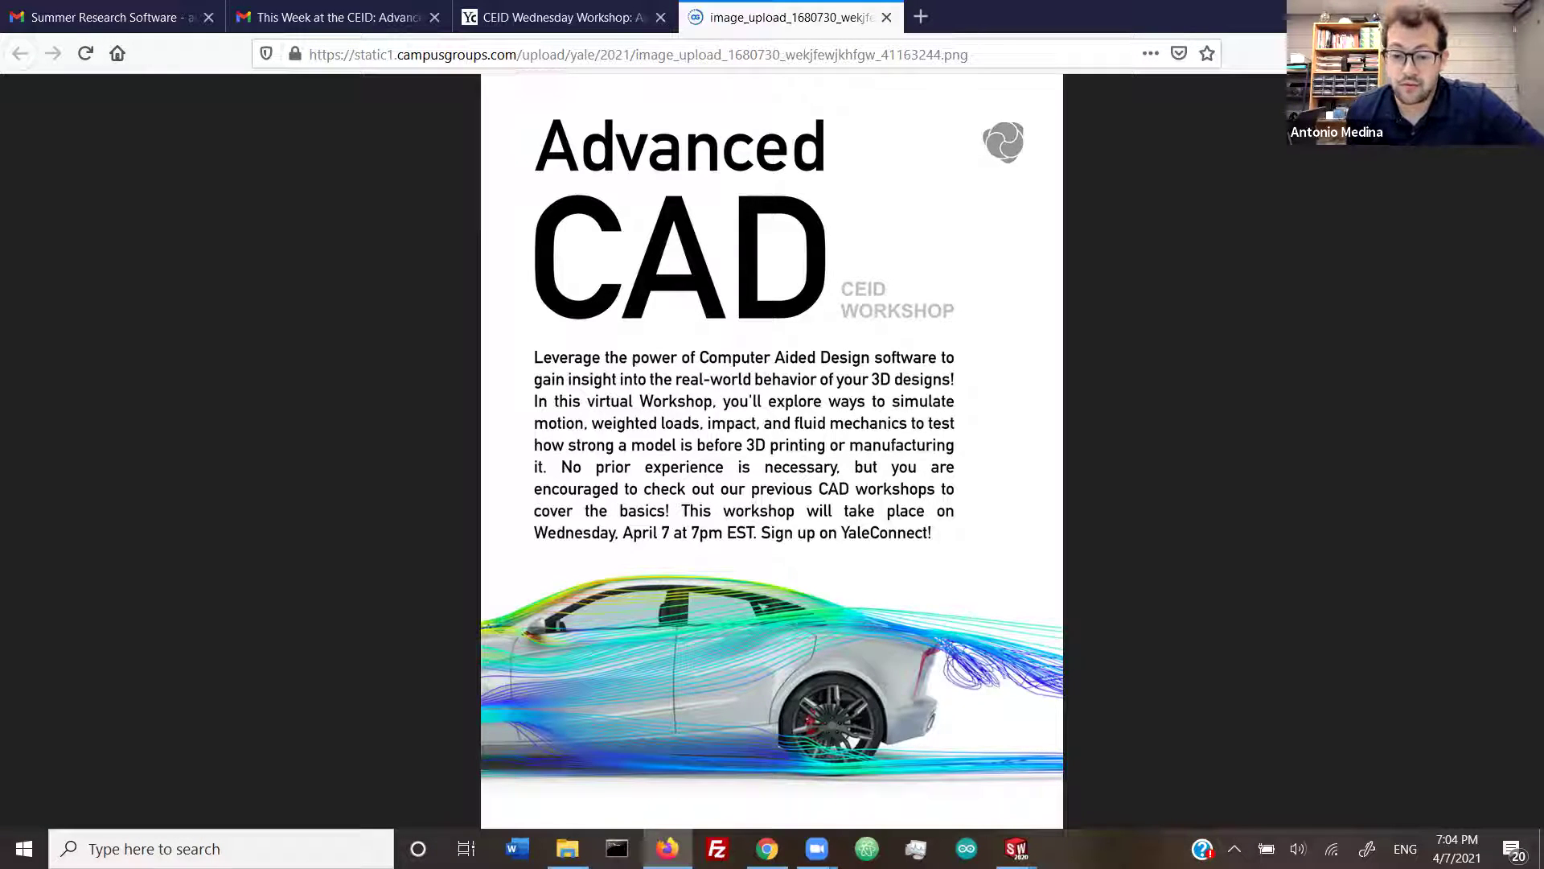
Step: Switch to the empty Part6 in SOLIDWORKS and show the available SOLIDWORKS add-ins
{"action": "mouse_move", "coordinate": [1016, 848]}
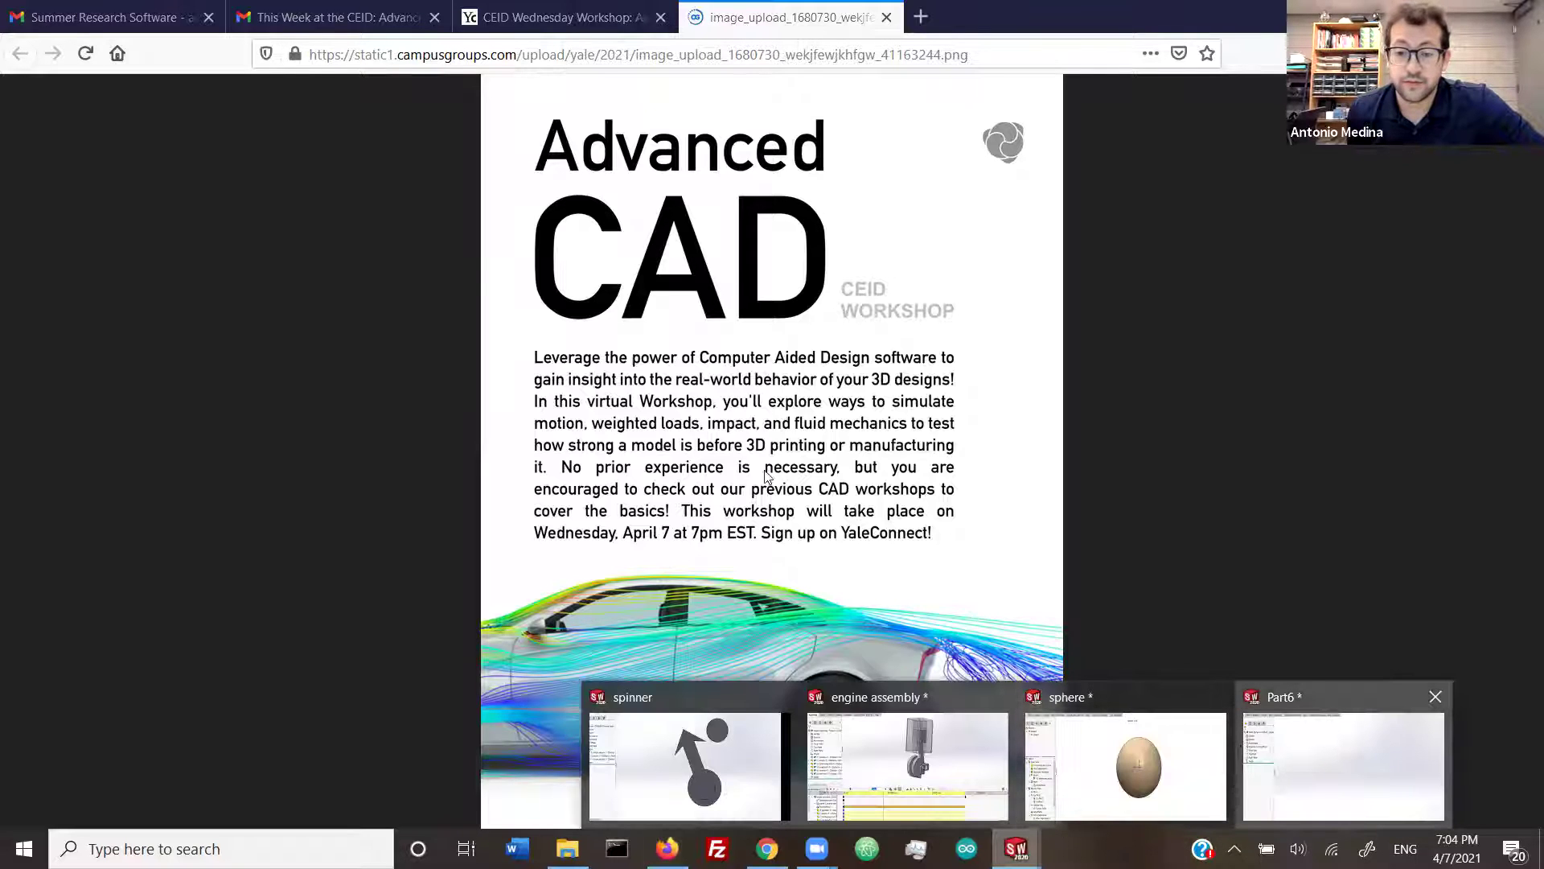
{"action": "left_click", "coordinate": [1324, 767]}
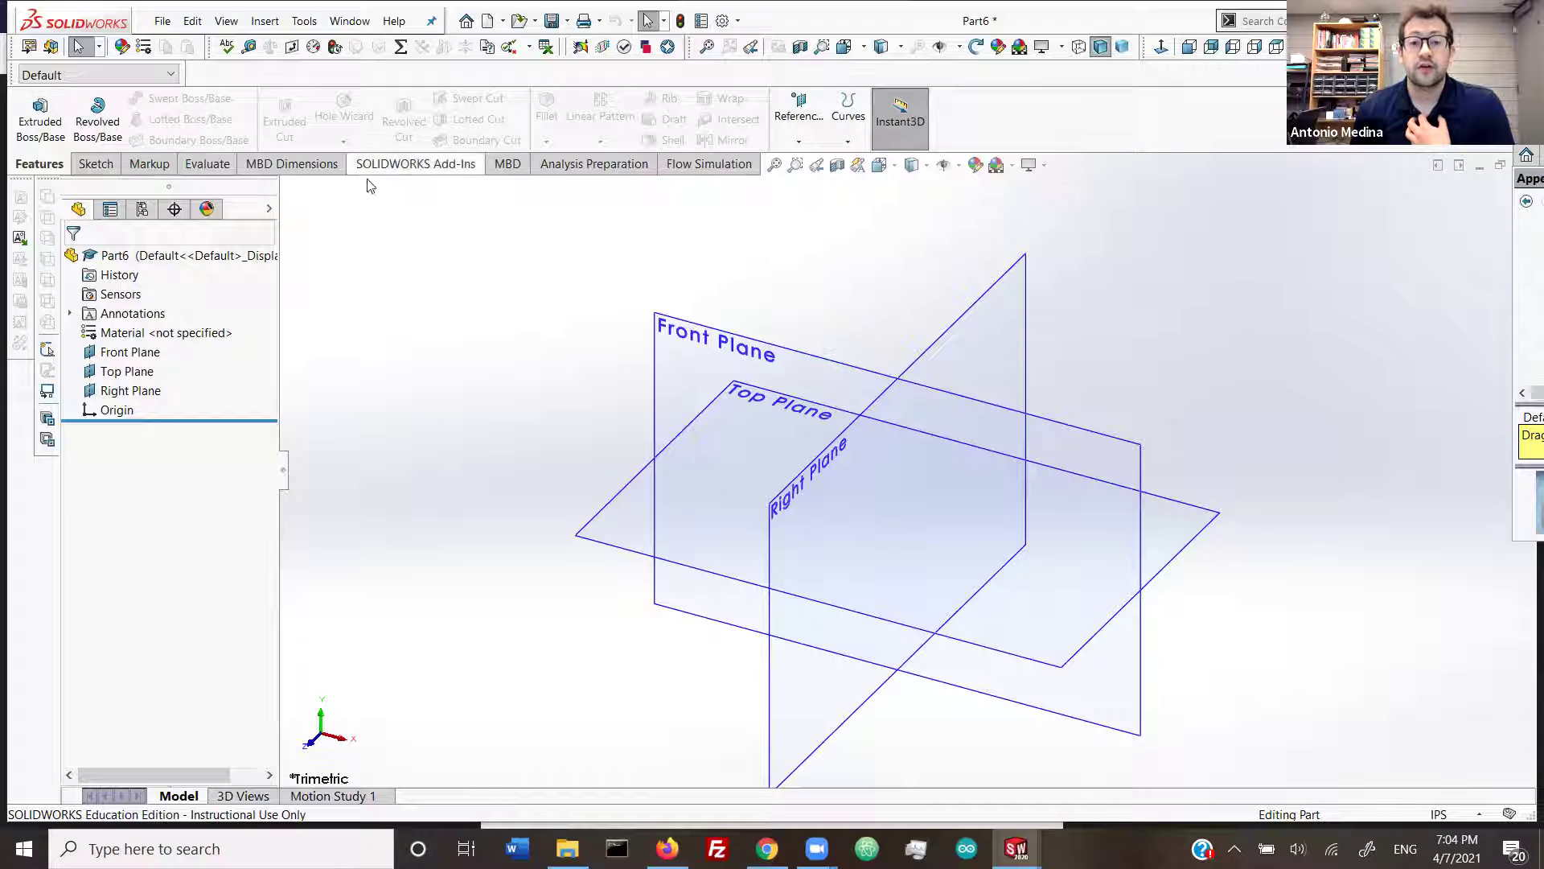
{"action": "left_click", "coordinate": [436, 165]}
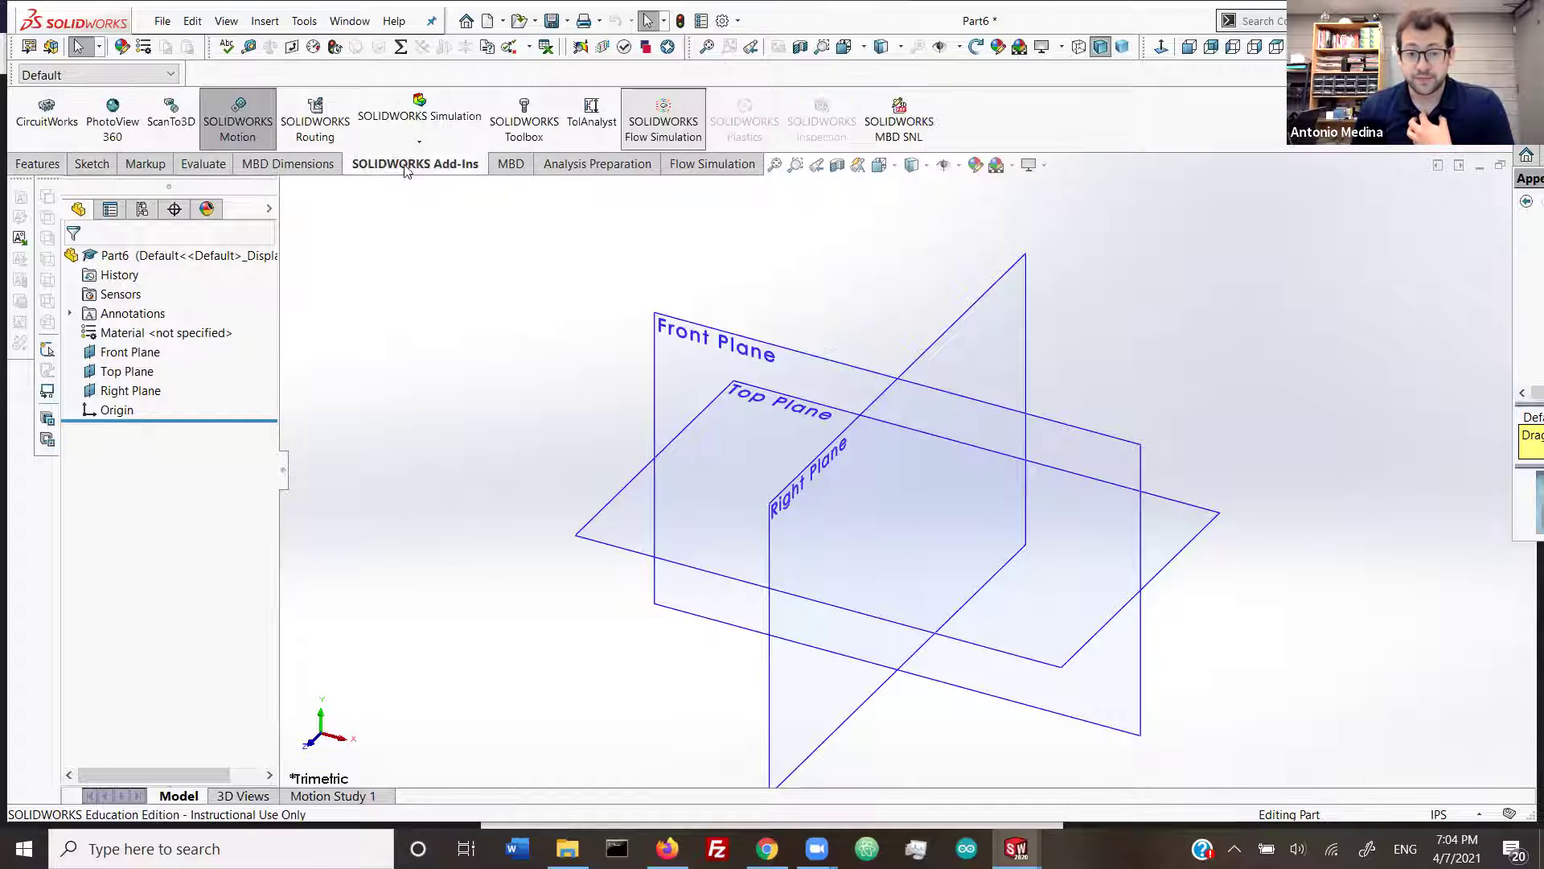
{"action": "left_click", "coordinate": [156, 26]}
{"action": "left_click", "coordinate": [157, 24]}
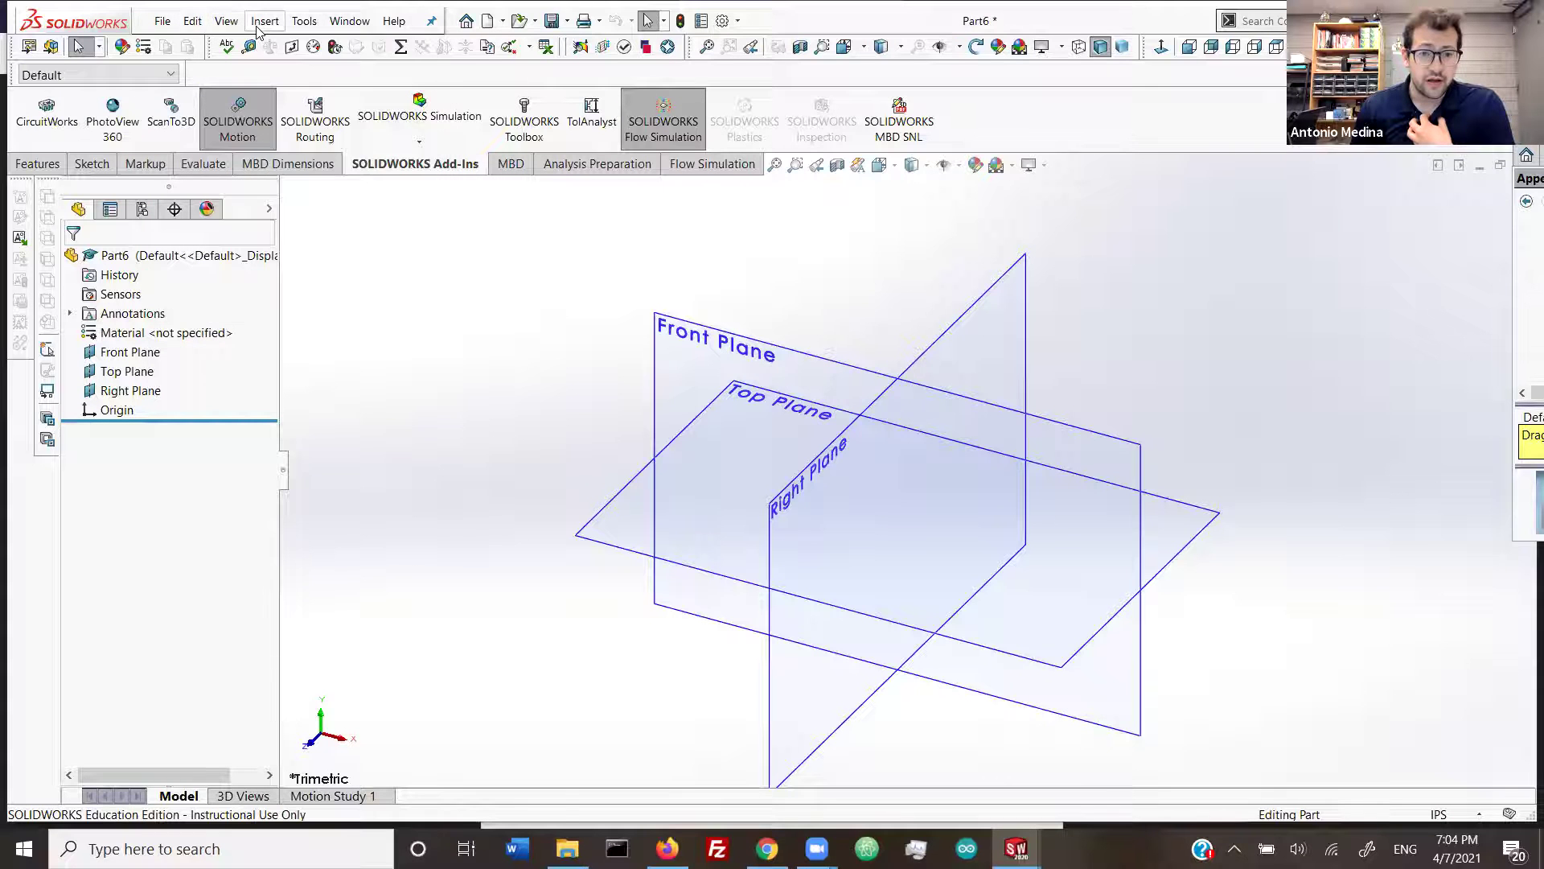
{"action": "left_click", "coordinate": [261, 24]}
{"action": "left_click", "coordinate": [298, 24]}
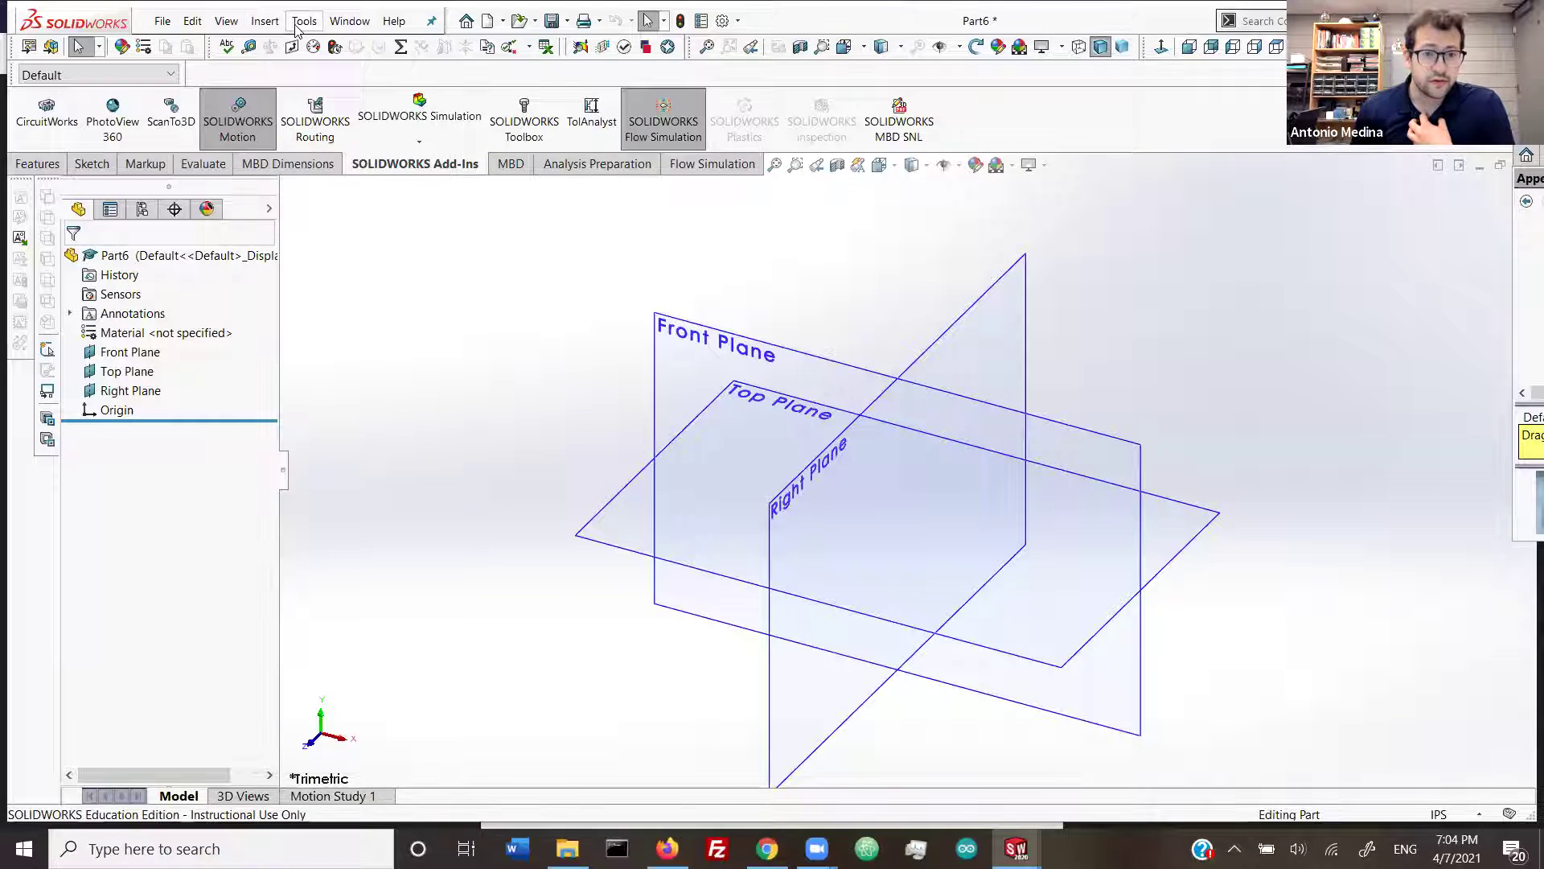
{"action": "left_click", "coordinate": [297, 24]}
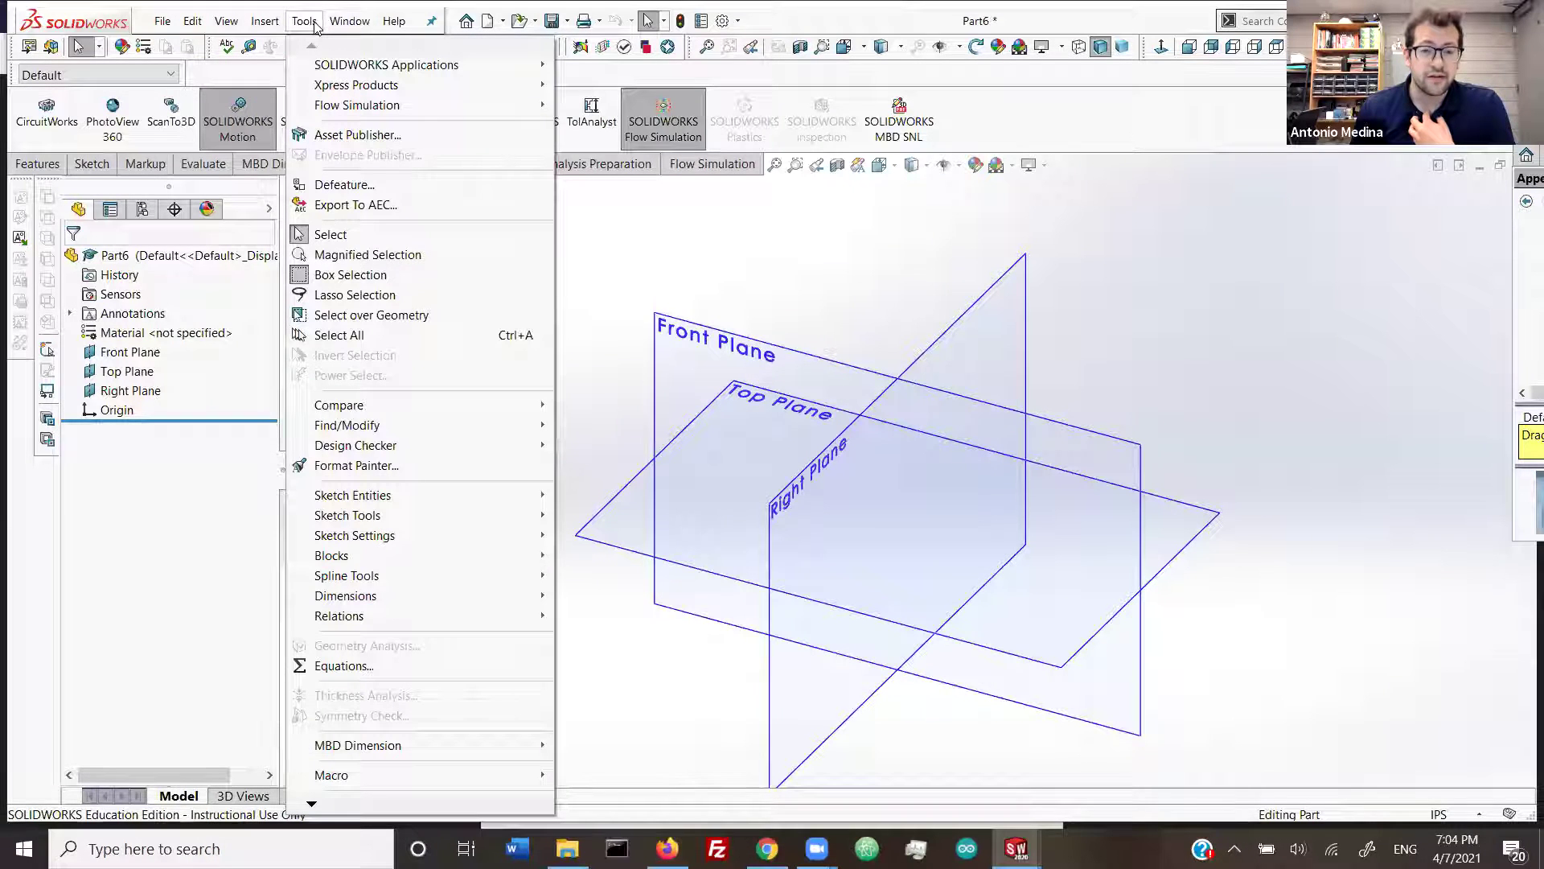
{"action": "left_click", "coordinate": [262, 22]}
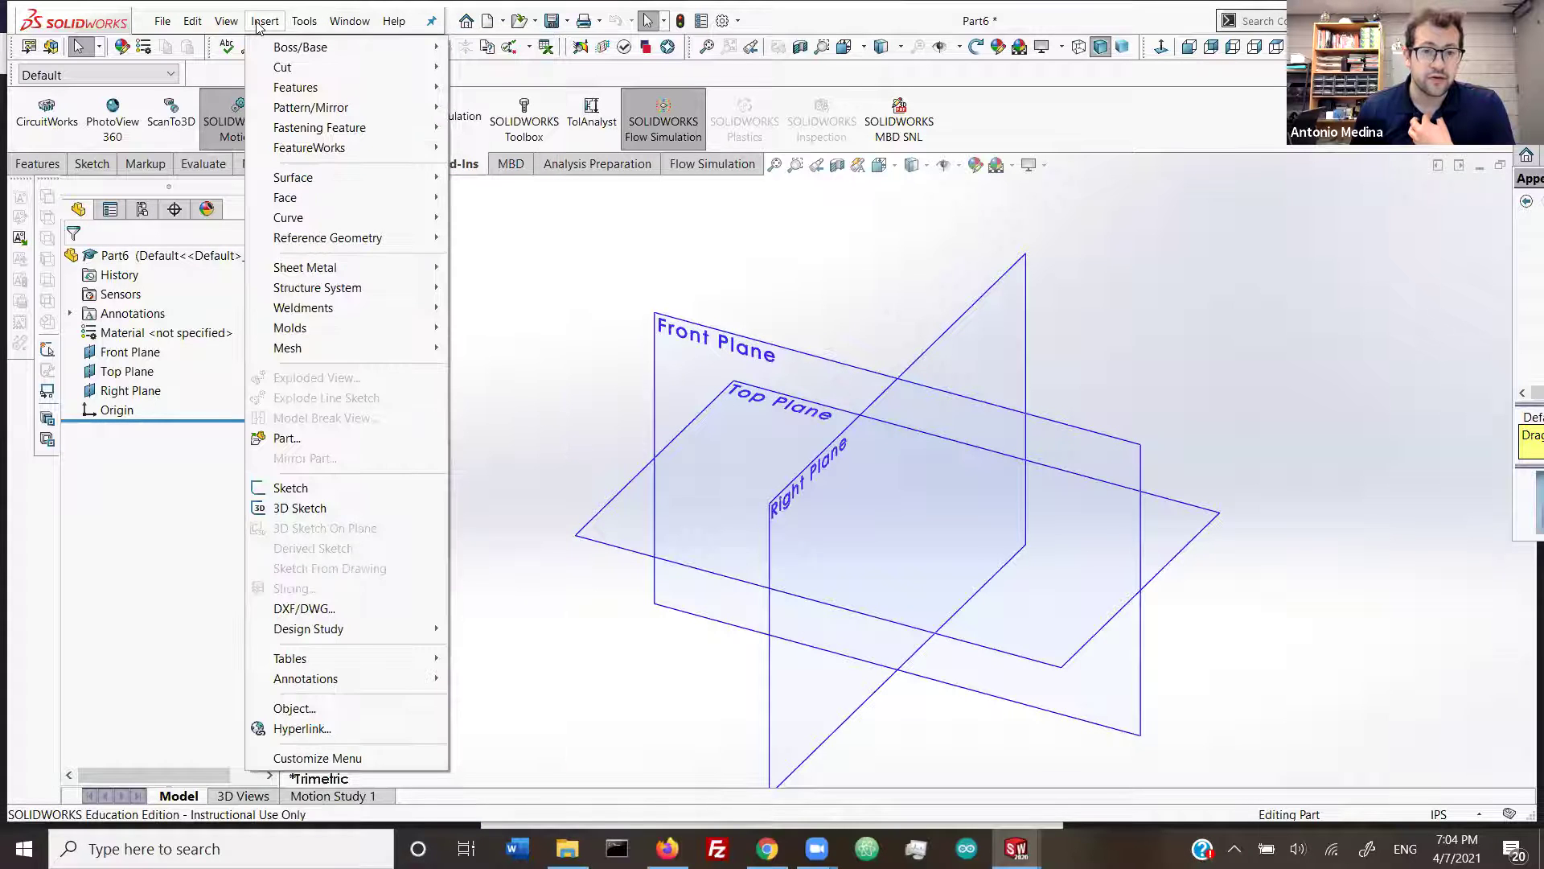
{"action": "left_click", "coordinate": [615, 288]}
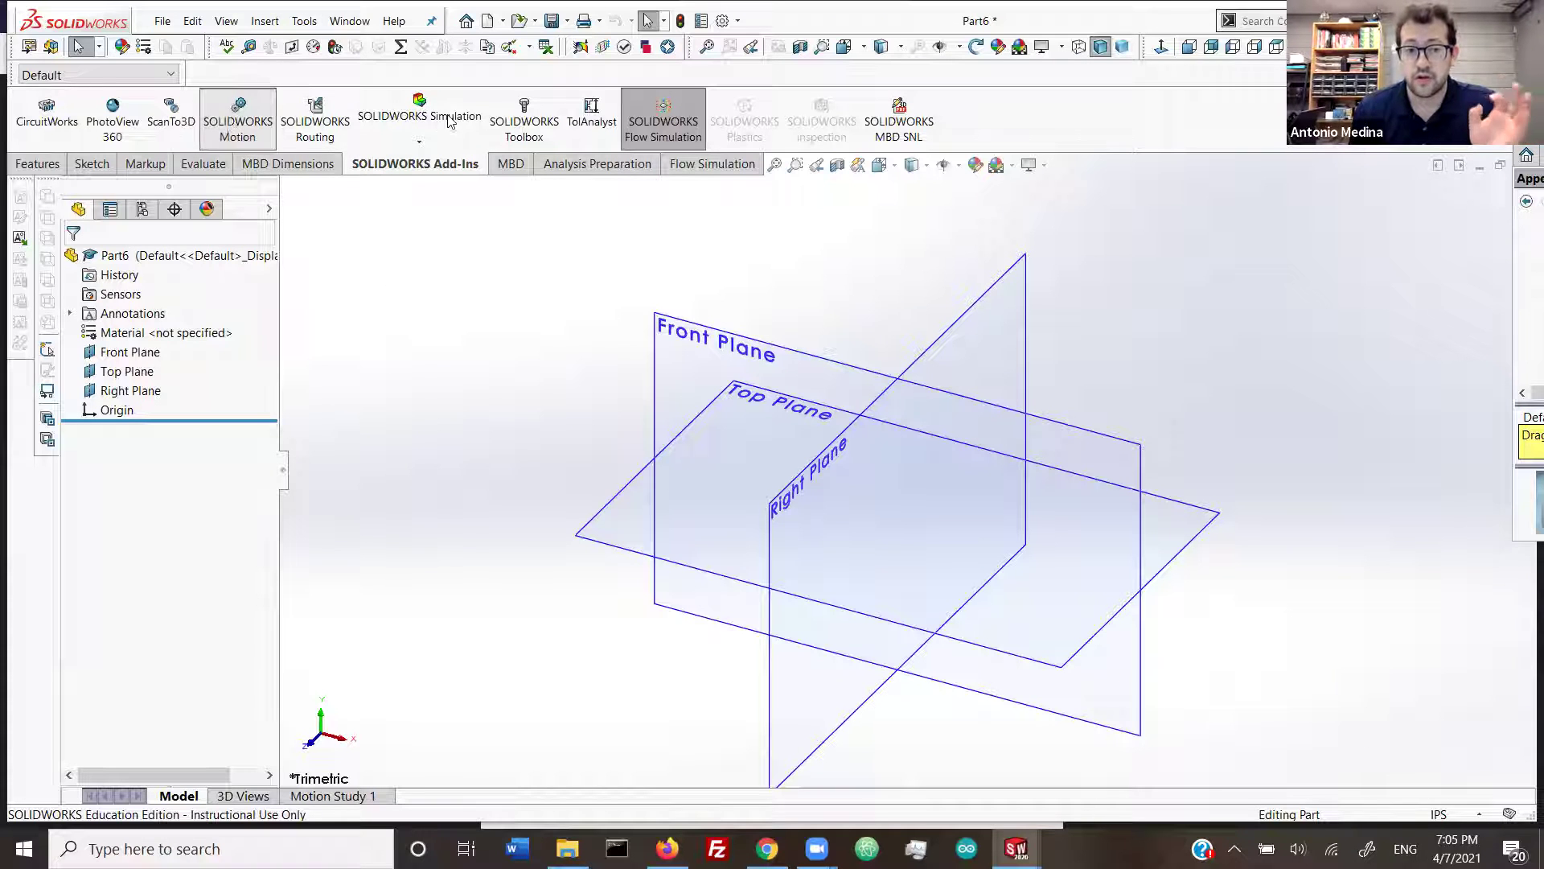
{"action": "left_click", "coordinate": [664, 136]}
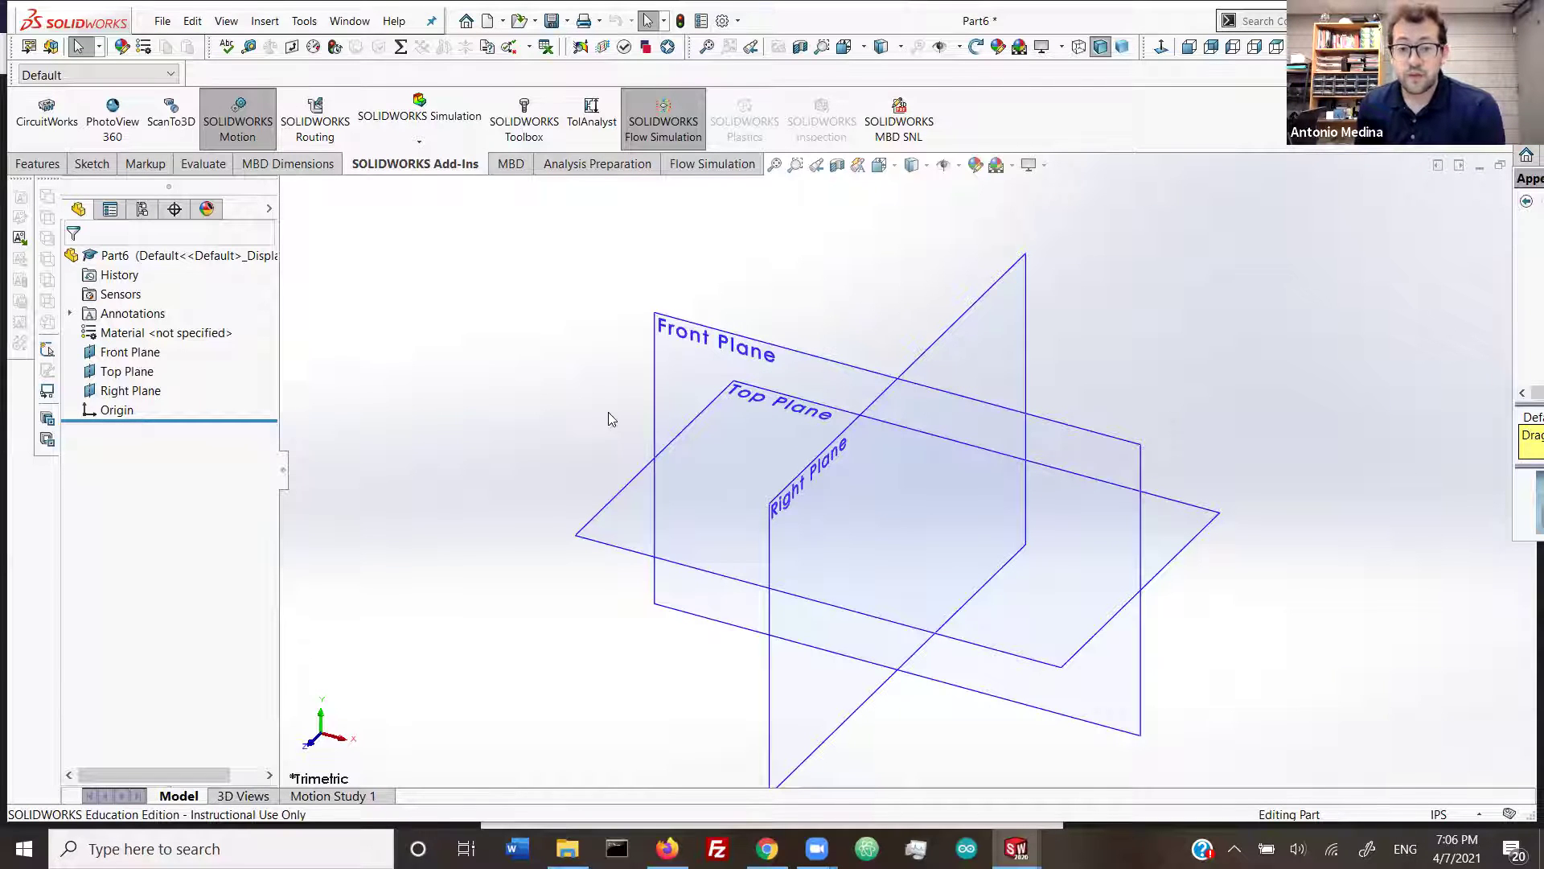
Step: Start an extruded boss with its profile sketch on the Front Plane
{"action": "left_click", "coordinate": [38, 166]}
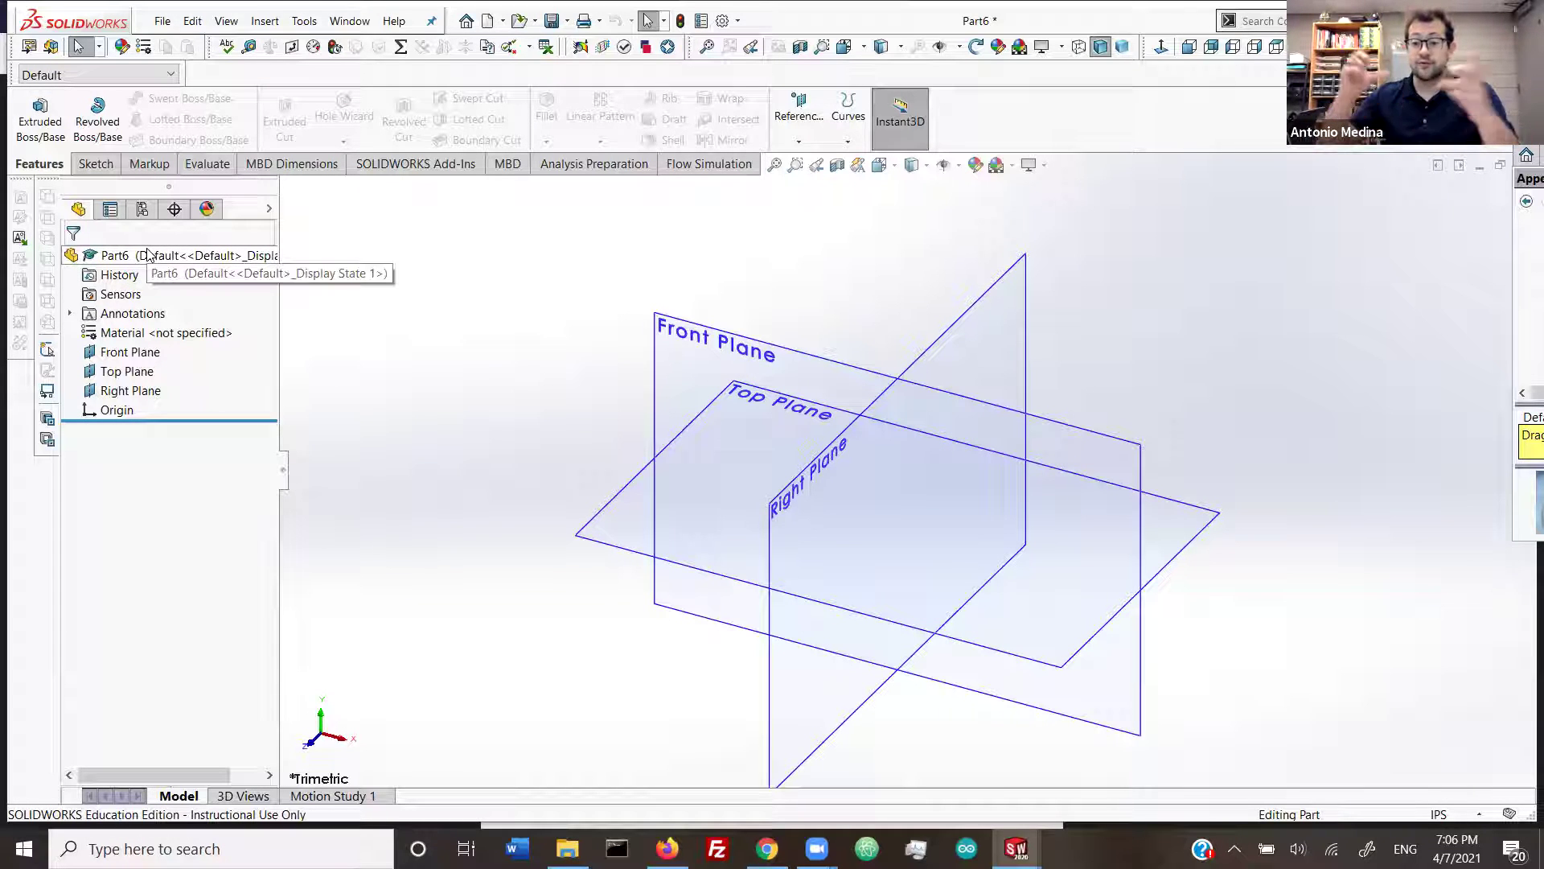
{"action": "left_click", "coordinate": [94, 163]}
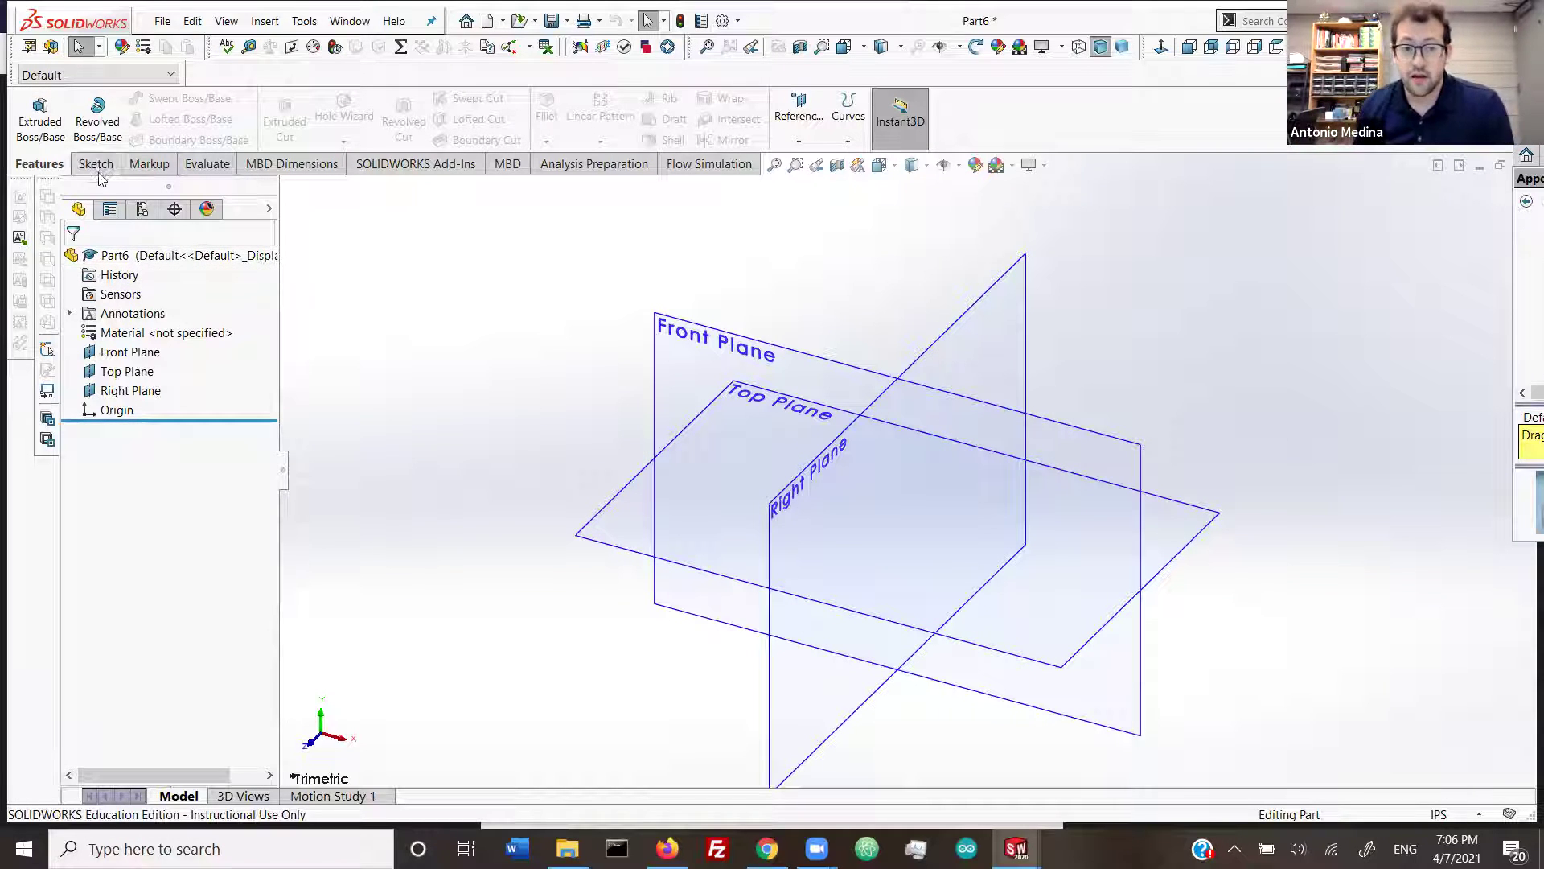
{"action": "left_click", "coordinate": [38, 164]}
{"action": "left_click", "coordinate": [40, 119]}
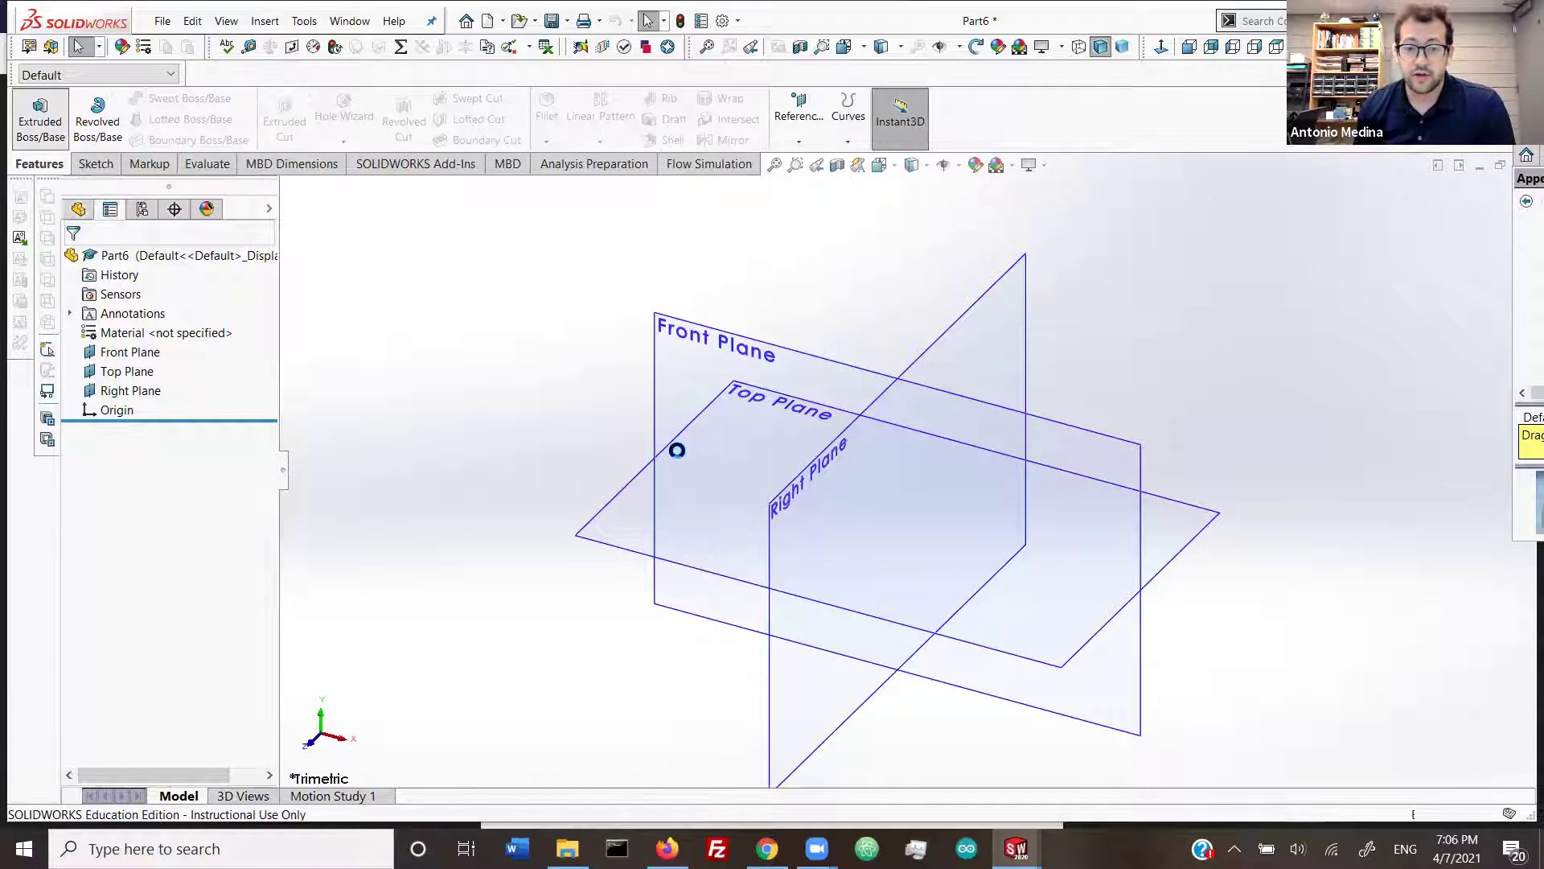
{"action": "left_click", "coordinate": [685, 381]}
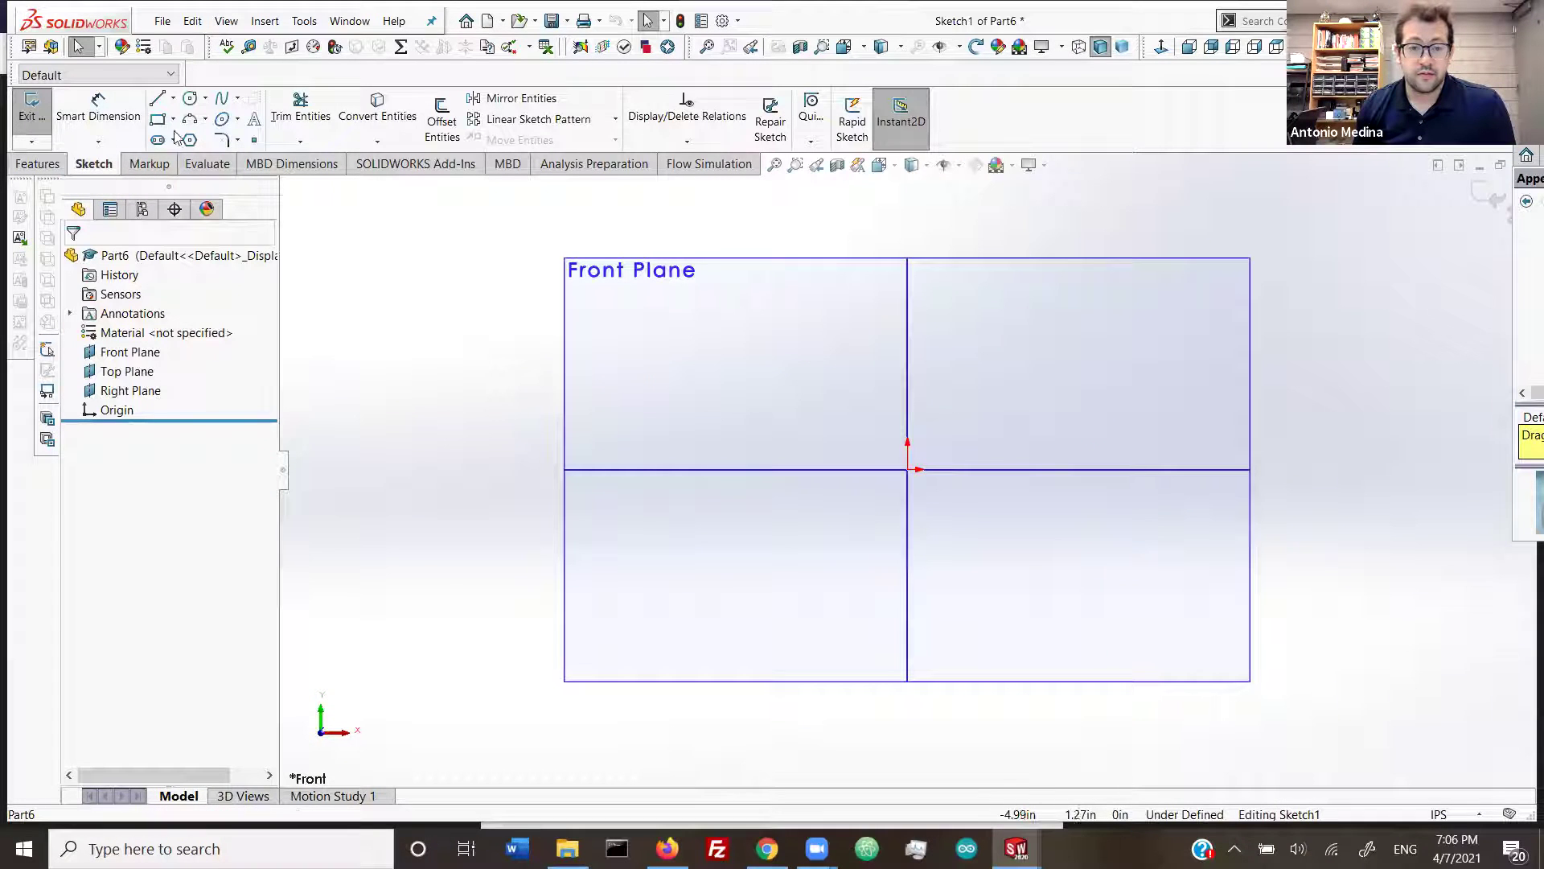
Step: Sketch a closed right triangle from the origin, about 2.47 in wide and 2.71 in high, with the vertical side away from the origin
{"action": "left_click", "coordinate": [155, 101]}
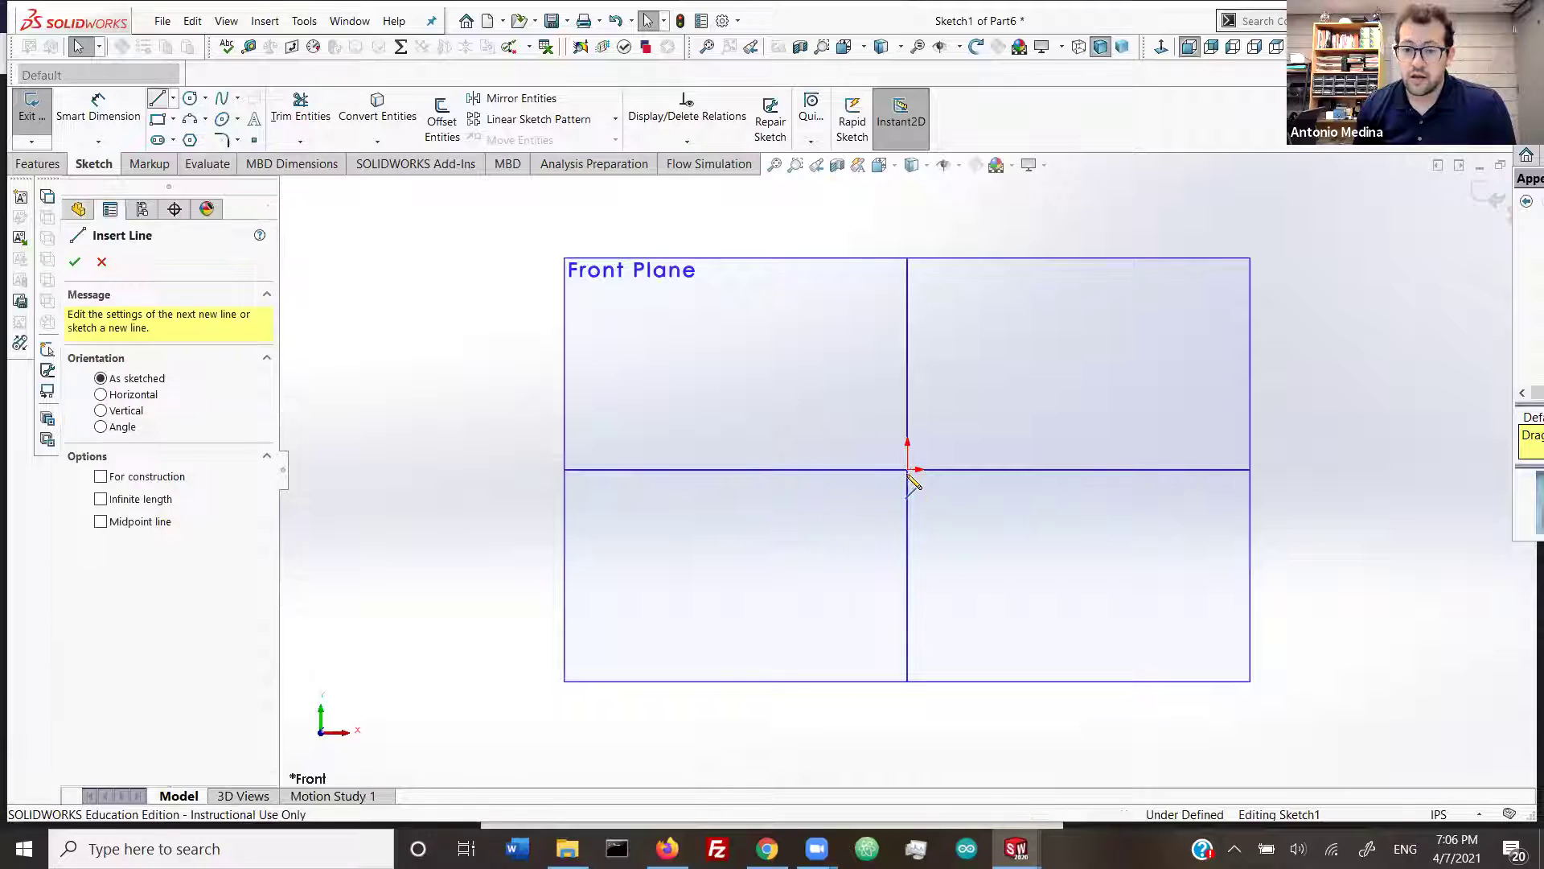
{"action": "left_click", "coordinate": [1149, 203]}
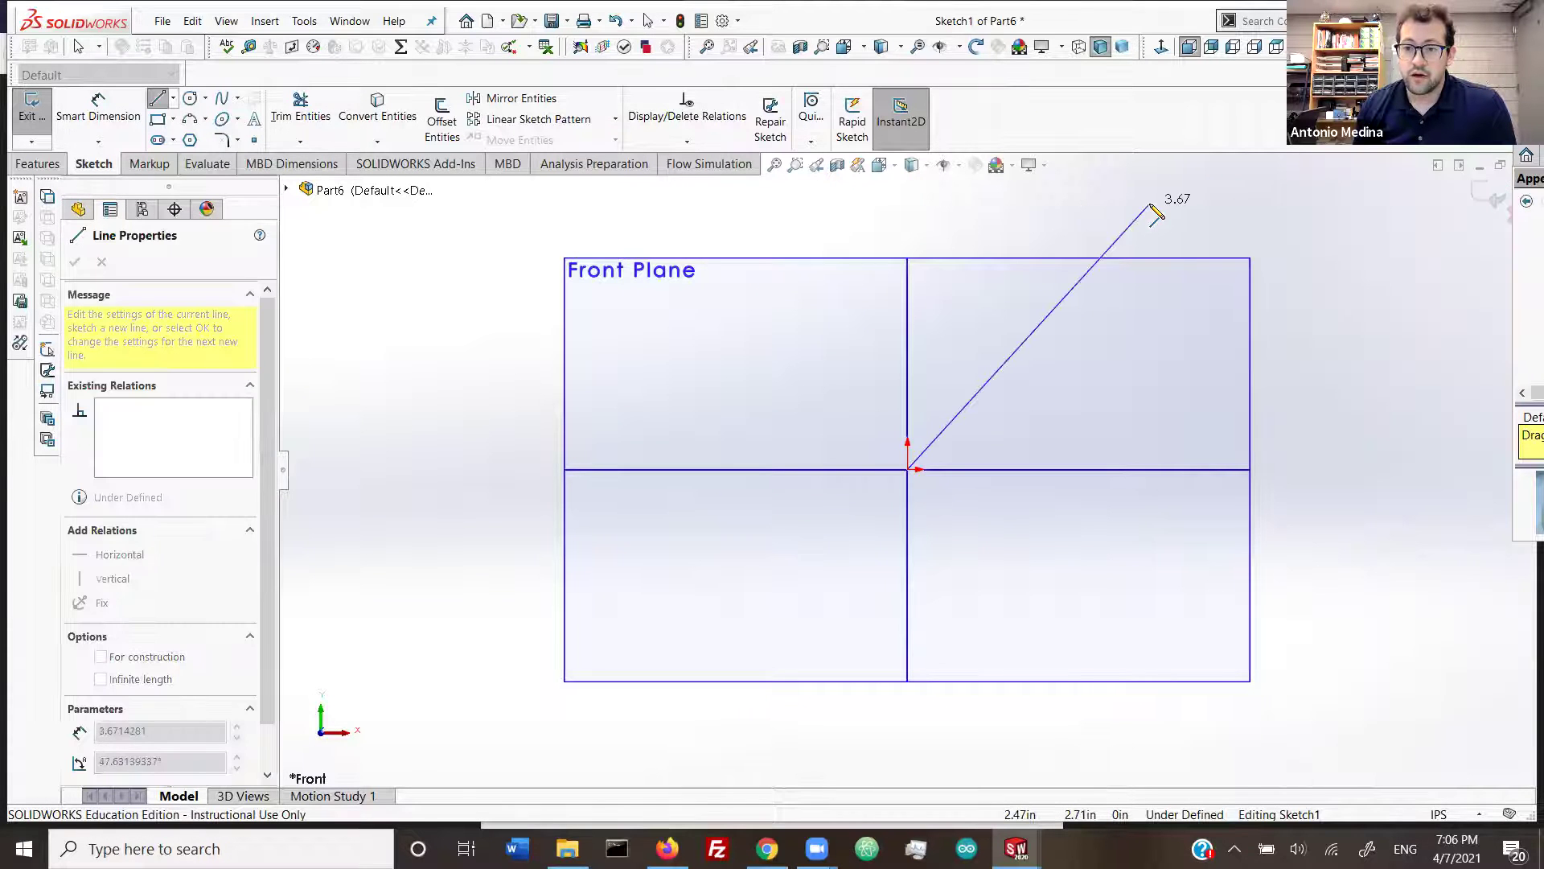
{"action": "left_click", "coordinate": [1149, 469]}
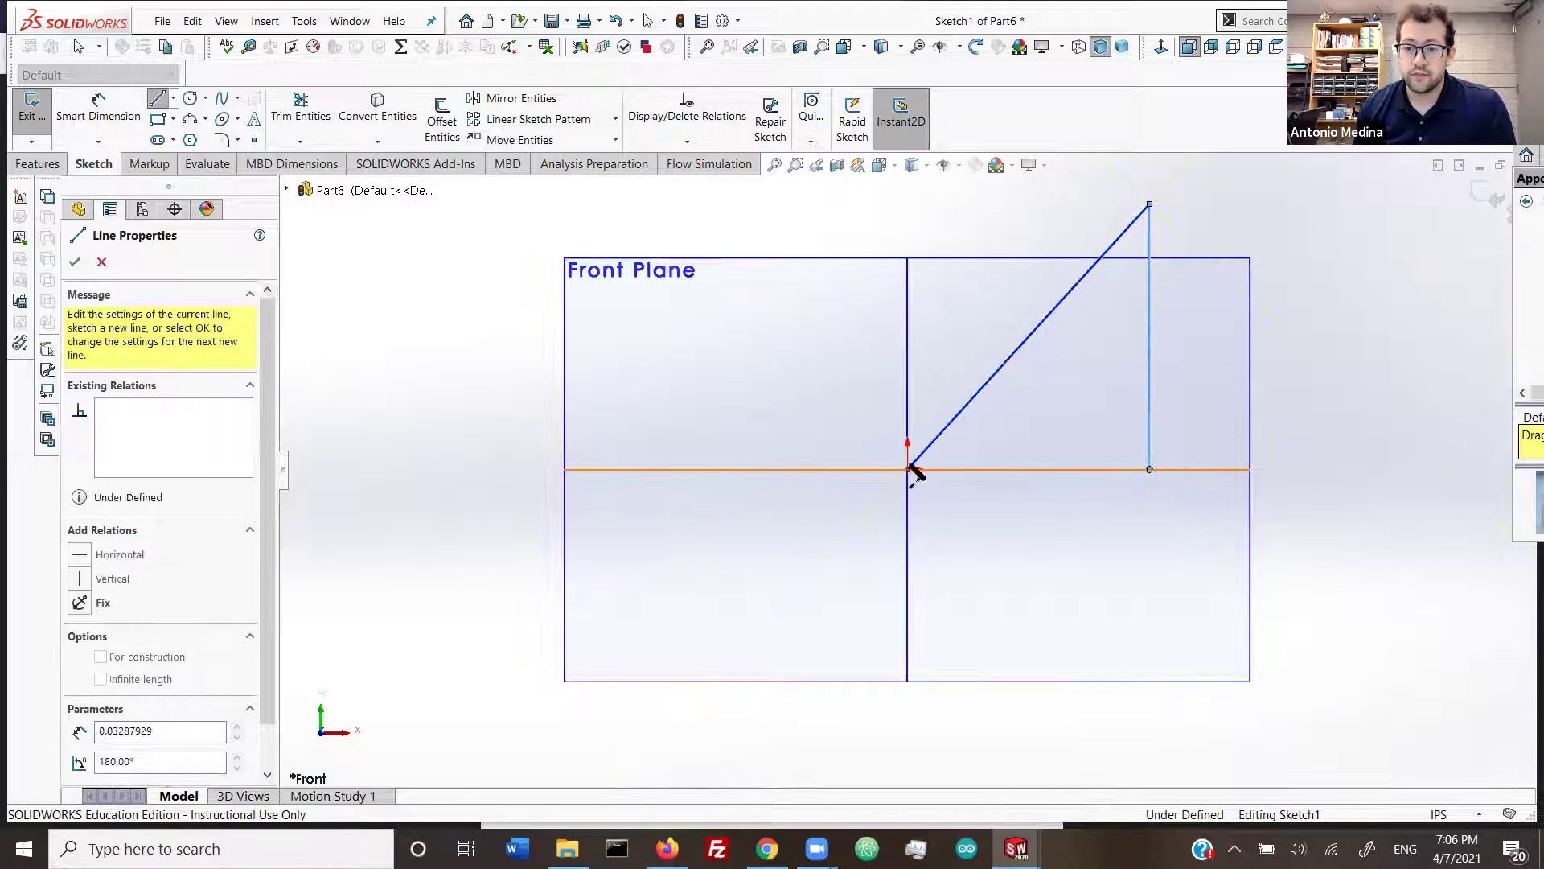
{"action": "left_click", "coordinate": [909, 469]}
Step: Dimension the triangle's vertical side and set its length to 20 in
{"action": "scroll", "coordinate": [907, 469], "scroll_direction": "up", "scroll_amount": 3}
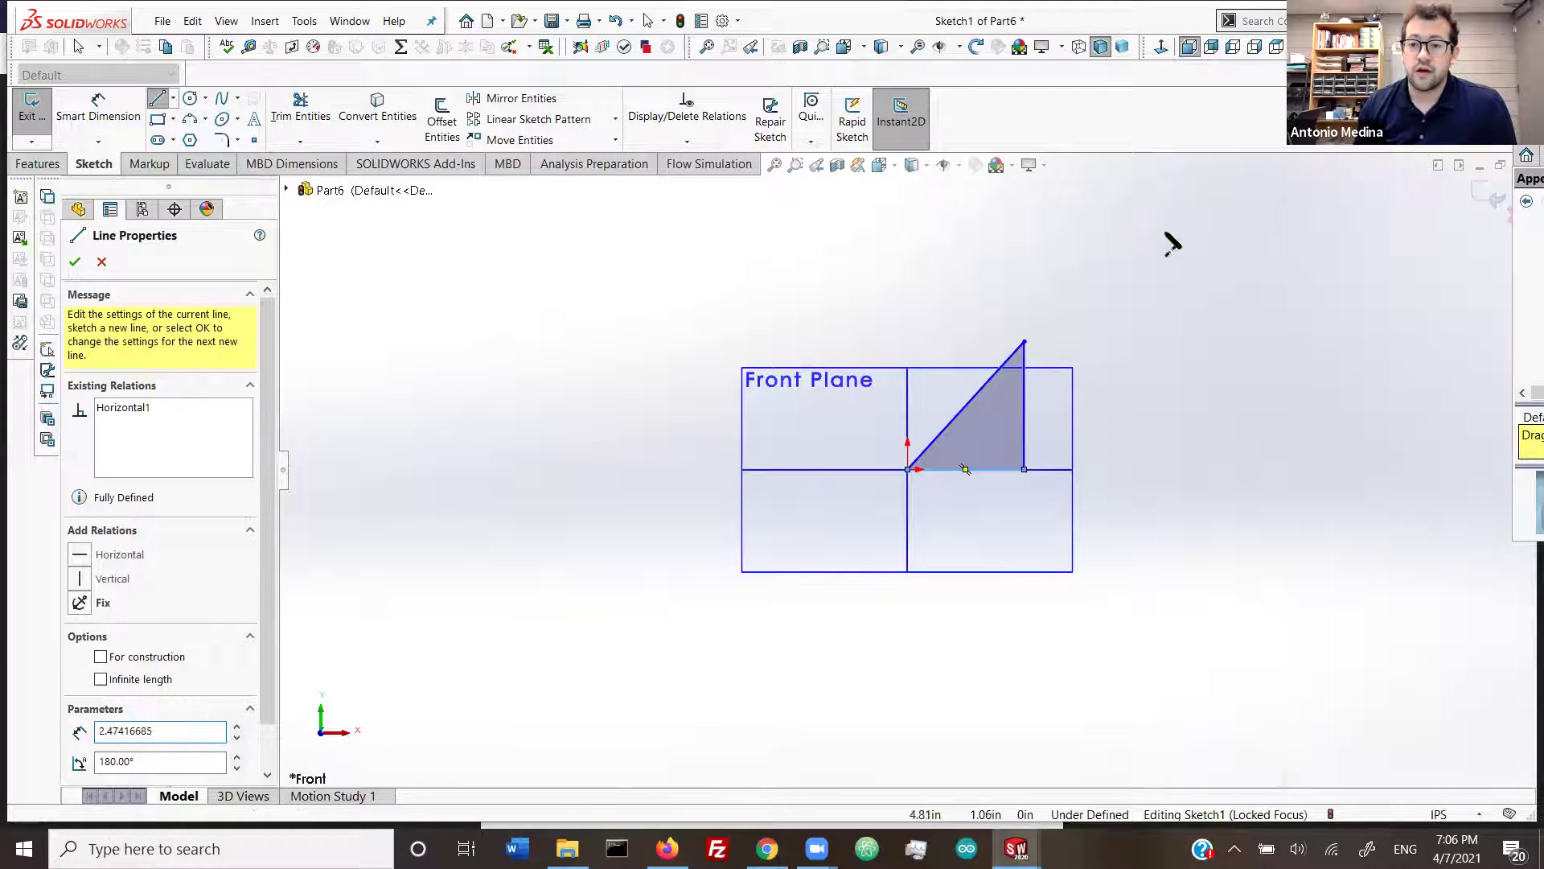
{"action": "right_click", "coordinate": [1023, 335]}
{"action": "left_click", "coordinate": [1058, 360]}
{"action": "left_click", "coordinate": [1024, 406]}
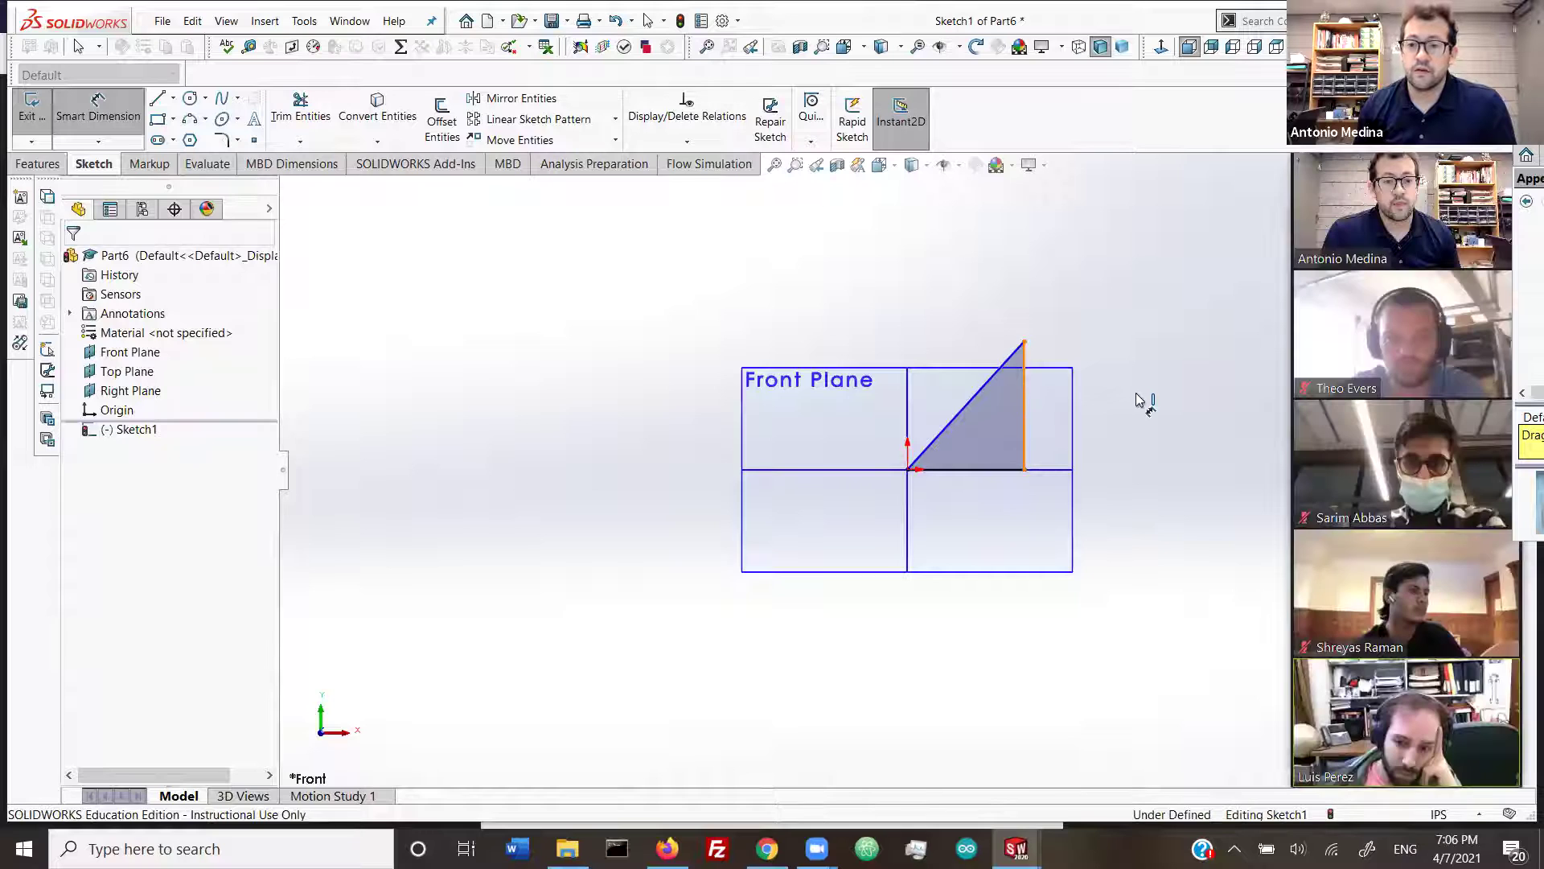
{"action": "left_click", "coordinate": [1132, 392]}
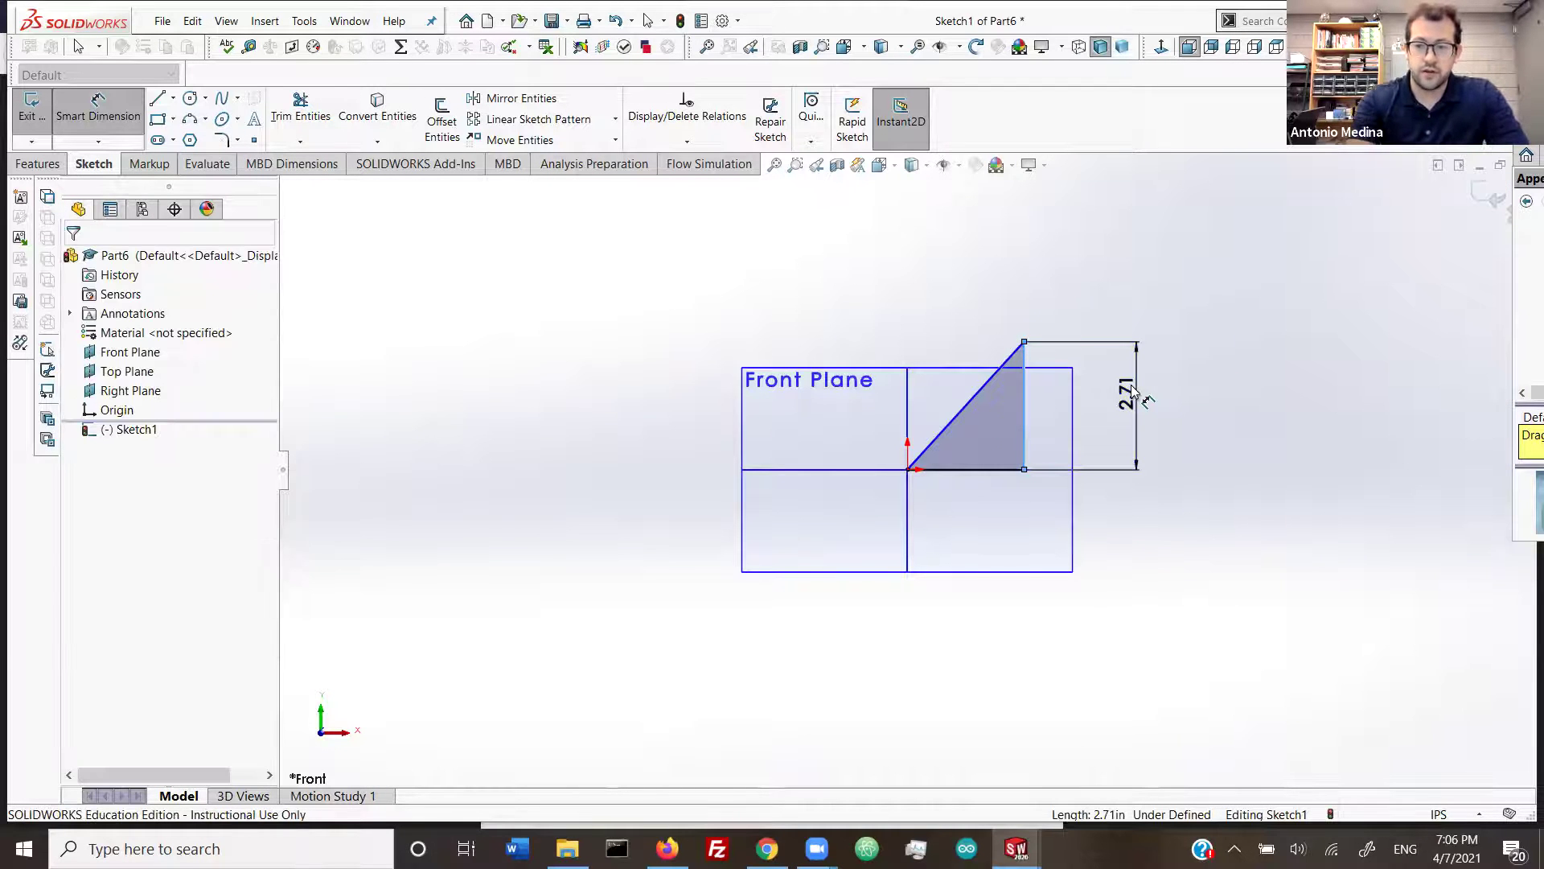
{"action": "type", "text": "20"}
{"action": "key", "text": "Return"}
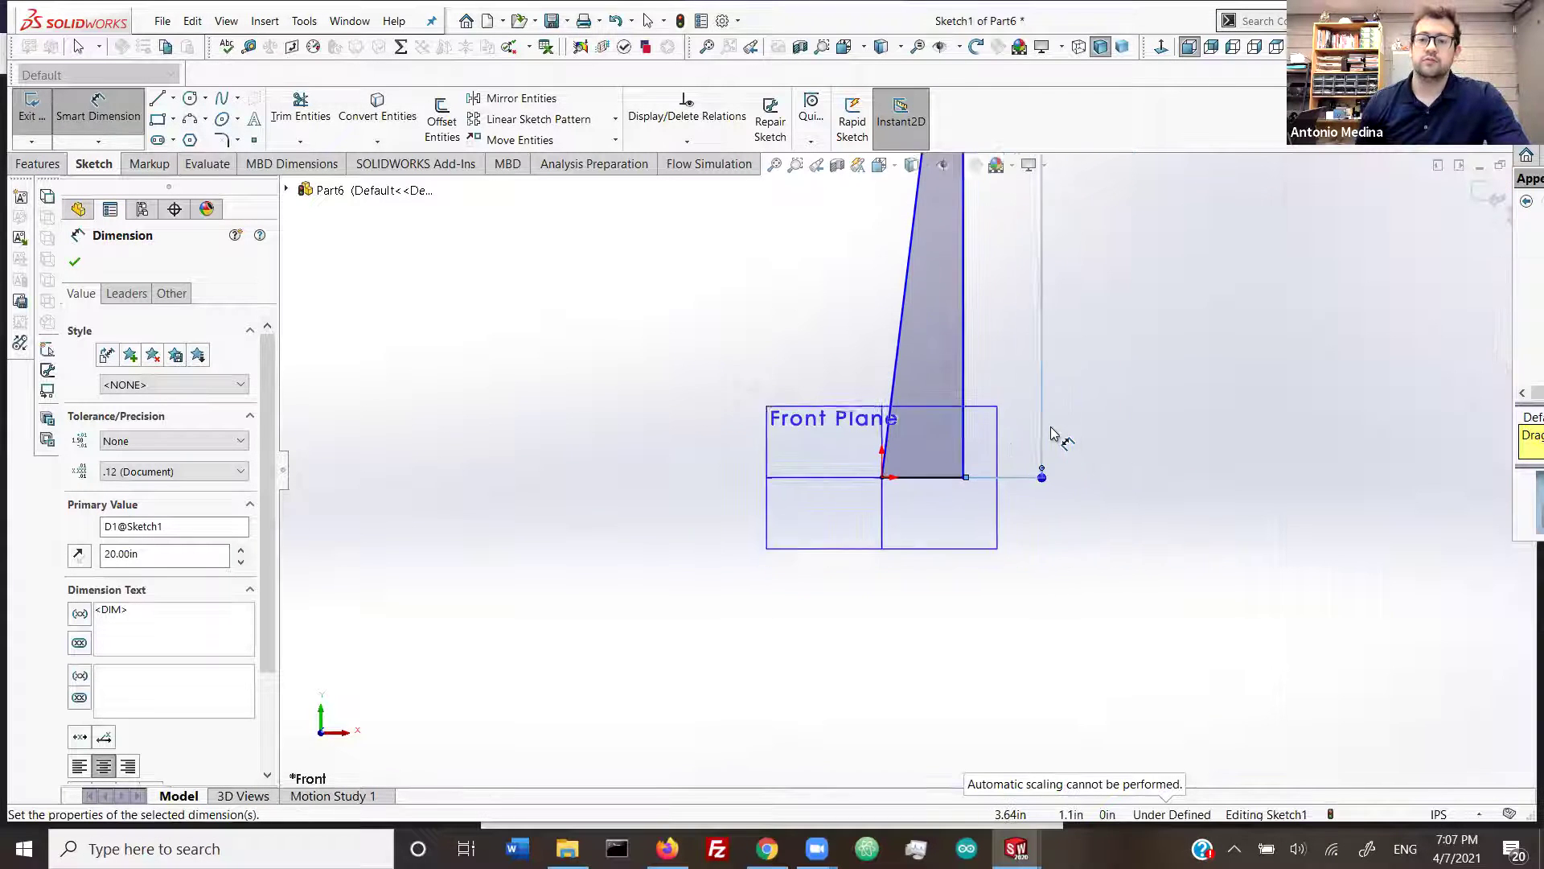
Step: Dimension the angle between the triangle's sloped side and base at the origin and set it to 30 degrees
{"action": "scroll", "coordinate": [976, 448], "scroll_direction": "down", "scroll_amount": 5}
{"action": "left_click", "coordinate": [602, 521]}
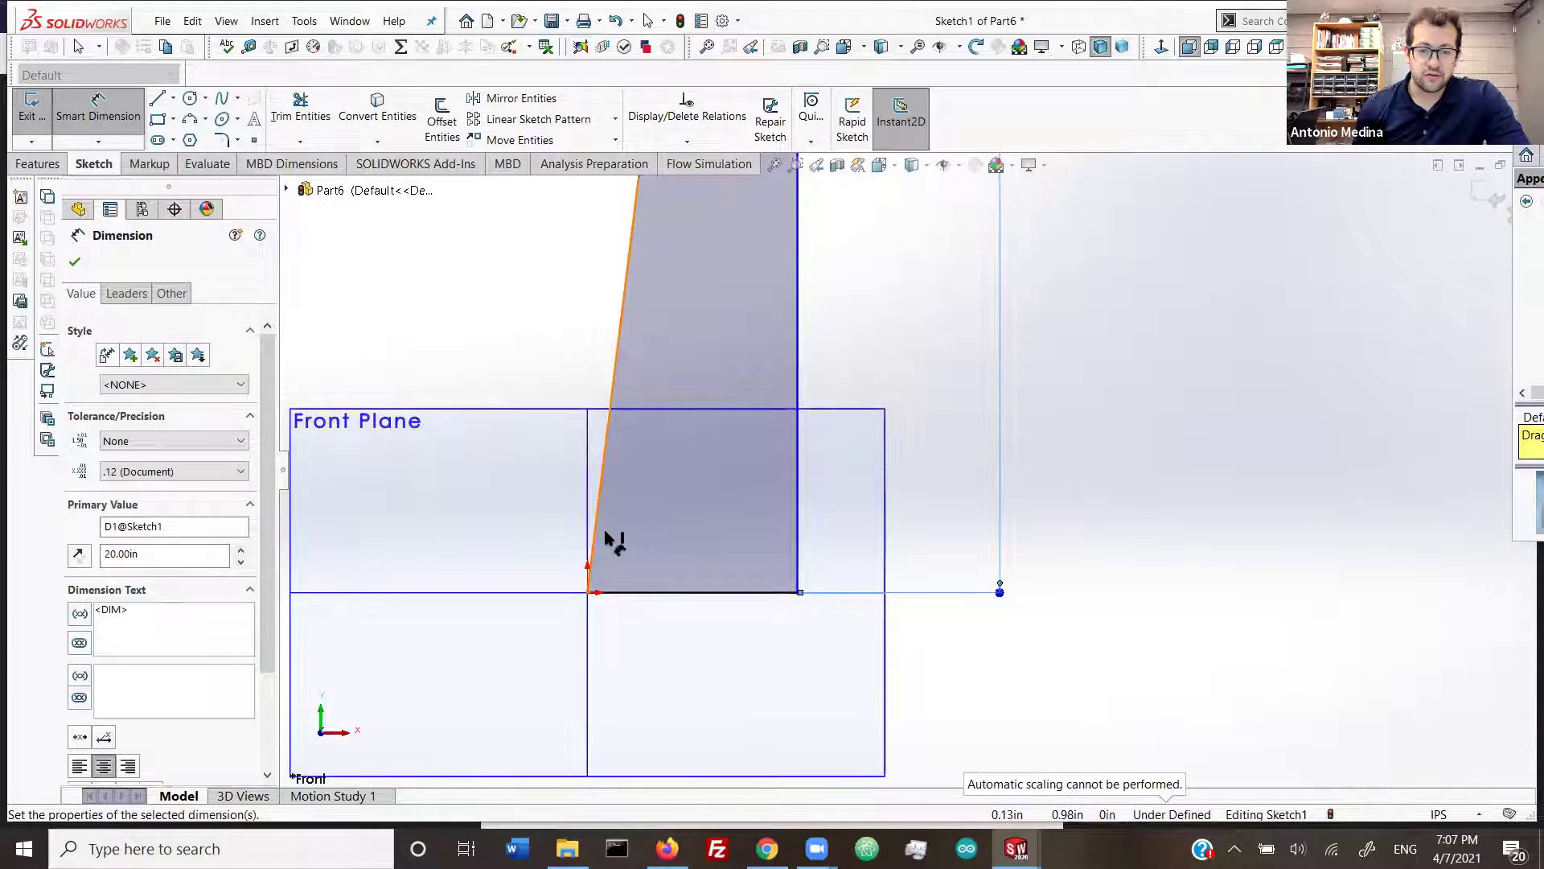
{"action": "left_click", "coordinate": [672, 593]}
{"action": "left_click", "coordinate": [667, 523]}
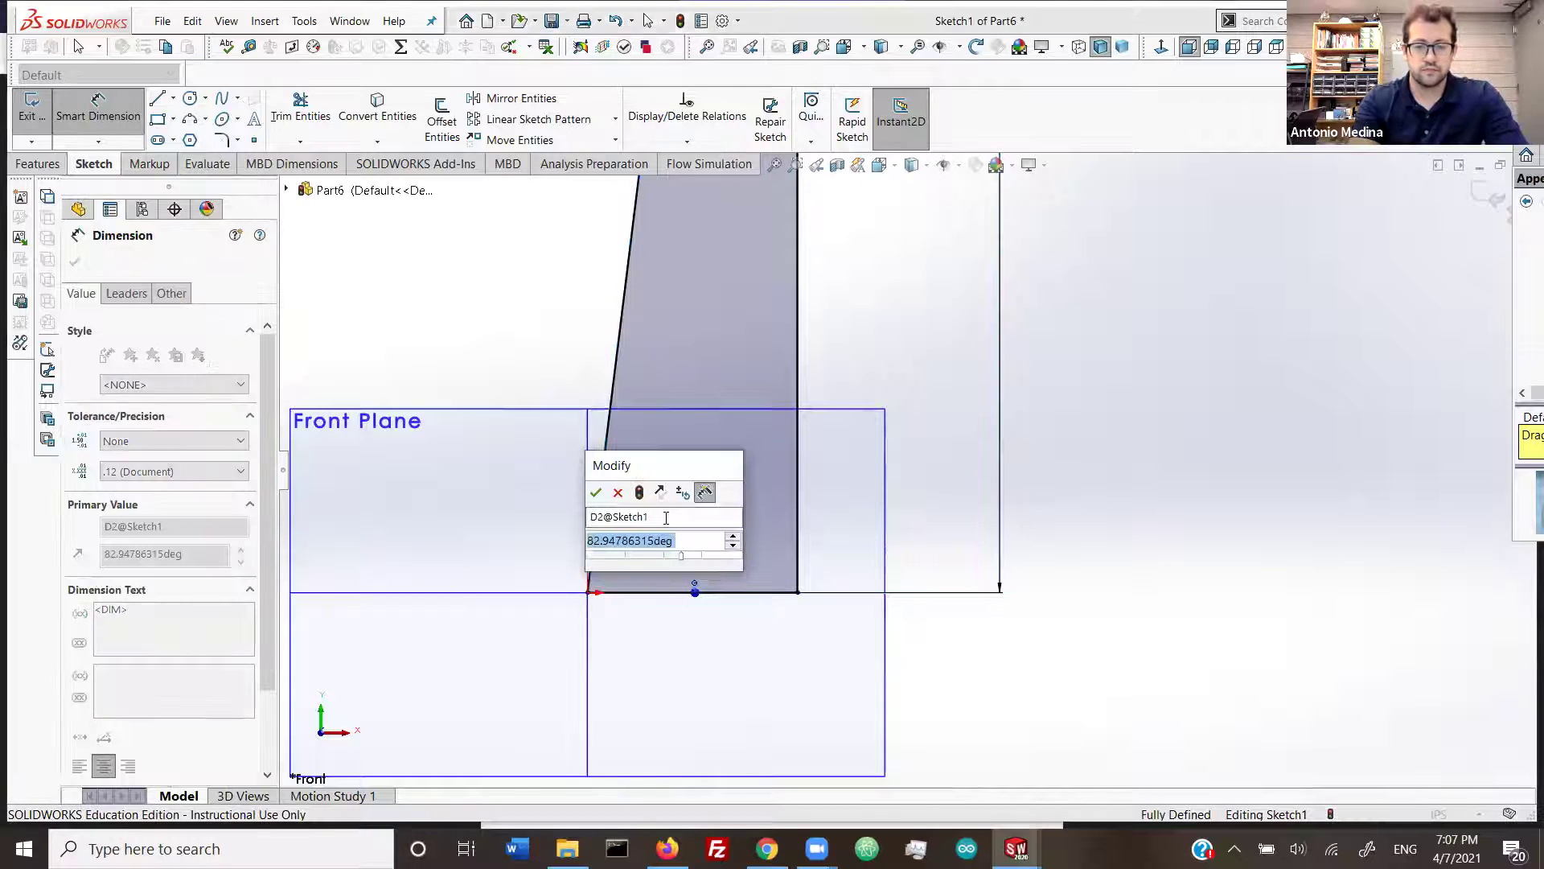
{"action": "type", "text": "30"}
{"action": "key", "text": "Return"}
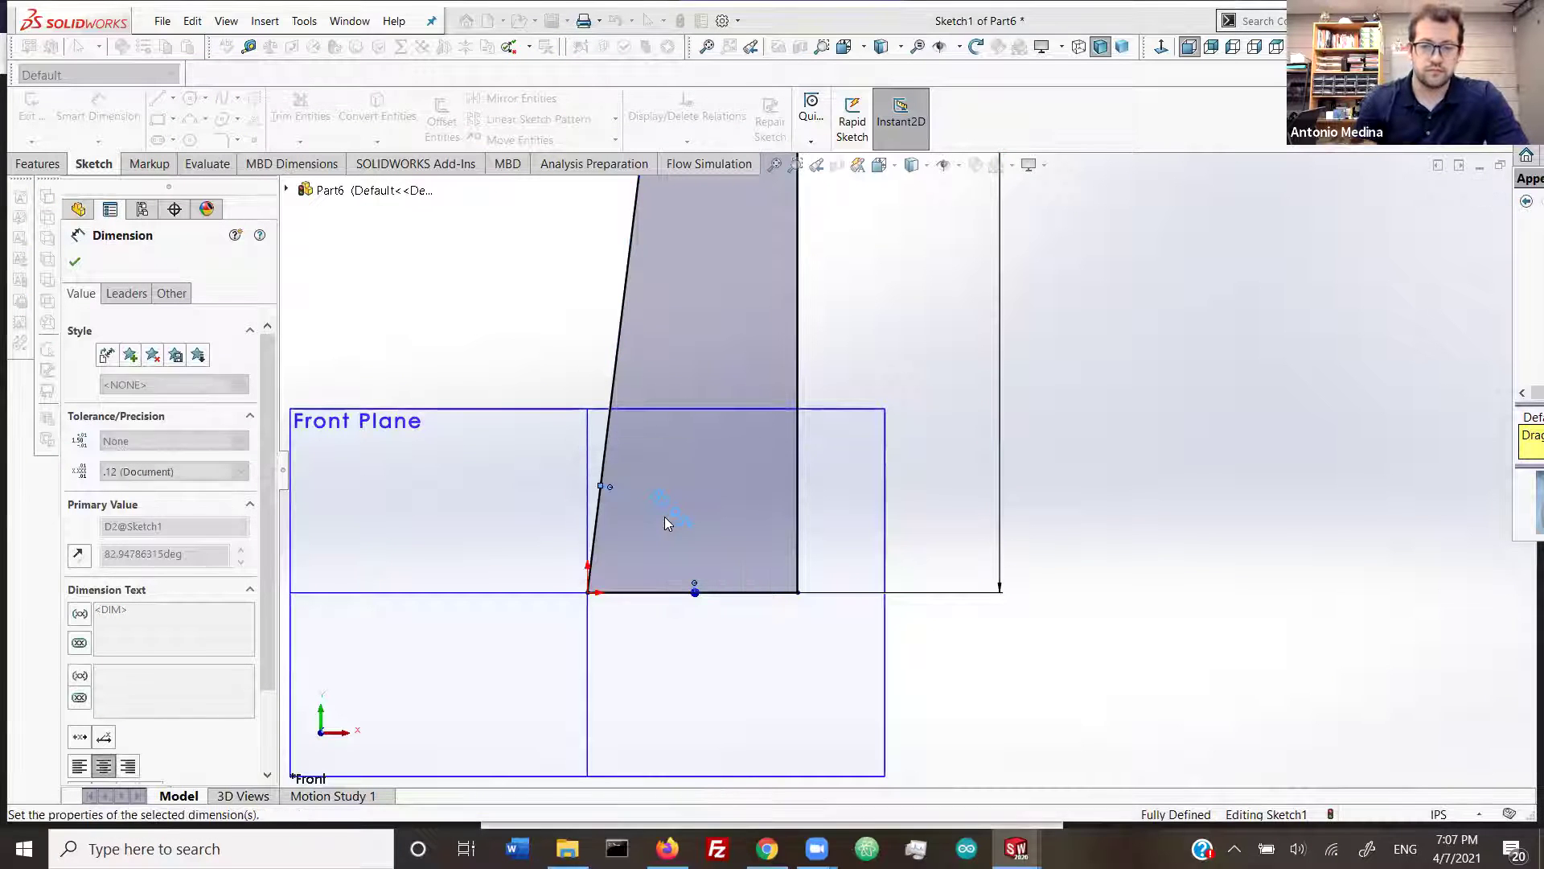
{"action": "scroll", "coordinate": [1066, 484], "scroll_direction": "up", "scroll_amount": 5}
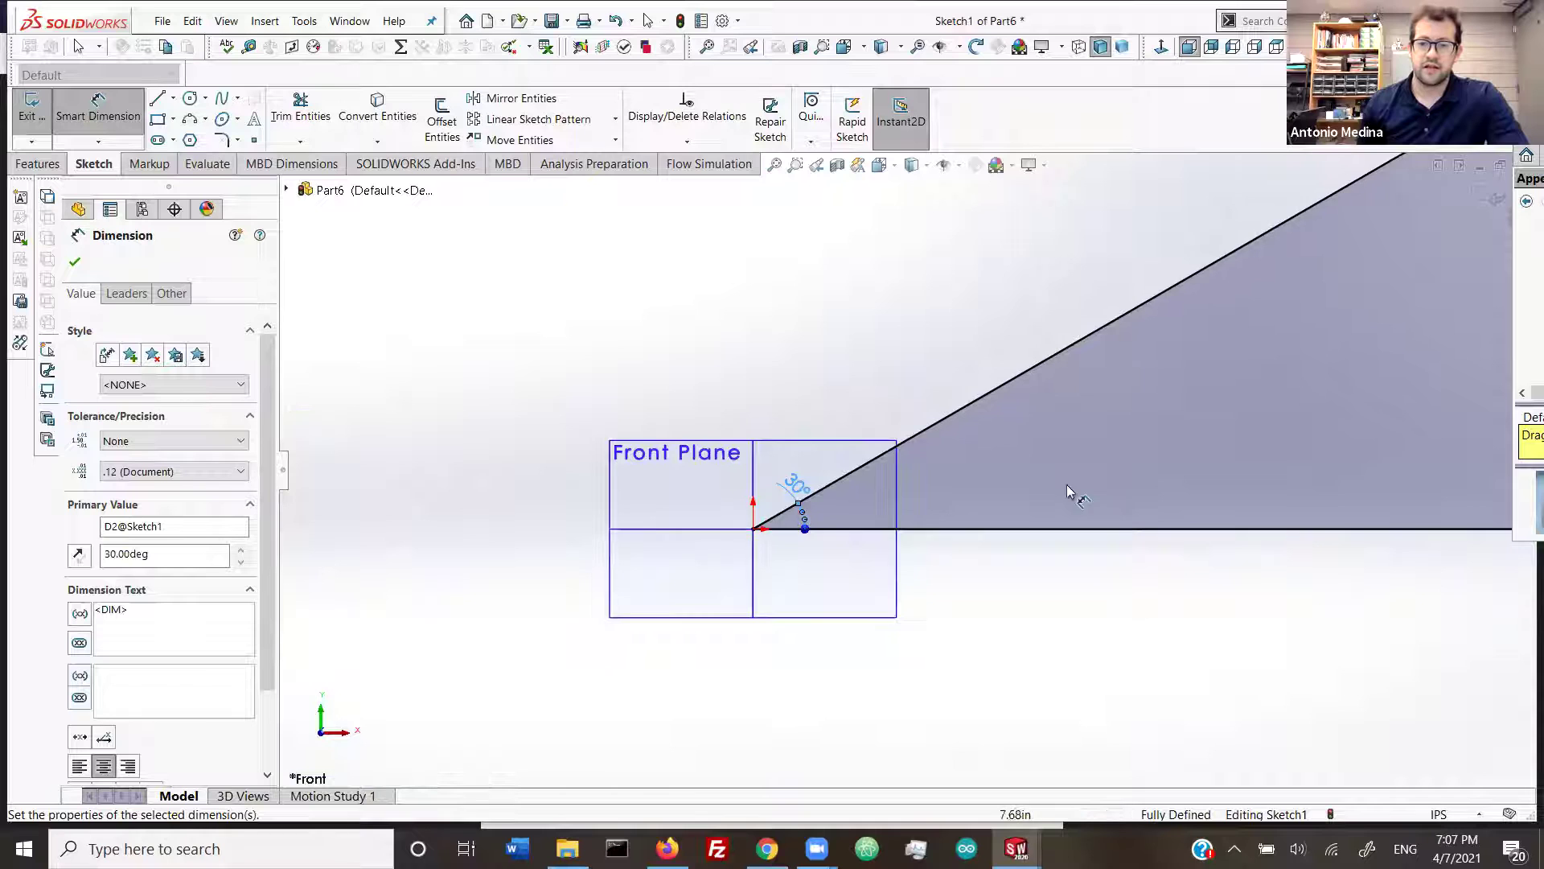
{"action": "scroll", "coordinate": [1099, 430], "scroll_direction": "up", "scroll_amount": 3}
{"action": "scroll", "coordinate": [1173, 396], "scroll_direction": "down", "scroll_amount": 2}
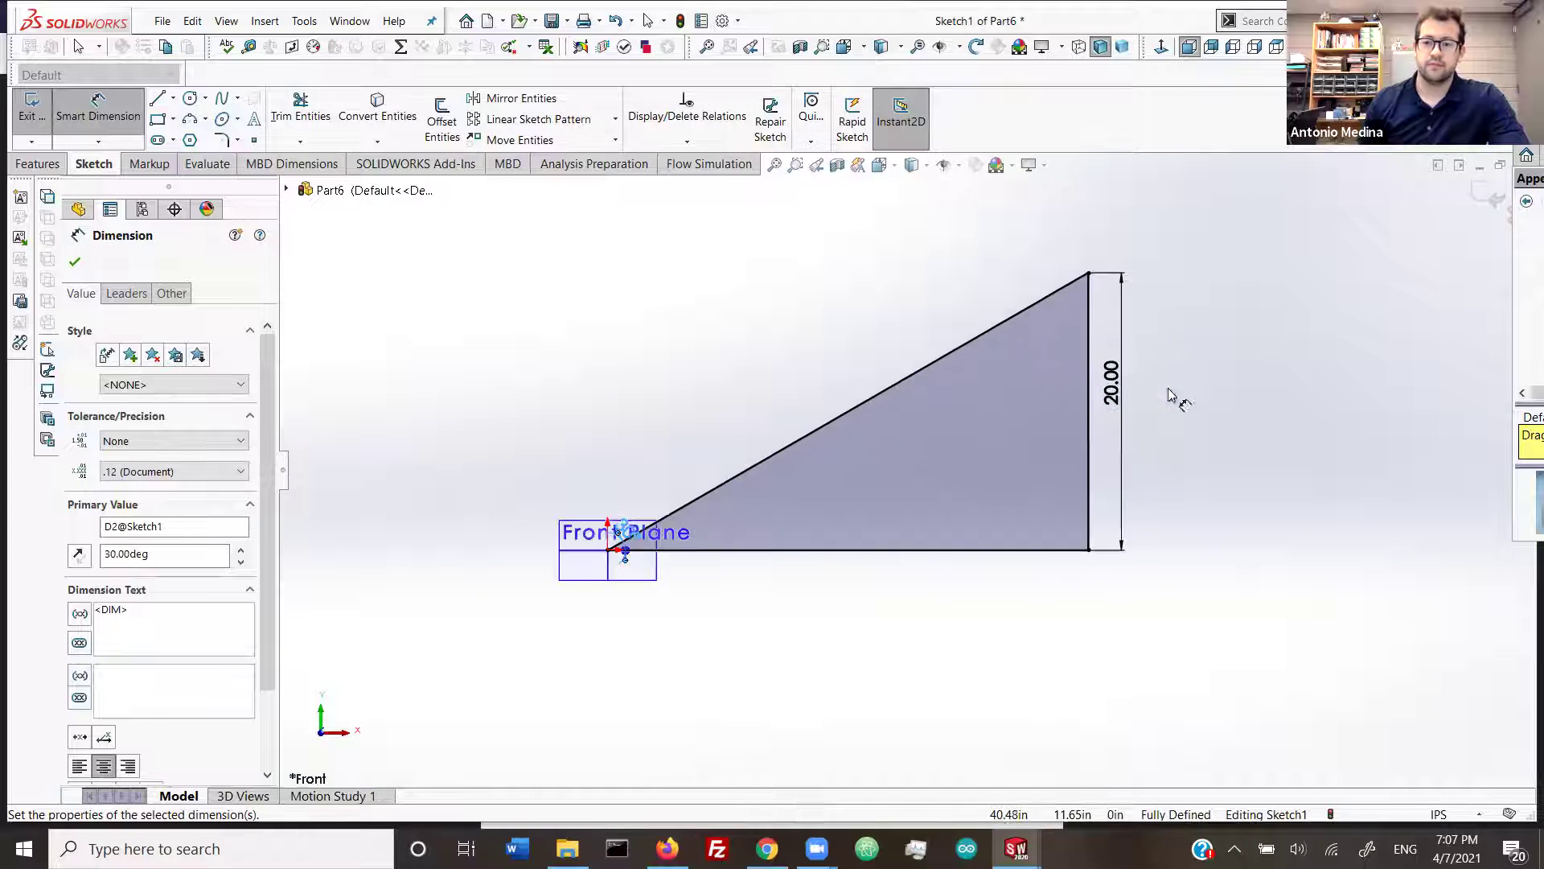
{"action": "left_click", "coordinate": [77, 264]}
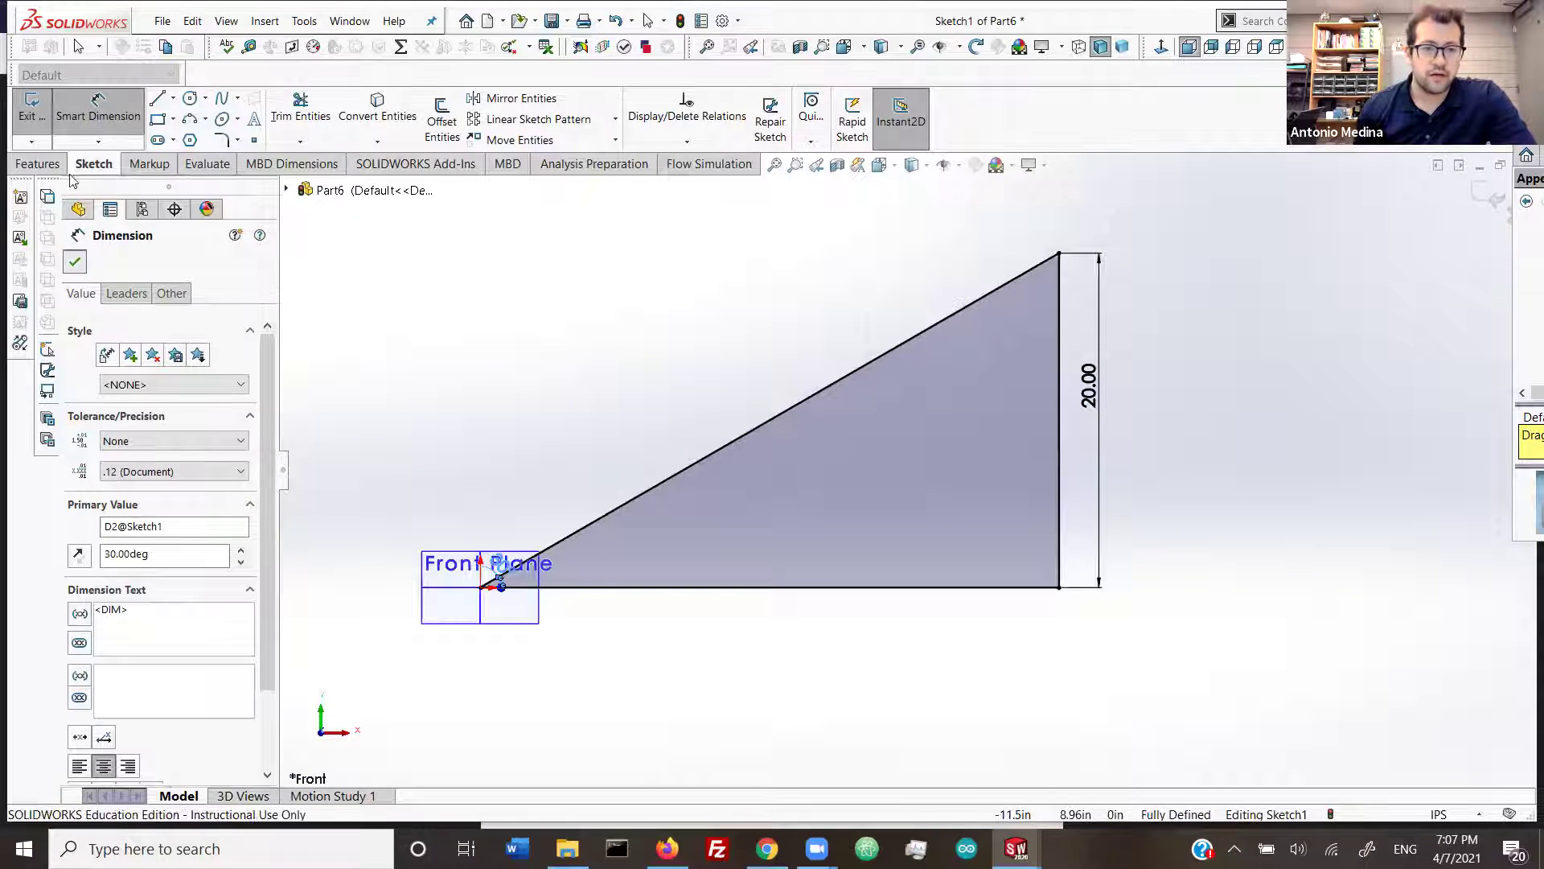
Step: Finish the sketch and extrude the triangle blind to a depth of 20 in
{"action": "left_click", "coordinate": [30, 112]}
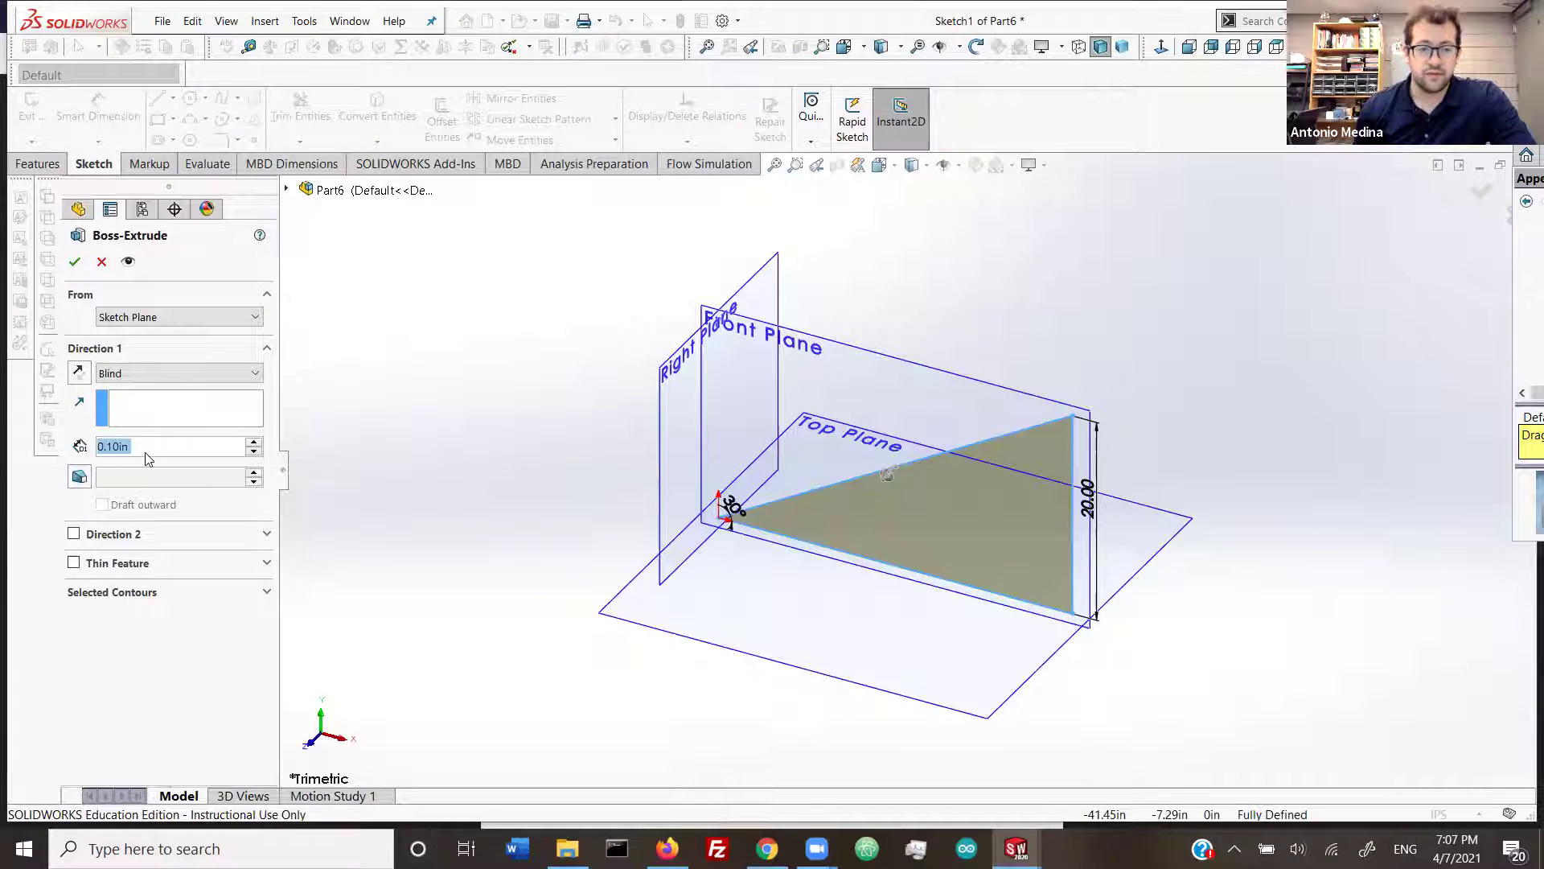
{"action": "type", "text": "10"}
{"action": "key", "text": "Return"}
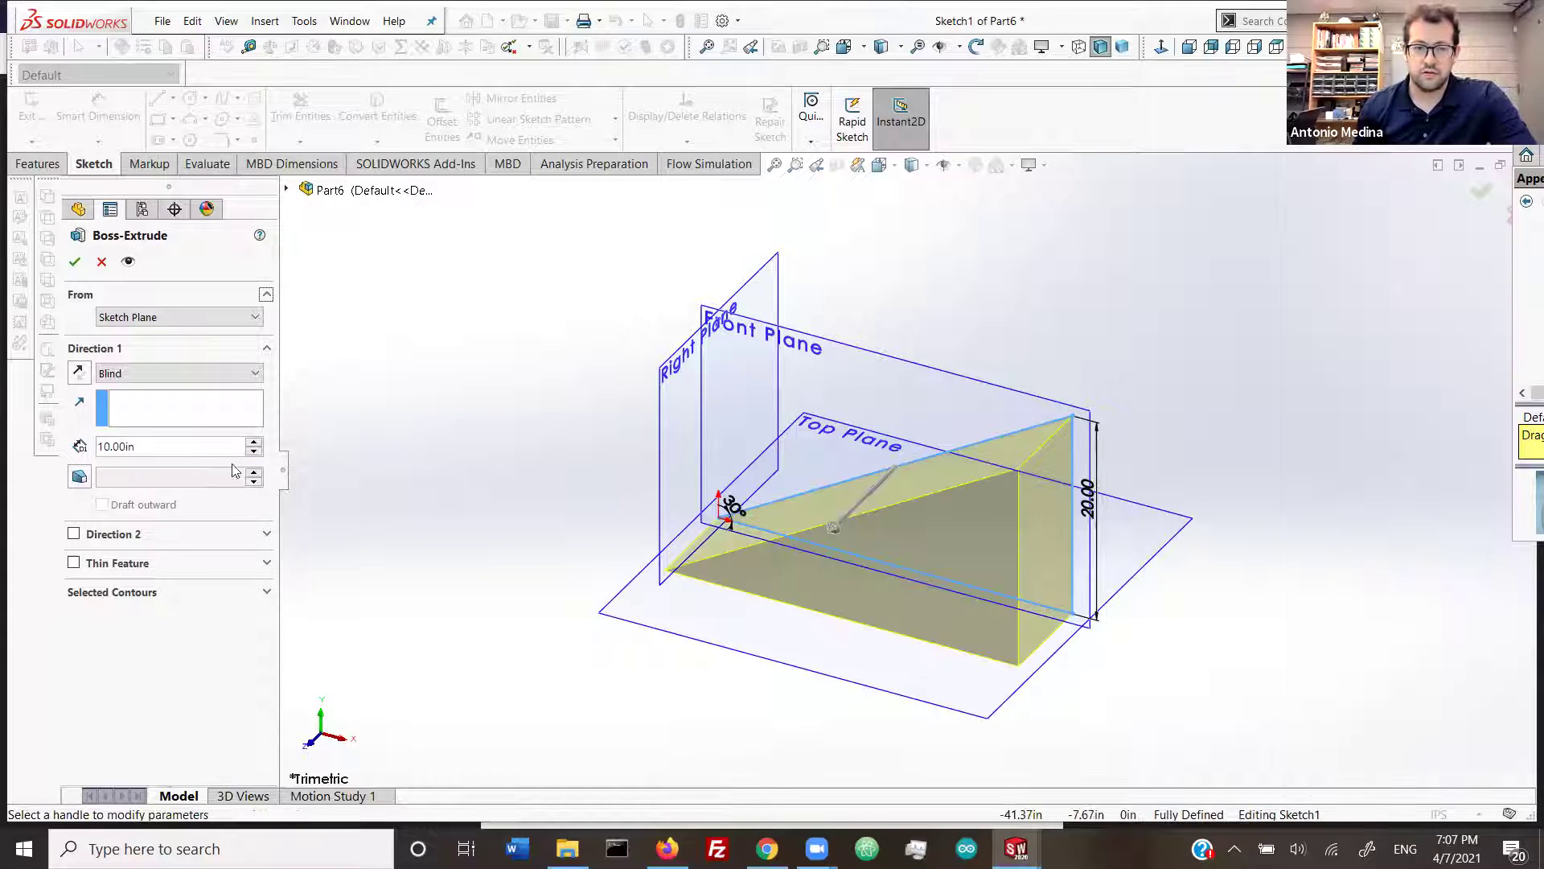
{"action": "type", "text": "2"}
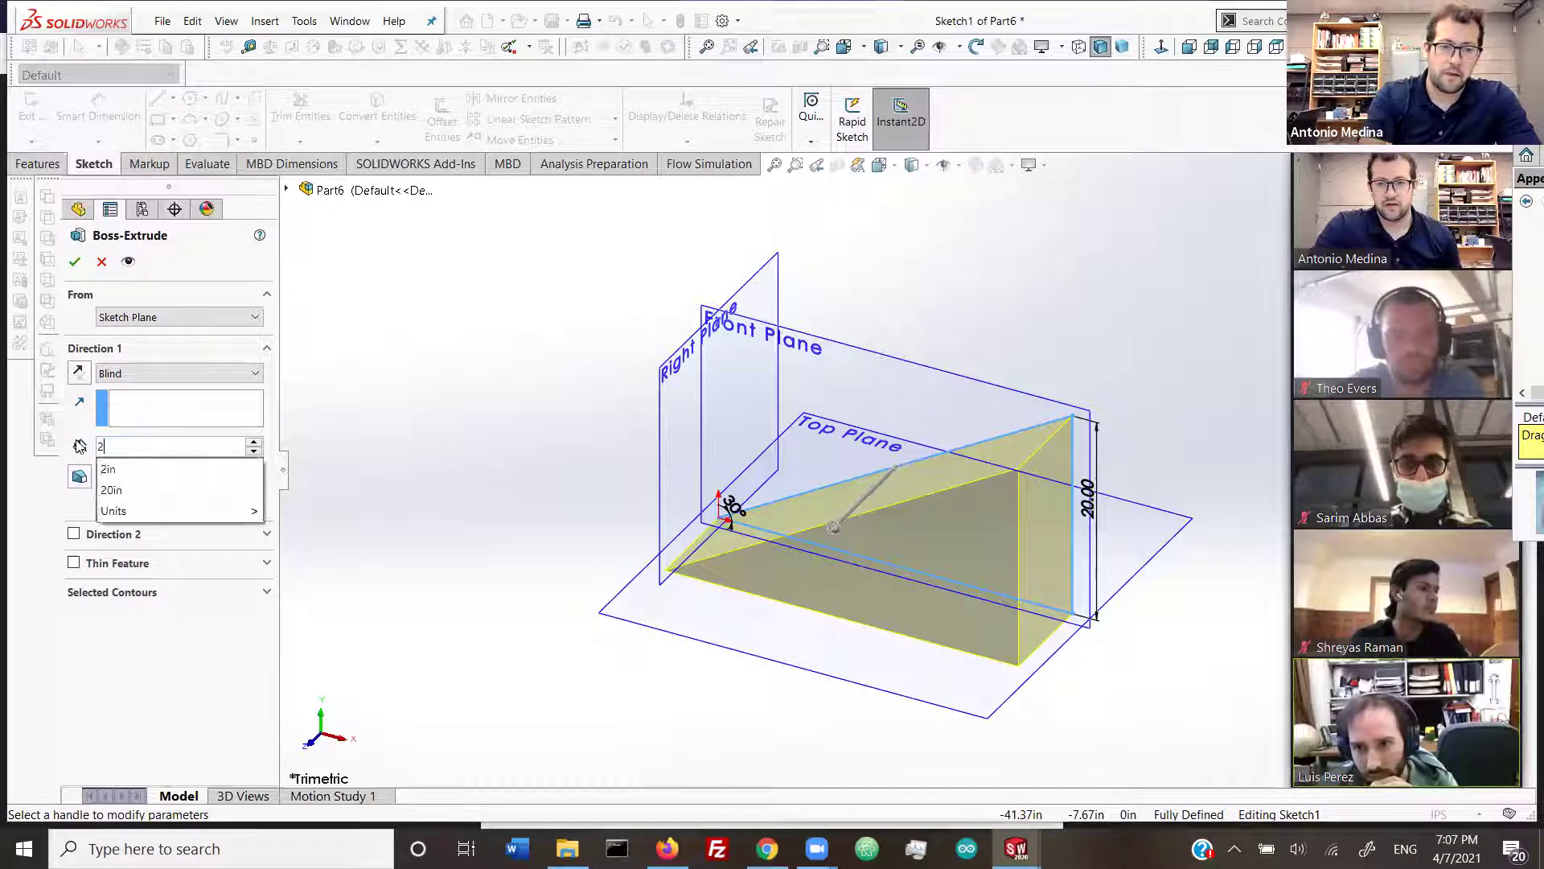
{"action": "type", "text": "0"}
{"action": "key", "text": "Return"}
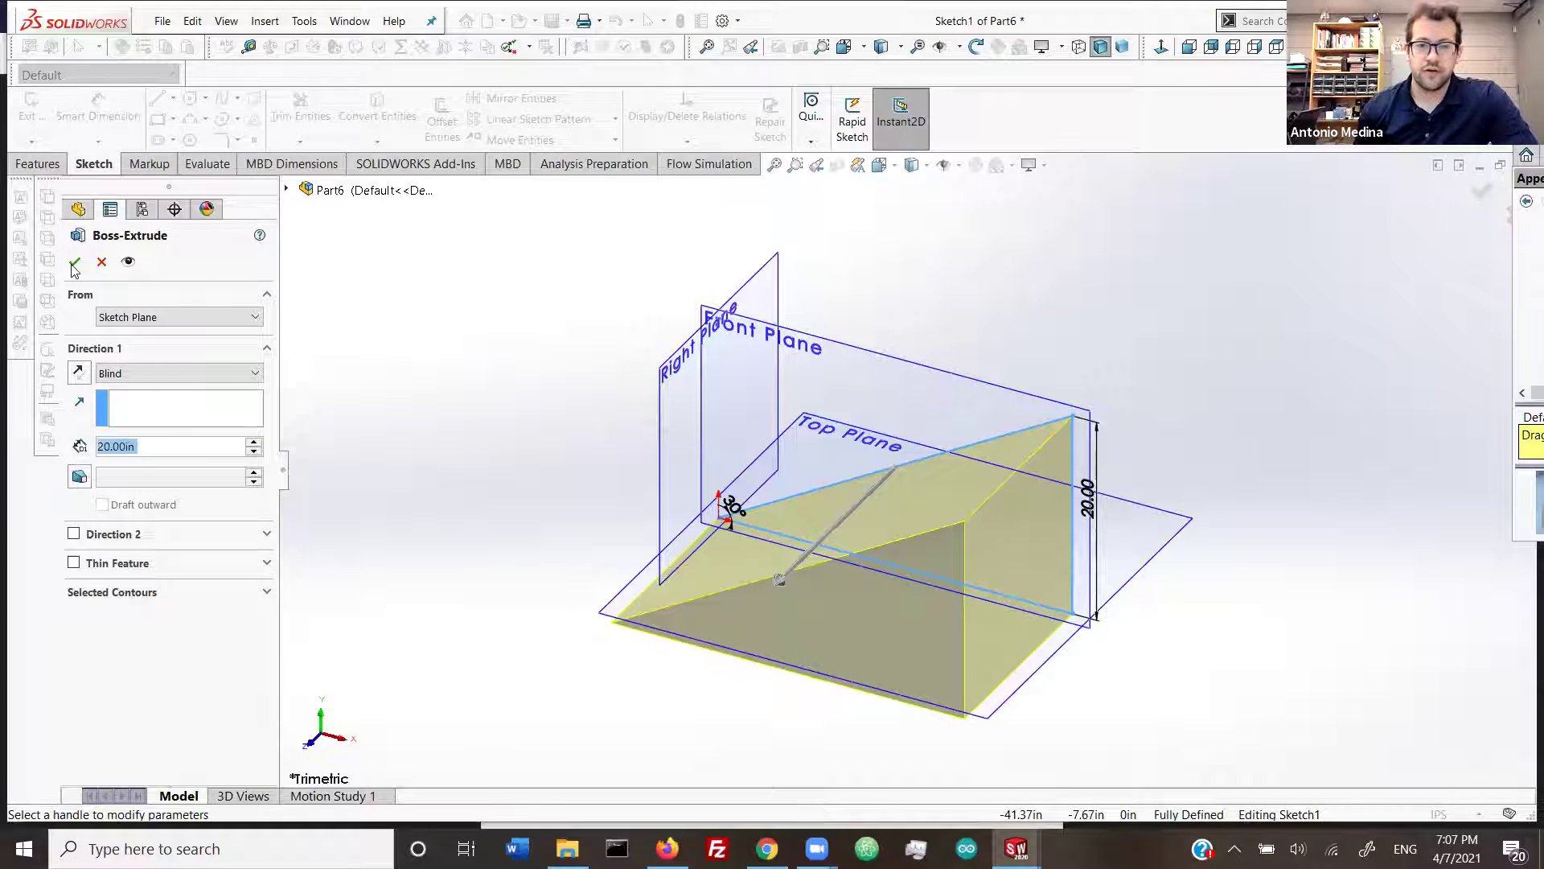
{"action": "key", "text": "Return"}
Step: Hide the Front, Top and Right planes so only the wedge is displayed
{"action": "left_click", "coordinate": [152, 410]}
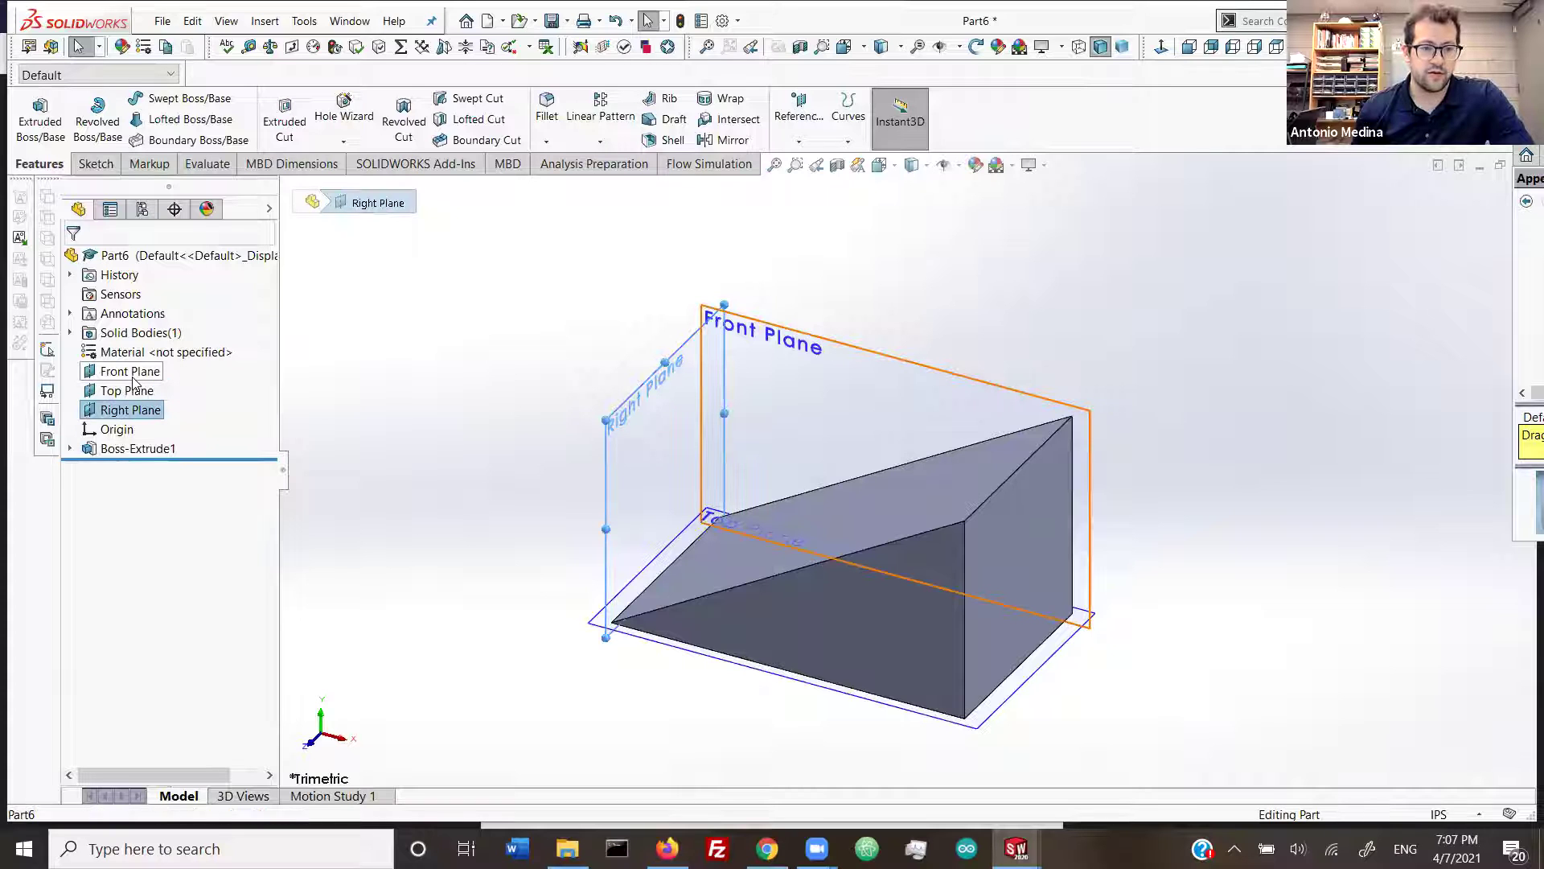
{"action": "left_click", "coordinate": [135, 377], "text": "shift"}
{"action": "right_click", "coordinate": [145, 360]}
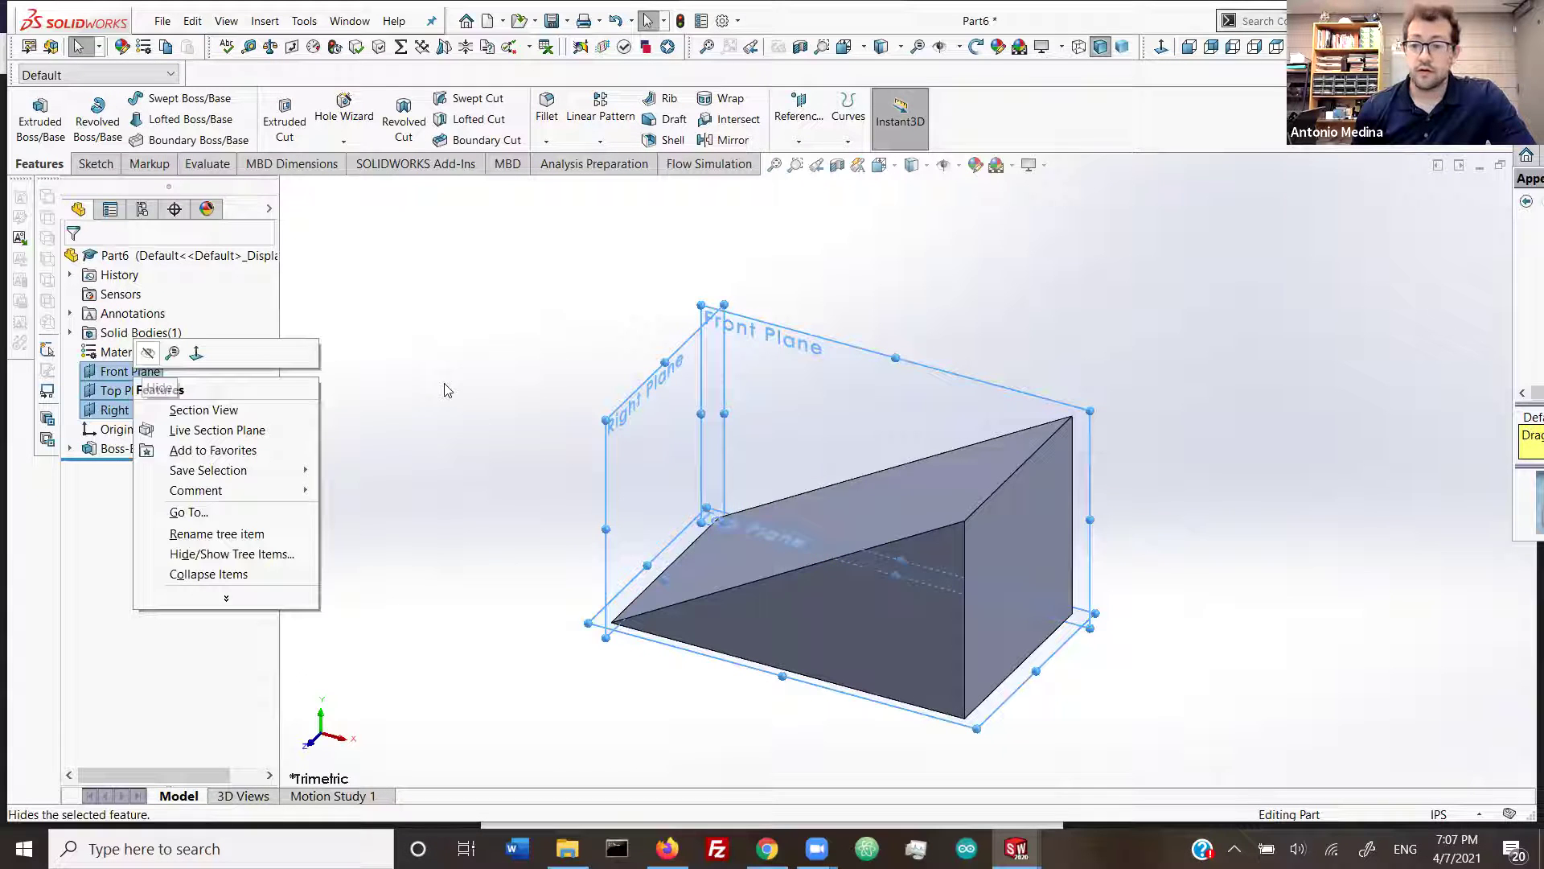
{"action": "left_click", "coordinate": [734, 459]}
{"action": "middle_click_drag", "start_coordinate": [879, 473], "coordinate": [752, 421]}
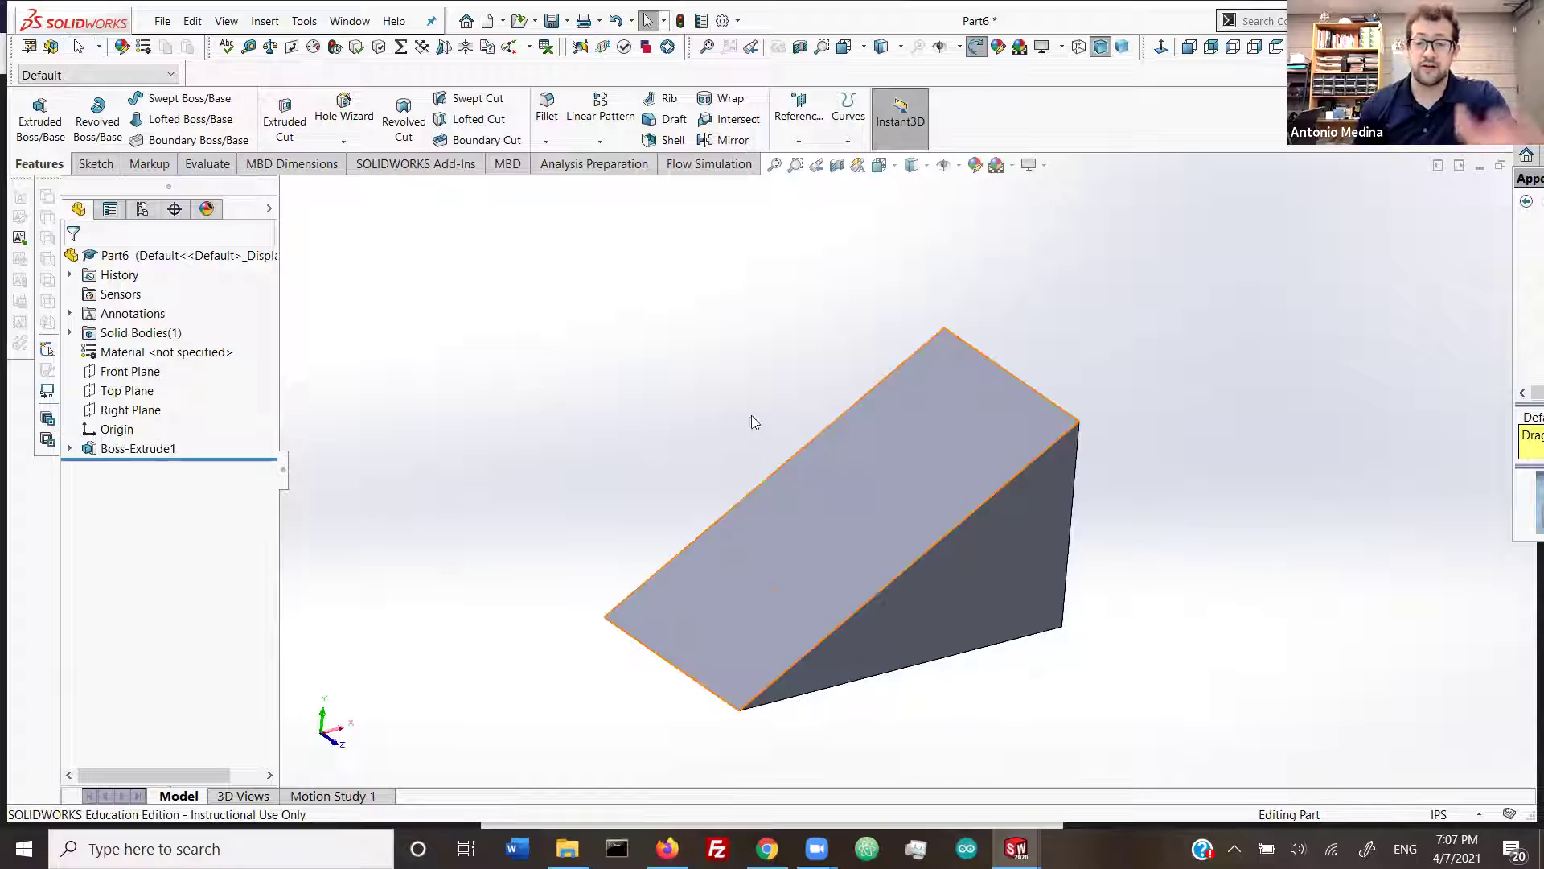
Step: Save the part as "basic ramp" in the New folder inside the CEID folder on the Desktop
{"action": "key", "text": "ctrl+s"}
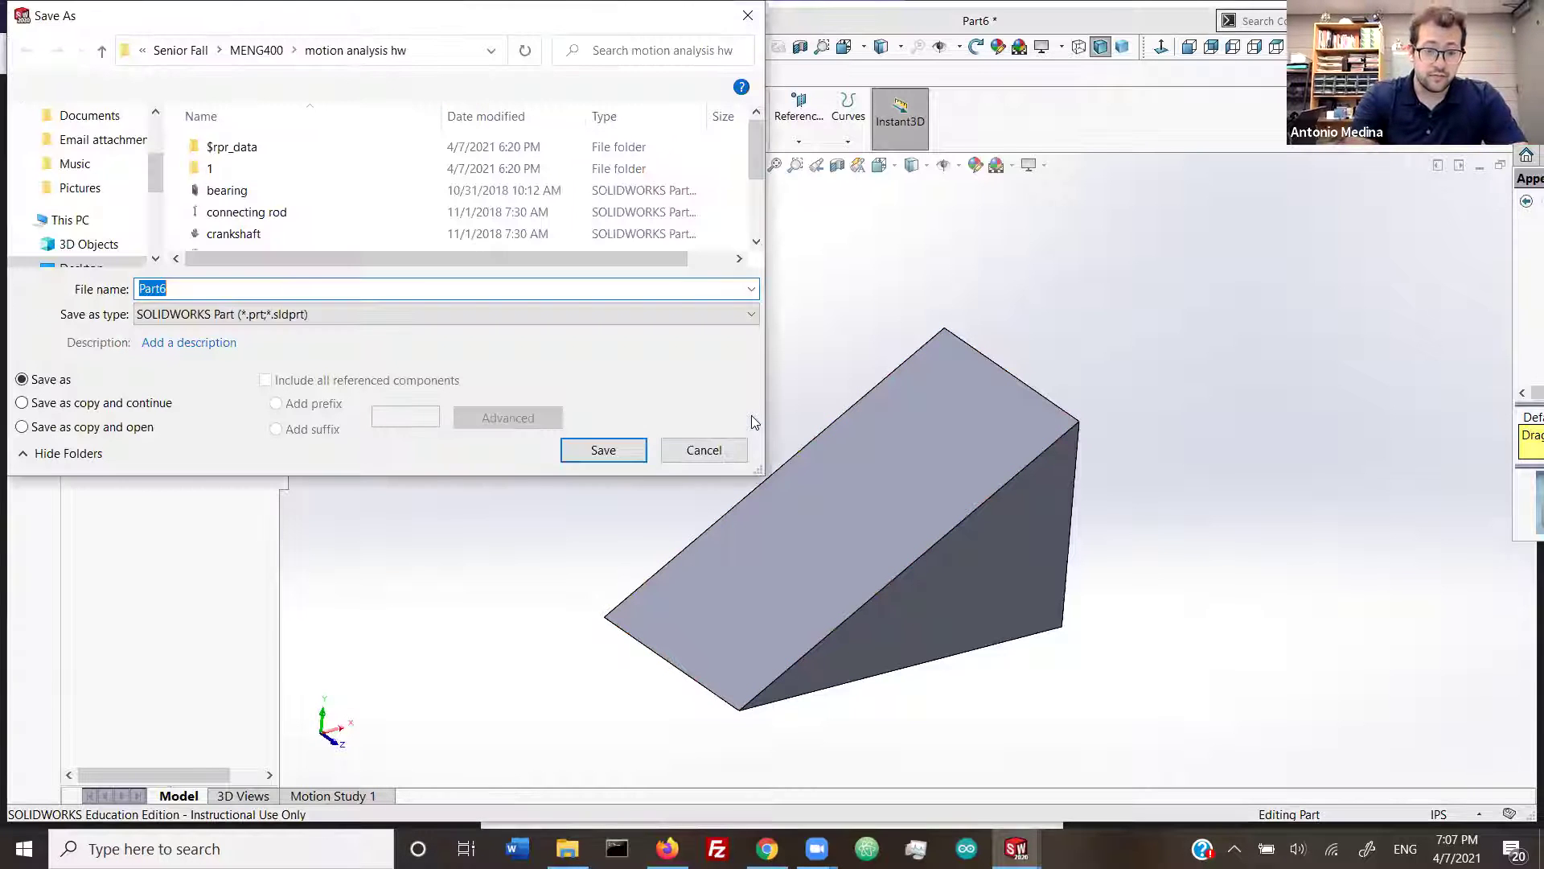
{"action": "type", "text": "b"}
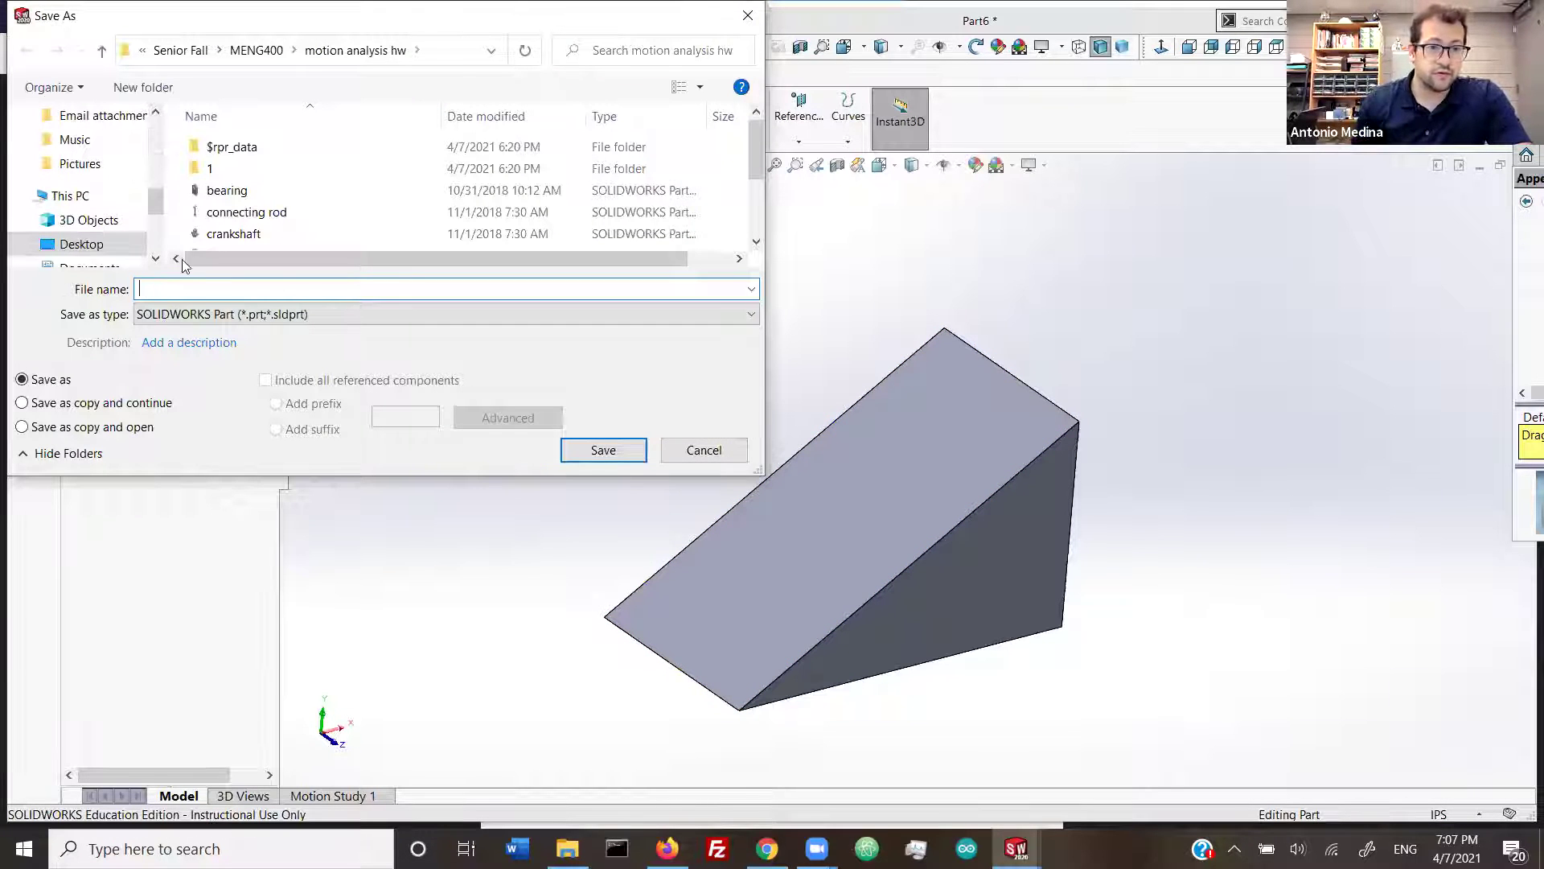
{"action": "scroll", "coordinate": [117, 218], "scroll_direction": "up", "scroll_amount": 1}
{"action": "scroll", "coordinate": [111, 221], "scroll_direction": "up", "scroll_amount": 5}
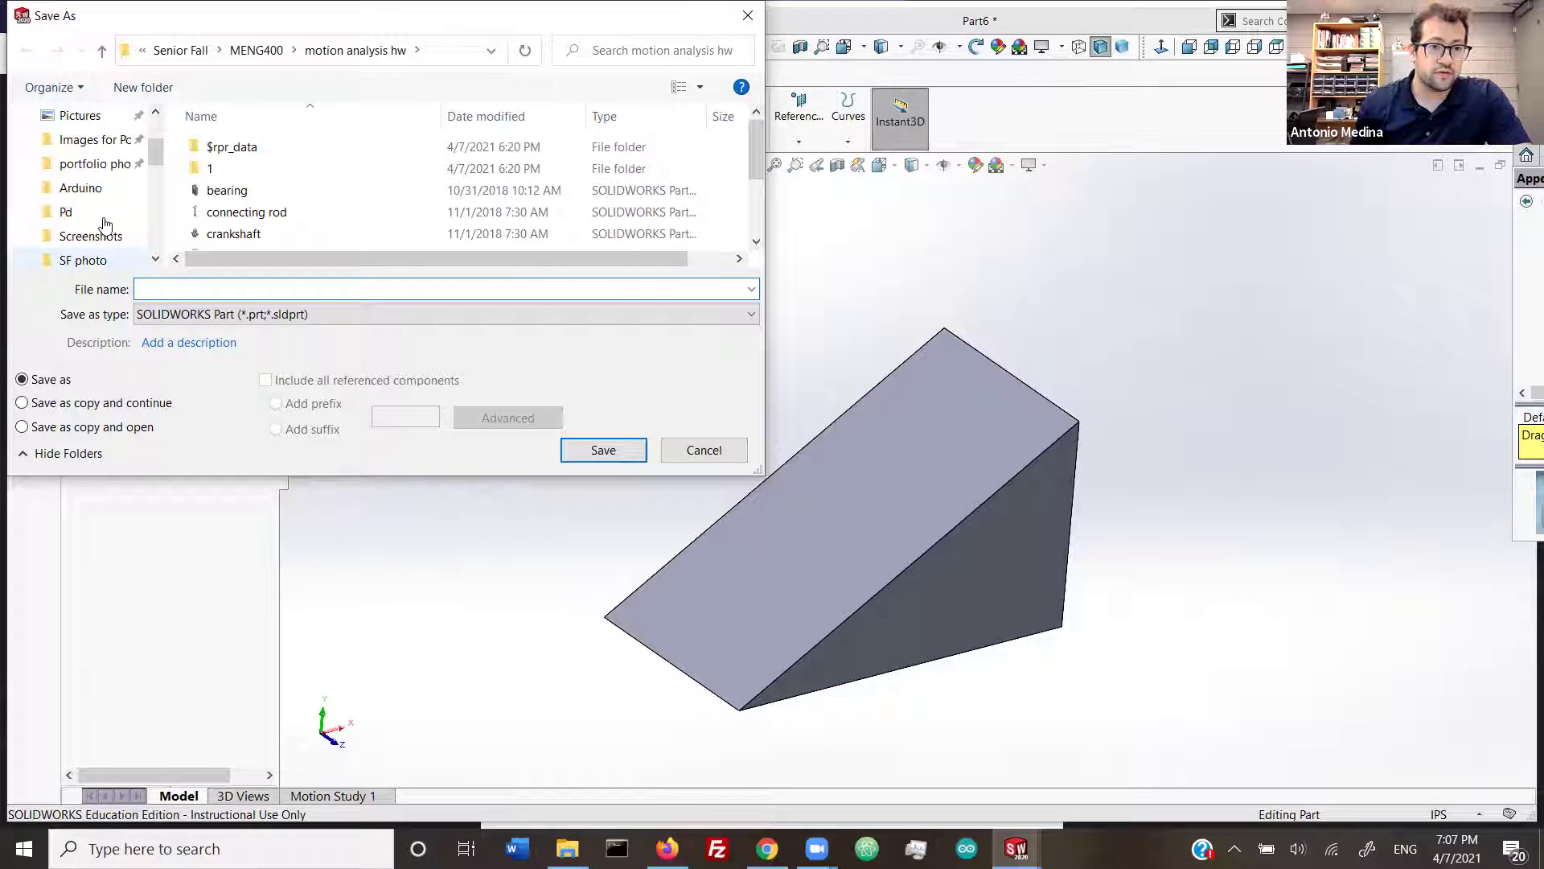
{"action": "scroll", "coordinate": [68, 163], "scroll_direction": "up", "scroll_amount": 1}
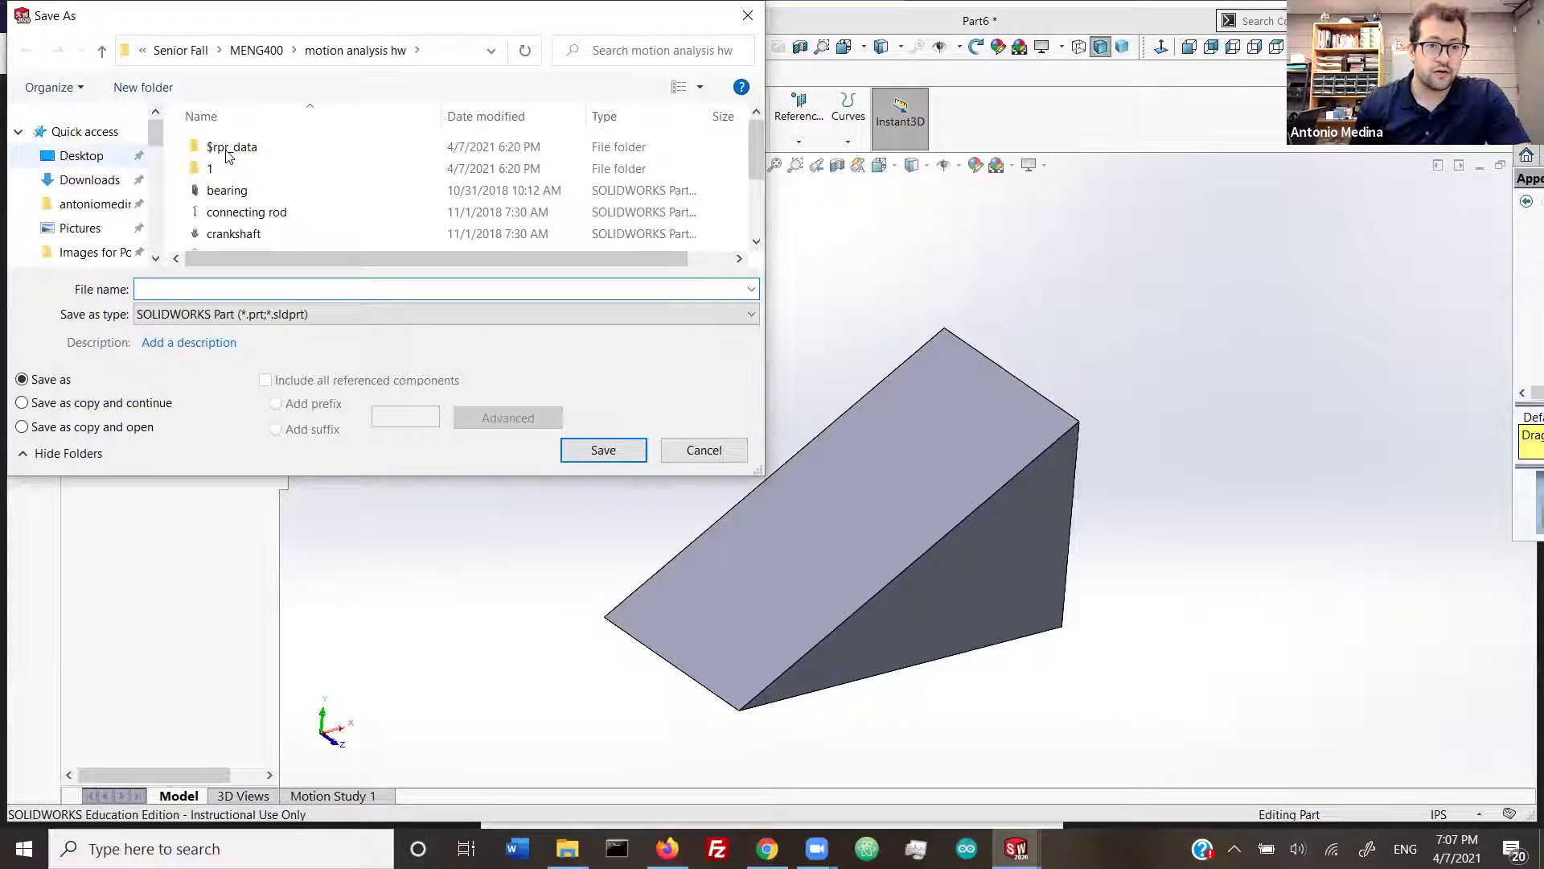
{"action": "double_click", "coordinate": [233, 168]}
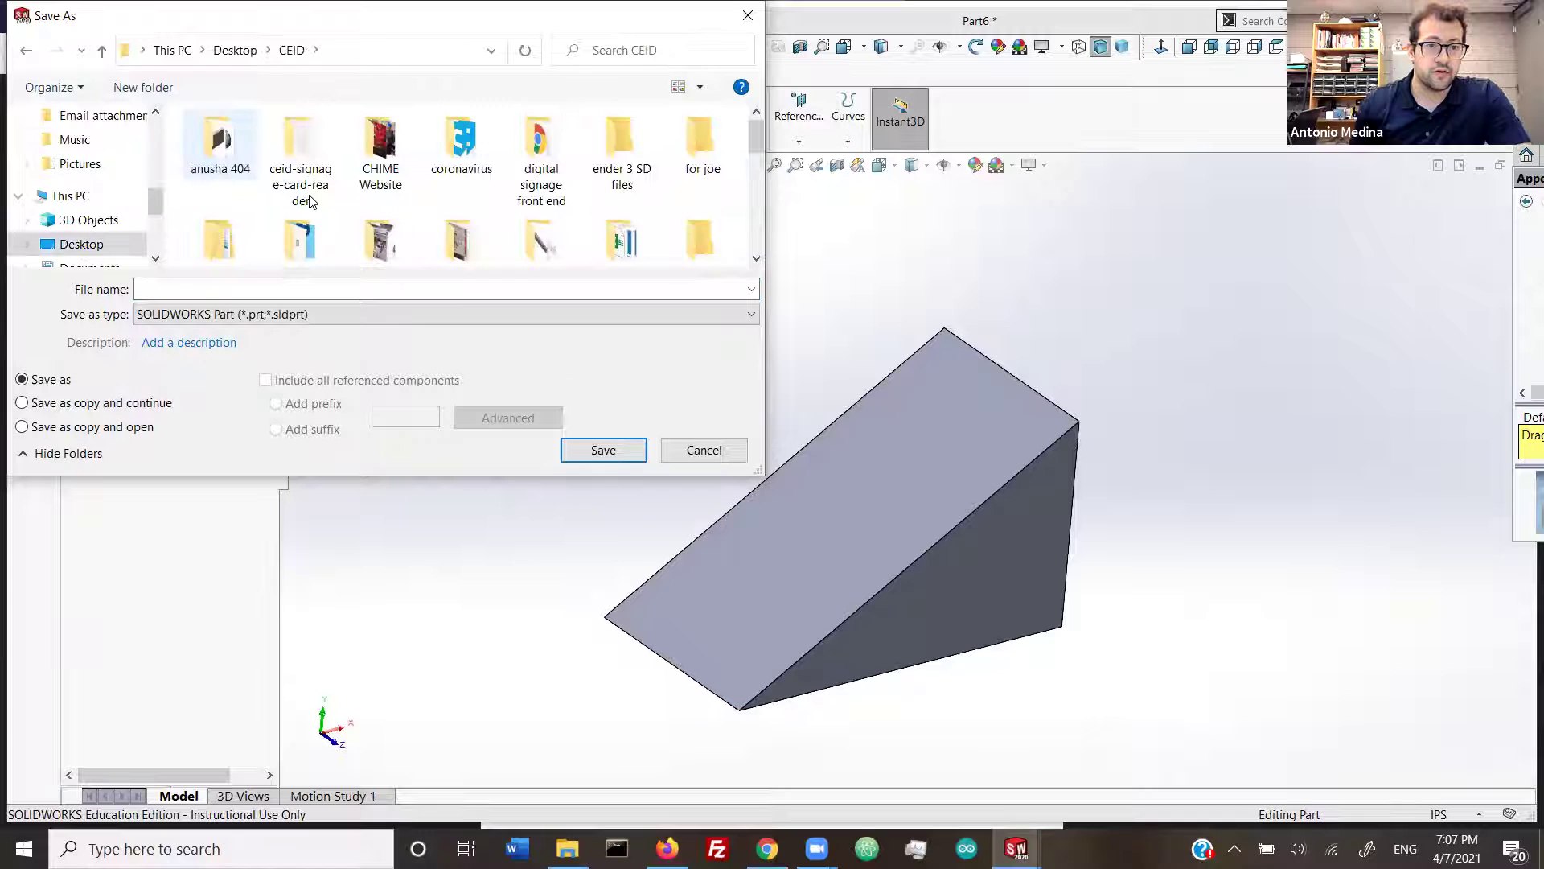
{"action": "scroll", "coordinate": [246, 211], "scroll_direction": "down", "scroll_amount": 1}
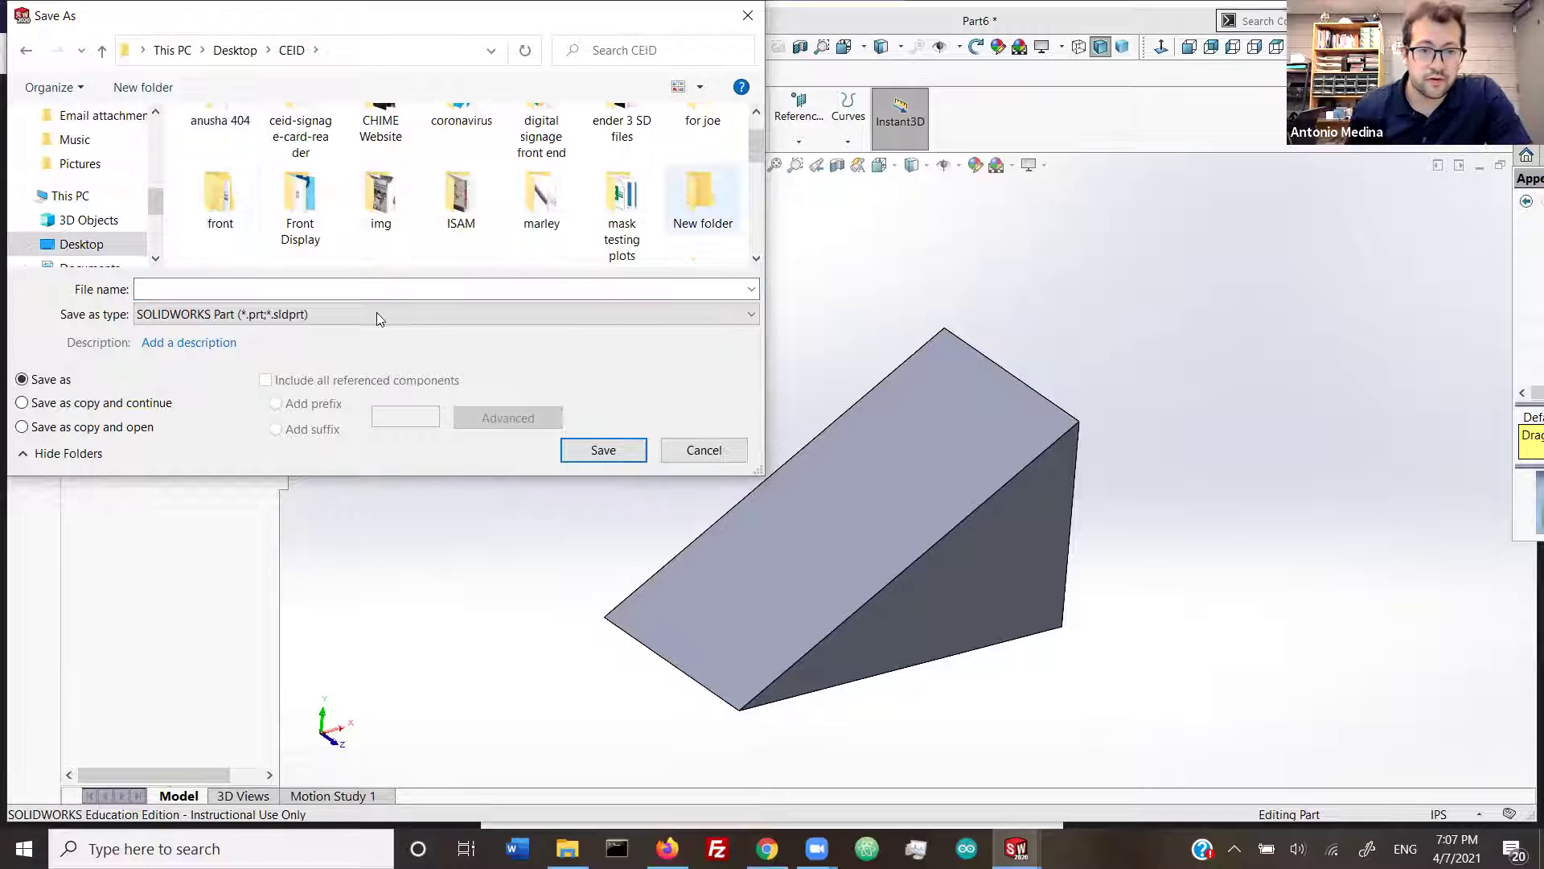
{"action": "left_click", "coordinate": [153, 289]}
{"action": "type", "text": "ba"}
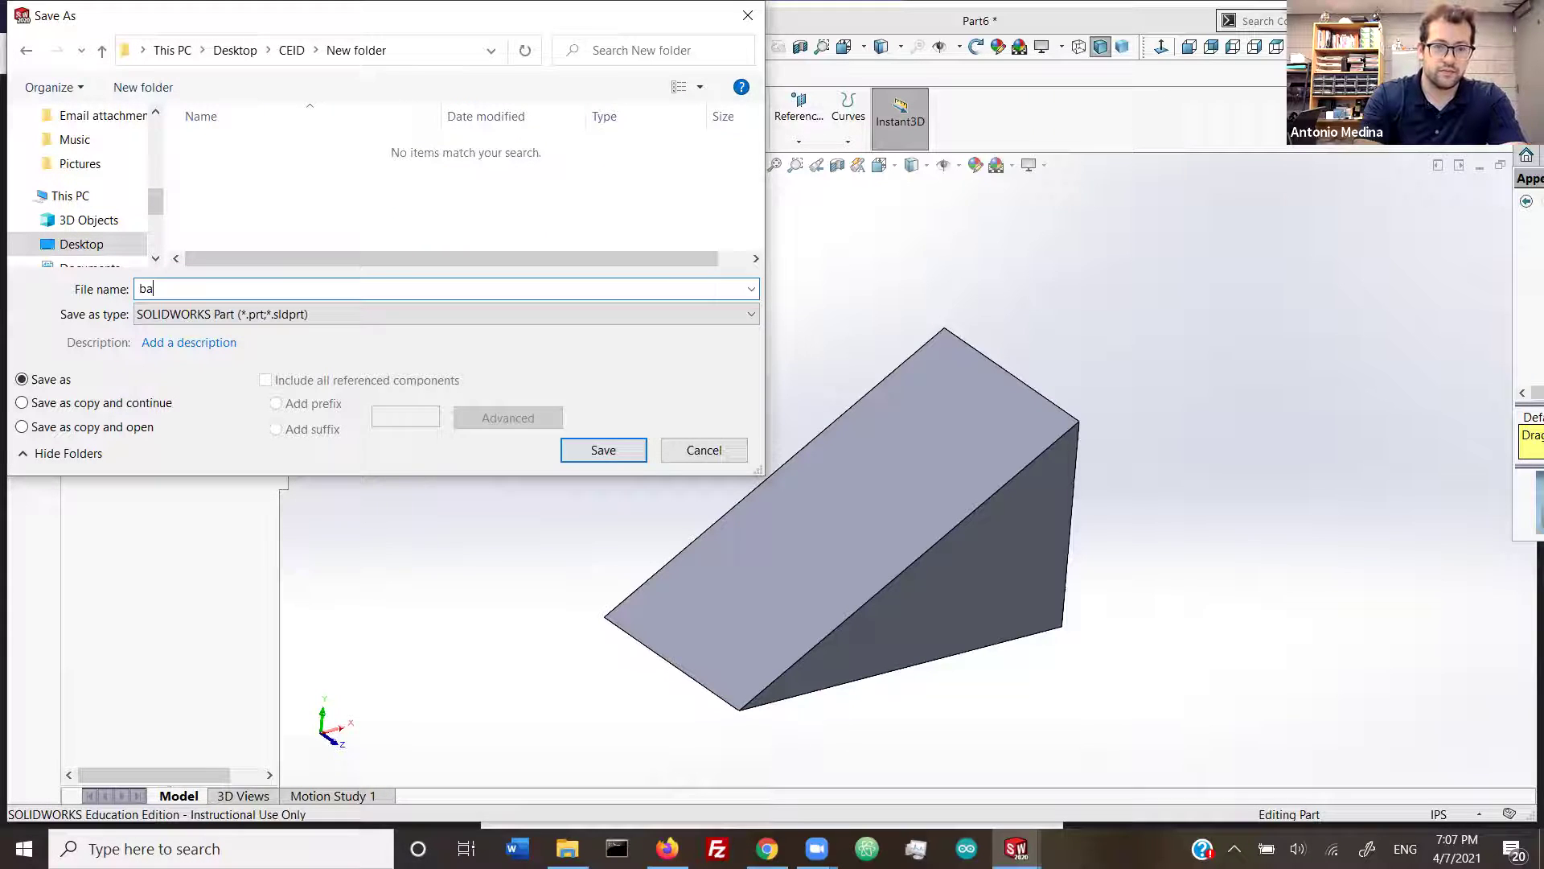
{"action": "type", "text": "sic ramp"}
{"action": "key", "text": "Return"}
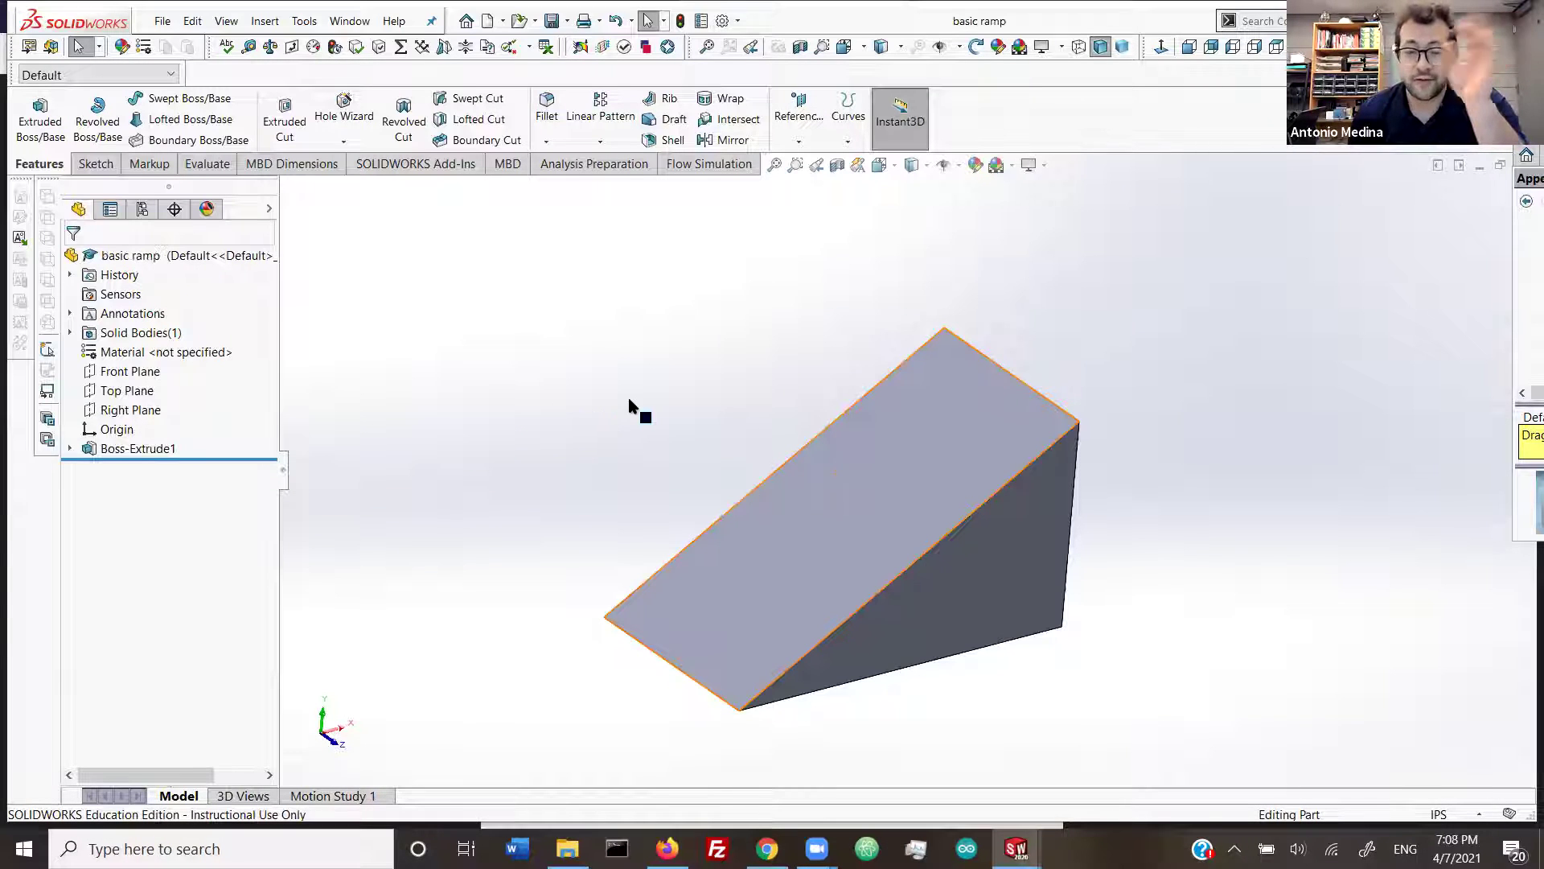
Step: Create a new part and sketch a circle about 3.88 in in diameter on the Front Plane, centred on the origin
{"action": "left_click", "coordinate": [164, 23]}
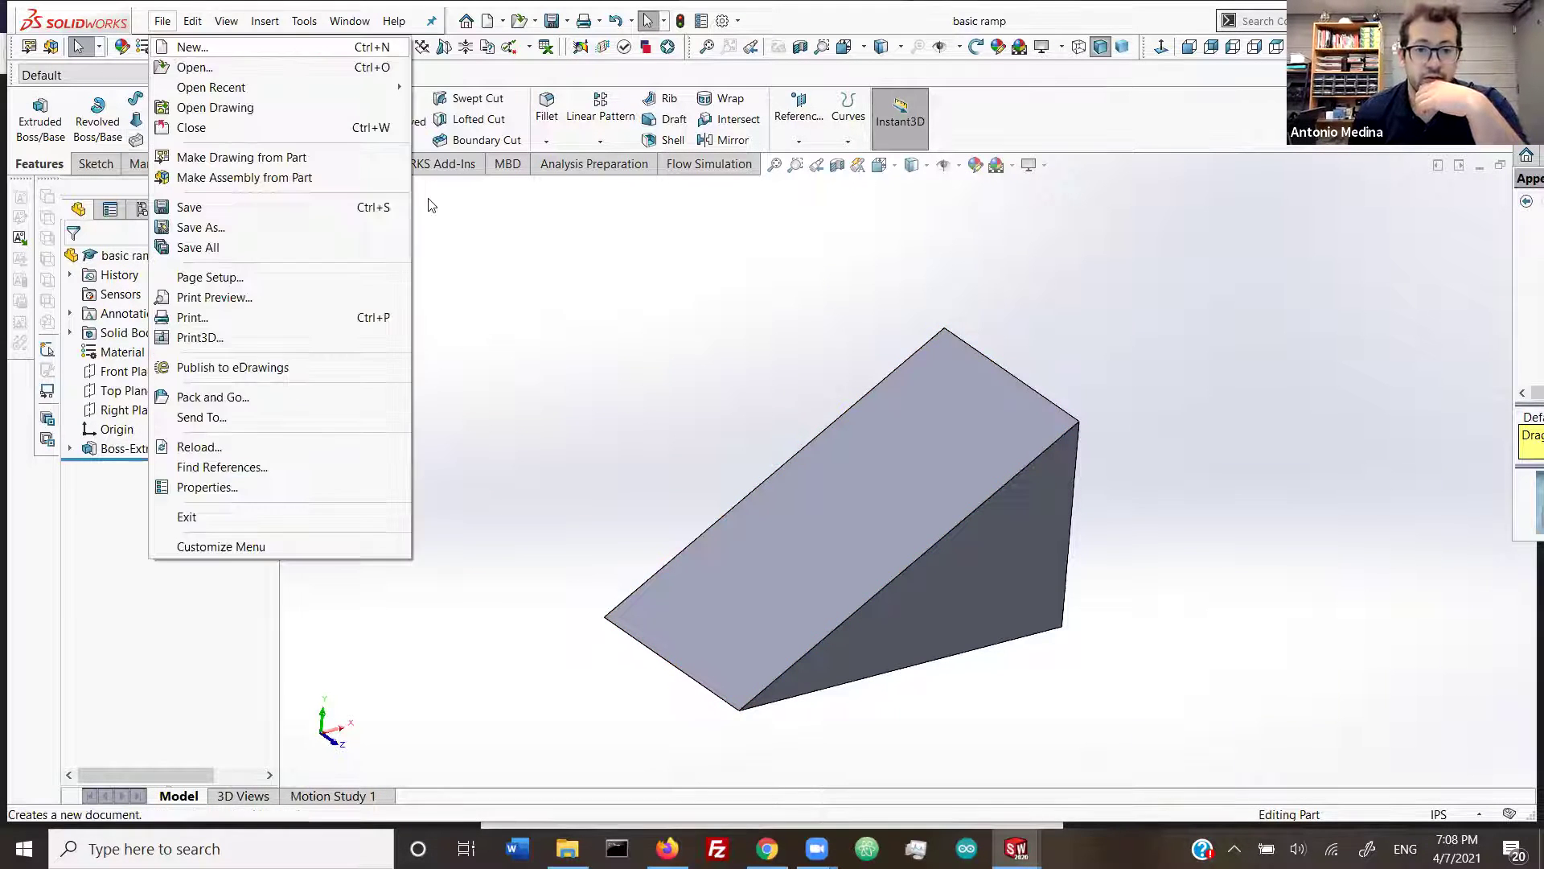
{"action": "left_click", "coordinate": [866, 577]}
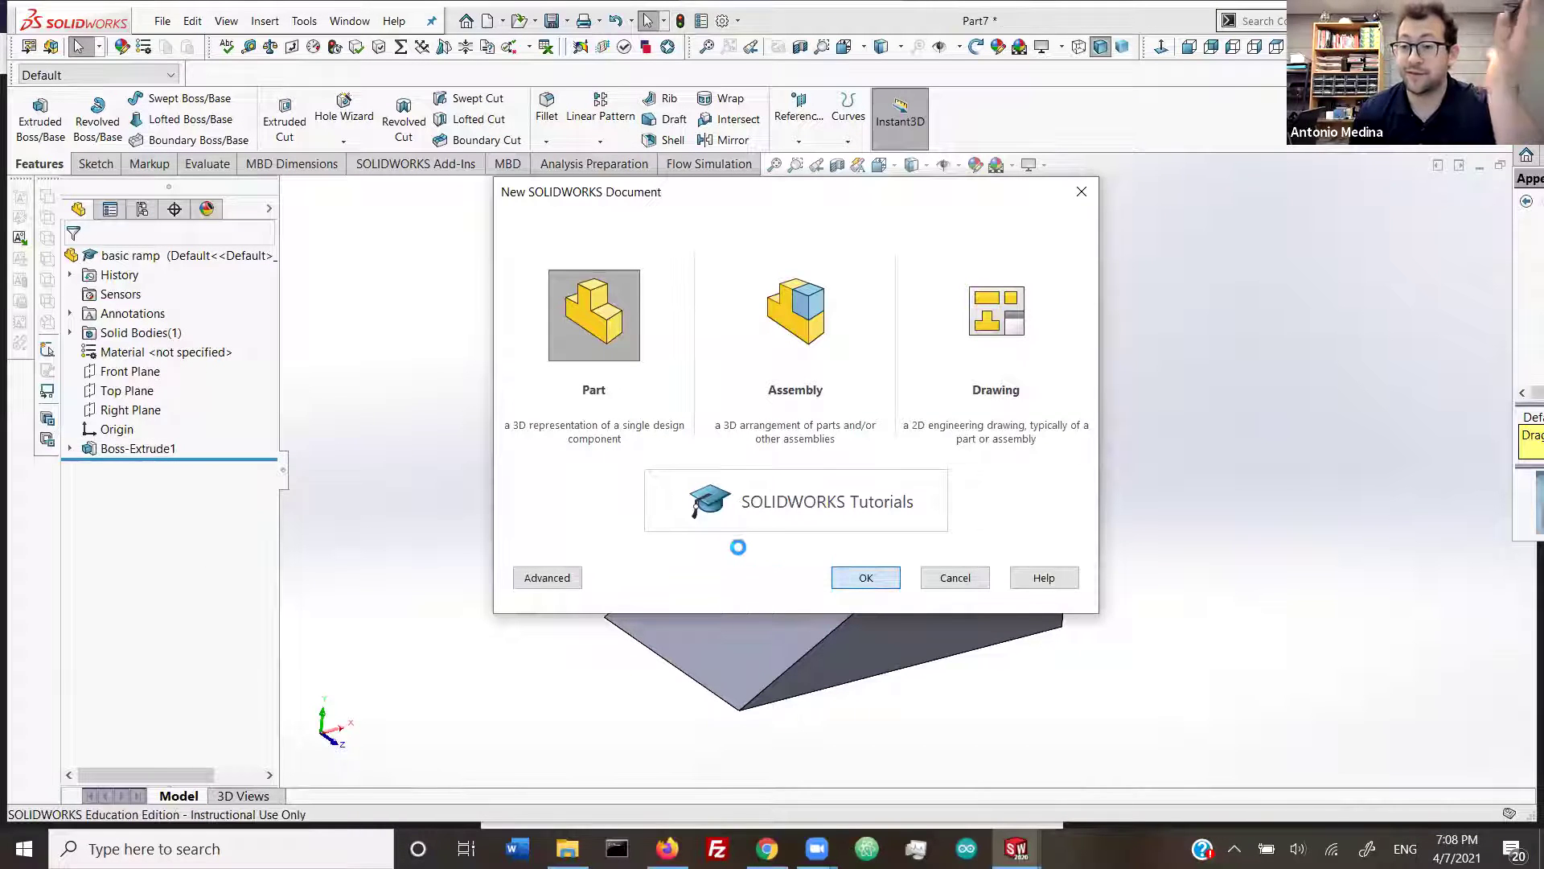
{"action": "left_click", "coordinate": [39, 113]}
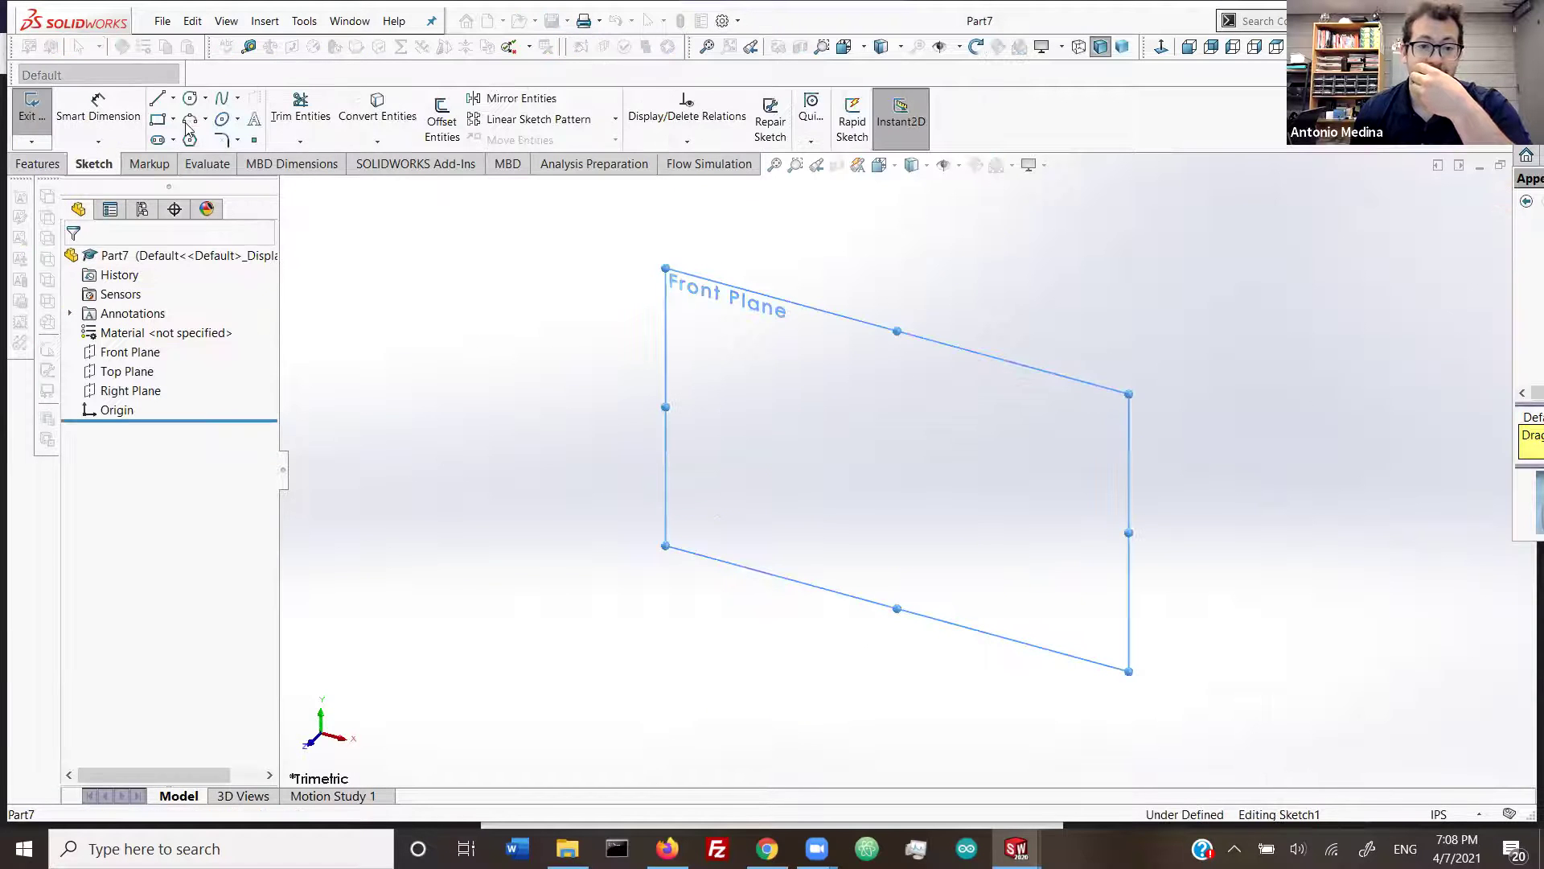
{"action": "left_click", "coordinate": [188, 102]}
{"action": "left_click", "coordinate": [899, 469]}
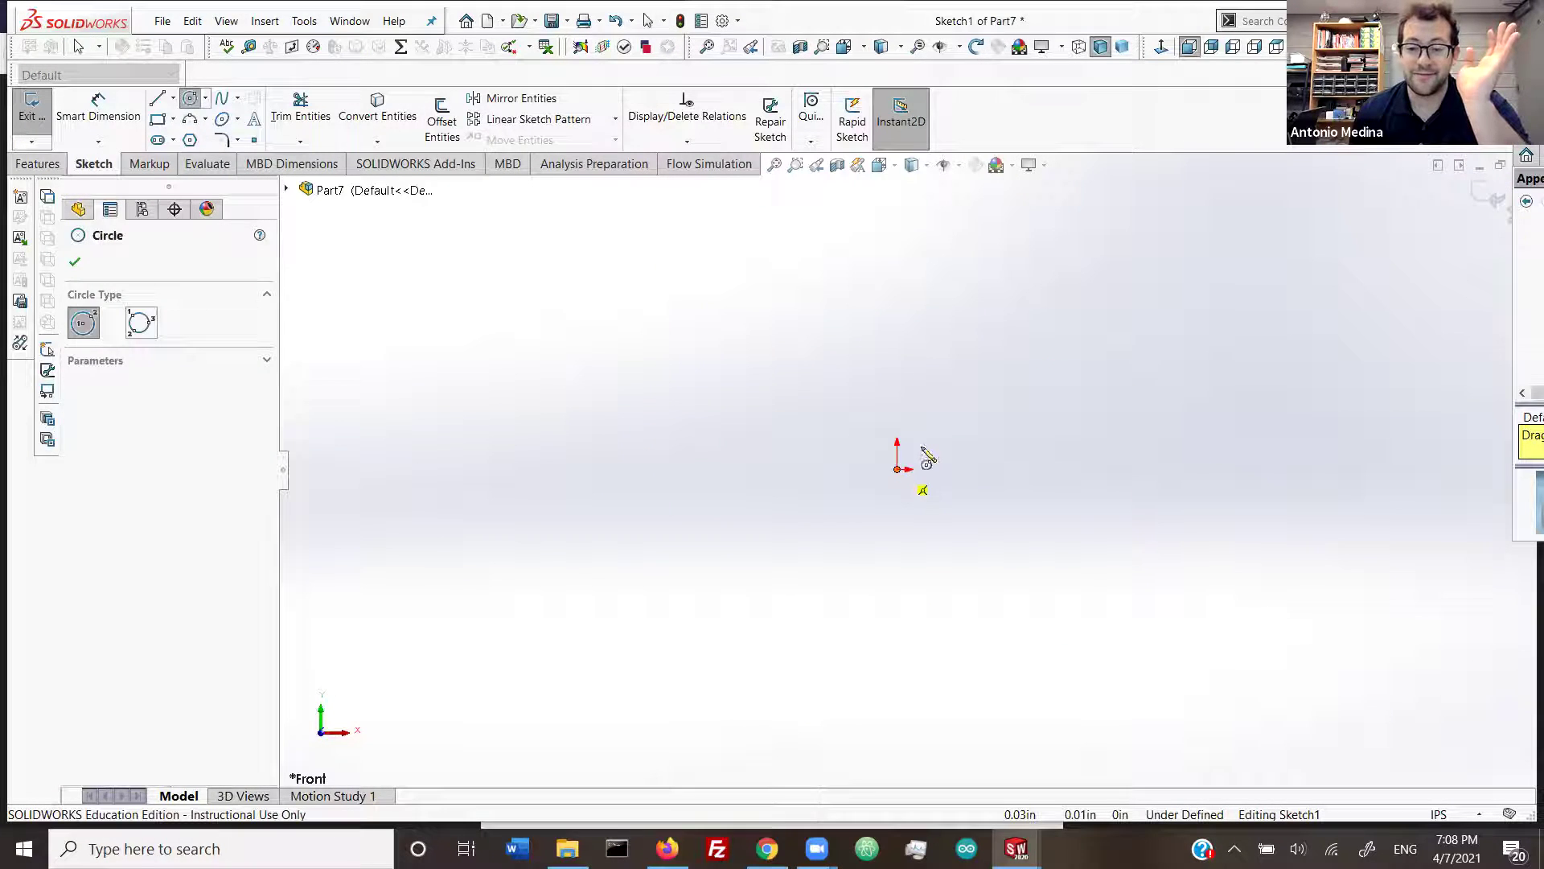
{"action": "left_click", "coordinate": [1008, 378]}
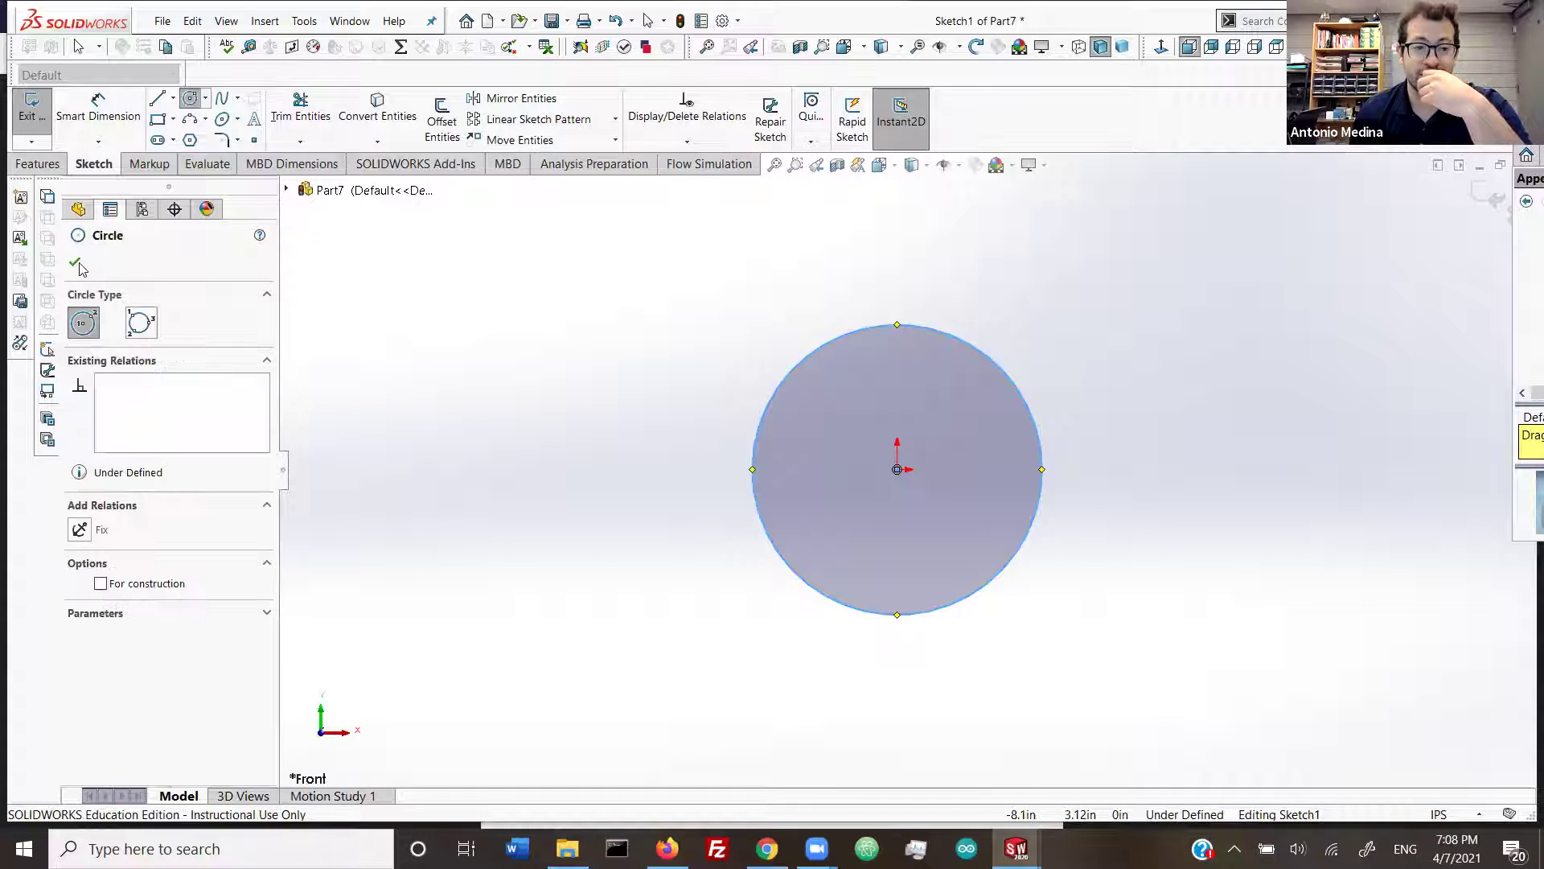
Step: Finish the circle sketch and extrude it blind to a depth of 3 in
{"action": "left_click", "coordinate": [31, 112]}
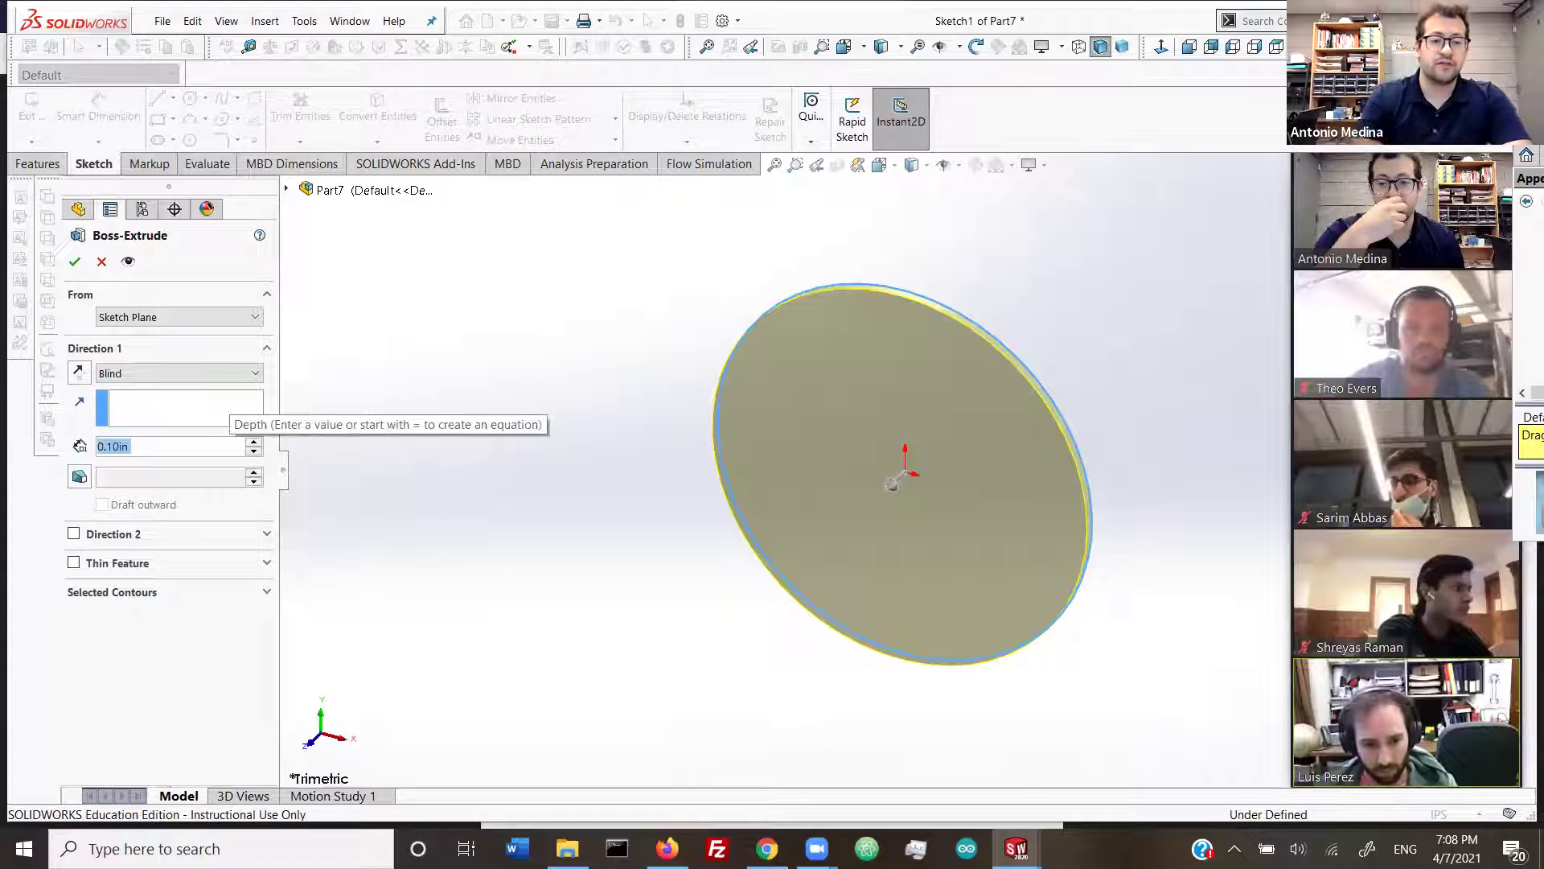
{"action": "type", "text": "3"}
{"action": "key", "text": "Return"}
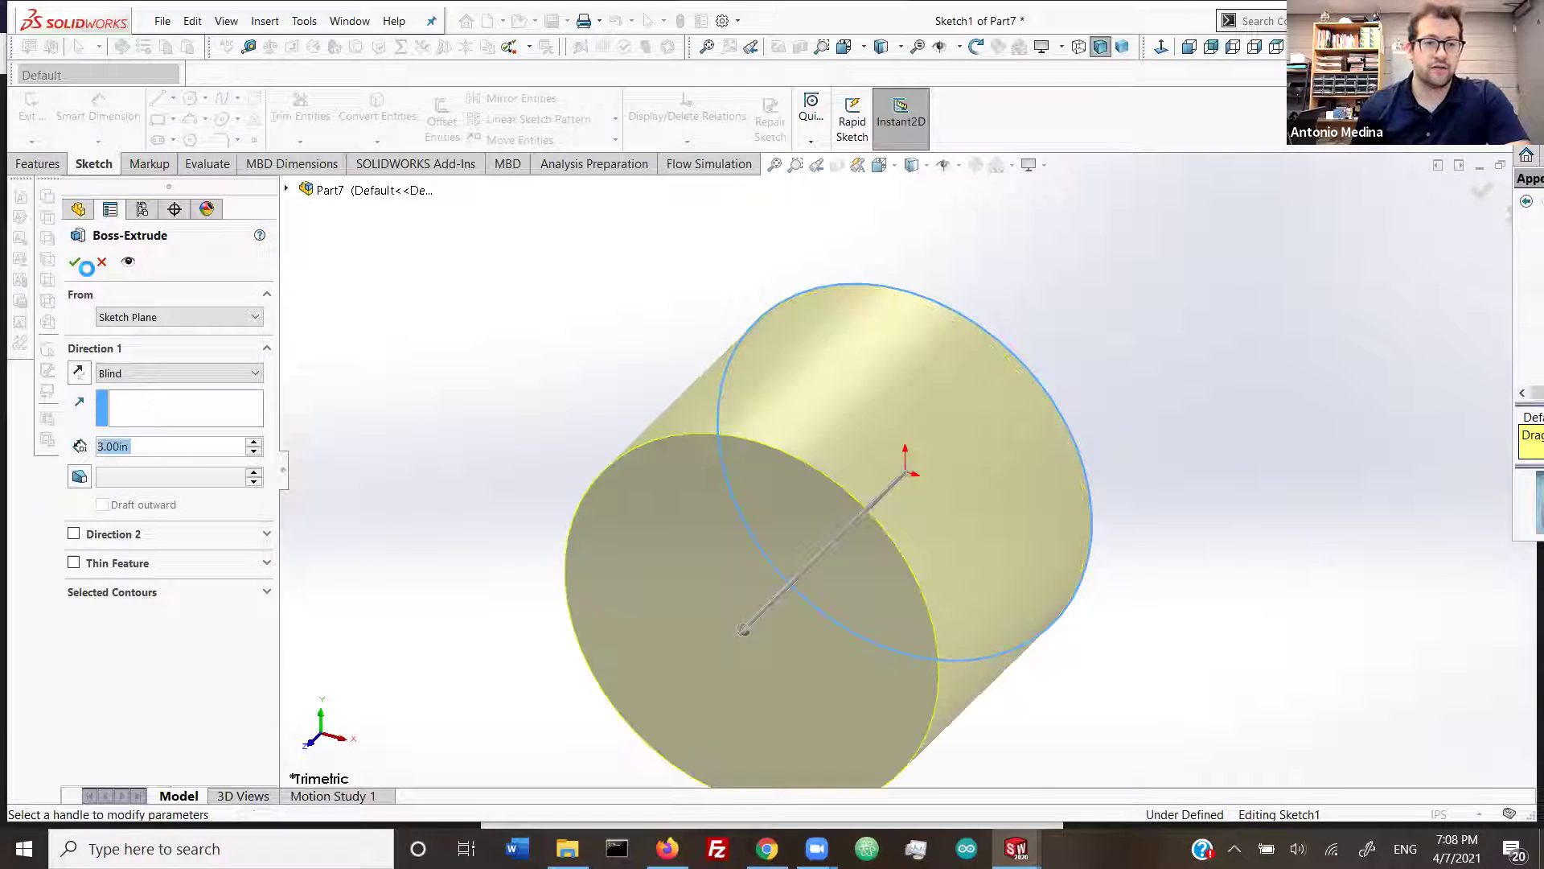
Step: Edit the cylinder's sketch, dimension the circle's diameter as 4 in and exit the sketch
{"action": "right_click", "coordinate": [135, 449]}
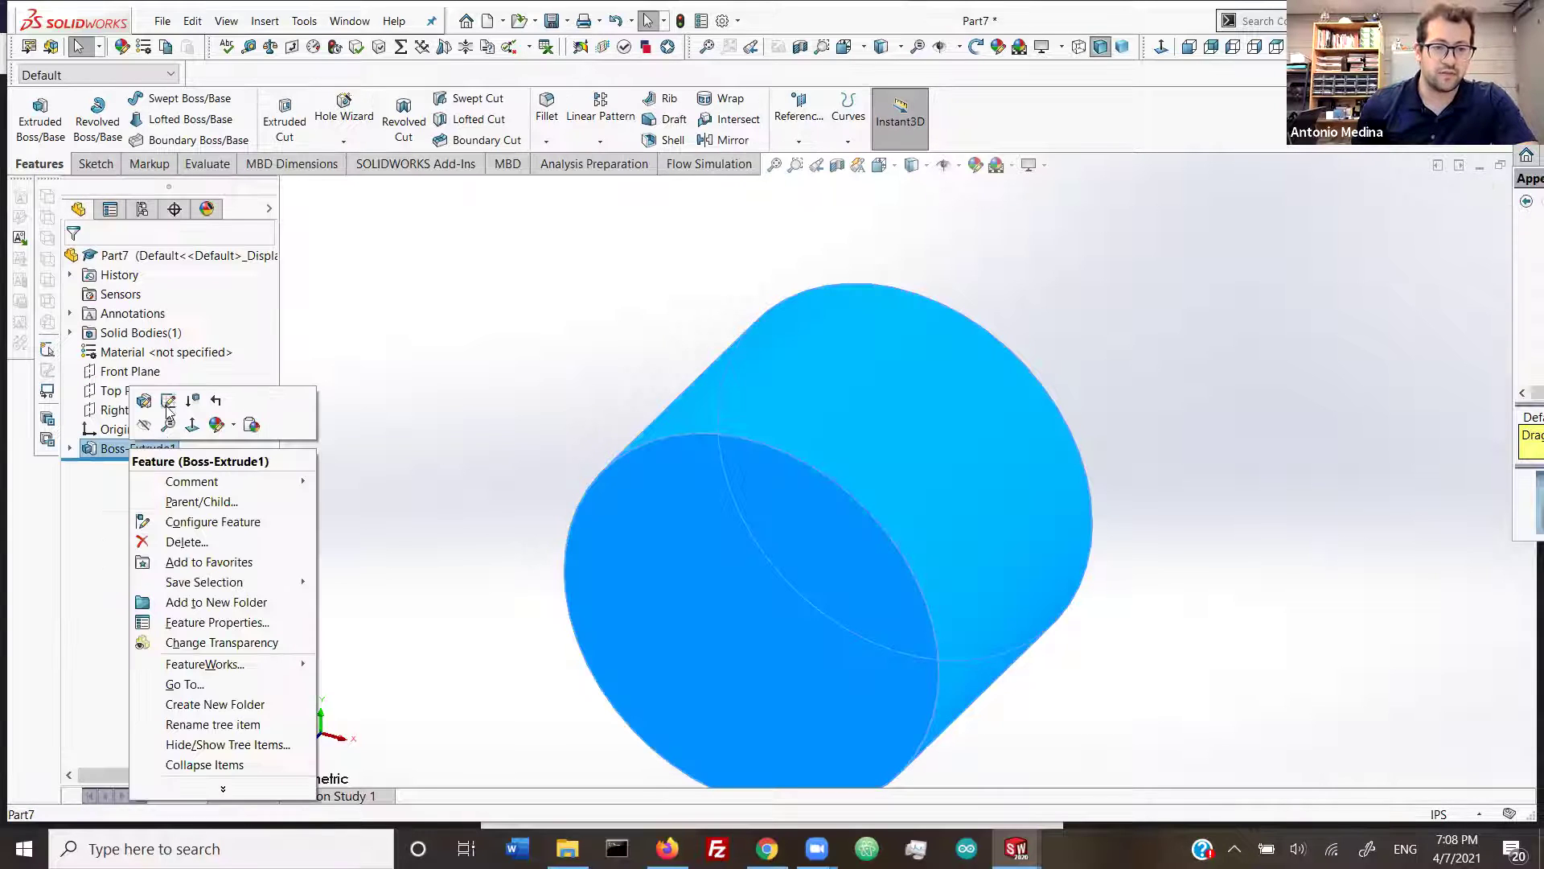
{"action": "left_click", "coordinate": [168, 400]}
{"action": "middle_click_drag", "start_coordinate": [648, 415], "coordinate": [651, 411]}
{"action": "scroll", "coordinate": [701, 360], "scroll_direction": "up", "scroll_amount": 3}
{"action": "right_click_drag", "start_coordinate": [580, 414], "coordinate": [655, 315]}
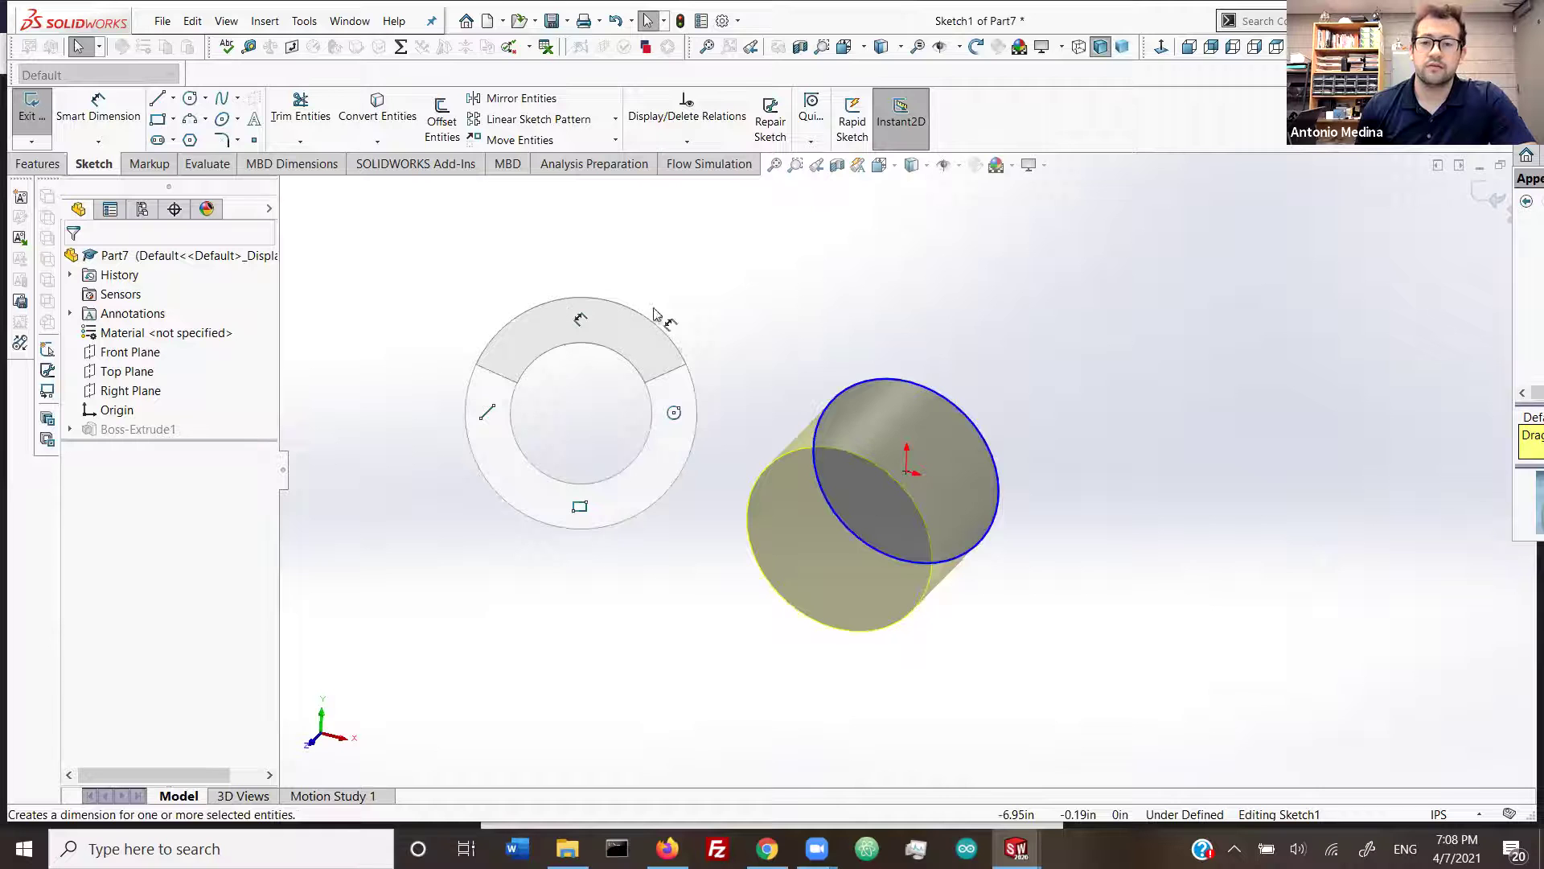
{"action": "left_click", "coordinate": [998, 330]}
{"action": "left_click", "coordinate": [997, 330]}
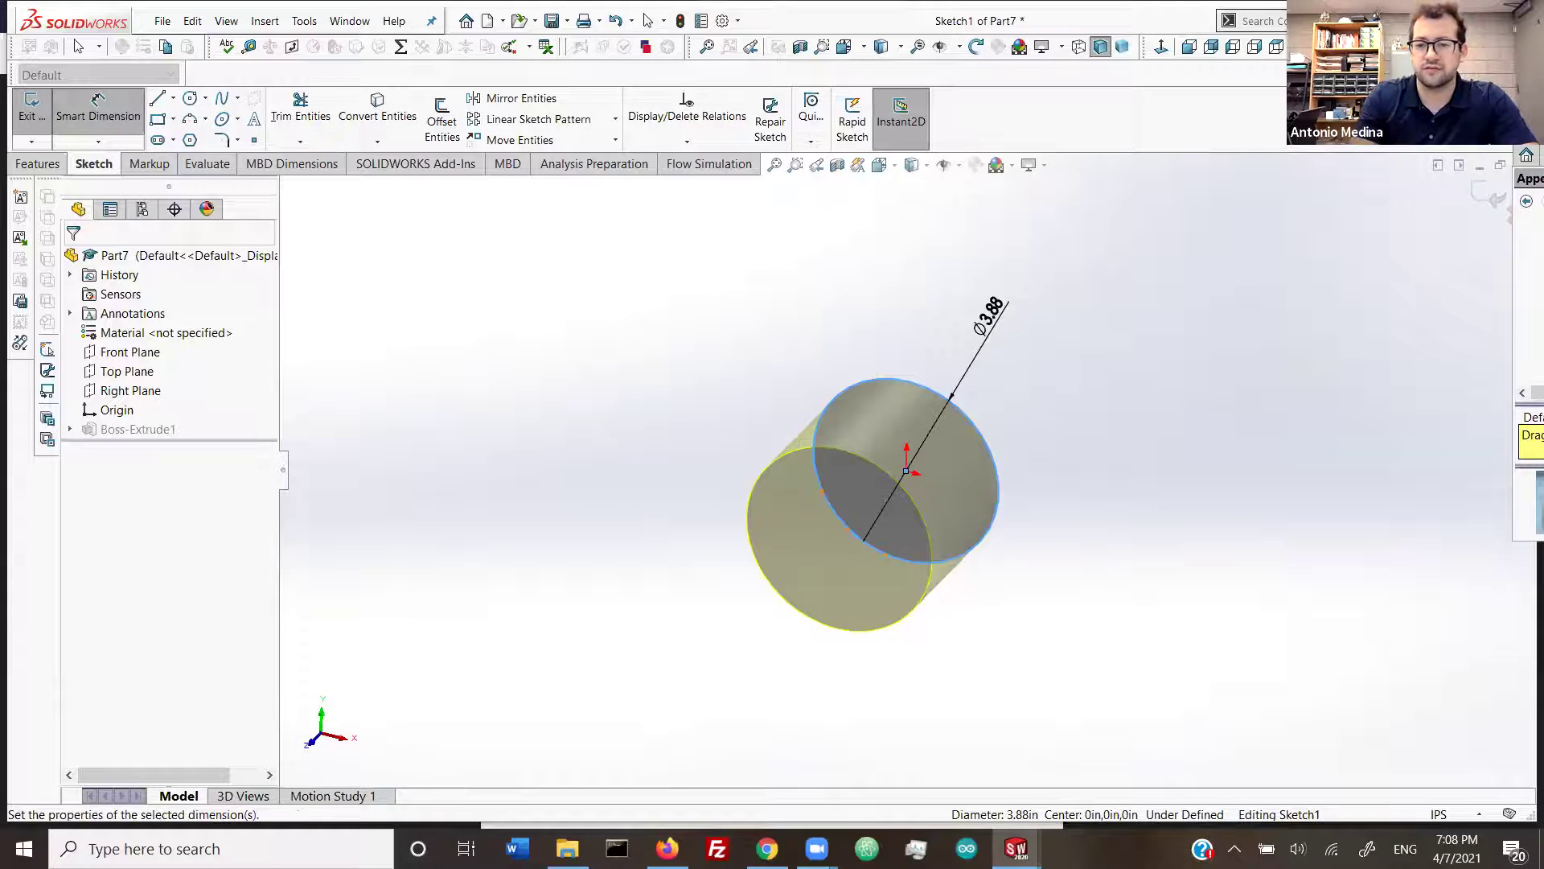
{"action": "type", "text": "4"}
{"action": "key", "text": "Return"}
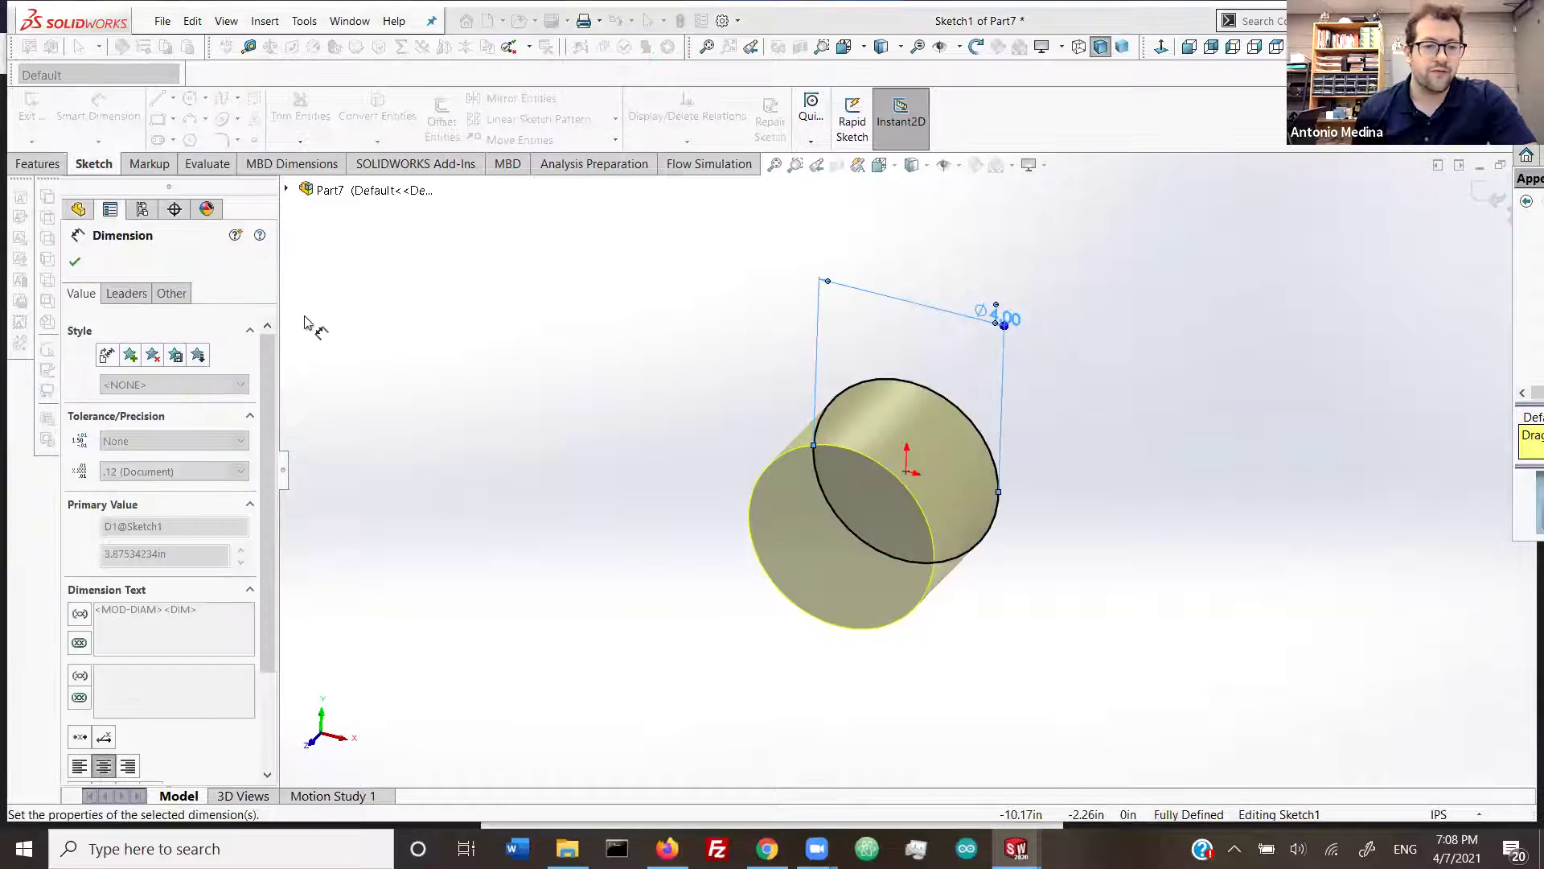
{"action": "left_click", "coordinate": [75, 261]}
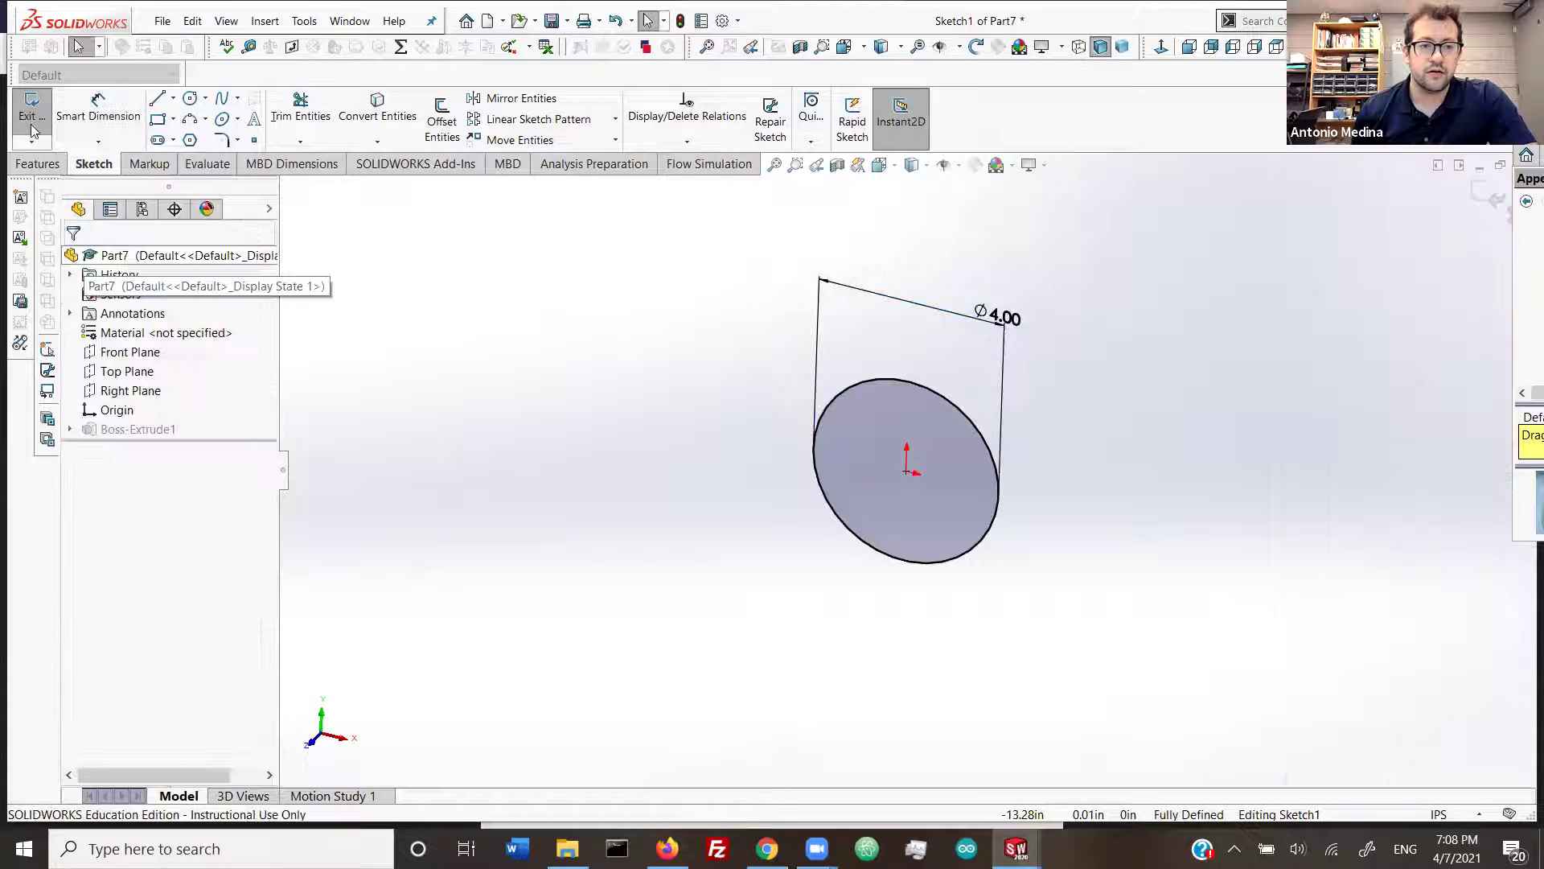
{"action": "double_click", "coordinate": [527, 544]}
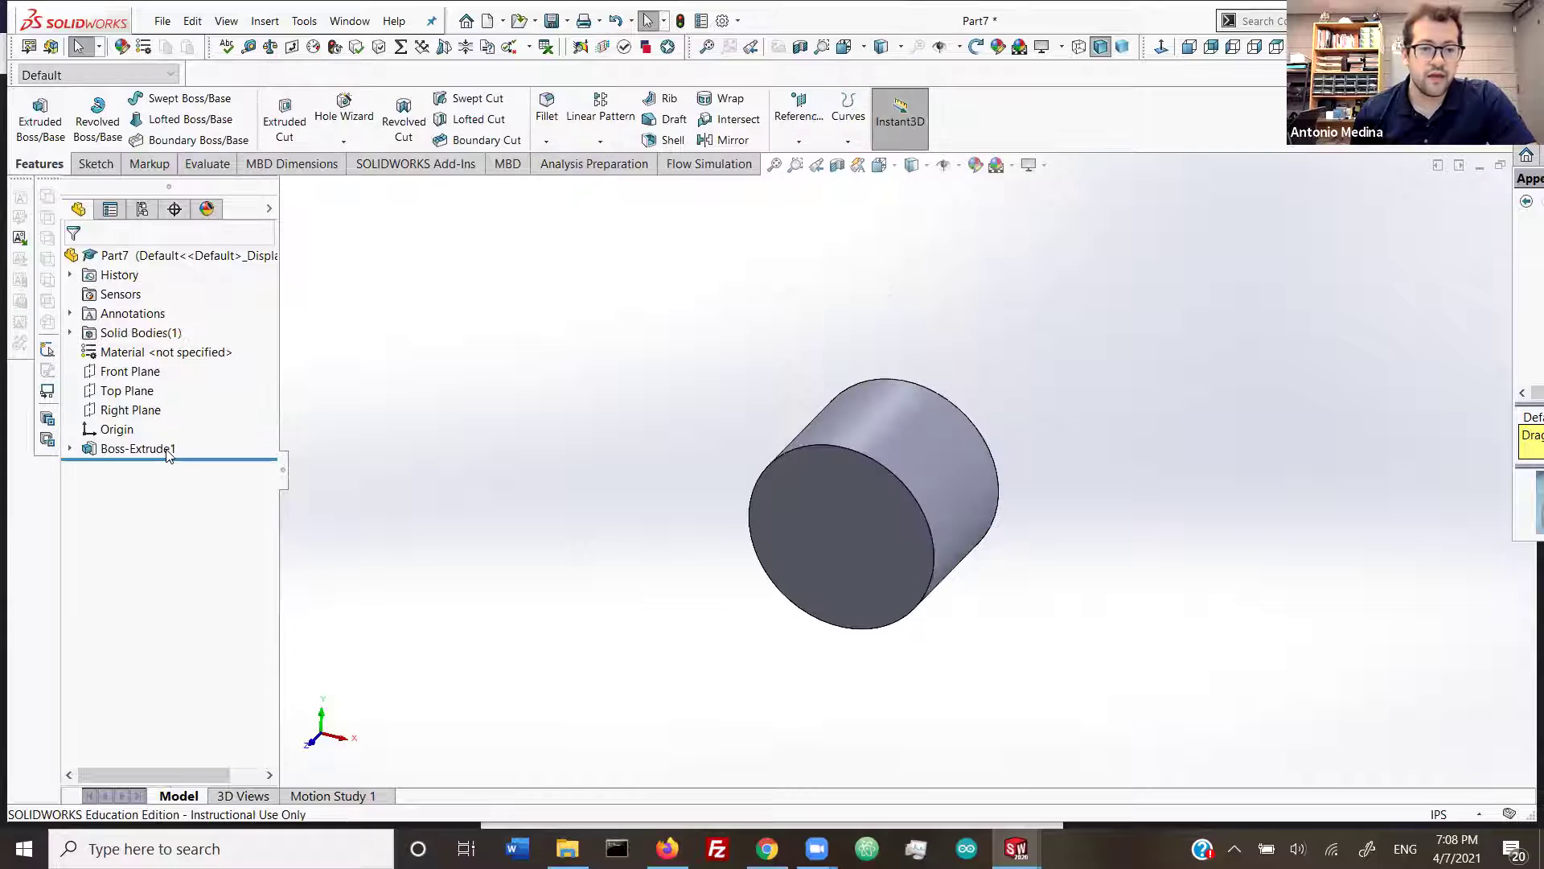
Step: Change the appearance colour of the cylinder's extrude feature to orange
{"action": "right_click", "coordinate": [276, 439]}
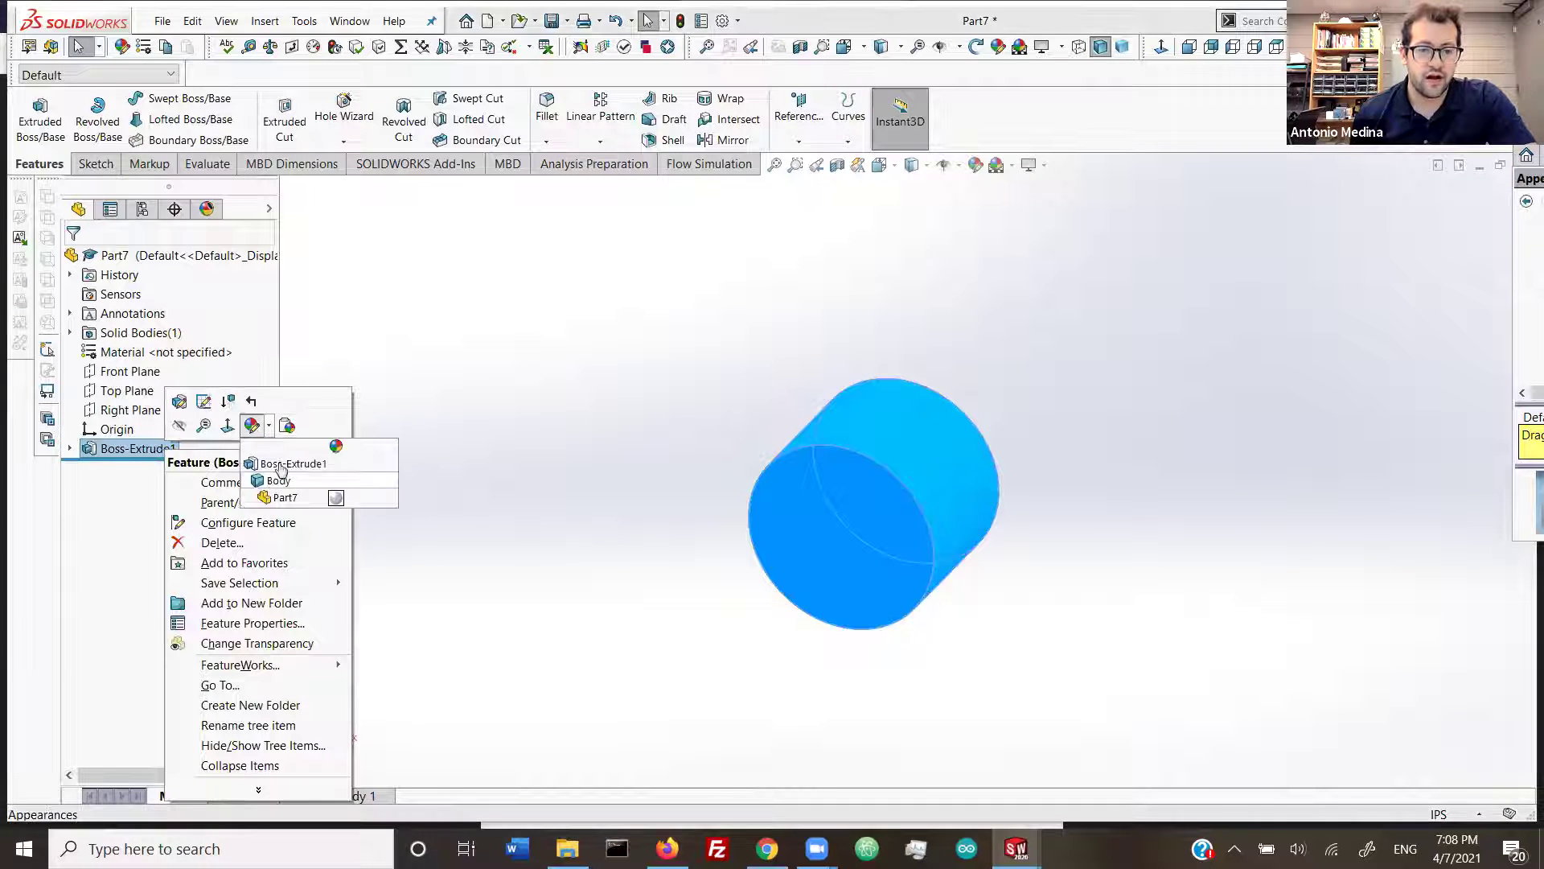
{"action": "key", "text": "Escape"}
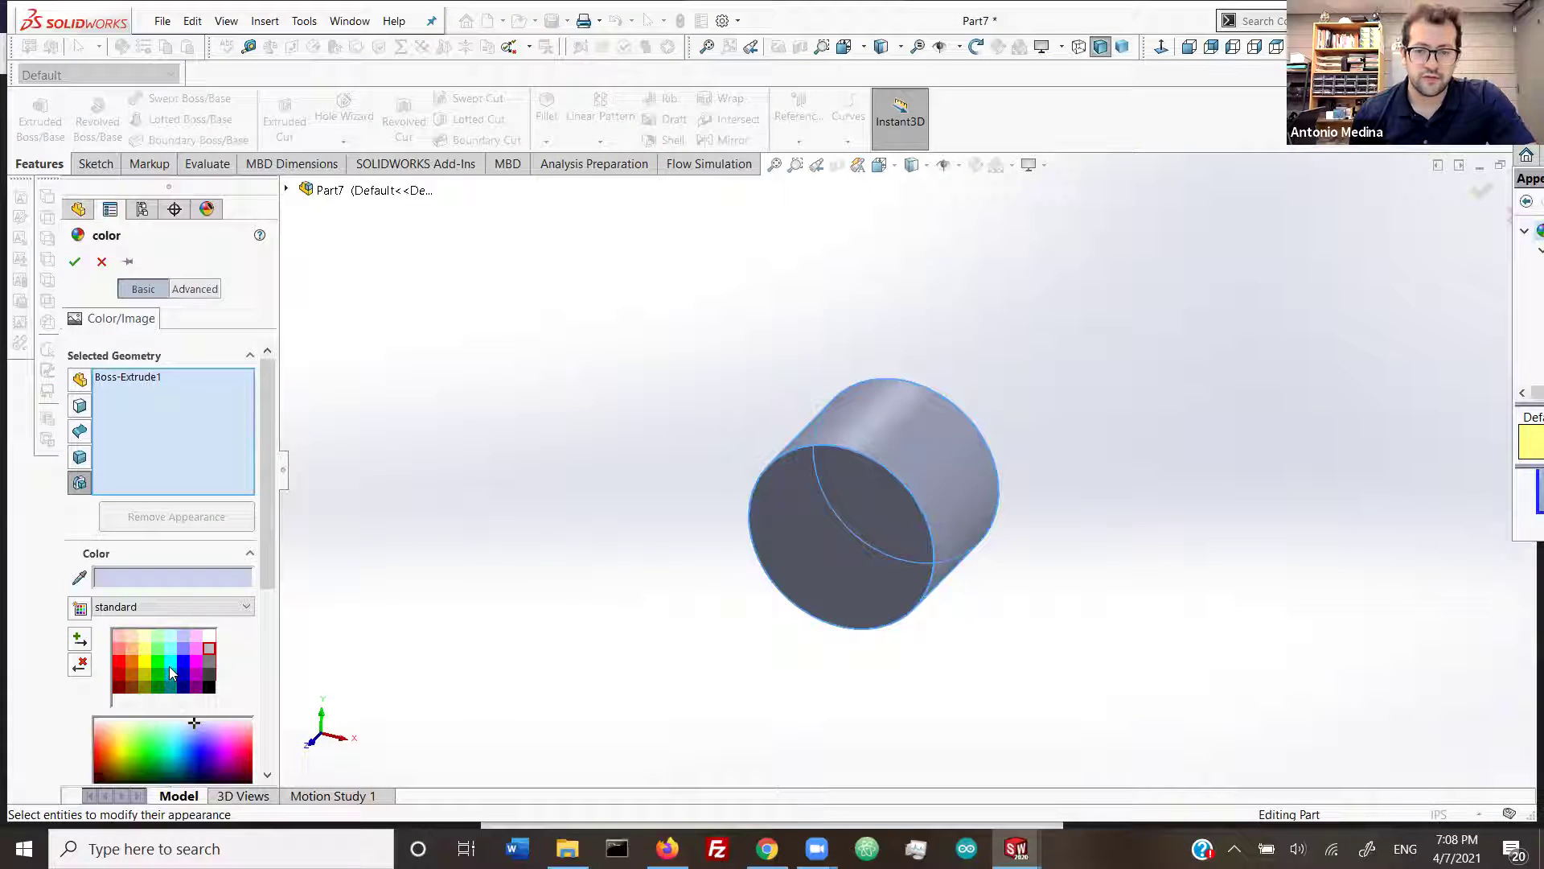
{"action": "left_click", "coordinate": [168, 666]}
{"action": "left_click", "coordinate": [132, 661]}
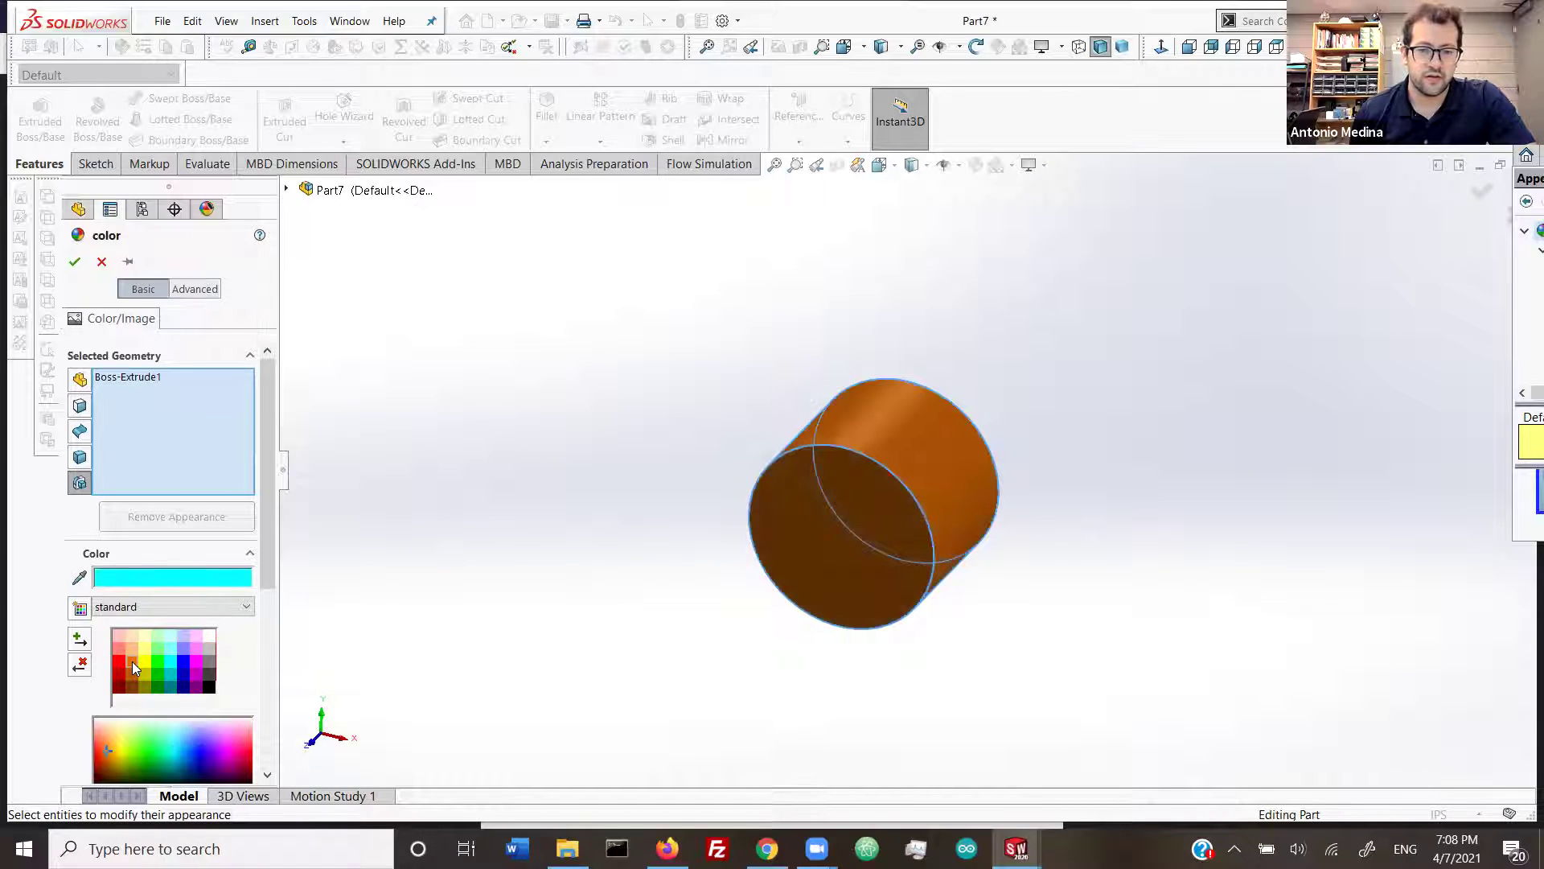
{"action": "left_click", "coordinate": [74, 261]}
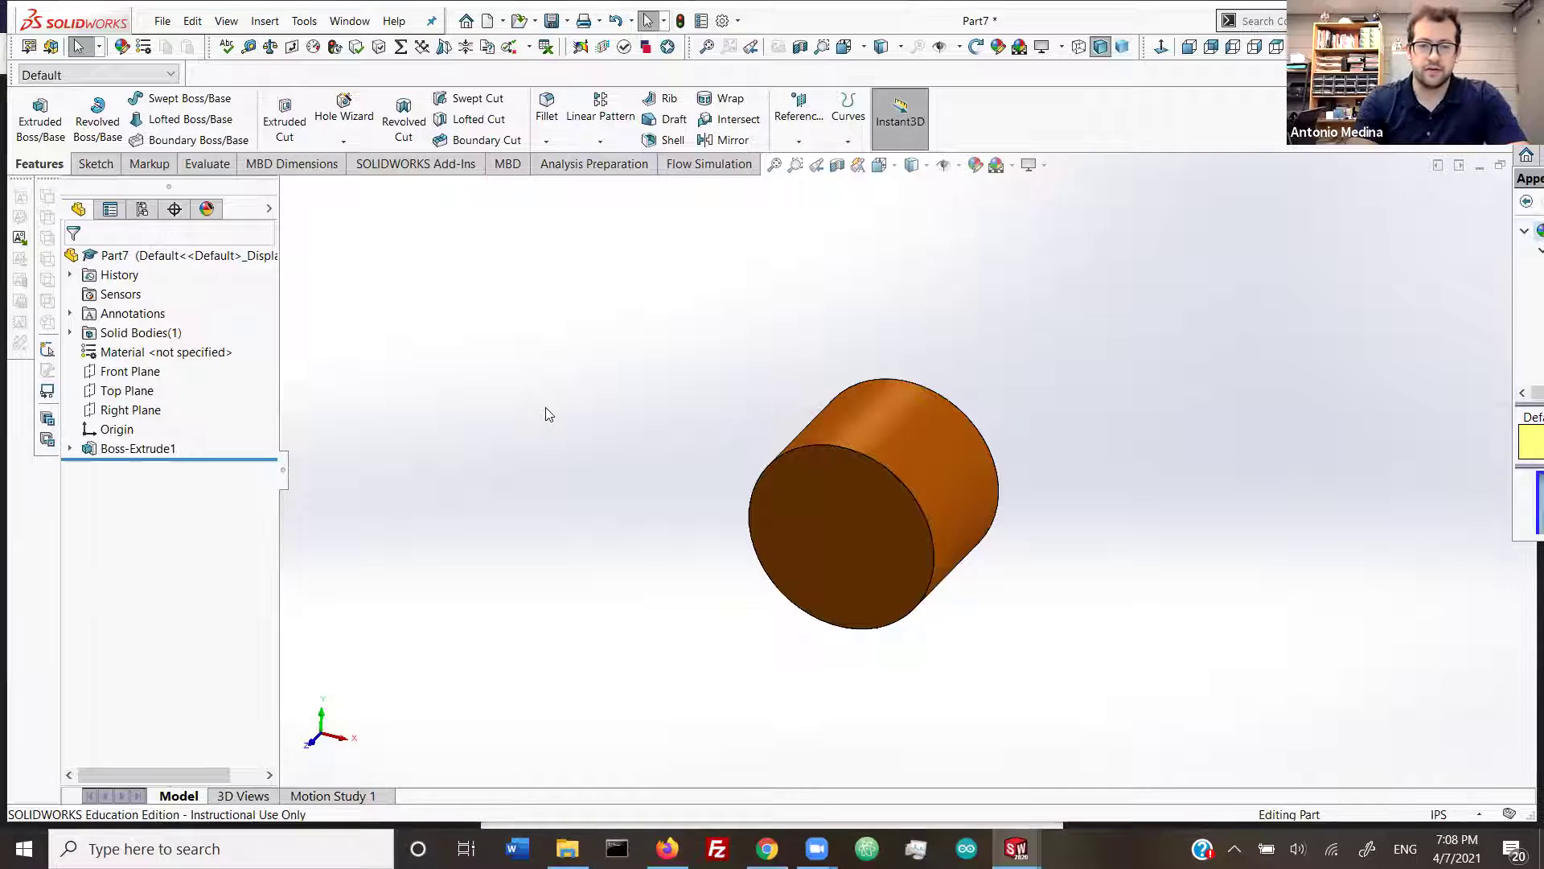
Step: Save the cylinder part as "basic wheel" in the same folder as the basic ramp
{"action": "key", "text": "ctrl+s"}
{"action": "type", "text": "basic"}
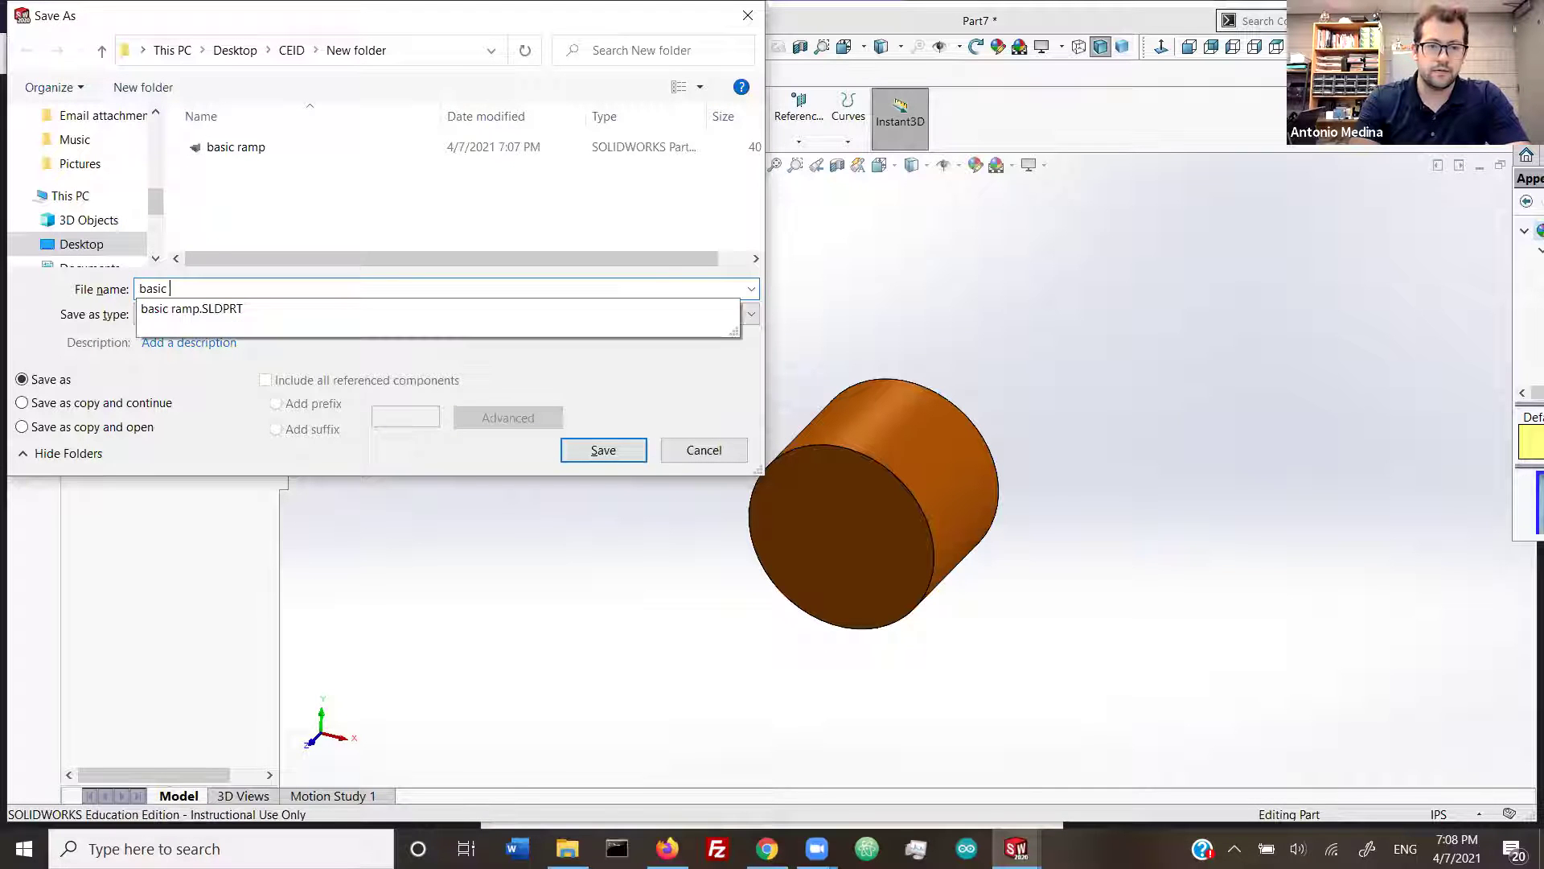
{"action": "key", "text": "Return"}
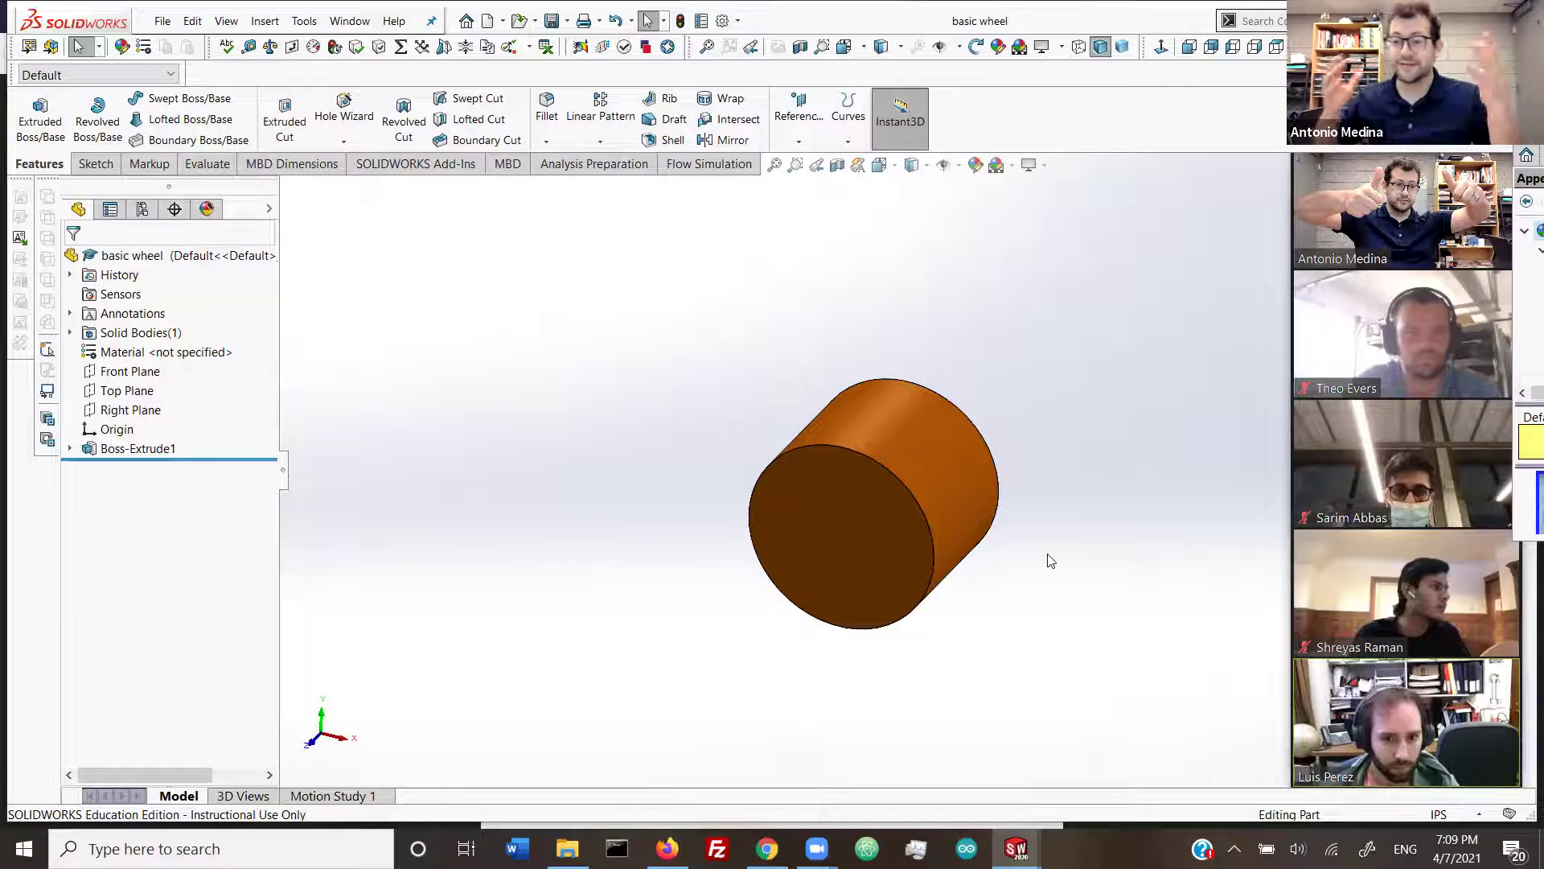
Step: Create a new assembly and place the basic ramp part in it as the first component
{"action": "left_click", "coordinate": [165, 24]}
{"action": "left_click", "coordinate": [175, 46]}
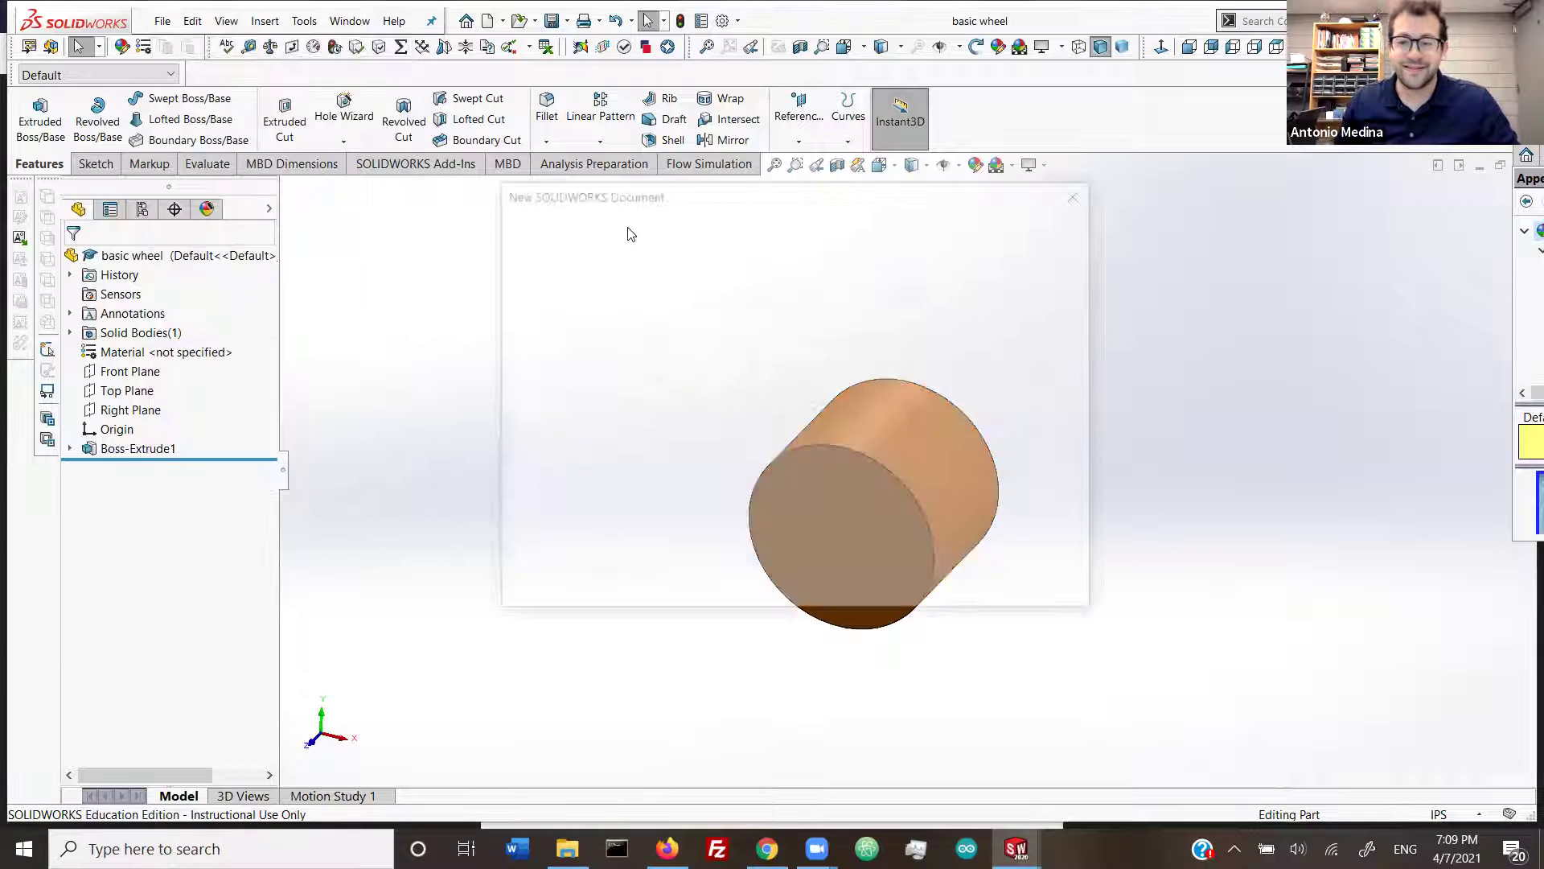
{"action": "left_click", "coordinate": [814, 326]}
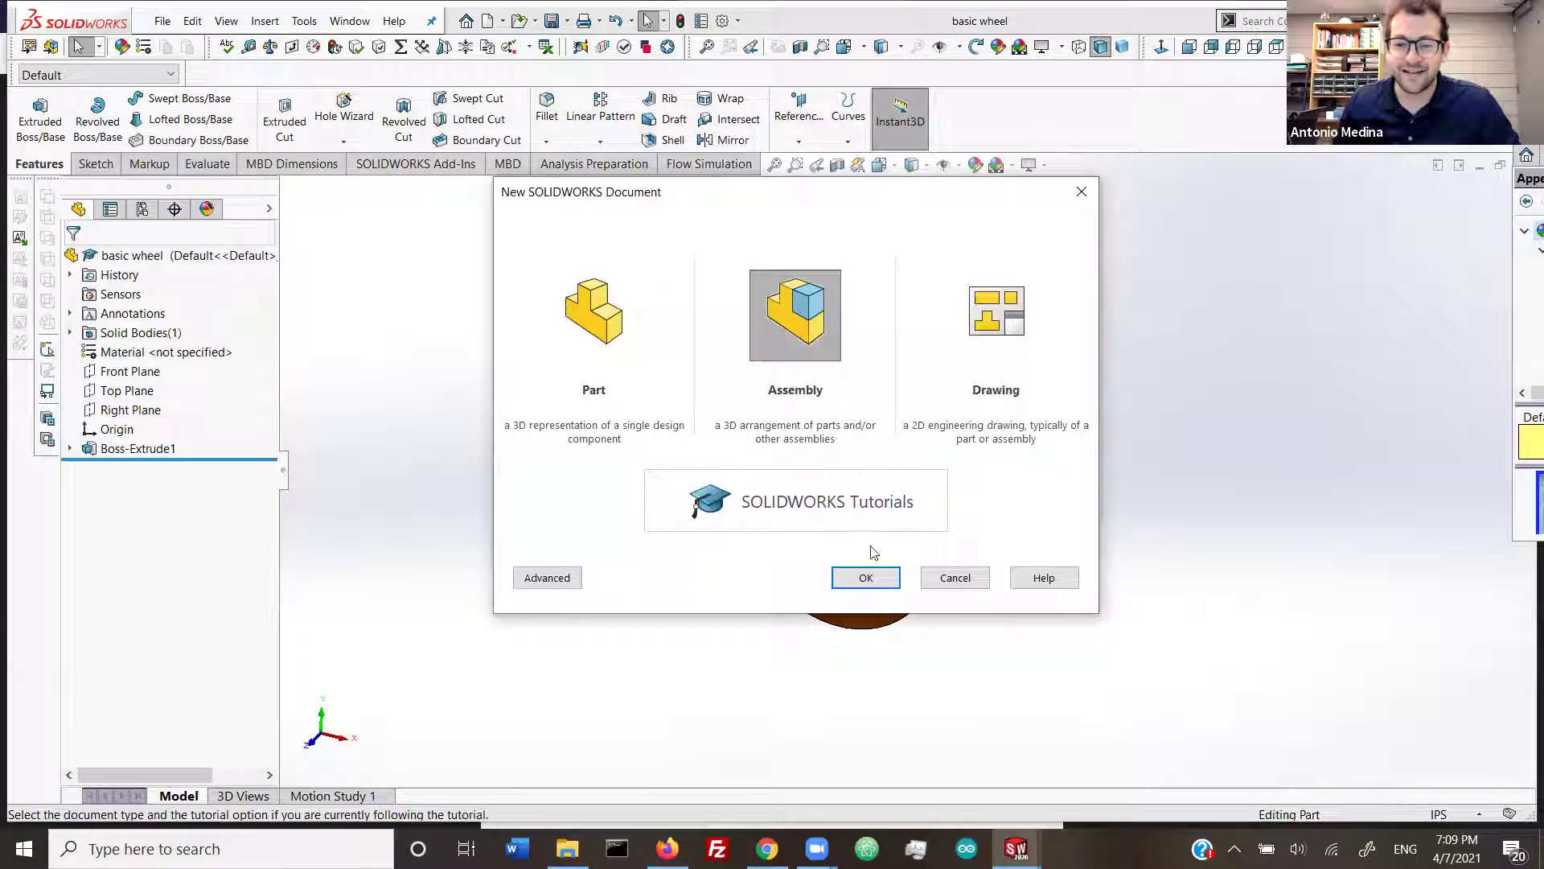
{"action": "left_click", "coordinate": [876, 579]}
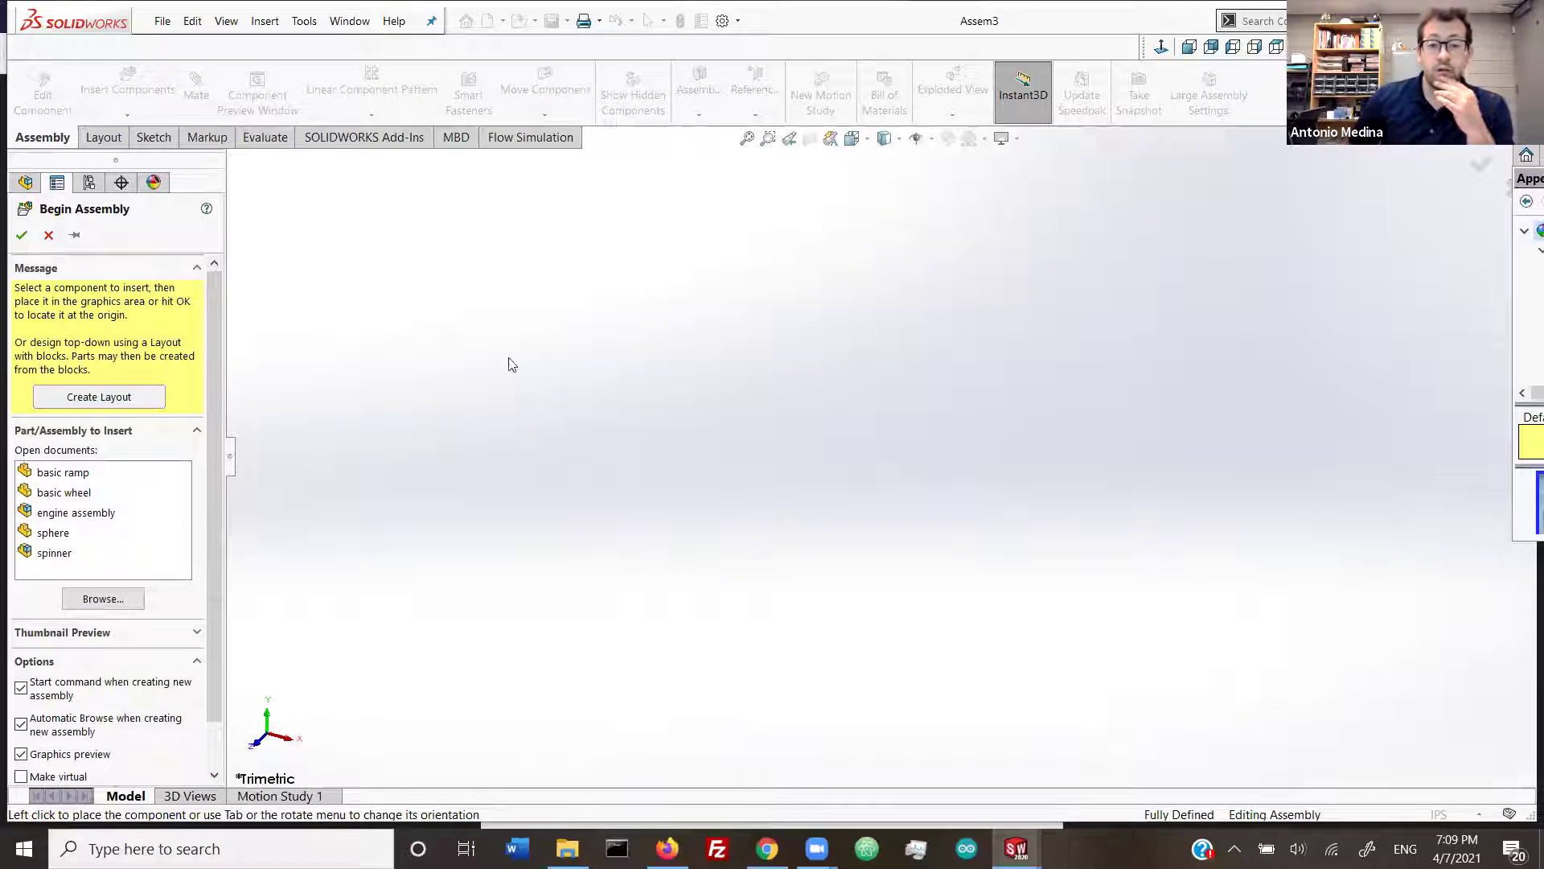
{"action": "left_click", "coordinate": [70, 473]}
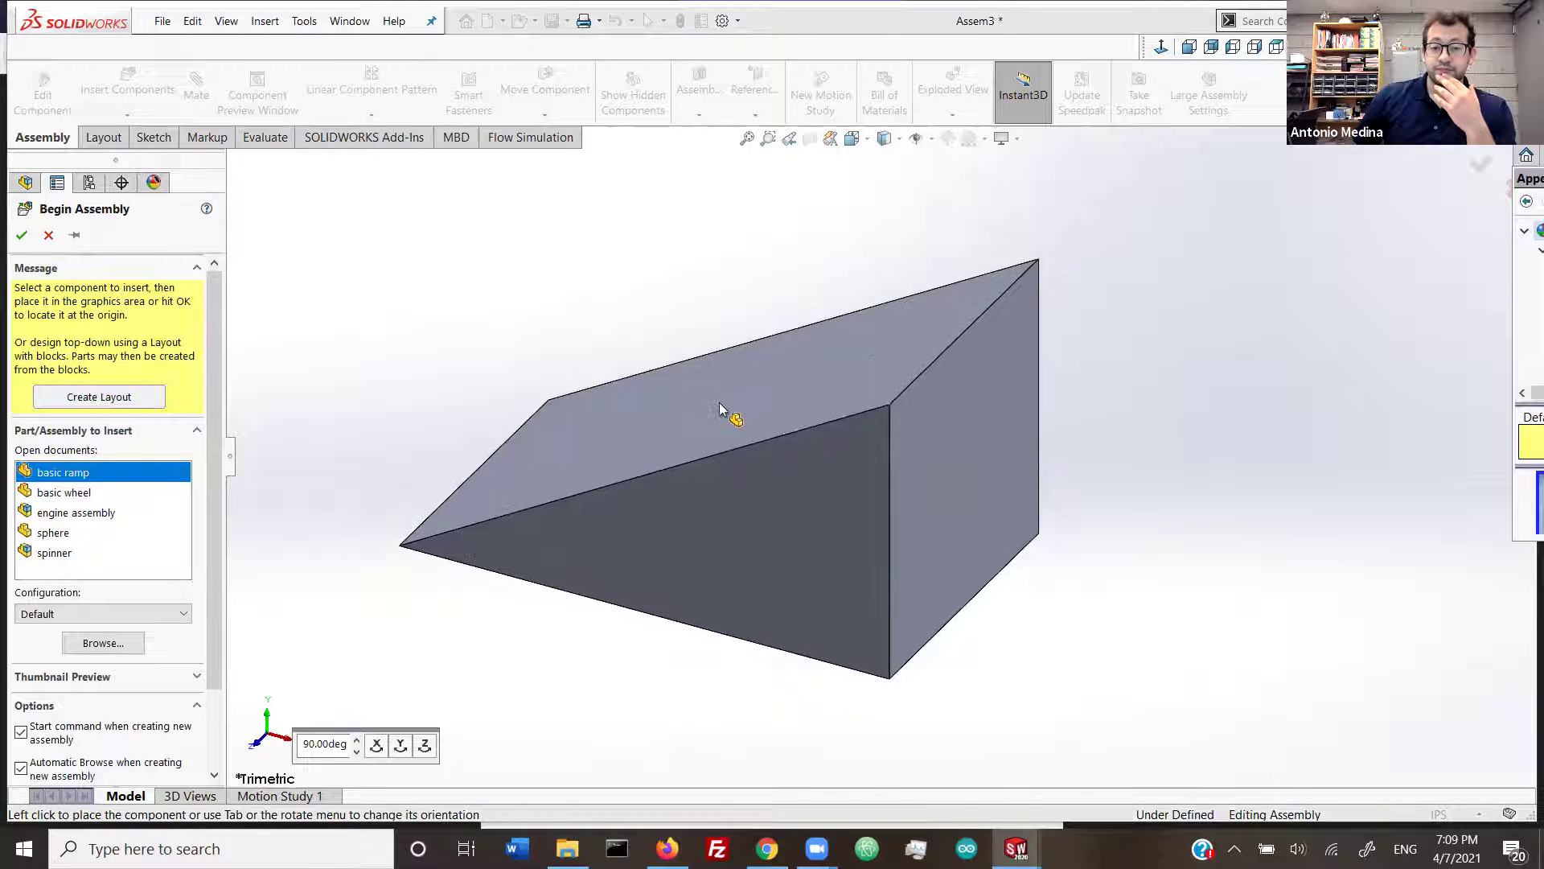
{"action": "left_click", "coordinate": [719, 406]}
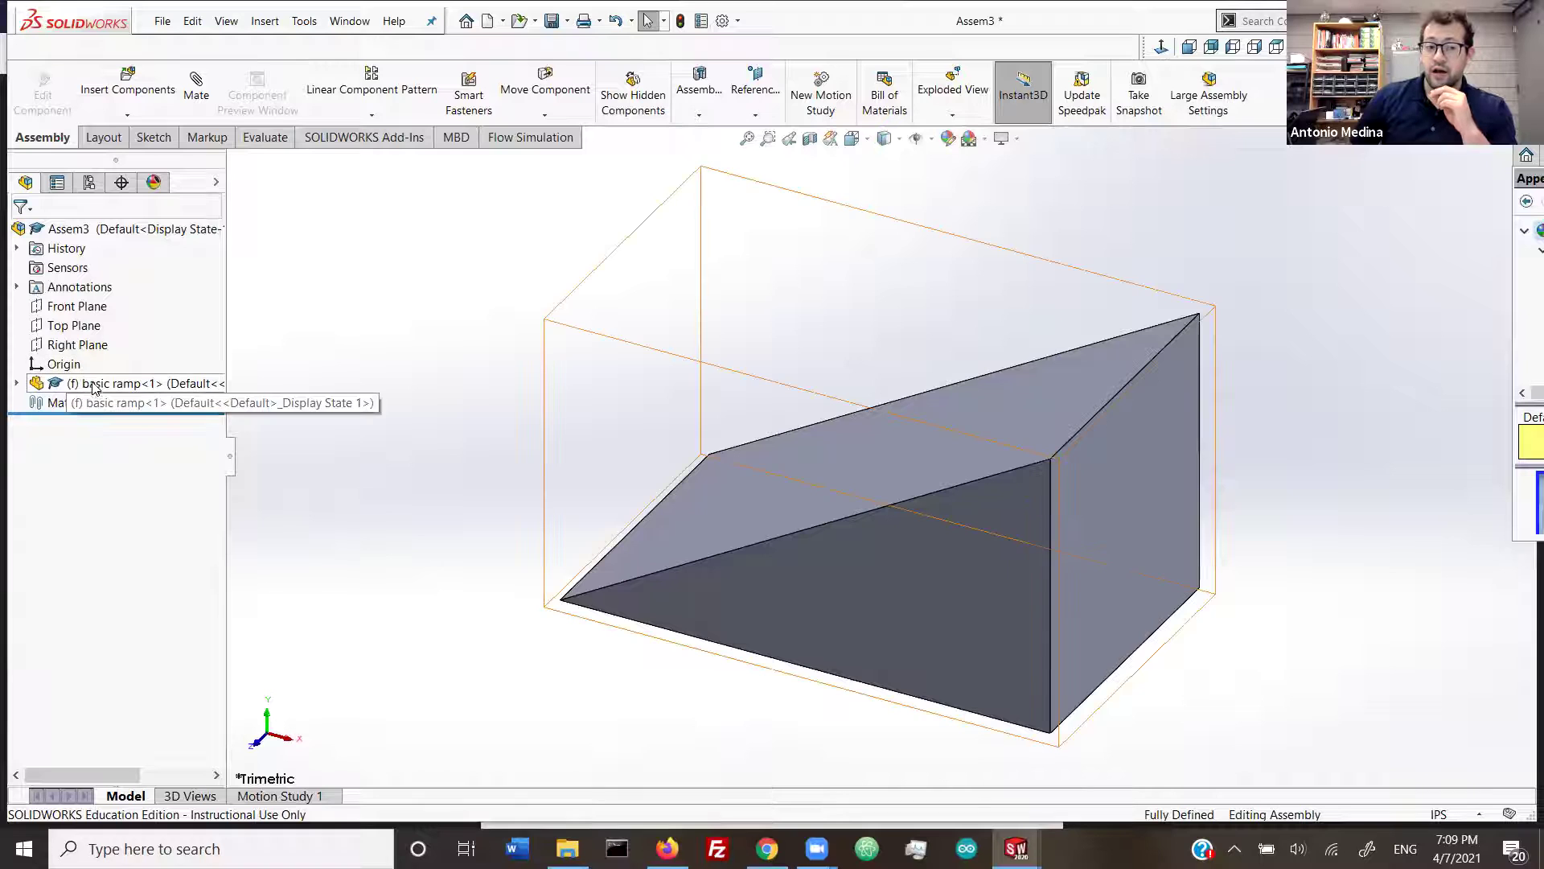
{"action": "left_click", "coordinate": [865, 537]}
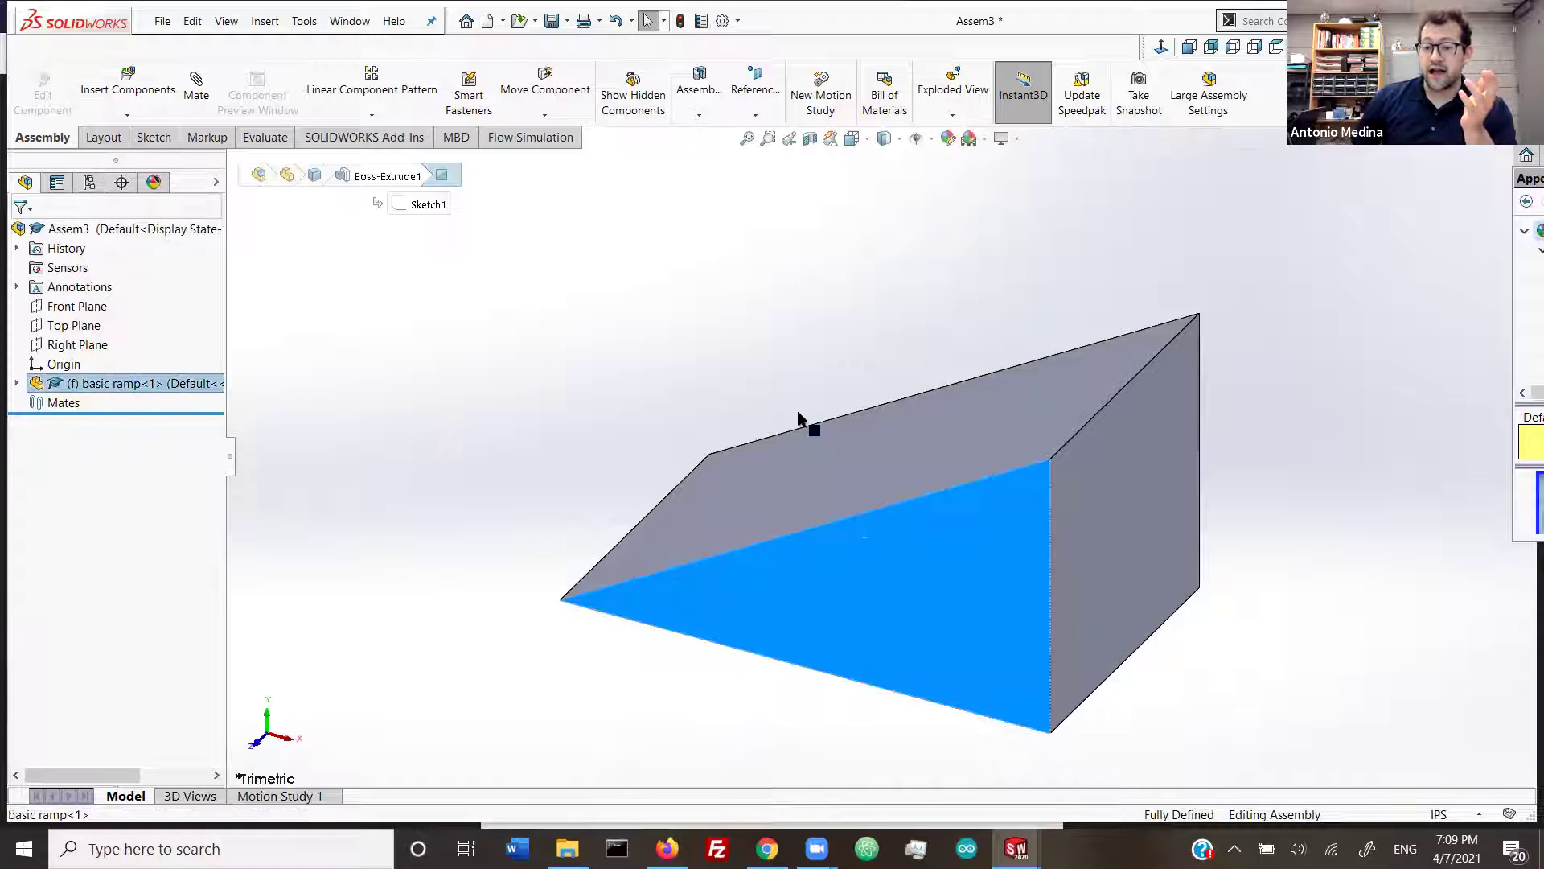
{"action": "left_click", "coordinate": [552, 420]}
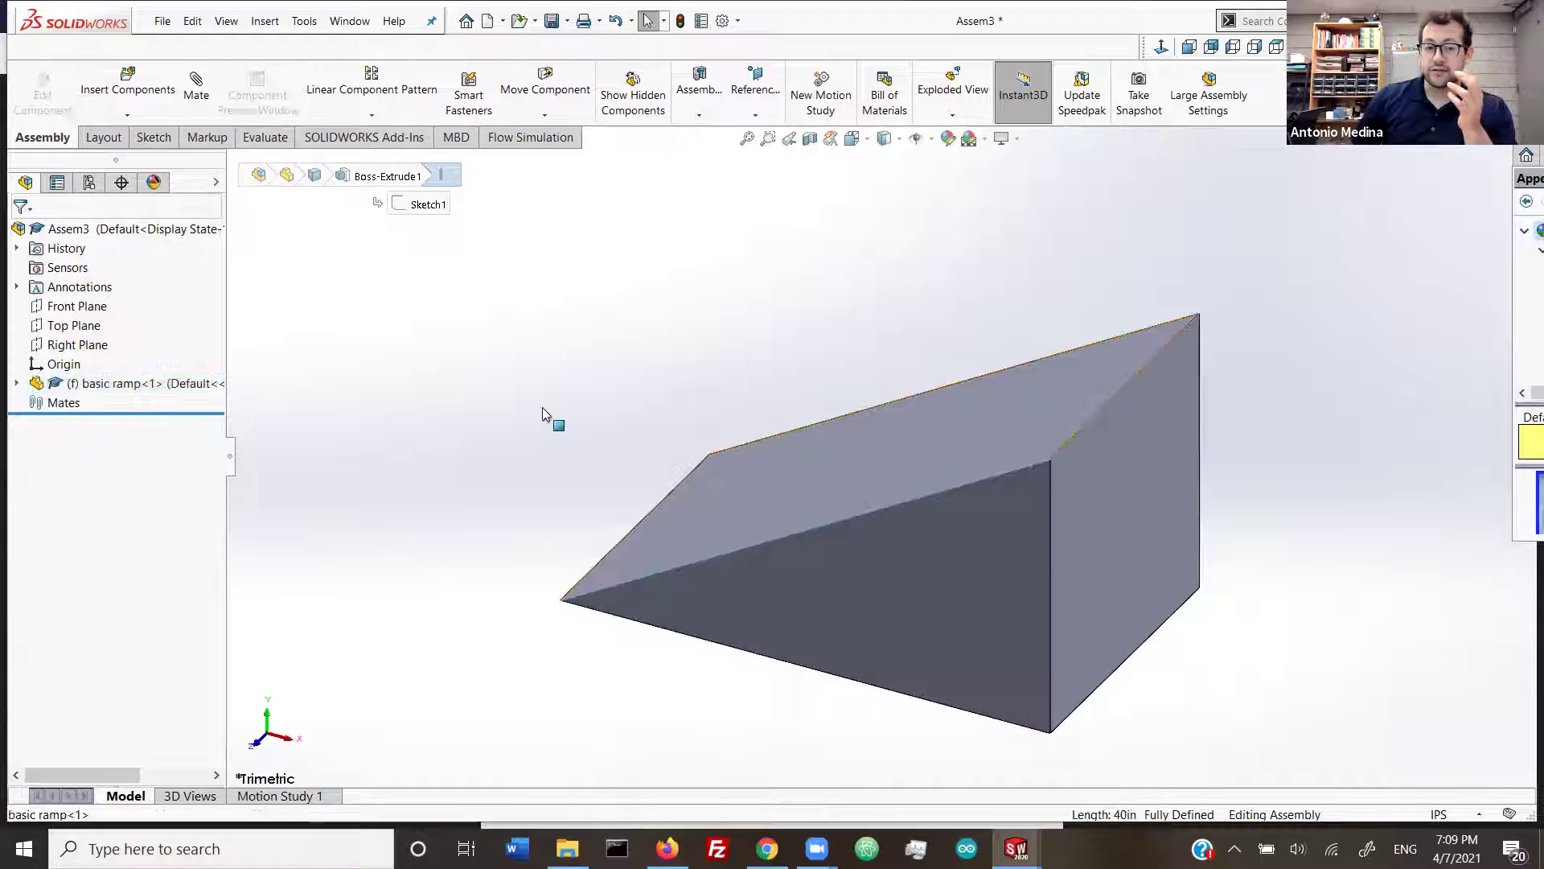
Step: Insert the basic wheel part into the assembly and place it in the open space above the ramp's low end
{"action": "left_click", "coordinate": [126, 85]}
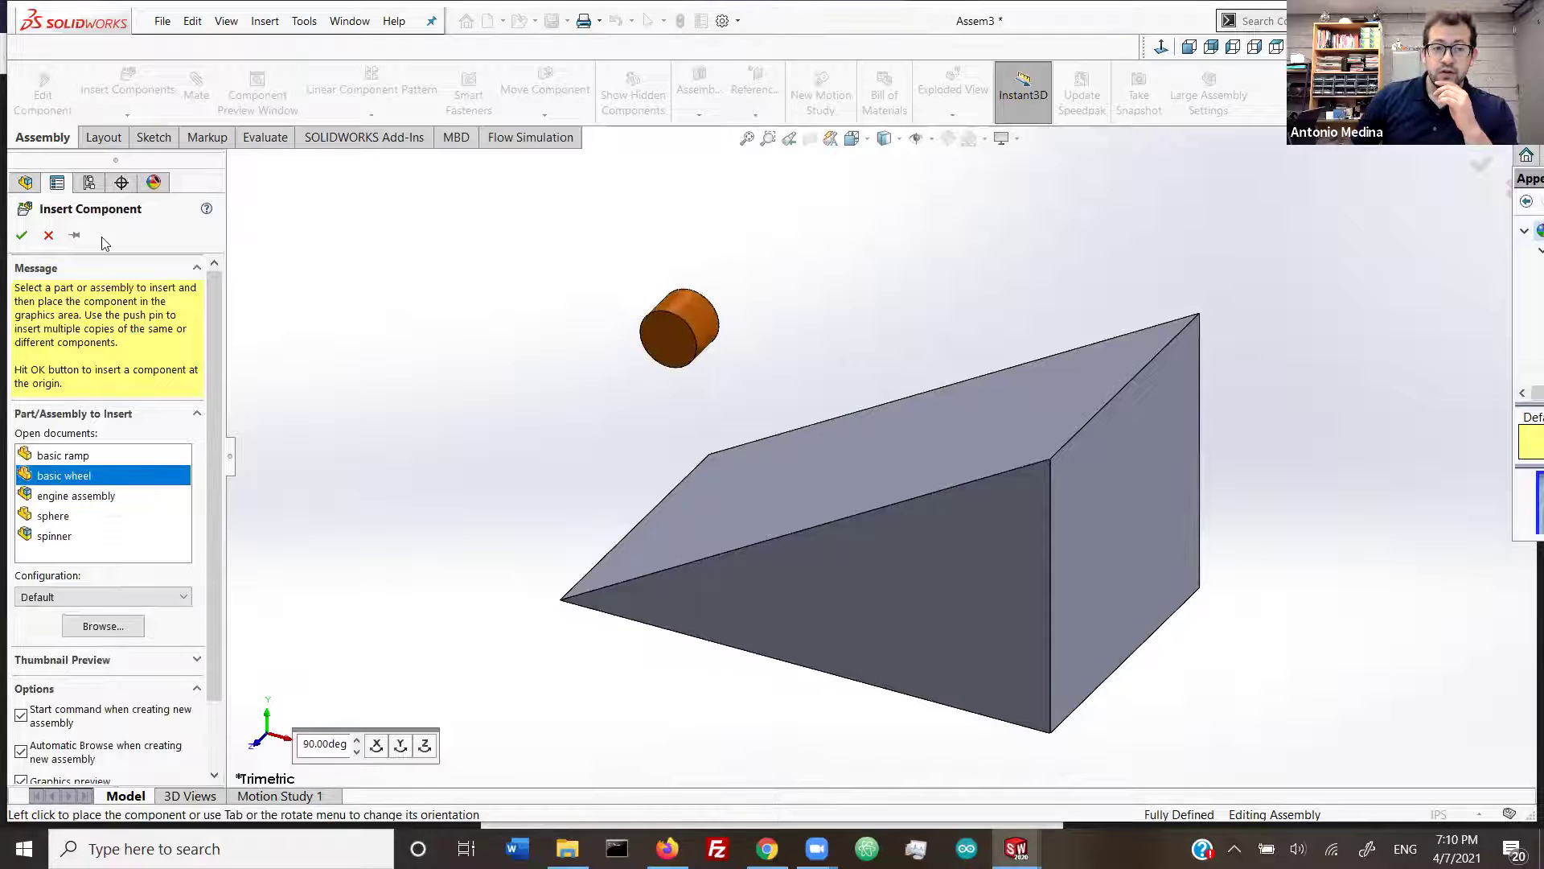
{"action": "left_click", "coordinate": [762, 366]}
{"action": "left_click", "coordinate": [653, 358]}
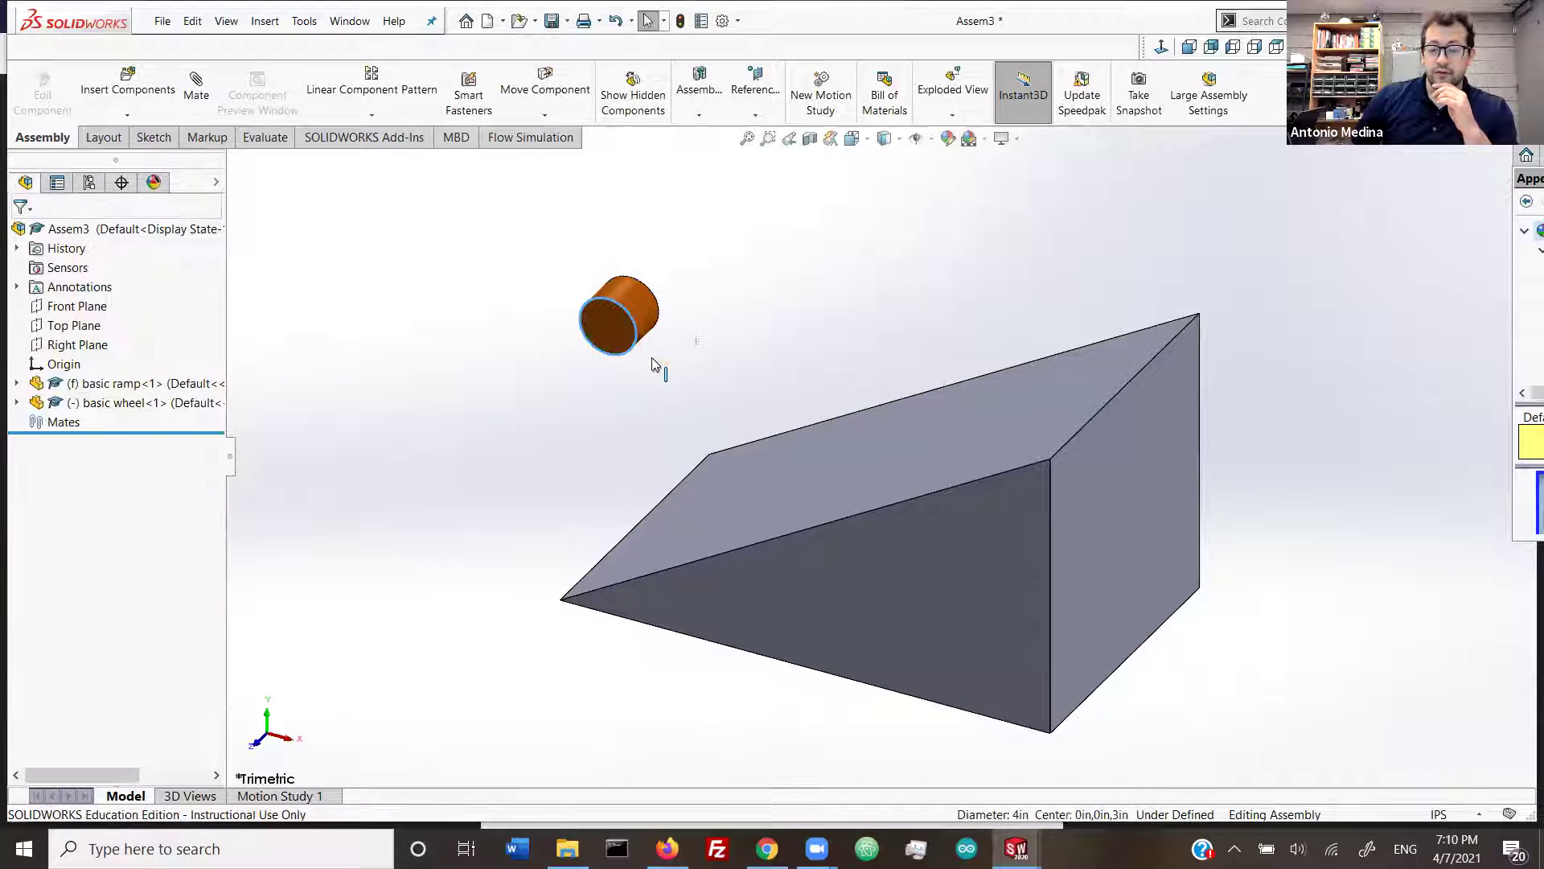
{"action": "left_click_drag", "start_coordinate": [612, 340], "coordinate": [781, 332]}
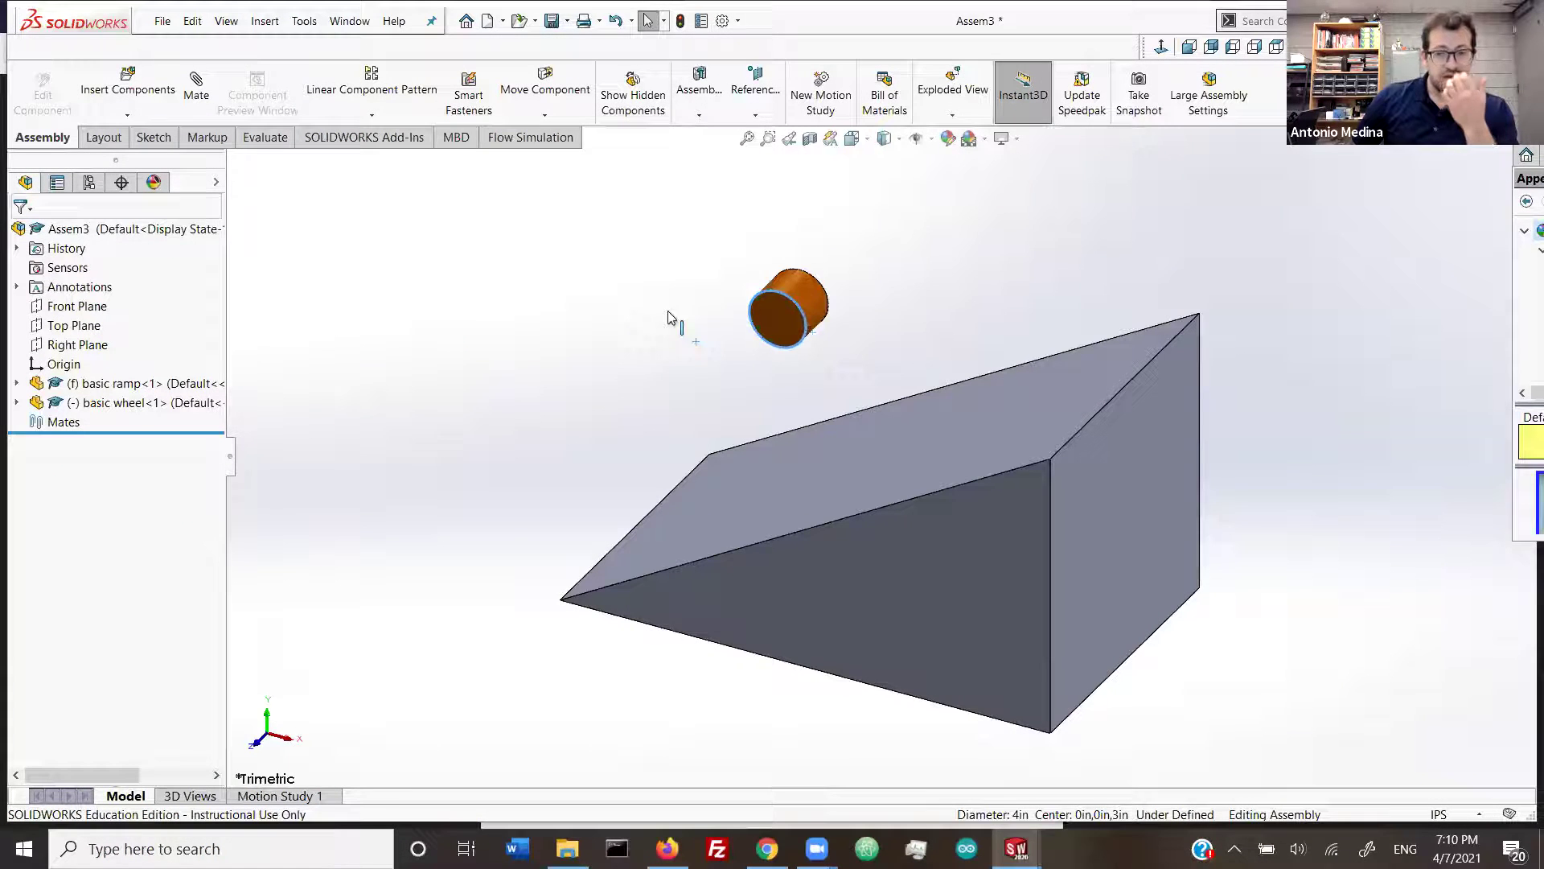
{"action": "left_click", "coordinate": [603, 368]}
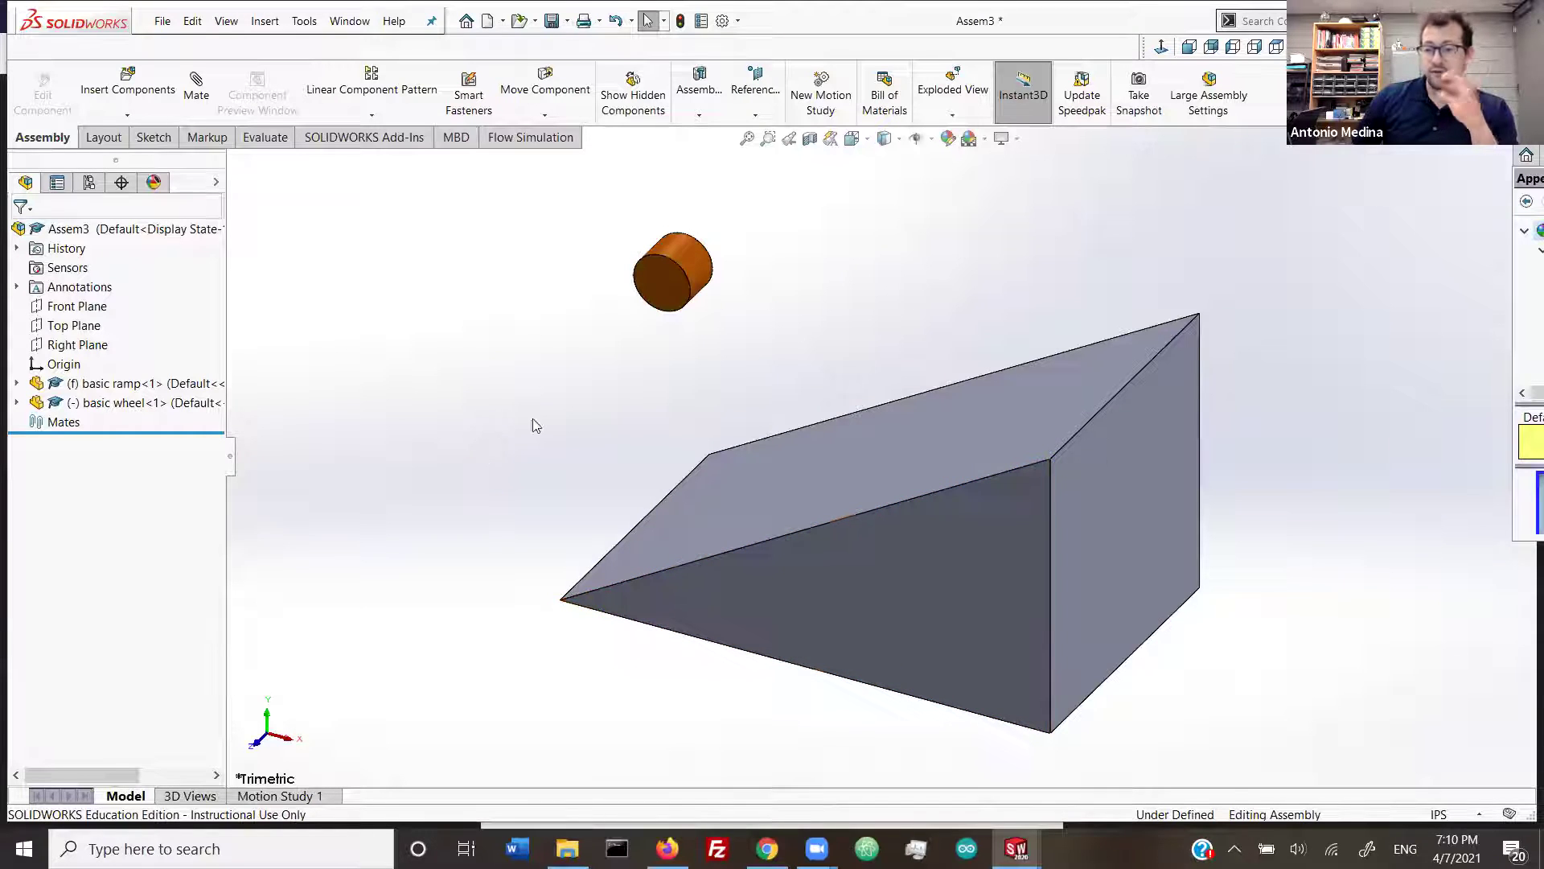
Step: Float the basic ramp component, try moving it in the assembly and undo the last change
{"action": "right_click", "coordinate": [151, 384]}
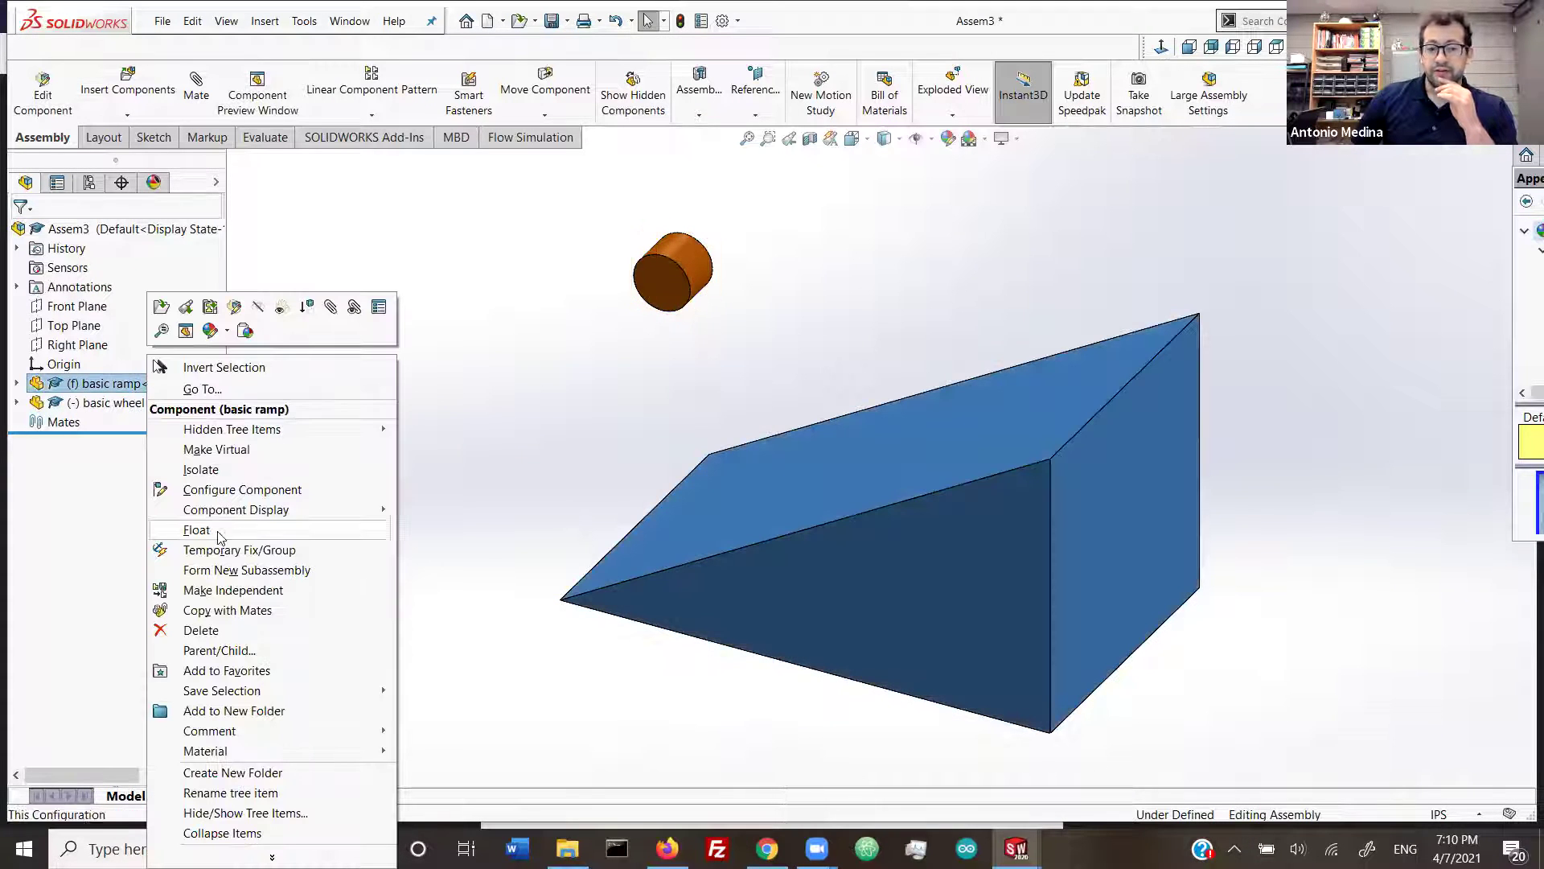
{"action": "left_click", "coordinate": [202, 530]}
{"action": "left_click_drag", "start_coordinate": [700, 555], "coordinate": [802, 471]}
{"action": "key", "text": "ctrl+z"}
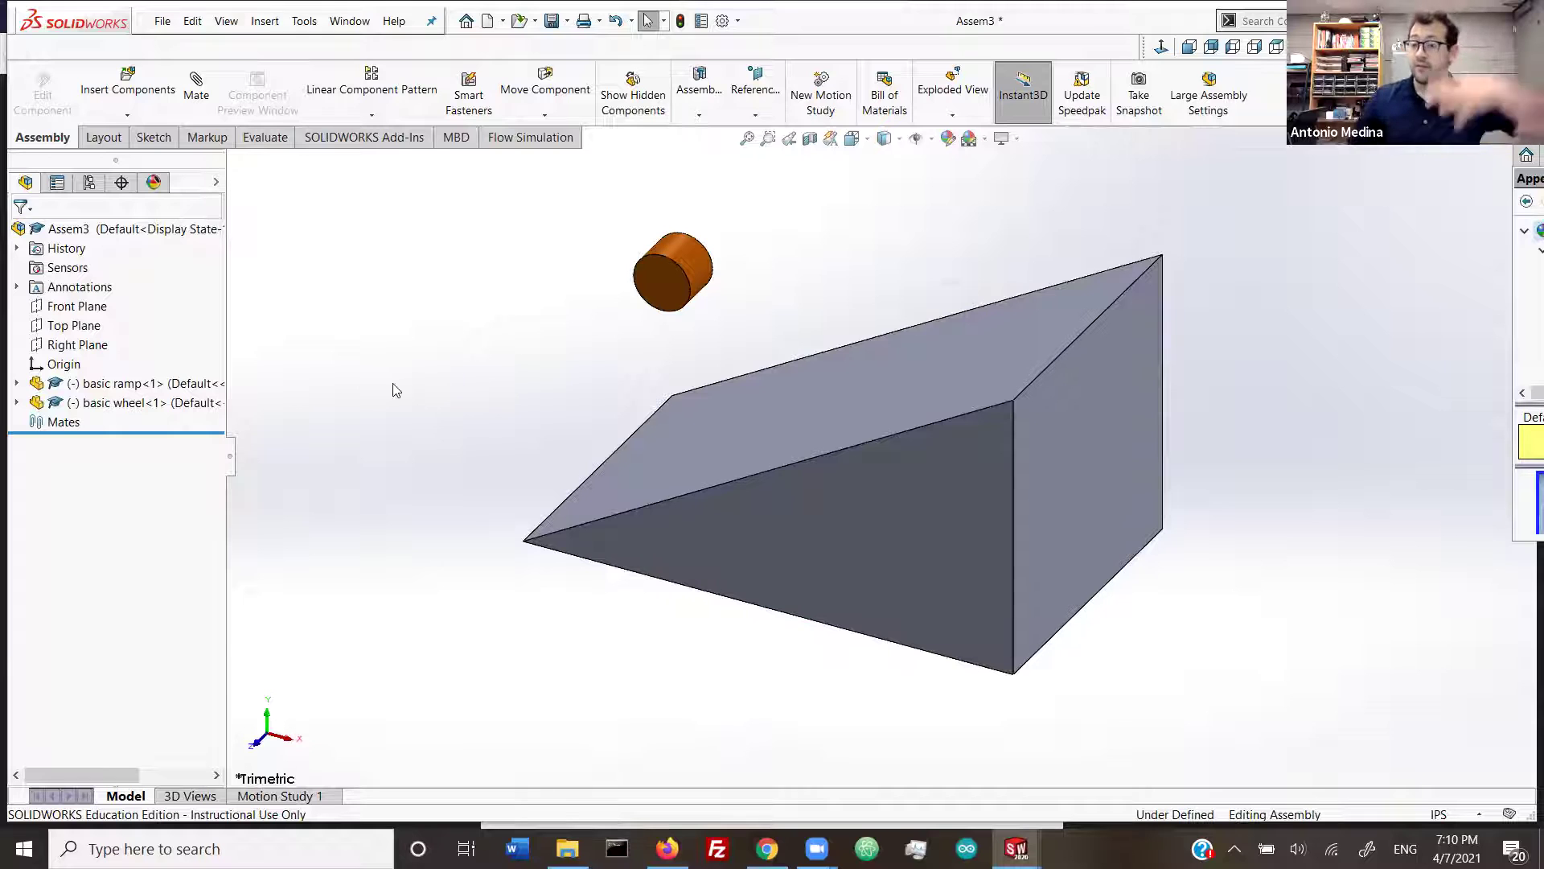
Step: Fix the basic ramp component in place again and test the constraint by trying to move it
{"action": "left_click", "coordinate": [132, 385]}
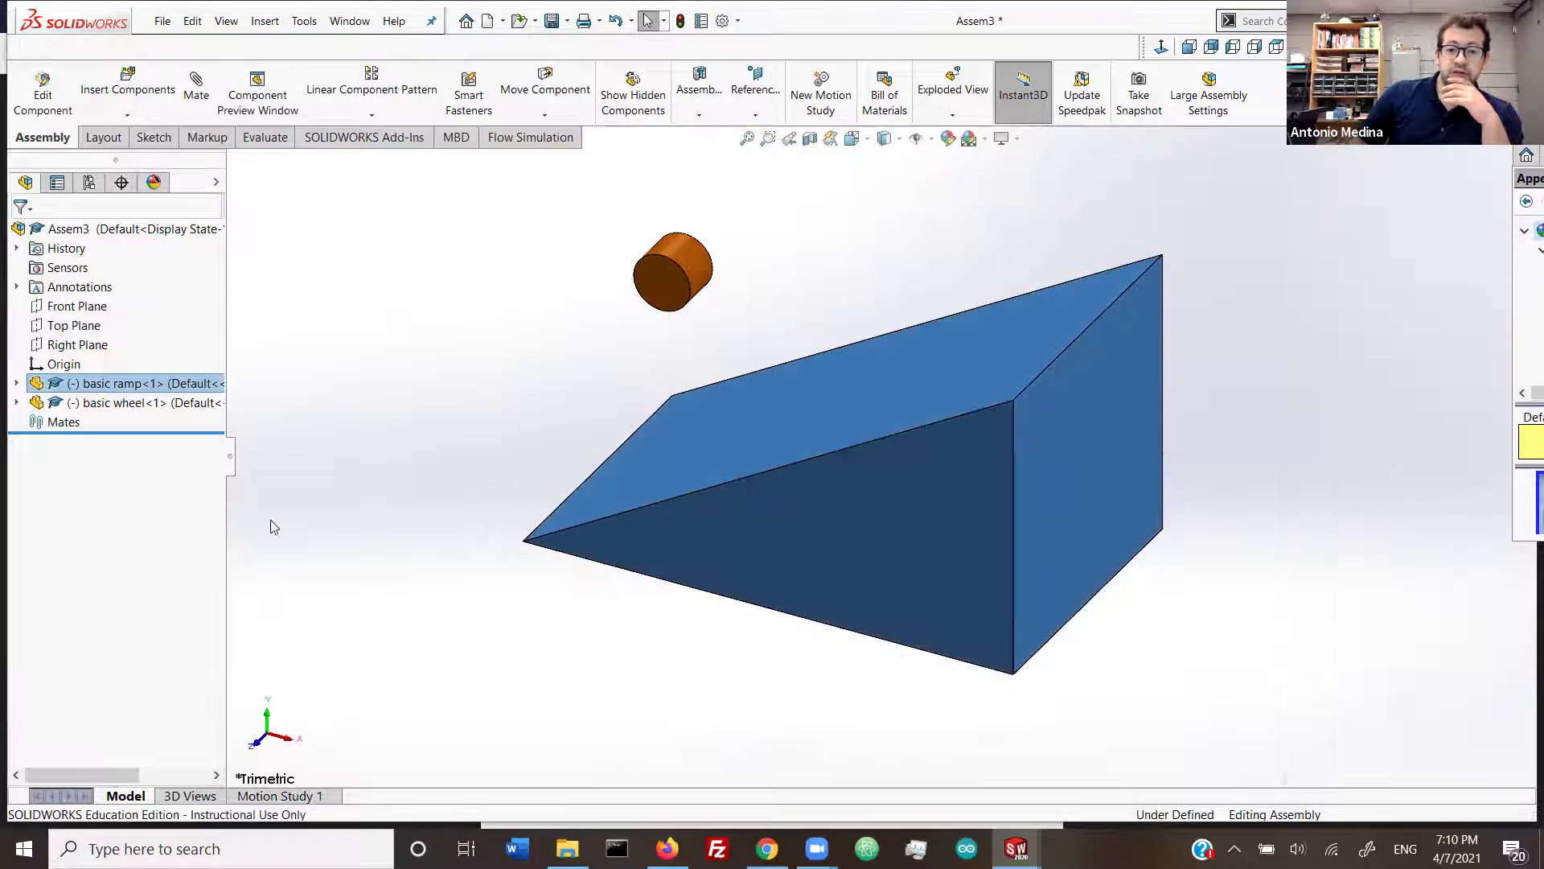
{"action": "left_click", "coordinate": [446, 450]}
{"action": "left_click_drag", "start_coordinate": [709, 549], "coordinate": [488, 601]}
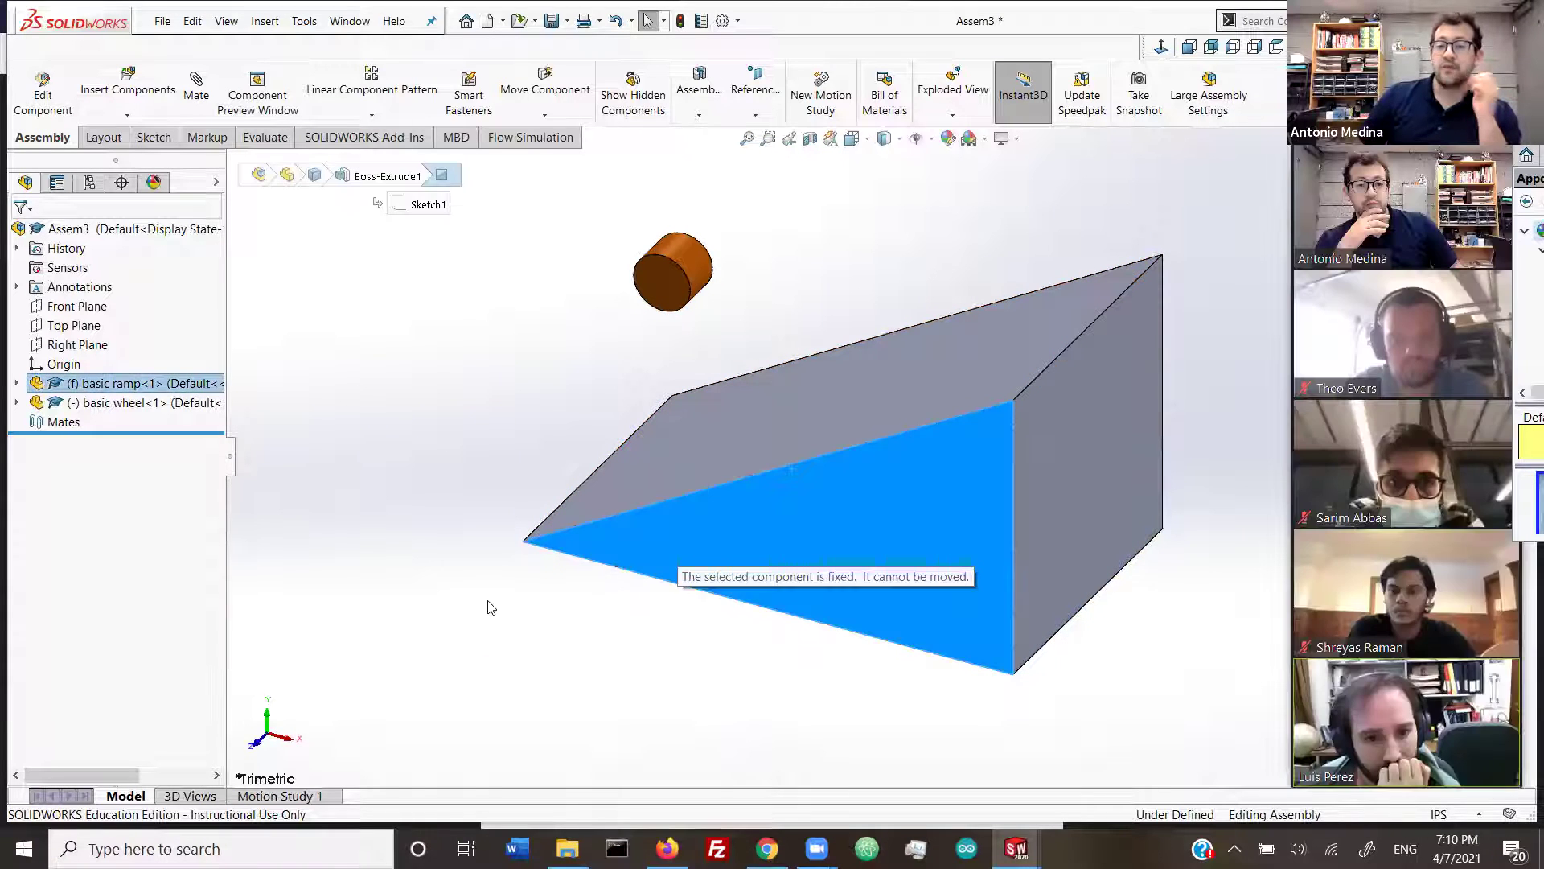
{"action": "left_click", "coordinate": [451, 426]}
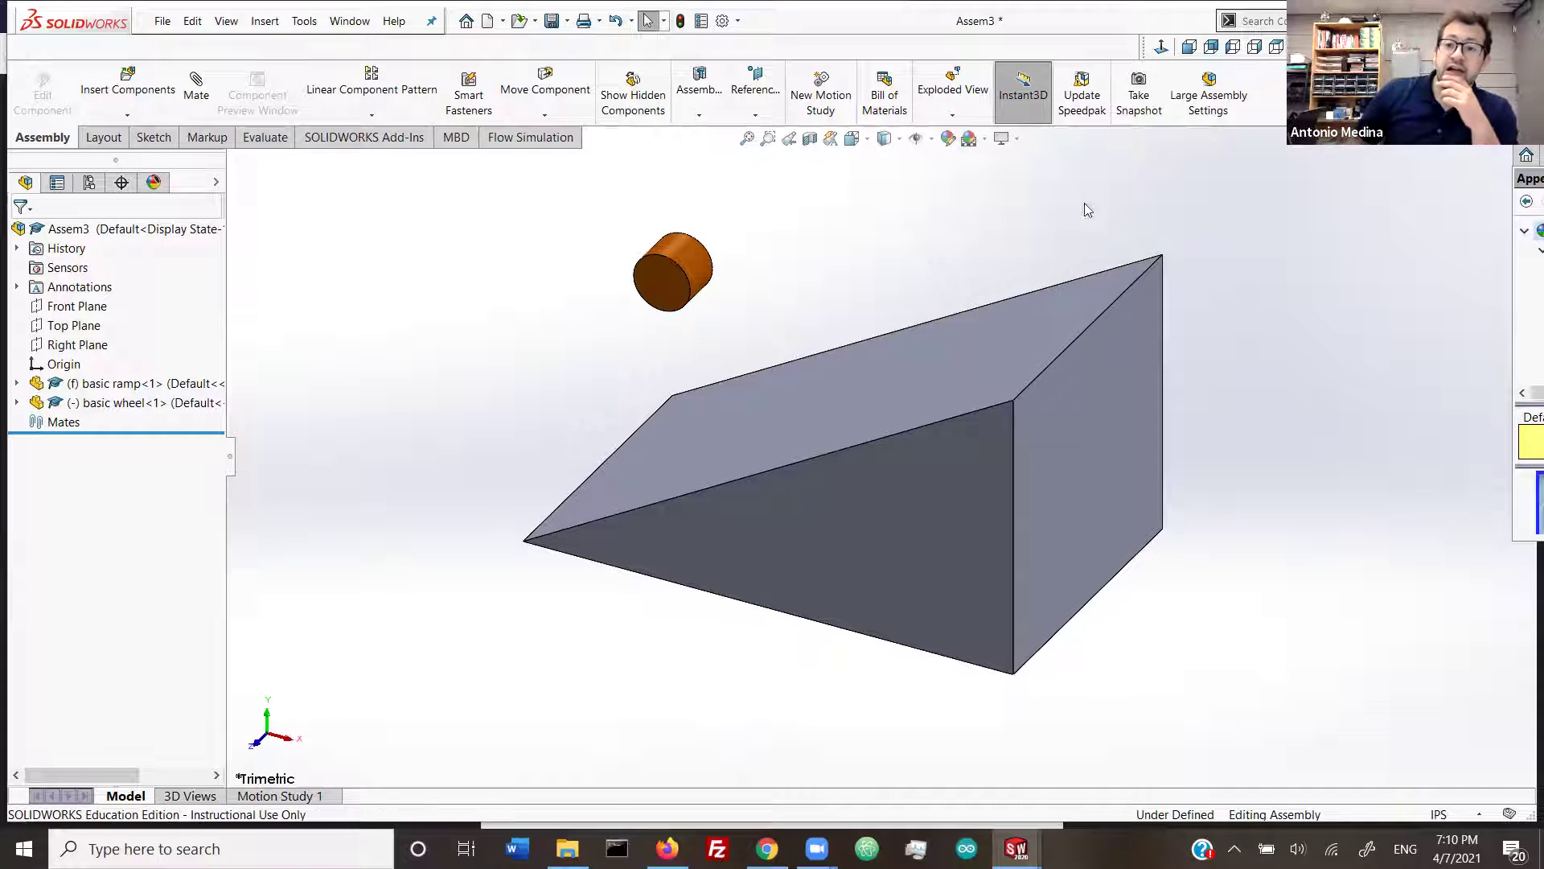
Step: Move the wheel in the front view to just above the incline at the ramp's highest end
{"action": "left_click_drag", "start_coordinate": [679, 293], "coordinate": [1054, 266]}
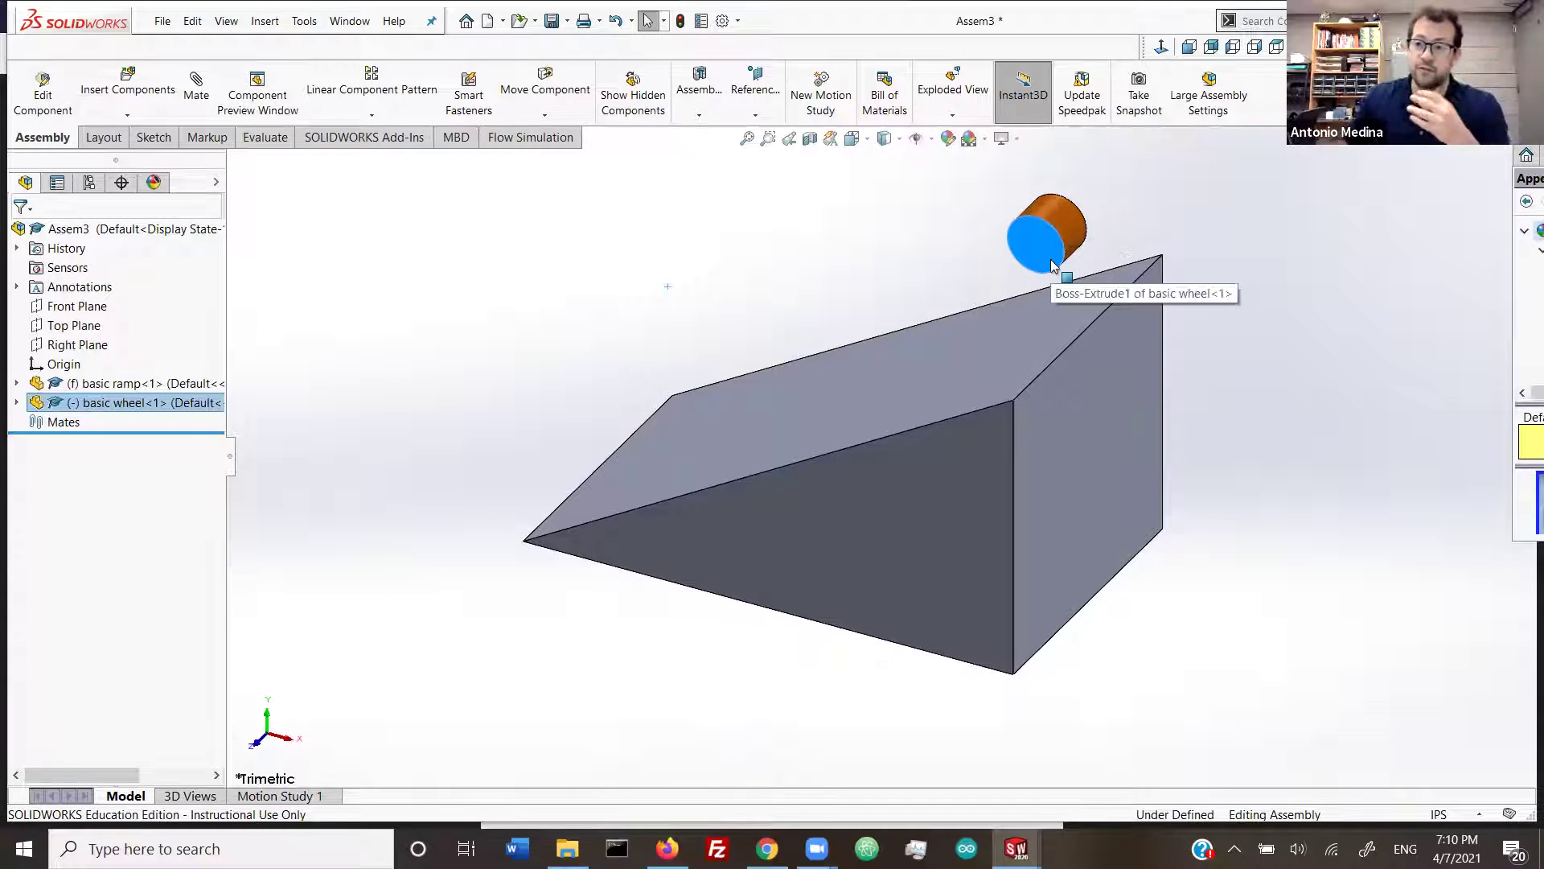
{"action": "key", "text": "Escape"}
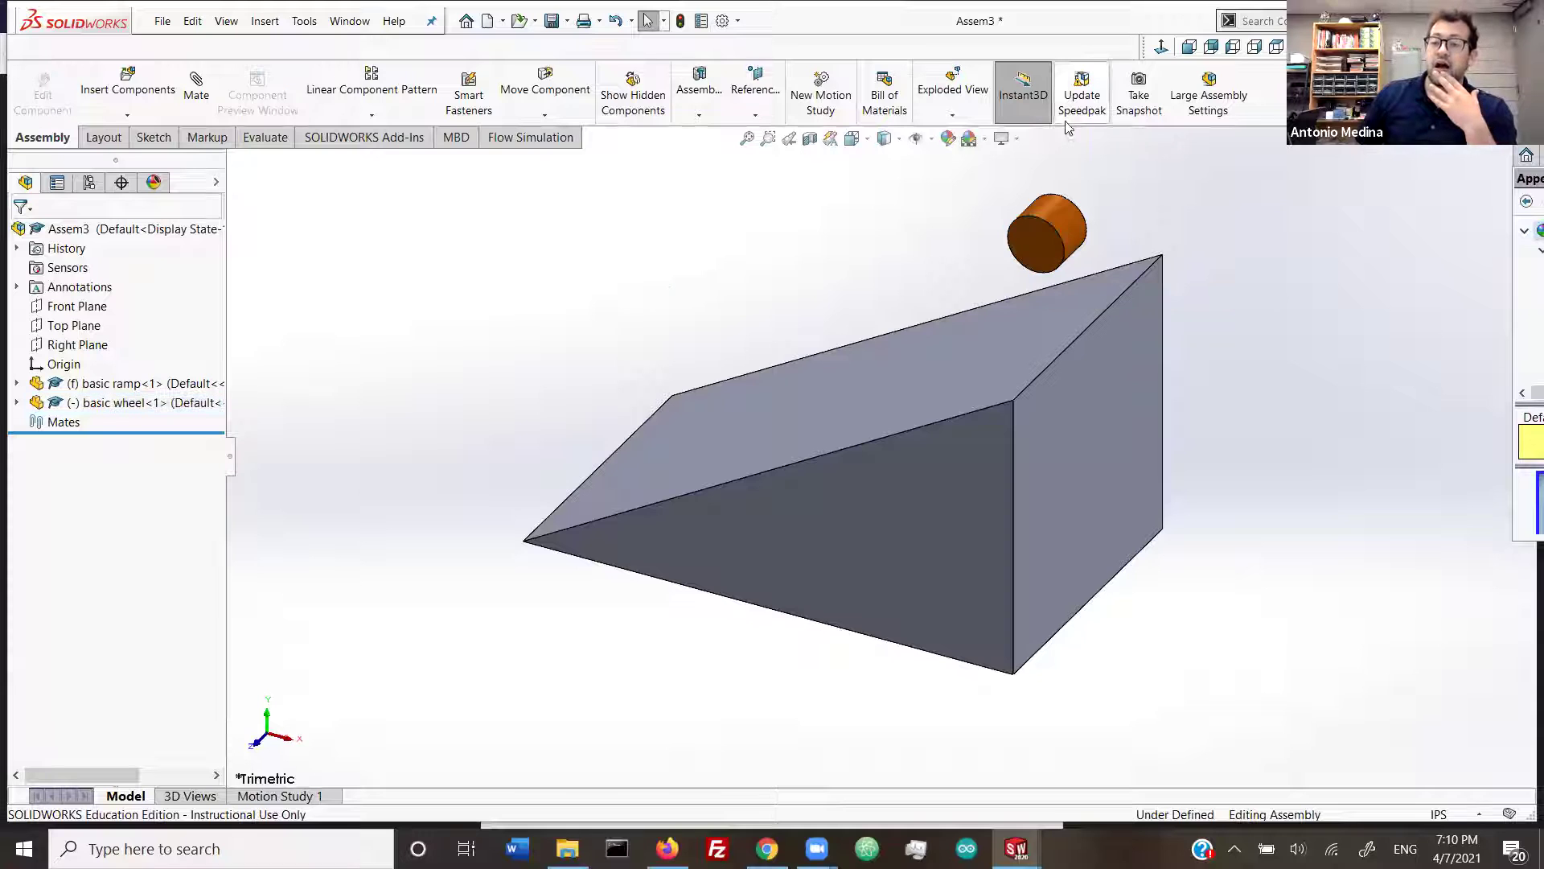
{"action": "left_click_drag", "start_coordinate": [1019, 257], "coordinate": [711, 259]}
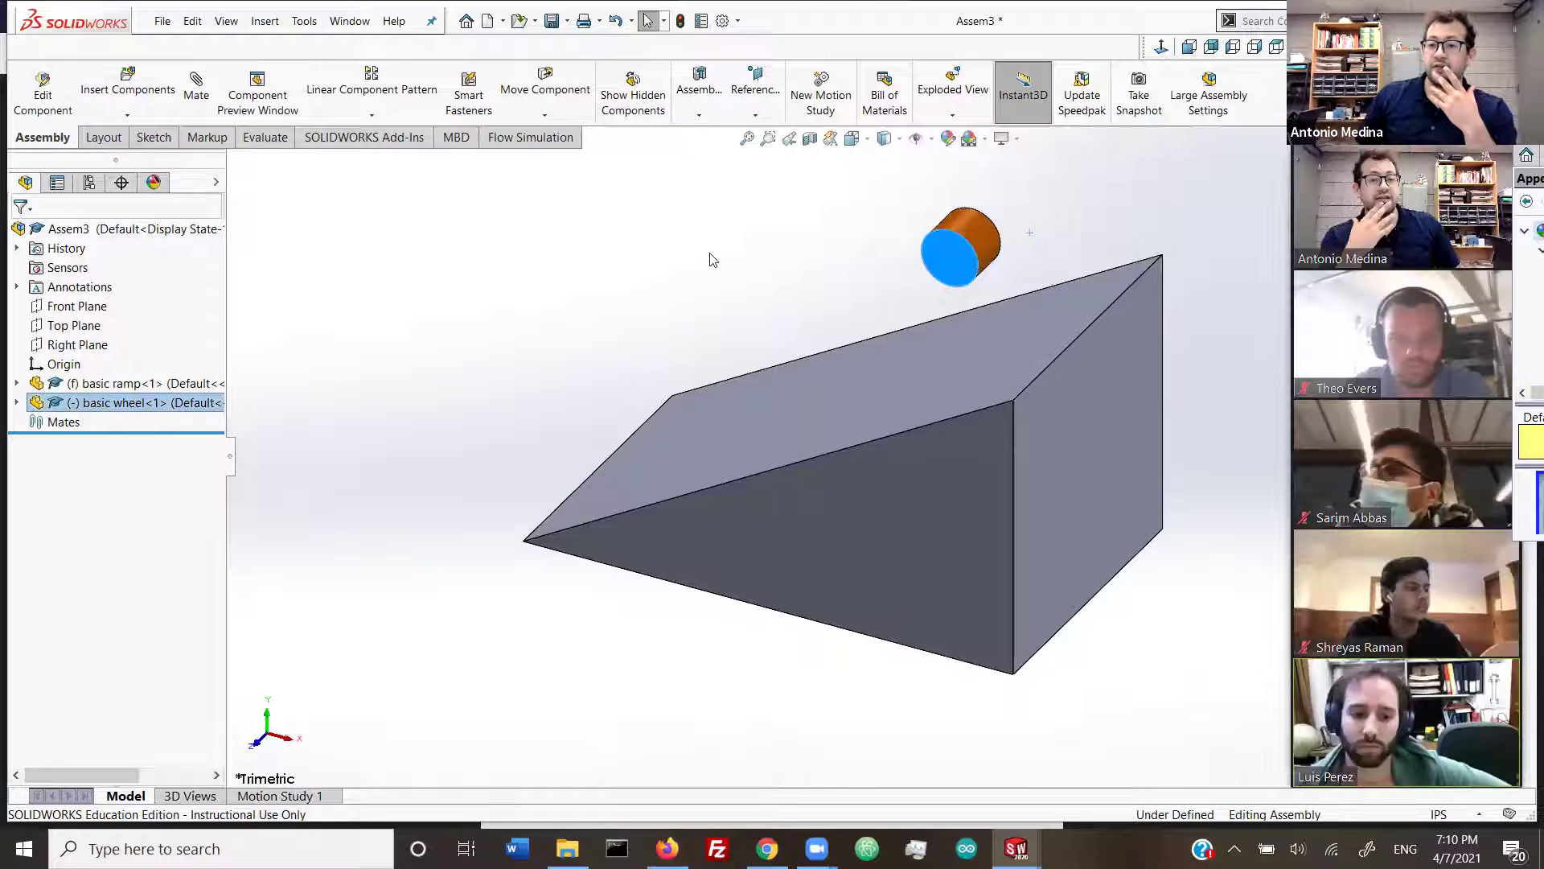
{"action": "left_click", "coordinate": [1188, 46]}
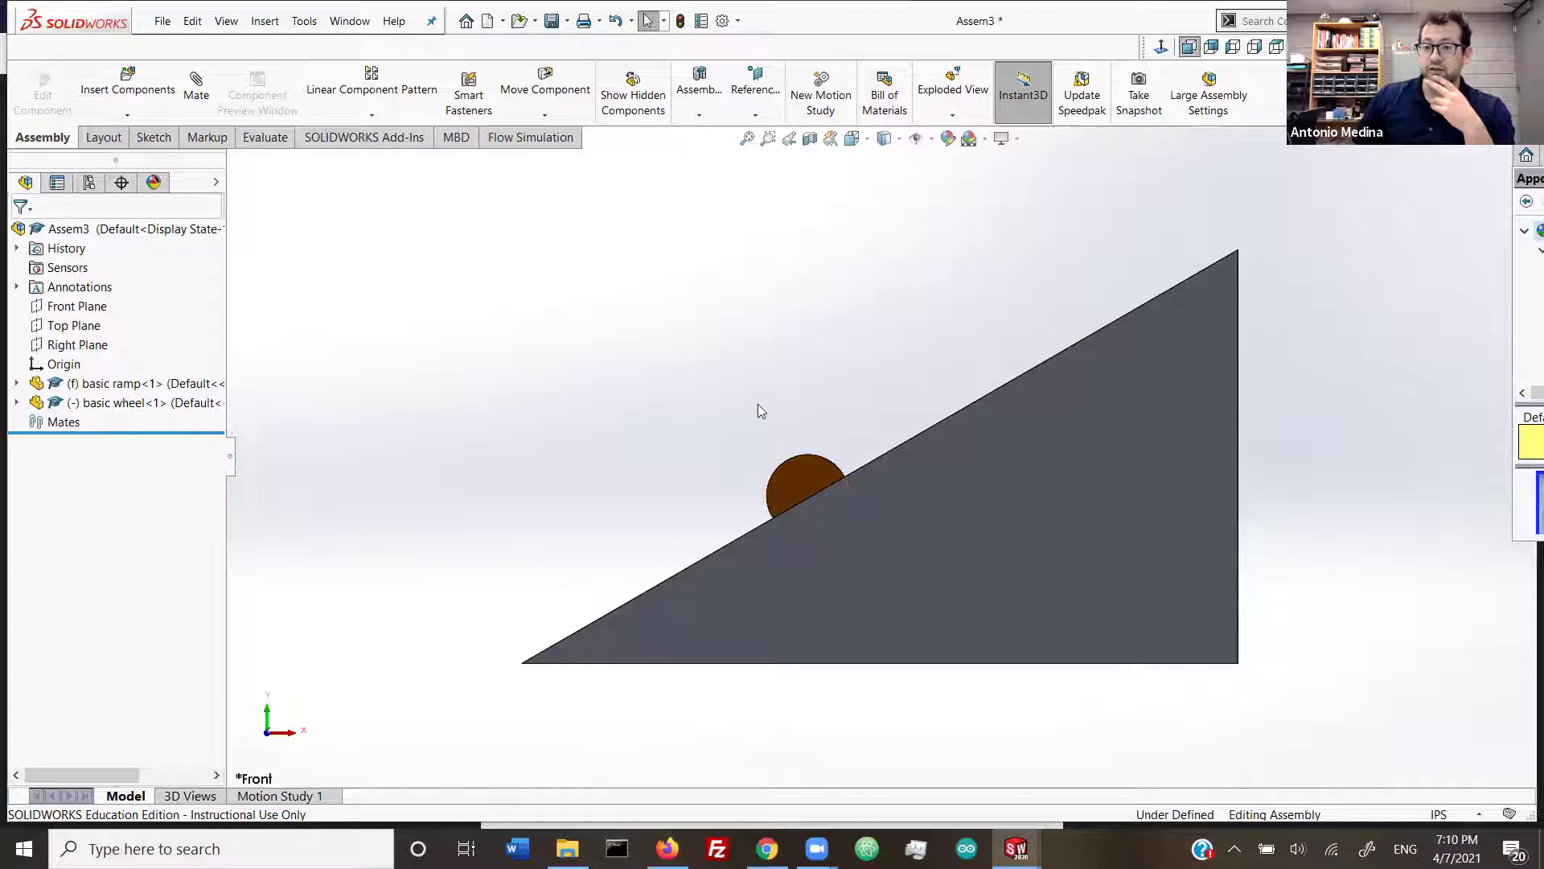
{"action": "left_click_drag", "start_coordinate": [813, 483], "coordinate": [1242, 199]}
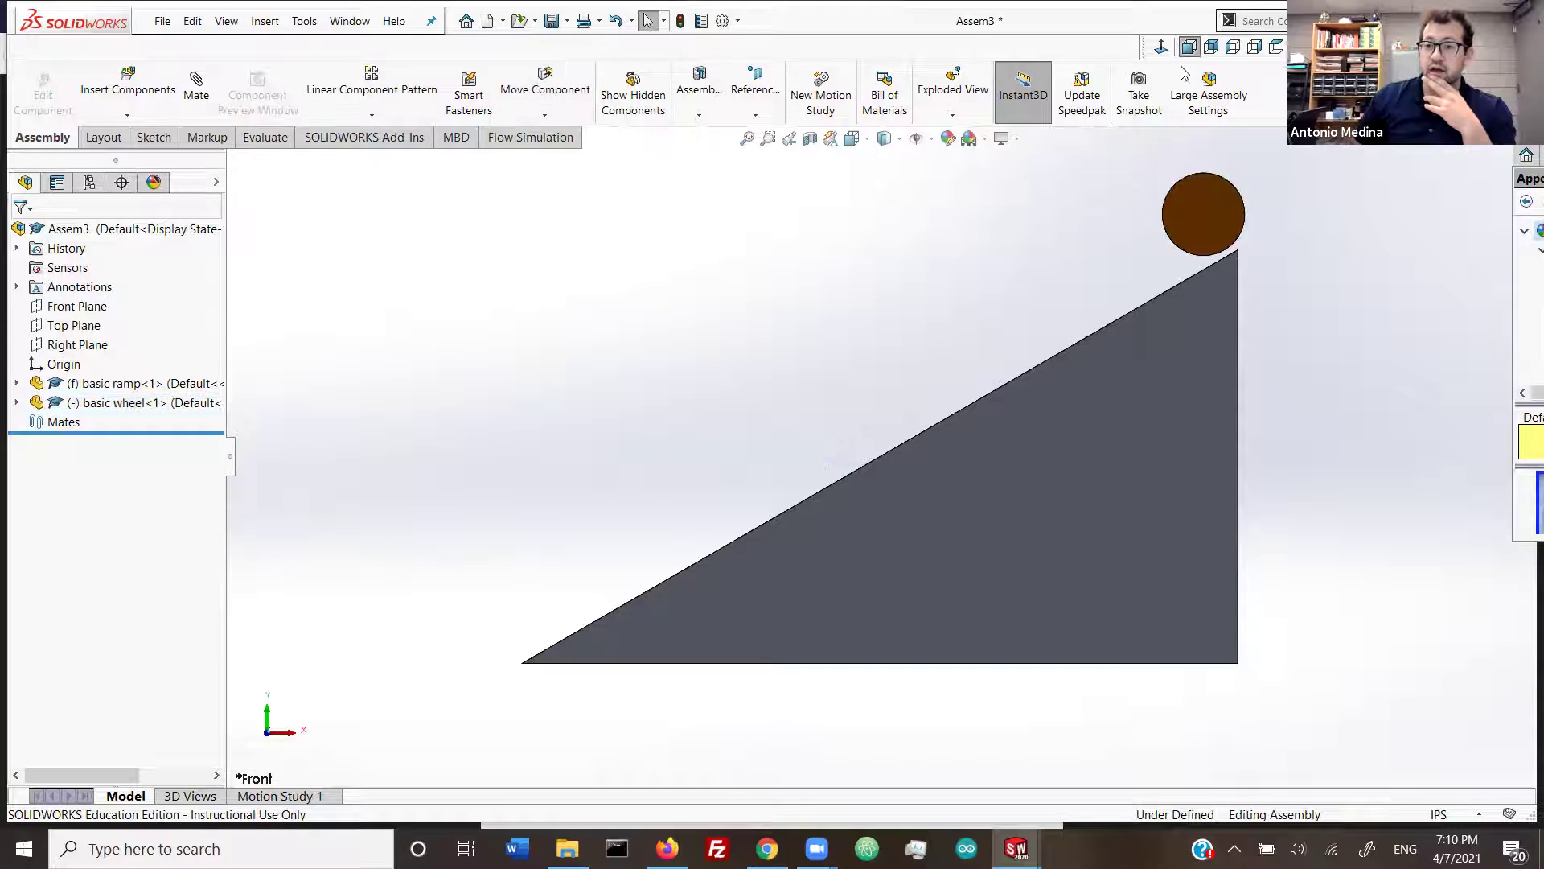
Step: Centre the wheel across the ramp's width, working normal to the ramp's tall vertical end face, and check its position from several angles
{"action": "middle_click_drag", "start_coordinate": [989, 258], "coordinate": [895, 269]}
{"action": "left_click", "coordinate": [1139, 307]}
{"action": "right_click", "coordinate": [1182, 266]}
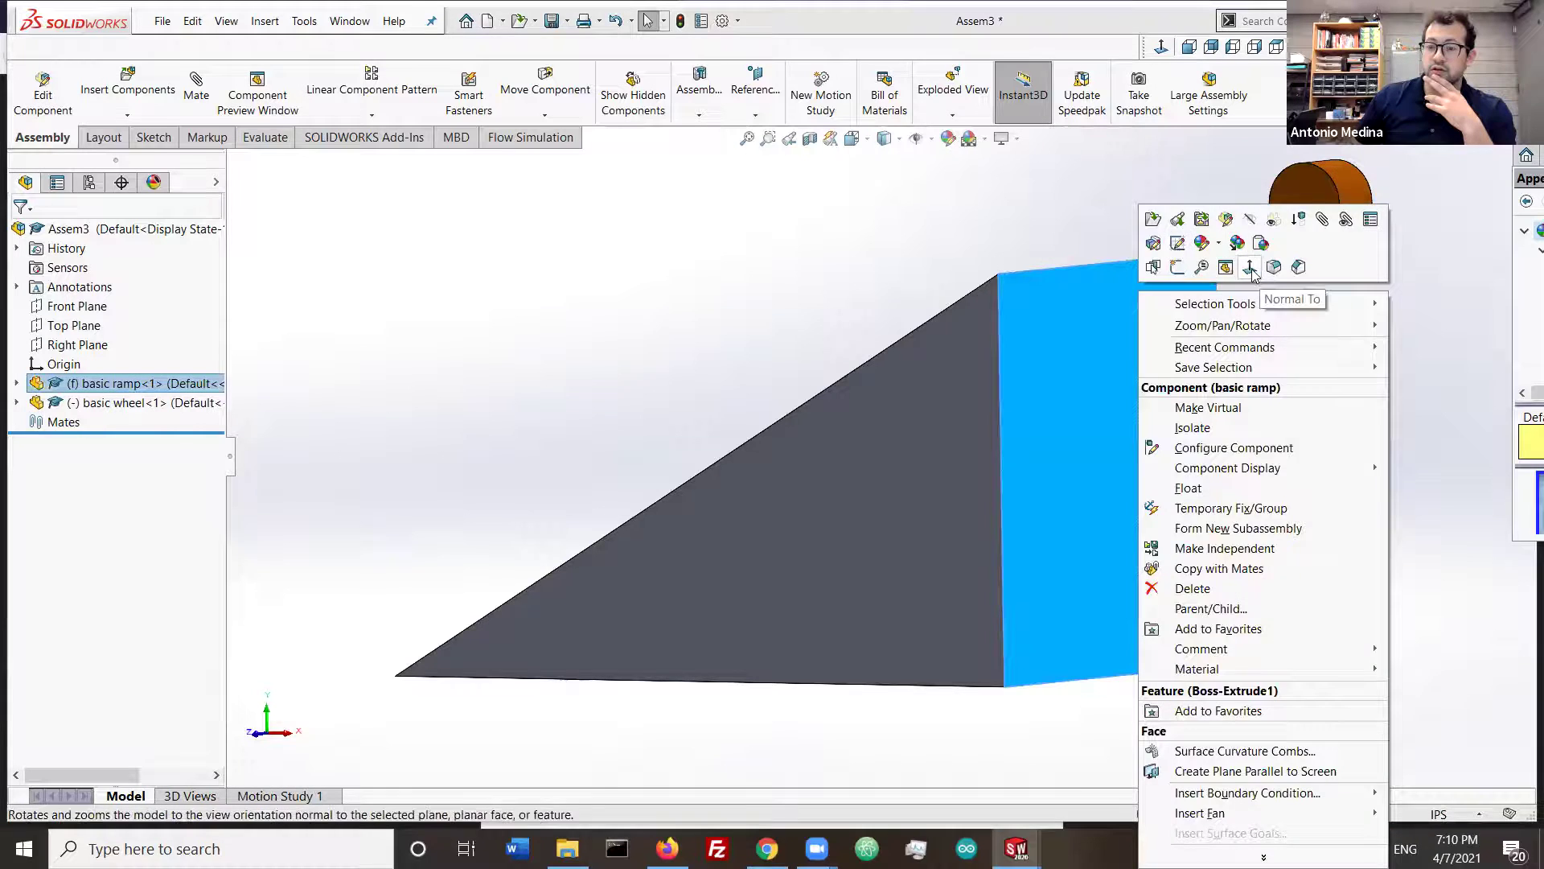
{"action": "left_click", "coordinate": [1250, 268]}
{"action": "left_click_drag", "start_coordinate": [915, 217], "coordinate": [729, 221]}
{"action": "left_click", "coordinate": [1043, 360]}
{"action": "middle_click_drag", "start_coordinate": [1043, 359], "coordinate": [1140, 380]}
{"action": "middle_click_drag", "start_coordinate": [1258, 372], "coordinate": [1232, 424]}
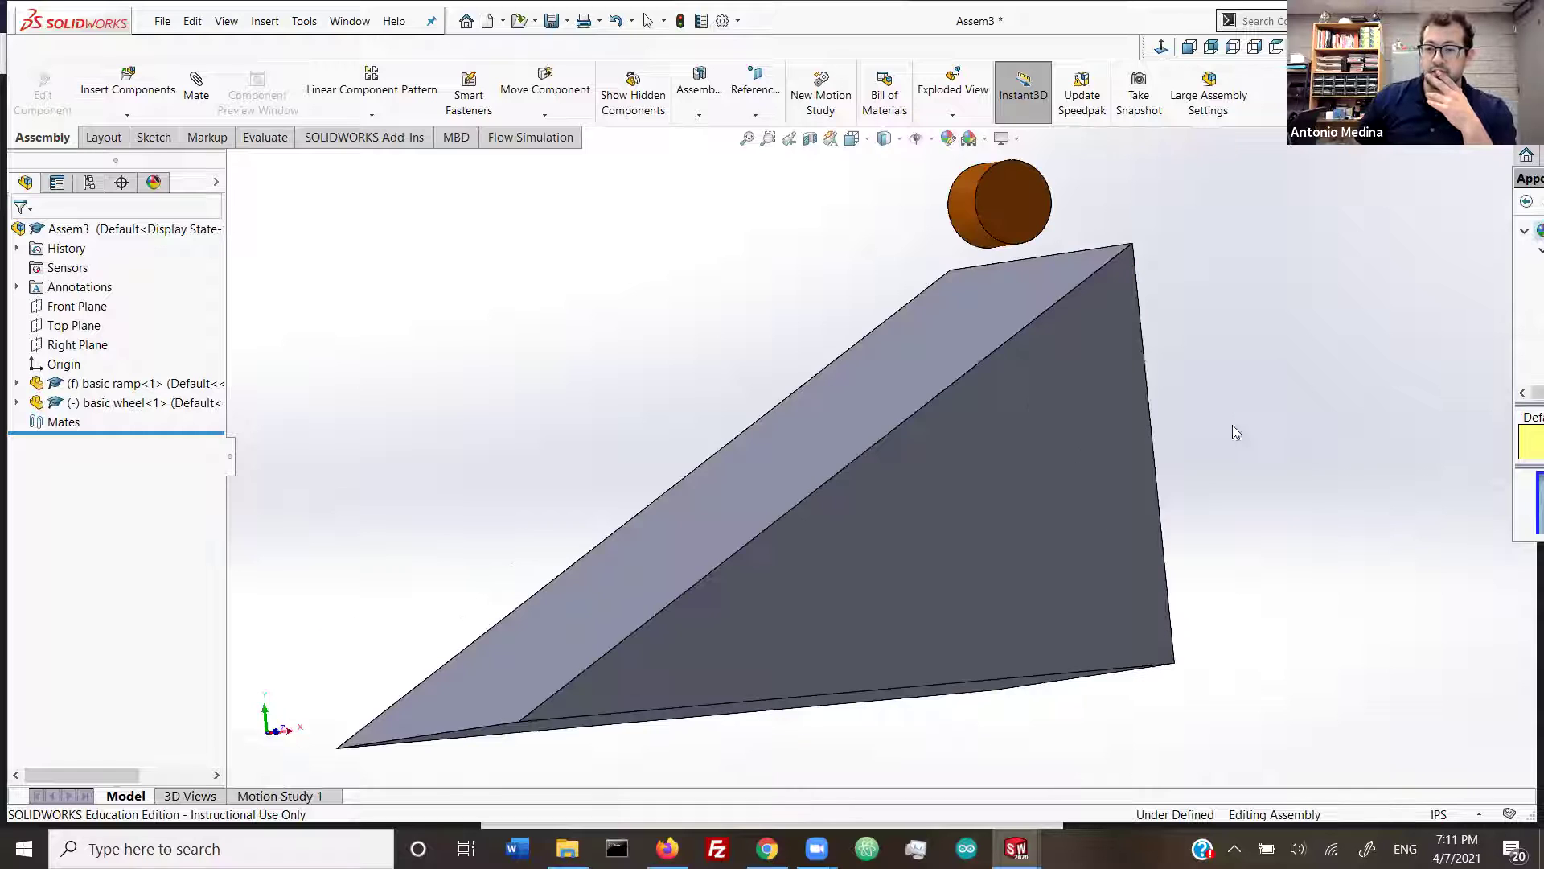
{"action": "middle_click_drag", "start_coordinate": [947, 241], "coordinate": [984, 398]}
{"action": "middle_click_drag", "start_coordinate": [828, 276], "coordinate": [555, 321]}
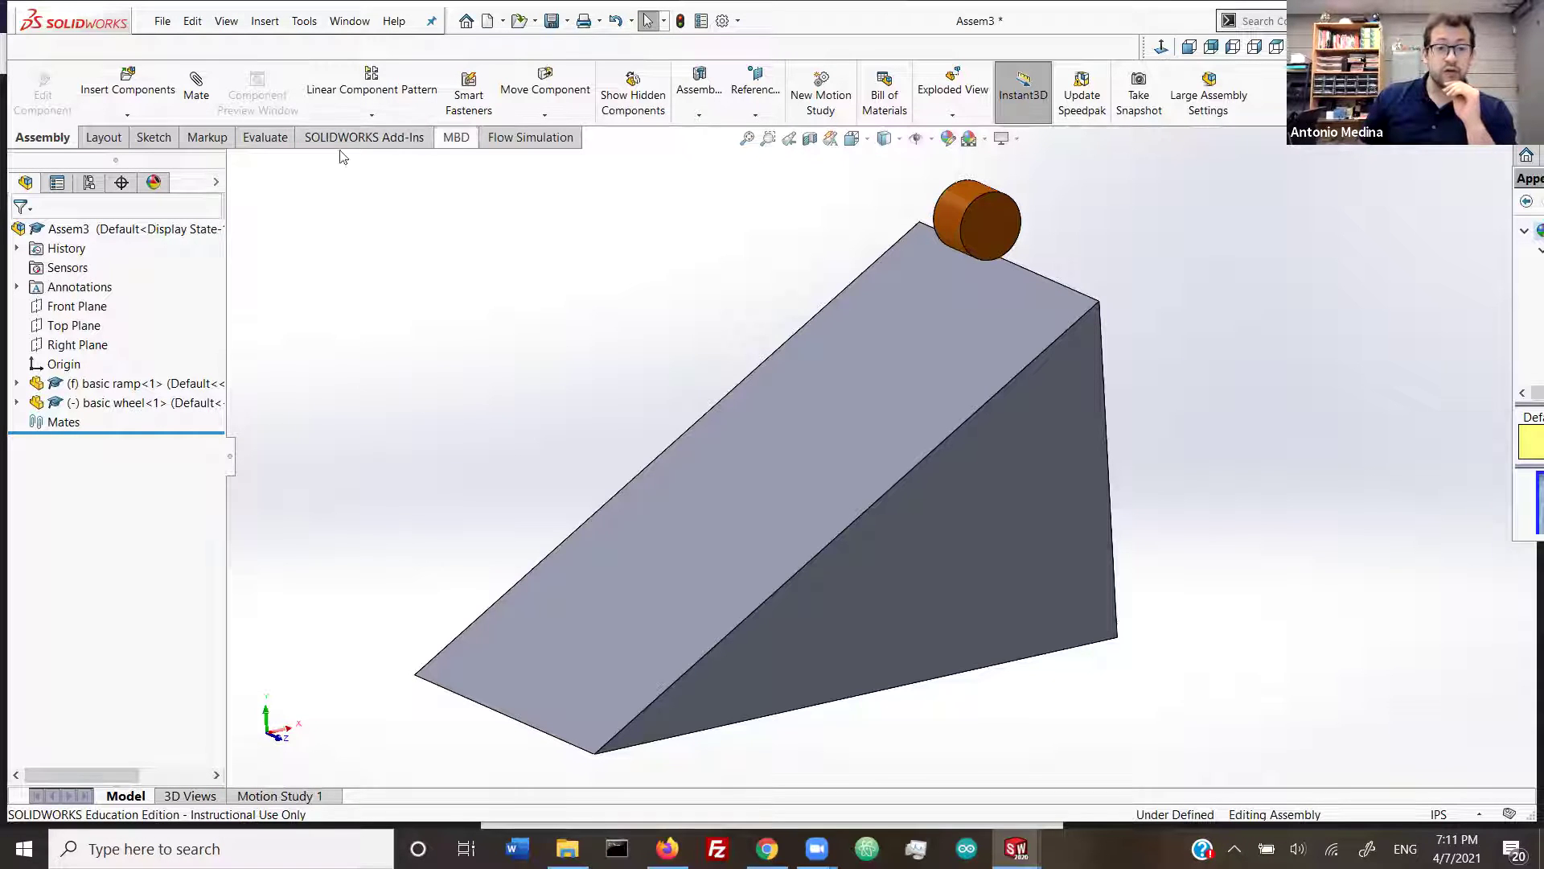
Step: Open Motion Study 1 with the SOLIDWORKS Motion add-in active and set the study type to Motion Analysis
{"action": "left_click", "coordinate": [373, 142]}
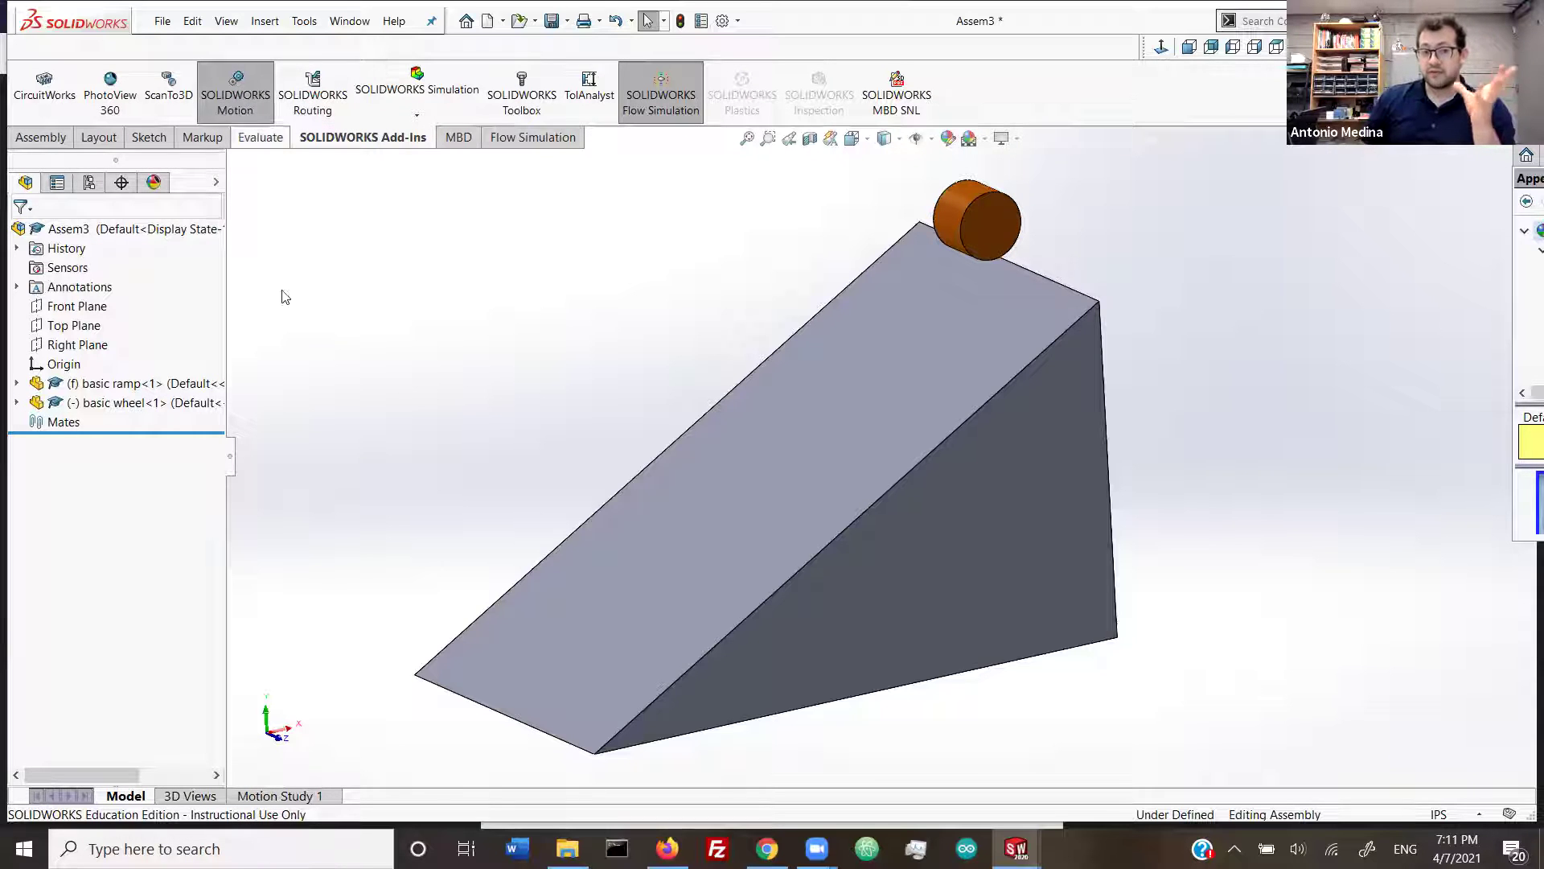
{"action": "left_click", "coordinate": [244, 102]}
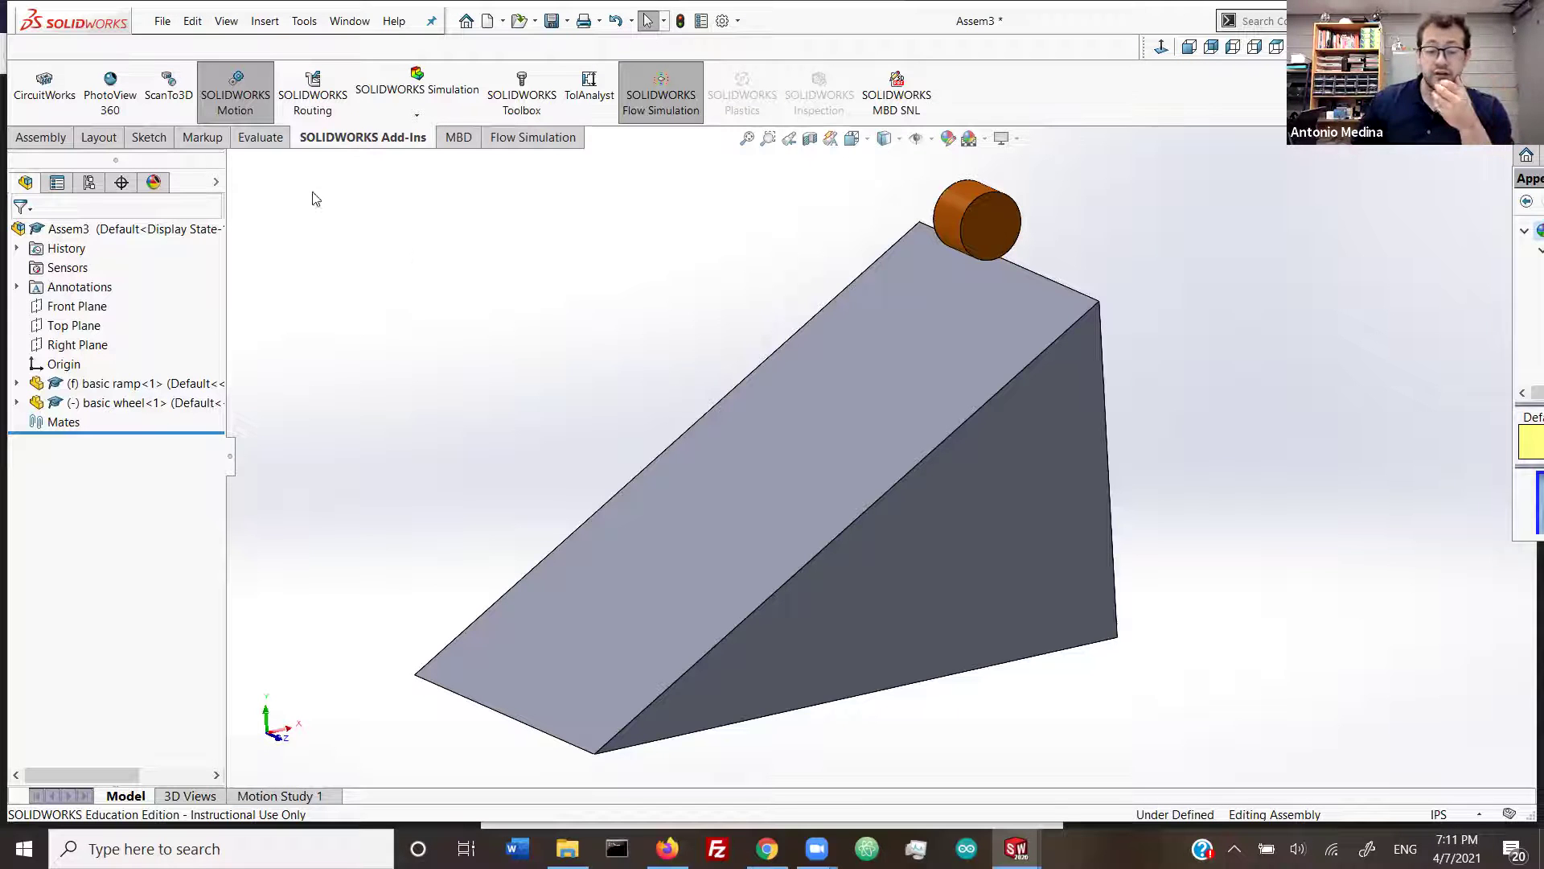
{"action": "left_click", "coordinate": [279, 795]}
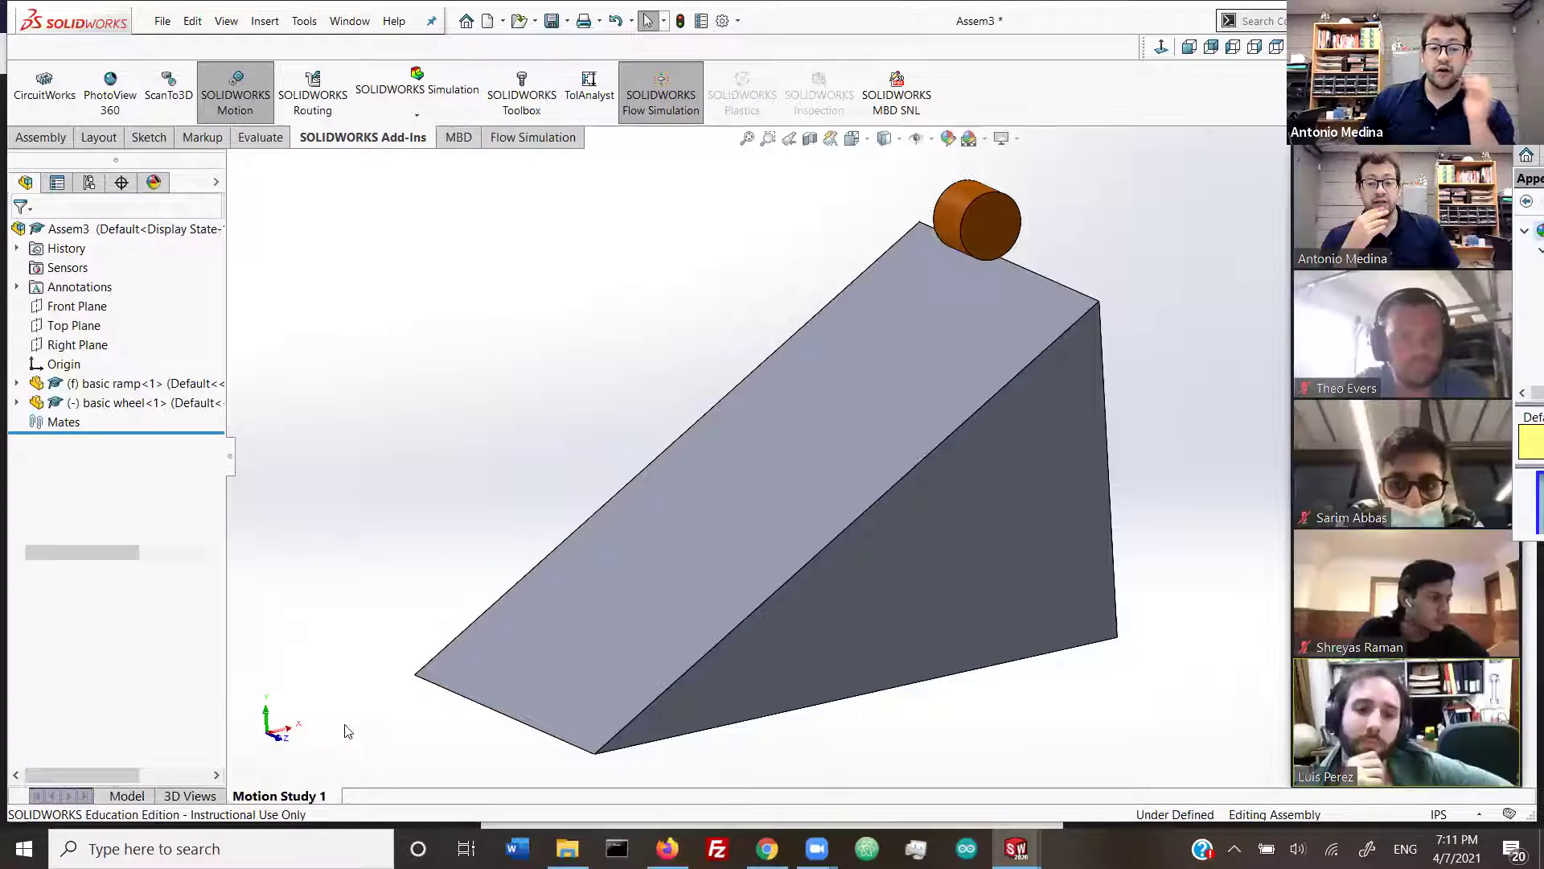
{"action": "left_click", "coordinate": [127, 795]}
{"action": "right_click", "coordinate": [283, 797]}
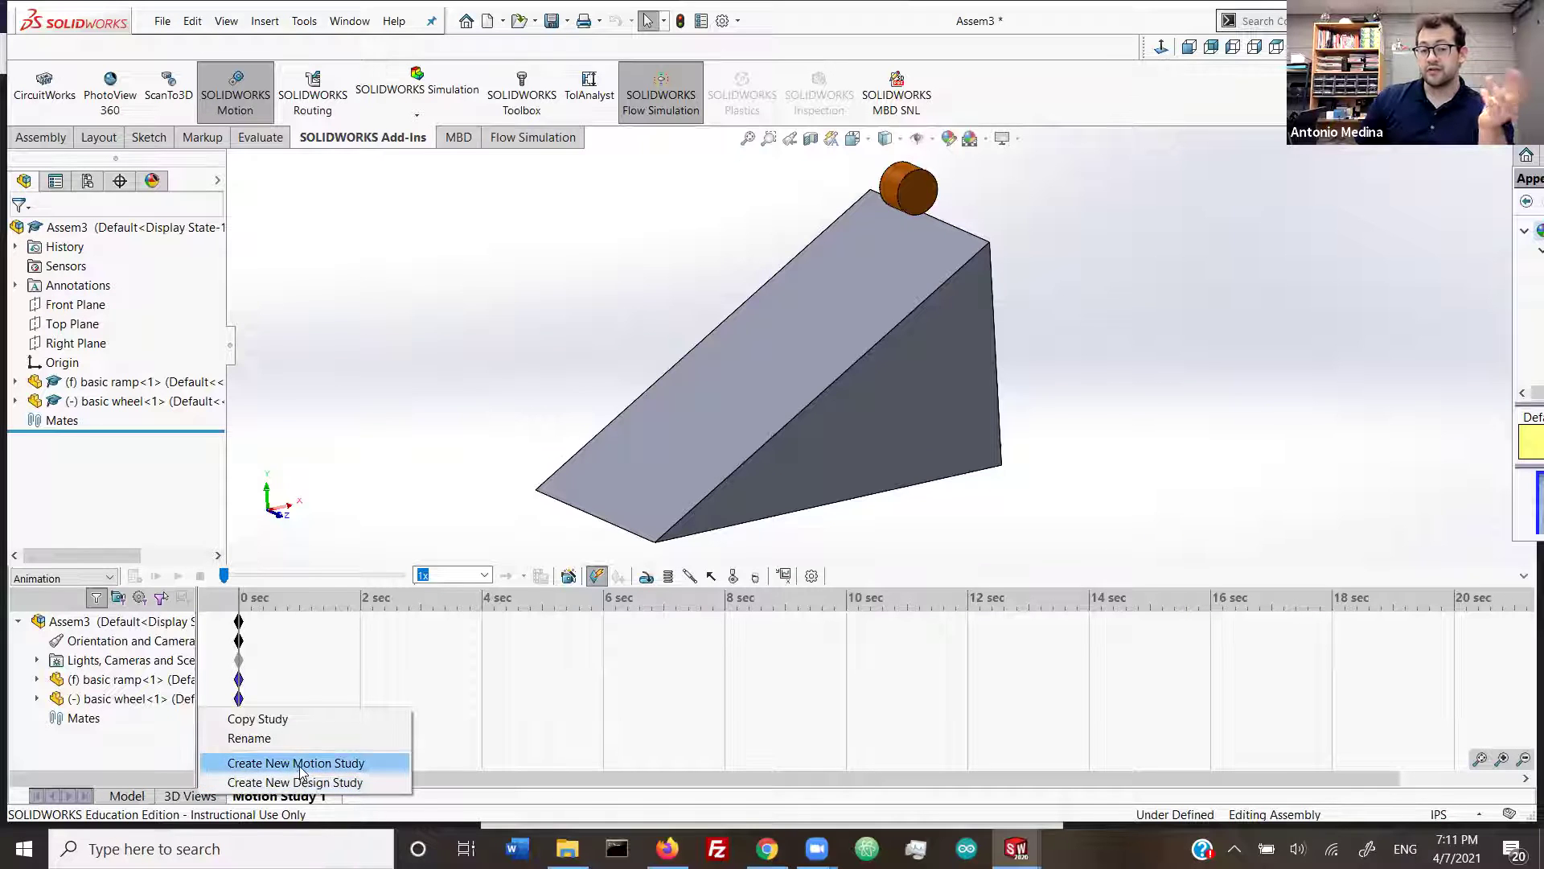
{"action": "left_click", "coordinate": [475, 457]}
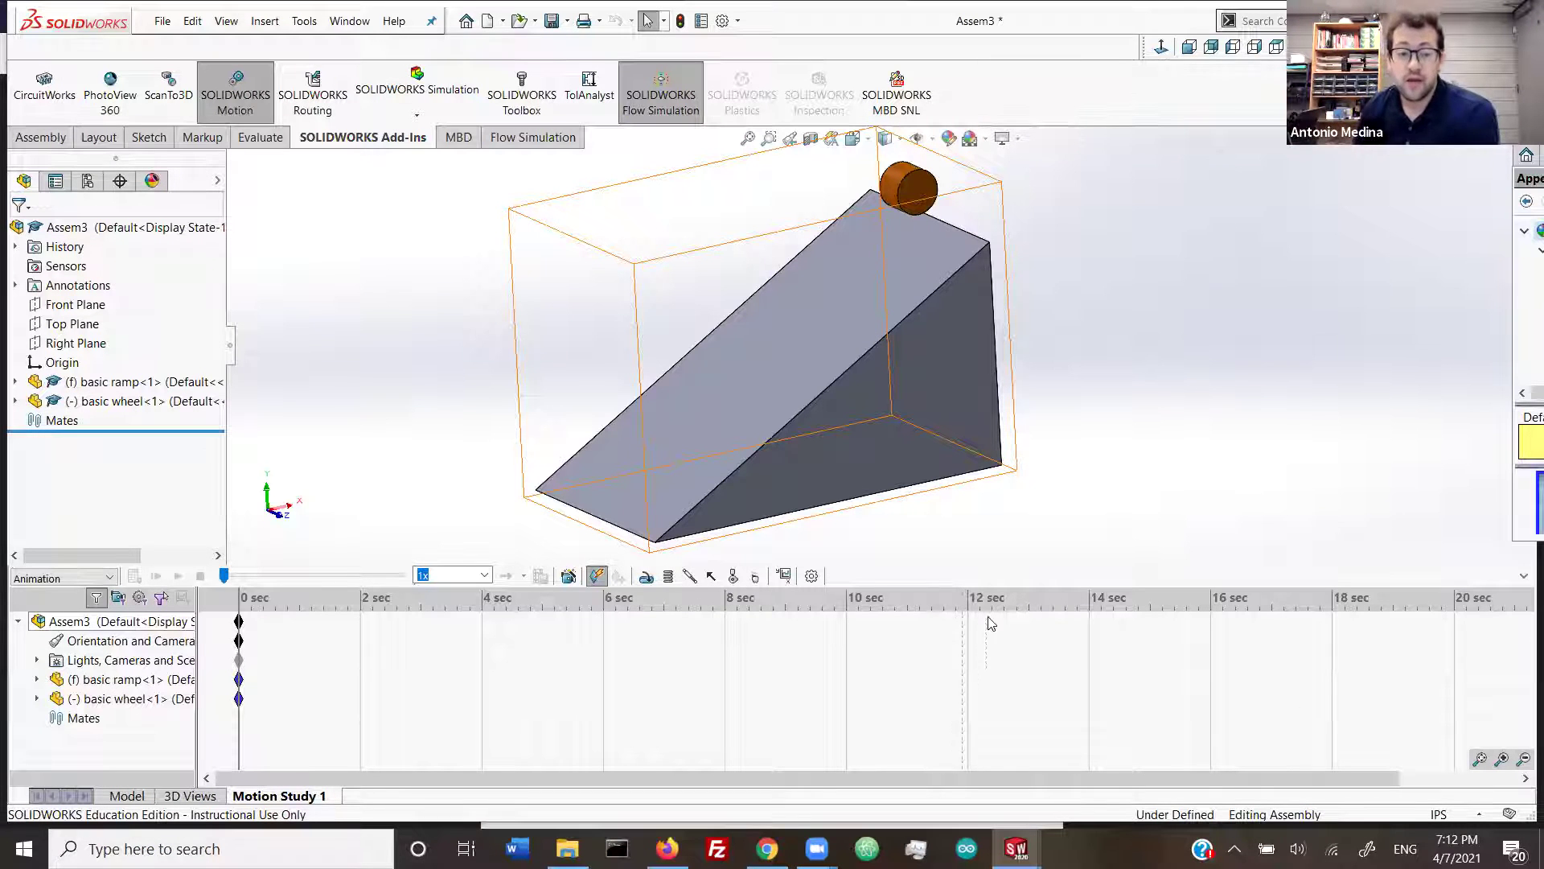
{"action": "left_click", "coordinate": [44, 579]}
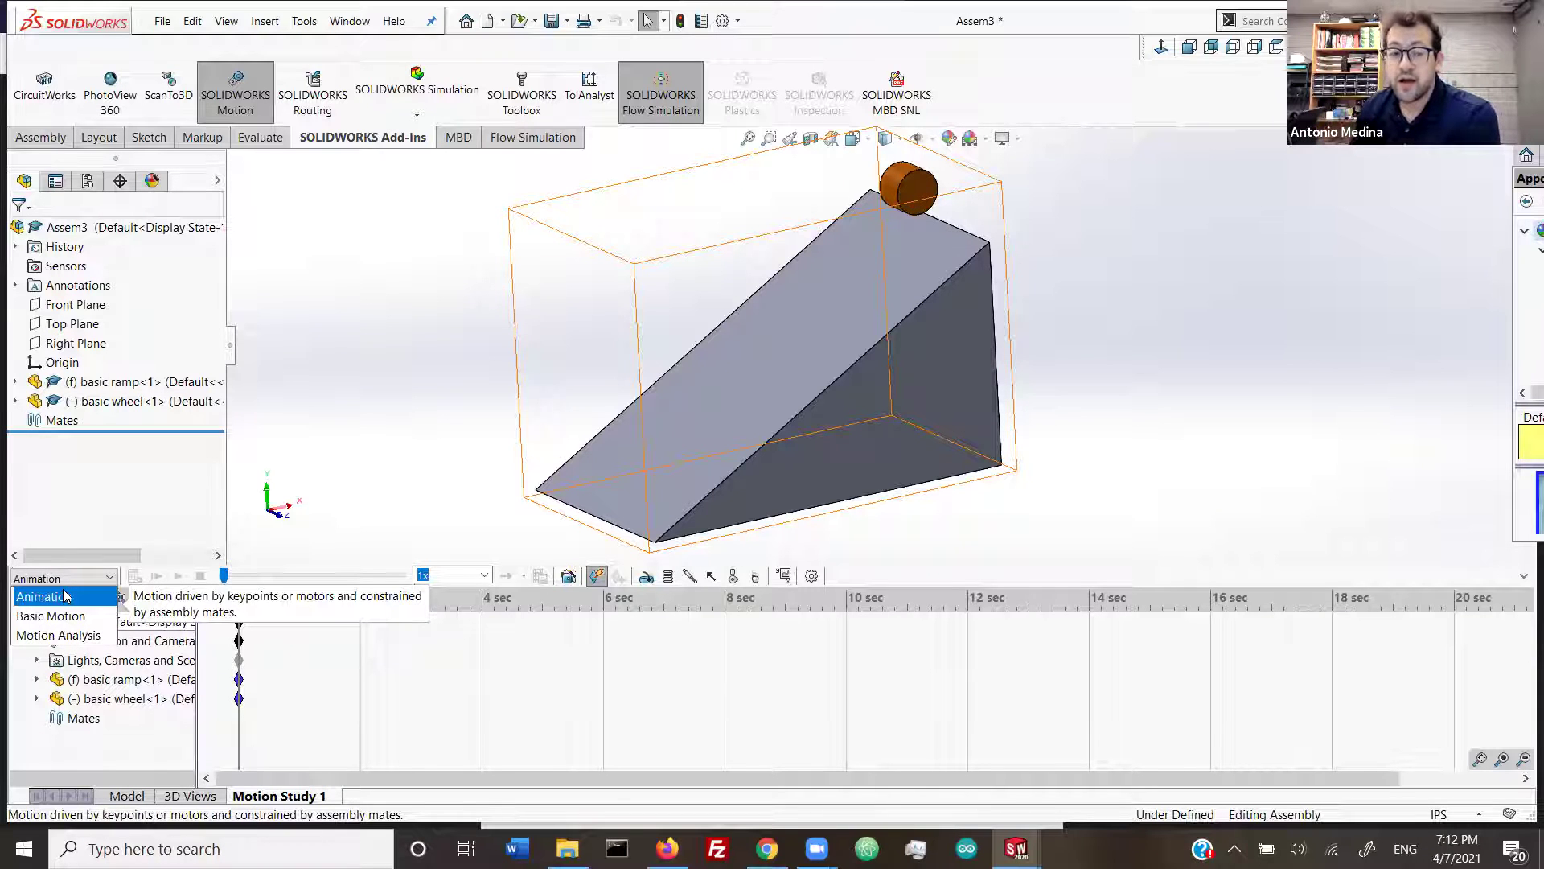
{"action": "left_click", "coordinate": [70, 636]}
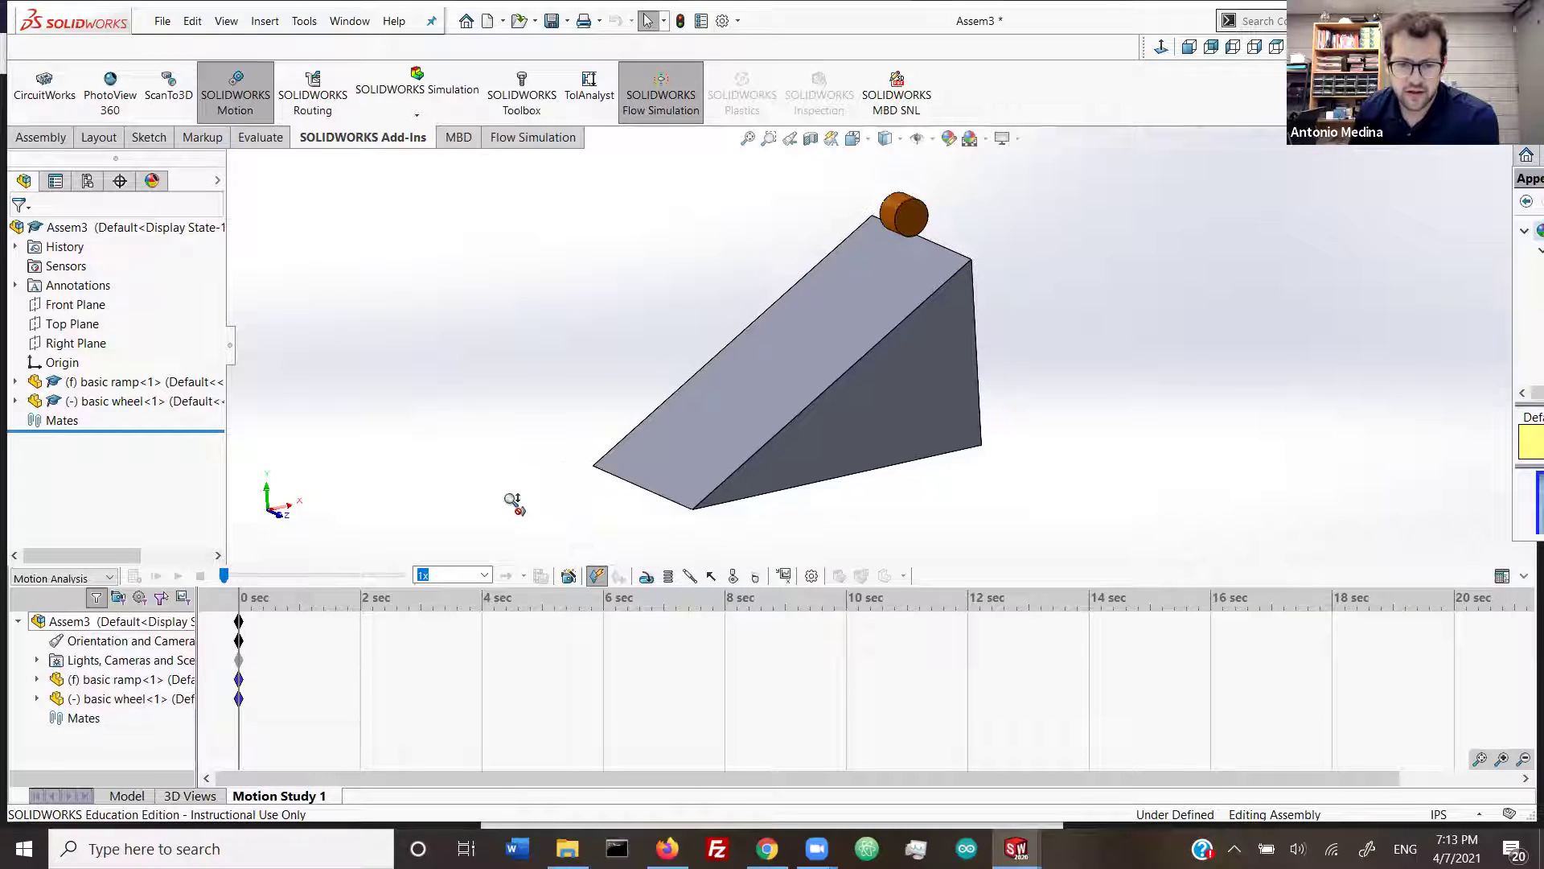
Step: Add gravity of 386.09 in/s^2 to the motion study along the Y axis, pointing downward
{"action": "middle_click_drag", "start_coordinate": [513, 504], "coordinate": [606, 466], "text": "ctrl"}
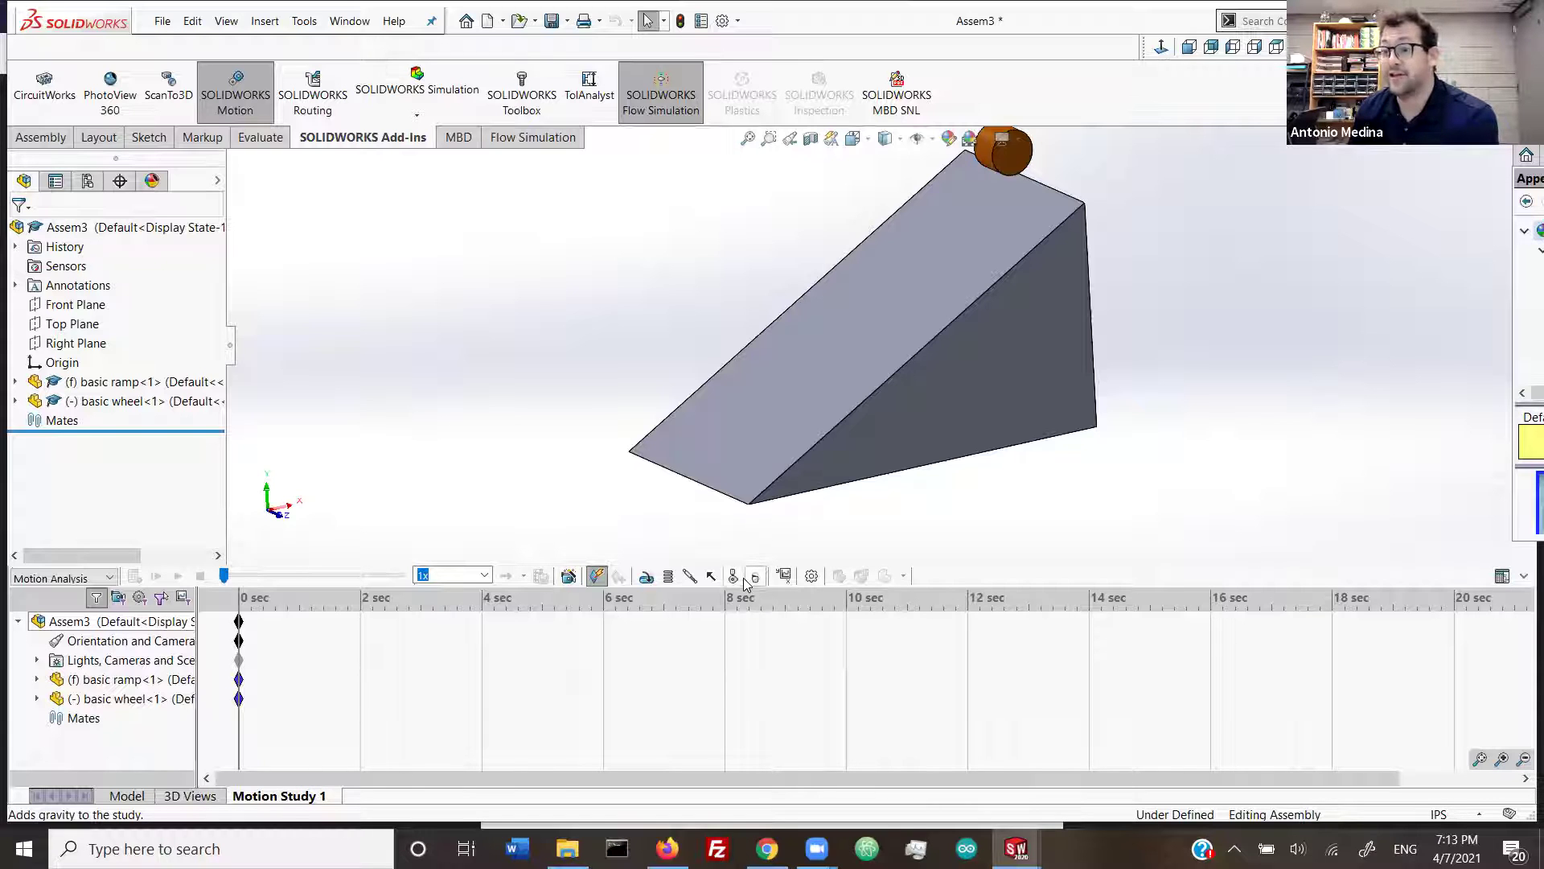
{"action": "left_click", "coordinate": [758, 576]}
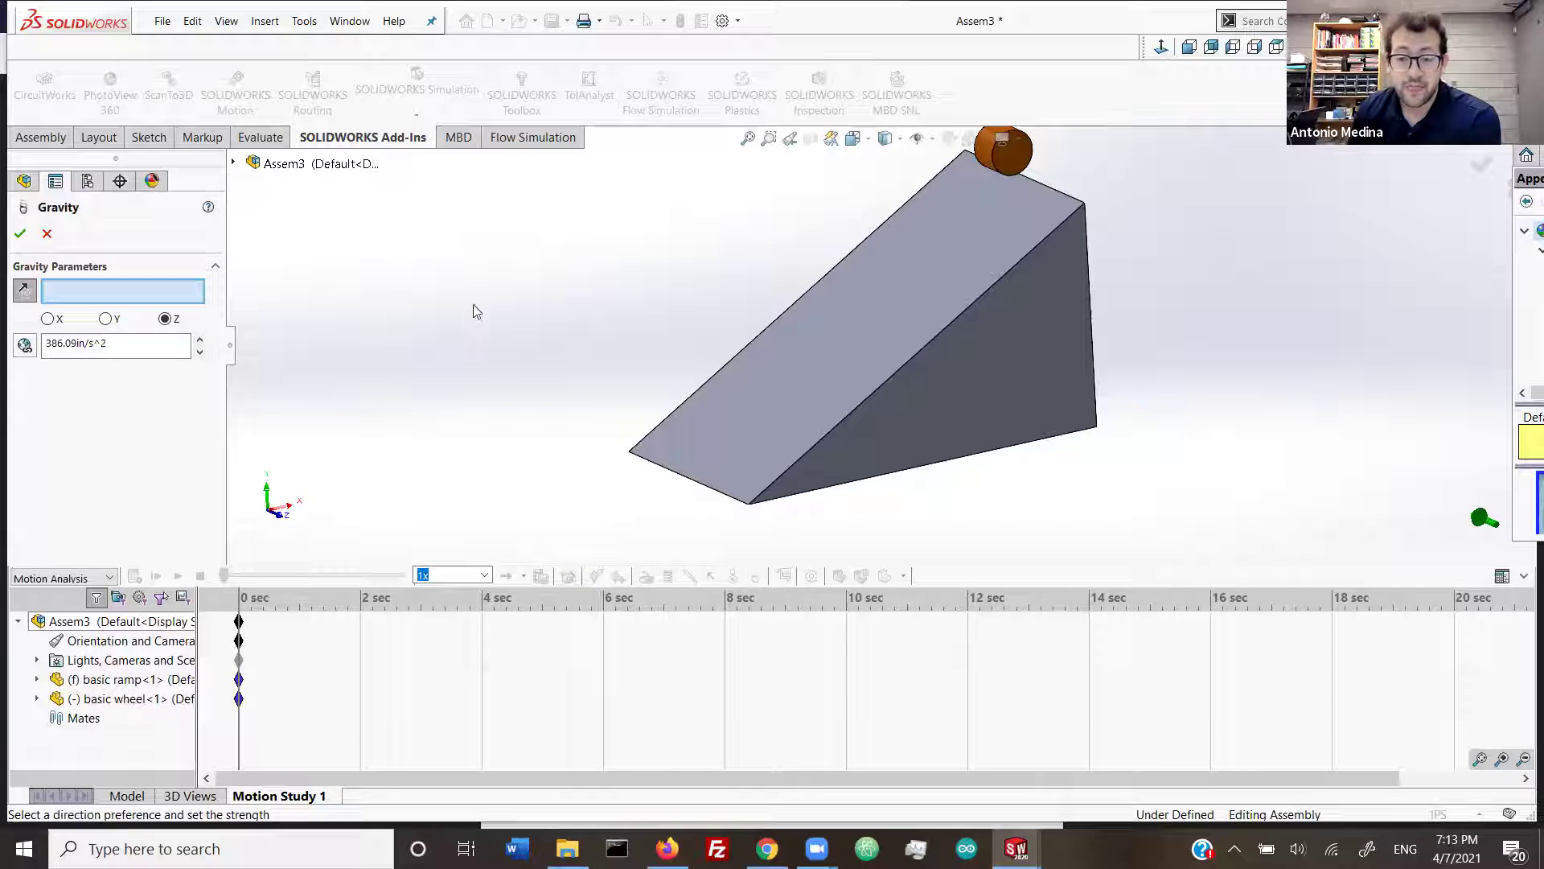
{"action": "scroll", "coordinate": [444, 329], "scroll_direction": "up", "scroll_amount": 2}
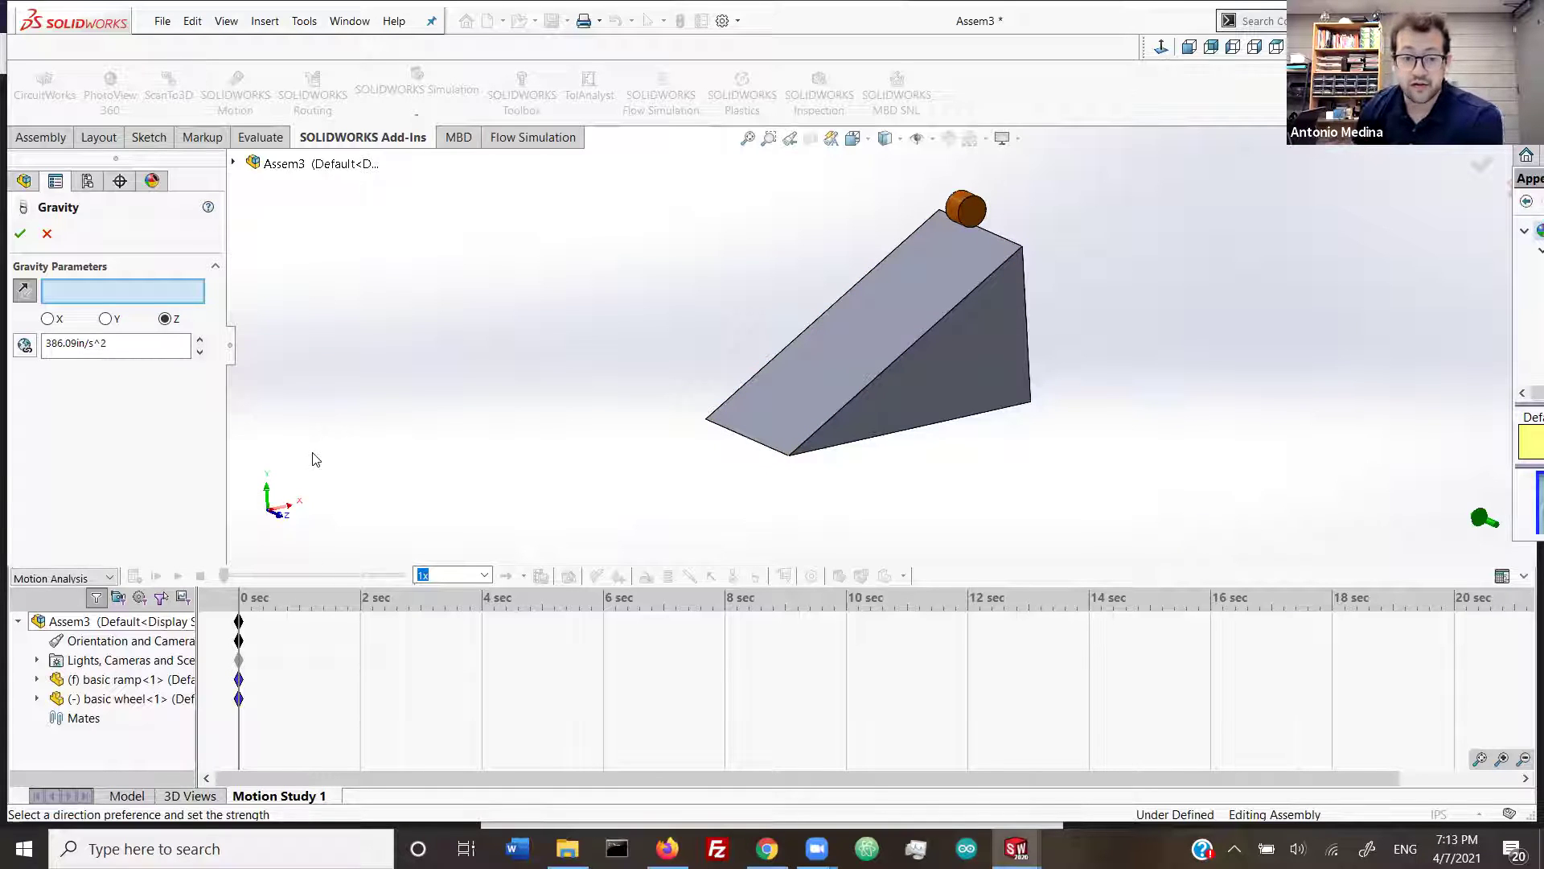
{"action": "left_click", "coordinate": [106, 319]}
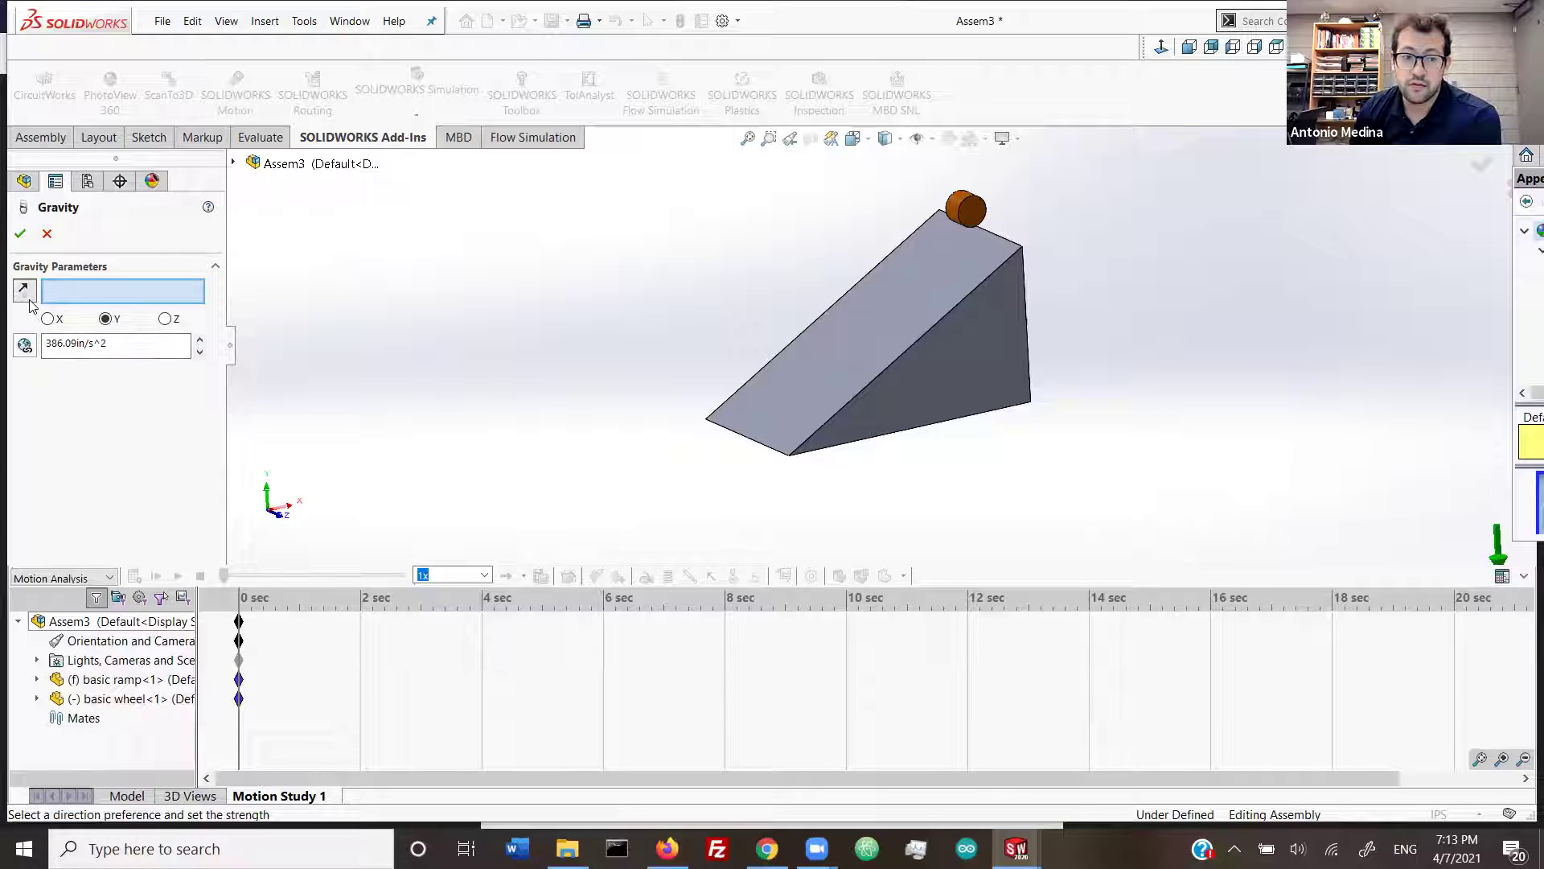
{"action": "middle_click_drag", "start_coordinate": [930, 407], "coordinate": [931, 295]}
{"action": "scroll", "coordinate": [917, 306], "scroll_direction": "down", "scroll_amount": 5}
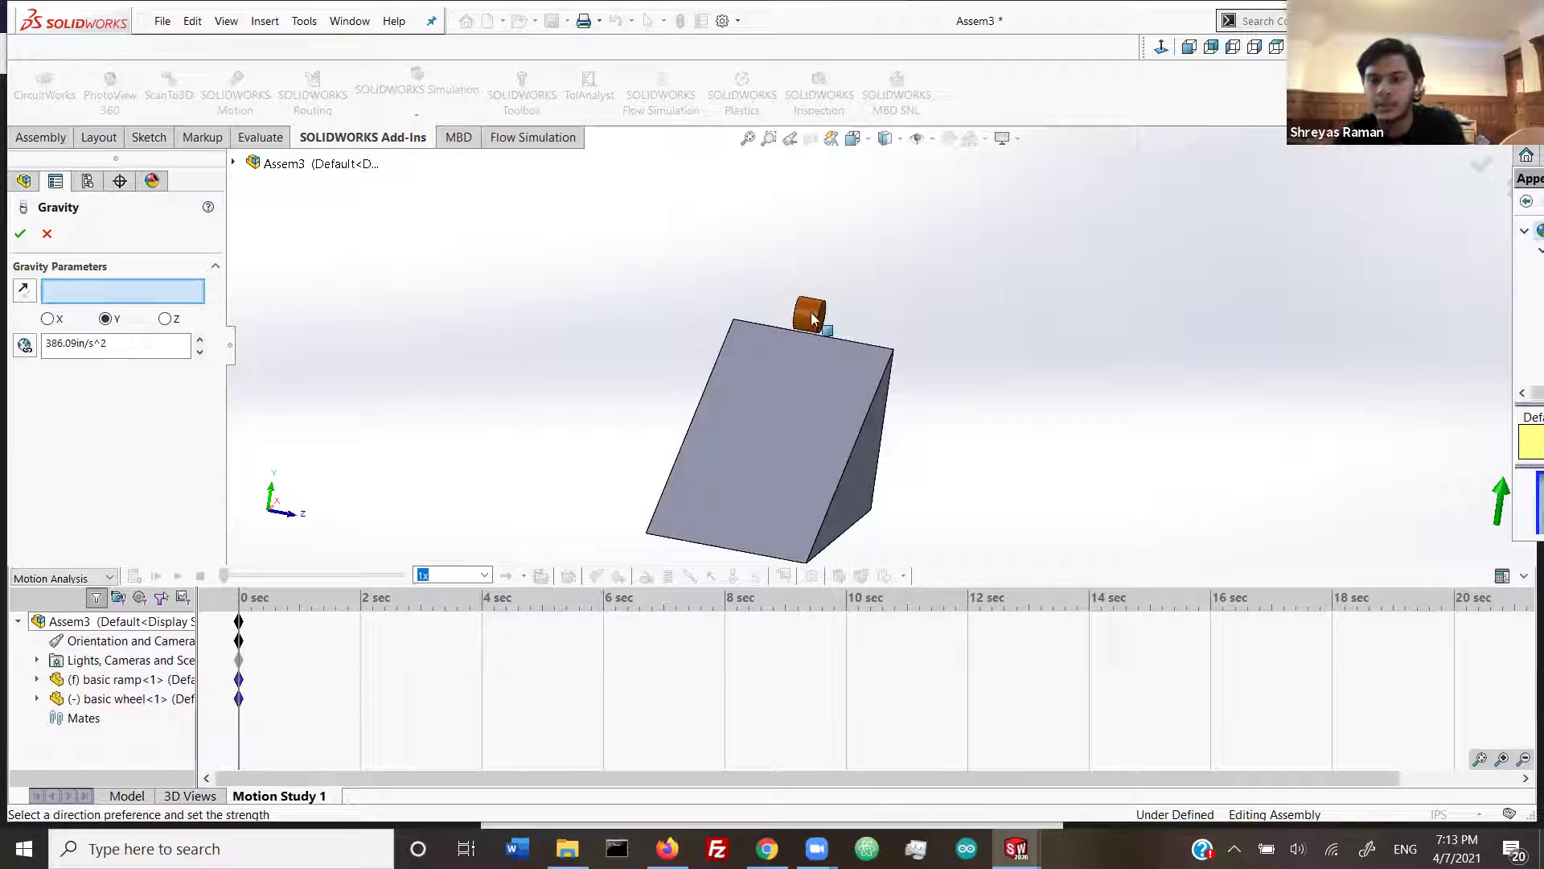
{"action": "middle_click_drag", "start_coordinate": [734, 358], "coordinate": [706, 352]}
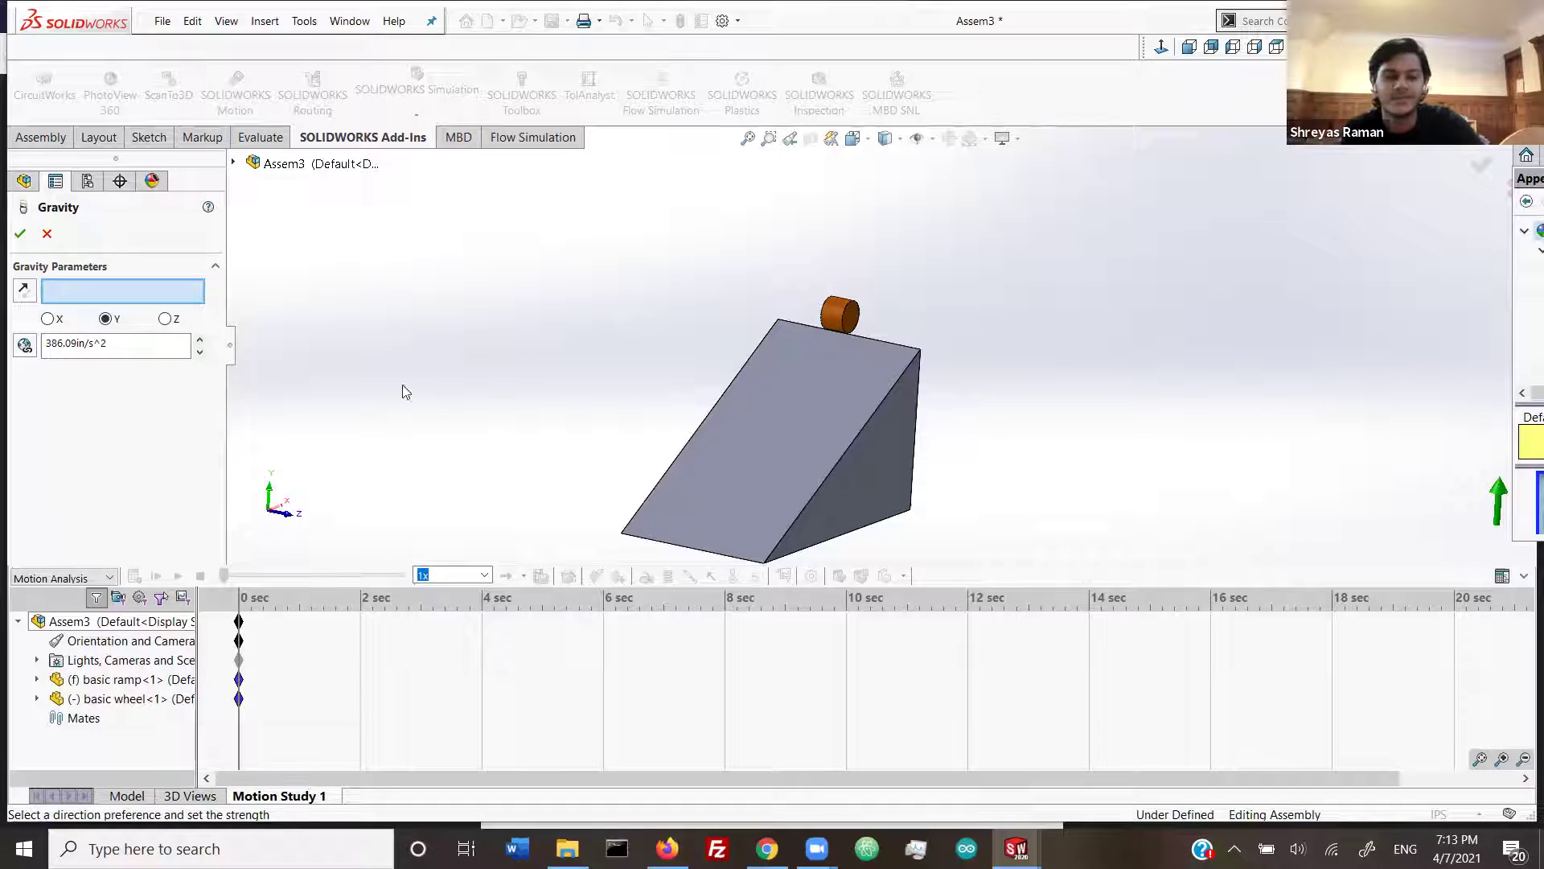
{"action": "left_click", "coordinate": [24, 292]}
{"action": "middle_click_drag", "start_coordinate": [938, 492], "coordinate": [848, 483]}
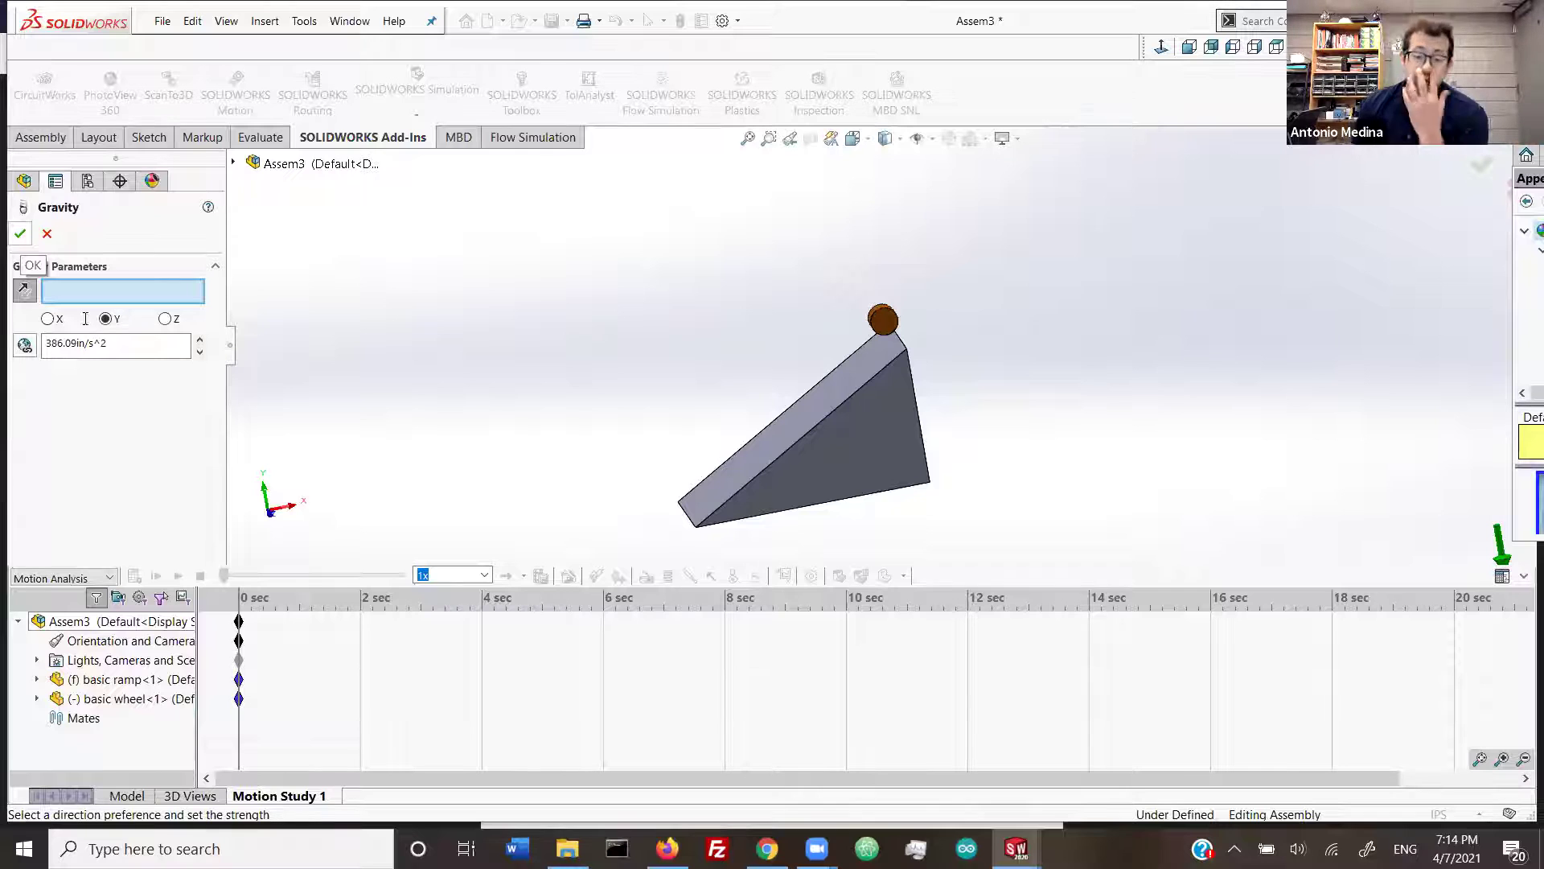
{"action": "left_click", "coordinate": [21, 234]}
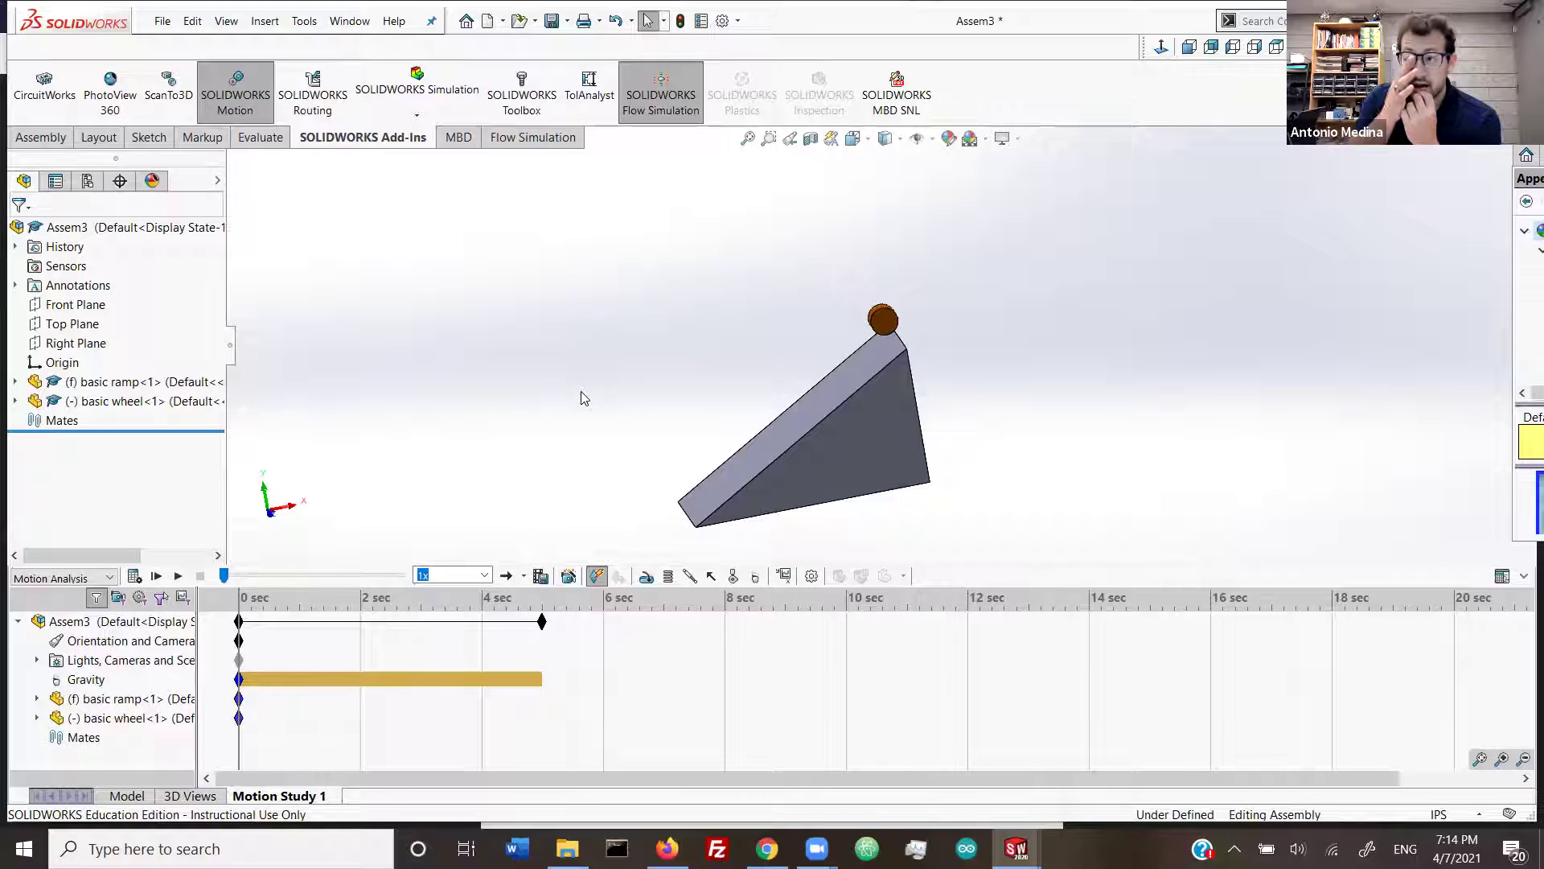
Step: Calculate the motion study with only gravity applied
{"action": "left_click", "coordinate": [411, 624]}
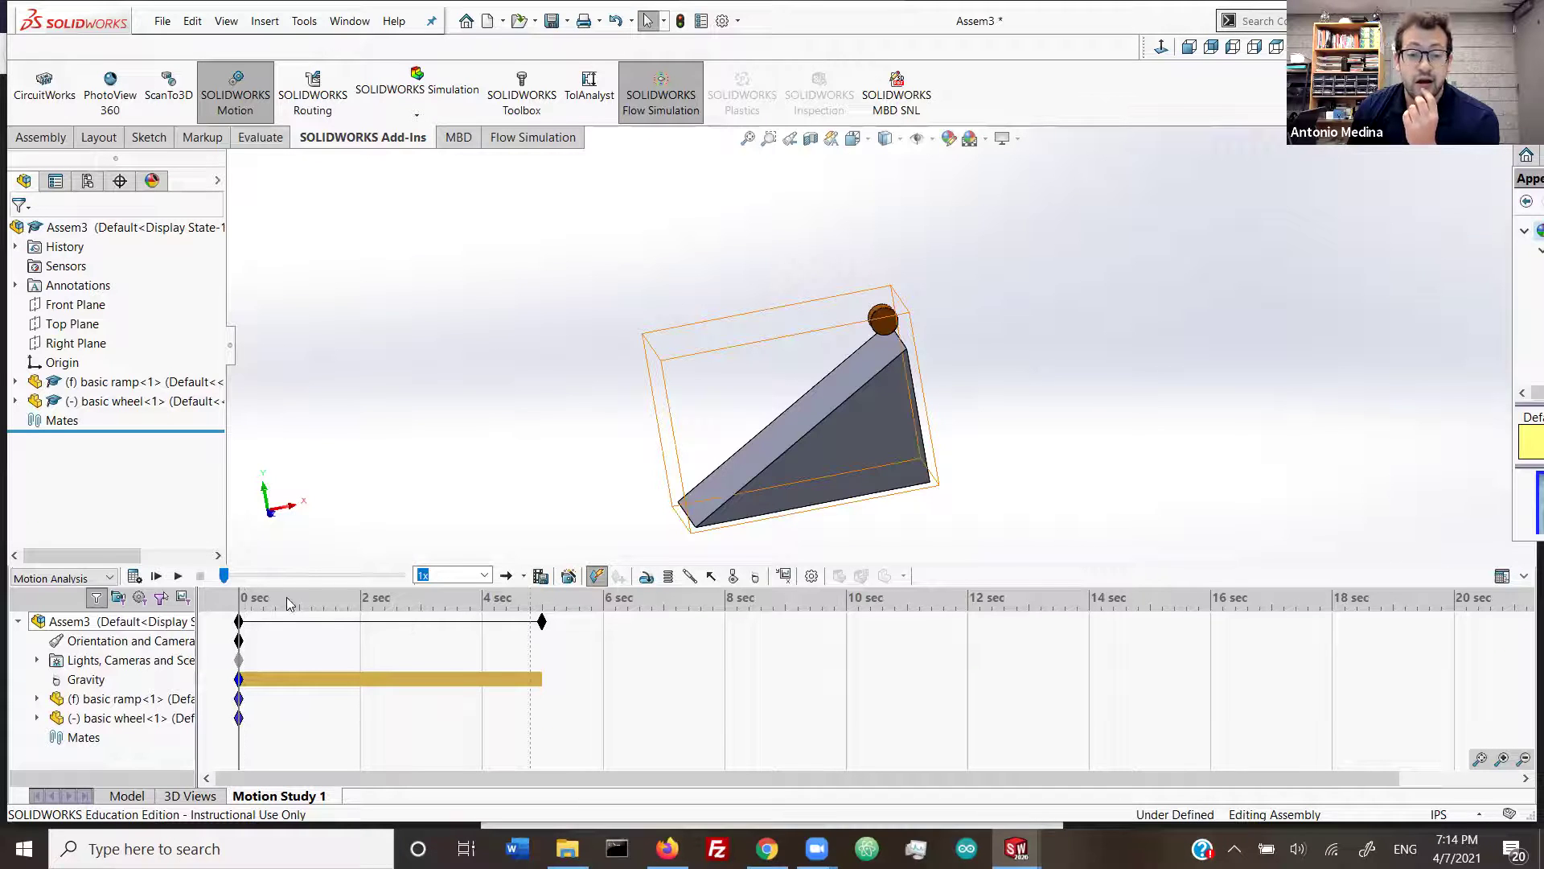
{"action": "left_click", "coordinate": [335, 543]}
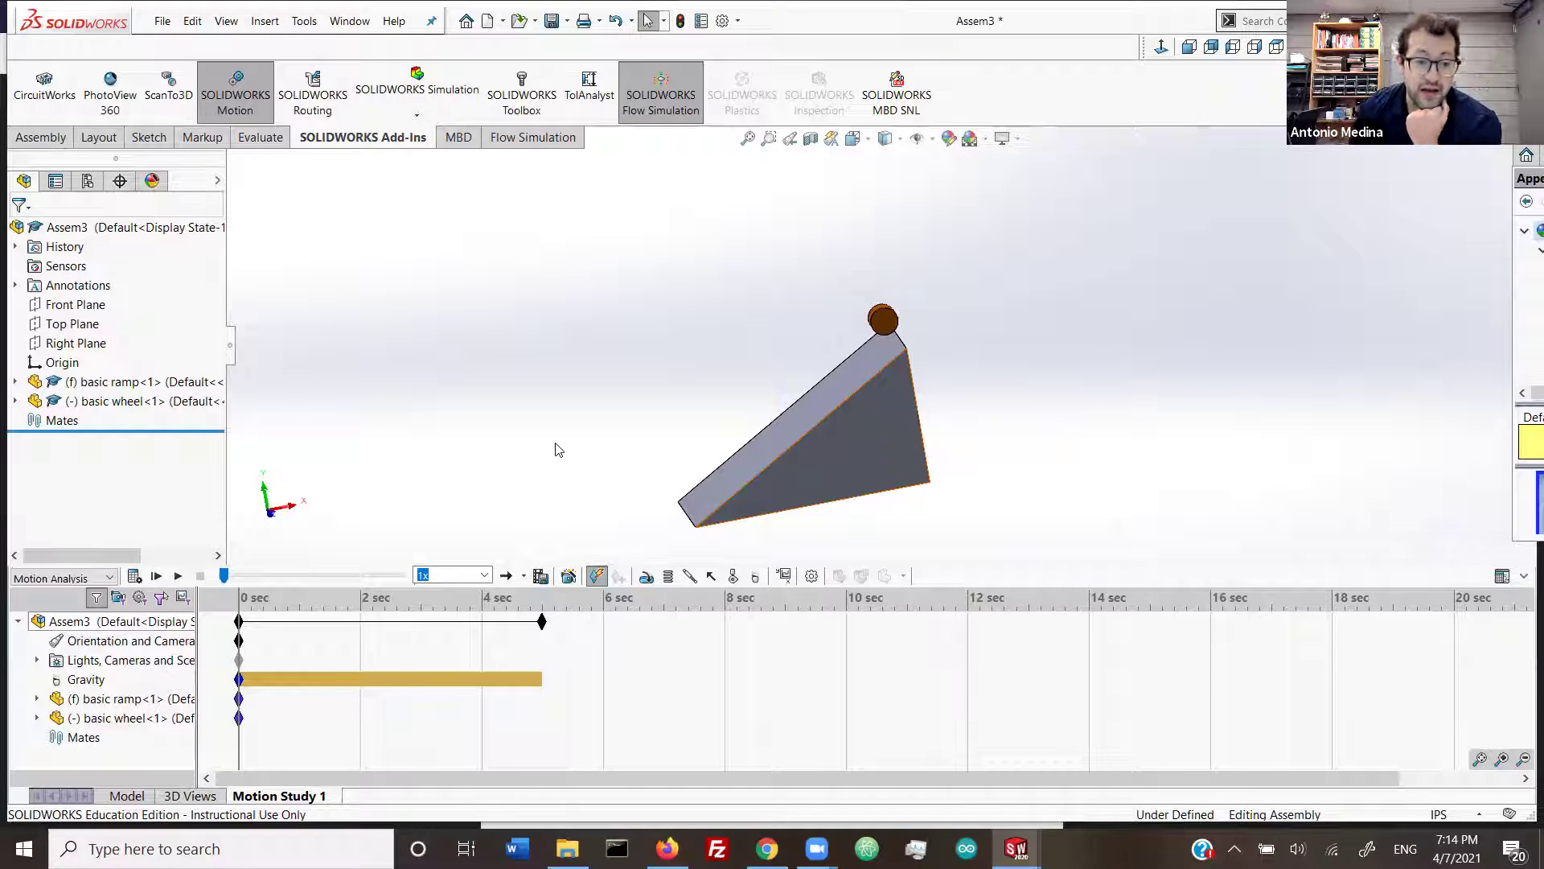
{"action": "left_click", "coordinate": [134, 577]}
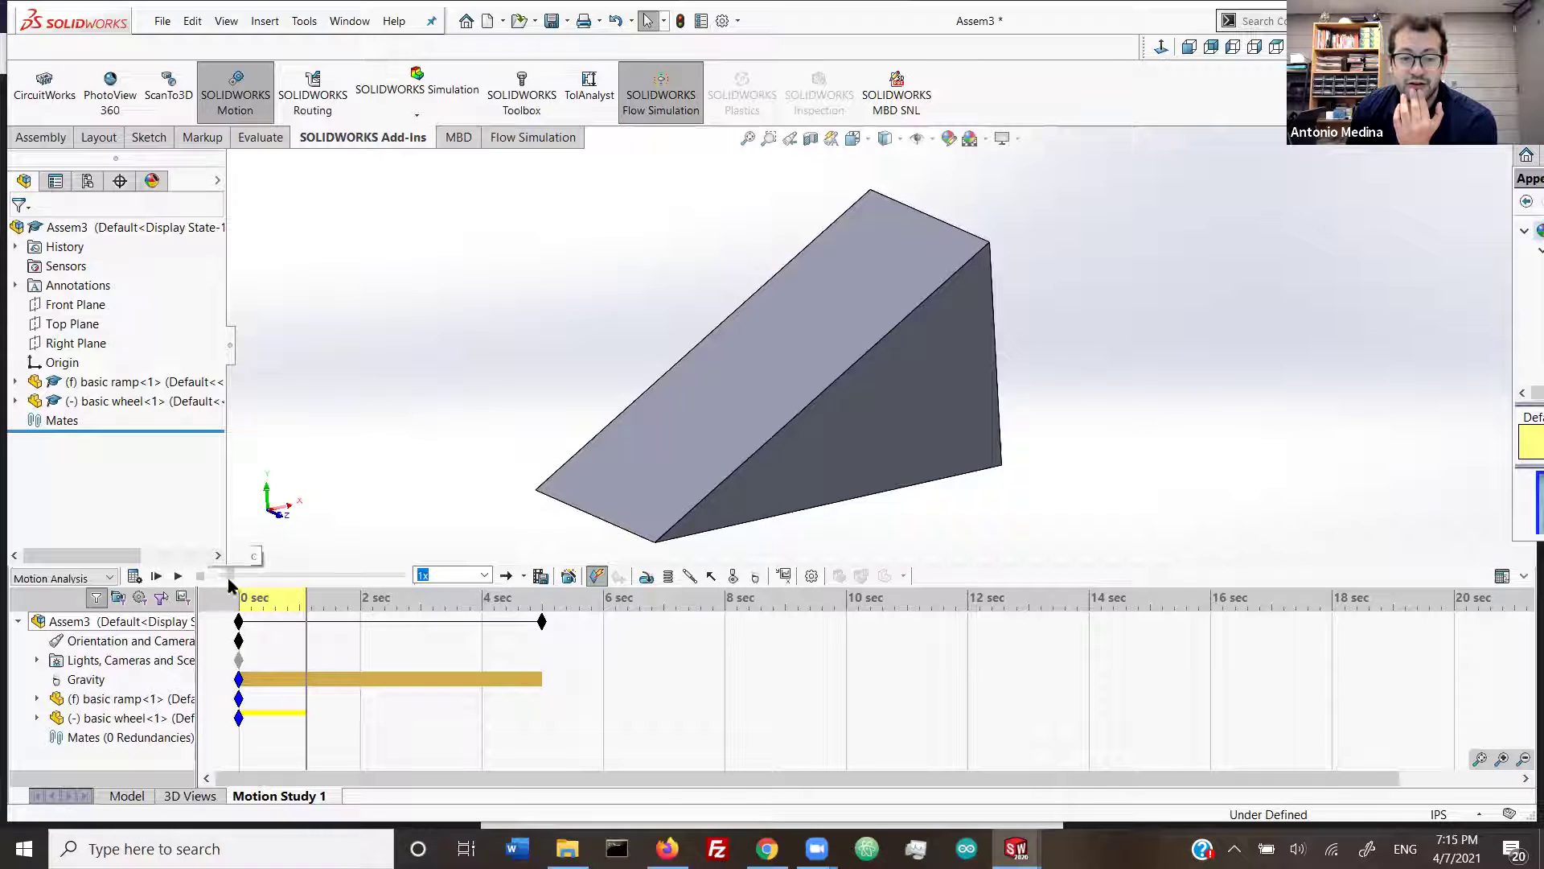
Step: Play the gravity-only motion study back from the start at 0.1x speed, and stop the playback
{"action": "left_click_drag", "start_coordinate": [229, 578], "coordinate": [195, 577]}
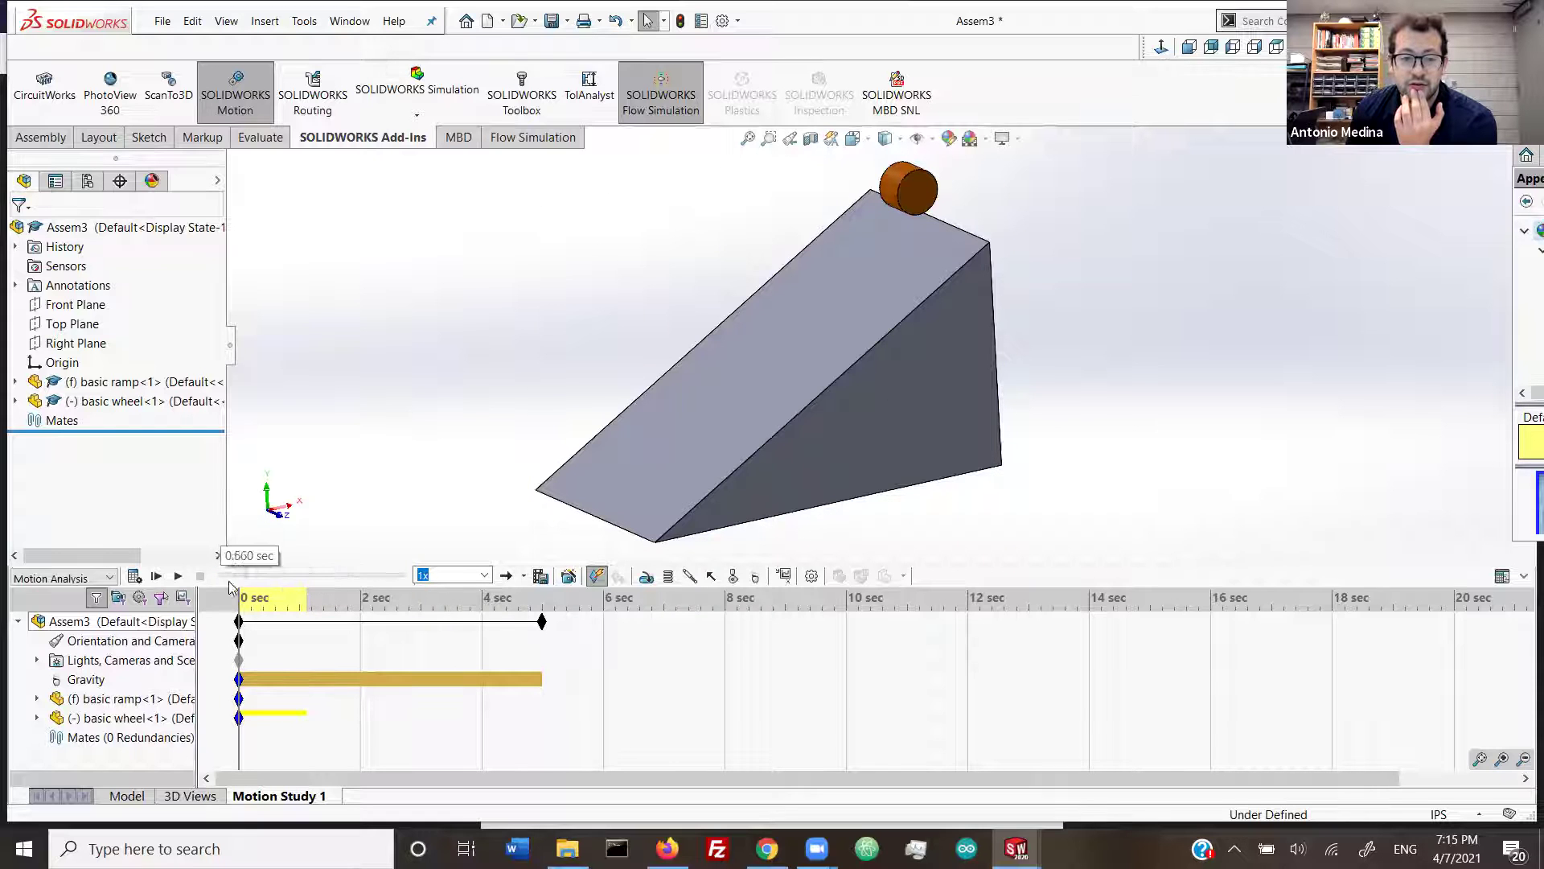
{"action": "left_click", "coordinate": [483, 575]}
{"action": "left_click", "coordinate": [454, 596]}
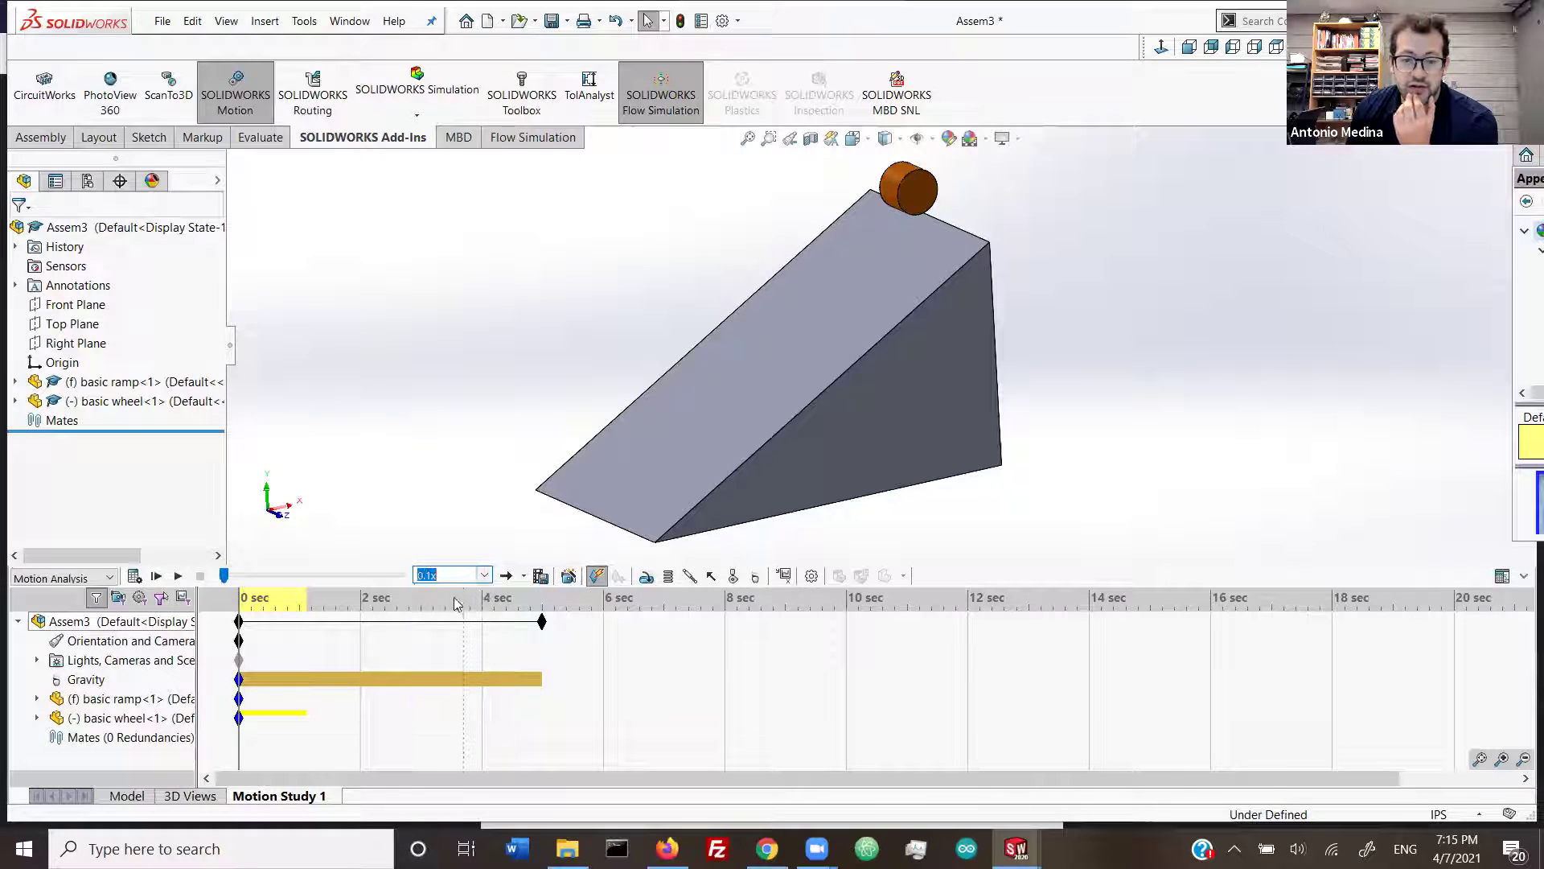
{"action": "left_click", "coordinate": [158, 578]}
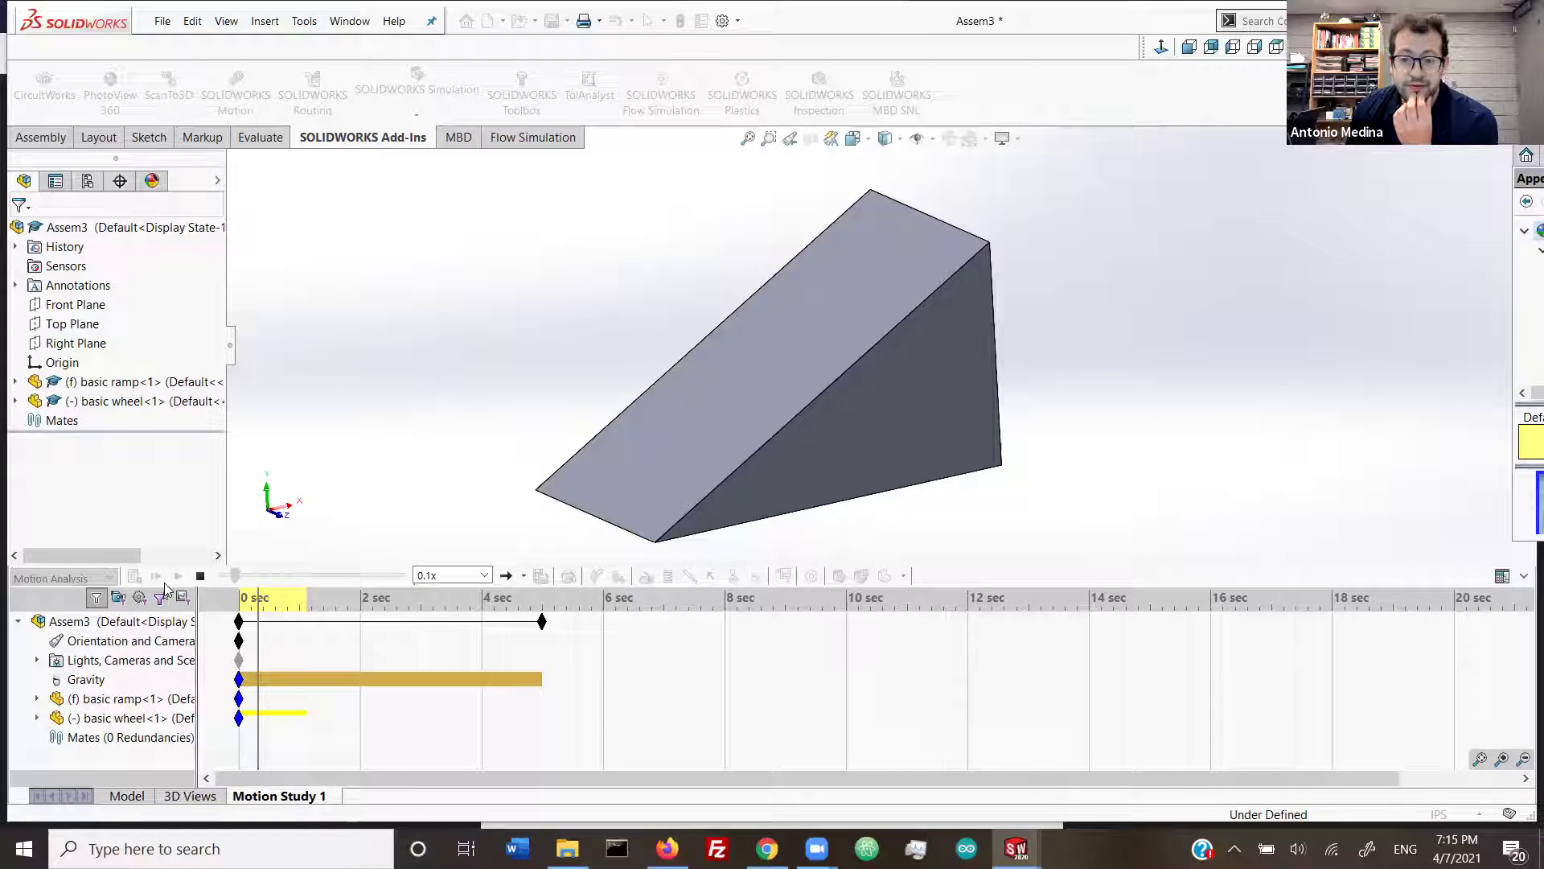
{"action": "left_click", "coordinate": [201, 577]}
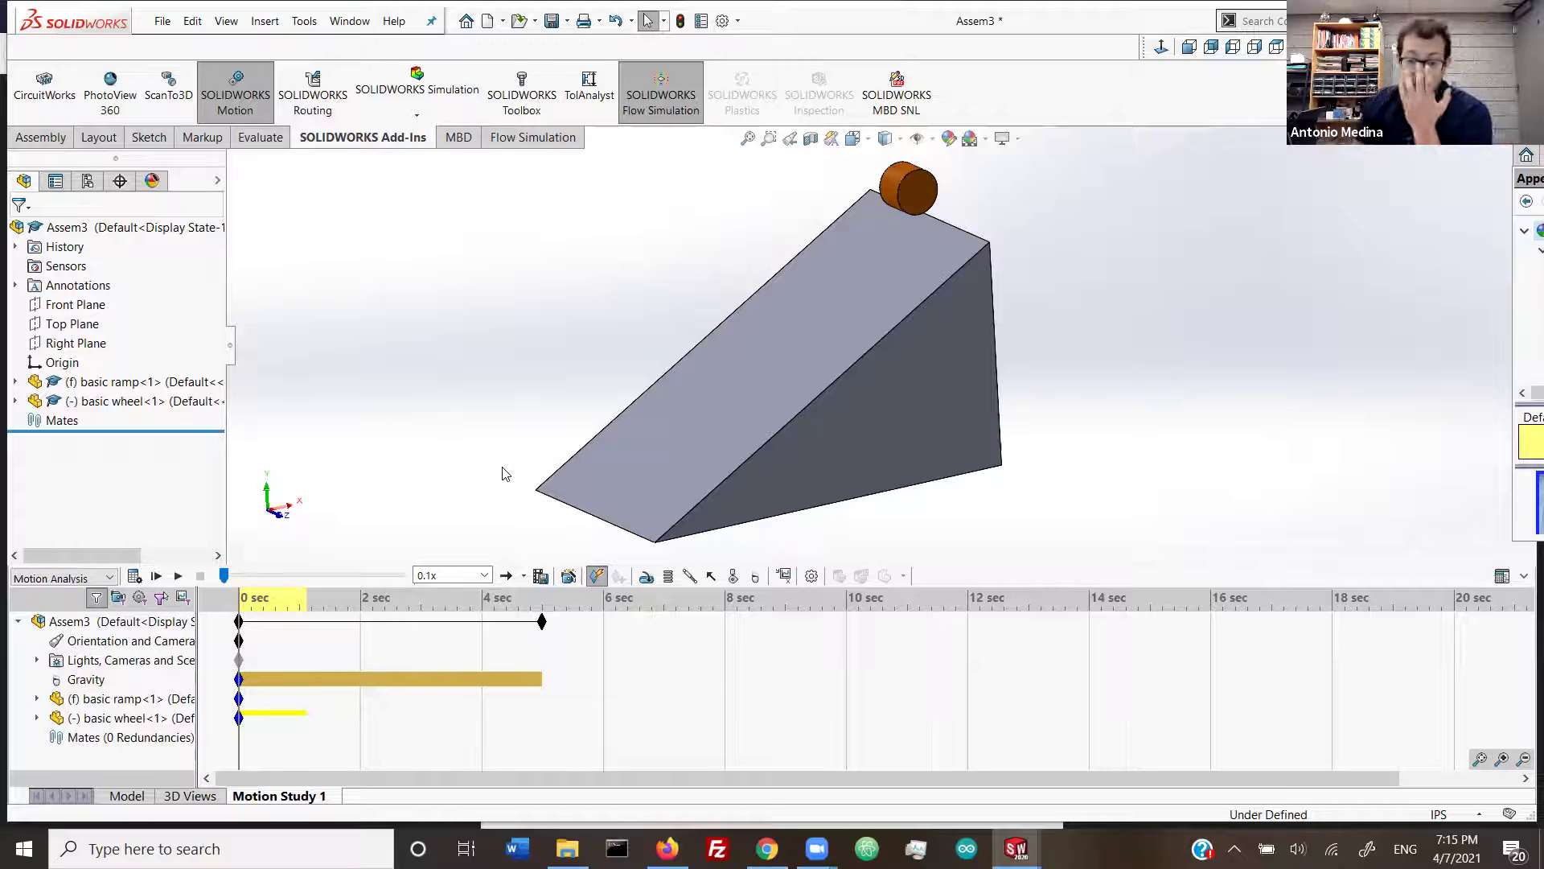
Step: Start a solid body contact in the motion study with the wheel and the ramp as the contacting components
{"action": "left_click", "coordinate": [733, 578]}
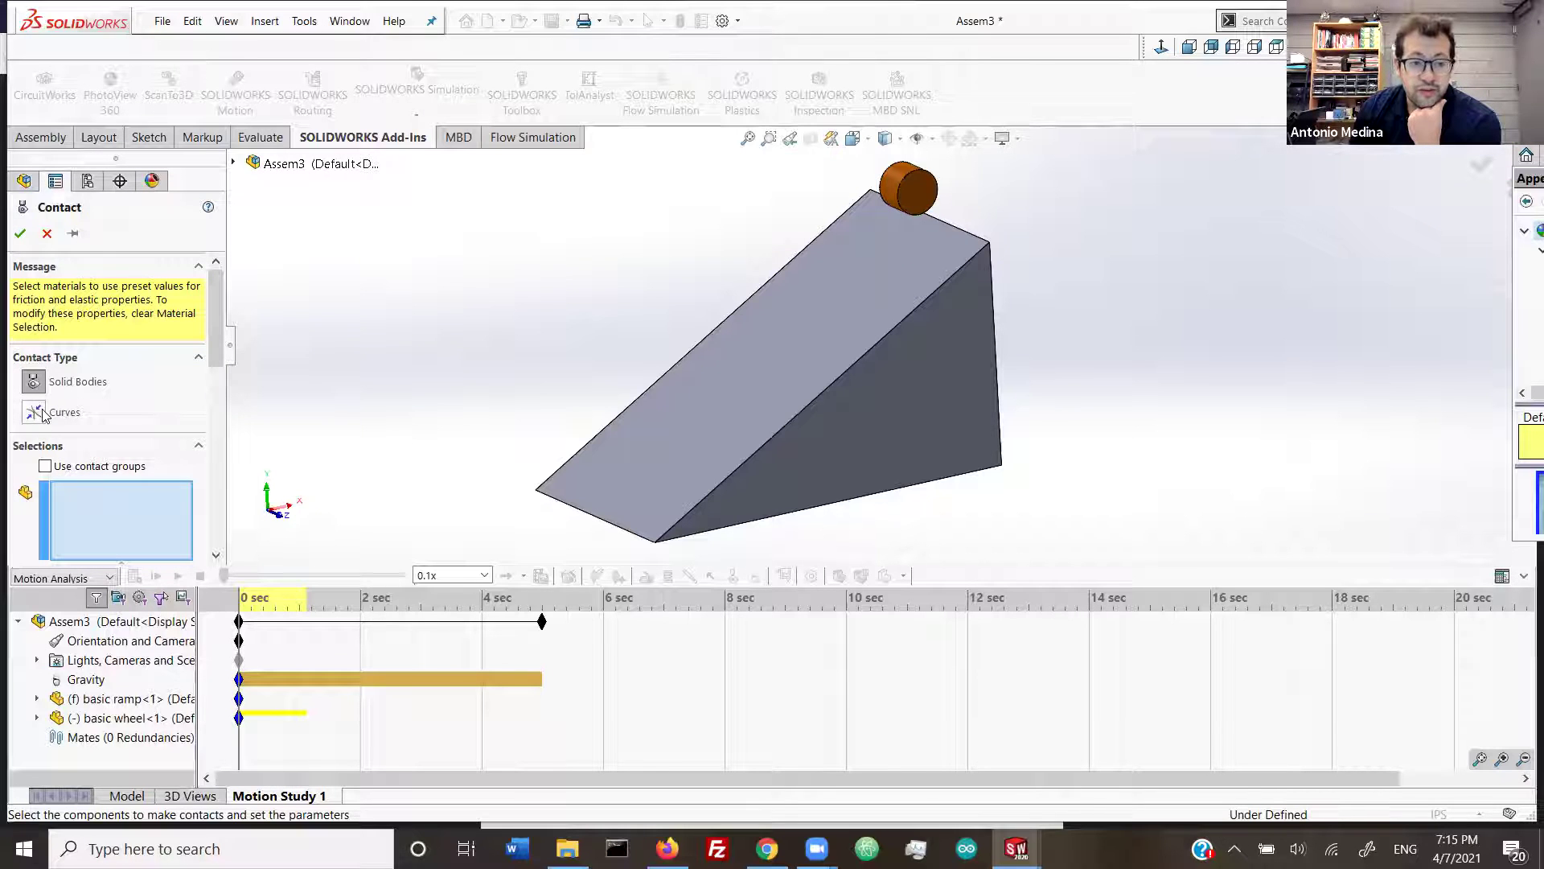
{"action": "scroll", "coordinate": [224, 360], "scroll_direction": "down", "scroll_amount": 2}
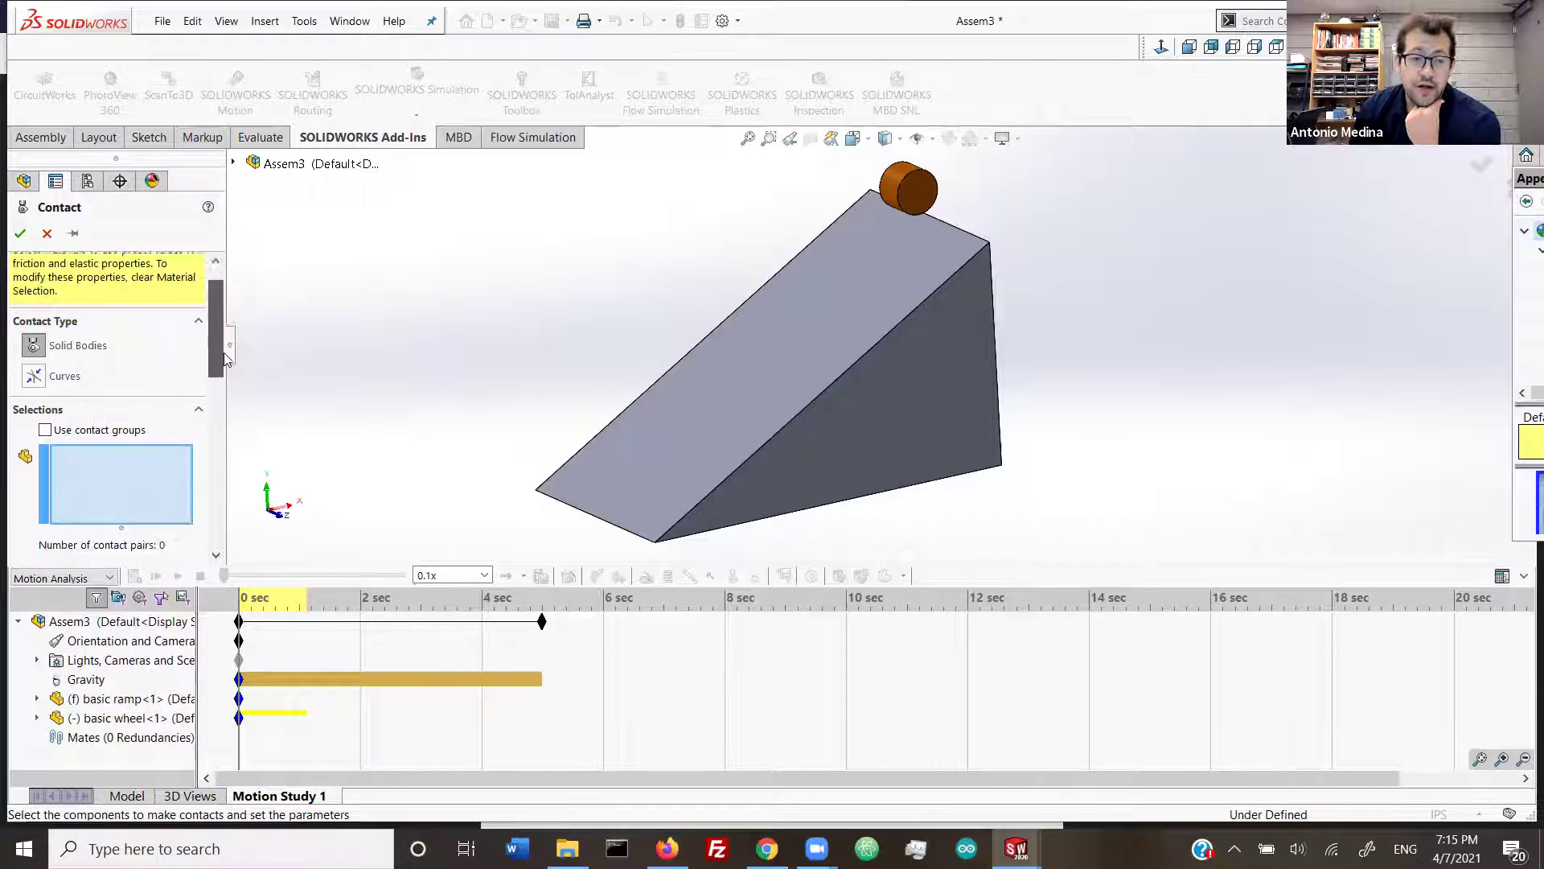
{"action": "scroll", "coordinate": [224, 360], "scroll_direction": "down", "scroll_amount": 2}
{"action": "left_click_drag", "start_coordinate": [225, 368], "coordinate": [224, 369]}
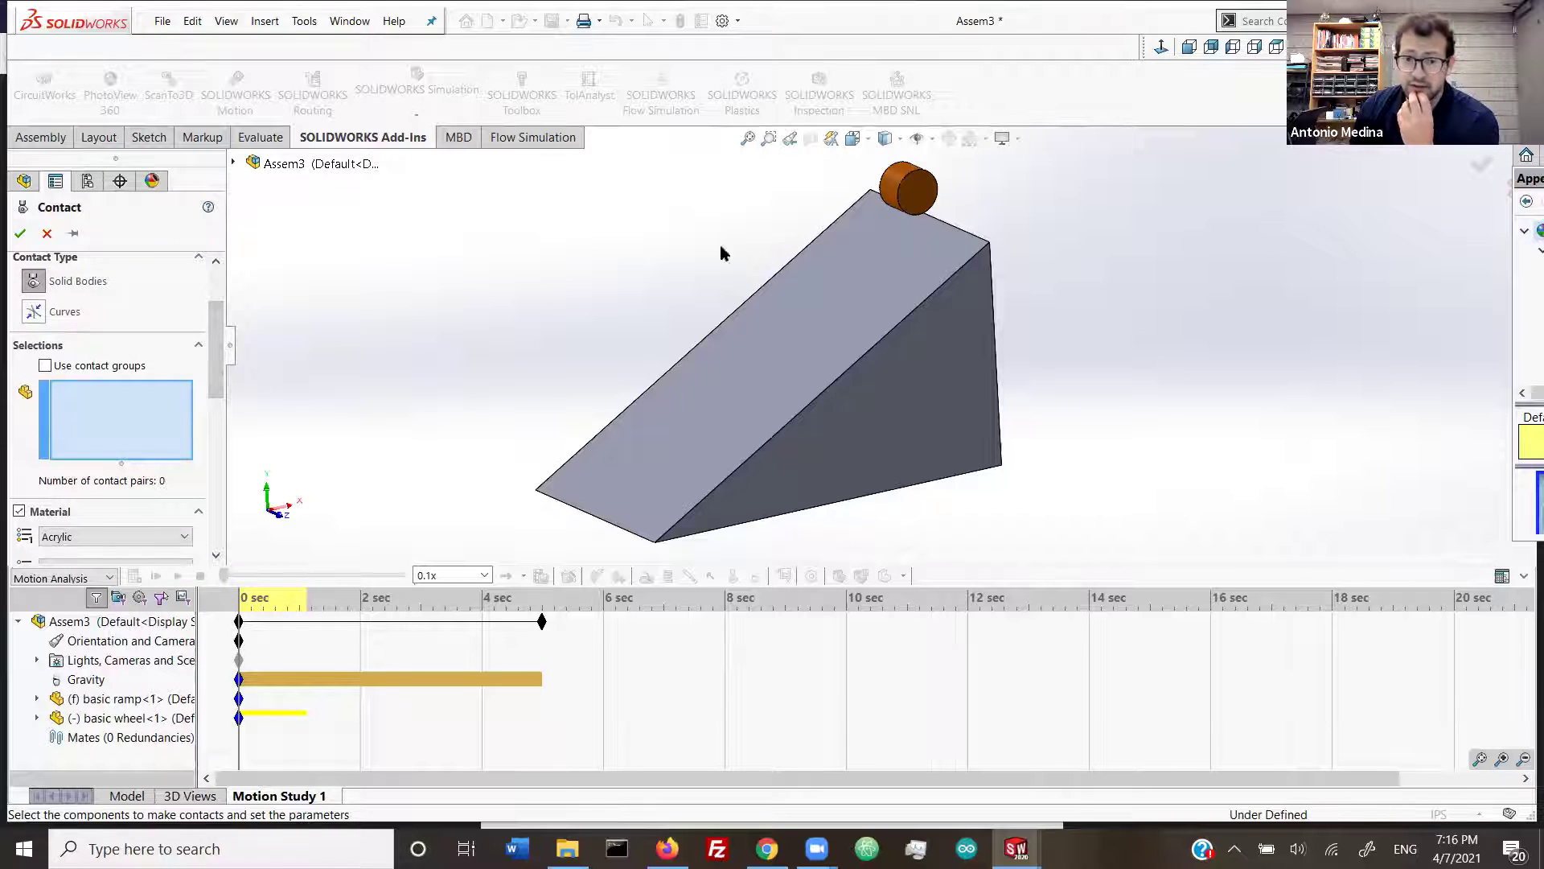
{"action": "left_click", "coordinate": [903, 193]}
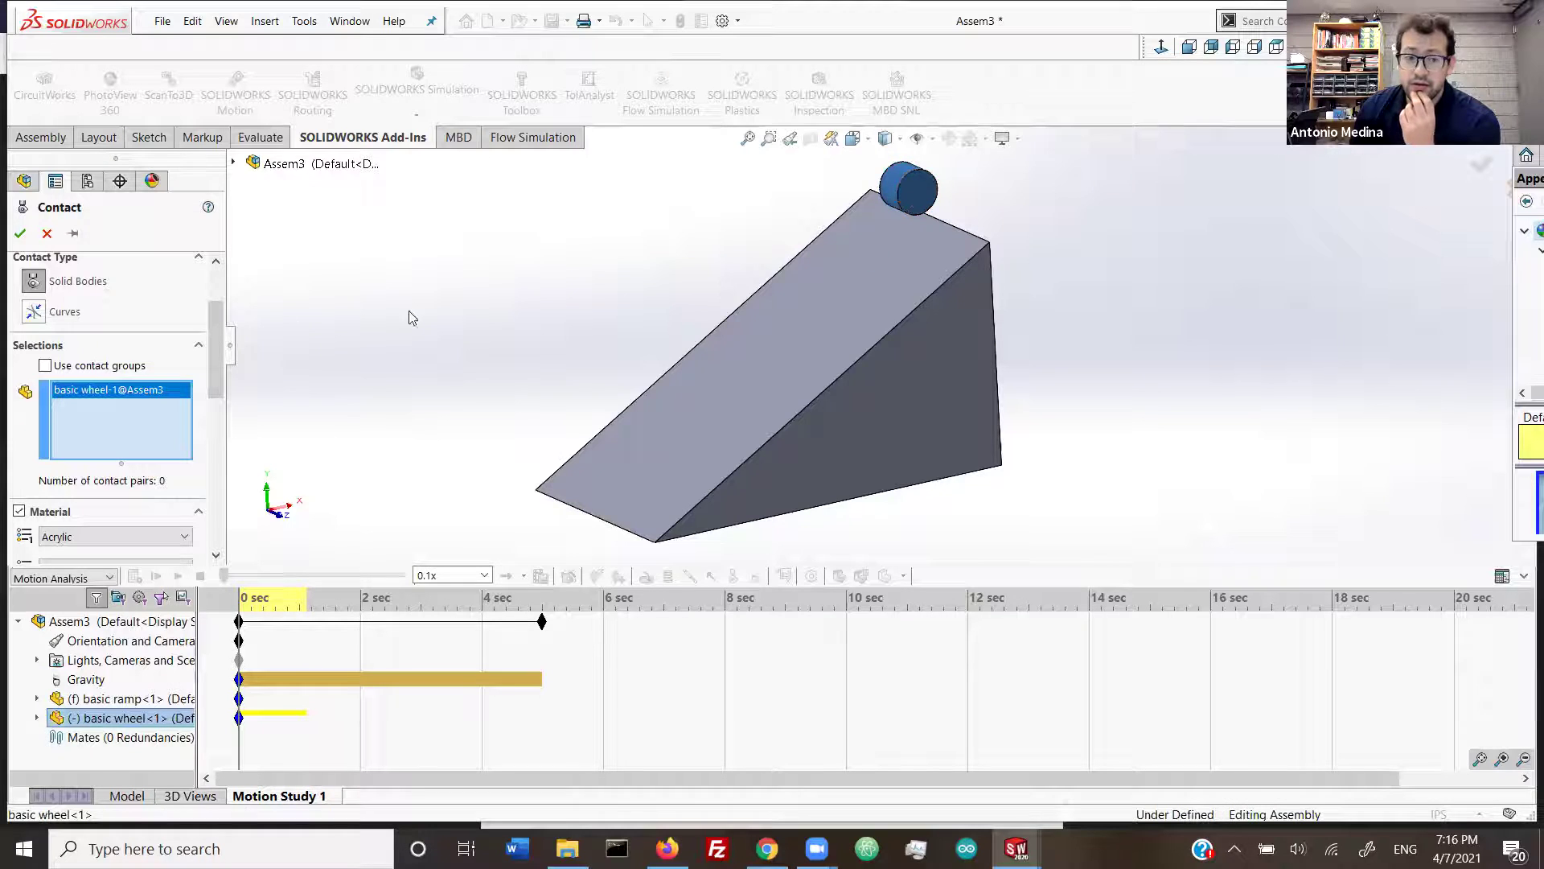
{"action": "left_click", "coordinate": [766, 370]}
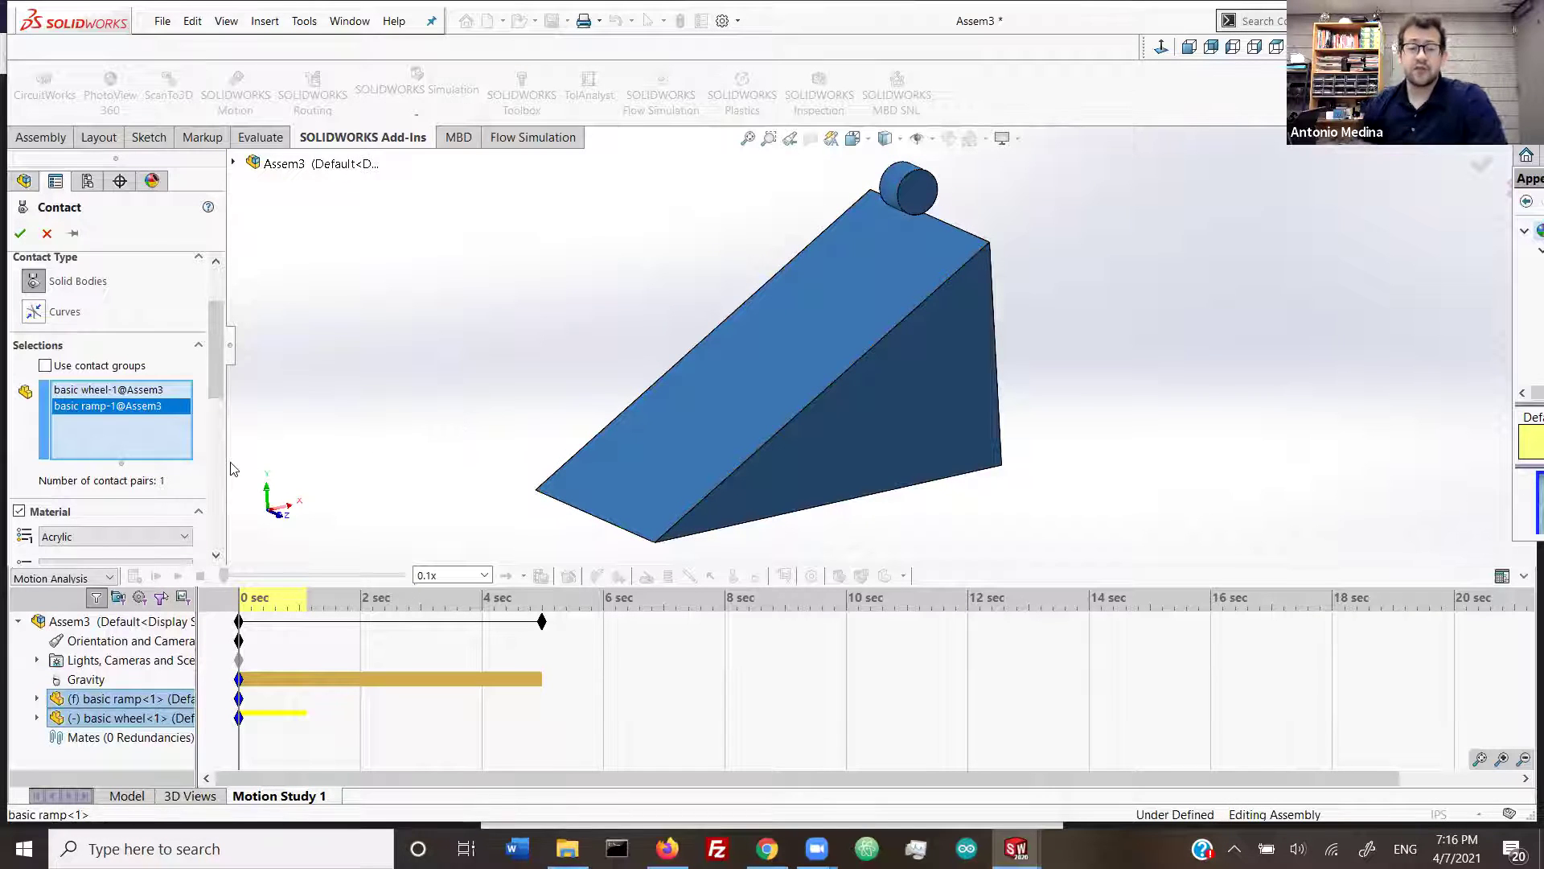
Step: Set the contact materials to Rubber (Dry) for the first and Steel (Dry) for the second, and accept the contact
{"action": "left_click_drag", "start_coordinate": [214, 382], "coordinate": [180, 436]}
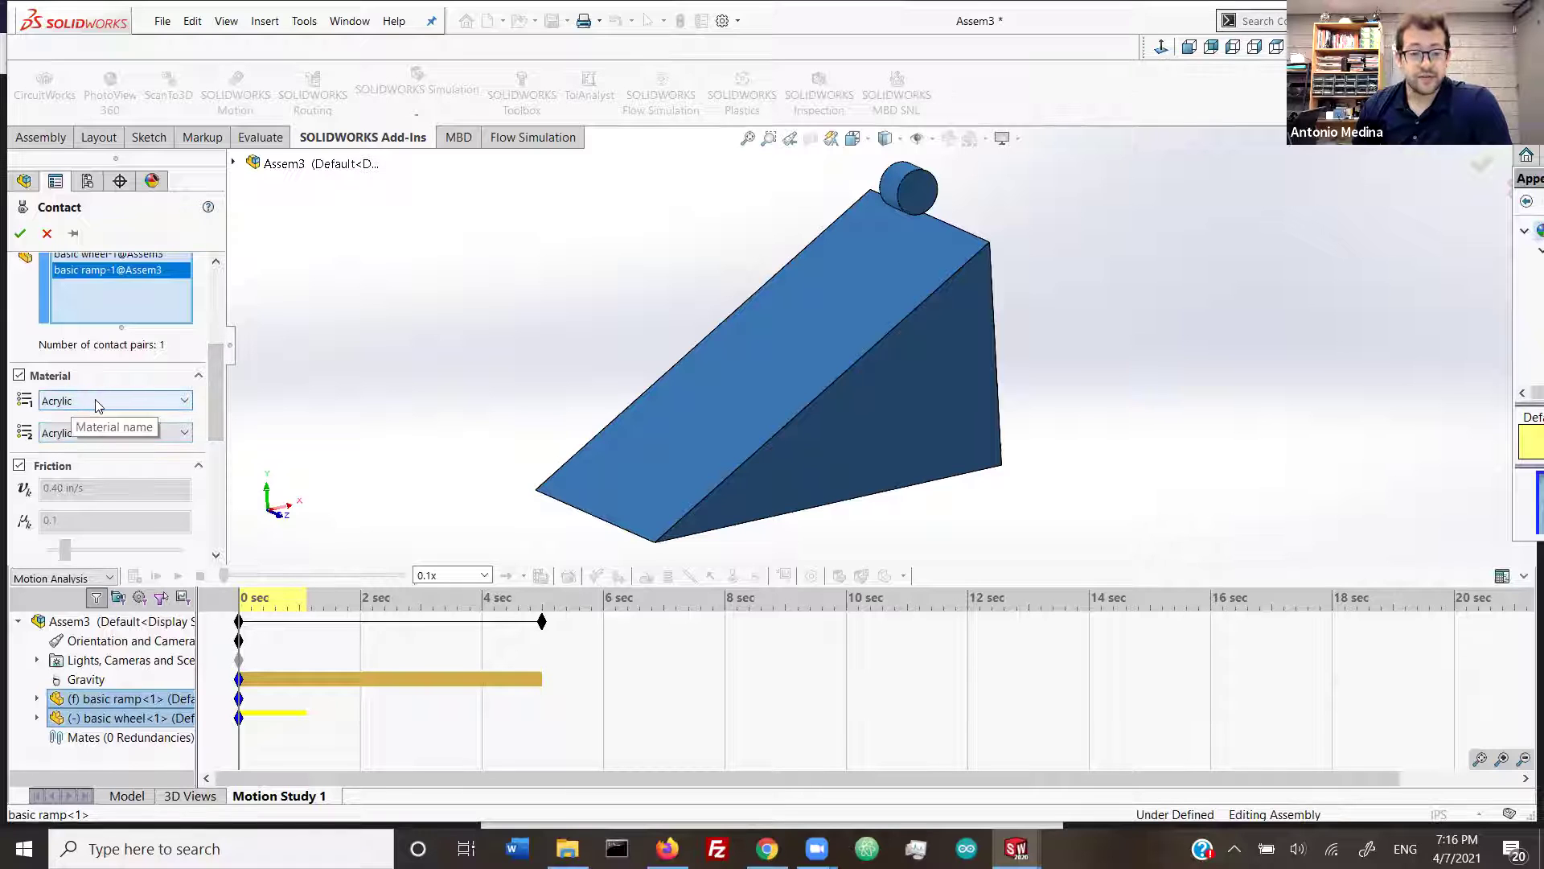
{"action": "mouse_move", "coordinate": [220, 386]}
{"action": "left_mouse_down"}
{"action": "mouse_move", "coordinate": [217, 459]}
{"action": "mouse_move", "coordinate": [211, 407]}
{"action": "left_mouse_up"}
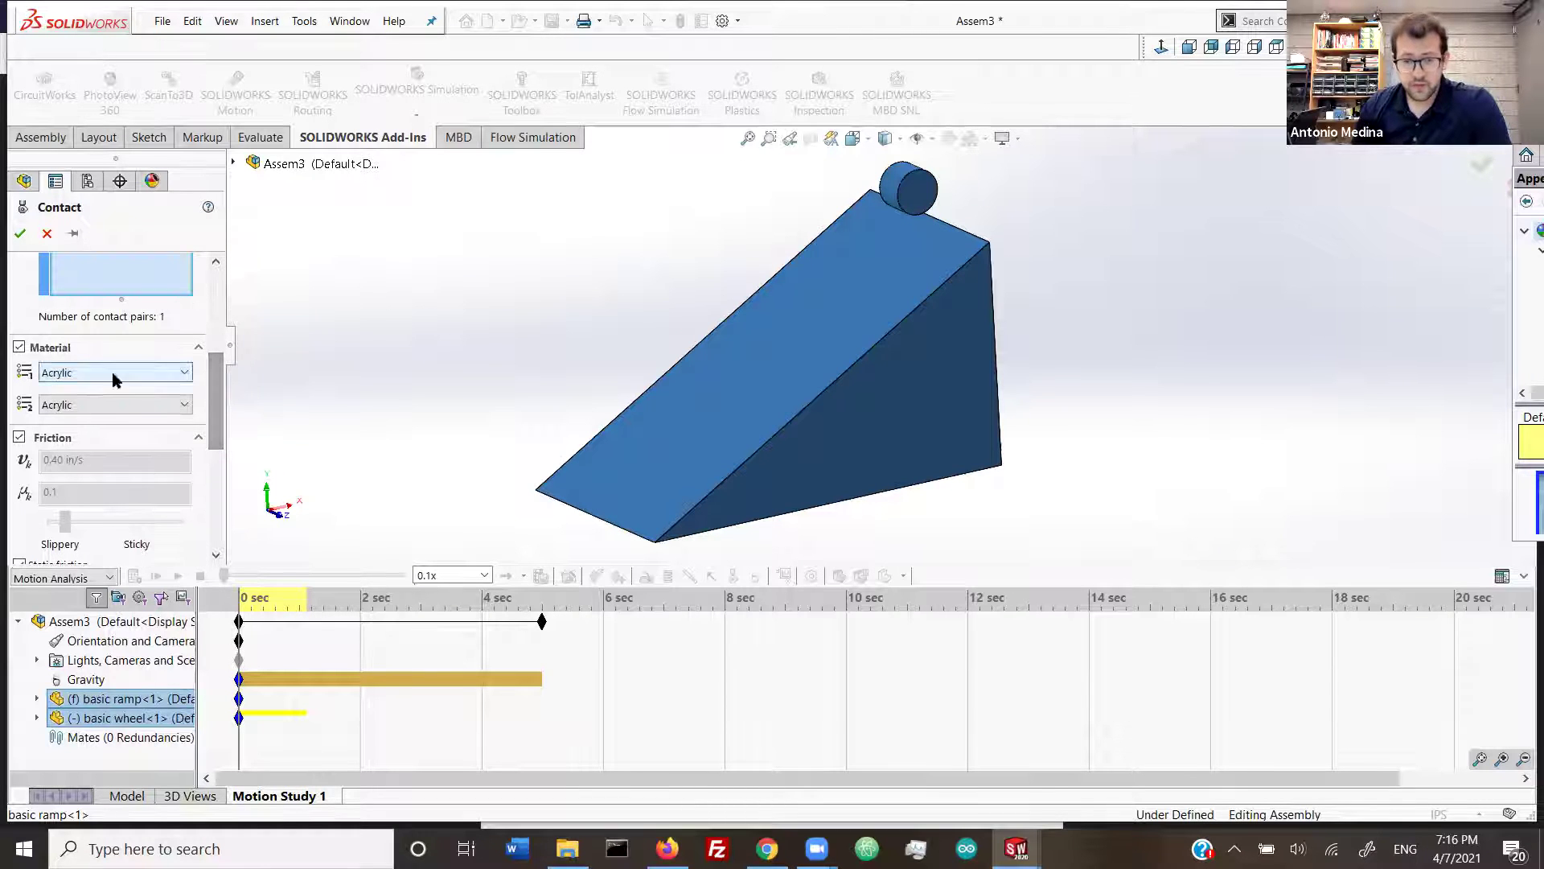
{"action": "left_click", "coordinate": [159, 375]}
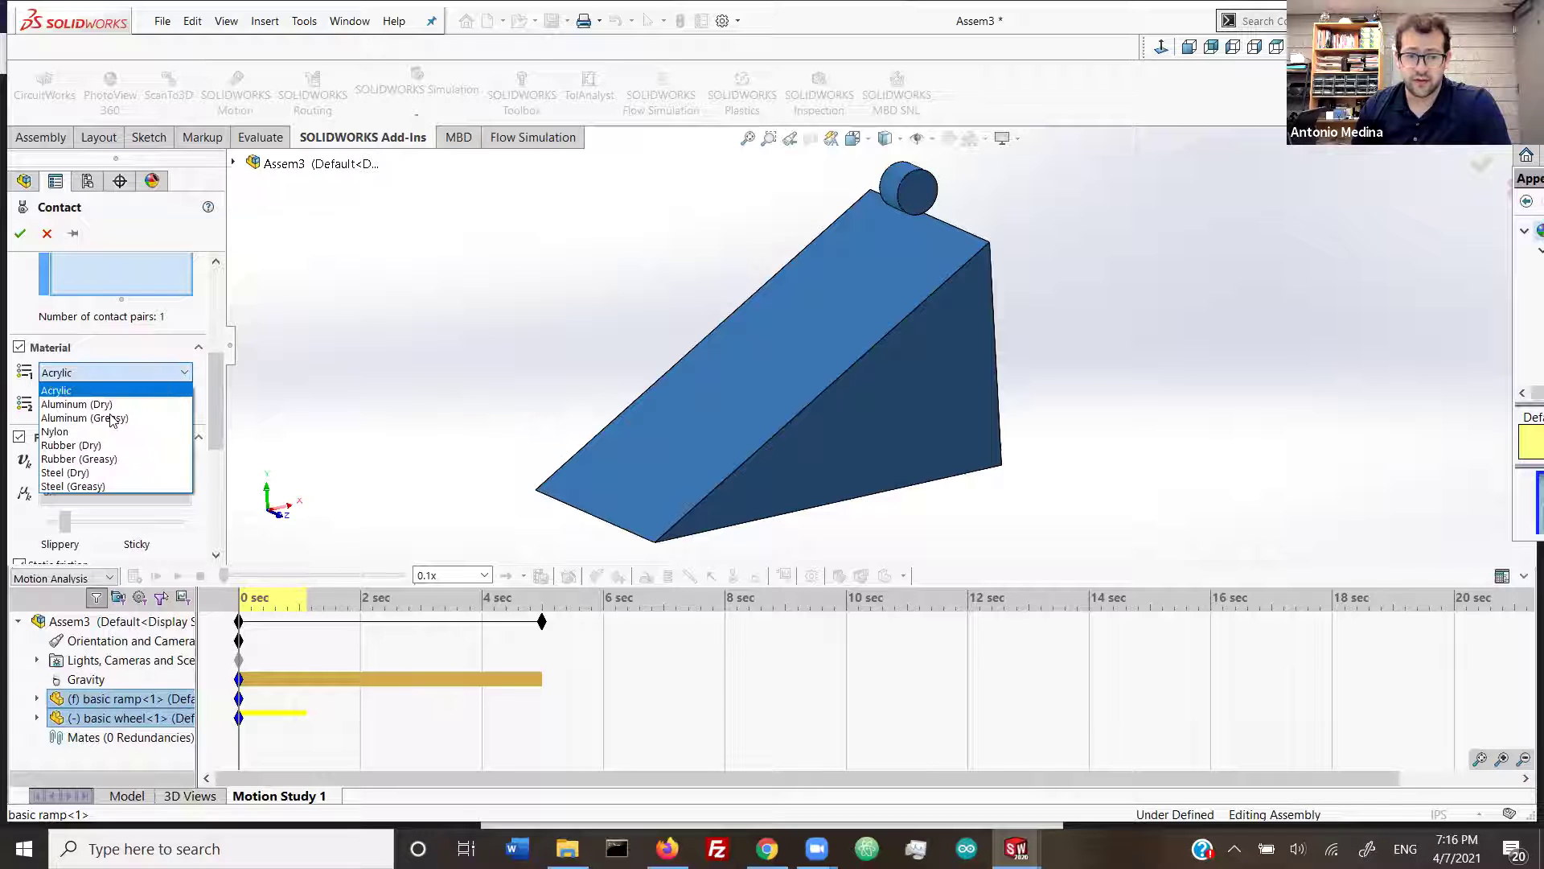
{"action": "left_click", "coordinate": [72, 445]}
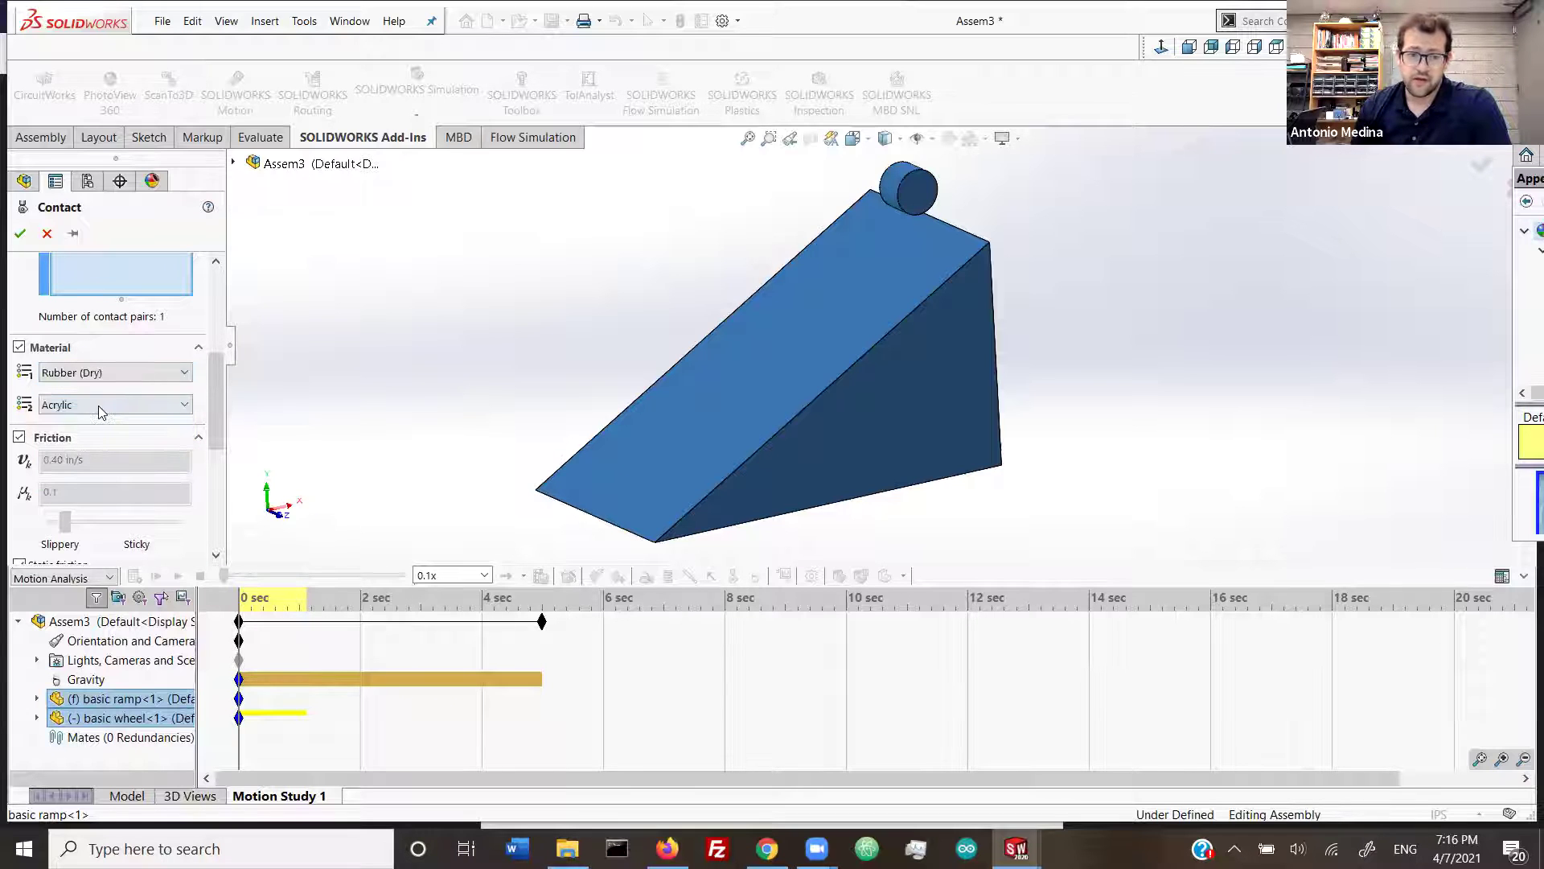
{"action": "left_click", "coordinate": [98, 406]}
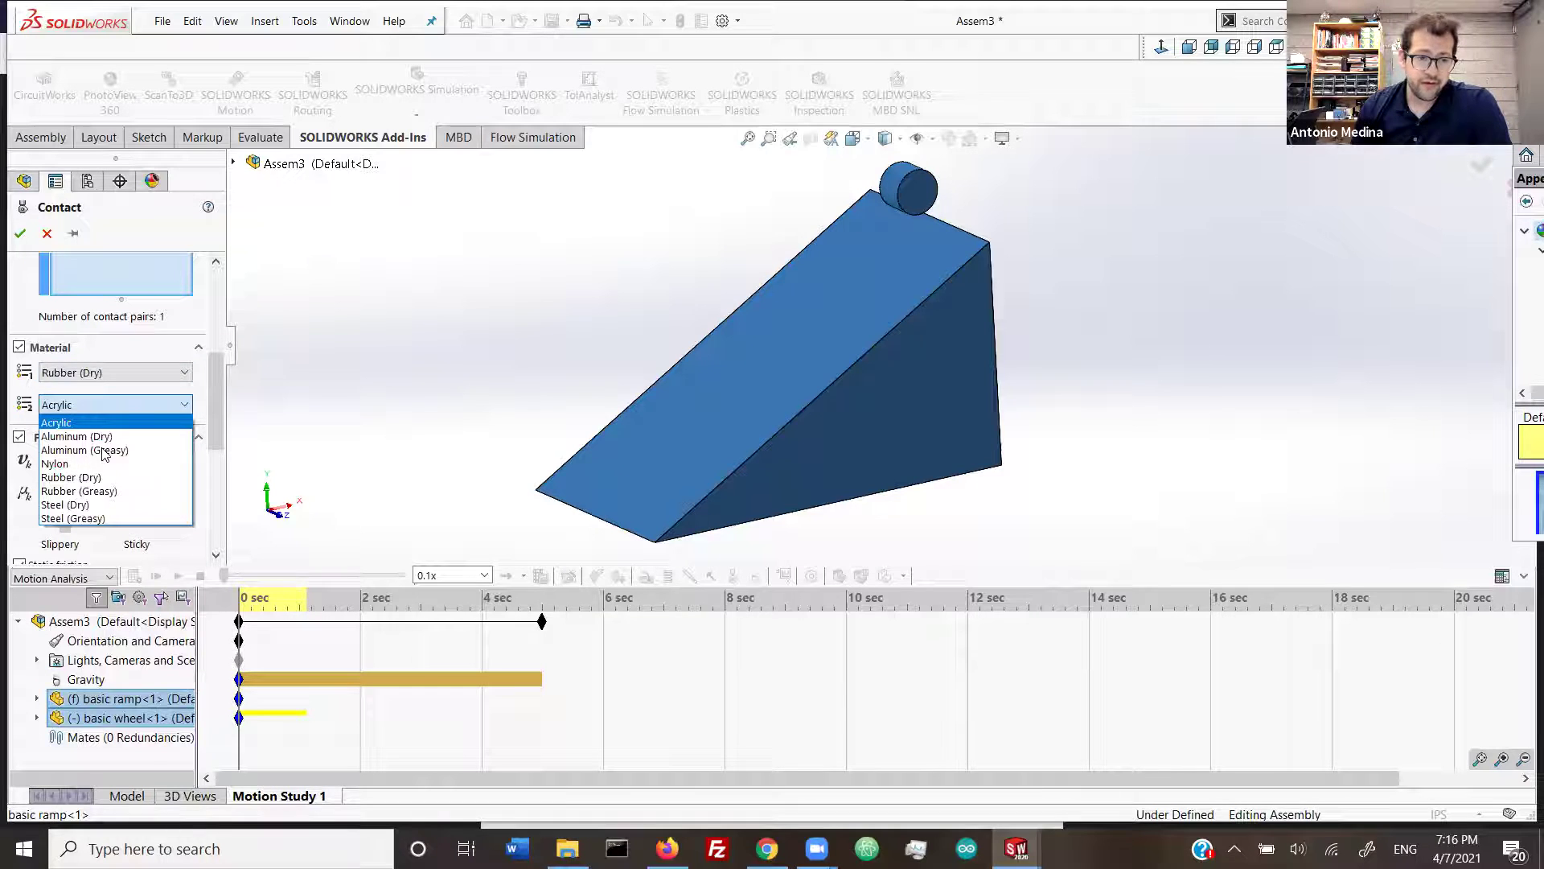
{"action": "left_click", "coordinate": [94, 505]}
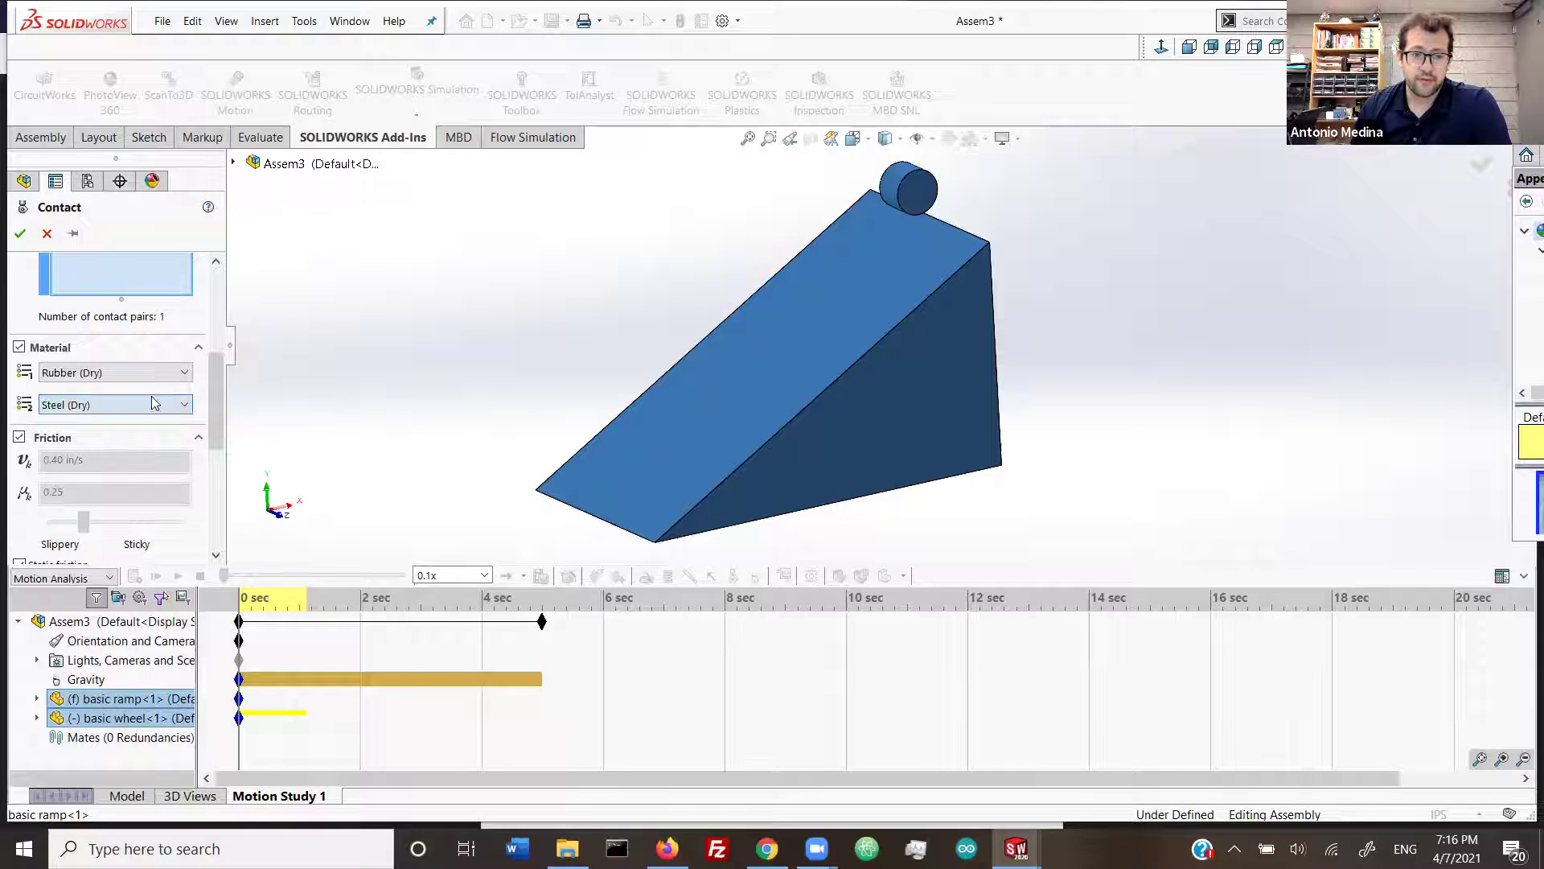
{"action": "left_click", "coordinate": [109, 372]}
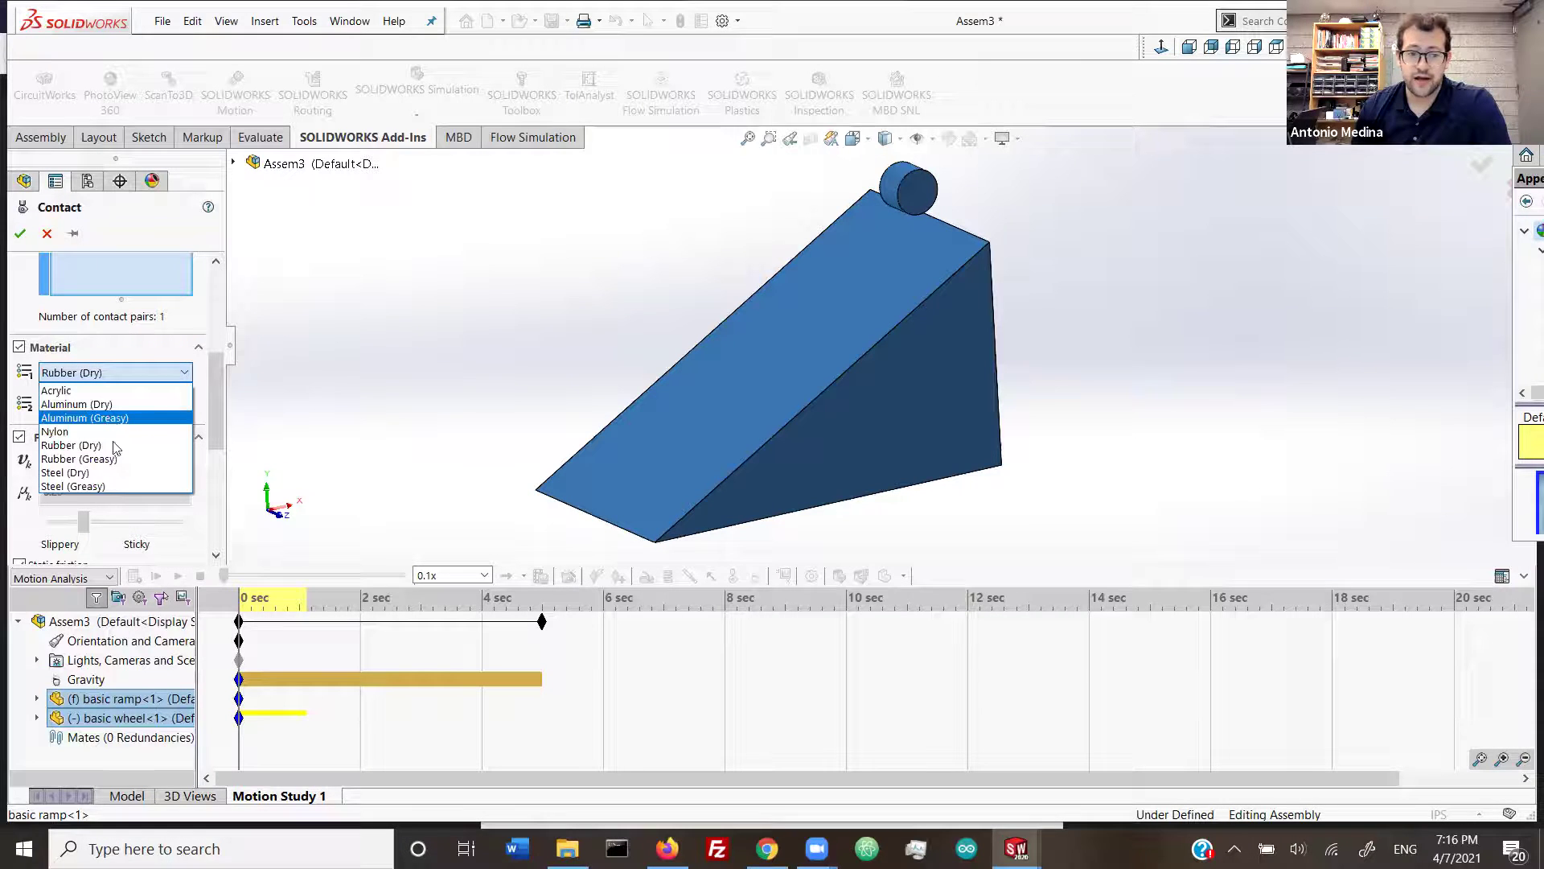
{"action": "left_click", "coordinate": [123, 374]}
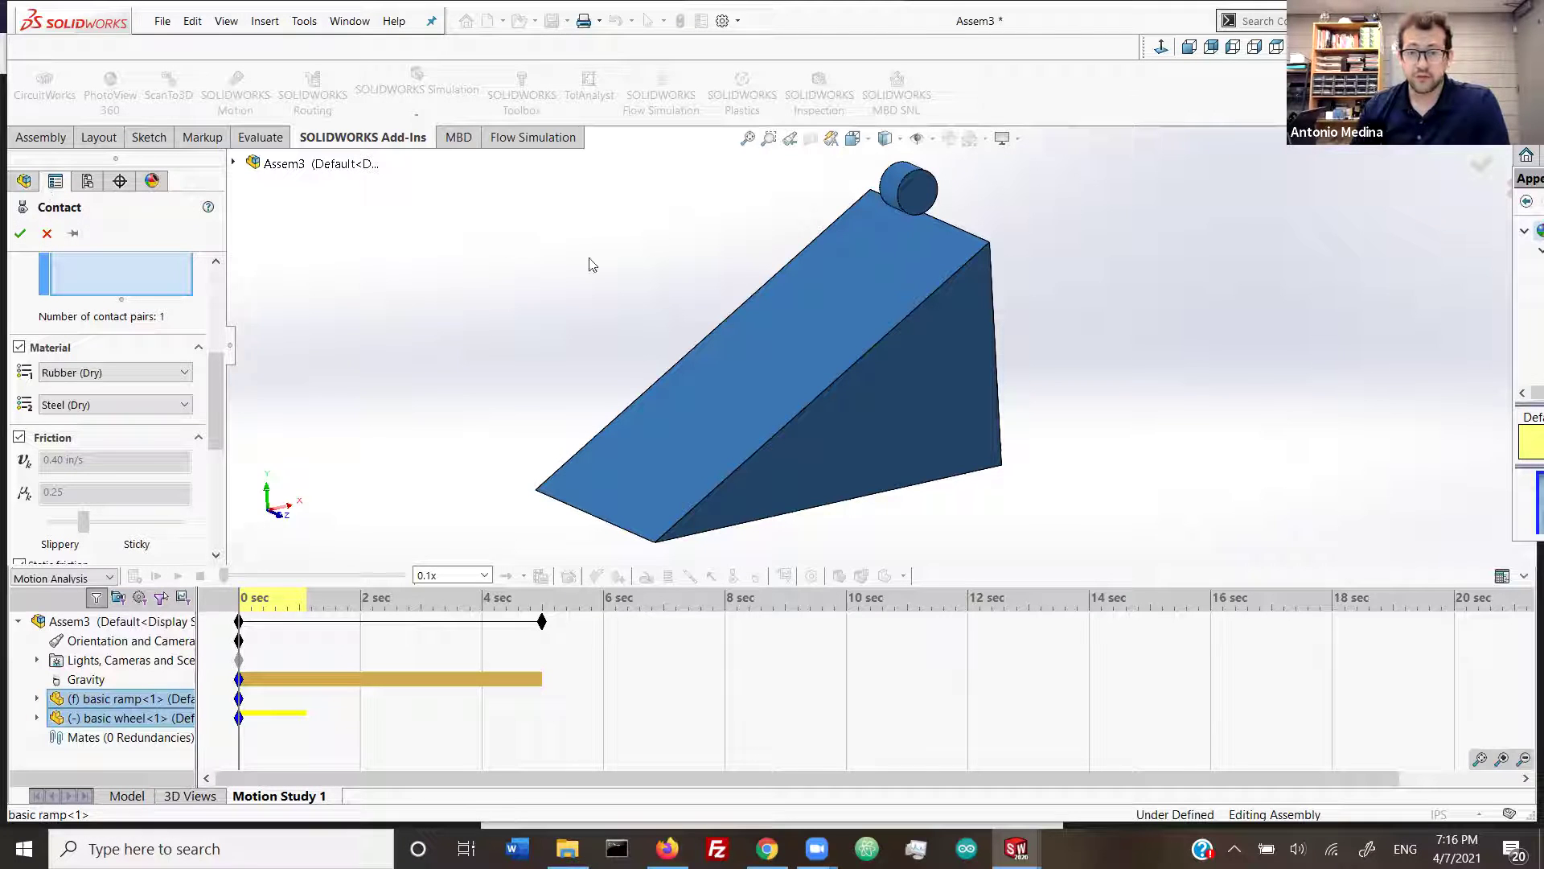
{"action": "left_click", "coordinate": [20, 233]}
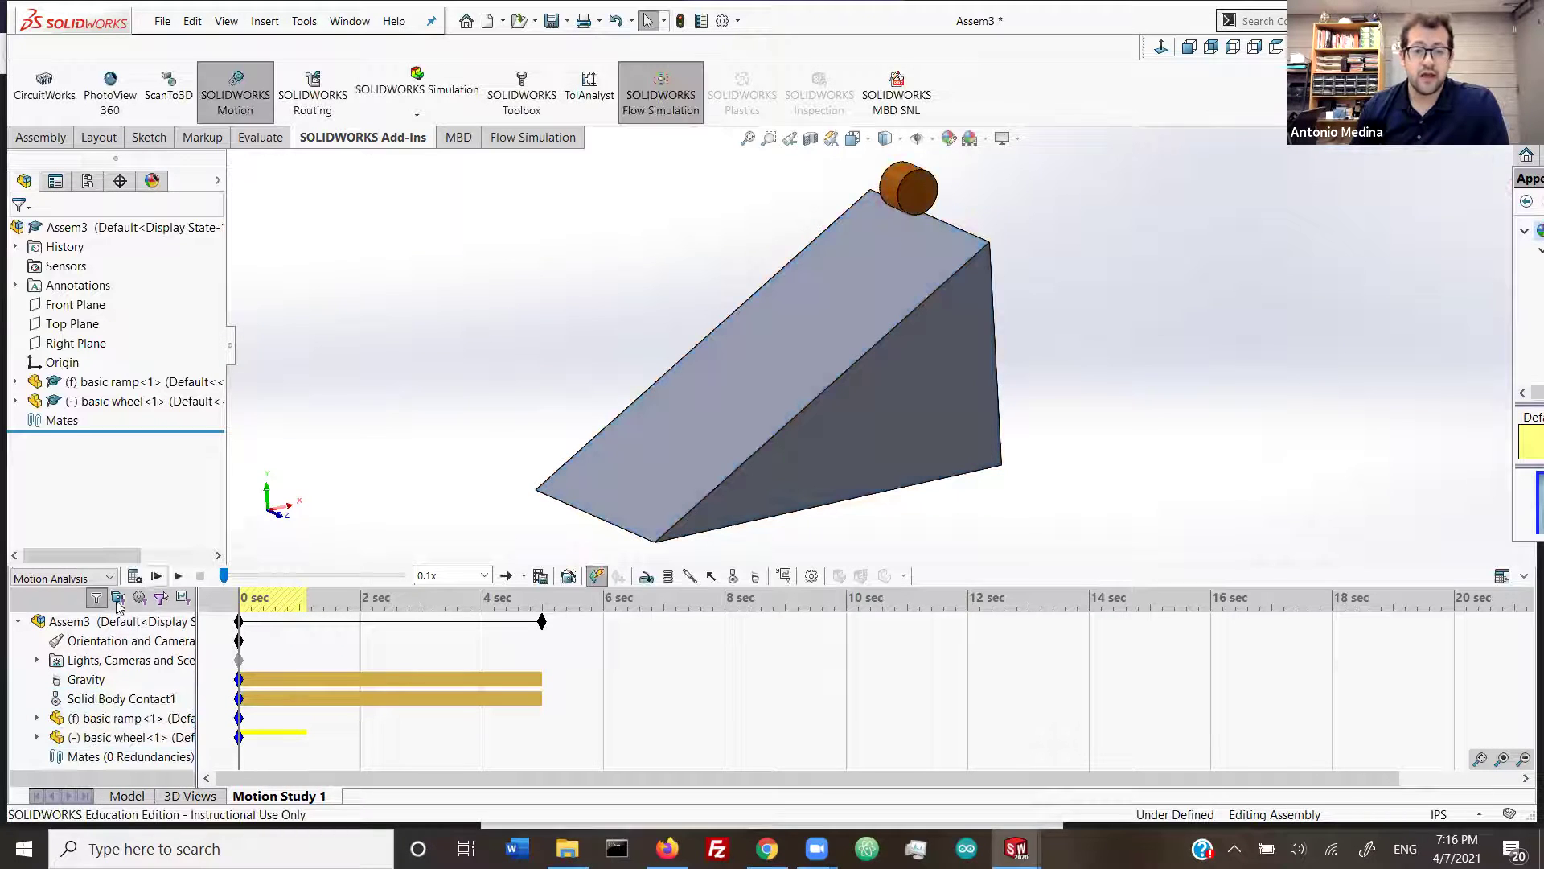
Step: Recalculate the motion study with the contact included and play it back from the start at 0.5x speed
{"action": "left_click", "coordinate": [135, 578]}
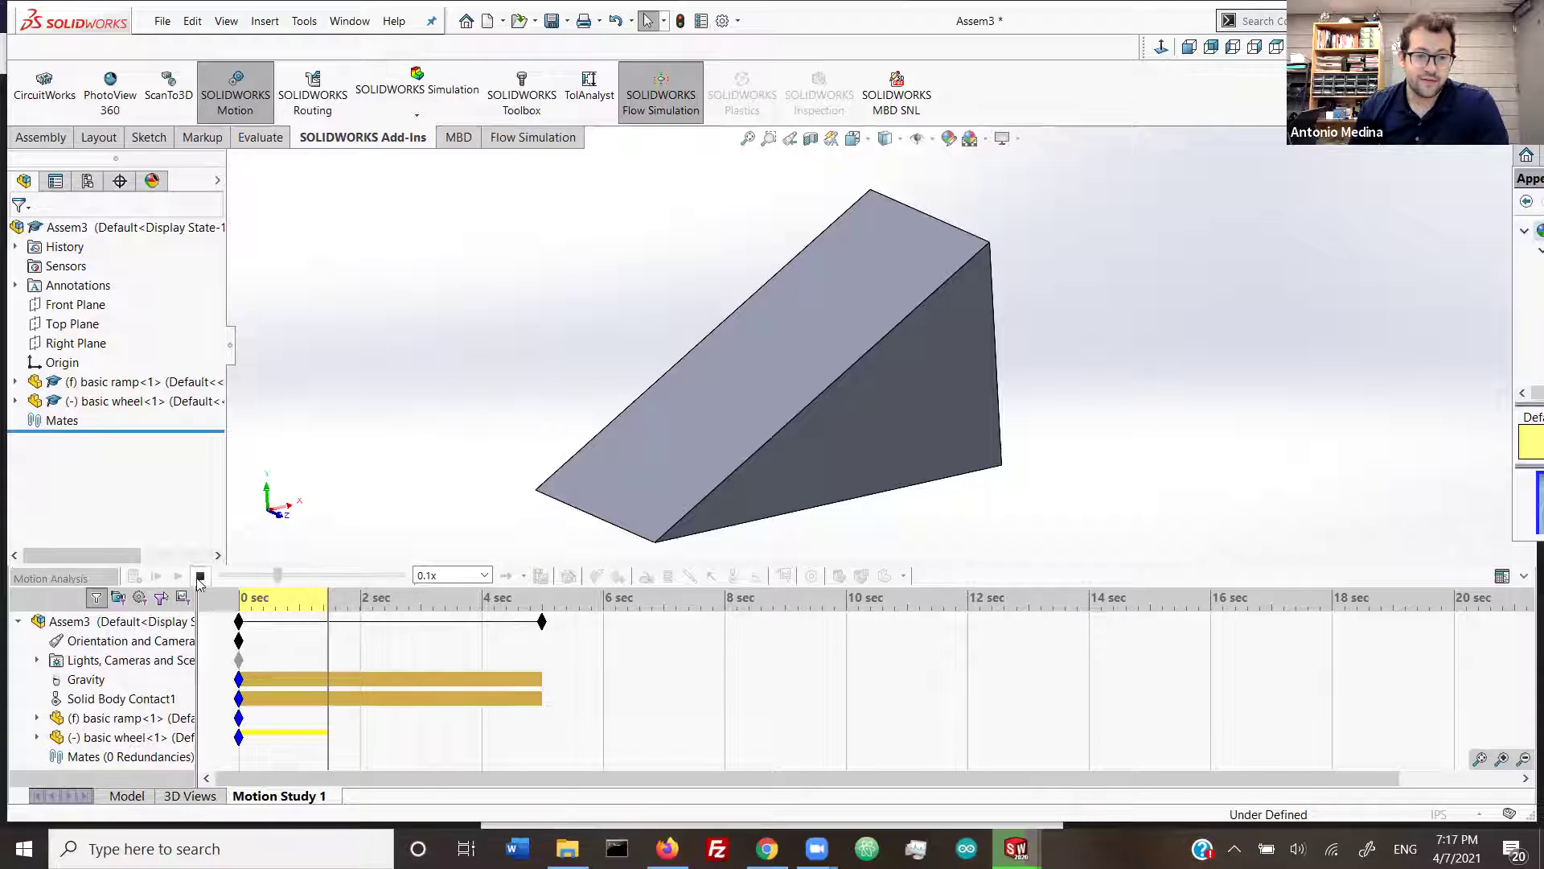
{"action": "left_click", "coordinate": [157, 578]}
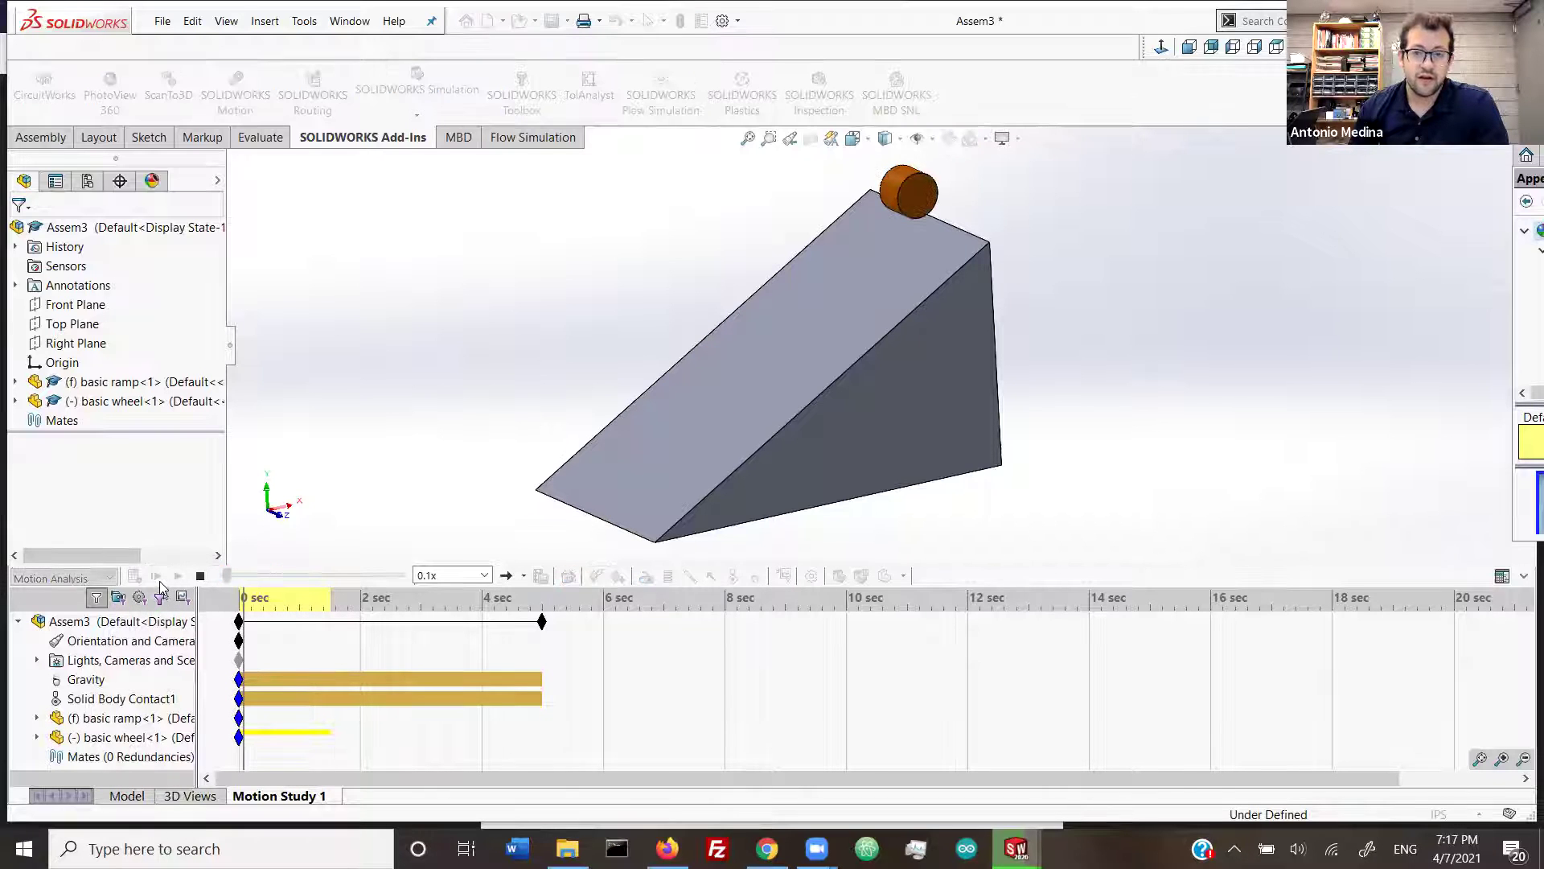
{"action": "left_click", "coordinate": [483, 578]}
{"action": "left_click", "coordinate": [424, 598]}
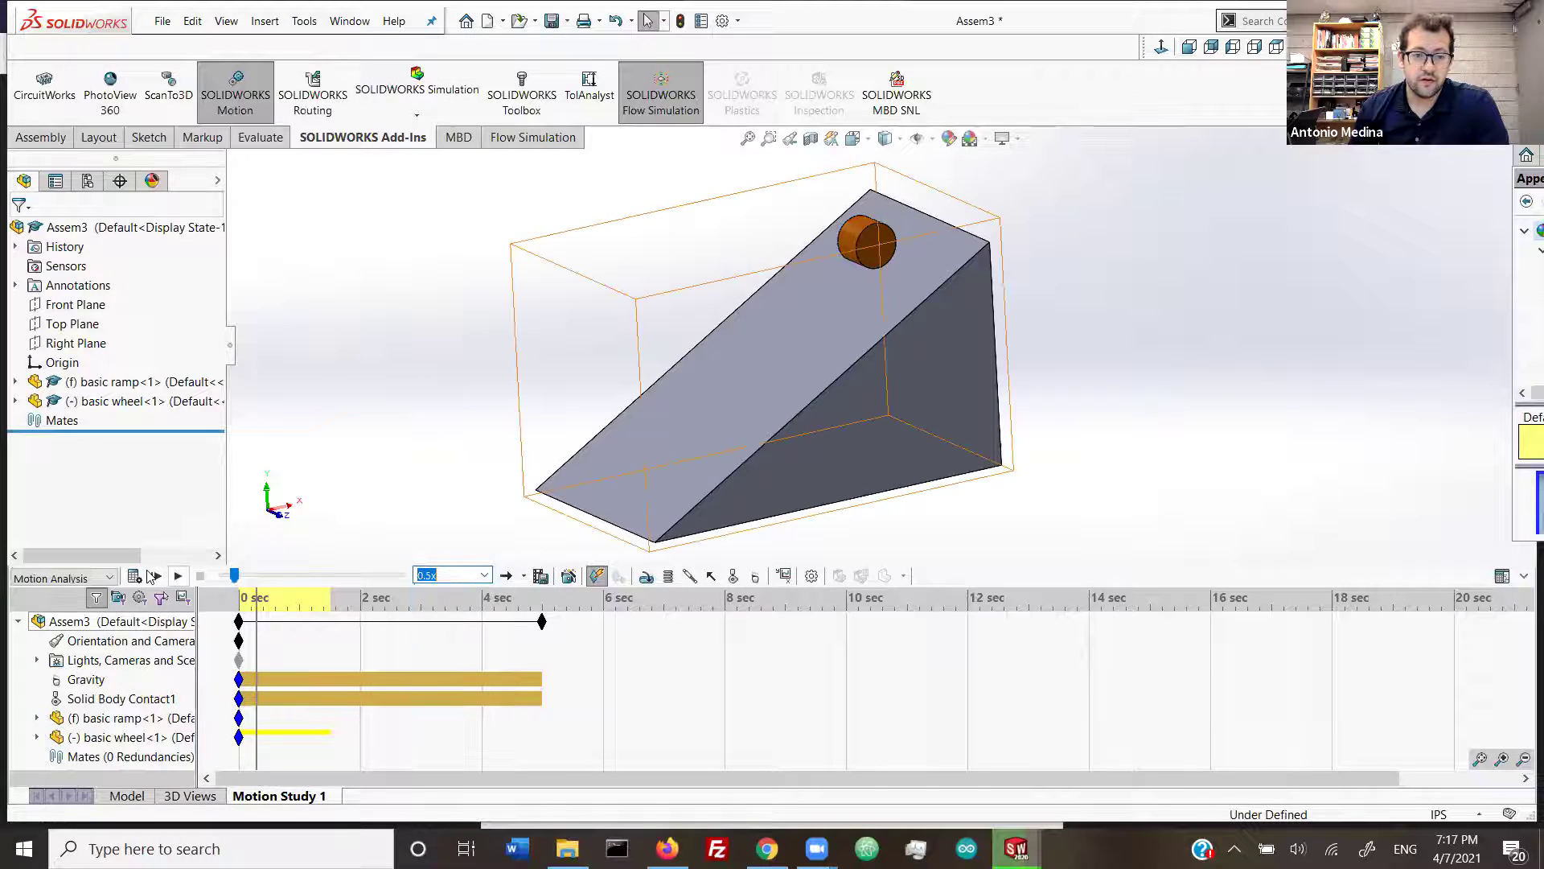
{"action": "left_click", "coordinate": [154, 577]}
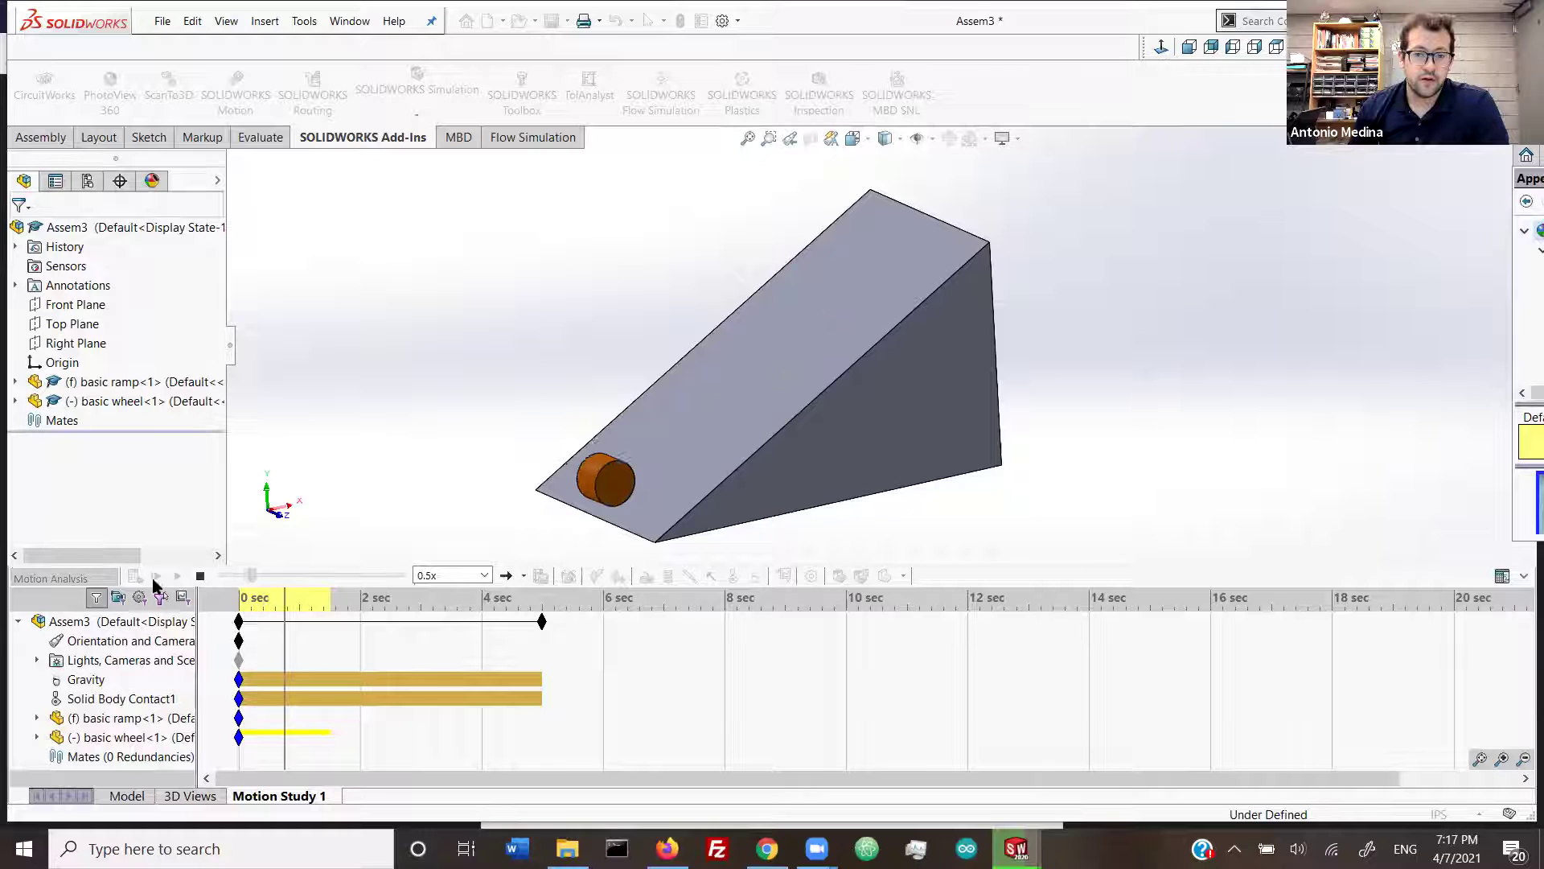
{"action": "left_click", "coordinate": [199, 576]}
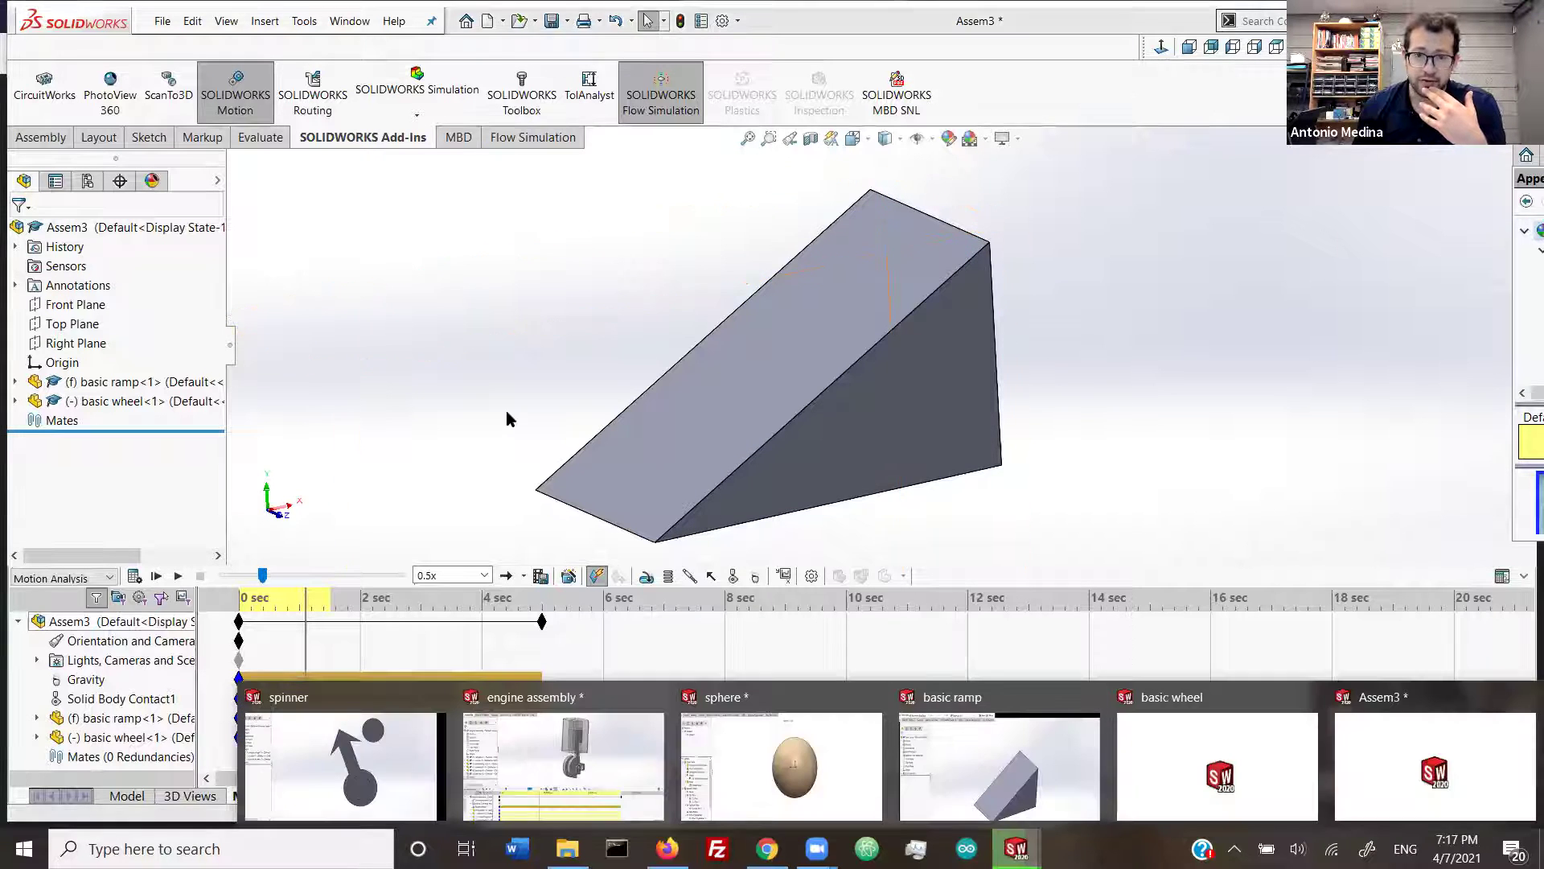
Step: Return to the assembly model and save it as "ramp system"
{"action": "left_click", "coordinate": [126, 798]}
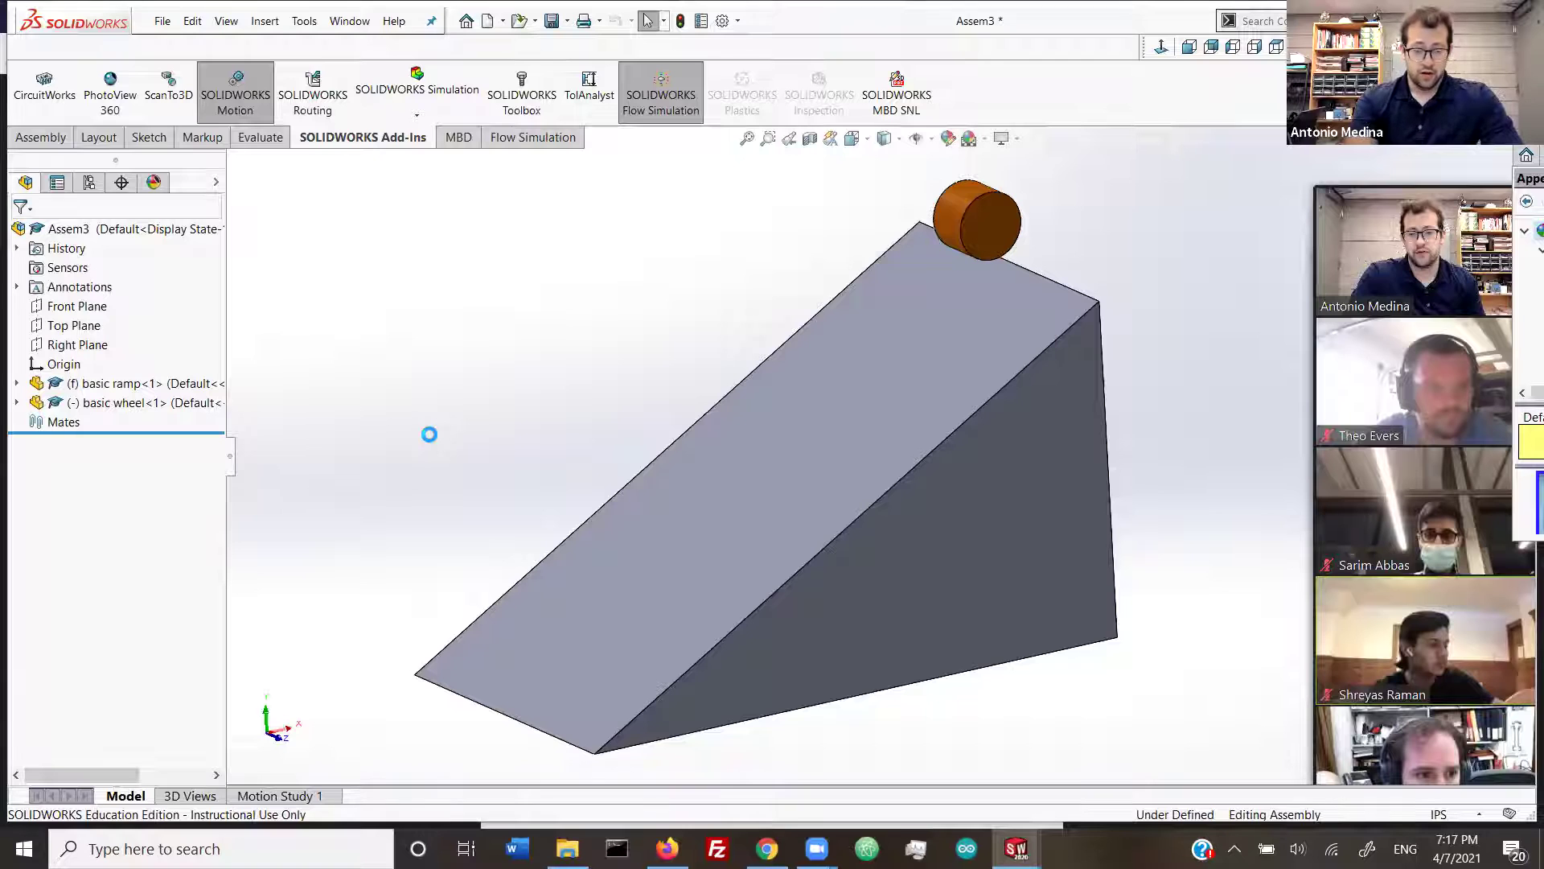
{"action": "type", "text": "r"}
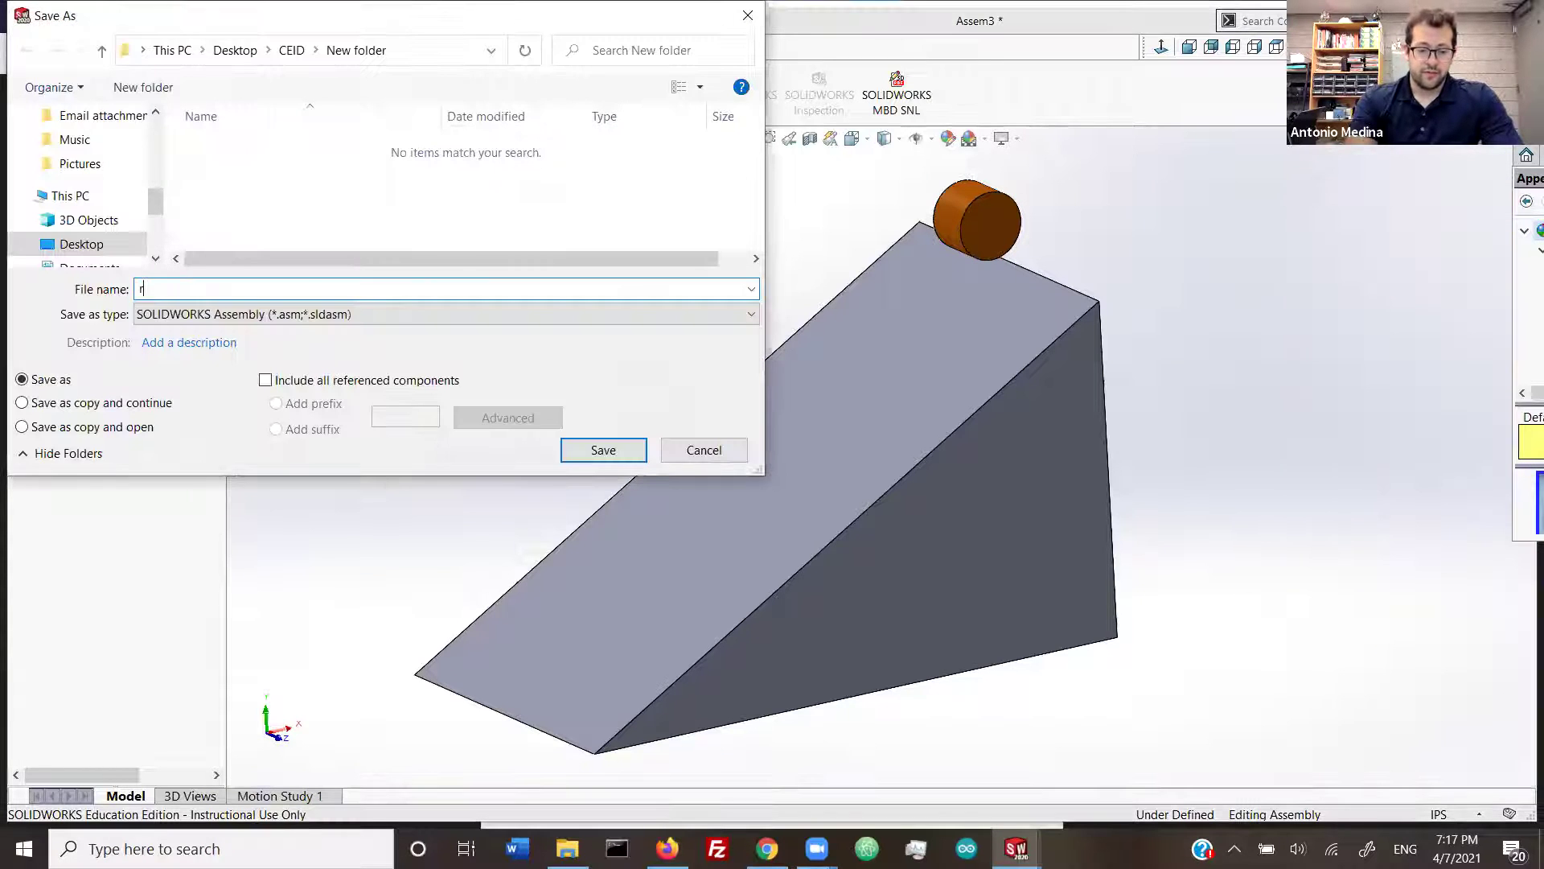
{"action": "type", "text": "amp system"}
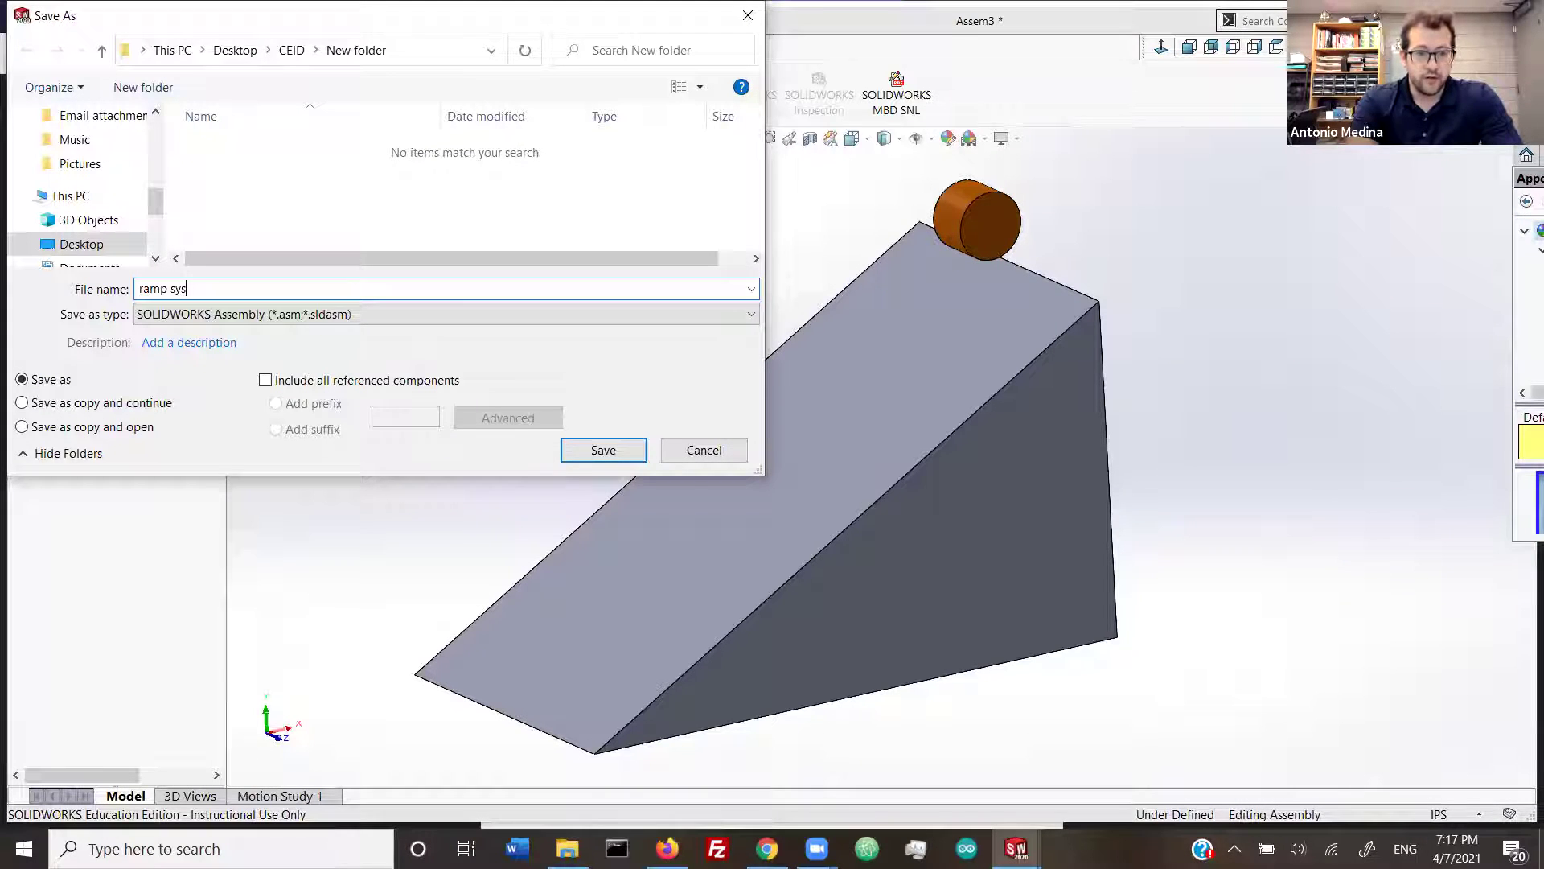
{"action": "key", "text": "Return"}
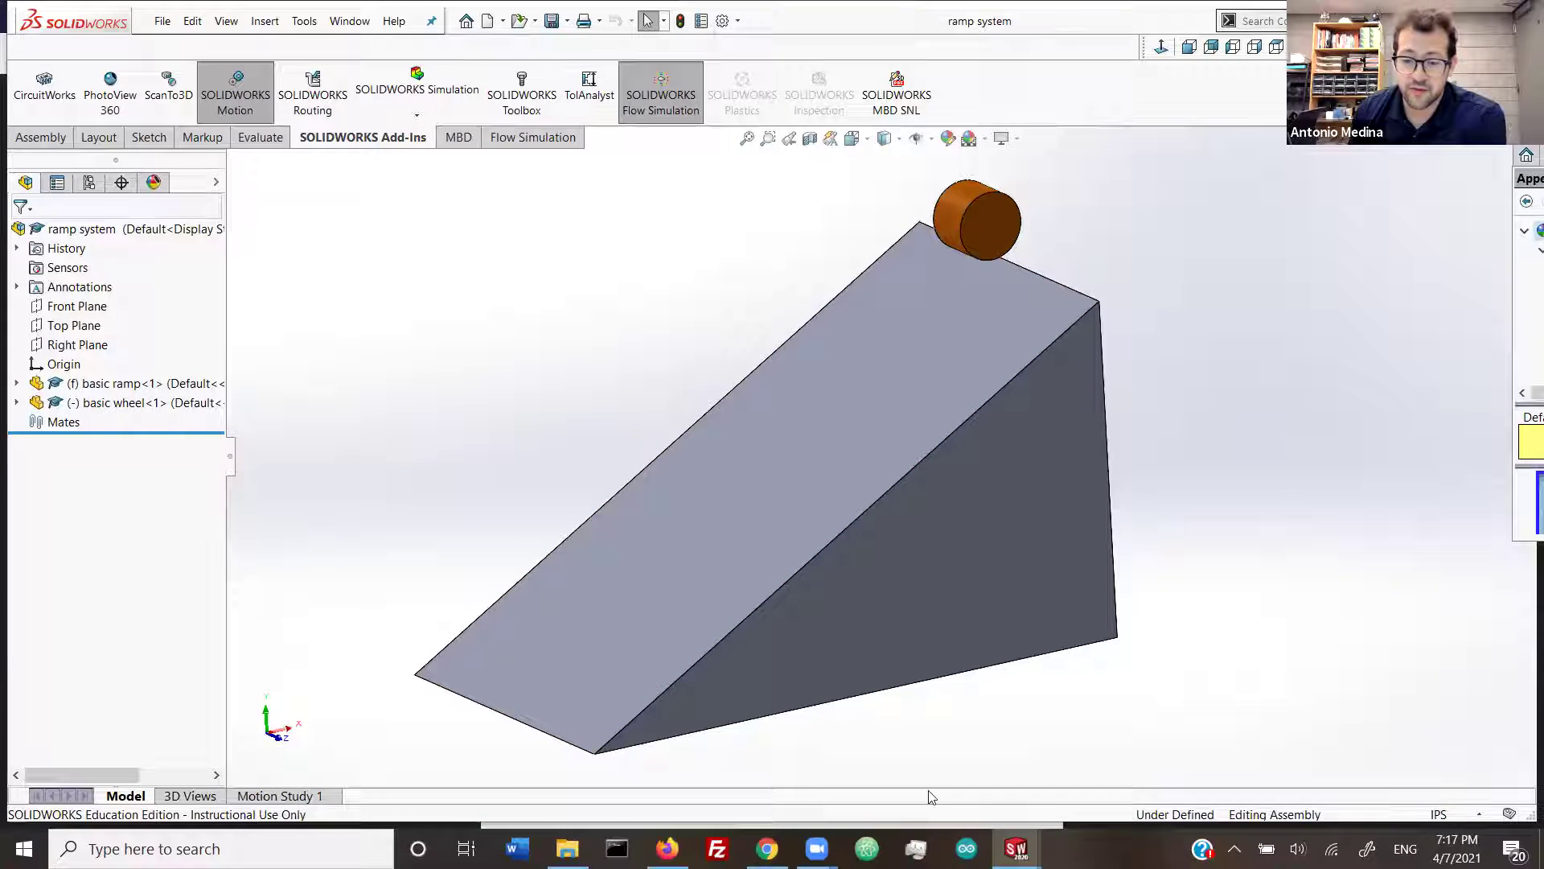
Step: Switch to the basic ramp part and open the extrusion's triangular profile sketch for editing in the Front view
{"action": "left_click", "coordinate": [1016, 849]}
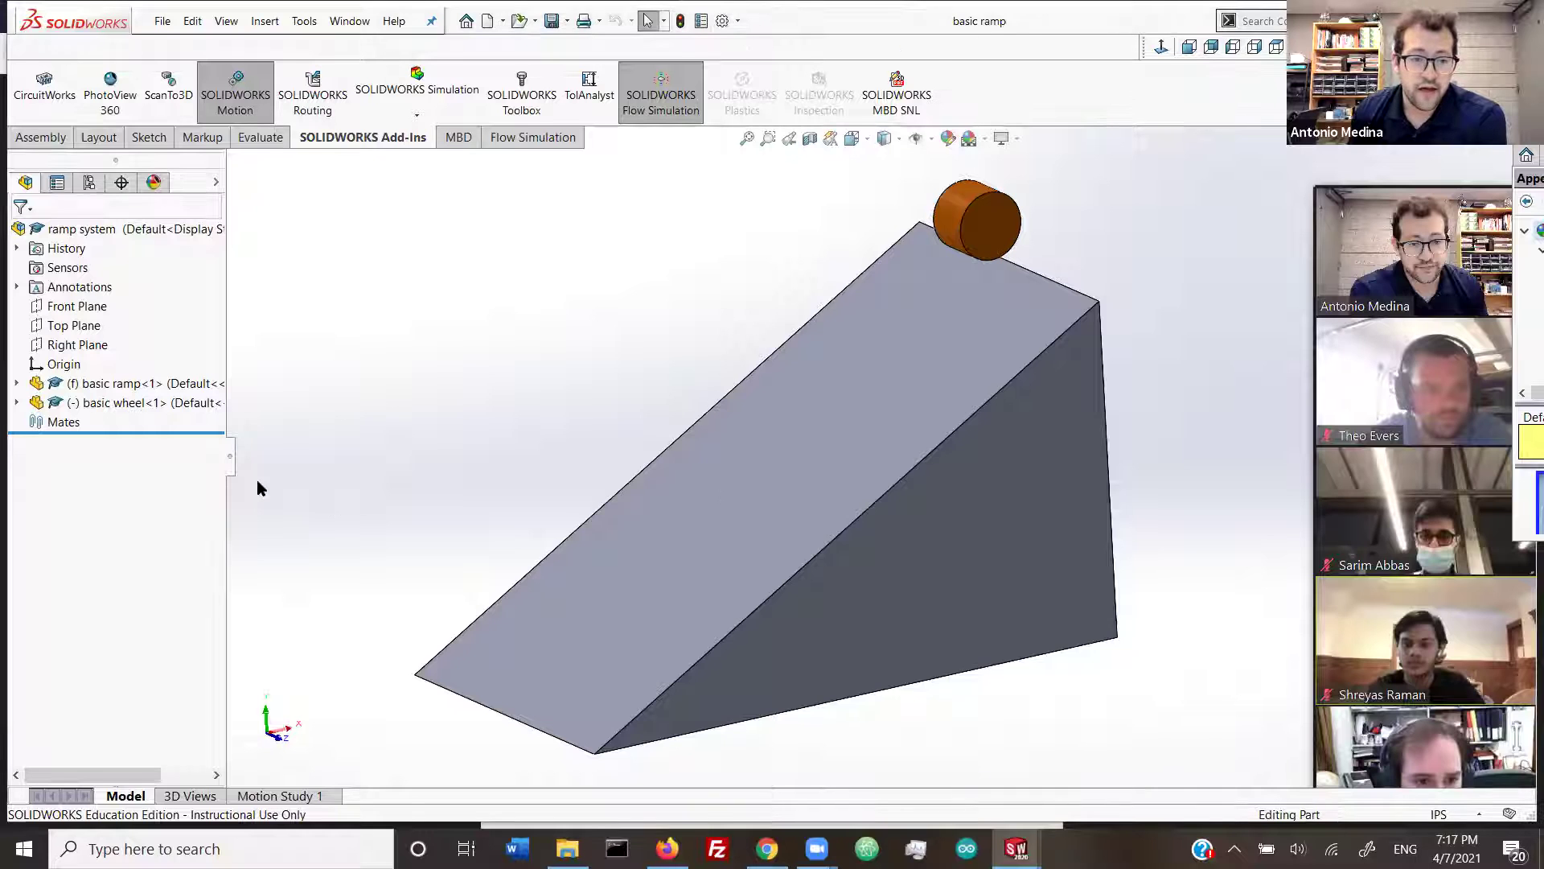
{"action": "right_click", "coordinate": [152, 454]}
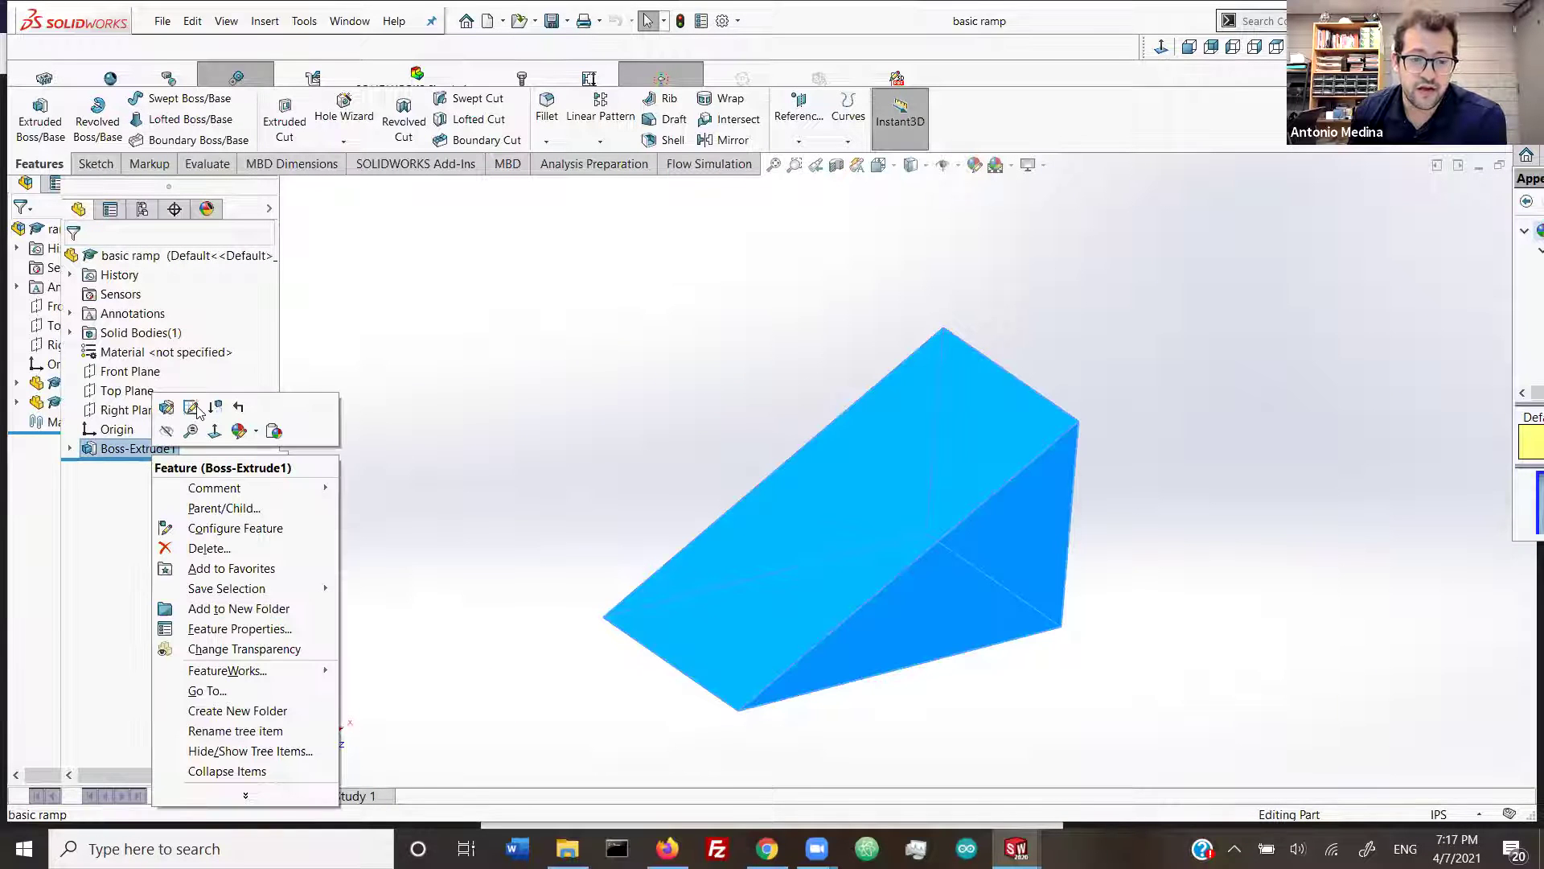
{"action": "left_click", "coordinate": [196, 407]}
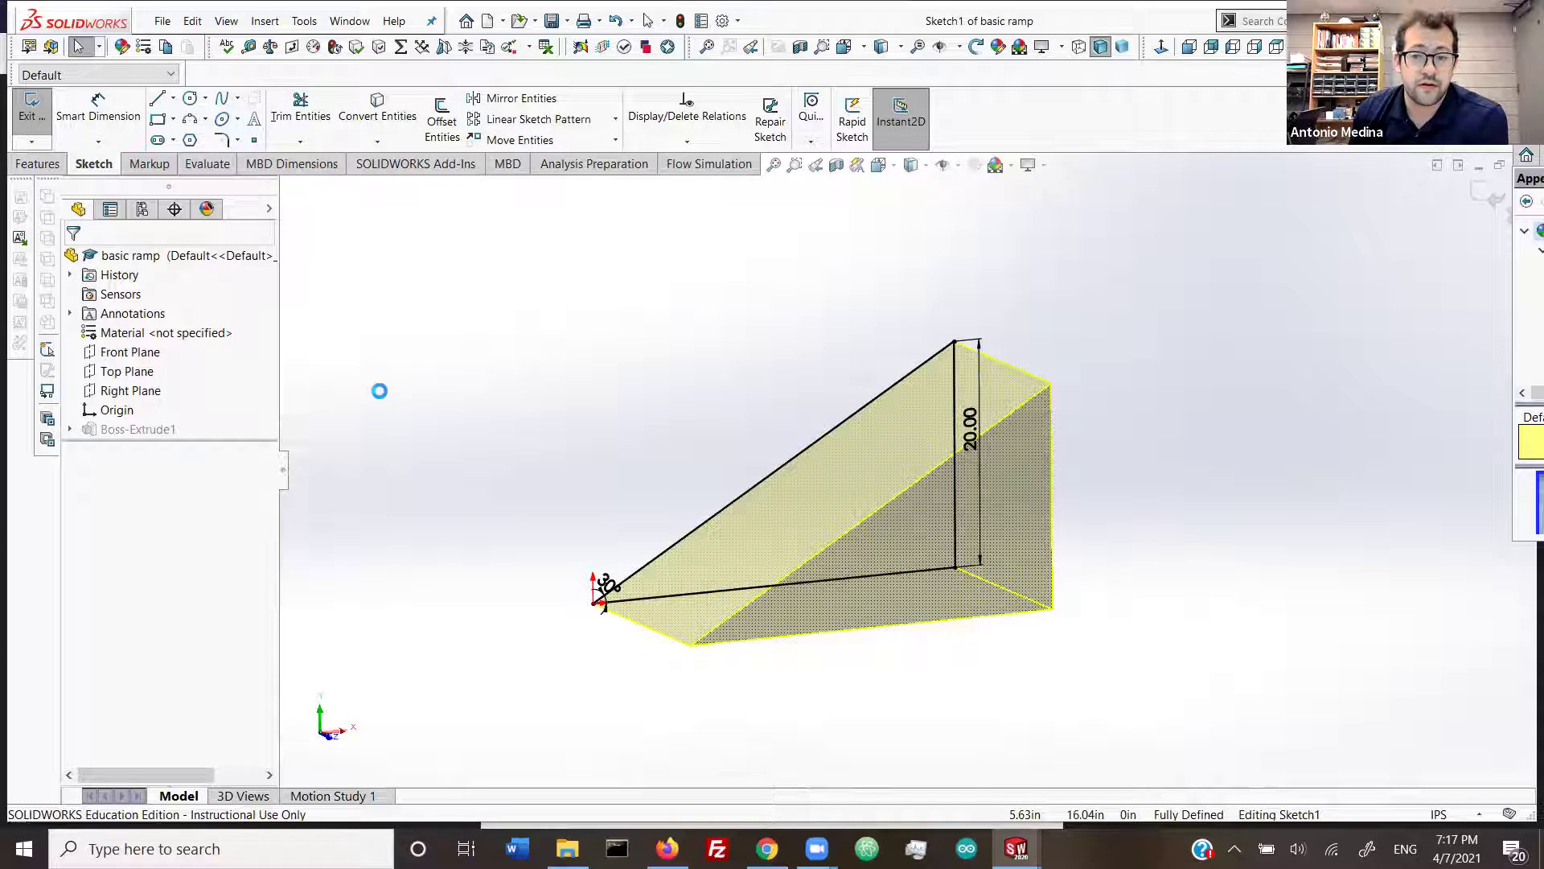
{"action": "key", "text": "ctrl+b"}
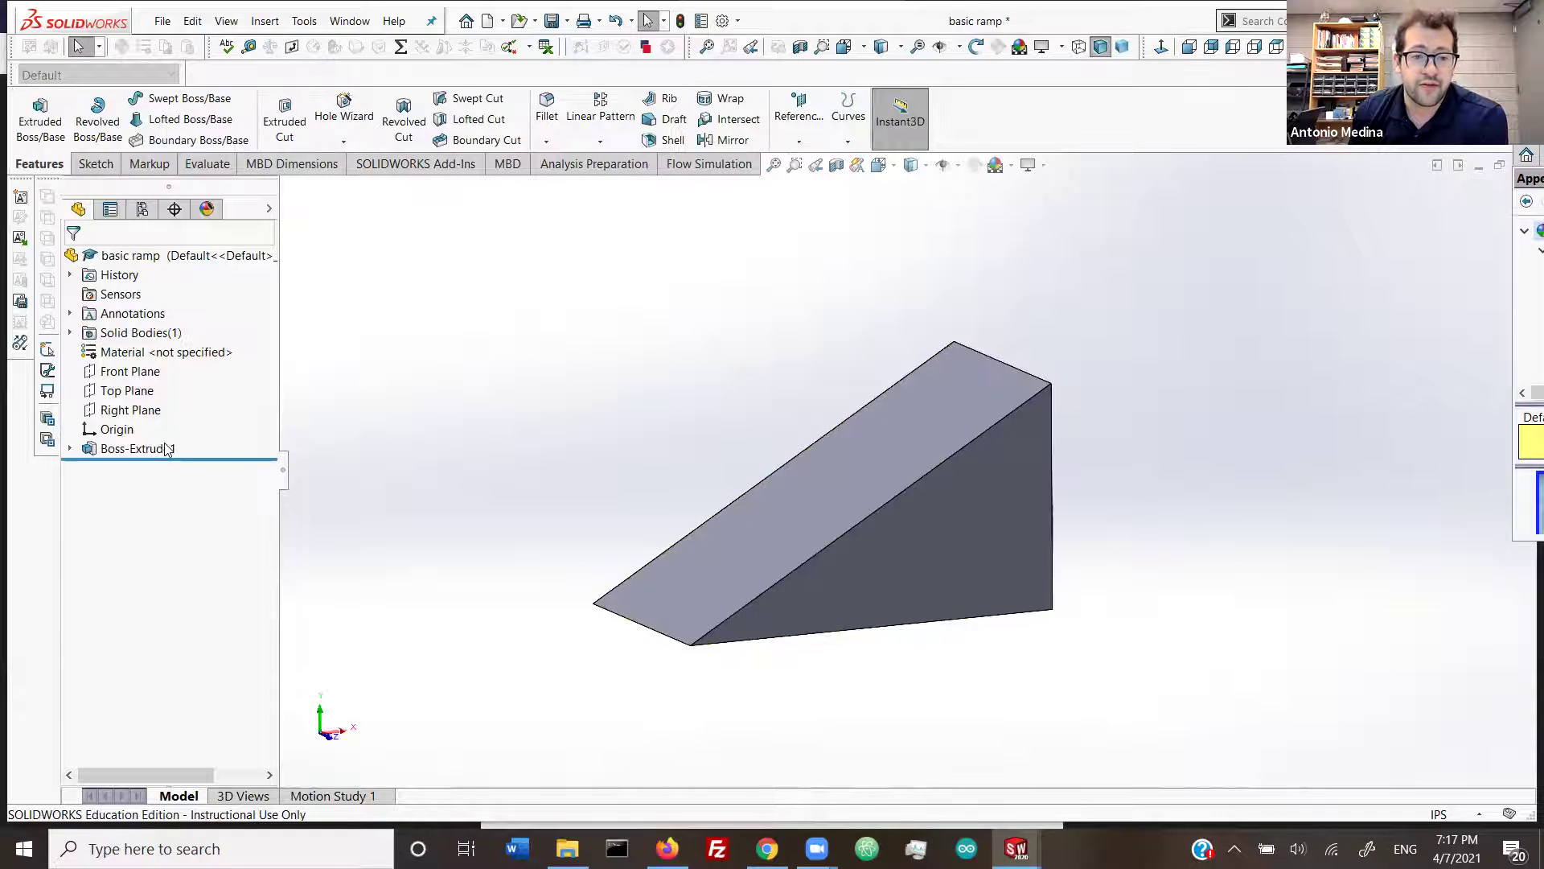
{"action": "left_click", "coordinate": [167, 448]}
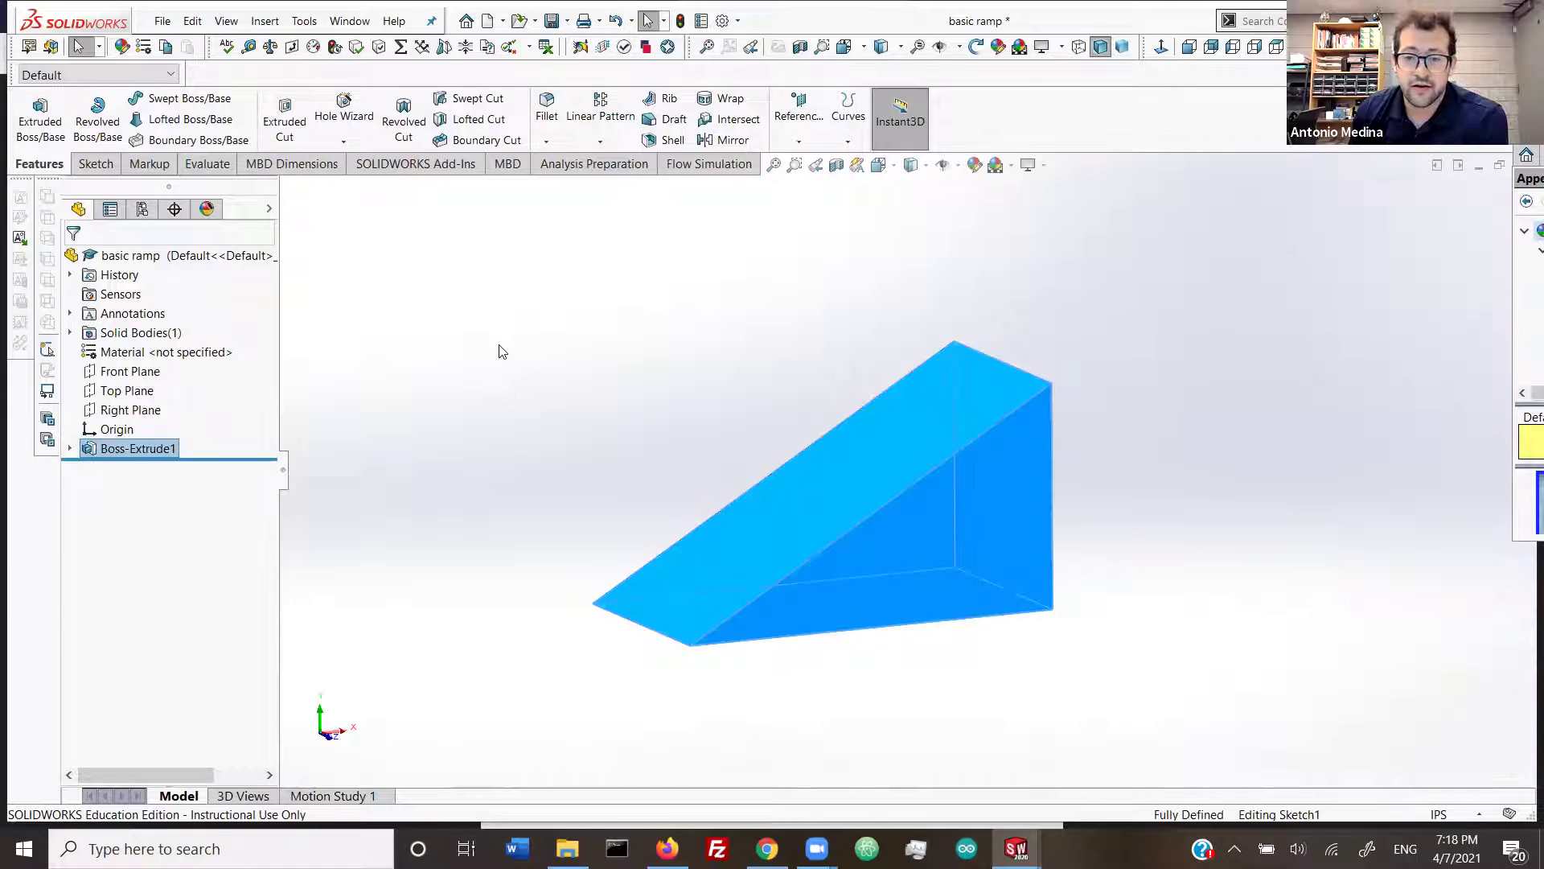
{"action": "right_click", "coordinate": [508, 312]}
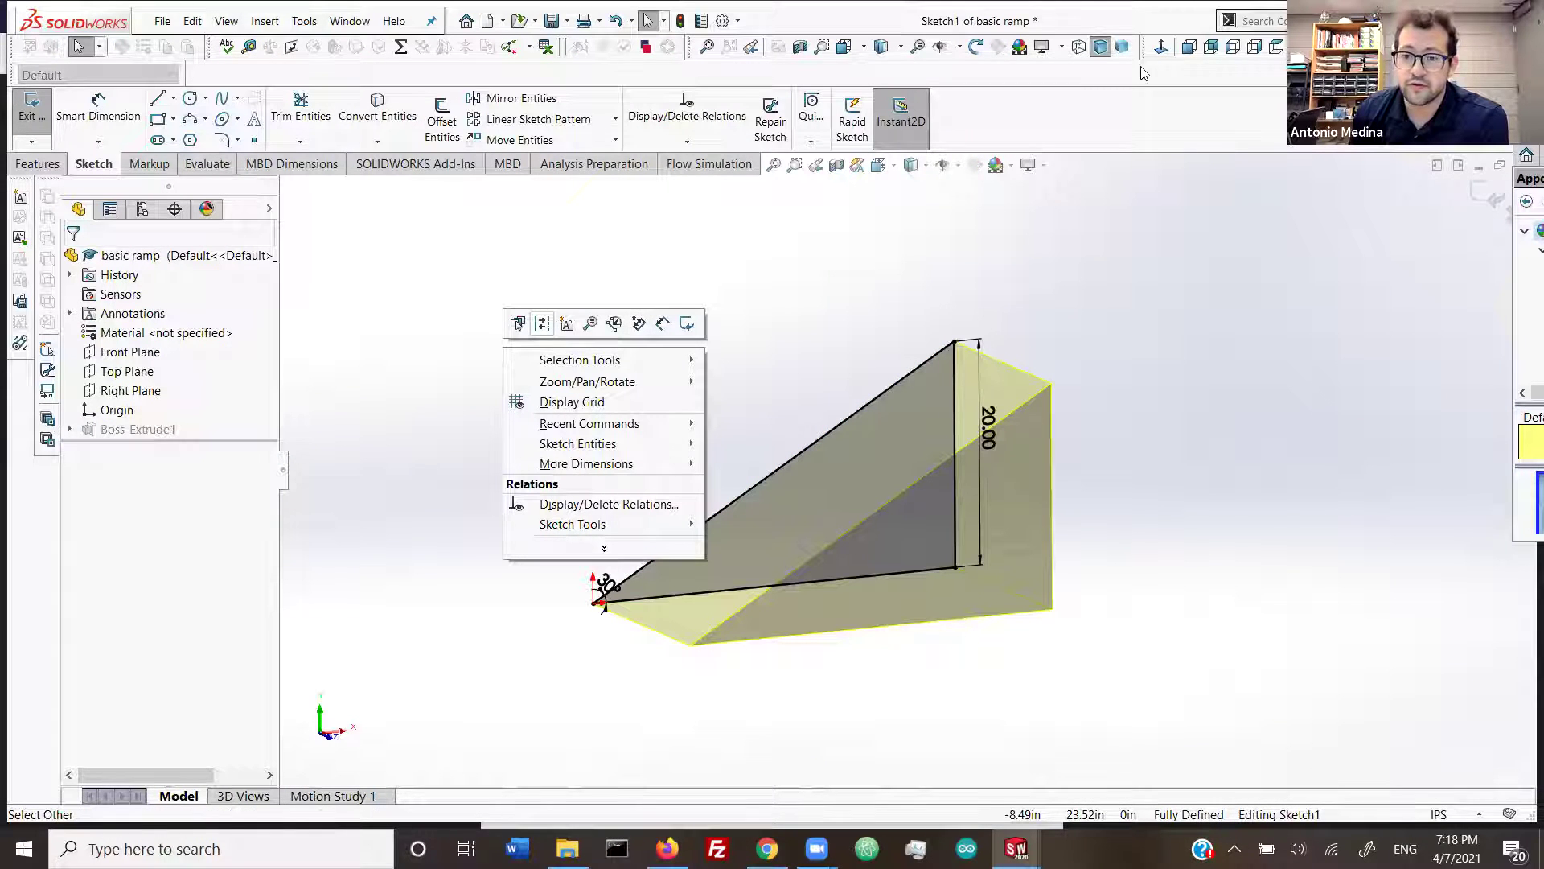
{"action": "left_click", "coordinate": [1190, 47]}
{"action": "scroll", "coordinate": [723, 556], "scroll_direction": "up", "scroll_amount": 1}
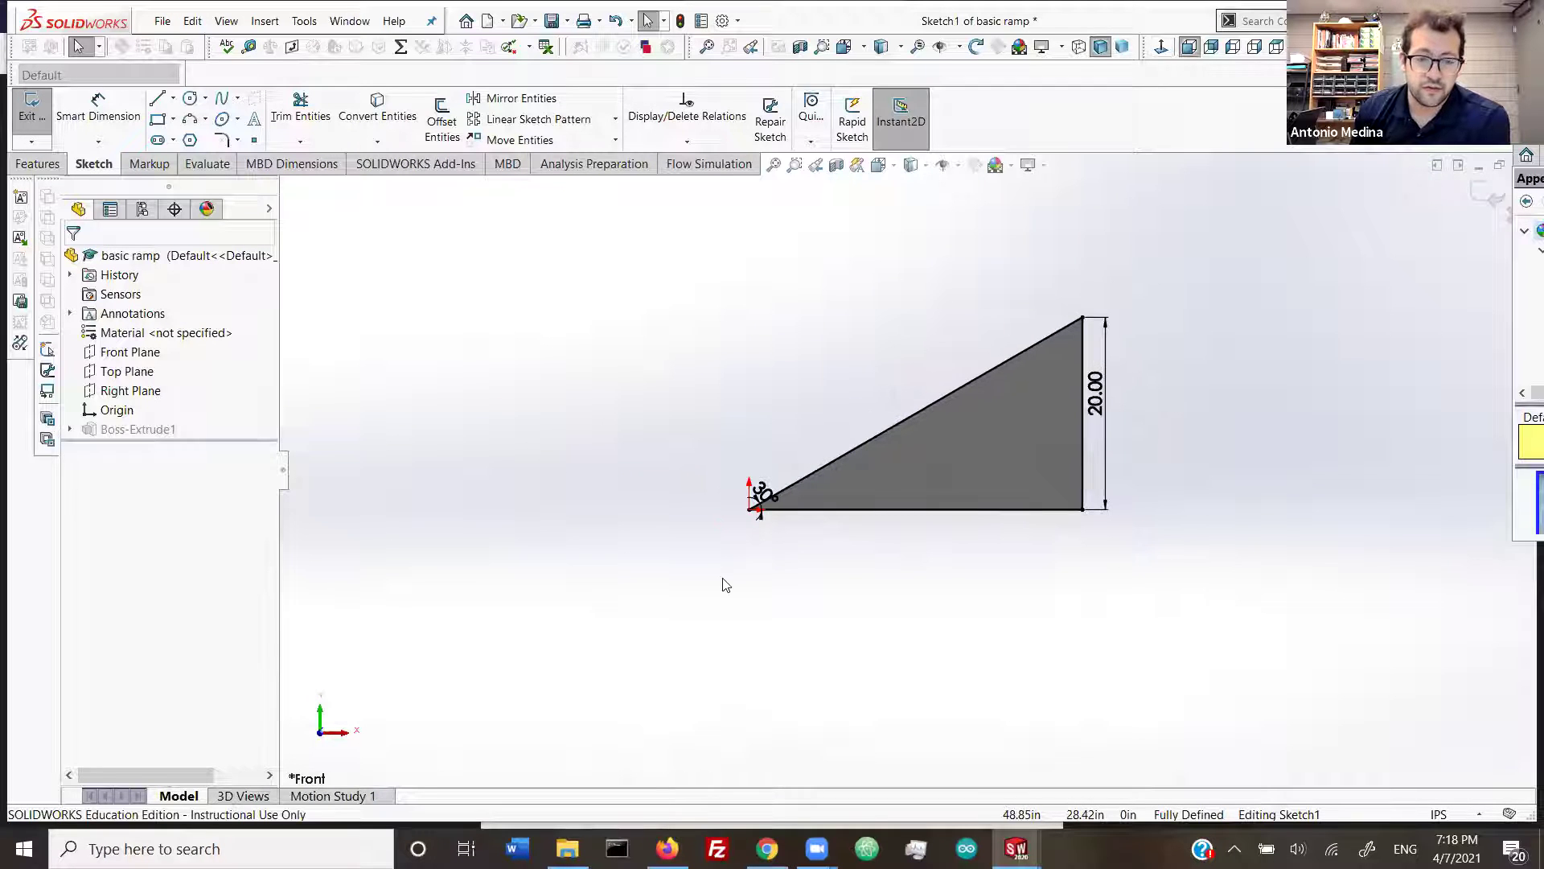
Step: Draw a wavy spline from the ramp's lower corner at the origin through three intermediate points to the upper corner
{"action": "scroll", "coordinate": [726, 586], "scroll_direction": "down", "scroll_amount": 4}
{"action": "left_click", "coordinate": [222, 99]}
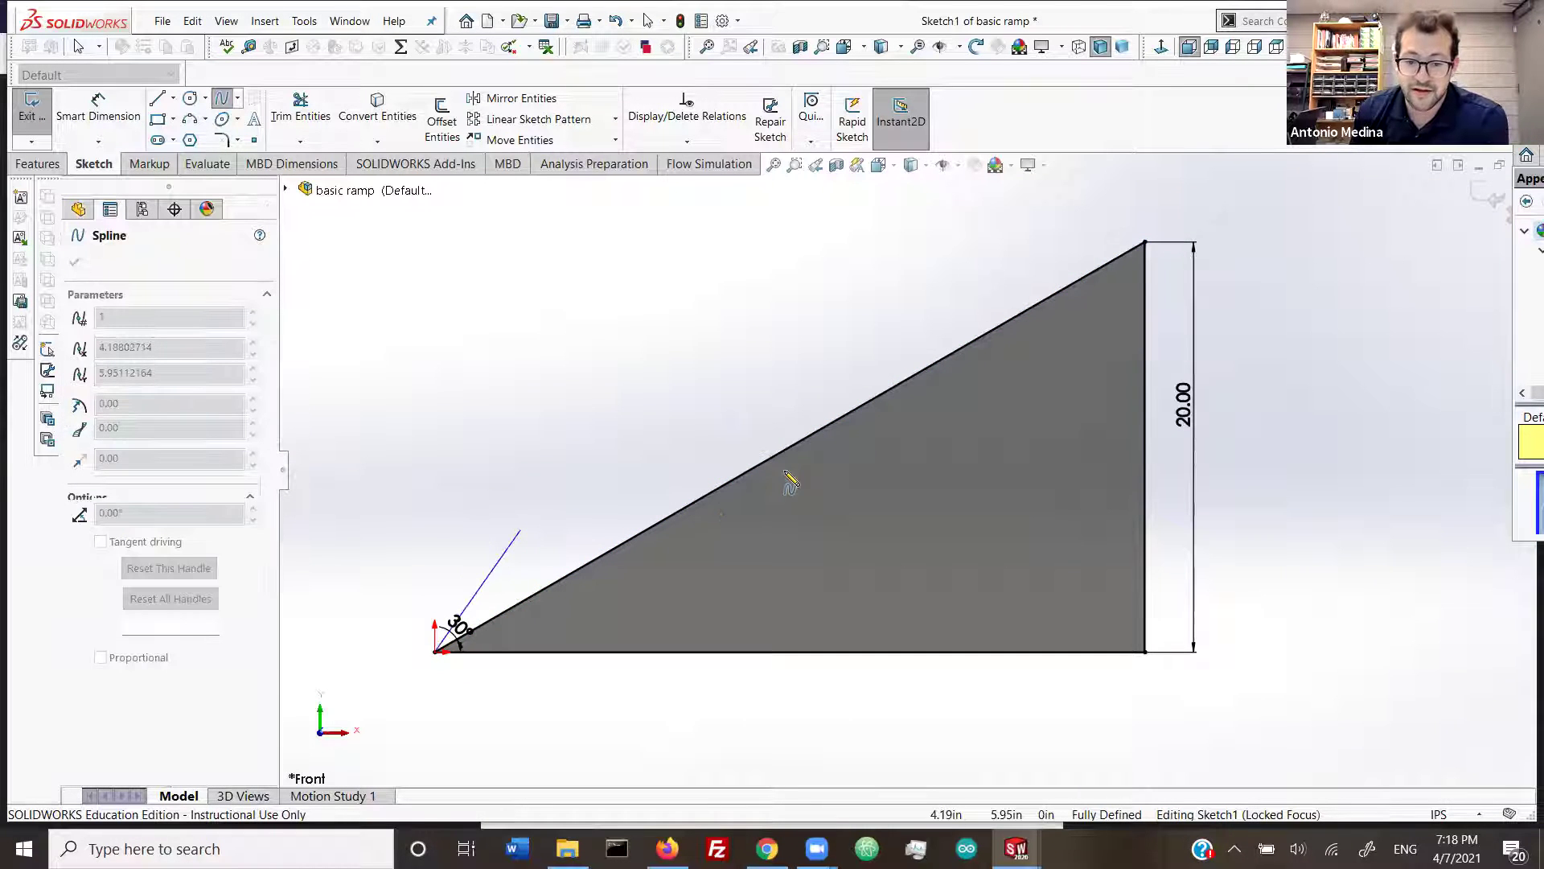
{"action": "left_click", "coordinate": [825, 460]}
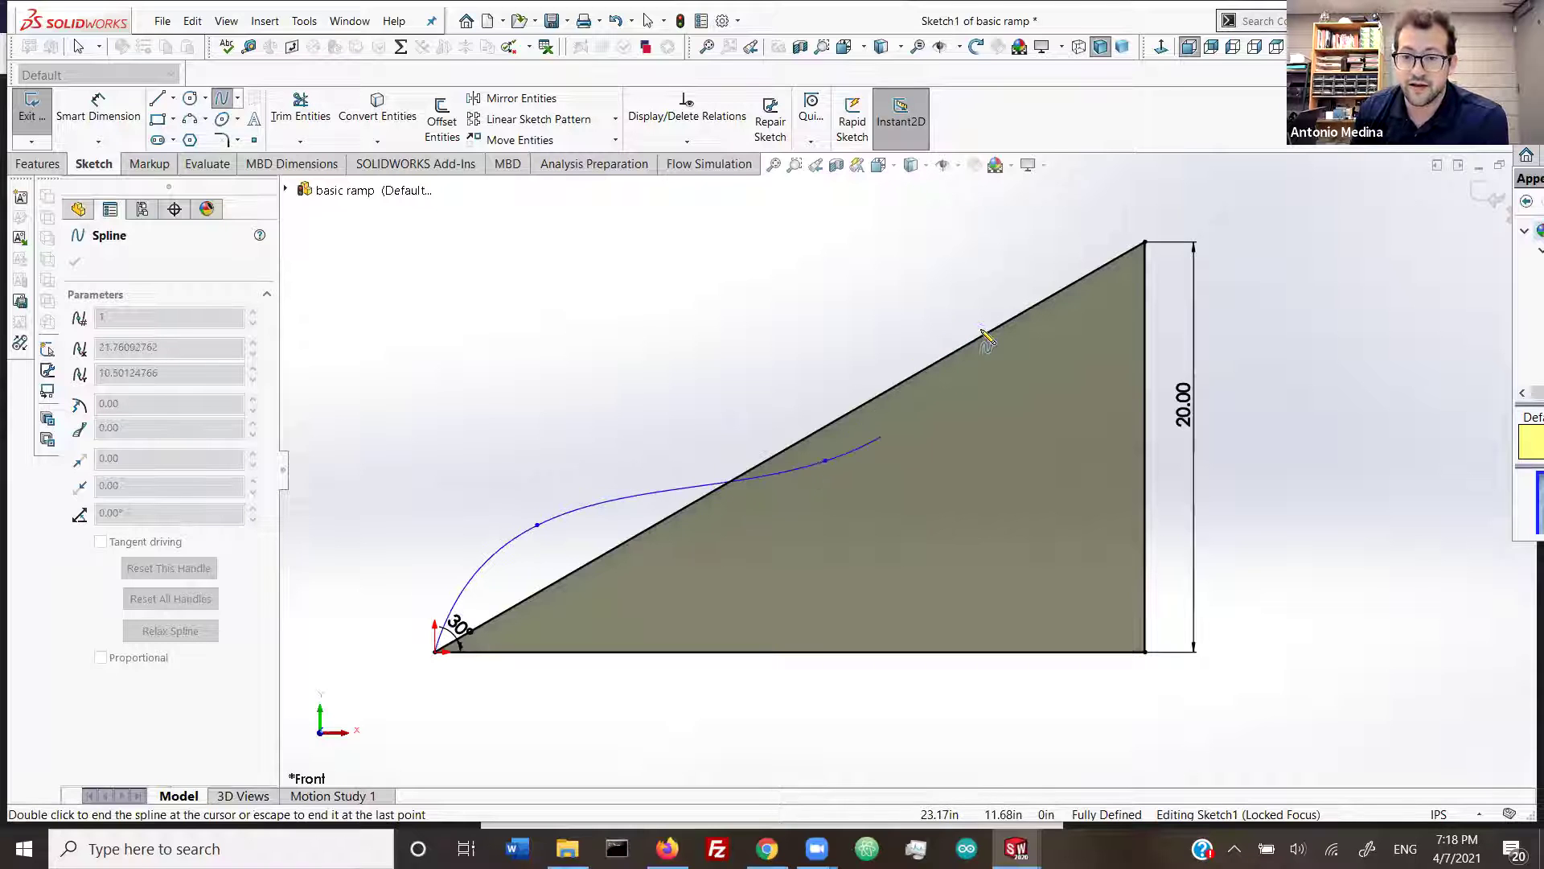
{"action": "left_click", "coordinate": [960, 332]}
{"action": "left_click", "coordinate": [1146, 242]}
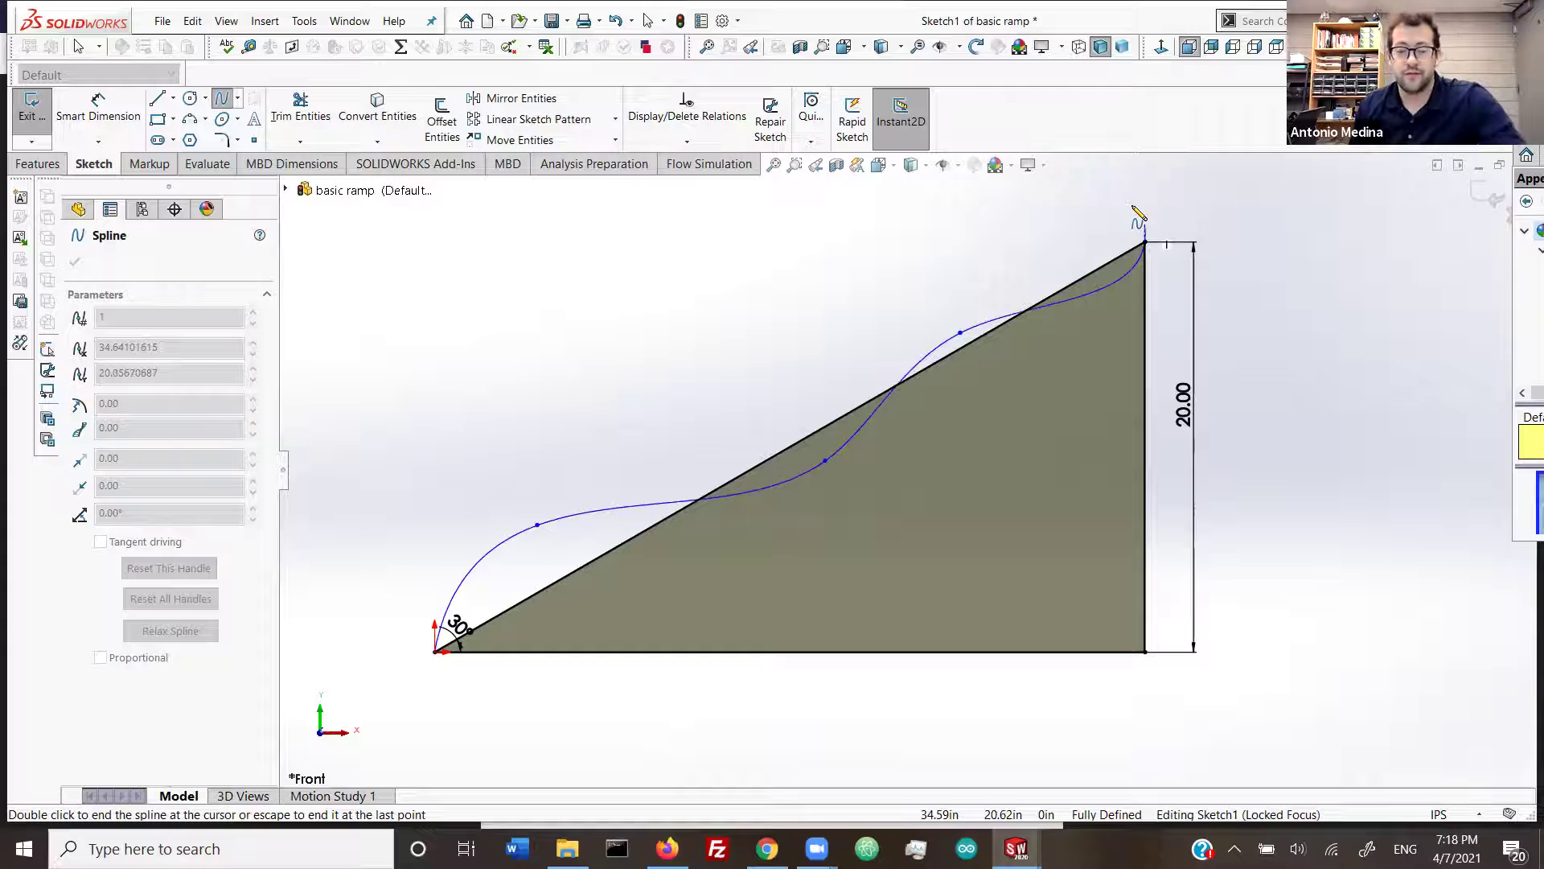
{"action": "key", "text": "Escape"}
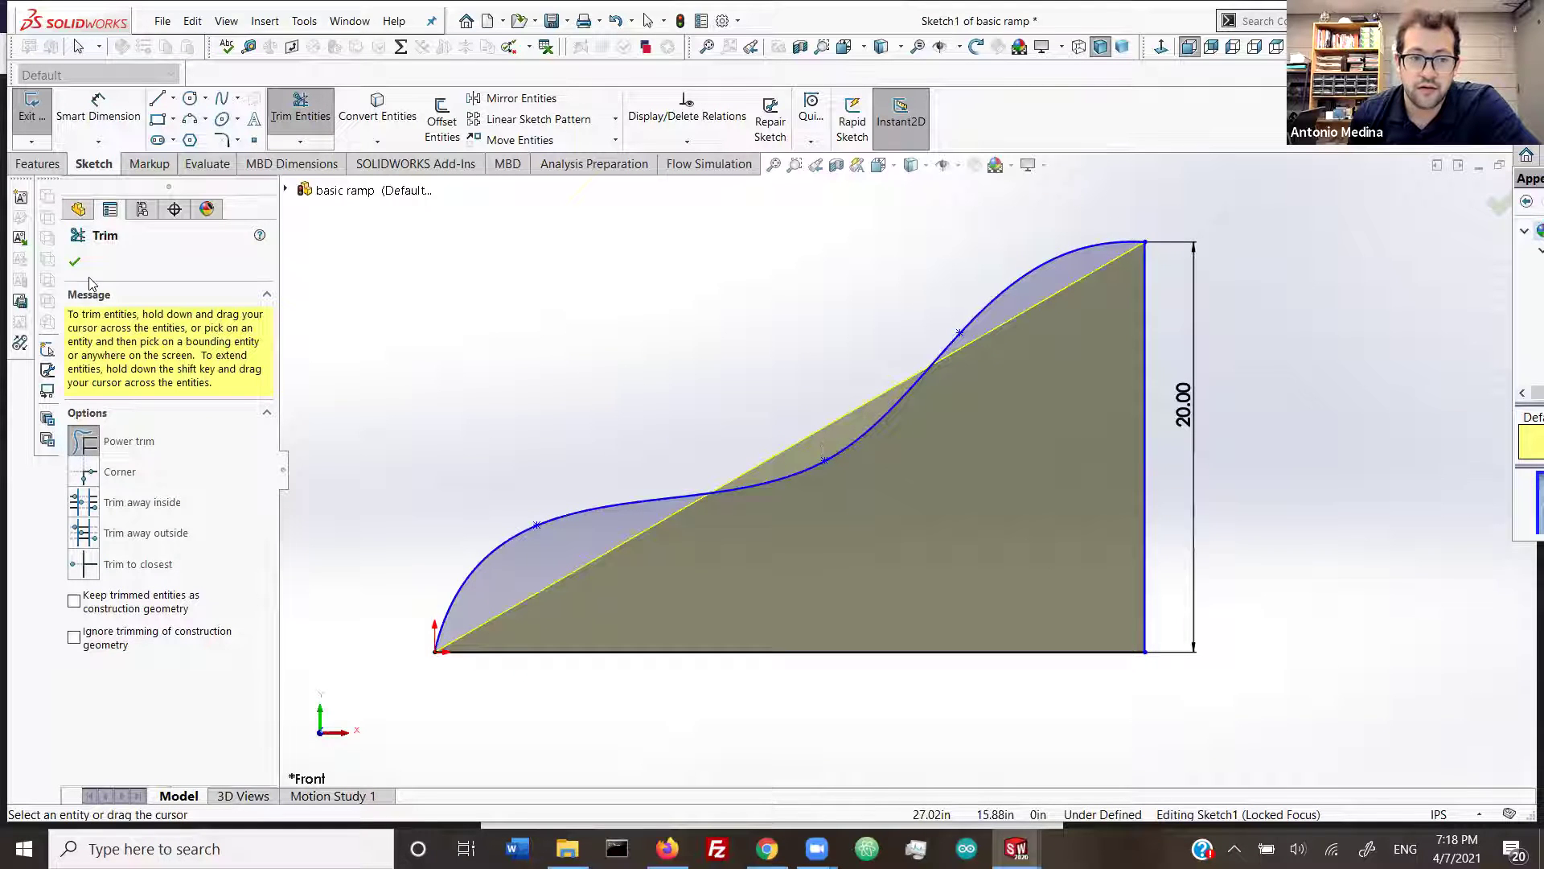
Step: Trim away the original straight slope, then exit the sketch to rebuild the ramp and save the part
{"action": "left_click", "coordinate": [43, 119]}
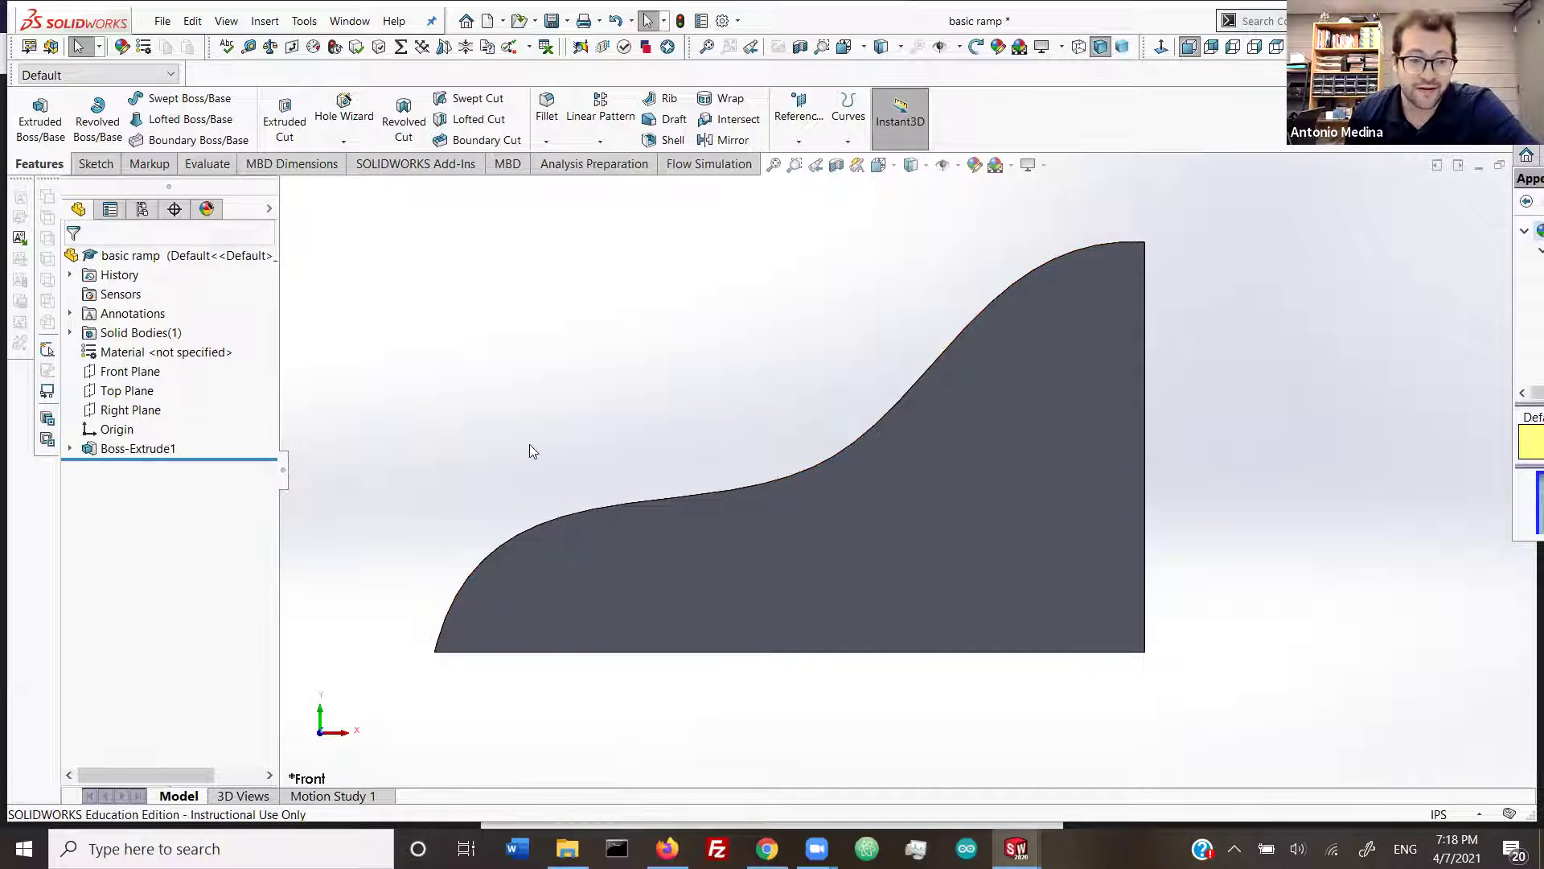
{"action": "key", "text": "ctrl+s"}
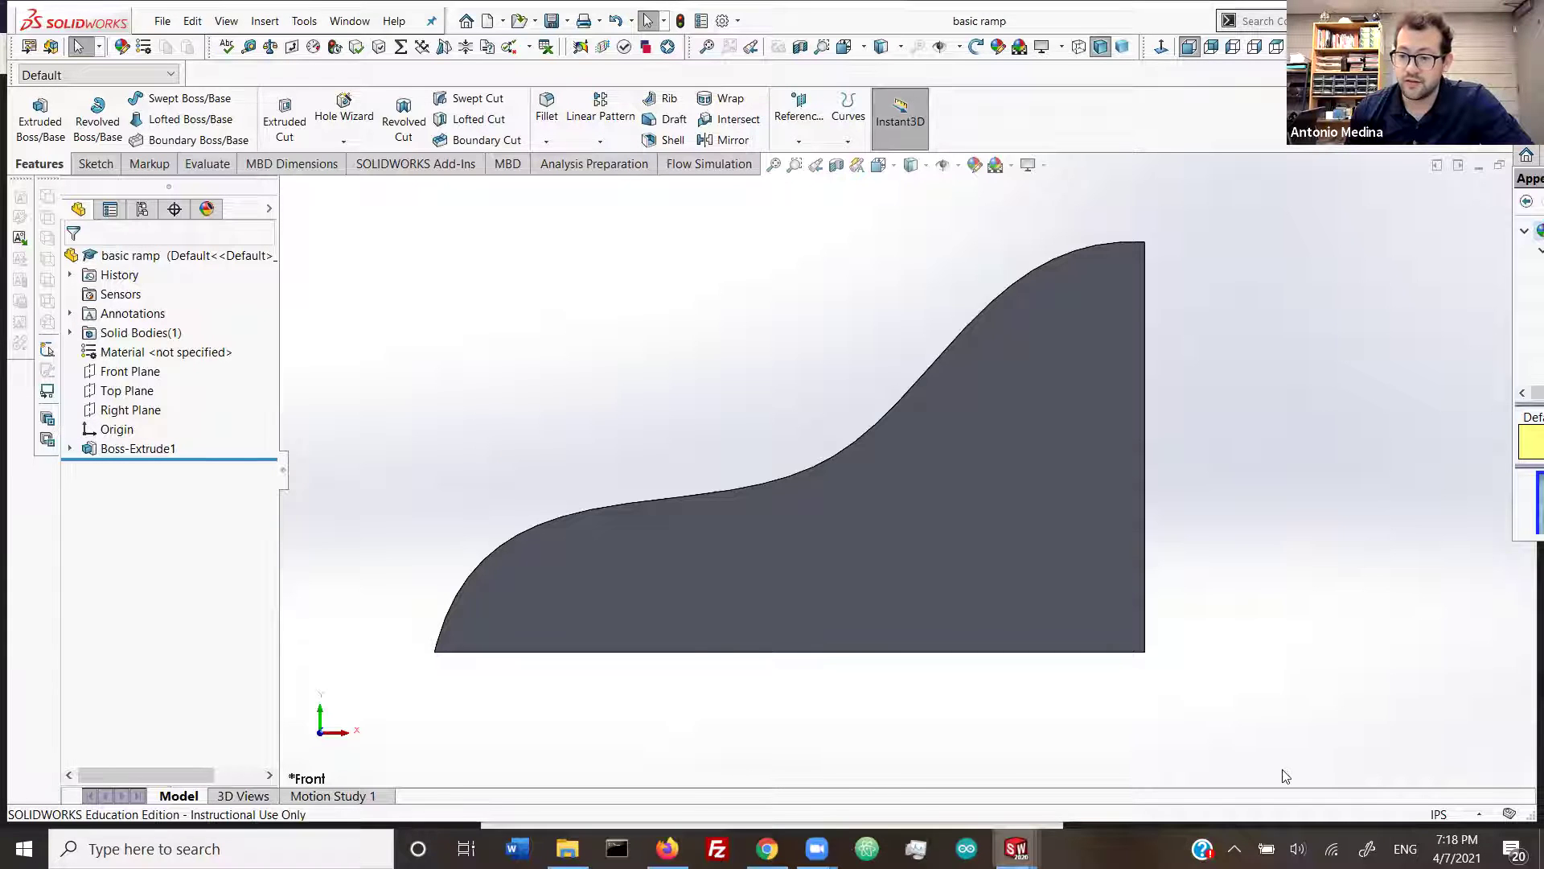
Step: Switch to the ramp system assembly, check the wheel's placement above the curved ramp from several standard views, and save it
{"action": "mouse_move", "coordinate": [1016, 849]}
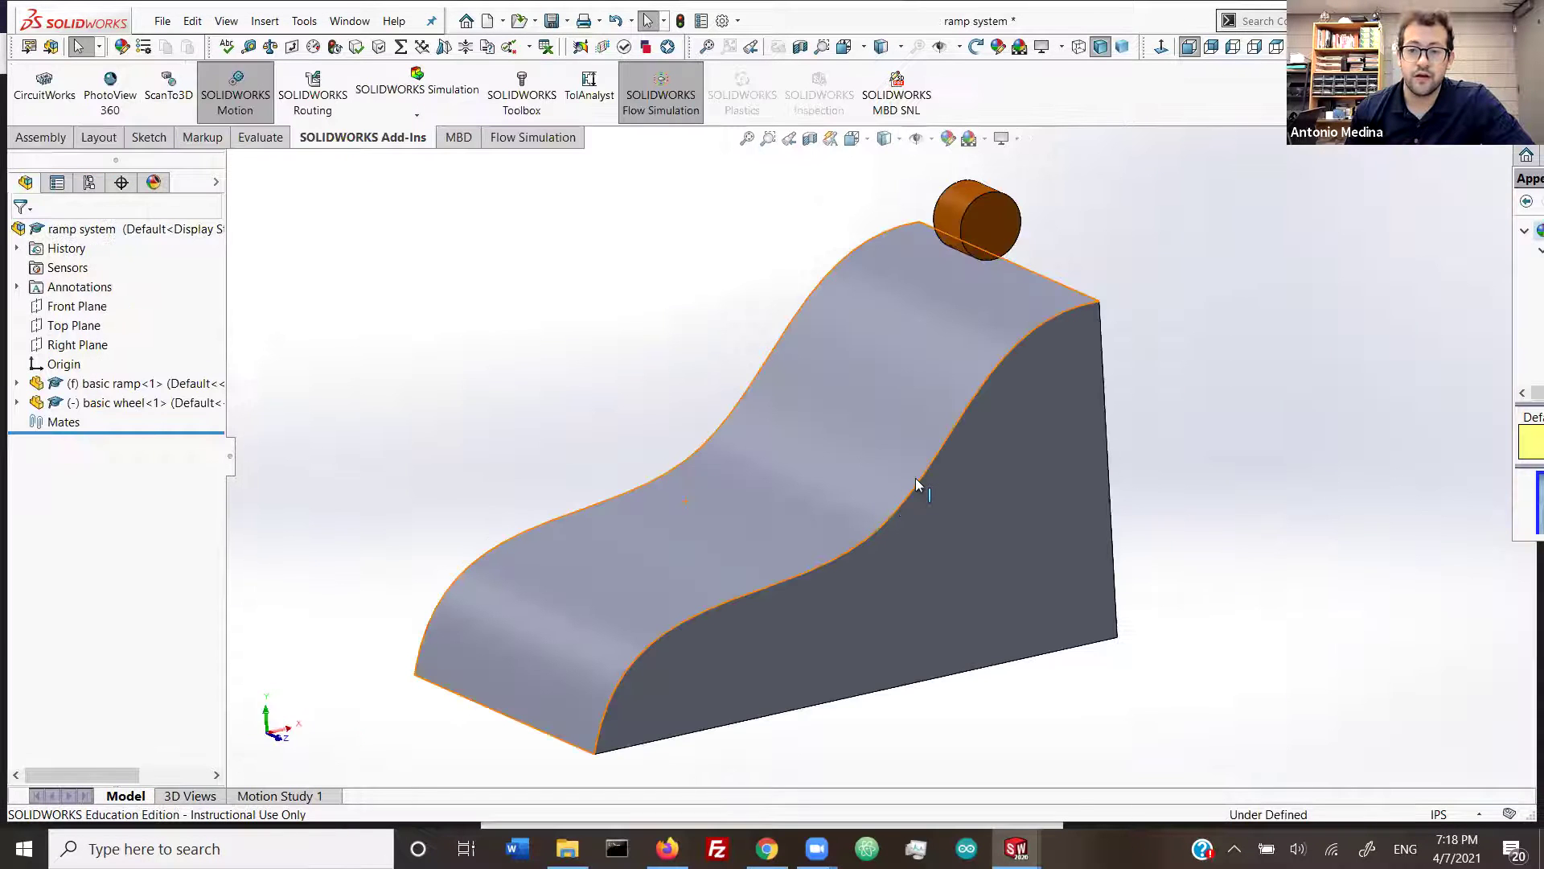
{"action": "middle_click_drag", "start_coordinate": [916, 481], "coordinate": [907, 459]}
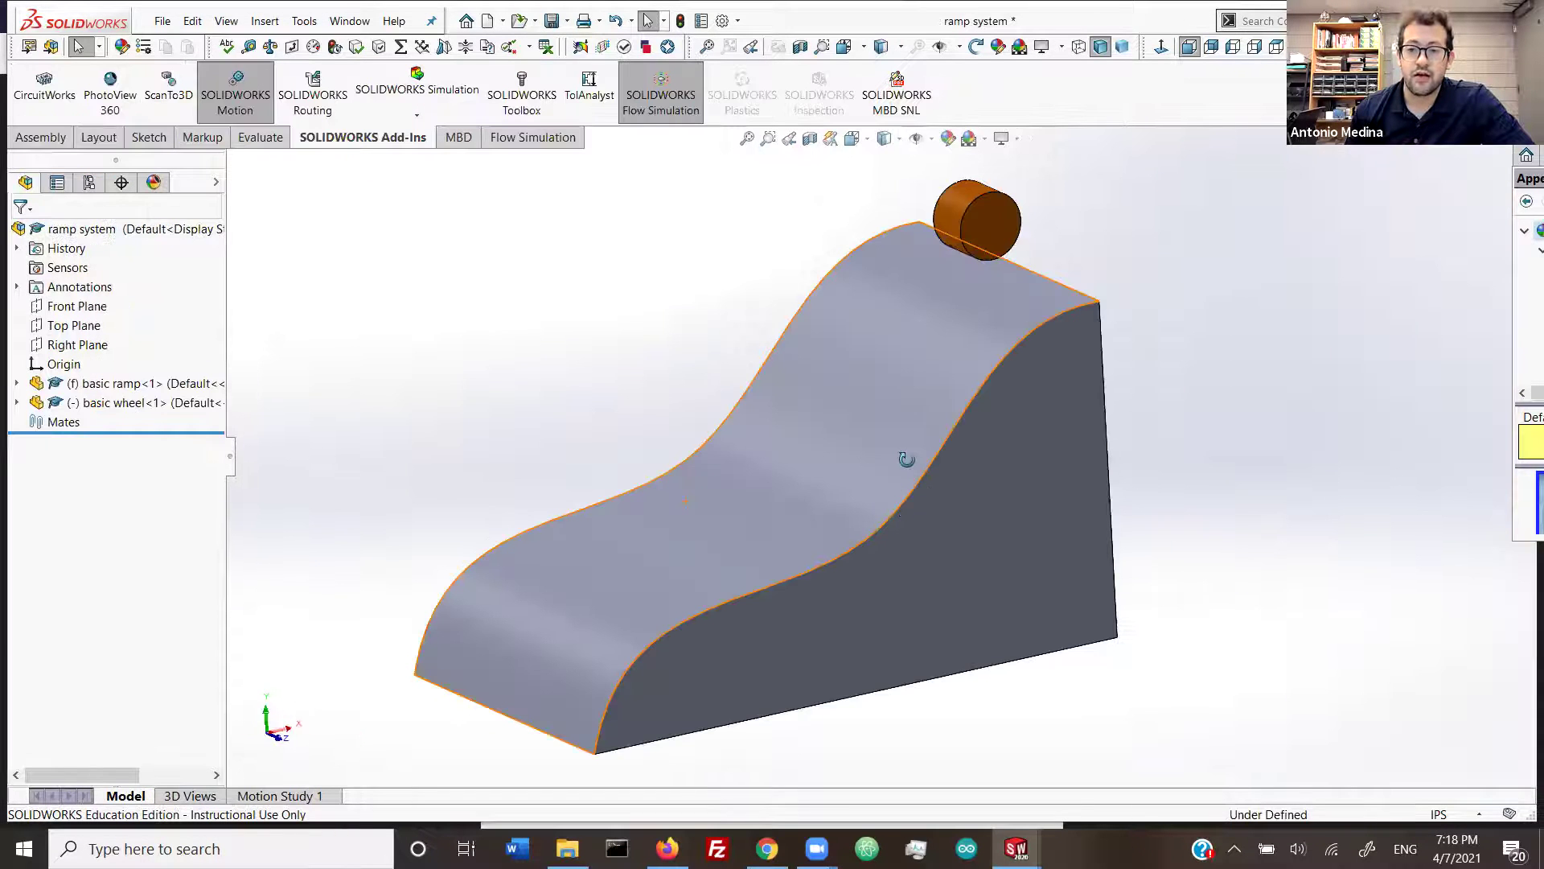
{"action": "left_click", "coordinate": [1189, 47]}
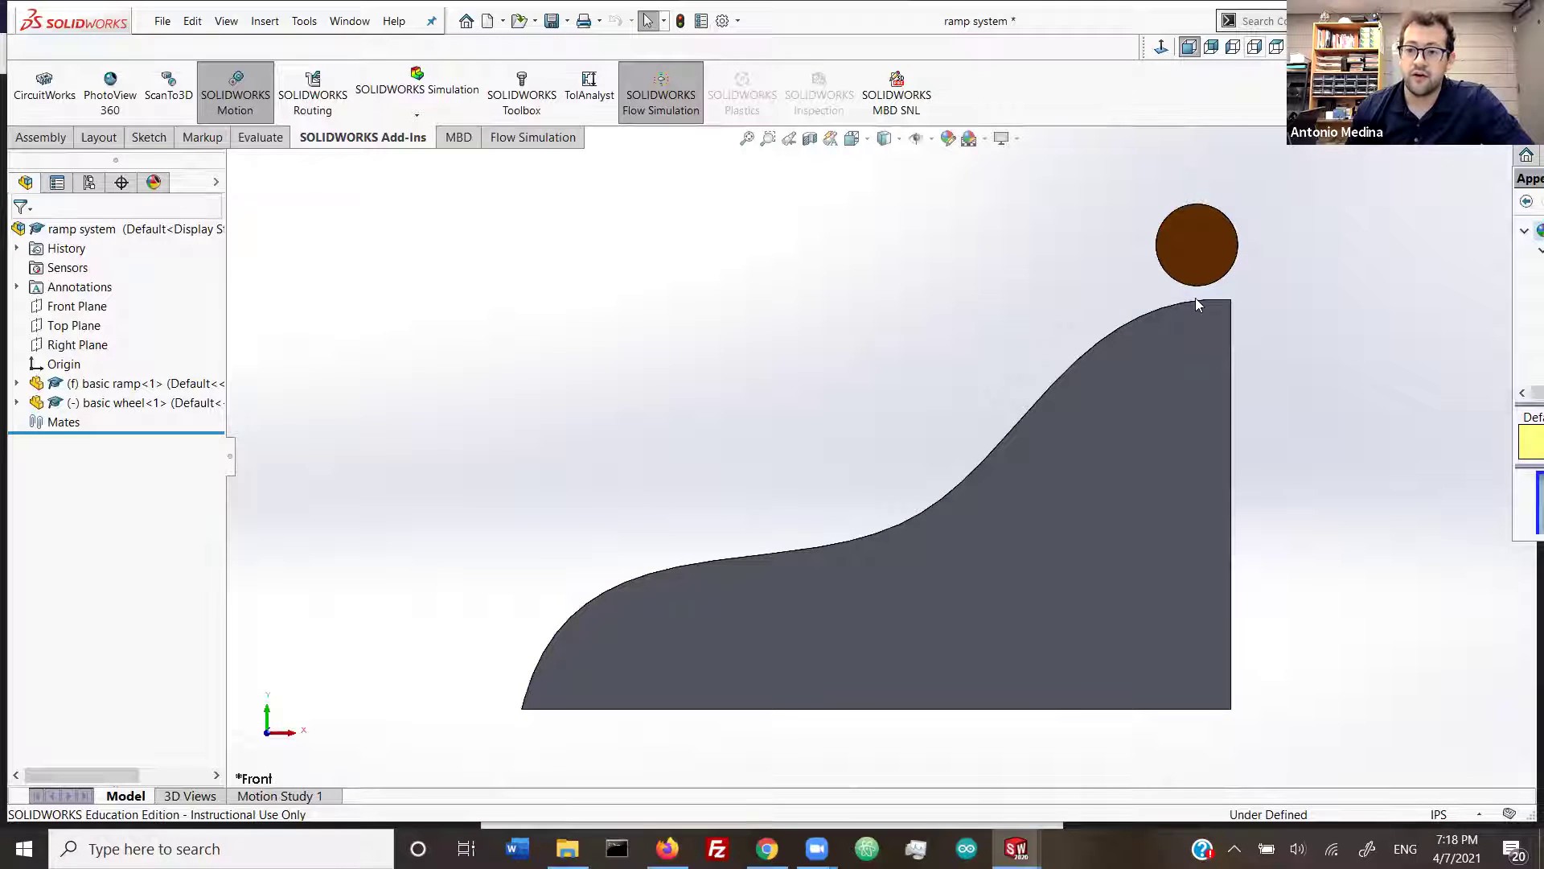
{"action": "key", "text": "ctrl+5"}
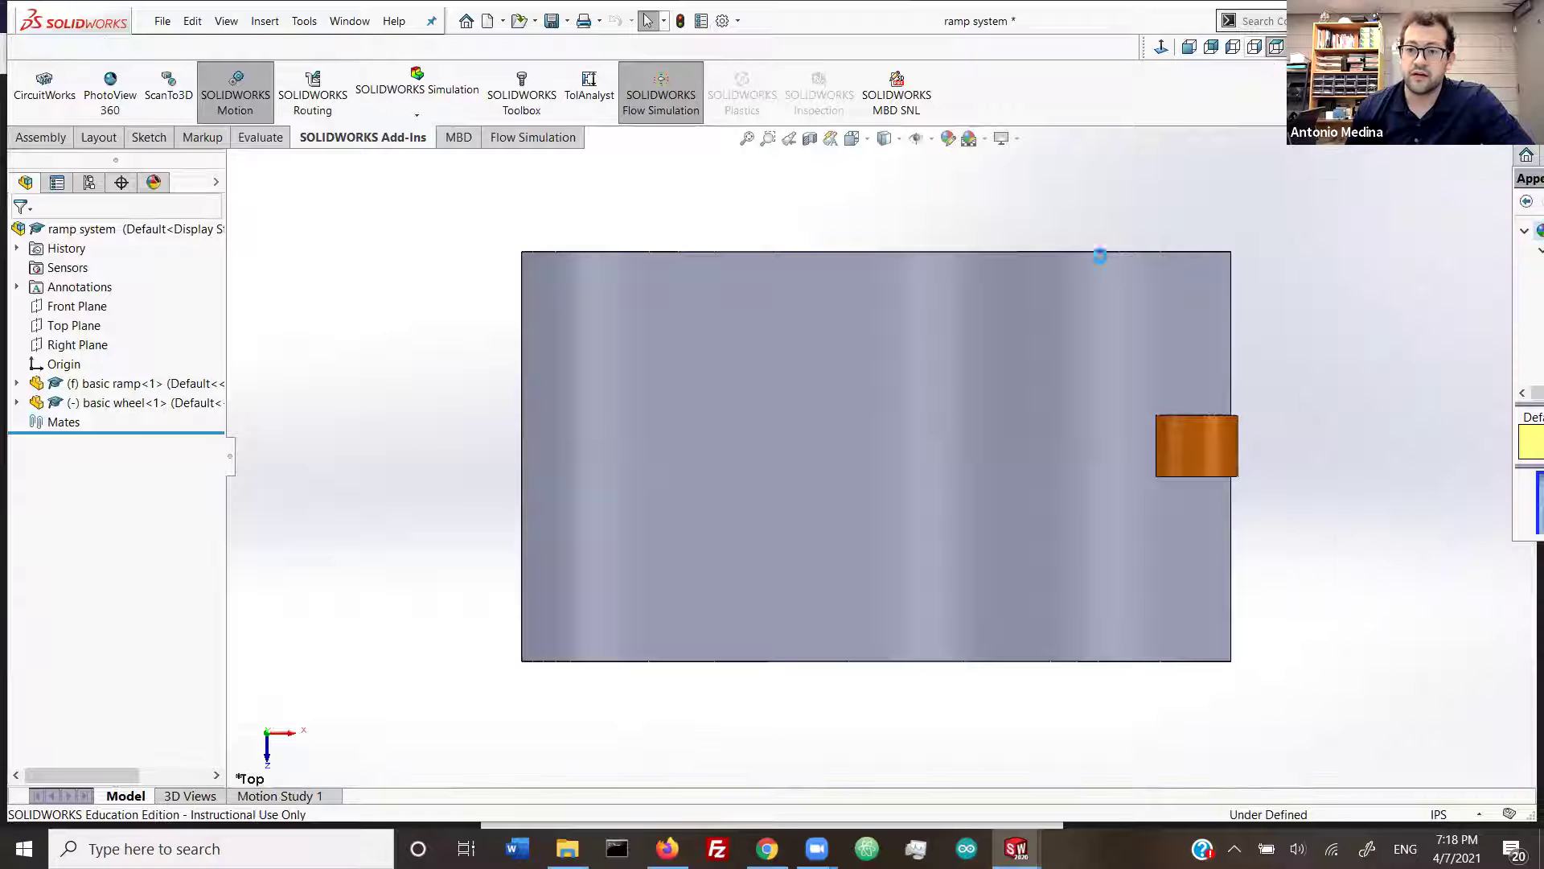
{"action": "key", "text": "ctrl+4"}
{"action": "middle_click_drag", "start_coordinate": [468, 450], "coordinate": [730, 515]}
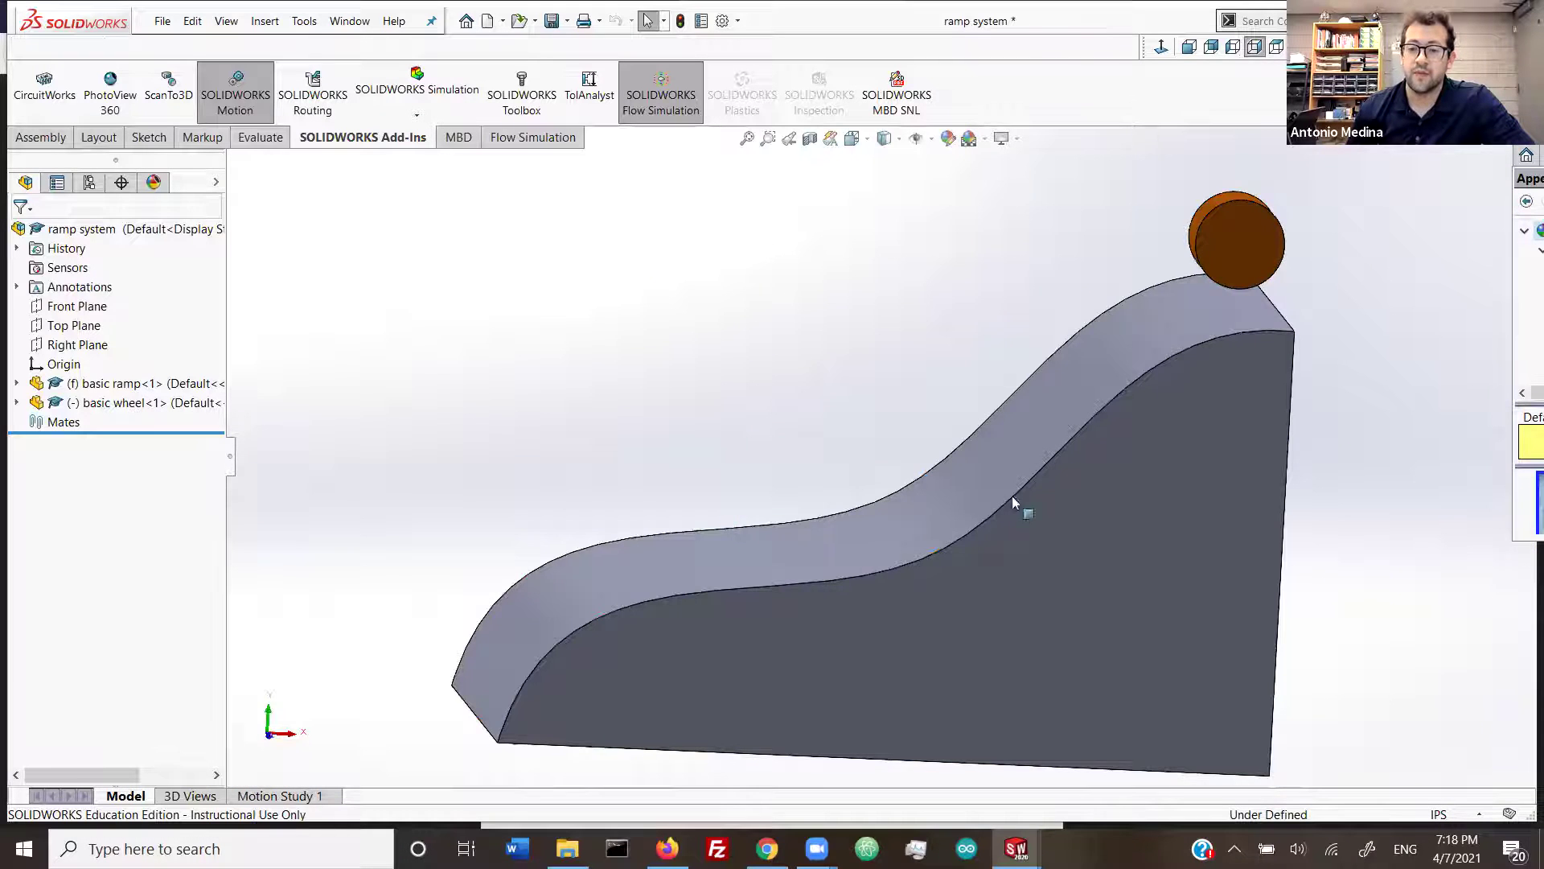
{"action": "key", "text": "ctrl+7"}
{"action": "key", "text": "ctrl+s"}
{"action": "middle_click_drag", "start_coordinate": [1119, 502], "coordinate": [1172, 501]}
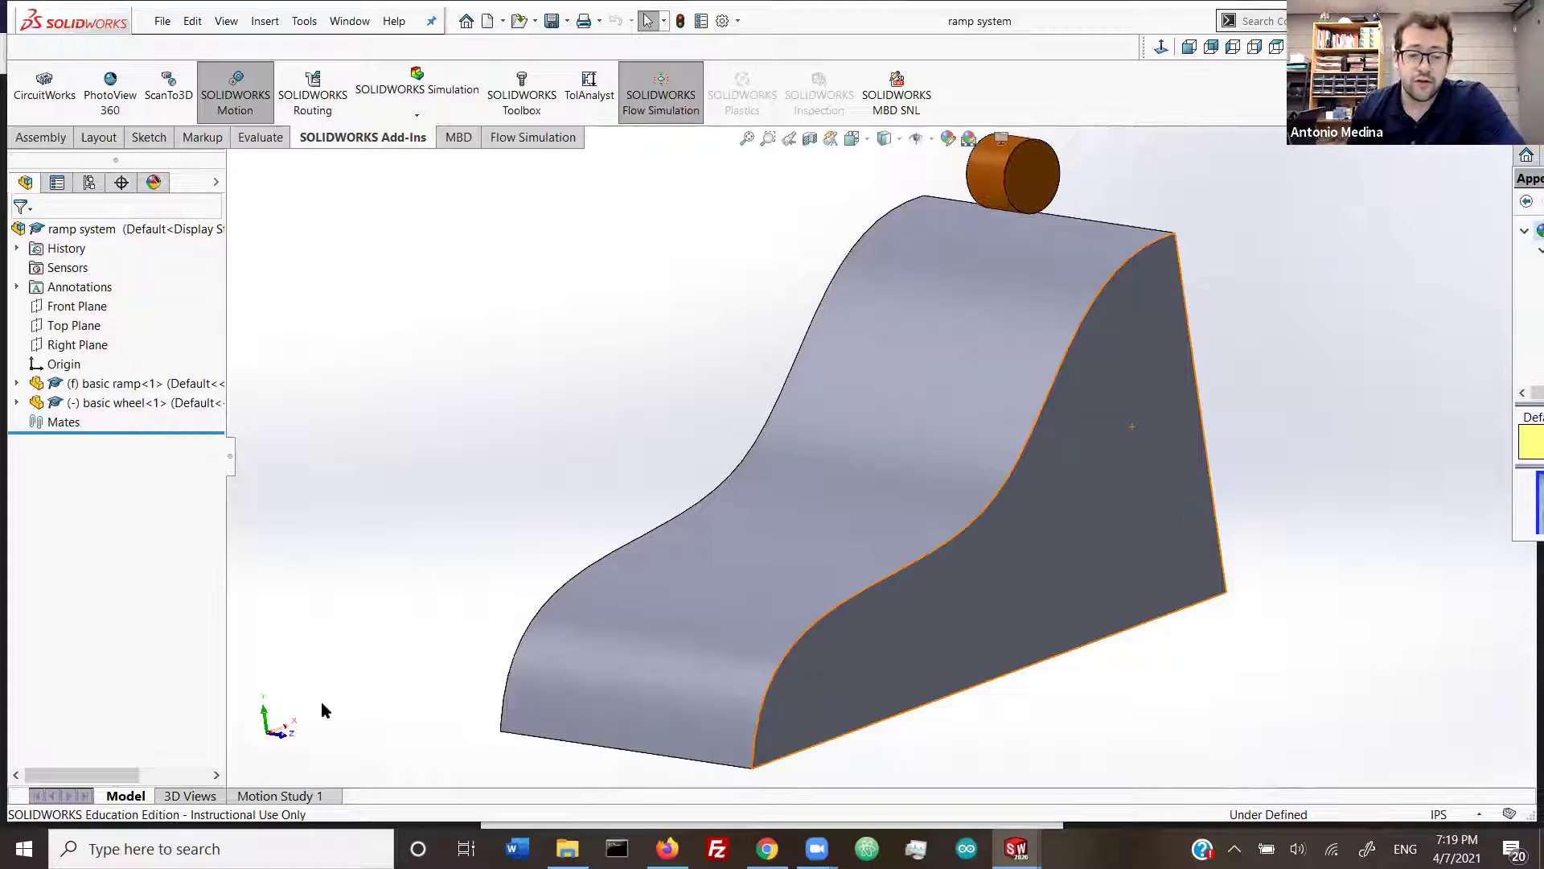
Step: Create a second motion study of the Motion Analysis type and add gravity to it
{"action": "left_click", "coordinate": [322, 800]}
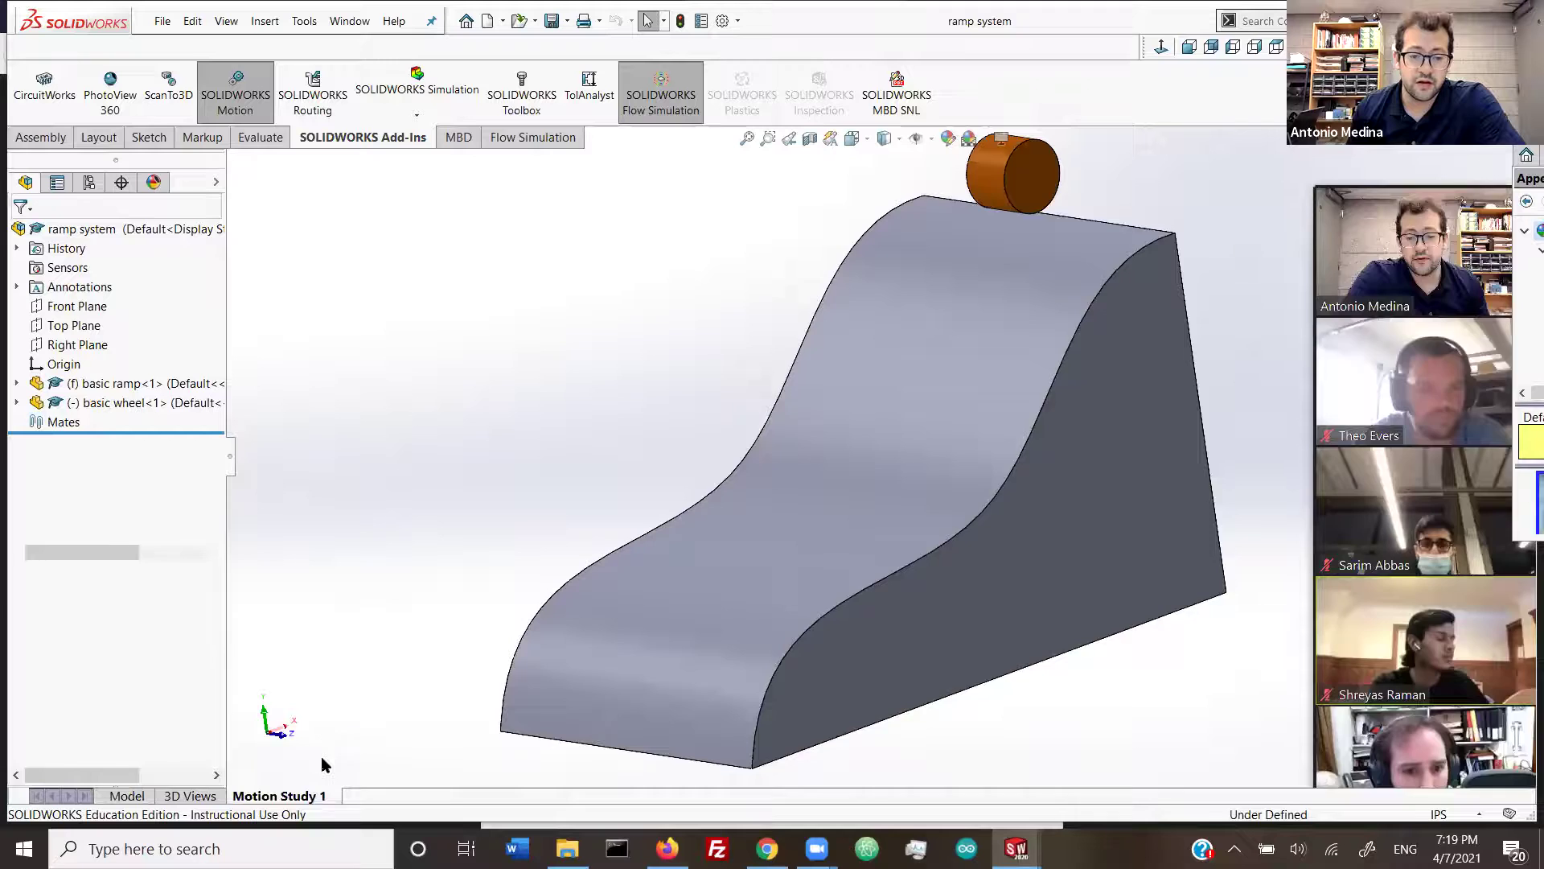
{"action": "right_click", "coordinate": [242, 796]}
{"action": "left_click", "coordinate": [332, 767]}
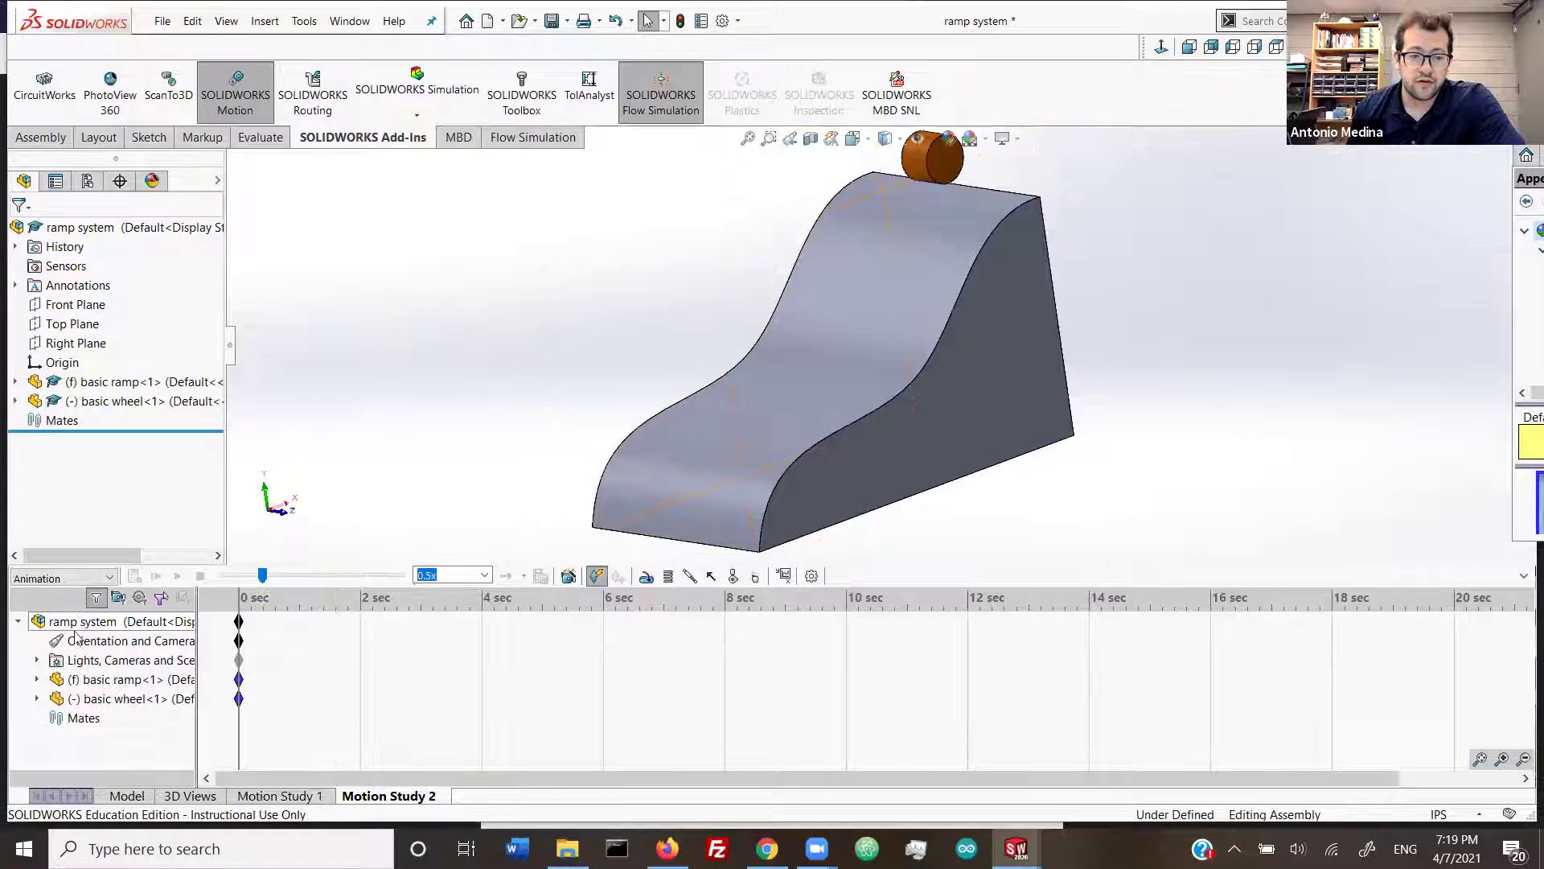
{"action": "left_click", "coordinate": [108, 577]}
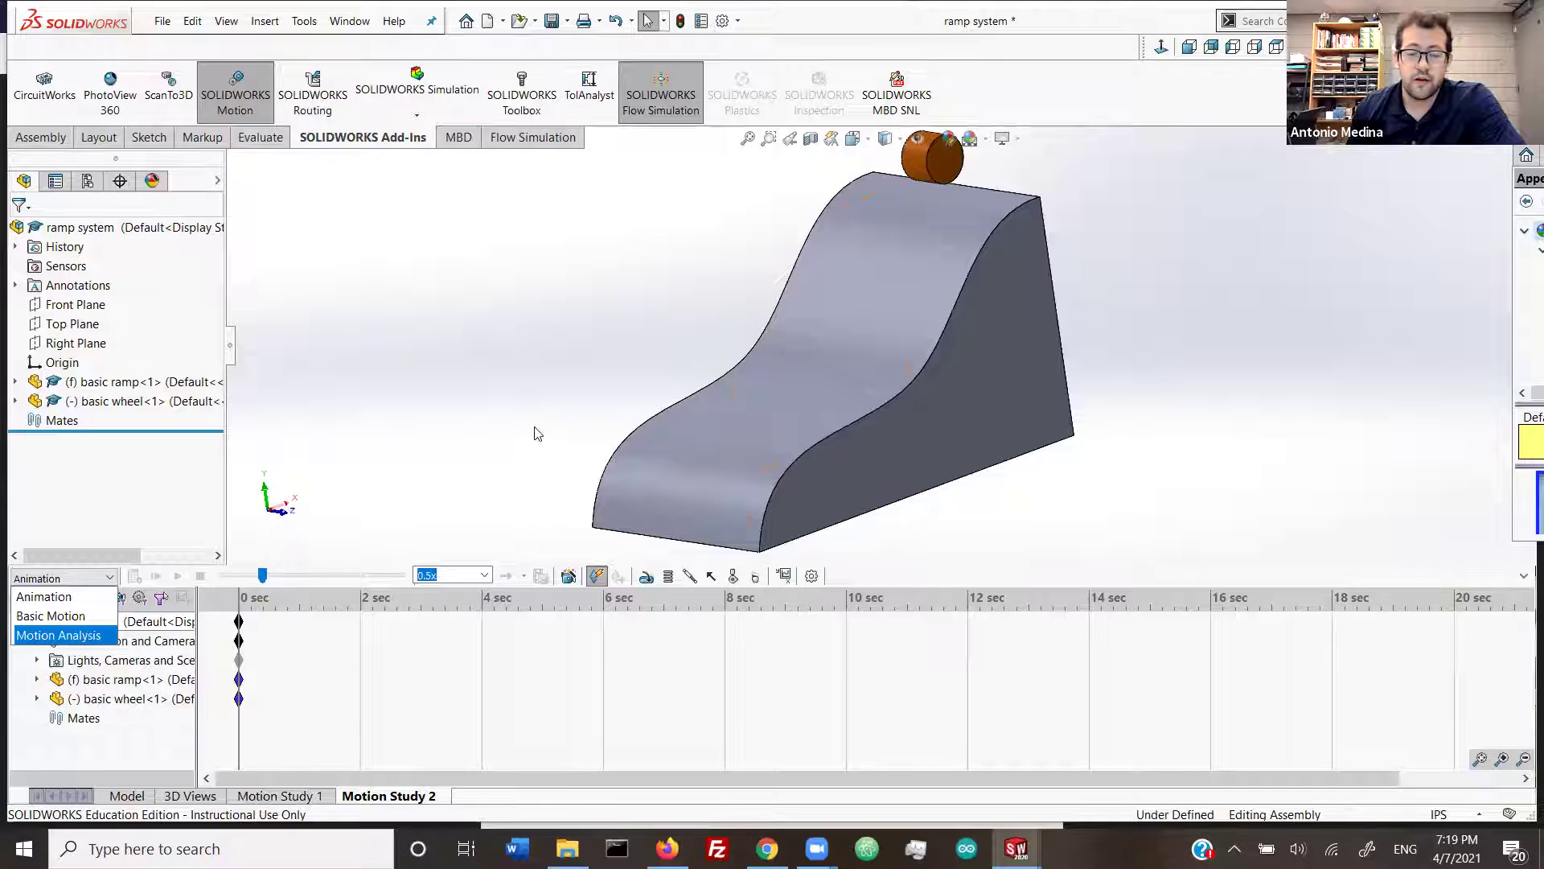
{"action": "key", "text": "Return"}
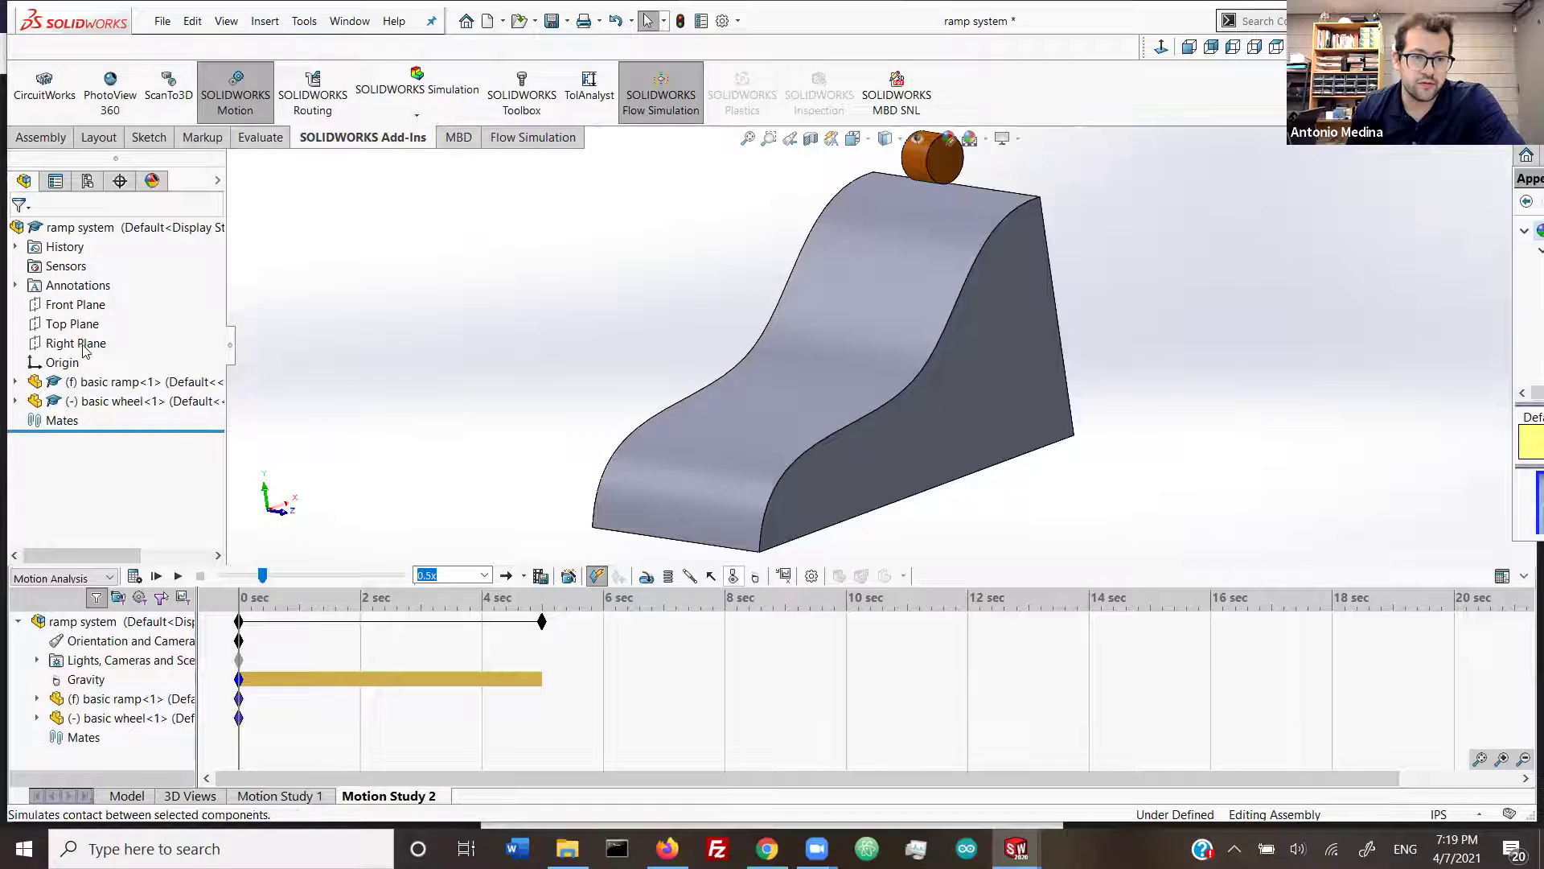
Step: Add a solid body contact between the basic ramp and the basic wheel in the new study
{"action": "left_click", "coordinate": [733, 576]}
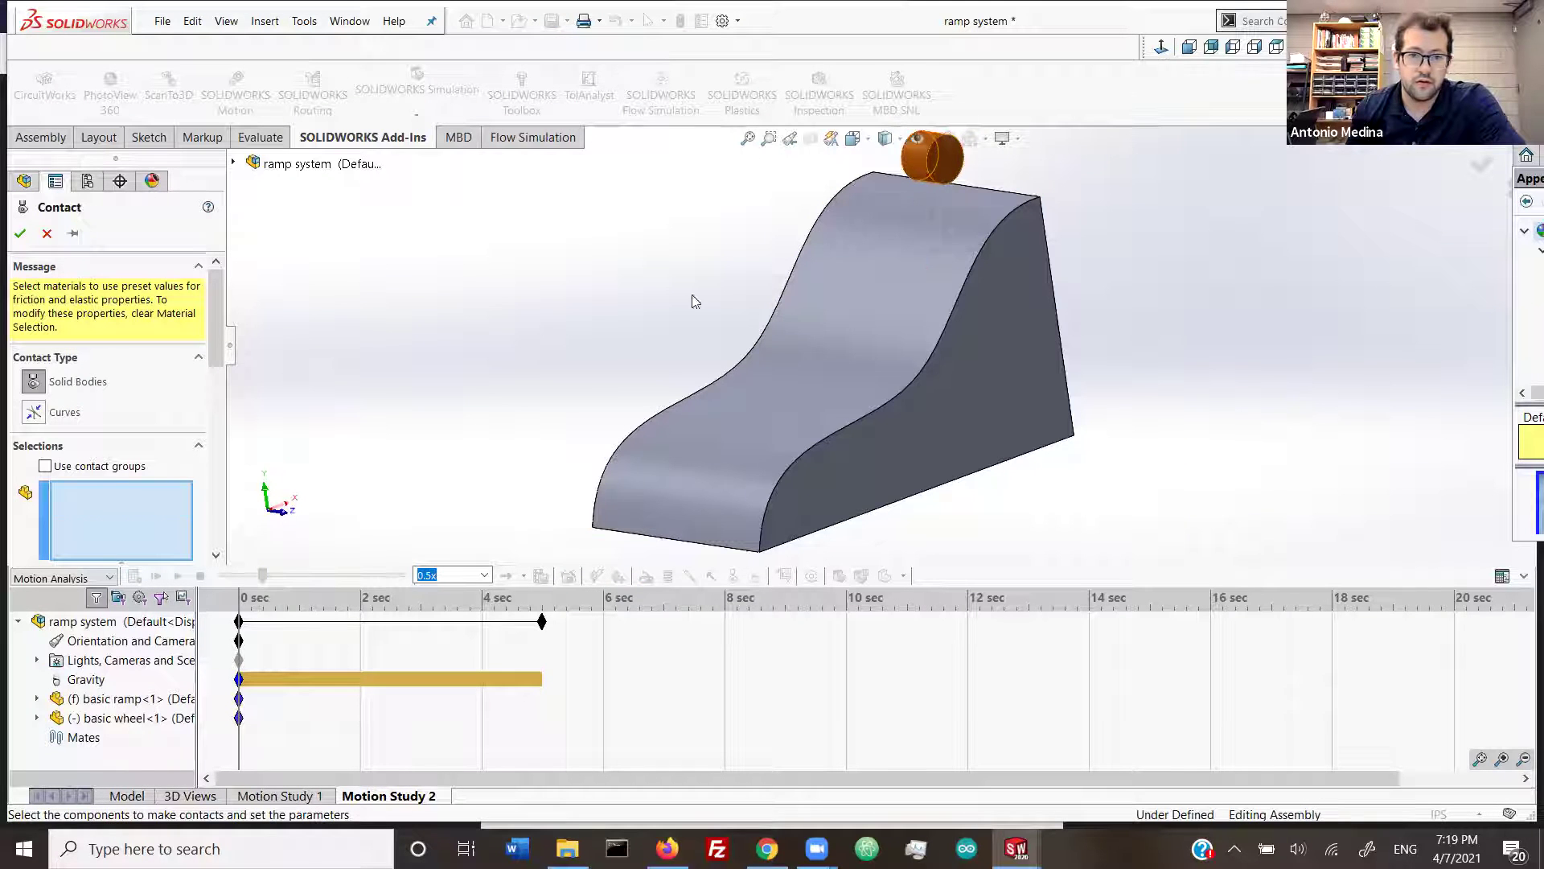
{"action": "left_click", "coordinate": [24, 236]}
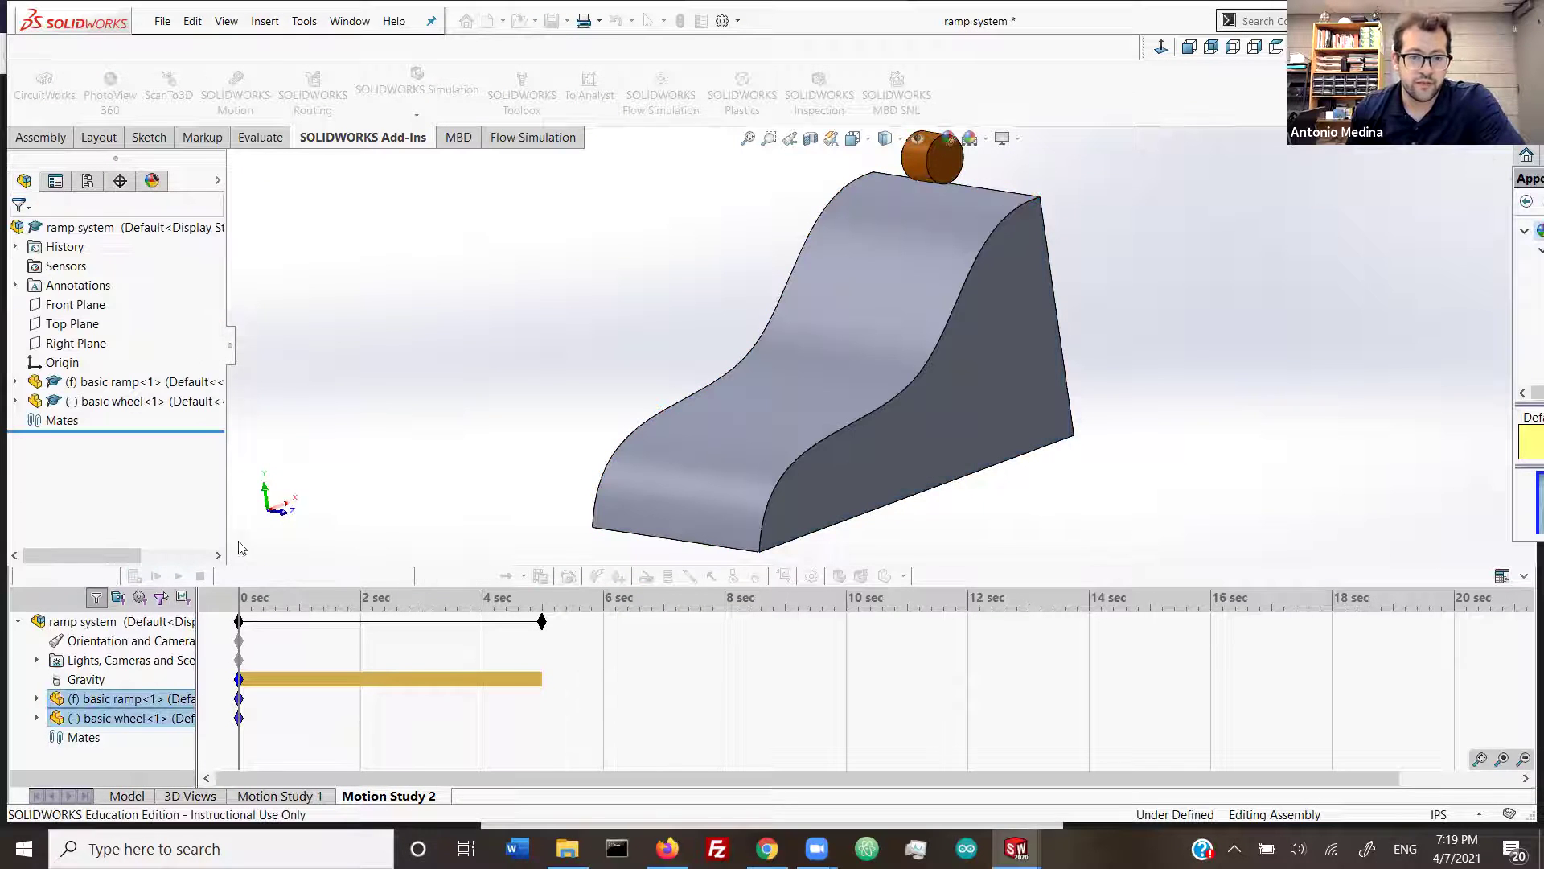
{"action": "left_click", "coordinate": [325, 625]}
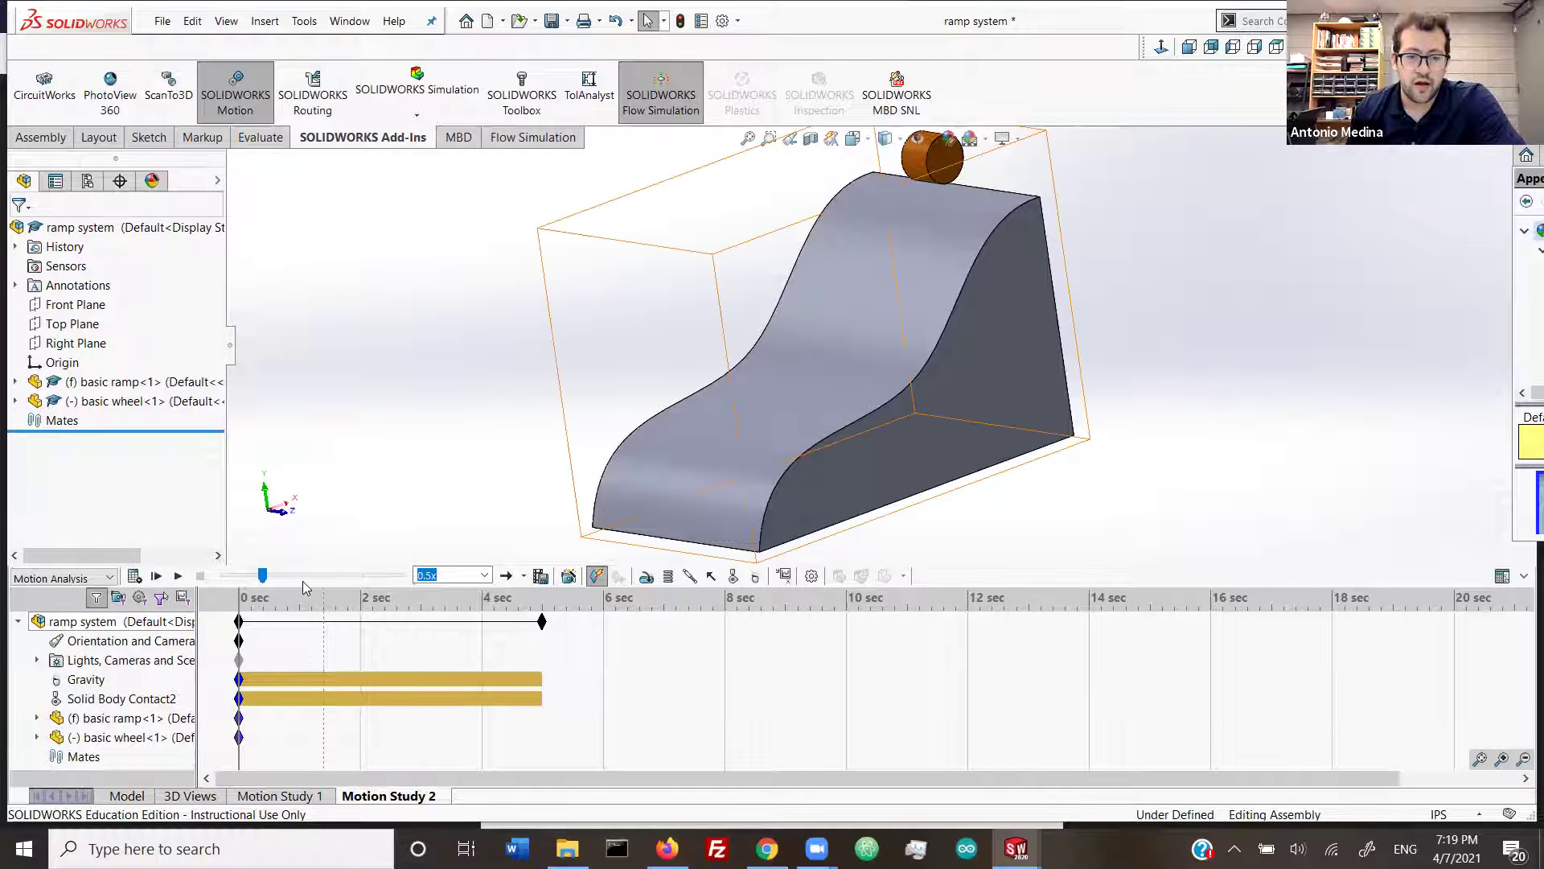
Step: Calculate the motion study and play it from the start at 0.1x speed
{"action": "left_click", "coordinate": [135, 578]}
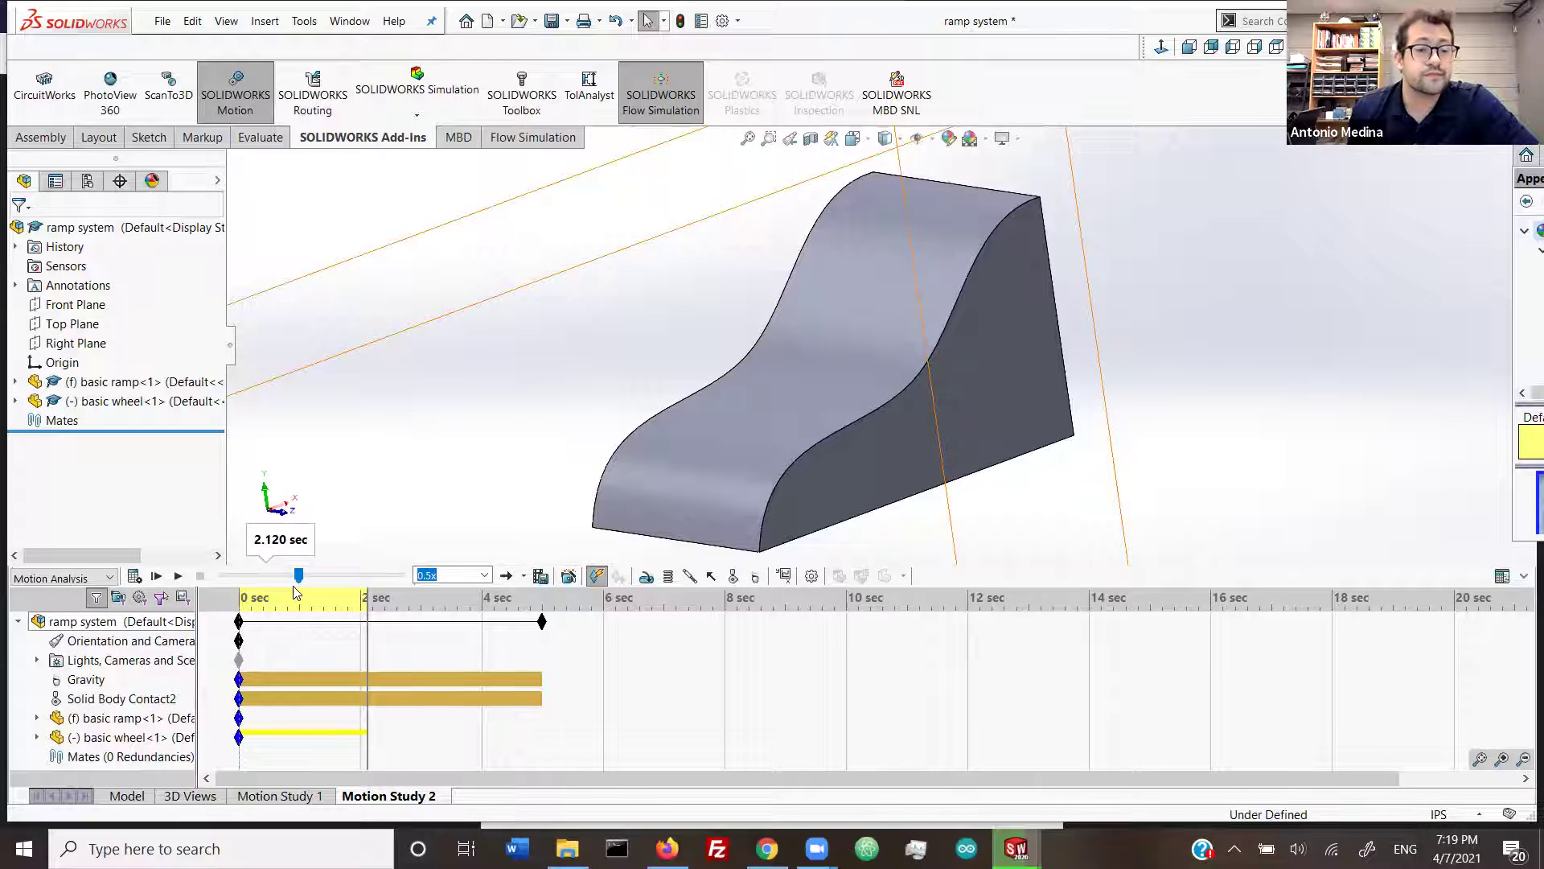
{"action": "left_click", "coordinate": [176, 581]}
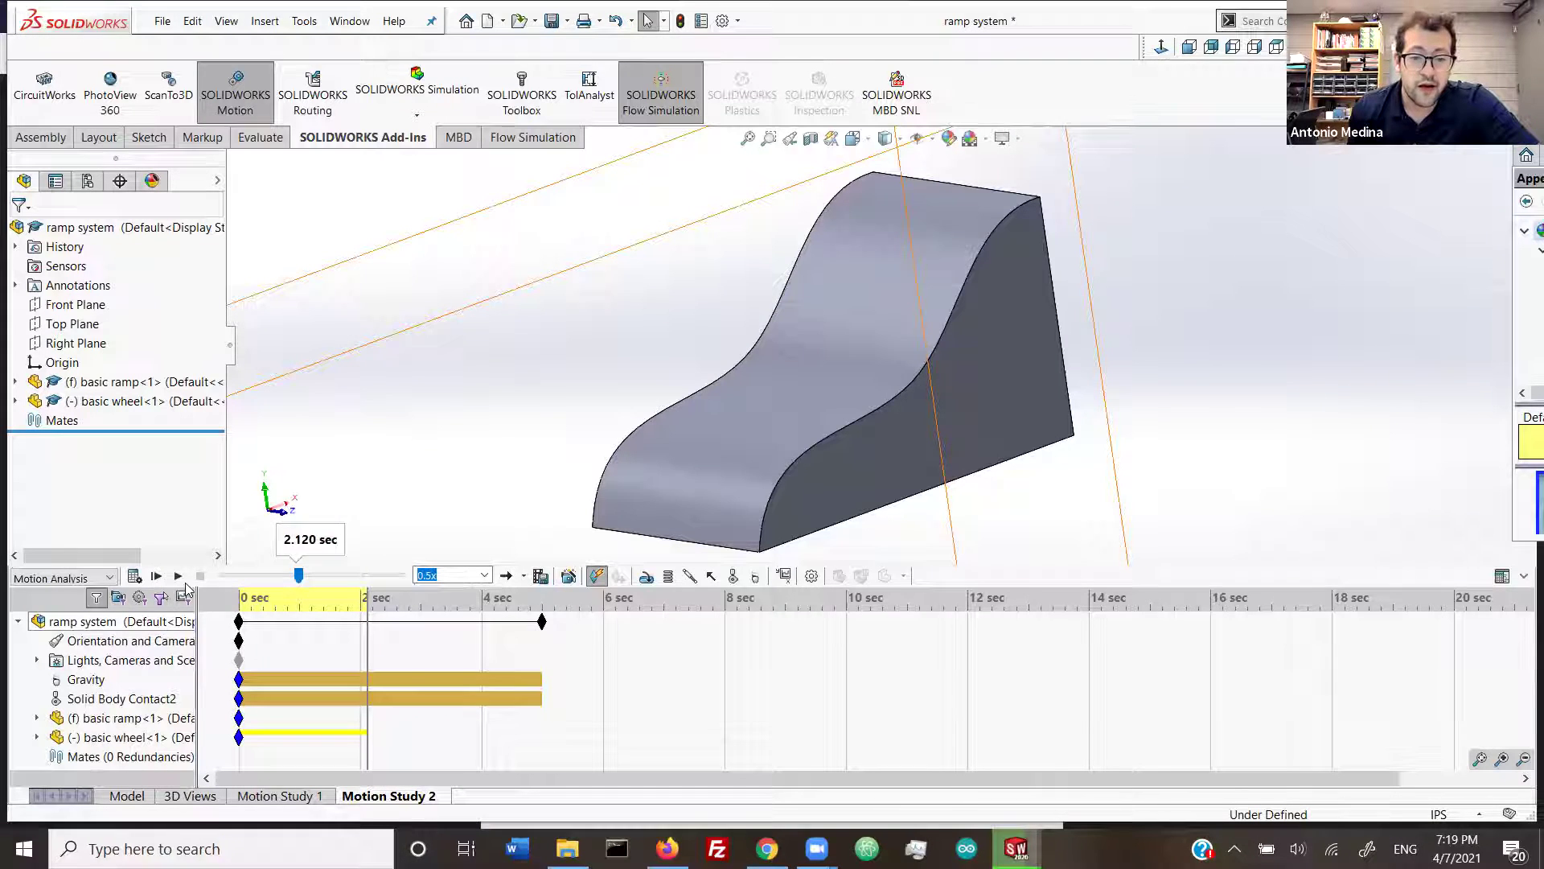
{"action": "left_click", "coordinate": [485, 576]}
{"action": "left_click", "coordinate": [462, 590]}
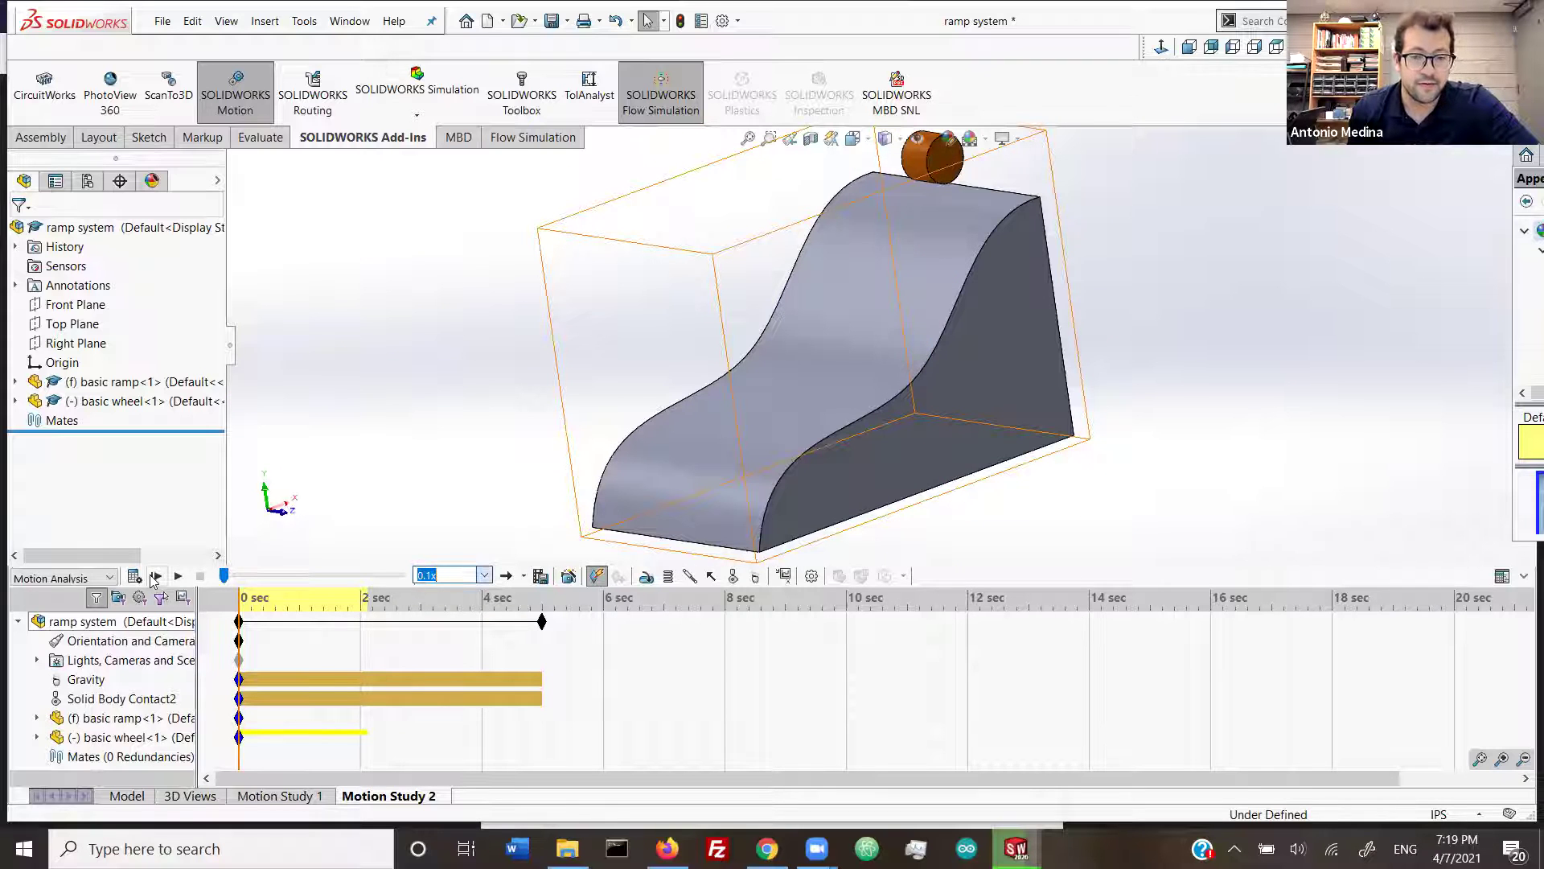
{"action": "left_click", "coordinate": [157, 577]}
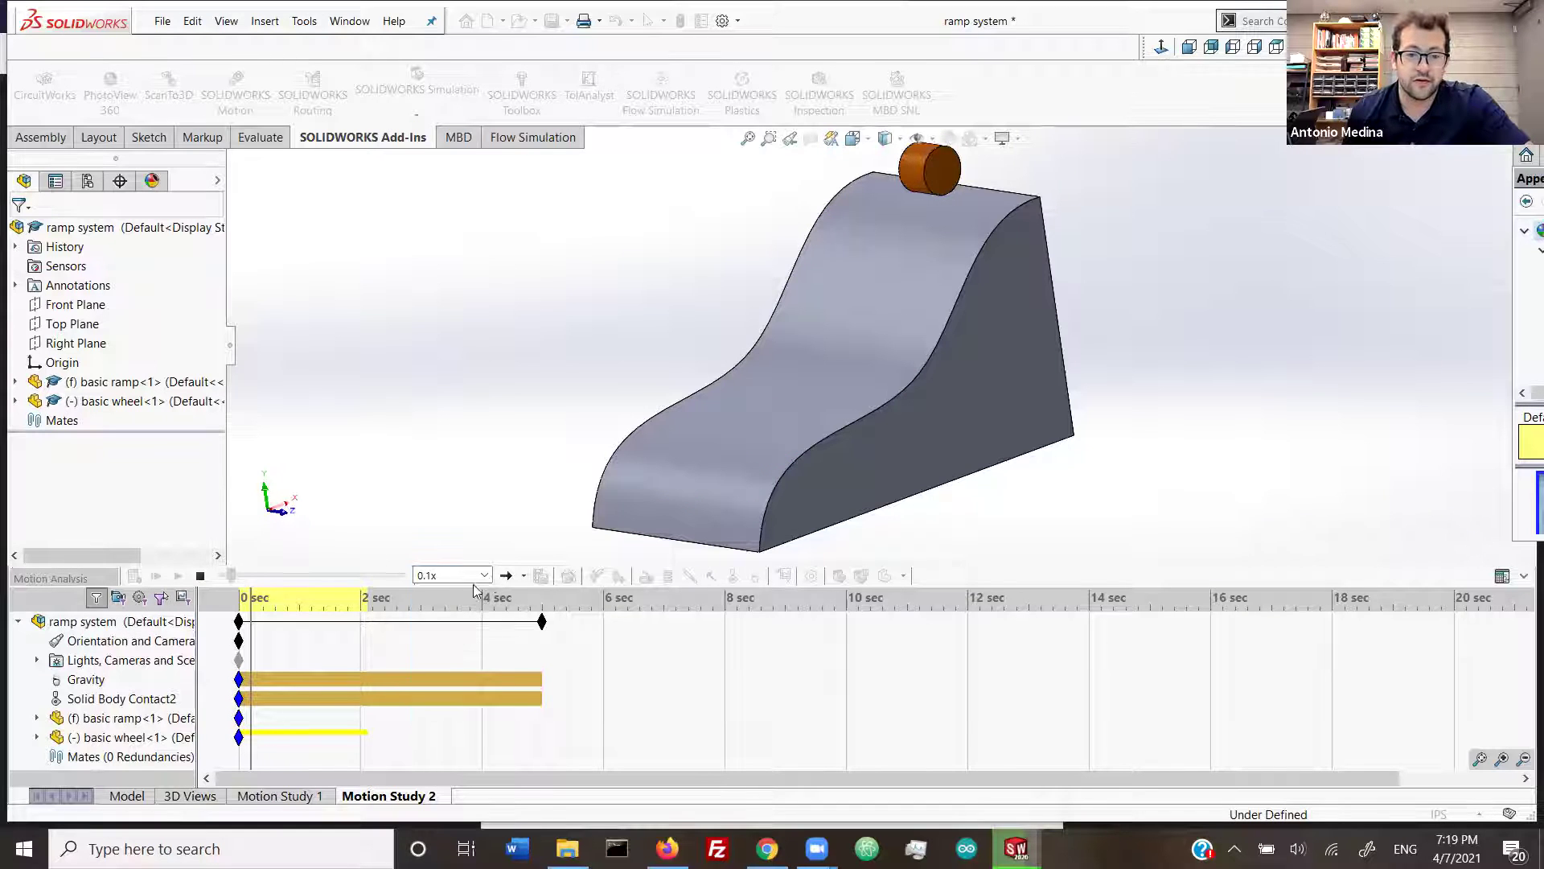
Step: Set the playback speed to 0.25x and replay the wheel's descent, viewing the curved ramp from the side
{"action": "left_click", "coordinate": [477, 577]}
{"action": "left_click", "coordinate": [464, 603]}
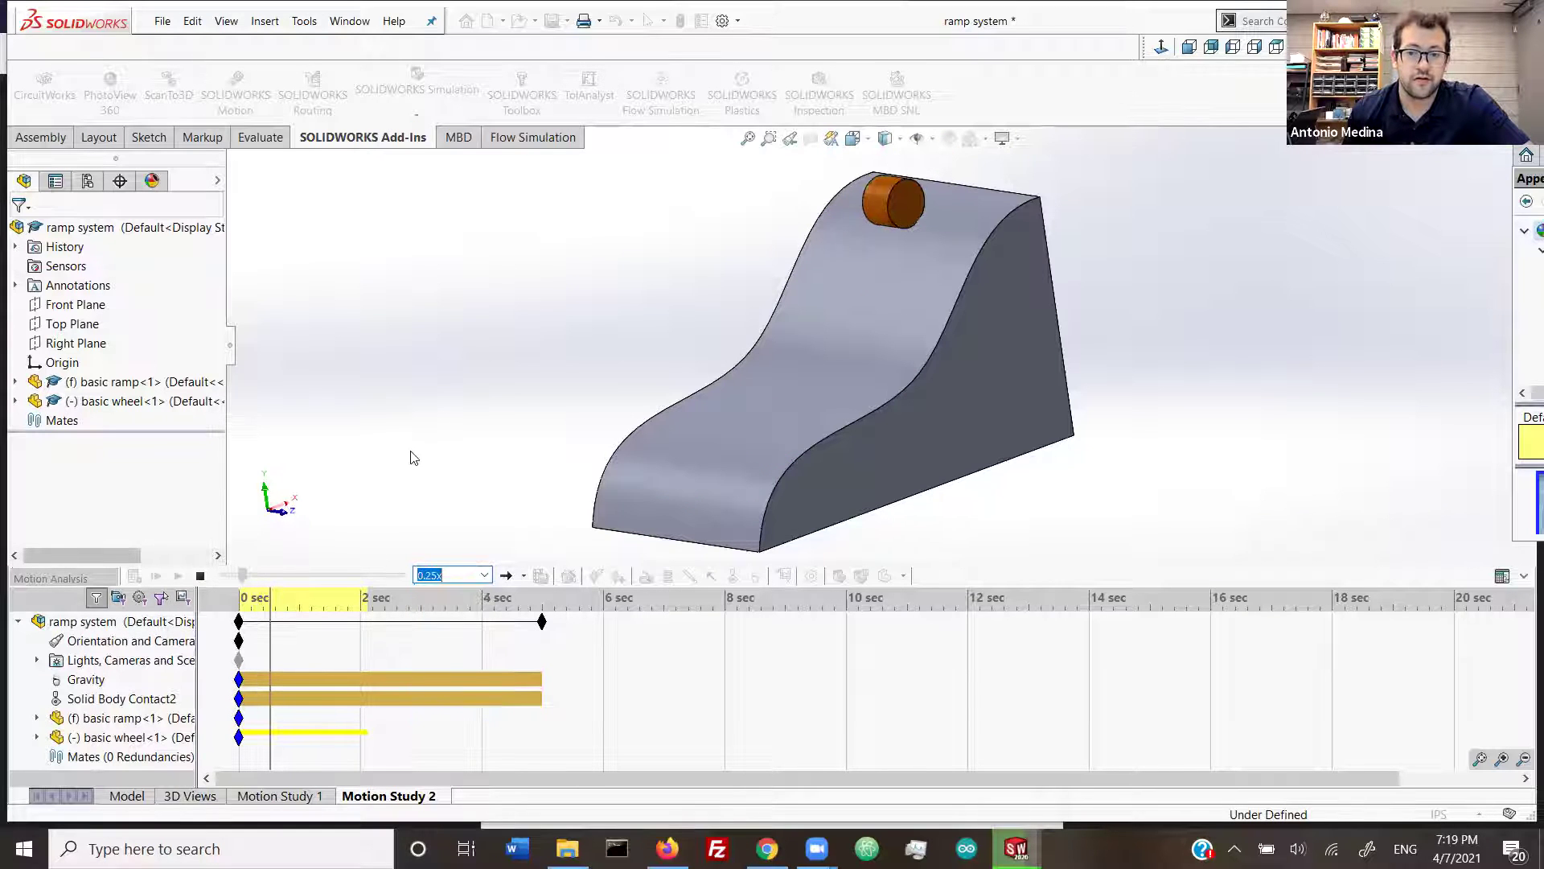
{"action": "middle_click_drag", "start_coordinate": [411, 461], "coordinate": [365, 442]}
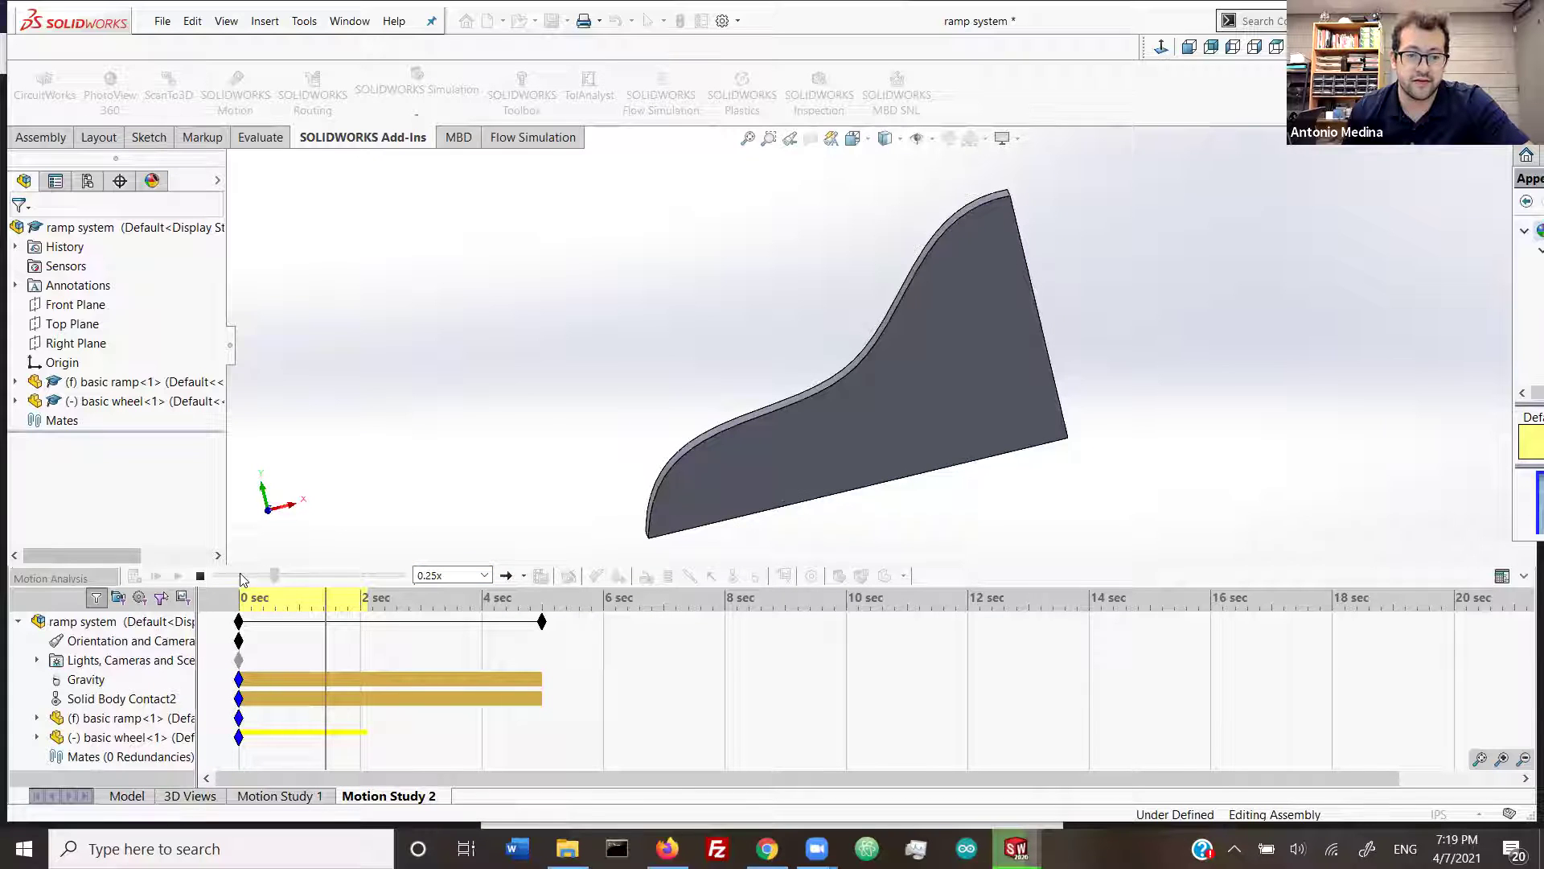
{"action": "left_click", "coordinate": [199, 576]}
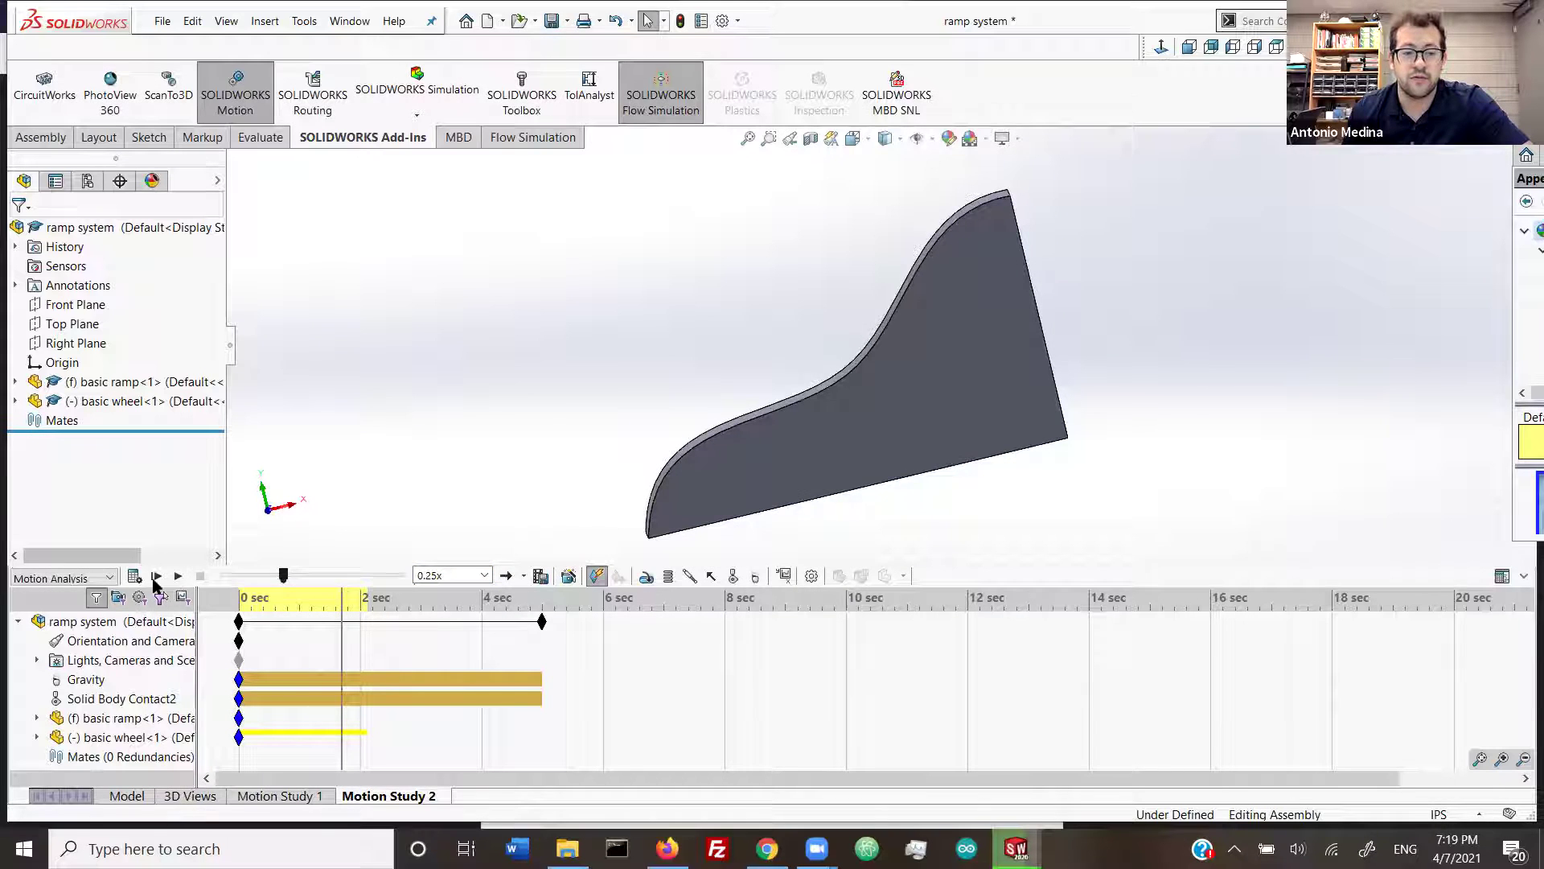
{"action": "left_click", "coordinate": [297, 491]}
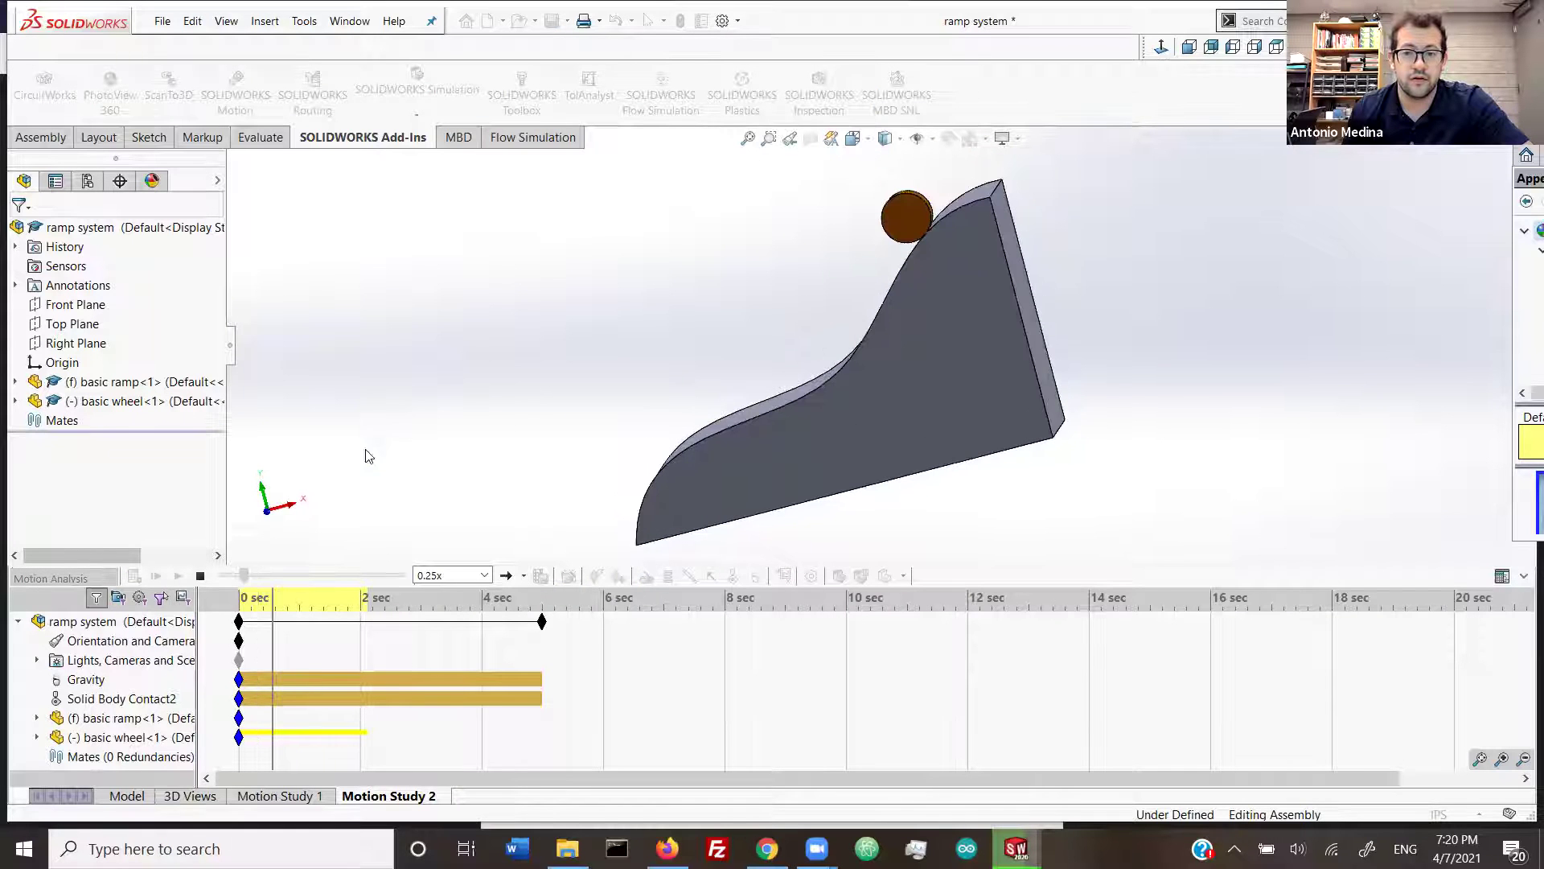
{"action": "left_click_drag", "start_coordinate": [340, 489], "coordinate": [346, 499]}
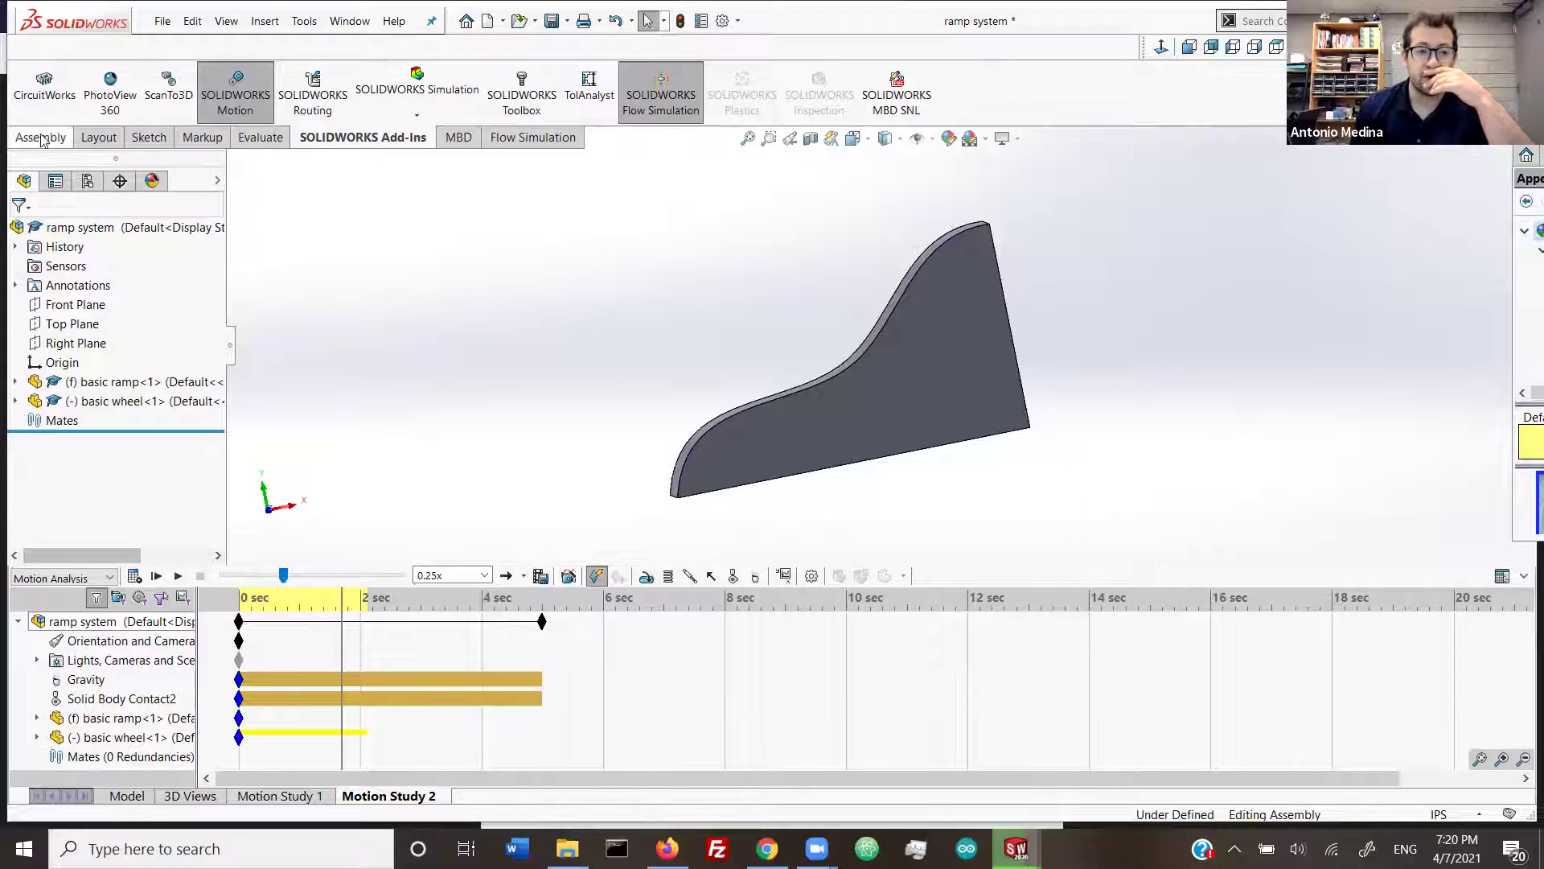
Step: Create a new part document
{"action": "left_click", "coordinate": [162, 27]}
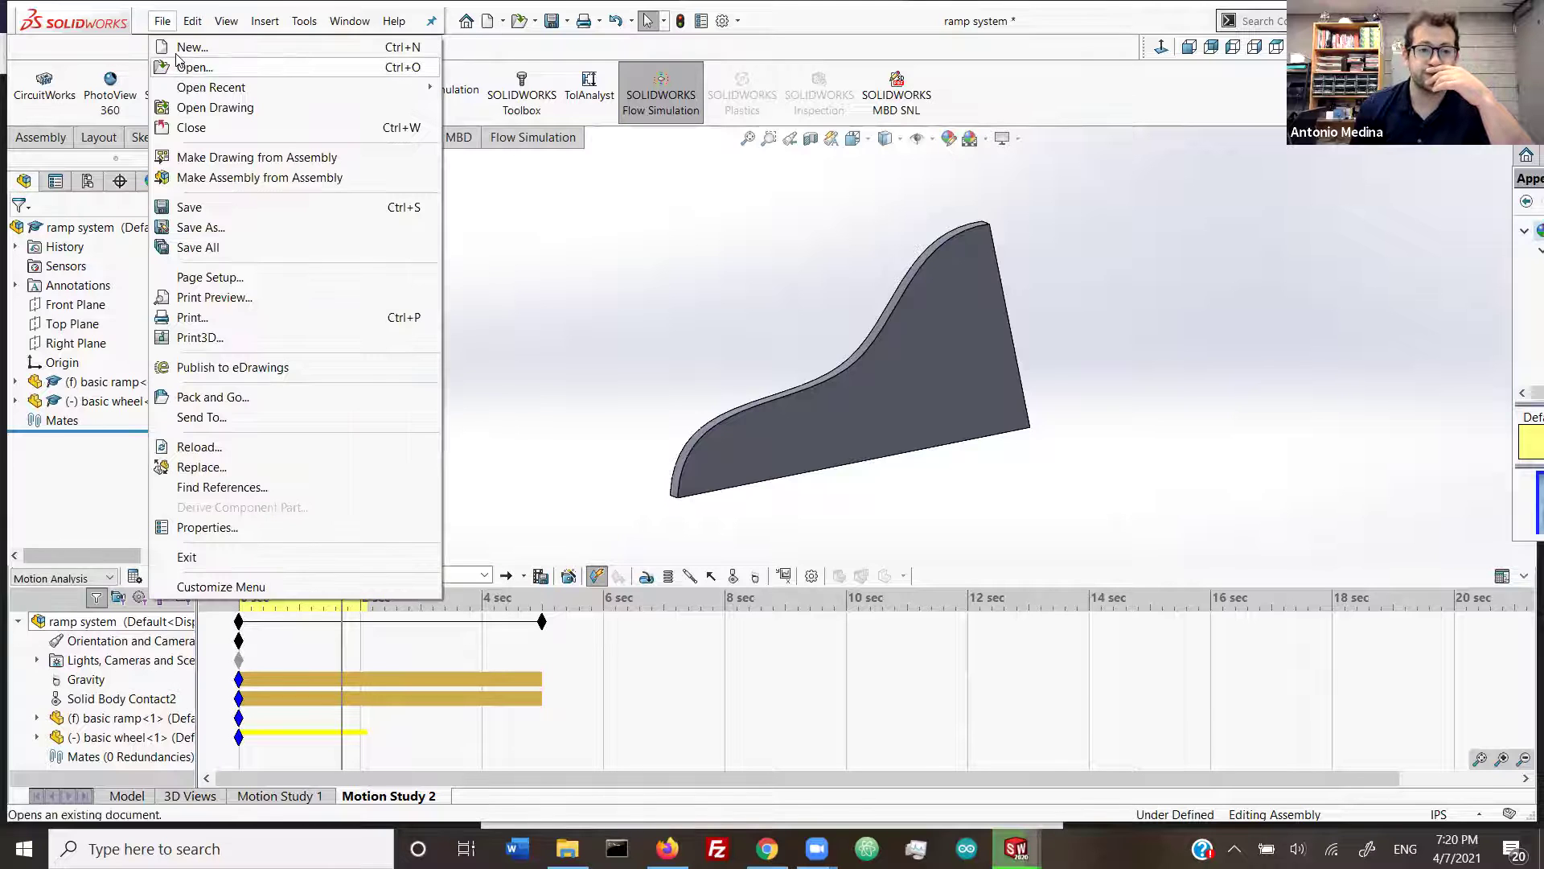
{"action": "left_click", "coordinate": [181, 45]}
{"action": "left_click", "coordinate": [598, 339]}
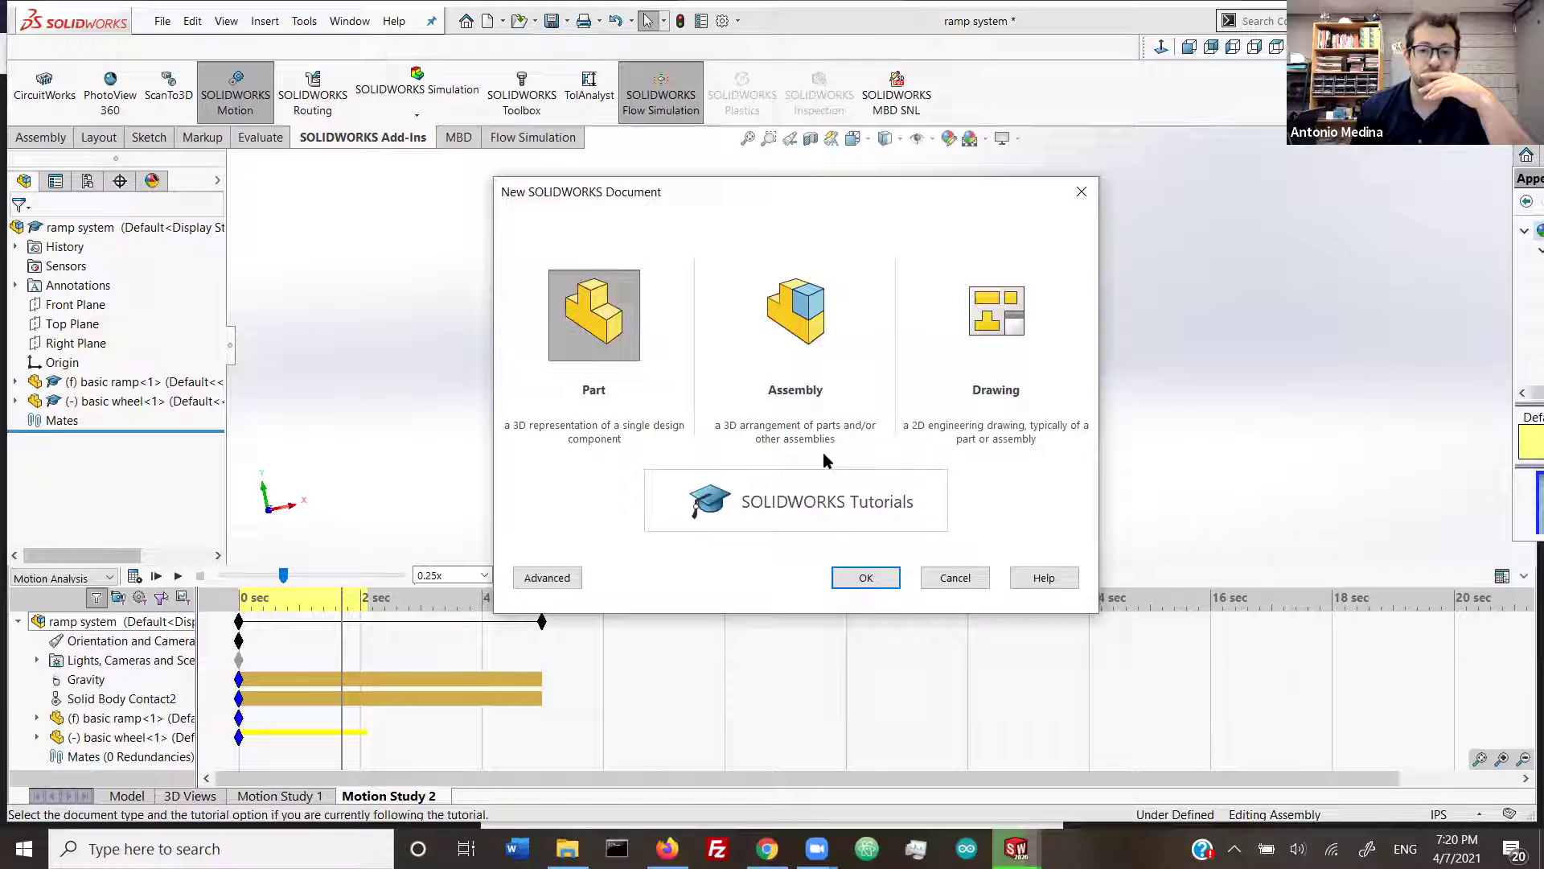
{"action": "left_click", "coordinate": [853, 579]}
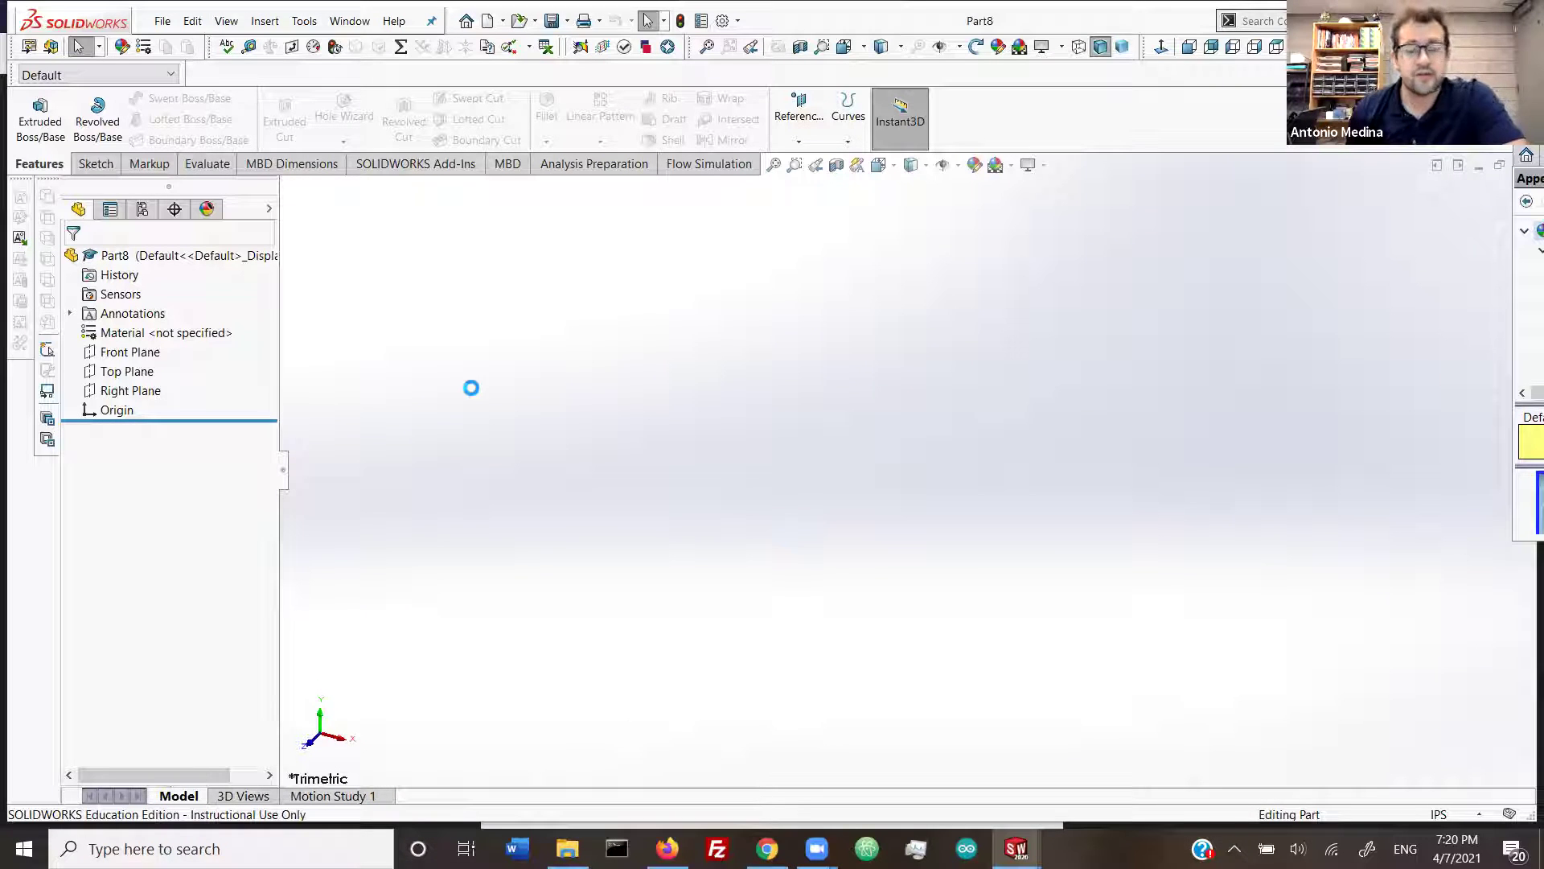
Step: Sketch a circle centred on the origin on the Top Plane and set its diameter to 1.00 in
{"action": "left_click", "coordinate": [627, 461]}
{"action": "left_click", "coordinate": [188, 102]}
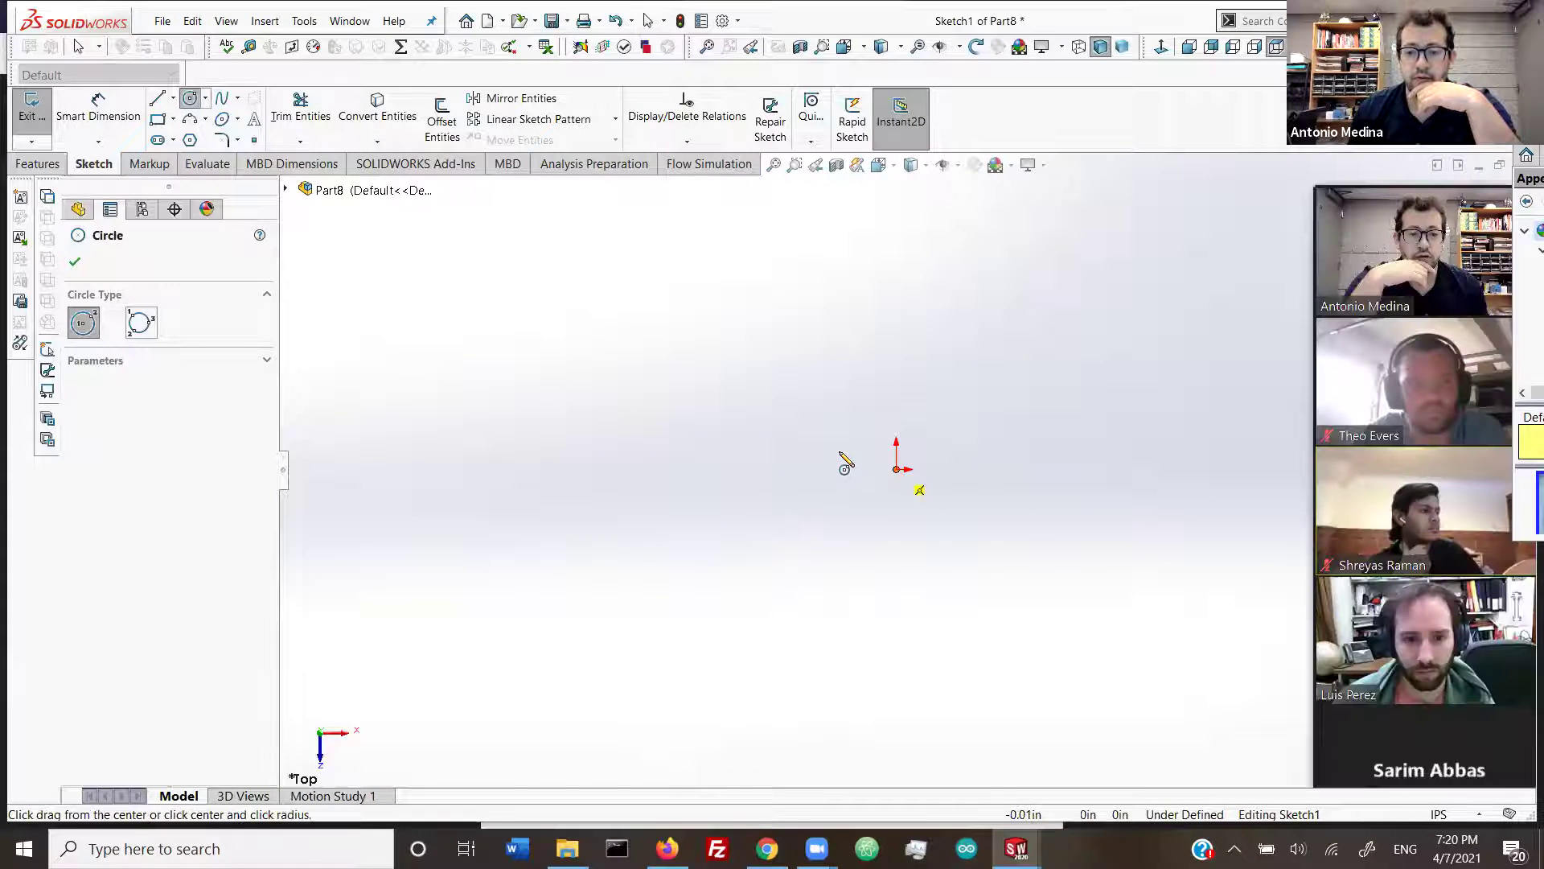
{"action": "left_click_drag", "start_coordinate": [896, 469], "coordinate": [857, 424]}
{"action": "left_click", "coordinate": [867, 421]}
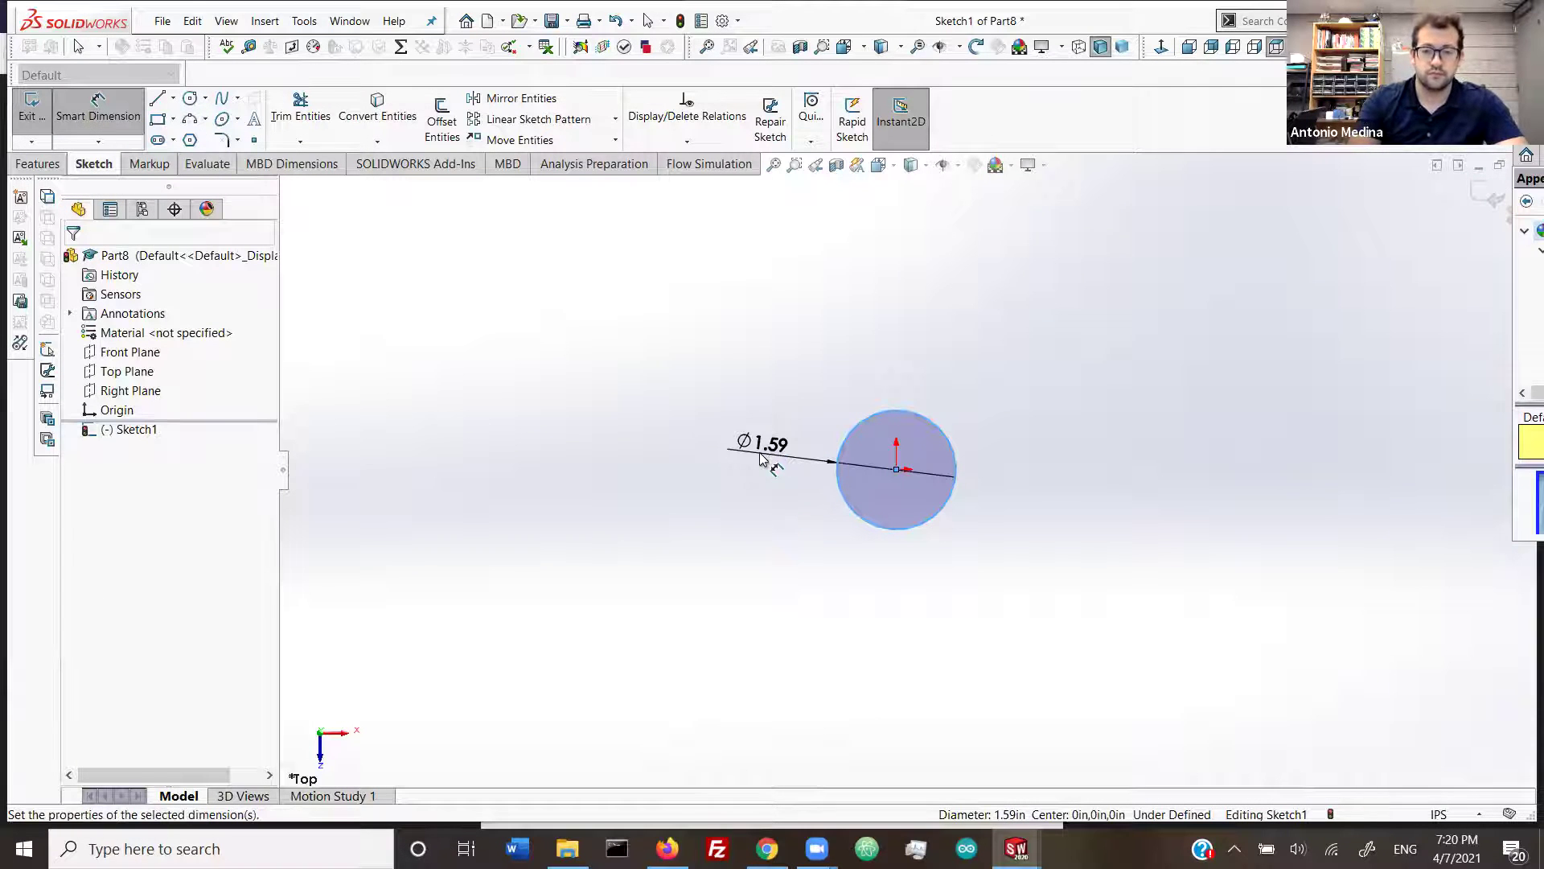
{"action": "left_click", "coordinate": [762, 458]}
{"action": "type", "text": "1.59101046in"}
{"action": "key", "text": "Return"}
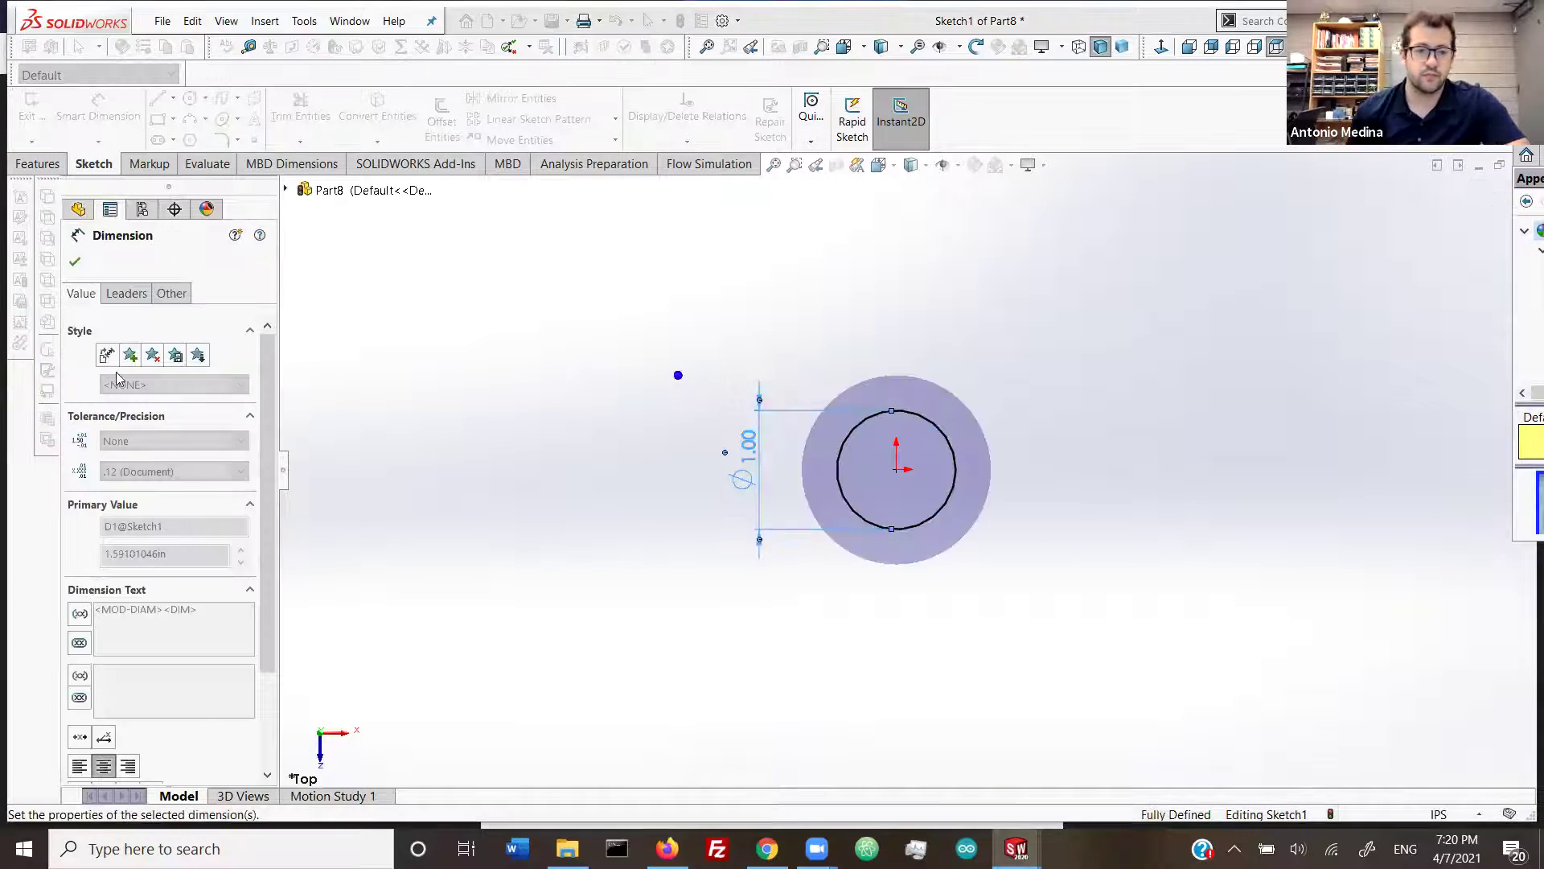
{"action": "key", "text": "Escape"}
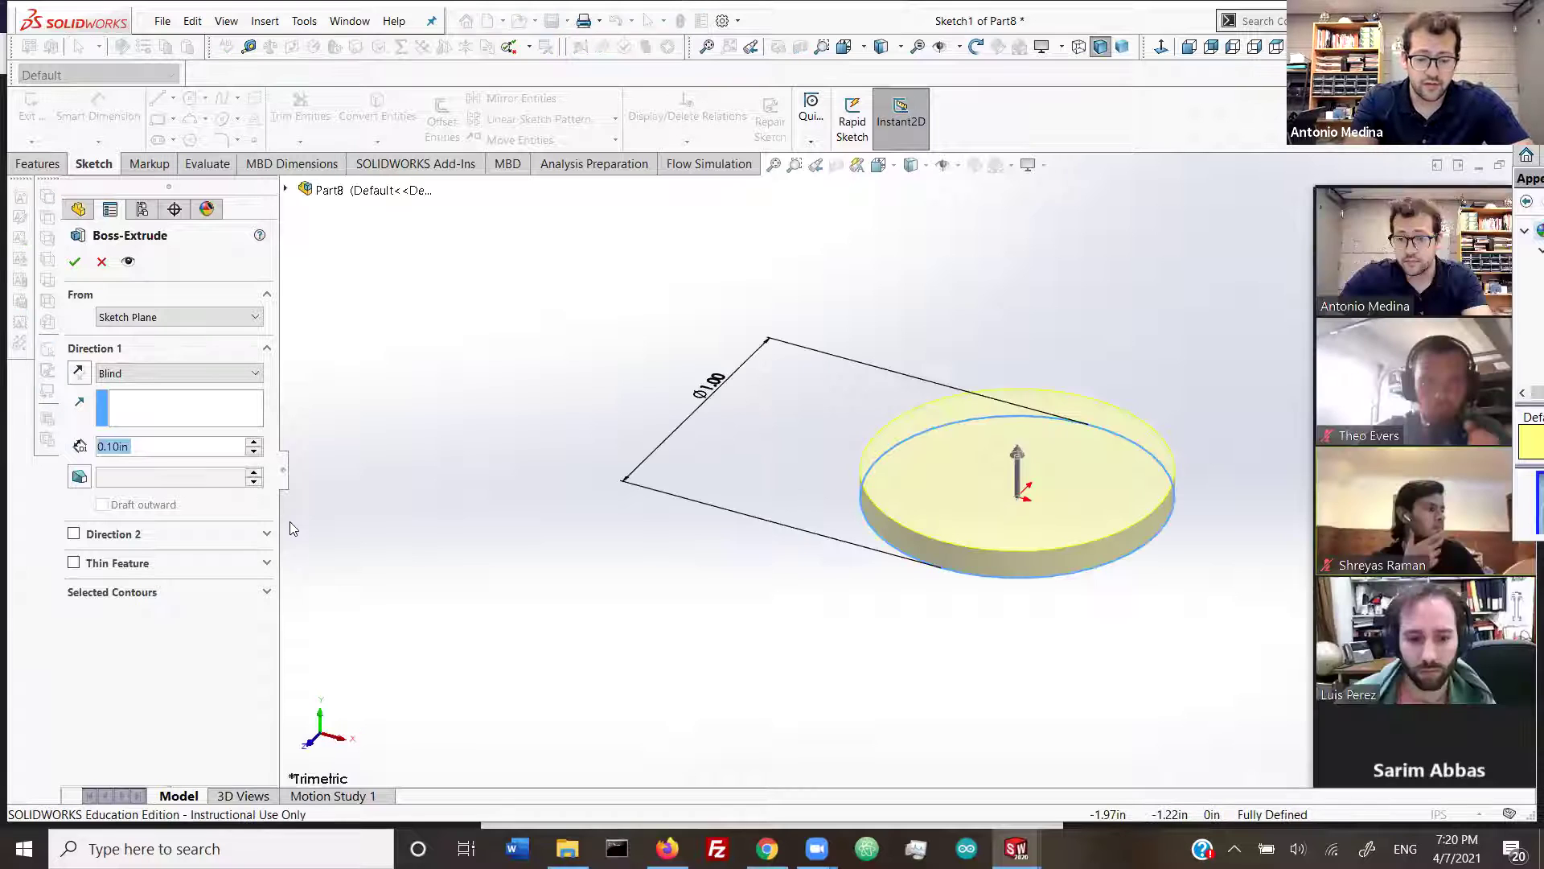
Step: Extrude the circle as a blind boss to a depth of 0.50 in
{"action": "type", "text": "1"}
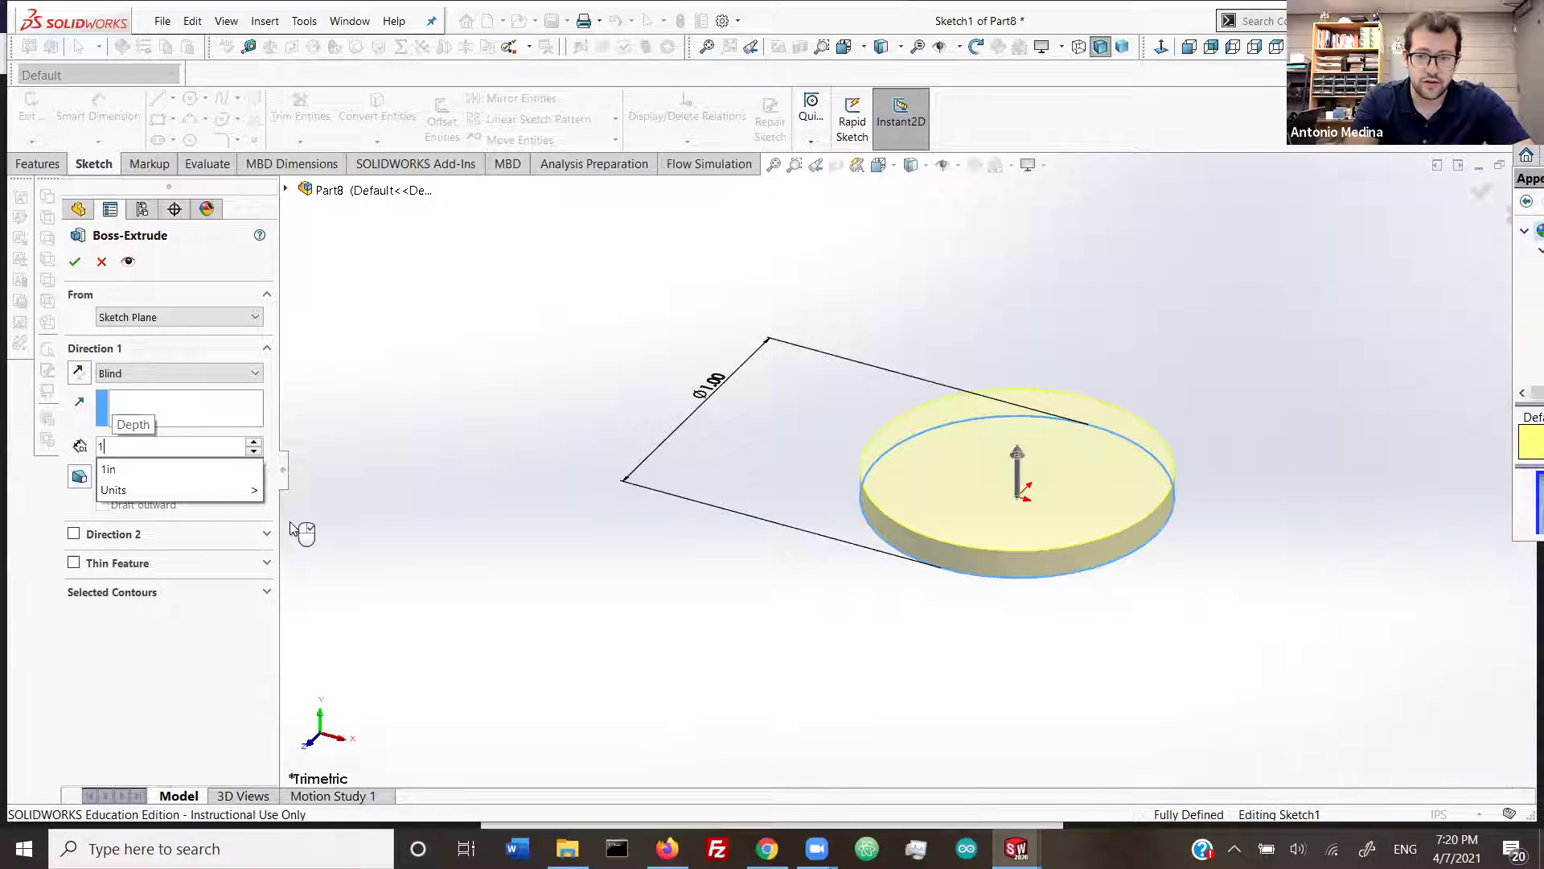
{"action": "key", "text": "Return"}
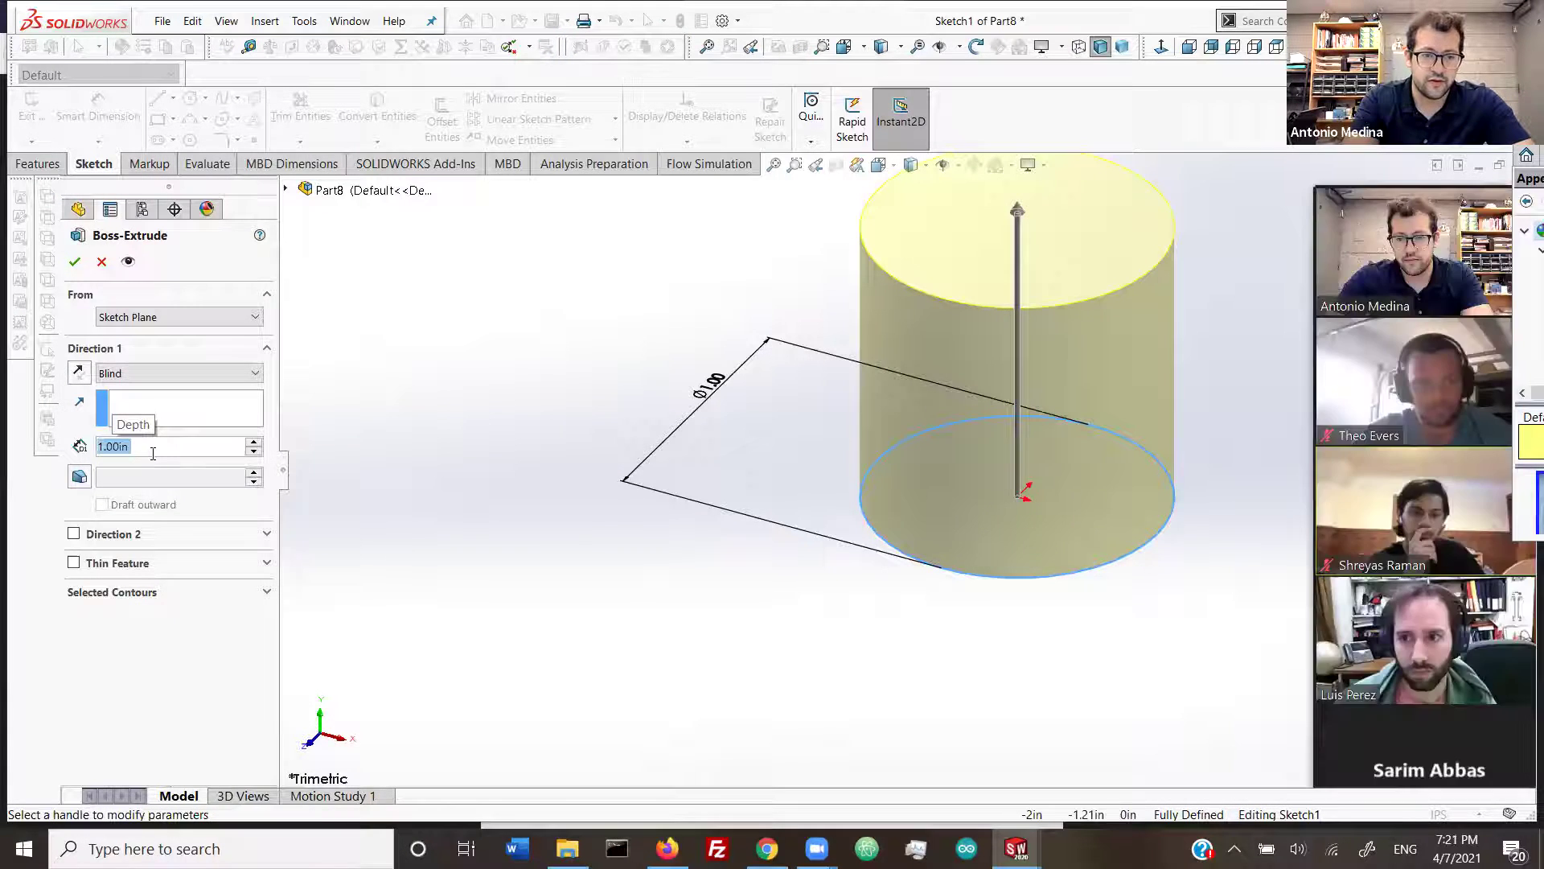
{"action": "type", "text": ".5"}
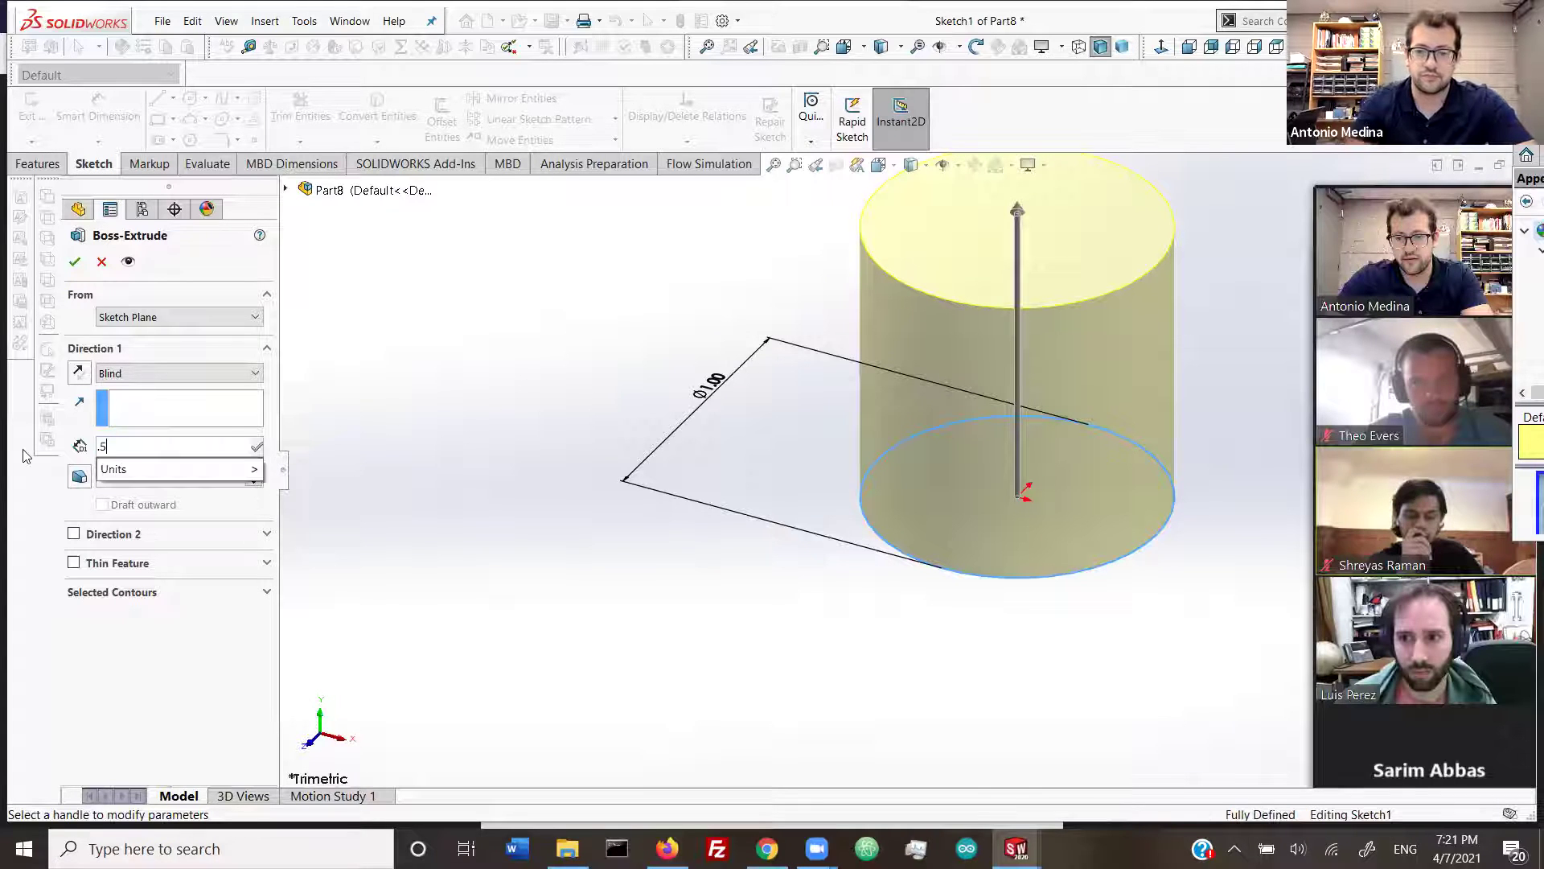
{"action": "key", "text": "Return"}
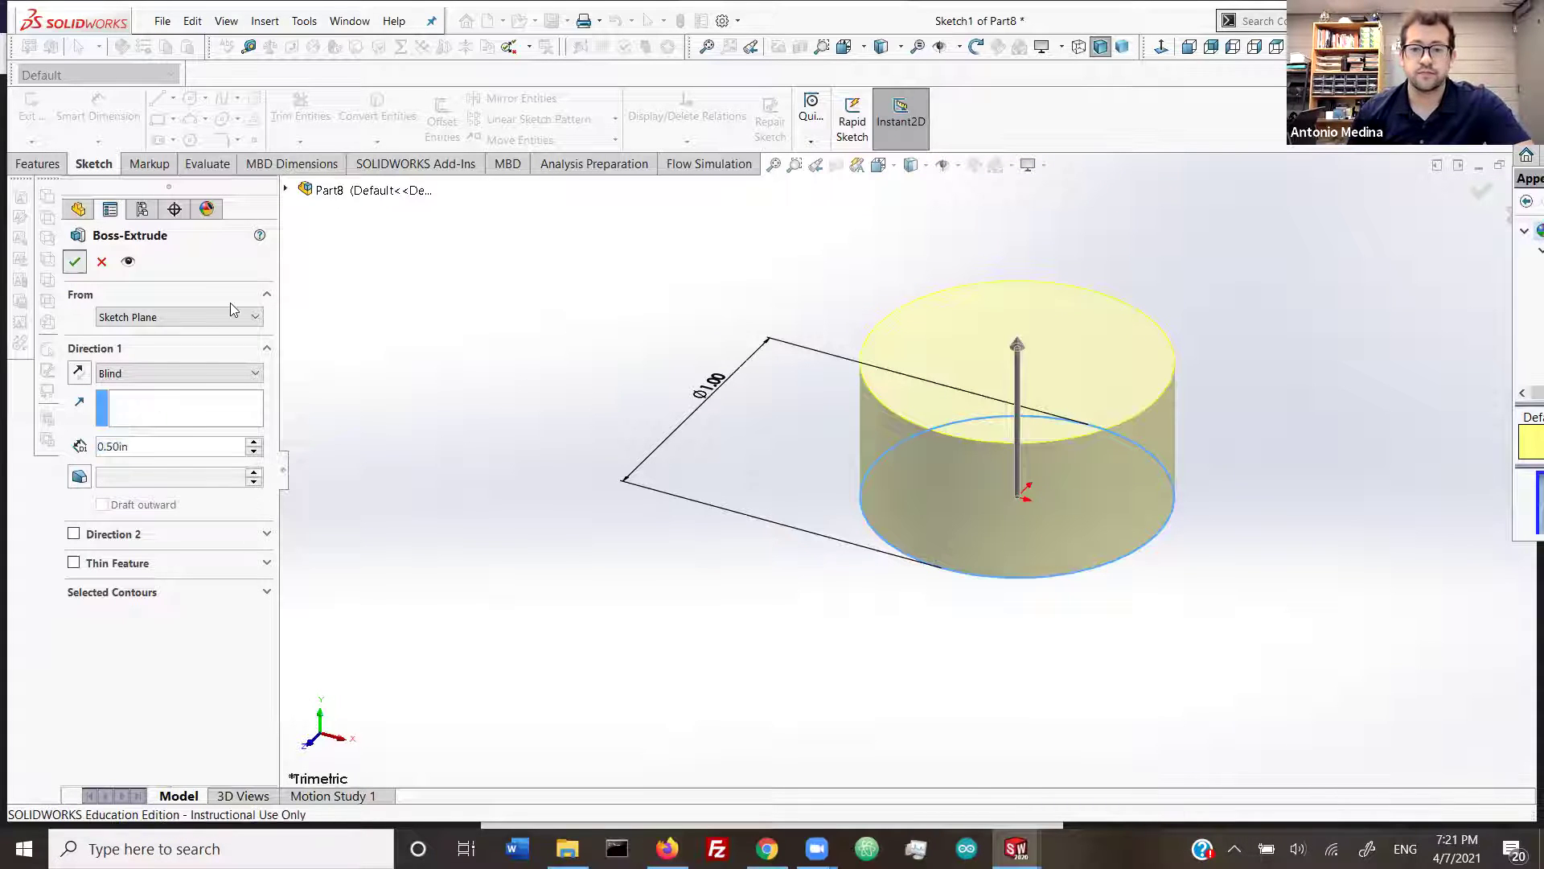
{"action": "key", "text": "Return"}
{"action": "left_click", "coordinate": [728, 426]}
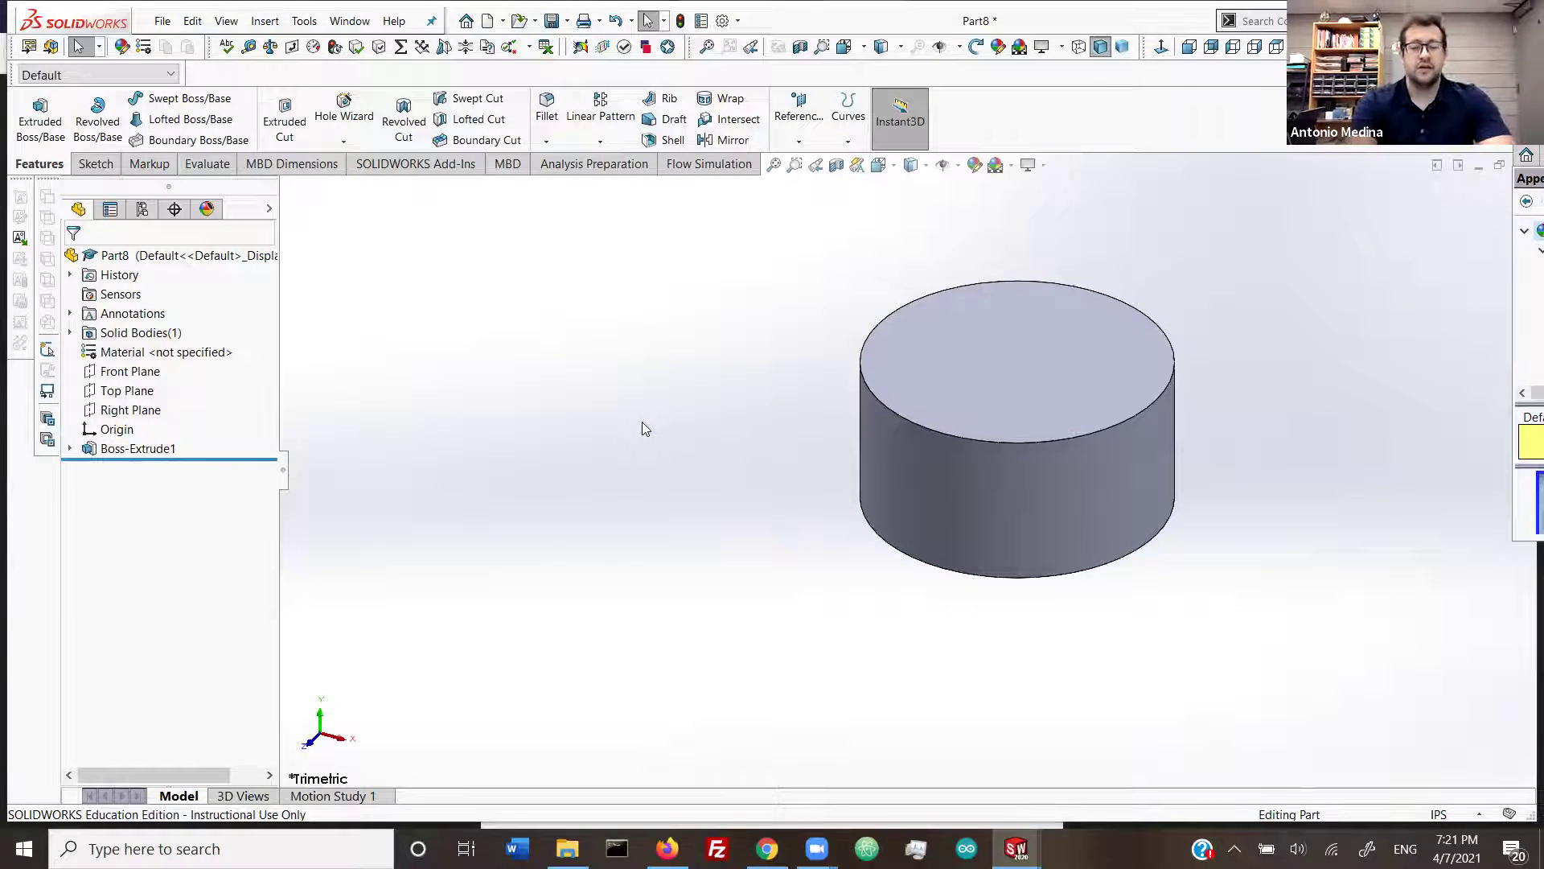
Step: Save the part in the current folder under the file name shaft
{"action": "key", "text": "ctrl+s"}
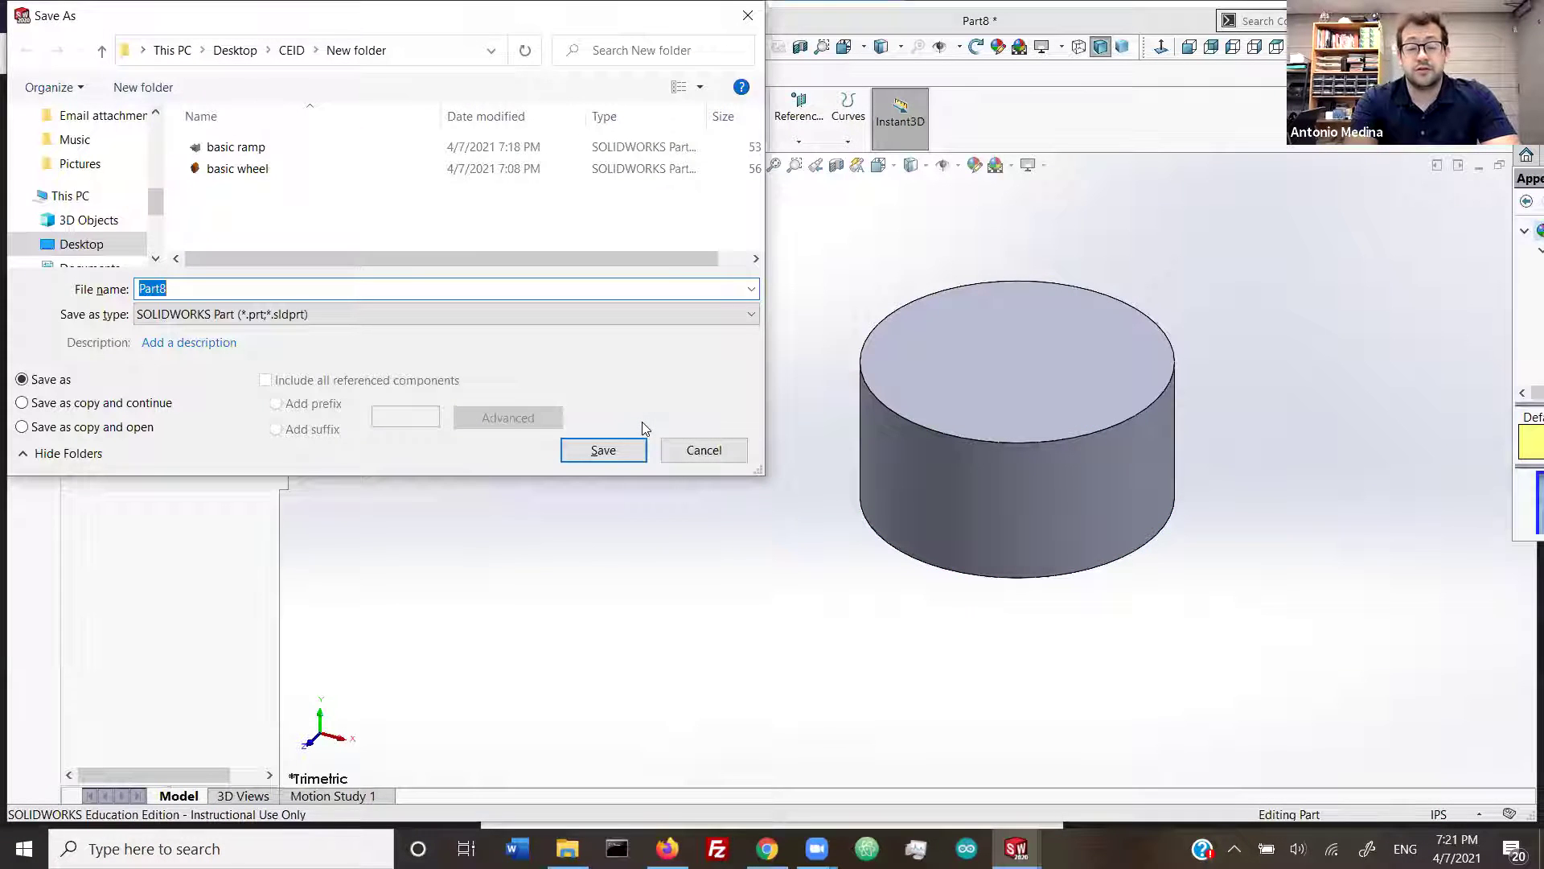
{"action": "type", "text": "shaft"}
{"action": "key", "text": "Return"}
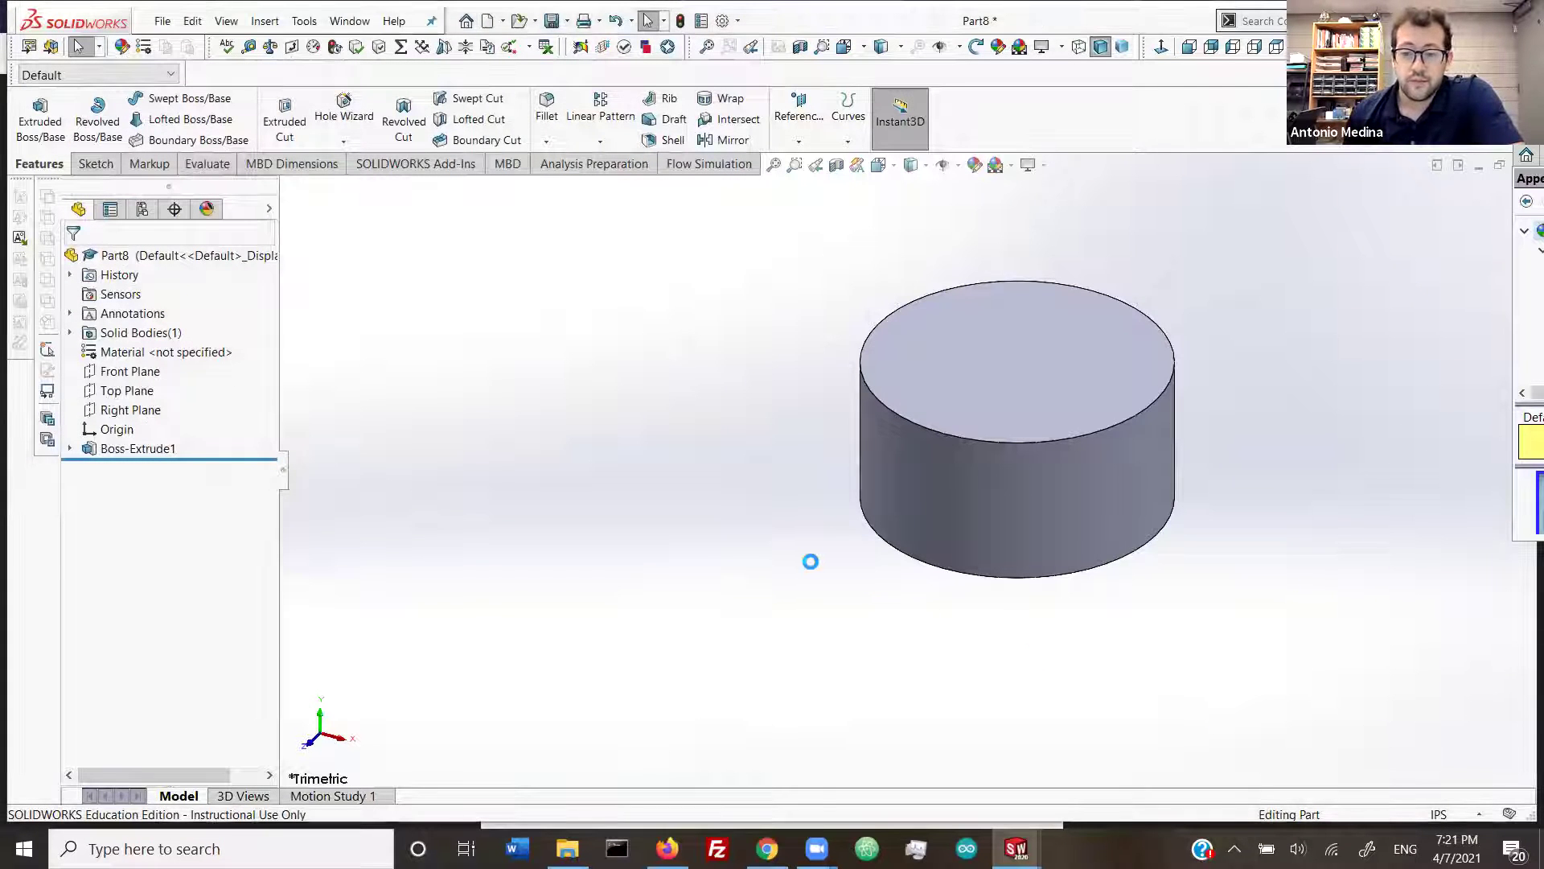
Step: Create a new part document and start an Extruded Boss/Base sketch on the Top Plane
{"action": "left_click", "coordinate": [163, 22]}
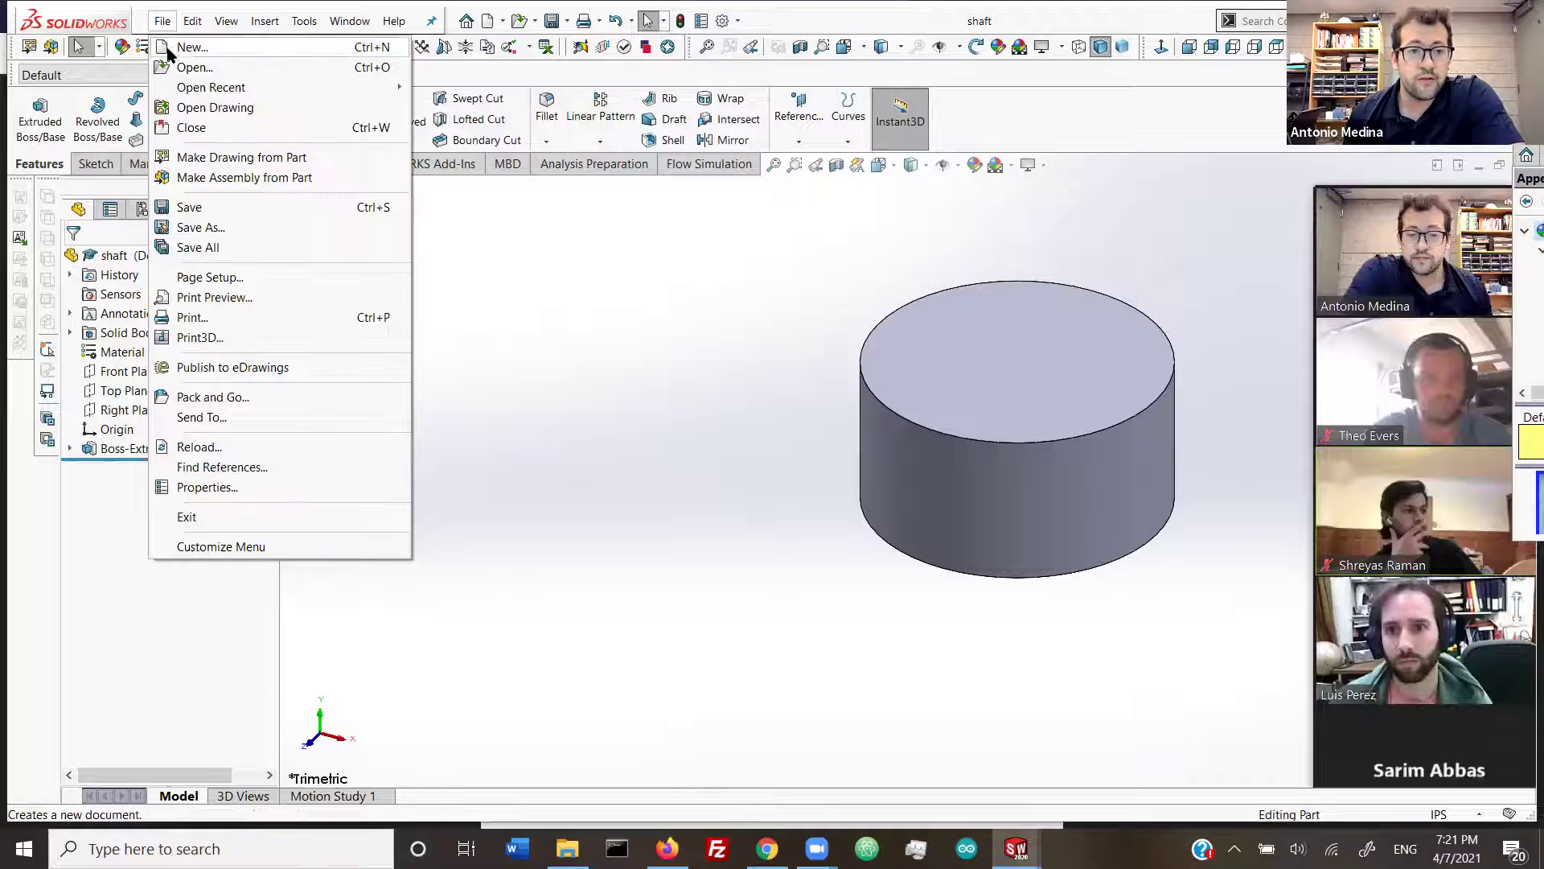
{"action": "left_click", "coordinate": [870, 581]}
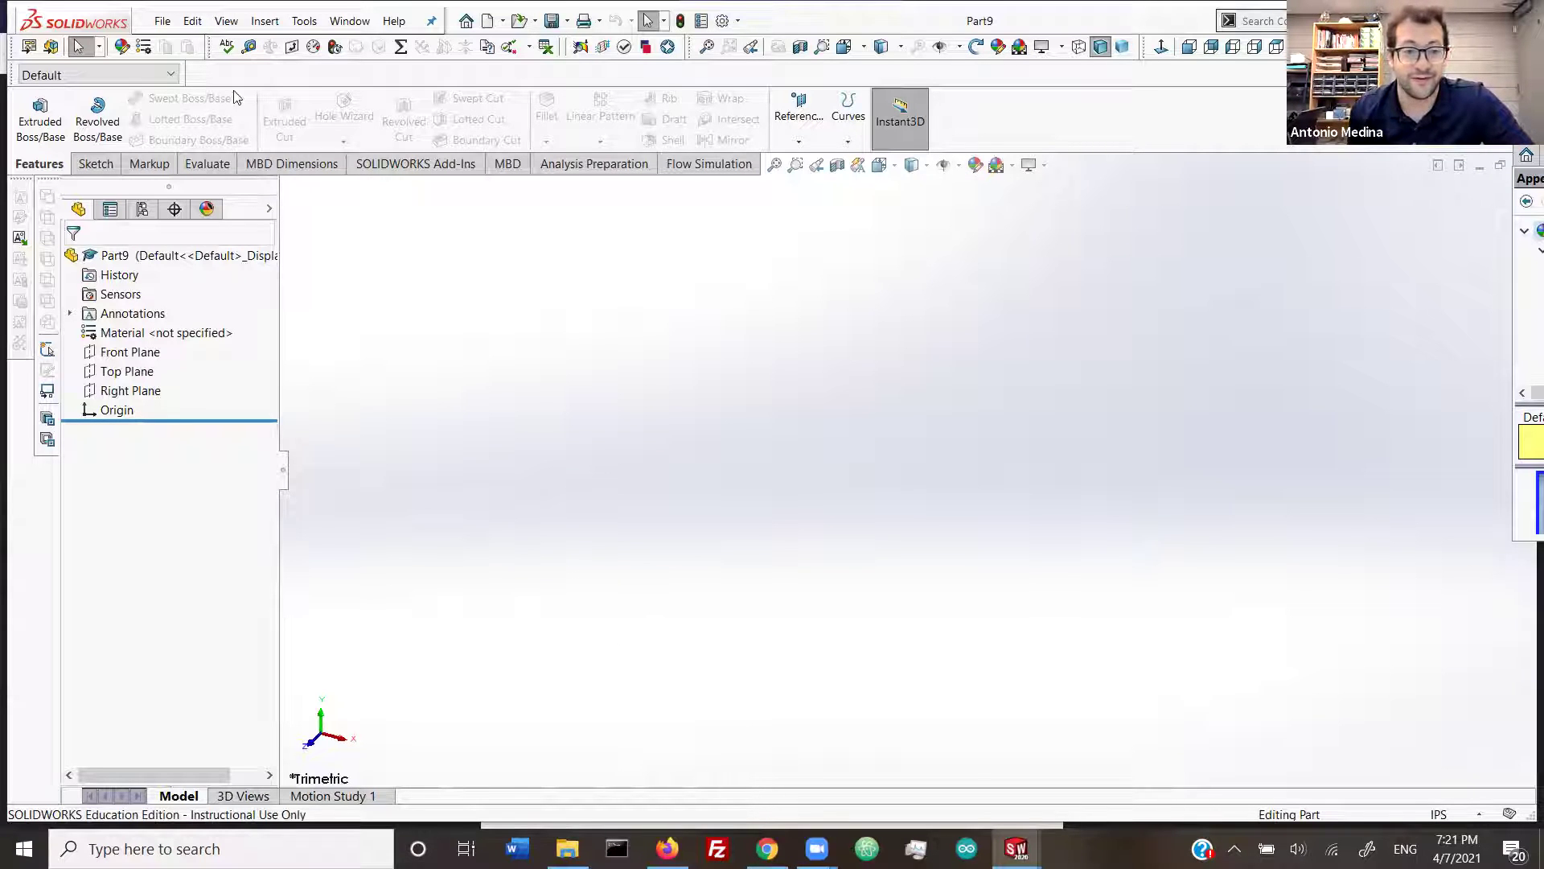
{"action": "left_click", "coordinate": [35, 126]}
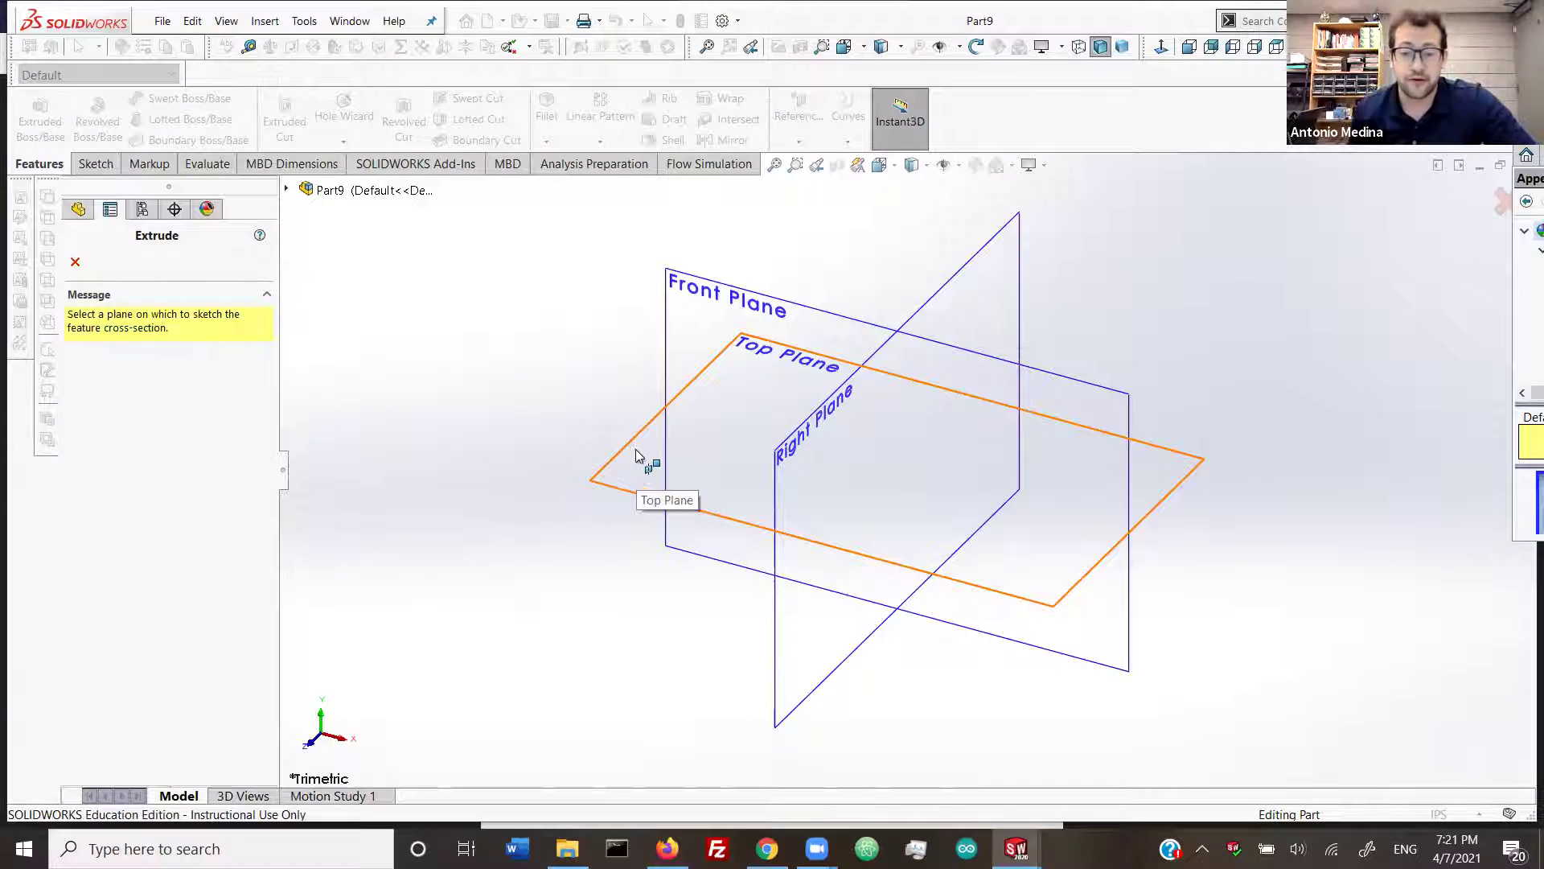
{"action": "left_click", "coordinate": [635, 449]}
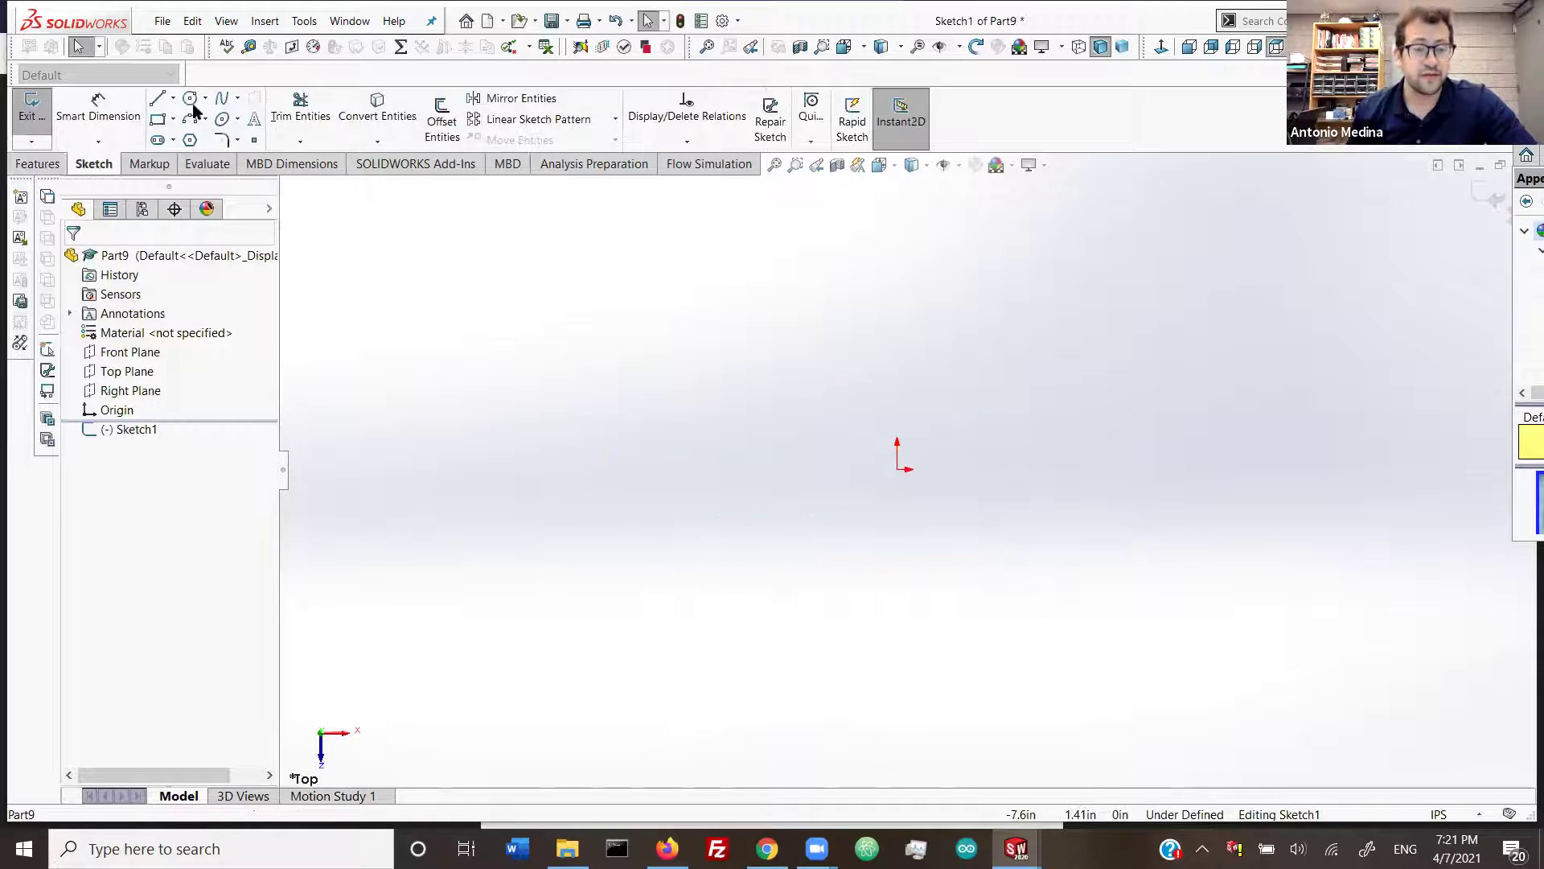
Step: Sketch a circle centred on the origin and set its diameter to 1.00 in
{"action": "left_click", "coordinate": [897, 469]}
{"action": "left_click", "coordinate": [965, 435]}
{"action": "right_click_drag", "start_coordinate": [648, 469], "coordinate": [662, 265]}
{"action": "left_click", "coordinate": [939, 411]}
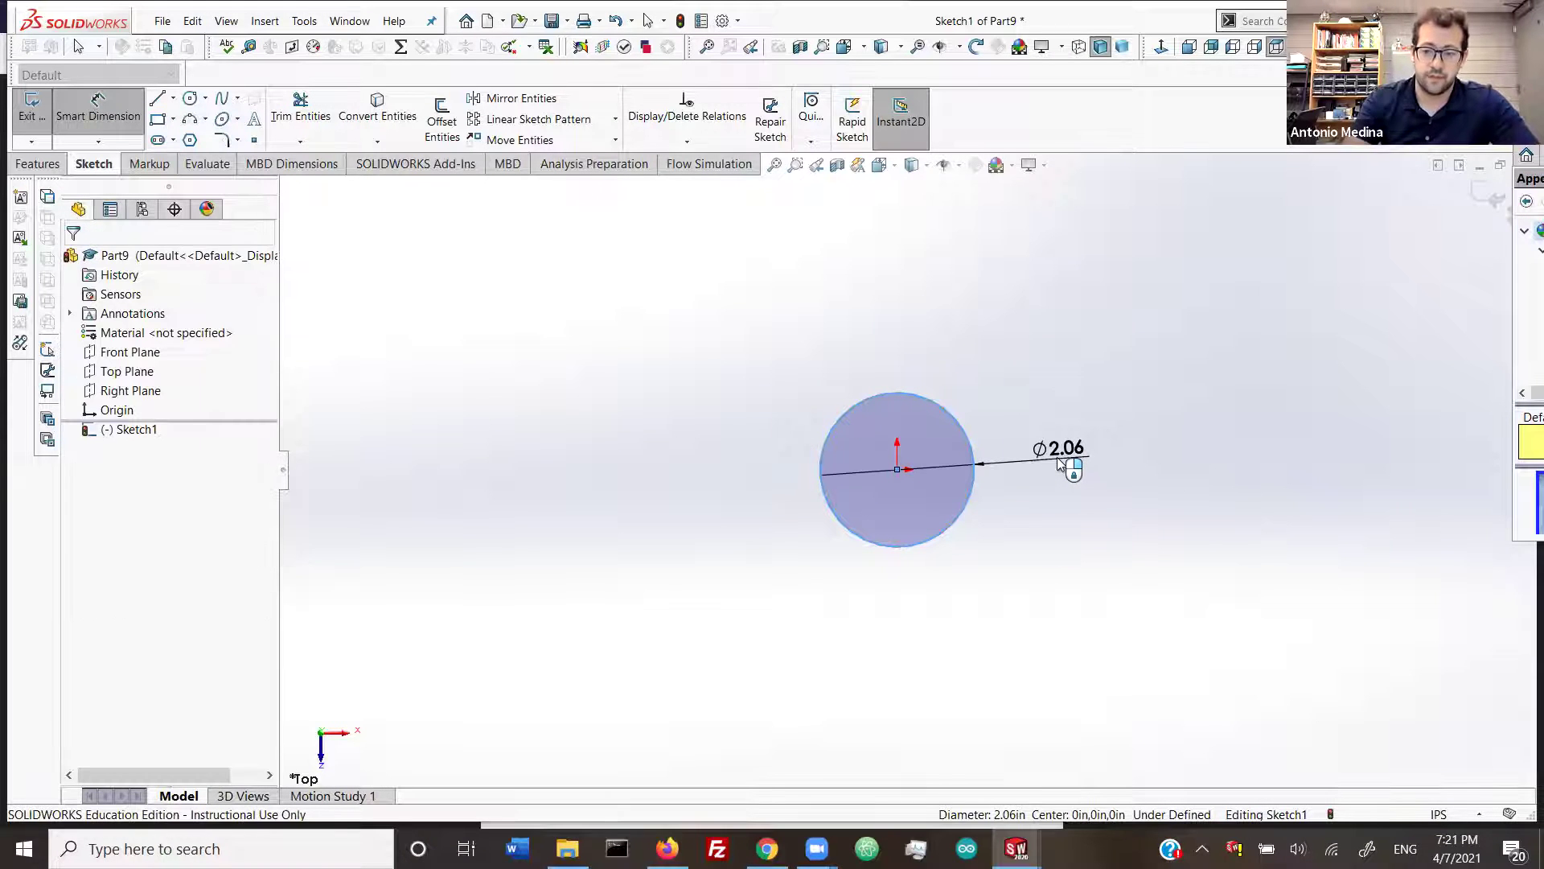
{"action": "left_click", "coordinate": [1059, 464]}
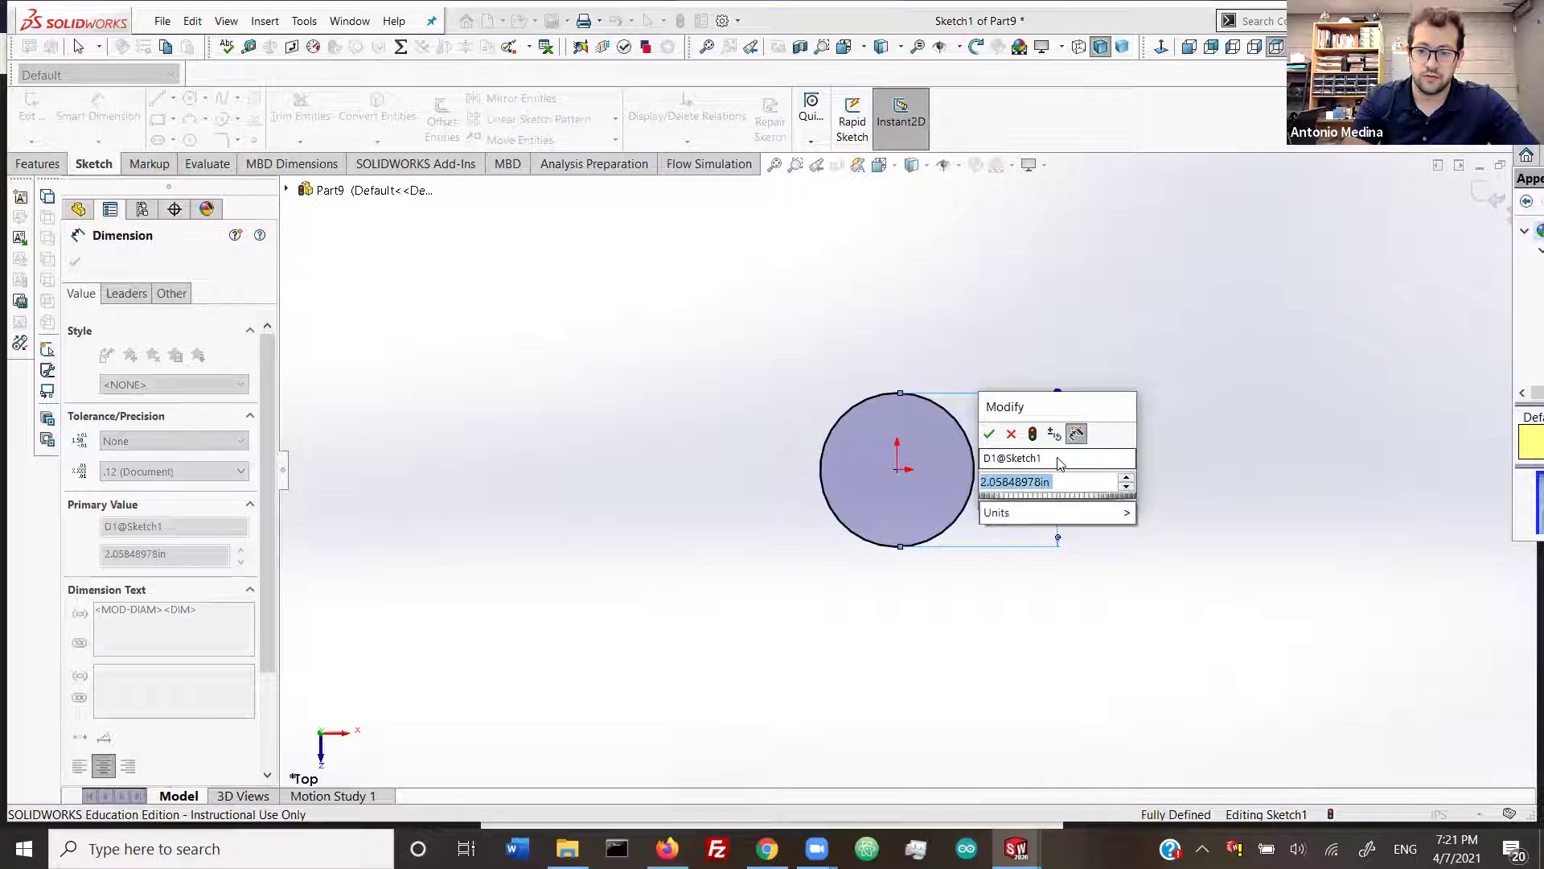
{"action": "type", "text": "1"}
{"action": "key", "text": "Return"}
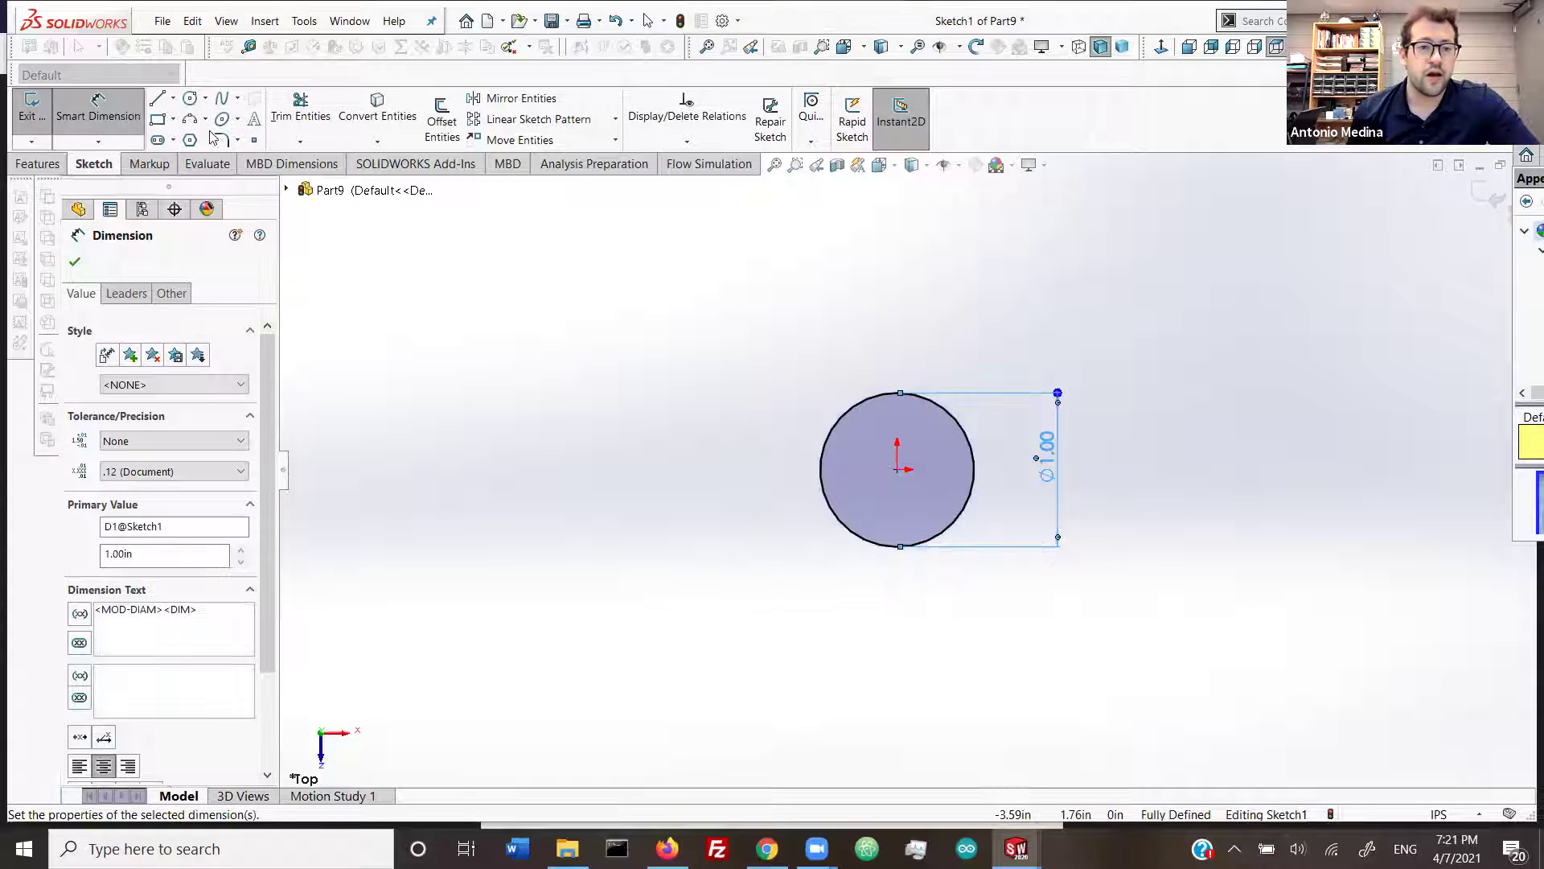
Step: Sketch a larger concentric circle around the first one and set its diameter to 2.00 in
{"action": "left_click", "coordinate": [193, 99]}
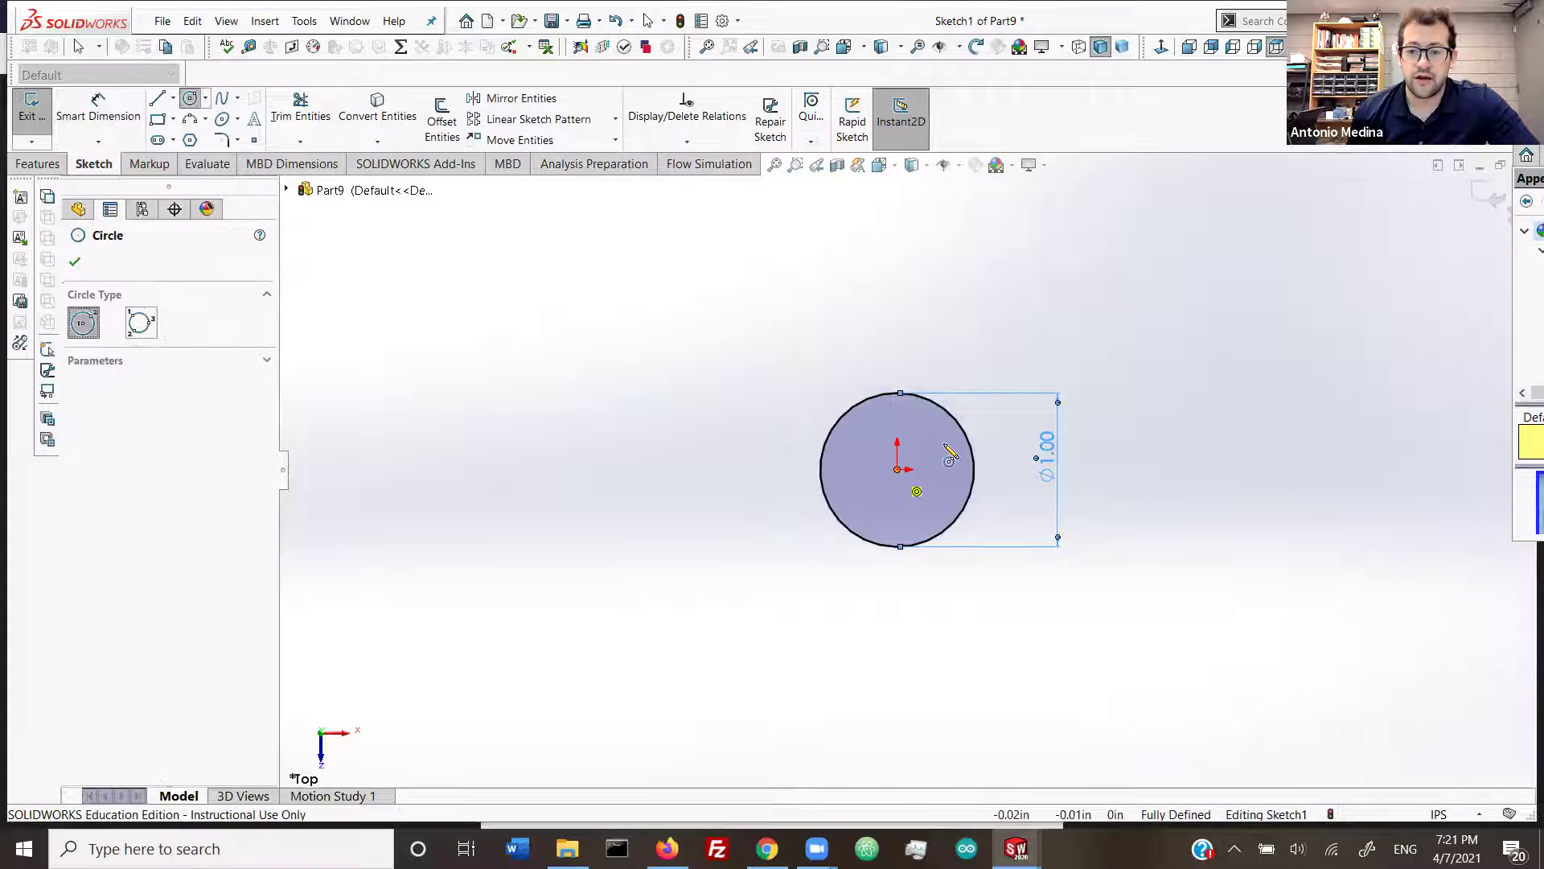
{"action": "left_click", "coordinate": [985, 422]}
{"action": "right_click_drag", "start_coordinate": [1130, 525], "coordinate": [1103, 323]}
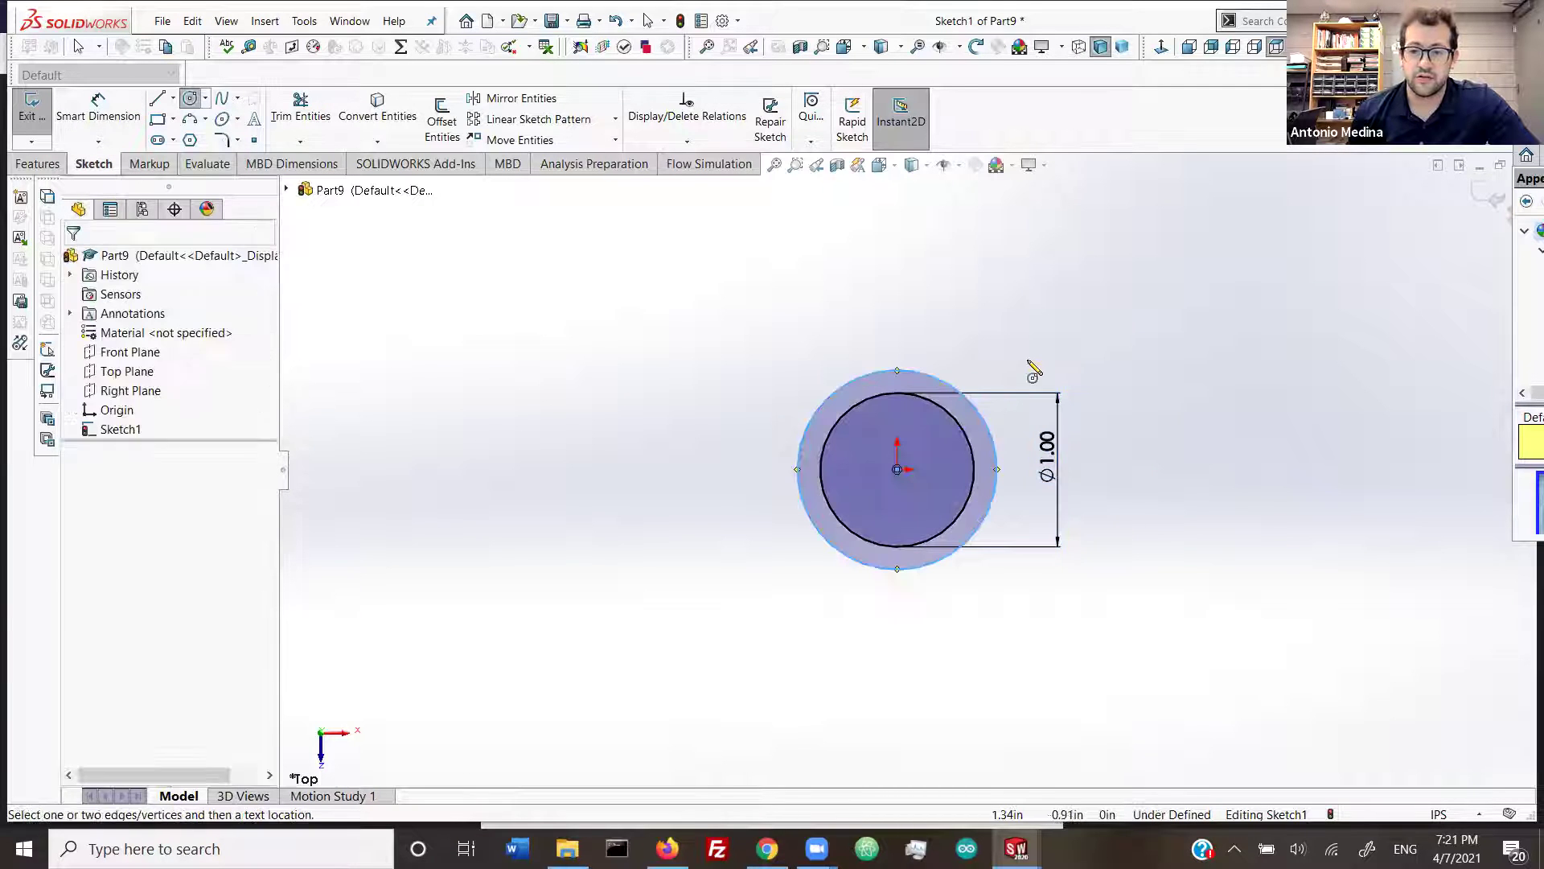
{"action": "left_click", "coordinate": [839, 385]}
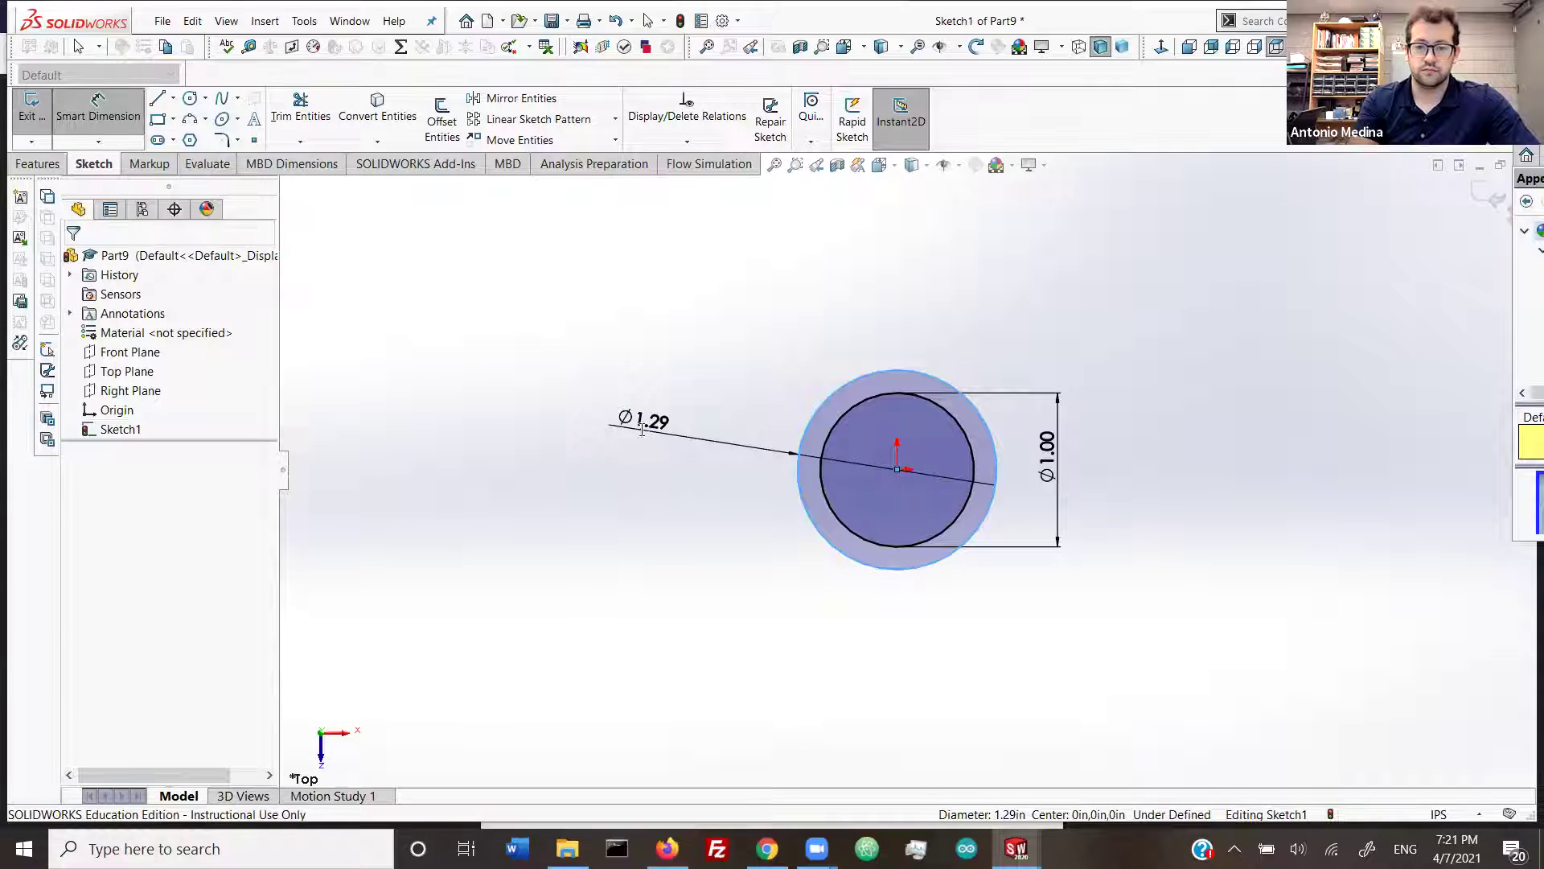
{"action": "left_click", "coordinate": [642, 428]}
{"action": "key", "text": "Return"}
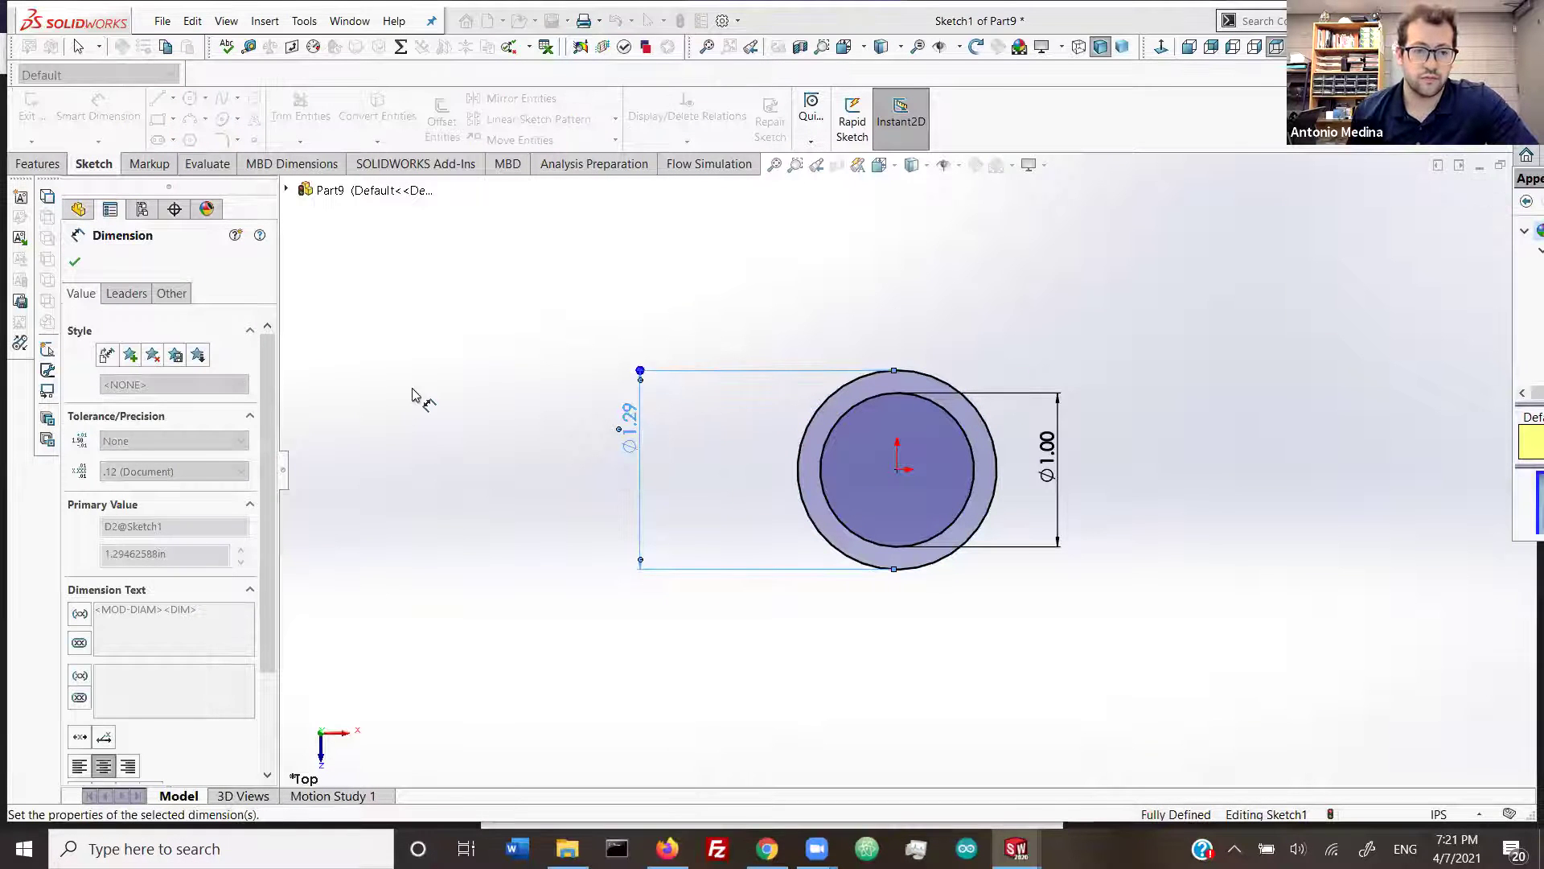
{"action": "key", "text": "Escape"}
{"action": "scroll", "coordinate": [1014, 392], "scroll_direction": "up", "scroll_amount": 3}
{"action": "scroll", "coordinate": [1014, 391], "scroll_direction": "down", "scroll_amount": 2}
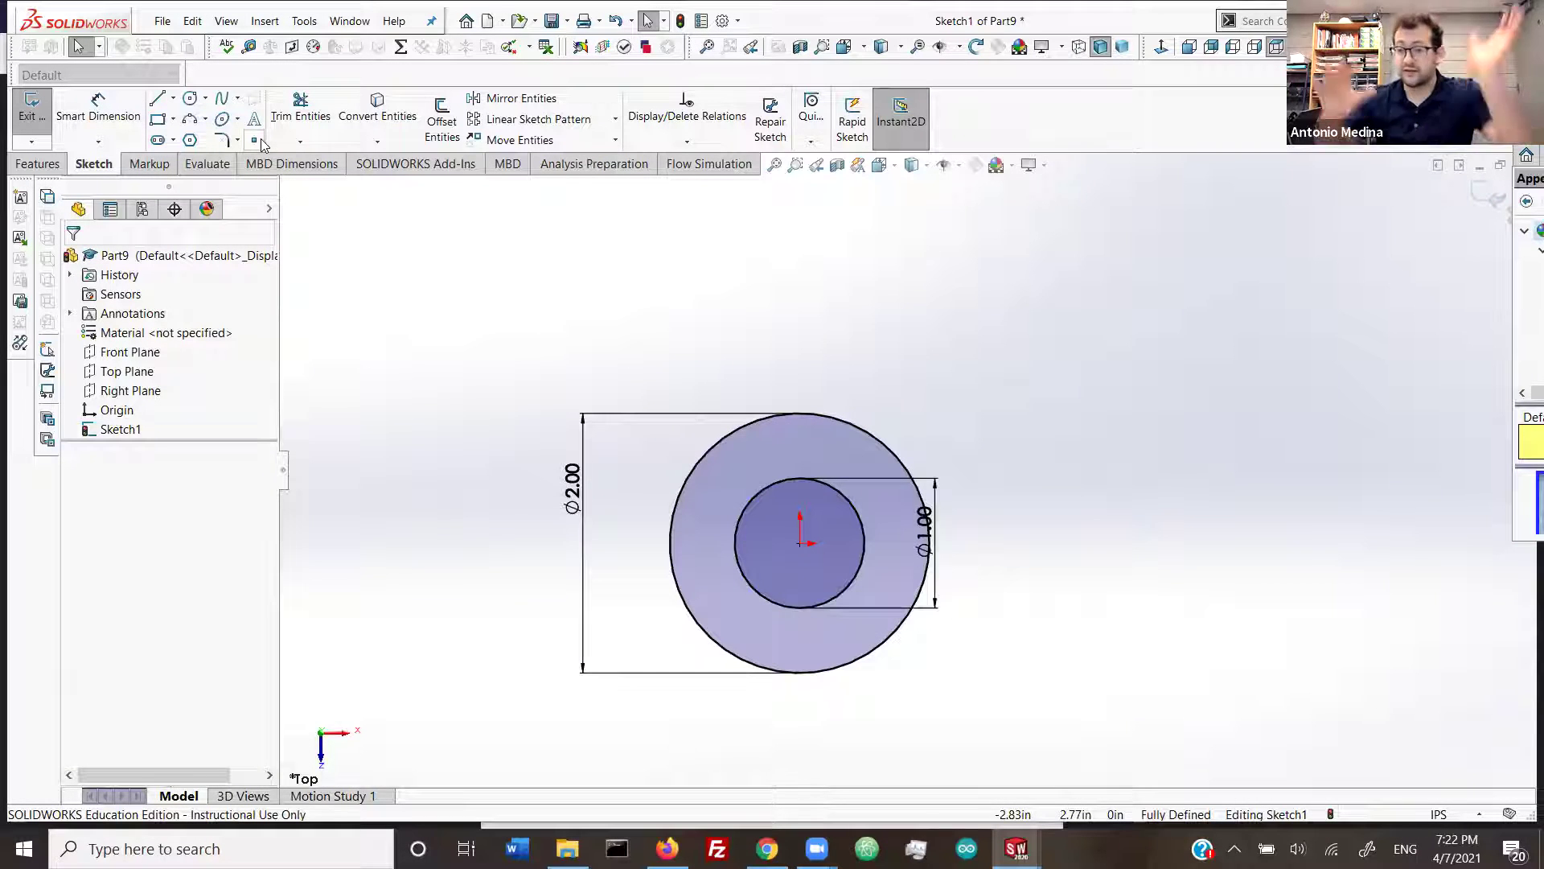
Step: Draw a vertical line about 0.95 in long upward from the outer circle's top point and convert it to construction geometry
{"action": "left_click", "coordinate": [157, 101]}
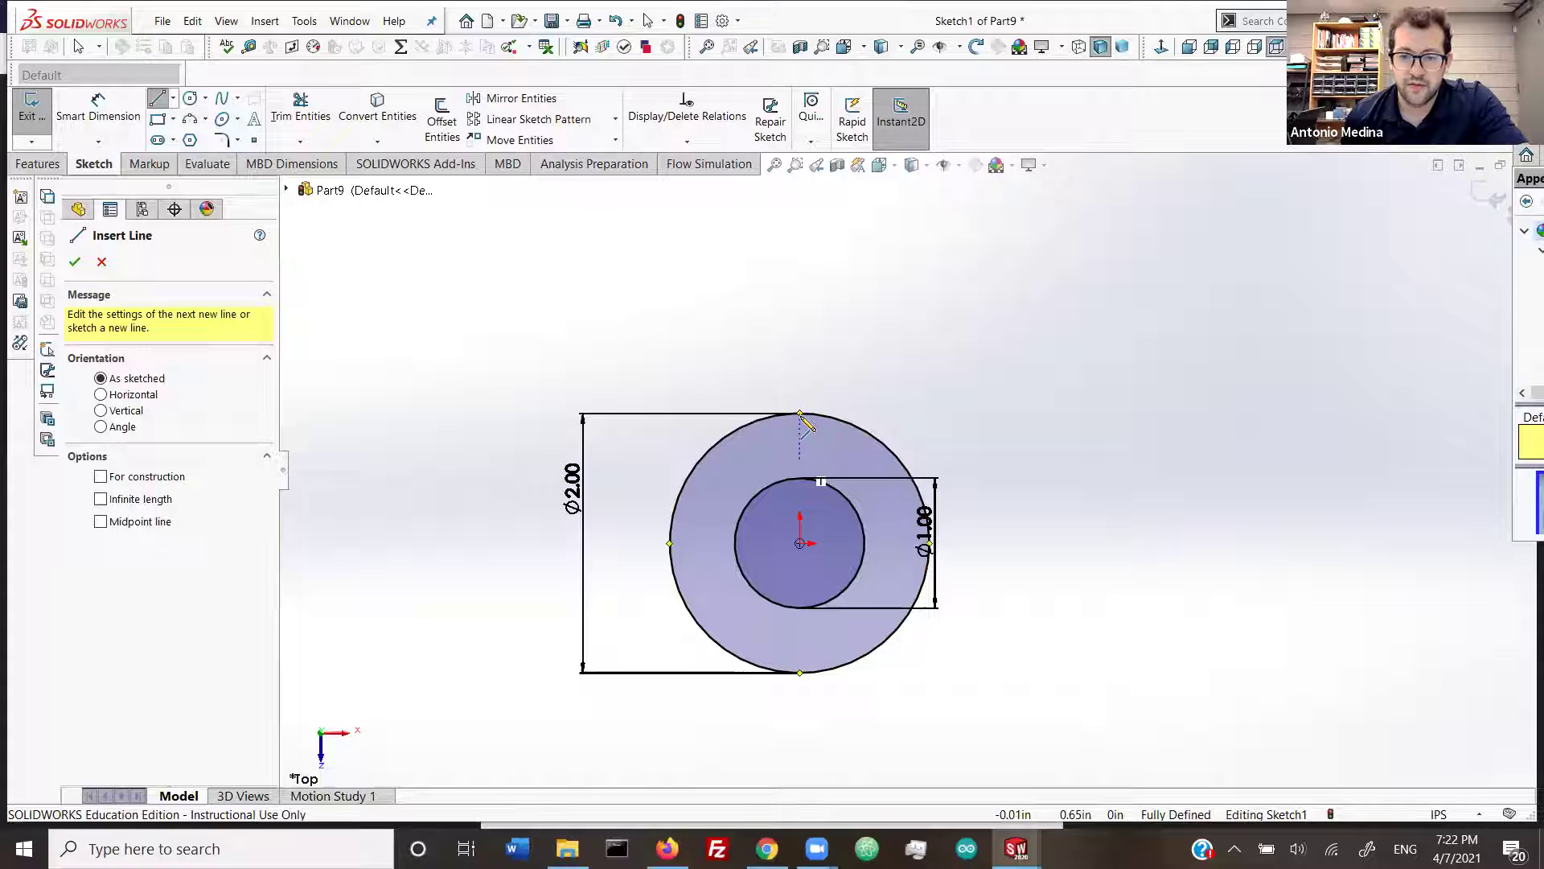
{"action": "left_click", "coordinate": [798, 414]}
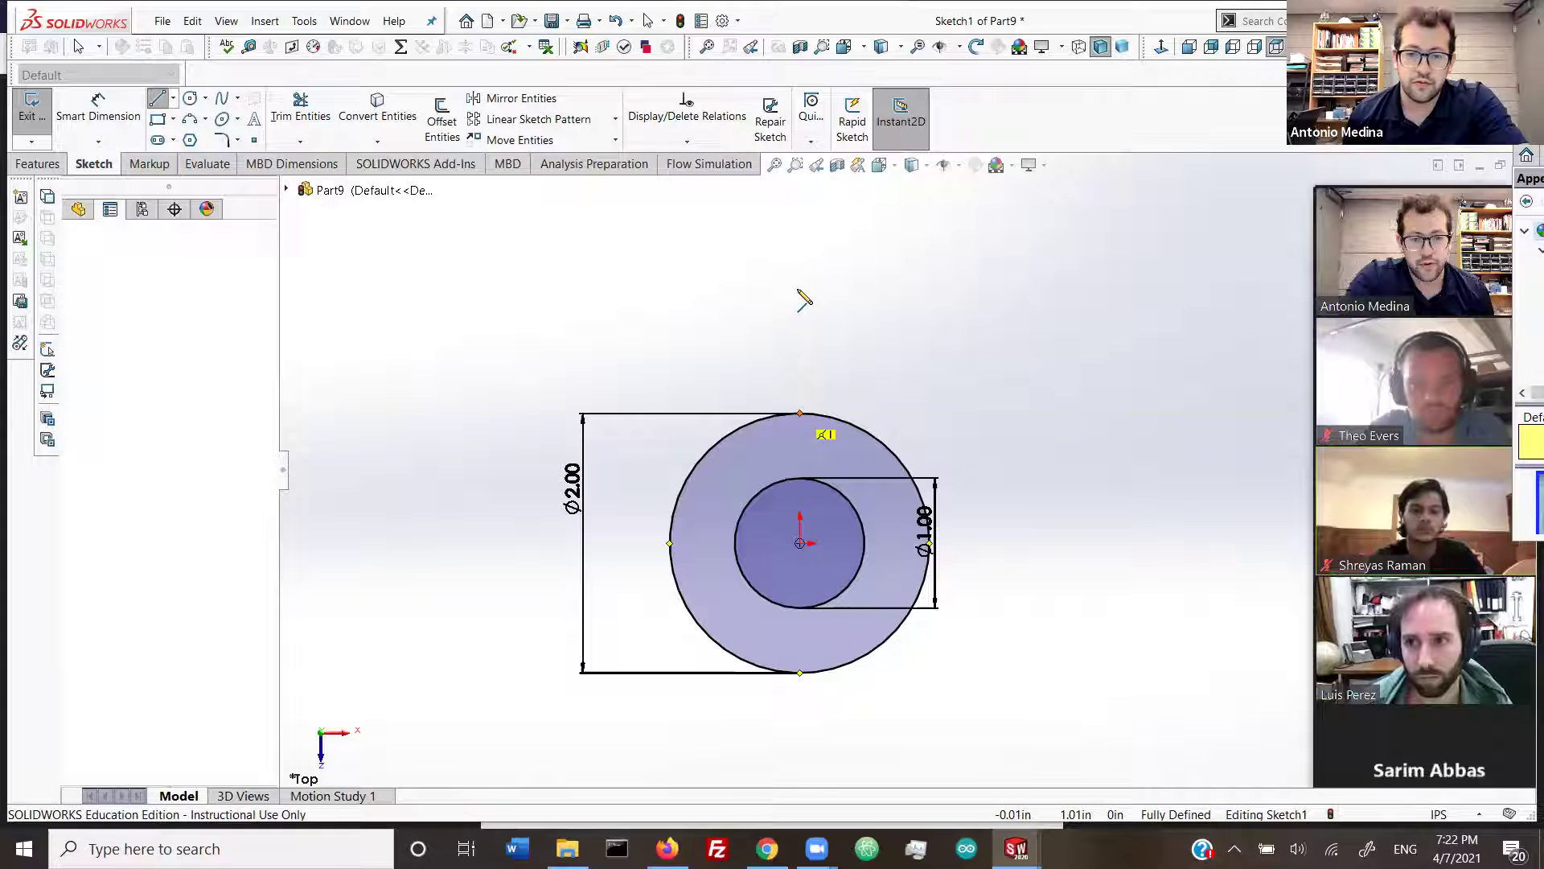
{"action": "left_click", "coordinate": [799, 289]}
{"action": "key", "text": "Escape"}
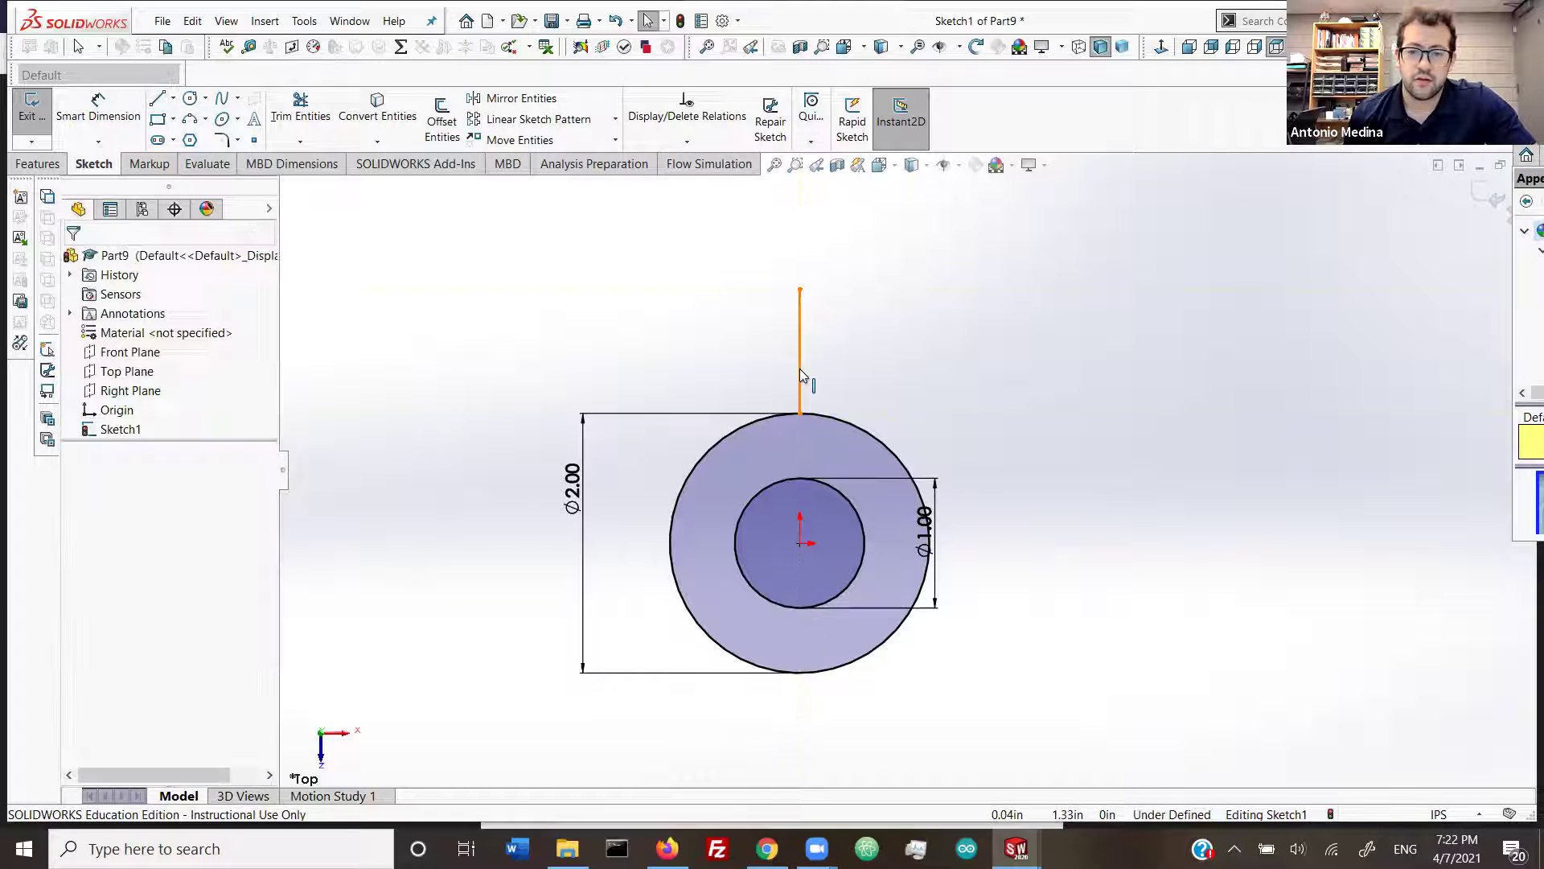
{"action": "right_click", "coordinate": [800, 348]}
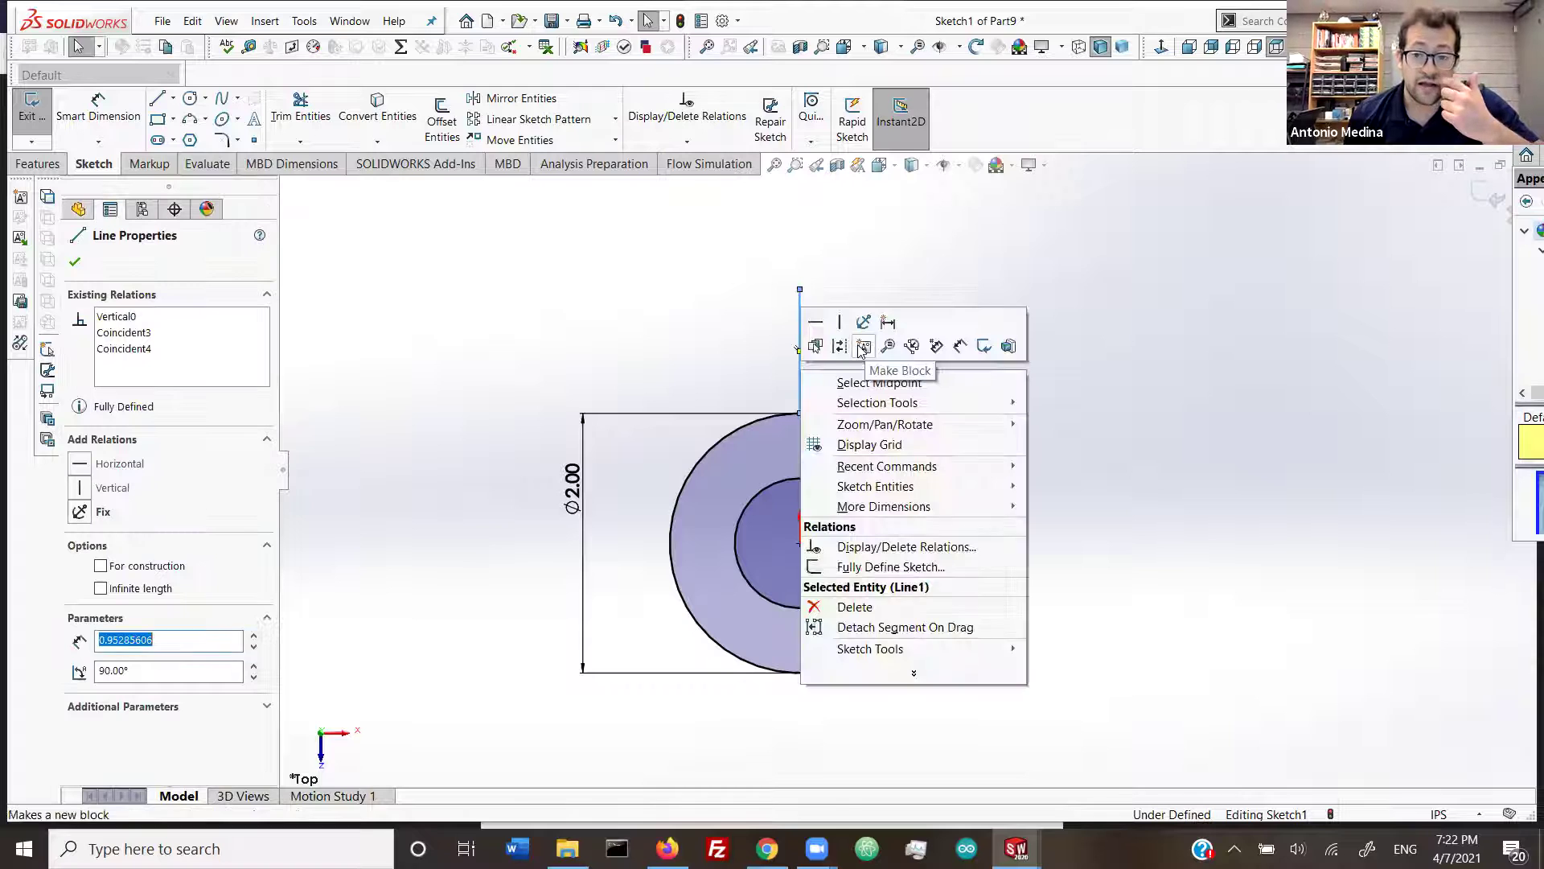
{"action": "left_click", "coordinate": [841, 348]}
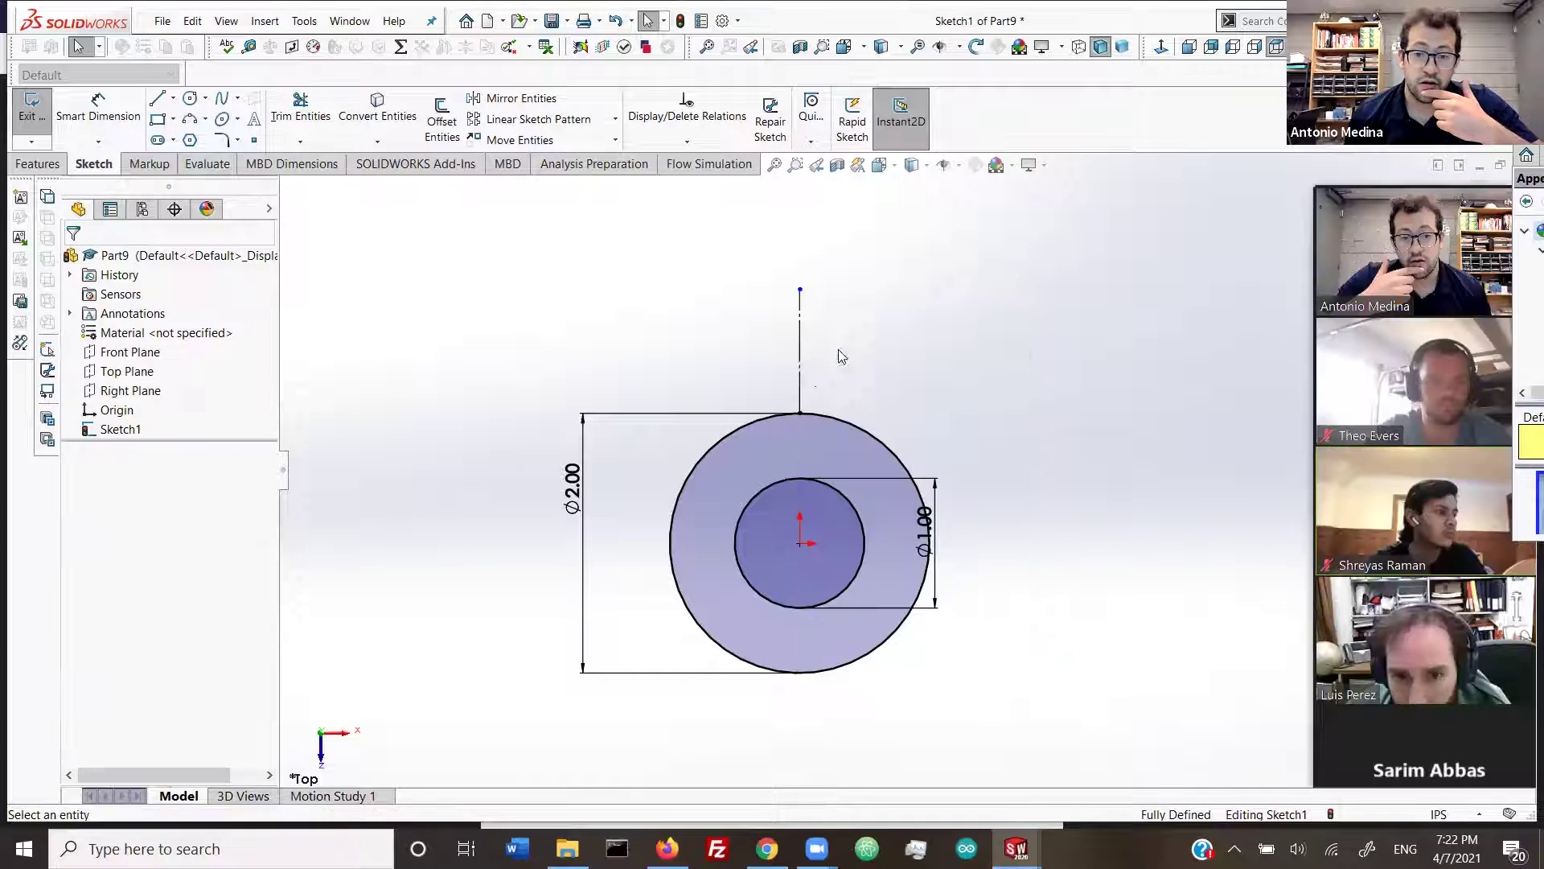
{"action": "right_click", "coordinate": [798, 361]}
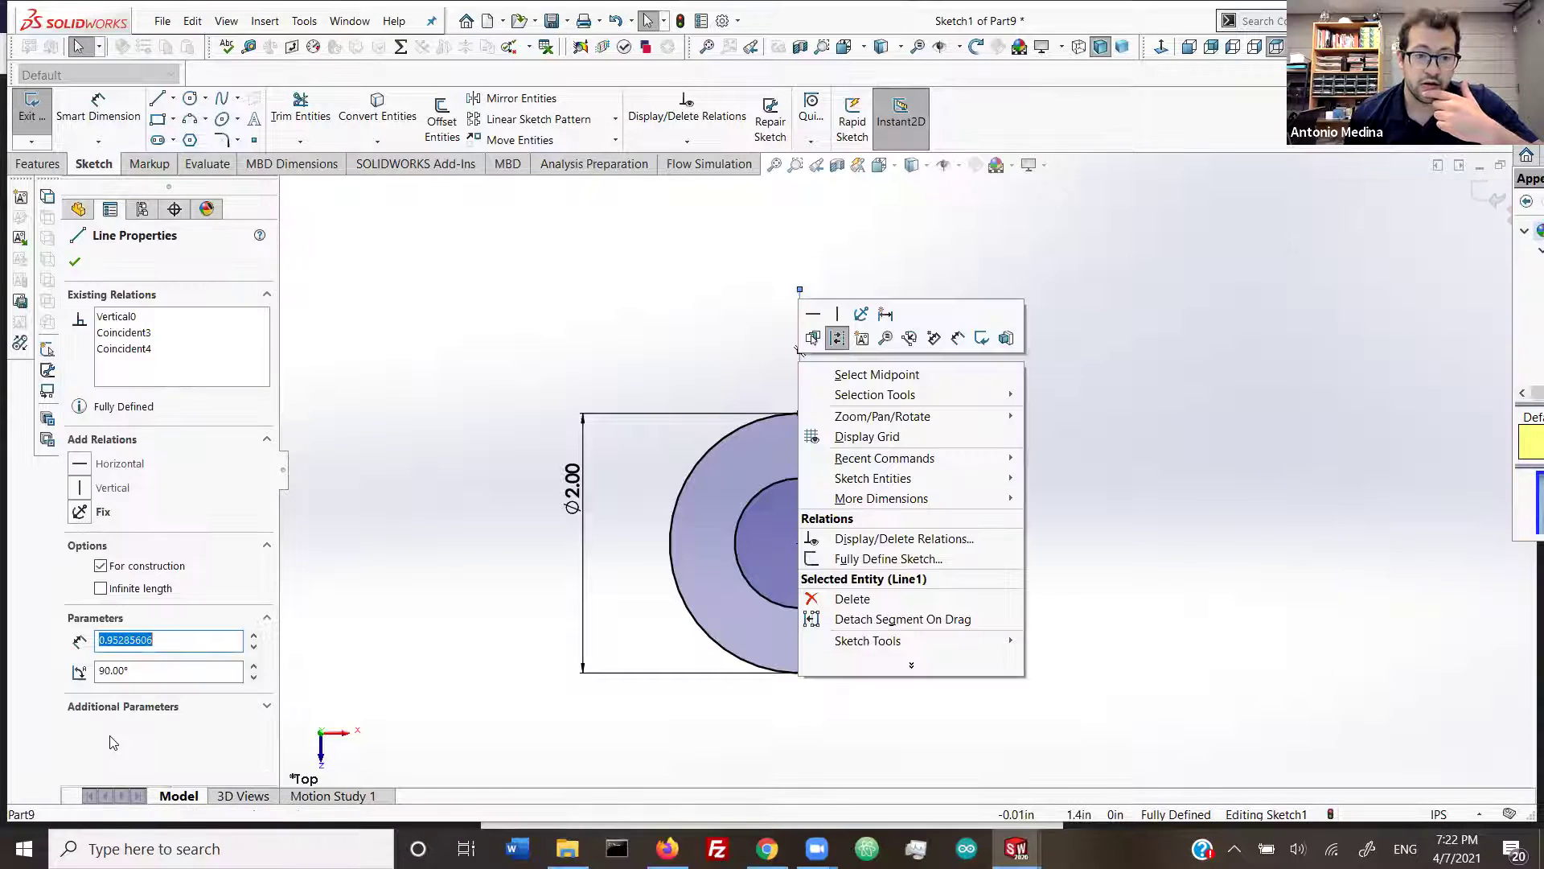
{"action": "left_click", "coordinate": [417, 326]}
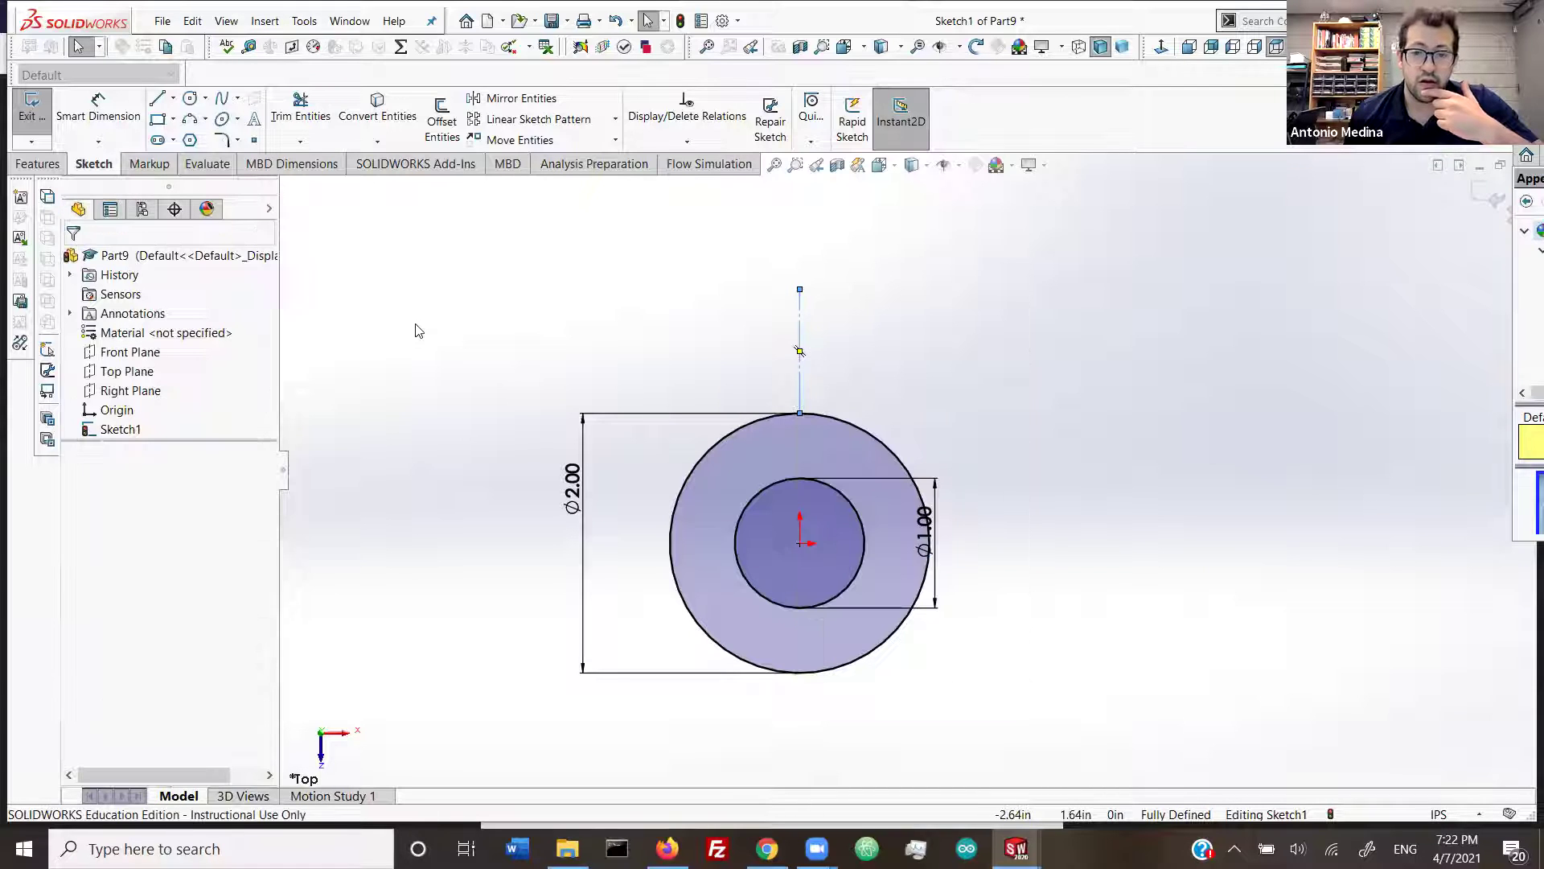
Step: Sketch half an arrow outline: a vertical line about 1.29 in from the outer circle, a short barb, and a sloped line about 1.12 in to the centreline's axis
{"action": "key", "text": "l"}
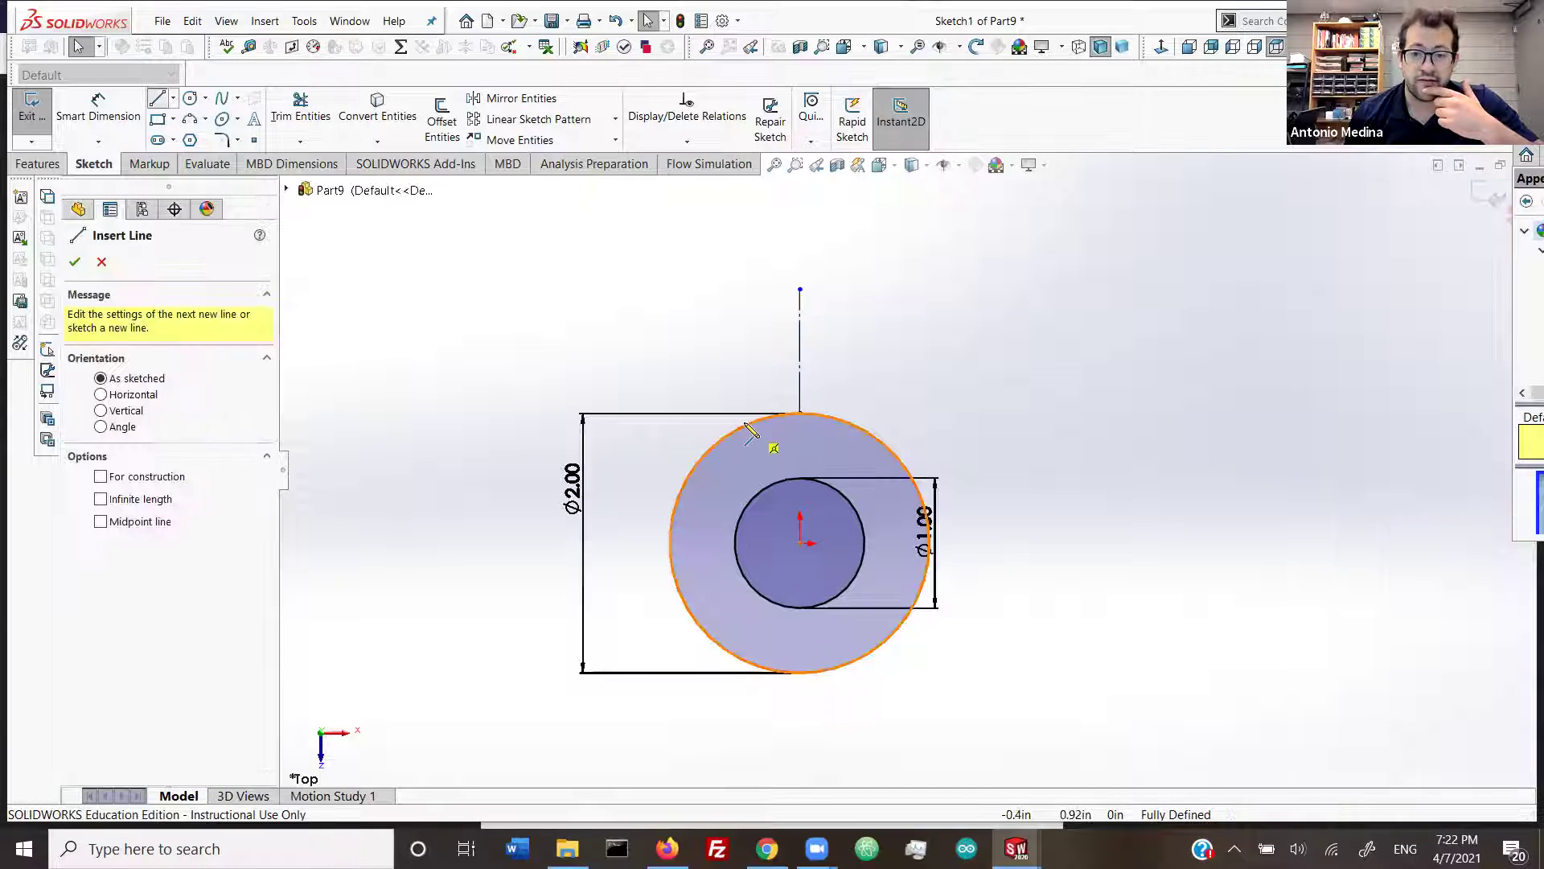
{"action": "left_click", "coordinate": [745, 424]}
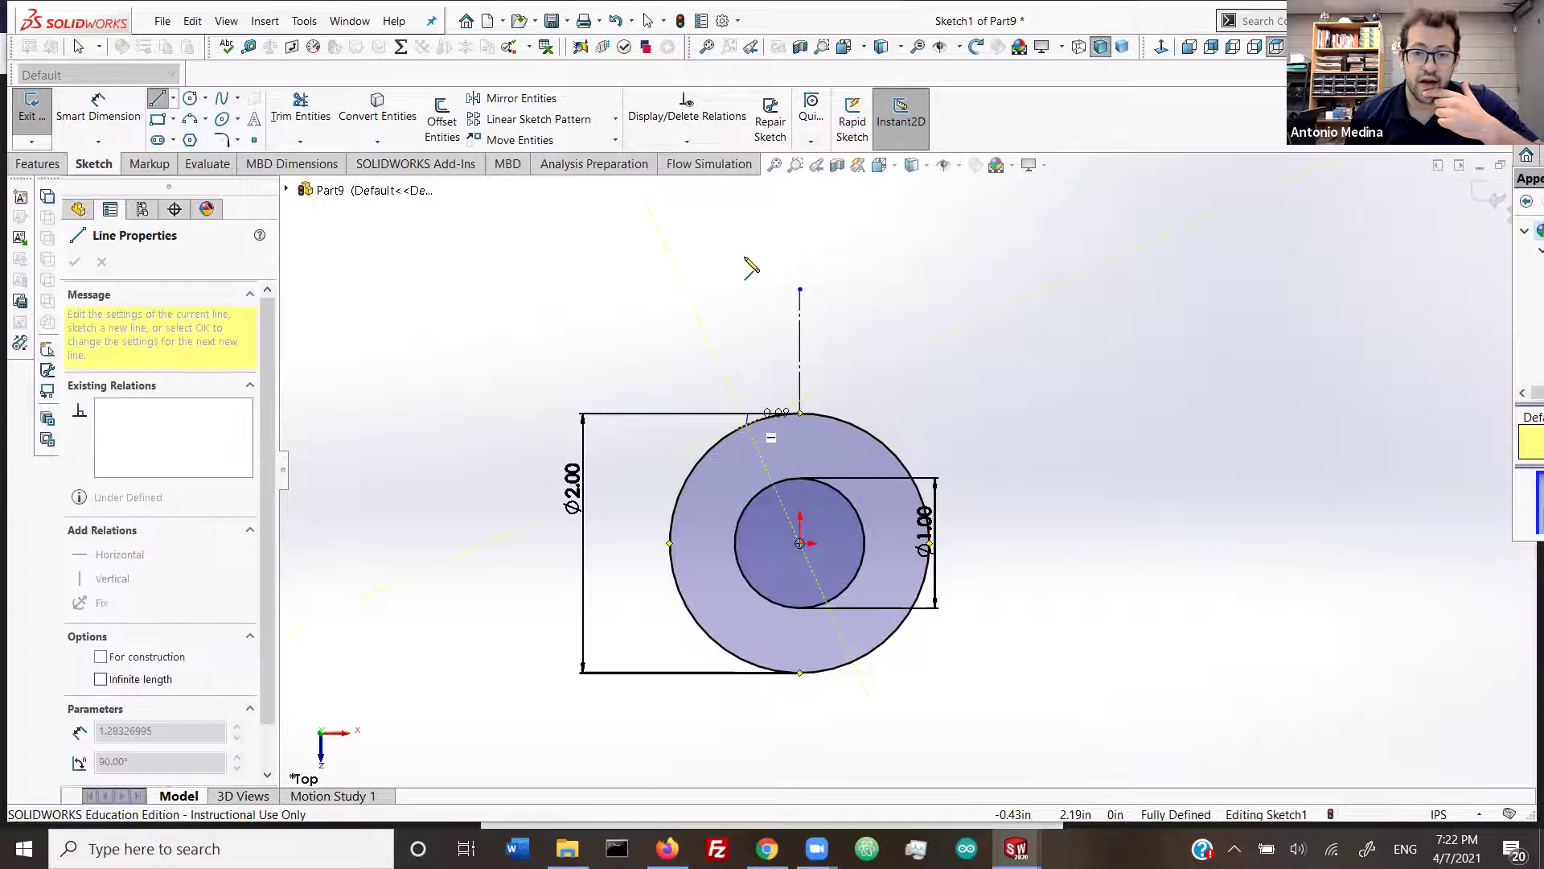
{"action": "left_click", "coordinate": [746, 257]}
{"action": "left_click", "coordinate": [683, 273]}
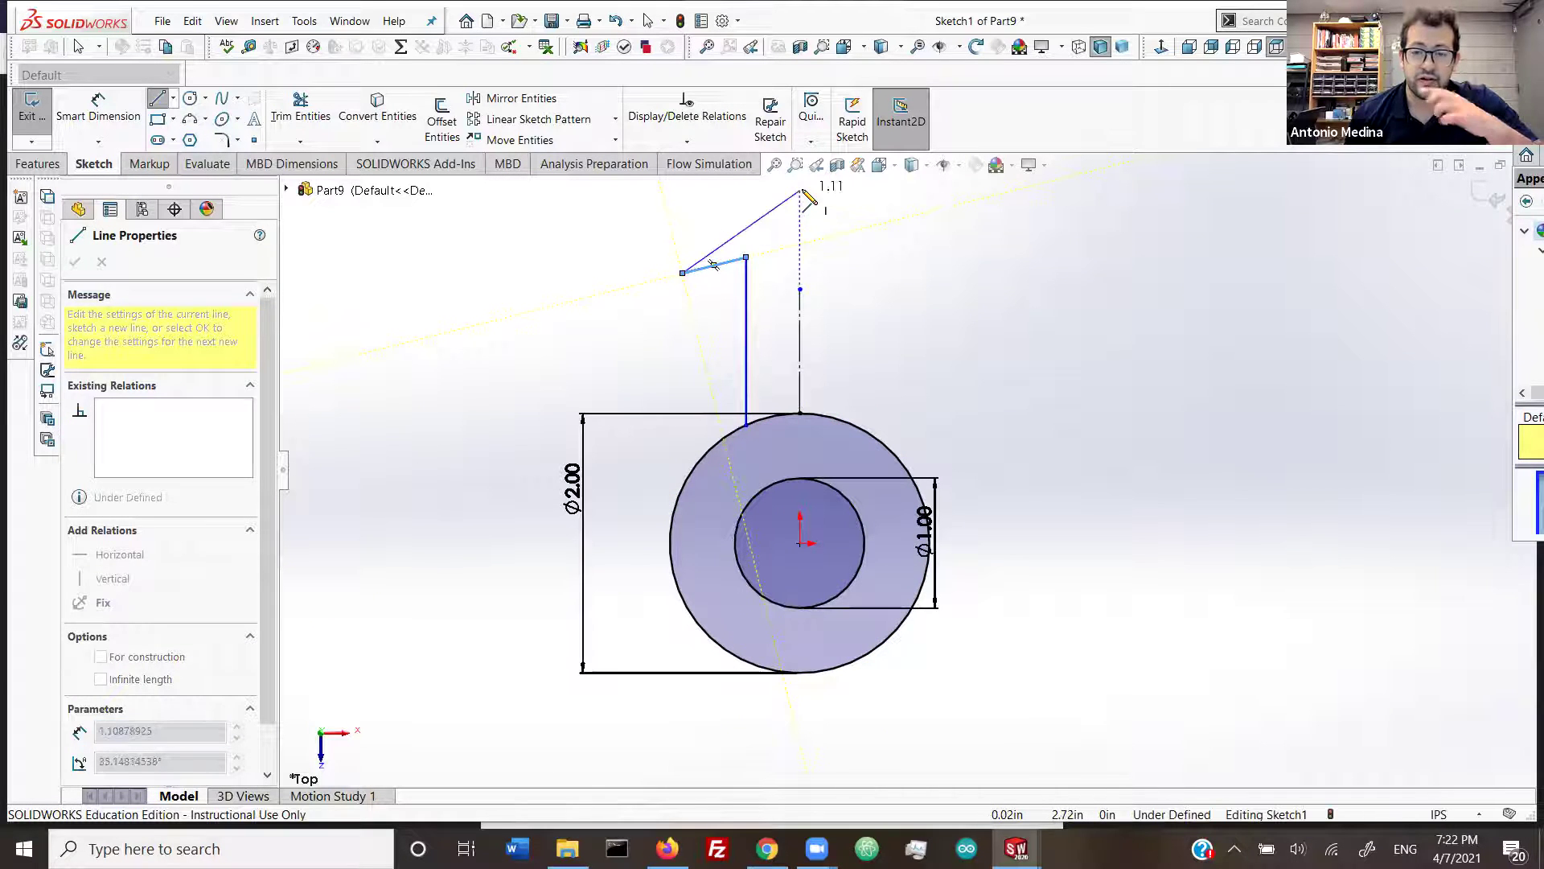
{"action": "left_click", "coordinate": [800, 188]}
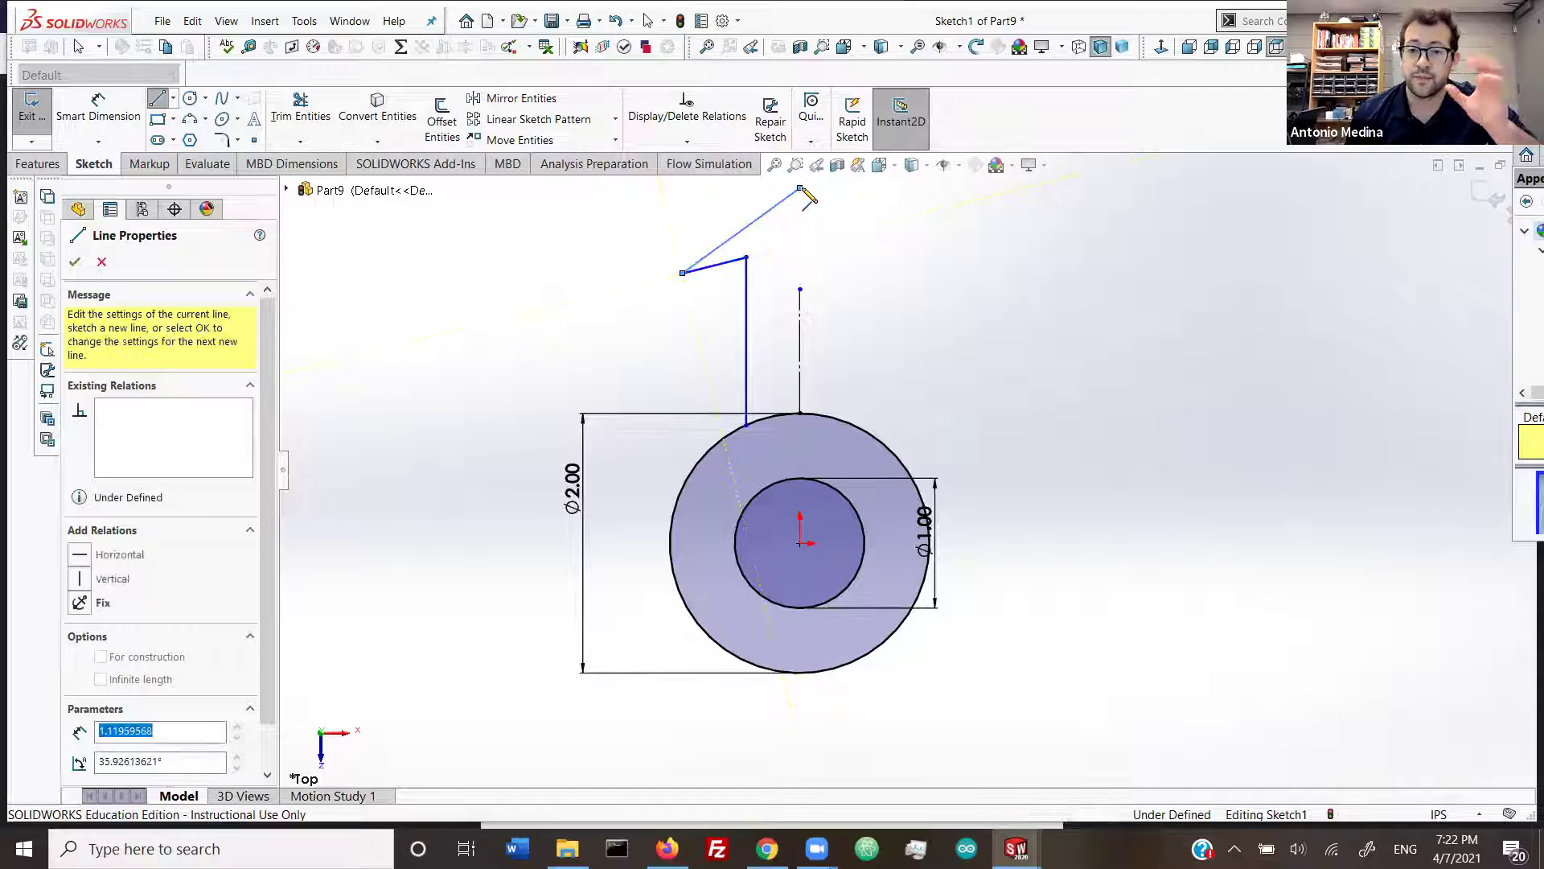
{"action": "key", "text": "Escape"}
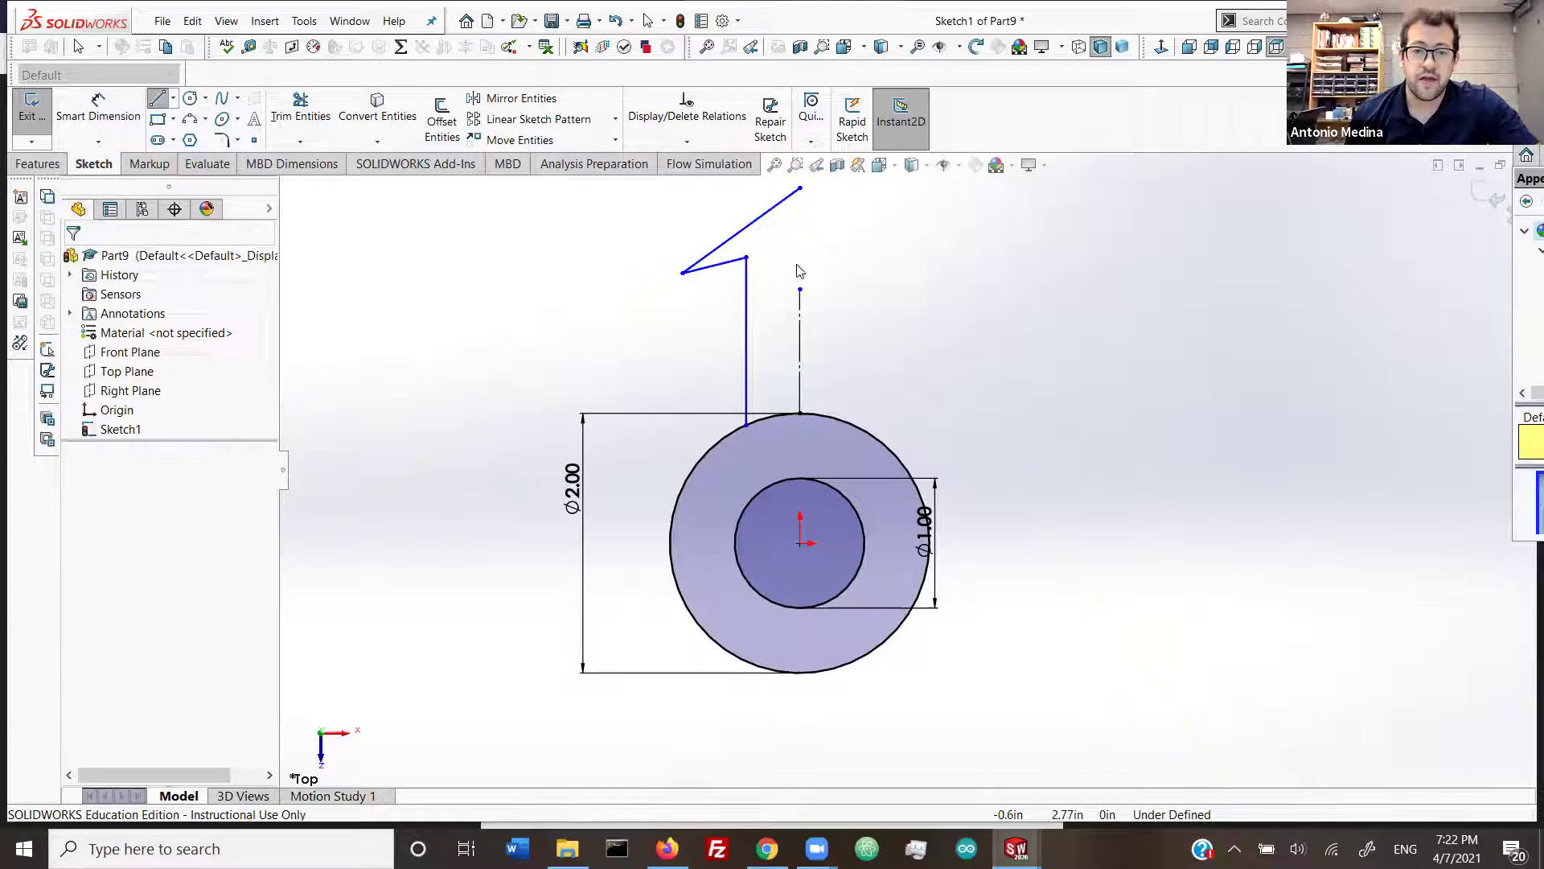
Step: Mirror the three half-arrow lines about the vertical construction line and trim the outer circle's arc between the arrow's two vertical lines
{"action": "left_click", "coordinate": [747, 309]}
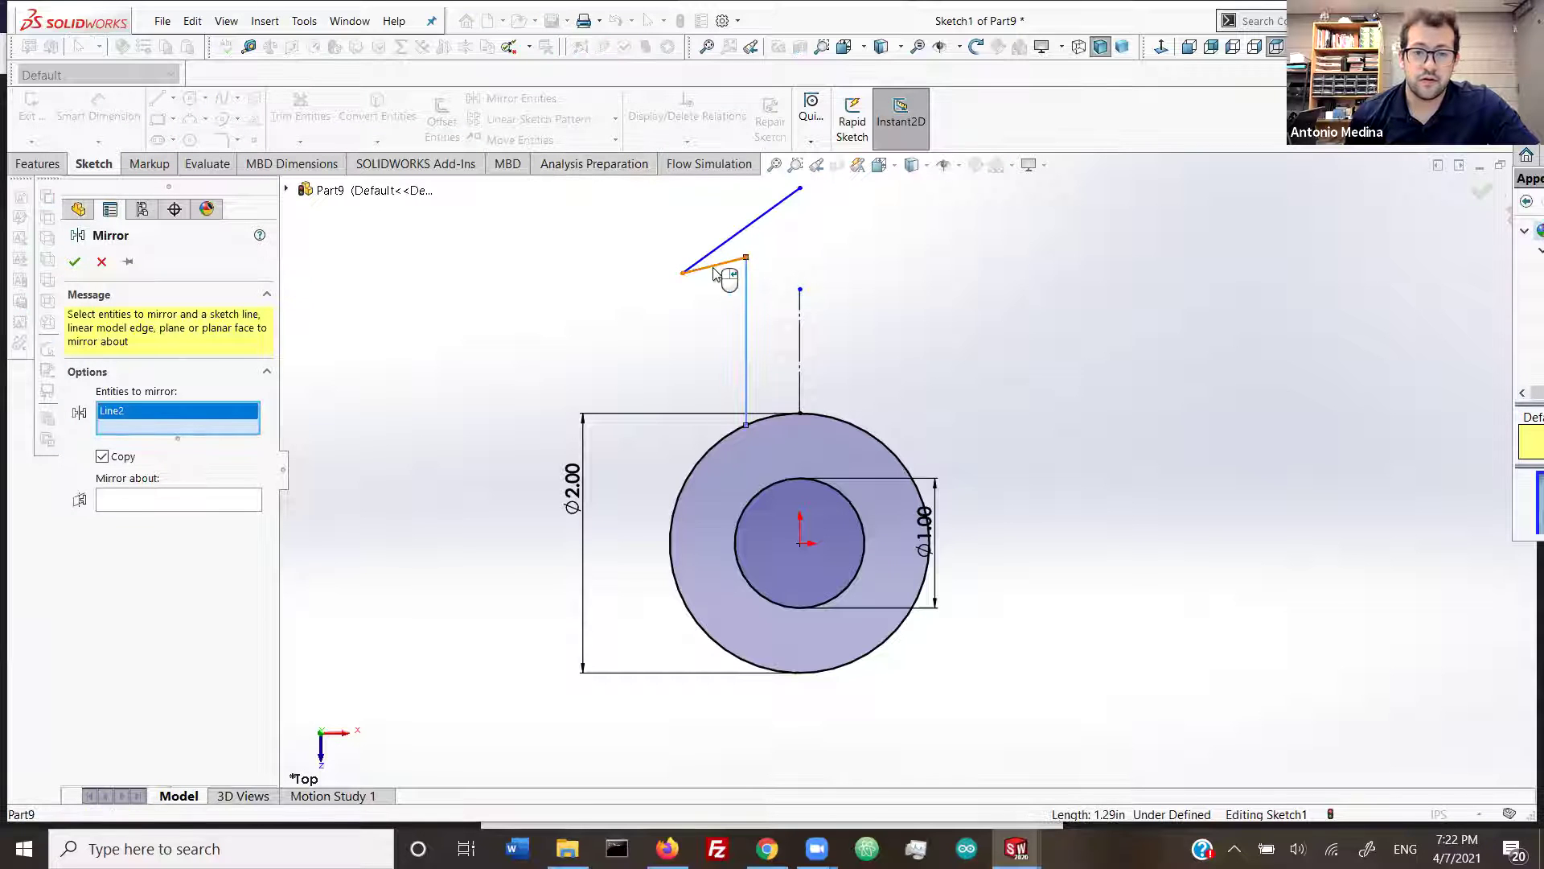
{"action": "left_click", "coordinate": [727, 265]}
{"action": "left_click", "coordinate": [207, 537]}
{"action": "left_click", "coordinate": [802, 359]}
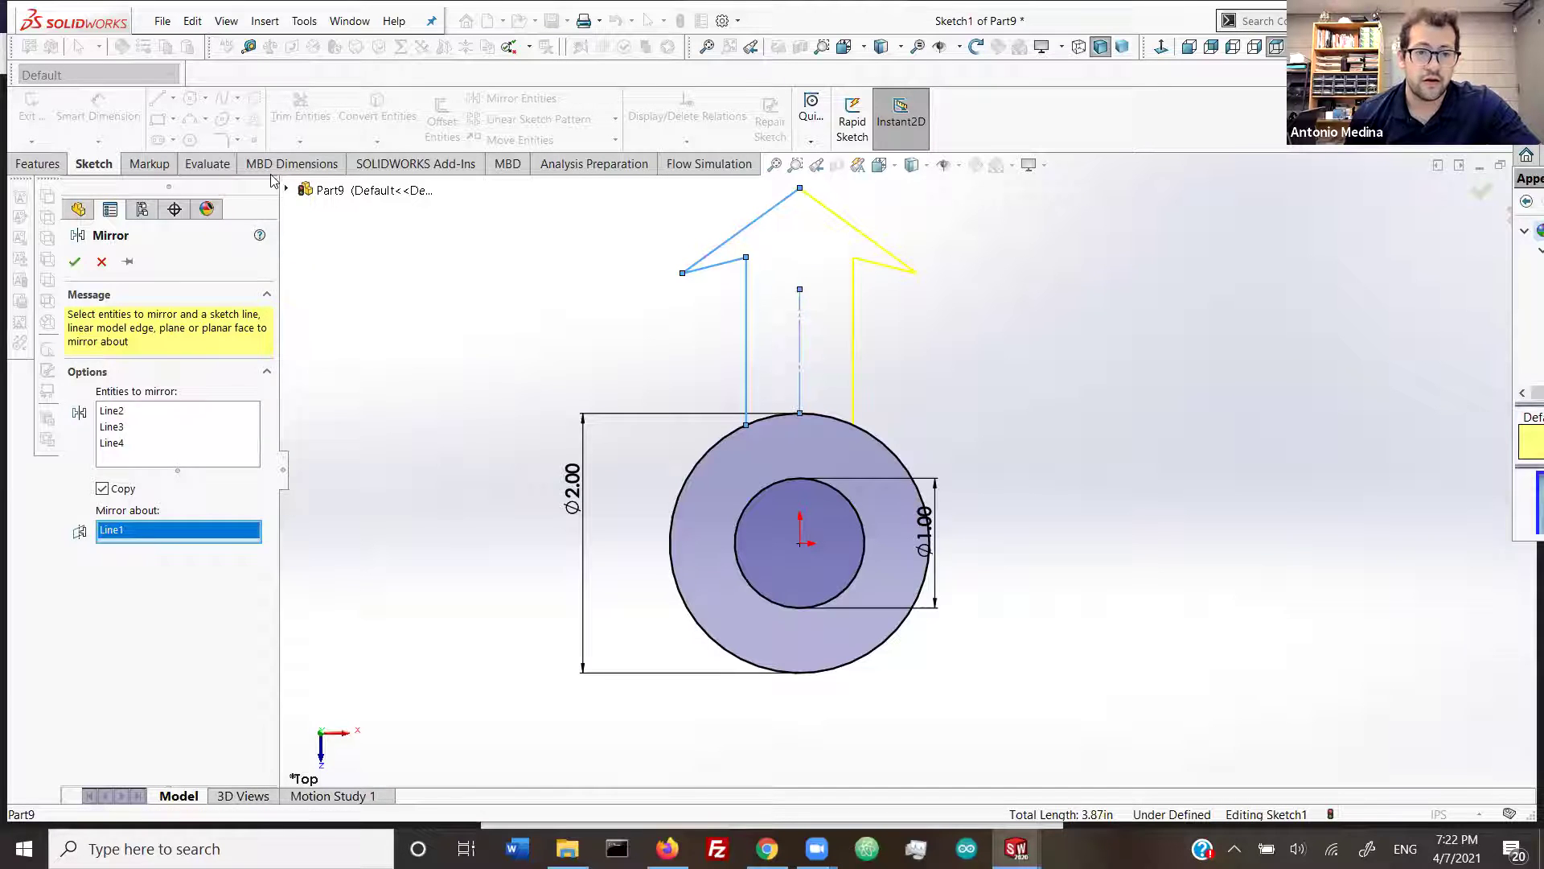
{"action": "left_click", "coordinate": [74, 262]}
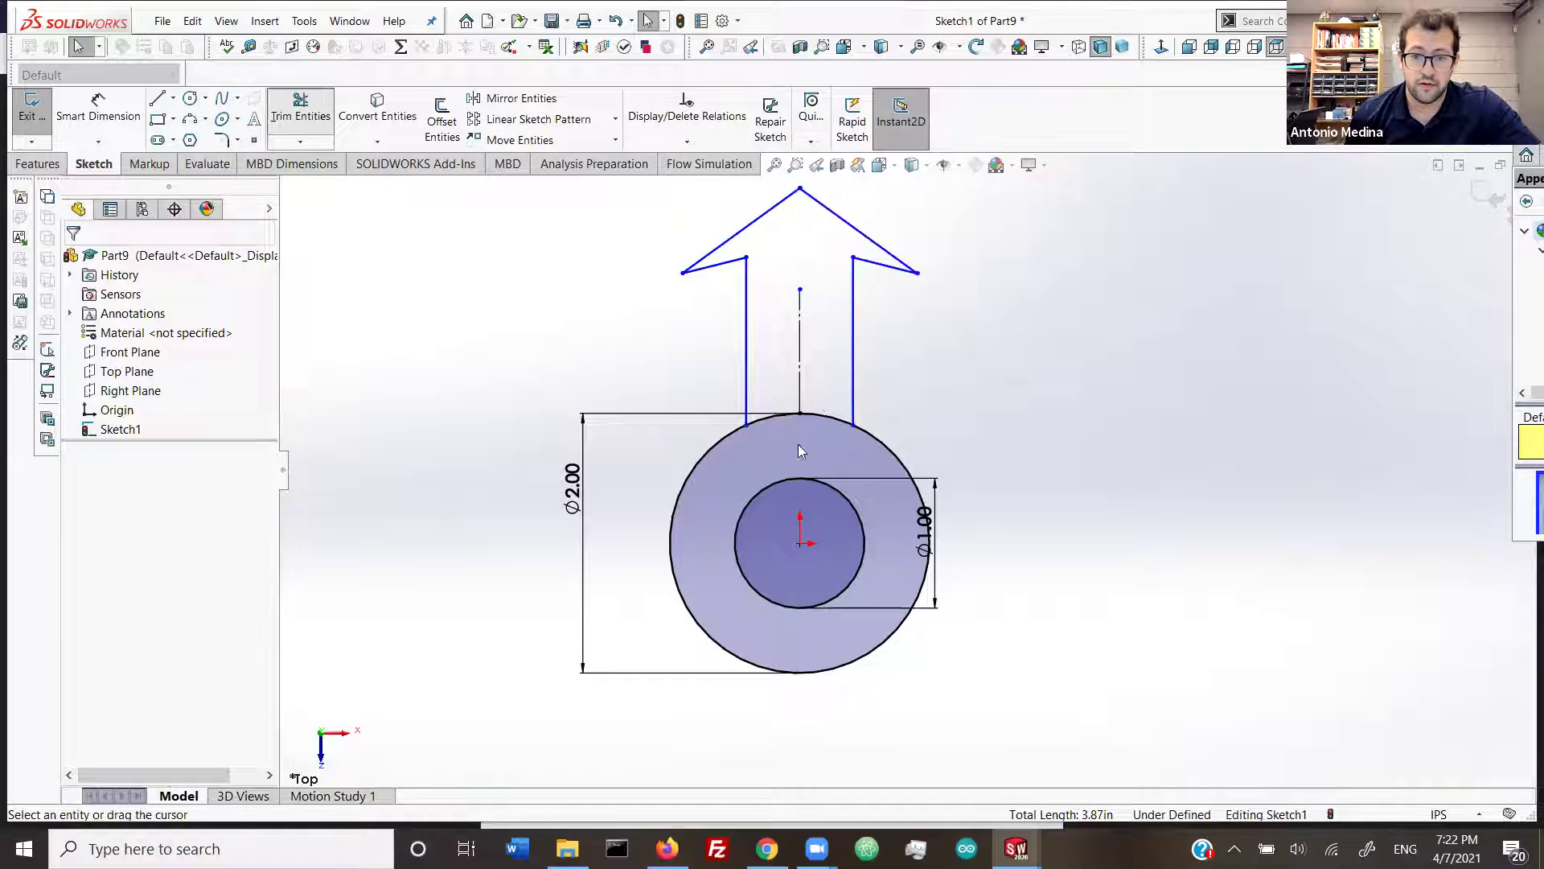
{"action": "left_click_drag", "start_coordinate": [798, 444], "coordinate": [748, 455]}
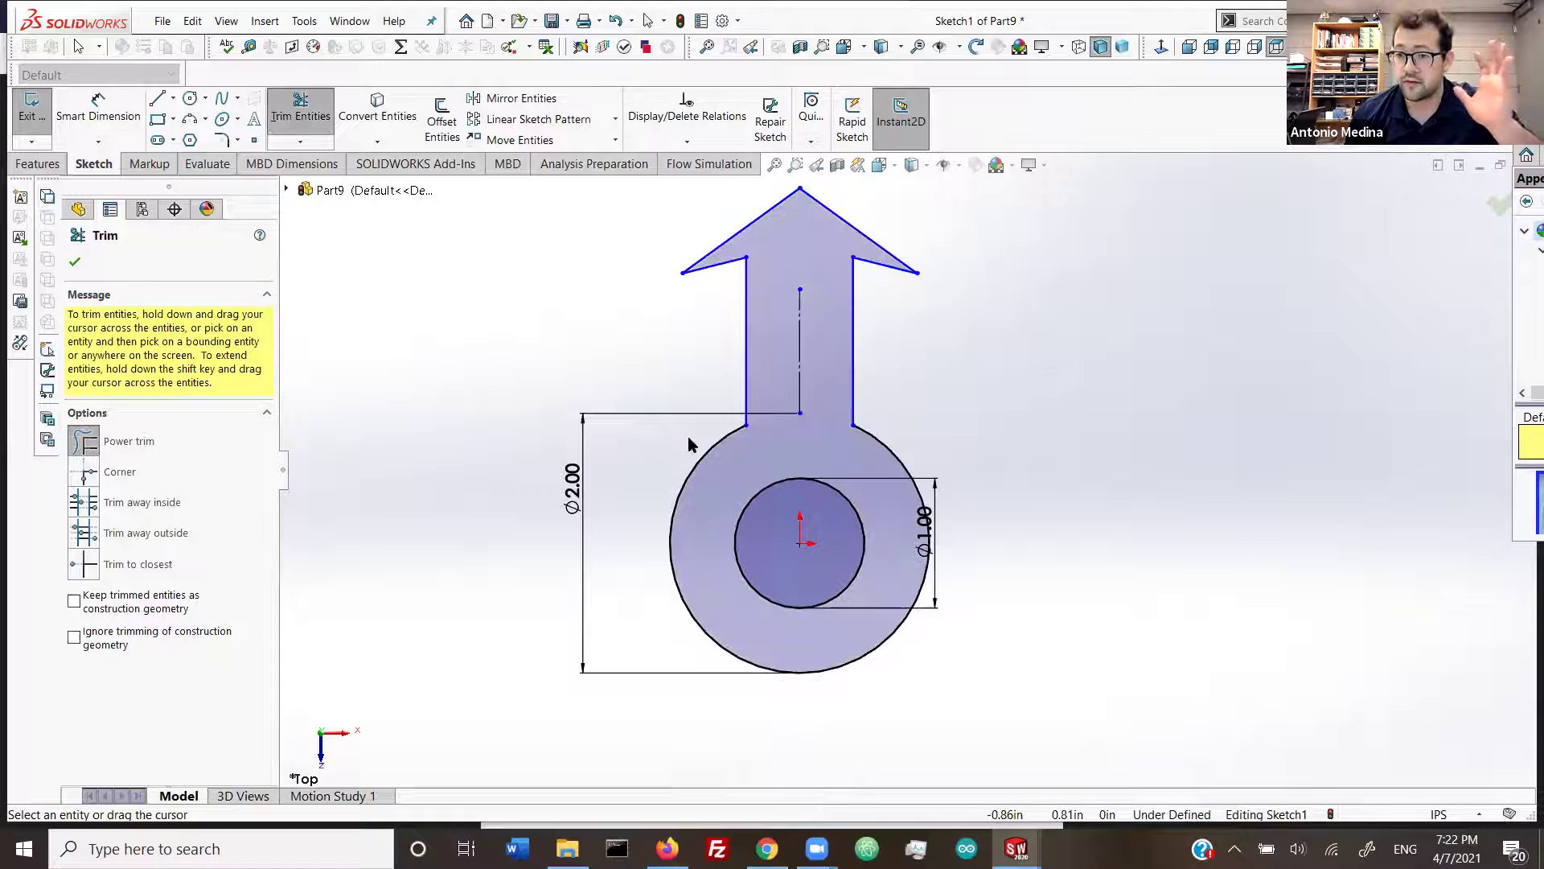
Step: Finish the ring-and-arrow sketch and extrude it as a blind boss 0.10 in thick
{"action": "left_click", "coordinate": [26, 133]}
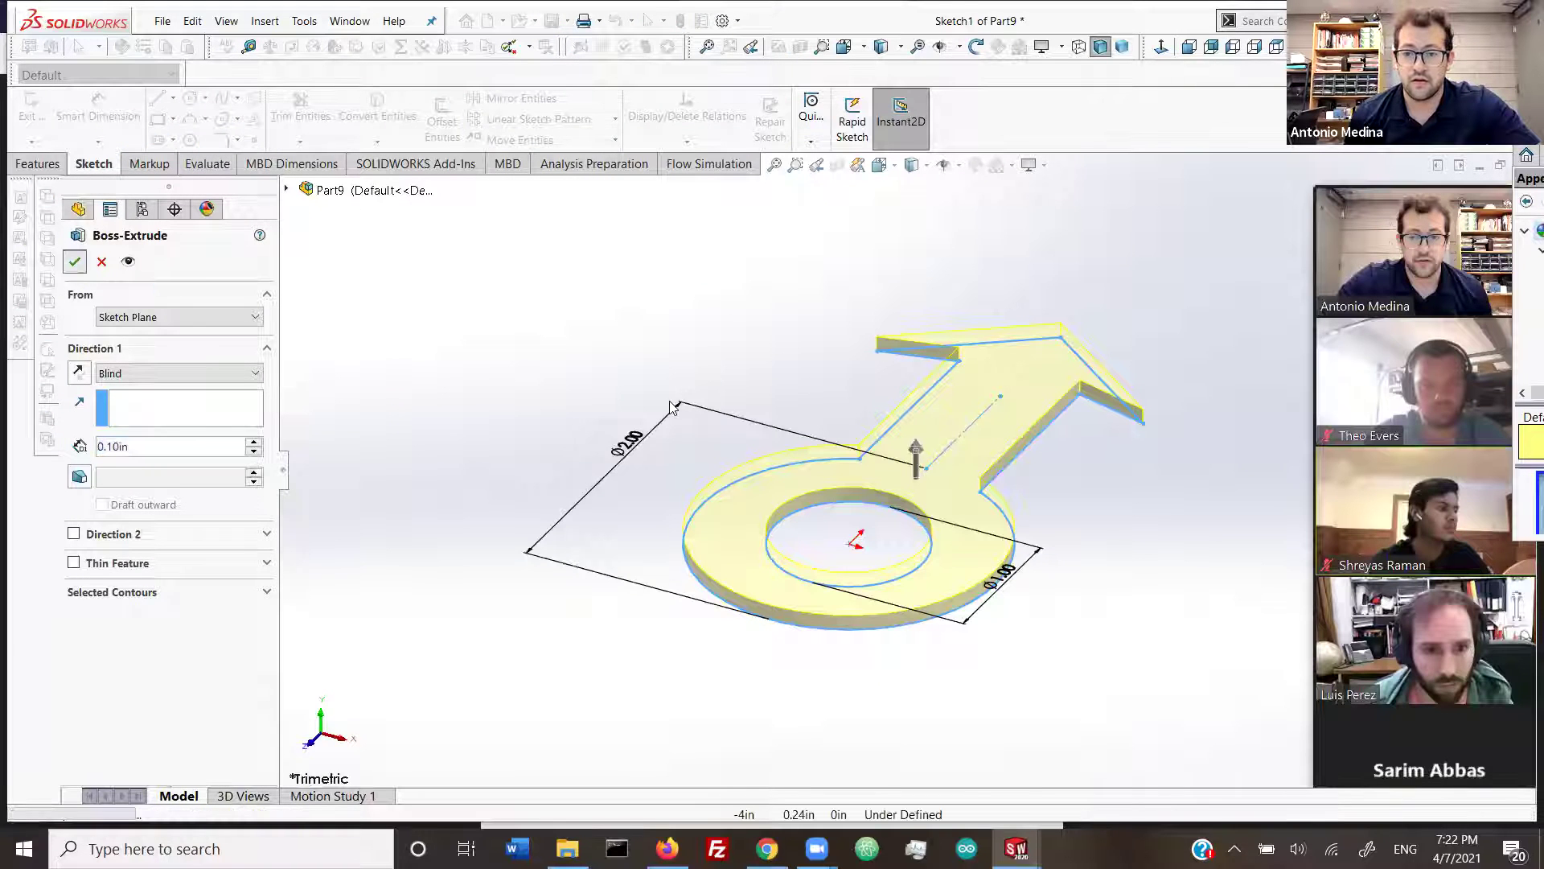
{"action": "key", "text": "Return"}
{"action": "middle_click_drag", "start_coordinate": [677, 363], "coordinate": [387, 347]}
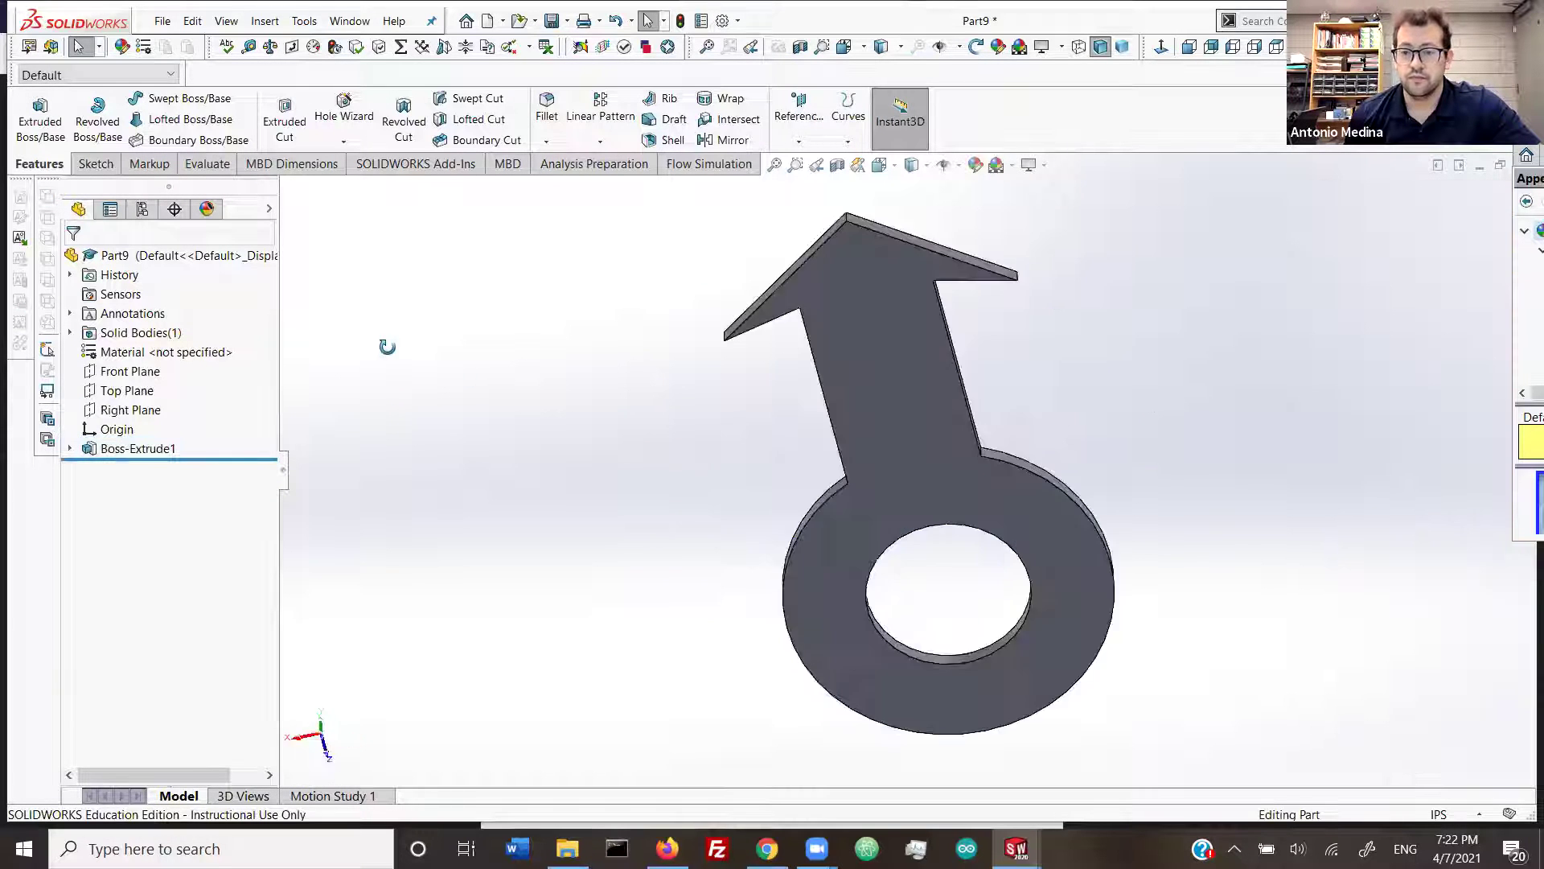
{"action": "middle_click_drag", "start_coordinate": [720, 421], "coordinate": [662, 480]}
{"action": "middle_click_drag", "start_coordinate": [418, 438], "coordinate": [702, 467]}
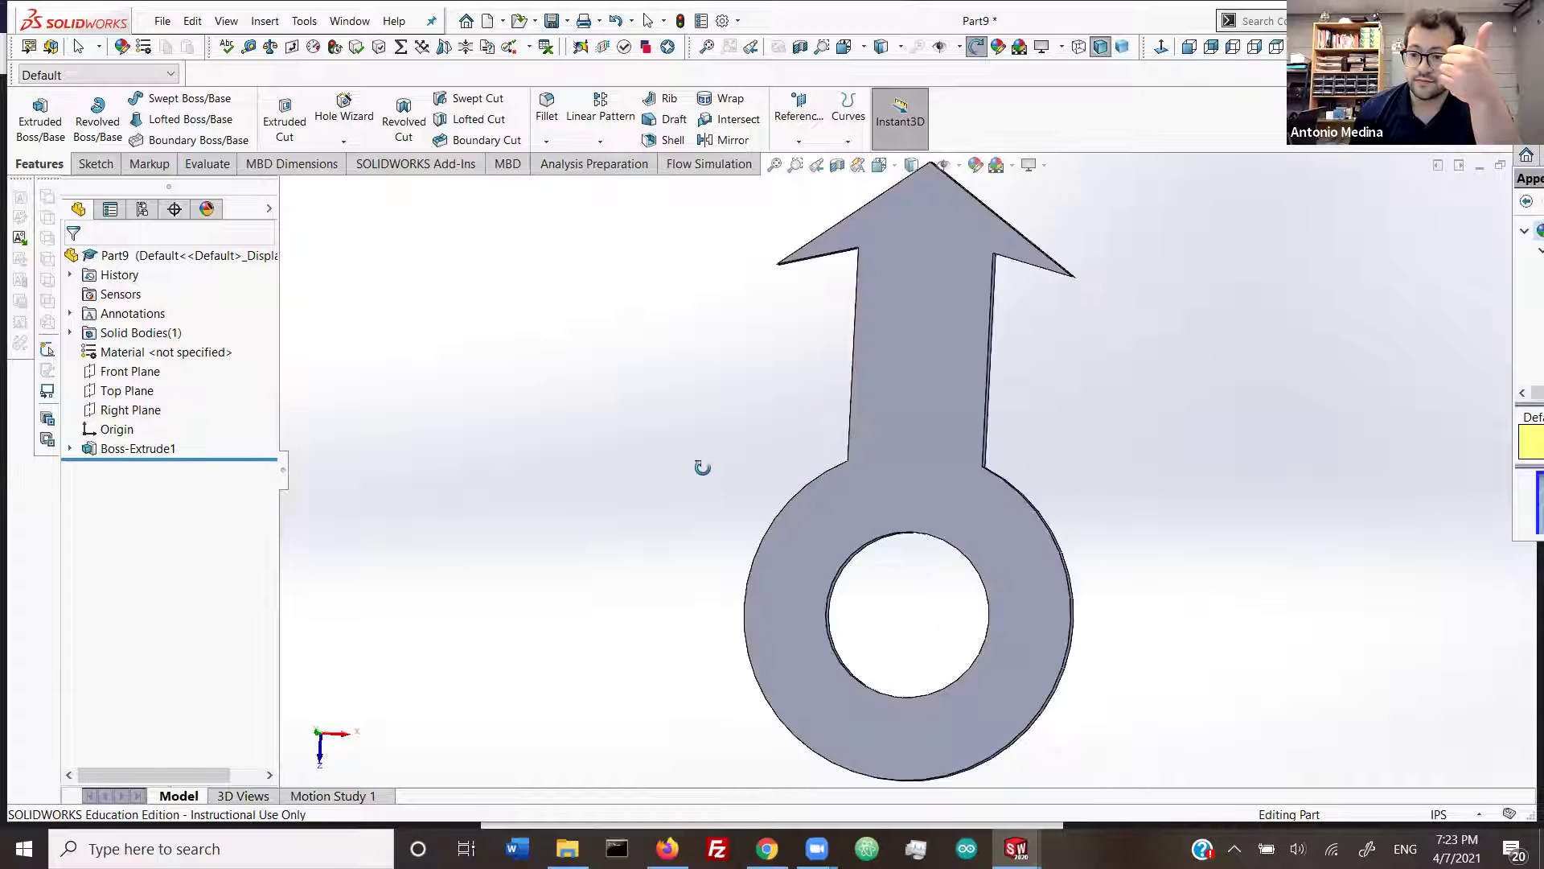
{"action": "middle_click_drag", "start_coordinate": [876, 458], "coordinate": [834, 462]}
{"action": "middle_click_drag", "start_coordinate": [724, 480], "coordinate": [594, 505]}
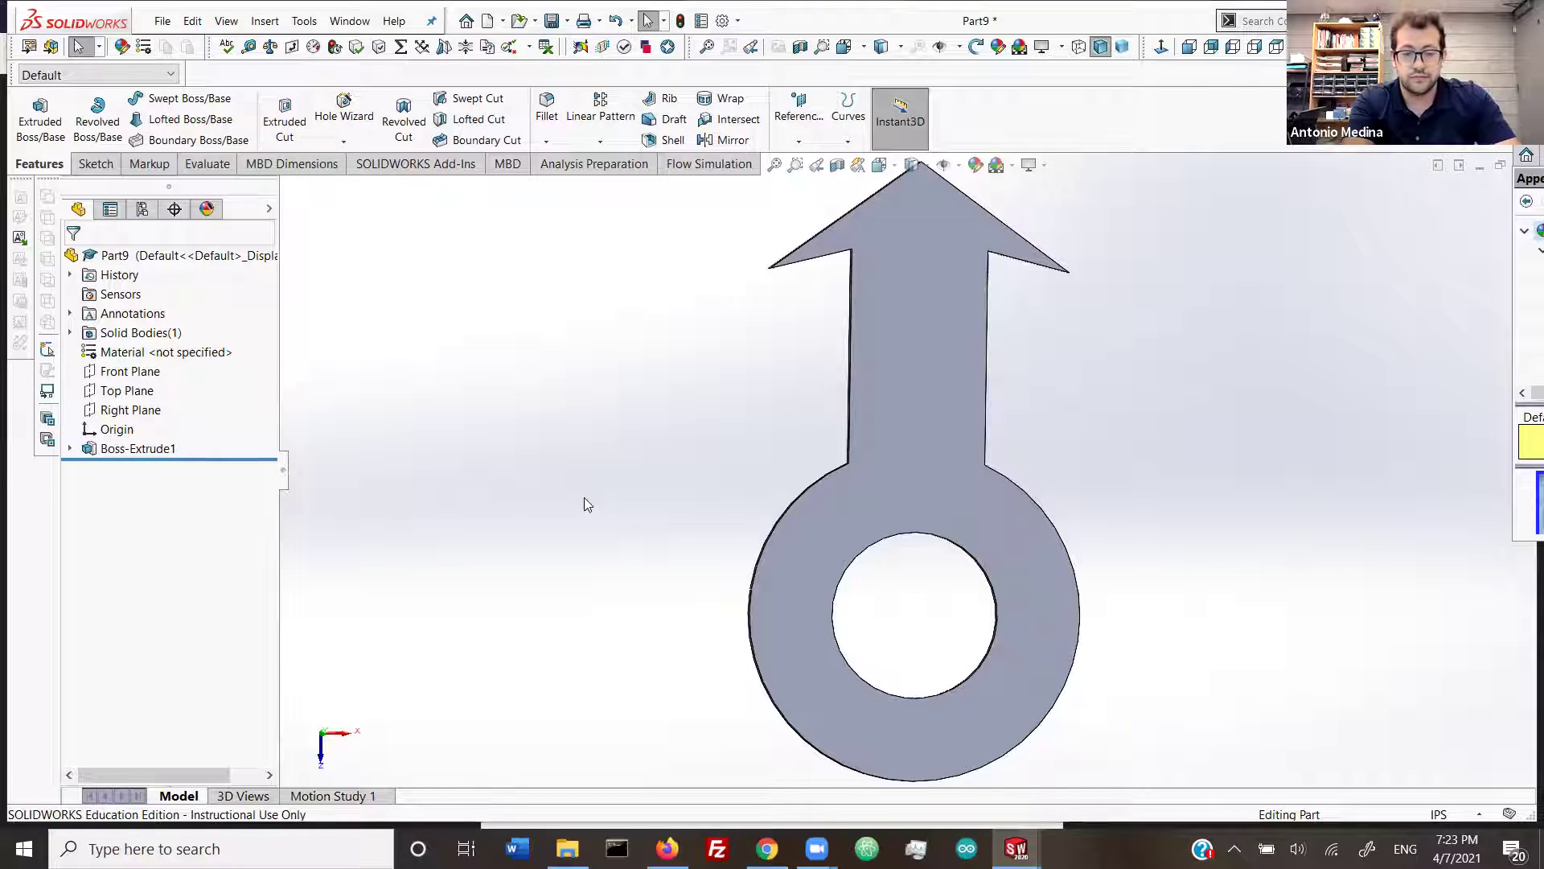
Step: Save the ring-and-arrow part under the file name arrowhead in the New folder directory
{"action": "key", "text": "ctrl+s"}
{"action": "type", "text": "arrow"}
{"action": "key", "text": "Return"}
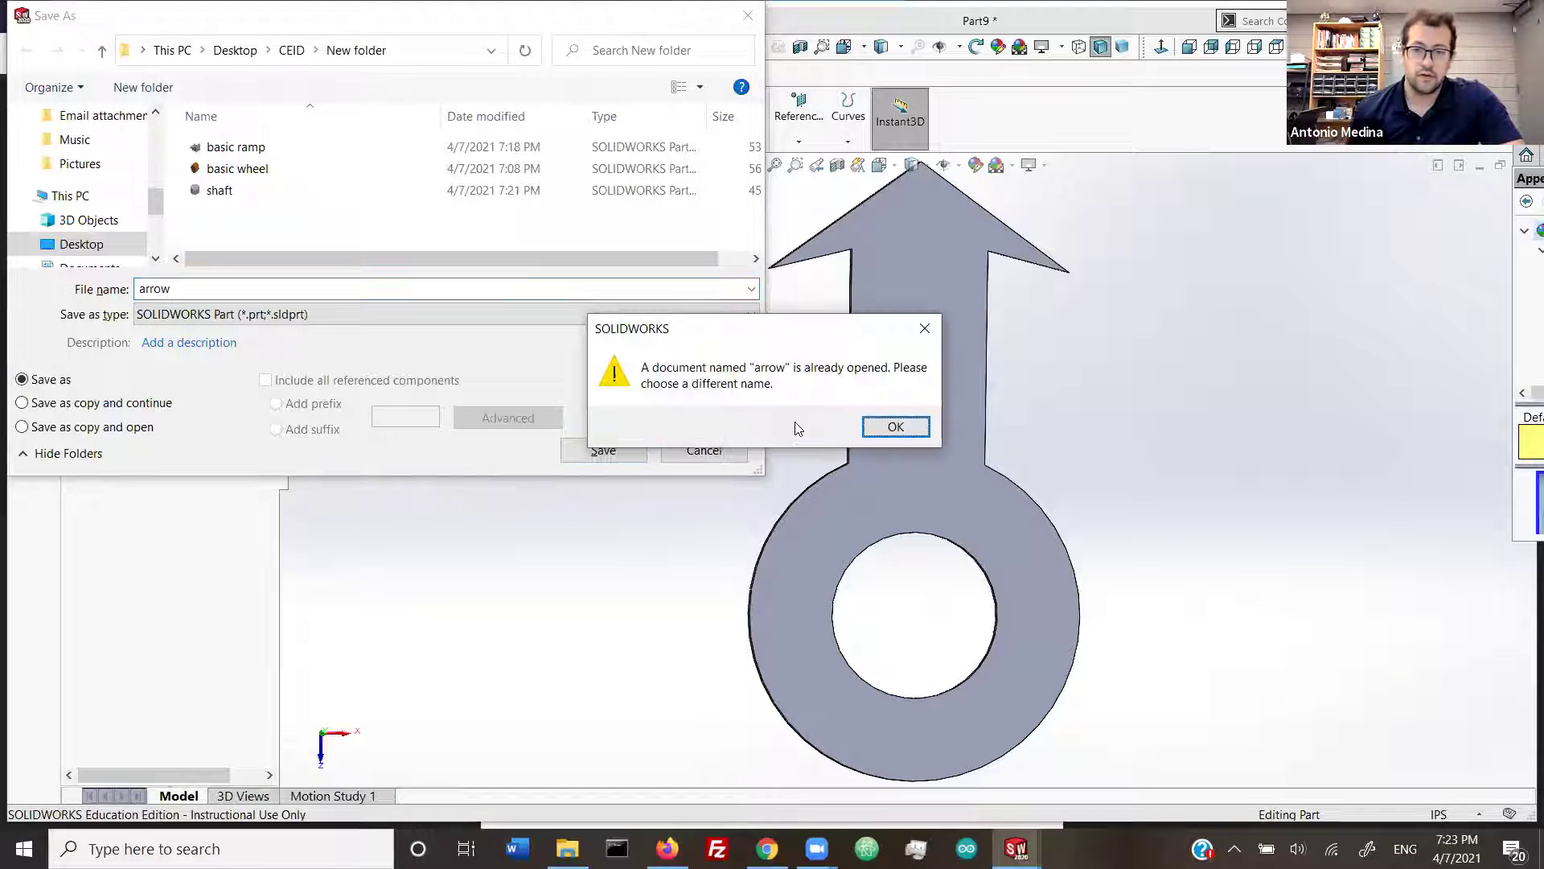
{"action": "key", "text": "Return"}
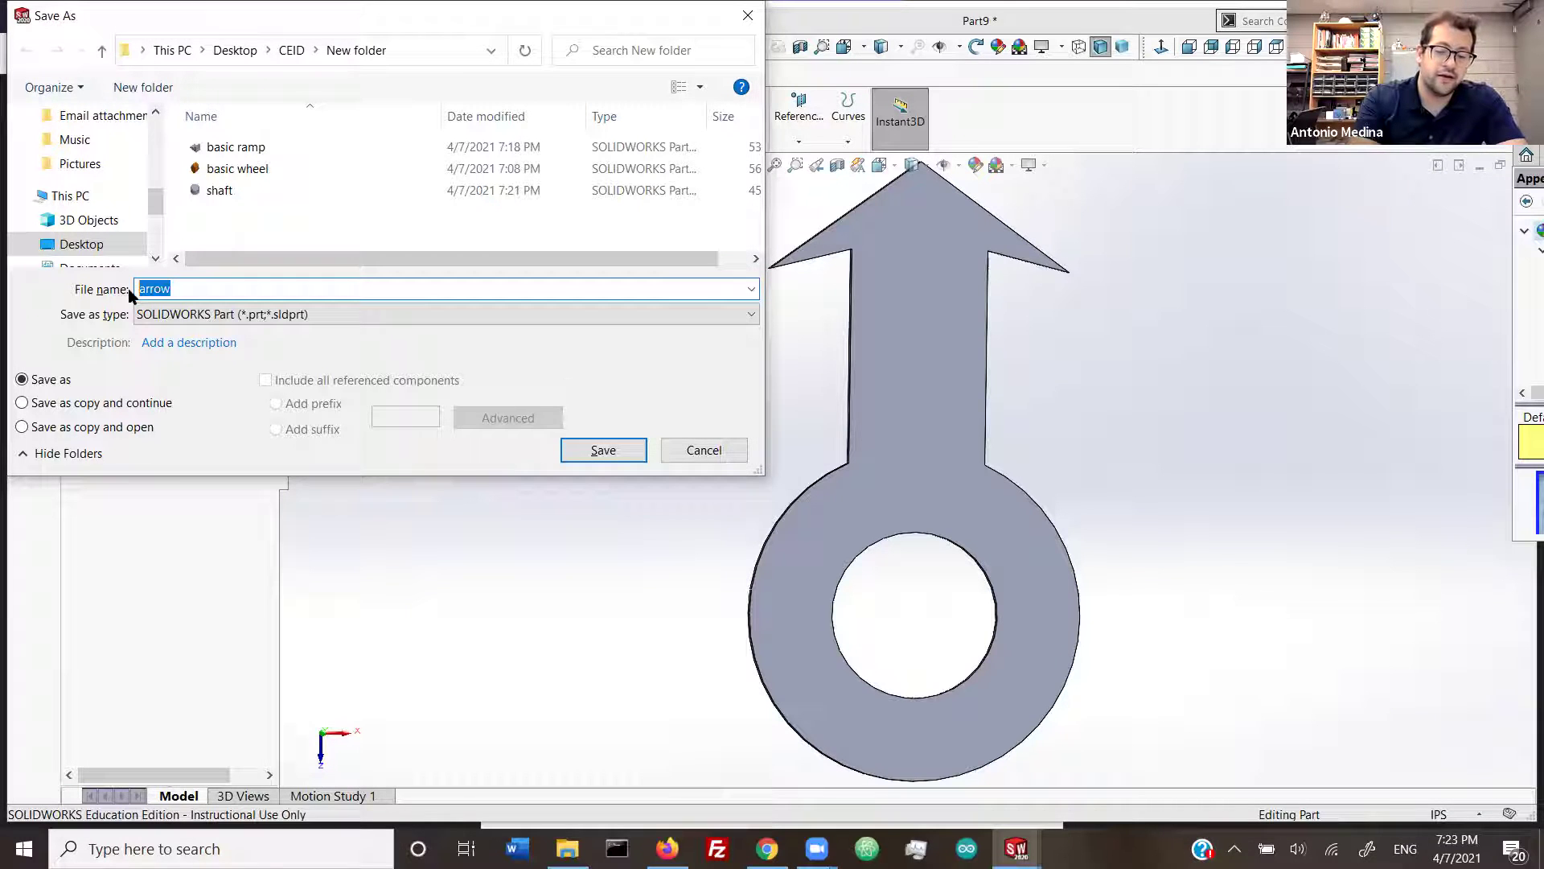
{"action": "type", "text": "arr"}
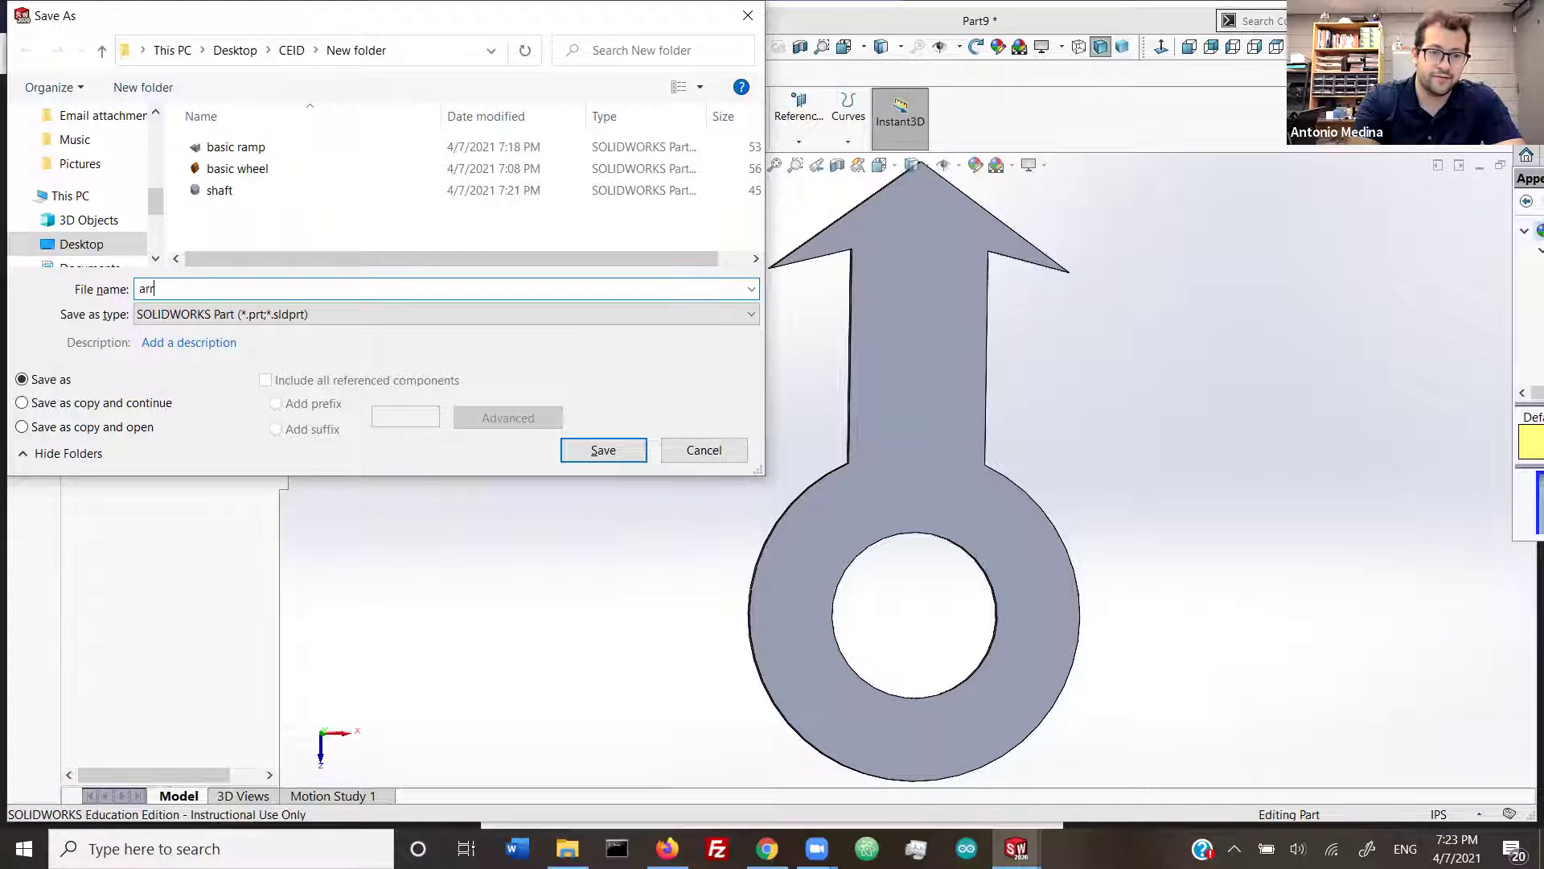
{"action": "type", "text": "owhead"}
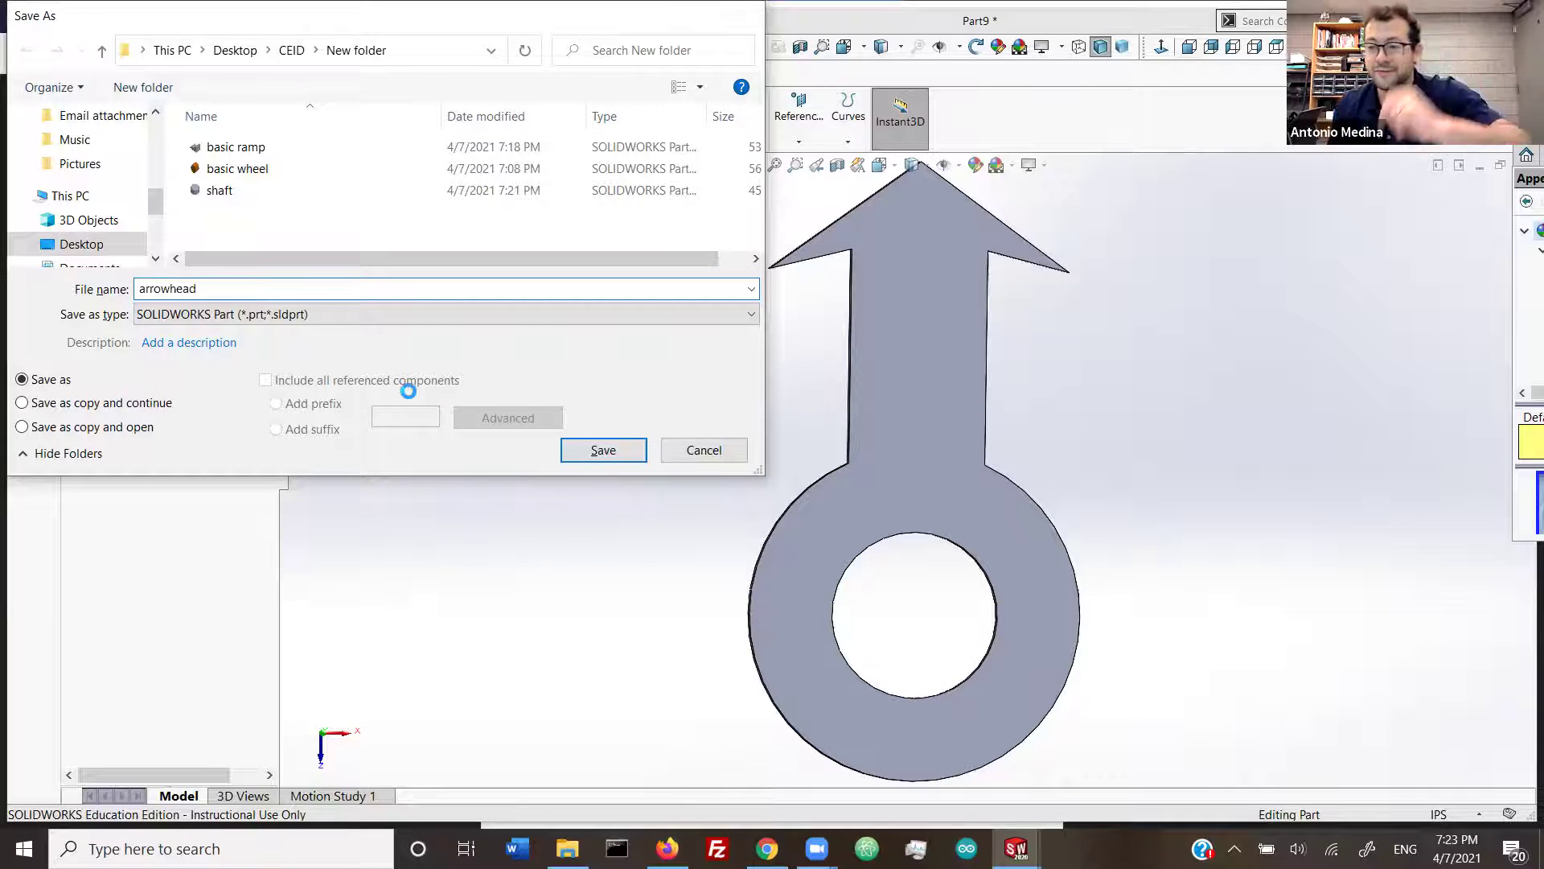
{"action": "key", "text": "Return"}
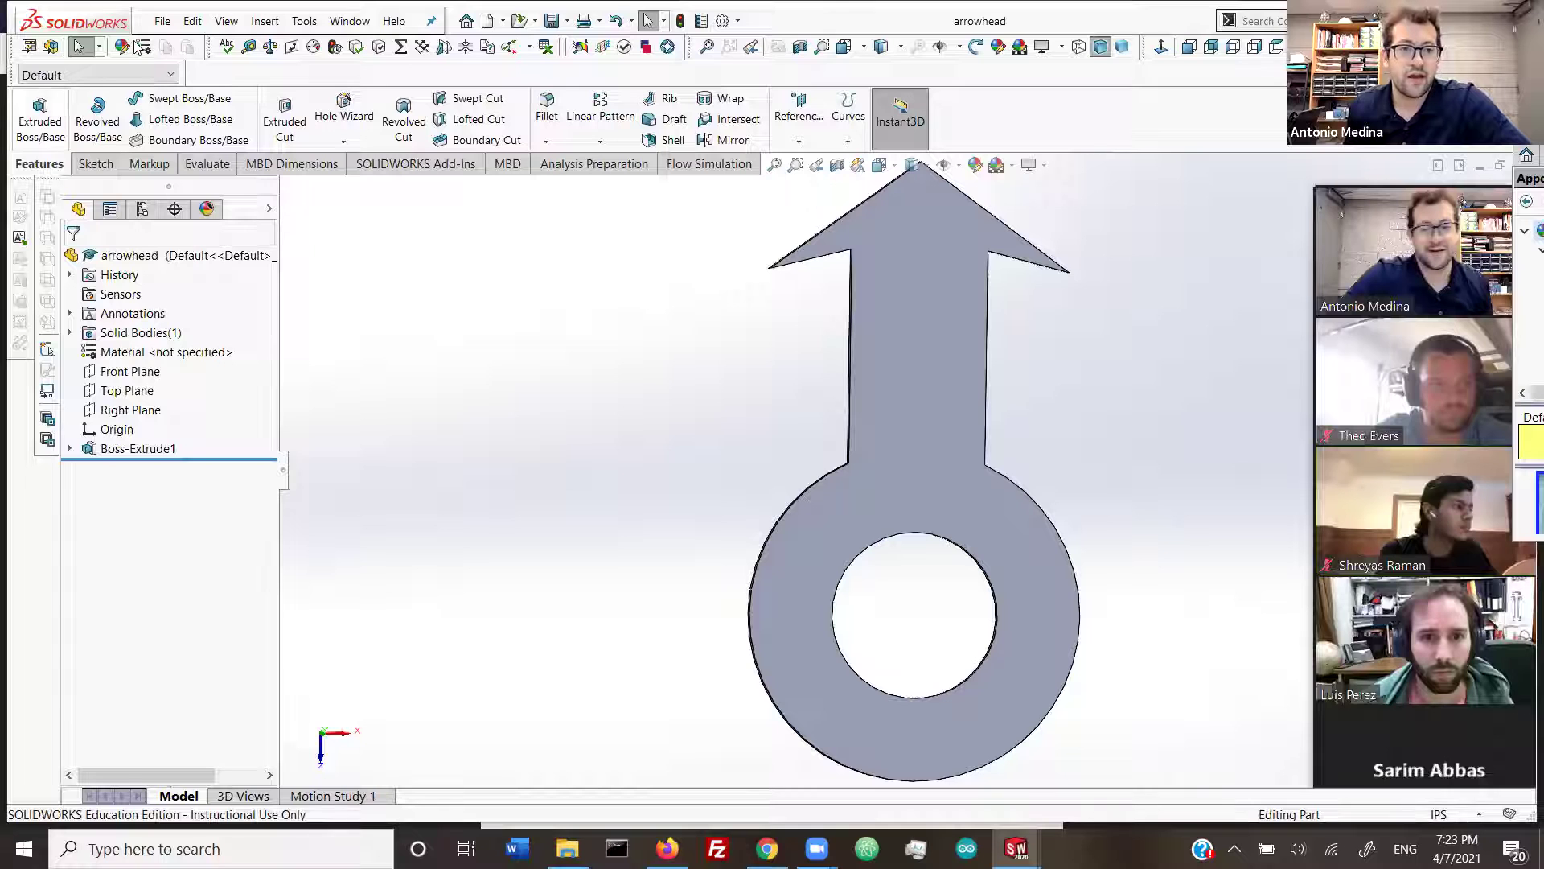
Step: Create a new assembly and place the shaft part as its first component
{"action": "left_click", "coordinate": [162, 21]}
{"action": "left_click", "coordinate": [179, 45]}
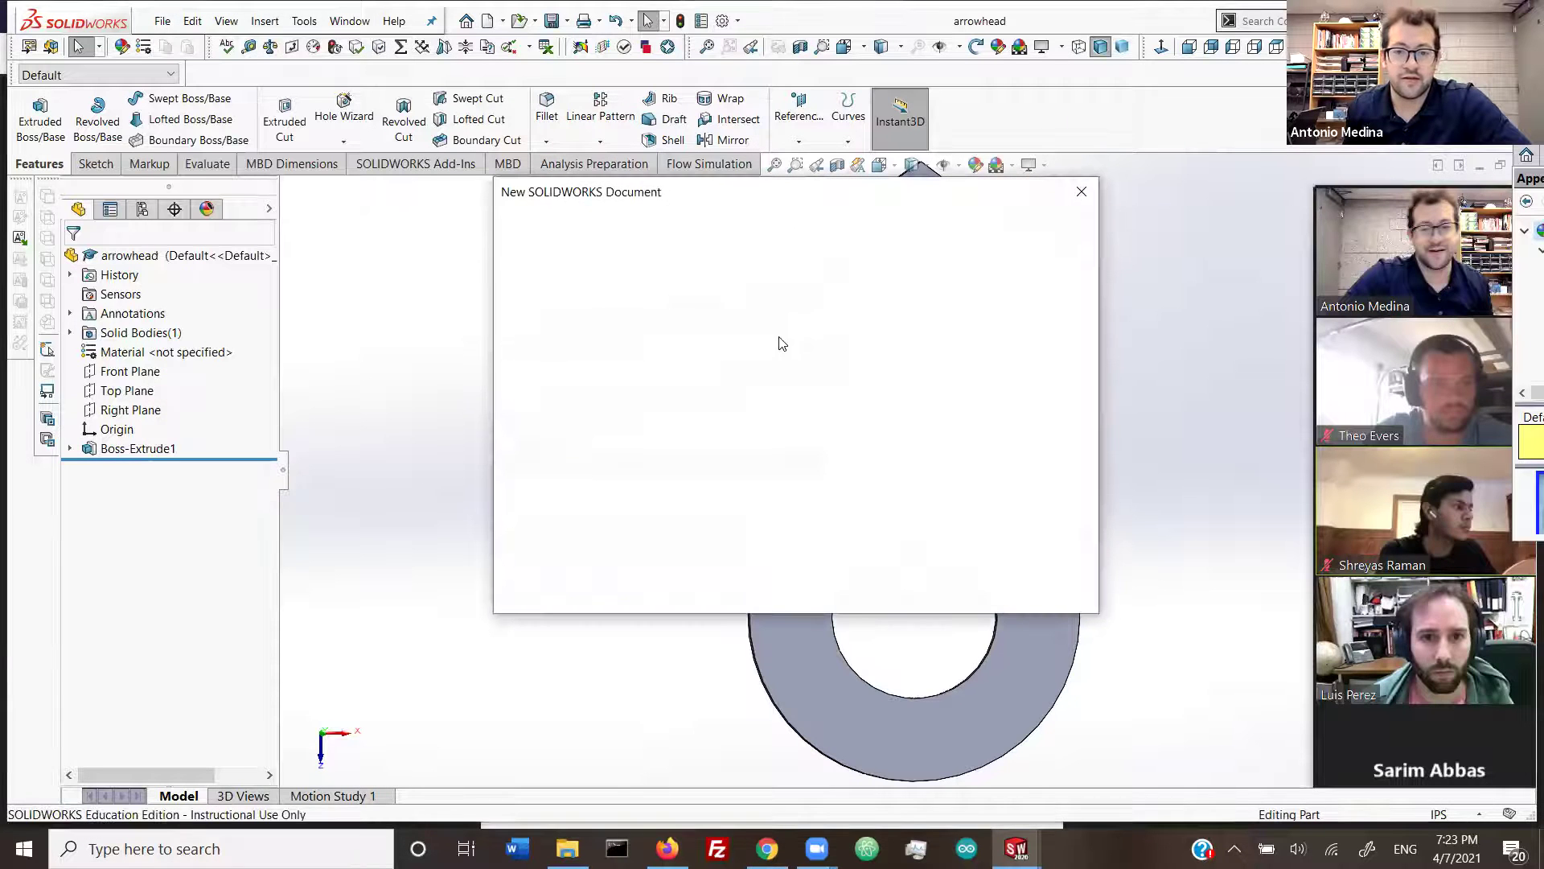
{"action": "left_click", "coordinate": [799, 375]}
{"action": "left_click", "coordinate": [864, 577]}
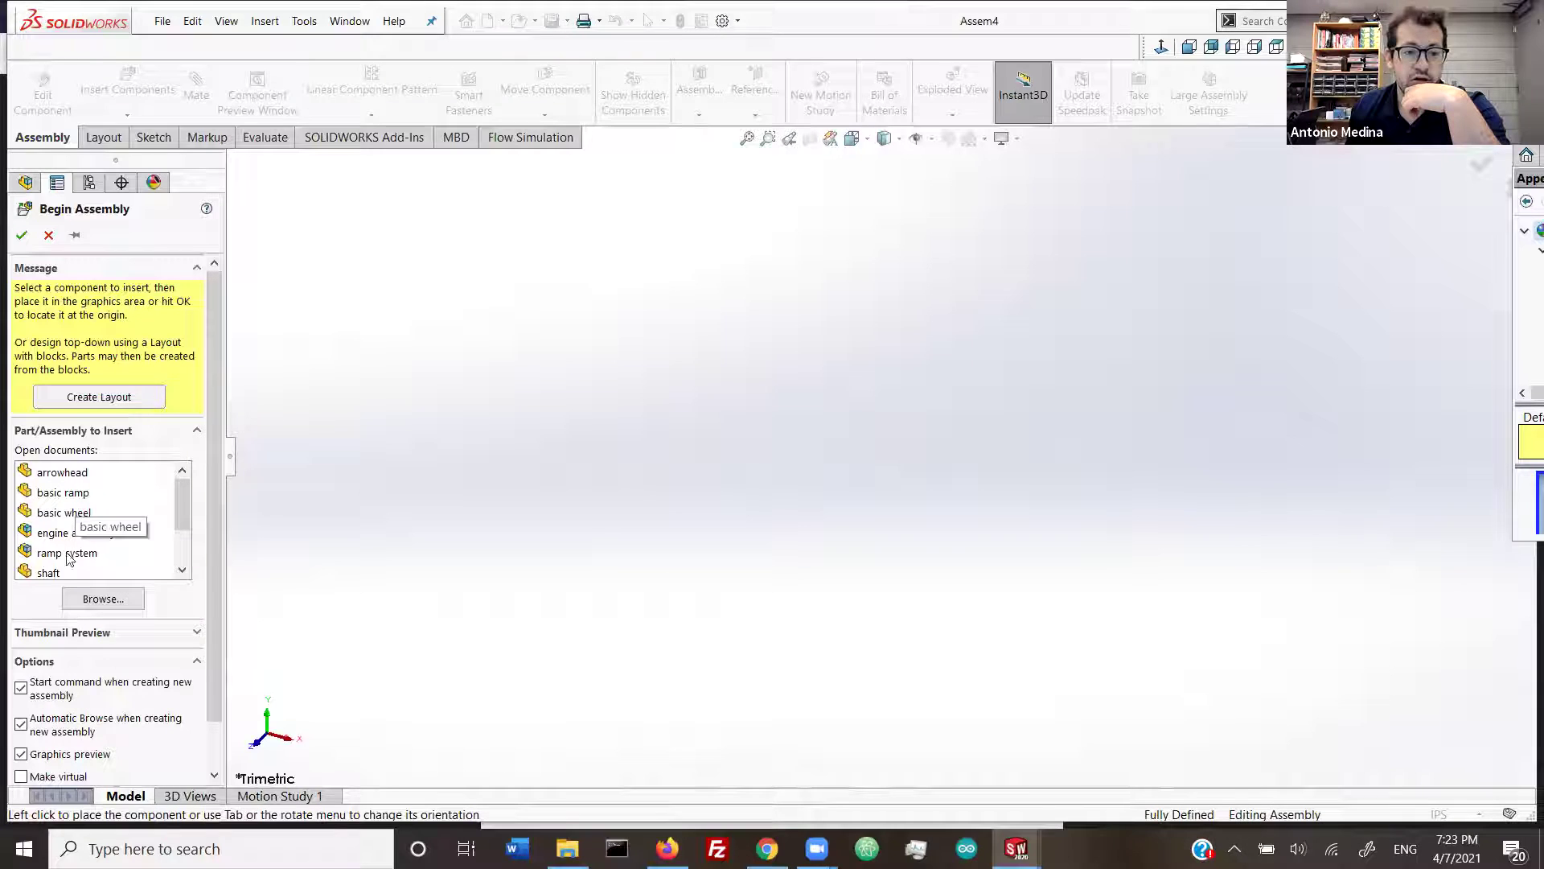
{"action": "left_click", "coordinate": [50, 572]}
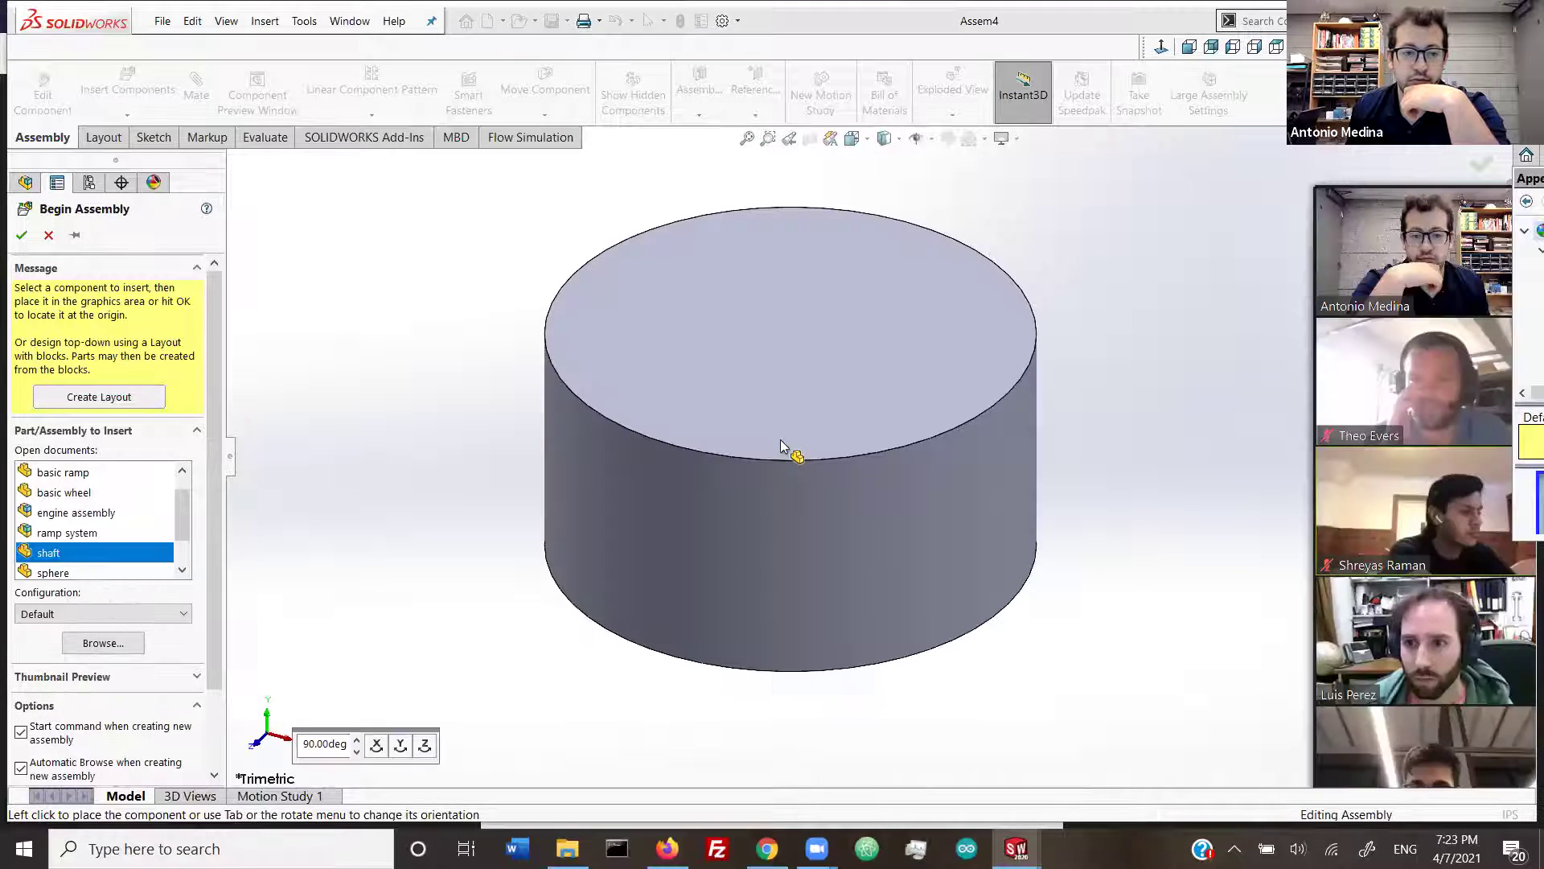
{"action": "left_click", "coordinate": [780, 445]}
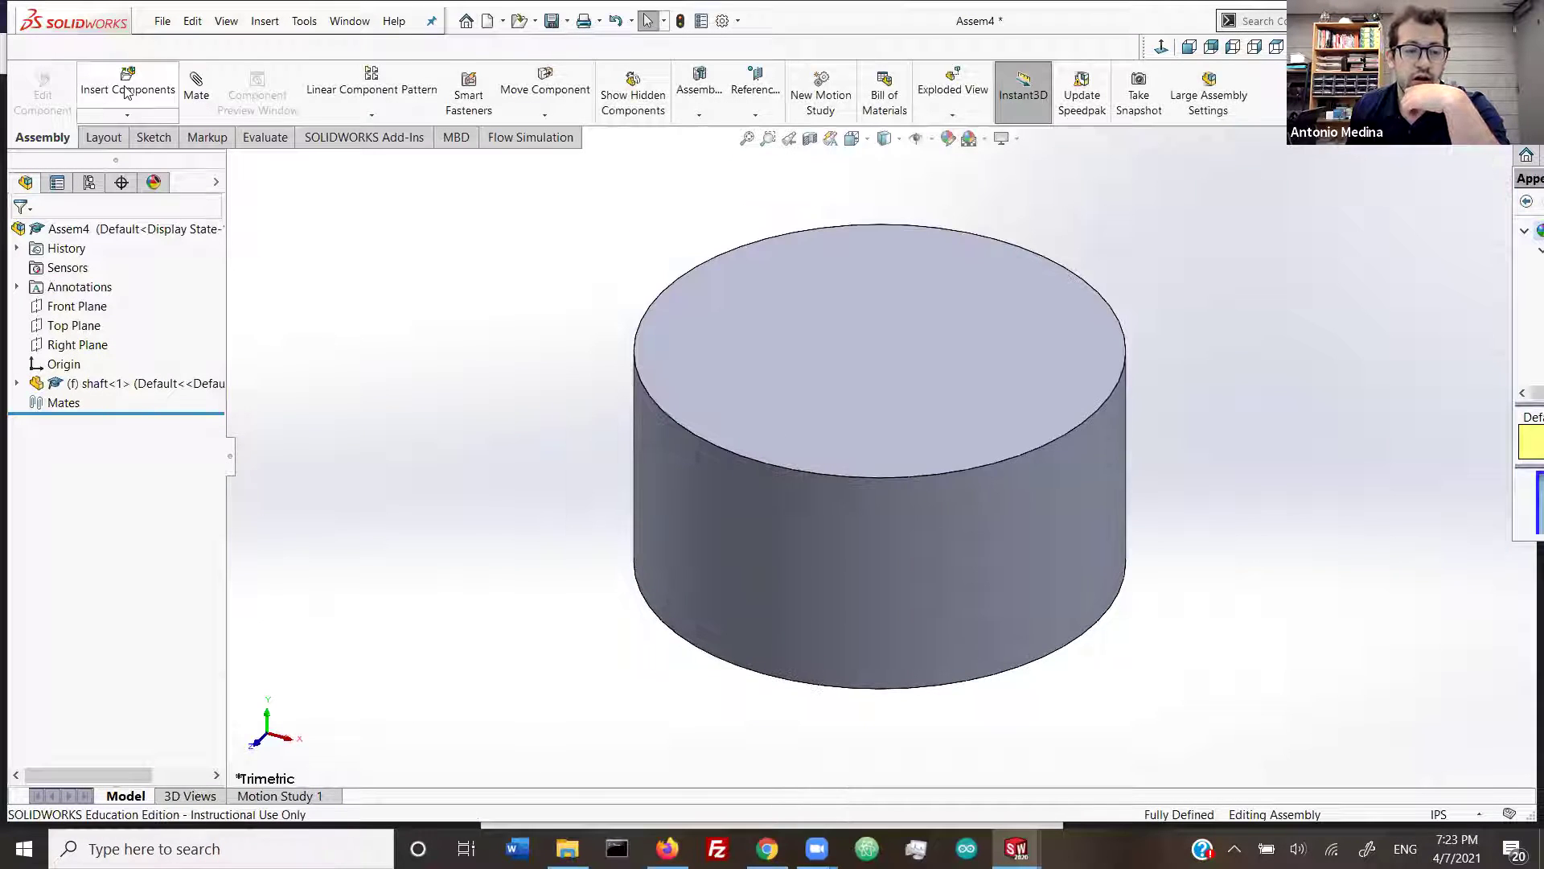
Step: Insert the arrowhead part into the assembly beside the shaft
{"action": "left_click", "coordinate": [71, 455]}
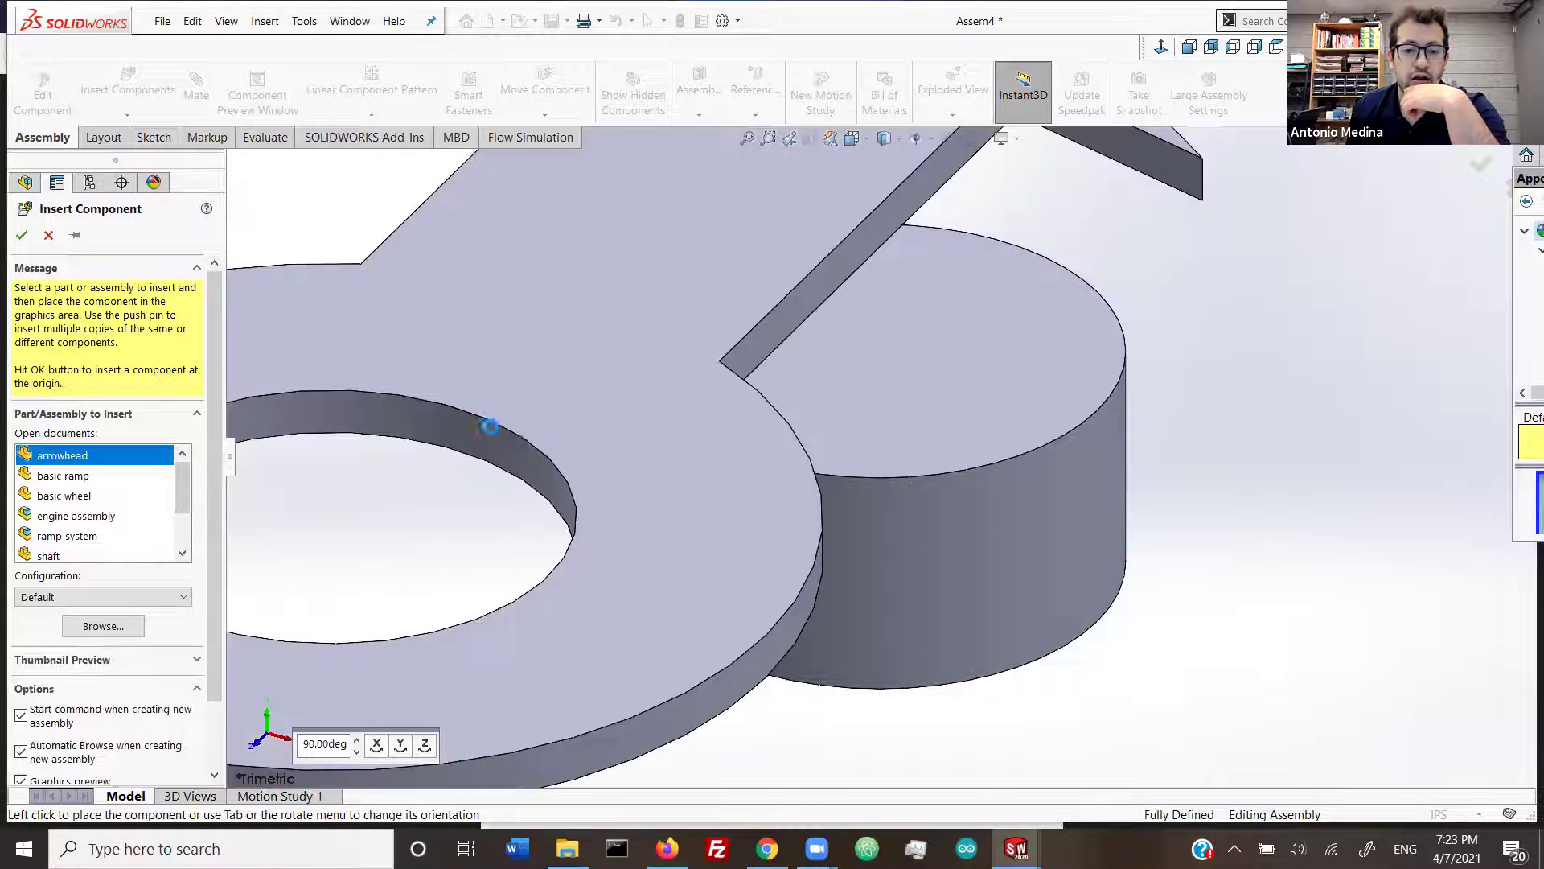
{"action": "left_click", "coordinate": [514, 433]}
{"action": "scroll", "coordinate": [853, 400], "scroll_direction": "up", "scroll_amount": 5}
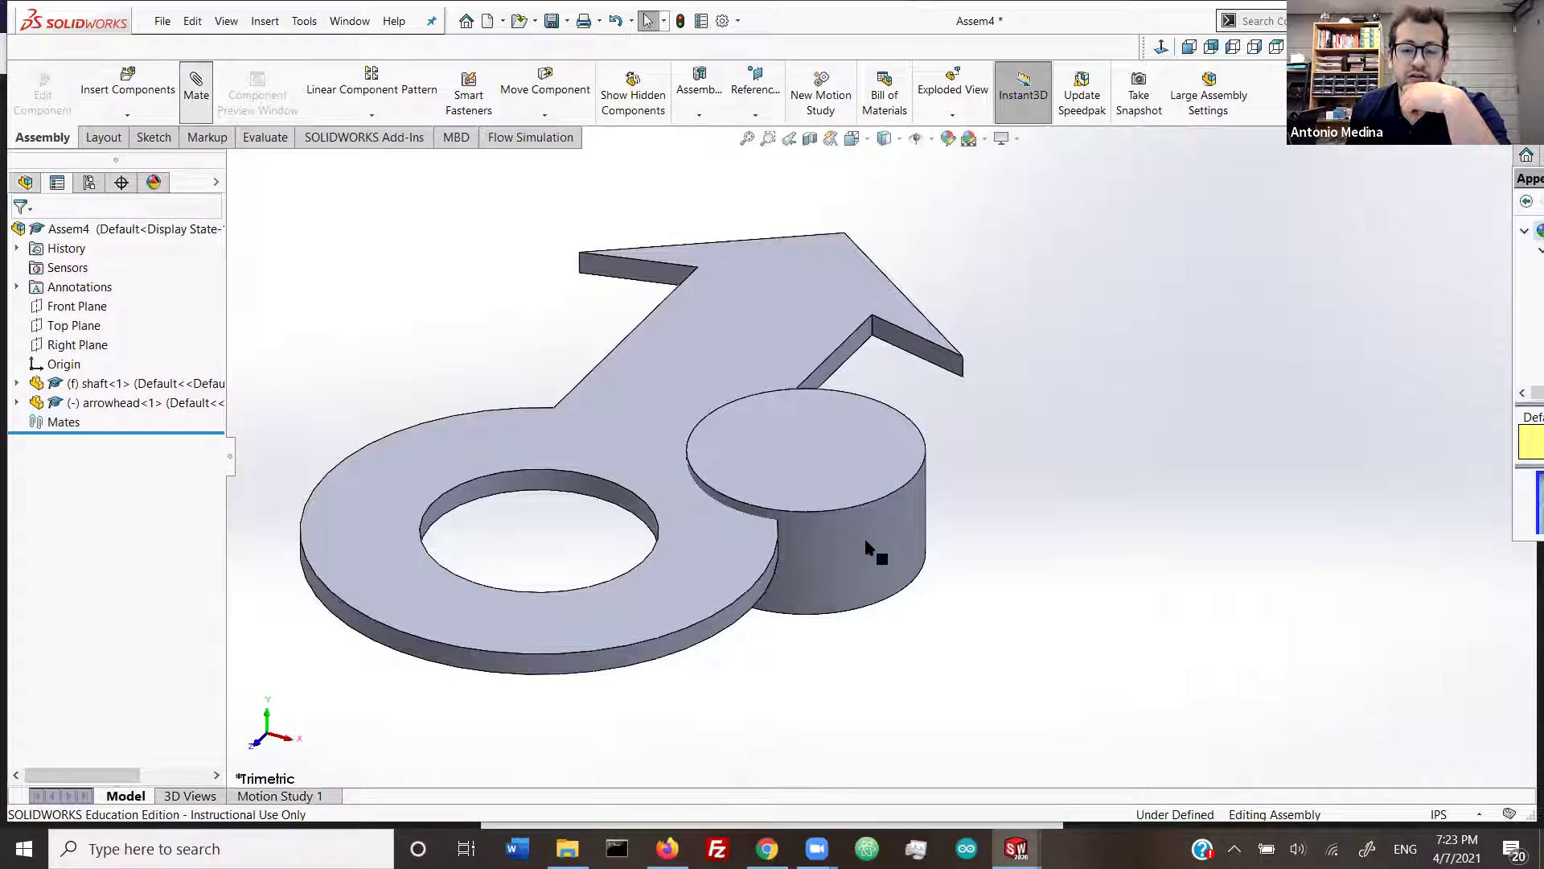
Step: Add a concentric mate between the shaft's cylindrical side face and the inner face of the arrowhead's hole, leaving rotation unlocked
{"action": "left_click", "coordinate": [921, 529]}
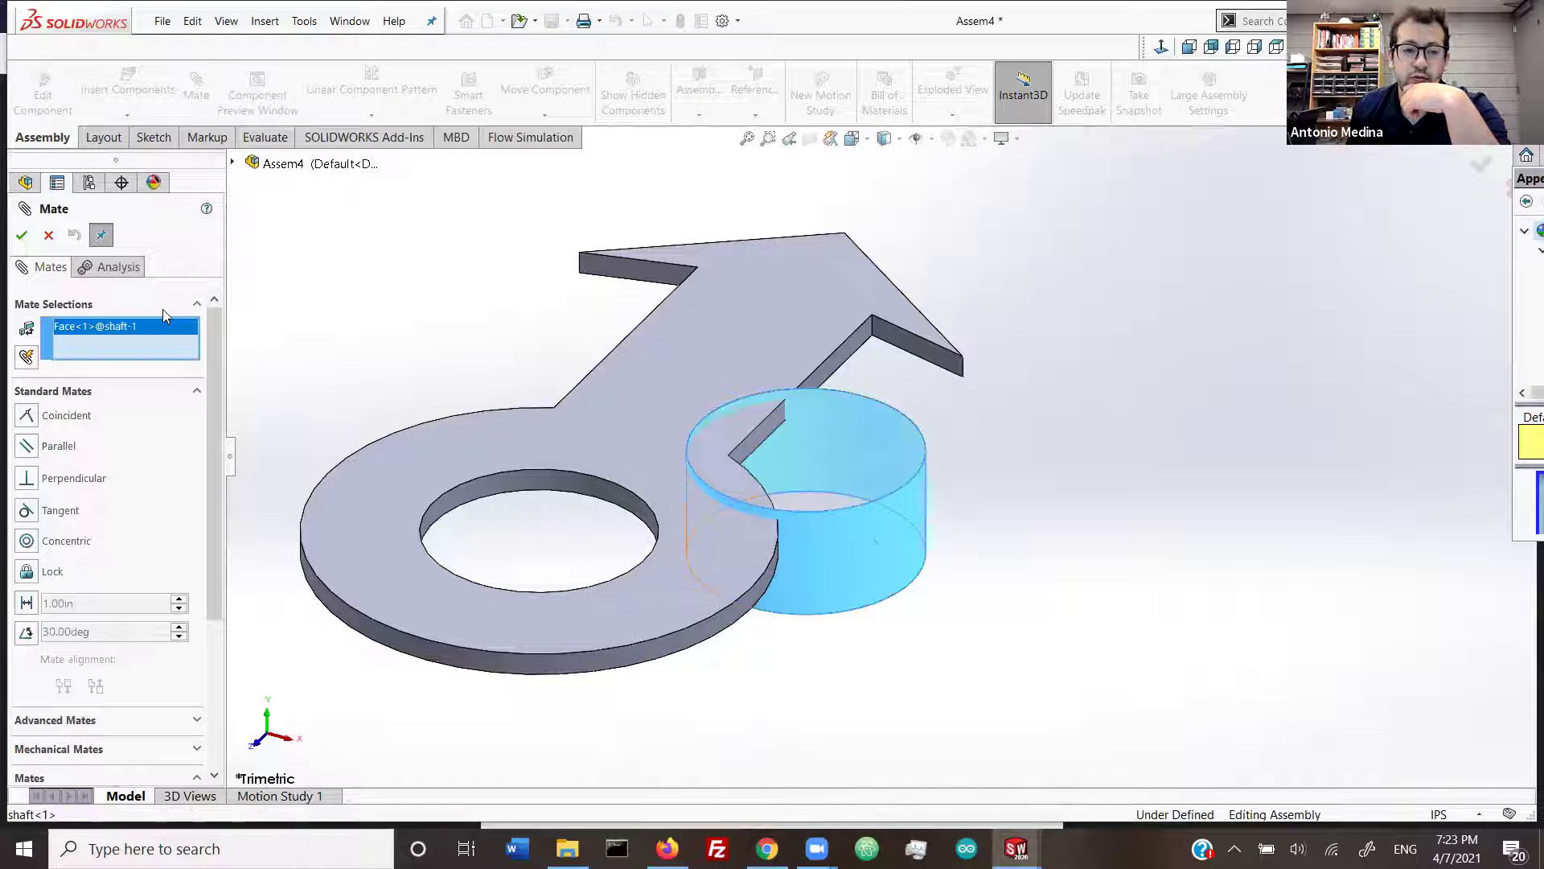
{"action": "right_click", "coordinate": [128, 323]}
{"action": "left_click", "coordinate": [193, 357]}
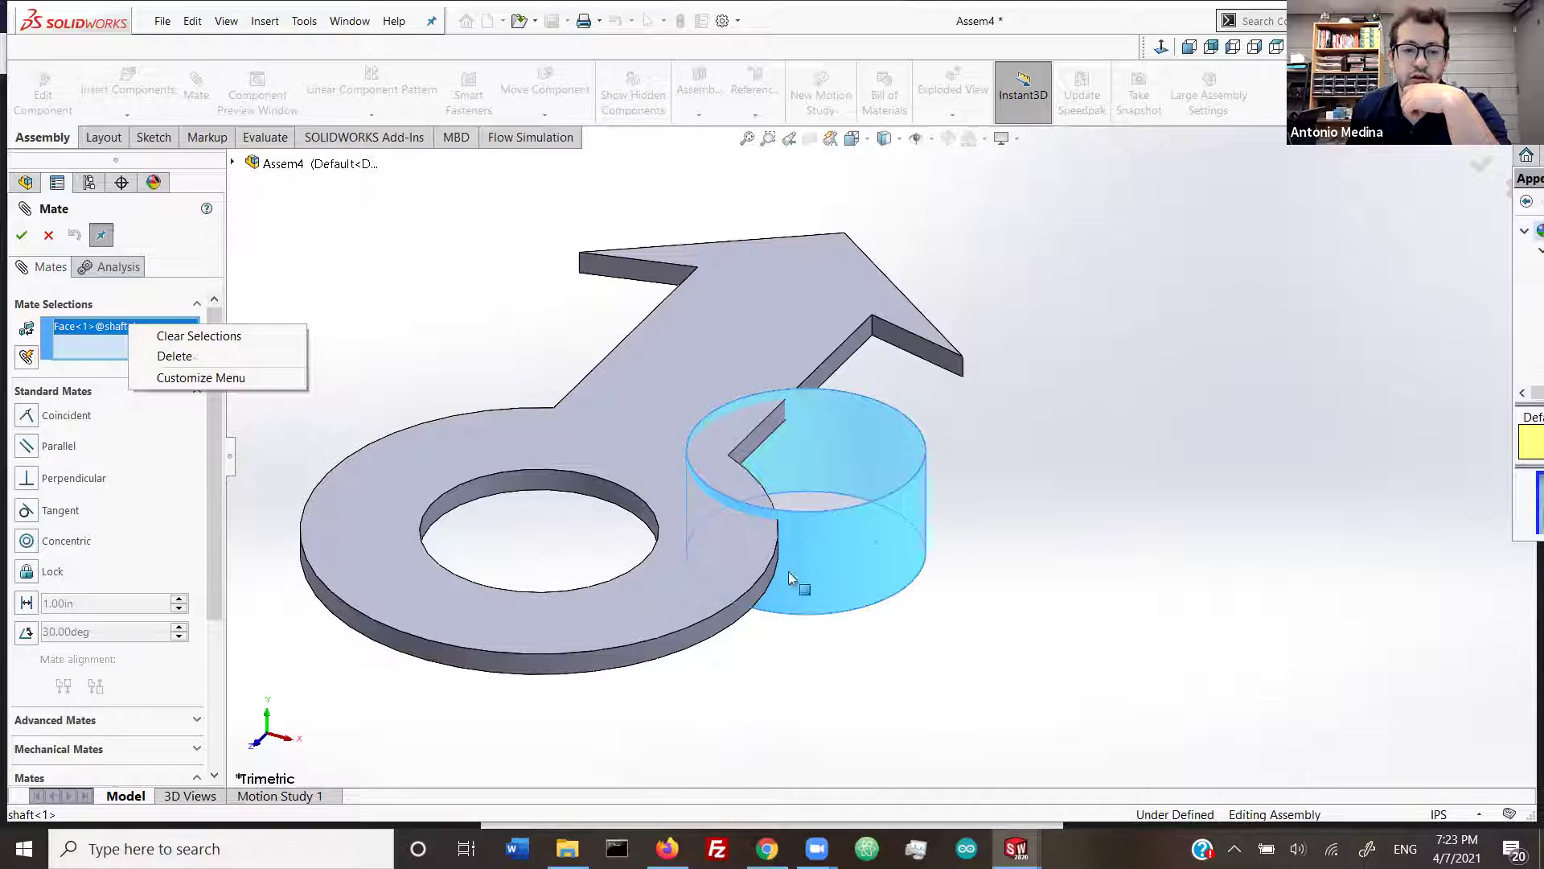
{"action": "left_click", "coordinate": [848, 560]}
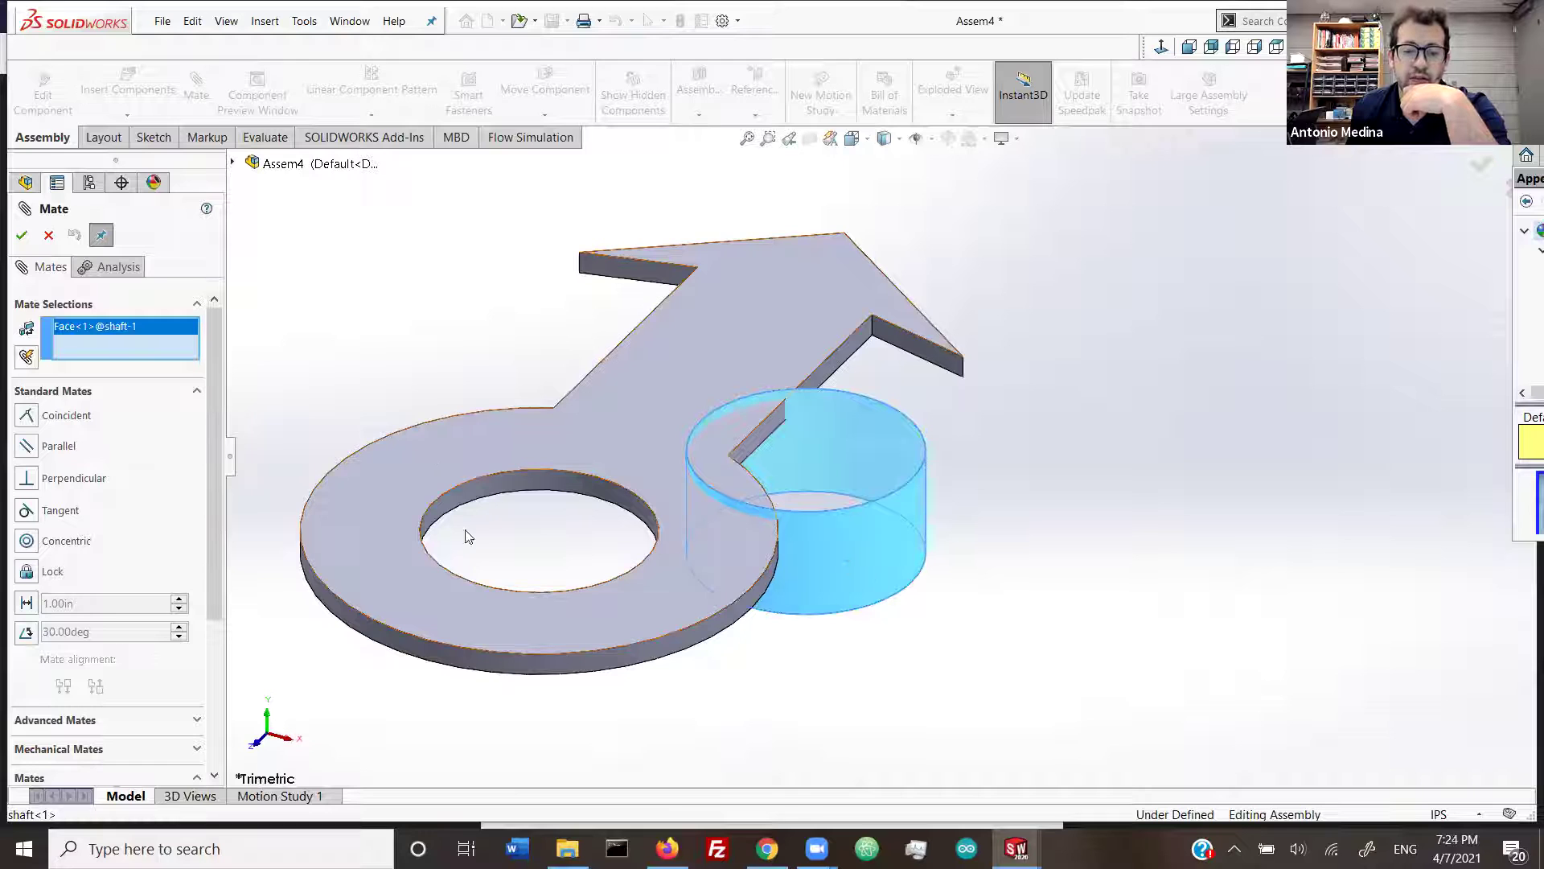
{"action": "scroll", "coordinate": [570, 451], "scroll_direction": "down", "scroll_amount": 2}
{"action": "scroll", "coordinate": [585, 447], "scroll_direction": "down", "scroll_amount": 1}
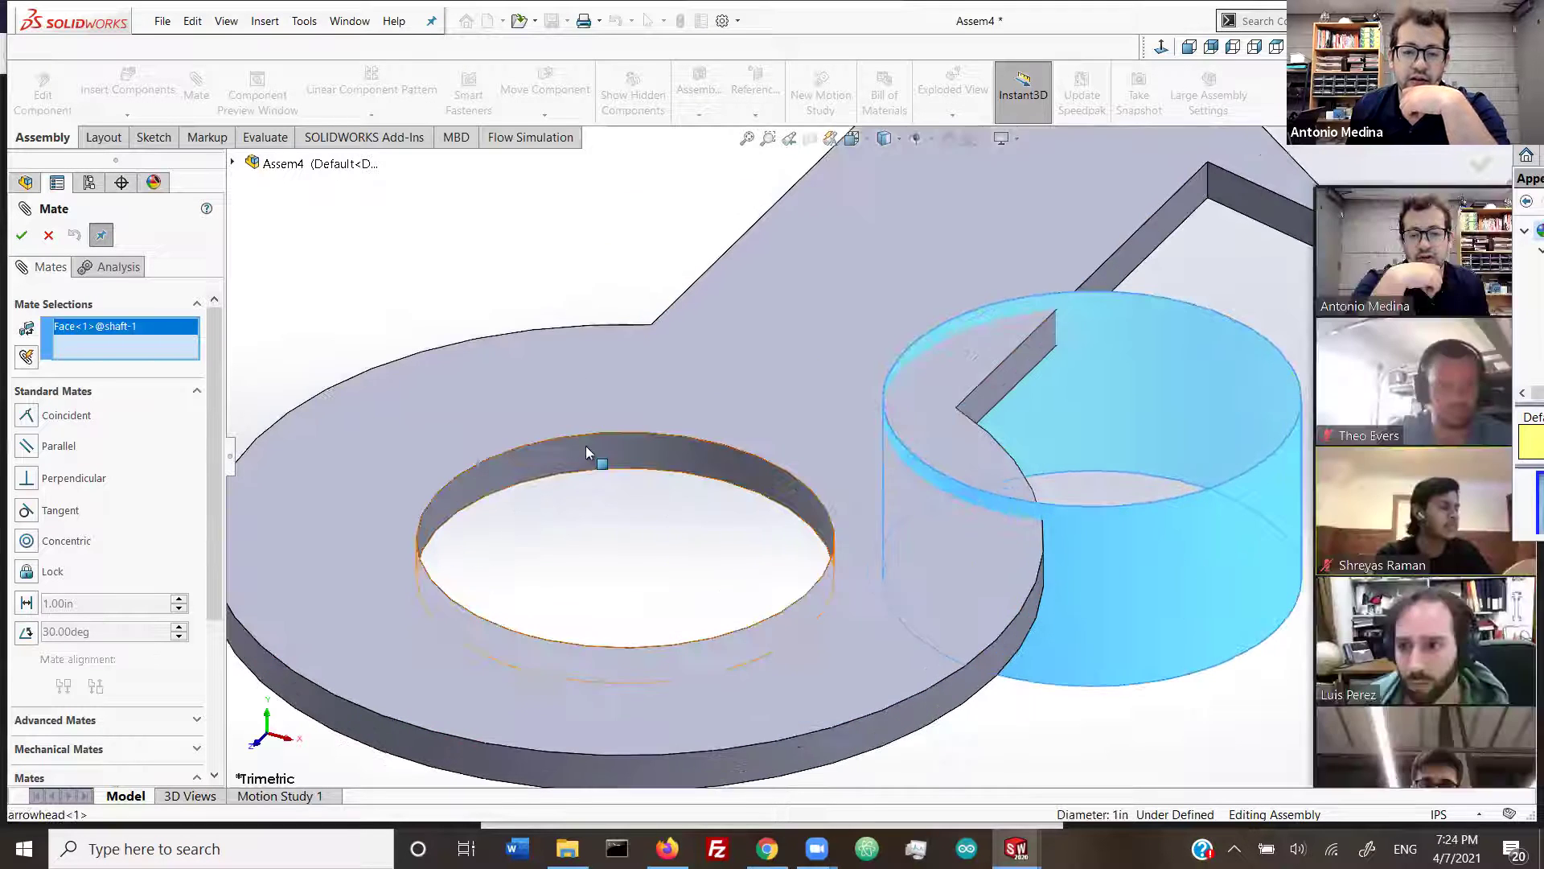
{"action": "left_click", "coordinate": [585, 447]}
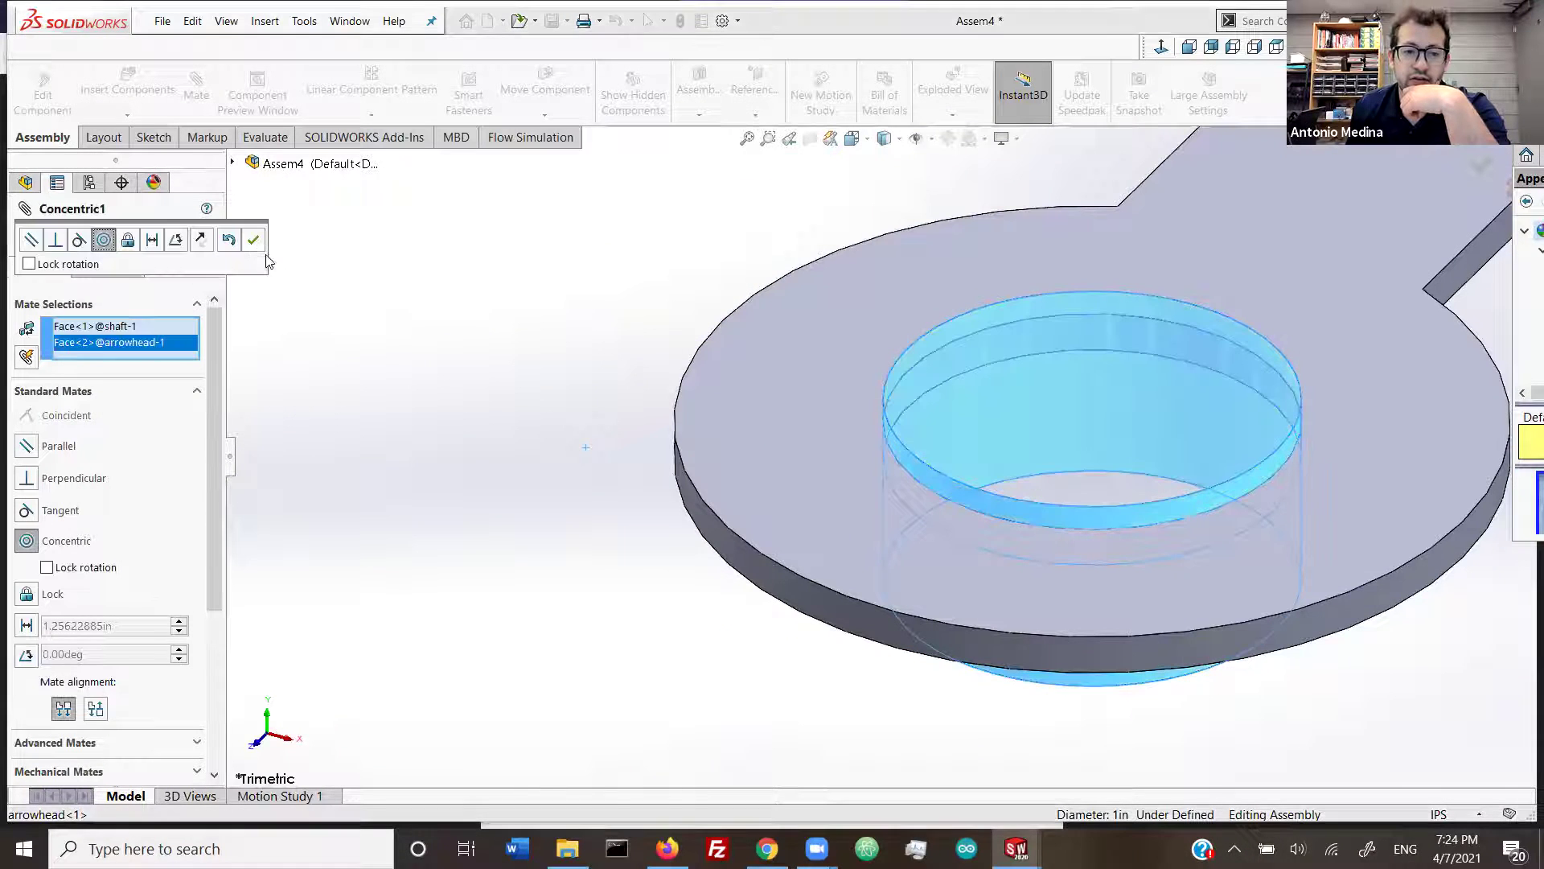
{"action": "left_click", "coordinate": [21, 235]}
Step: Add a coincident mate between the arrowhead's upper flat face and the shaft's top face
{"action": "scroll", "coordinate": [805, 410], "scroll_direction": "up", "scroll_amount": 3}
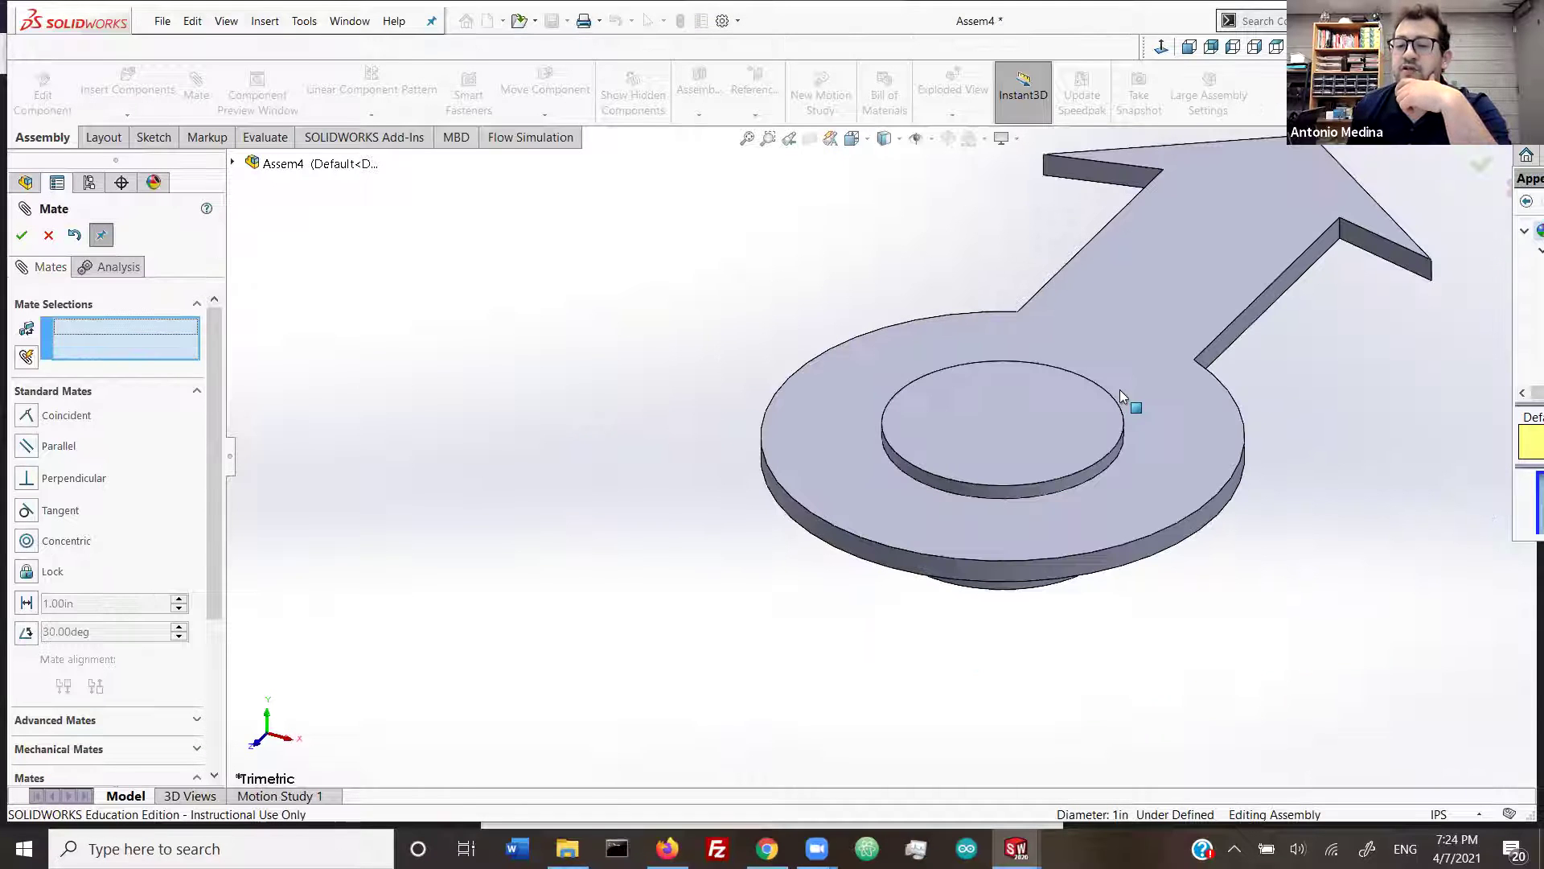
{"action": "left_click", "coordinate": [991, 453]}
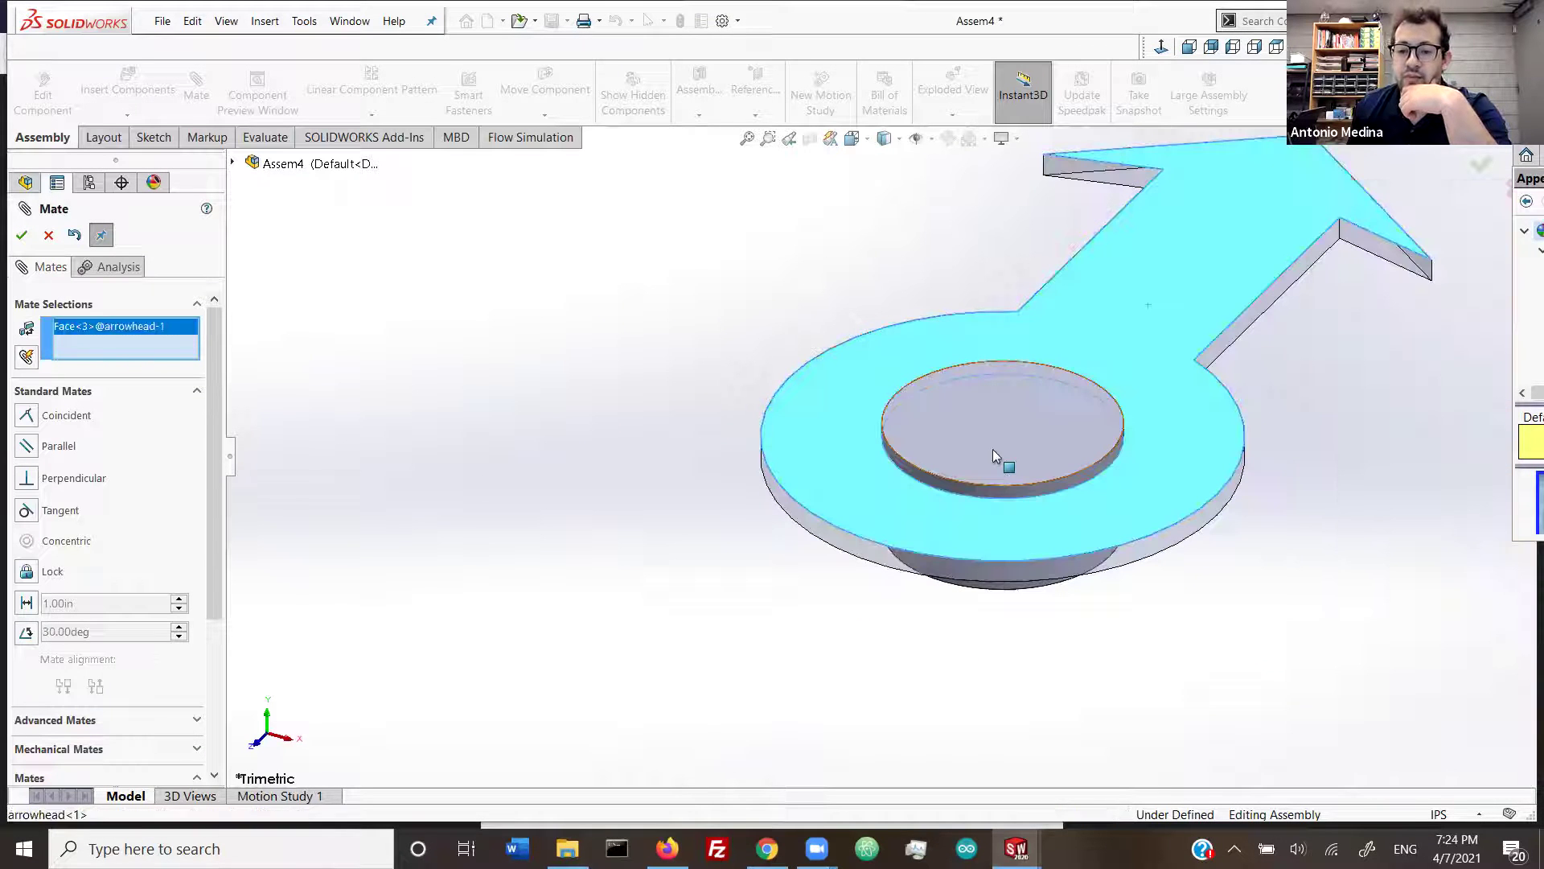
{"action": "left_click", "coordinate": [1031, 493]}
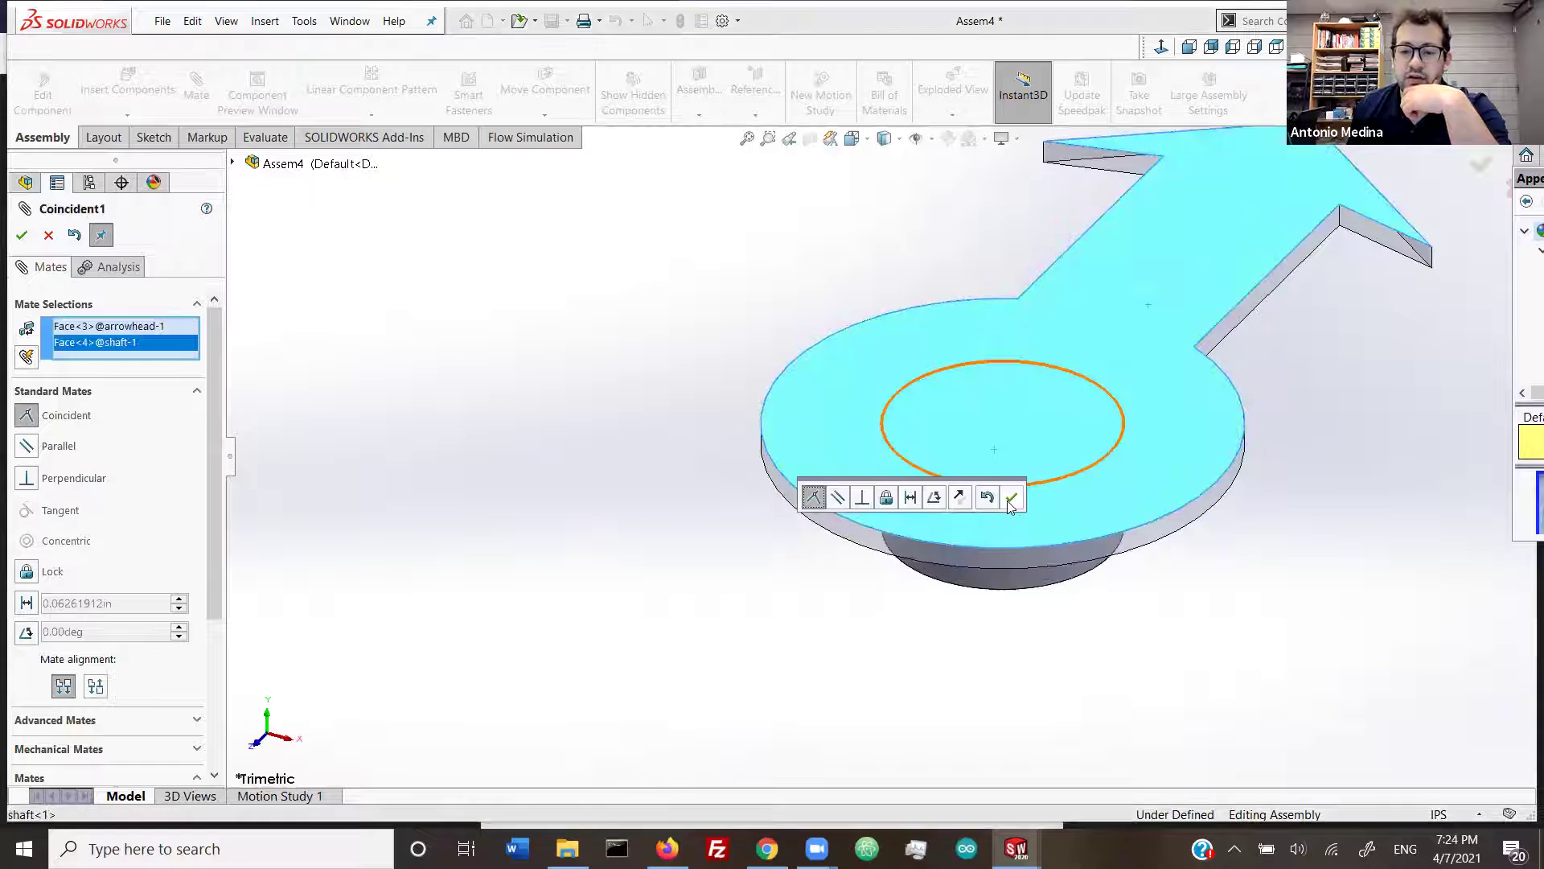
{"action": "left_click", "coordinate": [21, 236]}
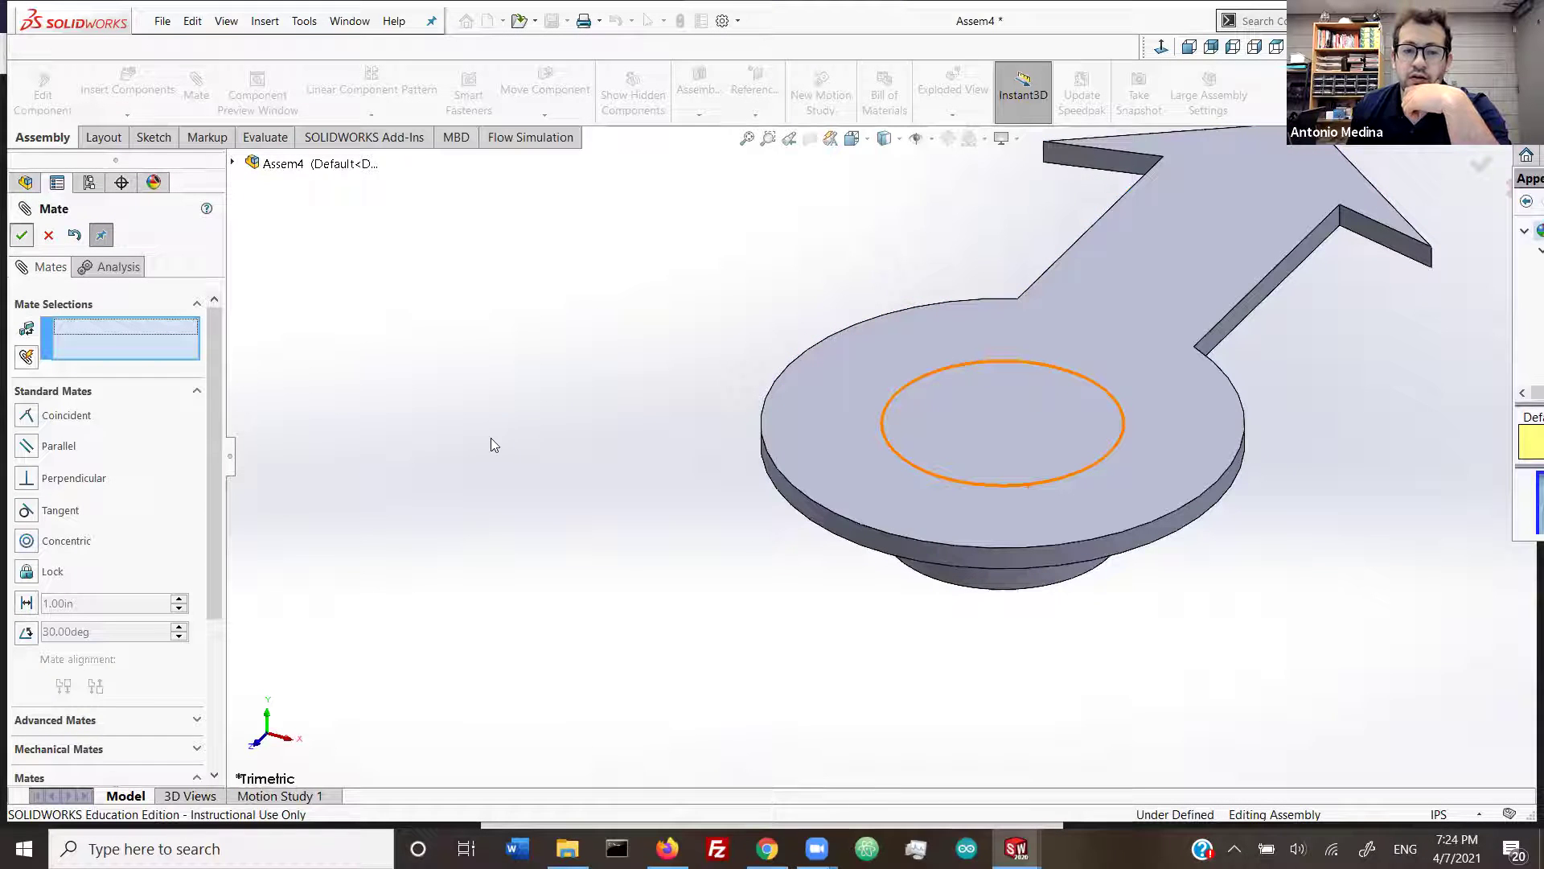
{"action": "scroll", "coordinate": [657, 423], "scroll_direction": "up", "scroll_amount": 4}
Step: View the assembly from the top and swing the arrowhead by its tip to test its rotation about the shaft
{"action": "middle_click_drag", "start_coordinate": [500, 336], "coordinate": [922, 399]}
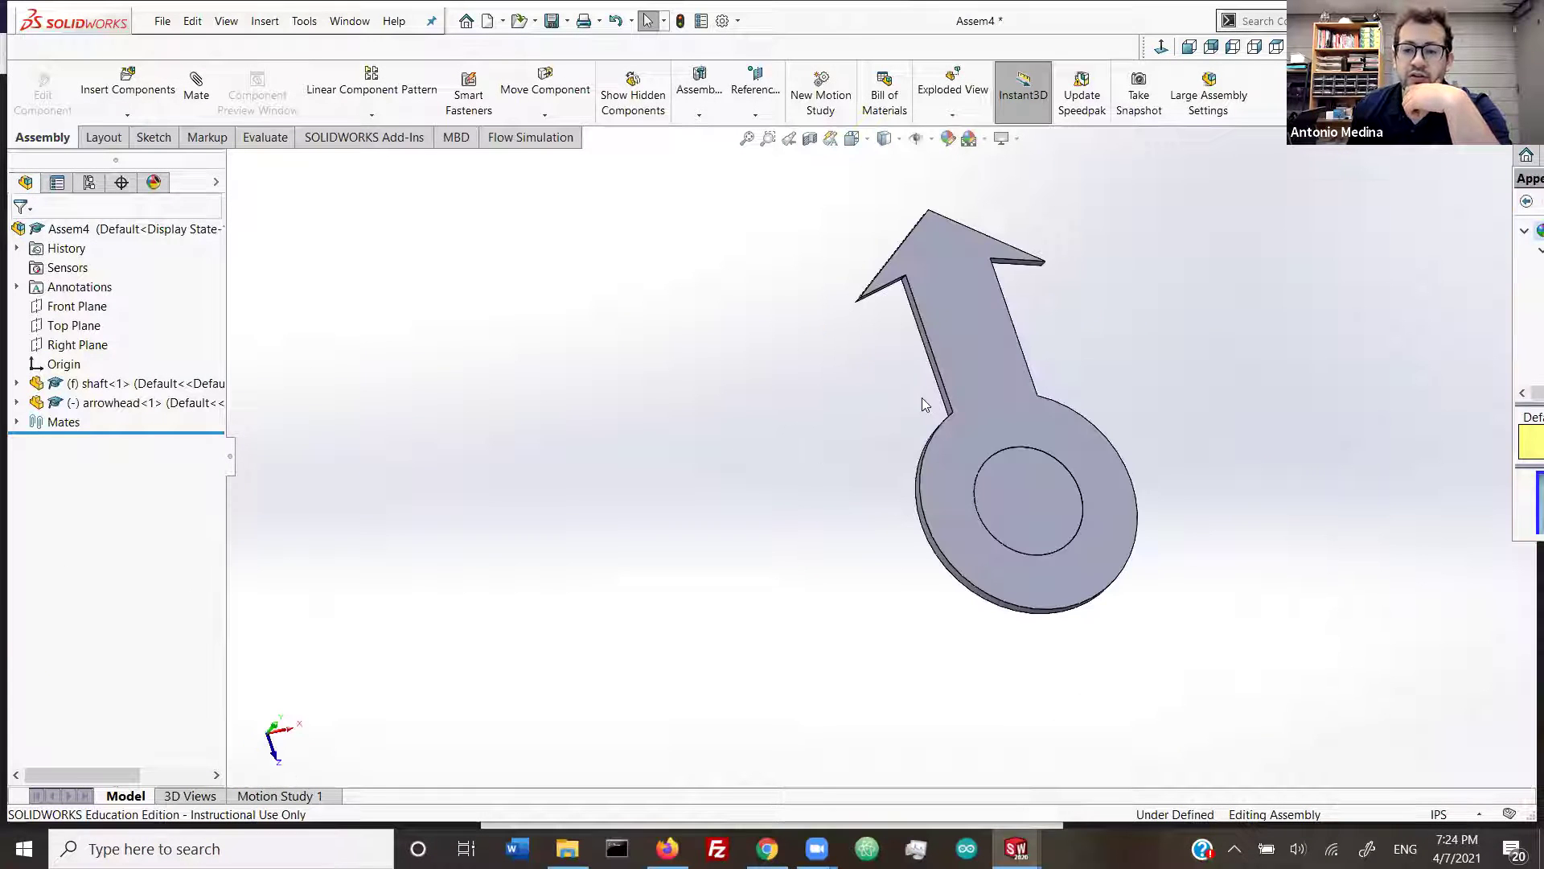
{"action": "scroll", "coordinate": [1035, 442], "scroll_direction": "up", "scroll_amount": 2}
{"action": "scroll", "coordinate": [753, 235], "scroll_direction": "down", "scroll_amount": 2}
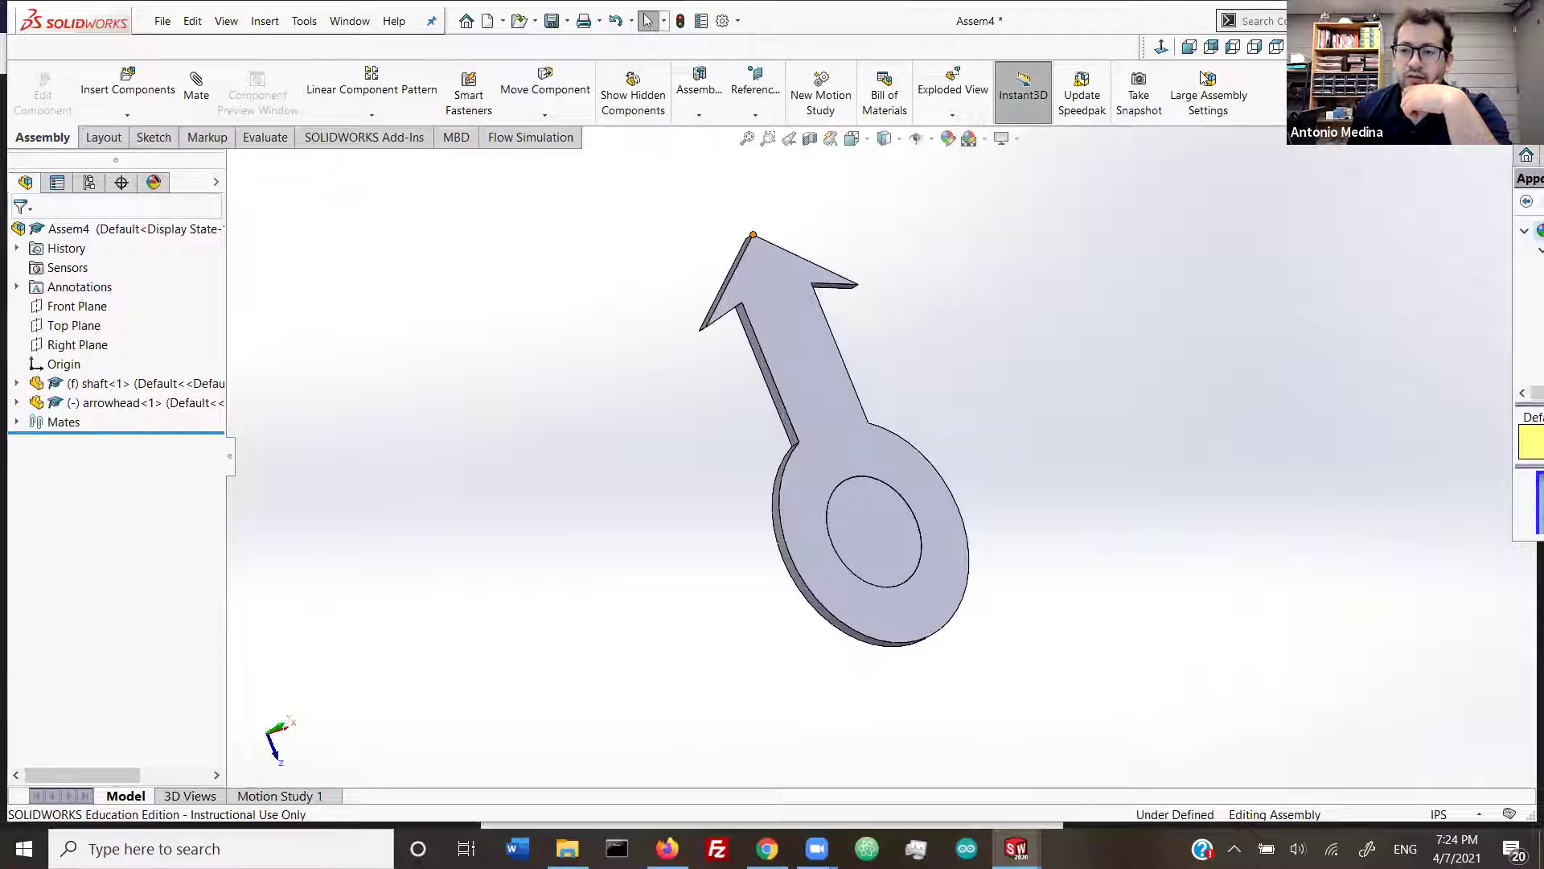
{"action": "left_click", "coordinate": [1190, 47]}
{"action": "left_click", "coordinate": [1274, 50]}
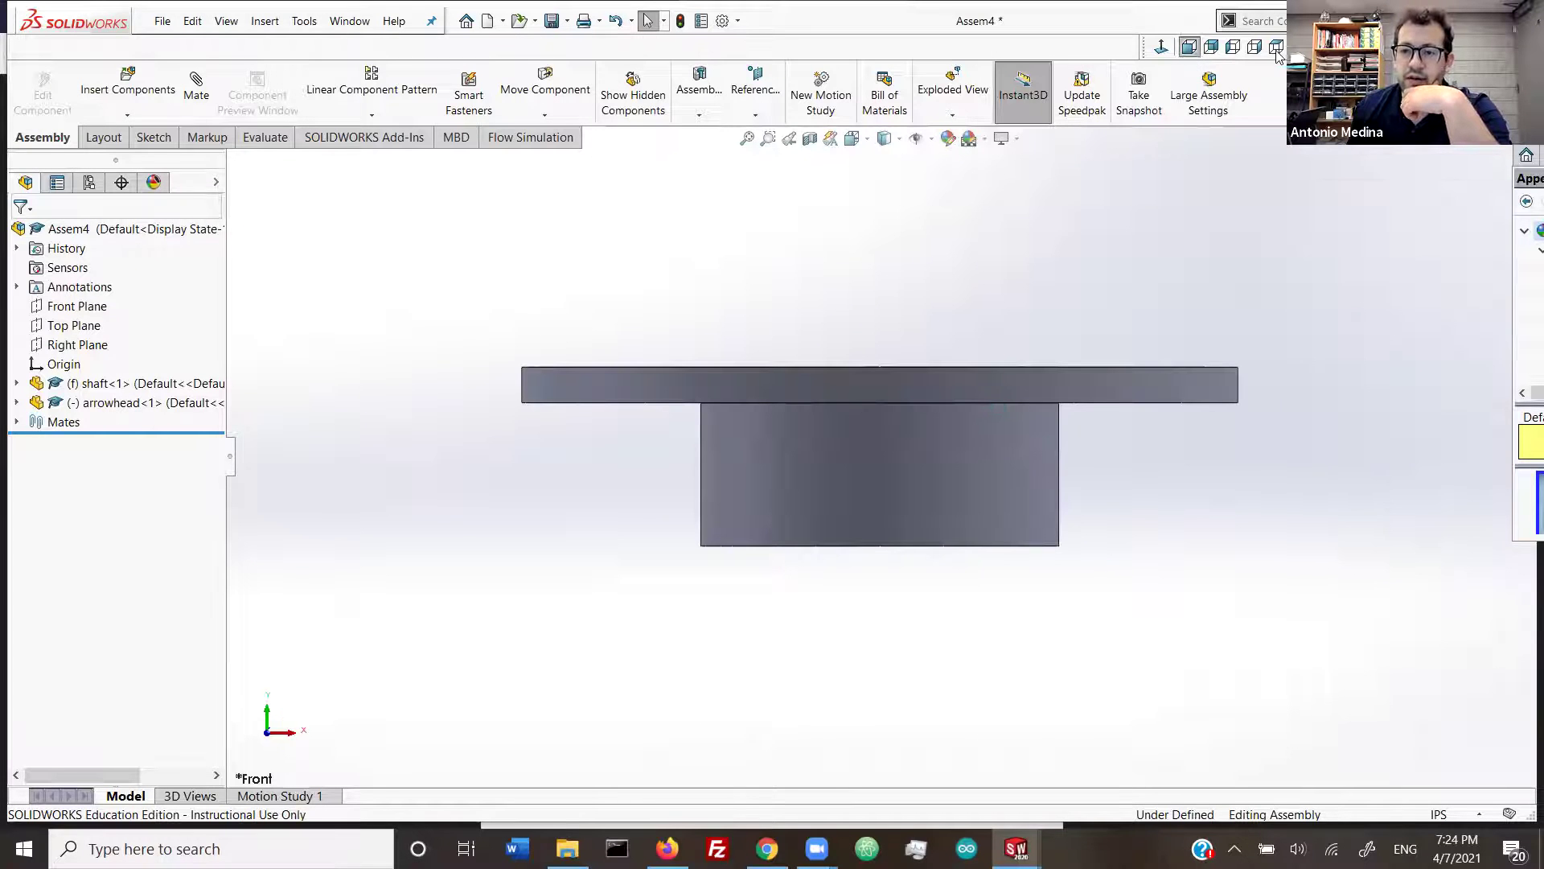
{"action": "left_click_drag", "start_coordinate": [879, 181], "coordinate": [729, 325]}
{"action": "scroll", "coordinate": [856, 261], "scroll_direction": "up", "scroll_amount": 2}
{"action": "left_click", "coordinate": [858, 261]}
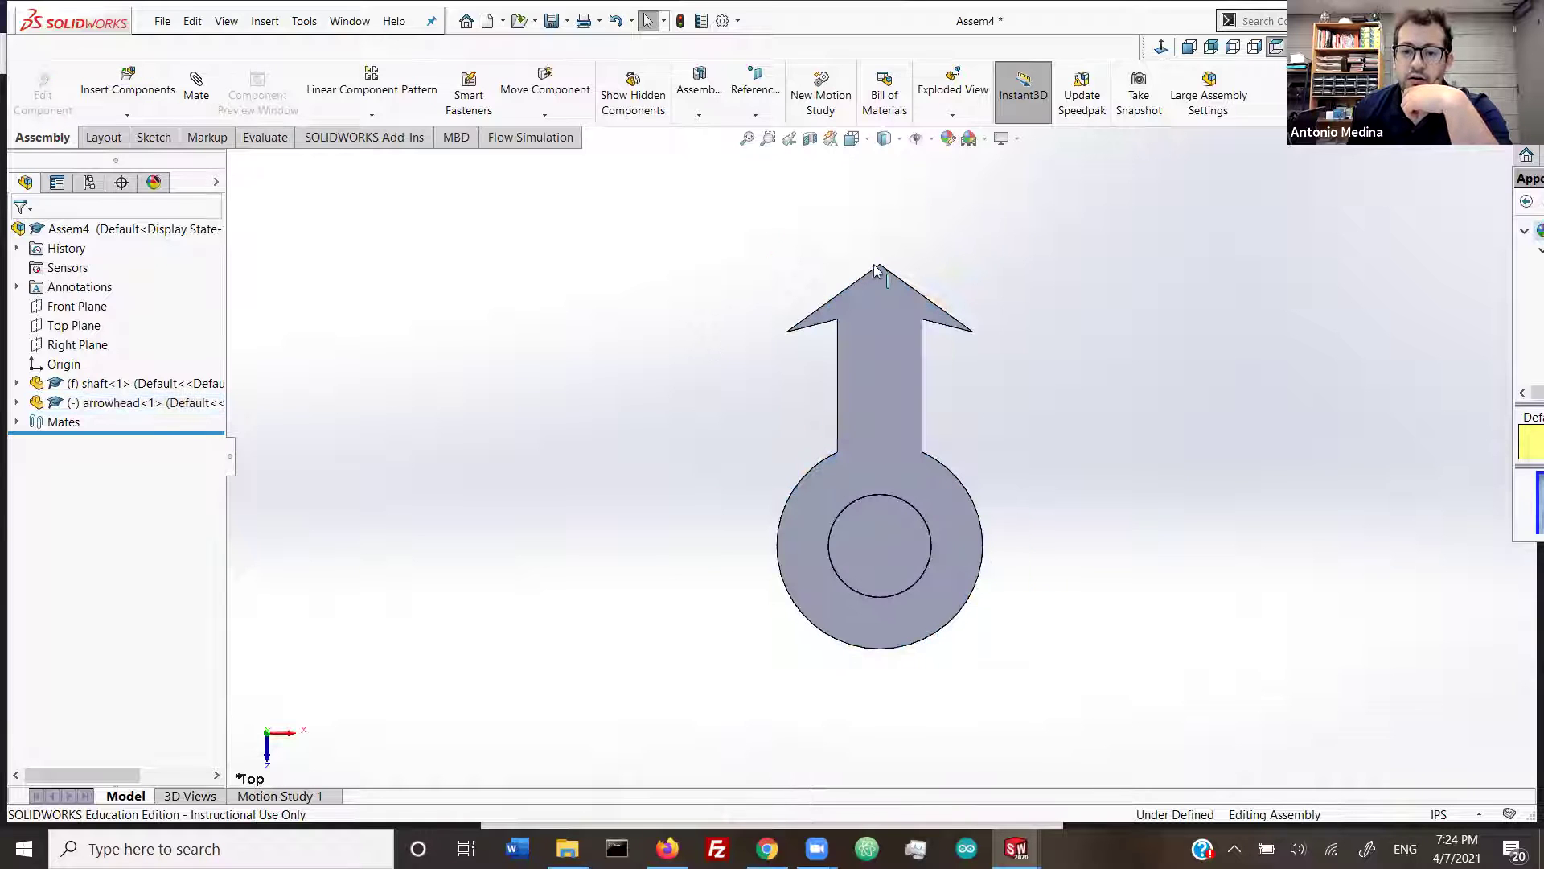
{"action": "left_click_drag", "start_coordinate": [879, 265], "coordinate": [754, 293]}
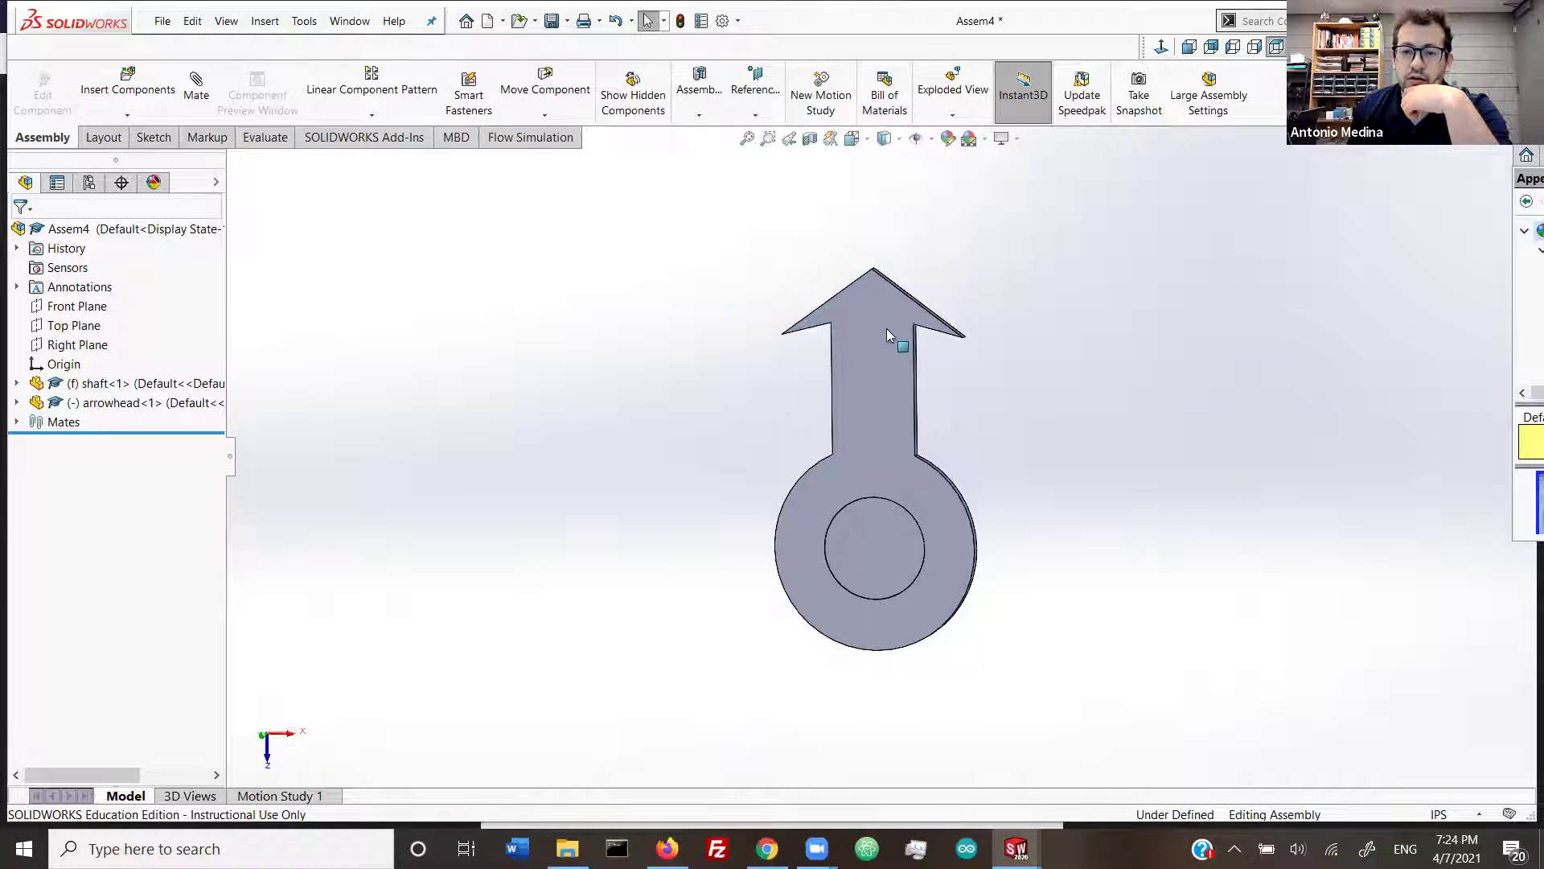
{"action": "left_click", "coordinate": [873, 265]}
{"action": "left_click_drag", "start_coordinate": [754, 321], "coordinate": [622, 618]}
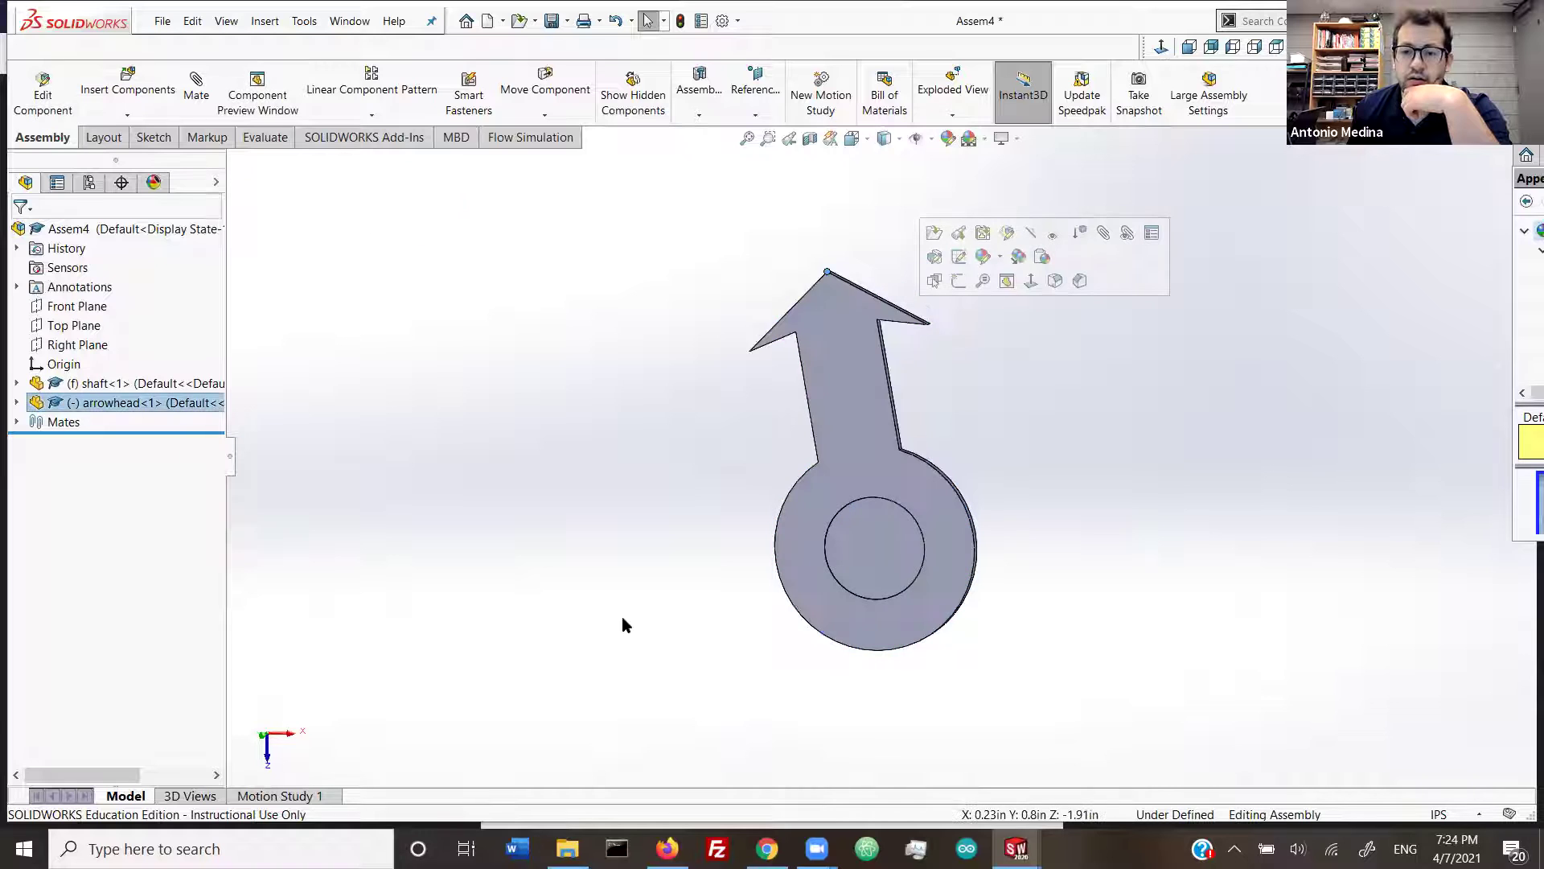
{"action": "left_click_drag", "start_coordinate": [854, 346], "coordinate": [606, 444]}
Step: View the assembly from the protruding shaft side and swing the arrowhead around the shaft to check its range of motion
{"action": "middle_click_drag", "start_coordinate": [606, 444], "coordinate": [955, 250]}
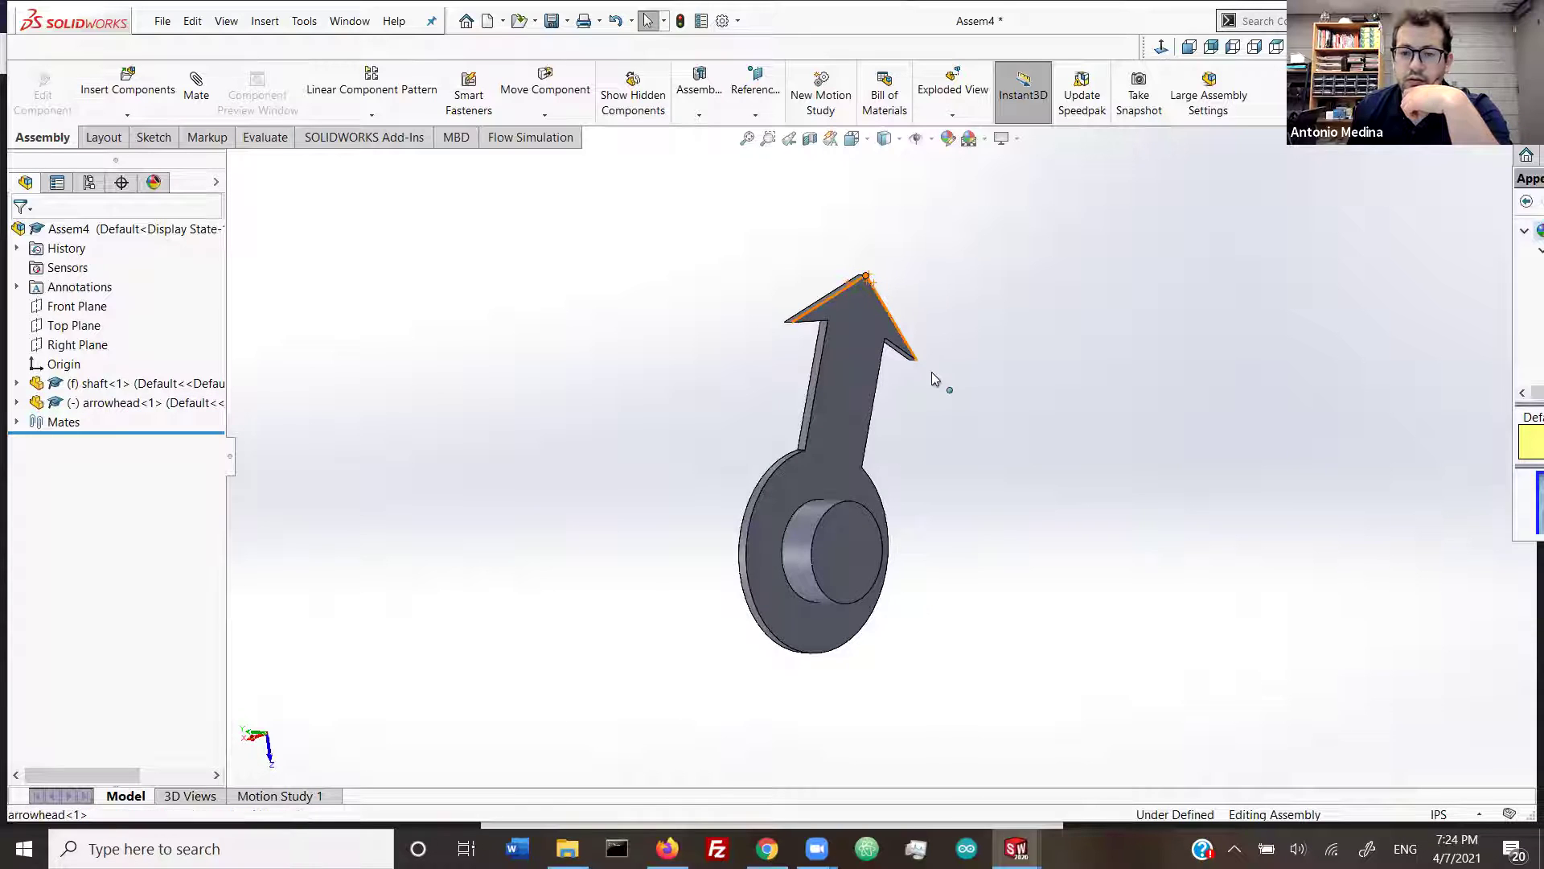
{"action": "left_click_drag", "start_coordinate": [728, 652], "coordinate": [951, 515]}
{"action": "left_click_drag", "start_coordinate": [732, 804], "coordinate": [898, 733]}
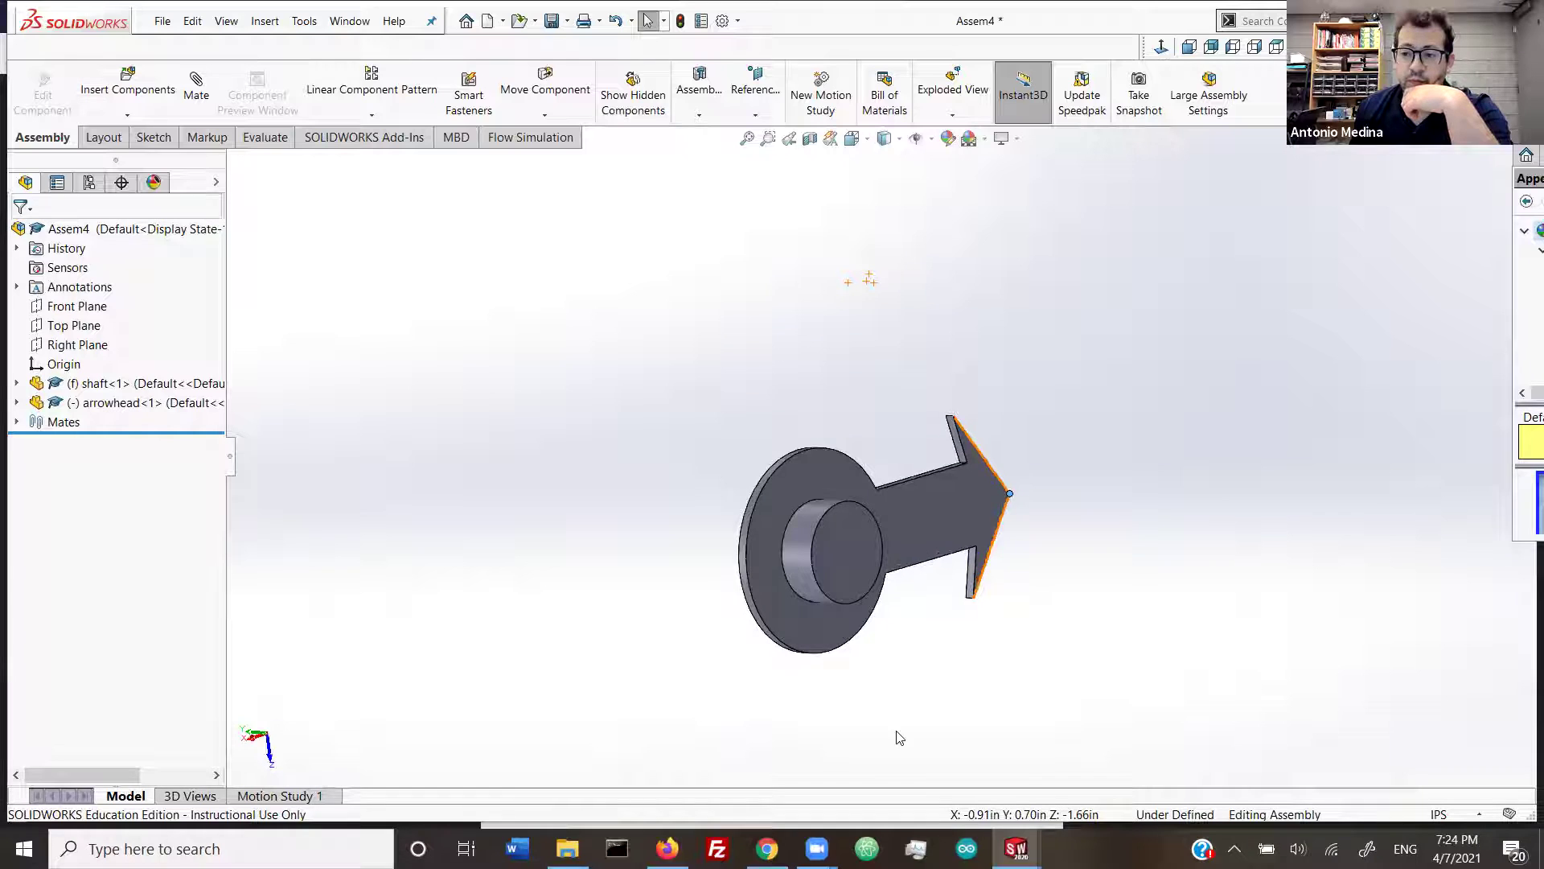
{"action": "left_click_drag", "start_coordinate": [915, 420], "coordinate": [780, 333]}
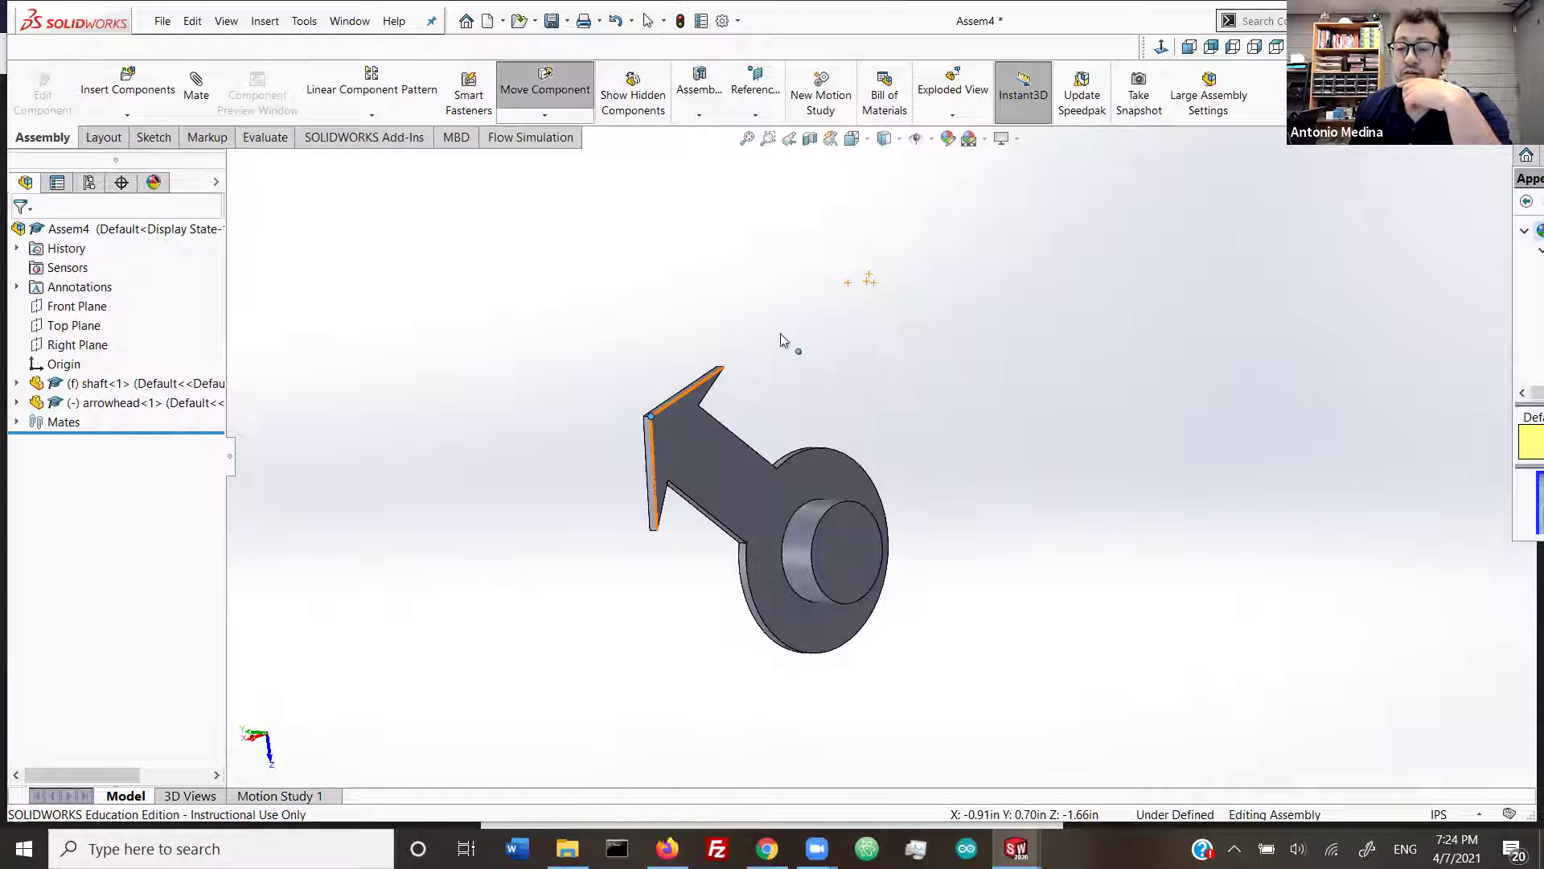
{"action": "left_click_drag", "start_coordinate": [899, 357], "coordinate": [894, 334]}
{"action": "scroll", "coordinate": [894, 335], "scroll_direction": "up", "scroll_amount": 3}
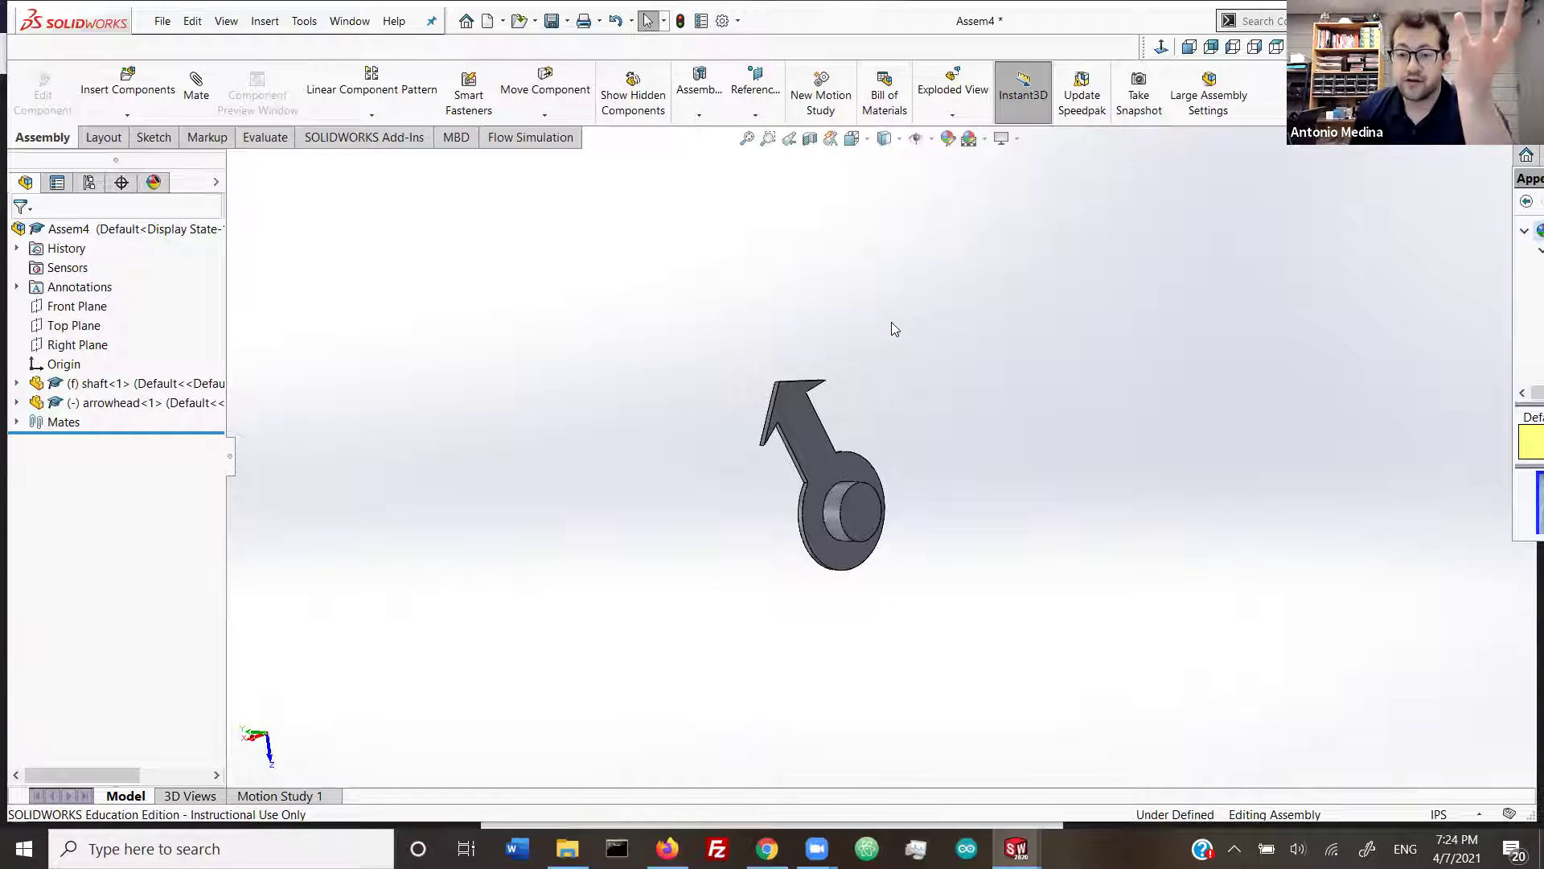
{"action": "middle_click_drag", "start_coordinate": [965, 547], "coordinate": [679, 526]}
{"action": "scroll", "coordinate": [679, 526], "scroll_direction": "down", "scroll_amount": 3}
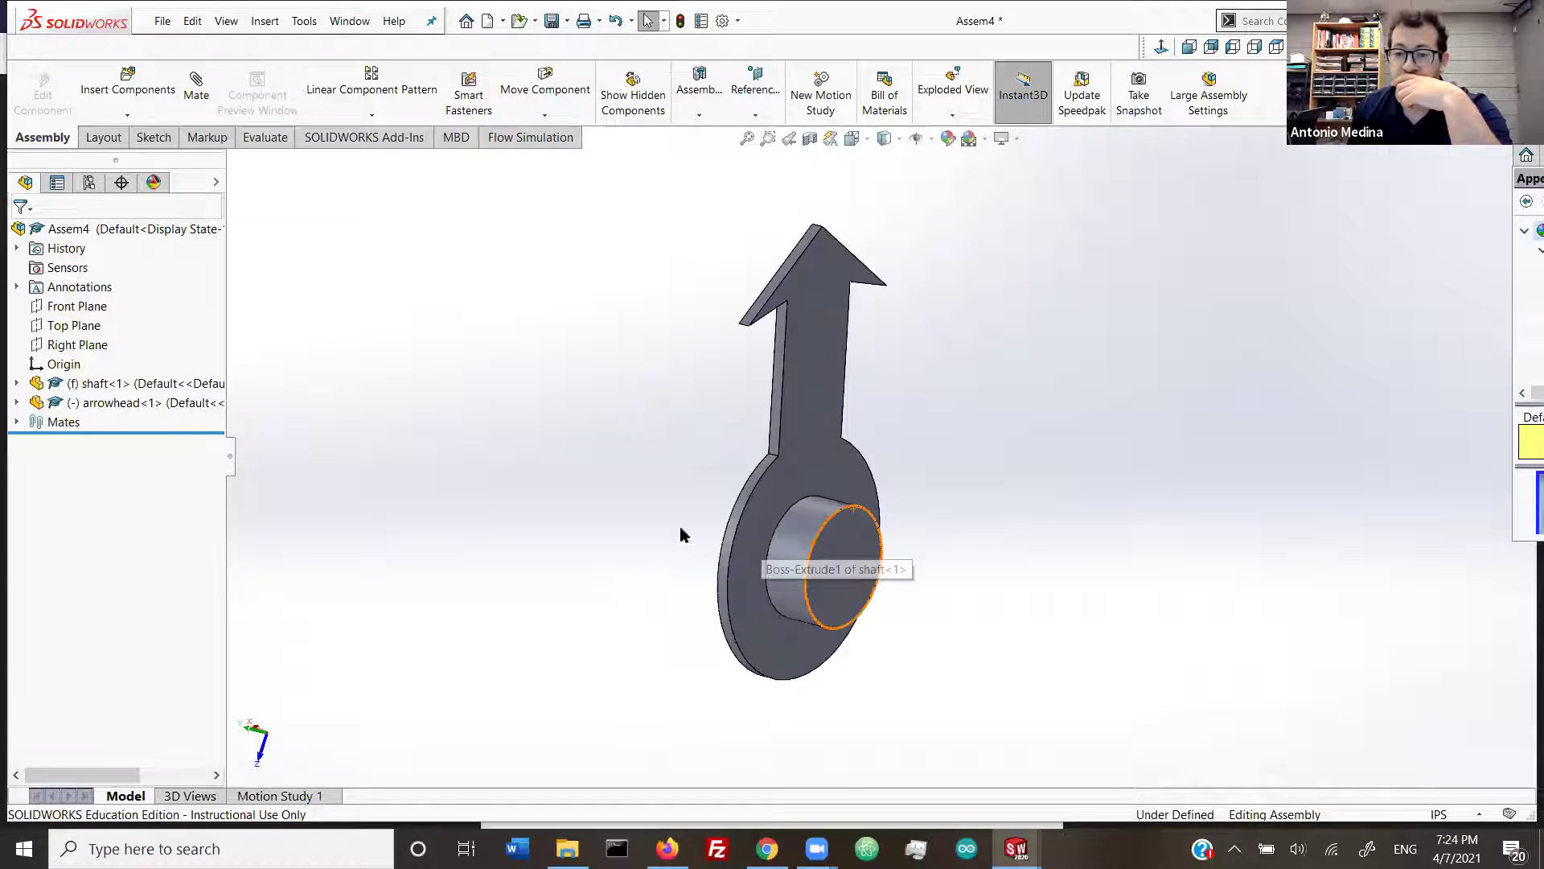
Step: Swing the arrowhead around the shaft to check its free rotation, ending with it pointing upward
{"action": "left_click", "coordinate": [777, 392]}
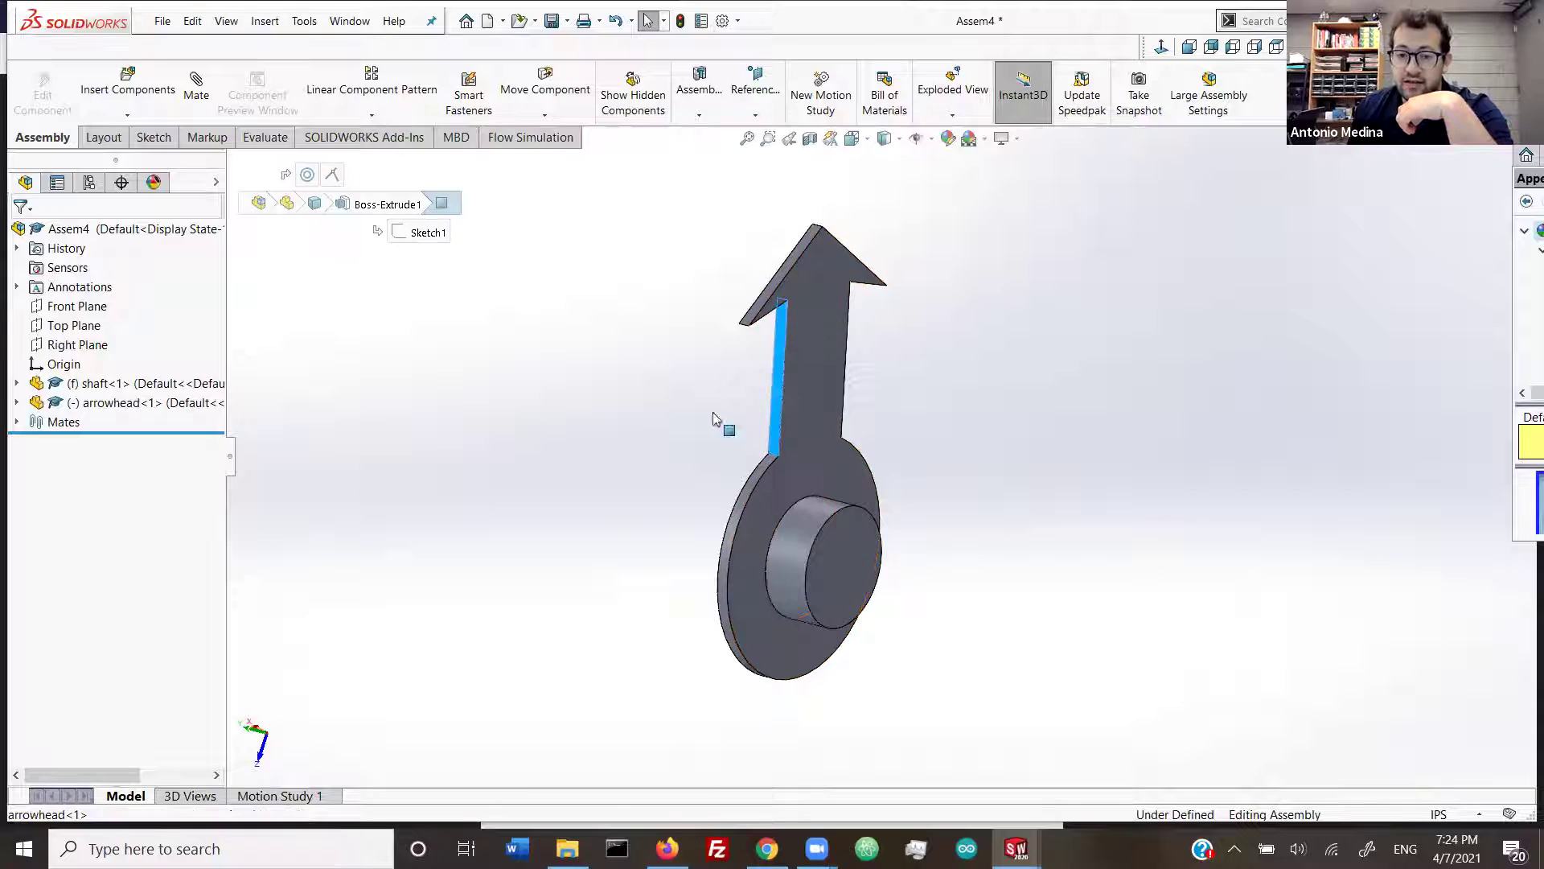
{"action": "left_click", "coordinate": [666, 370]}
{"action": "middle_click_drag", "start_coordinate": [911, 297], "coordinate": [808, 245]}
{"action": "left_click_drag", "start_coordinate": [807, 241], "coordinate": [961, 664]}
{"action": "left_click_drag", "start_coordinate": [905, 513], "coordinate": [958, 320]}
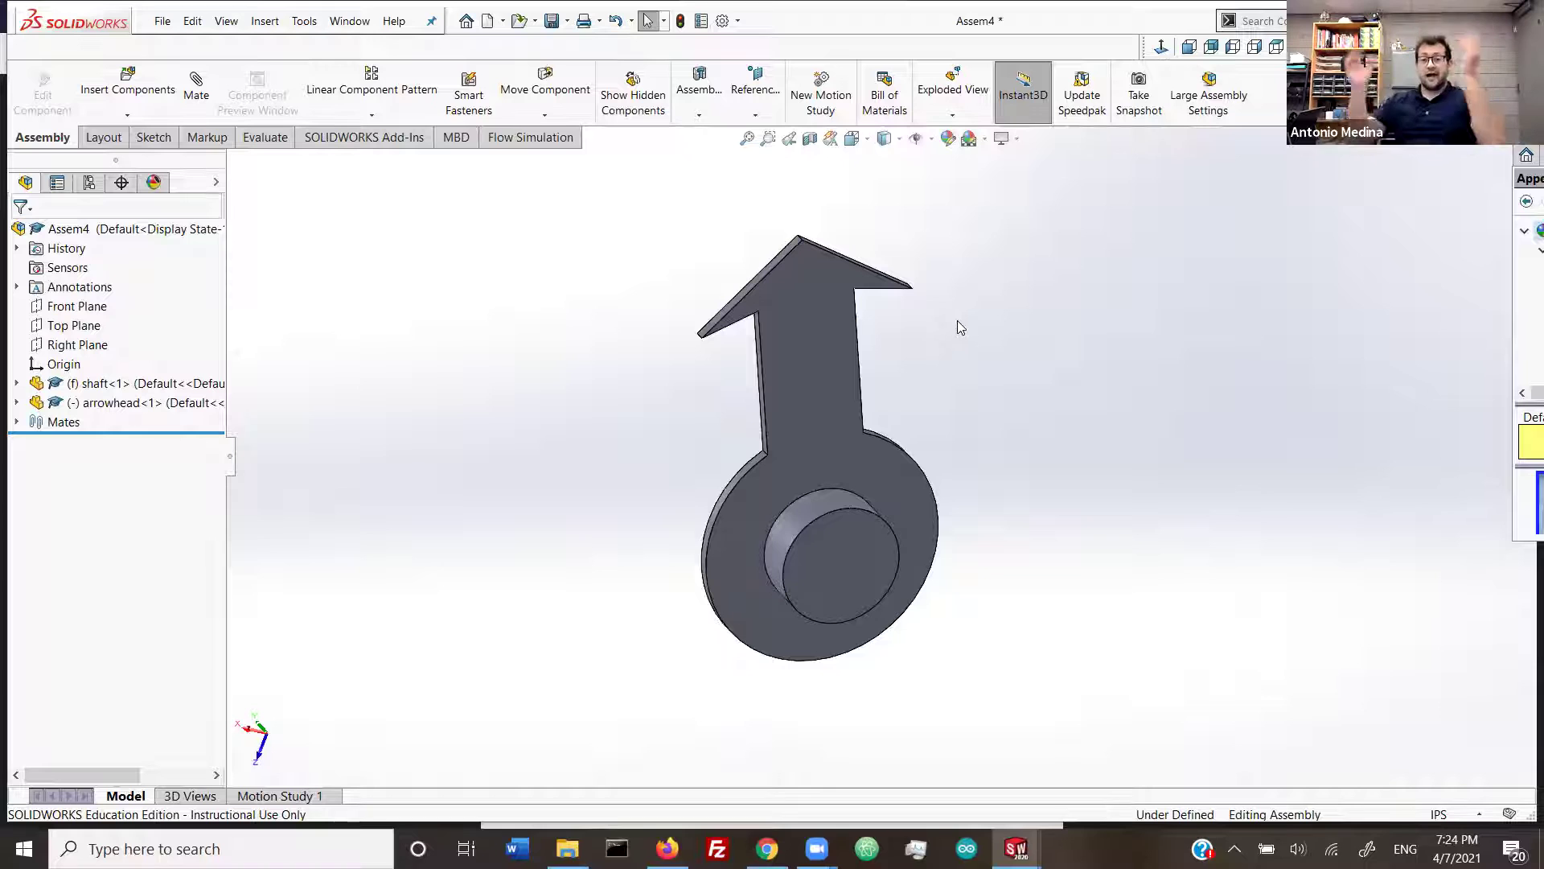
Step: Switch to Motion Study 1, set the study type to Motion Analysis, and start a rotary motor
{"action": "left_click", "coordinate": [310, 797]}
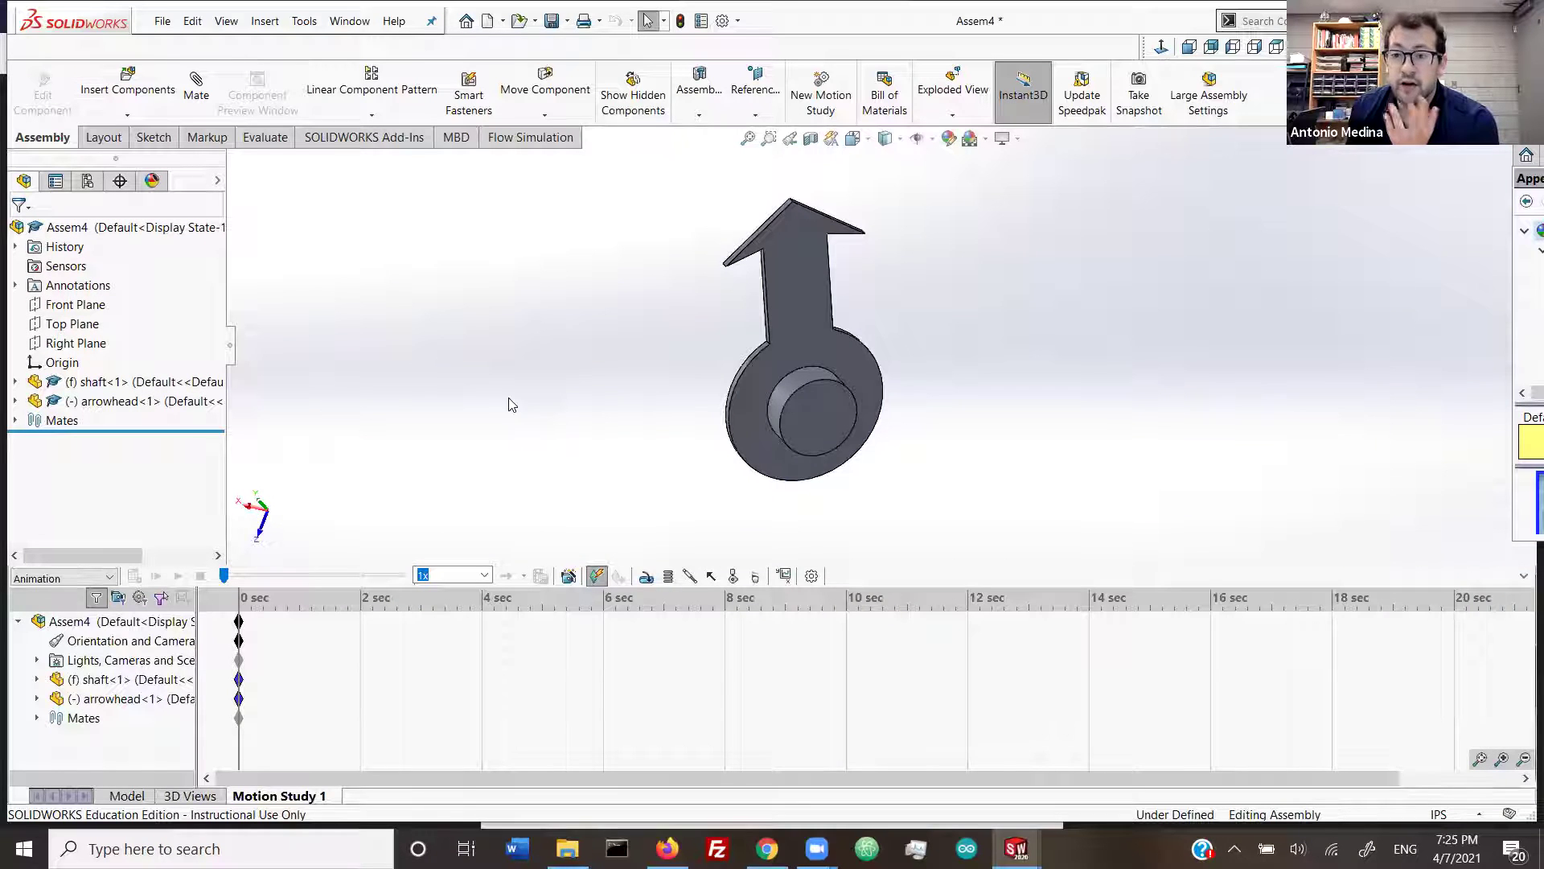
{"action": "left_click", "coordinate": [83, 578]}
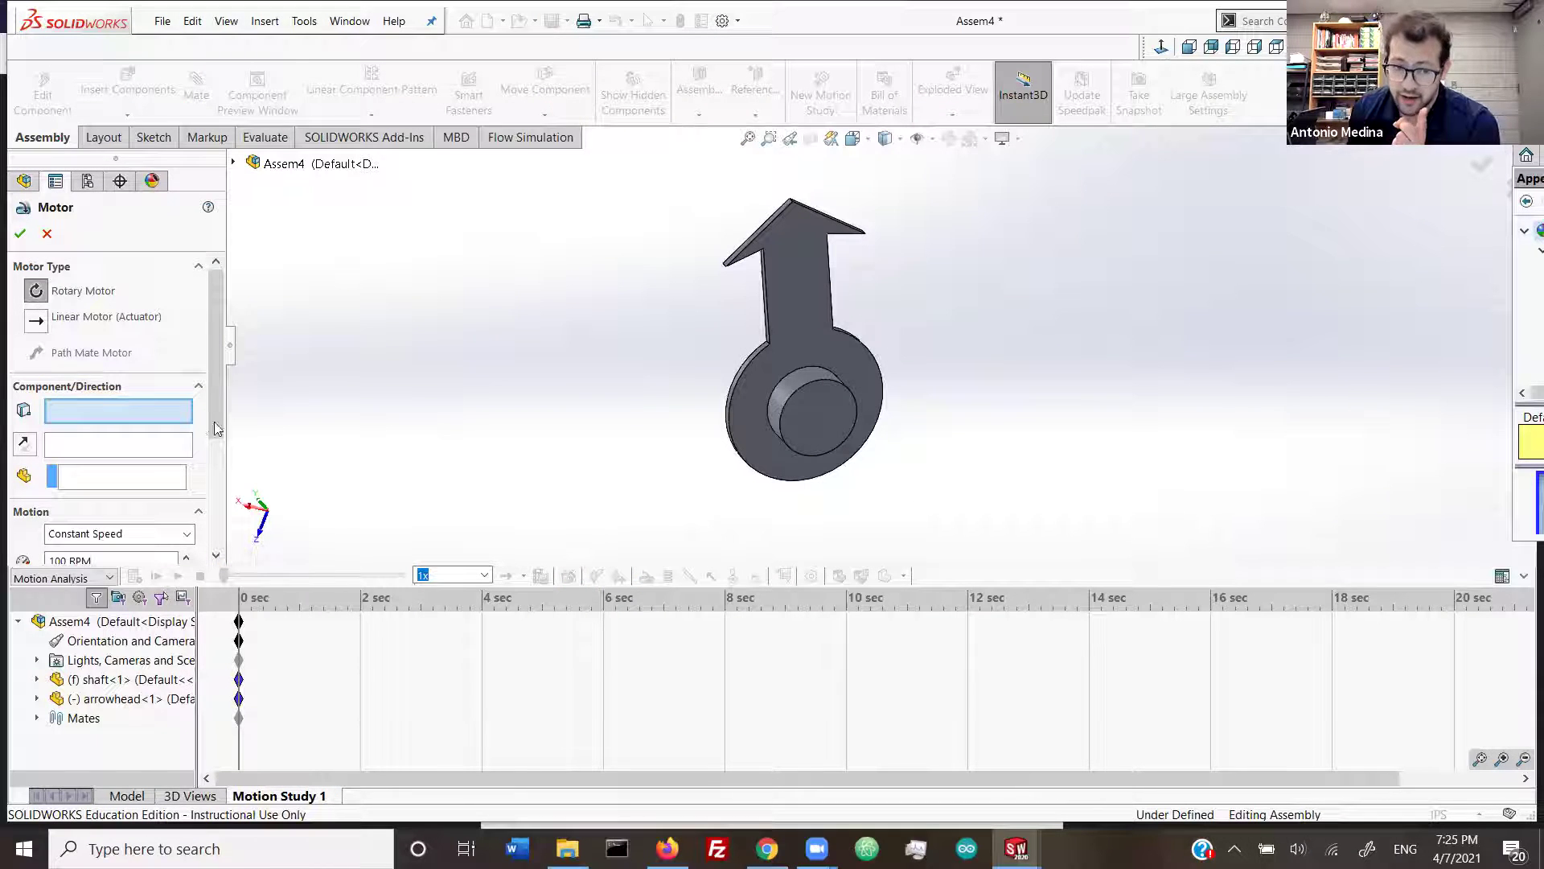
{"action": "scroll", "coordinate": [214, 455], "scroll_direction": "down", "scroll_amount": 2}
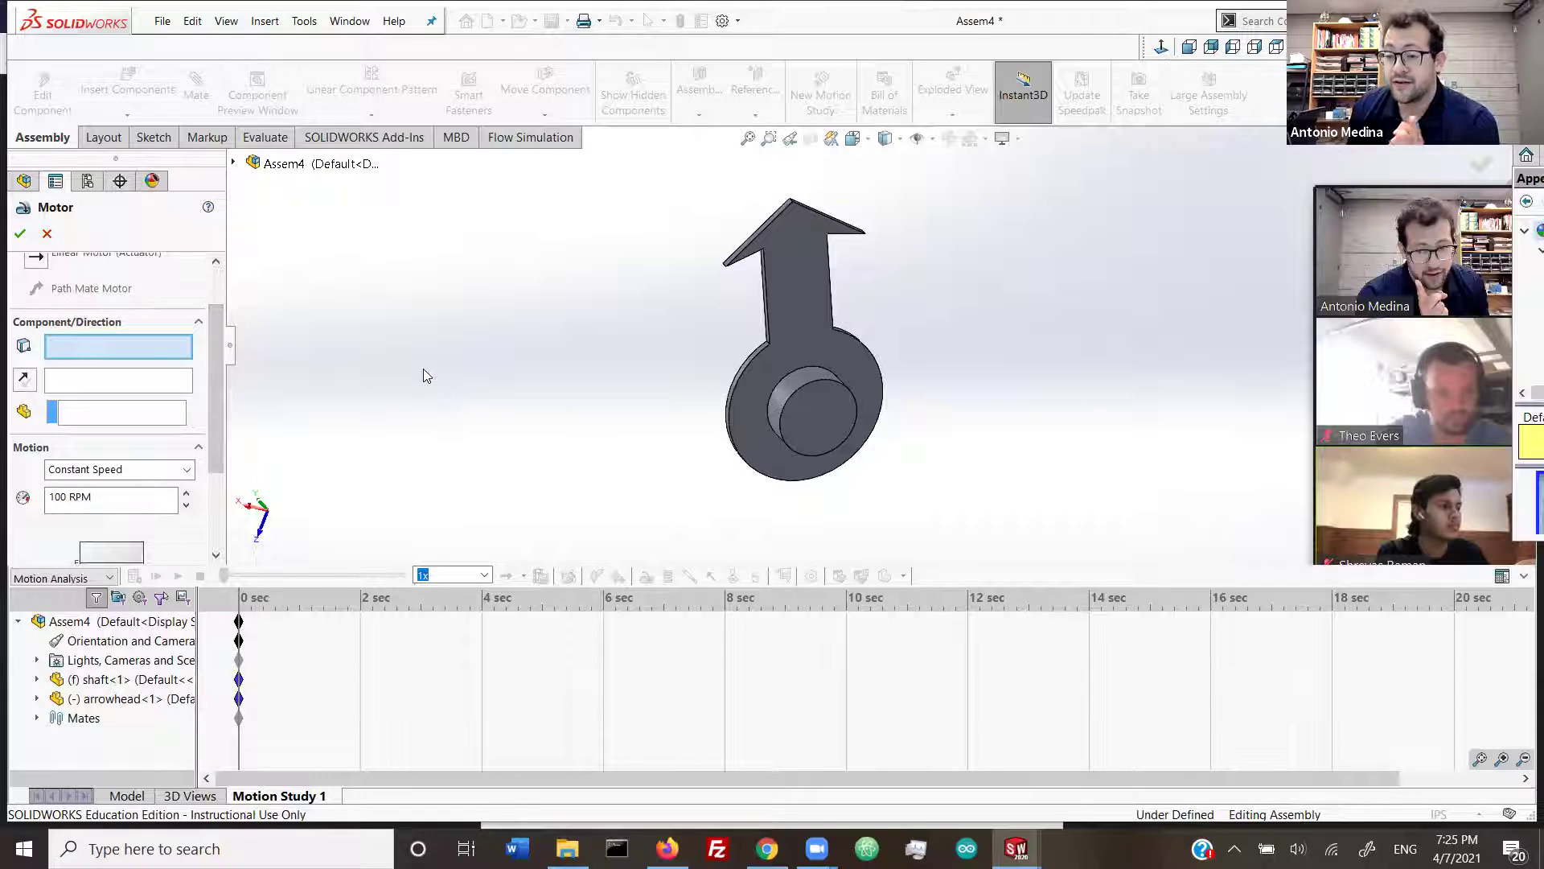
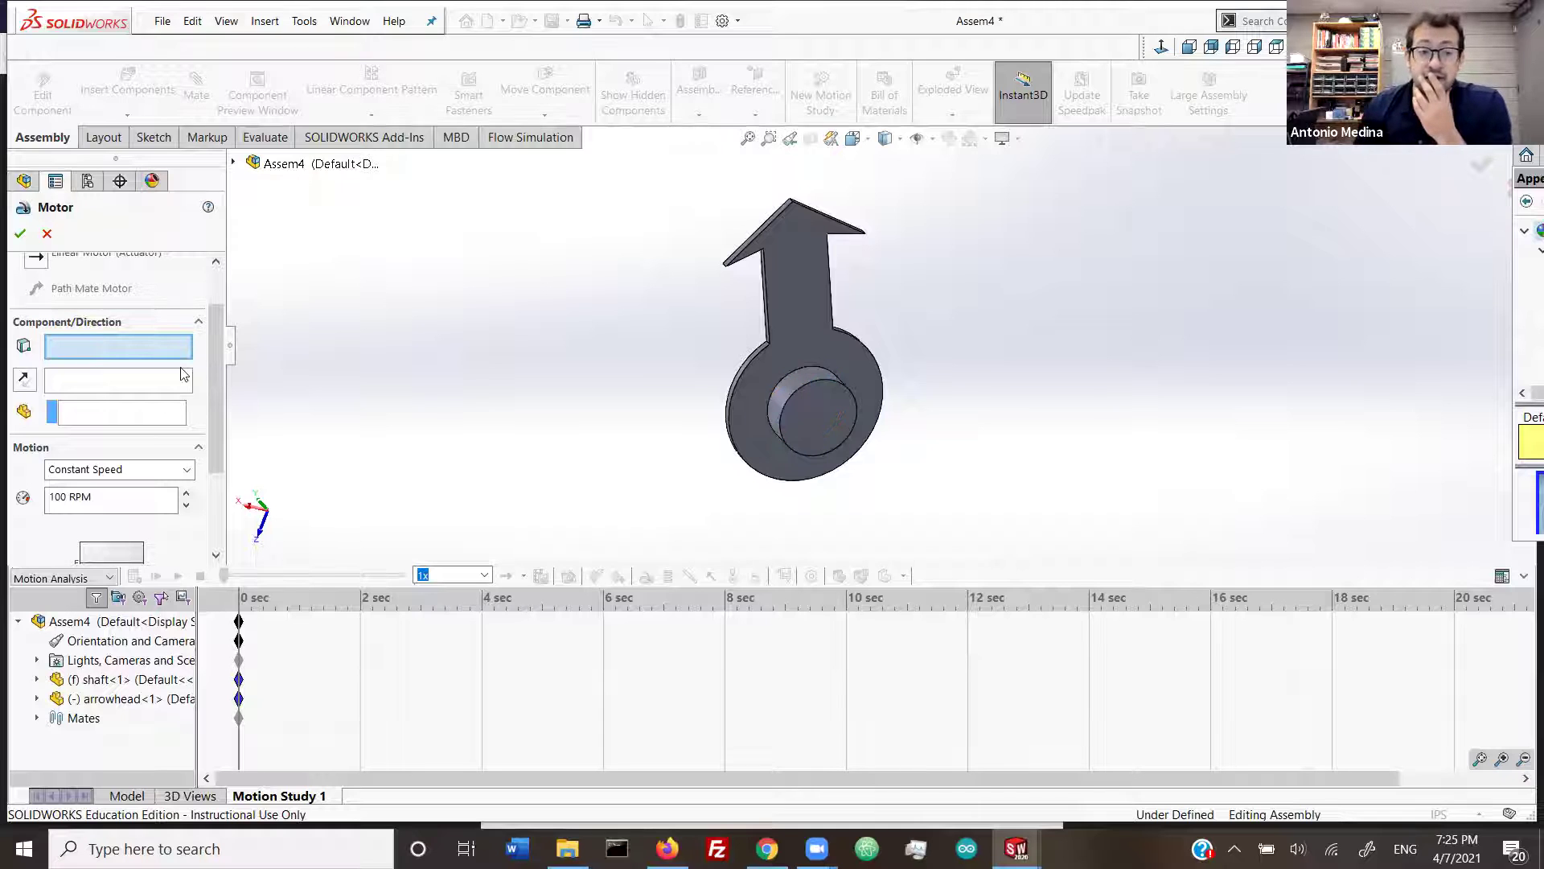
{"action": "scroll", "coordinate": [161, 345], "scroll_direction": "up", "scroll_amount": 2}
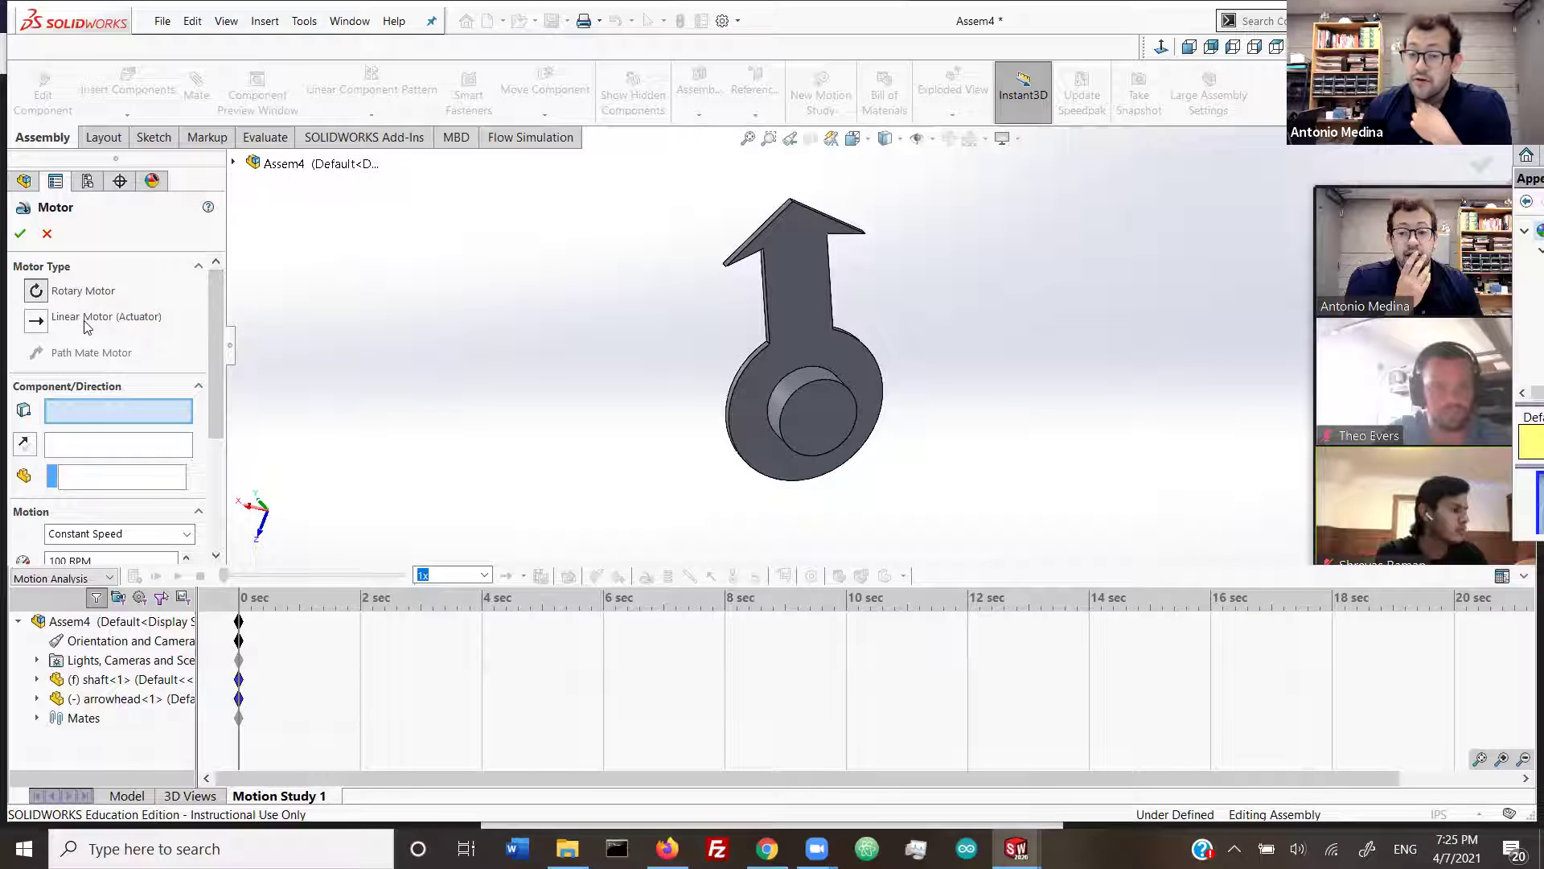
{"action": "scroll", "coordinate": [216, 352], "scroll_direction": "down", "scroll_amount": 1}
{"action": "left_click_drag", "start_coordinate": [216, 354], "coordinate": [211, 377]}
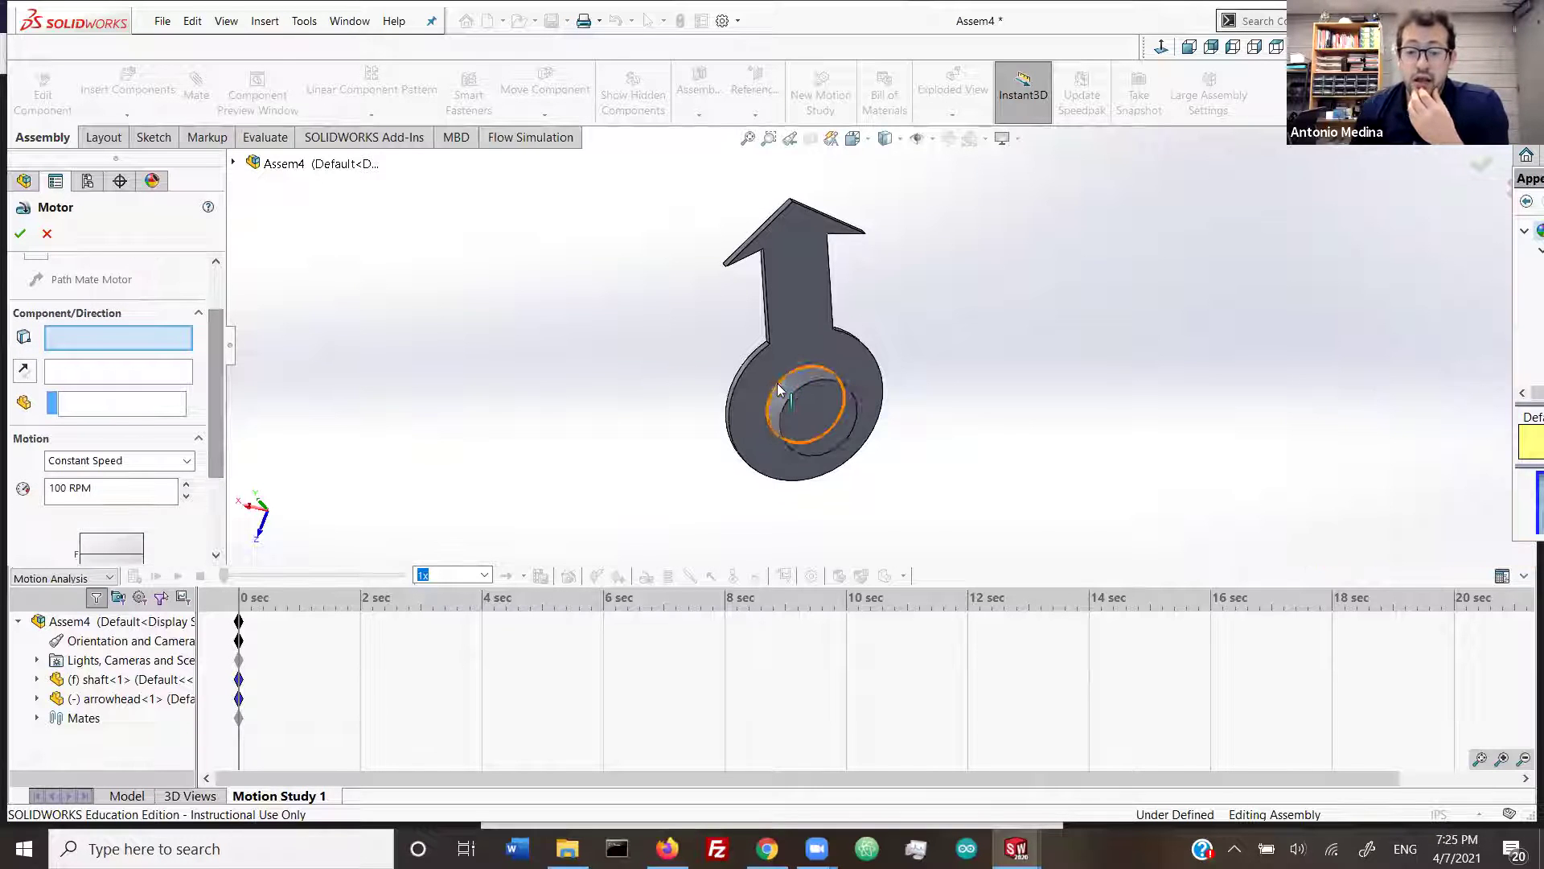
Step: Place the rotary motor on the circular edge of the arrowhead's hole and reverse its direction
{"action": "scroll", "coordinate": [851, 335], "scroll_direction": "down", "scroll_amount": 4}
{"action": "scroll", "coordinate": [928, 422], "scroll_direction": "down", "scroll_amount": 2}
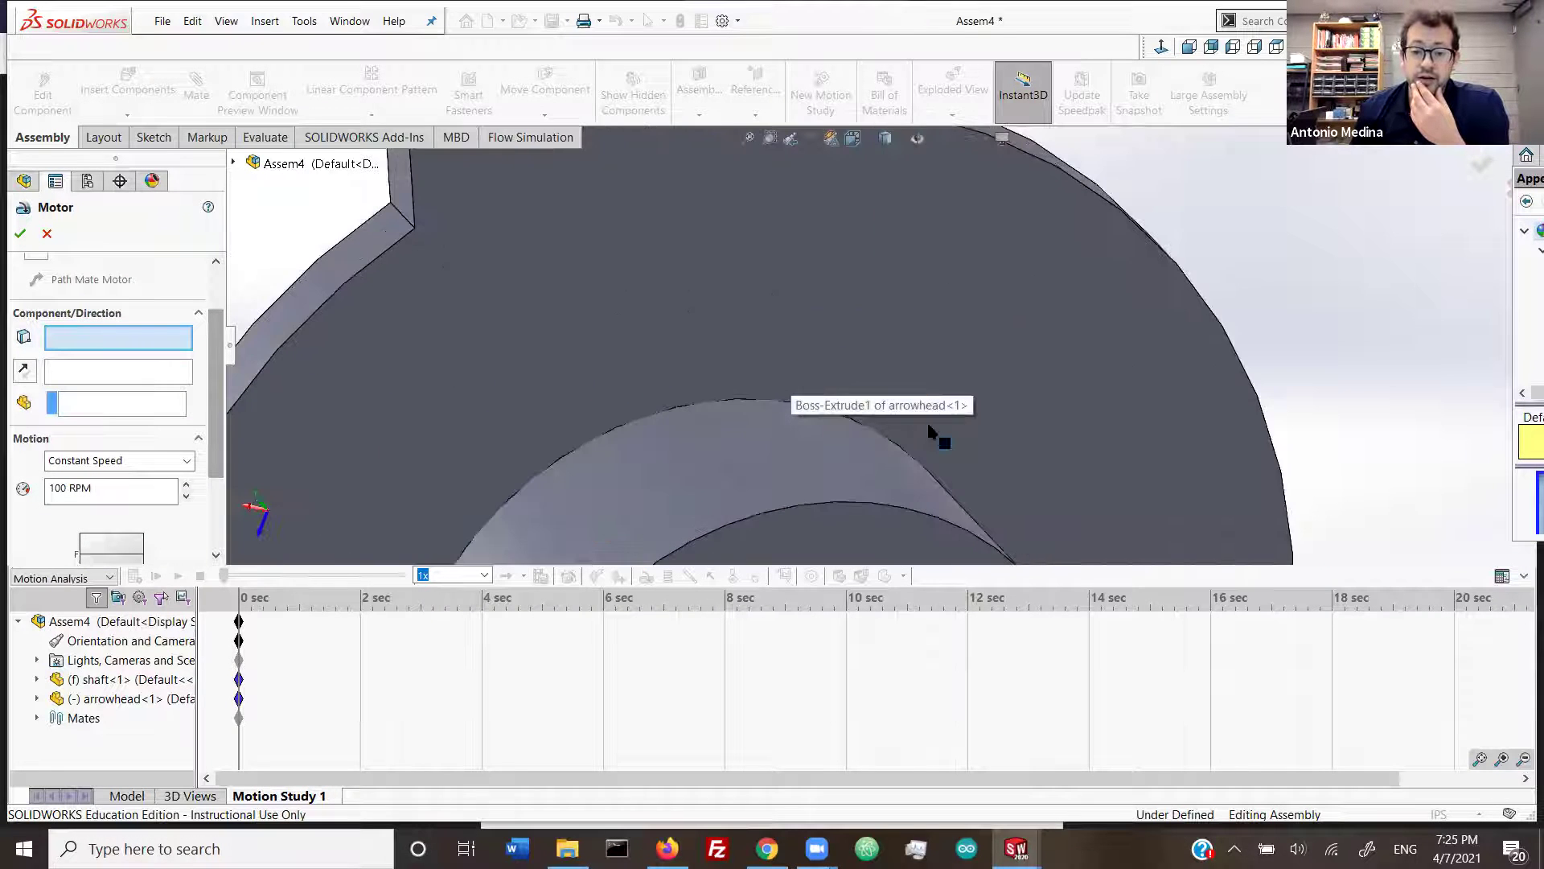
{"action": "scroll", "coordinate": [929, 417], "scroll_direction": "up", "scroll_amount": 2}
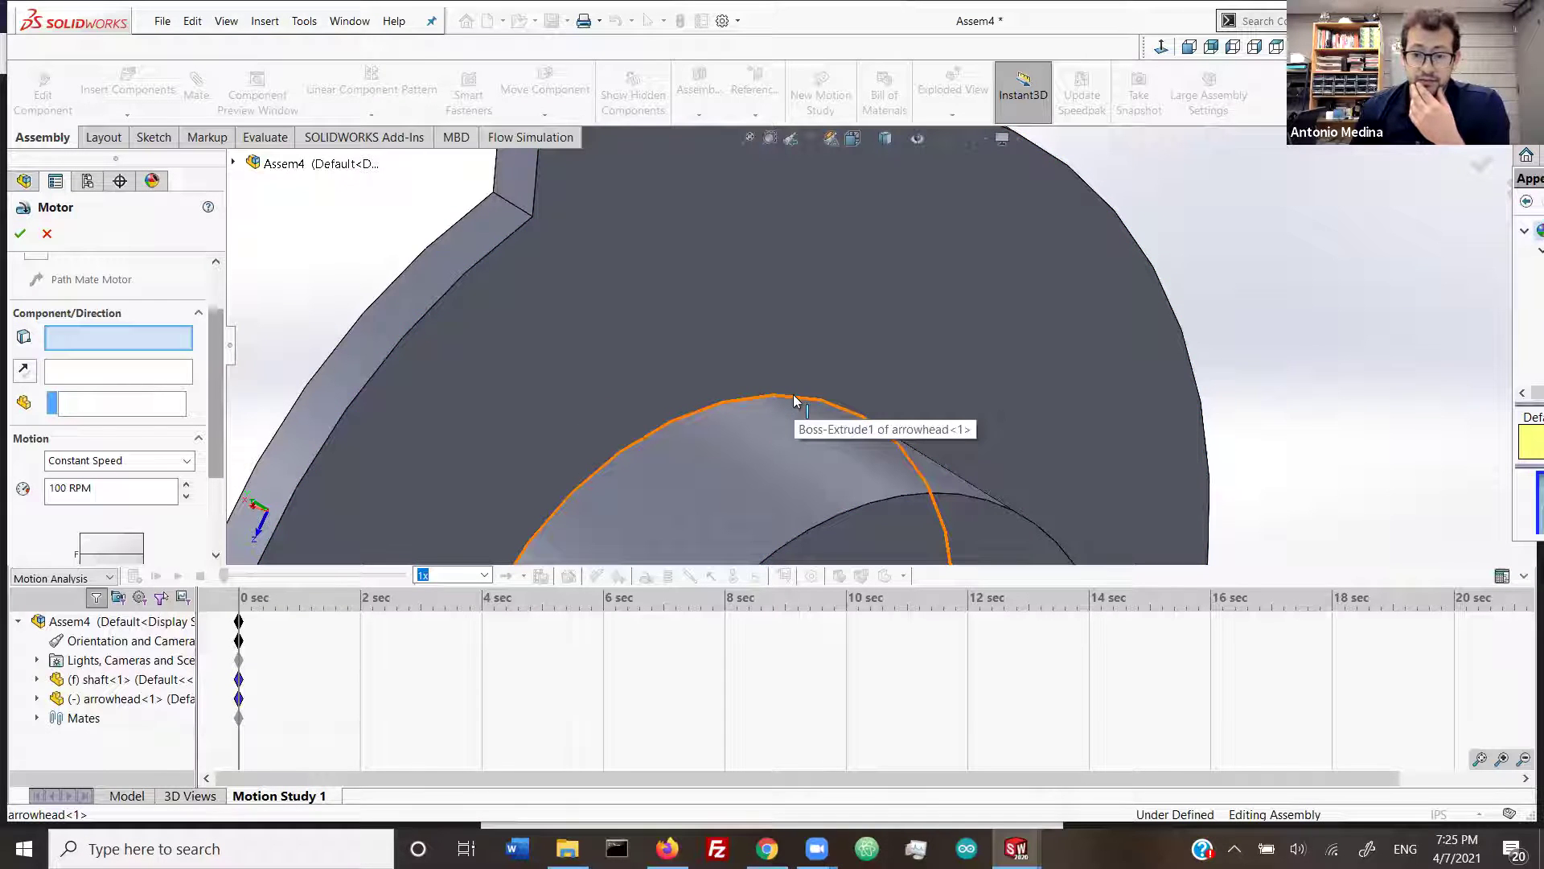
{"action": "left_click", "coordinate": [794, 395]}
{"action": "scroll", "coordinate": [421, 388], "scroll_direction": "up", "scroll_amount": 5}
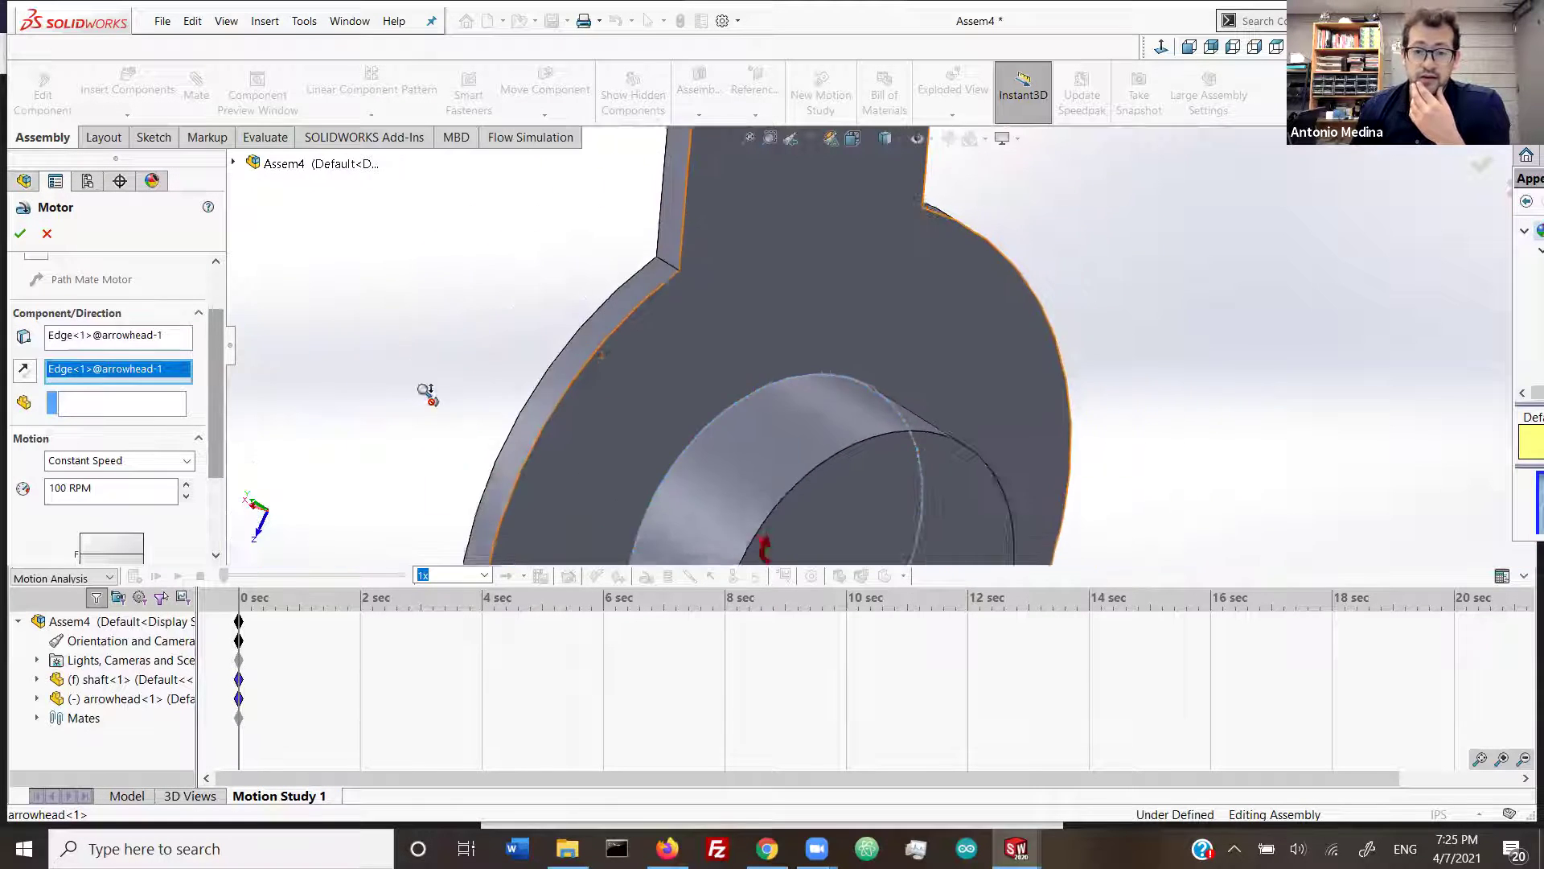
{"action": "scroll", "coordinate": [814, 462], "scroll_direction": "down", "scroll_amount": 4}
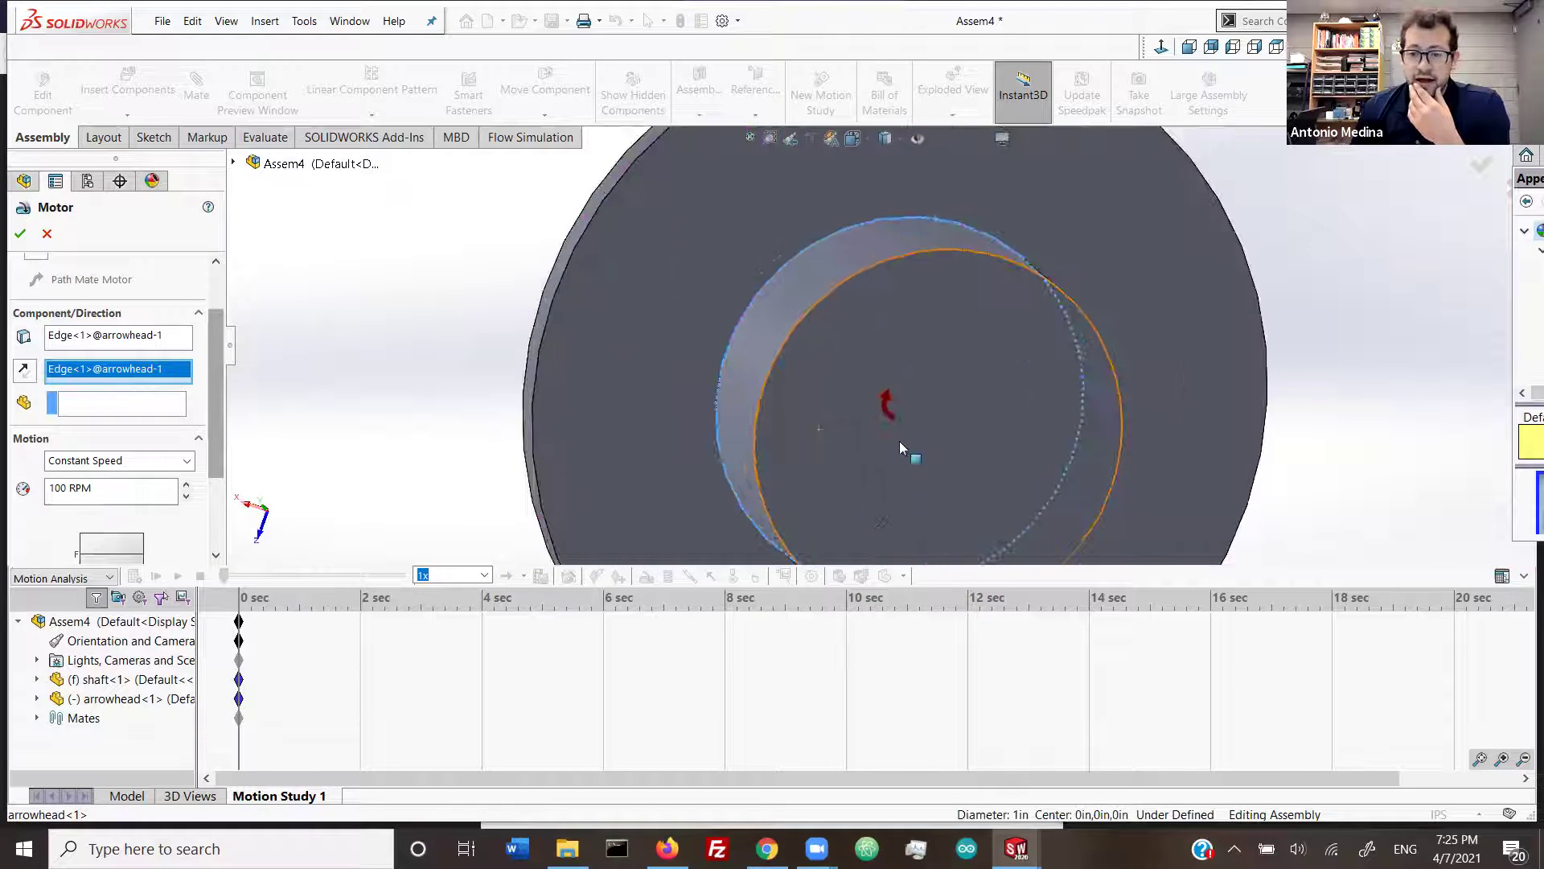
{"action": "scroll", "coordinate": [880, 370], "scroll_direction": "up", "scroll_amount": 3}
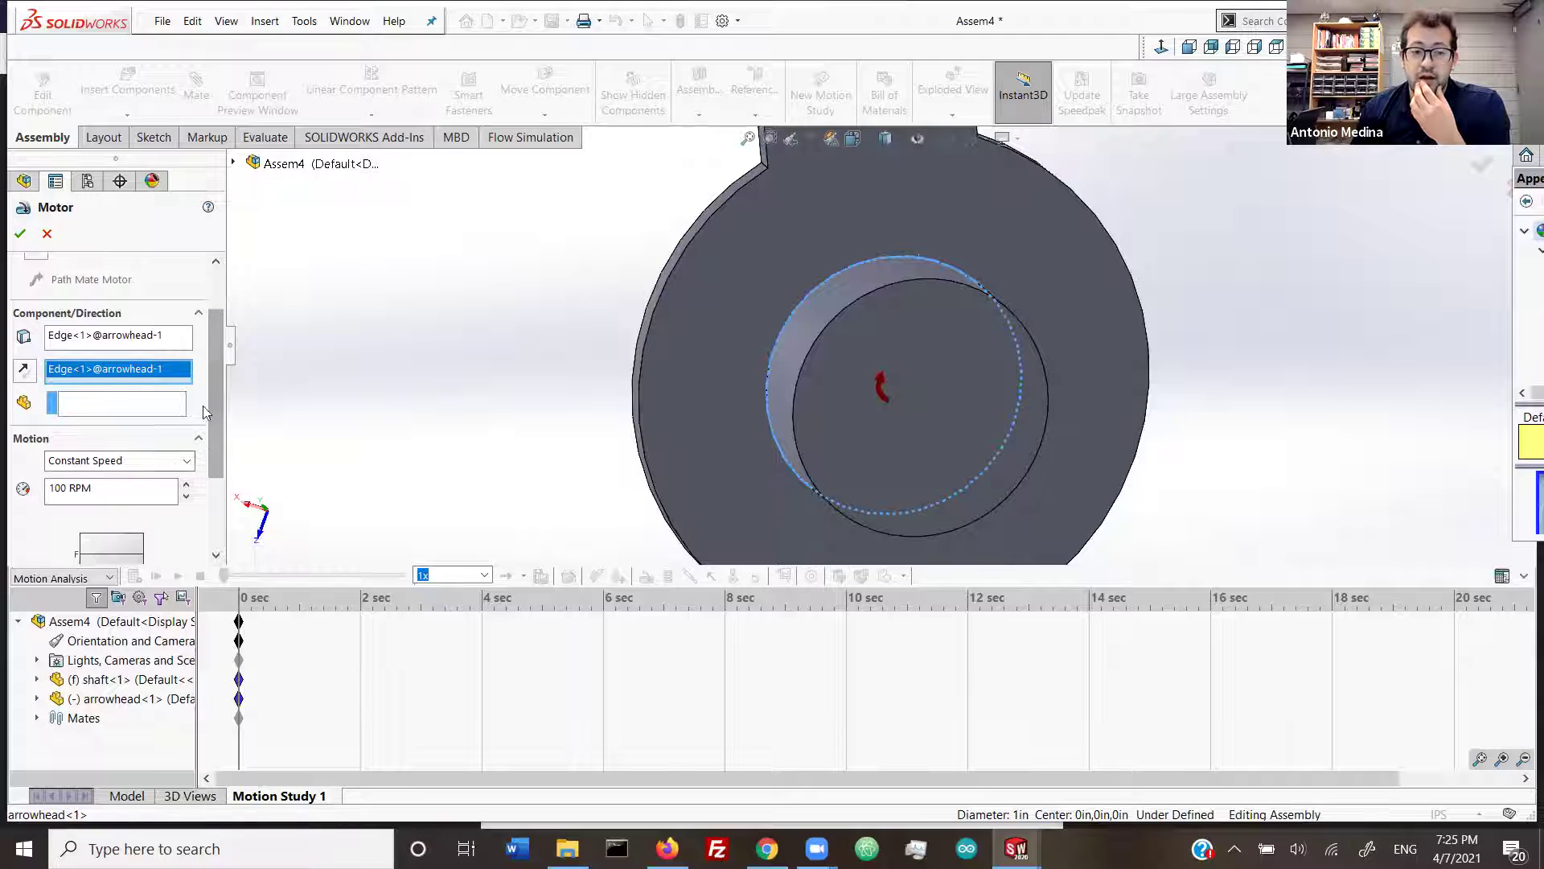
{"action": "left_click_drag", "start_coordinate": [216, 404], "coordinate": [215, 412]}
{"action": "mouse_move", "coordinate": [213, 412]}
{"action": "left_mouse_down"}
{"action": "mouse_move", "coordinate": [206, 444]}
{"action": "mouse_move", "coordinate": [203, 385]}
{"action": "left_mouse_up"}
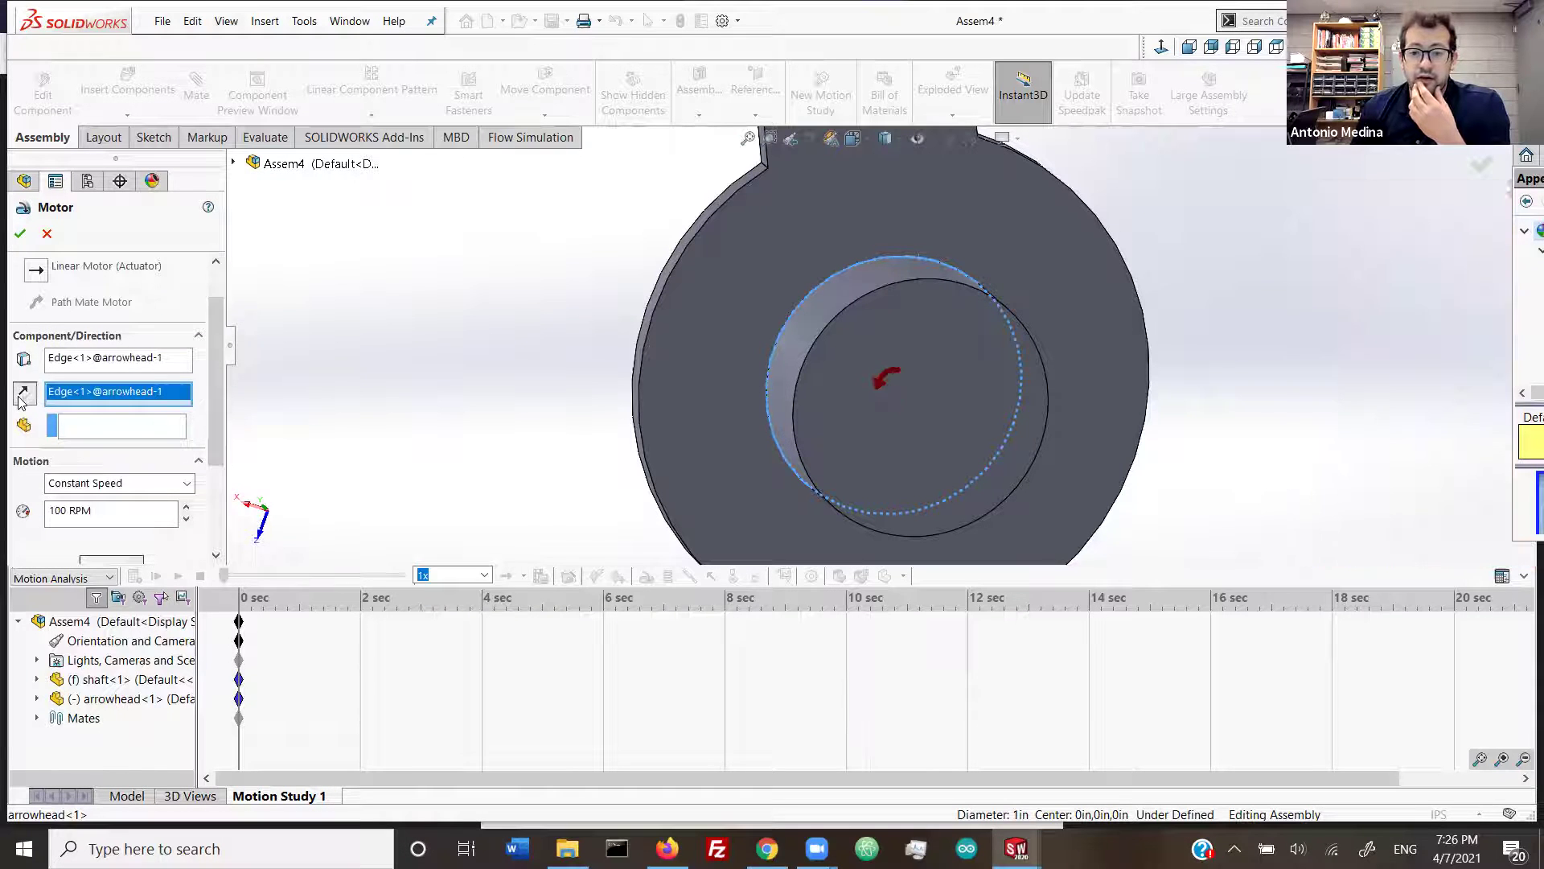
Step: Set the motor's constant speed to 50 RPM and accept the motor
{"action": "left_click_drag", "start_coordinate": [216, 449], "coordinate": [220, 491]}
{"action": "left_click", "coordinate": [69, 444]}
{"action": "left_click_drag", "start_coordinate": [69, 442], "coordinate": [40, 440]}
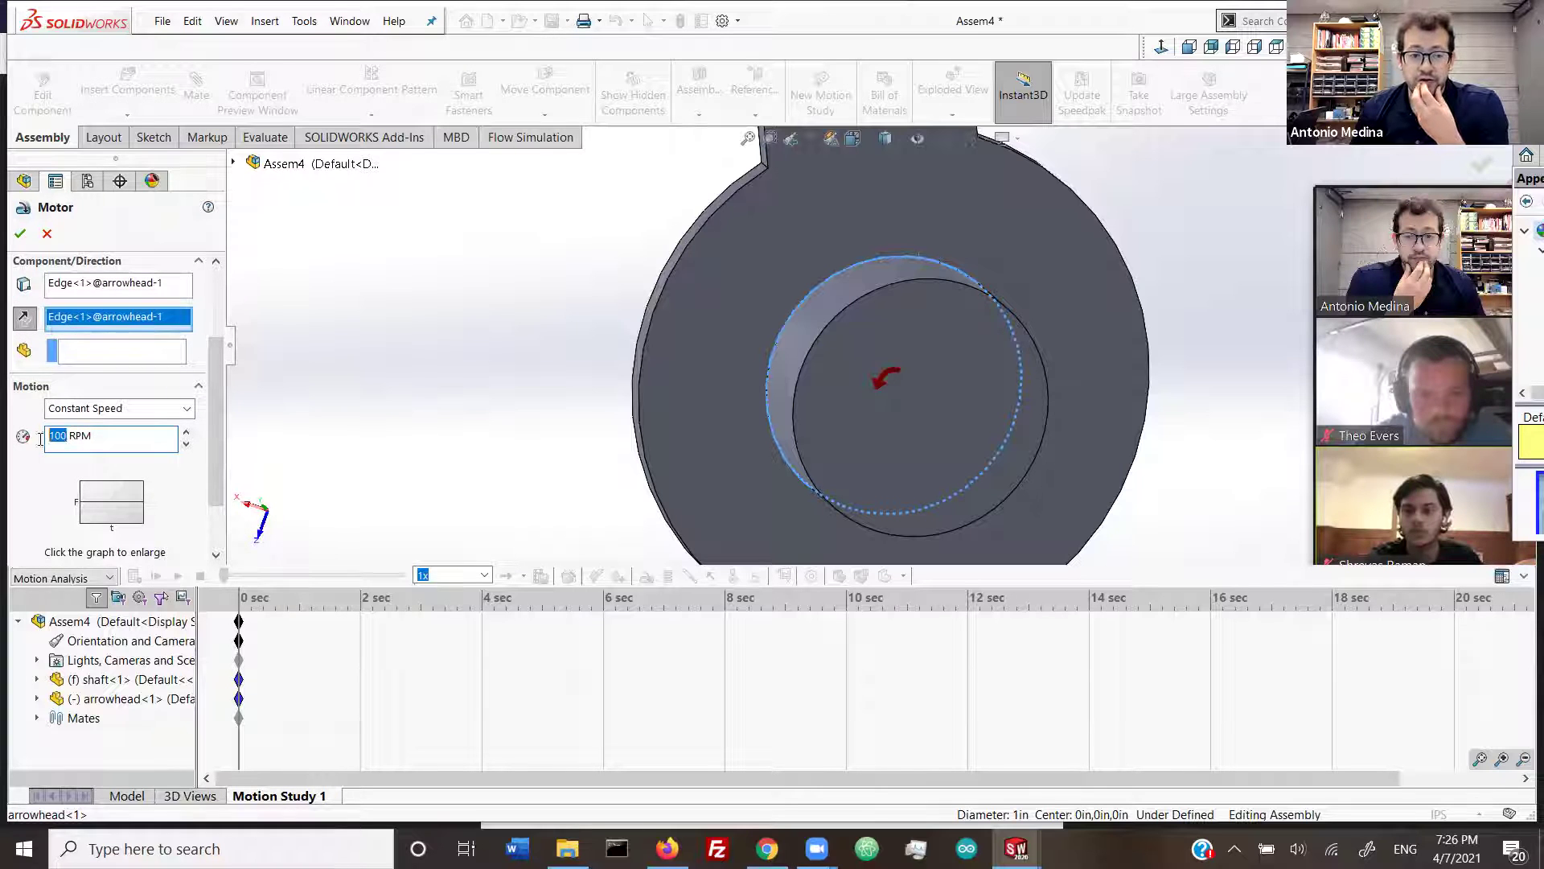
{"action": "type", "text": "50"}
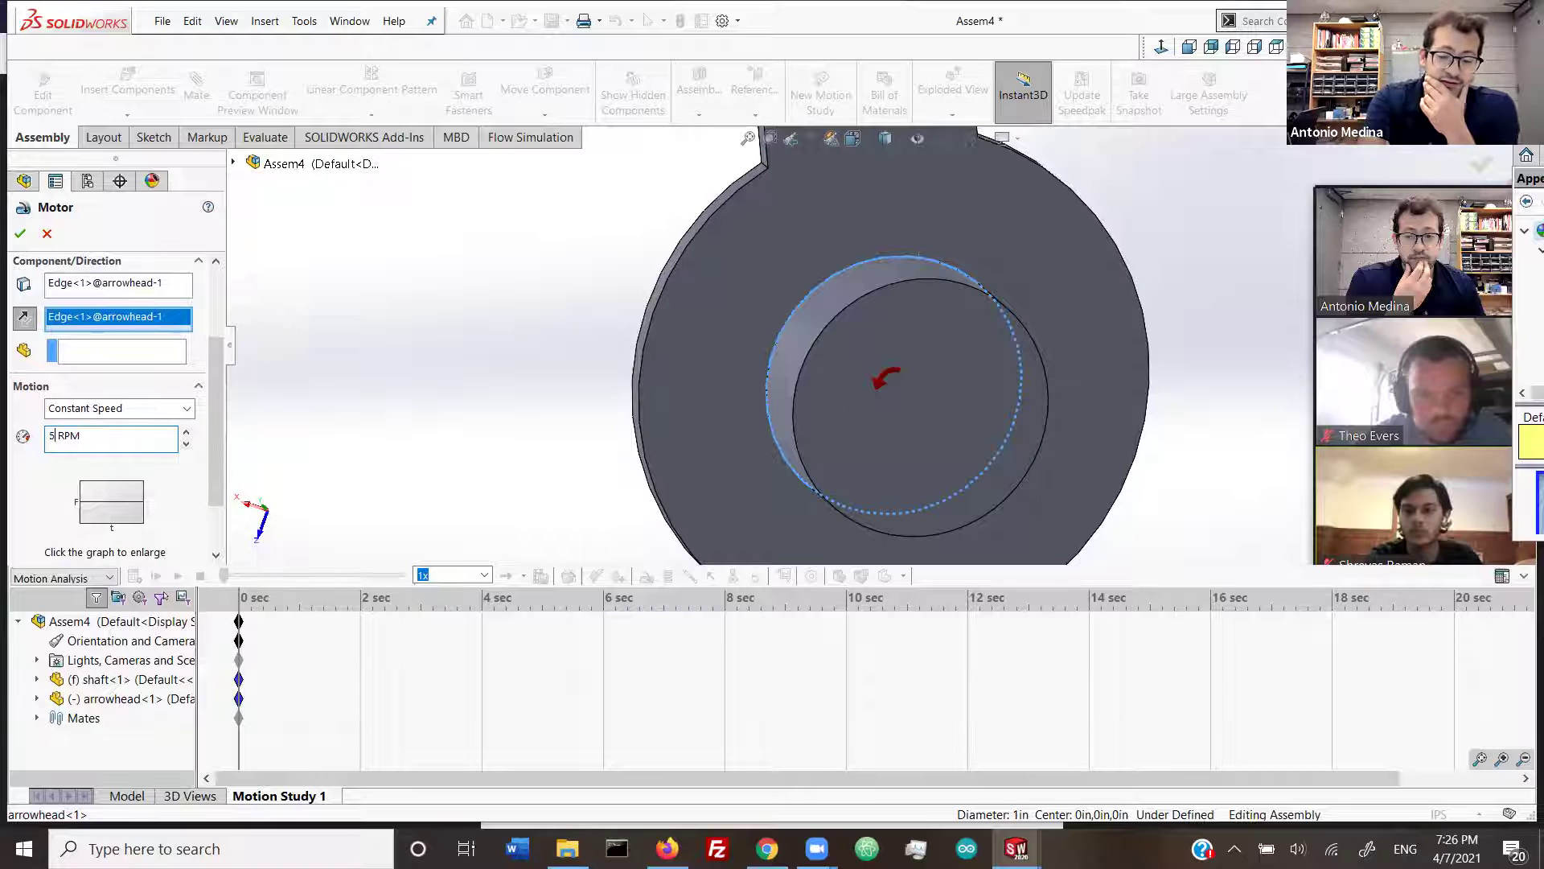
{"action": "left_click", "coordinate": [20, 233]}
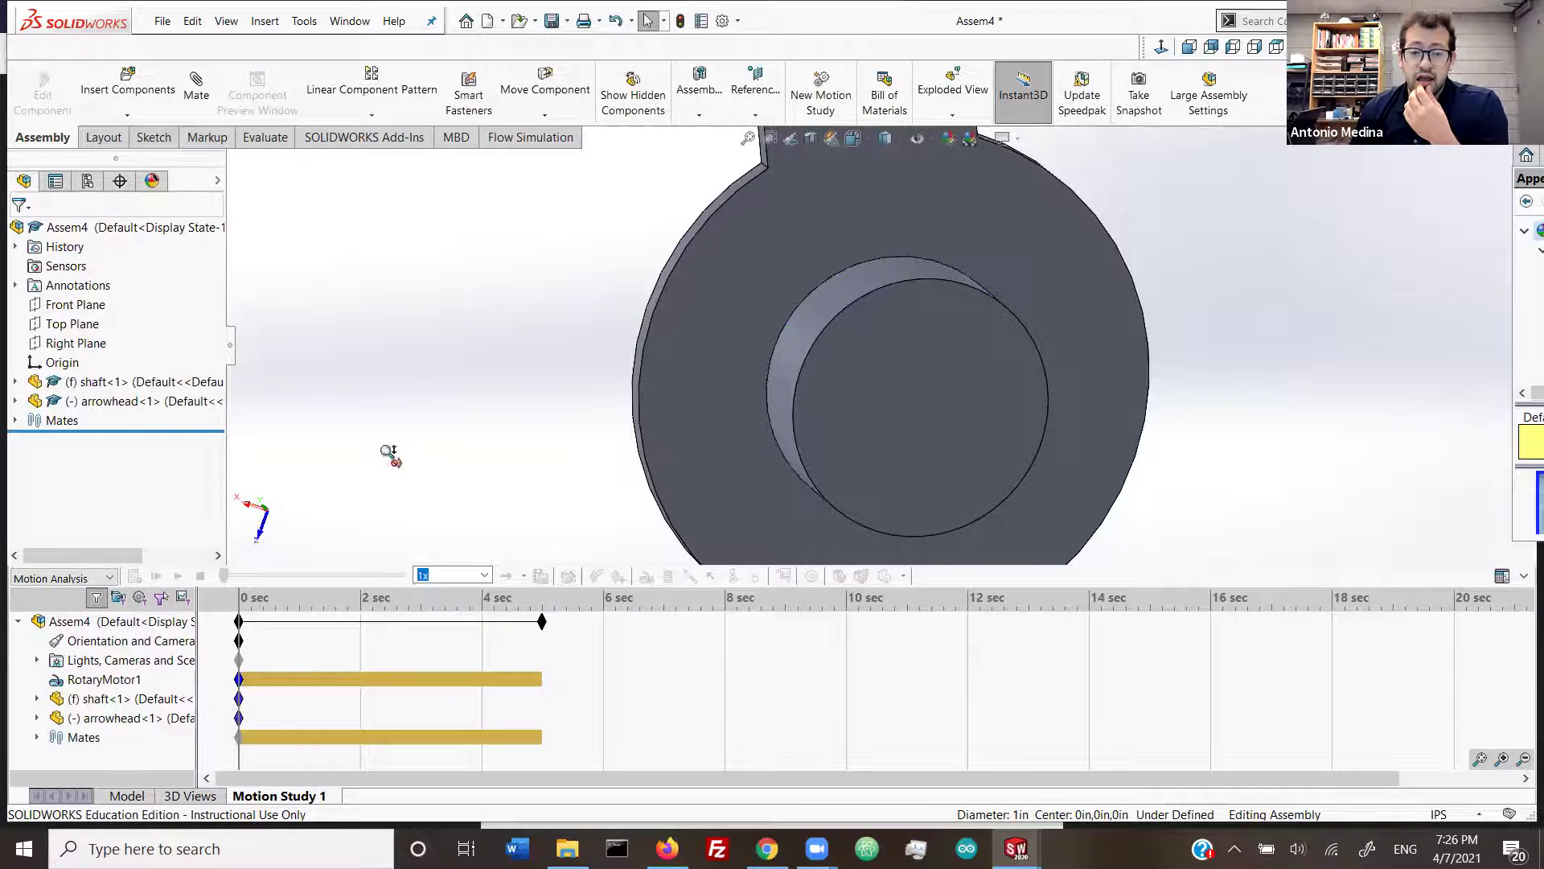
Step: Calculate the motion study with the whole assembly in view and stop the calculation at about 4 sec
{"action": "key", "text": "f"}
{"action": "middle_click_drag", "start_coordinate": [938, 267], "coordinate": [935, 339]}
{"action": "scroll", "coordinate": [872, 241], "scroll_direction": "down", "scroll_amount": 1}
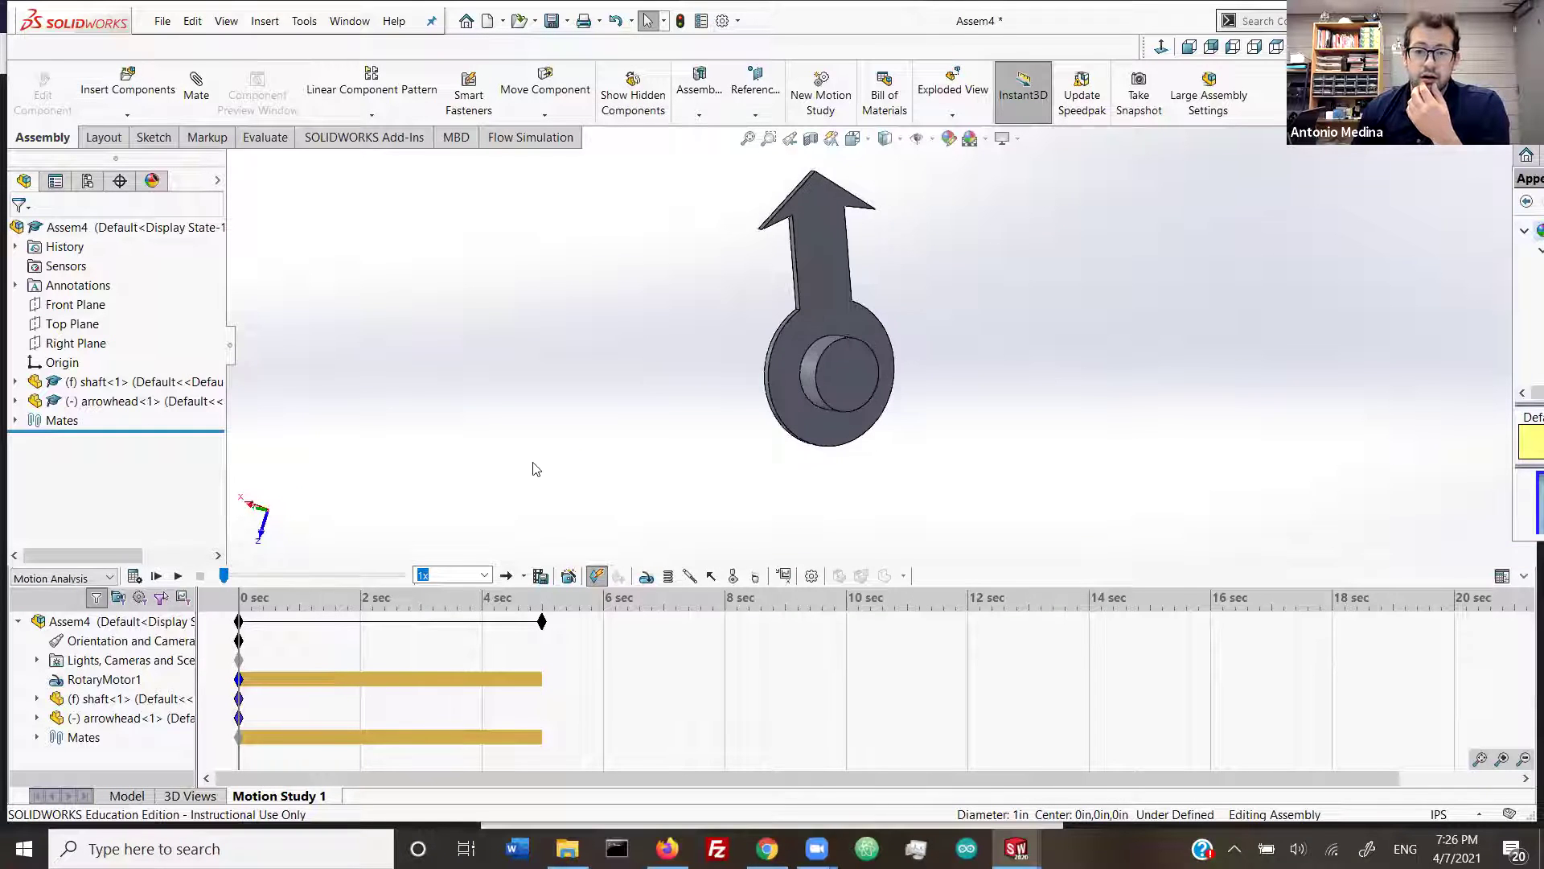
{"action": "left_click", "coordinate": [133, 577]}
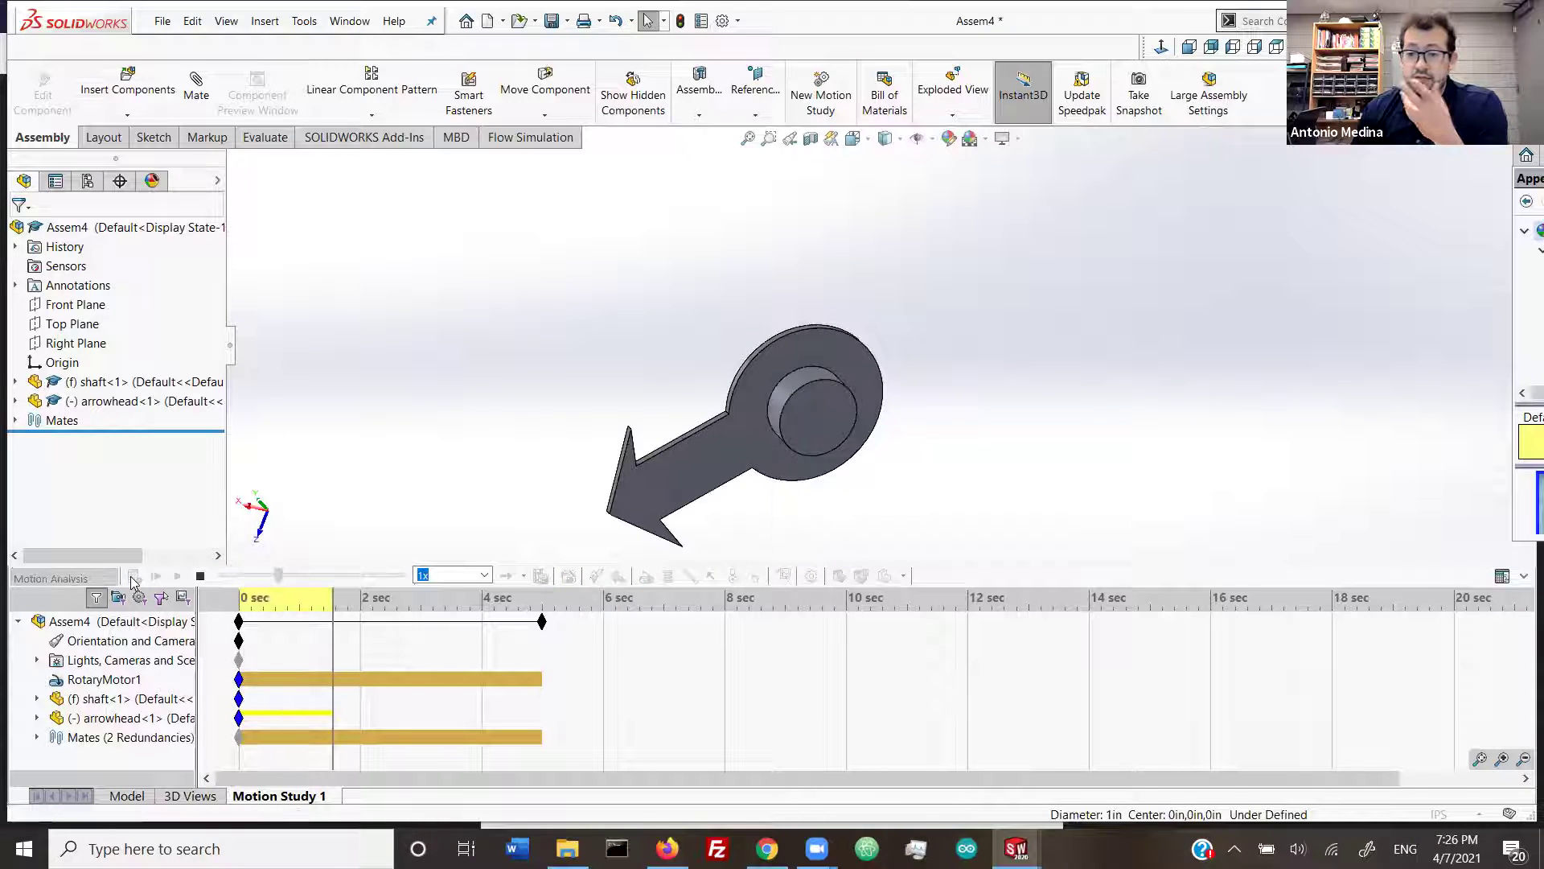
{"action": "left_click", "coordinate": [200, 577]}
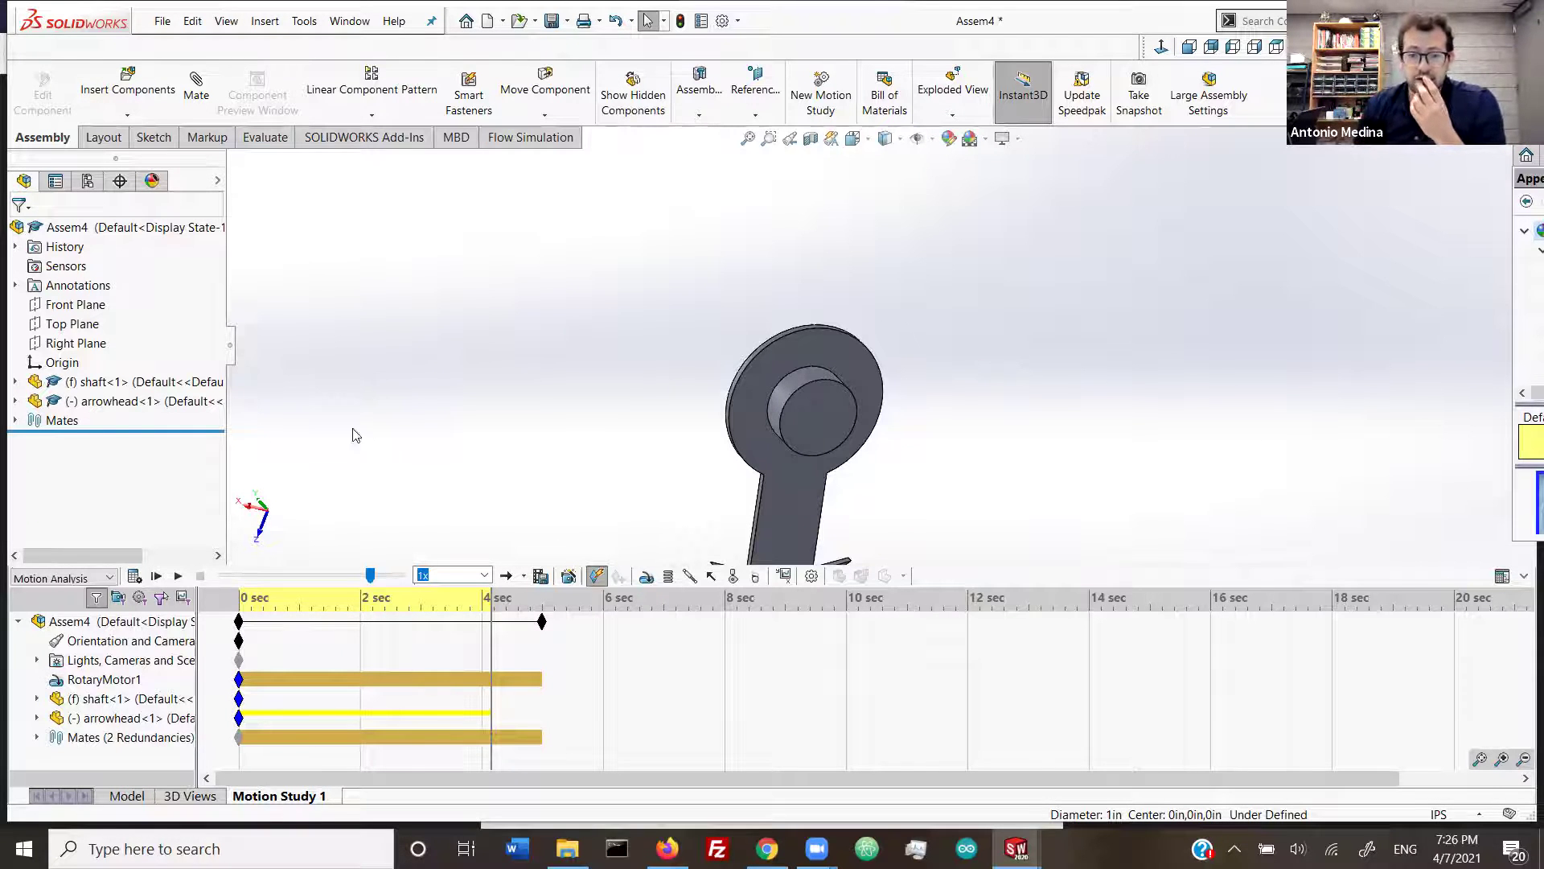
{"action": "scroll", "coordinate": [578, 442], "scroll_direction": "up", "scroll_amount": 1}
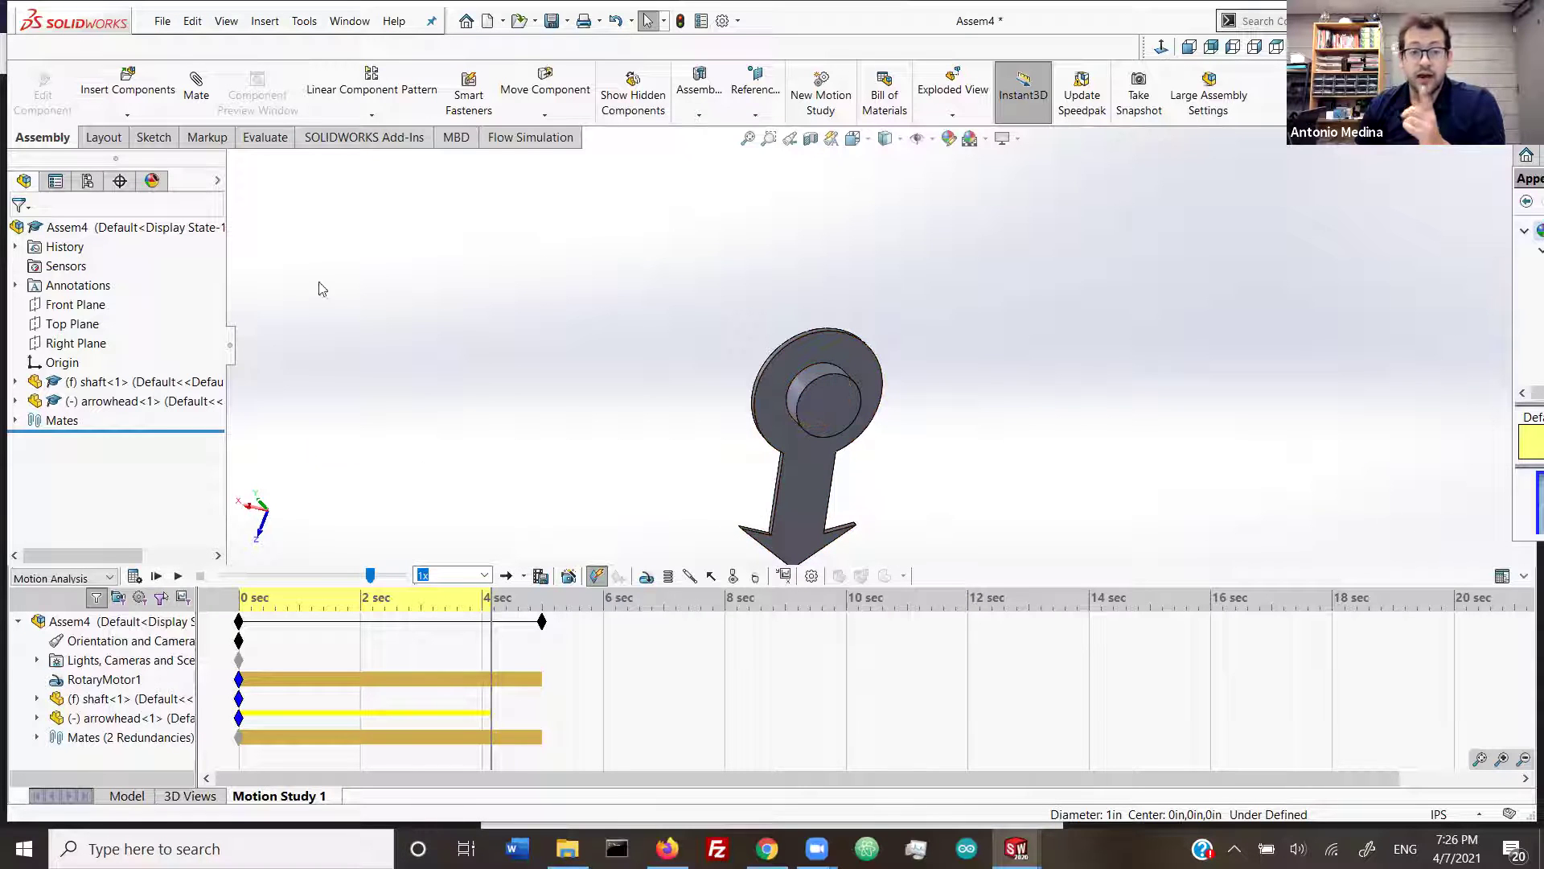
Step: Insert a second copy of the shaft part beside the arrowhead
{"action": "left_click", "coordinate": [130, 85]}
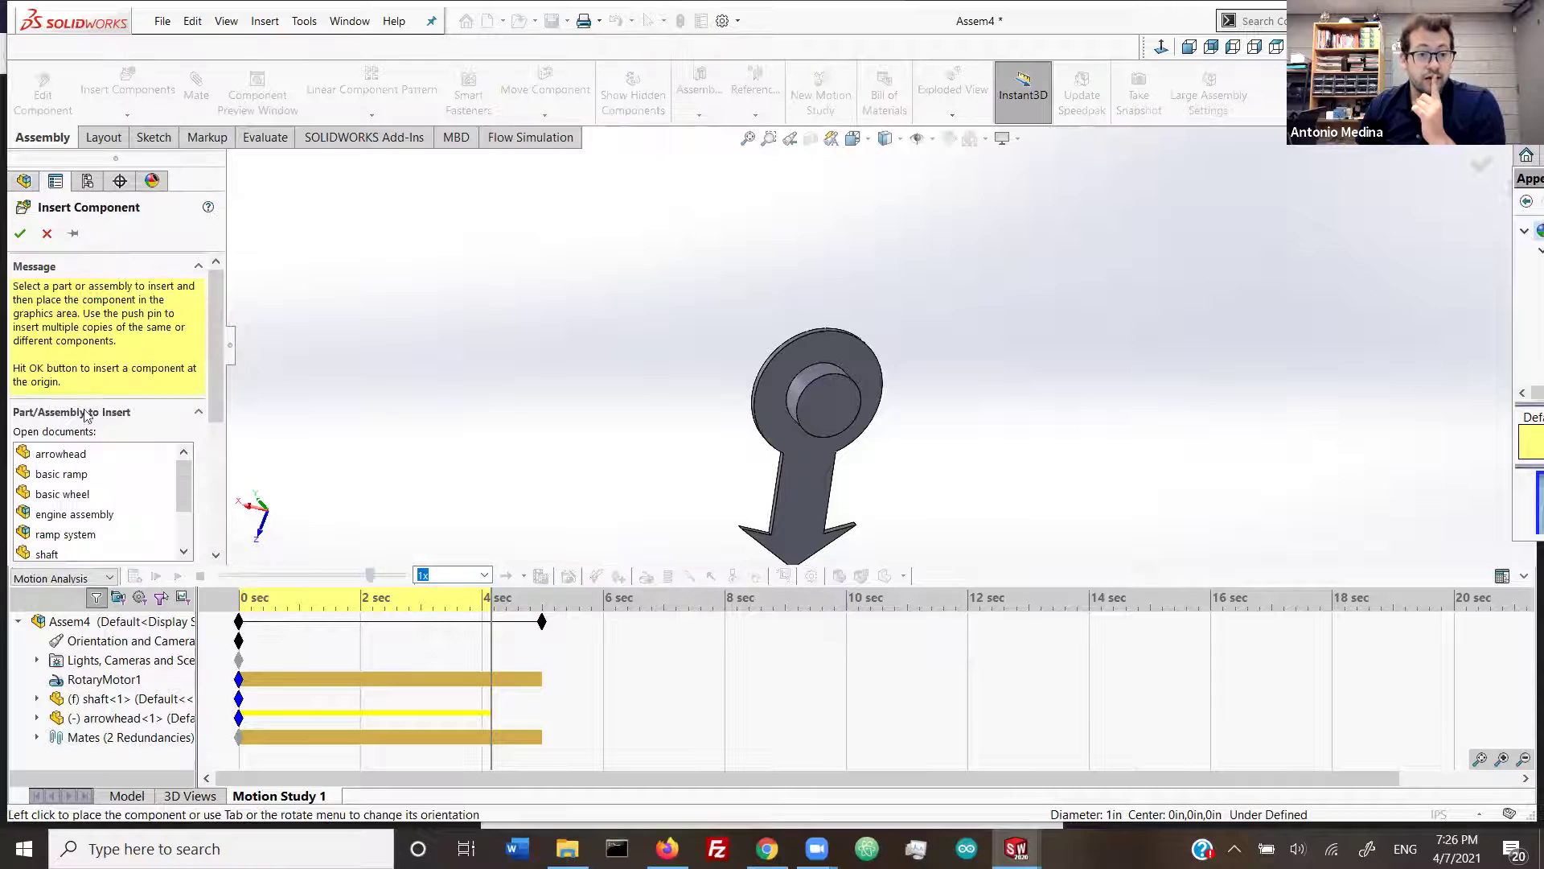
{"action": "left_click", "coordinate": [48, 554]}
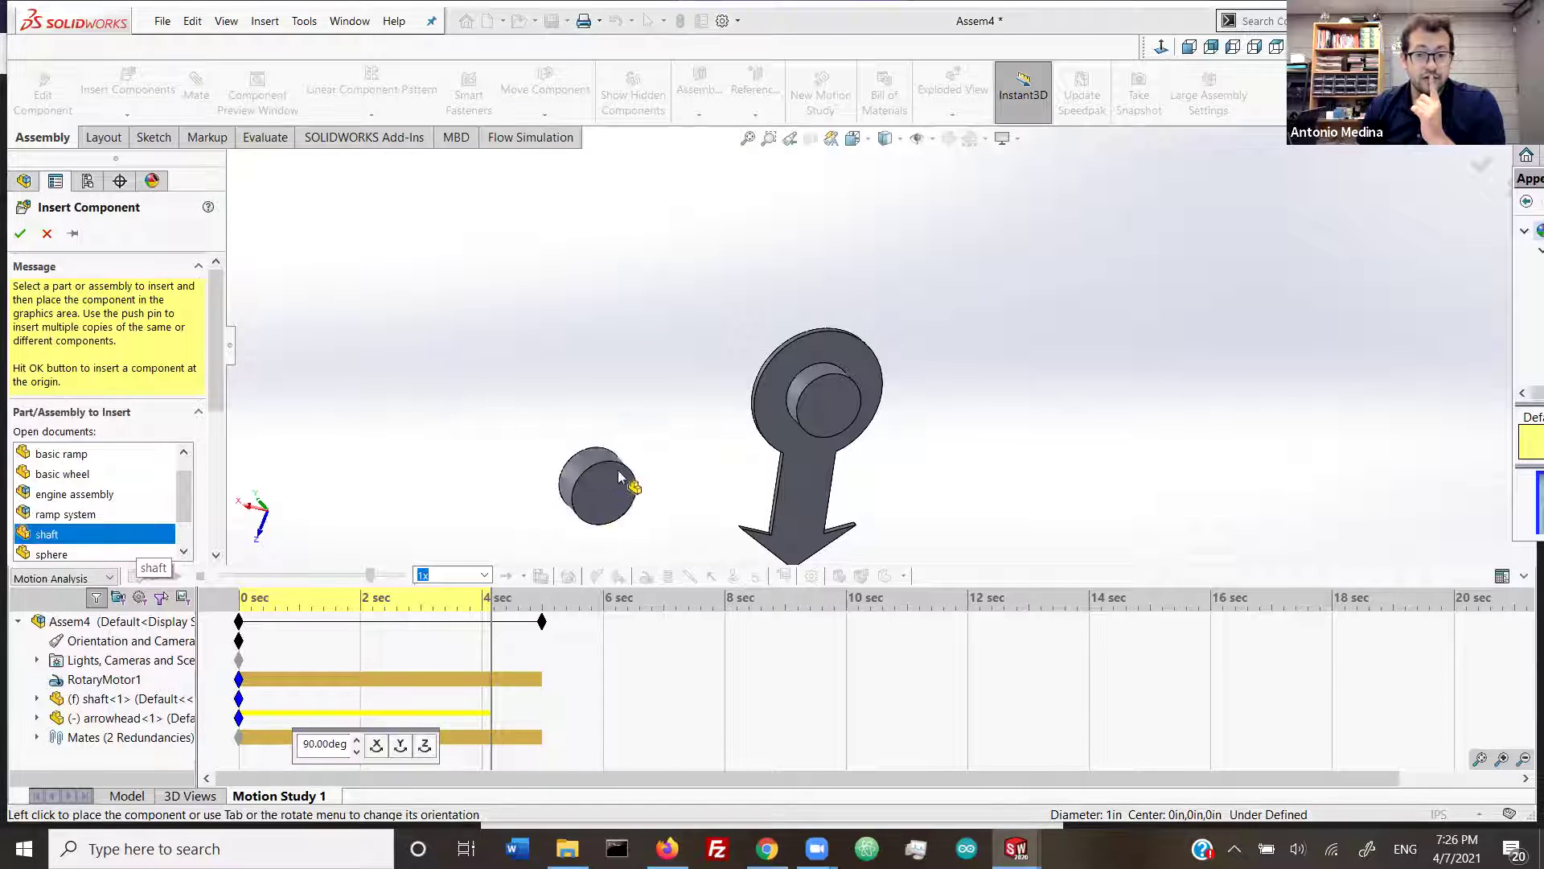
{"action": "left_click", "coordinate": [649, 468]}
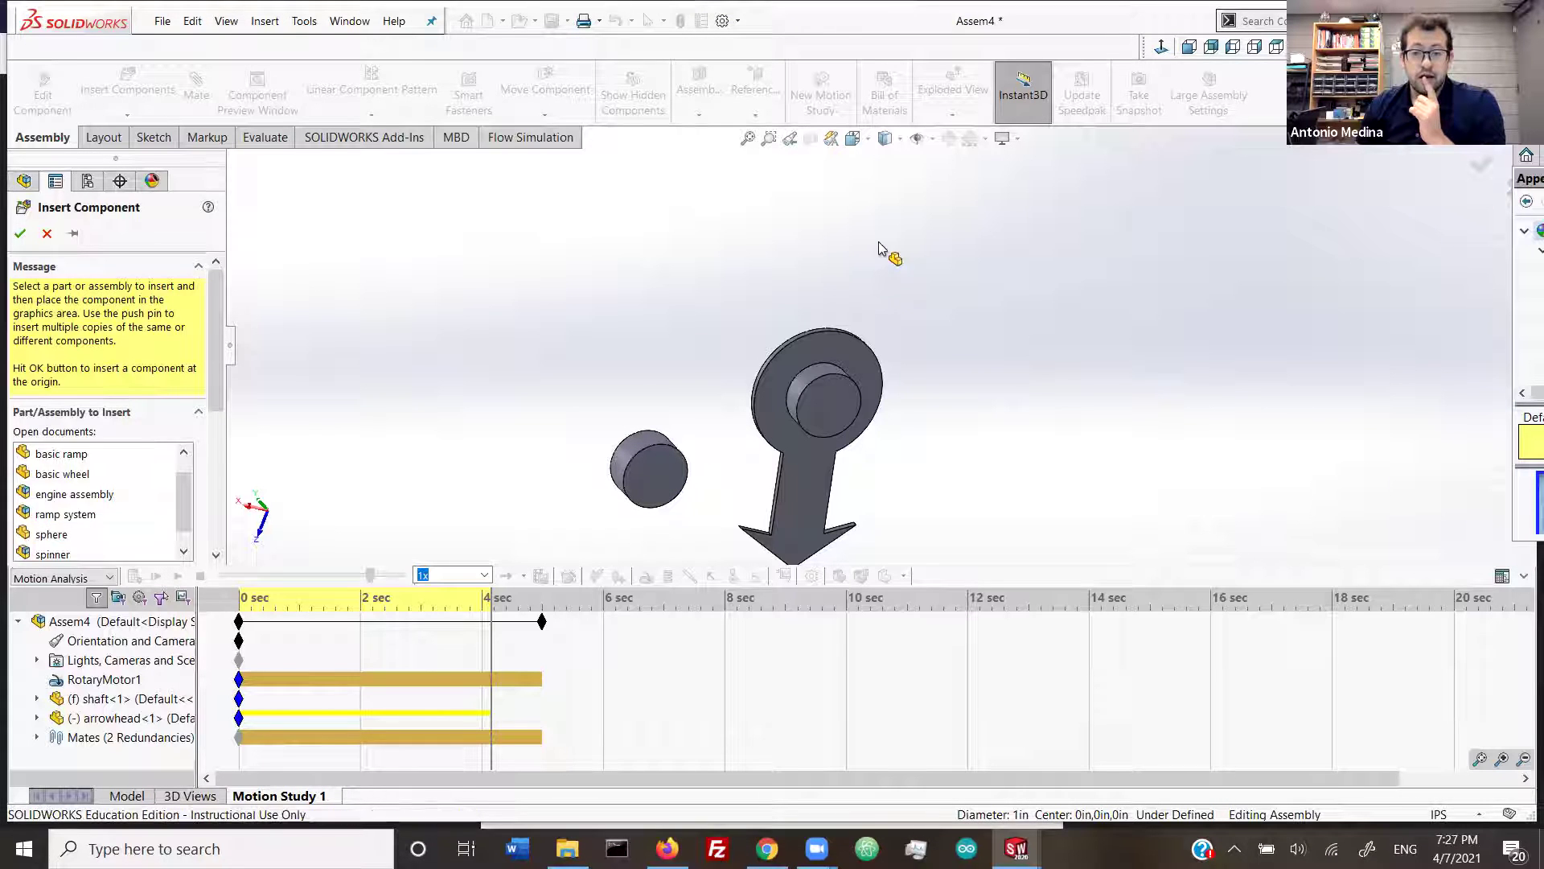
Step: Position the second shaft beside the arrowhead's tip and lower it to the arrowhead's height, in its path
{"action": "key", "text": "ctrl+1"}
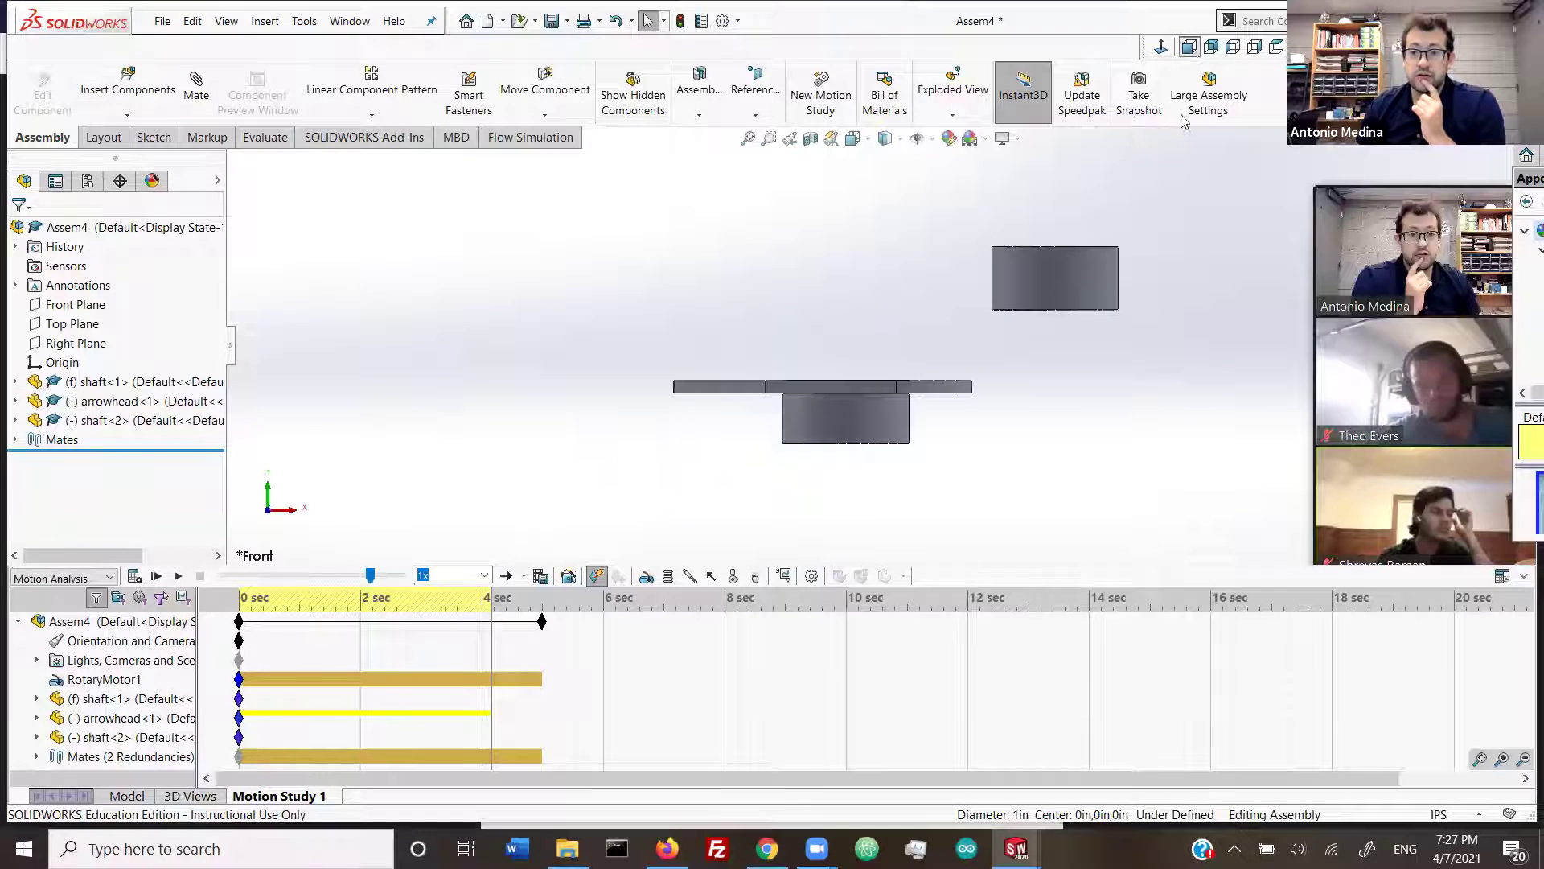
{"action": "left_click", "coordinate": [1277, 46]}
{"action": "left_click_drag", "start_coordinate": [1011, 465], "coordinate": [953, 488]}
{"action": "left_click", "coordinate": [987, 423]}
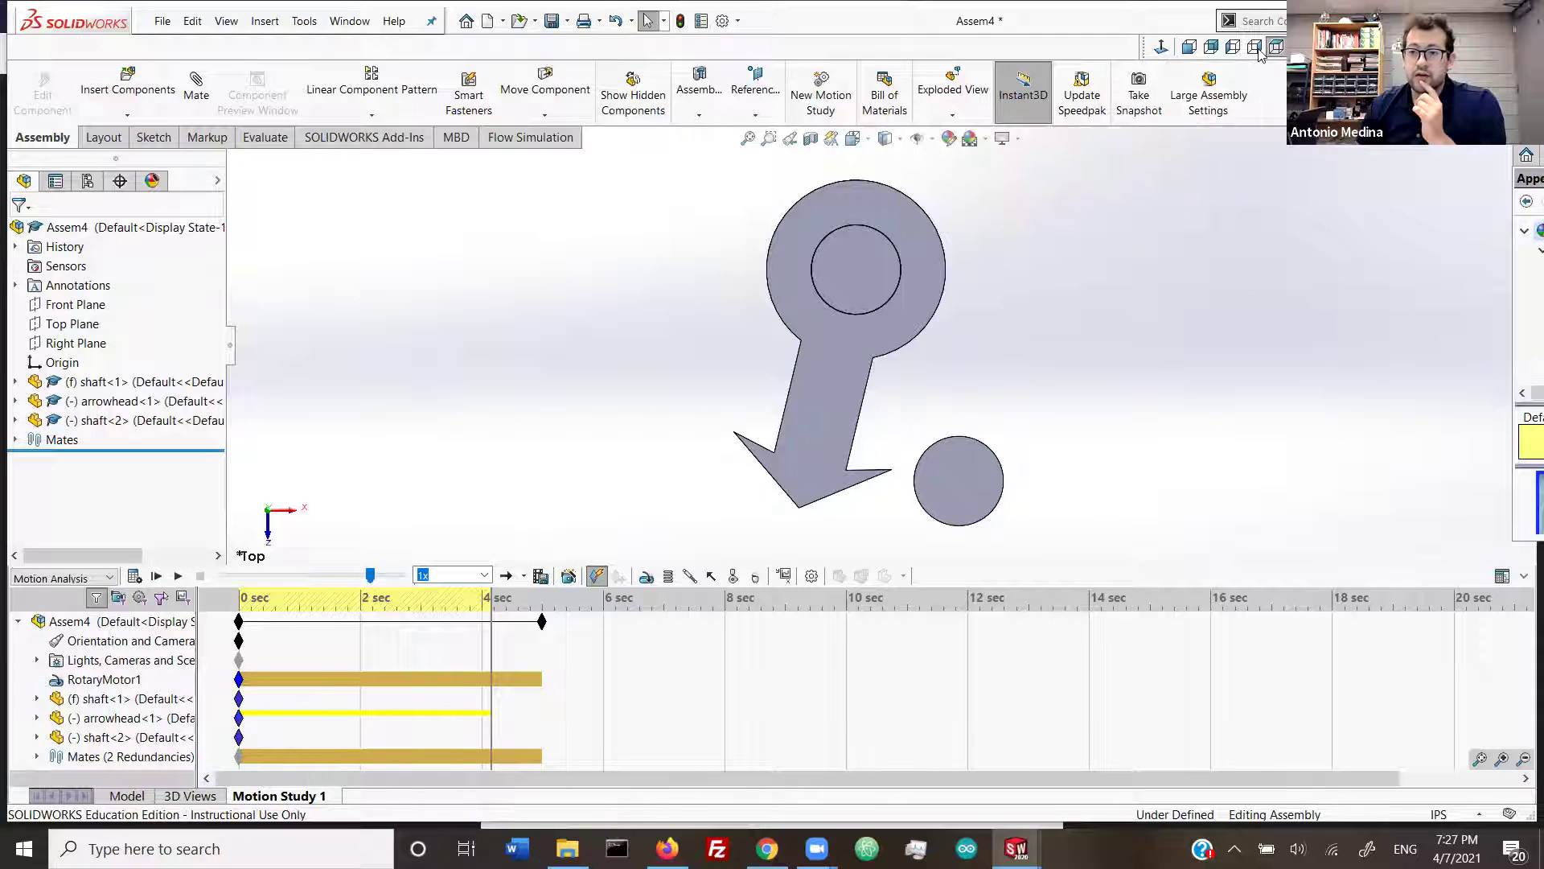
{"action": "left_click", "coordinate": [1234, 47]}
{"action": "left_click_drag", "start_coordinate": [1065, 291], "coordinate": [1065, 393]}
{"action": "left_click", "coordinate": [1082, 278]}
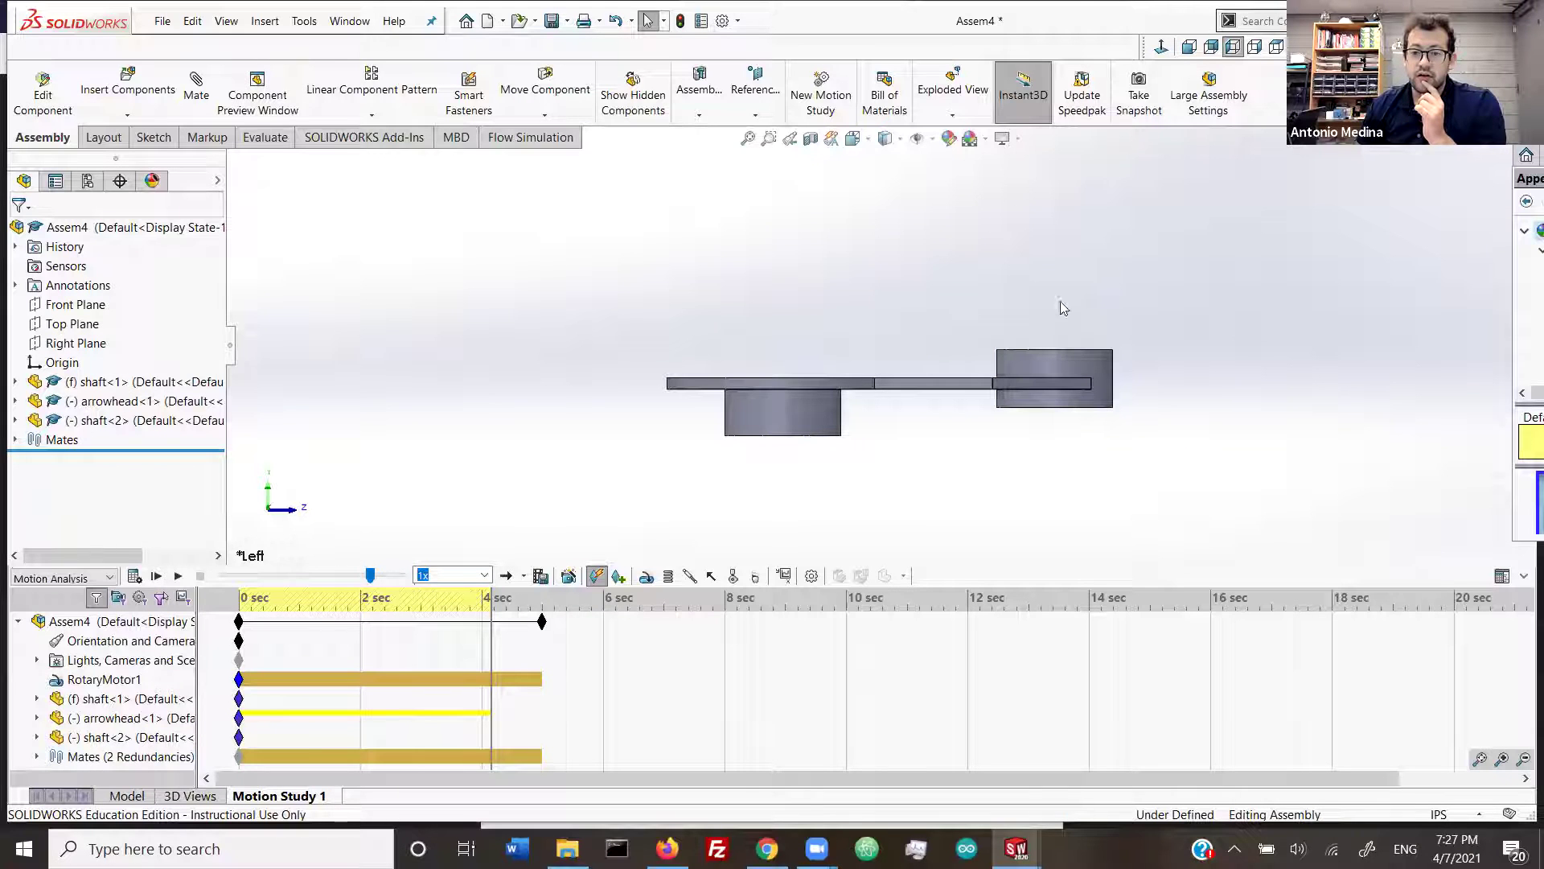
{"action": "middle_click_drag", "start_coordinate": [965, 387], "coordinate": [507, 479]}
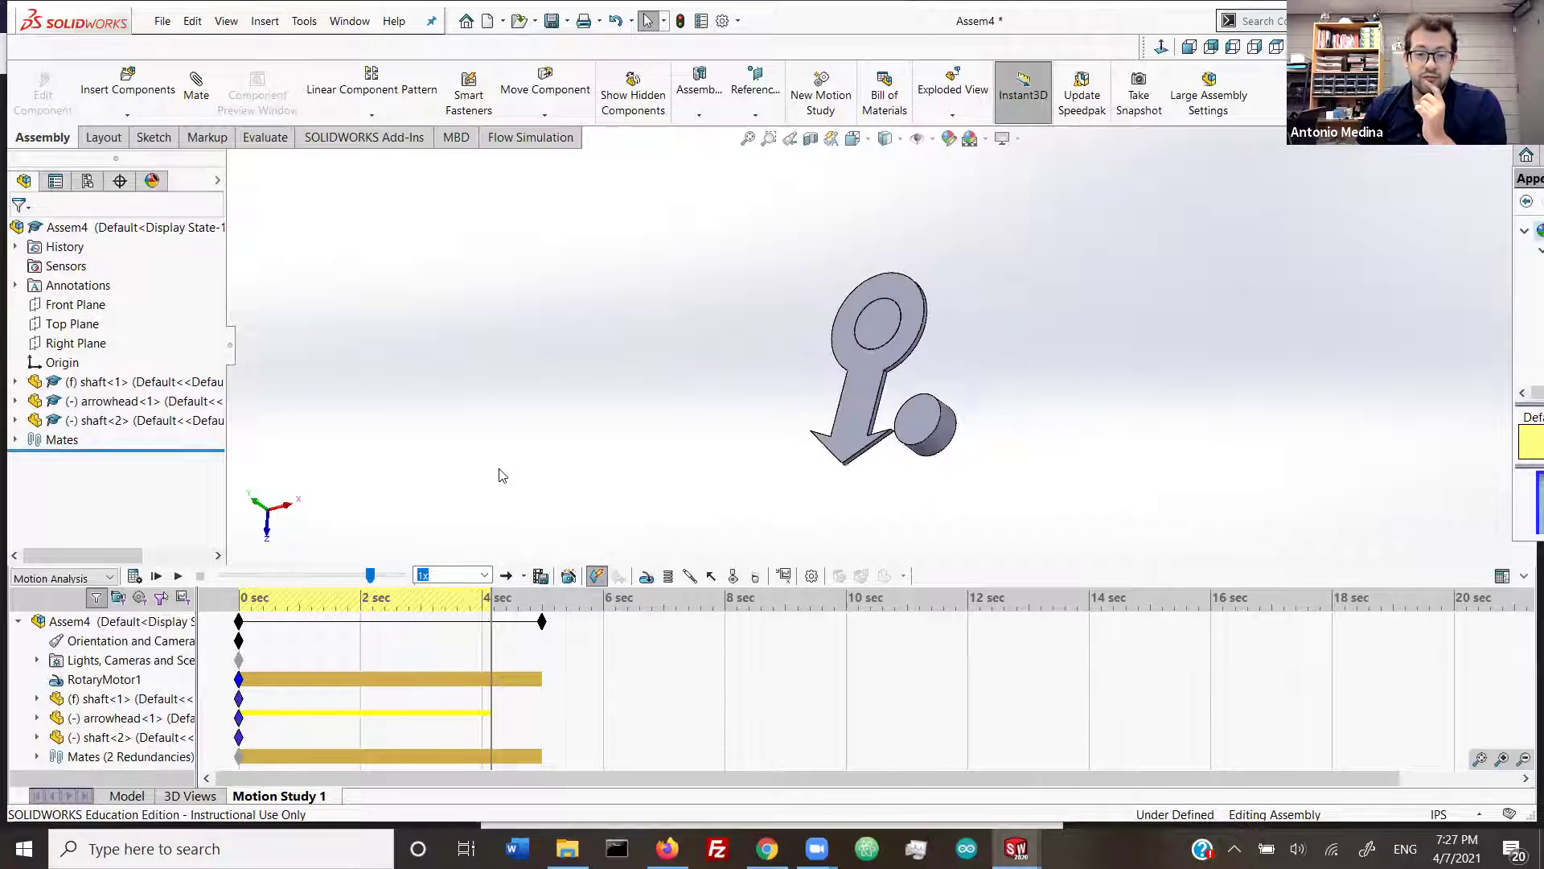
Step: Add a solid body contact between the arrowhead and the second shaft, with Steel (Dry) as the first material
{"action": "left_click", "coordinate": [756, 580]}
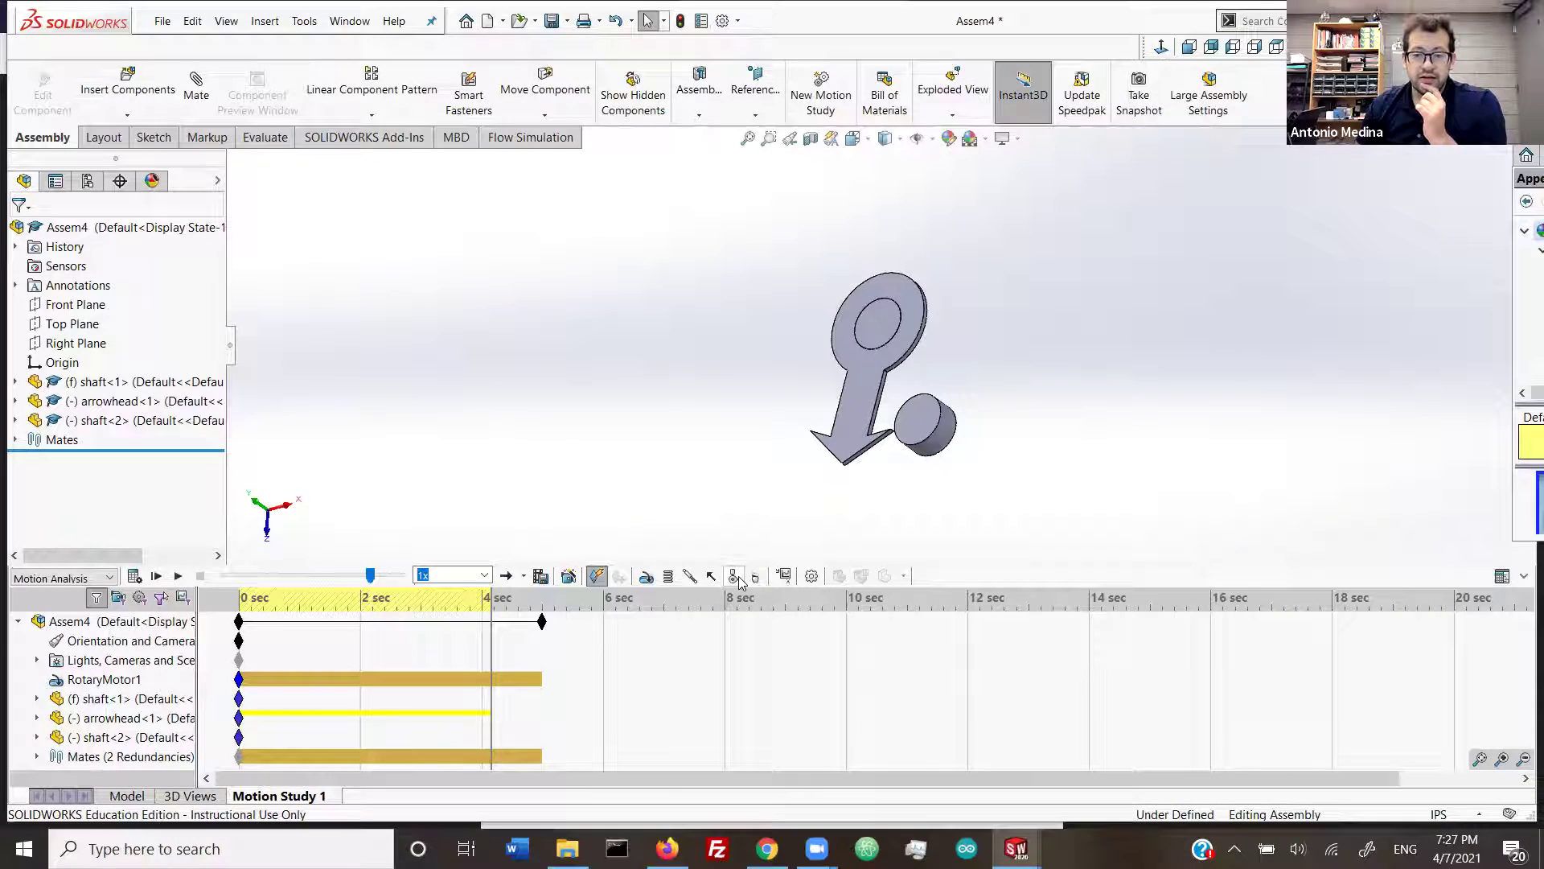
{"action": "left_click", "coordinate": [843, 452]}
{"action": "left_click", "coordinate": [923, 439]}
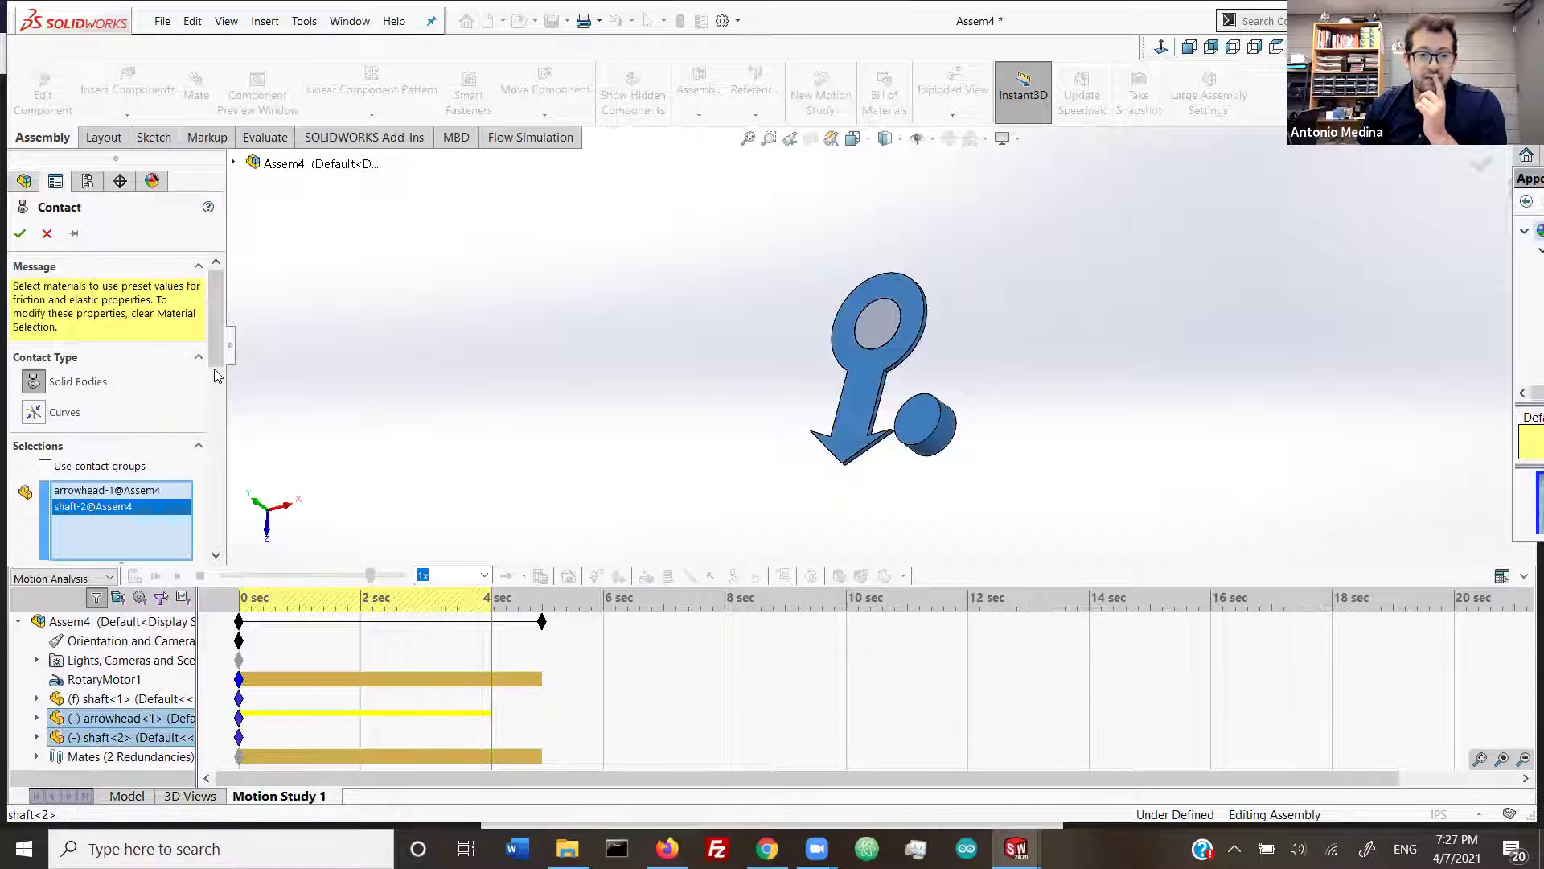
{"action": "scroll", "coordinate": [216, 386], "scroll_direction": "down", "scroll_amount": 3}
{"action": "scroll", "coordinate": [201, 438], "scroll_direction": "down", "scroll_amount": 3}
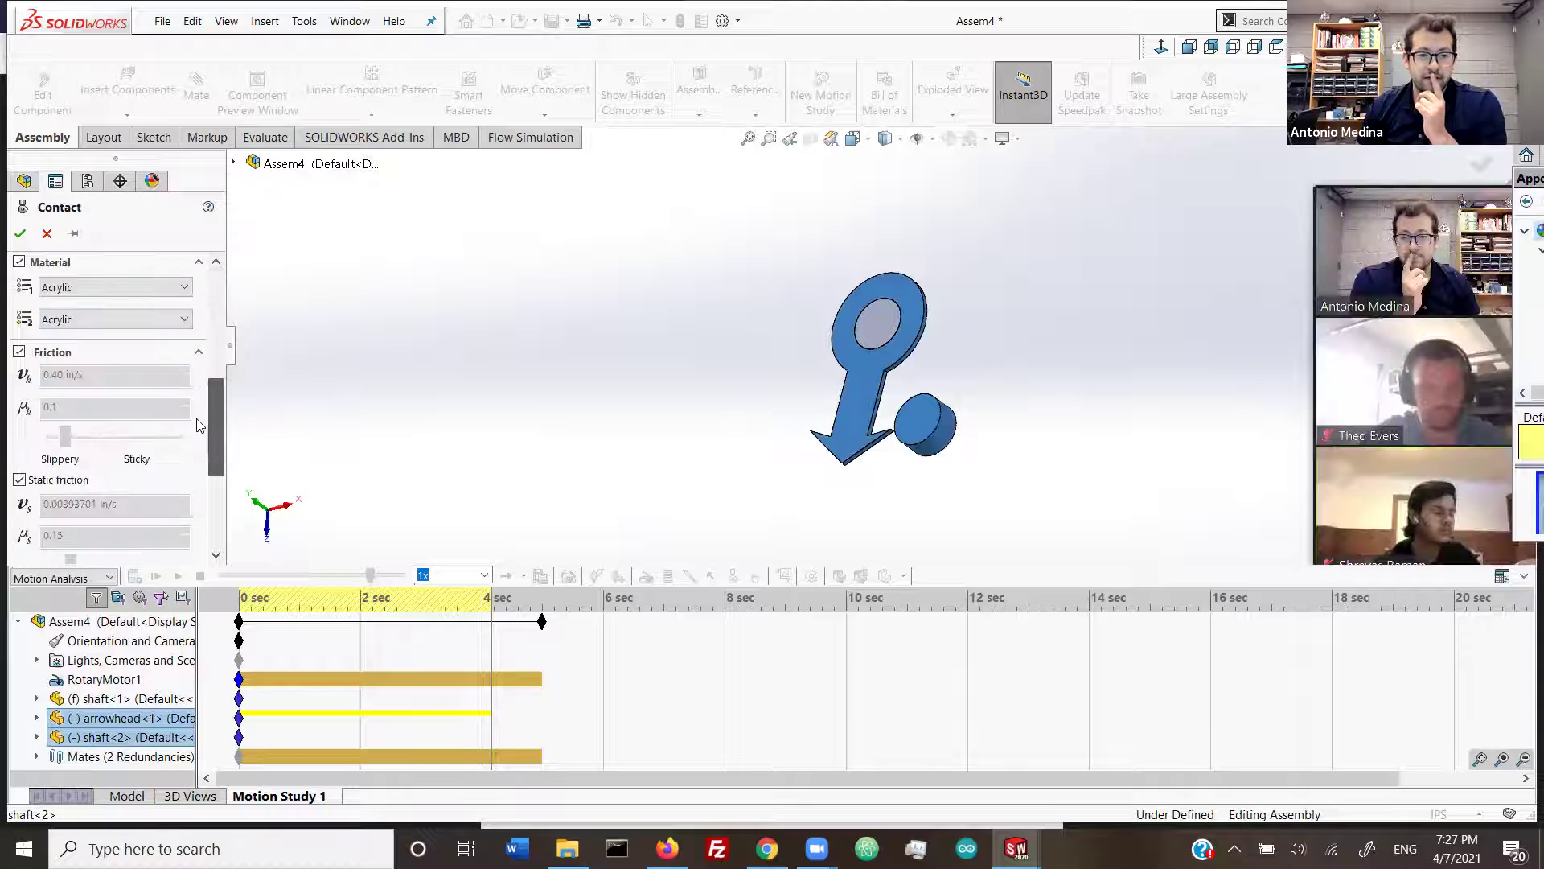
{"action": "scroll", "coordinate": [139, 406], "scroll_direction": "up", "scroll_amount": 3}
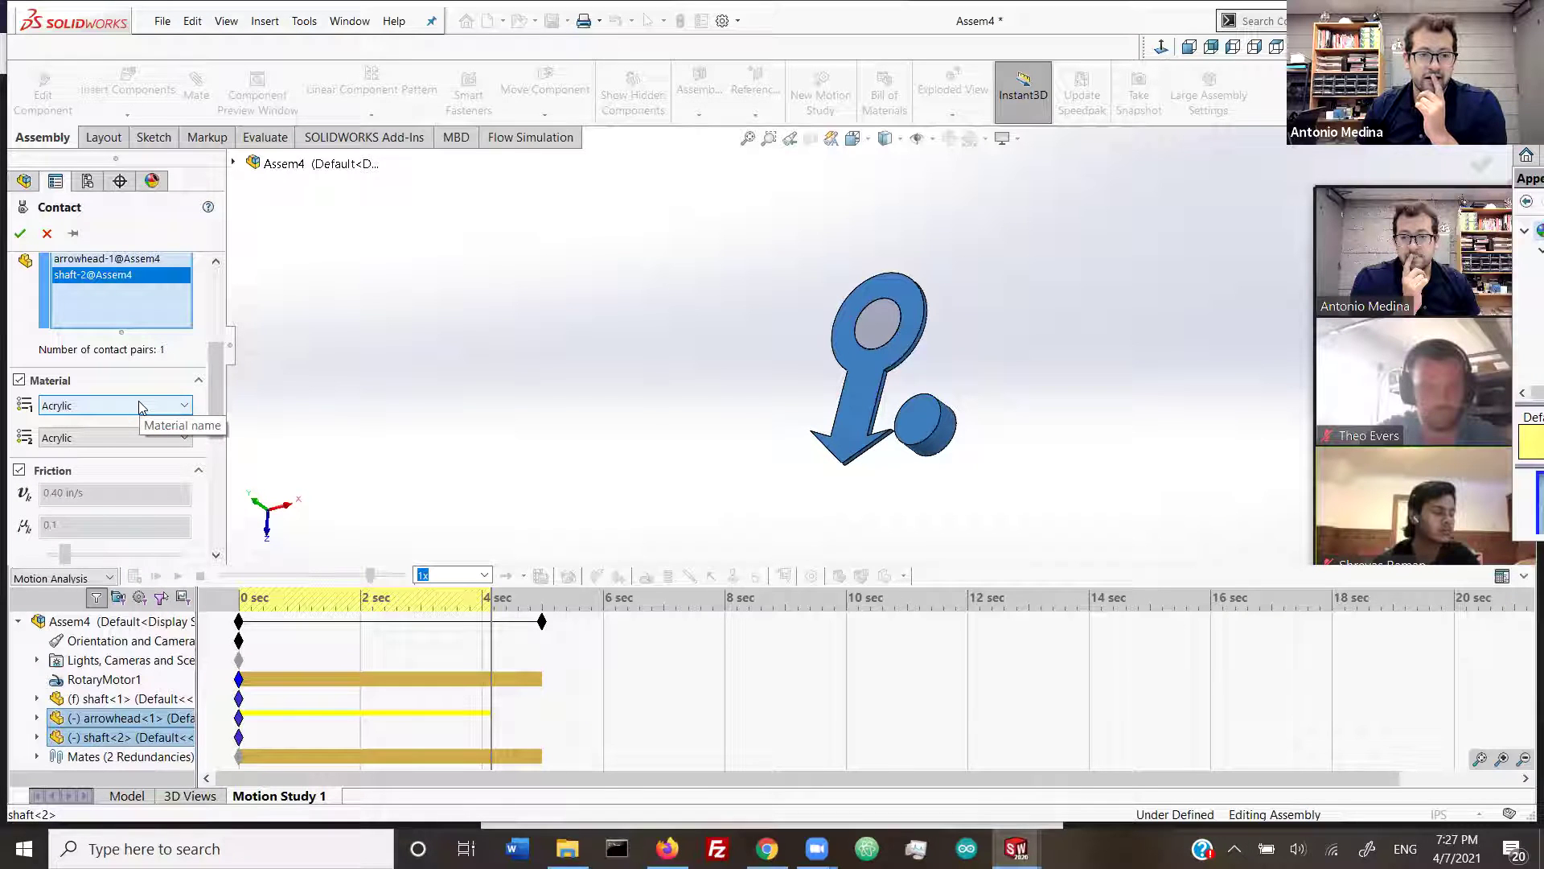
{"action": "left_click", "coordinate": [138, 406]}
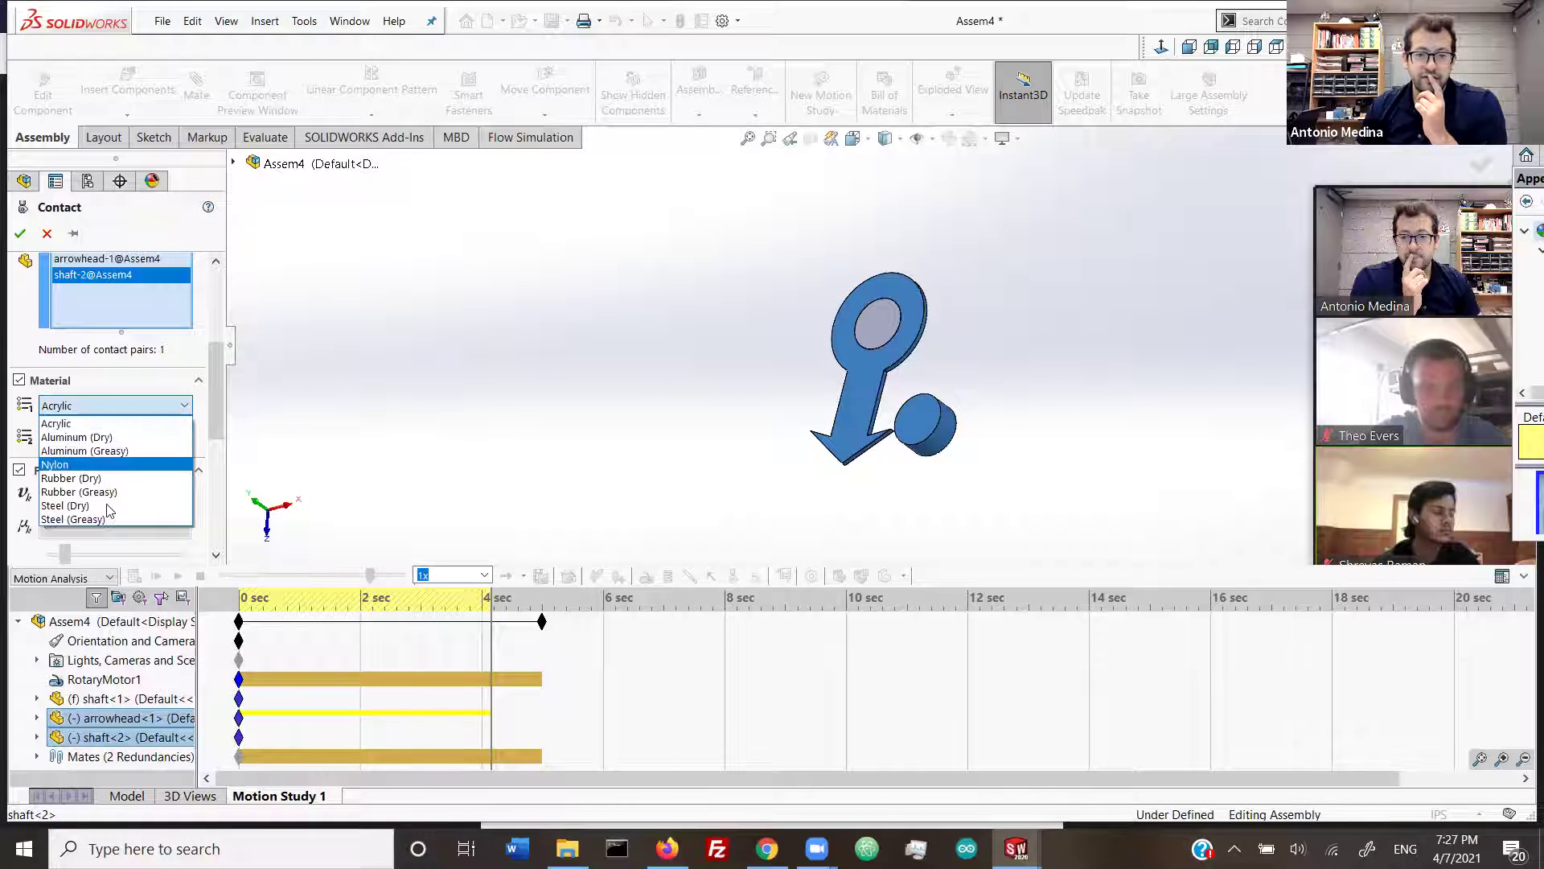
{"action": "left_click", "coordinate": [80, 505]}
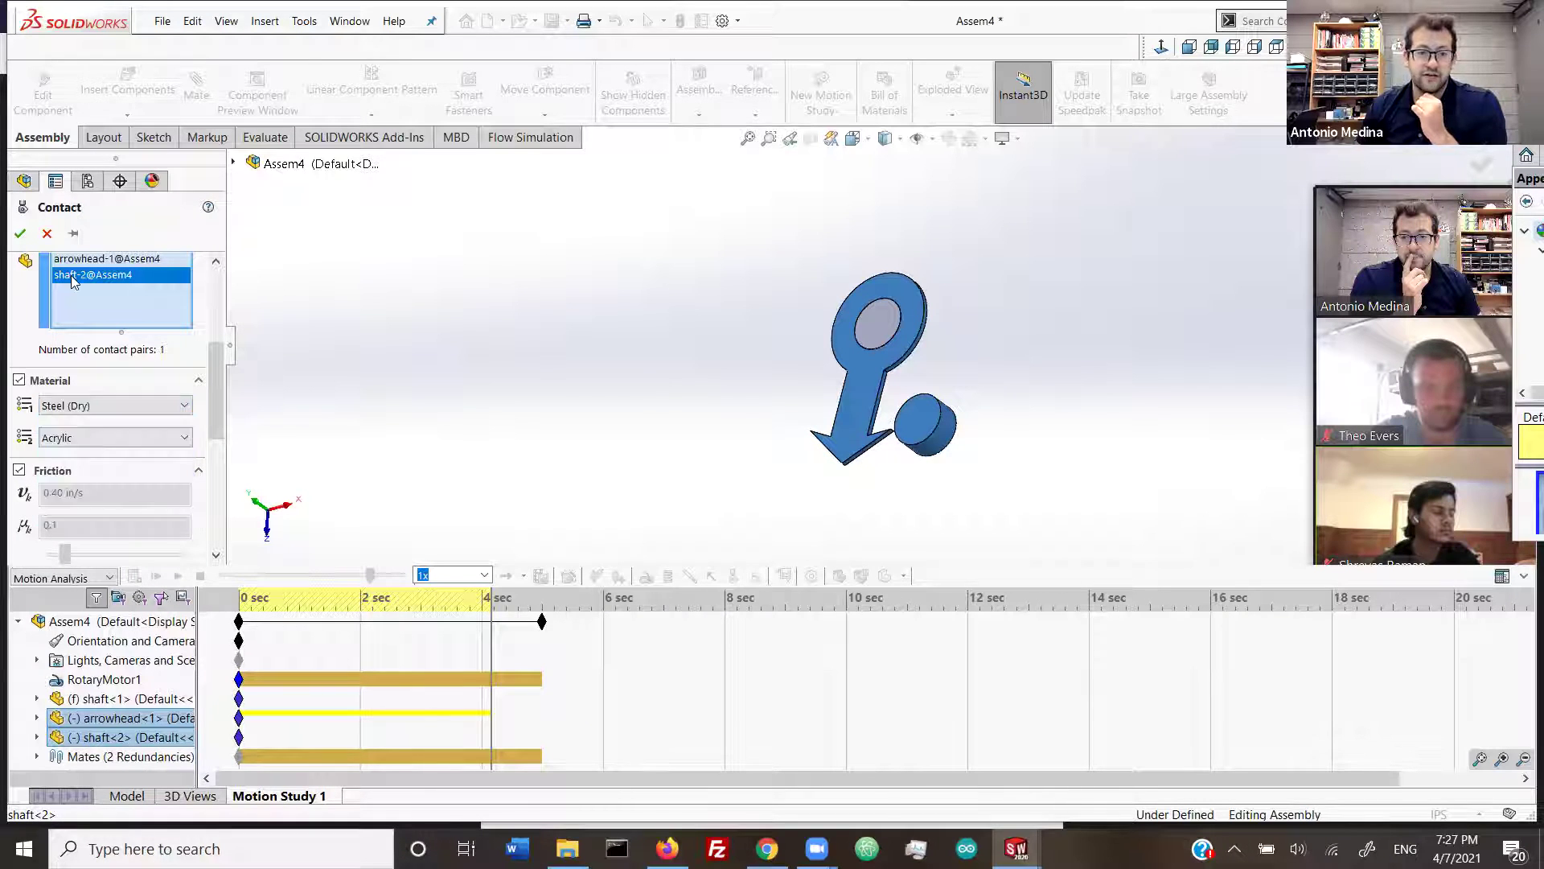
{"action": "left_click", "coordinate": [20, 234]}
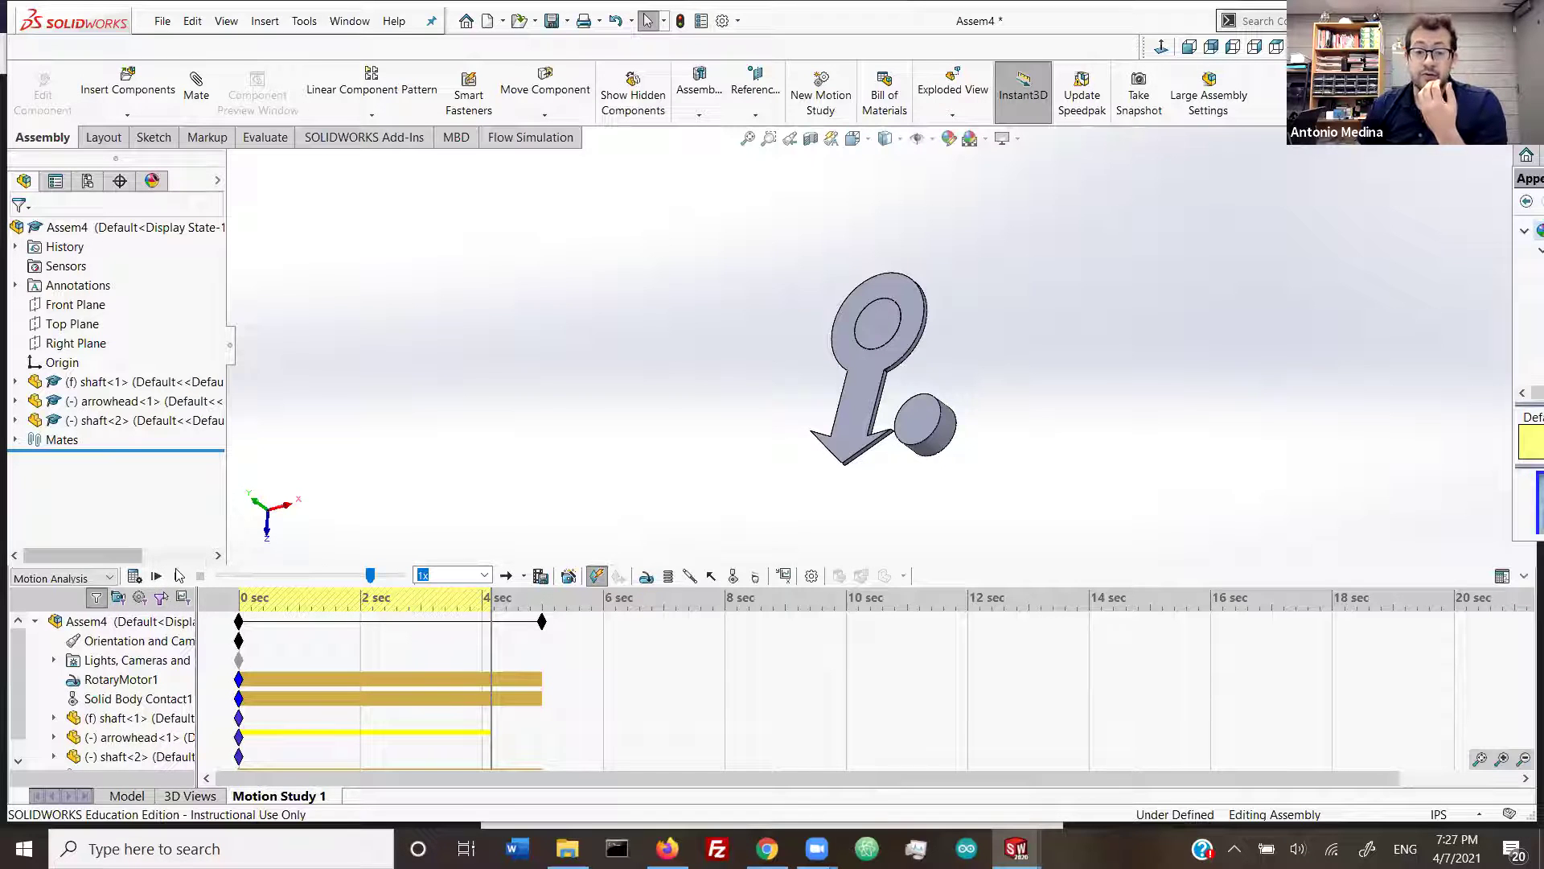
Step: Calculate the motion study with the solid body contact and return it to 0 sec
{"action": "left_click", "coordinate": [134, 577]}
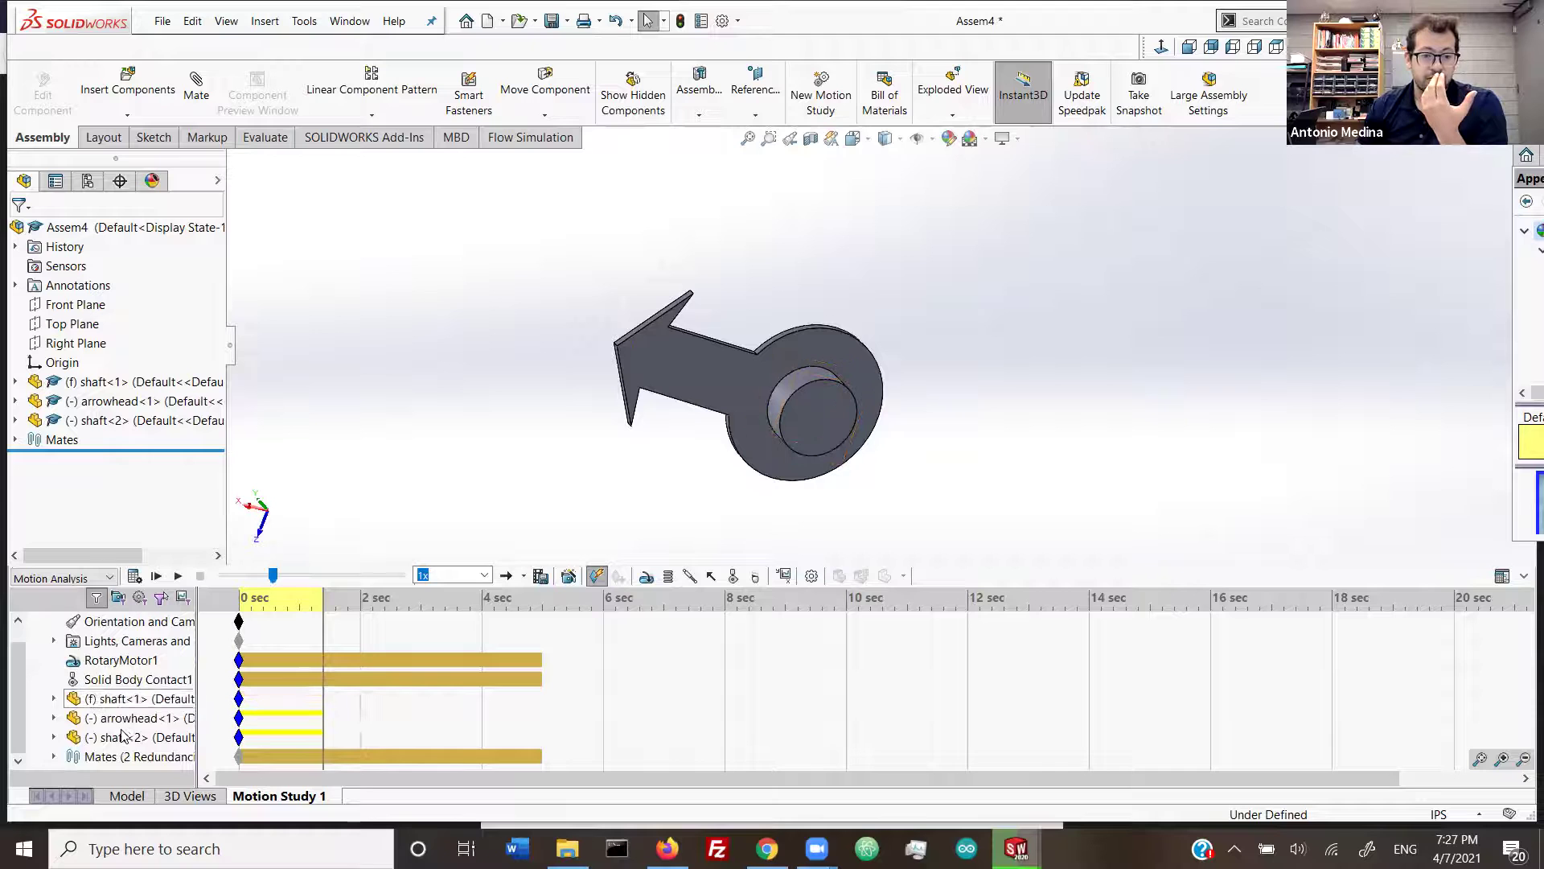
{"action": "middle_click_drag", "start_coordinate": [552, 493], "coordinate": [680, 475]}
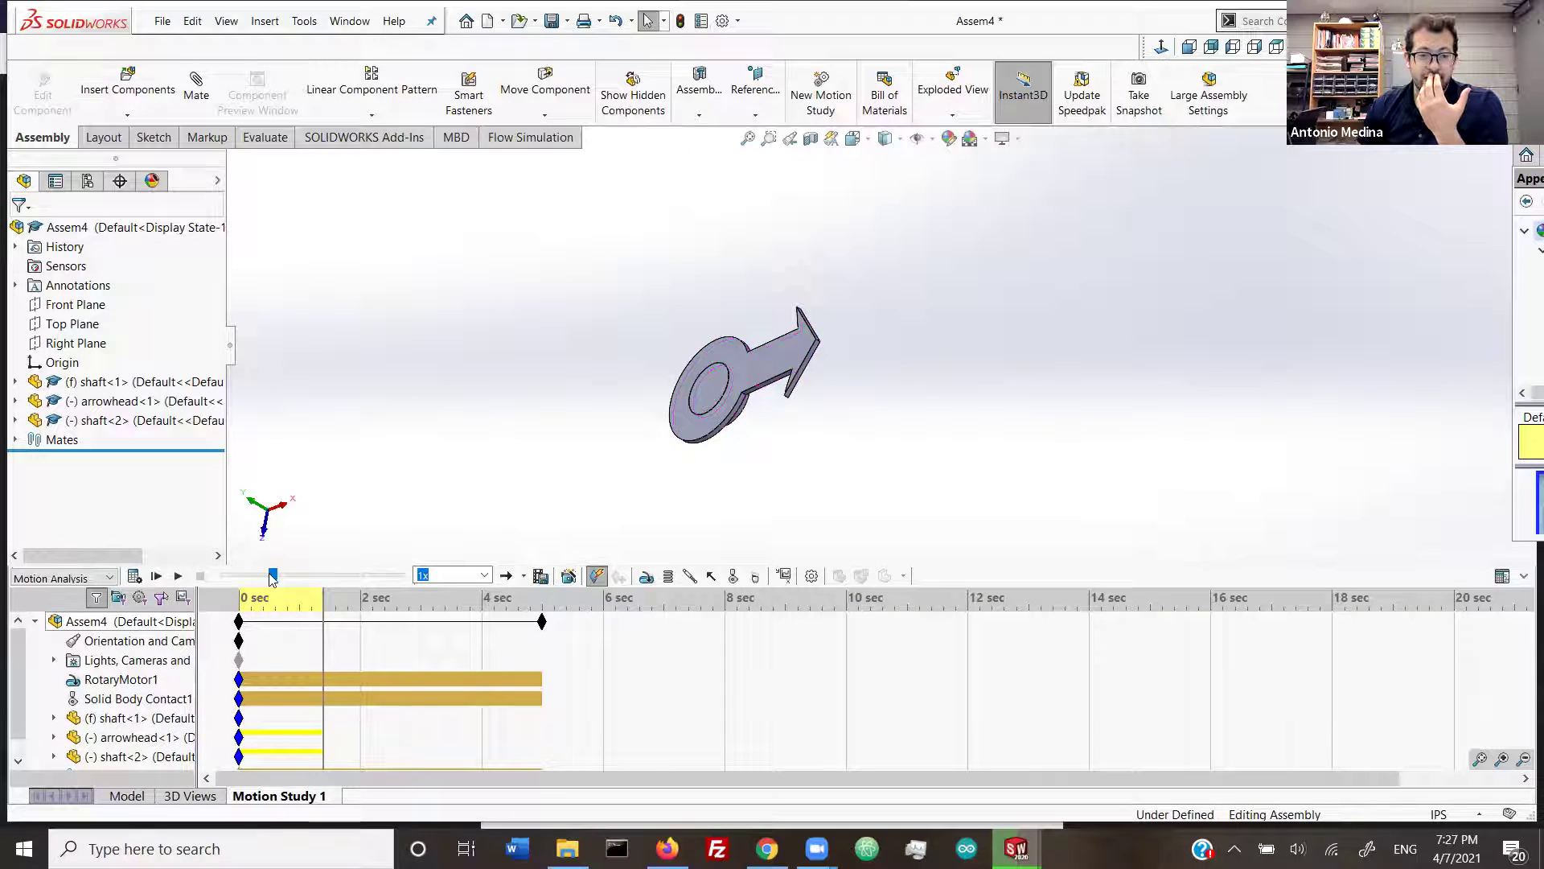
{"action": "left_click", "coordinate": [179, 576]}
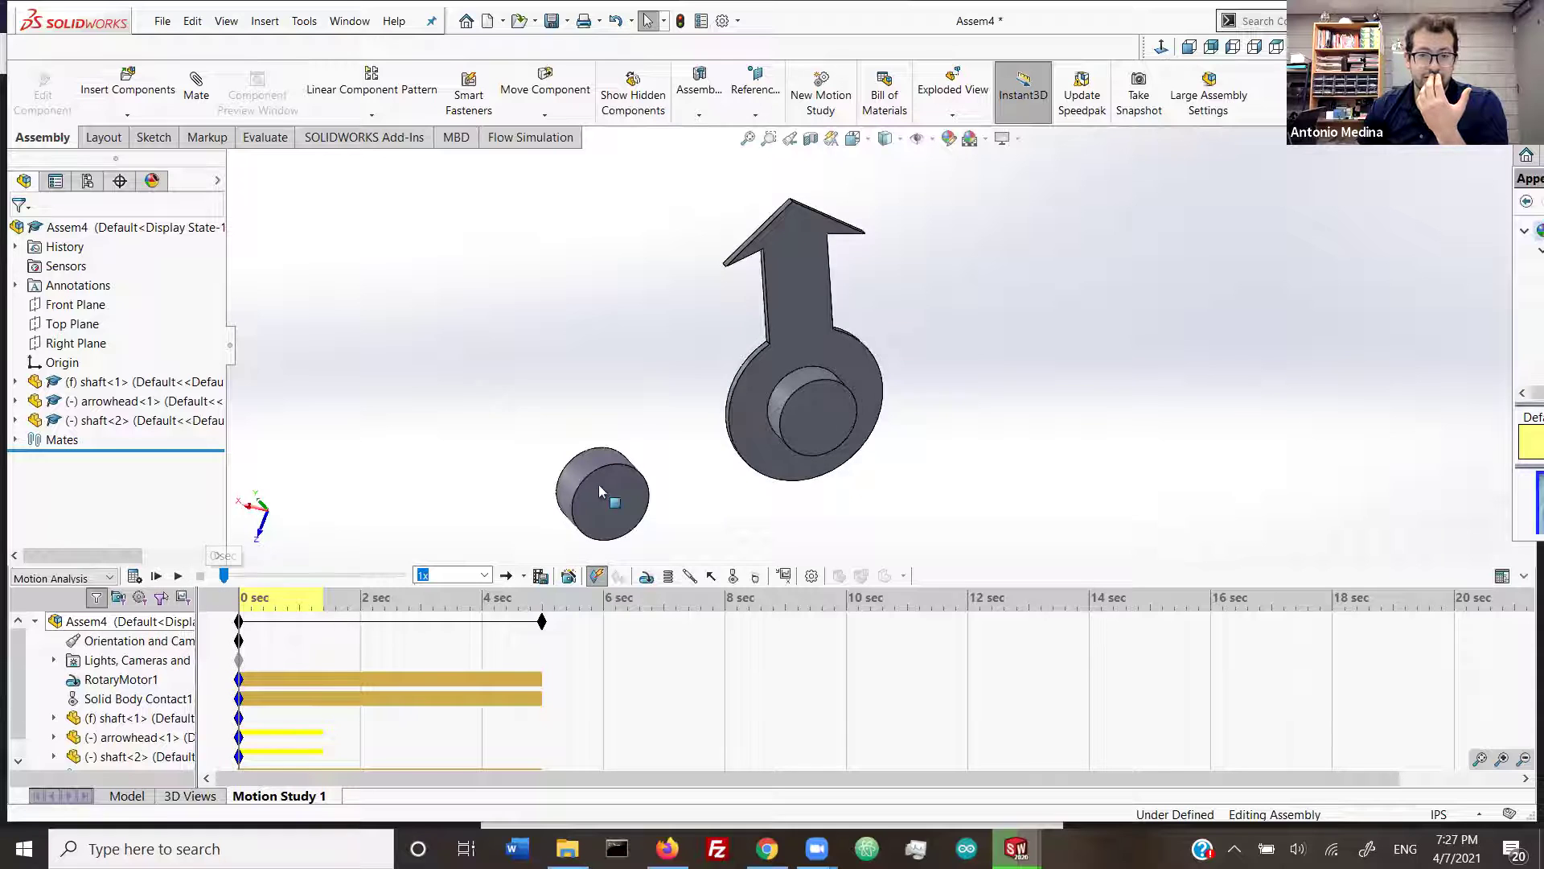
Step: Lower the second shaft to the arrowhead's height in the front view and recalculate the motion study
{"action": "left_click", "coordinate": [1190, 48]}
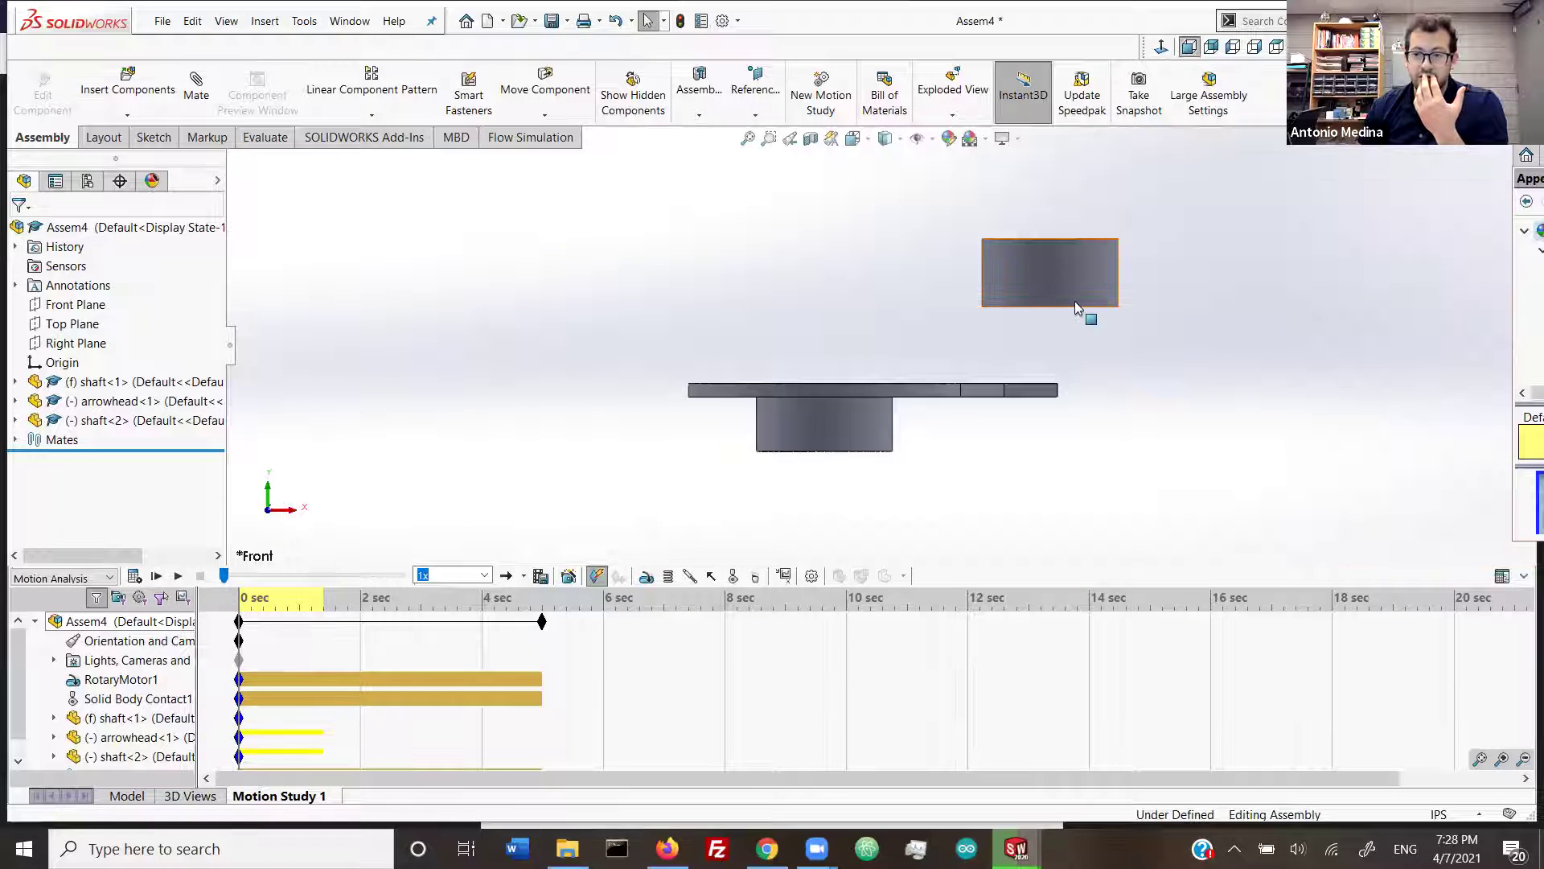
{"action": "left_click_drag", "start_coordinate": [1065, 344], "coordinate": [1046, 378]}
{"action": "key", "text": "Escape"}
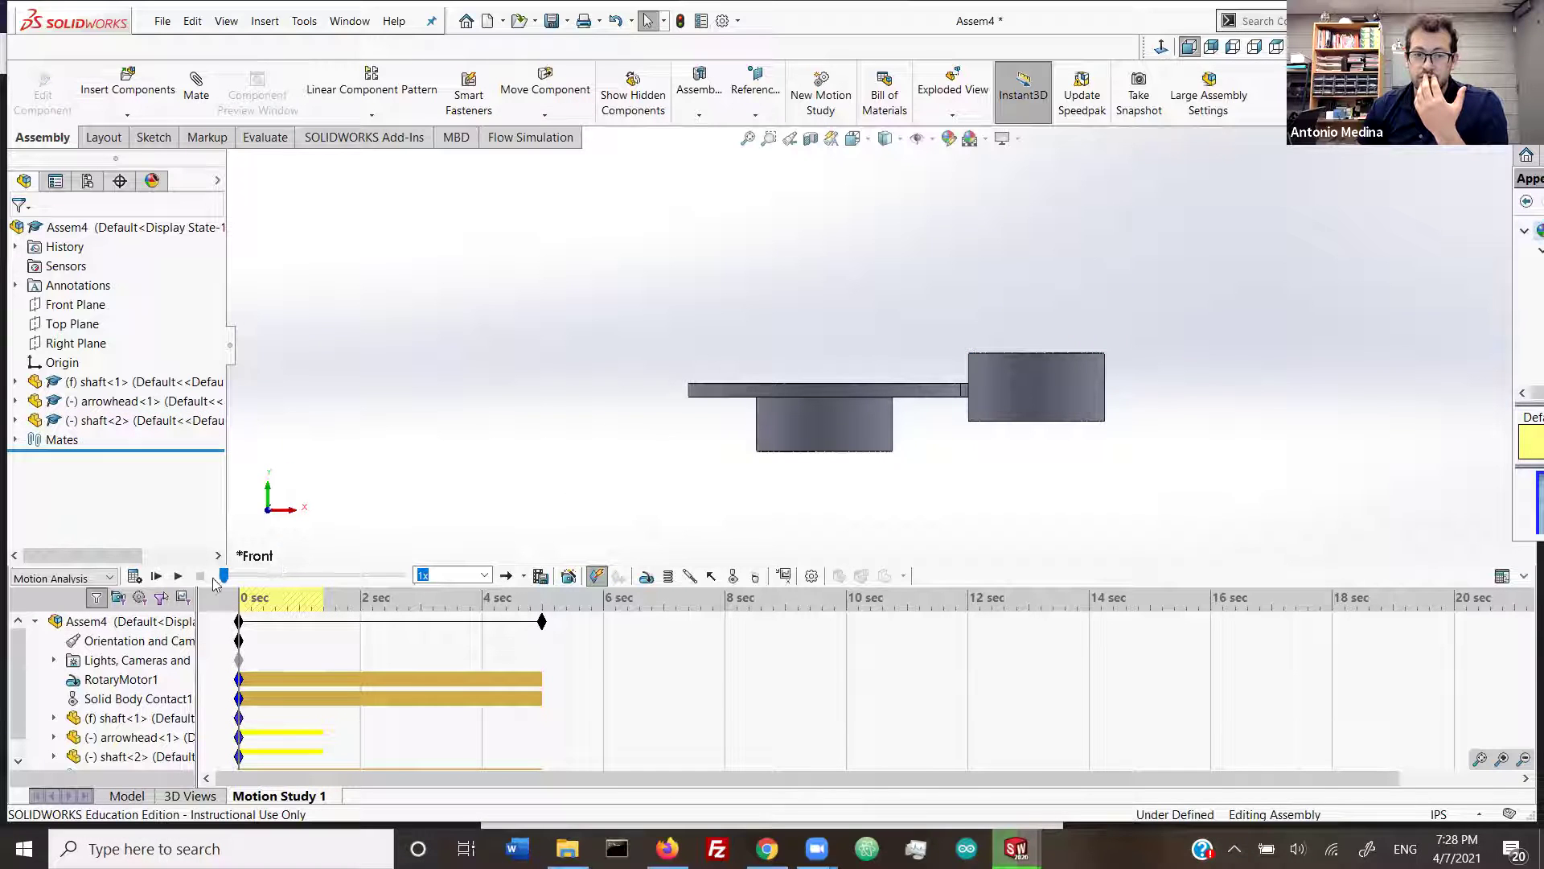
{"action": "left_click", "coordinate": [135, 576]}
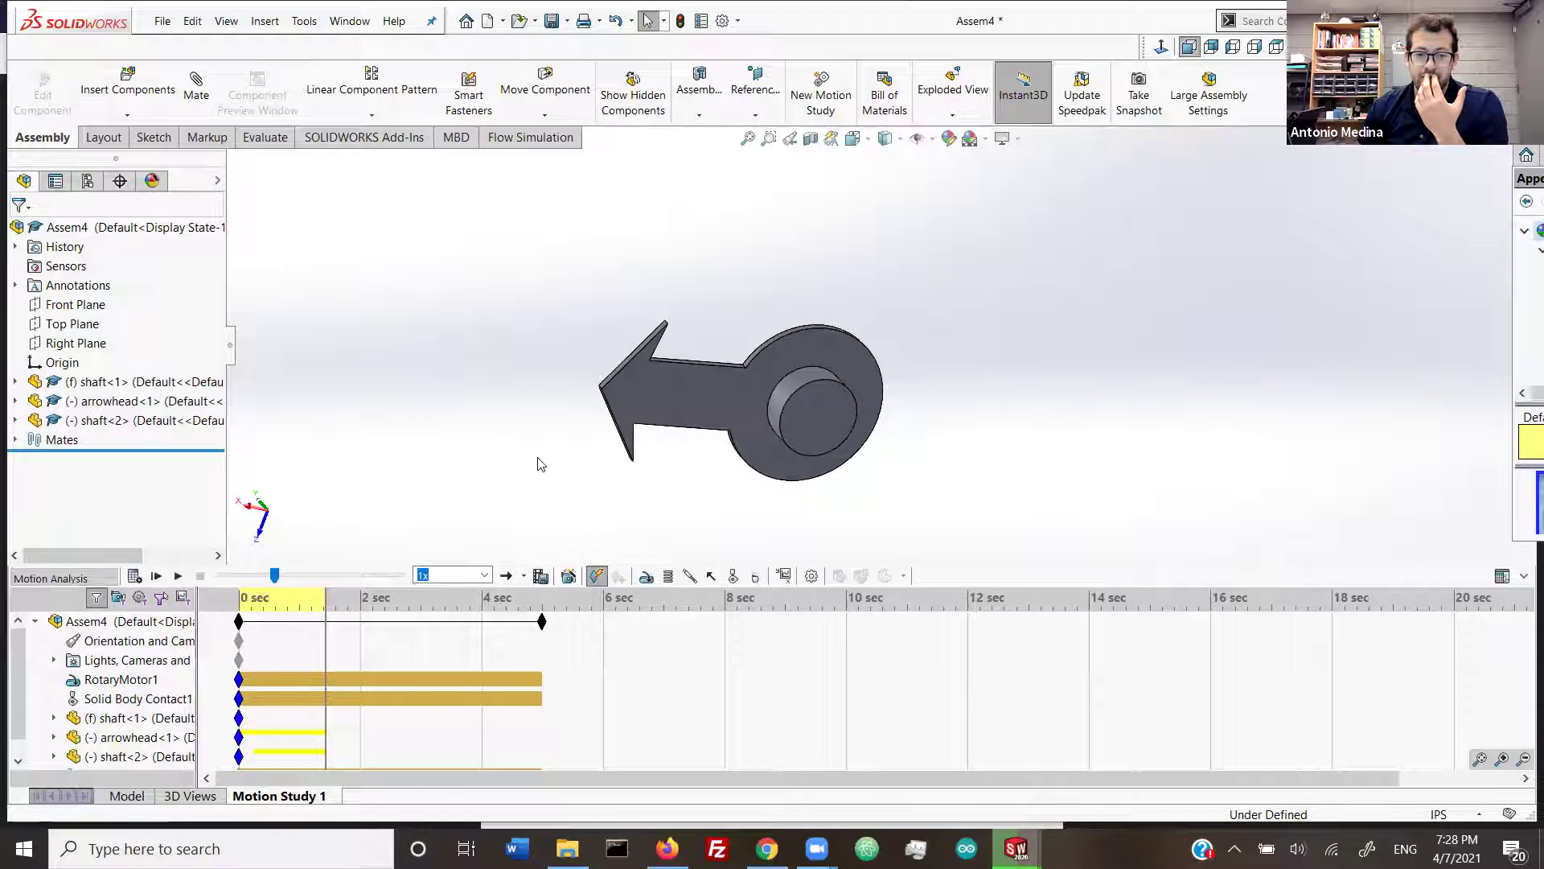
Step: Set the playback speed to 0.25x and return the motion study to 0 sec
{"action": "left_click", "coordinate": [487, 576]}
{"action": "left_click", "coordinate": [428, 605]}
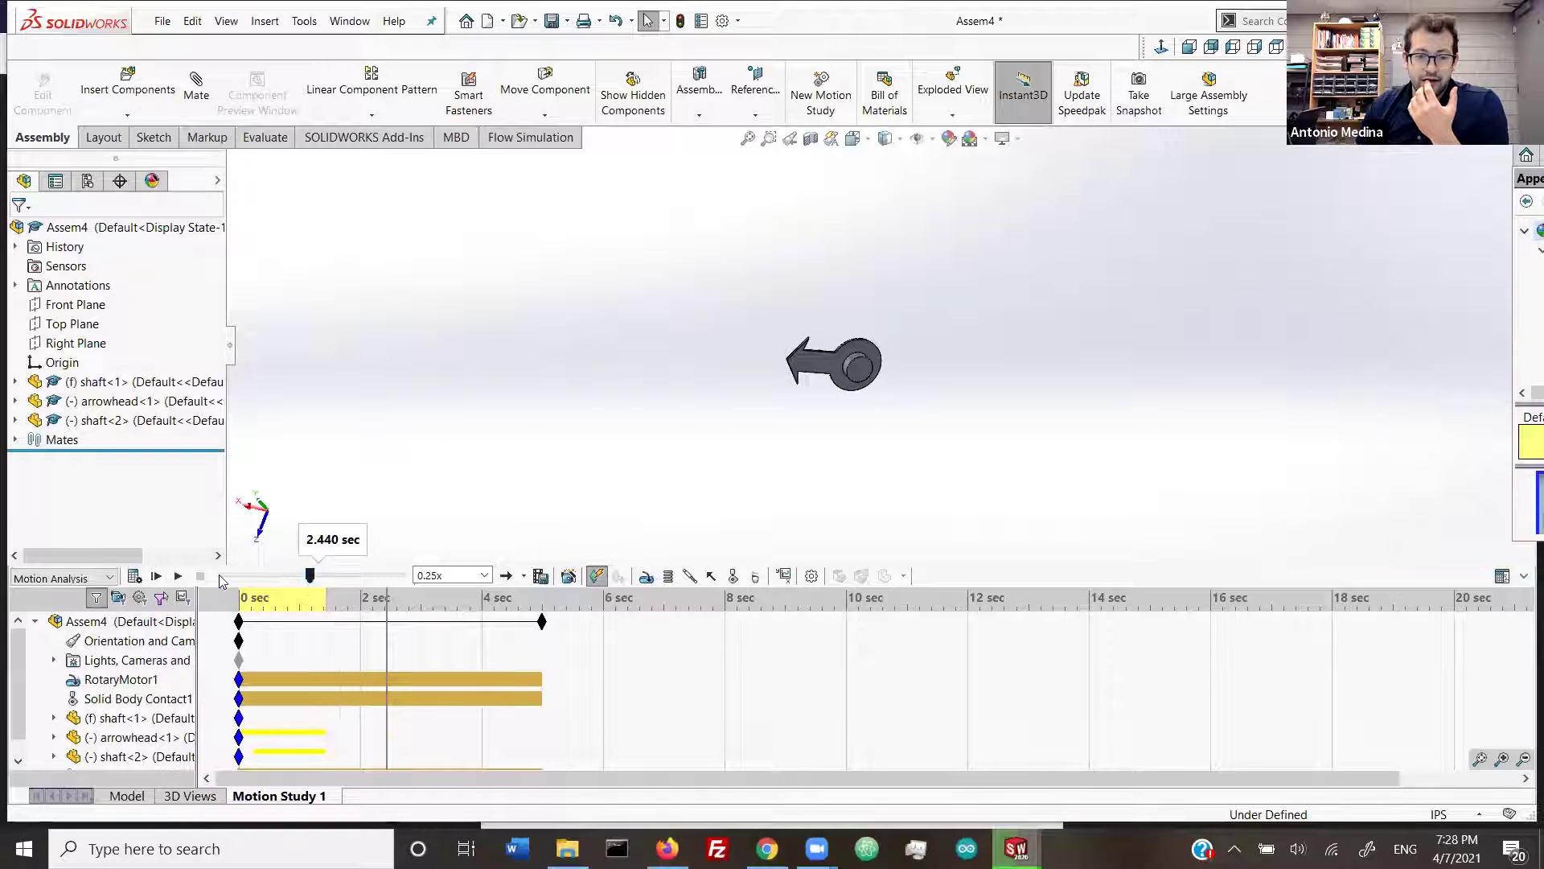
{"action": "left_click", "coordinate": [227, 576]}
{"action": "middle_click_drag", "start_coordinate": [568, 441], "coordinate": [655, 436]}
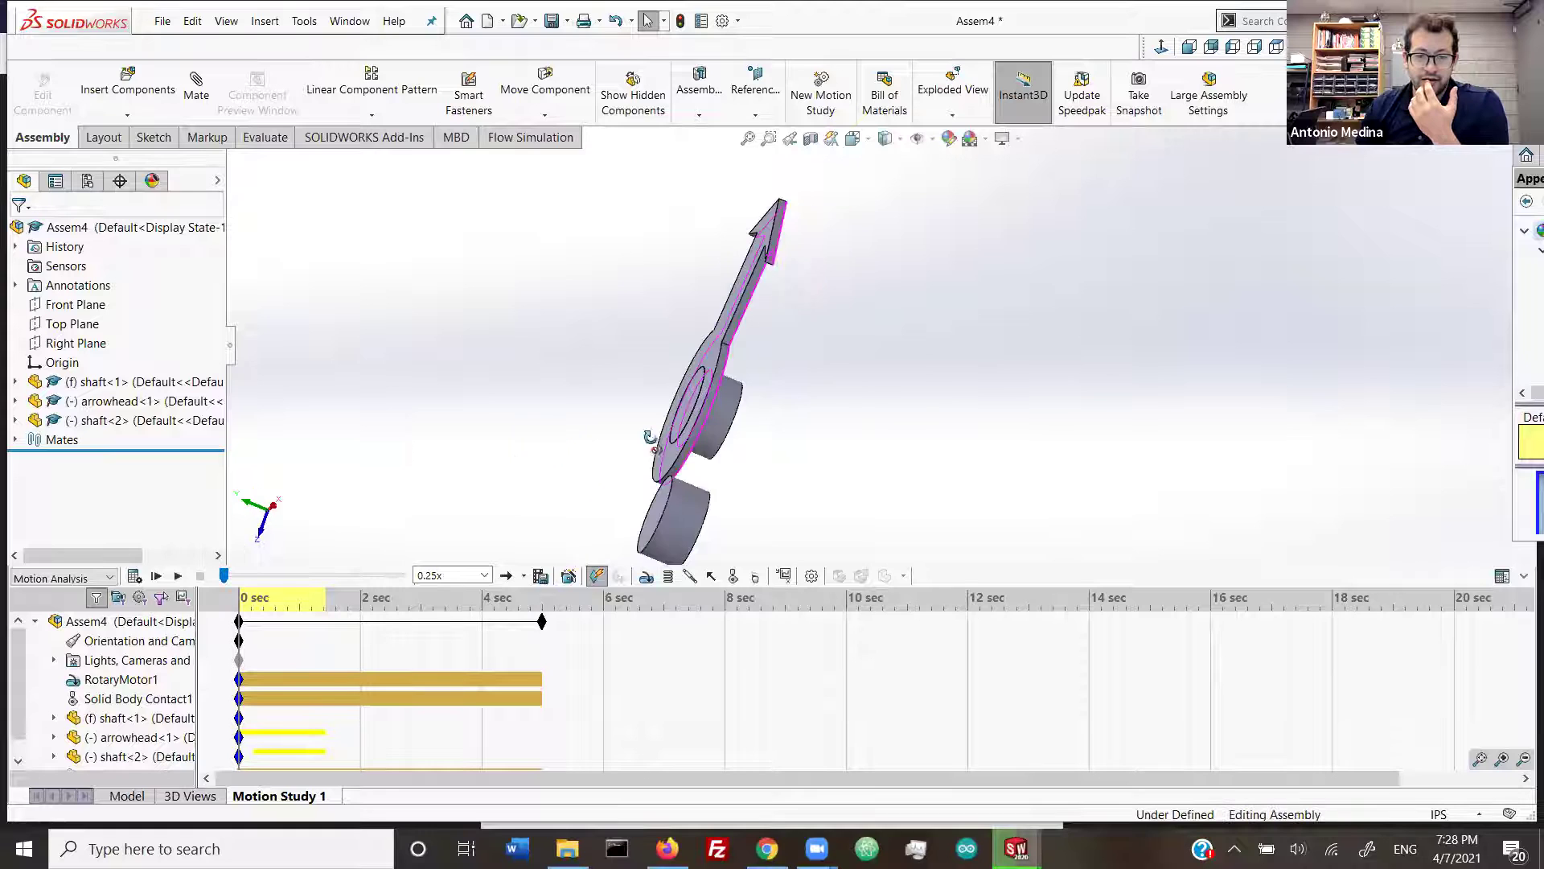
Step: Recalculate the motion study with both shafts in view and stop the calculation at about 1.6 sec
{"action": "left_click", "coordinate": [137, 579]}
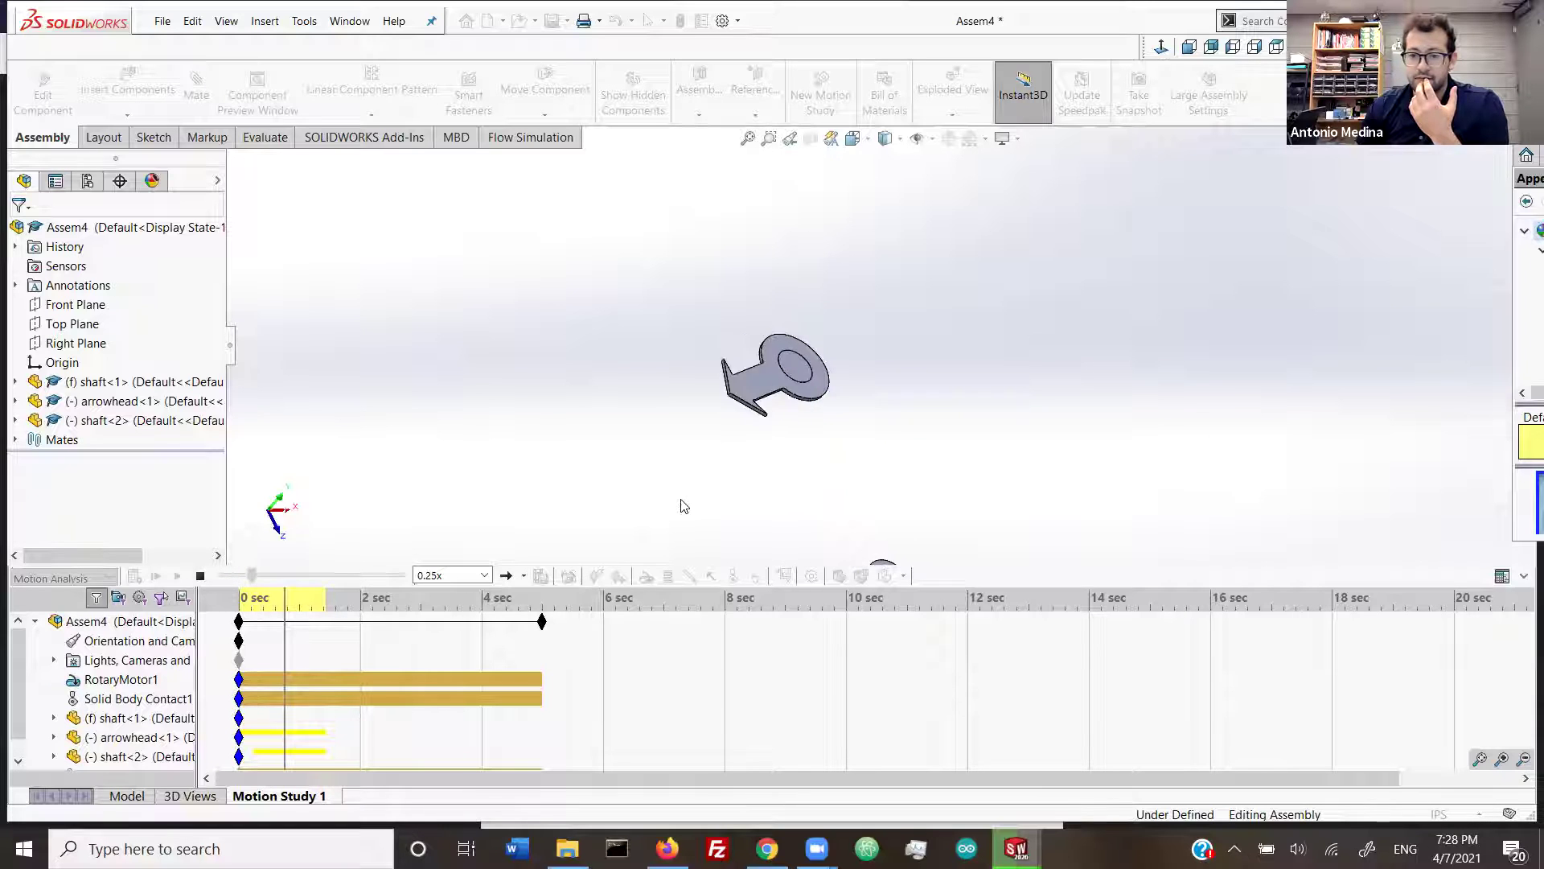
{"action": "left_click", "coordinate": [201, 578]}
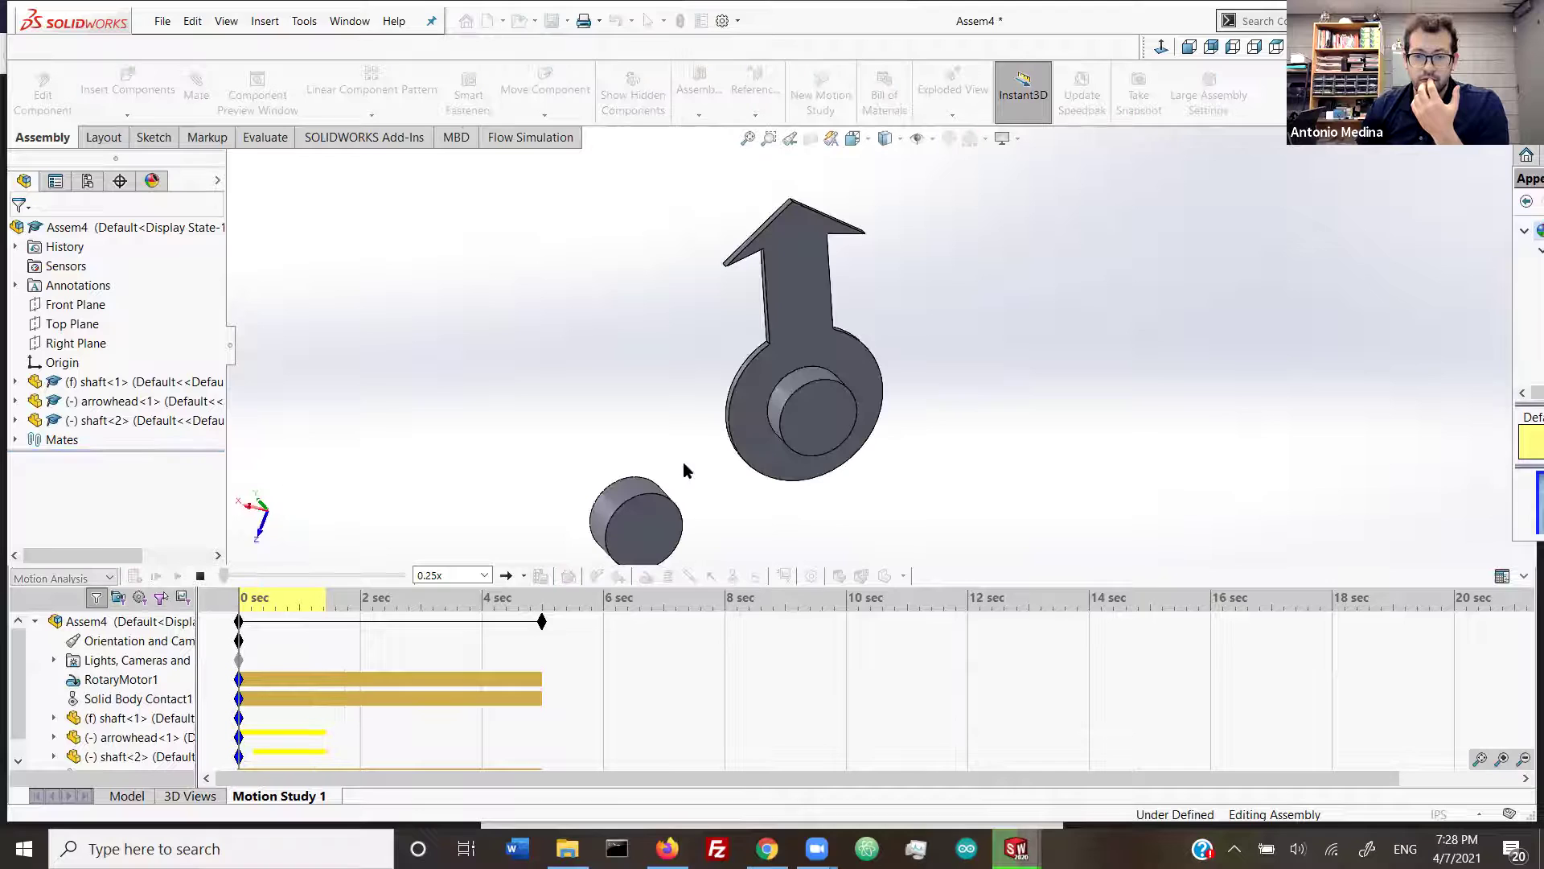
{"action": "scroll", "coordinate": [683, 462], "scroll_direction": "up", "scroll_amount": 4}
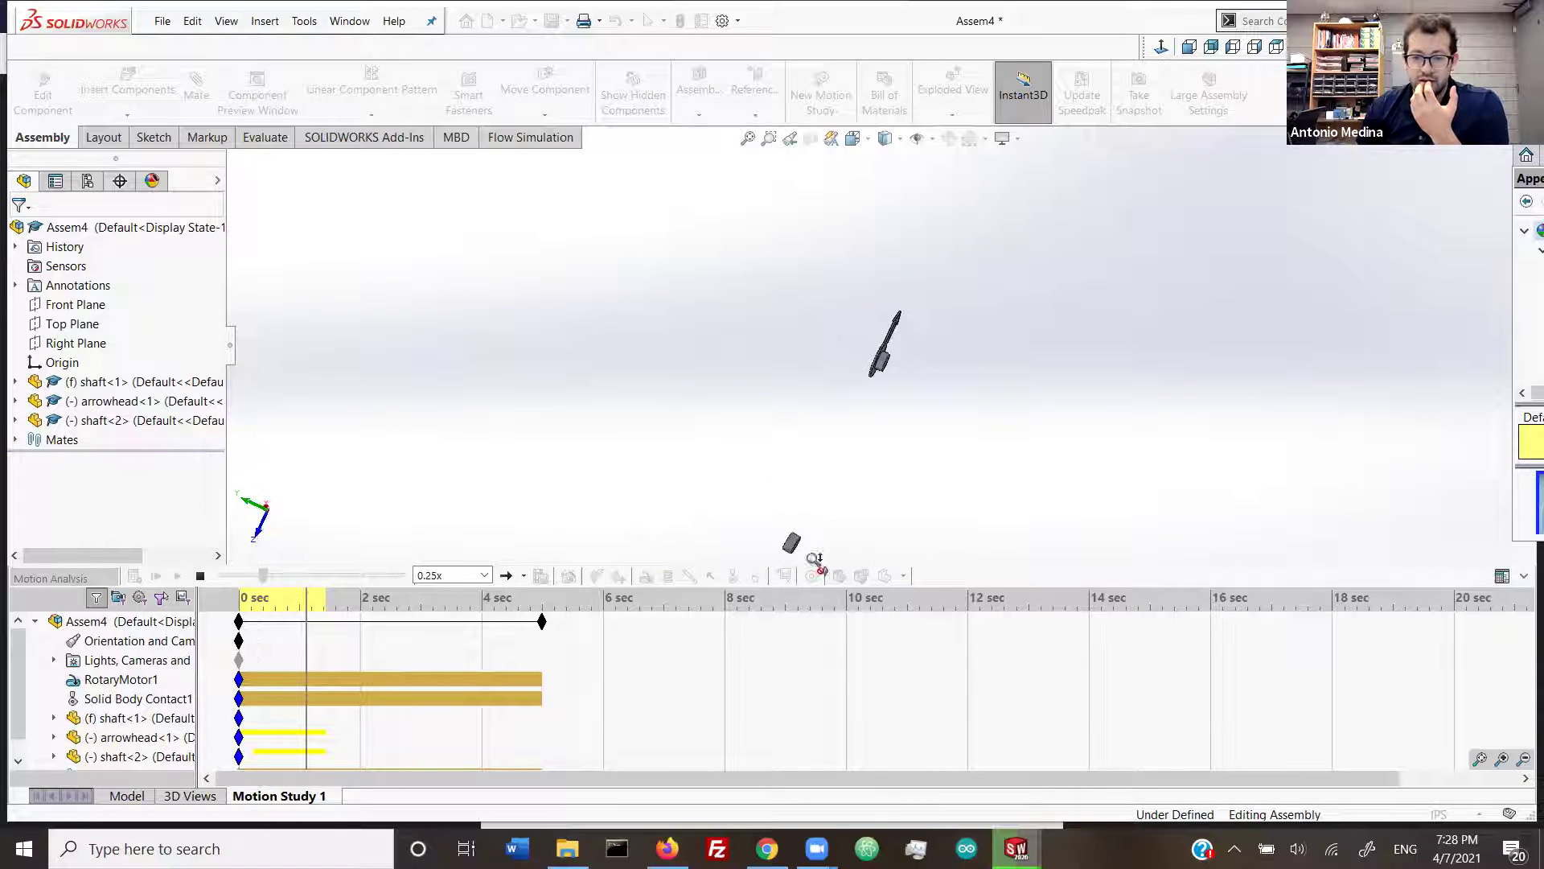
{"action": "left_click", "coordinate": [200, 575]}
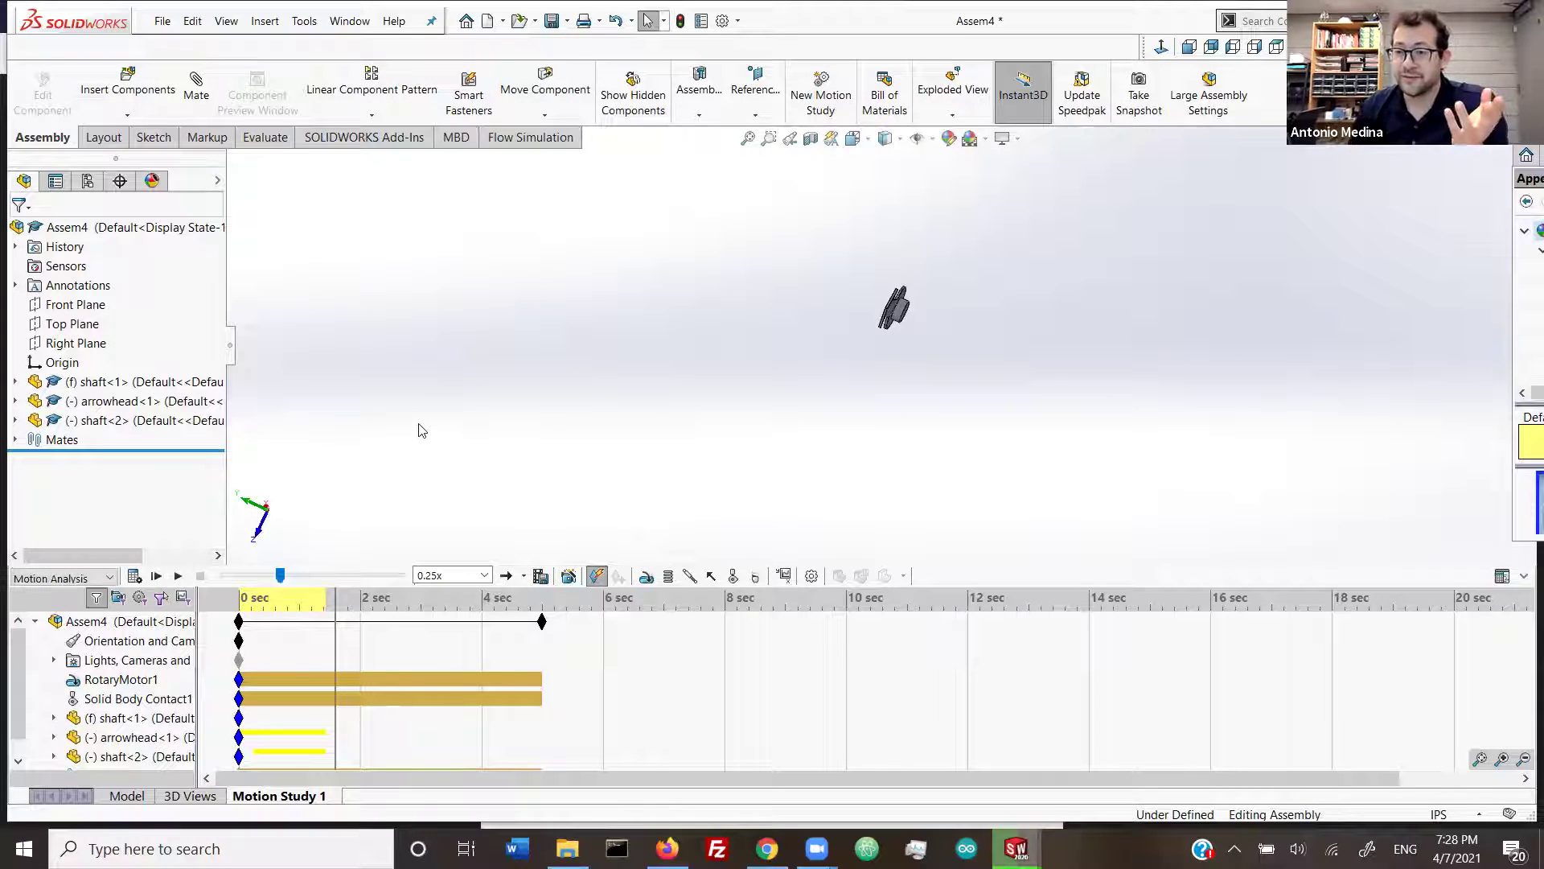
Step: Leave the motion study for the model and save the assembly as Assem4 in New folder
{"action": "scroll", "coordinate": [1052, 313], "scroll_direction": "down", "scroll_amount": 2}
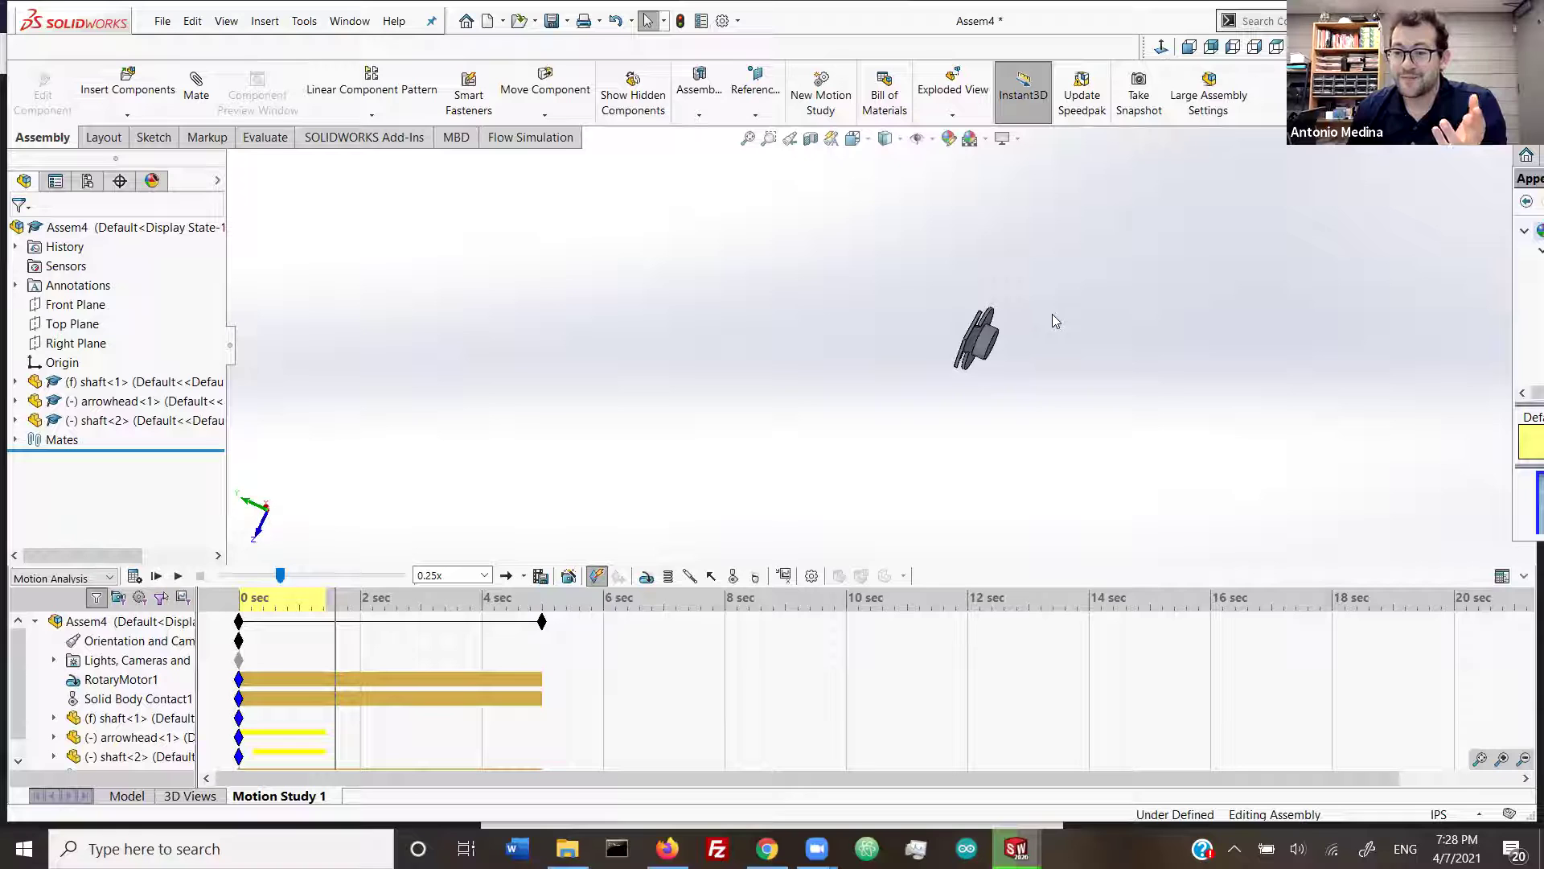
{"action": "scroll", "coordinate": [1052, 314], "scroll_direction": "down", "scroll_amount": 2}
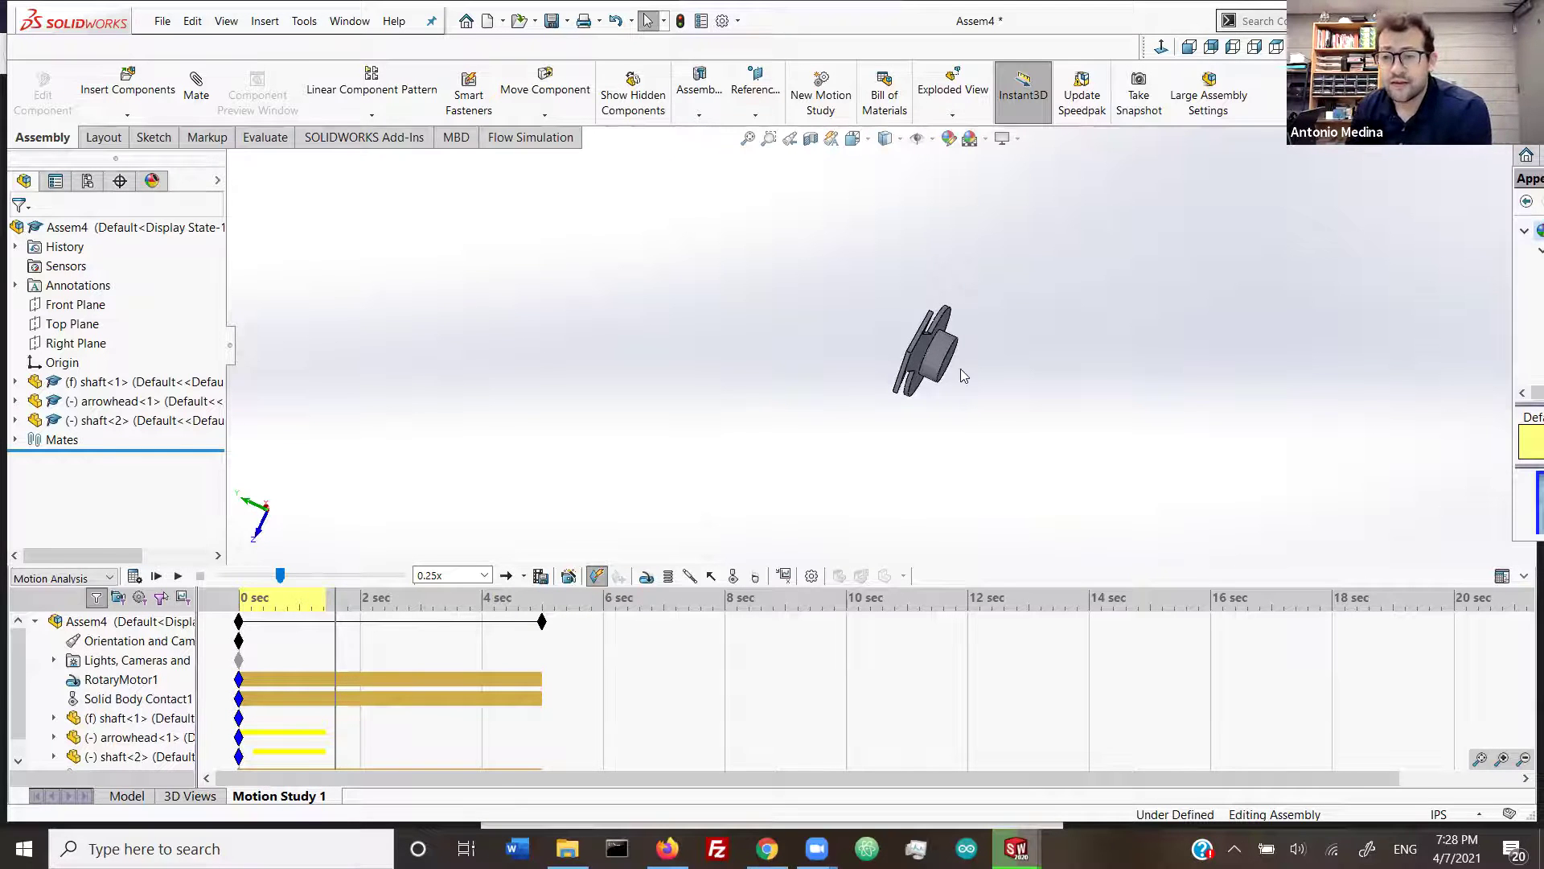
{"action": "scroll", "coordinate": [994, 376], "scroll_direction": "down", "scroll_amount": 2}
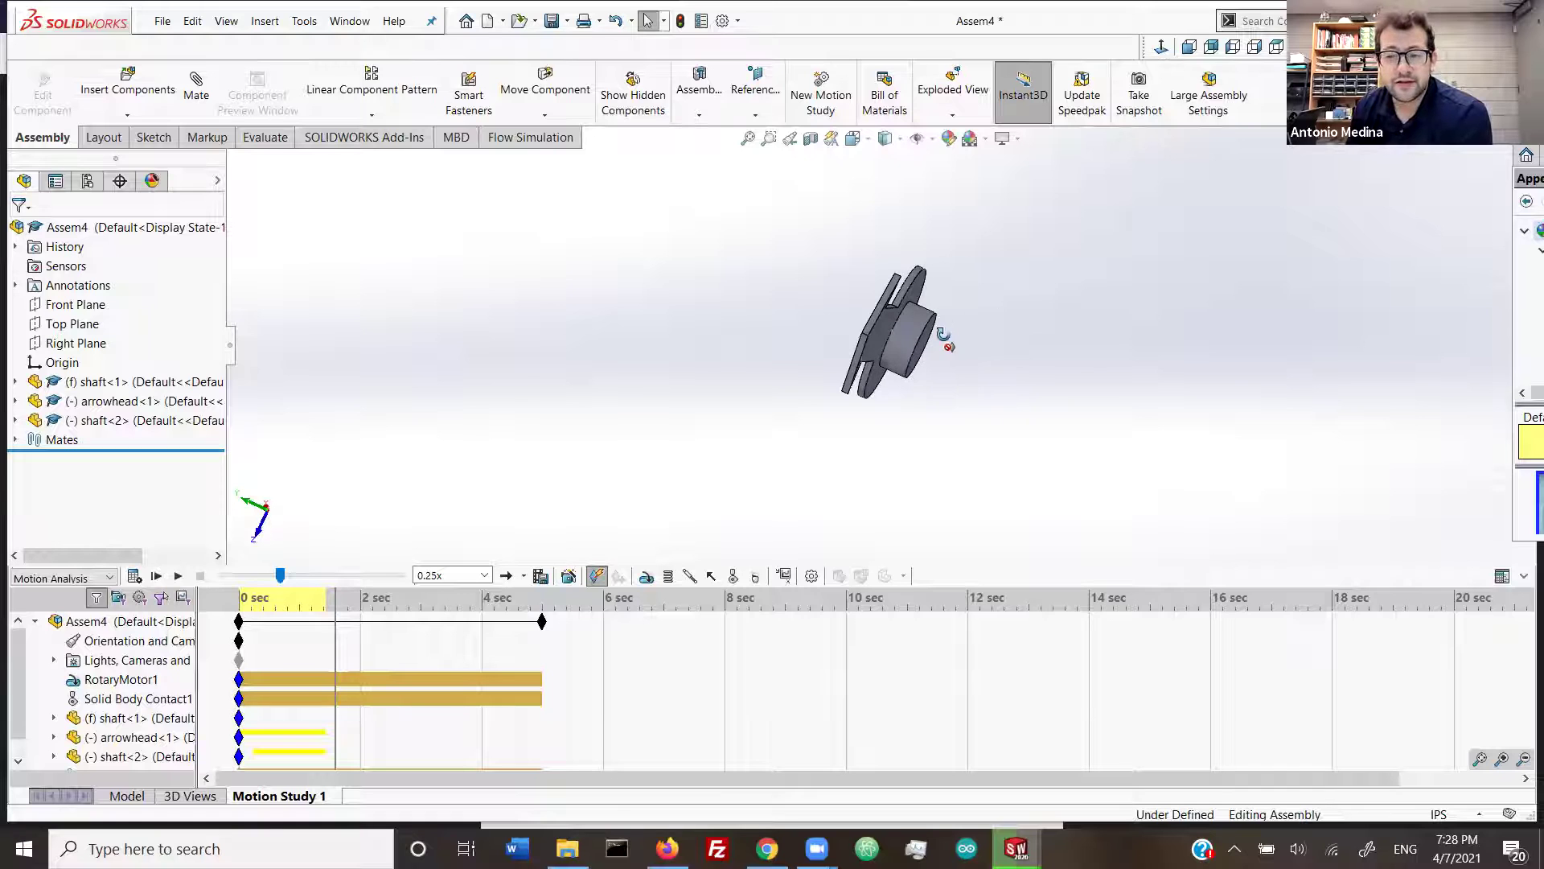
{"action": "scroll", "coordinate": [968, 339], "scroll_direction": "down", "scroll_amount": 2}
{"action": "middle_click_drag", "start_coordinate": [968, 339], "coordinate": [872, 368]}
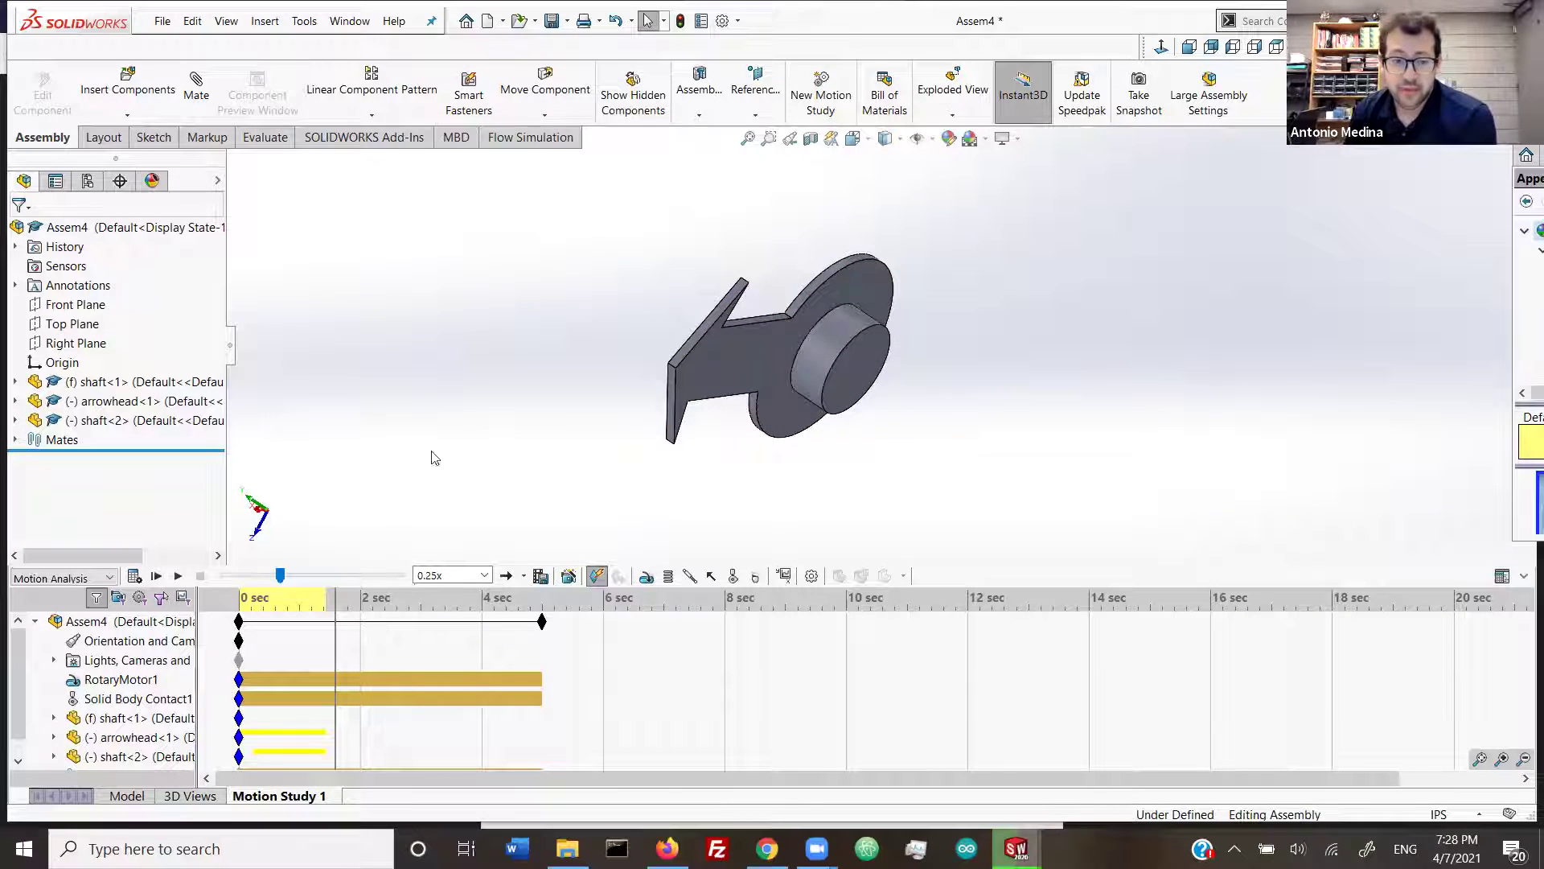
{"action": "left_click", "coordinate": [127, 795]}
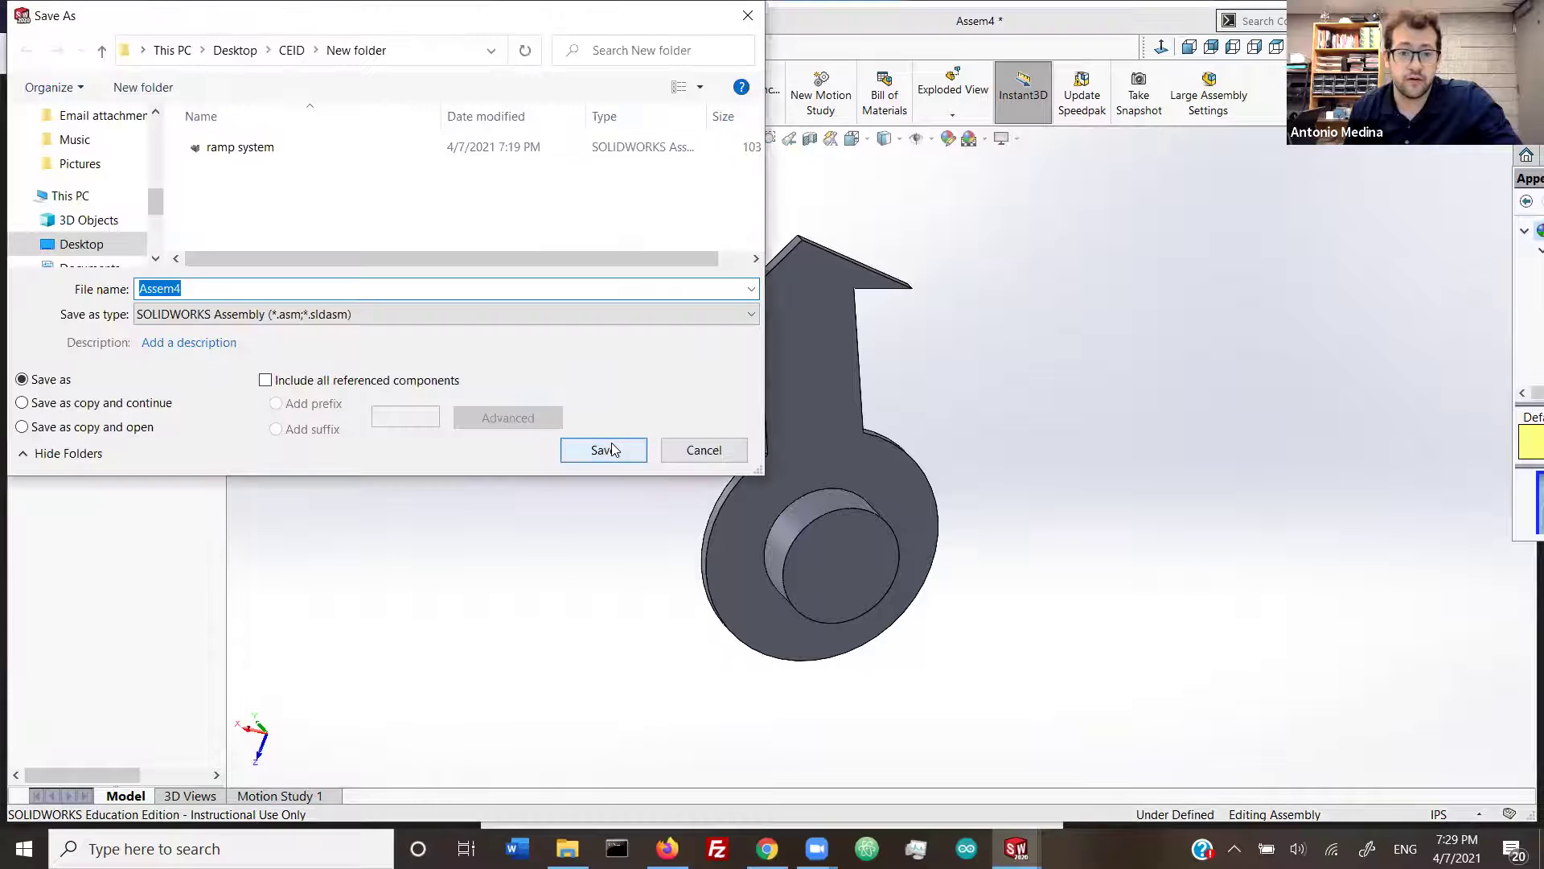
{"action": "left_click", "coordinate": [604, 448]}
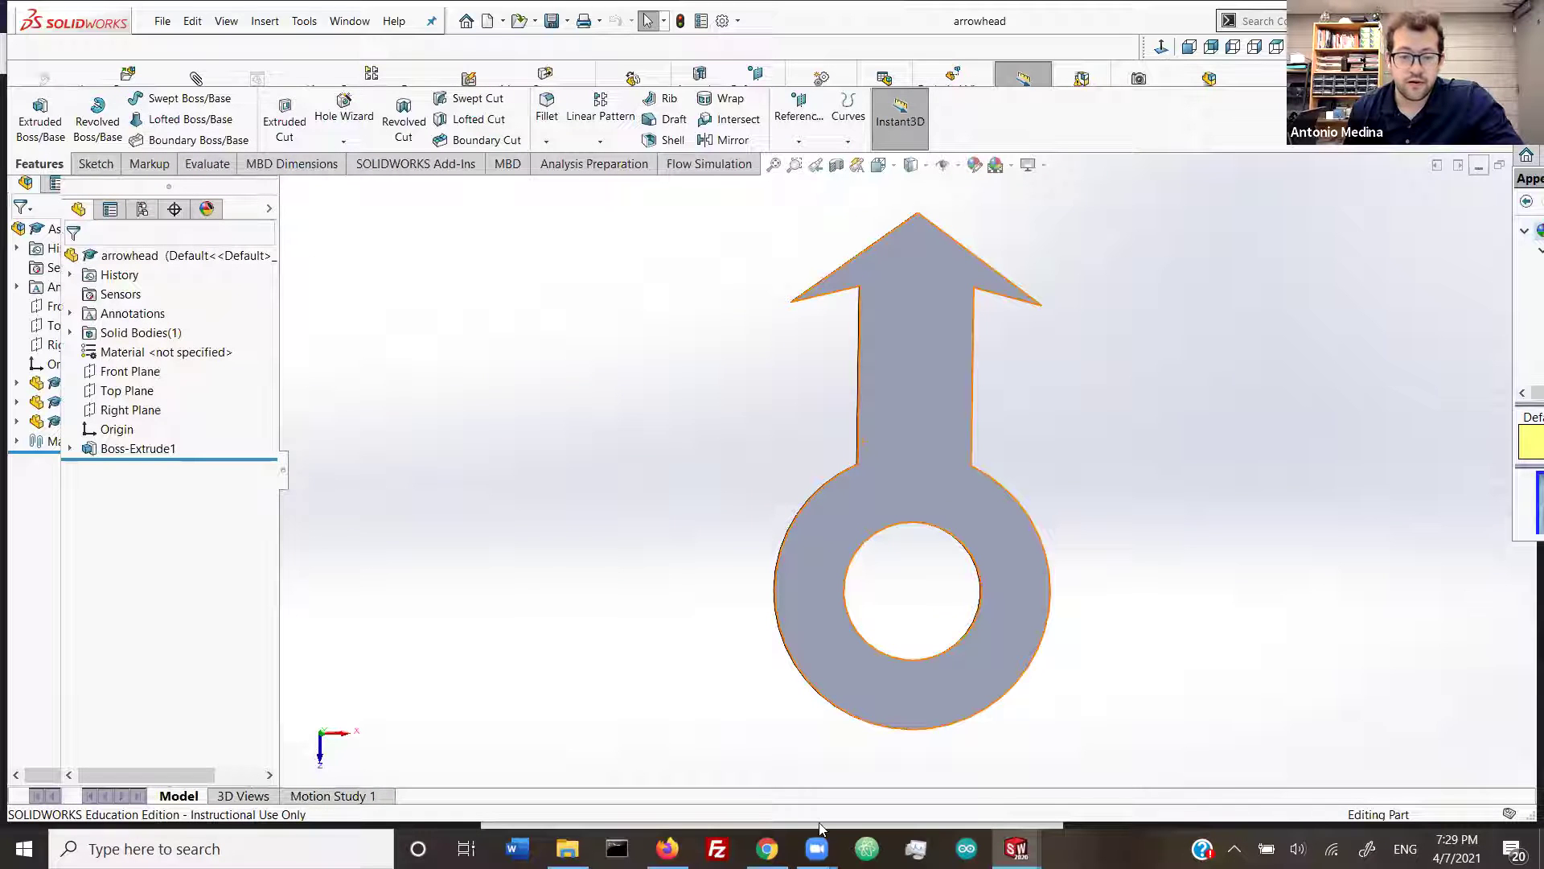
Step: Switch to the engine assembly document and show its model instead of the 7500rpm Piston Simulation study
{"action": "key", "text": "ctrl+Tab"}
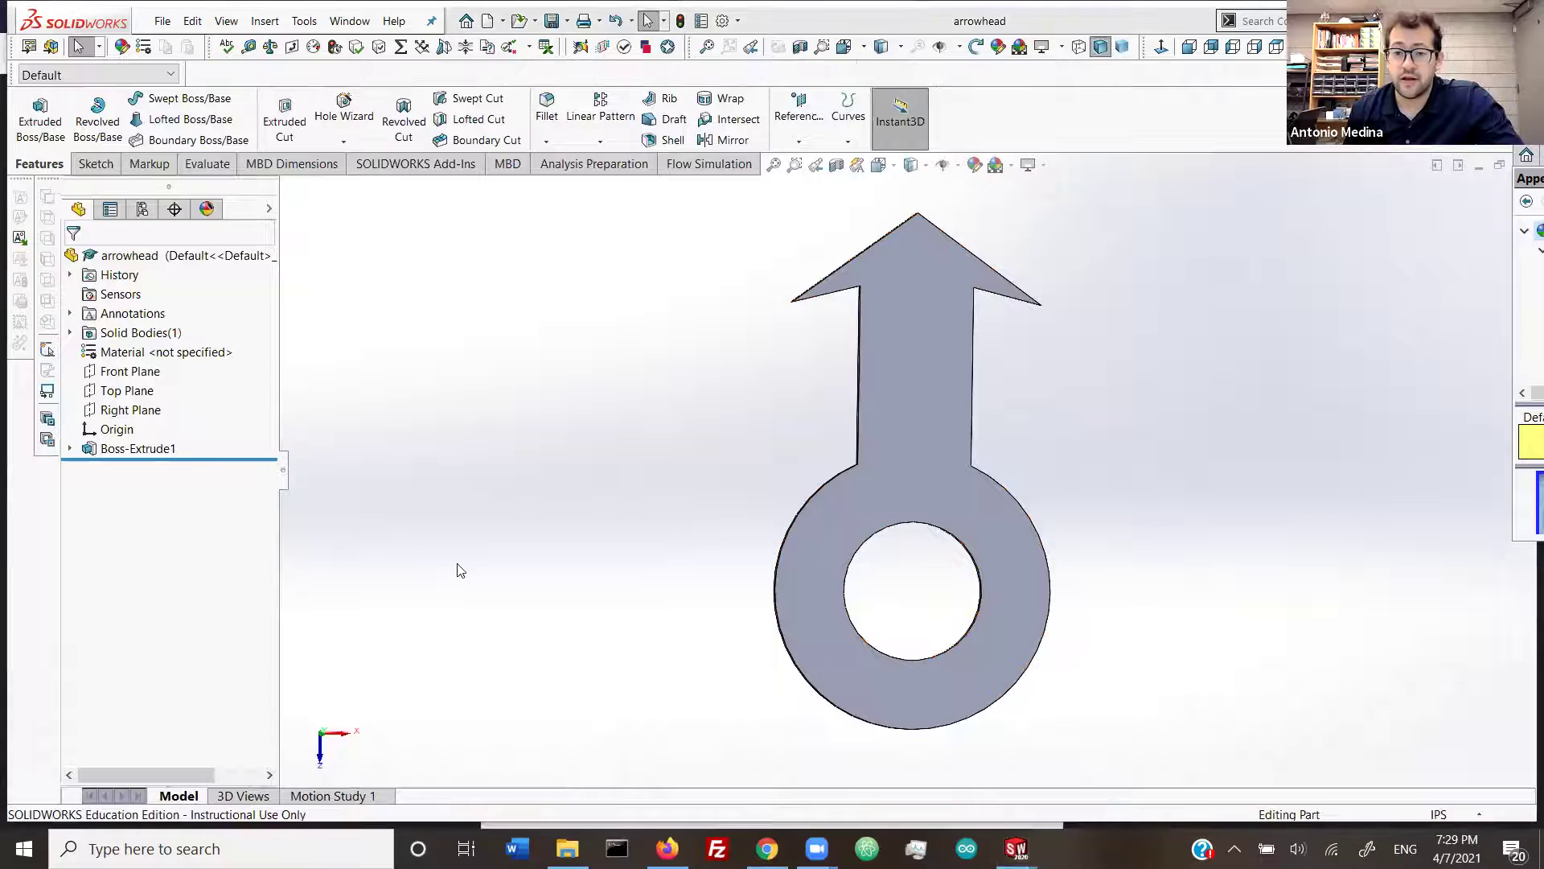
{"action": "key", "text": "ctrl+Tab"}
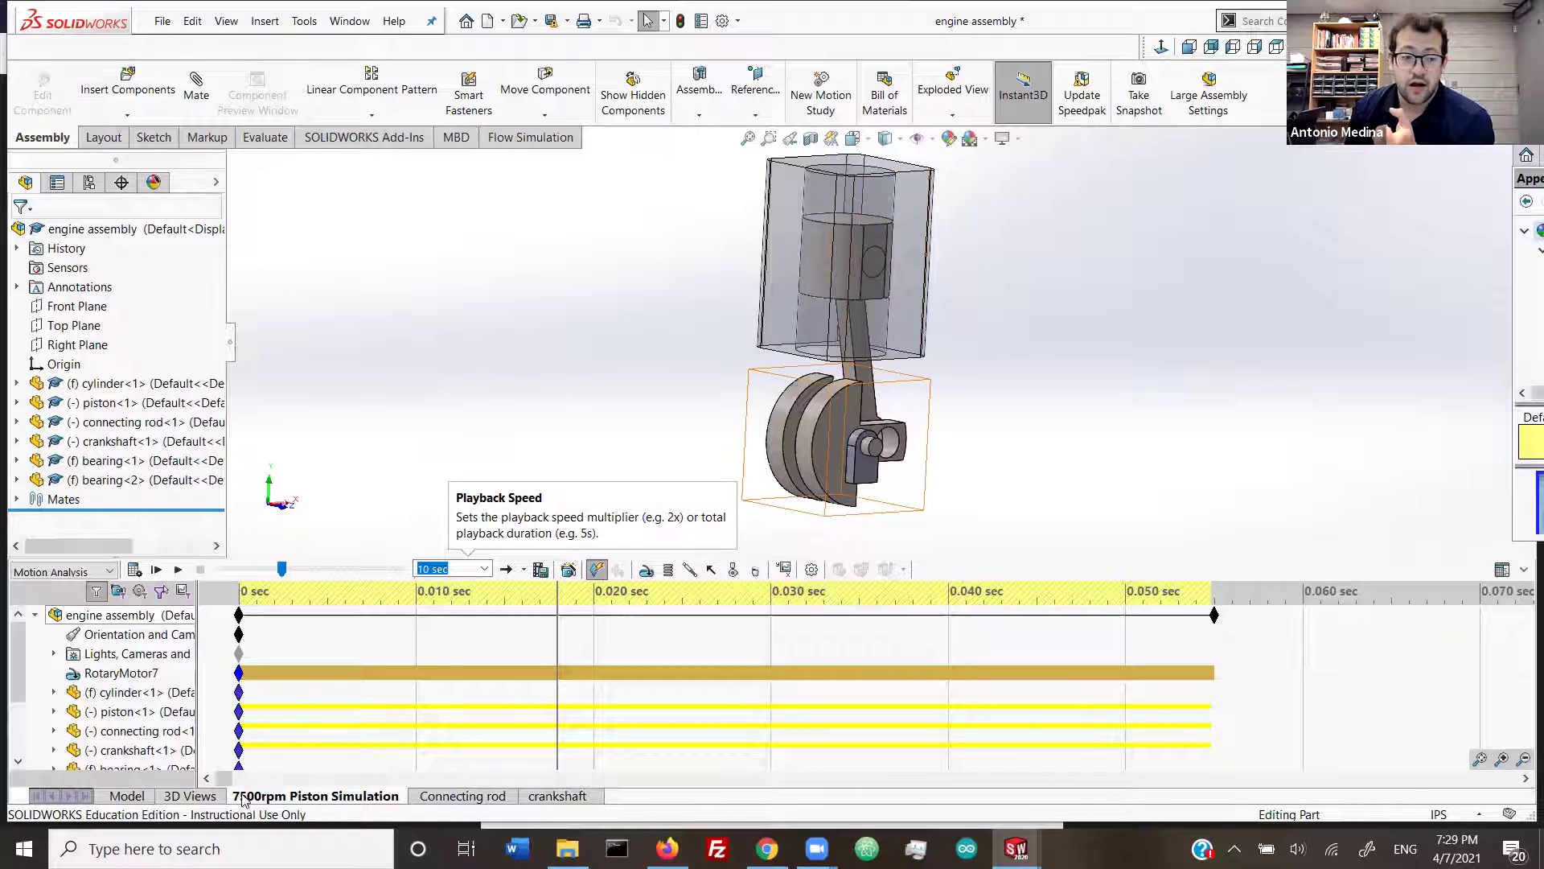
{"action": "left_click", "coordinate": [126, 795]}
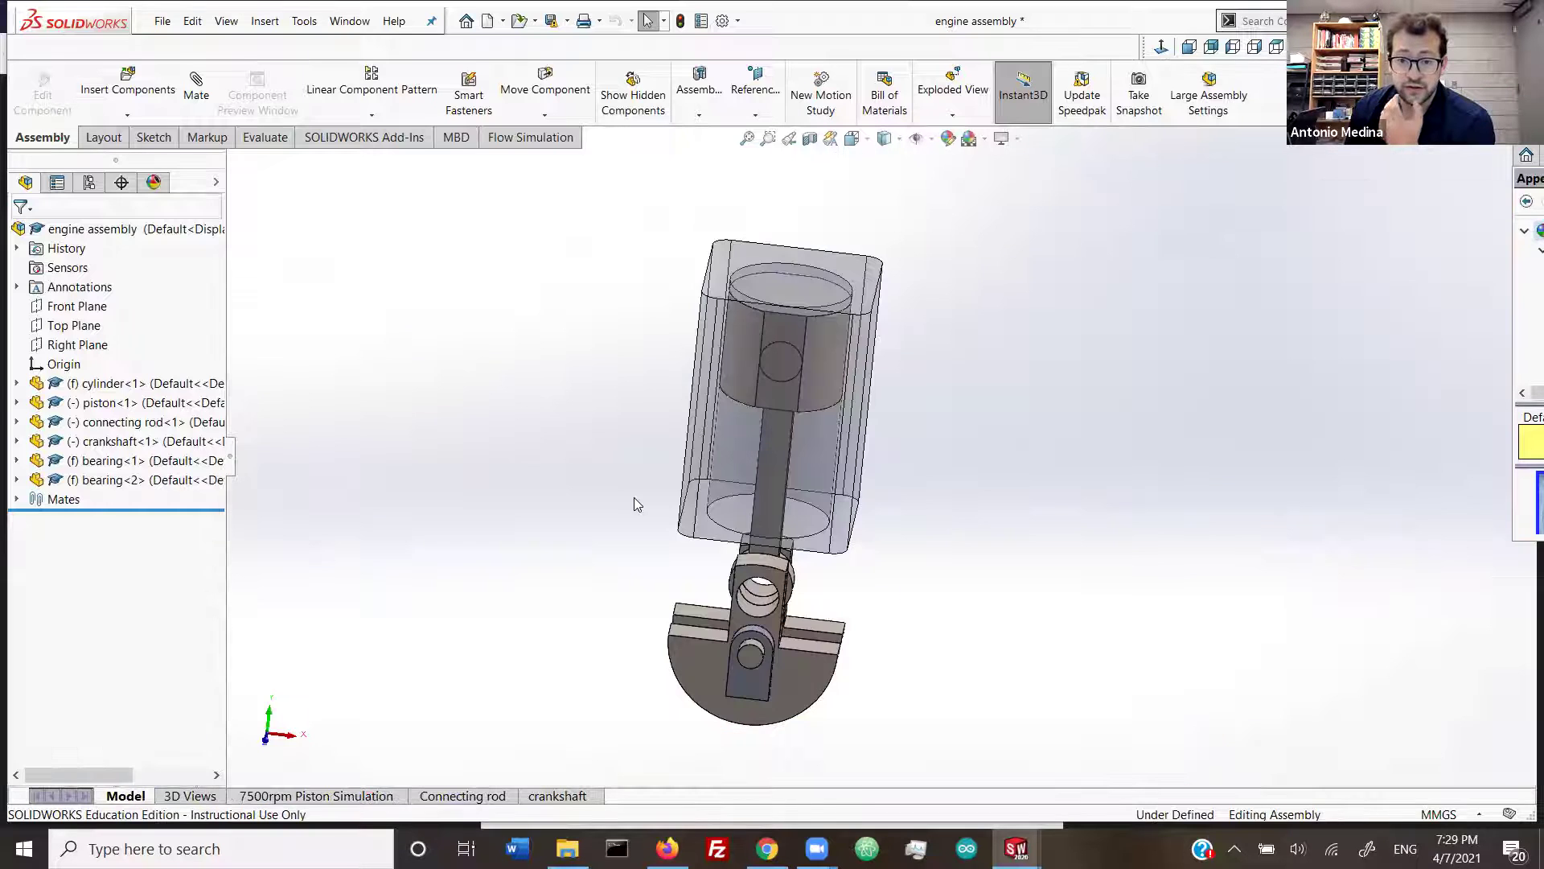
Step: Examine the engine assembly from several angles, including the cylinder, piston, connecting rod, crankshaft and bearings
{"action": "scroll", "coordinate": [801, 699], "scroll_direction": "up", "scroll_amount": 2}
{"action": "scroll", "coordinate": [841, 518], "scroll_direction": "down", "scroll_amount": 3}
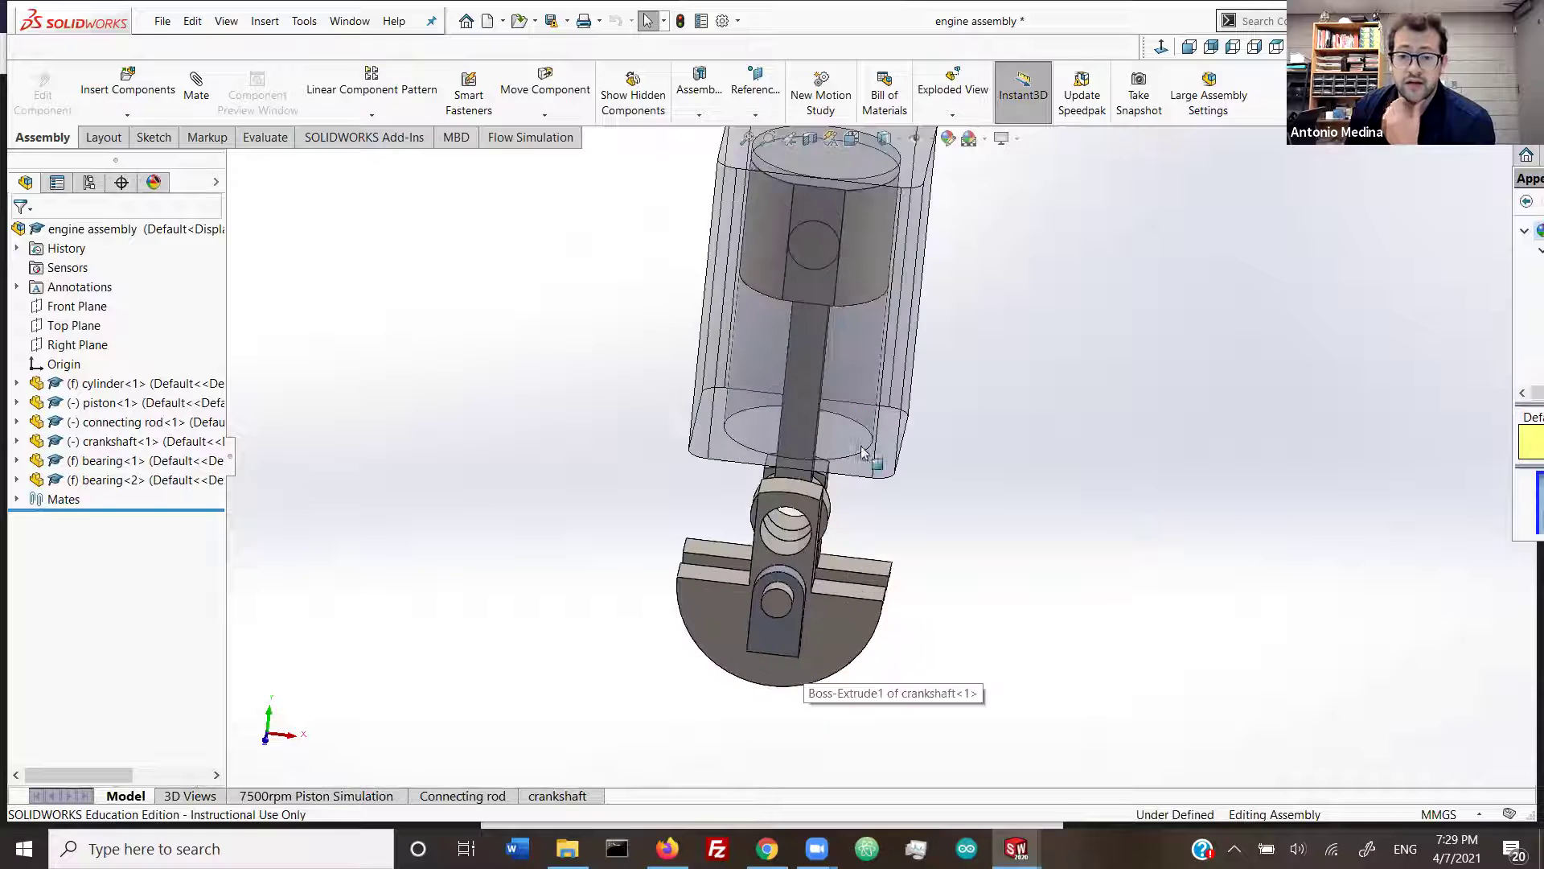
{"action": "middle_click_drag", "start_coordinate": [949, 516], "coordinate": [979, 510]}
{"action": "middle_click_drag", "start_coordinate": [772, 425], "coordinate": [801, 382]}
{"action": "middle_click_drag", "start_coordinate": [729, 418], "coordinate": [729, 392]}
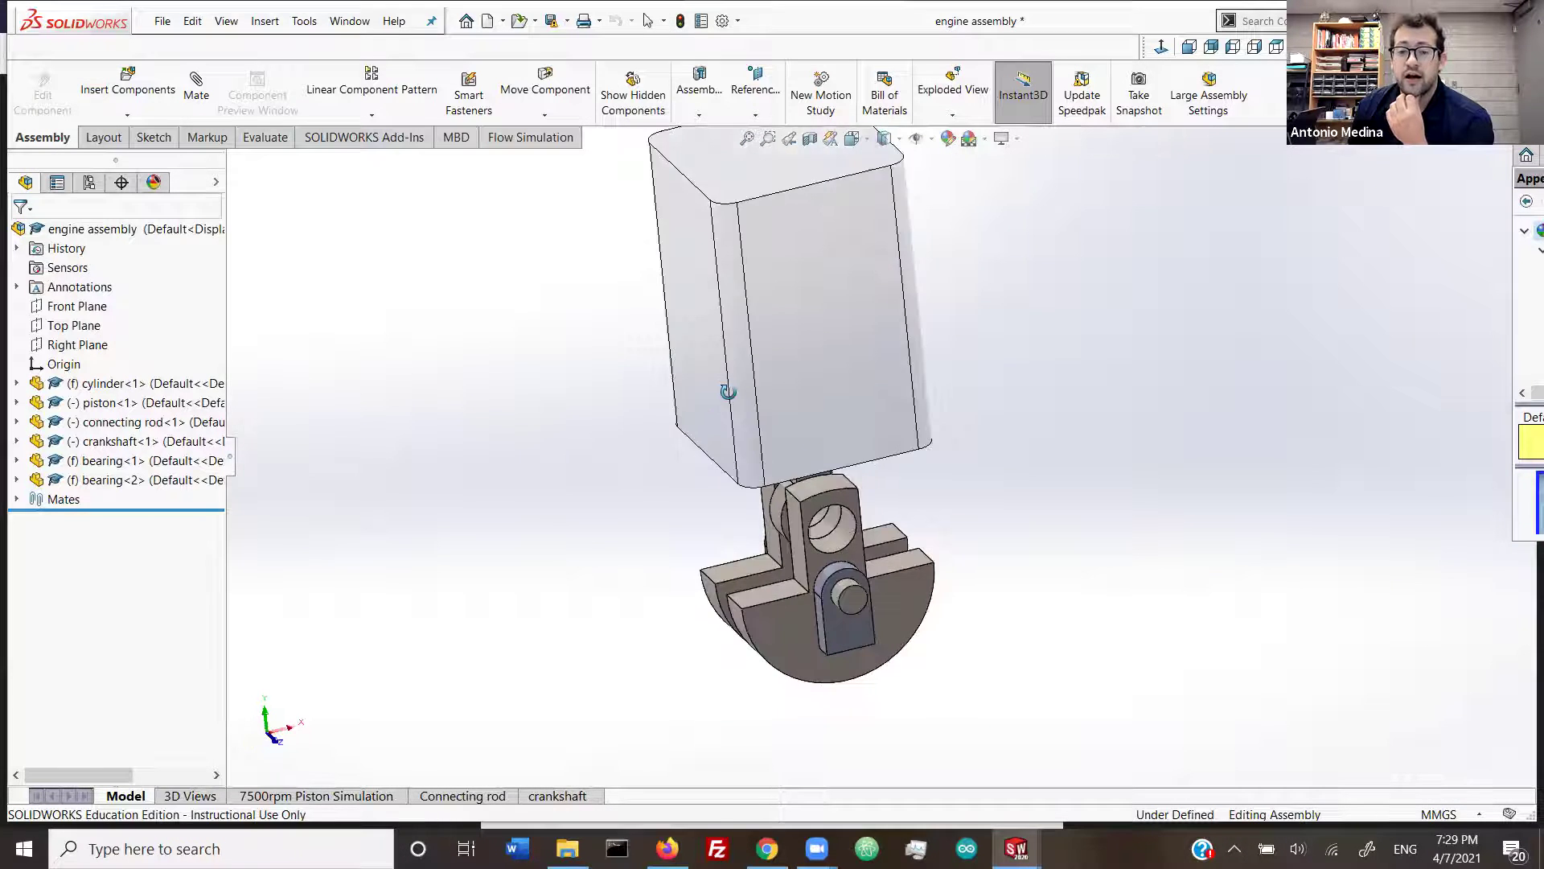
{"action": "middle_click_drag", "start_coordinate": [715, 236], "coordinate": [692, 338]}
{"action": "middle_click_drag", "start_coordinate": [665, 396], "coordinate": [683, 307]}
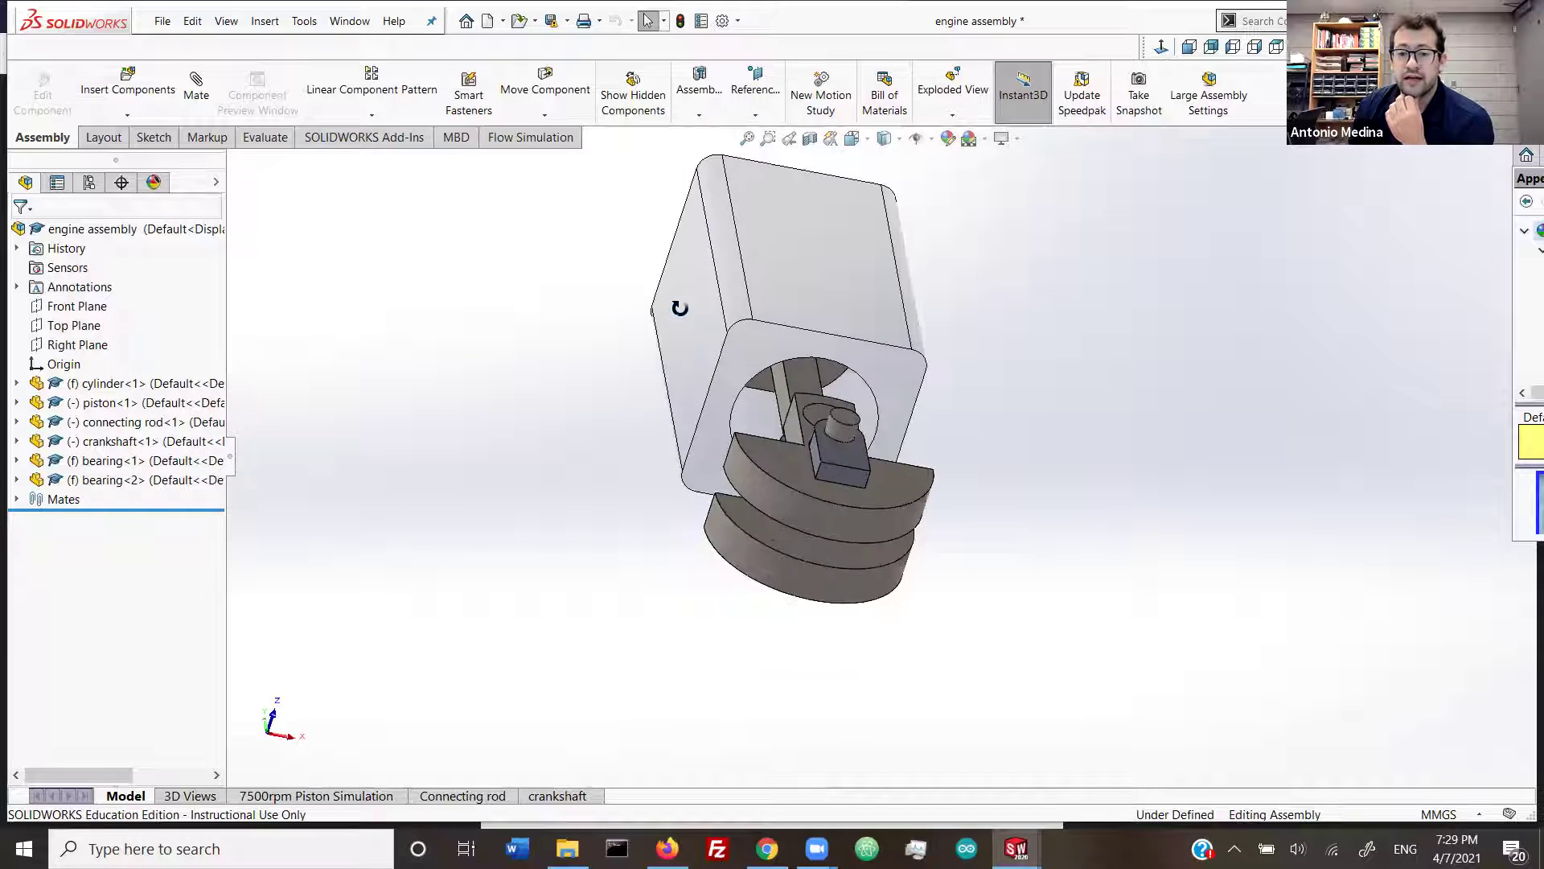
{"action": "middle_click_drag", "start_coordinate": [665, 443], "coordinate": [775, 217]}
{"action": "left_click_drag", "start_coordinate": [788, 240], "coordinate": [787, 274]}
{"action": "left_click", "coordinate": [553, 327]}
{"action": "middle_click_drag", "start_coordinate": [553, 330], "coordinate": [552, 398]}
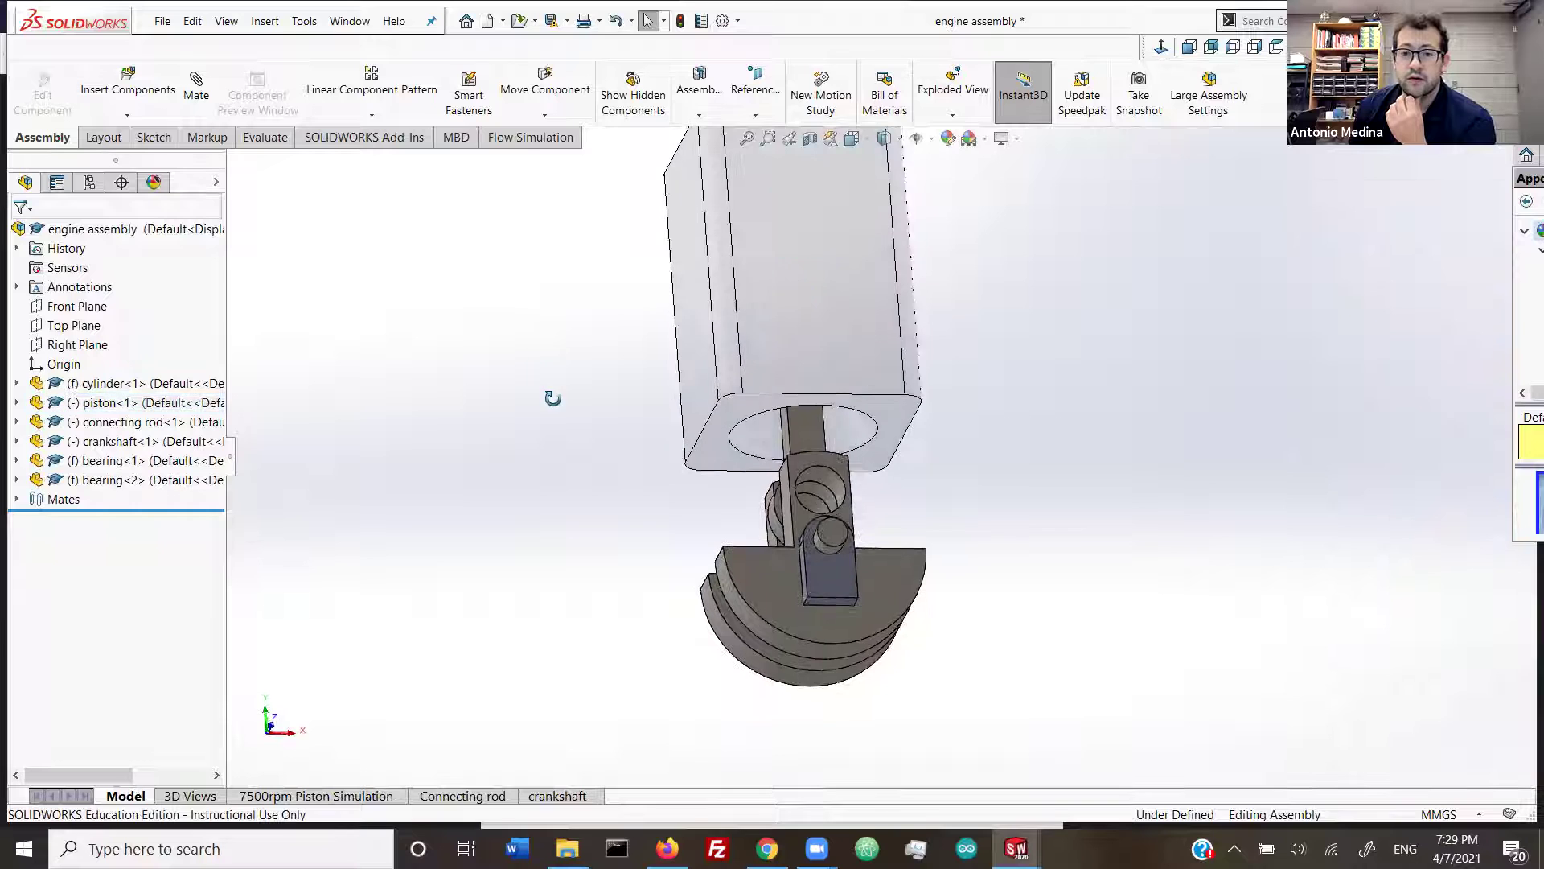
{"action": "middle_click_drag", "start_coordinate": [721, 515], "coordinate": [812, 465]}
{"action": "left_click", "coordinate": [812, 458]}
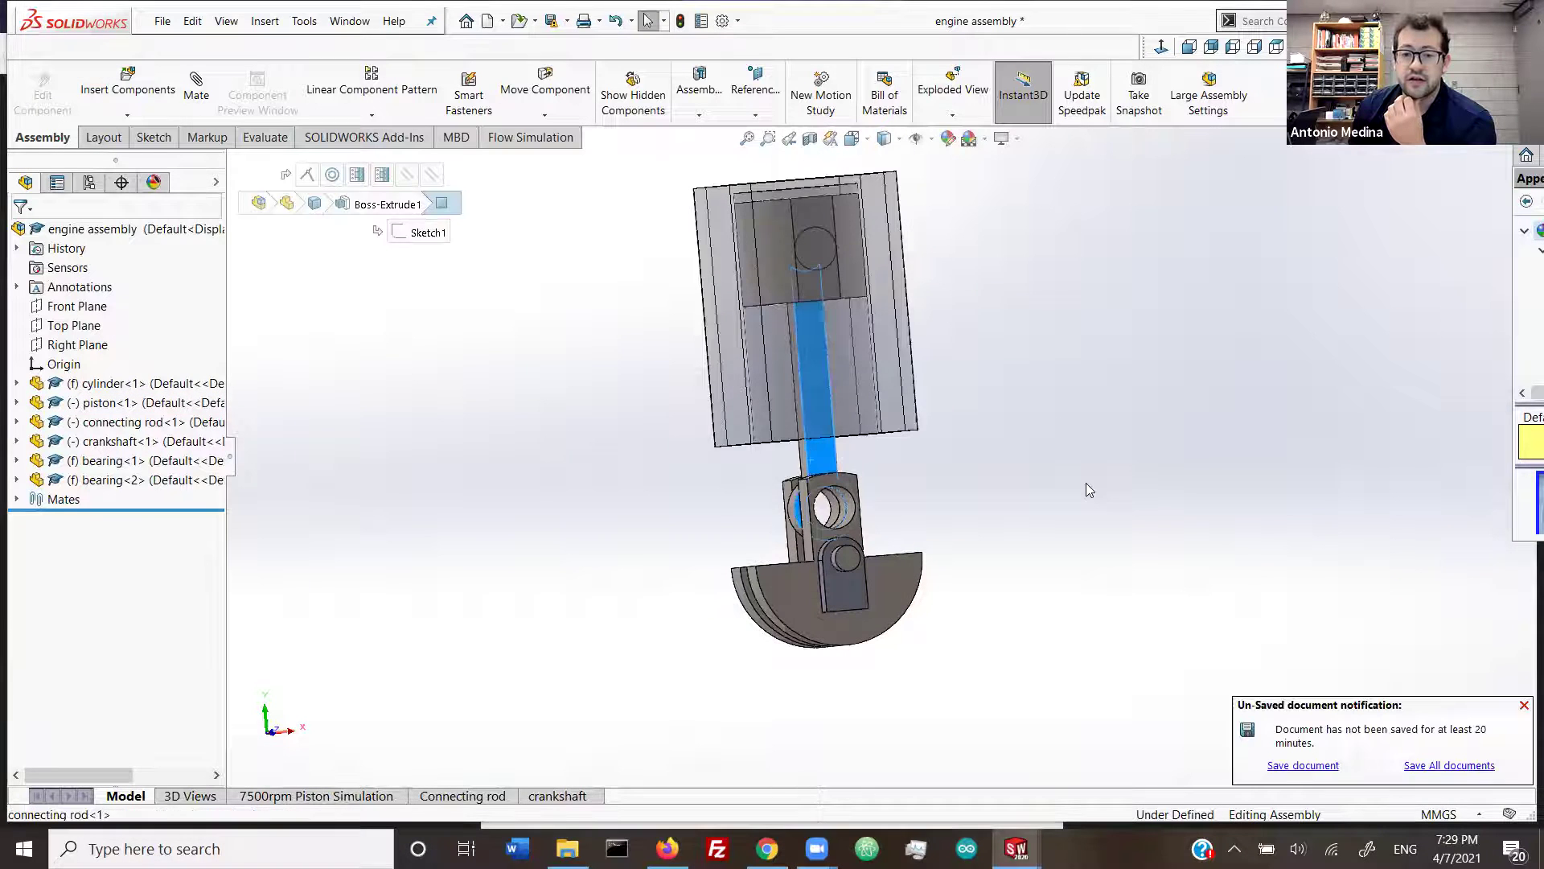
{"action": "left_click", "coordinate": [951, 605]}
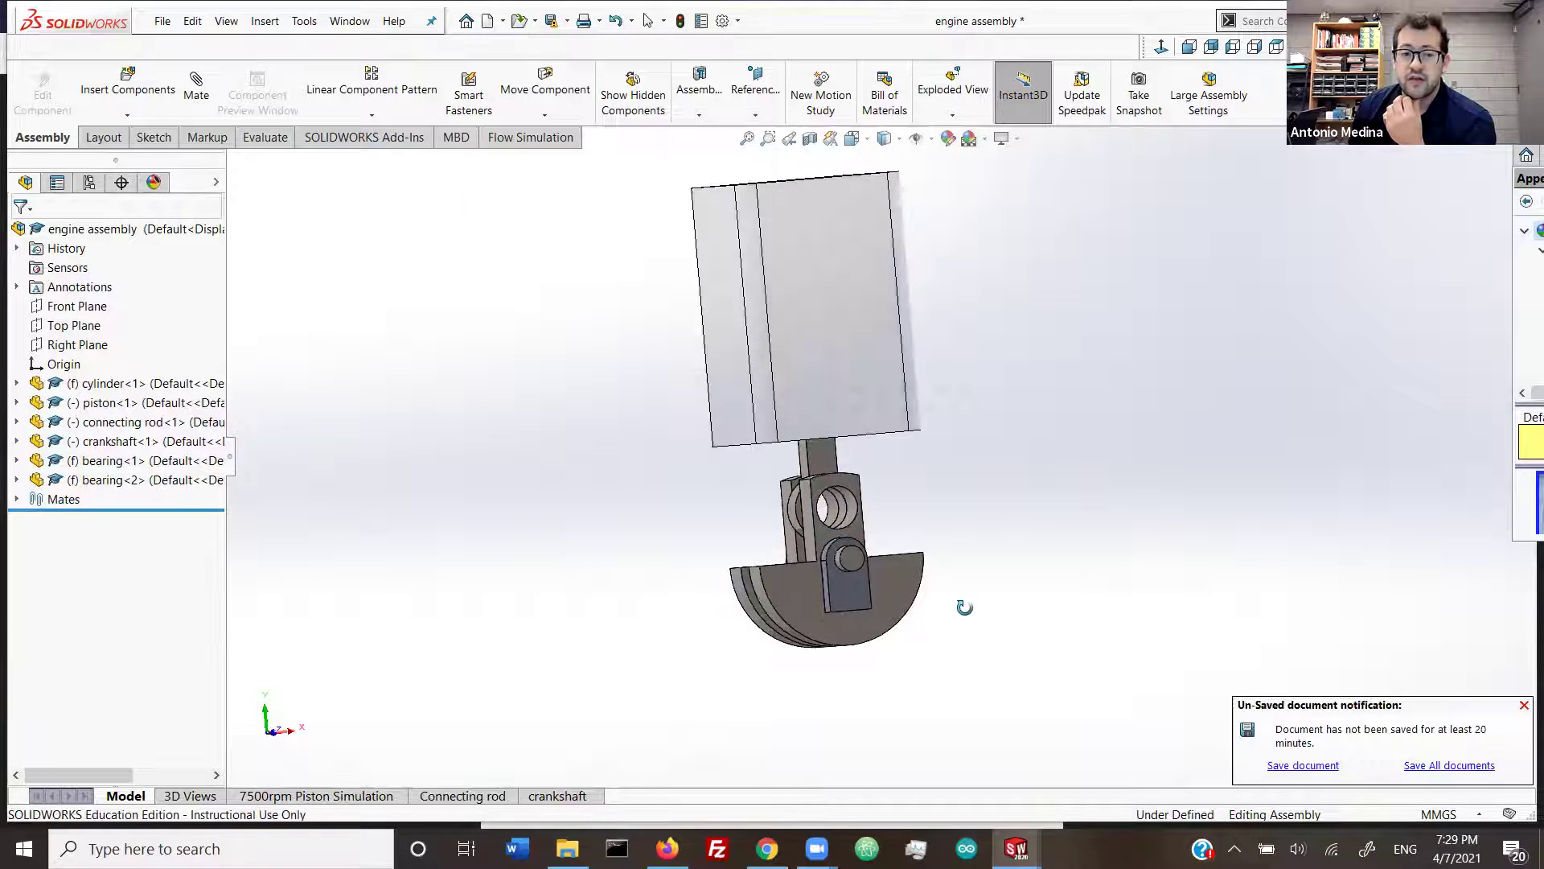
{"action": "left_click", "coordinate": [789, 604]}
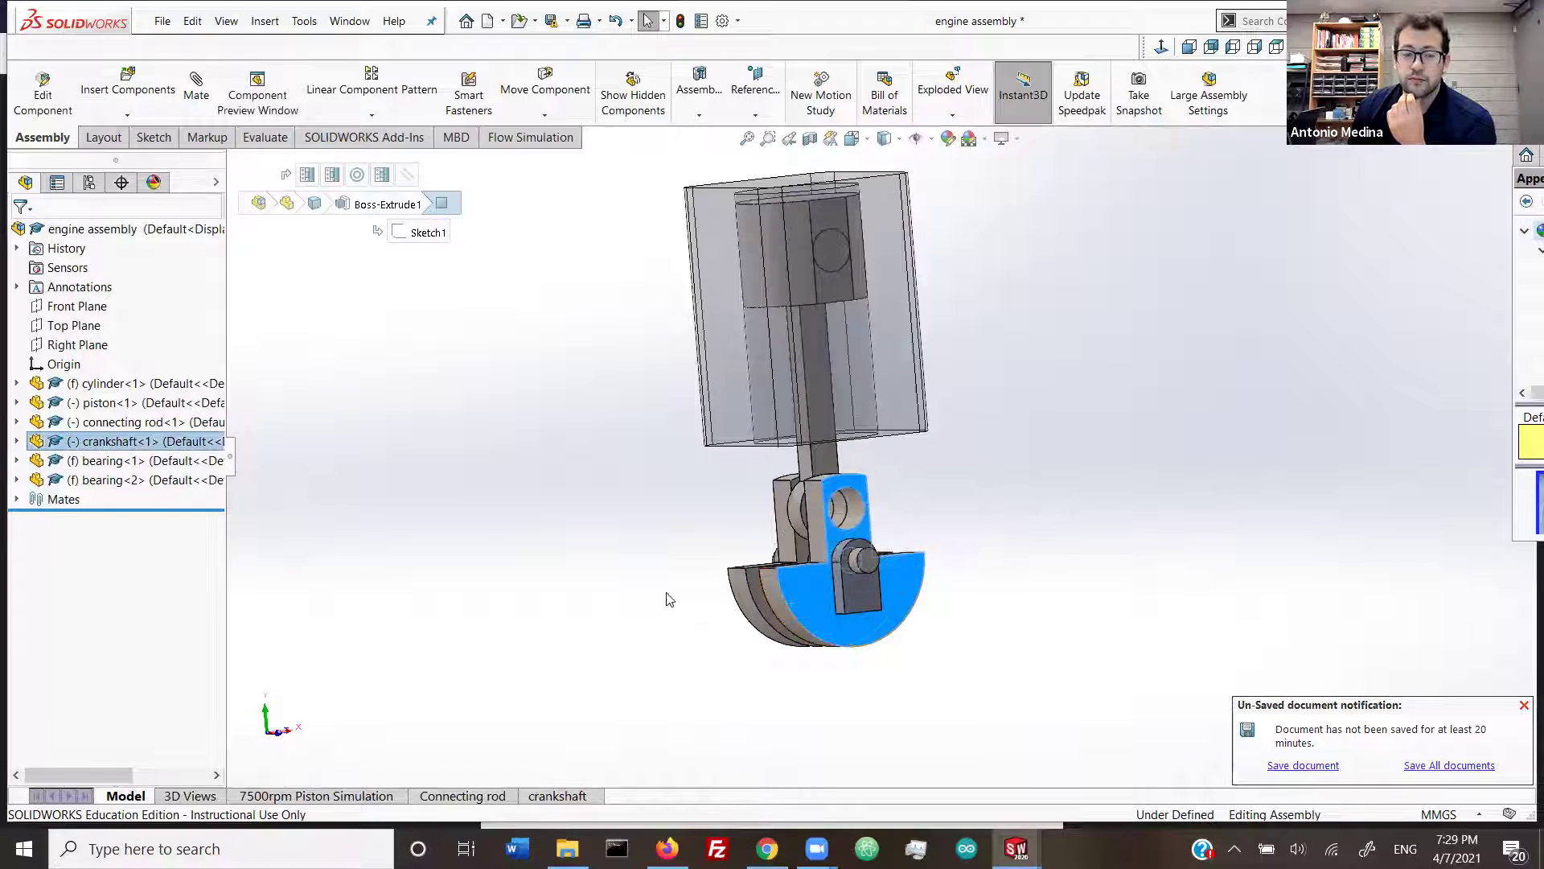
{"action": "key", "text": "Escape"}
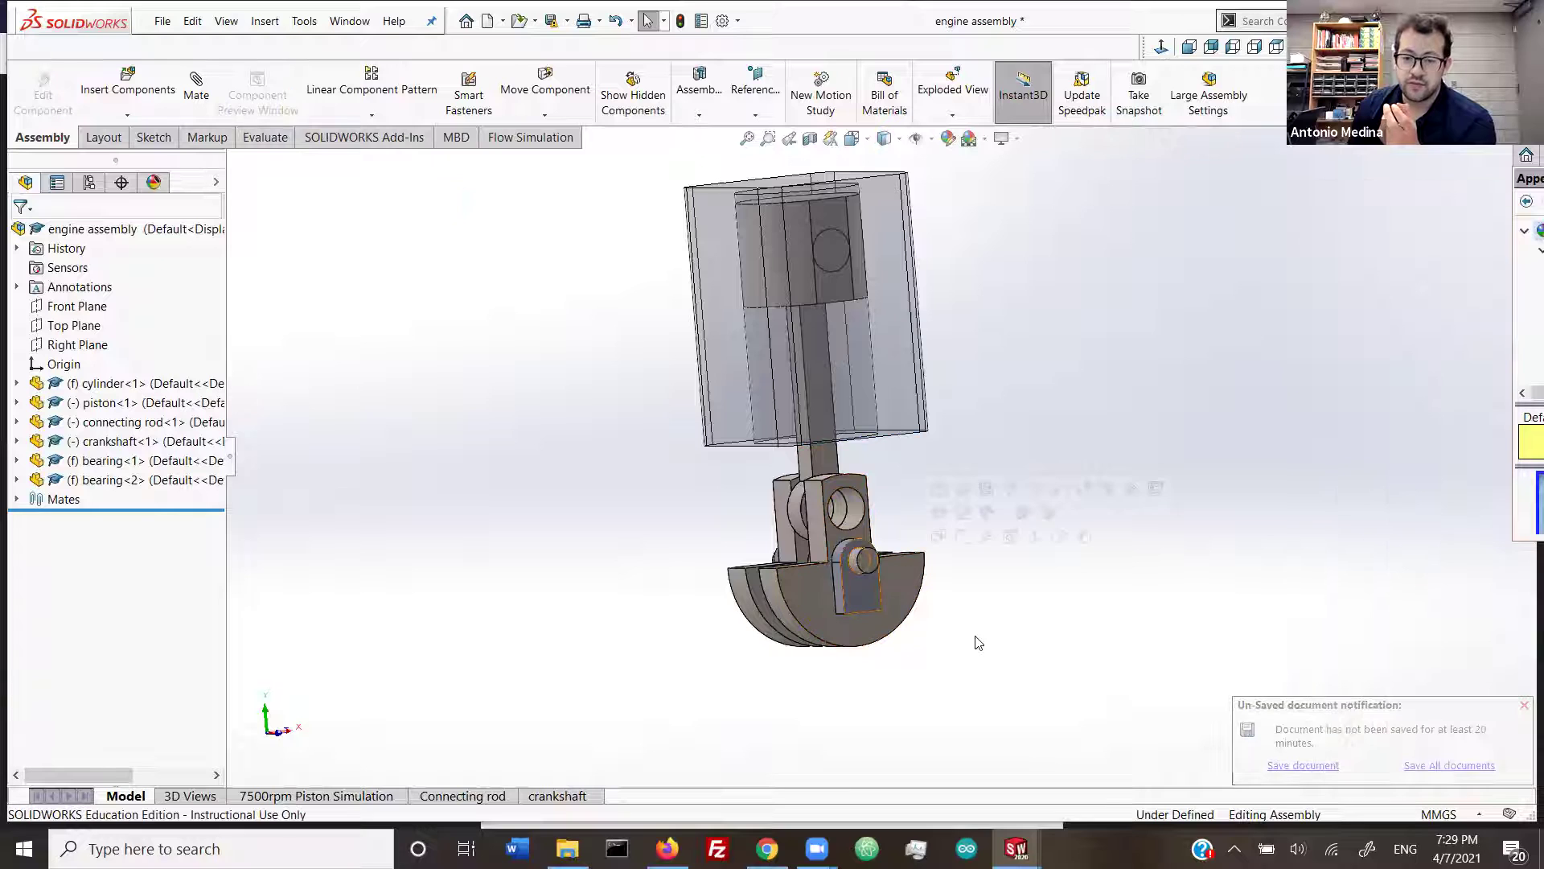
{"action": "left_click", "coordinate": [1014, 641]}
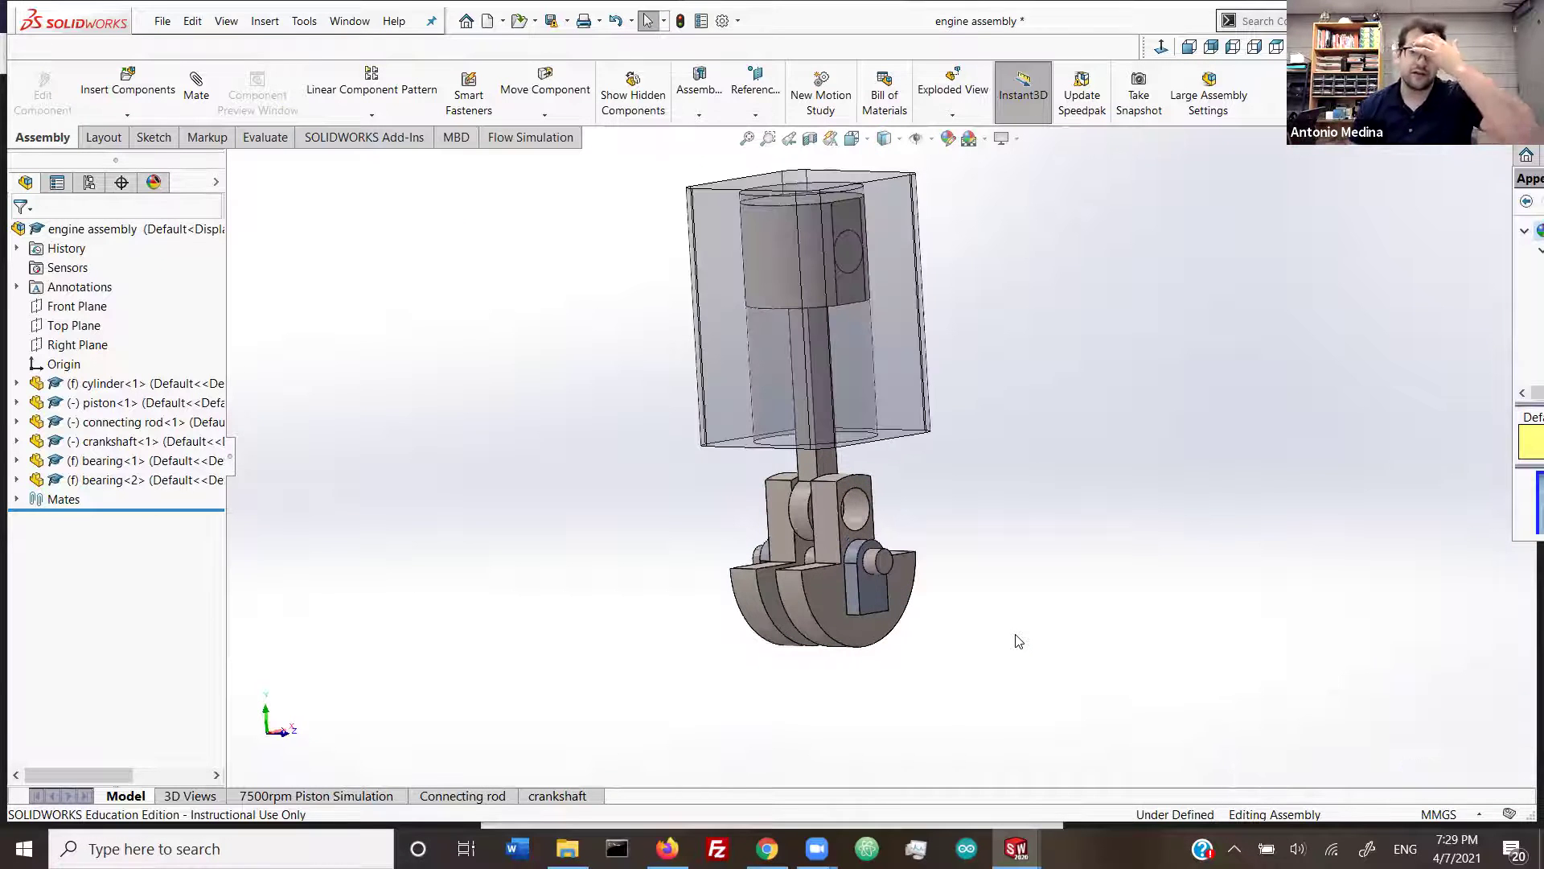
Step: Turn the crankshaft through several positions to examine how the connecting rod and piston move in the cylinder
{"action": "middle_click_drag", "start_coordinate": [958, 524], "coordinate": [844, 480]}
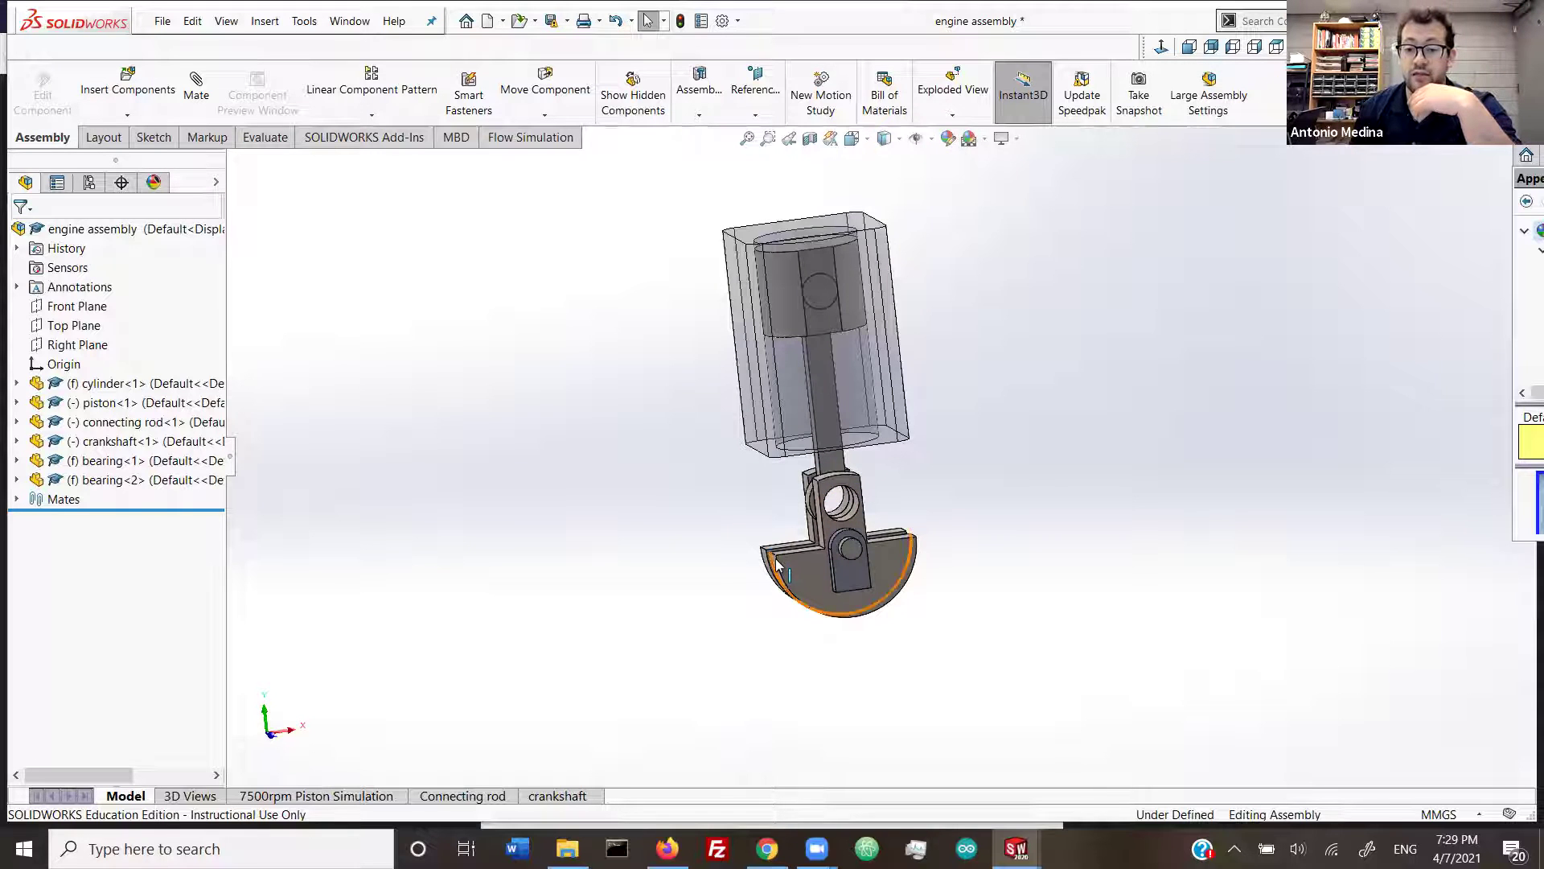
{"action": "left_click_drag", "start_coordinate": [774, 580], "coordinate": [776, 624]}
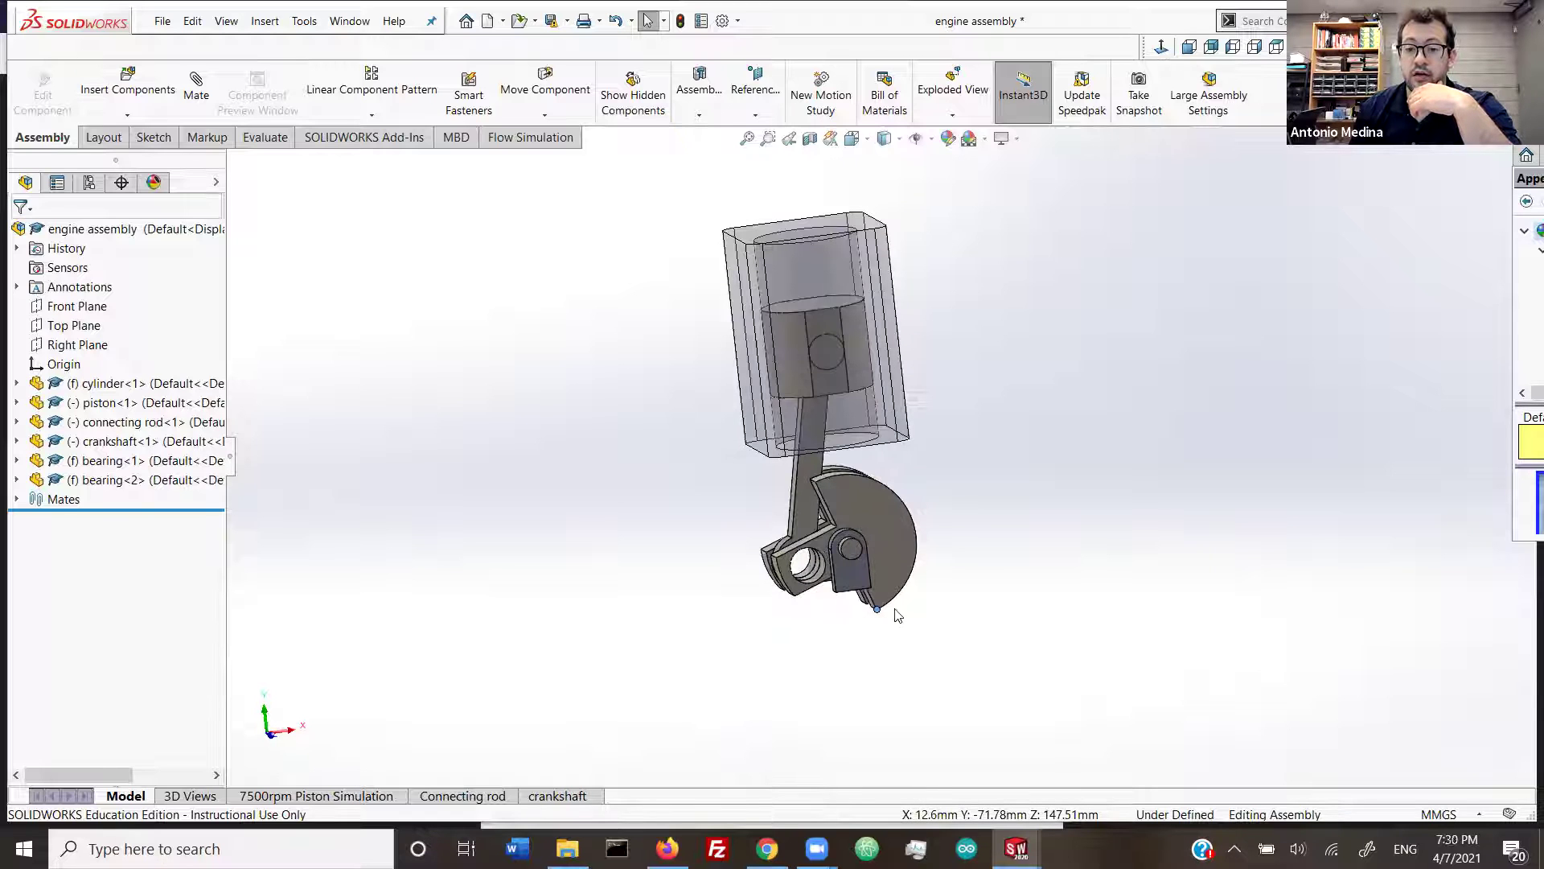
{"action": "left_click_drag", "start_coordinate": [888, 614], "coordinate": [899, 605]}
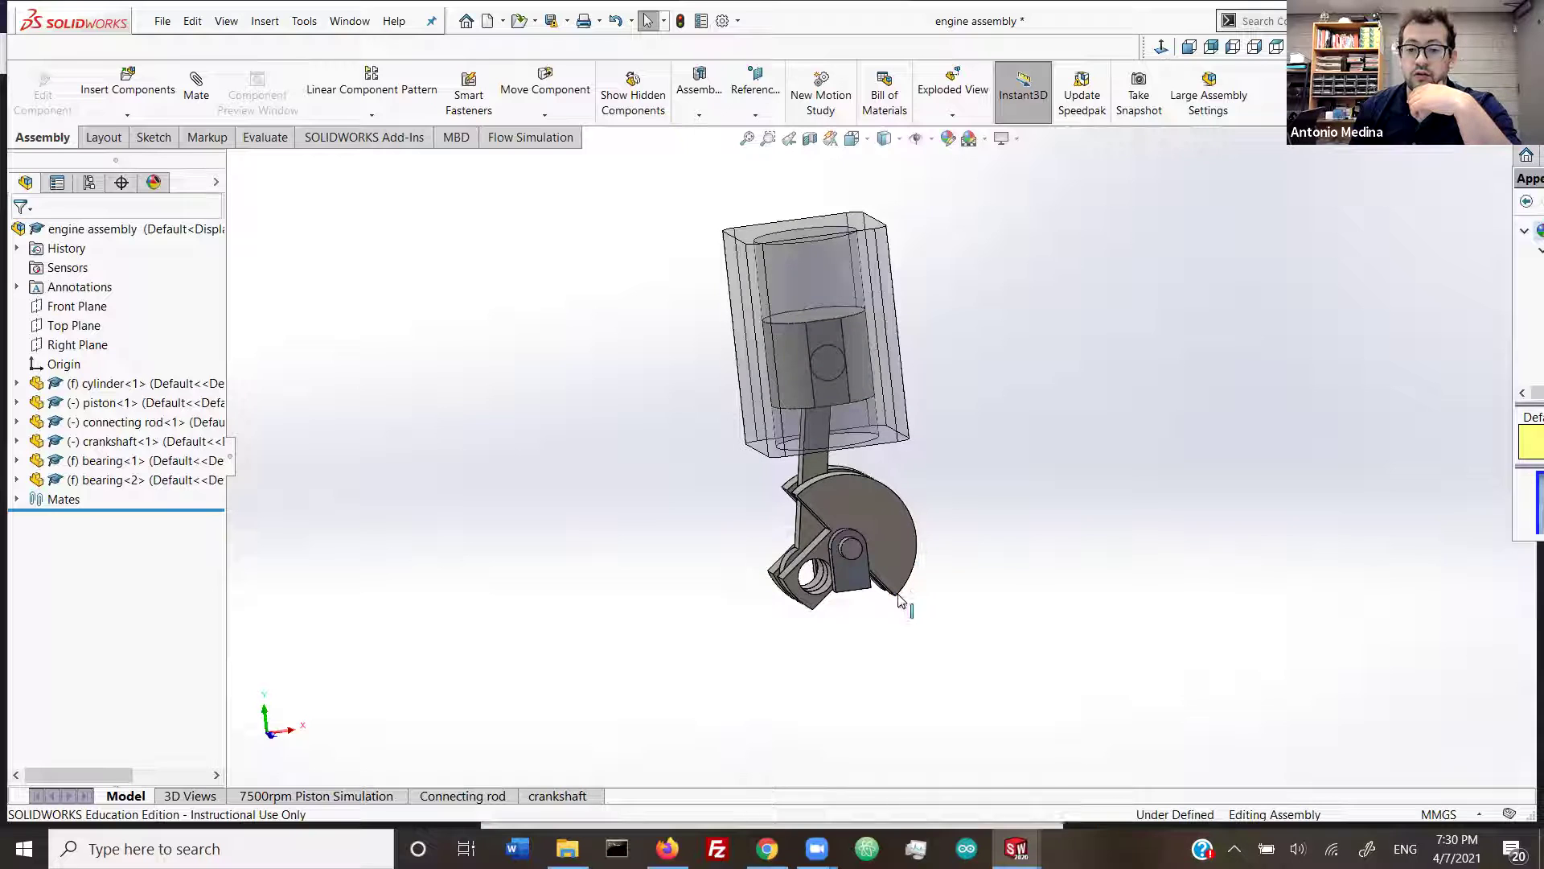
{"action": "left_click_drag", "start_coordinate": [832, 447], "coordinate": [772, 539]}
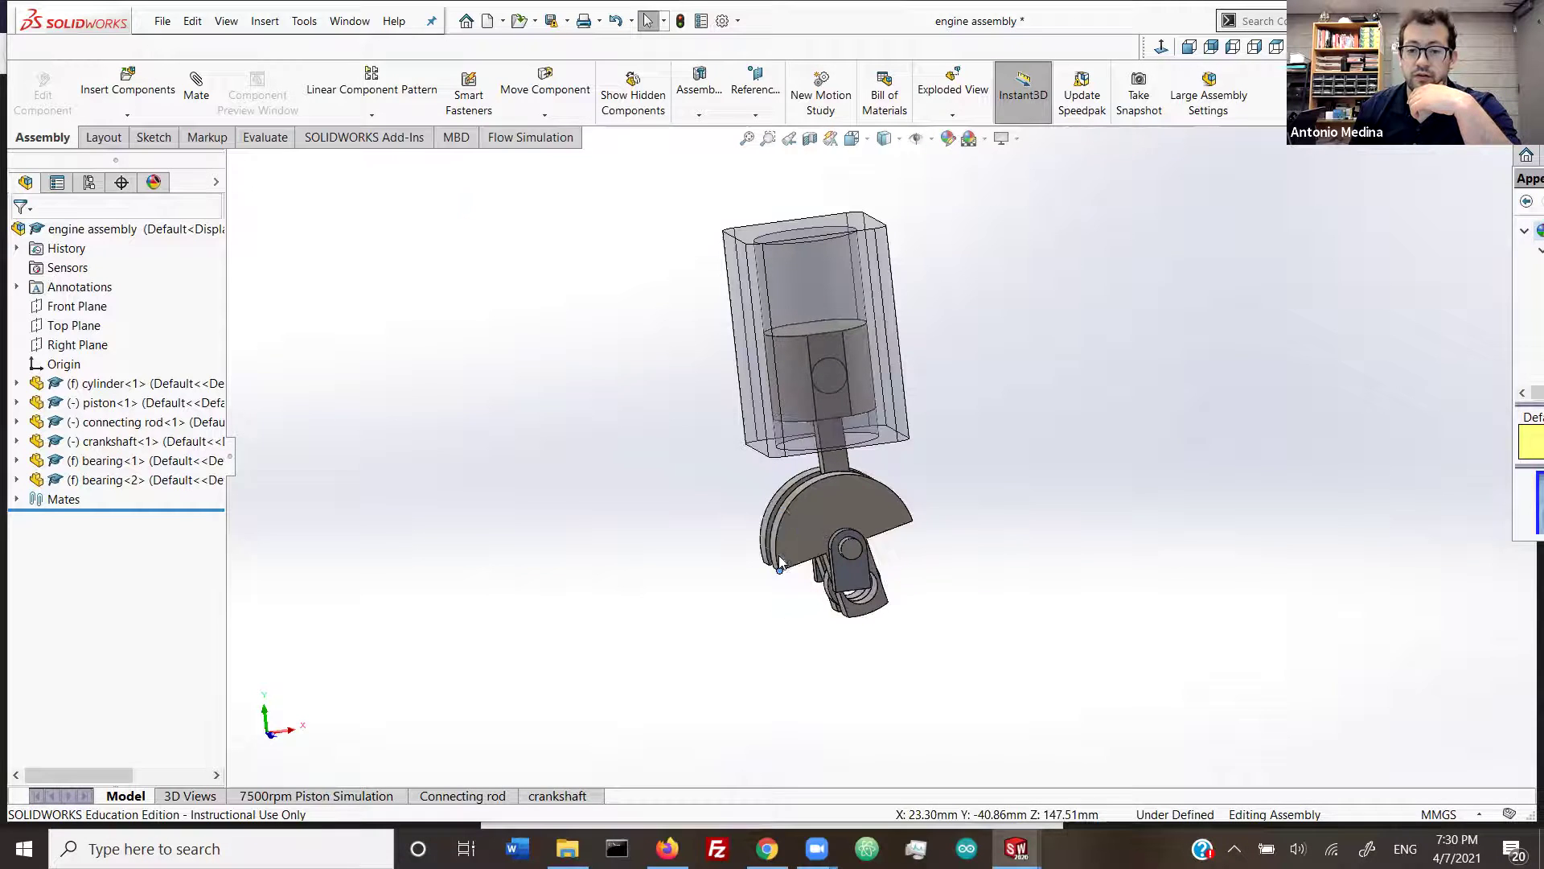
{"action": "left_click", "coordinate": [774, 544]}
{"action": "left_click_drag", "start_coordinate": [734, 602], "coordinate": [666, 523]}
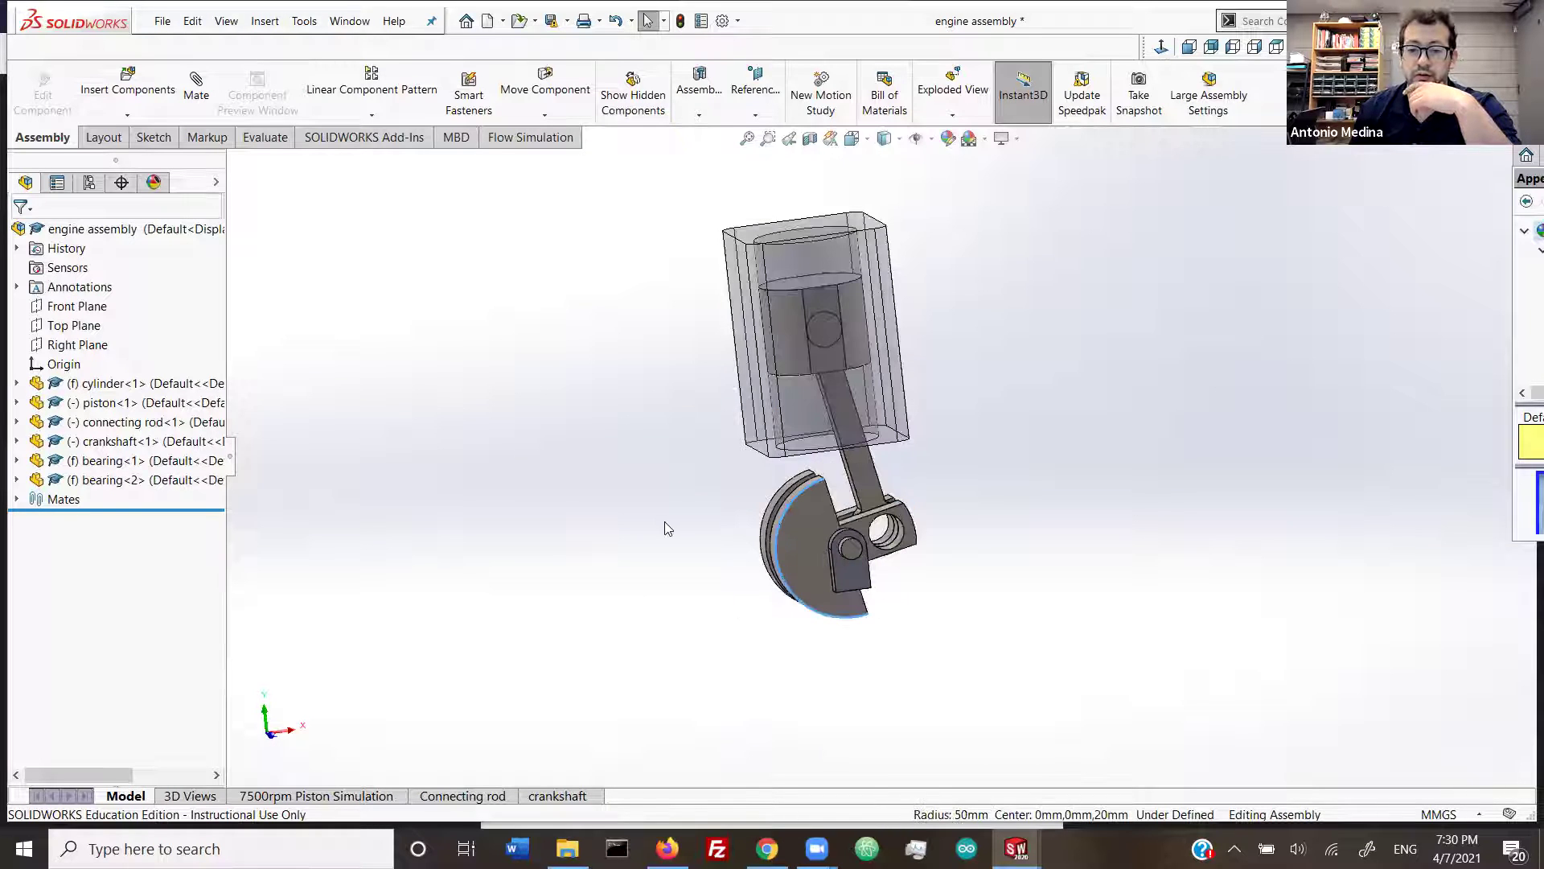
{"action": "left_click", "coordinate": [332, 540]}
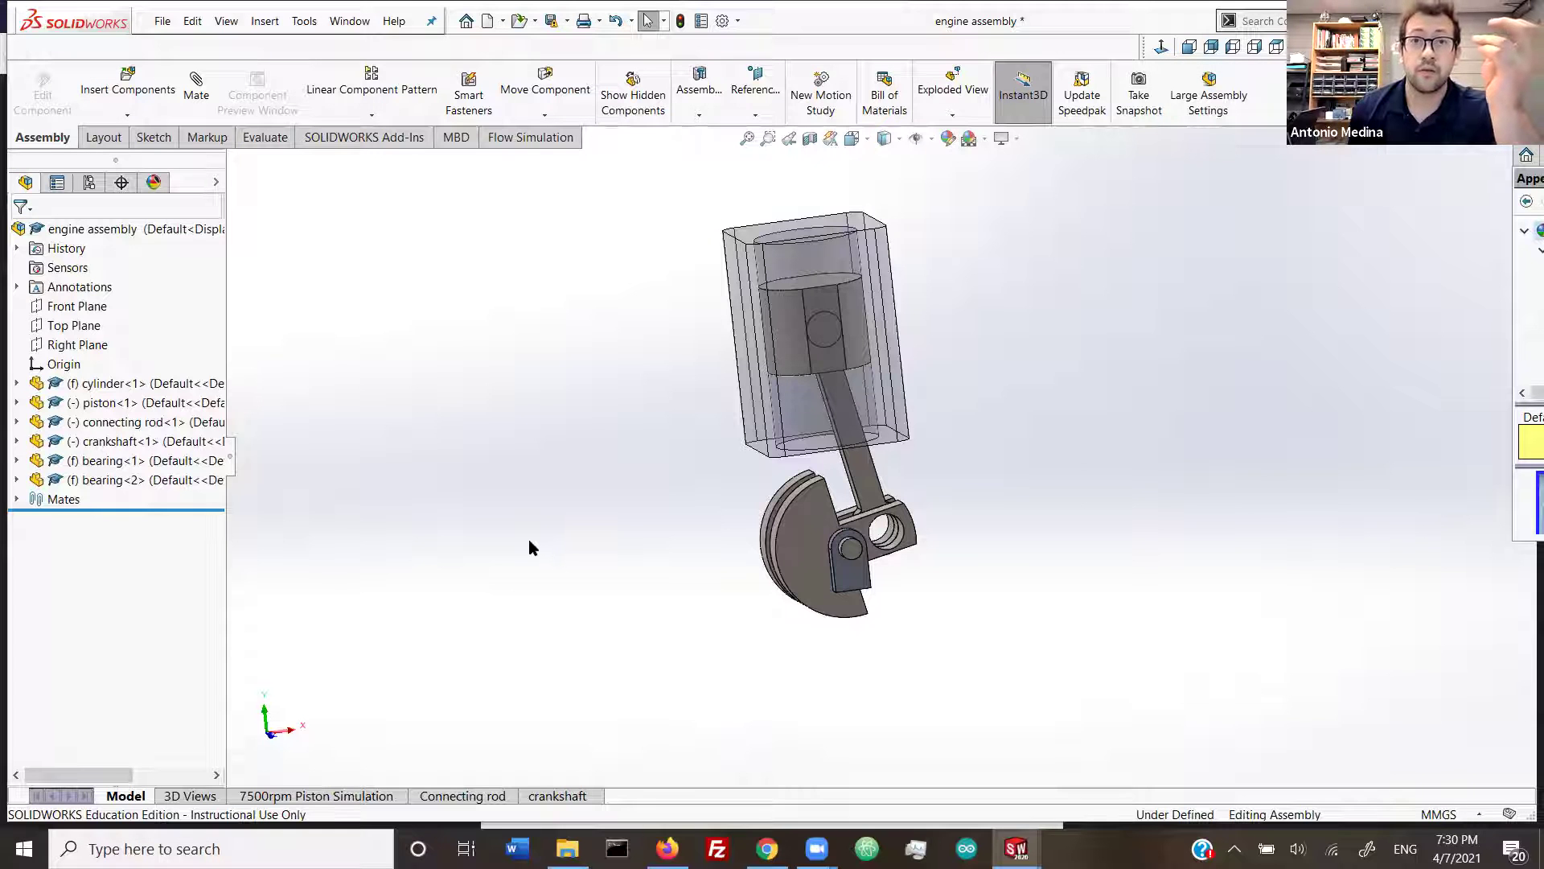
Step: Open the 7500rpm Piston Simulation motion study and play its animation from the start twice
{"action": "left_click", "coordinate": [351, 795]}
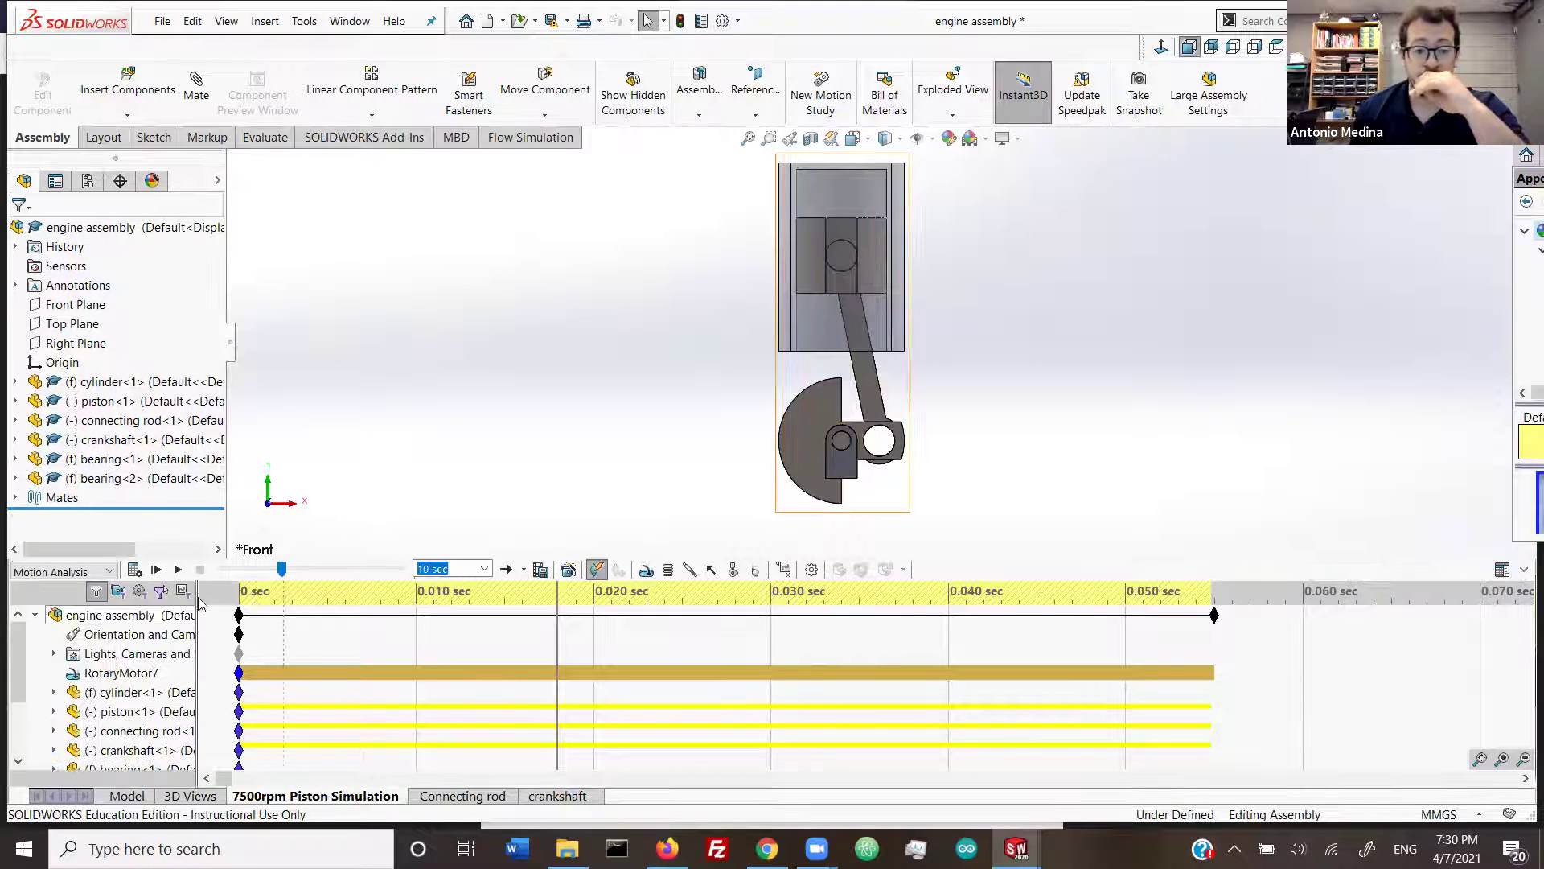
{"action": "left_click", "coordinate": [157, 569]}
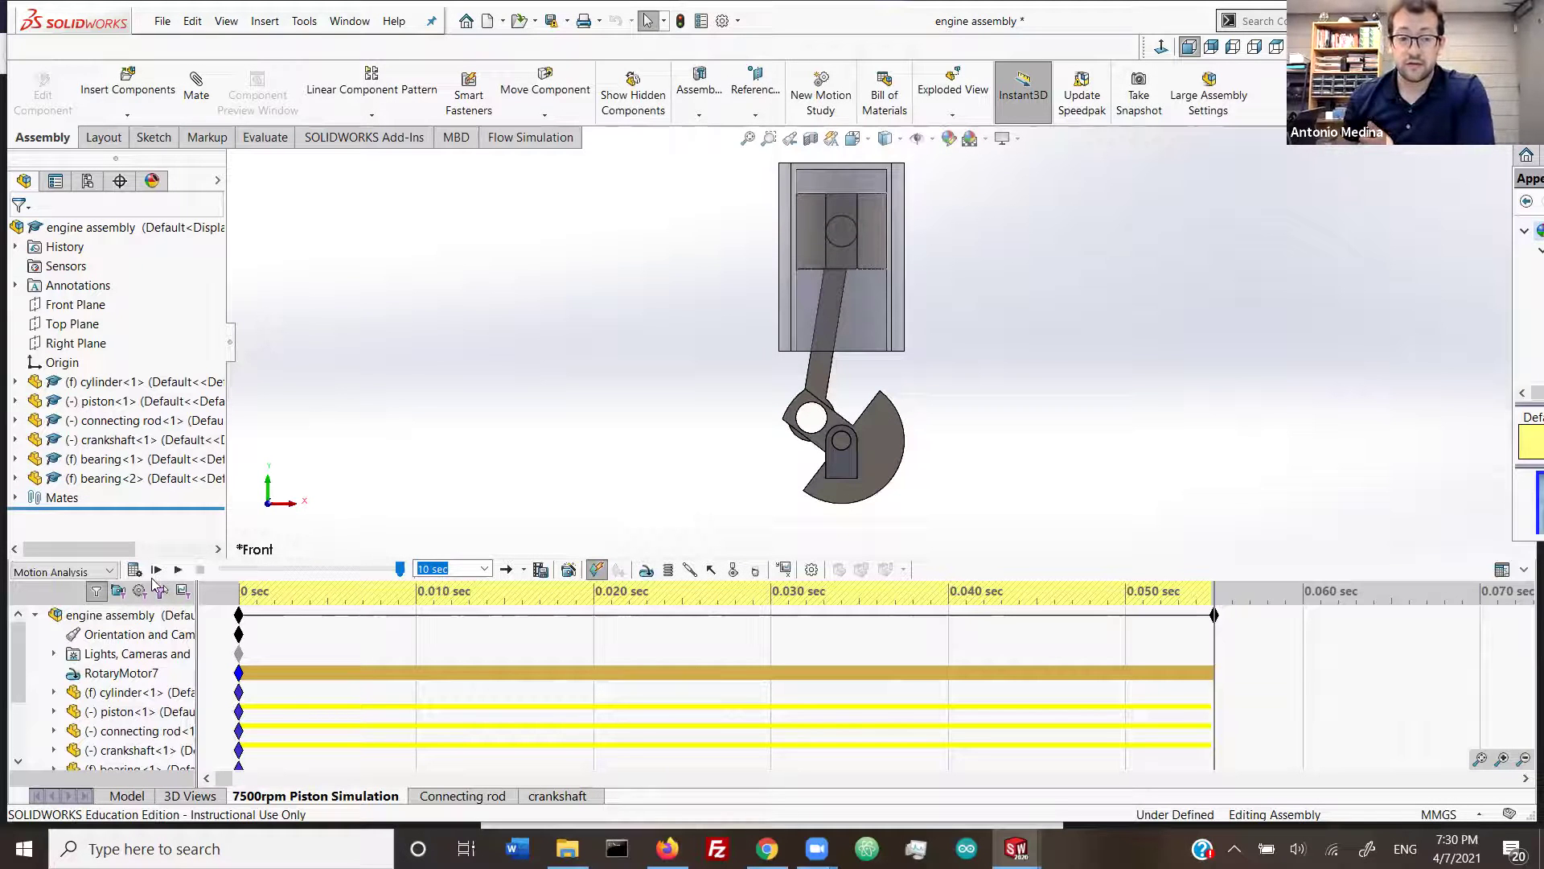
{"action": "left_click", "coordinate": [154, 574]}
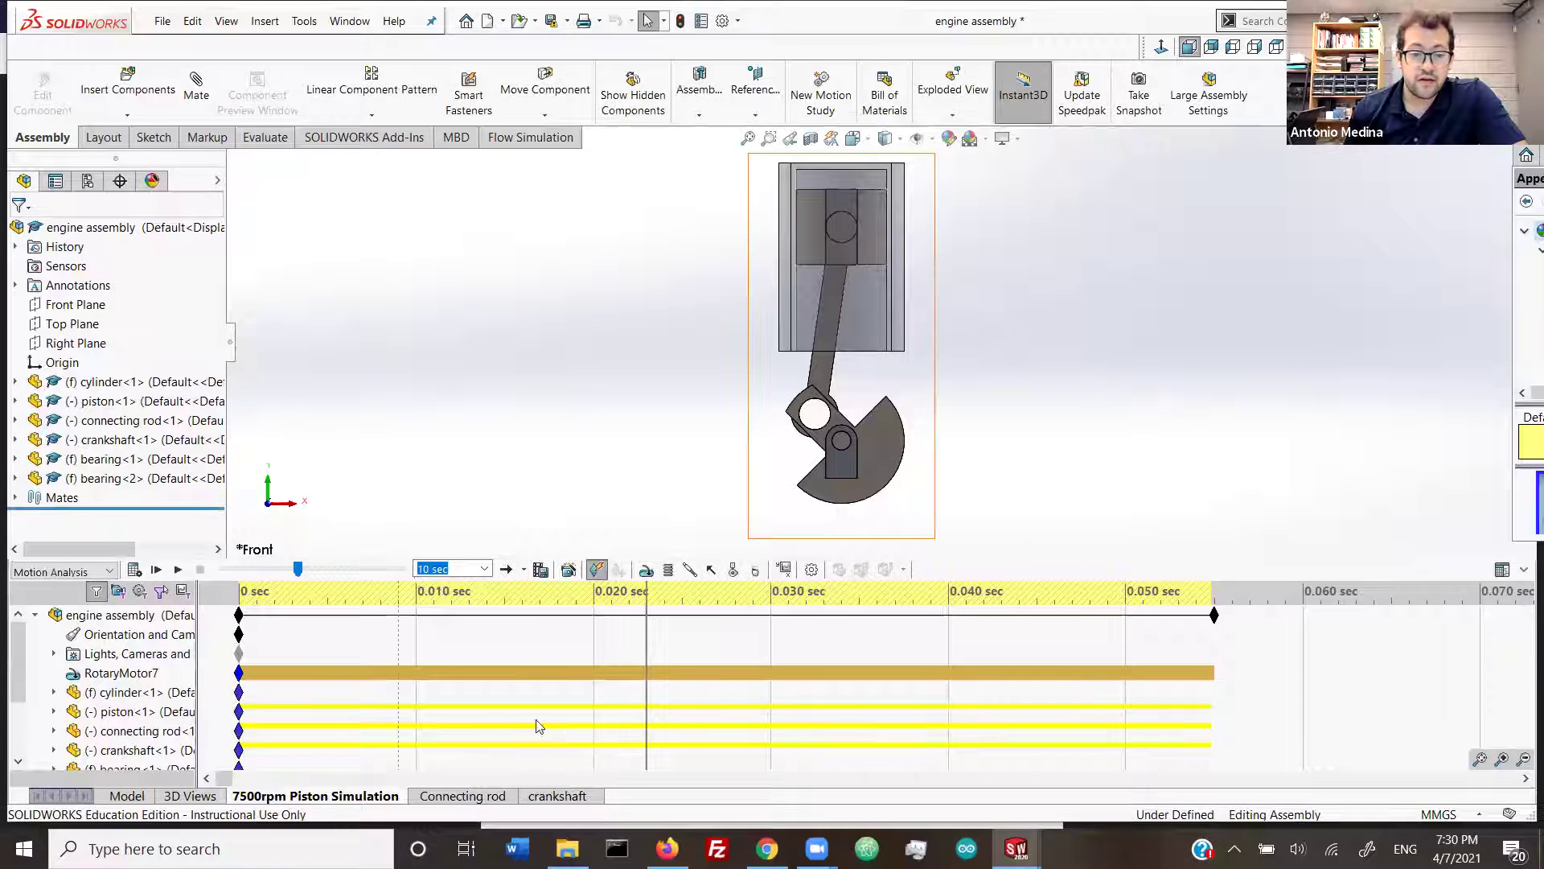
Step: Show all result plots of the piston study and place the hinge reaction forces plot beside the engine model
{"action": "scroll", "coordinate": [528, 717], "scroll_direction": "down", "scroll_amount": 2}
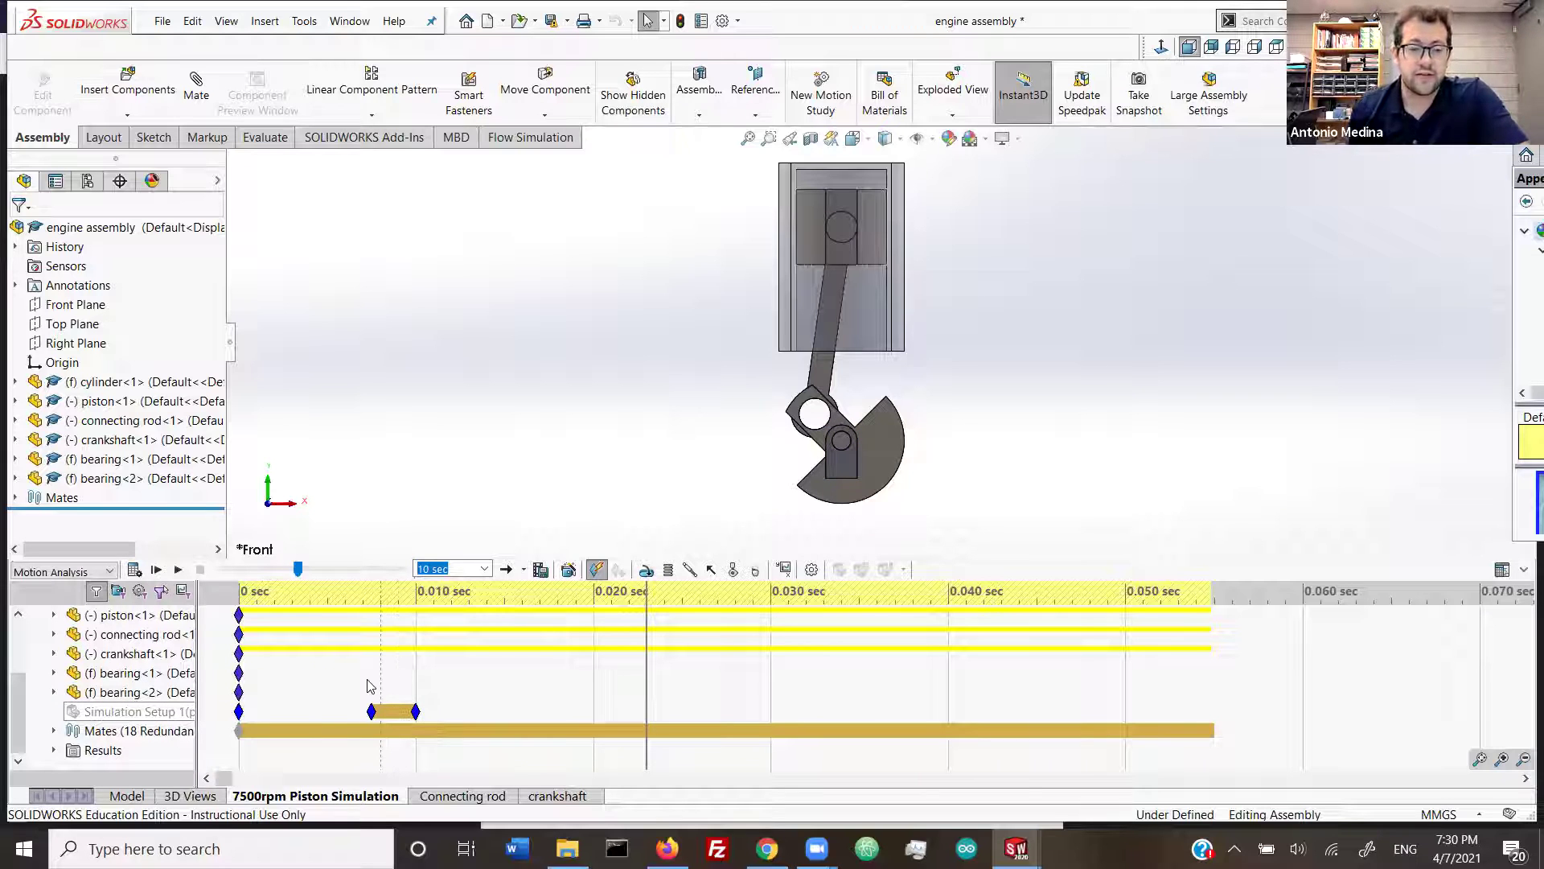
{"action": "left_click", "coordinate": [54, 750]}
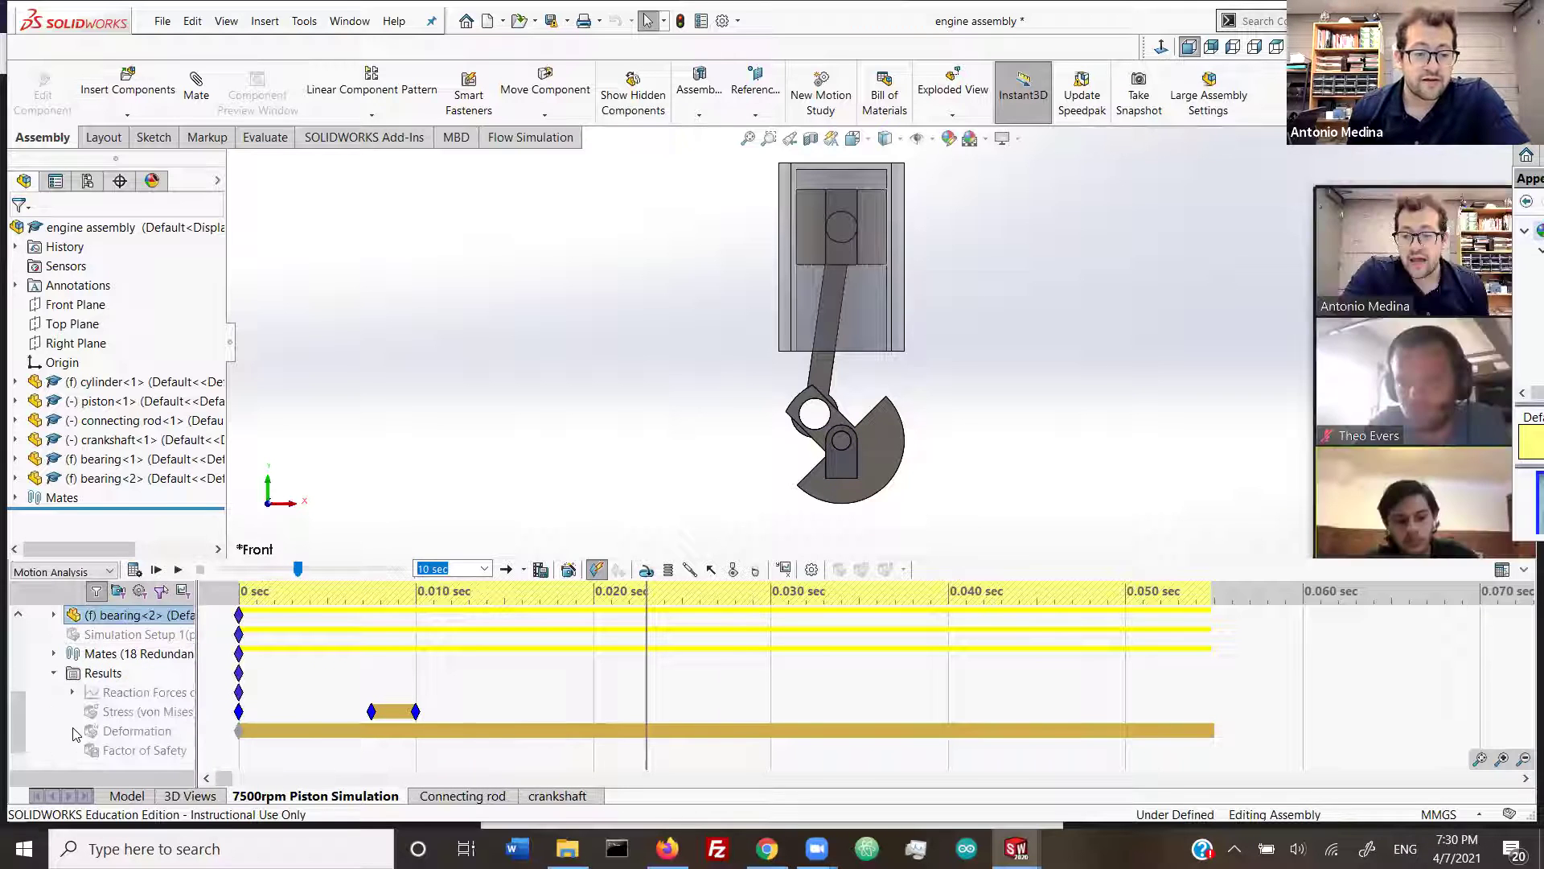
{"action": "right_click", "coordinate": [119, 678]}
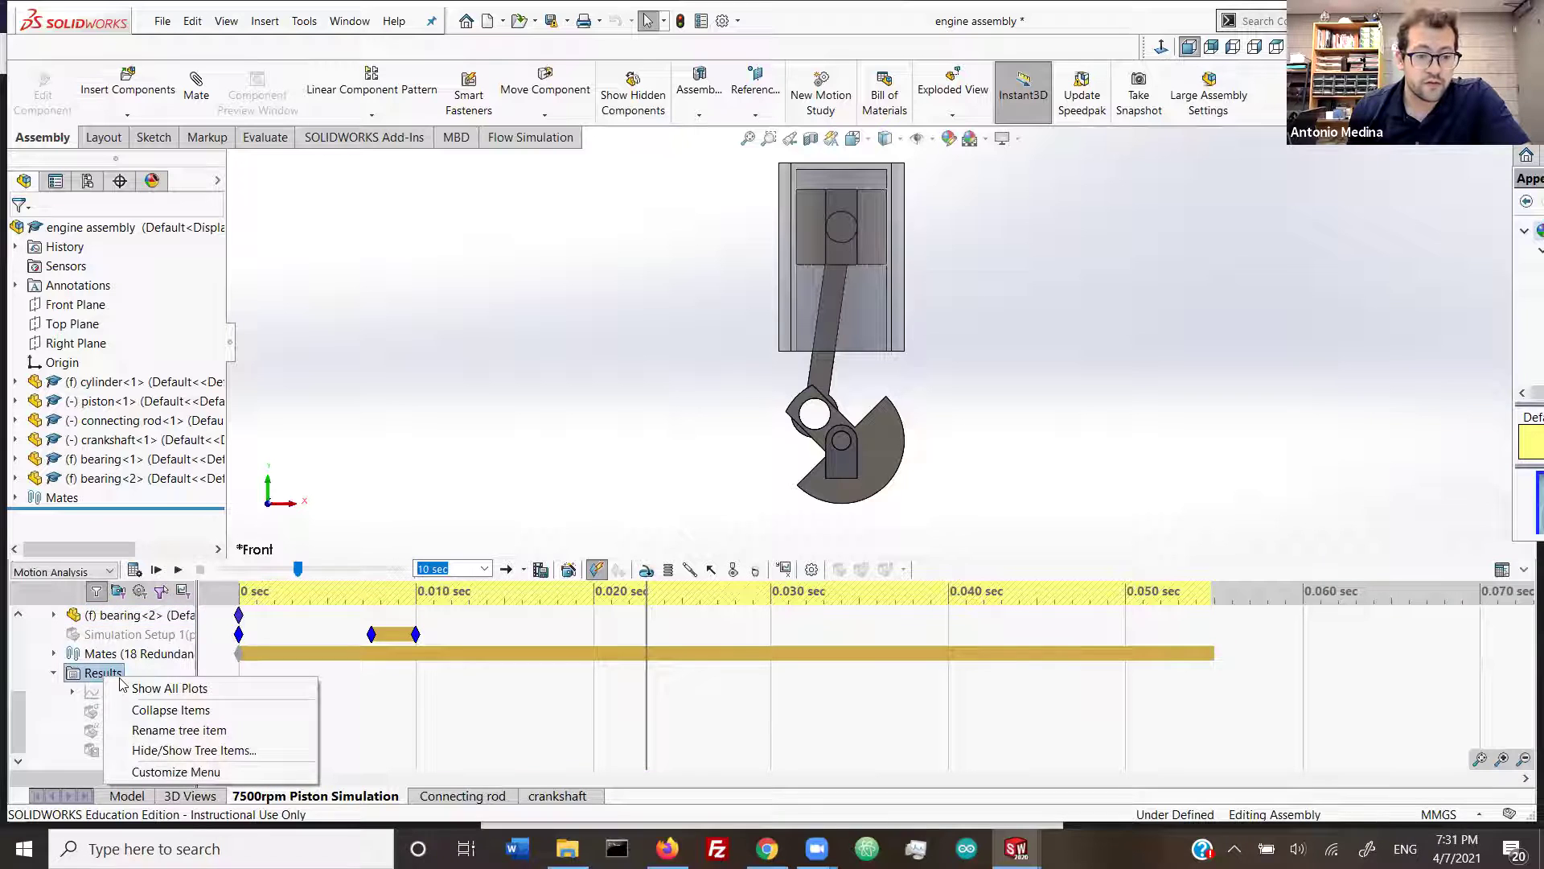
{"action": "left_click", "coordinate": [141, 687]}
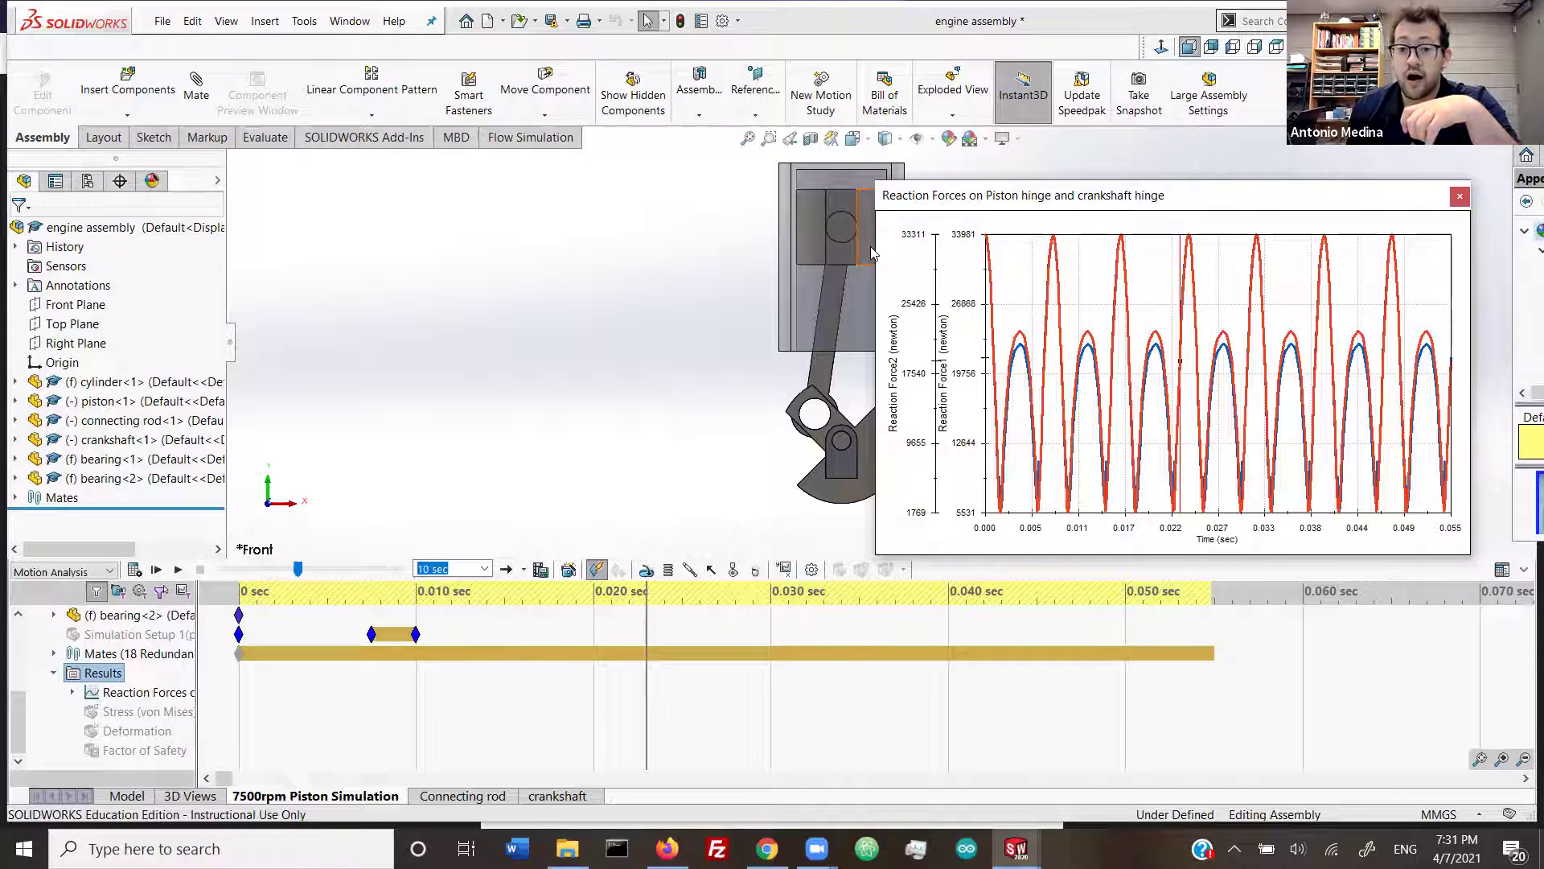
{"action": "left_click_drag", "start_coordinate": [941, 196], "coordinate": [86, 203]}
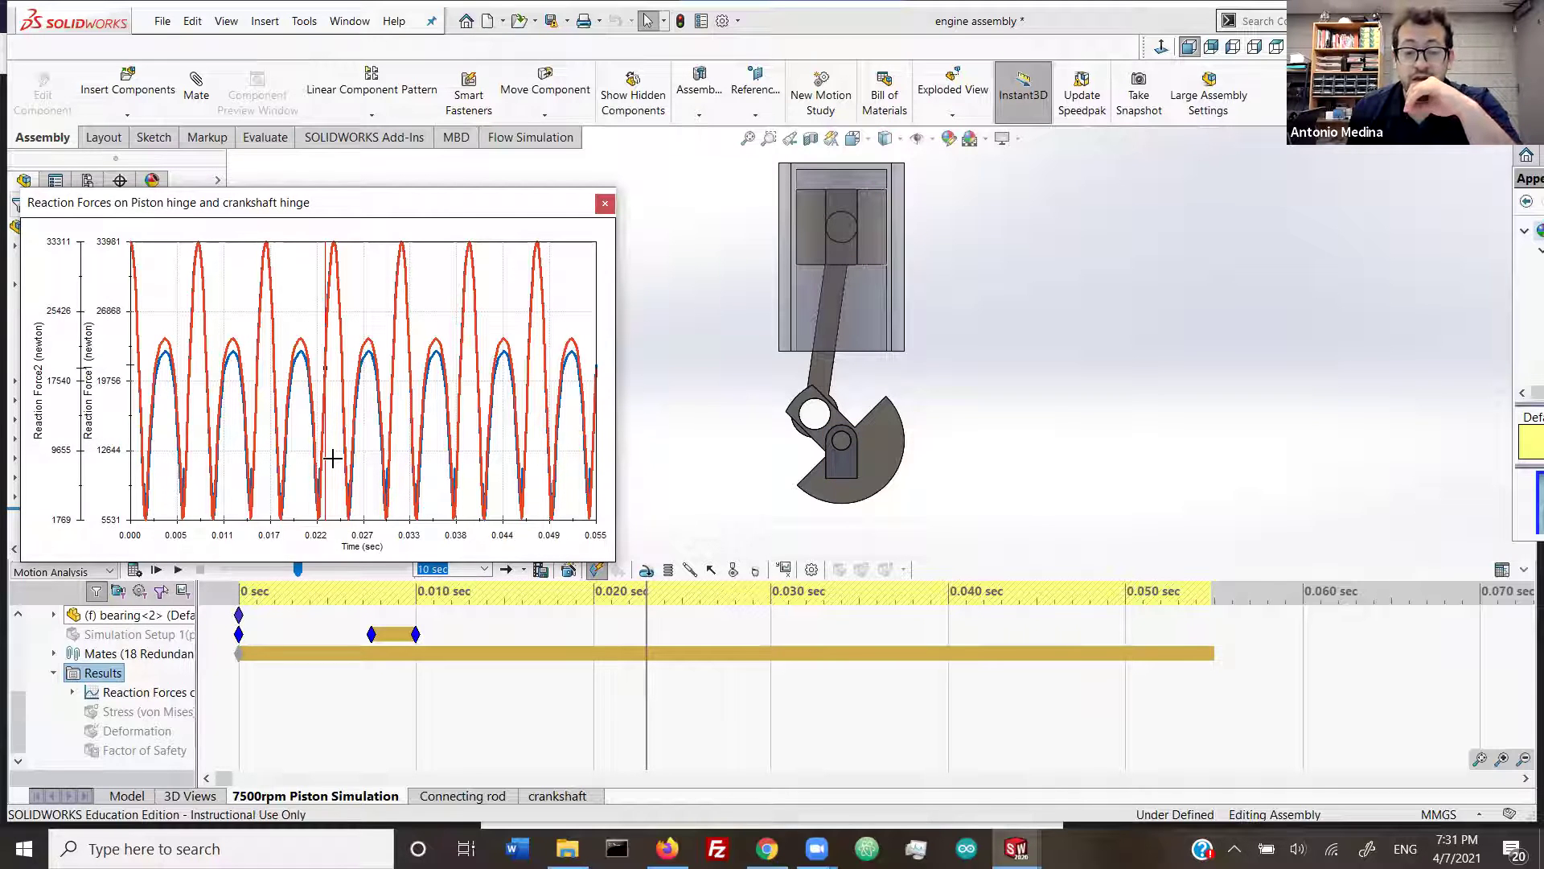
{"action": "left_click_drag", "start_coordinate": [301, 199], "coordinate": [379, 192]}
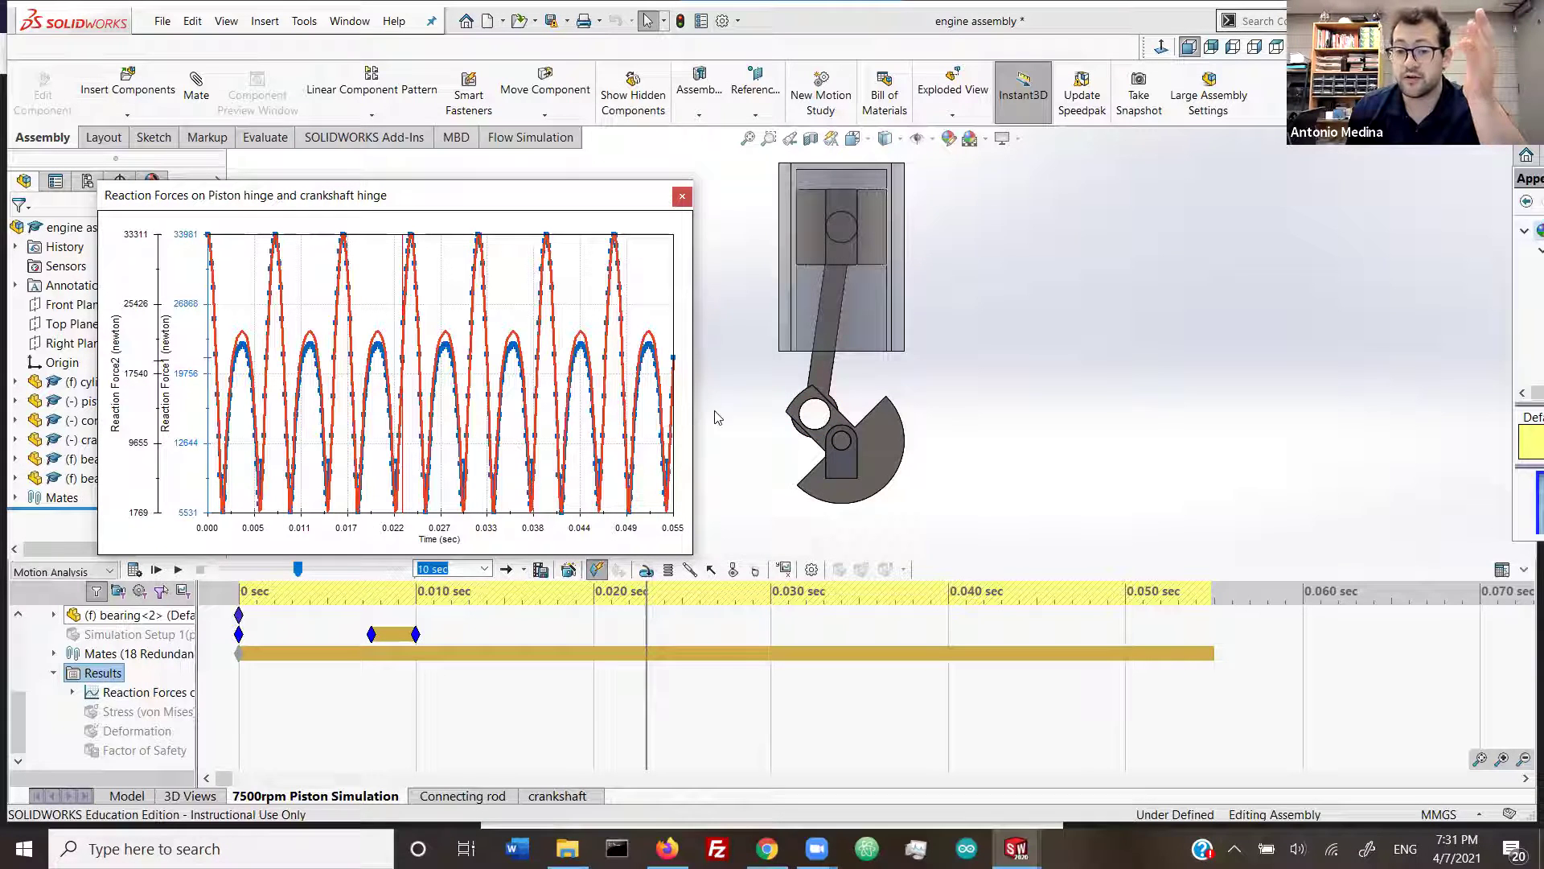
Step: Turn the crankshaft to several positions for comparison with the reaction forces plot, and close the plot
{"action": "left_click_drag", "start_coordinate": [765, 461], "coordinate": [859, 579]}
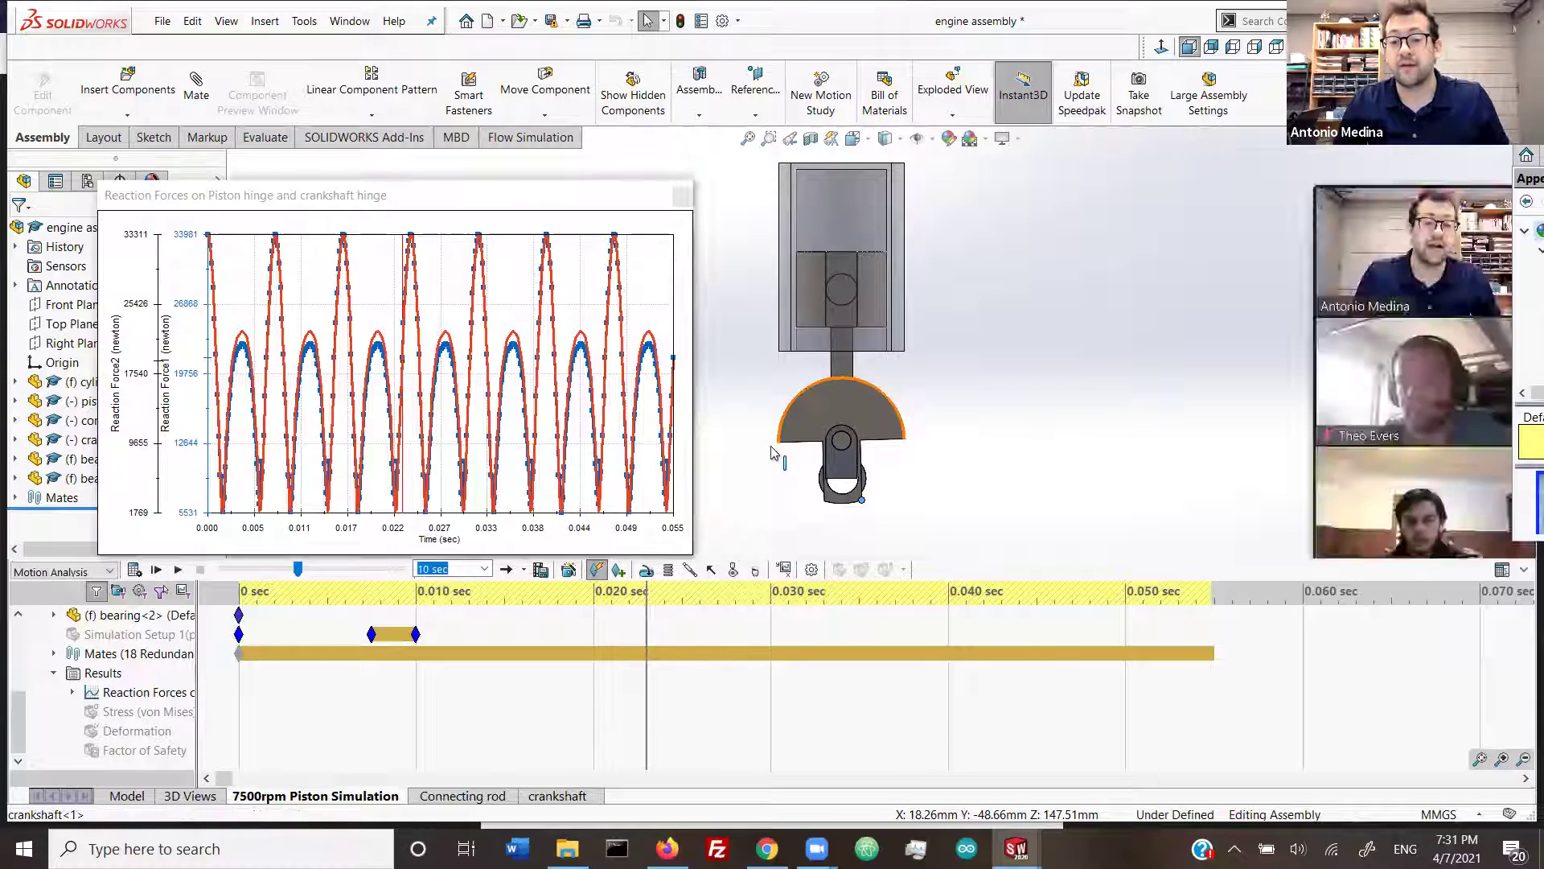
{"action": "left_click_drag", "start_coordinate": [763, 484], "coordinate": [826, 540]}
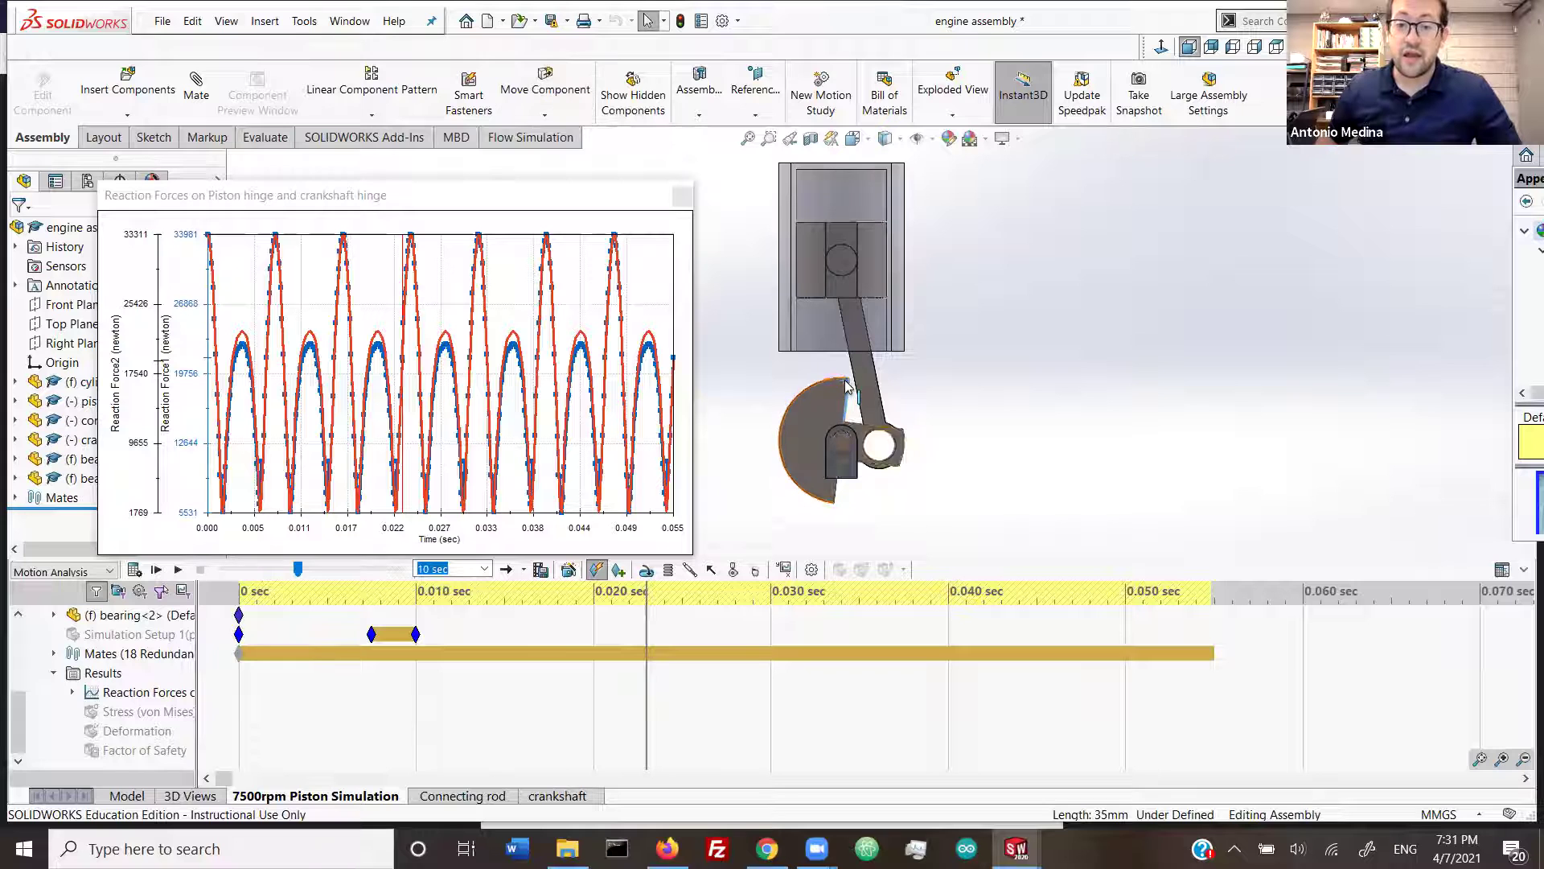
{"action": "left_click_drag", "start_coordinate": [846, 386], "coordinate": [779, 507]}
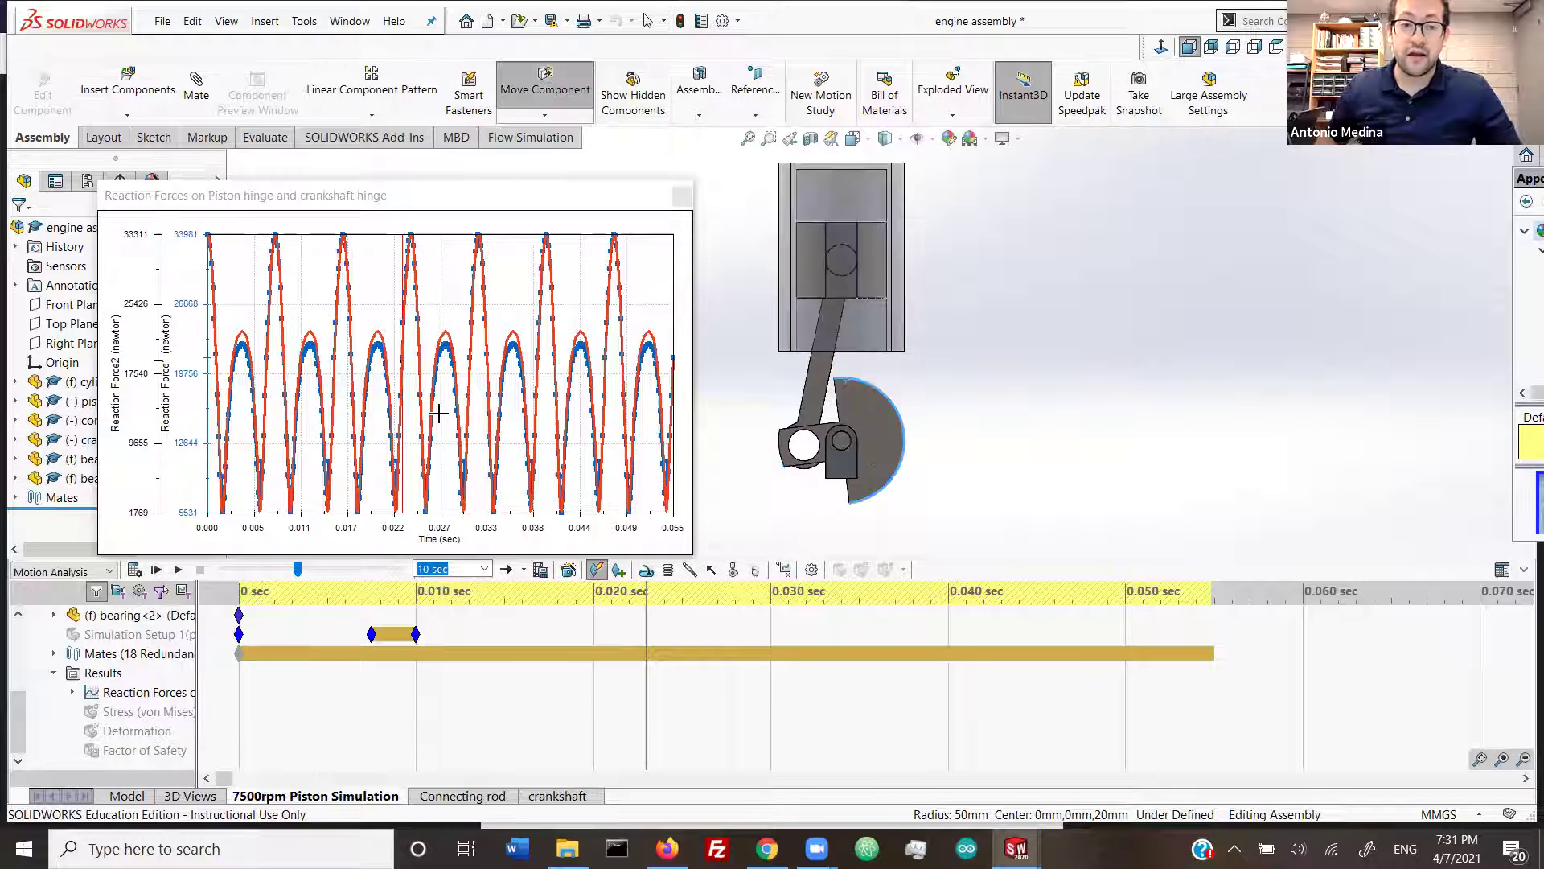
{"action": "key", "text": "Escape"}
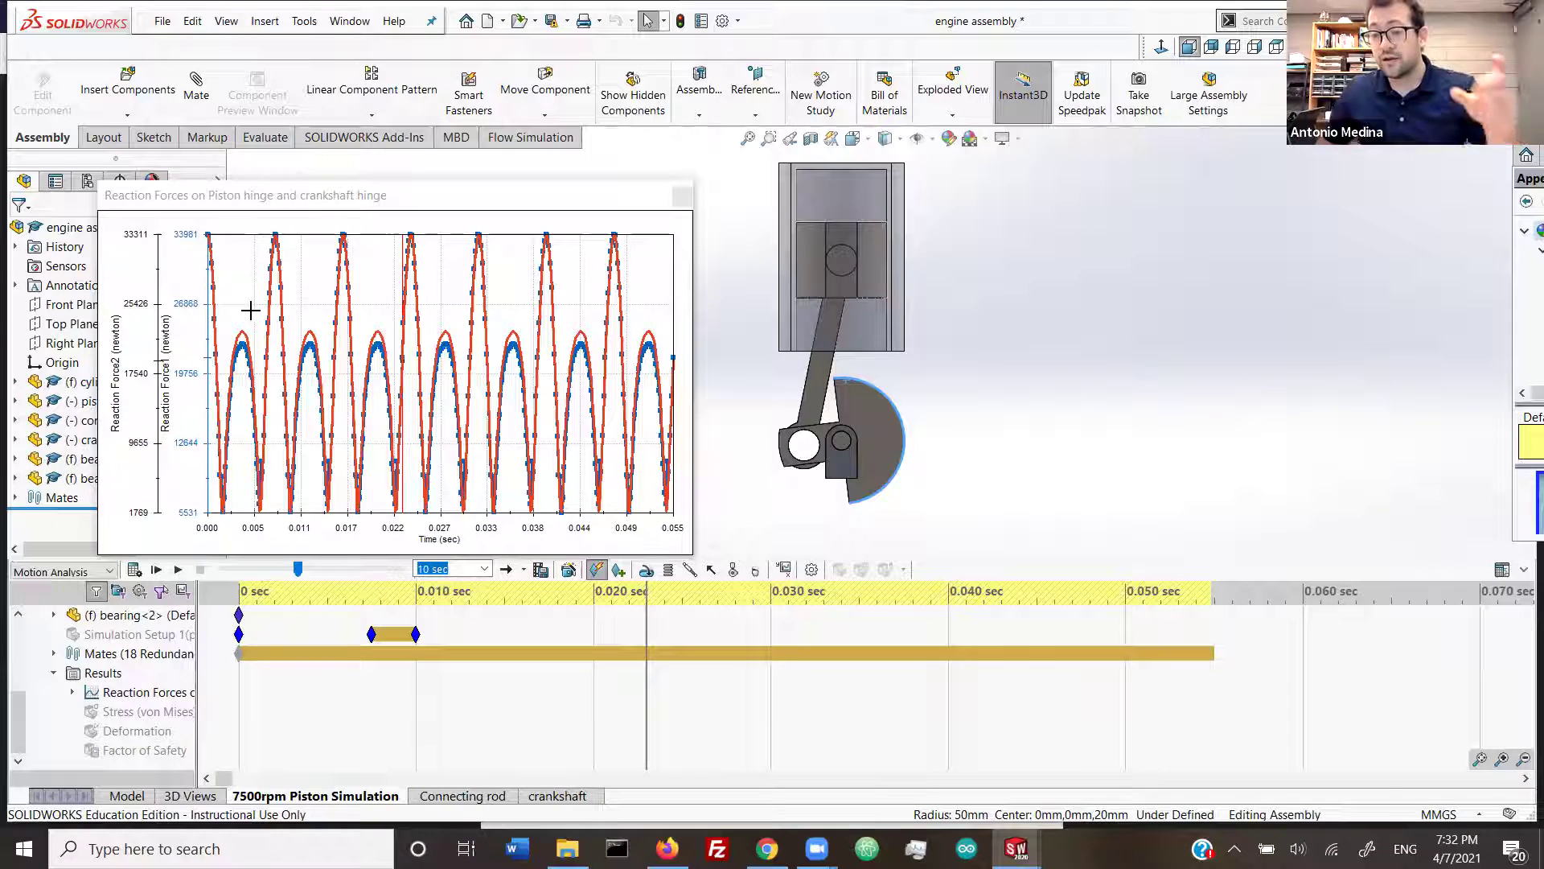
{"action": "mouse_move", "coordinate": [288, 369]}
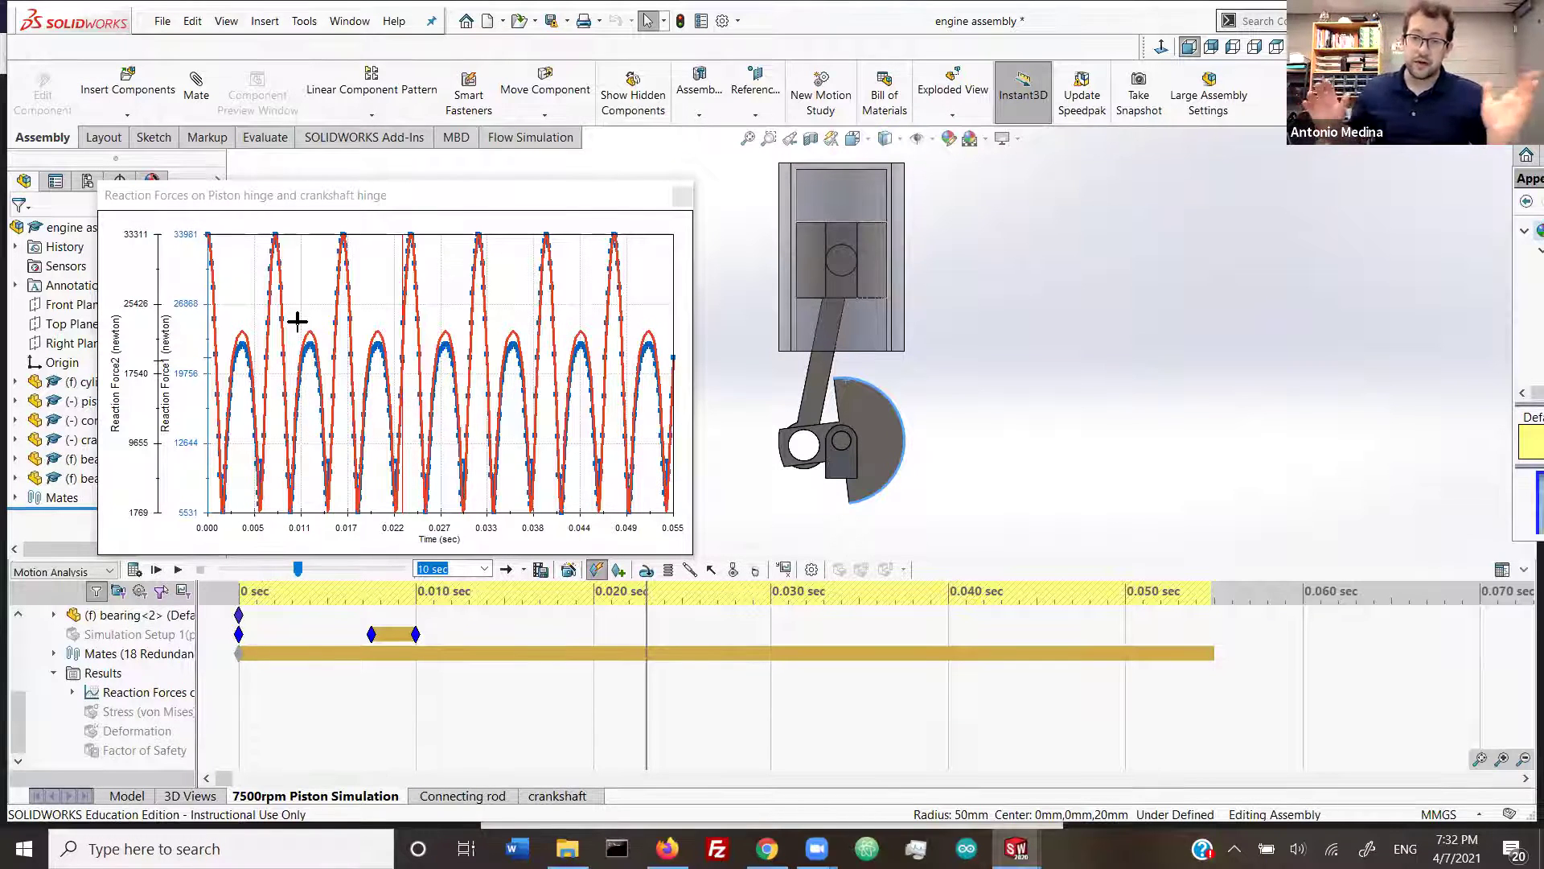
{"action": "left_click", "coordinate": [682, 198]}
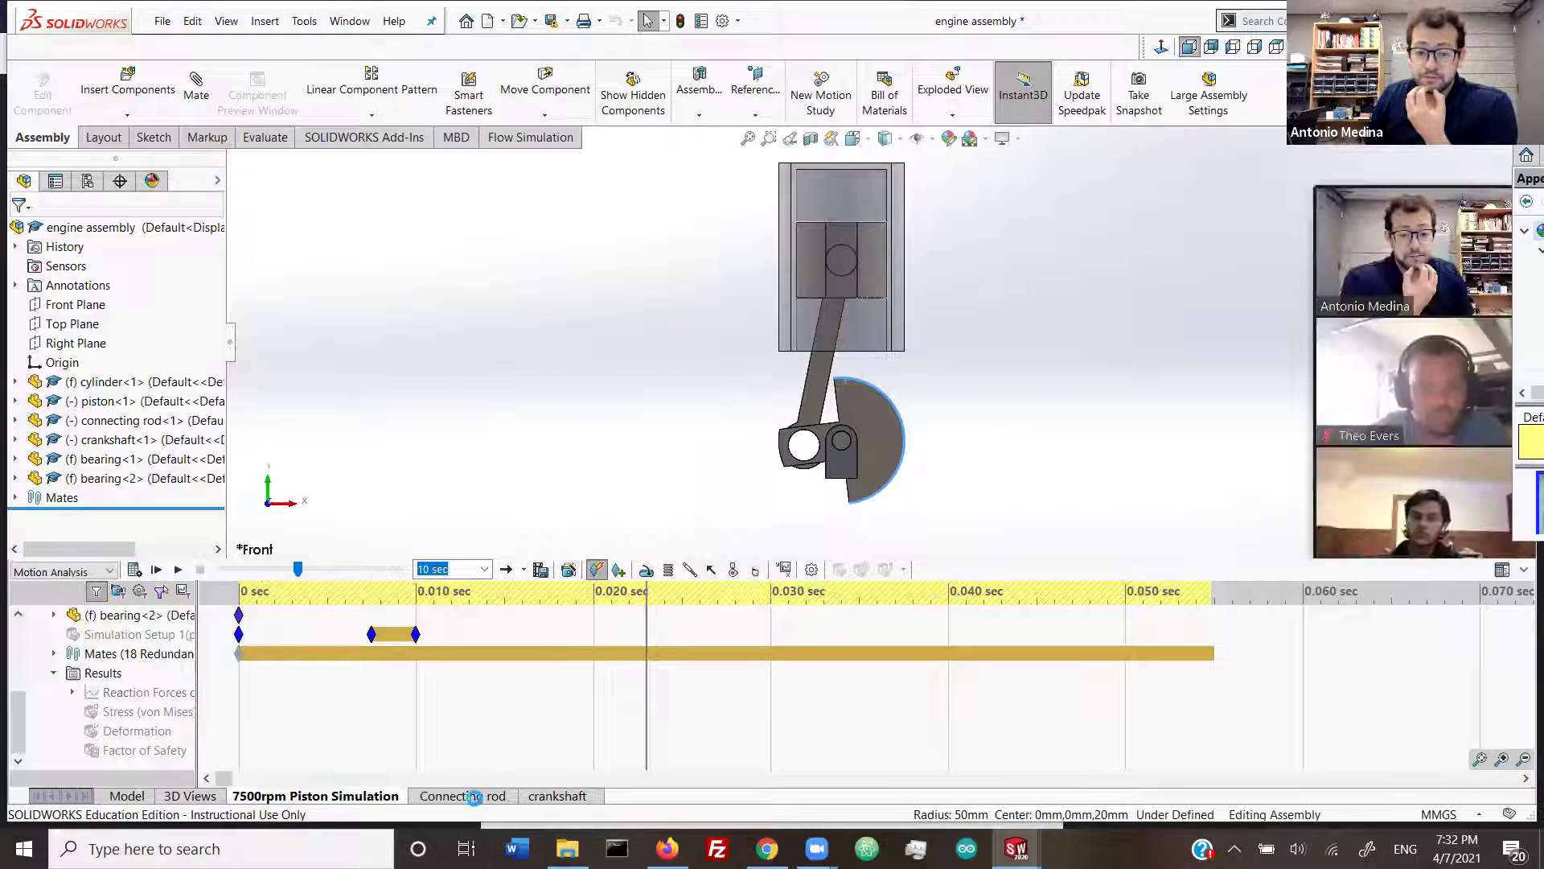
Step: Open the crankshaft motion study to examine its Plot3 reaction forces, and close the plot
{"action": "left_click", "coordinate": [478, 798]}
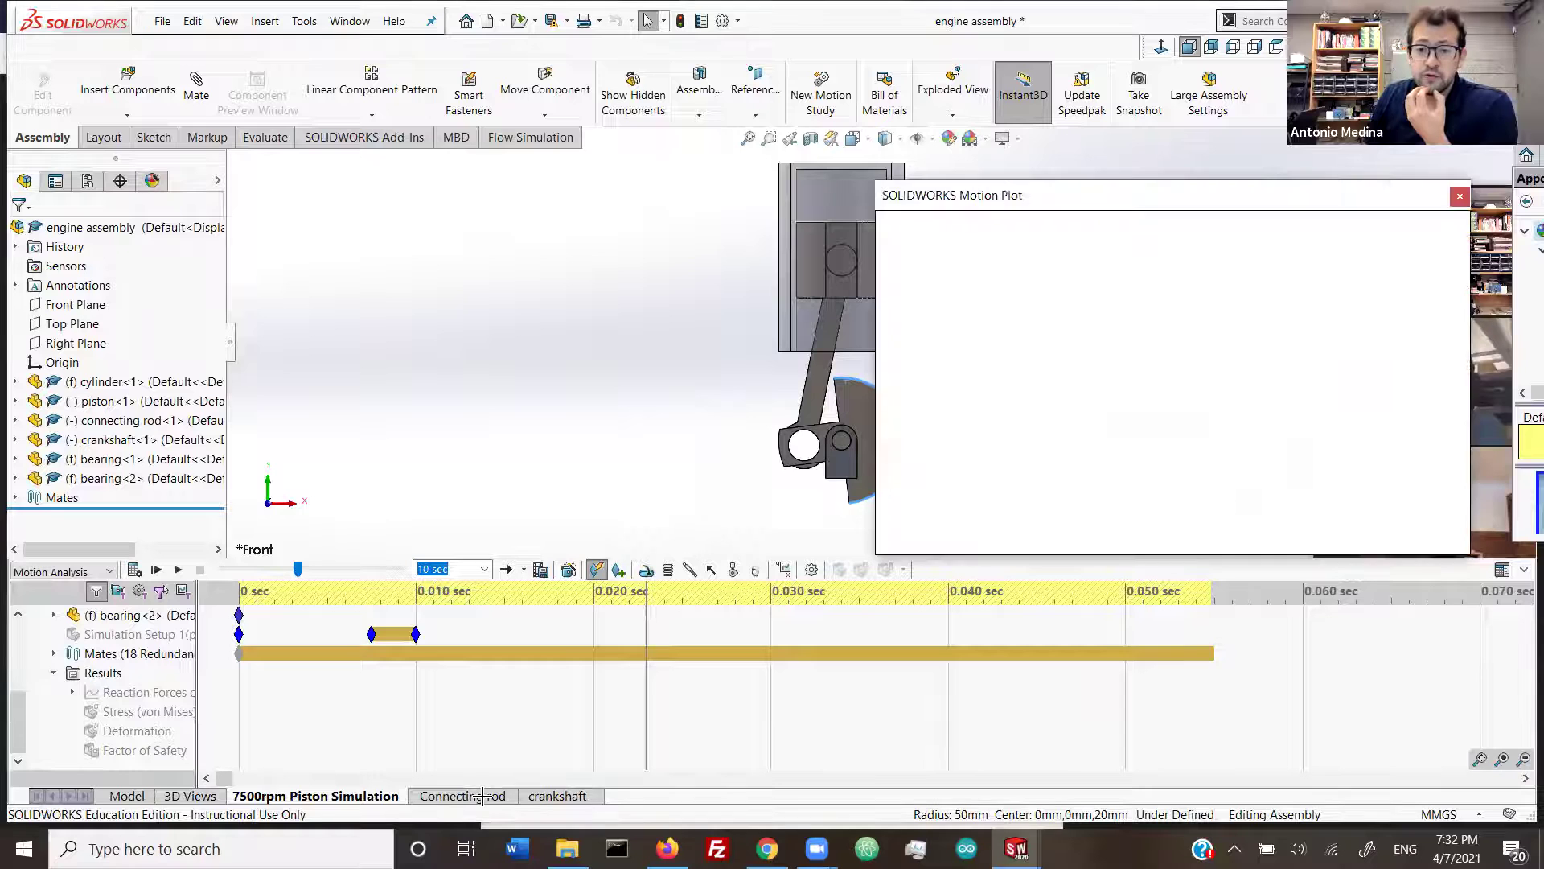
{"action": "left_click", "coordinate": [546, 797]}
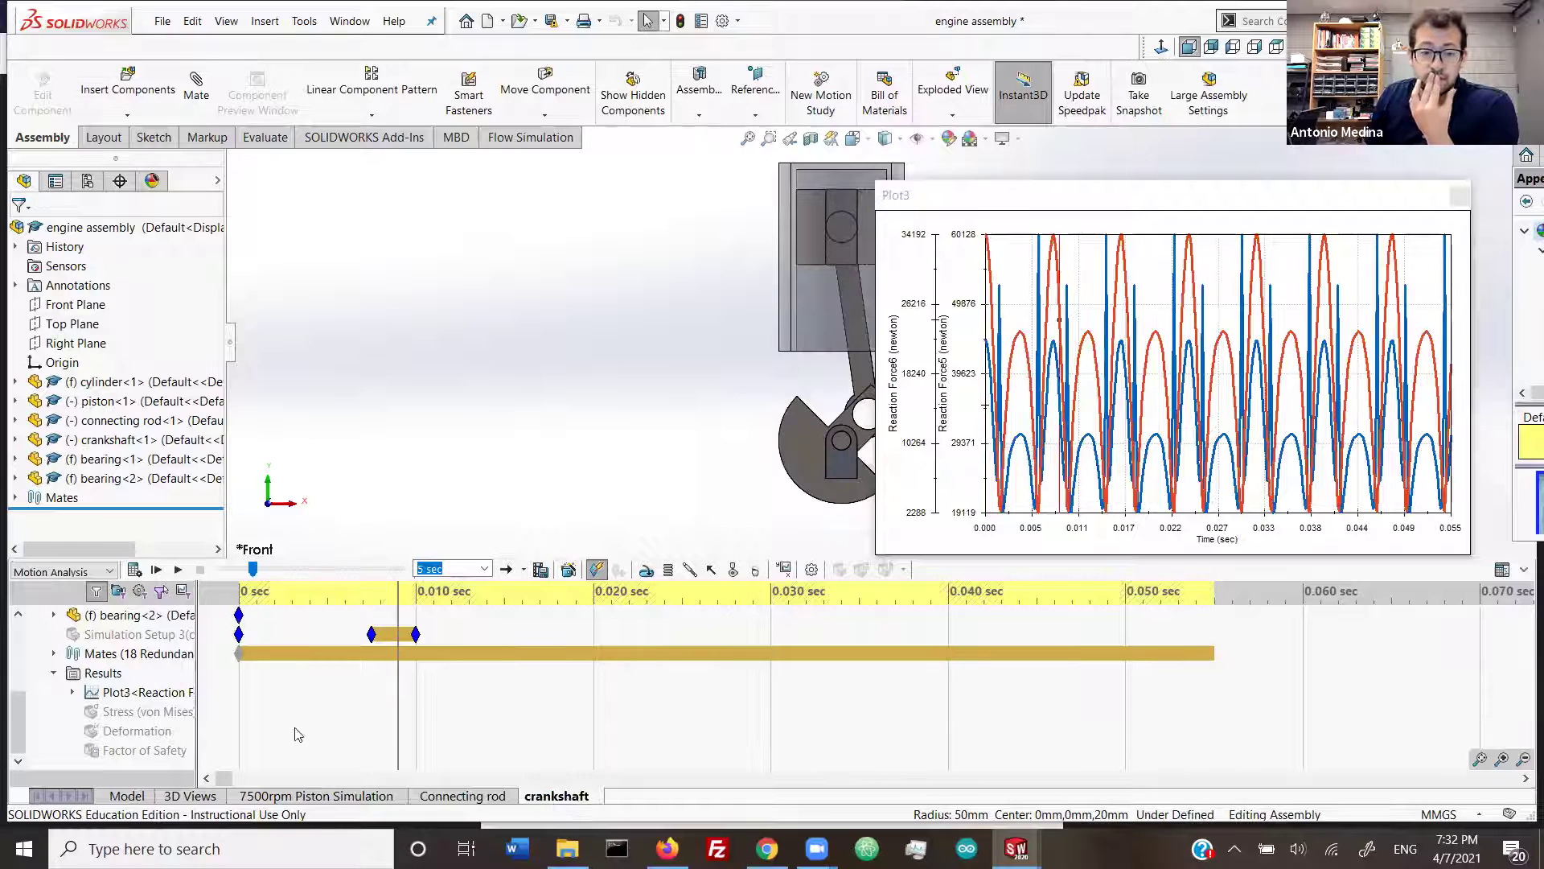
{"action": "right_click", "coordinate": [165, 718]}
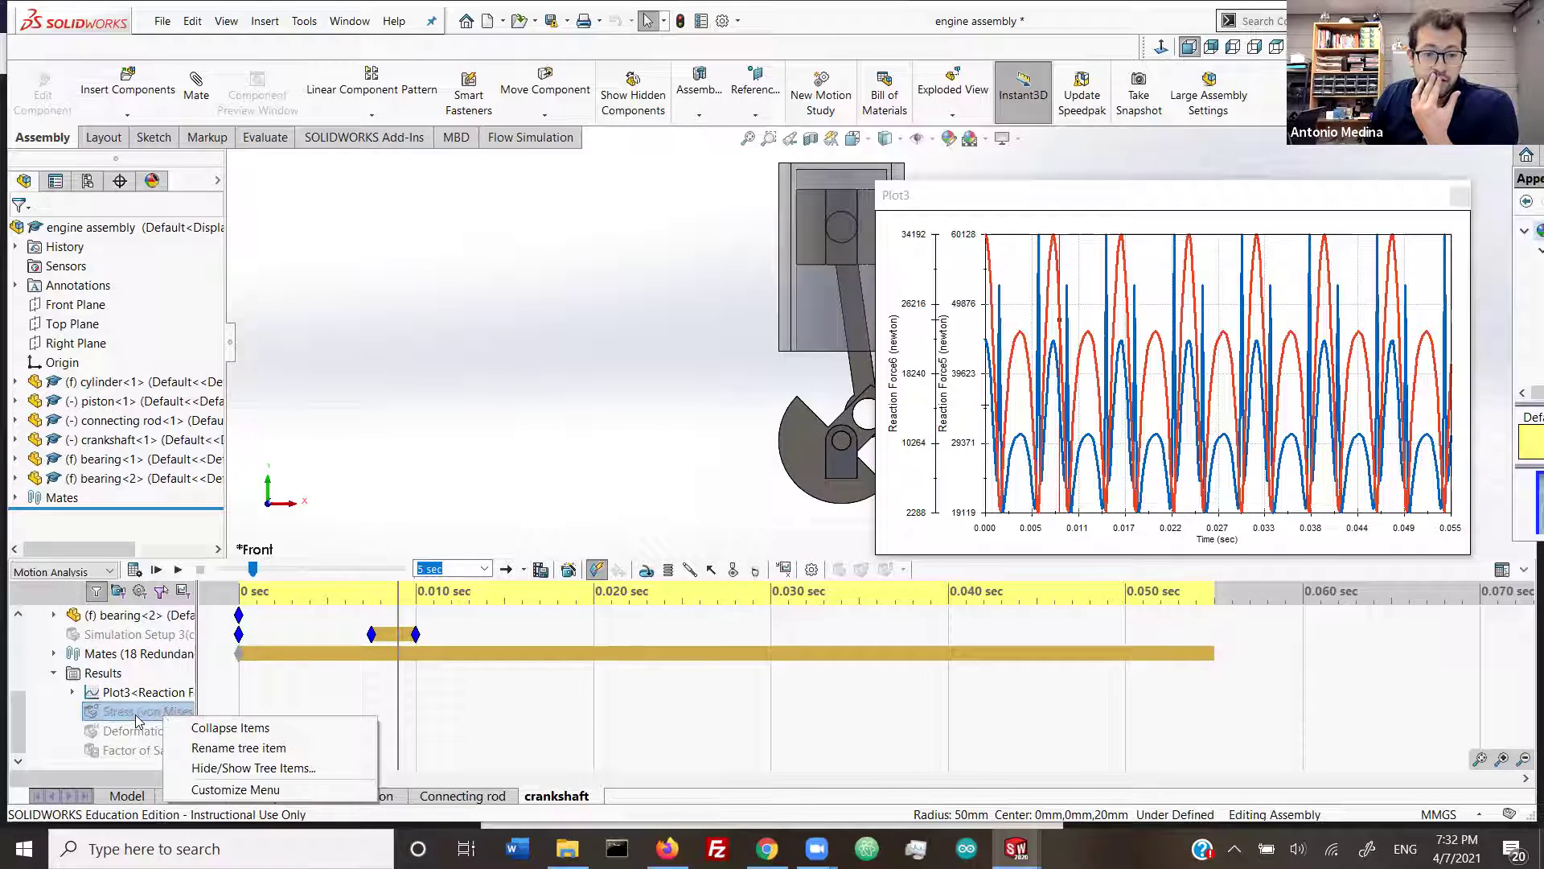
{"action": "left_click", "coordinate": [107, 686]}
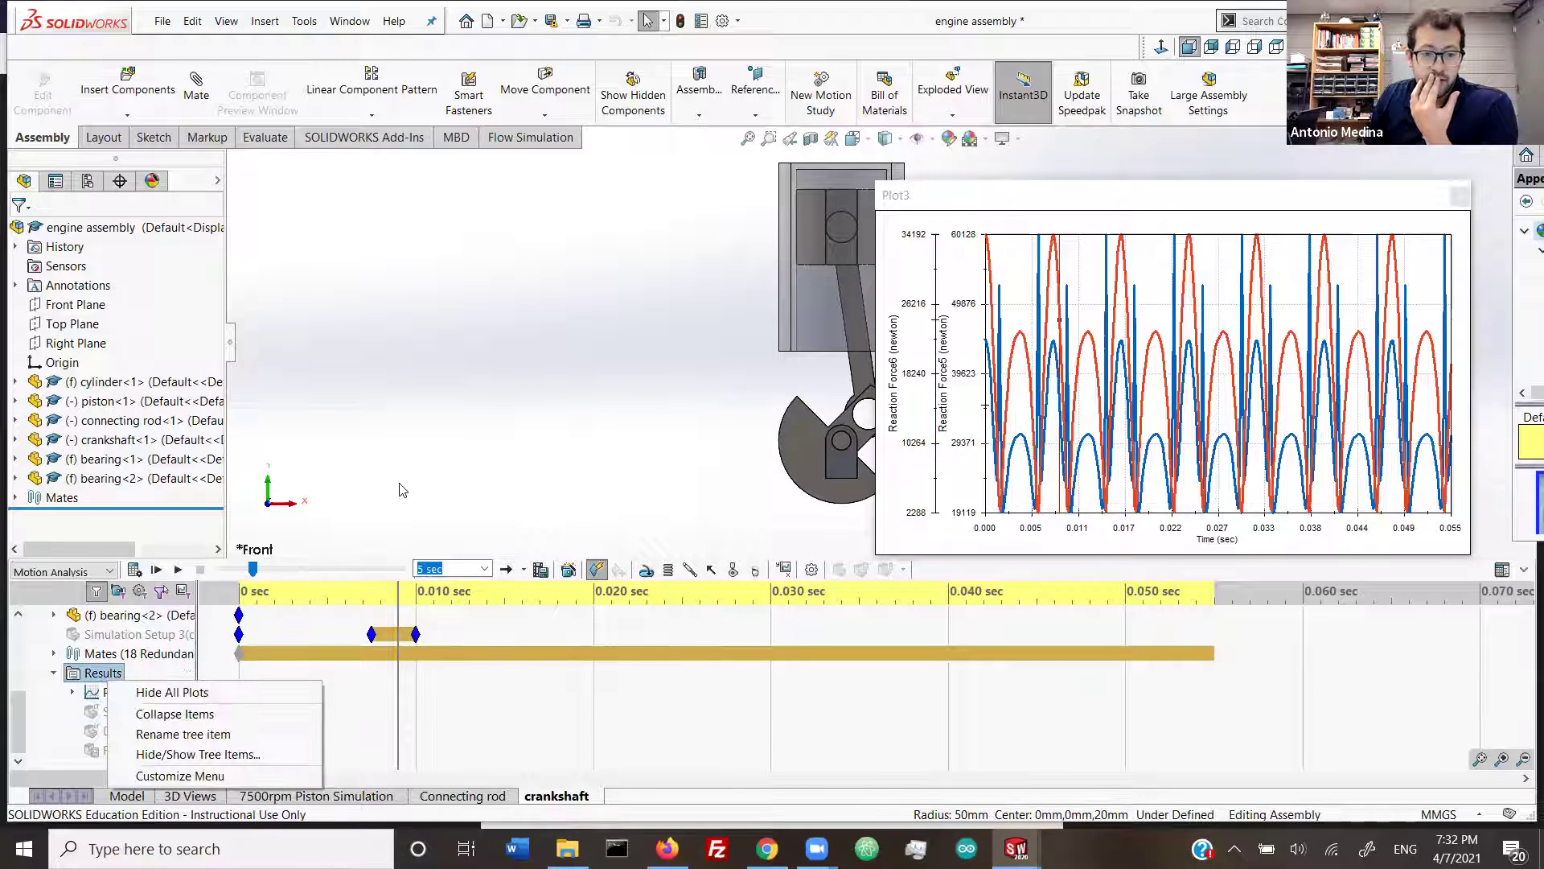
{"action": "left_click", "coordinate": [996, 194]}
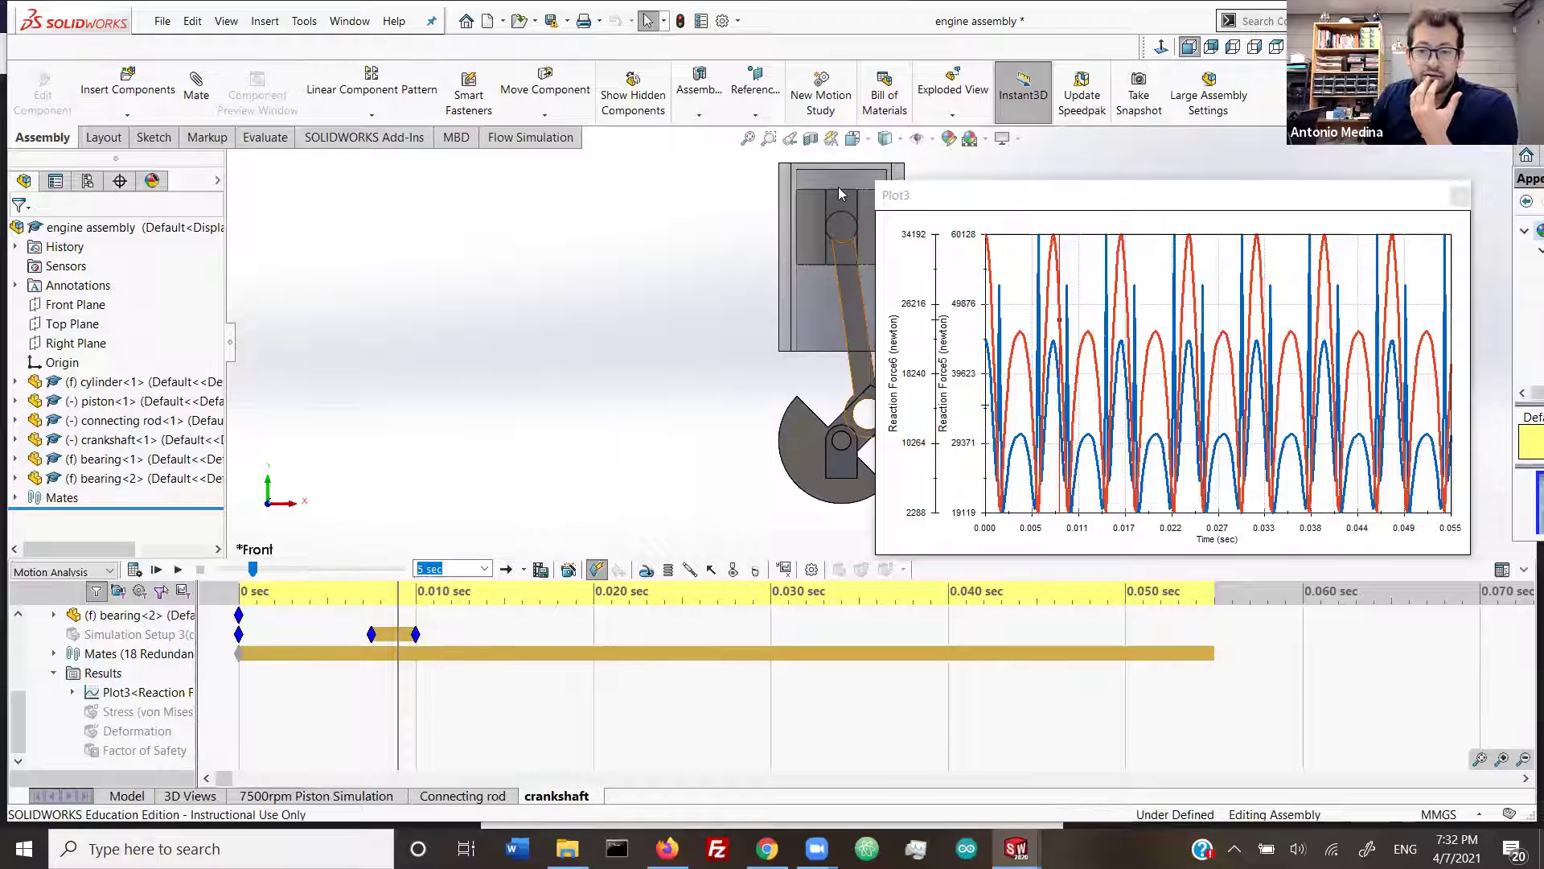
{"action": "left_click_drag", "start_coordinate": [994, 193], "coordinate": [461, 209]}
{"action": "left_click", "coordinate": [921, 215]}
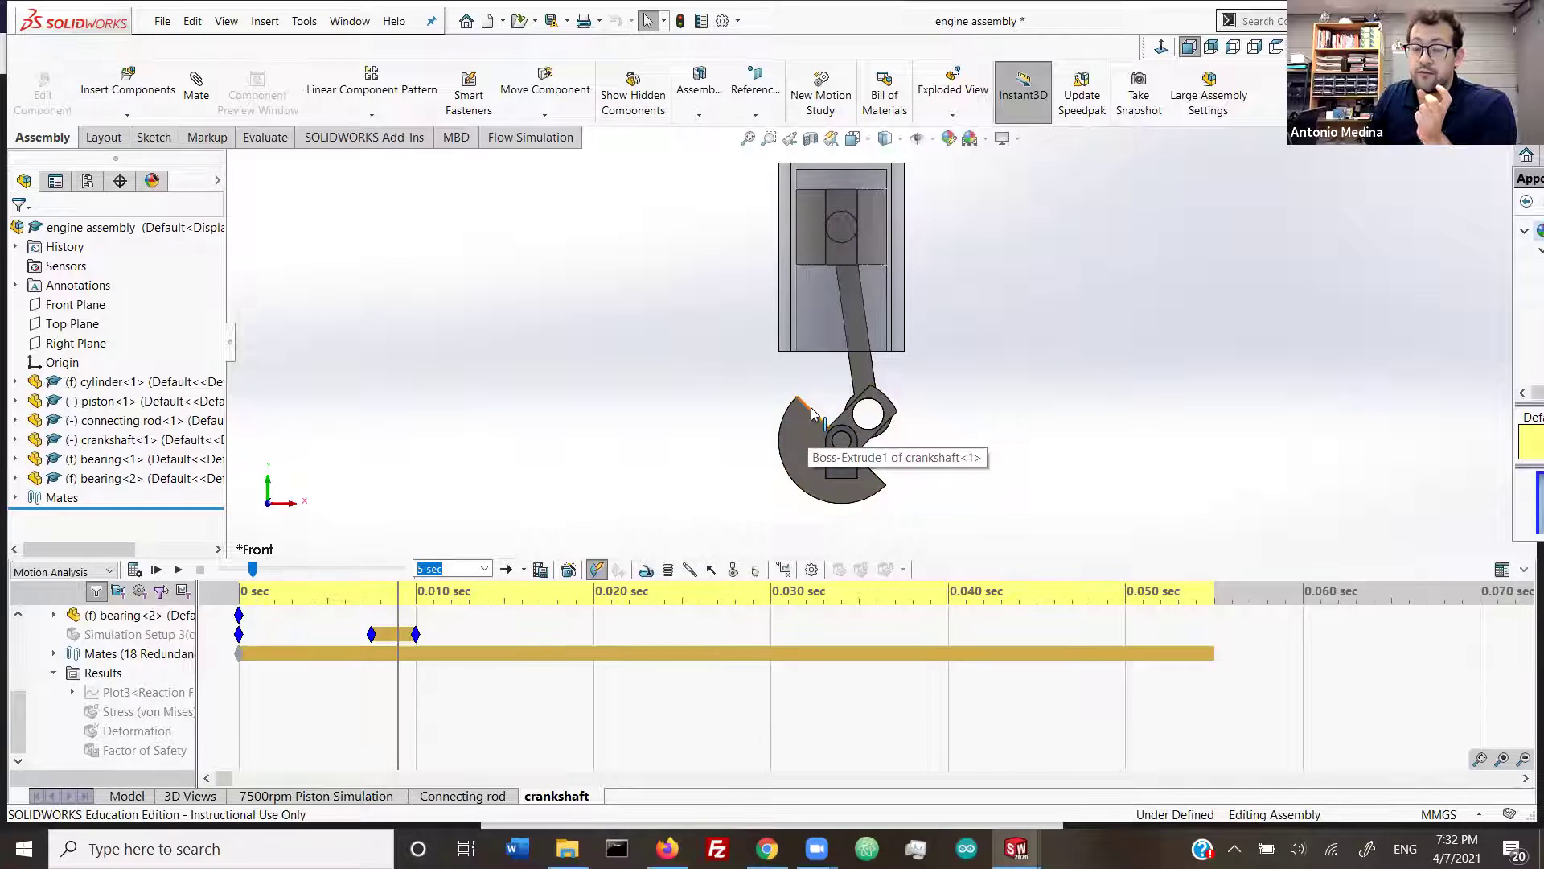
{"action": "left_click", "coordinate": [796, 433]}
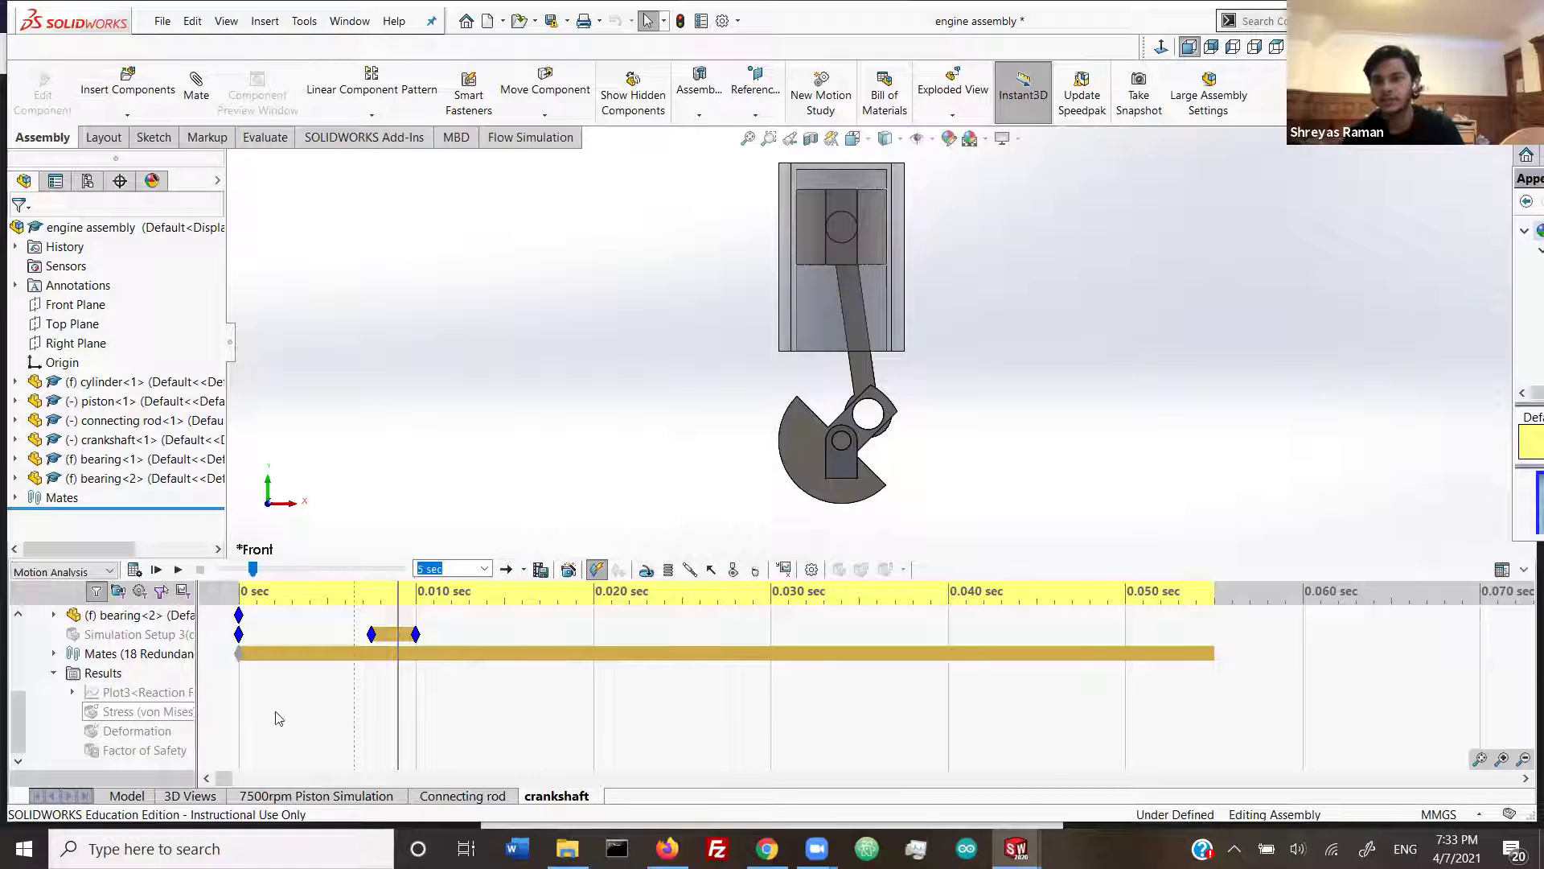
Step: Switch to the spinner assembly and open its Motion Study 1
{"action": "scroll", "coordinate": [126, 699], "scroll_direction": "up", "scroll_amount": 3}
{"action": "scroll", "coordinate": [128, 698], "scroll_direction": "down", "scroll_amount": 2}
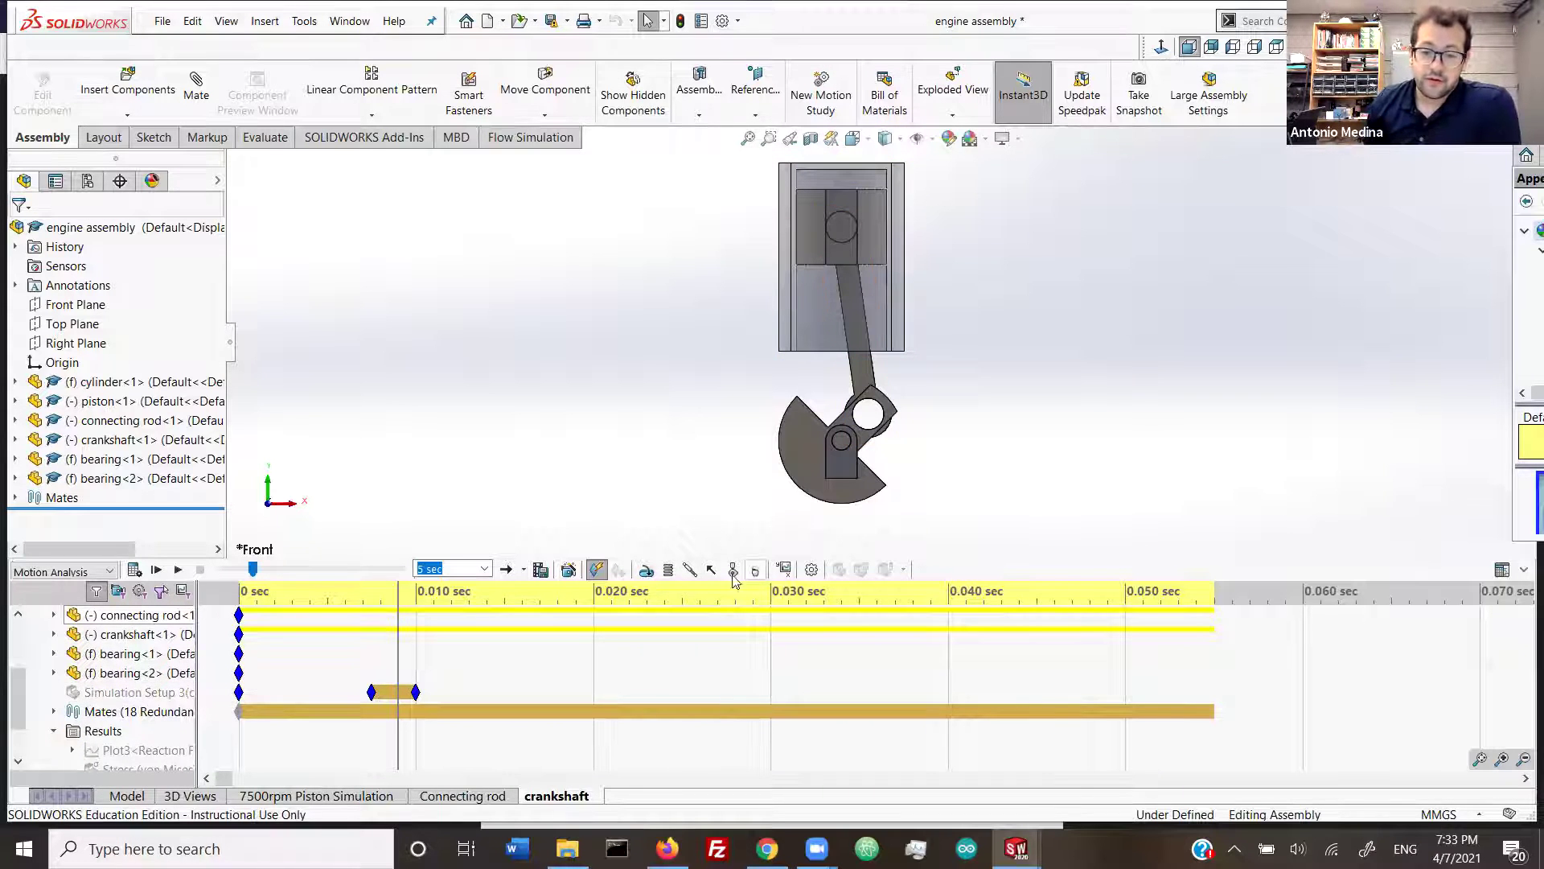
{"action": "mouse_move", "coordinate": [1016, 849]}
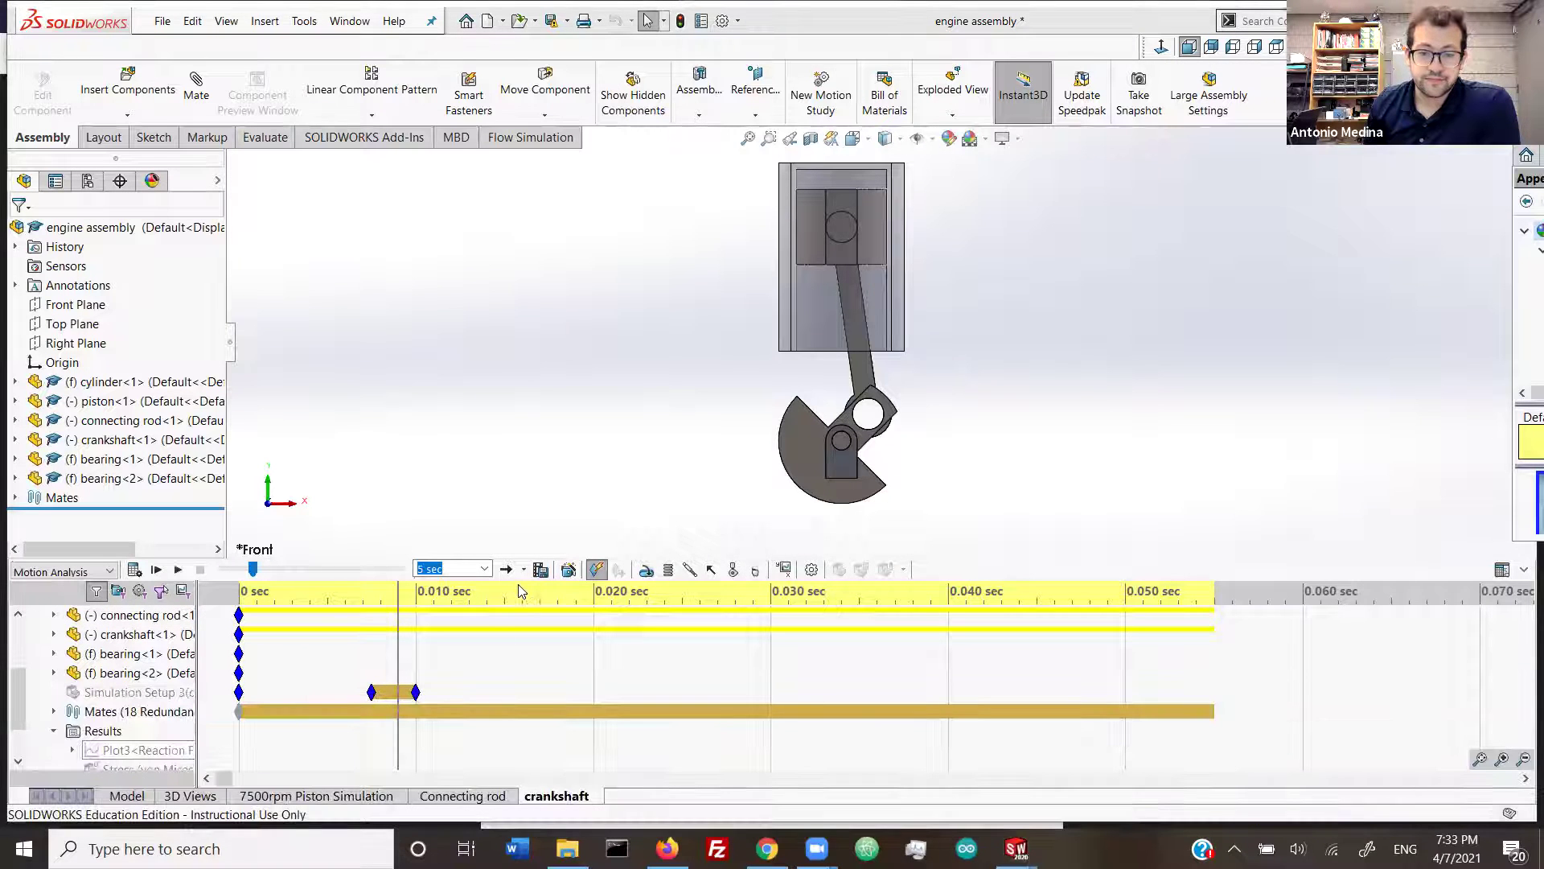
{"action": "key", "text": "ctrl+Tab"}
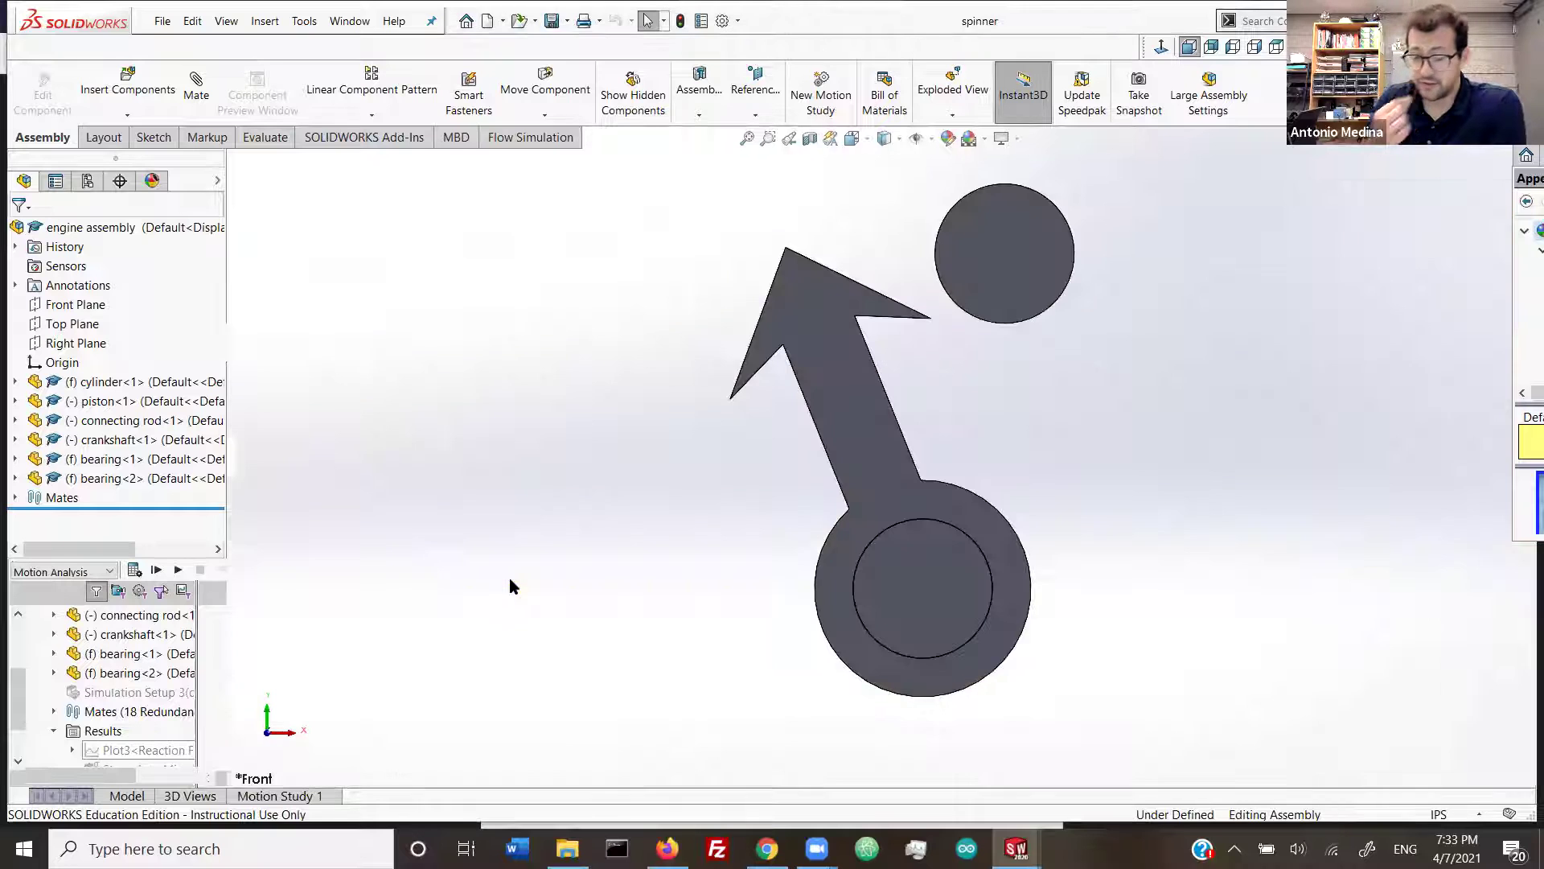
{"action": "left_click", "coordinate": [295, 796]}
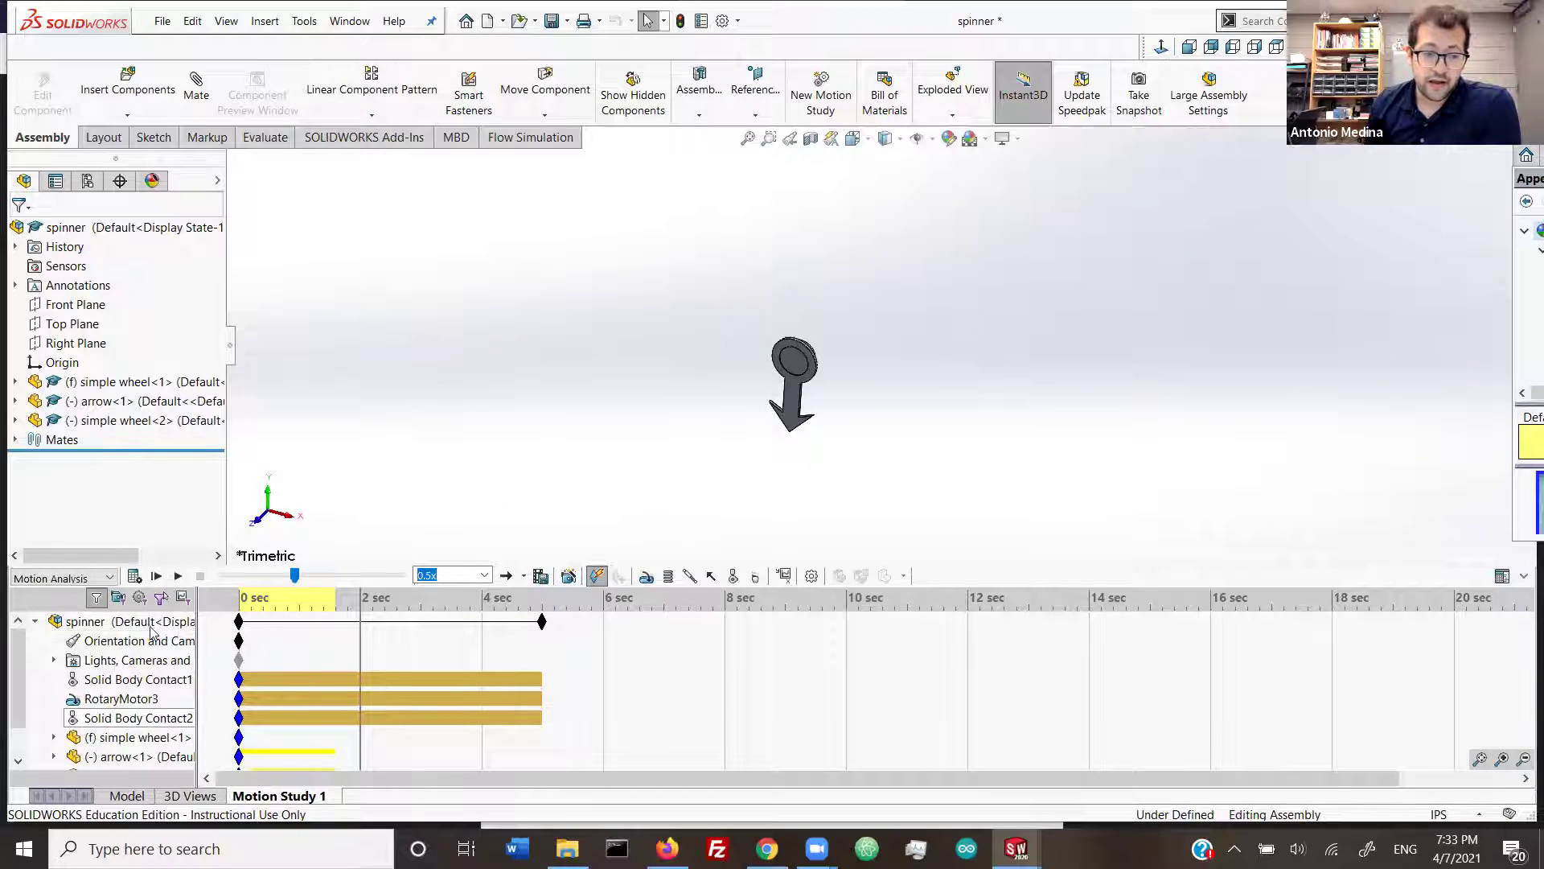
{"action": "right_click", "coordinate": [164, 410]}
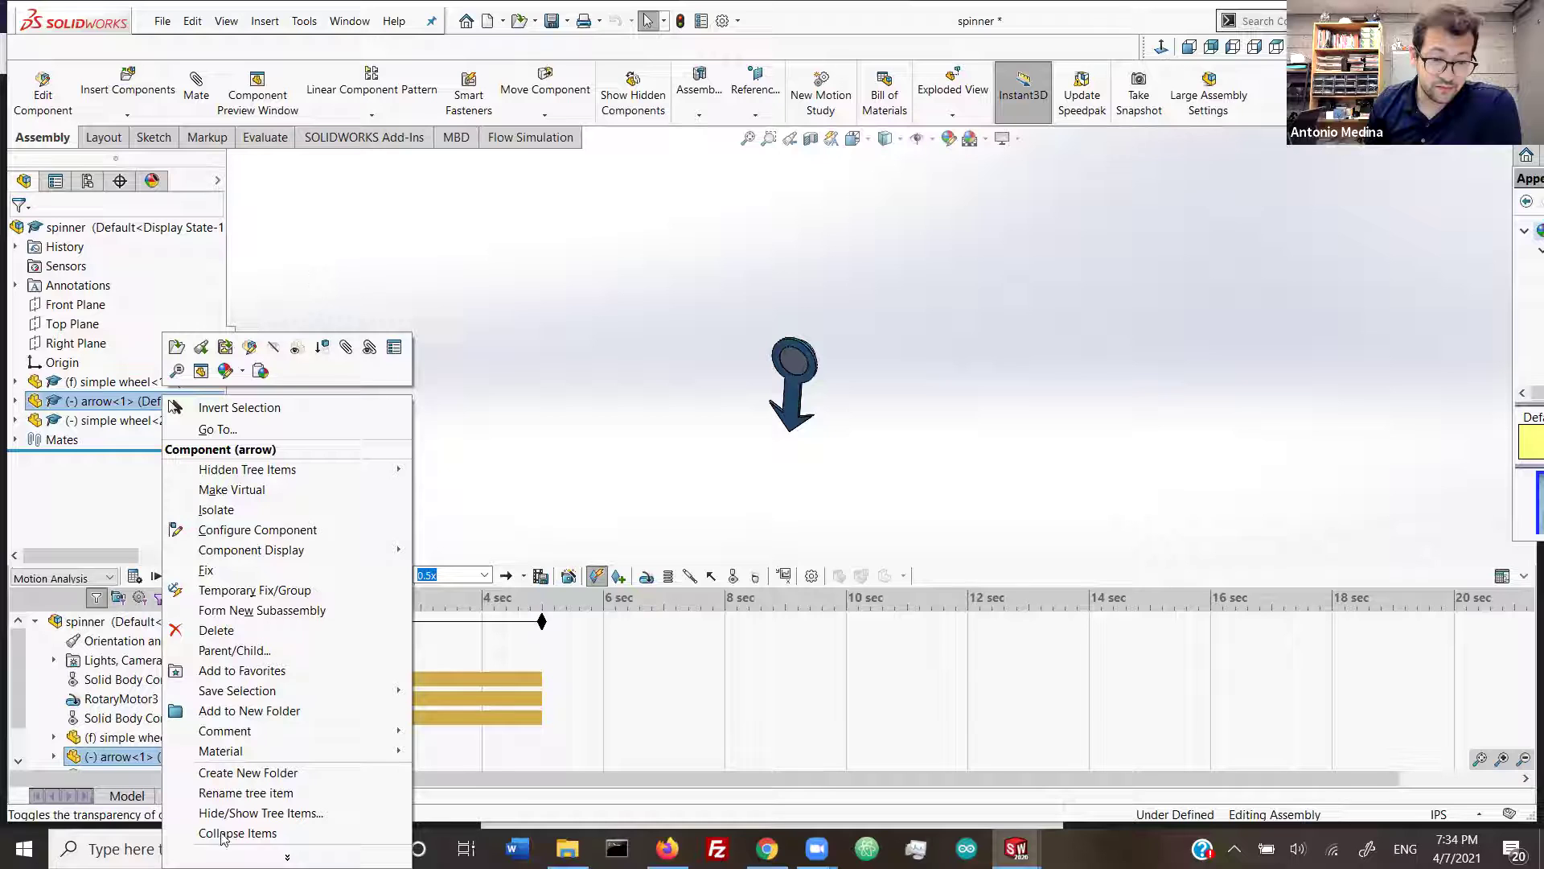
{"action": "left_click", "coordinate": [287, 855]}
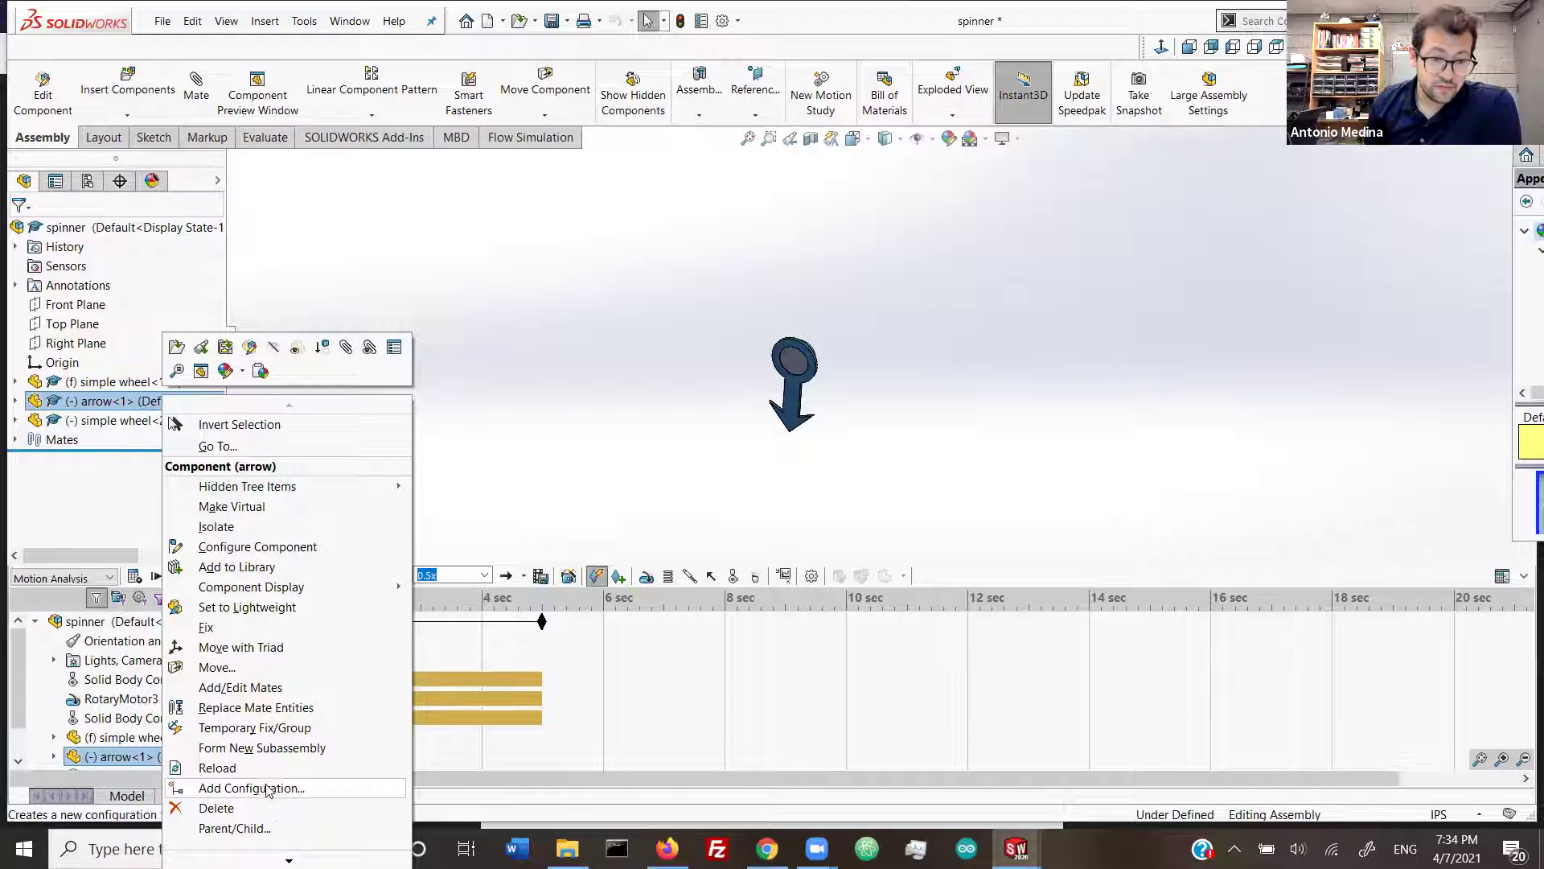
{"action": "left_click", "coordinate": [587, 384]}
{"action": "scroll", "coordinate": [133, 708], "scroll_direction": "down", "scroll_amount": 1}
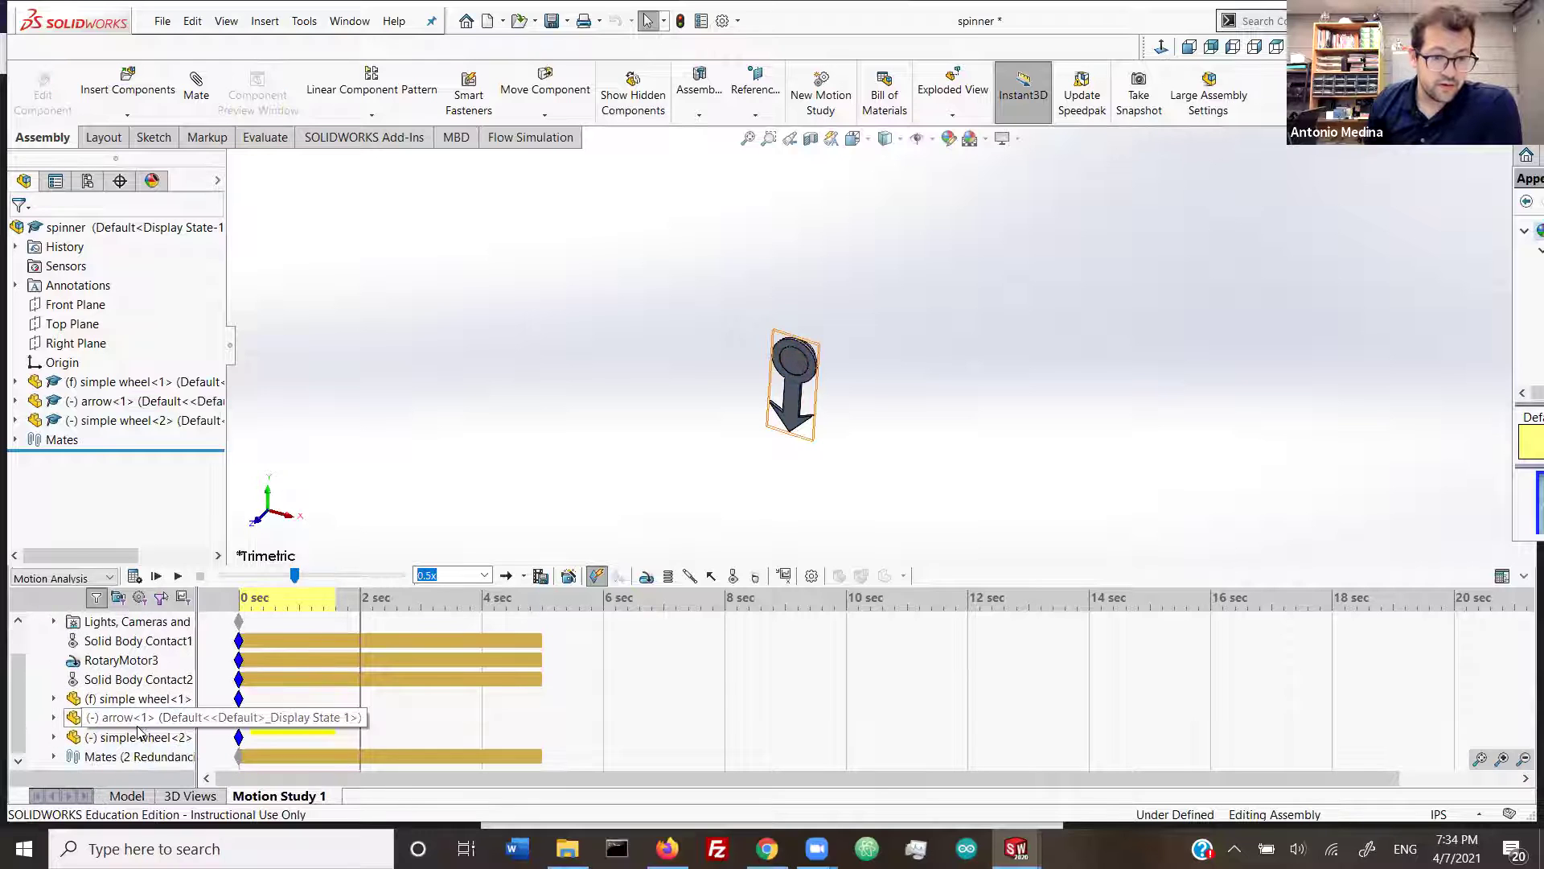
{"action": "left_click", "coordinate": [137, 724]}
{"action": "right_click", "coordinate": [137, 724]}
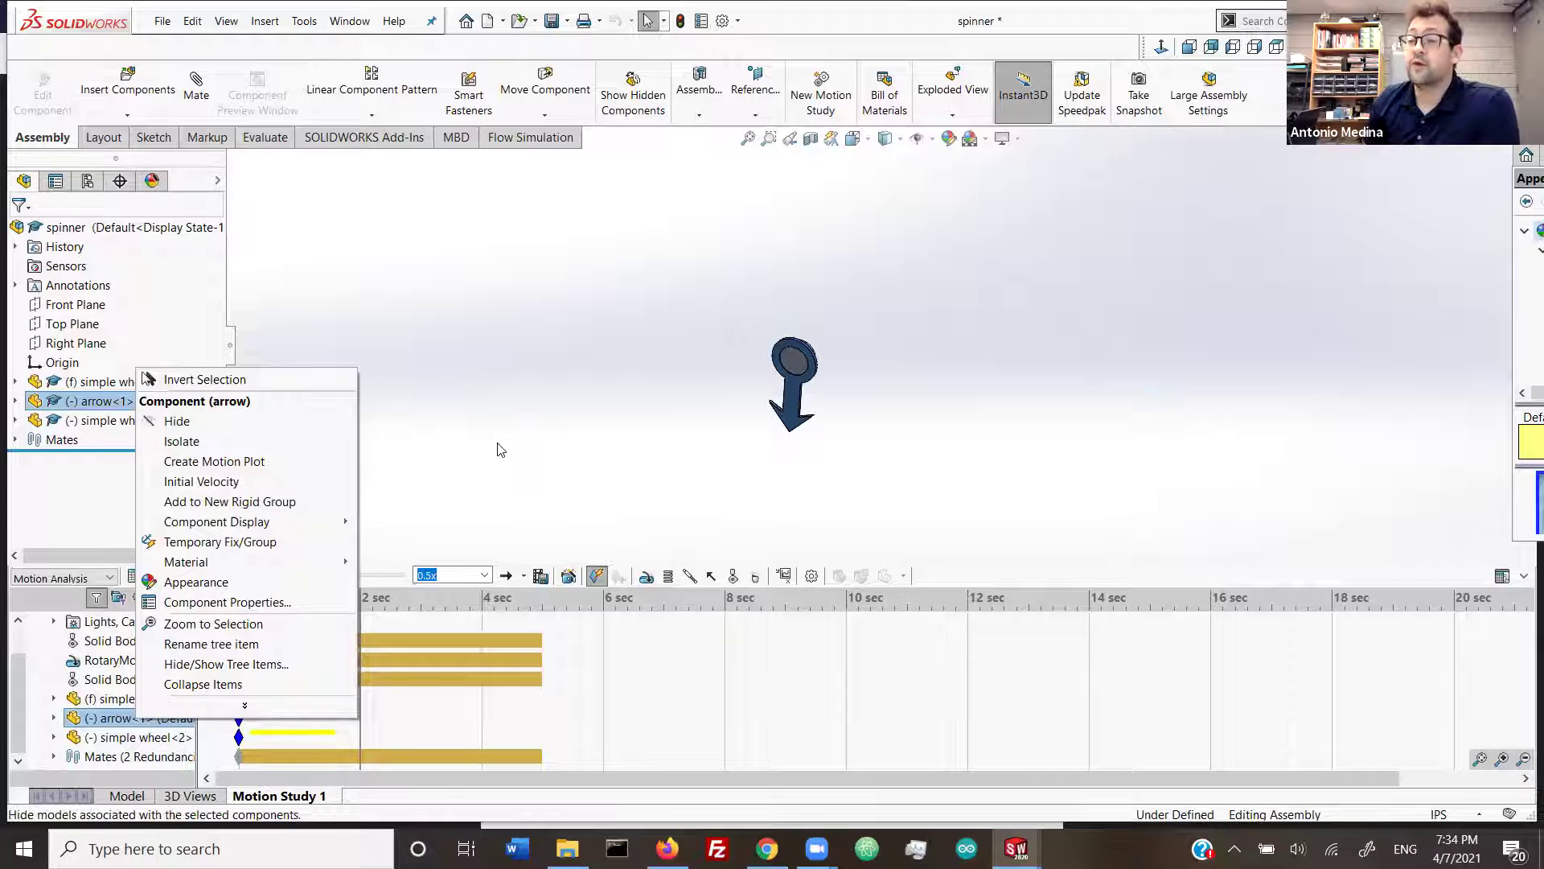
{"action": "left_click", "coordinate": [488, 465]}
{"action": "left_click", "coordinate": [462, 434]}
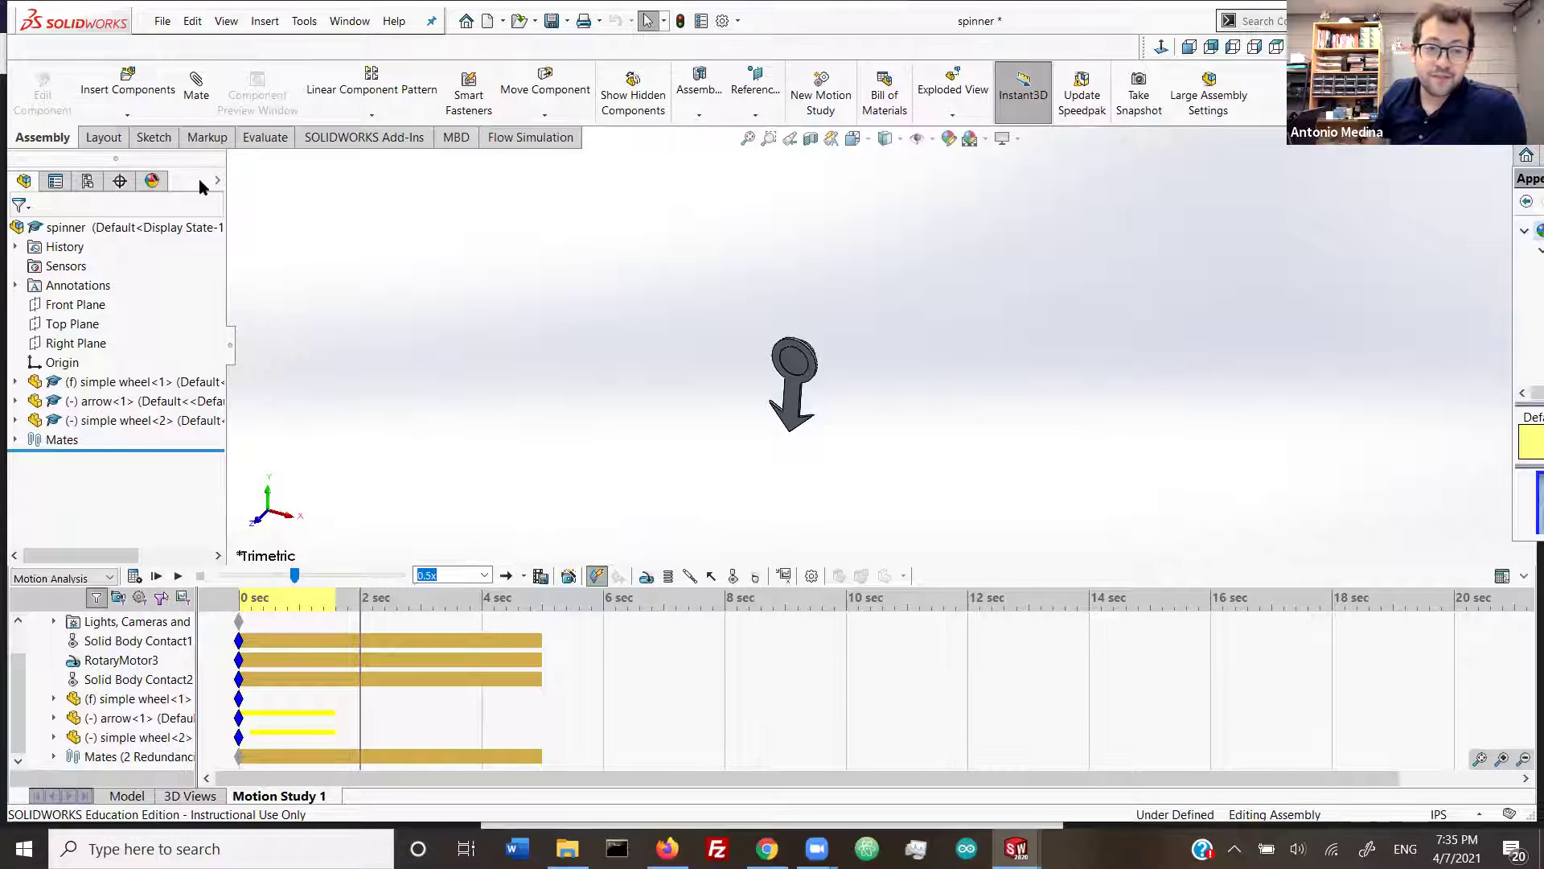
Step: Create a new part document
{"action": "left_click", "coordinate": [163, 21]}
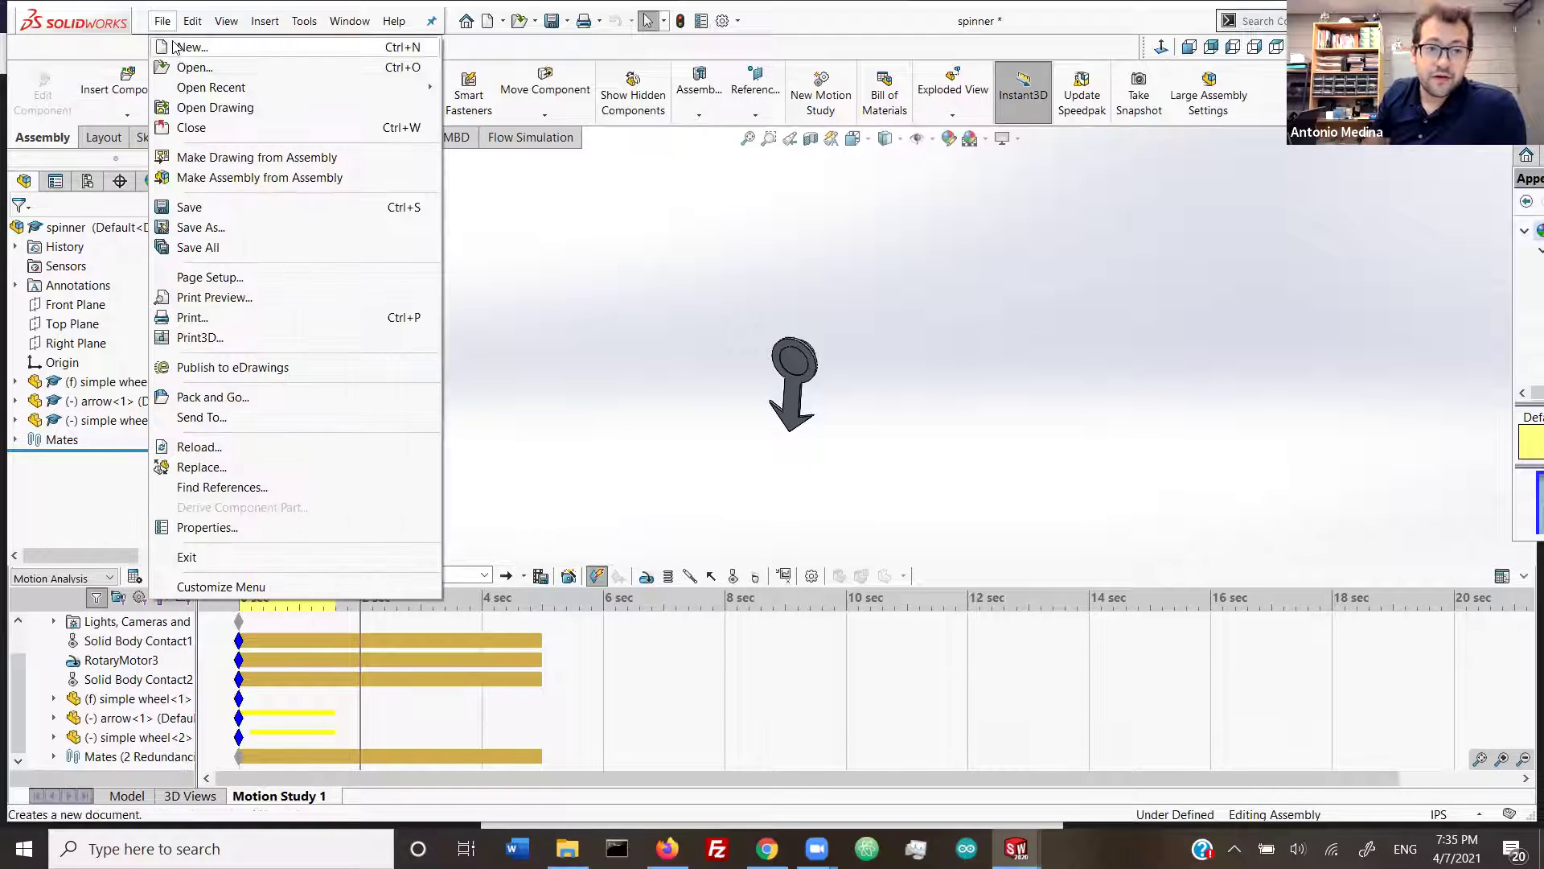
{"action": "left_click", "coordinate": [604, 288]}
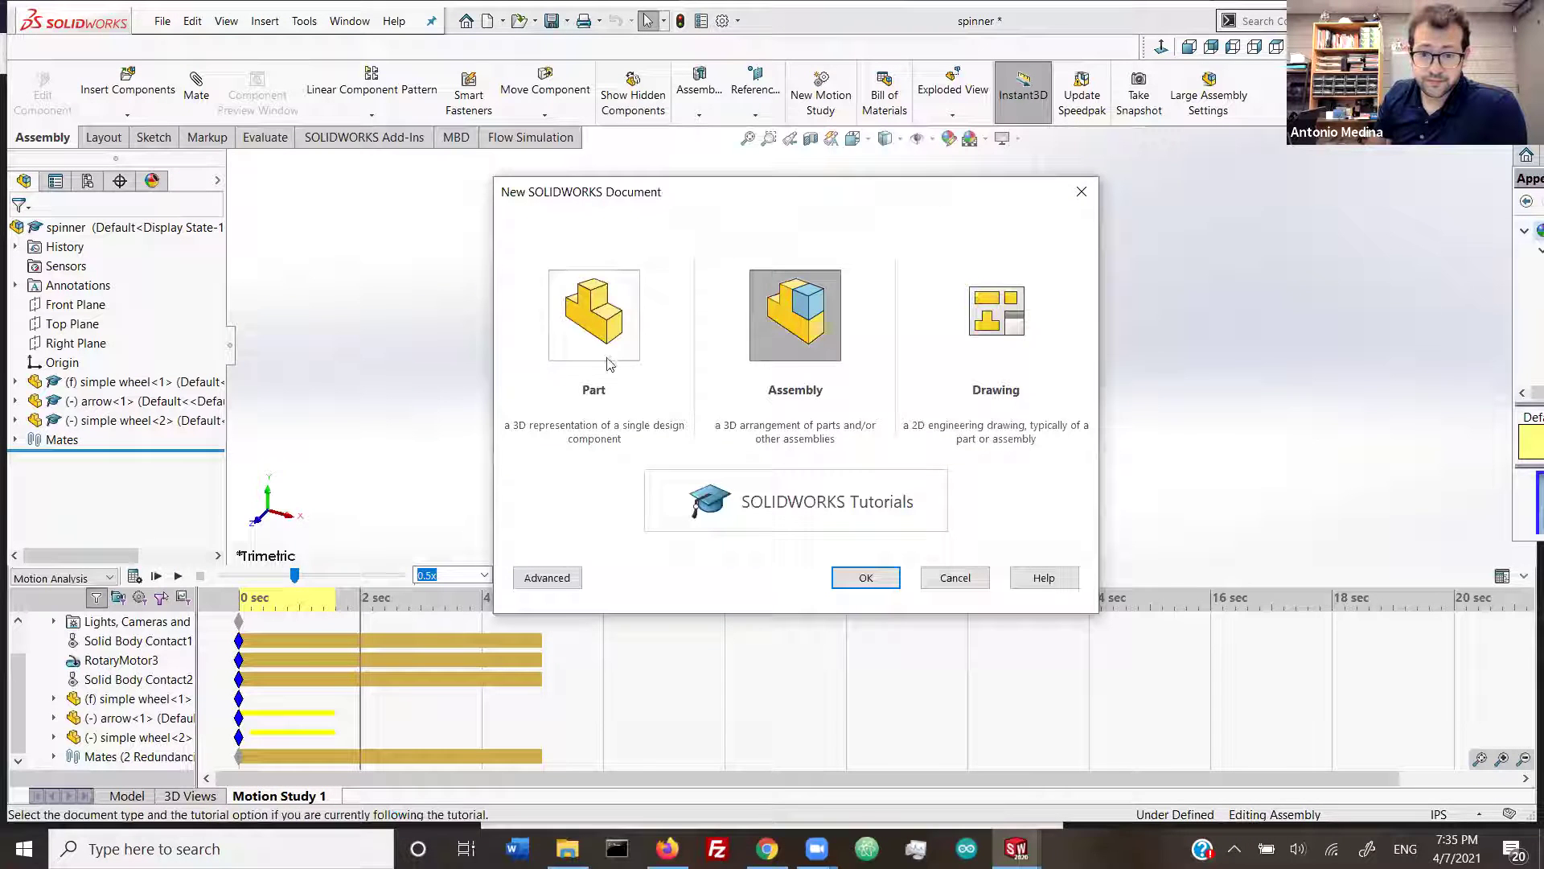
{"action": "left_click", "coordinate": [604, 354]}
{"action": "left_click", "coordinate": [877, 577]}
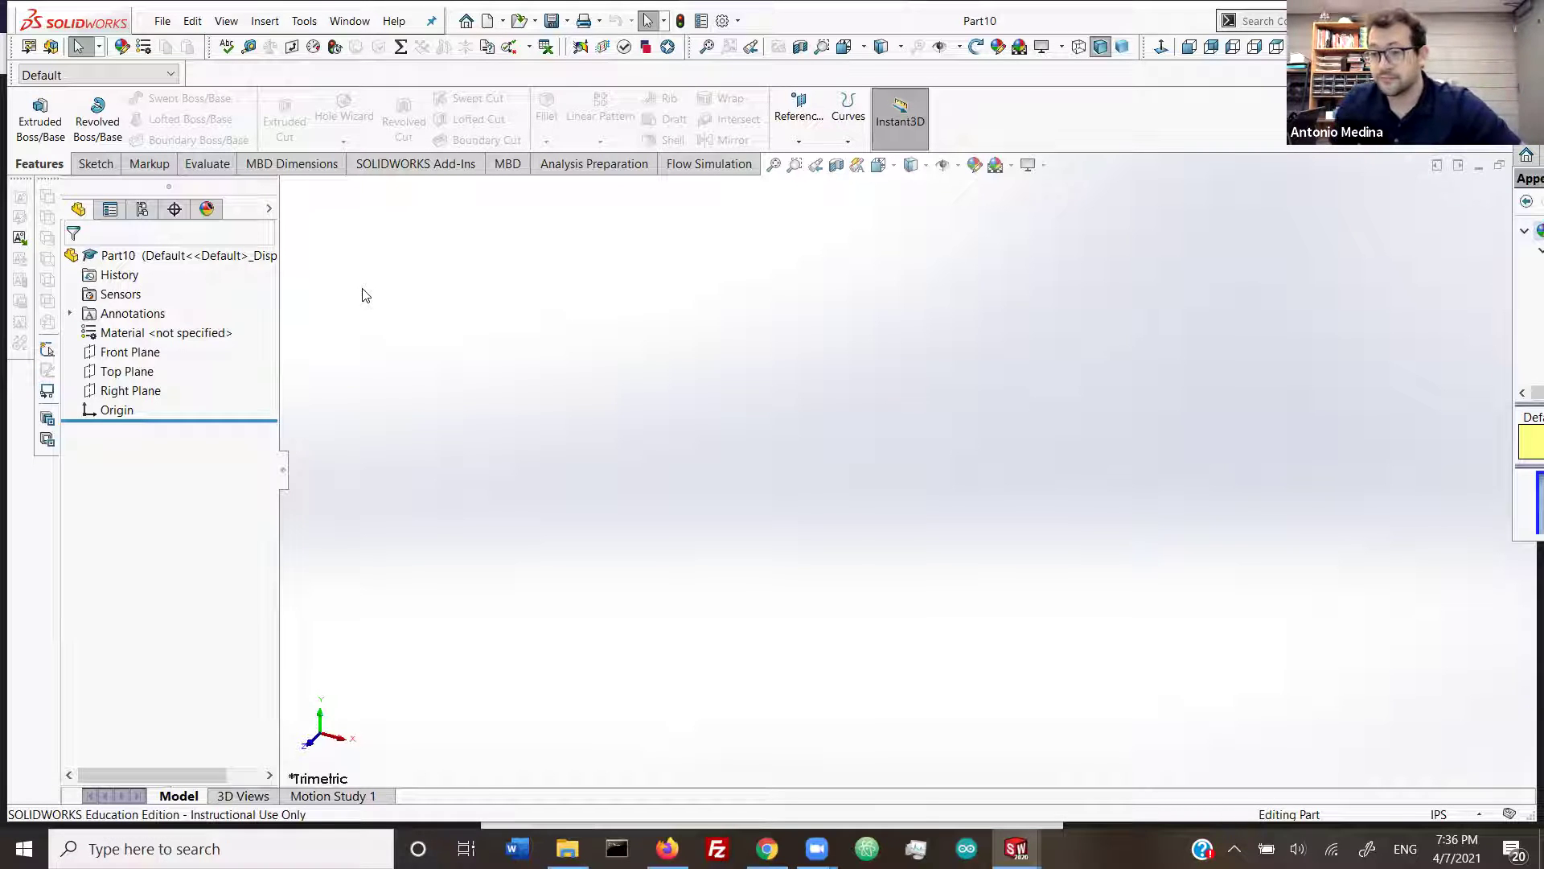
Step: Start an extruded boss on the Front Plane and sketch a corner rectangle about 3.7 by 1.4 in from the origin
{"action": "left_click", "coordinate": [41, 113]}
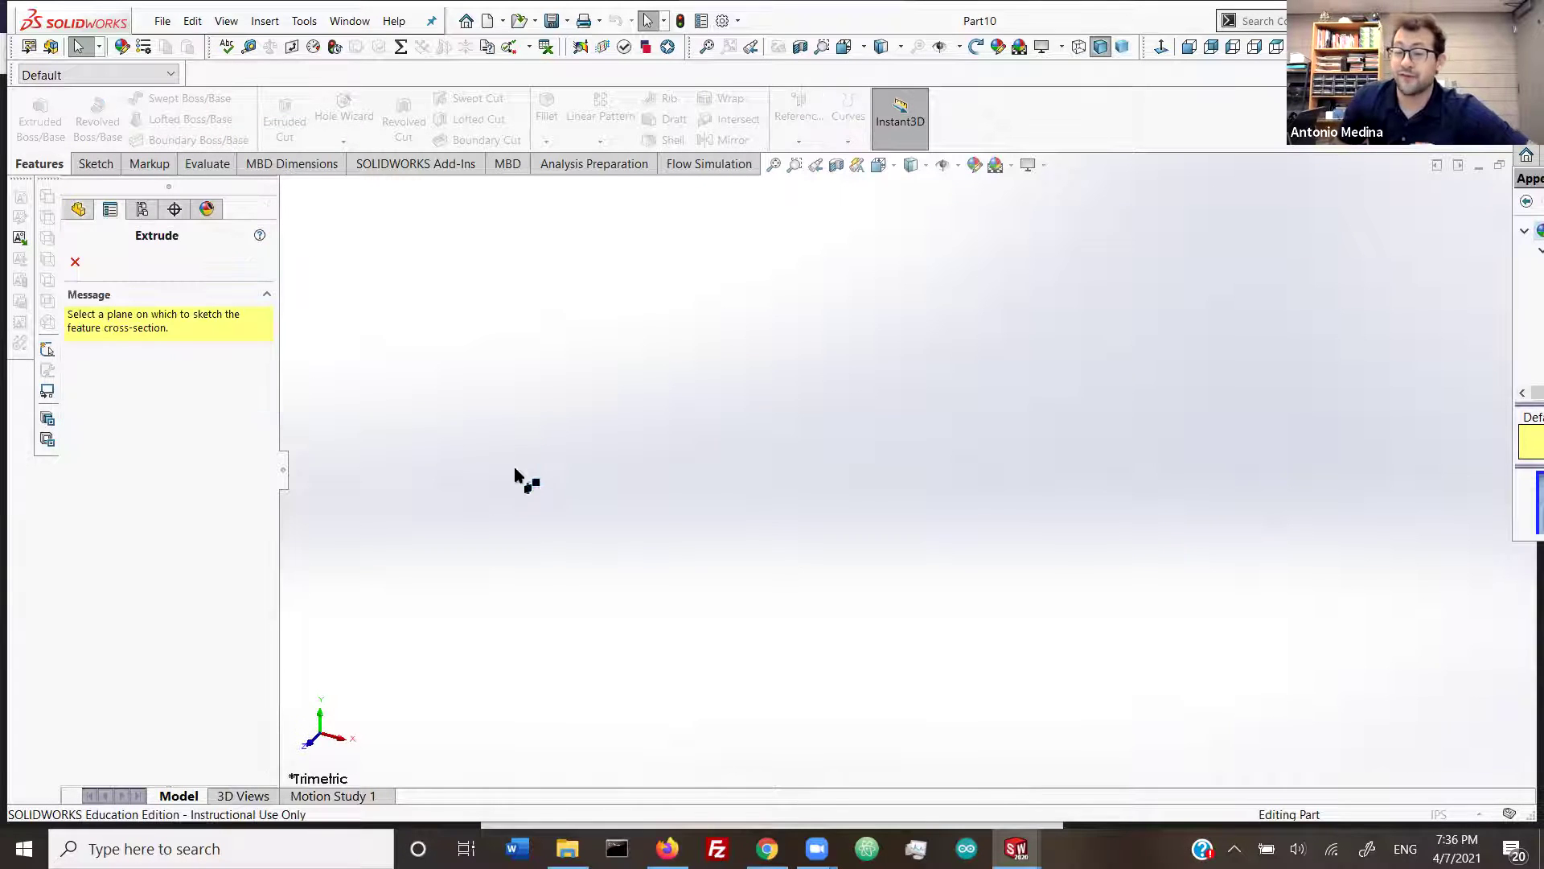
{"action": "left_click", "coordinate": [681, 354]}
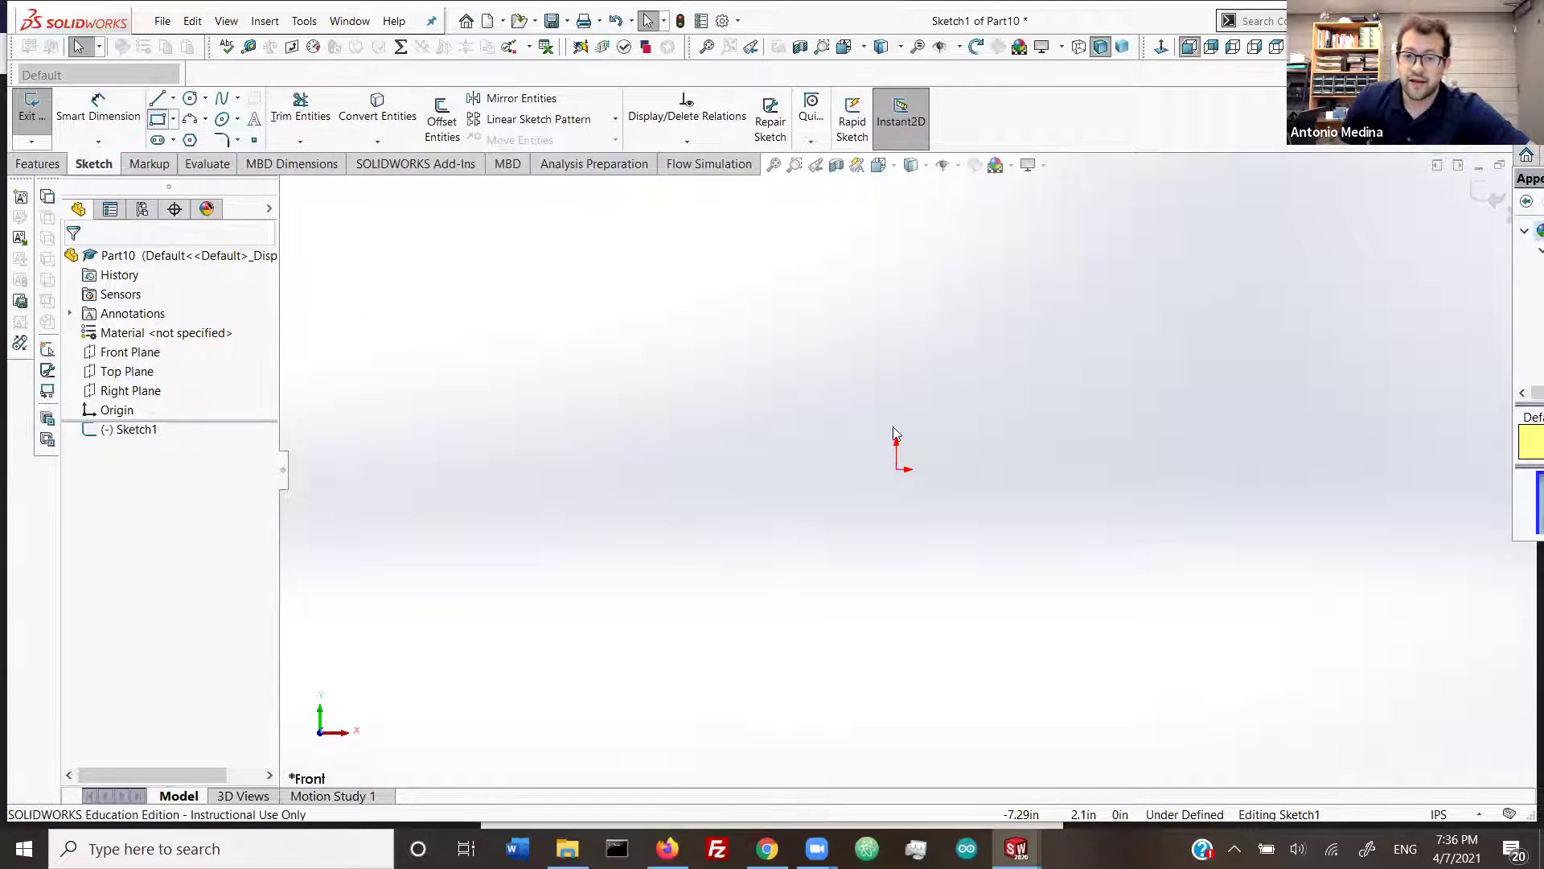
{"action": "left_click", "coordinate": [158, 118]}
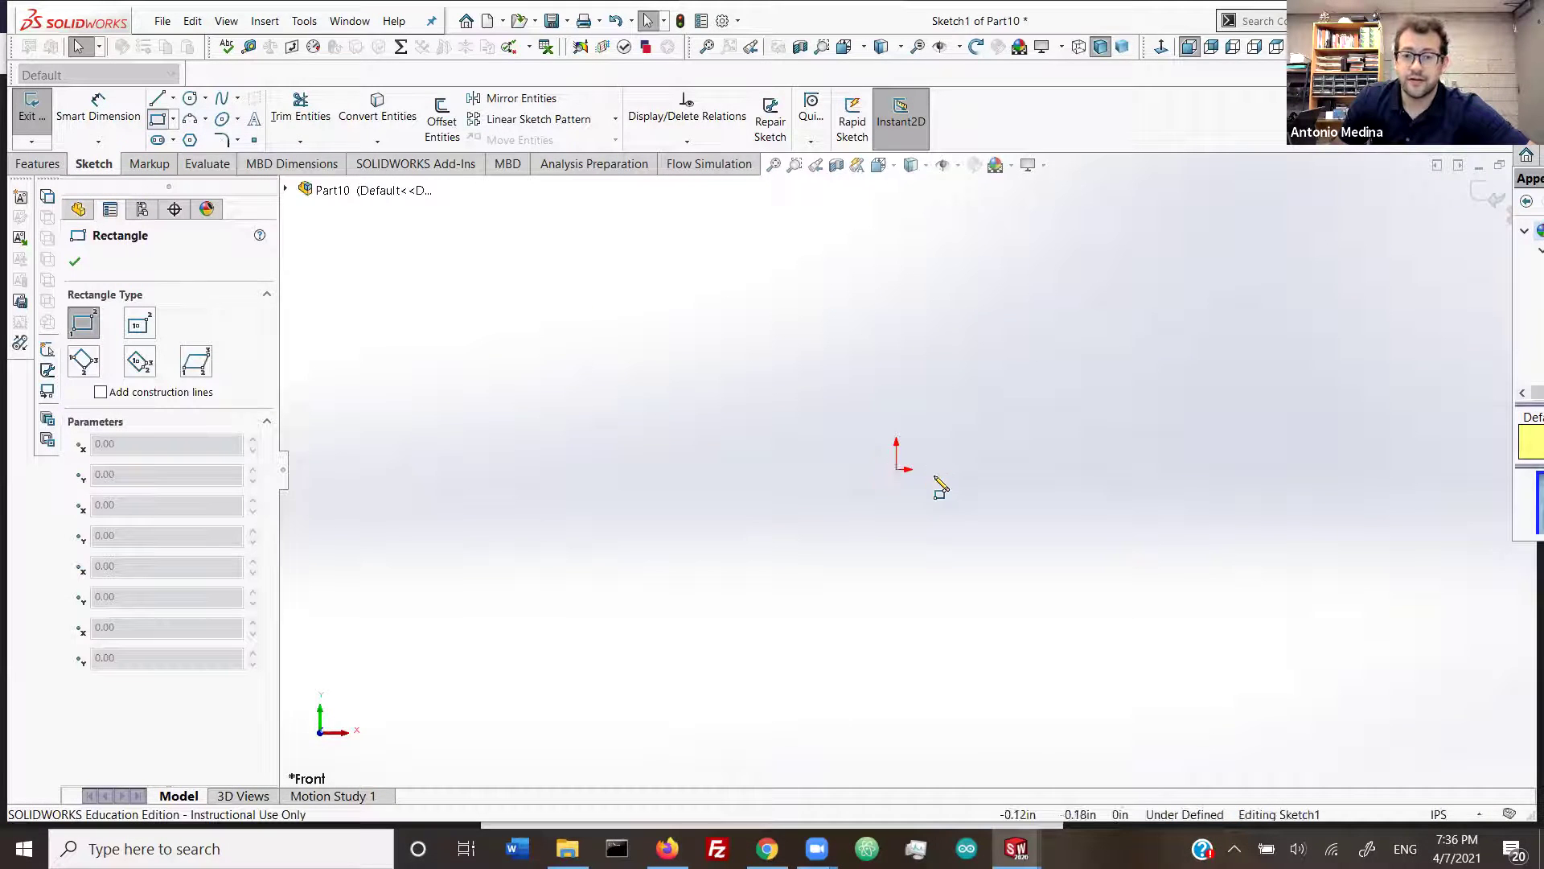
{"action": "left_click", "coordinate": [898, 470]}
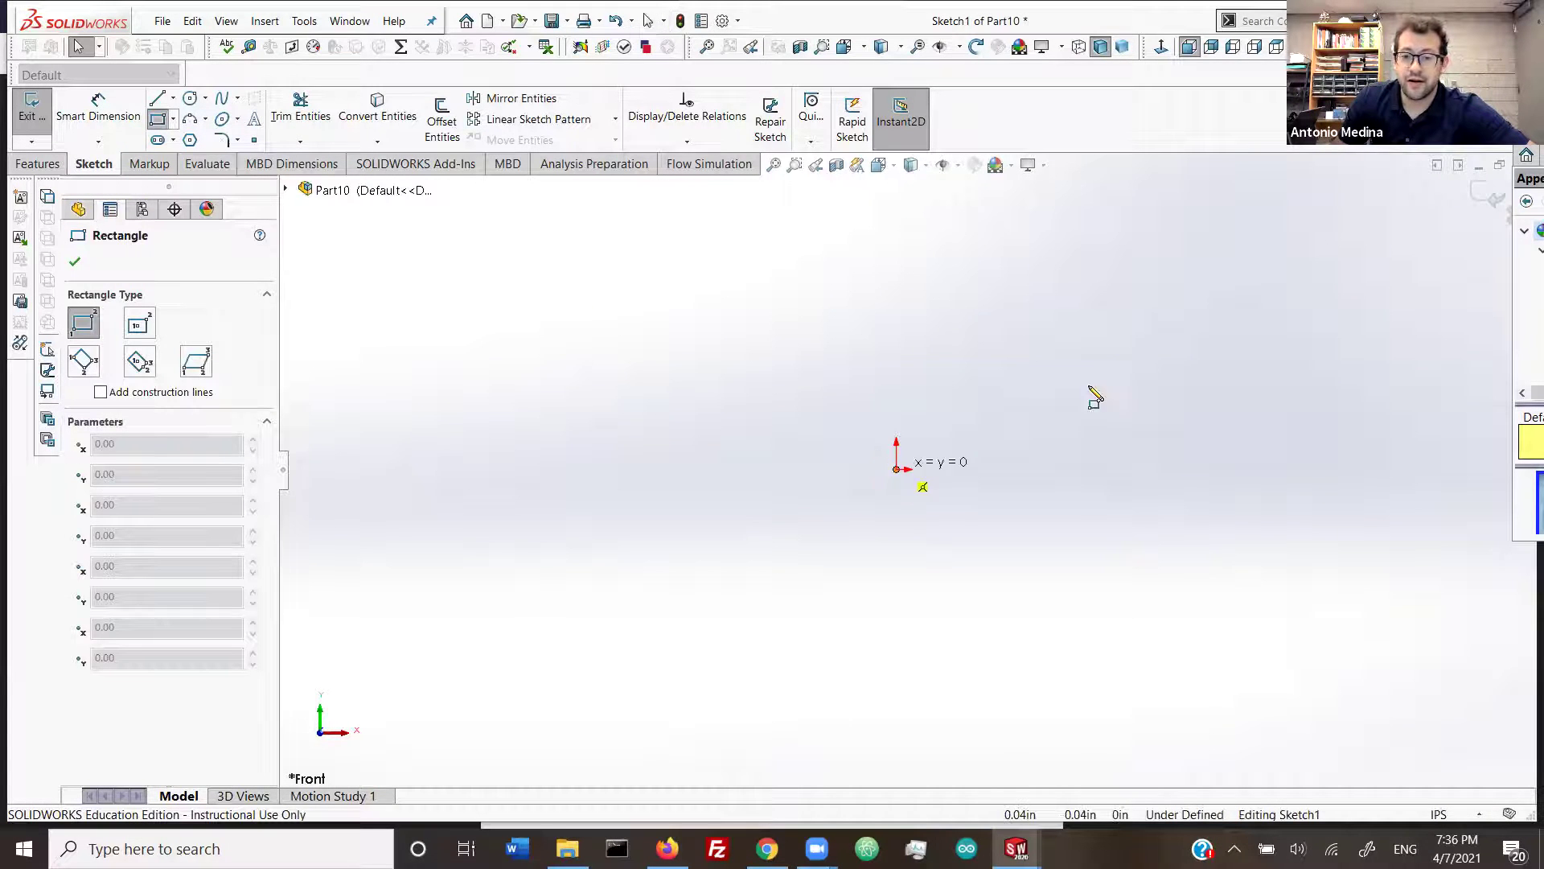
{"action": "left_click", "coordinate": [1179, 363]}
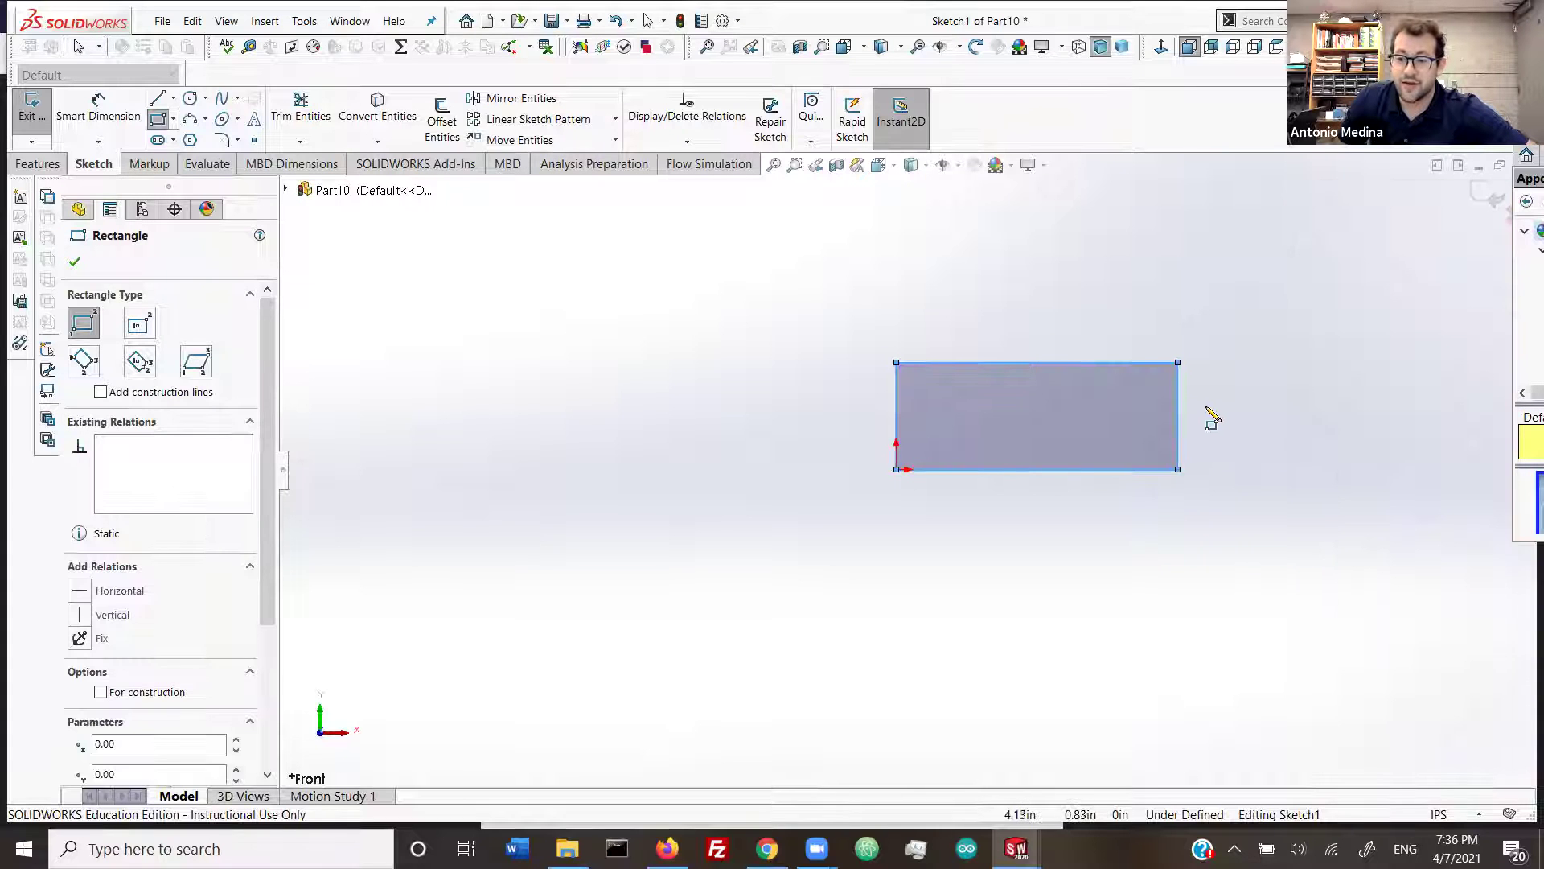
{"action": "key", "text": "f"}
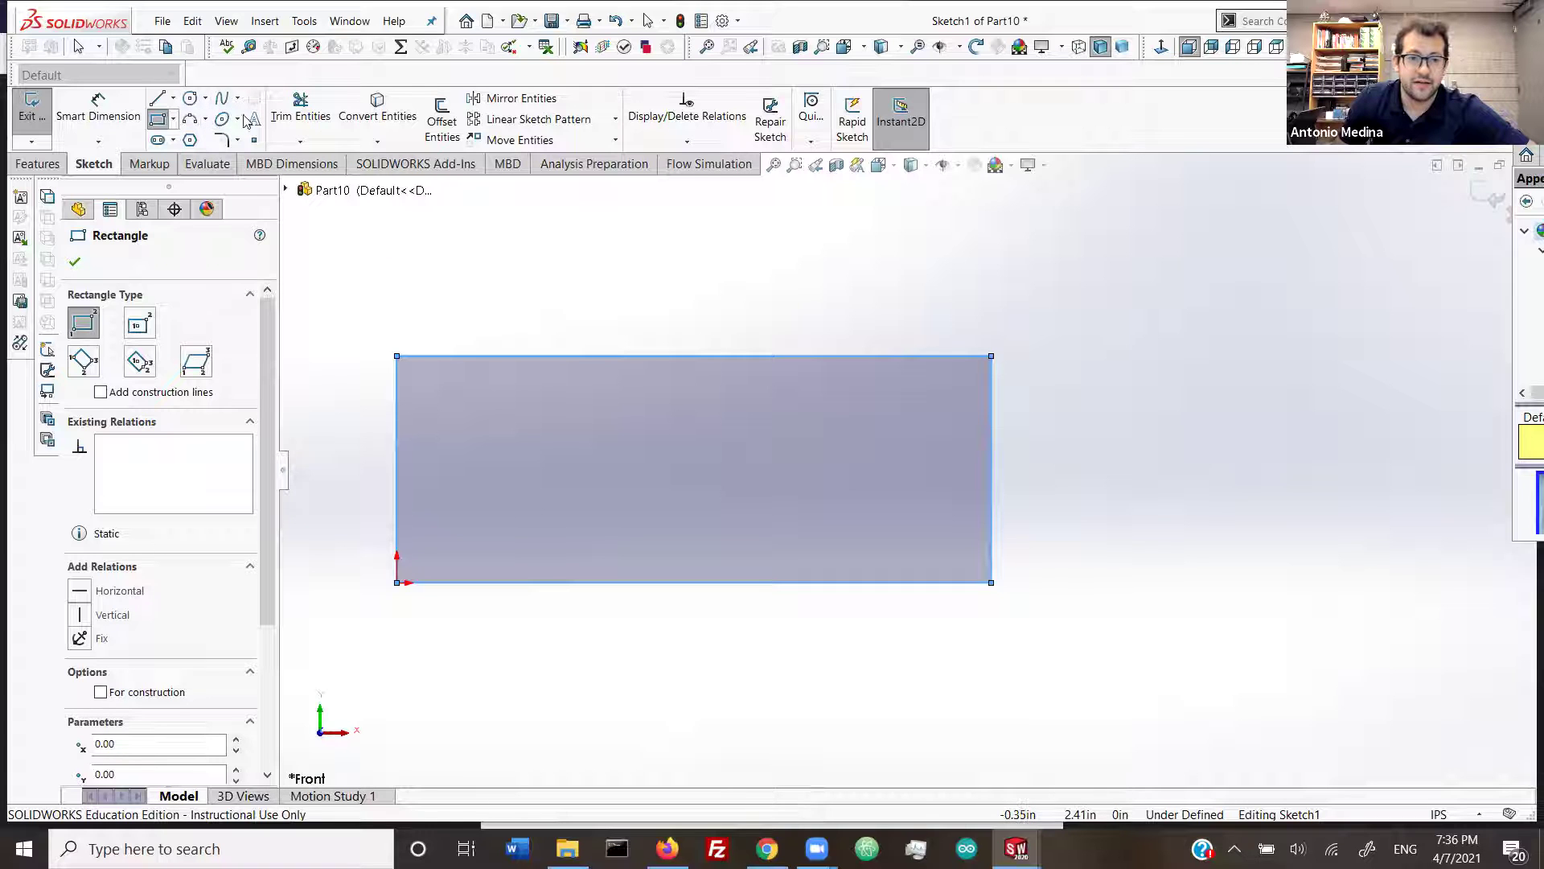
Step: Sketch a spline from the rectangle's upper-left corner through three points above the top edge to its upper-right corner
{"action": "left_click", "coordinate": [219, 97]}
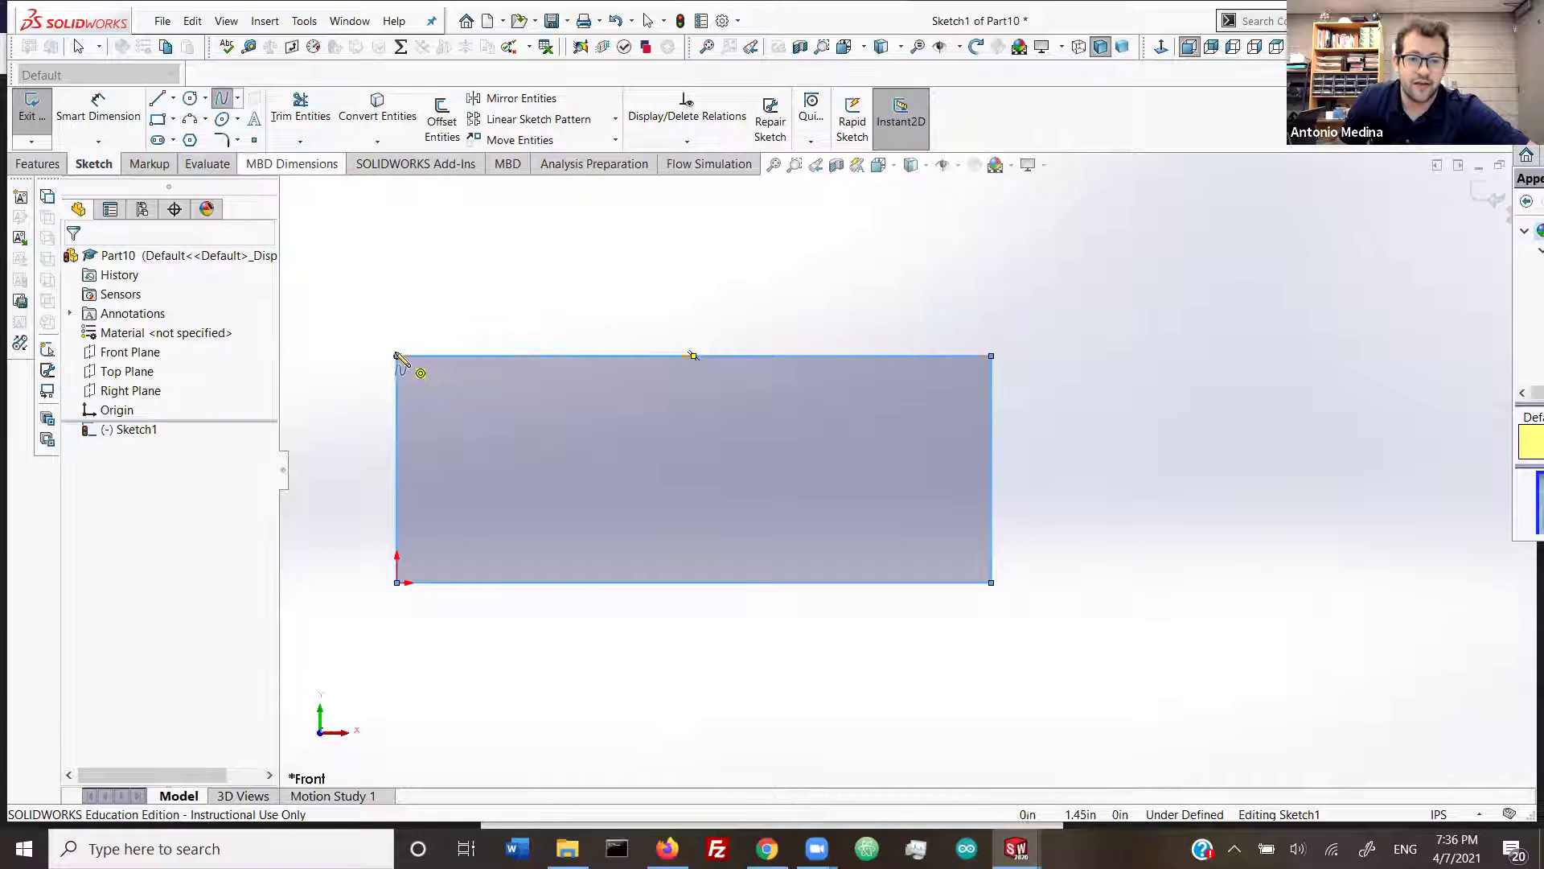
{"action": "left_click", "coordinate": [397, 355]}
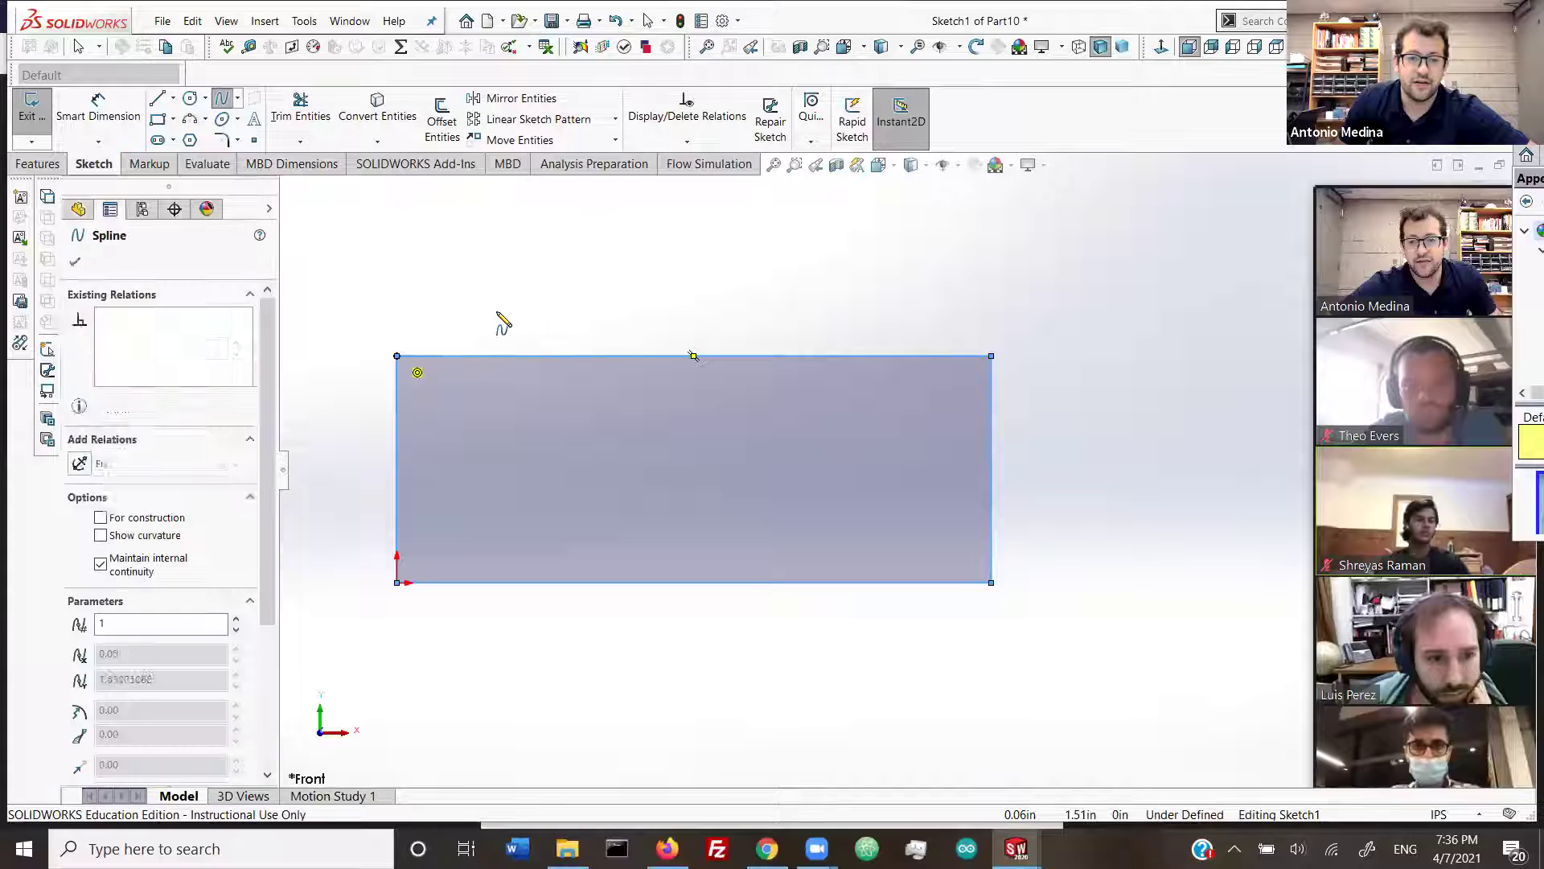
{"action": "scroll", "coordinate": [530, 314], "scroll_direction": "up", "scroll_amount": 5}
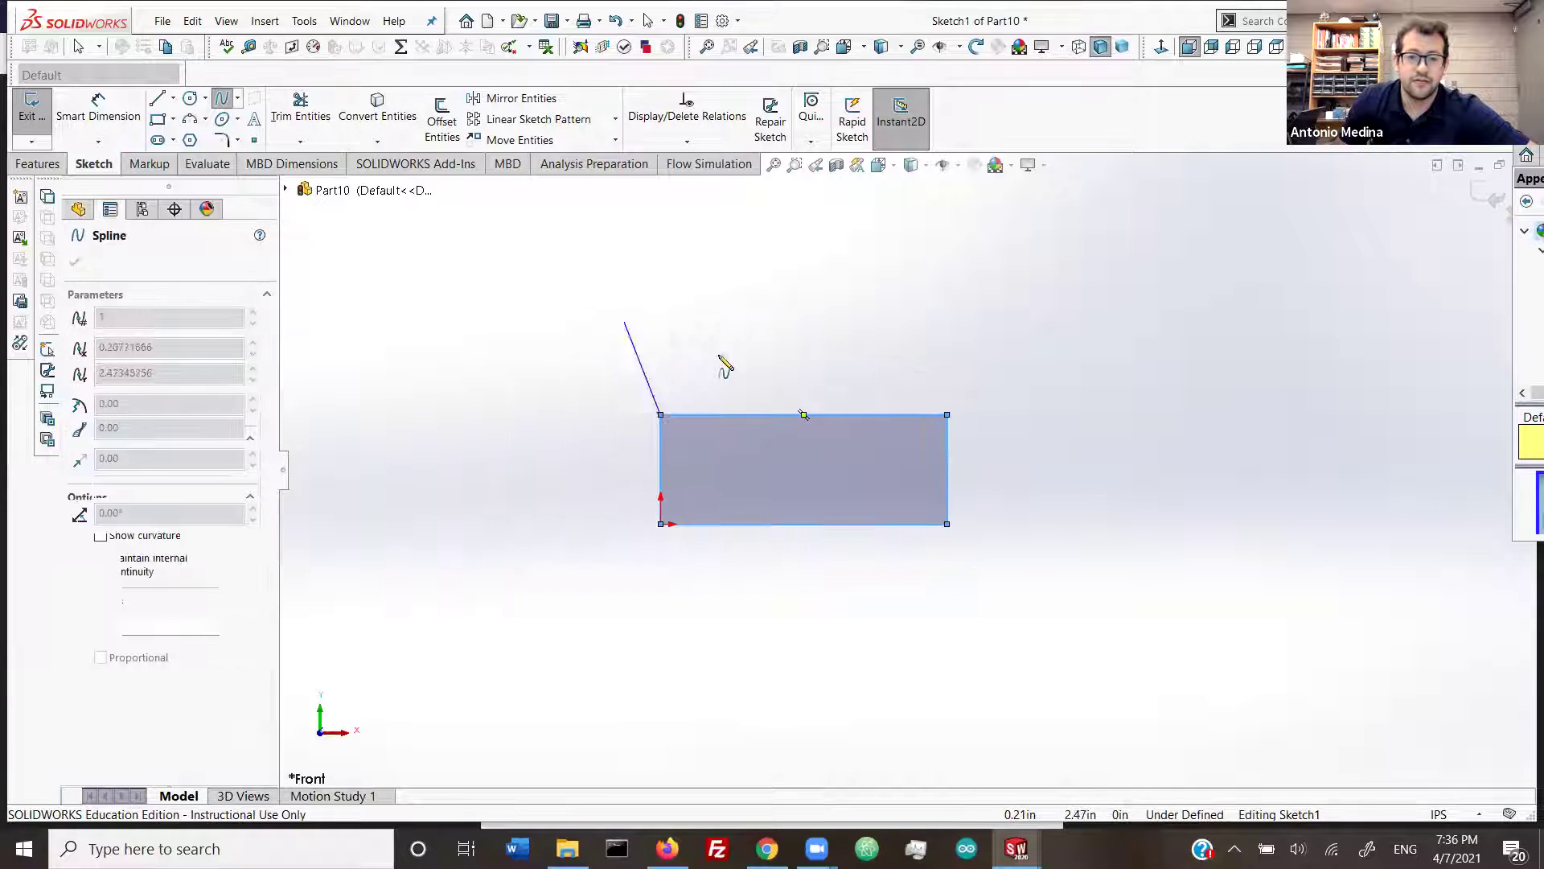
{"action": "left_click", "coordinate": [759, 384]}
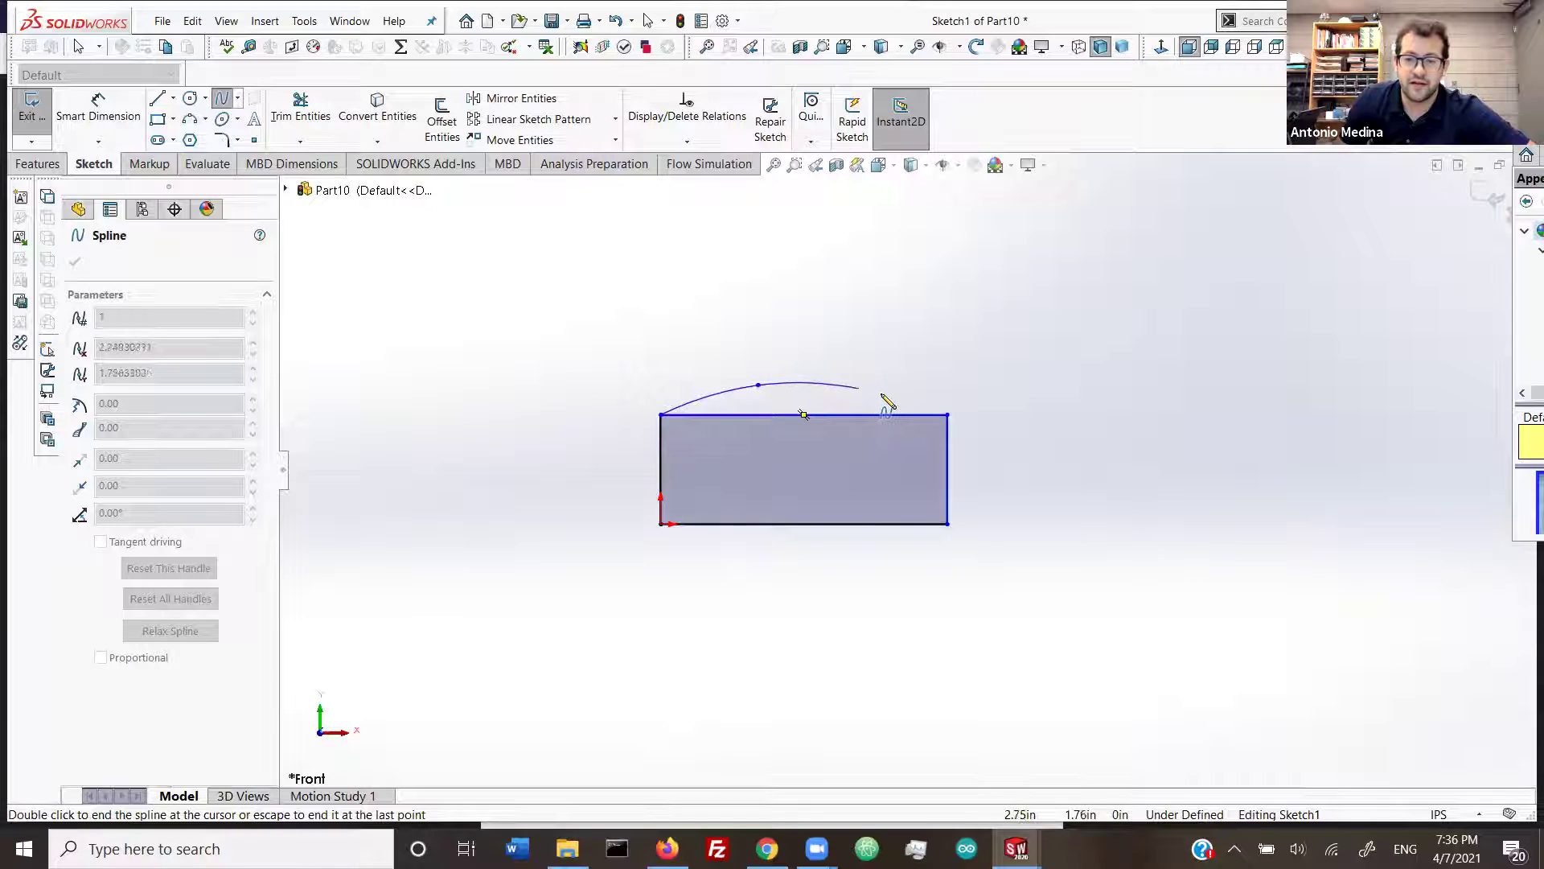
{"action": "left_click", "coordinate": [862, 392]}
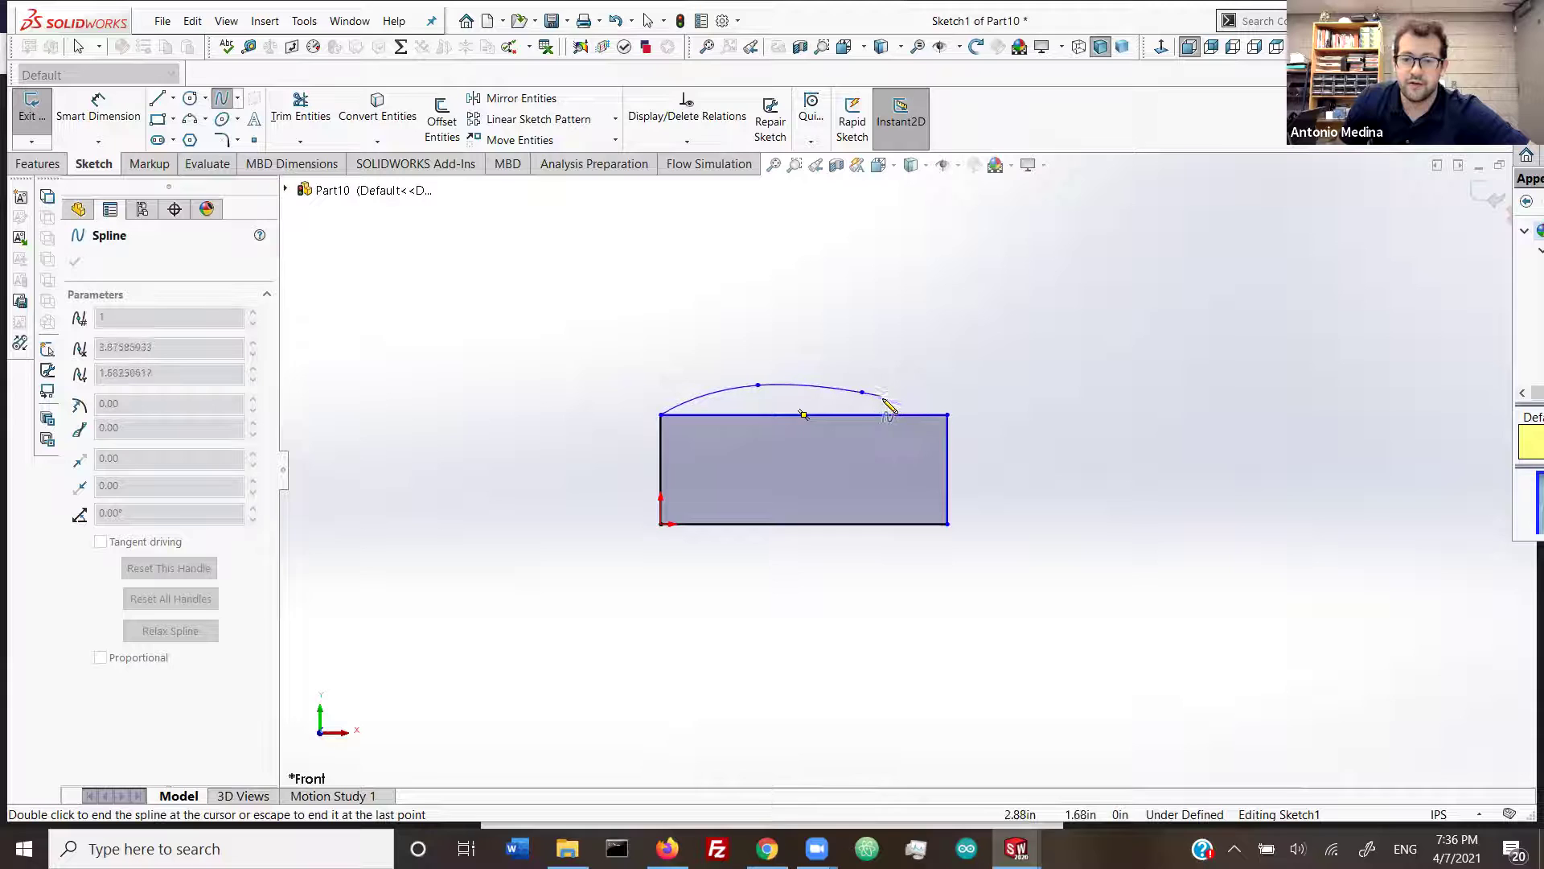
{"action": "scroll", "coordinate": [905, 414], "scroll_direction": "down", "scroll_amount": 2}
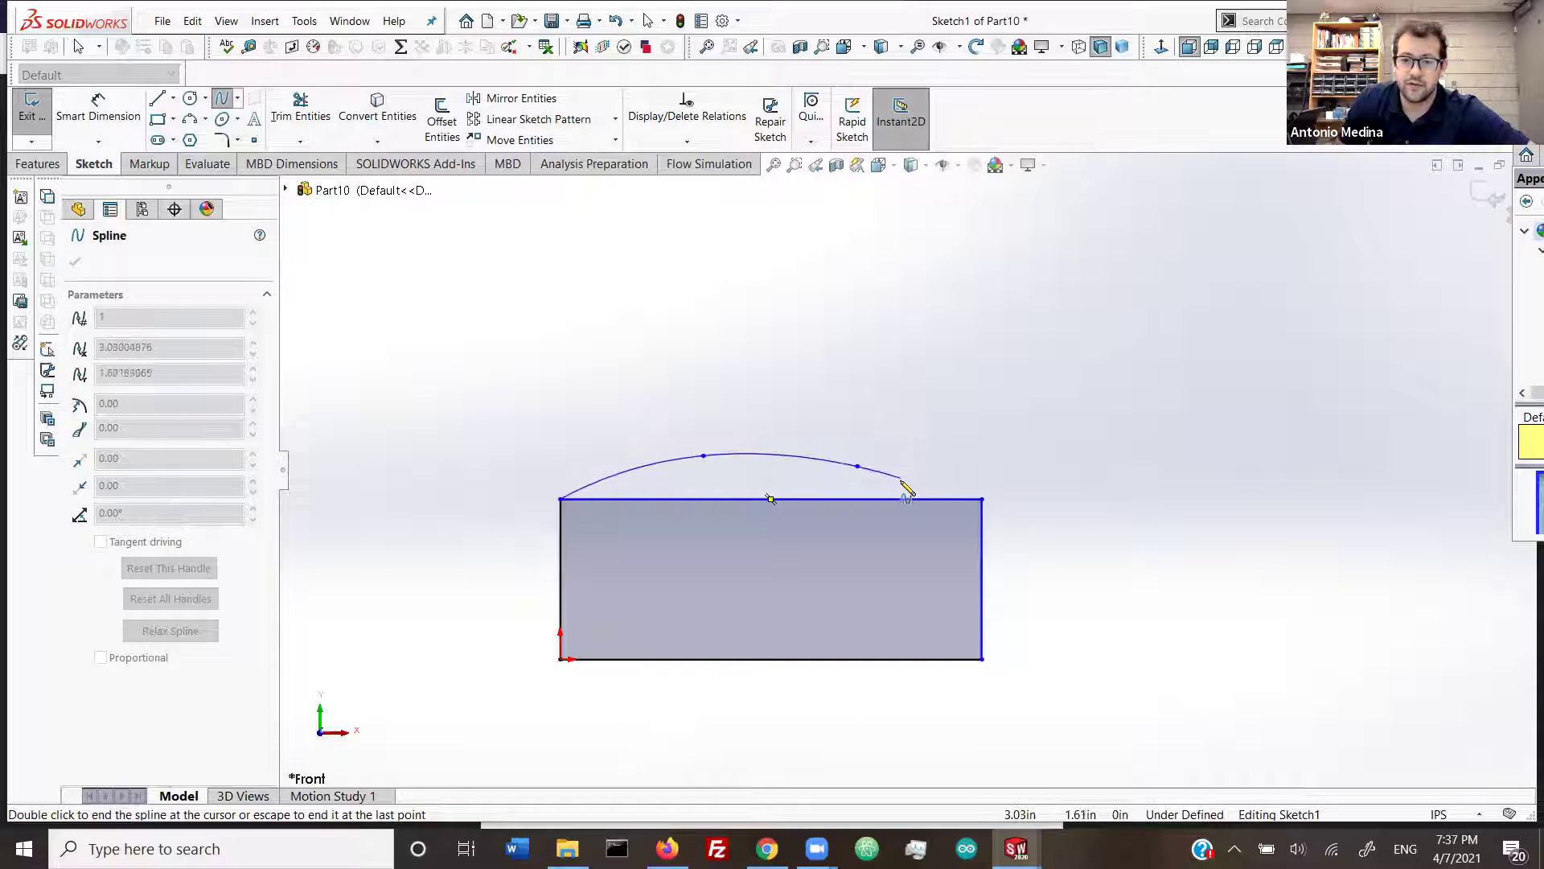
{"action": "left_click", "coordinate": [904, 488]}
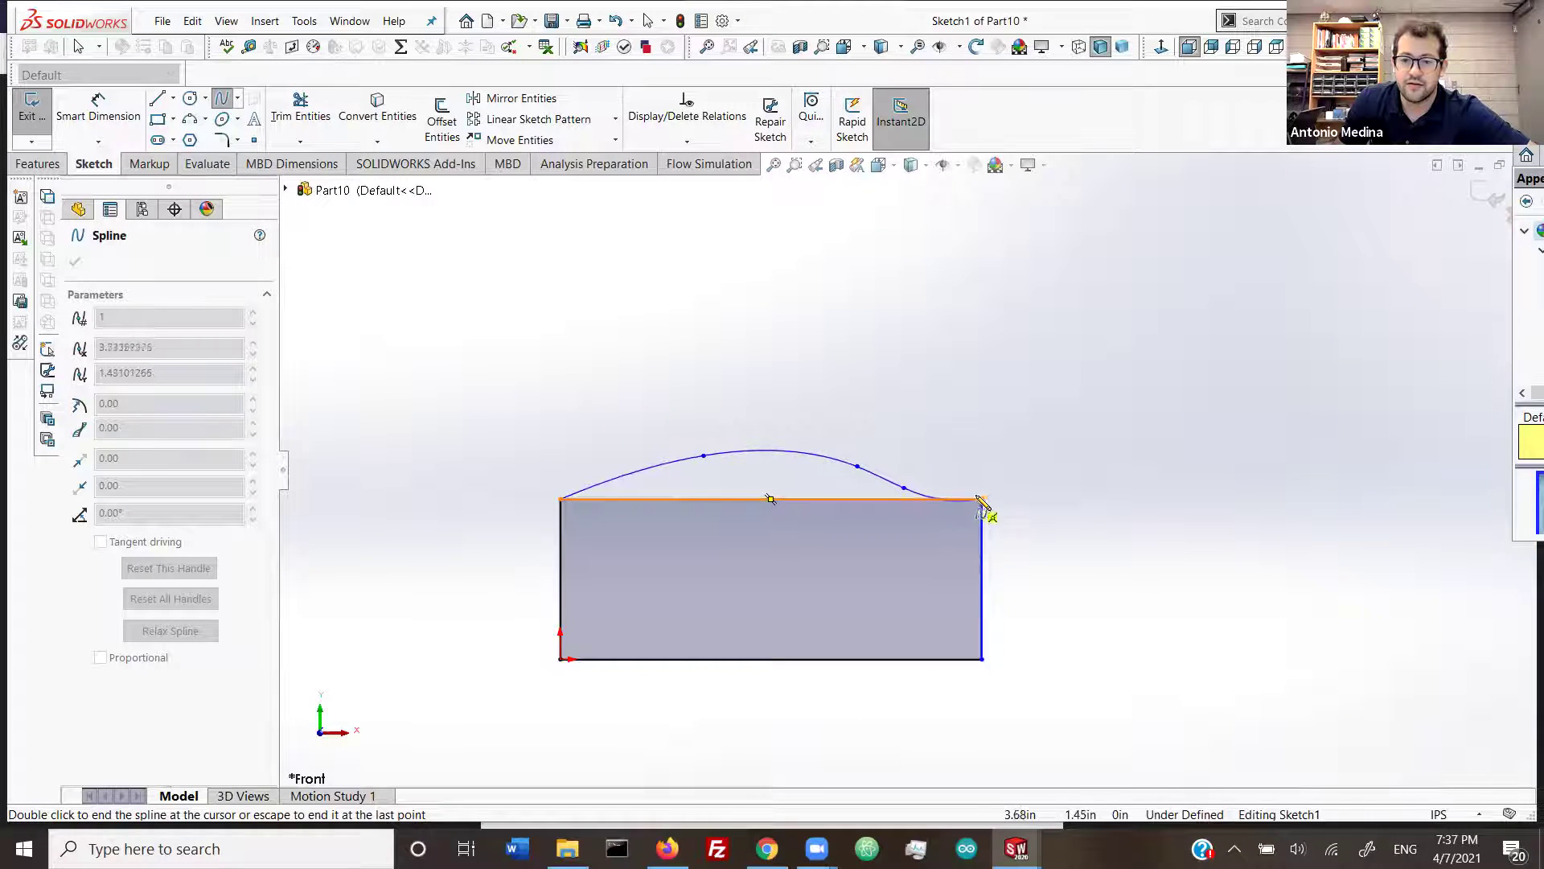
{"action": "left_click", "coordinate": [981, 498]}
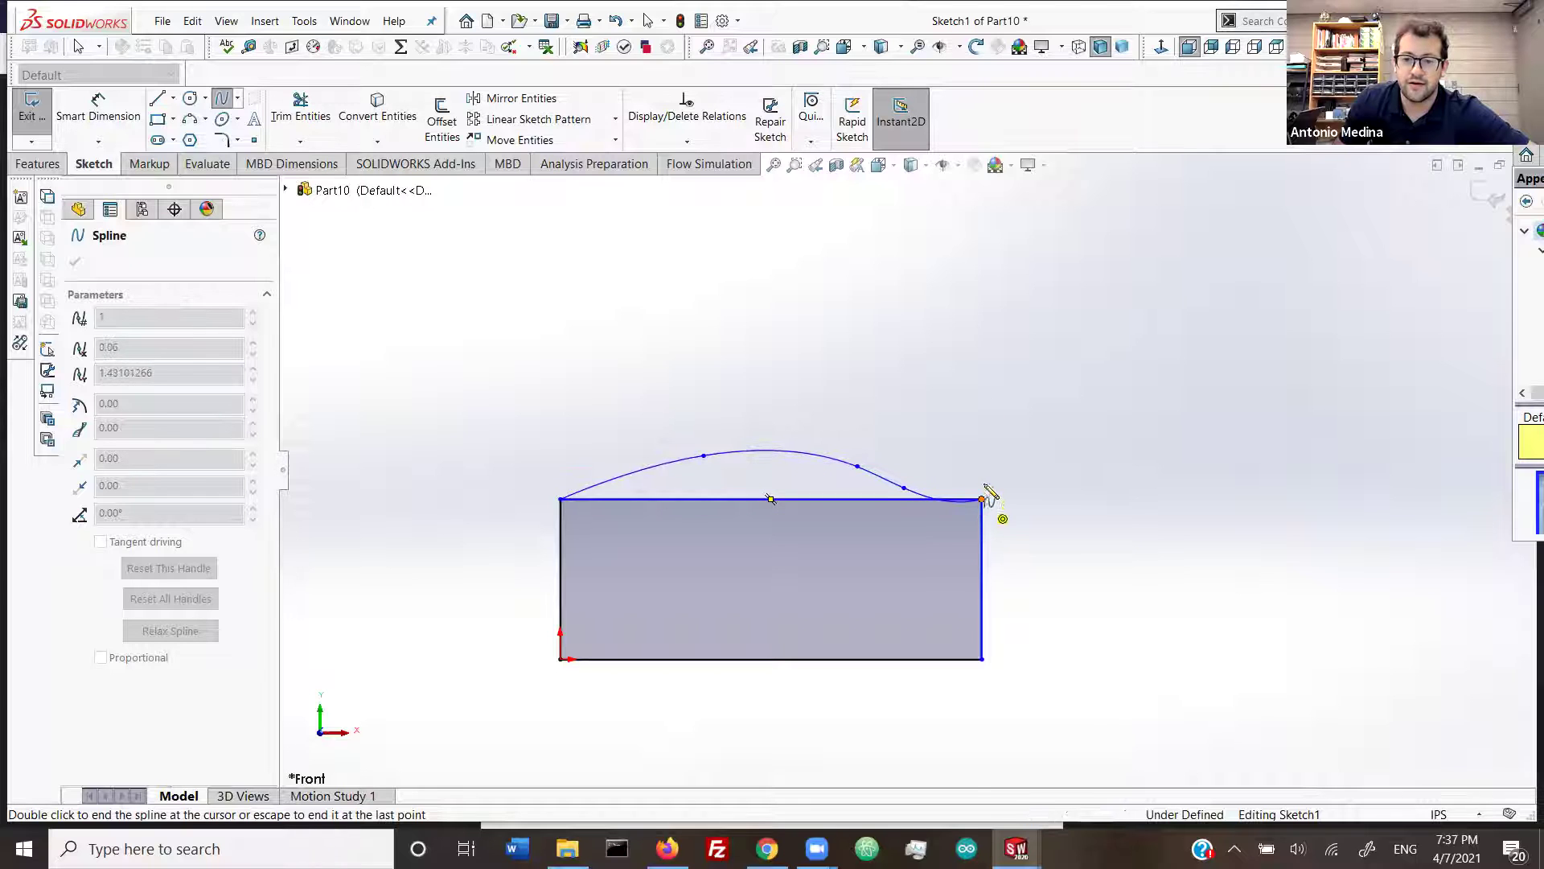
{"action": "key", "text": "Escape"}
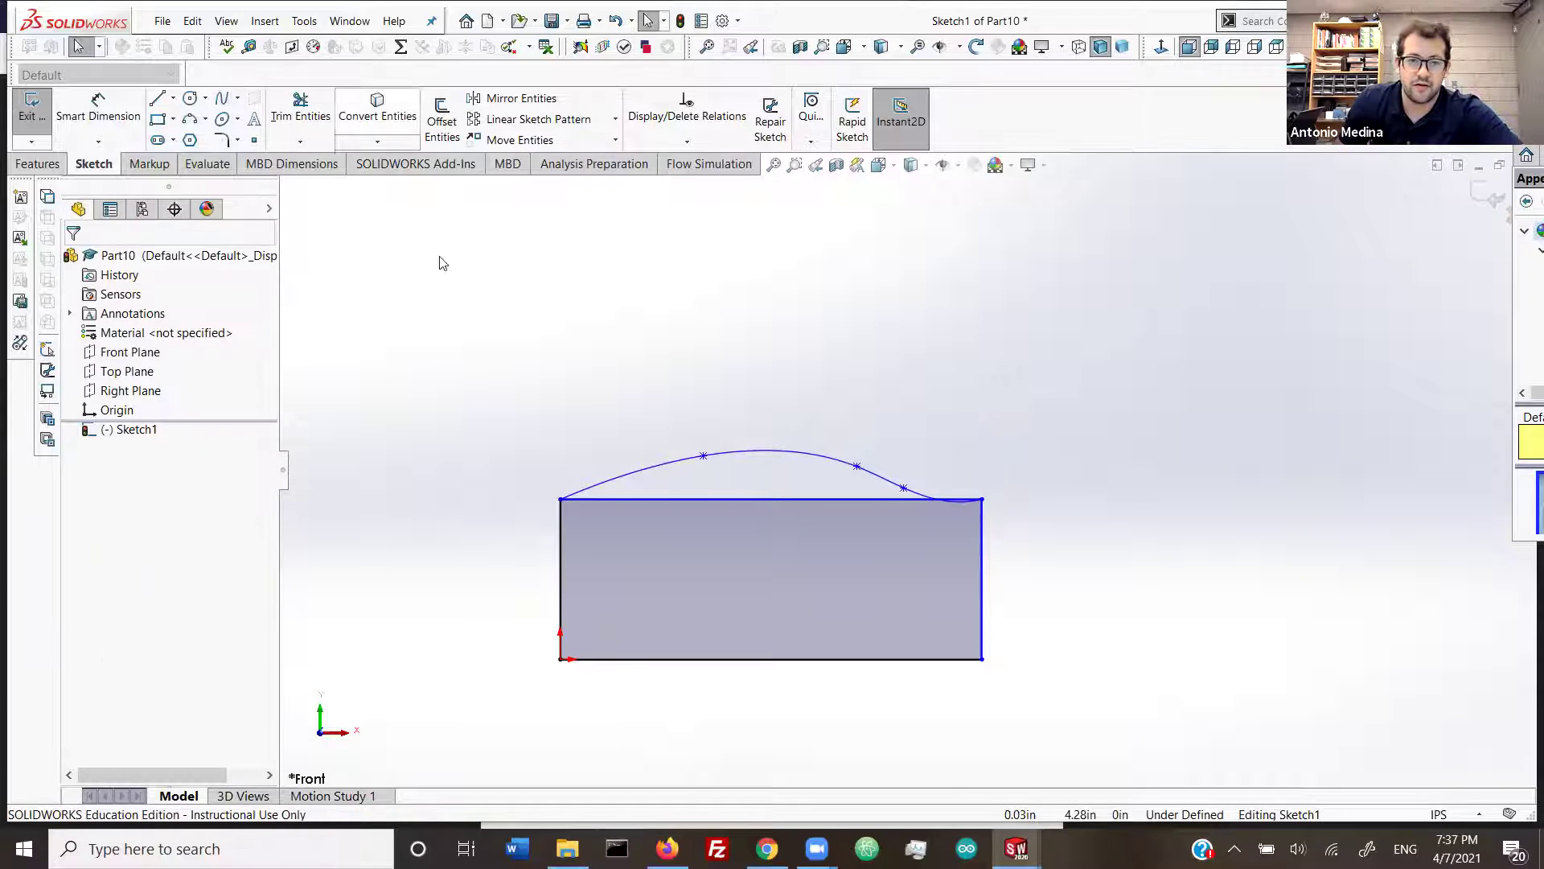
Step: Dimension the rectangle's left edge and set its height to 0.5 in
{"action": "right_click_drag", "start_coordinate": [433, 351], "coordinate": [438, 302]}
{"action": "left_click", "coordinate": [558, 567]}
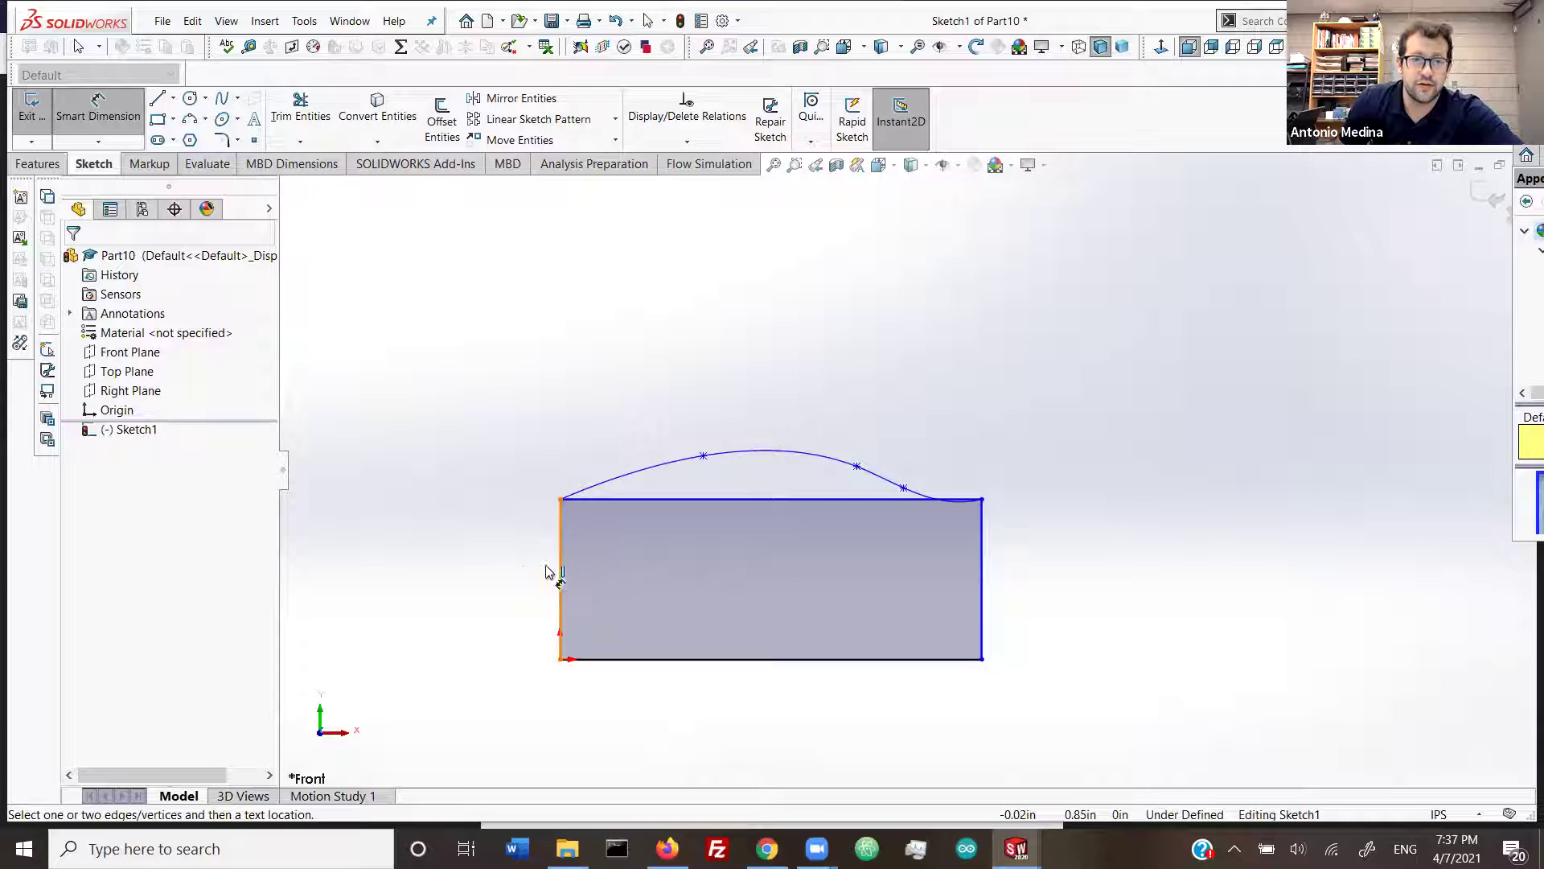
{"action": "left_click", "coordinate": [483, 563]}
{"action": "type", "text": "1"}
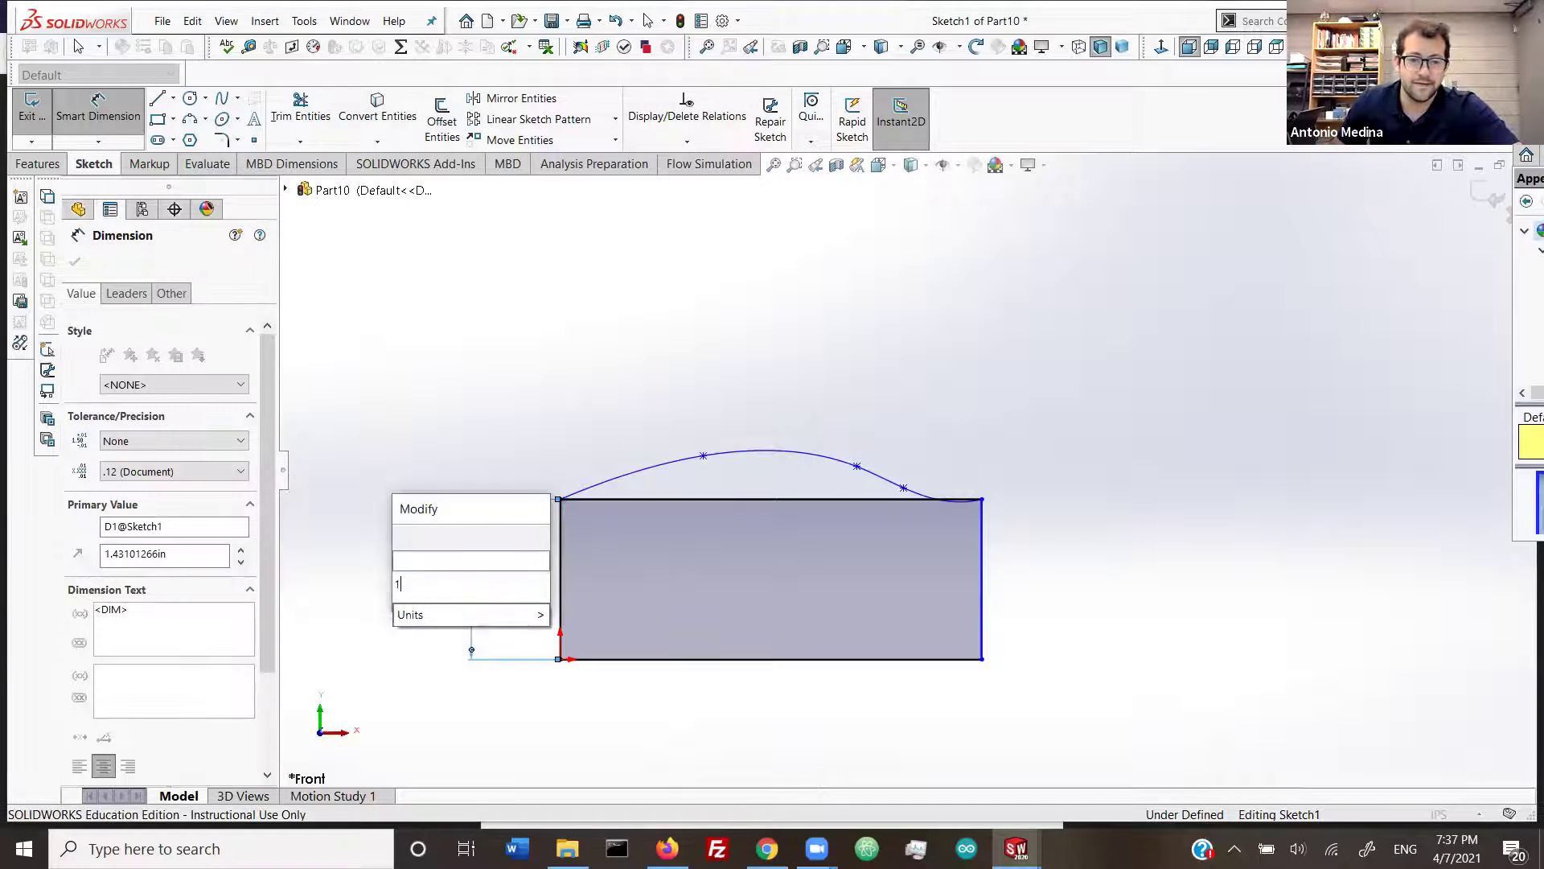
{"action": "left_click", "coordinate": [415, 533]}
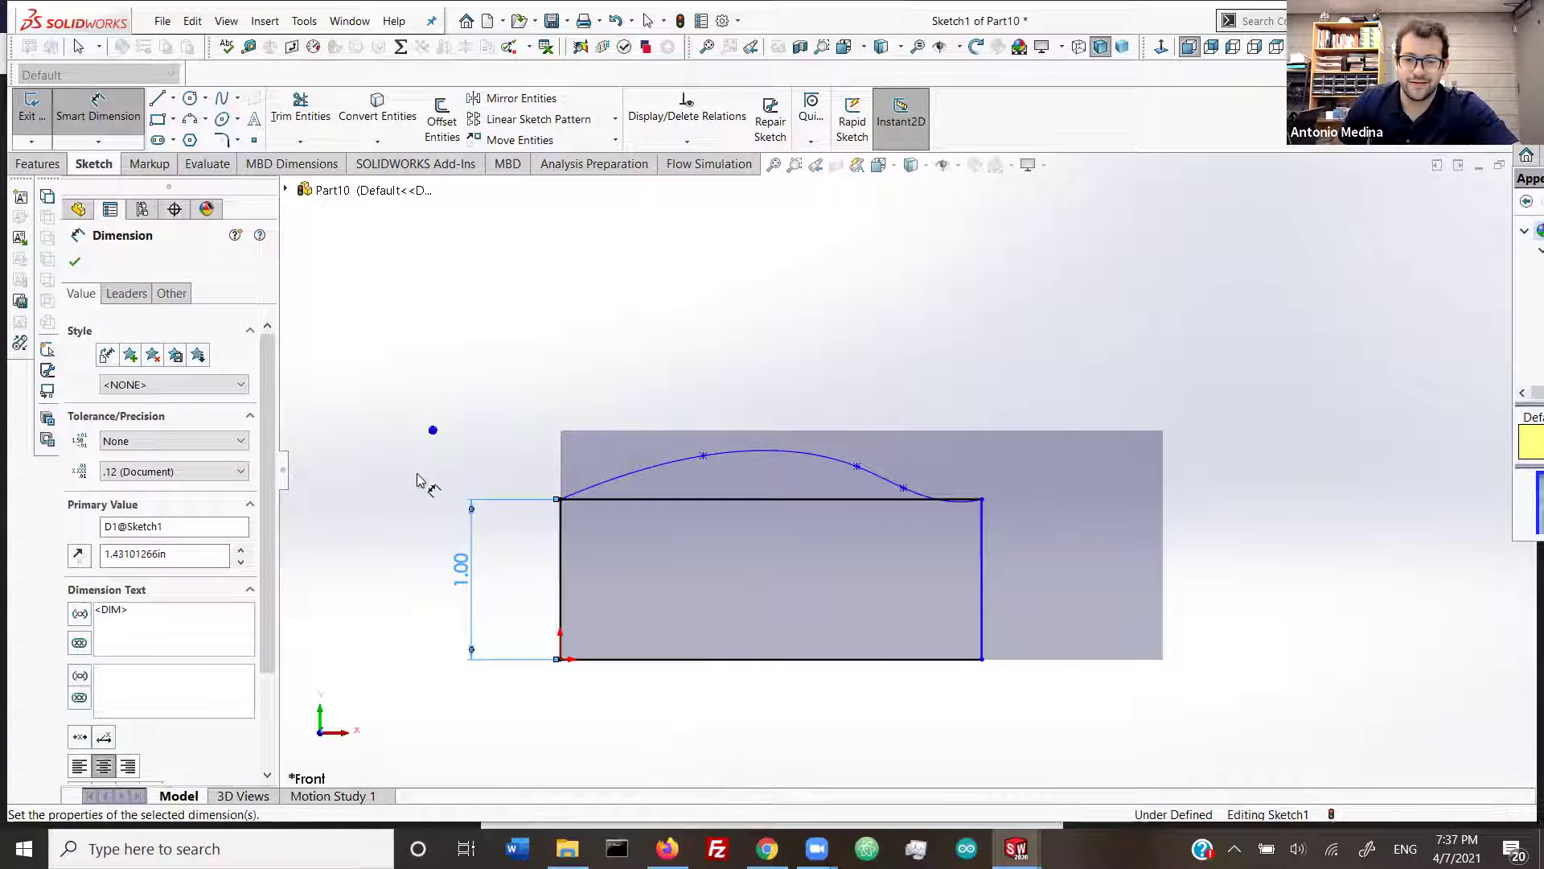
{"action": "double_click", "coordinate": [175, 550]}
{"action": "type", "text": ".5"}
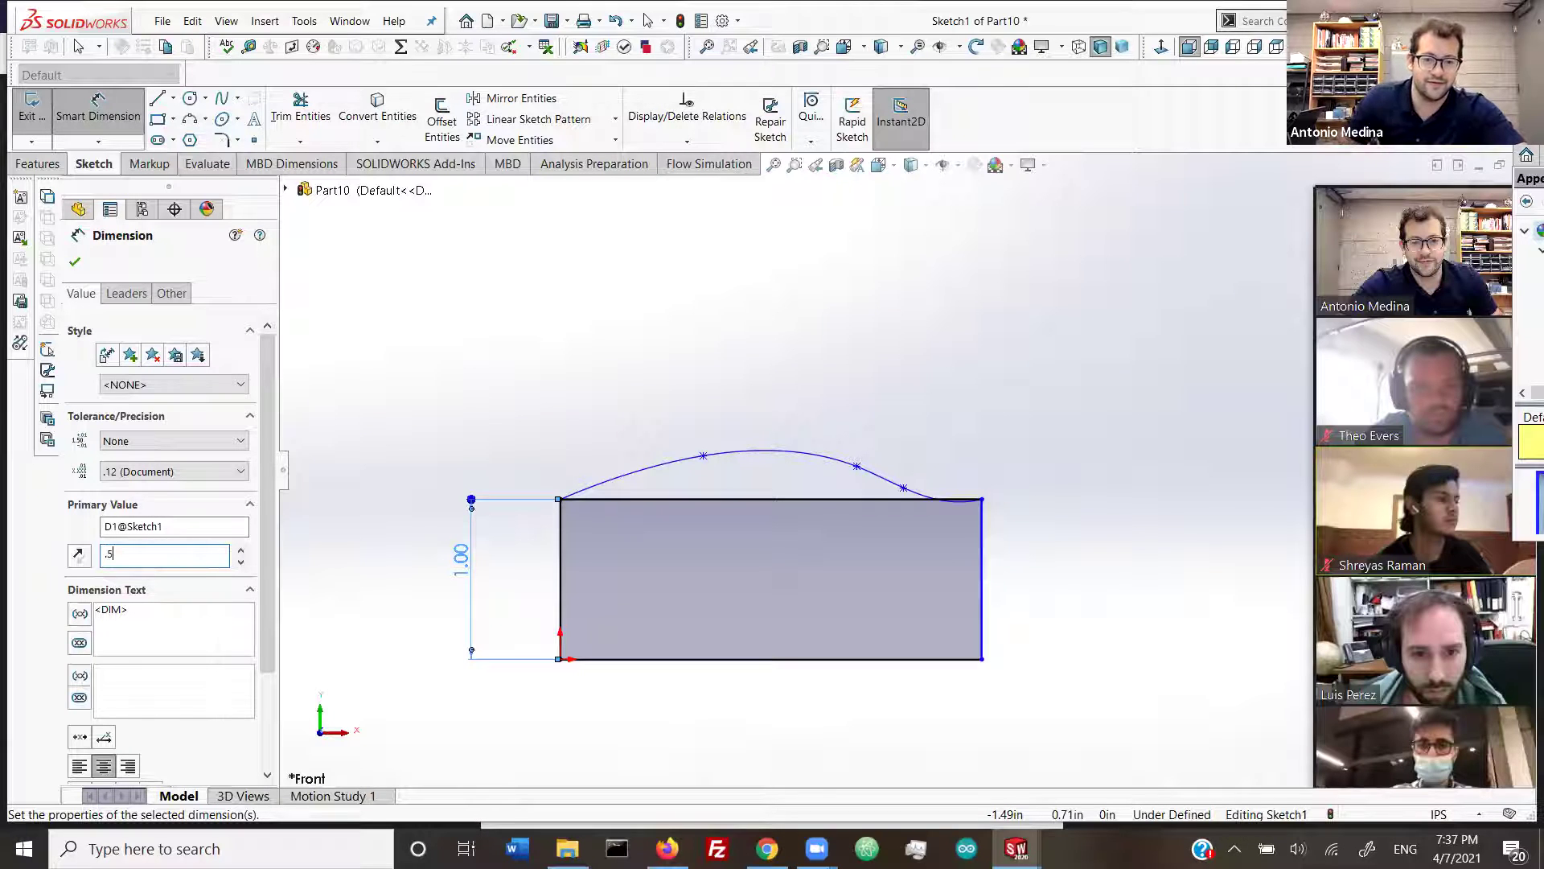
{"action": "key", "text": "Return"}
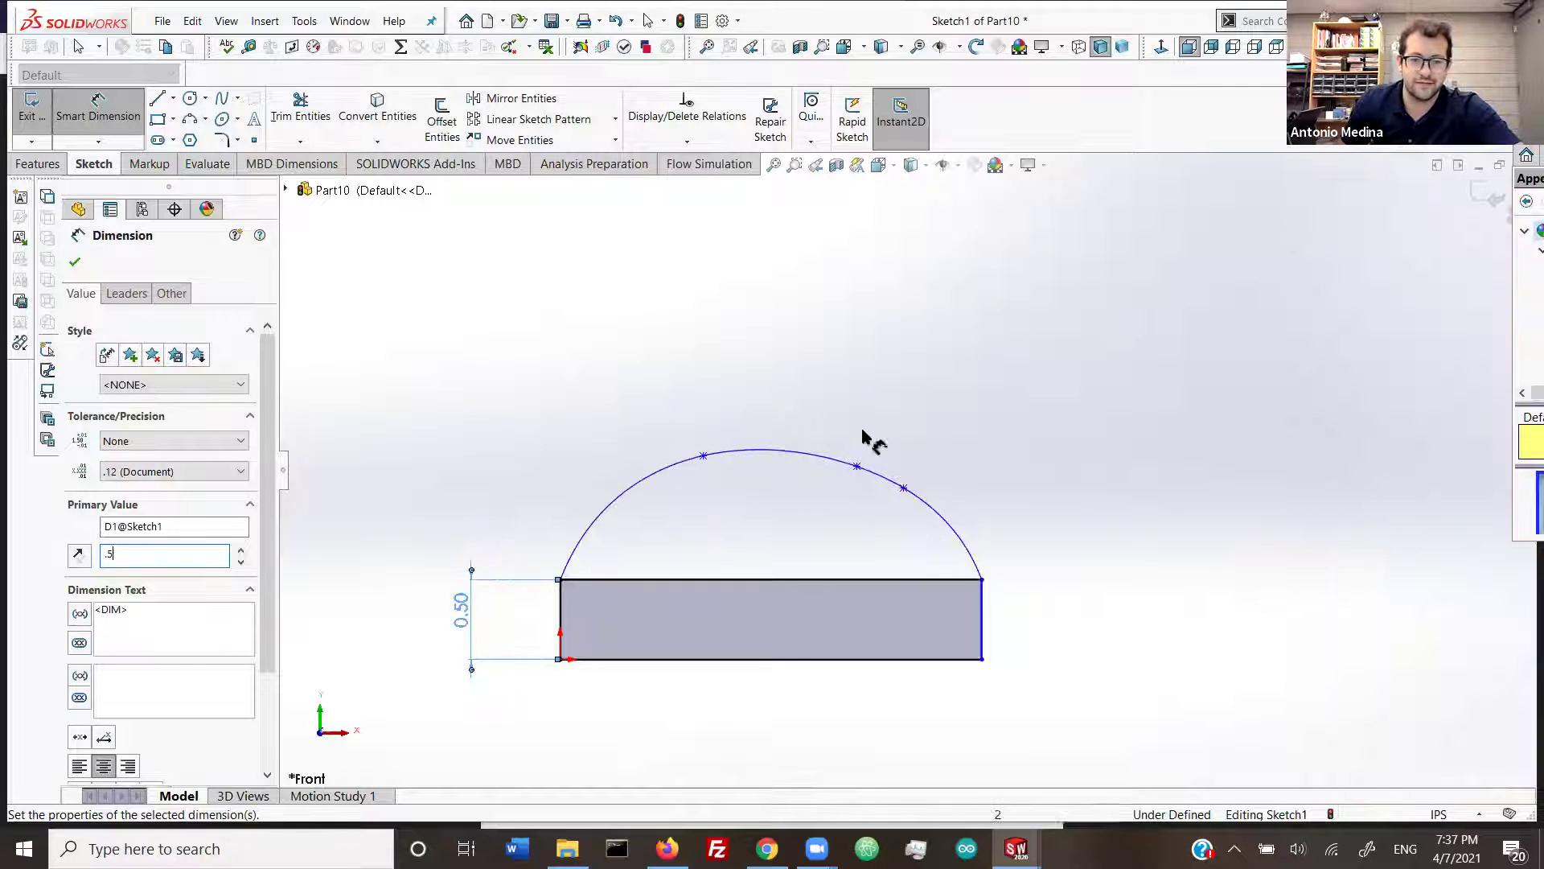
{"action": "left_click", "coordinate": [75, 263]}
{"action": "key", "text": "Escape"}
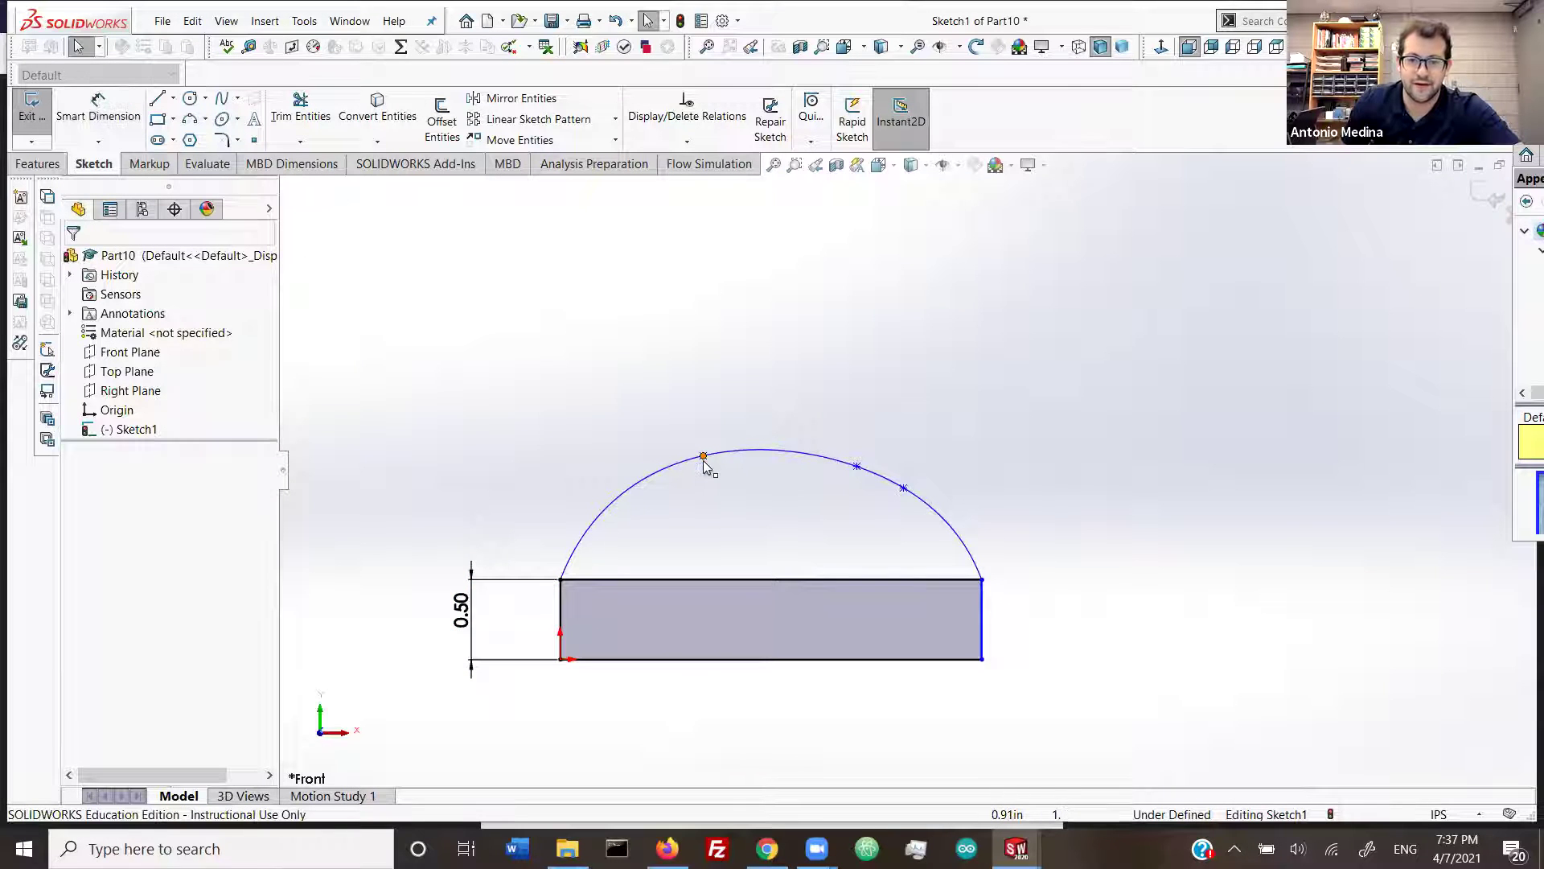
Step: Reshape the spline by moving its three interior points into one smooth, low hump above the rectangle
{"action": "left_click_drag", "start_coordinate": [712, 516], "coordinate": [661, 516]}
{"action": "left_click_drag", "start_coordinate": [857, 466], "coordinate": [748, 523]}
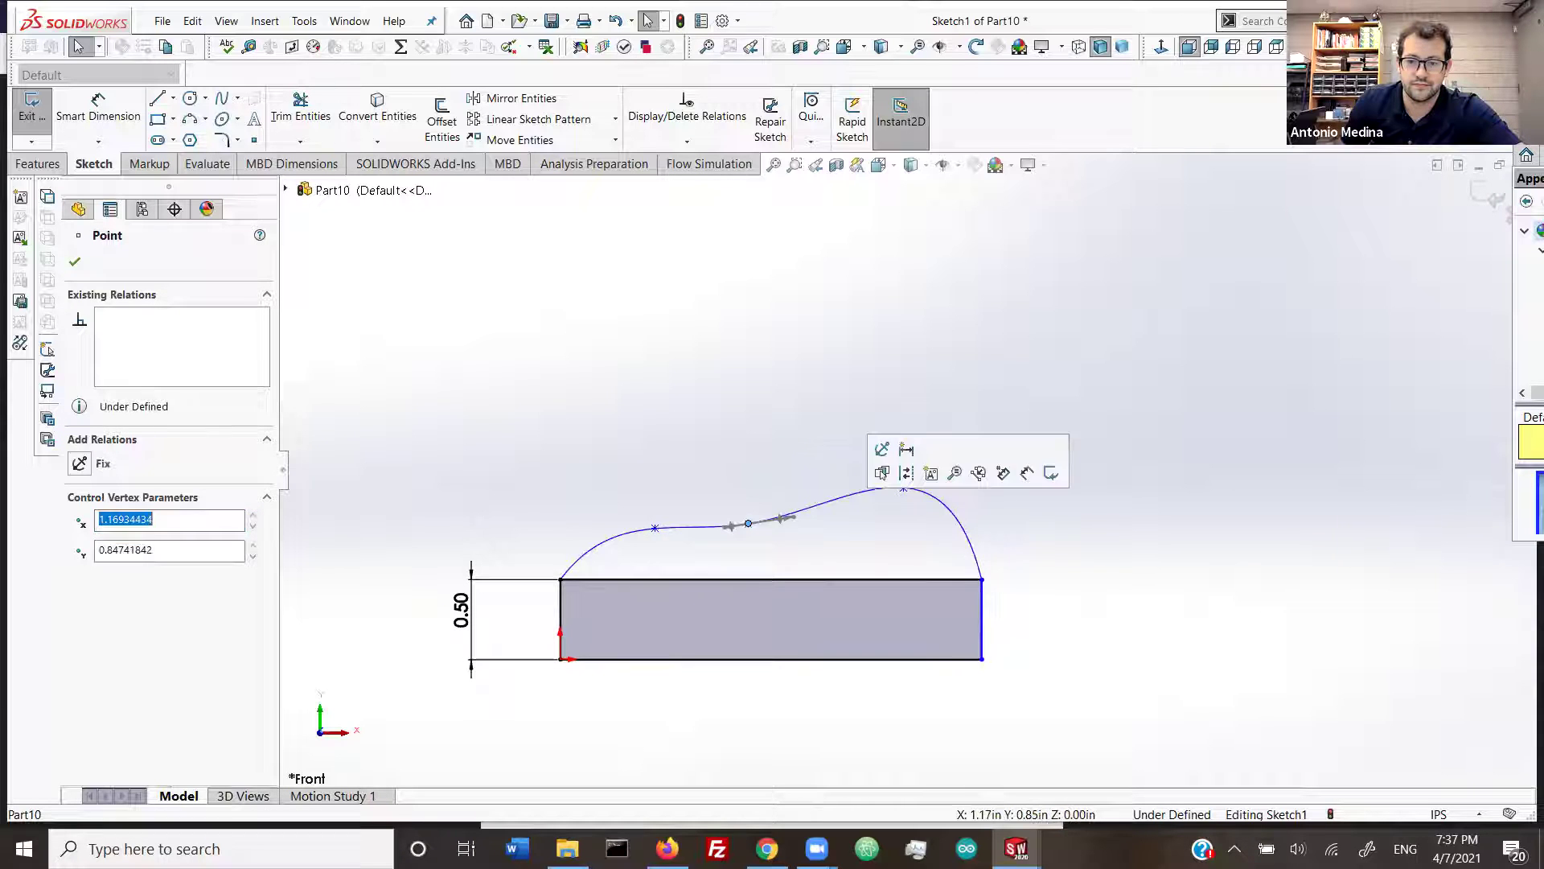
{"action": "left_click_drag", "start_coordinate": [904, 490], "coordinate": [857, 566]}
{"action": "left_click_drag", "start_coordinate": [746, 565], "coordinate": [748, 532]}
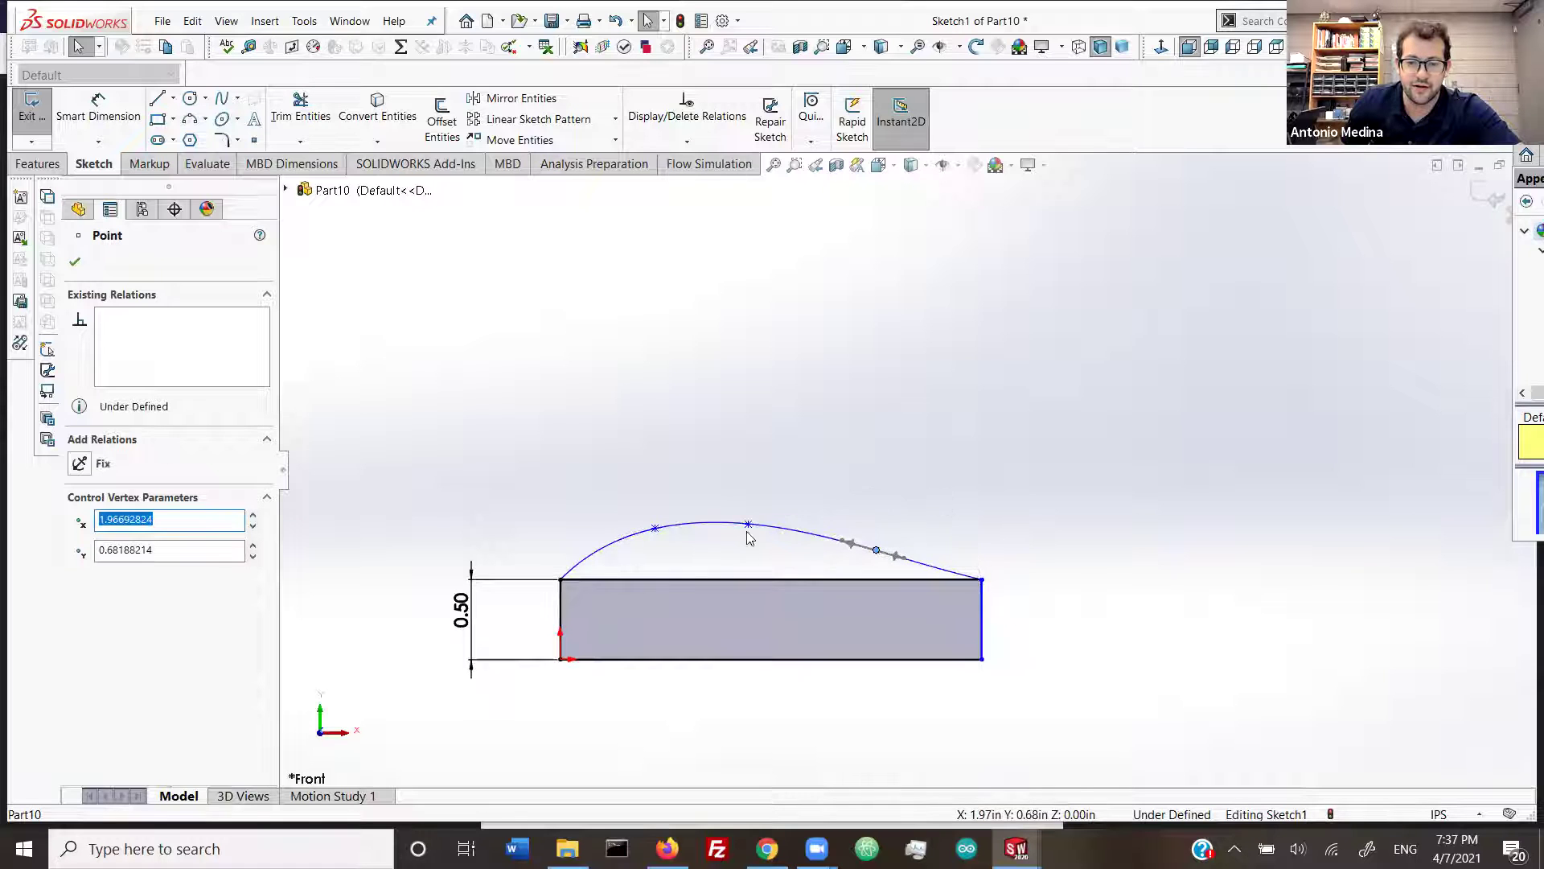
{"action": "left_click_drag", "start_coordinate": [656, 527], "coordinate": [644, 547]}
{"action": "left_click", "coordinate": [749, 524]}
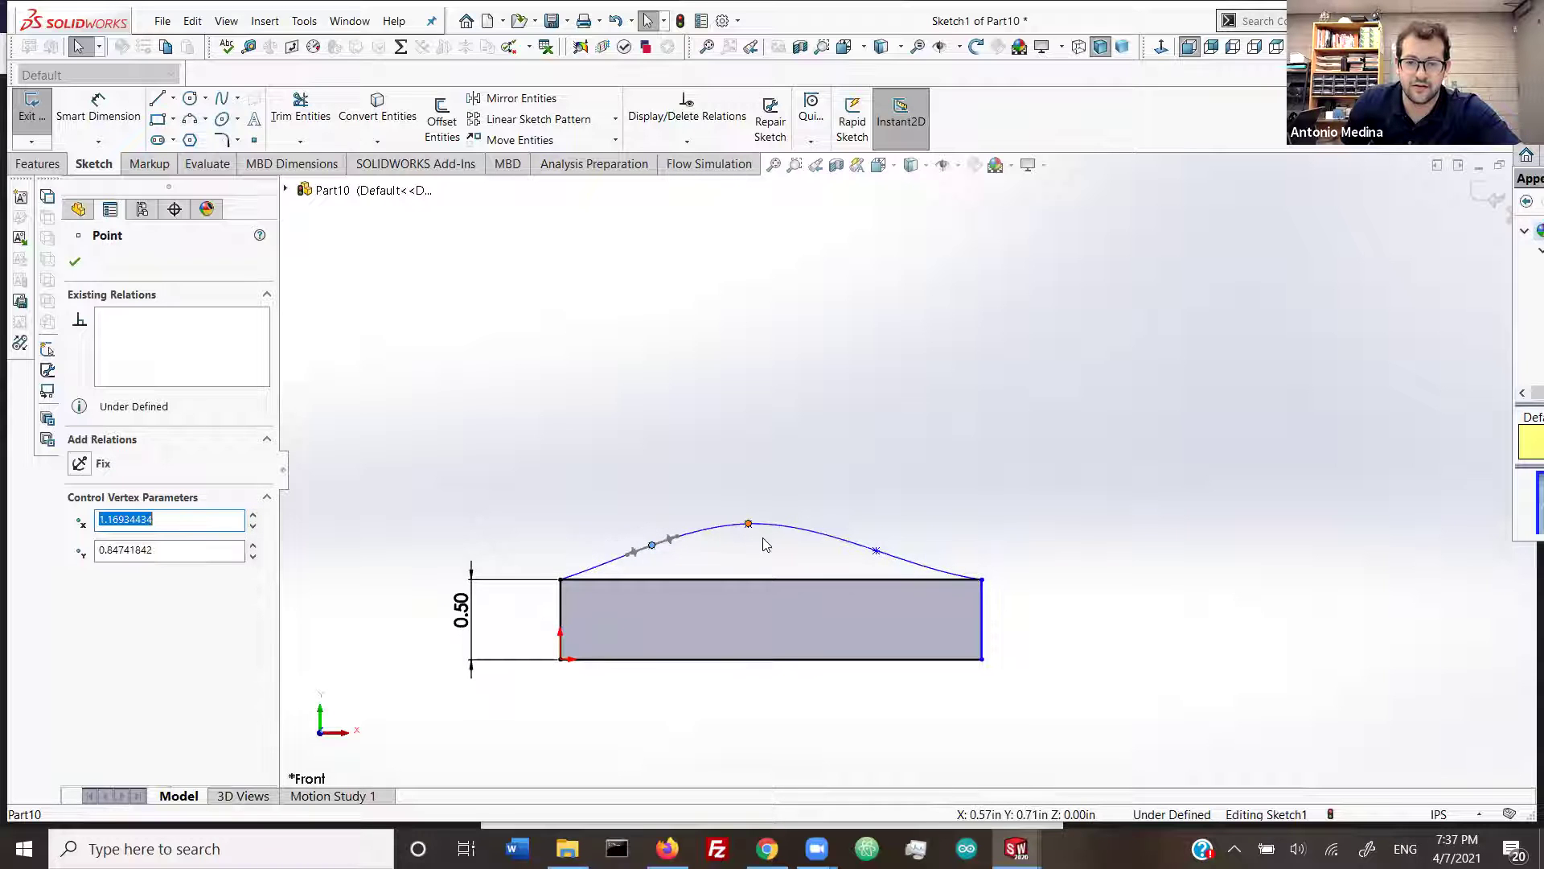
{"action": "left_click_drag", "start_coordinate": [749, 524], "coordinate": [671, 495]}
{"action": "left_click", "coordinate": [654, 492]}
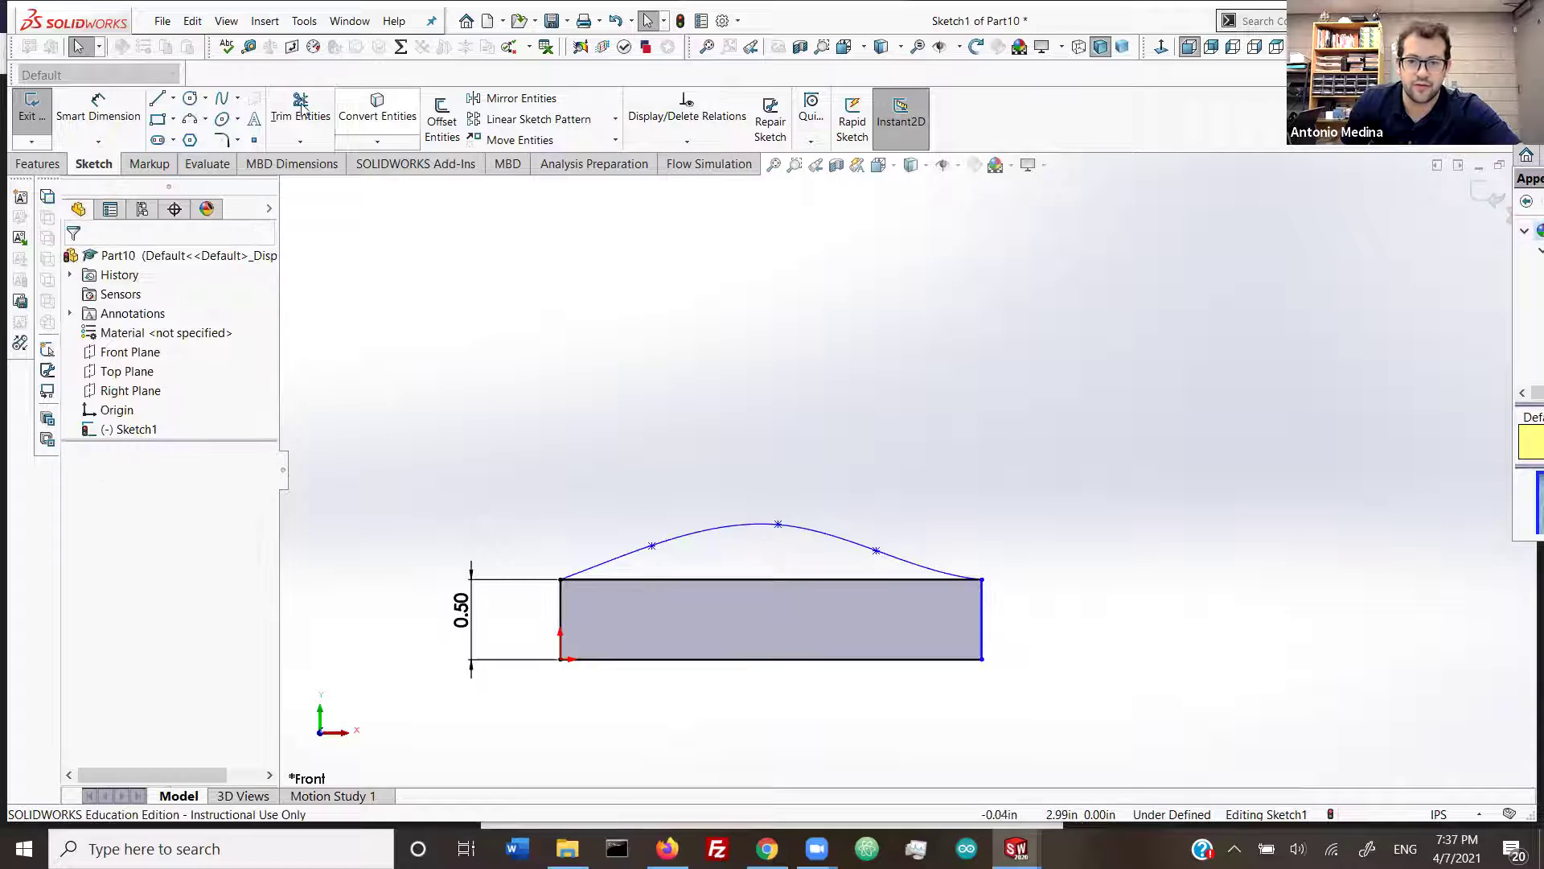
Step: Trim away the rectangle's top edge beneath the spline to leave one closed profile
{"action": "left_click", "coordinate": [310, 126]}
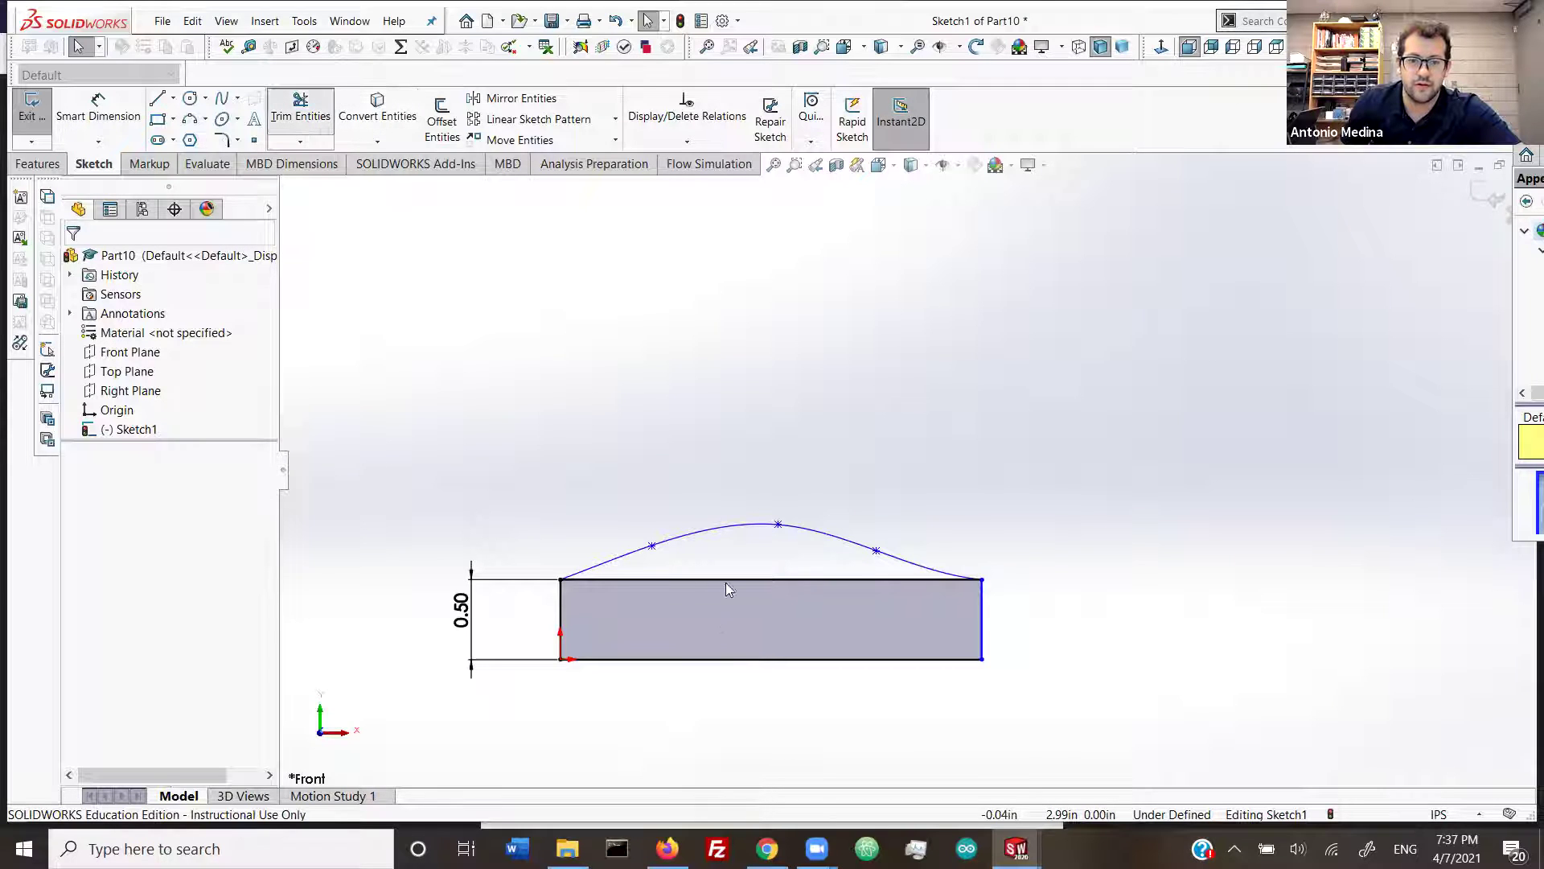
{"action": "left_click_drag", "start_coordinate": [728, 573], "coordinate": [727, 585]}
{"action": "left_click", "coordinate": [69, 261]}
Step: Finish the sketch and extrude the curved profile 1 in with a blind end condition
{"action": "left_click", "coordinate": [37, 118]}
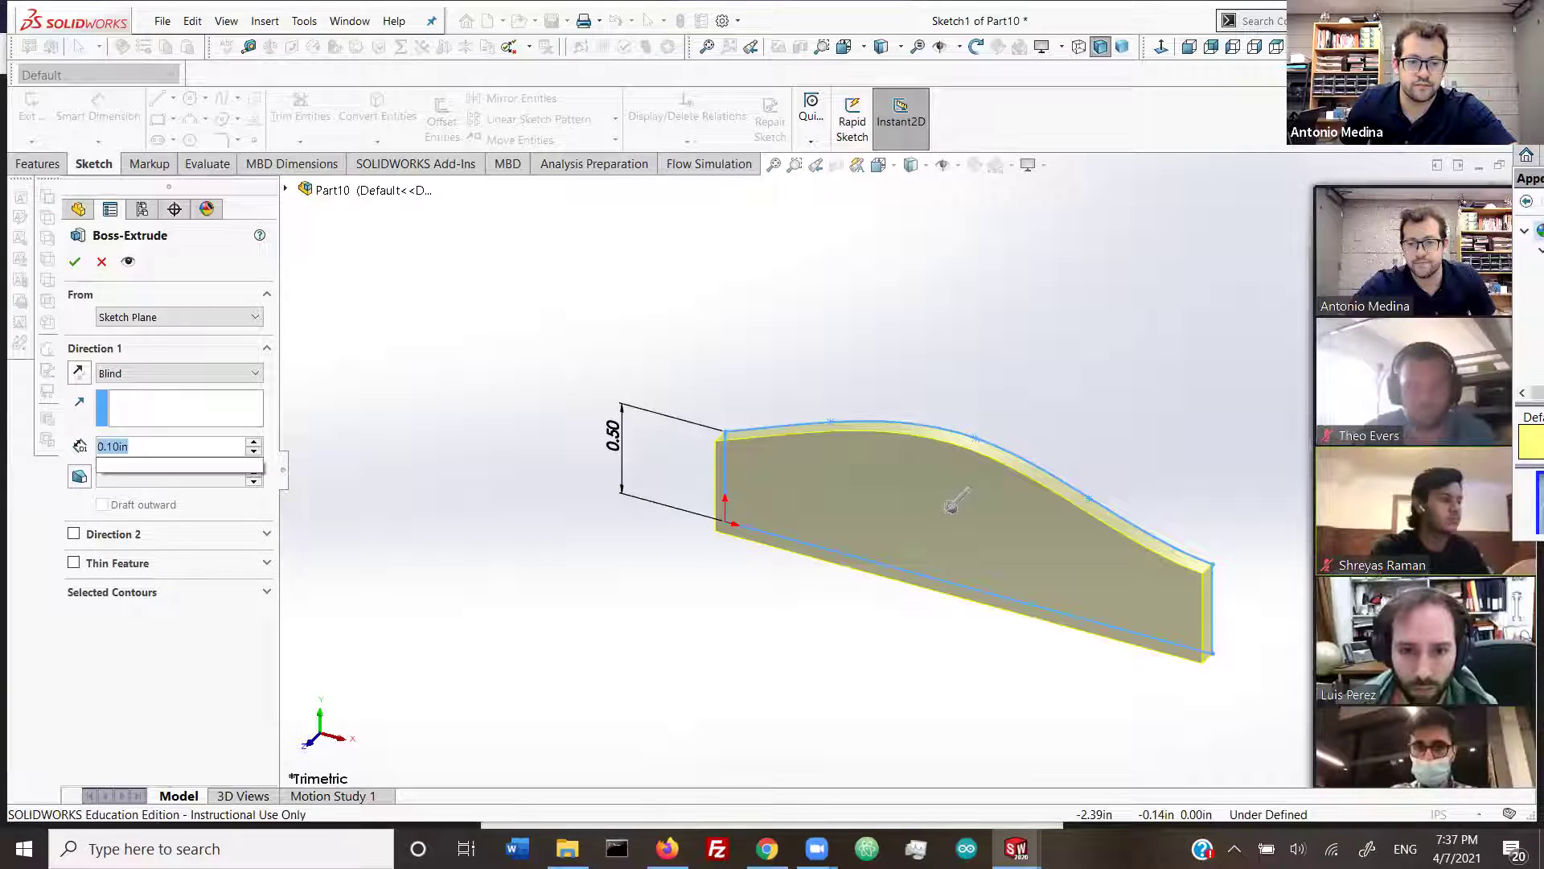
{"action": "type", "text": "1"}
{"action": "key", "text": "Tab"}
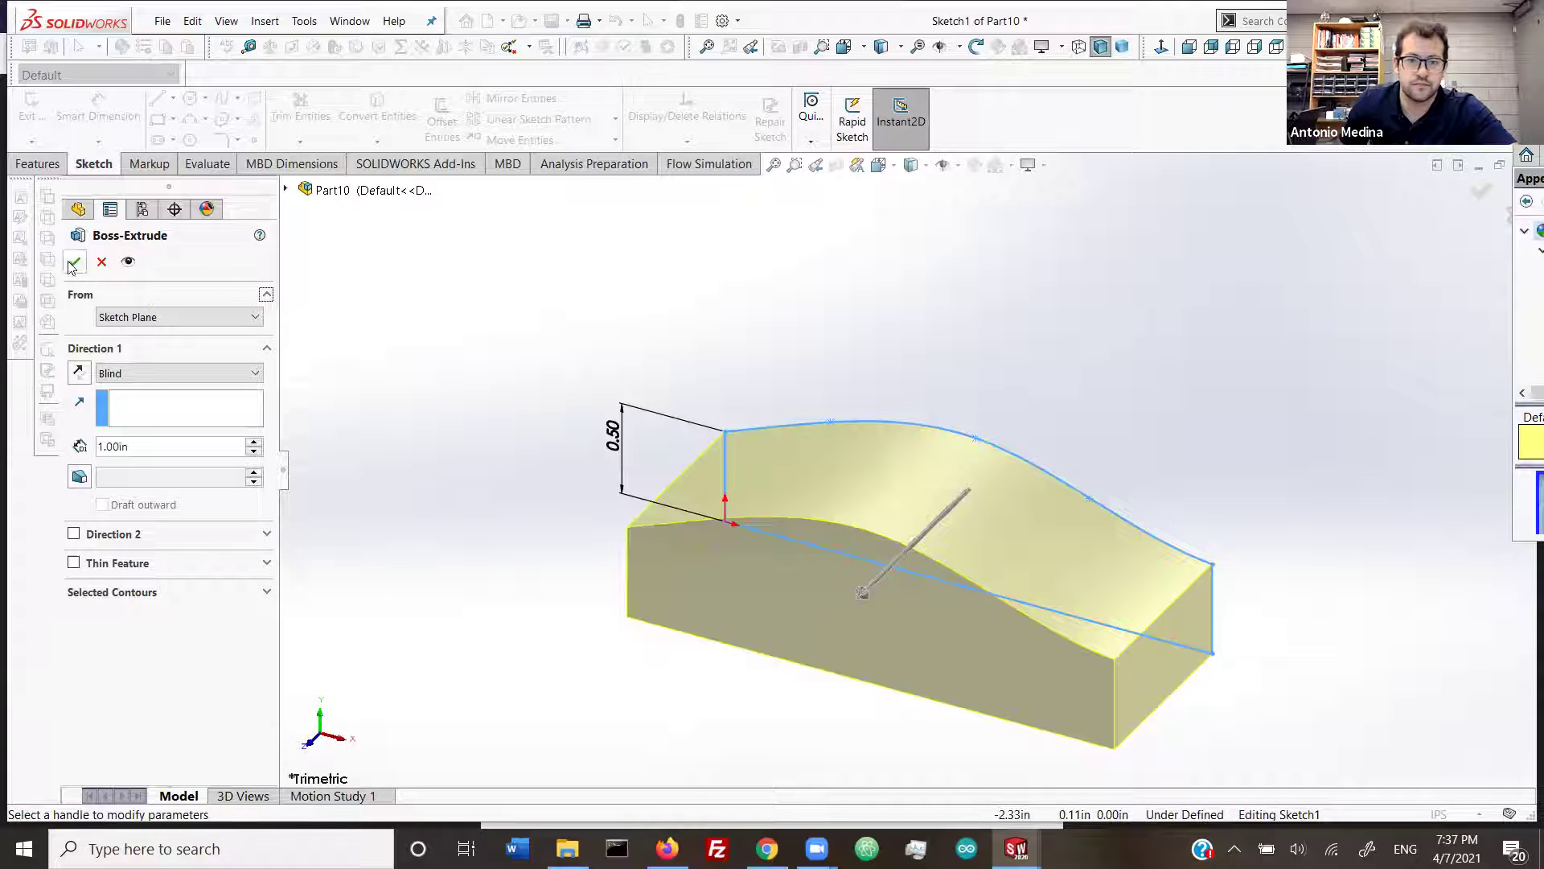
{"action": "key", "text": "Return"}
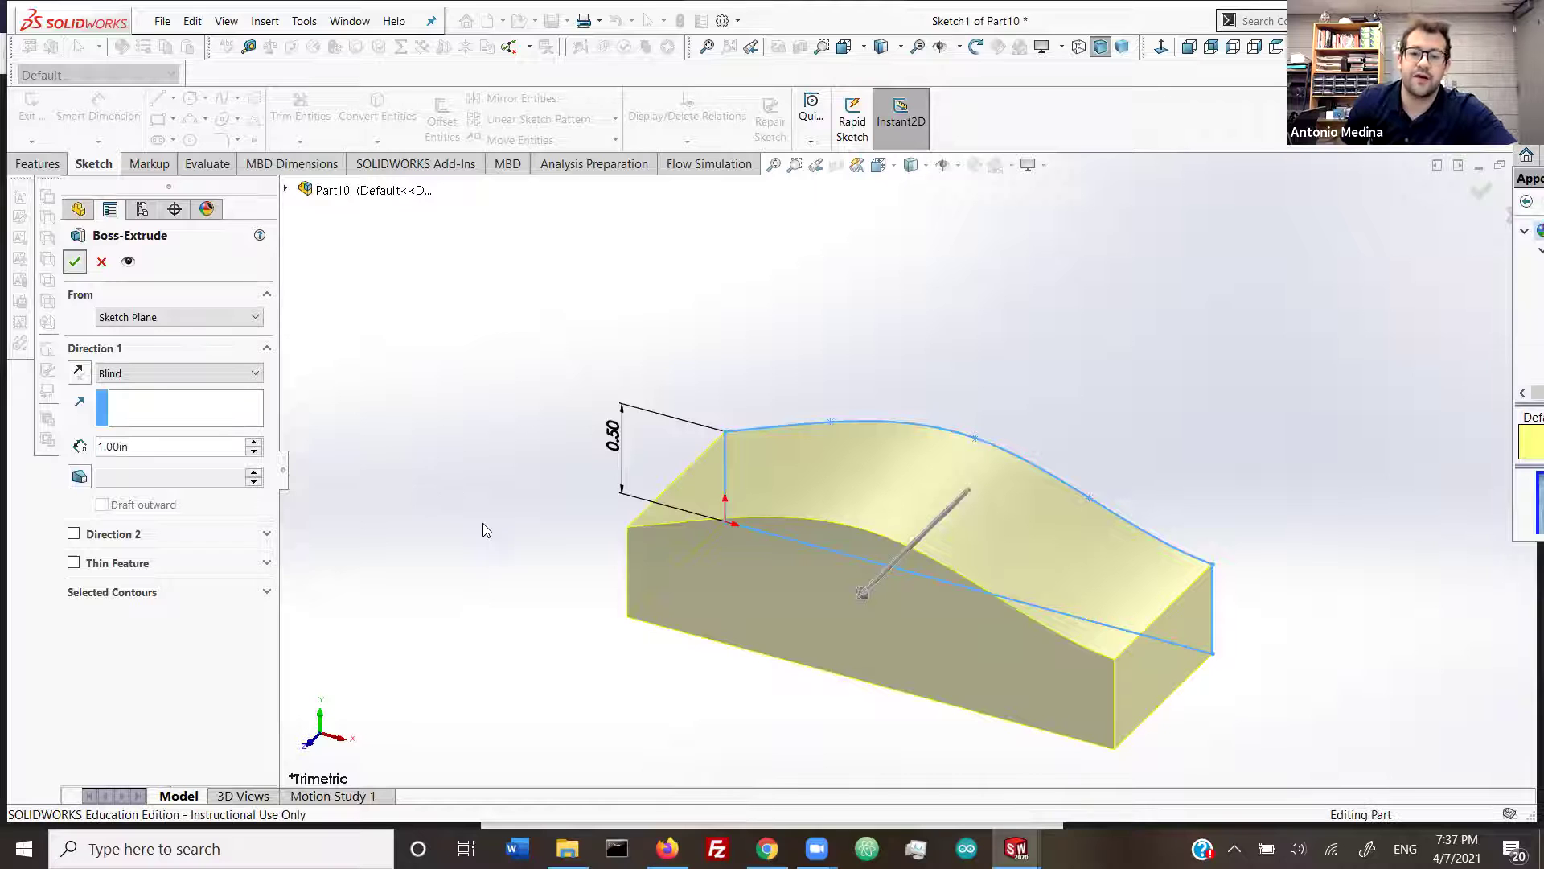
{"action": "middle_click_drag", "start_coordinate": [558, 486], "coordinate": [501, 573]}
{"action": "middle_click_drag", "start_coordinate": [539, 472], "coordinate": [555, 431]}
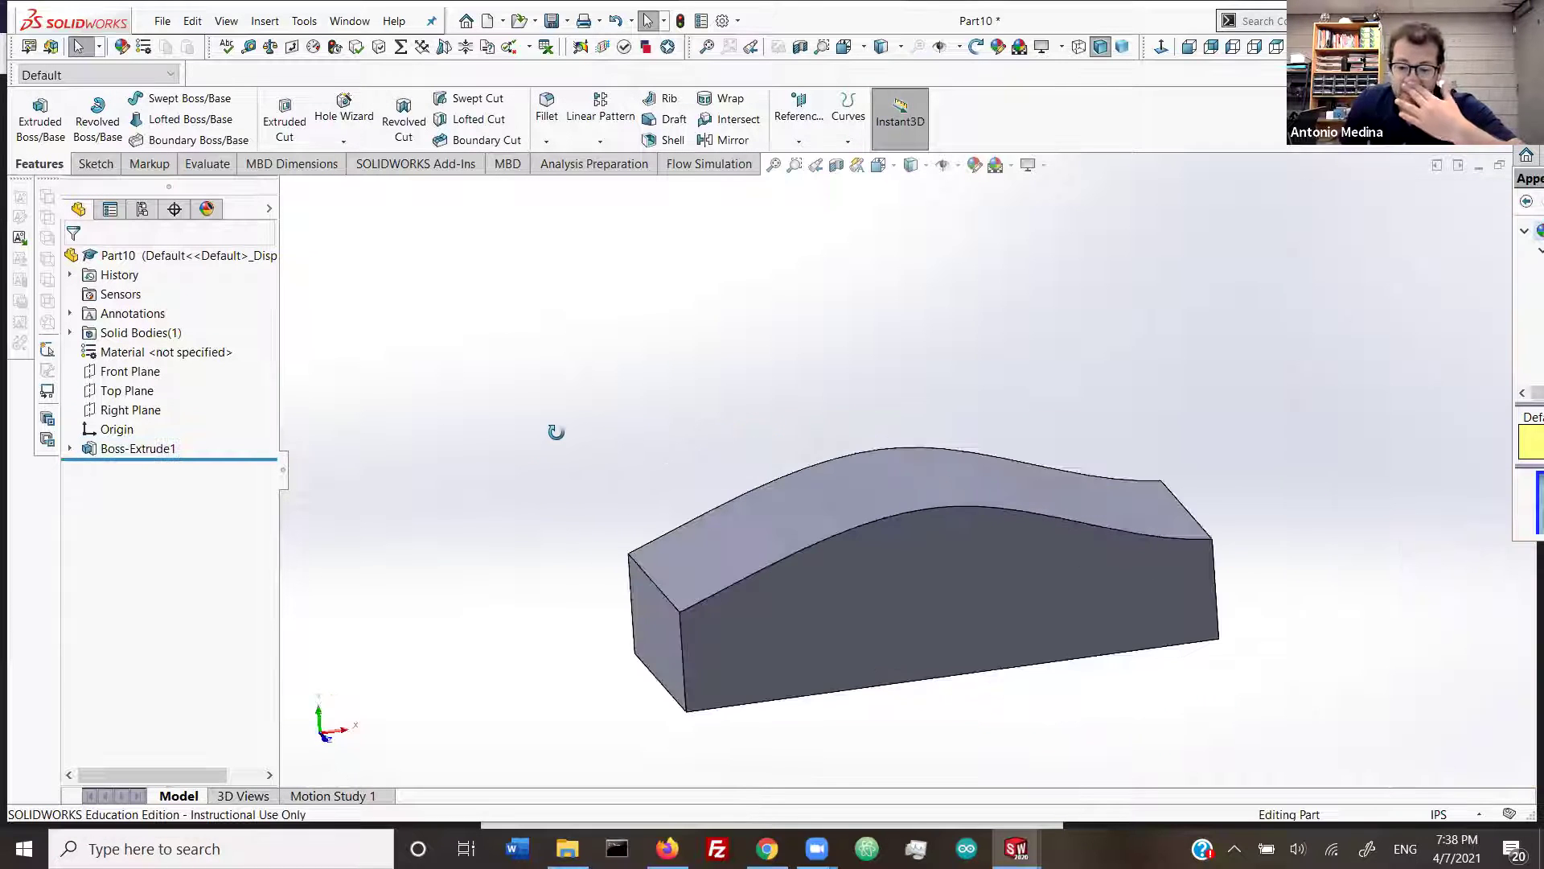
Step: Turn off the SOLIDWORKS Motion add-in, keep SOLIDWORKS Flow Simulation enabled, and bring up the Flow Simulation commands
{"action": "middle_click_drag", "start_coordinate": [648, 427], "coordinate": [644, 407]}
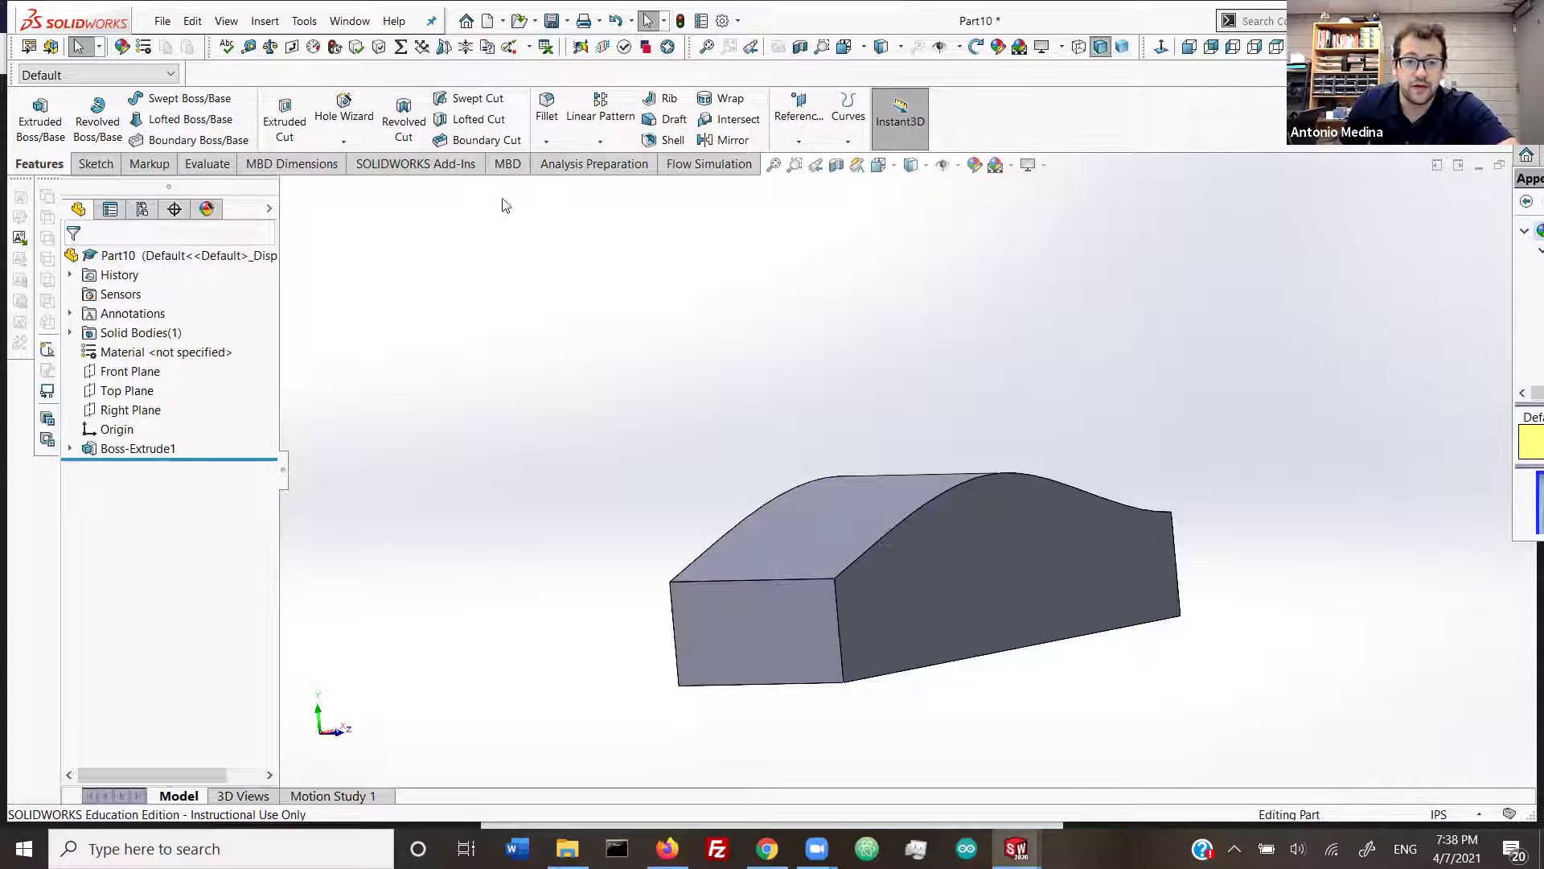
{"action": "left_click", "coordinate": [359, 164]}
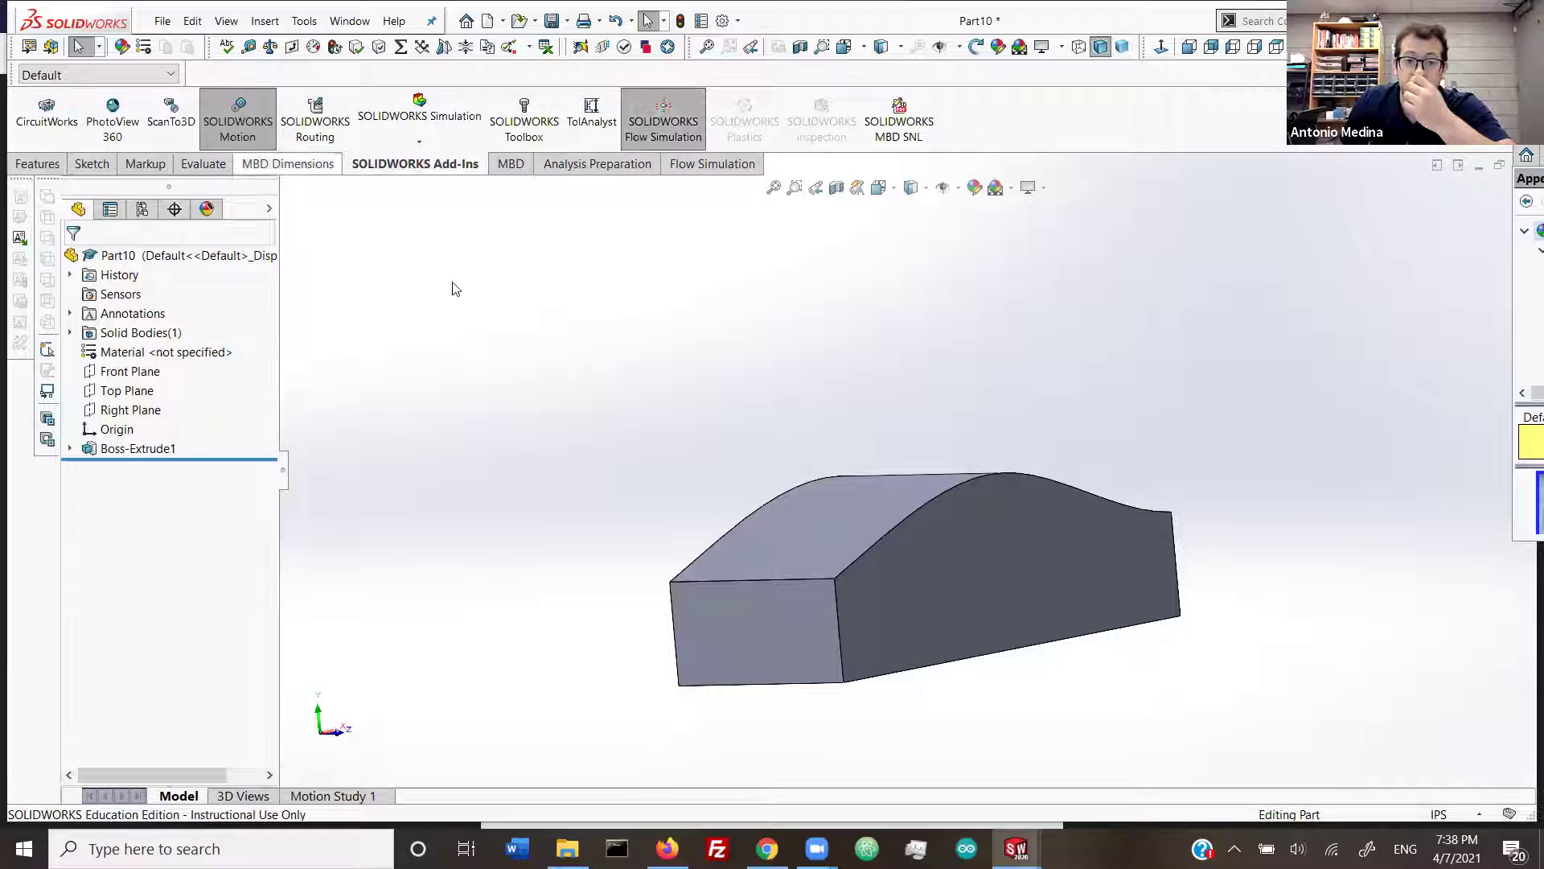
{"action": "left_click", "coordinate": [242, 125]}
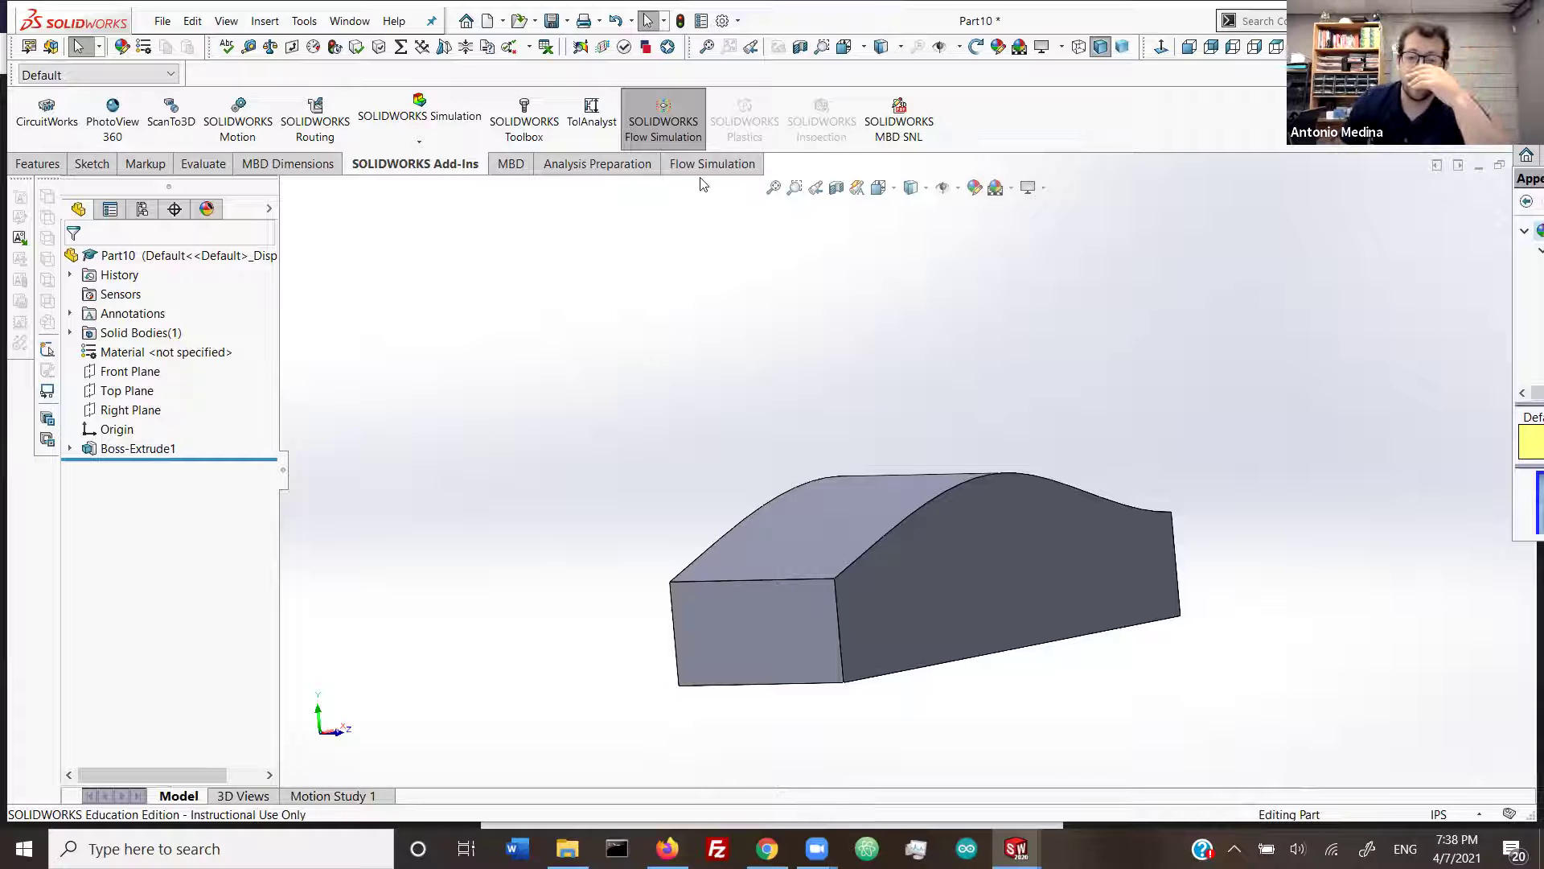
{"action": "left_click", "coordinate": [654, 121]}
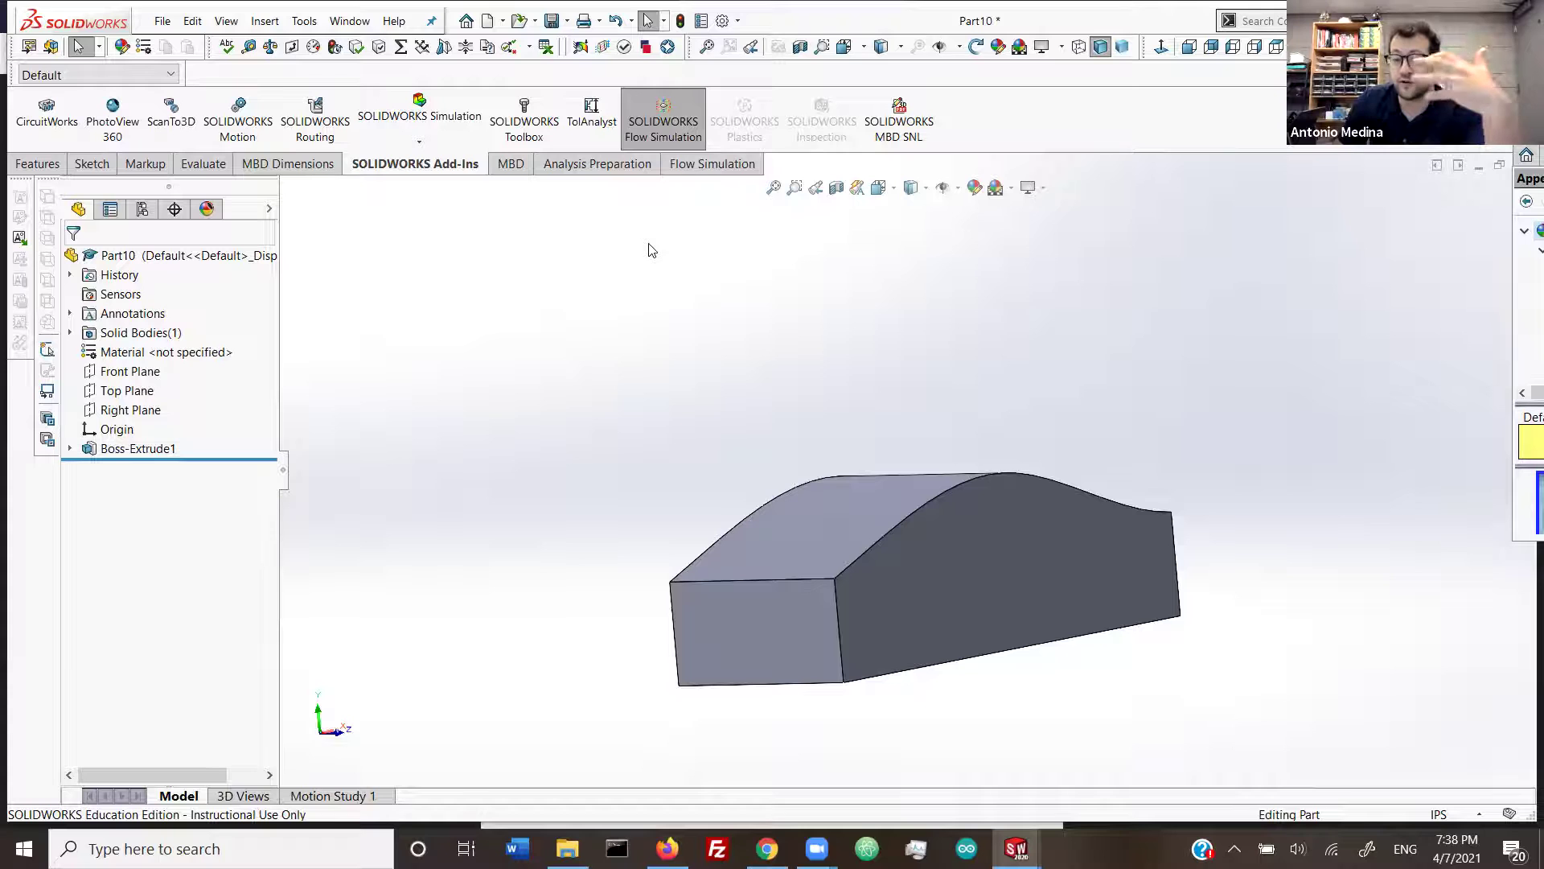
{"action": "left_click", "coordinate": [711, 169]}
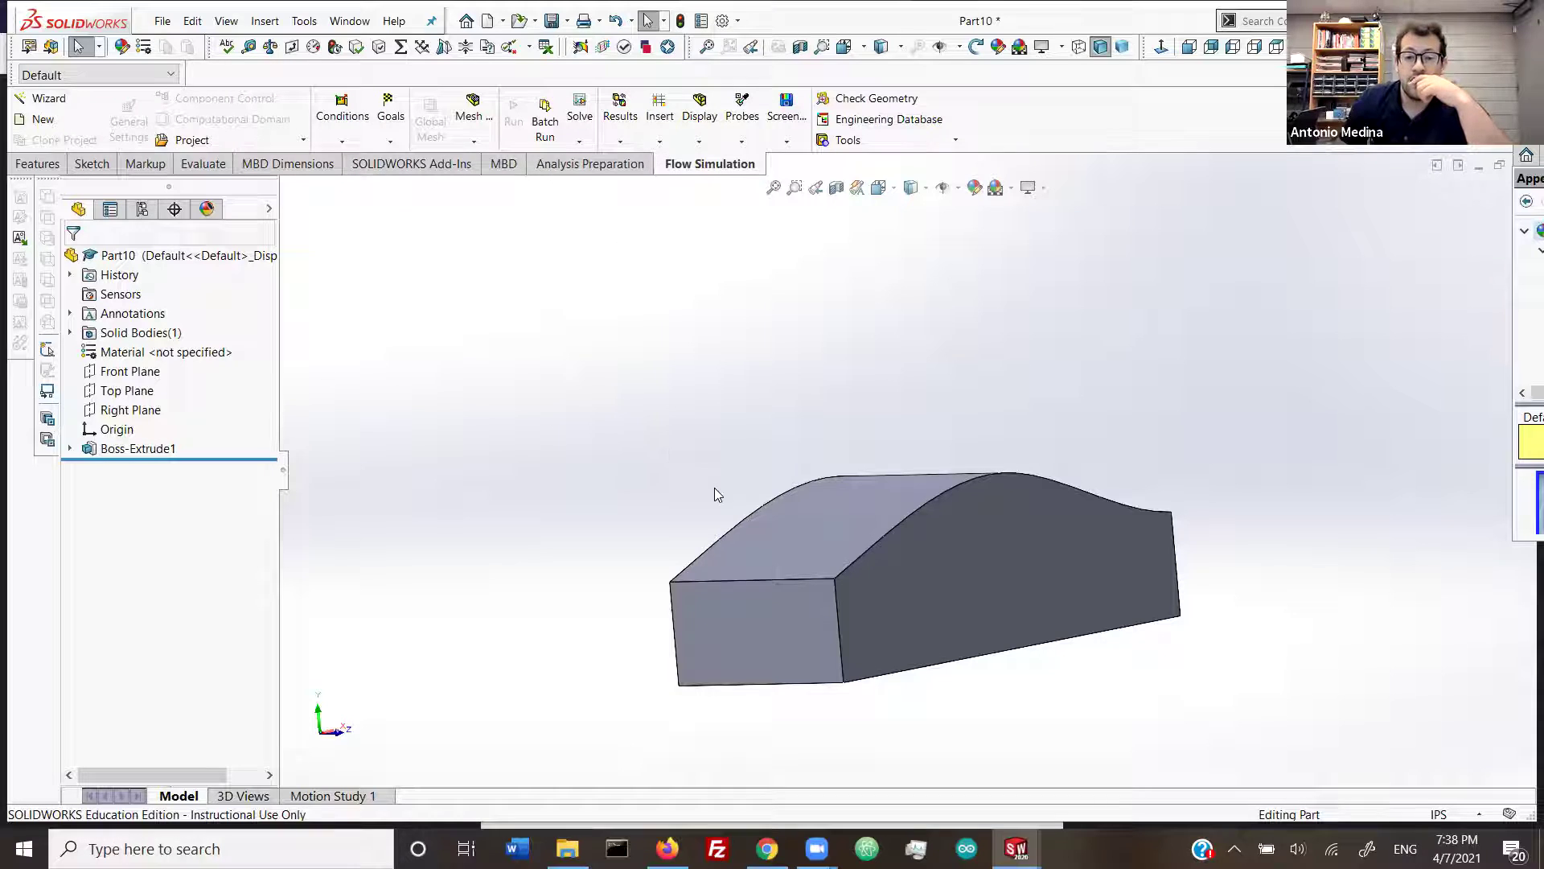
{"action": "key", "text": "f"}
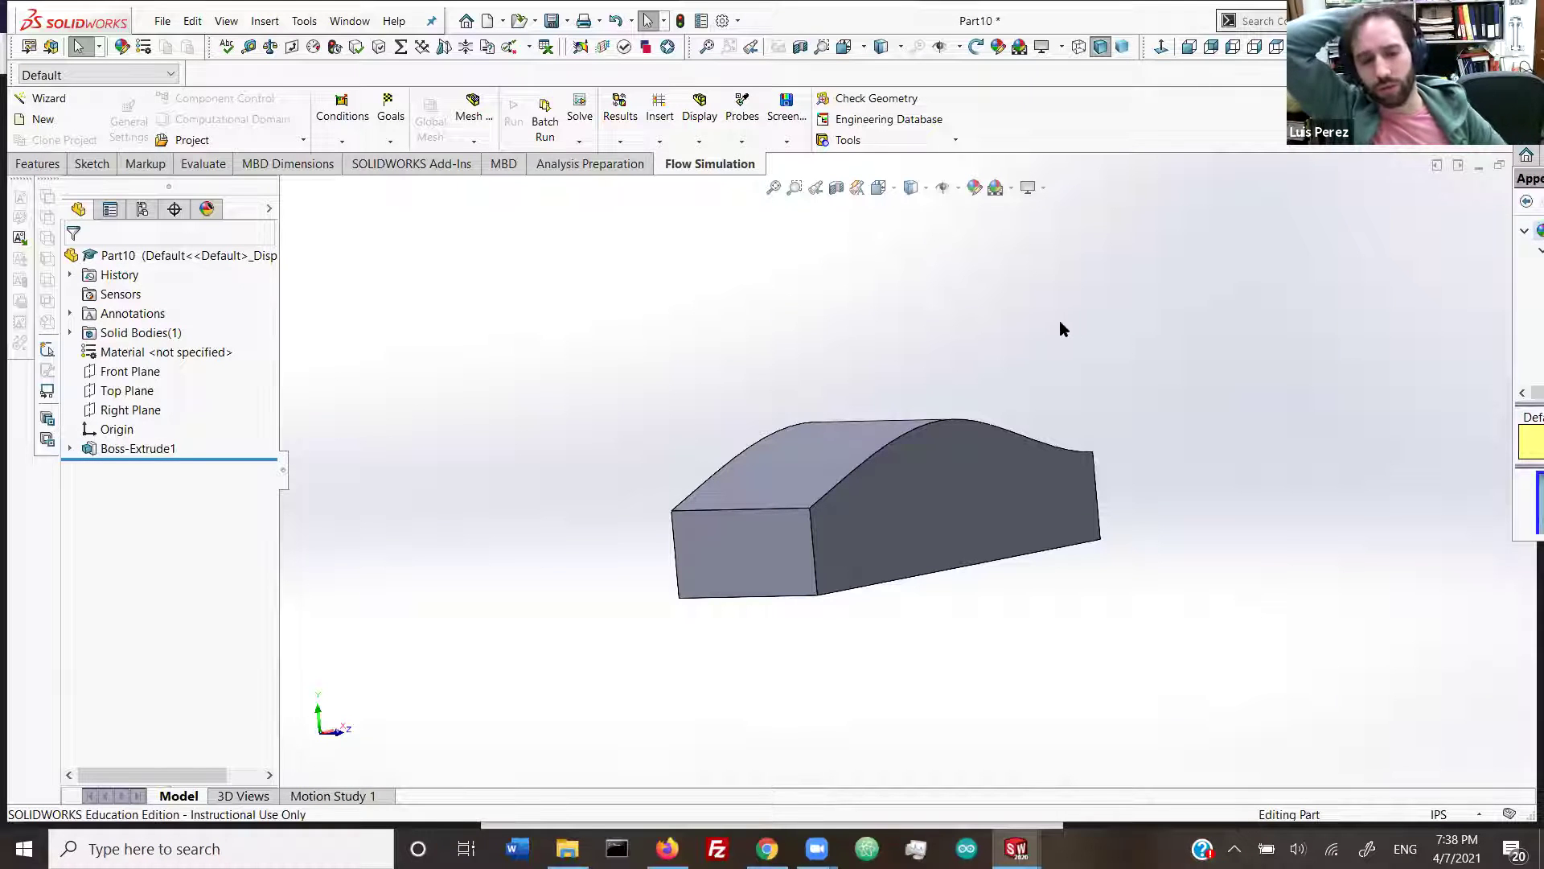
{"action": "left_click", "coordinate": [419, 165]}
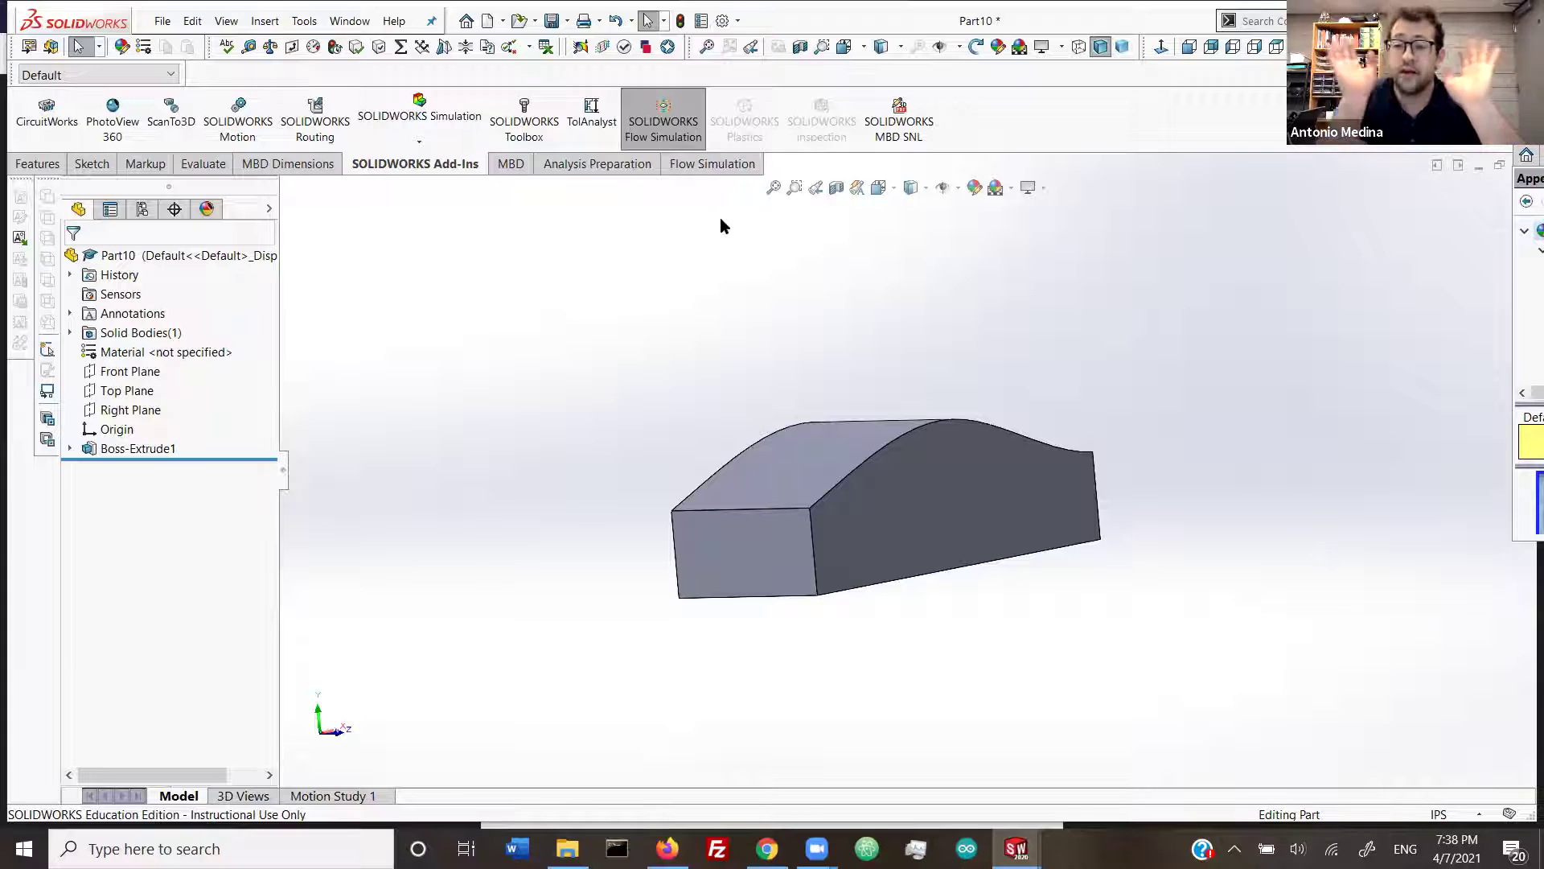
{"action": "left_click", "coordinate": [699, 170]}
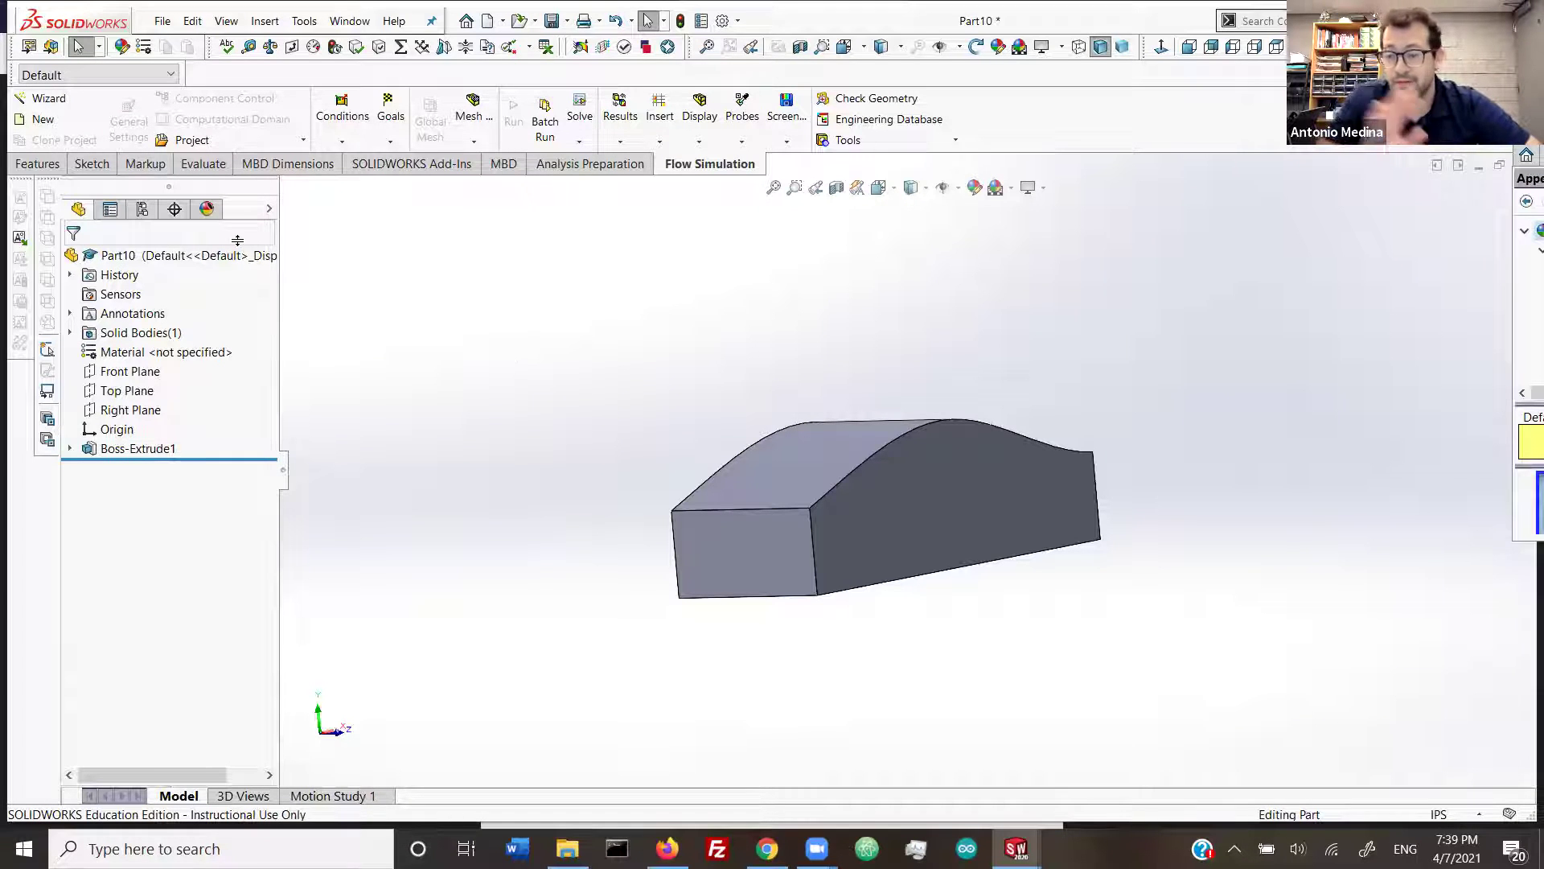
Step: Start the Flow Simulation wizard and save the unsaved part as "tesla model XIV" in New folder
{"action": "left_click", "coordinate": [51, 97]}
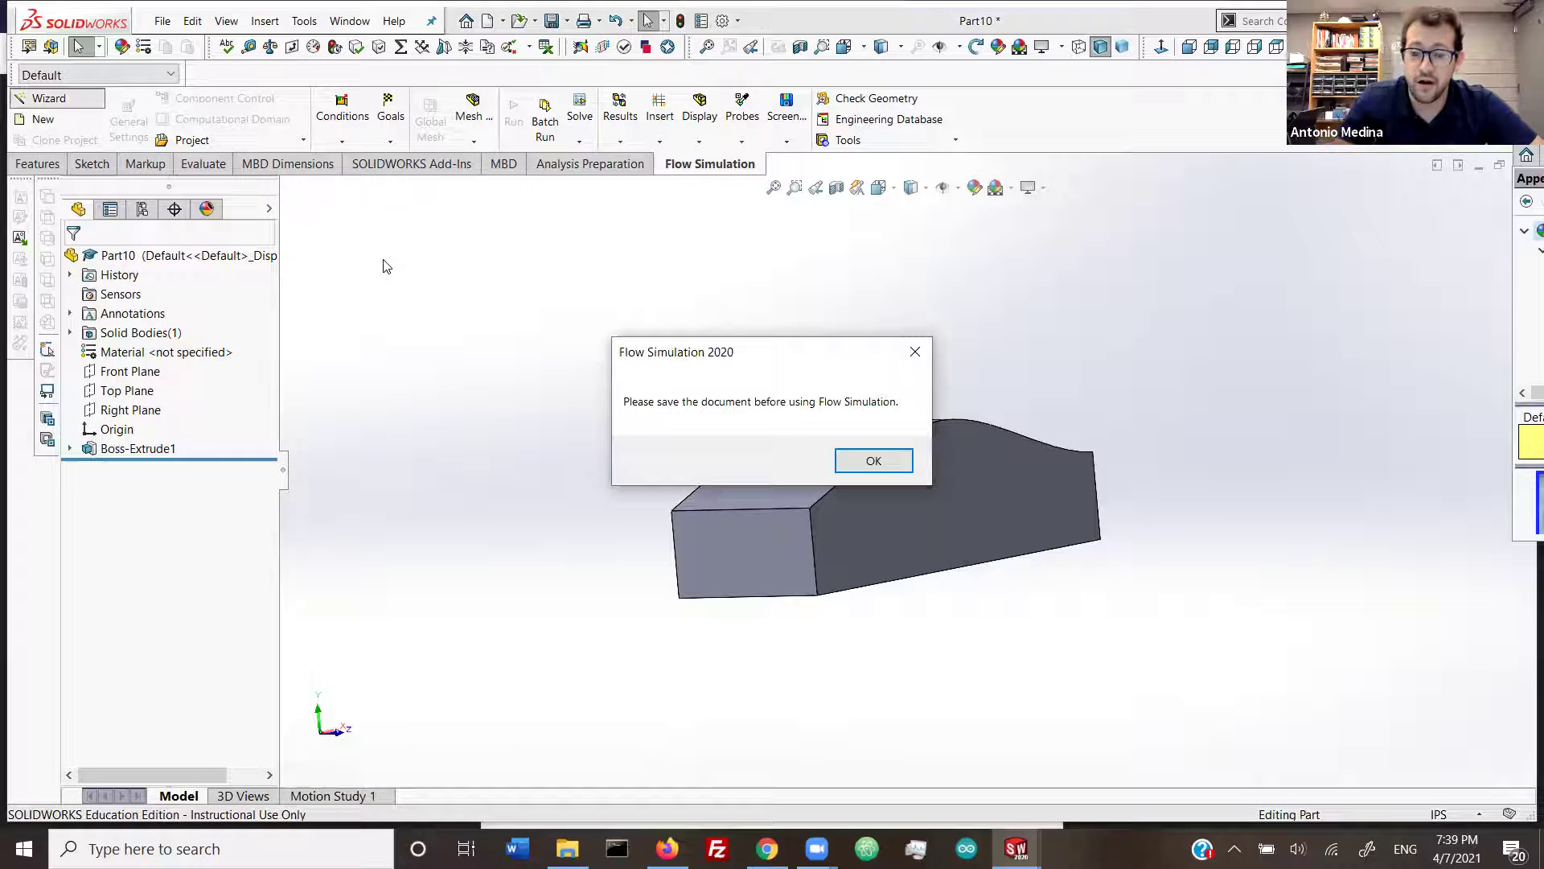
{"action": "left_click", "coordinate": [854, 470]}
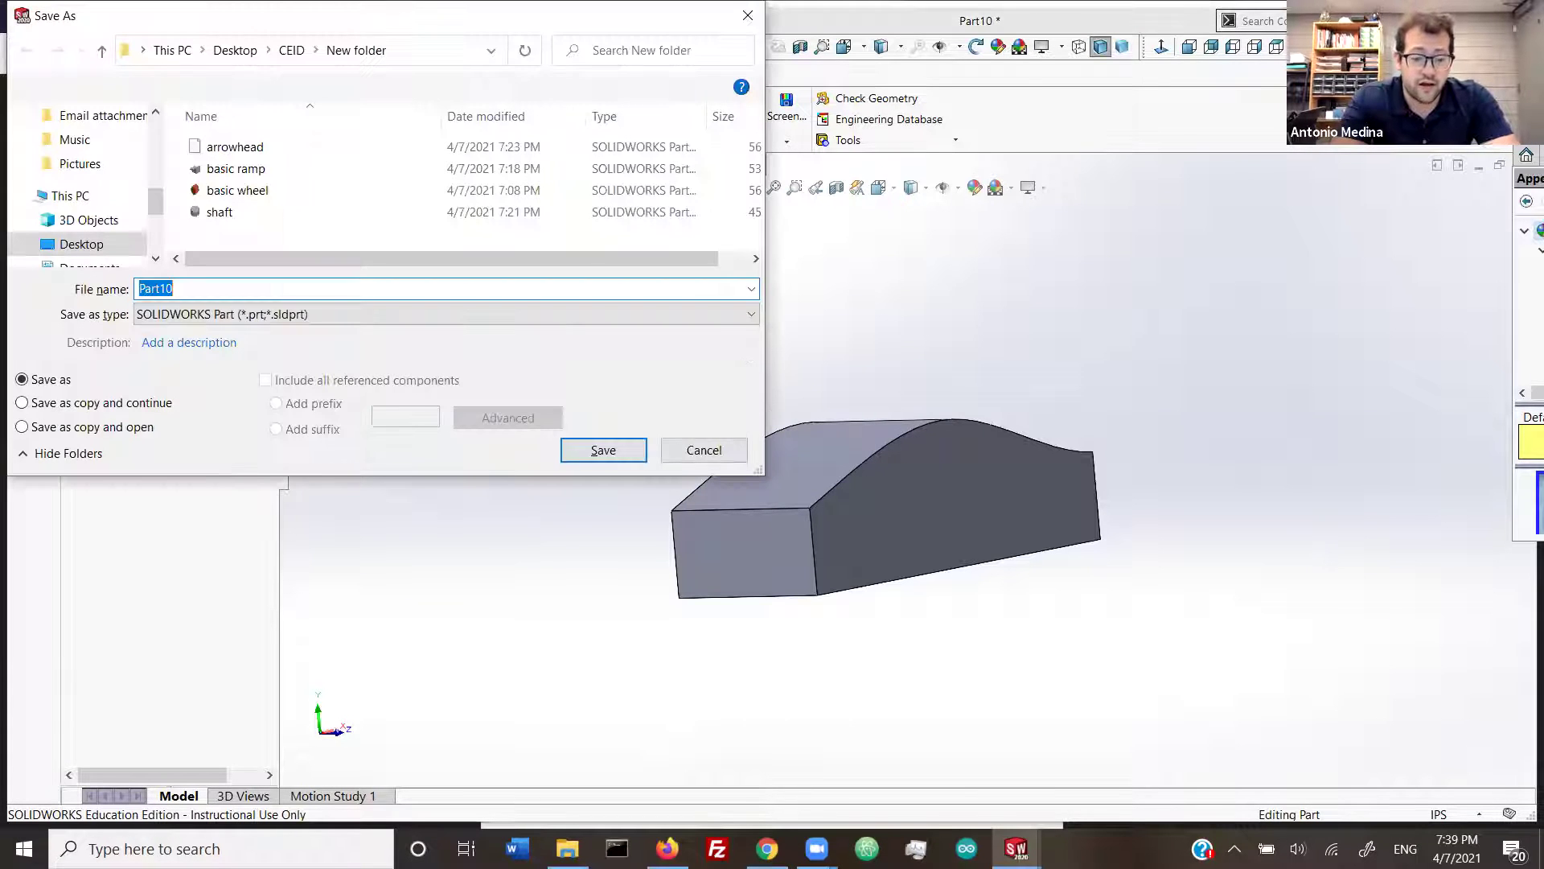
{"action": "type", "text": "tesla model XIV"}
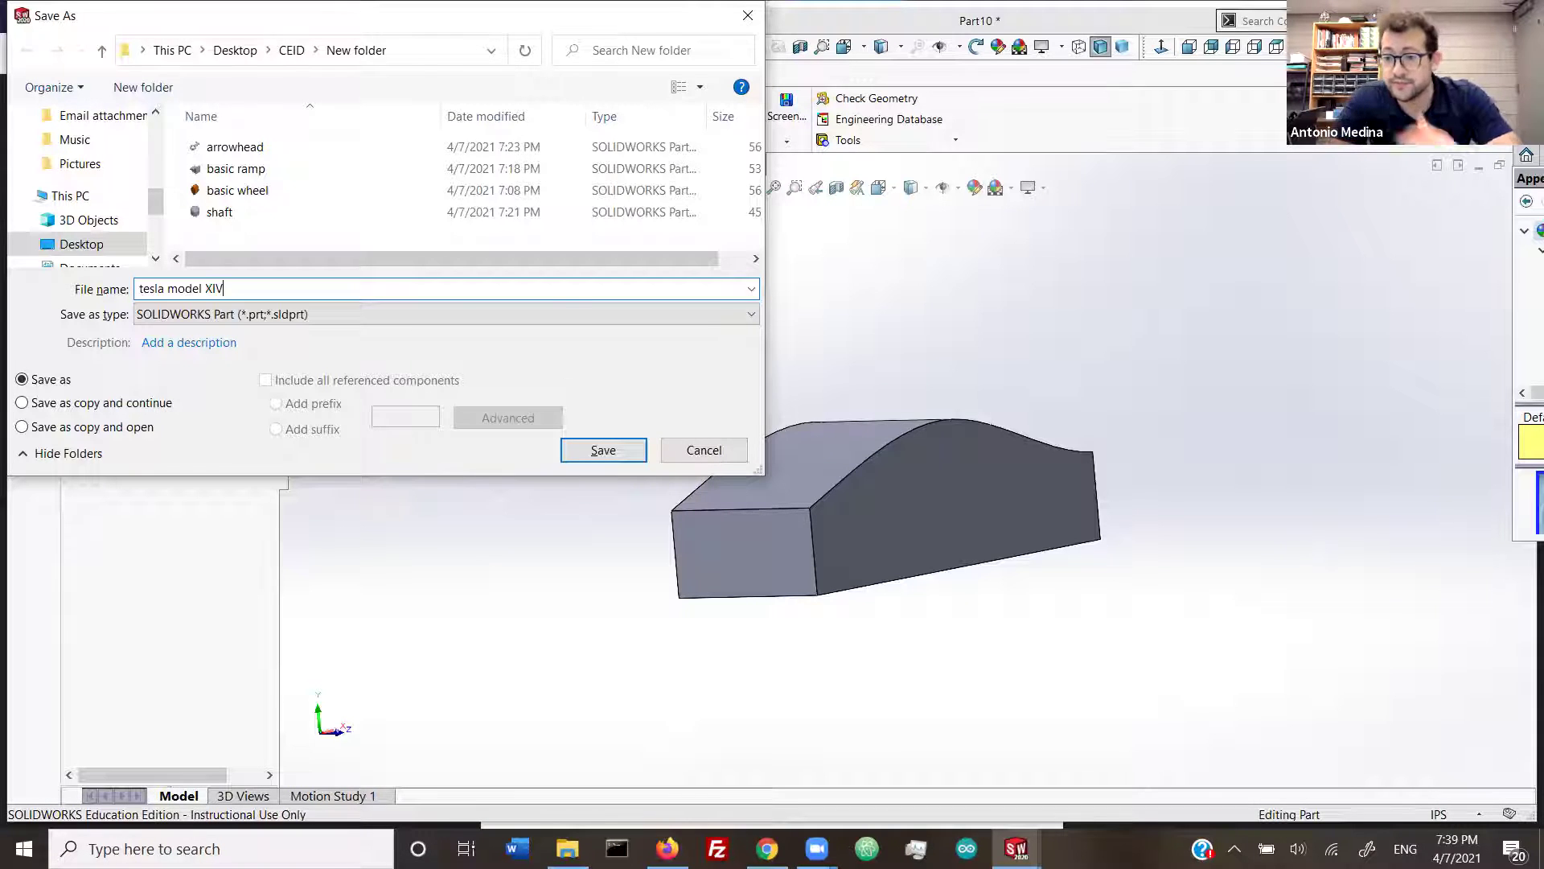
{"action": "key", "text": "Return"}
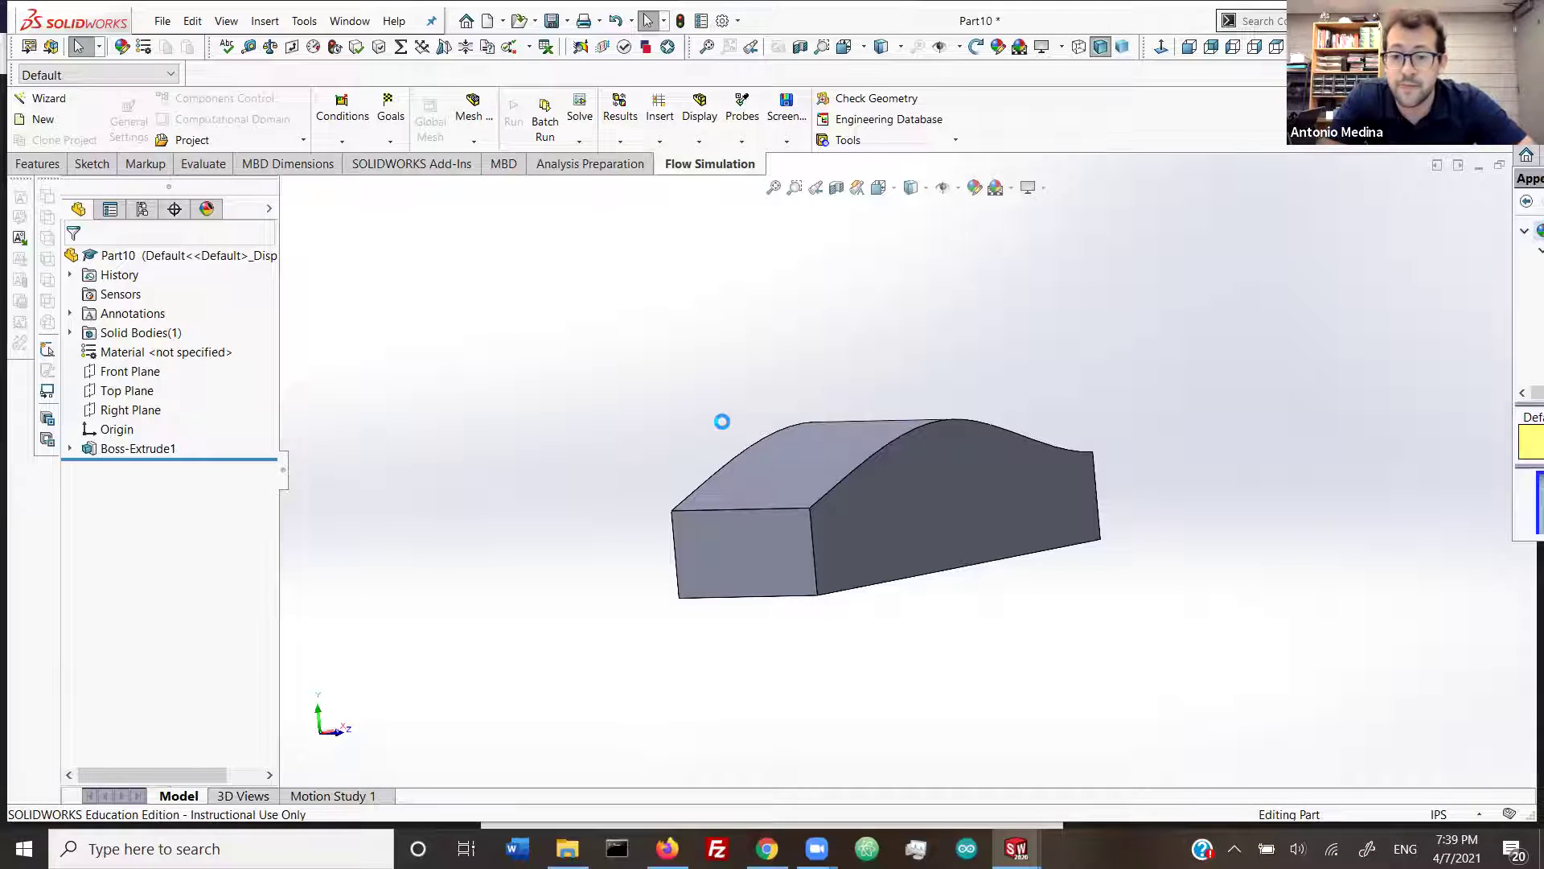
Step: Start a Flow Simulation wizard project and name it "flow sim 1"
{"action": "left_click", "coordinate": [49, 100]}
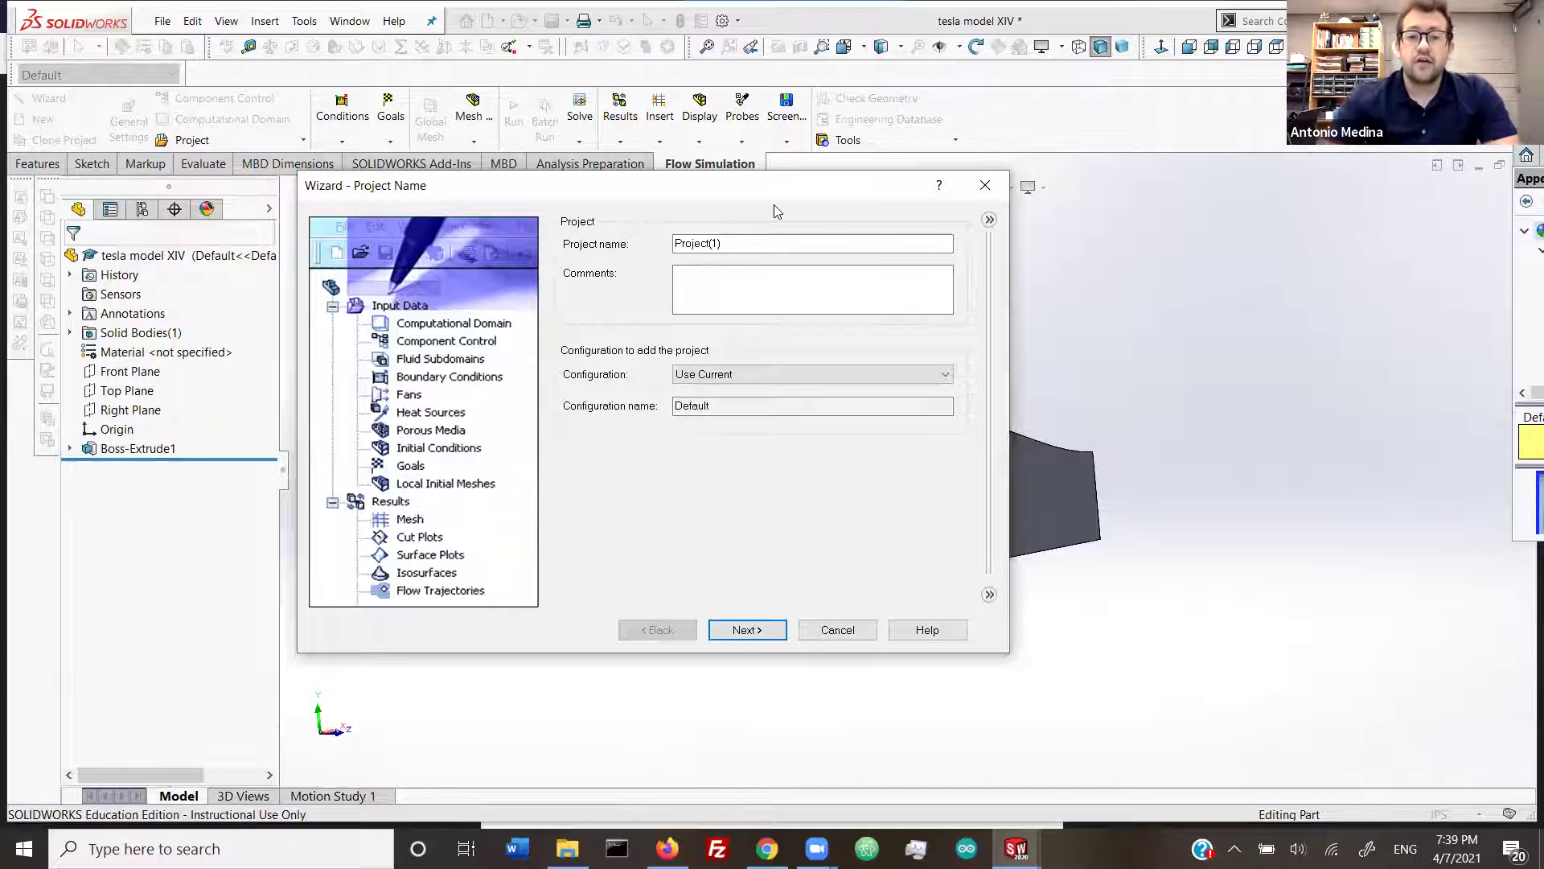
{"action": "left_click_drag", "start_coordinate": [735, 249], "coordinate": [584, 246]}
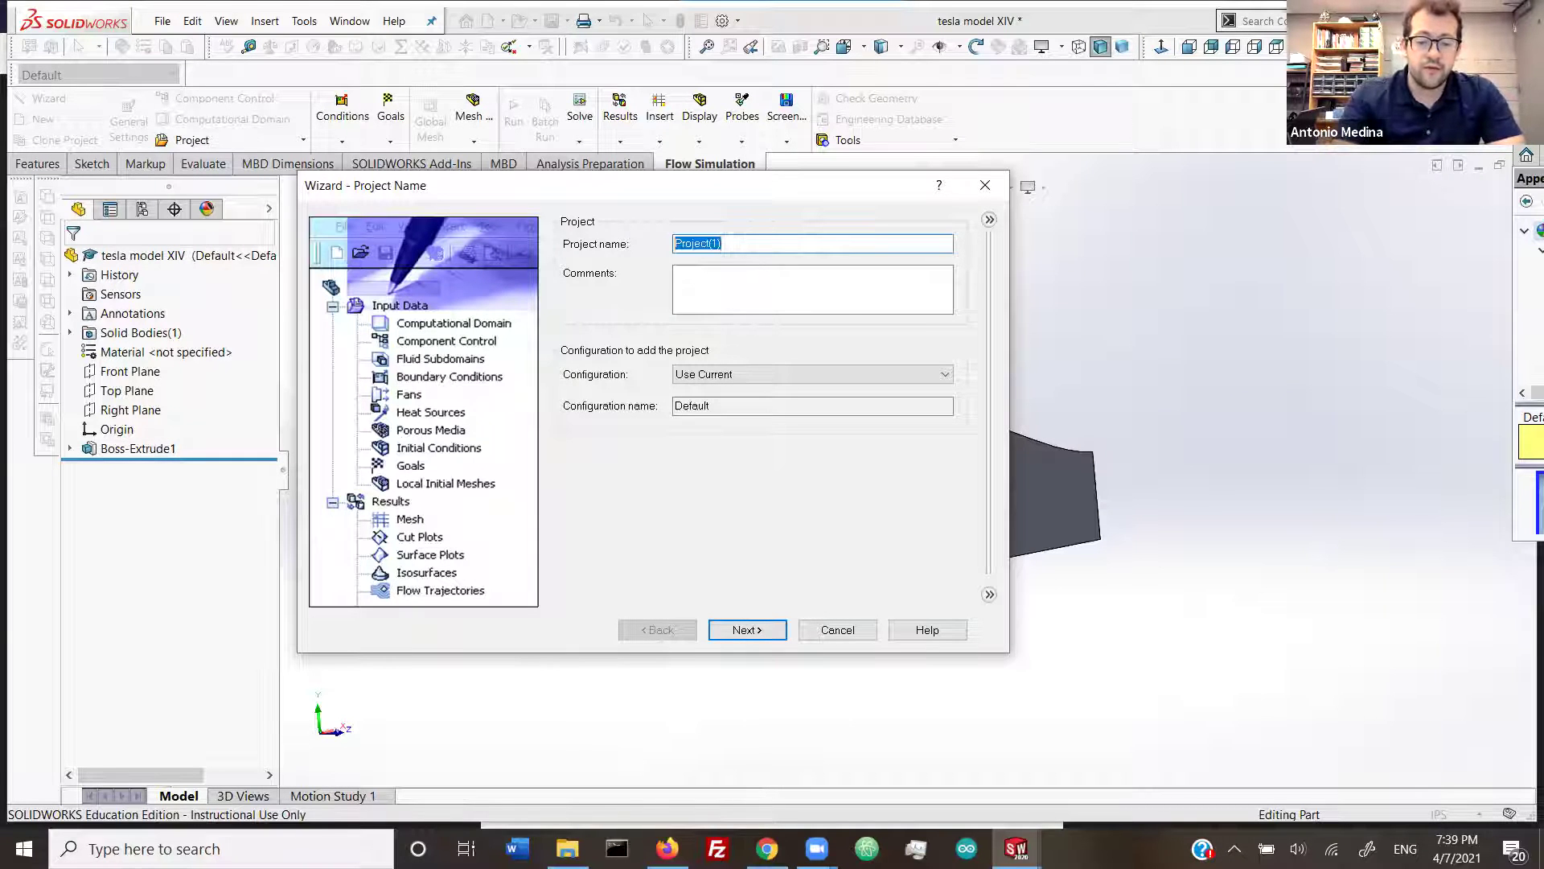
{"action": "type", "text": "flow"}
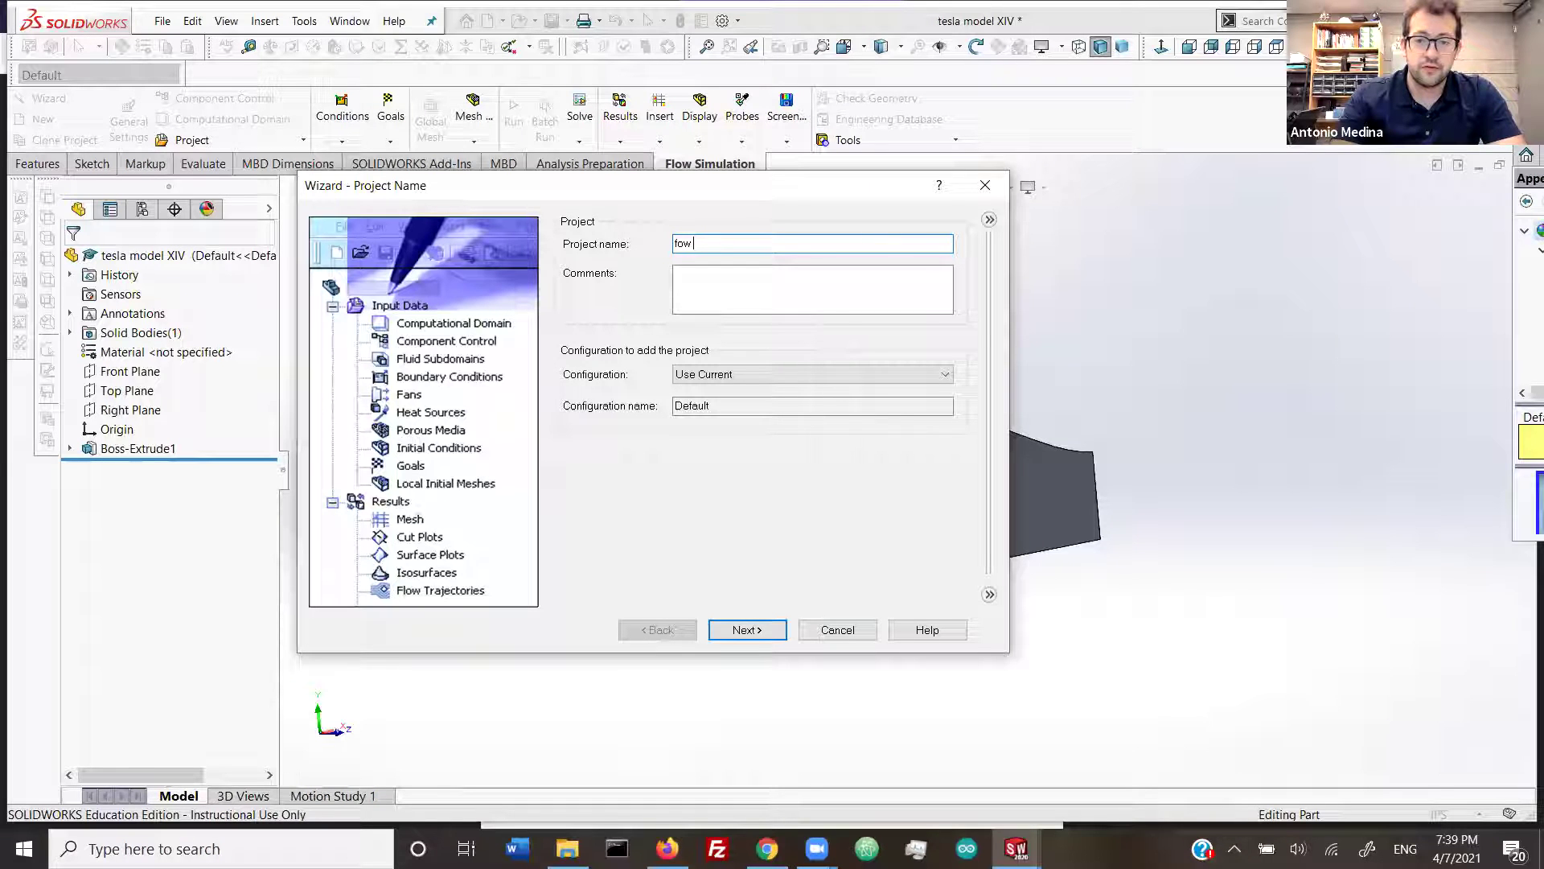
{"action": "type", "text": " sim 1"}
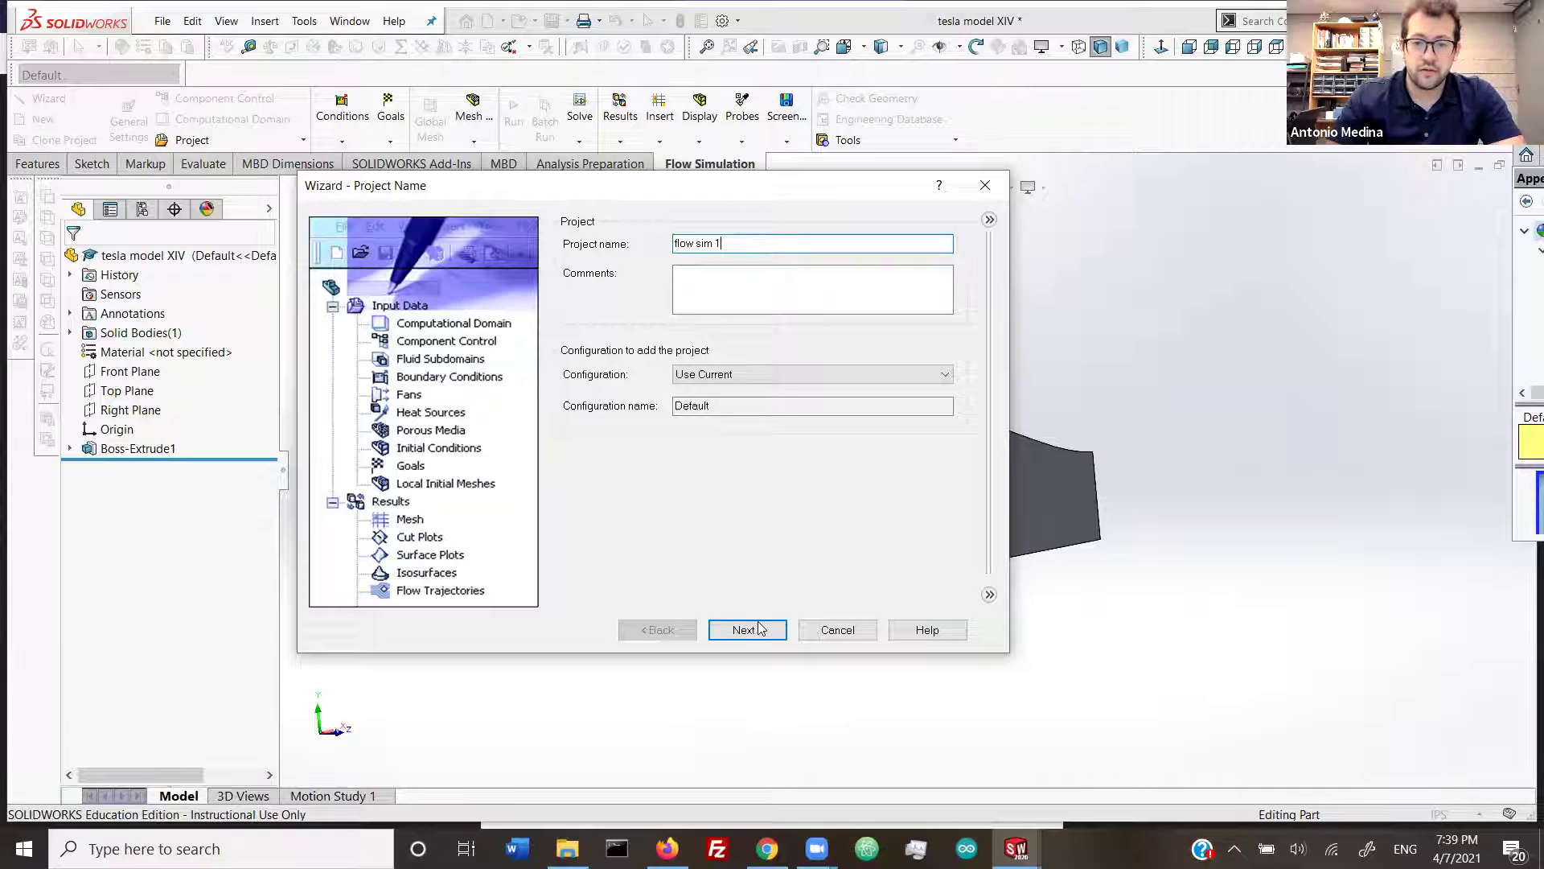
{"action": "key", "text": "Return"}
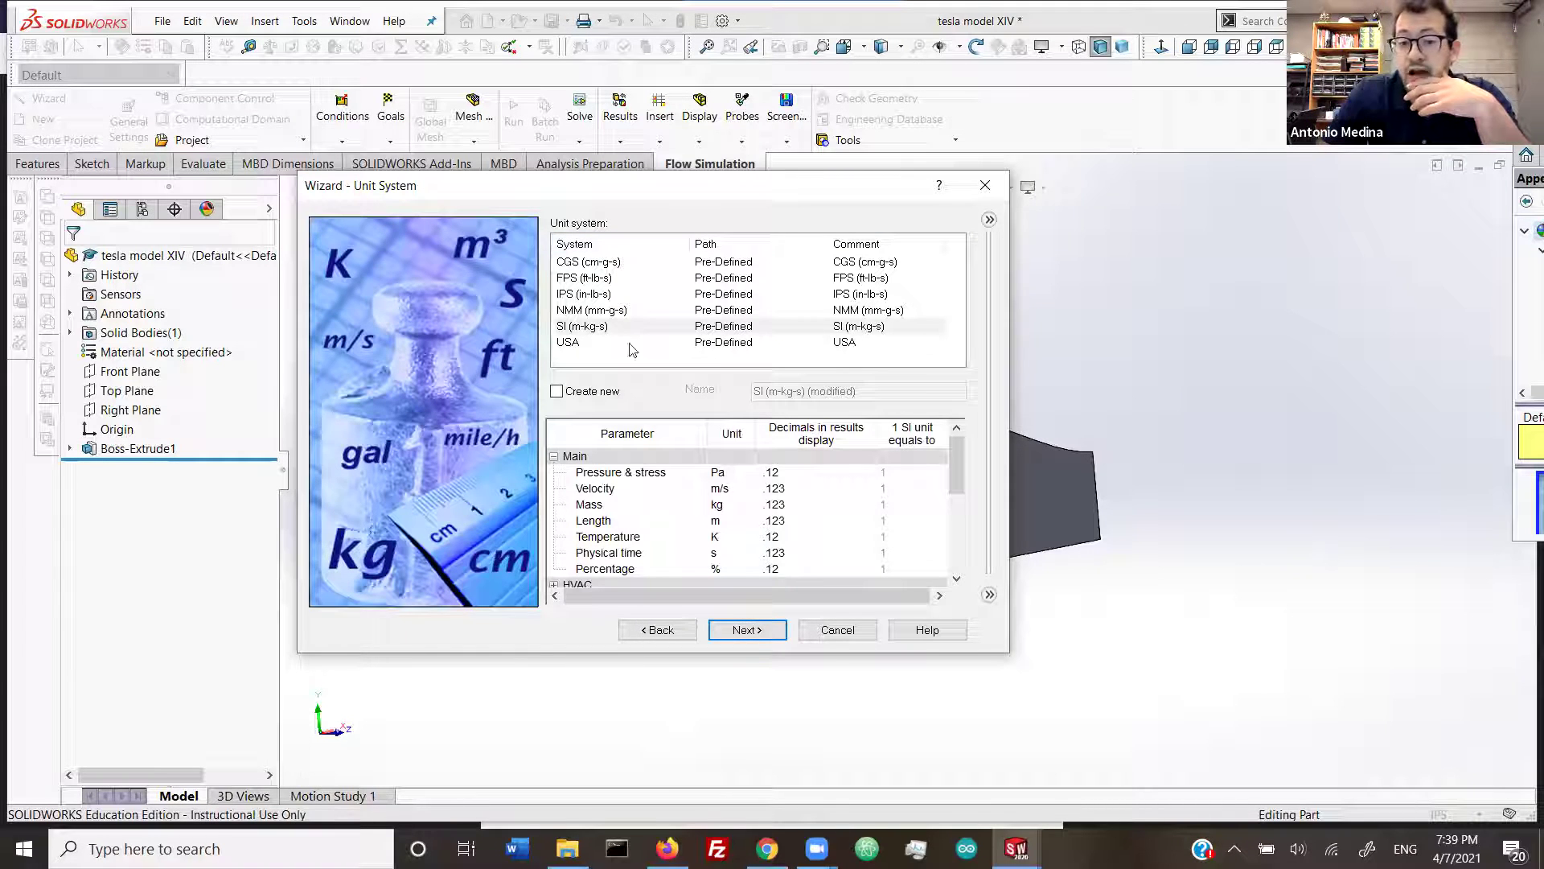
Step: Choose SI (m-kg-s) as the project's unit system and proceed to the analysis type
{"action": "left_click", "coordinate": [590, 325]}
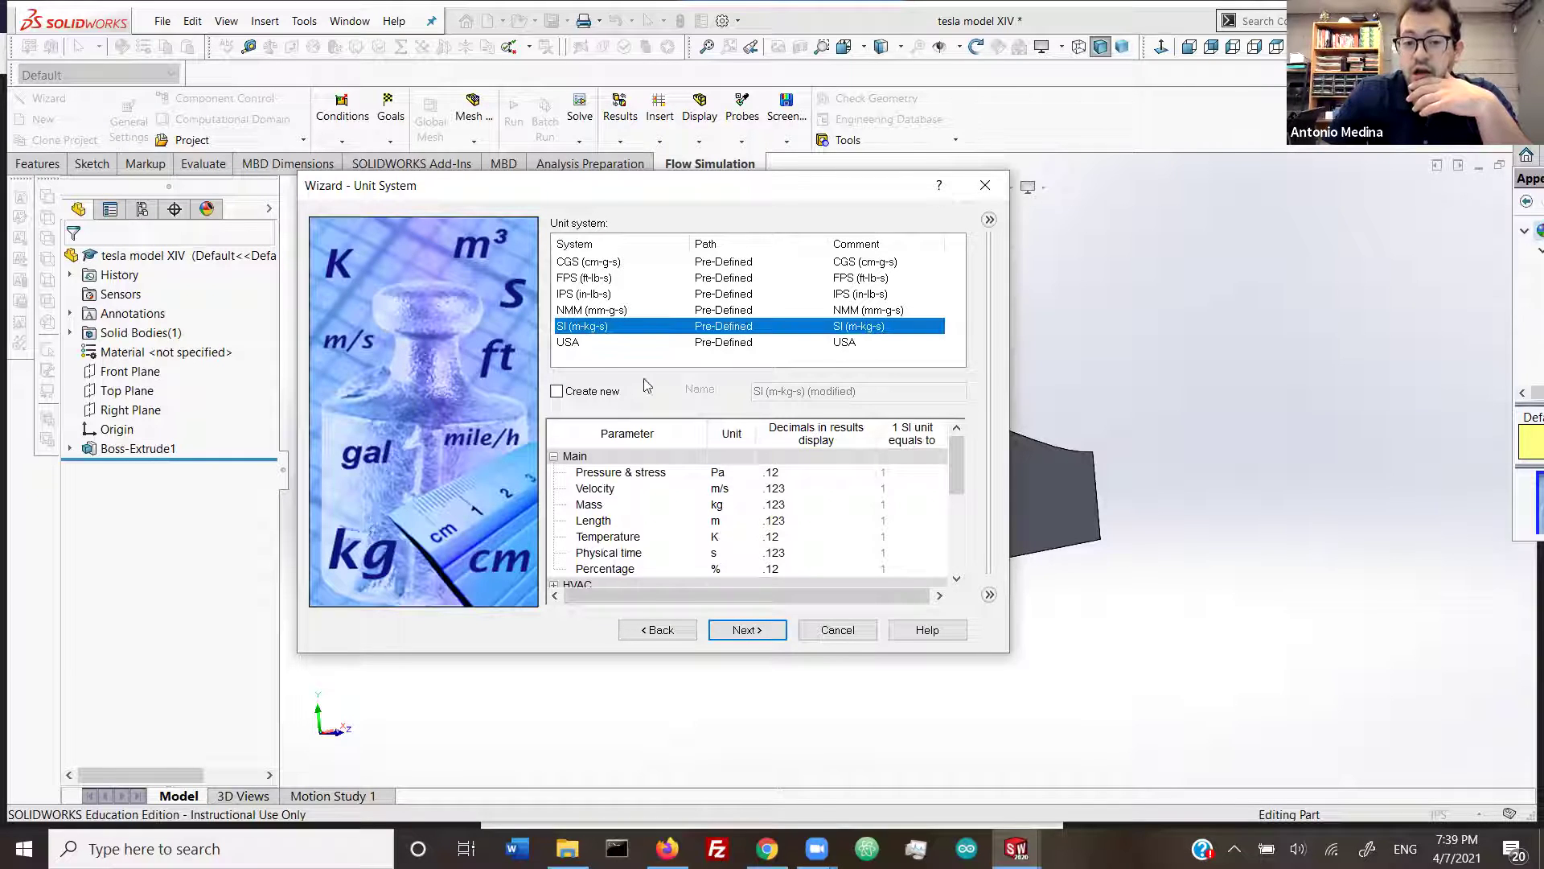
{"action": "left_click", "coordinate": [603, 352]}
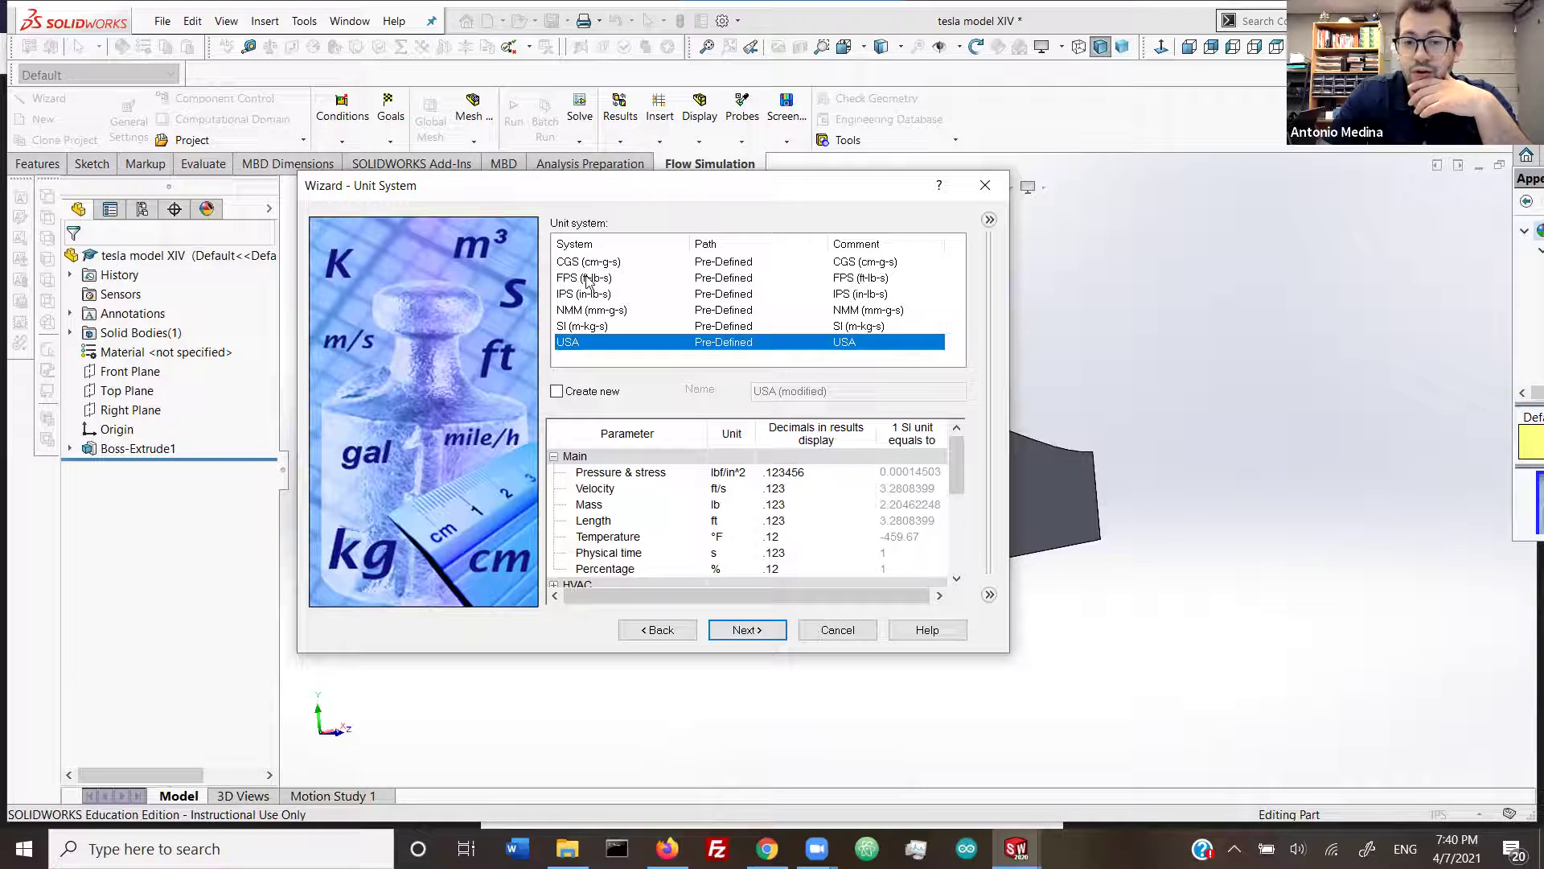
{"action": "left_click", "coordinate": [589, 326]}
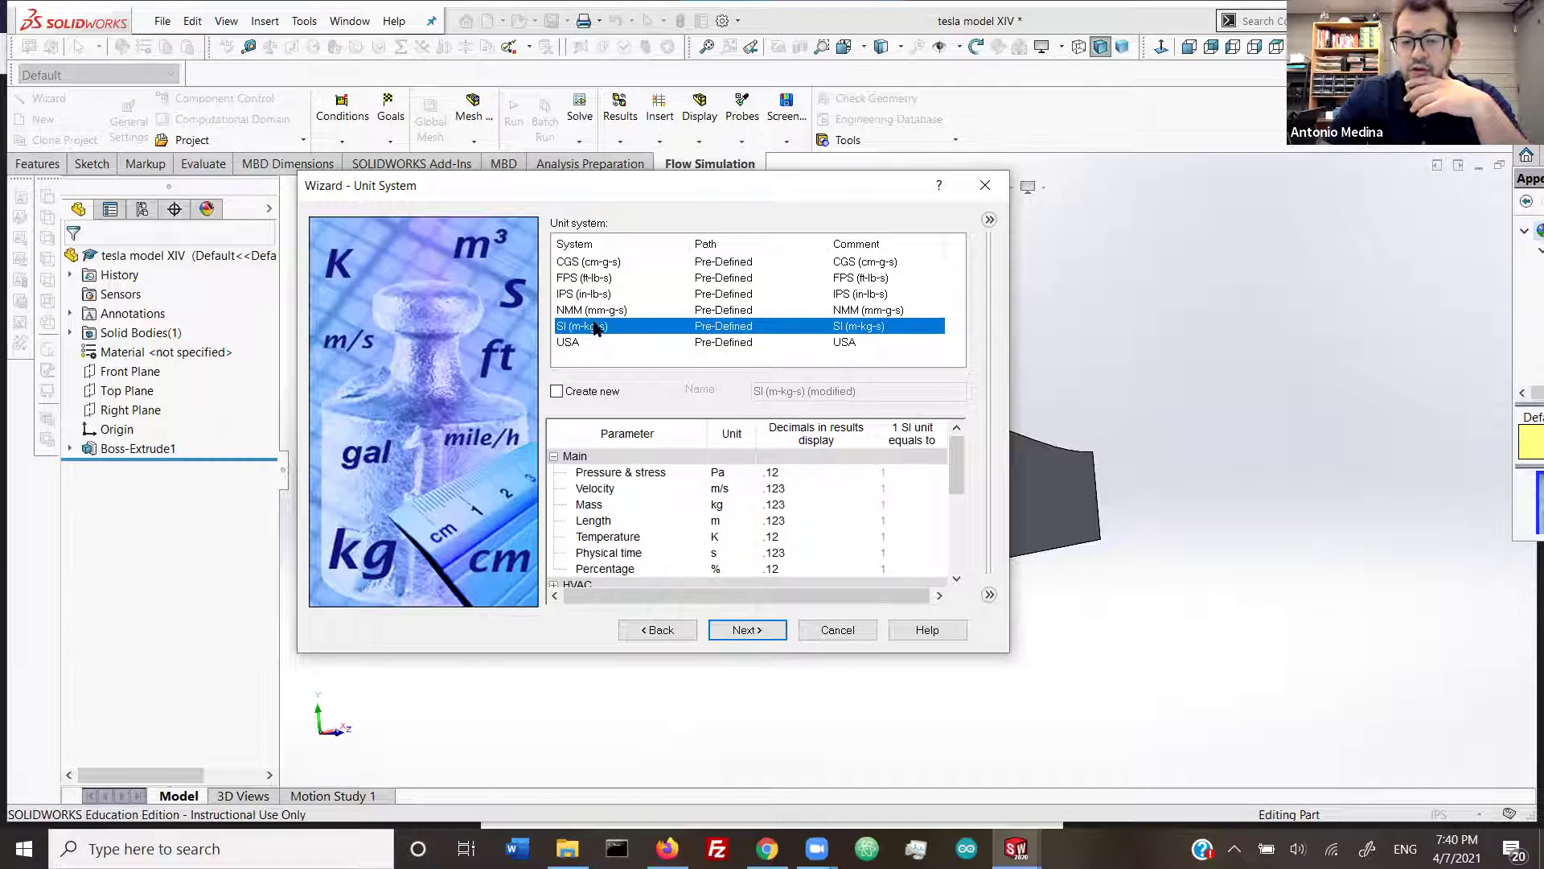
{"action": "left_click", "coordinate": [734, 637]}
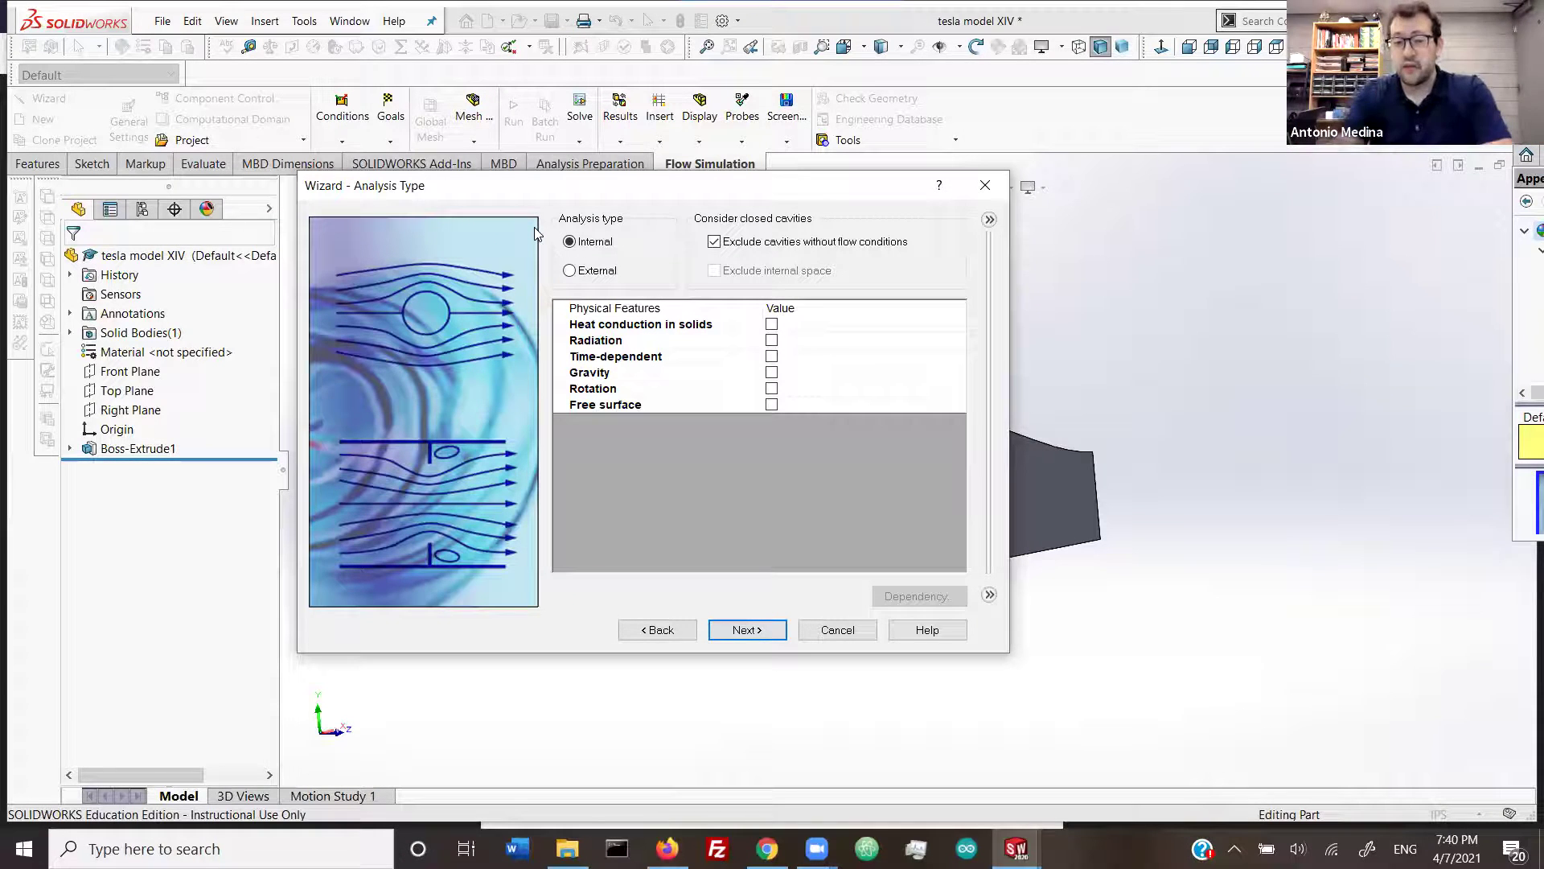
Step: Set the analysis type to External with Gravity disabled and proceed to the default fluid
{"action": "left_click", "coordinate": [583, 270]}
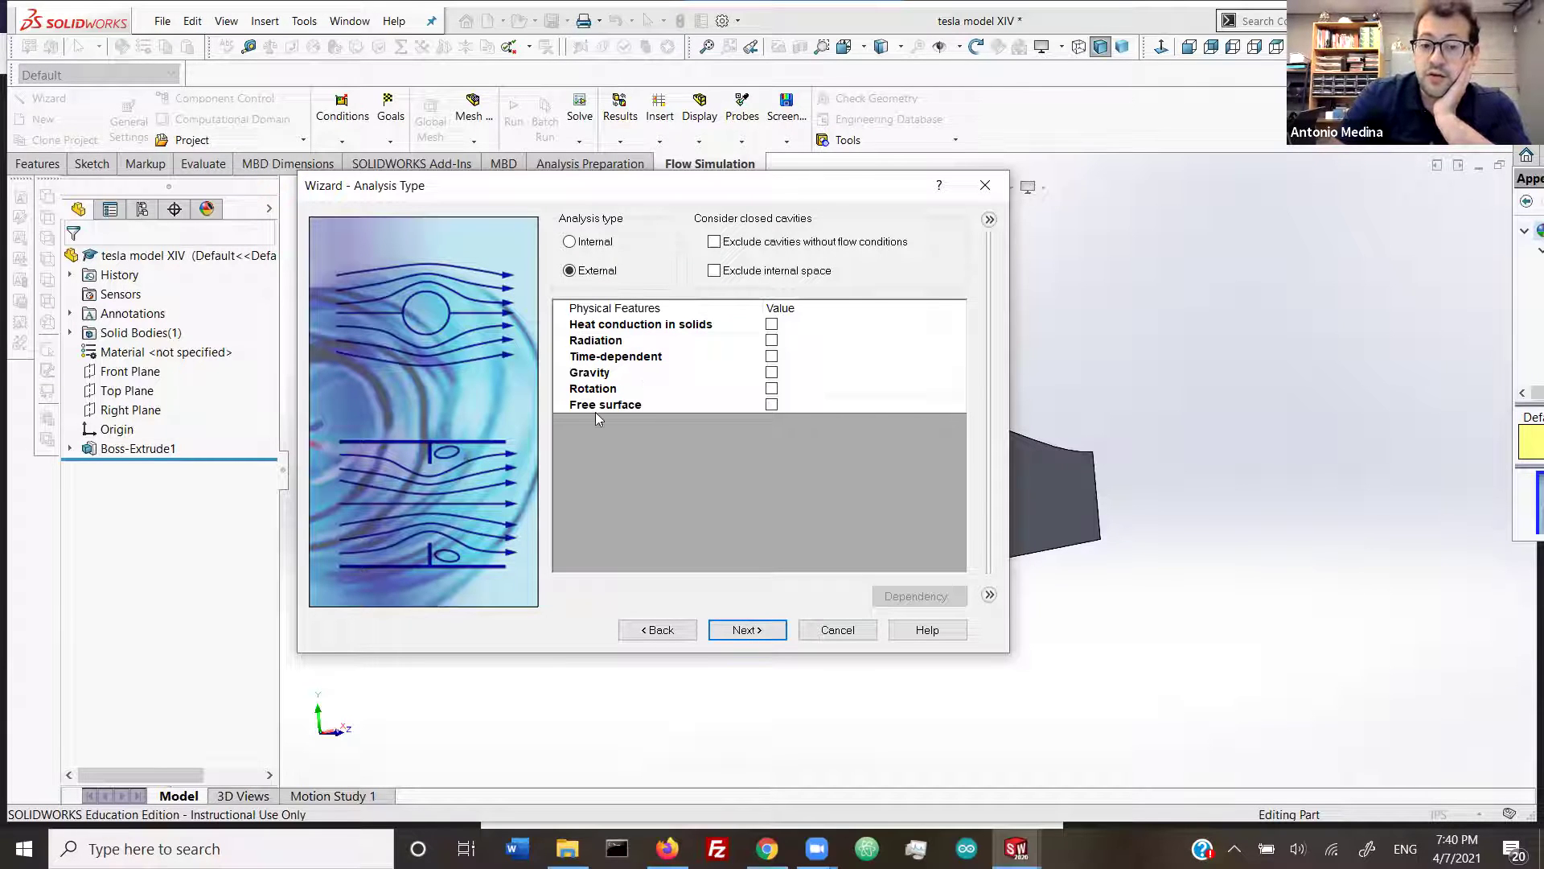
{"action": "left_click", "coordinate": [772, 372]}
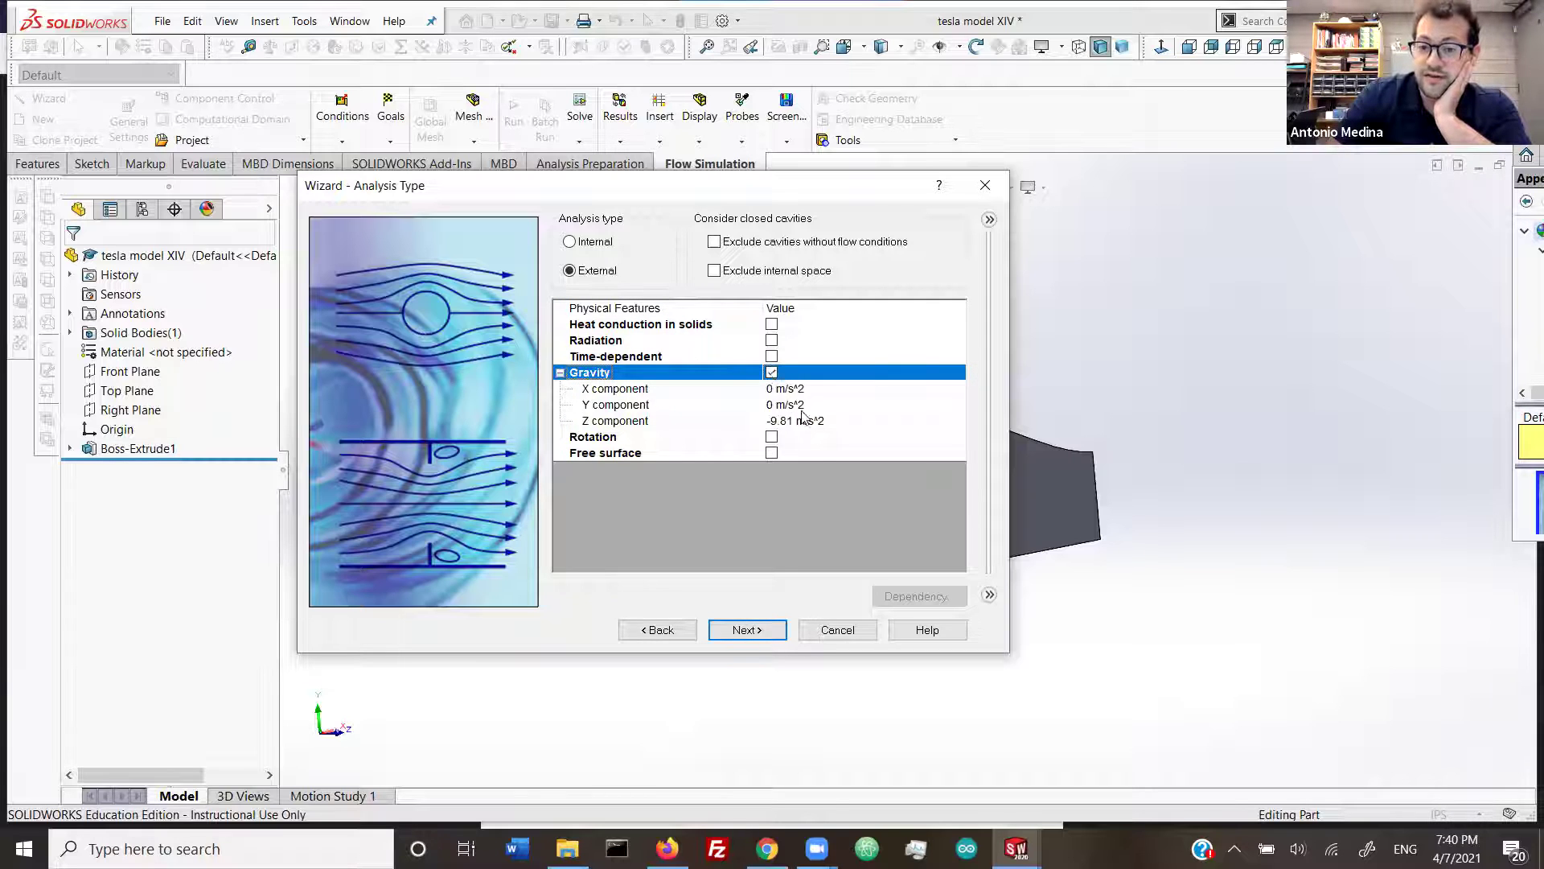
{"action": "left_click", "coordinate": [772, 372]}
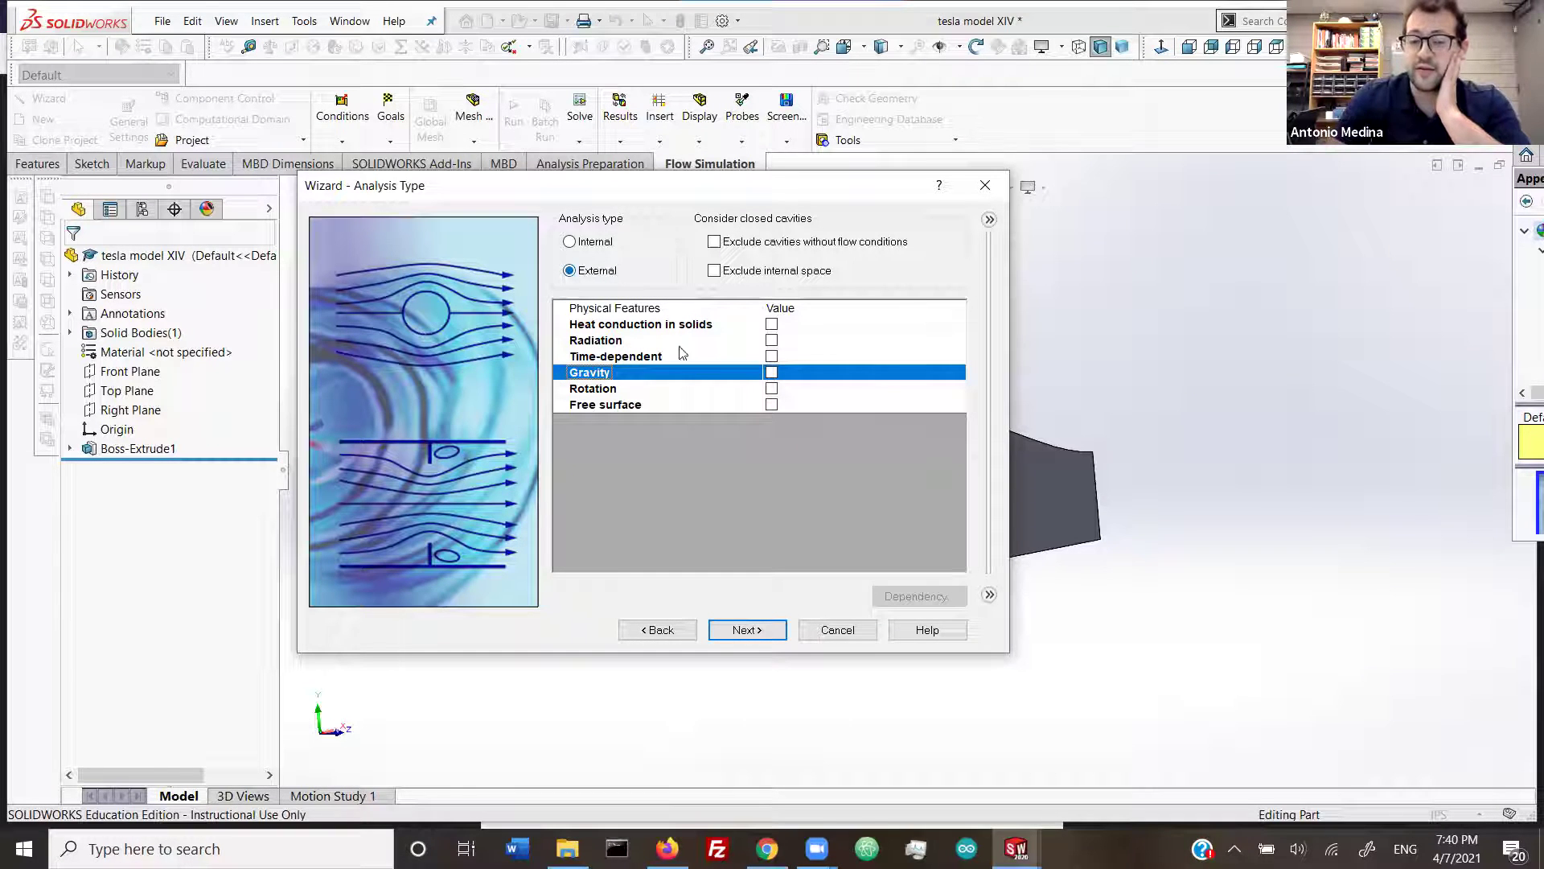
{"action": "left_click", "coordinate": [748, 630]}
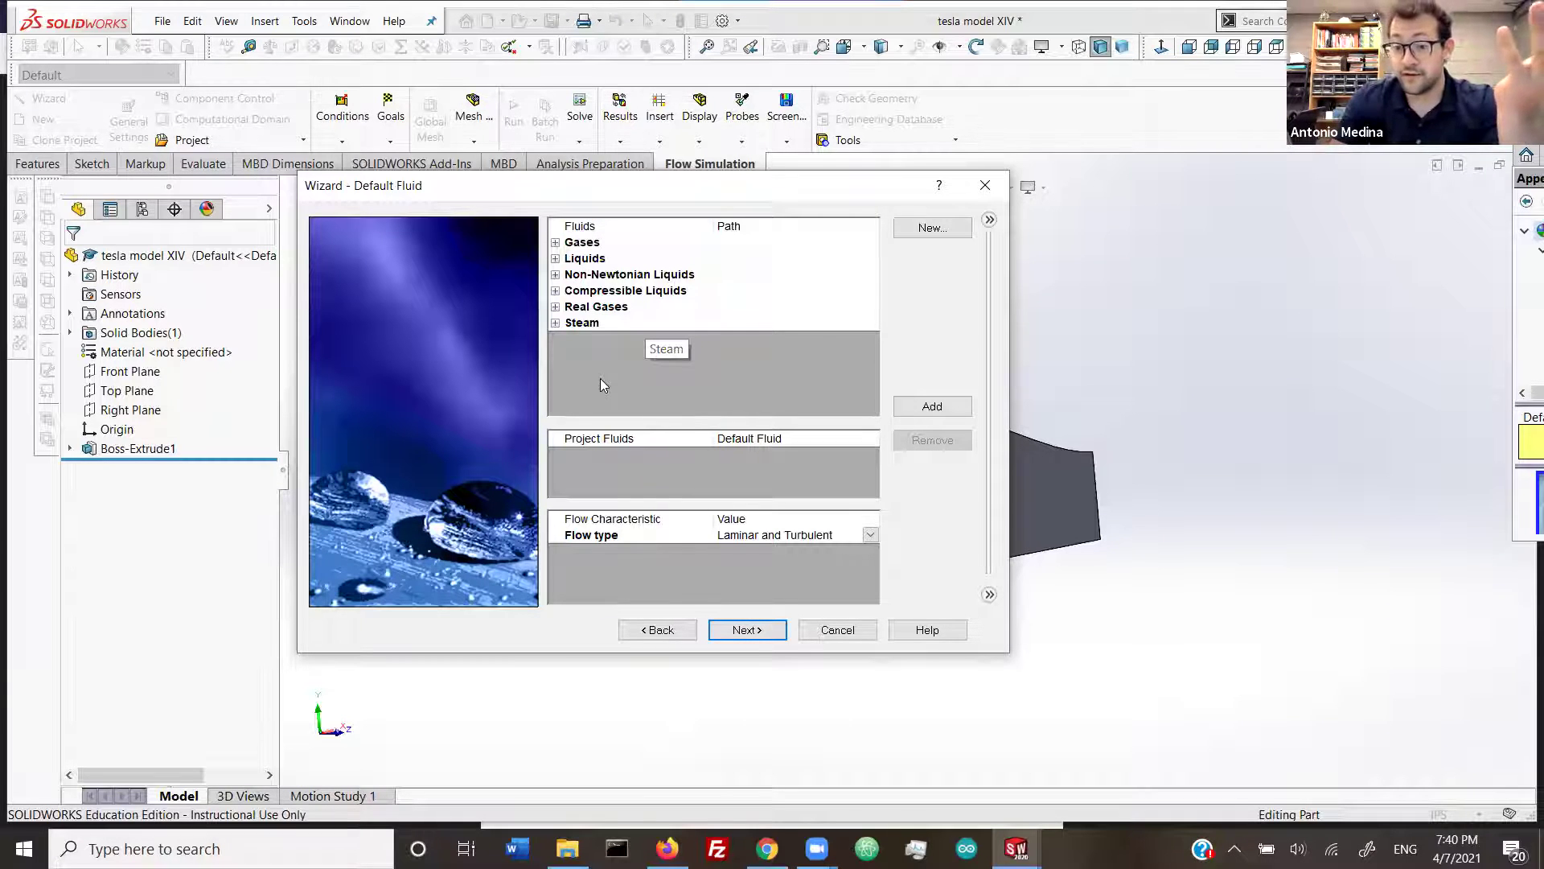
Step: Add the pre-defined gas Air to the project fluids and remove Water, so Air is the only fluid
{"action": "left_click", "coordinate": [556, 242]}
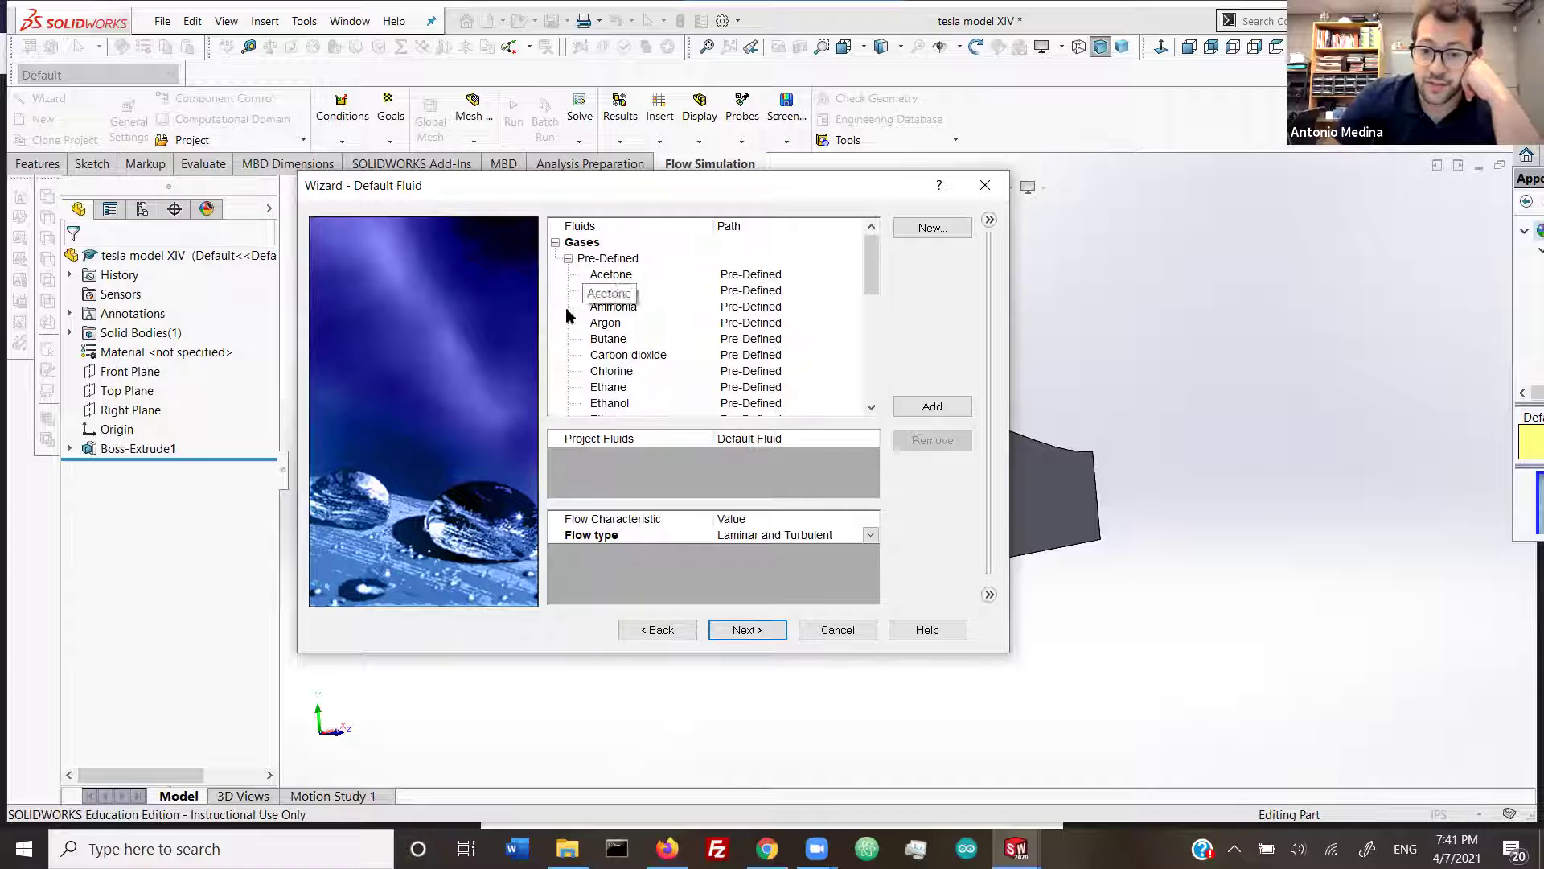
{"action": "left_click", "coordinate": [596, 292]}
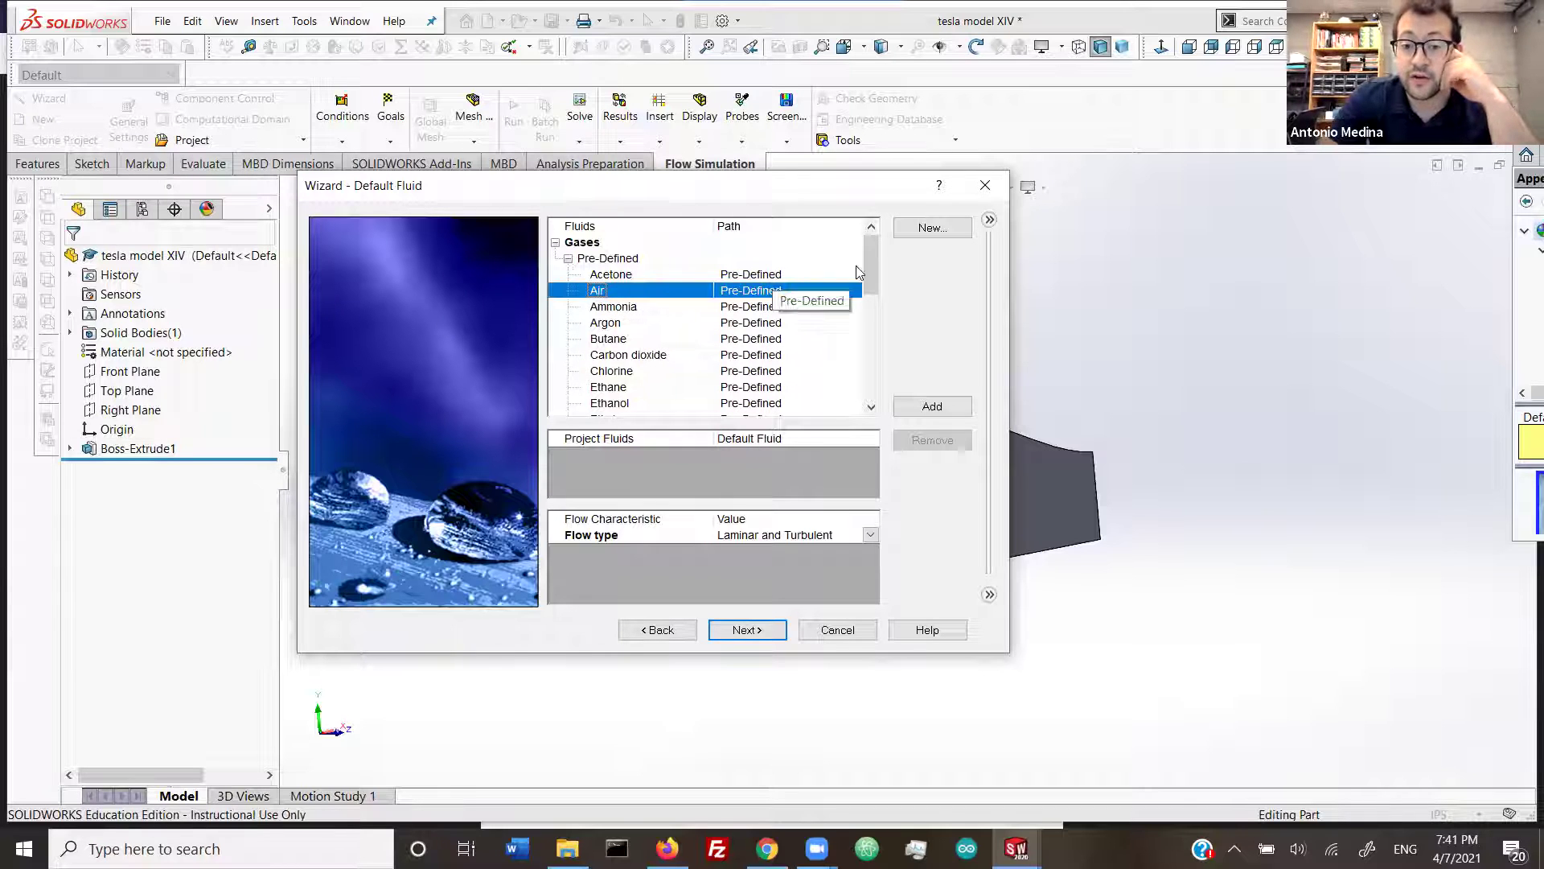
{"action": "left_click_drag", "start_coordinate": [867, 267], "coordinate": [863, 360]}
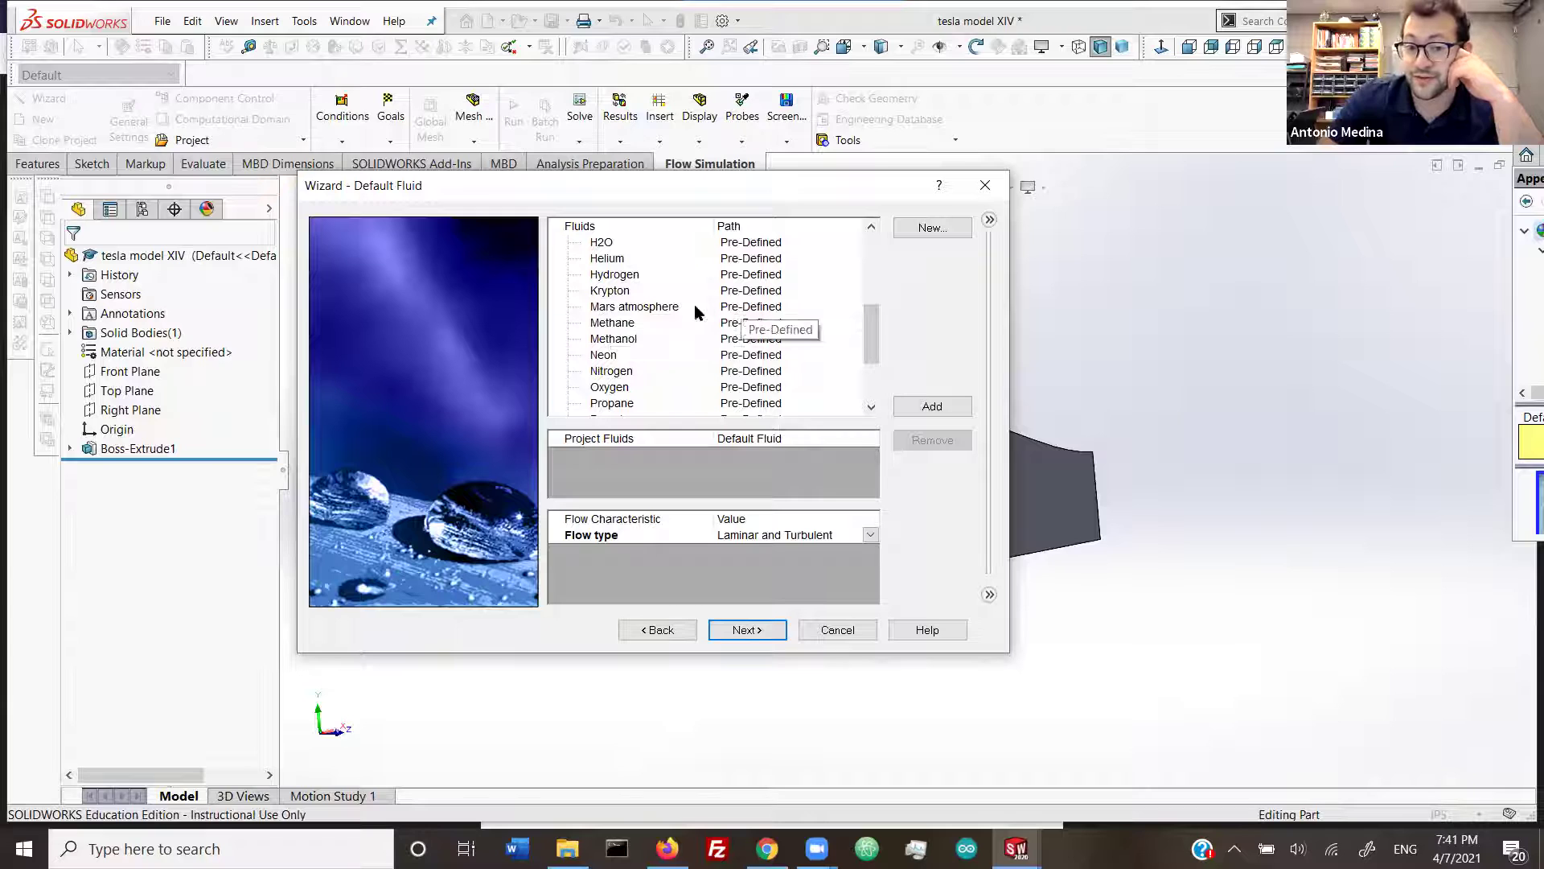
{"action": "left_click_drag", "start_coordinate": [873, 333], "coordinate": [874, 368]}
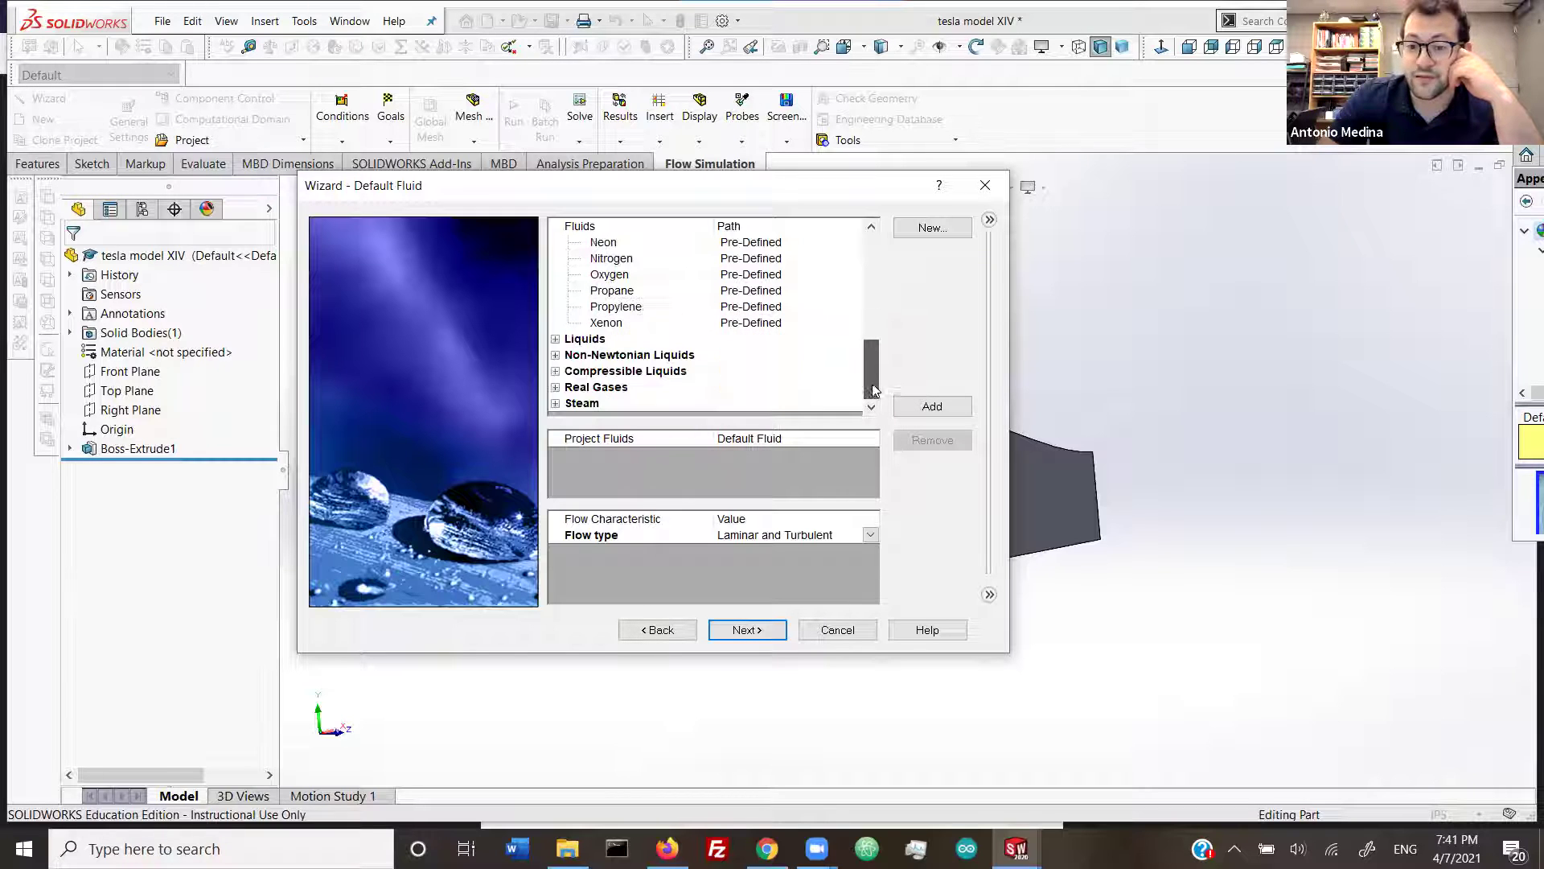
{"action": "left_click", "coordinate": [555, 338]}
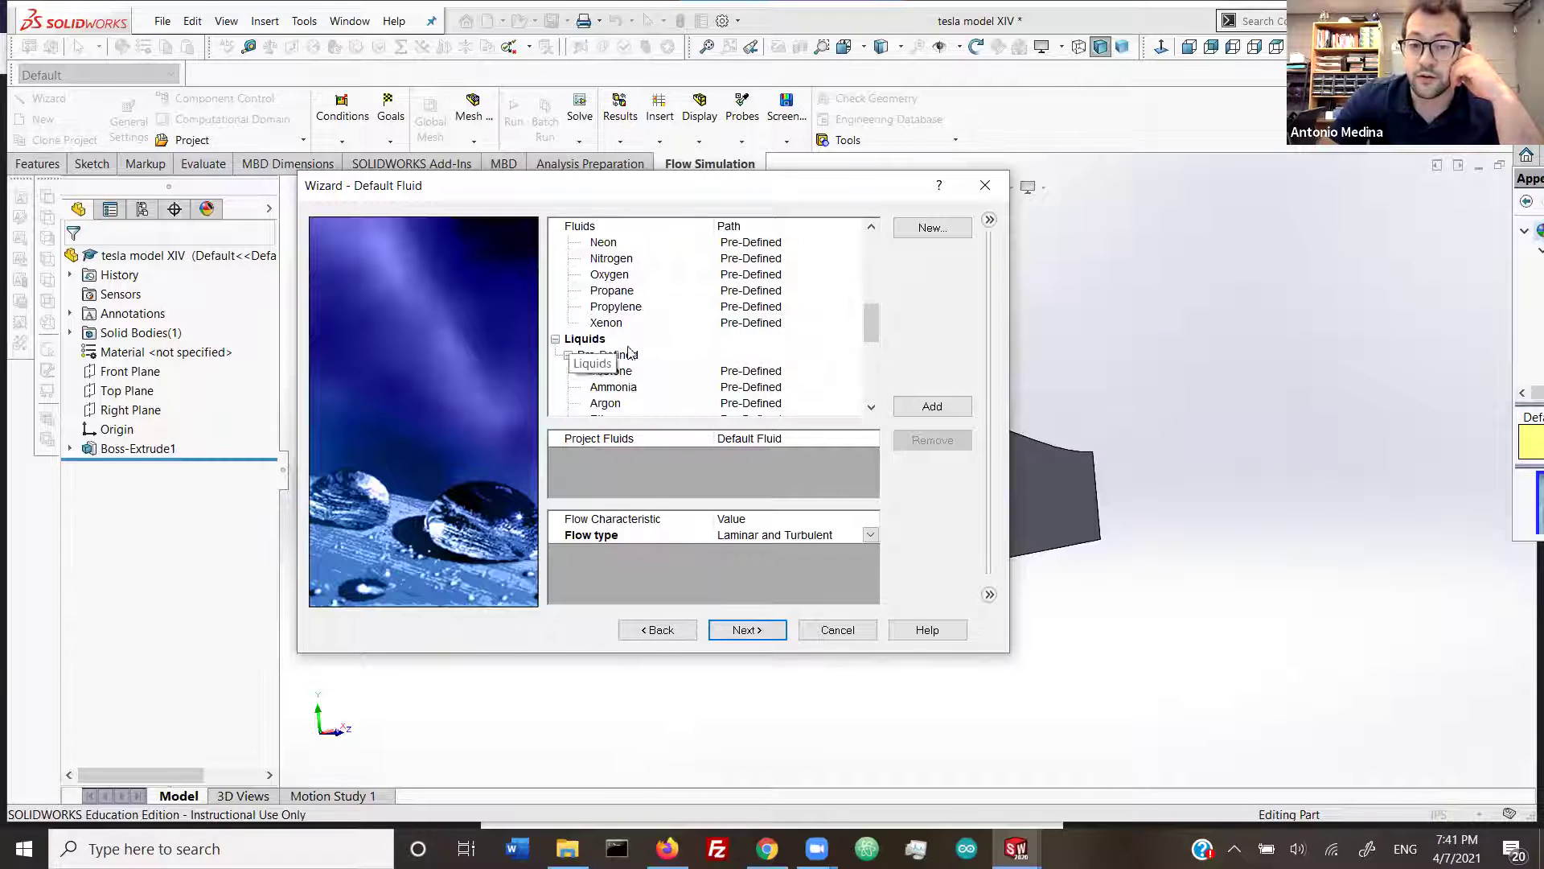
{"action": "left_click_drag", "start_coordinate": [868, 333], "coordinate": [875, 394]}
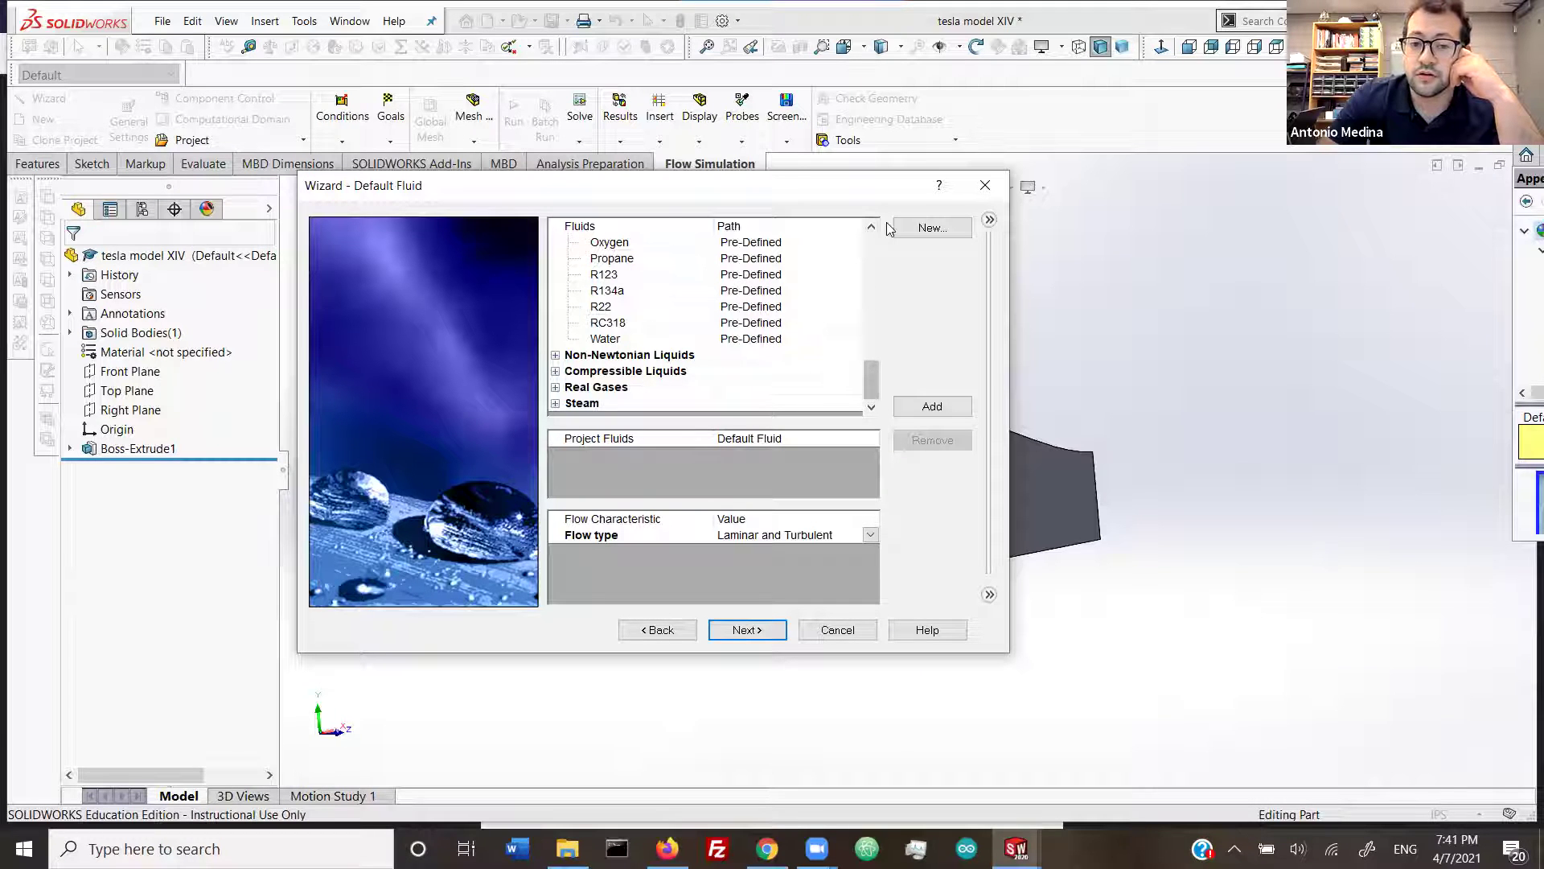
{"action": "left_click_drag", "start_coordinate": [871, 379], "coordinate": [877, 221]}
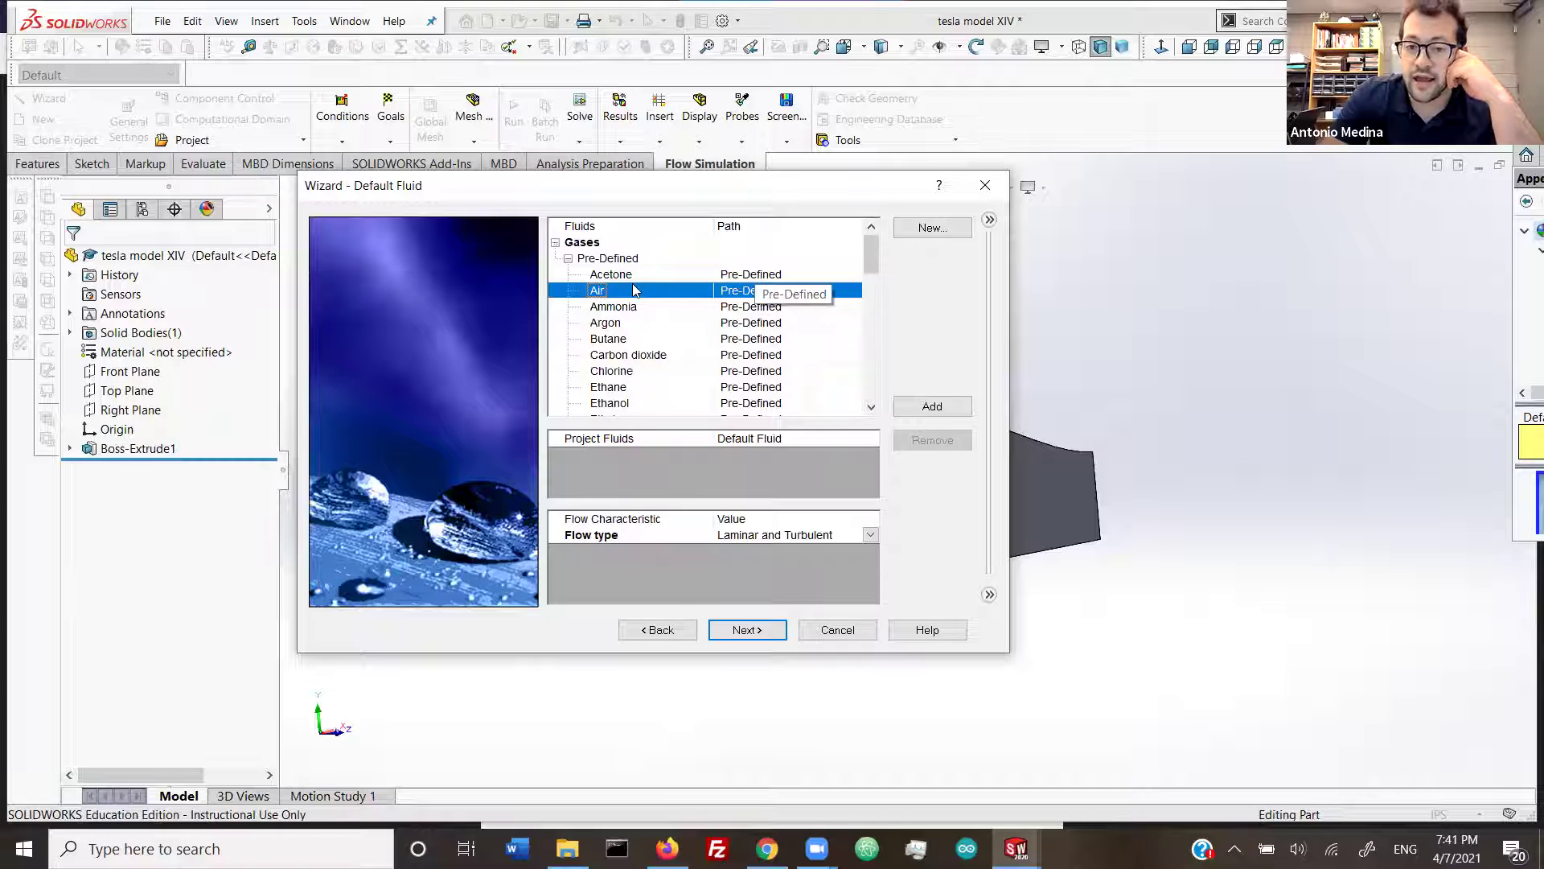
{"action": "left_click", "coordinate": [933, 408]}
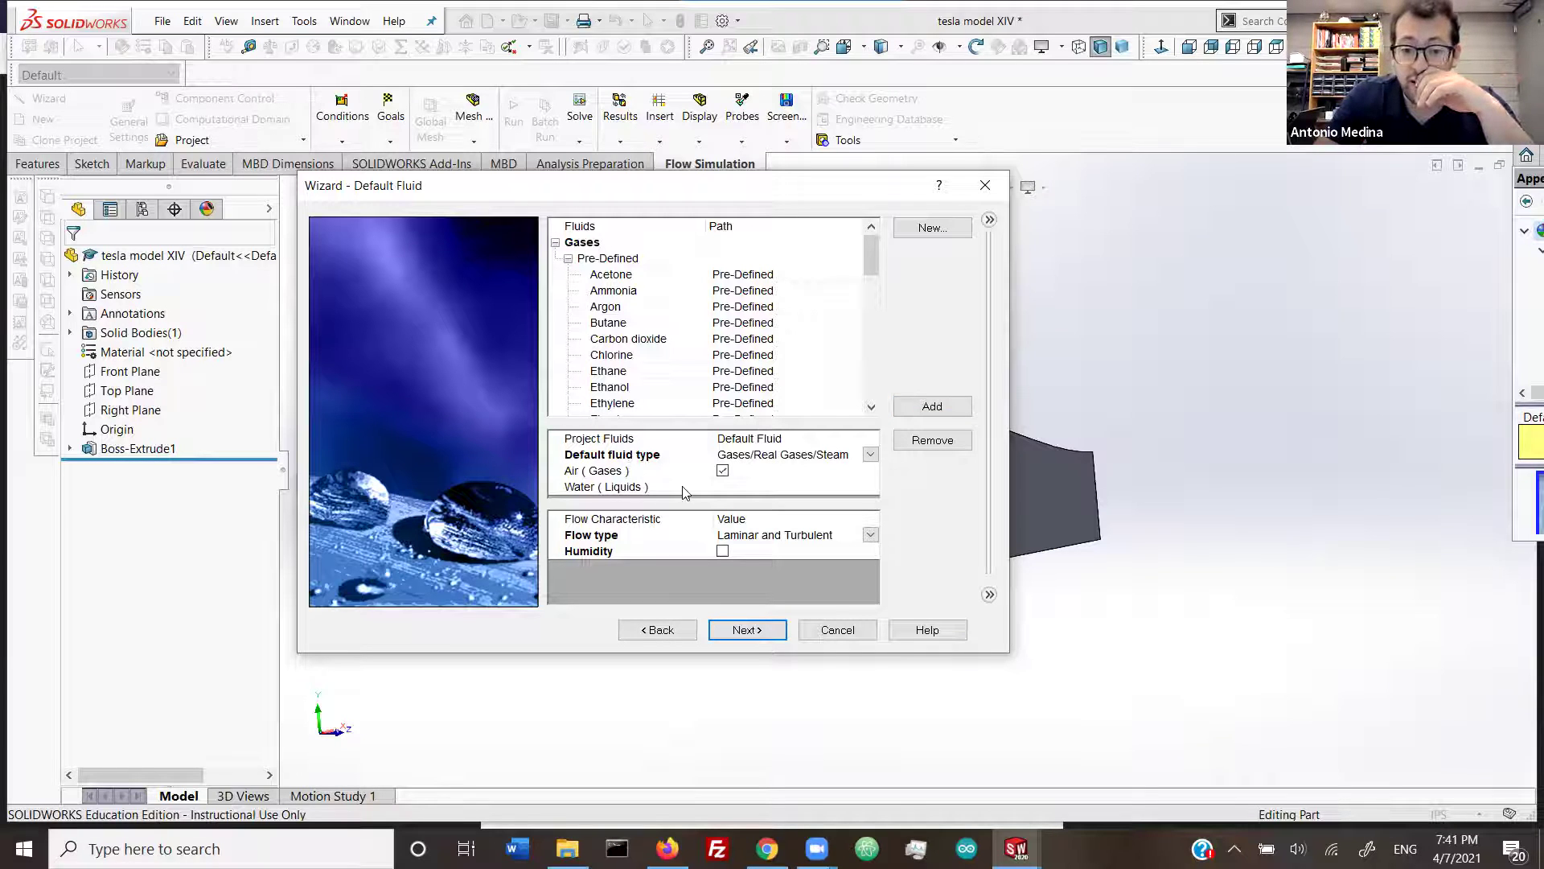
{"action": "left_click", "coordinate": [688, 489]}
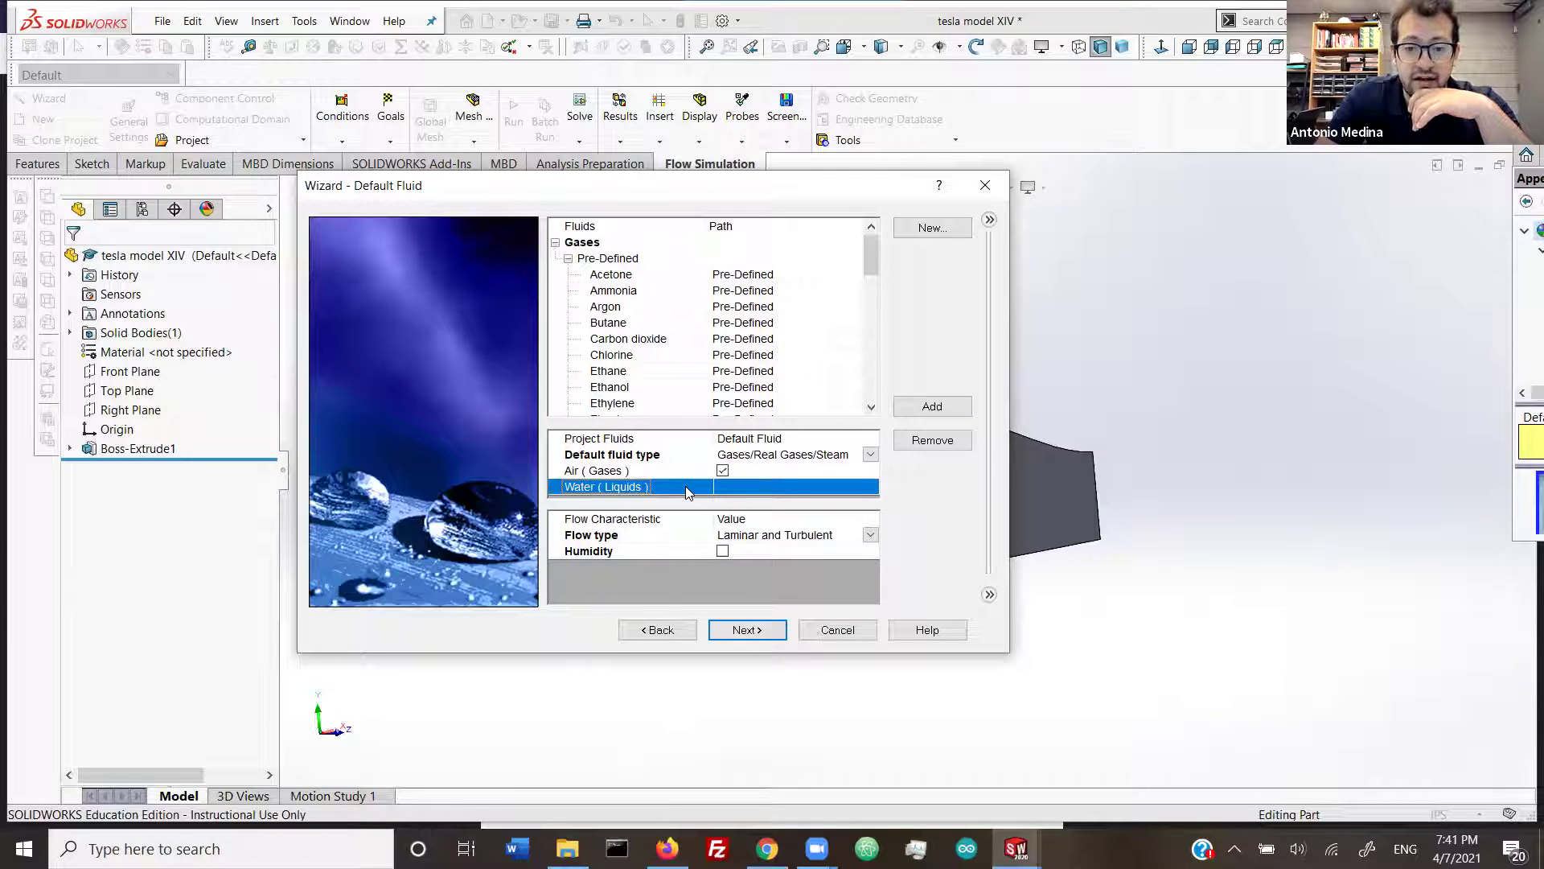
{"action": "left_click", "coordinate": [965, 443]}
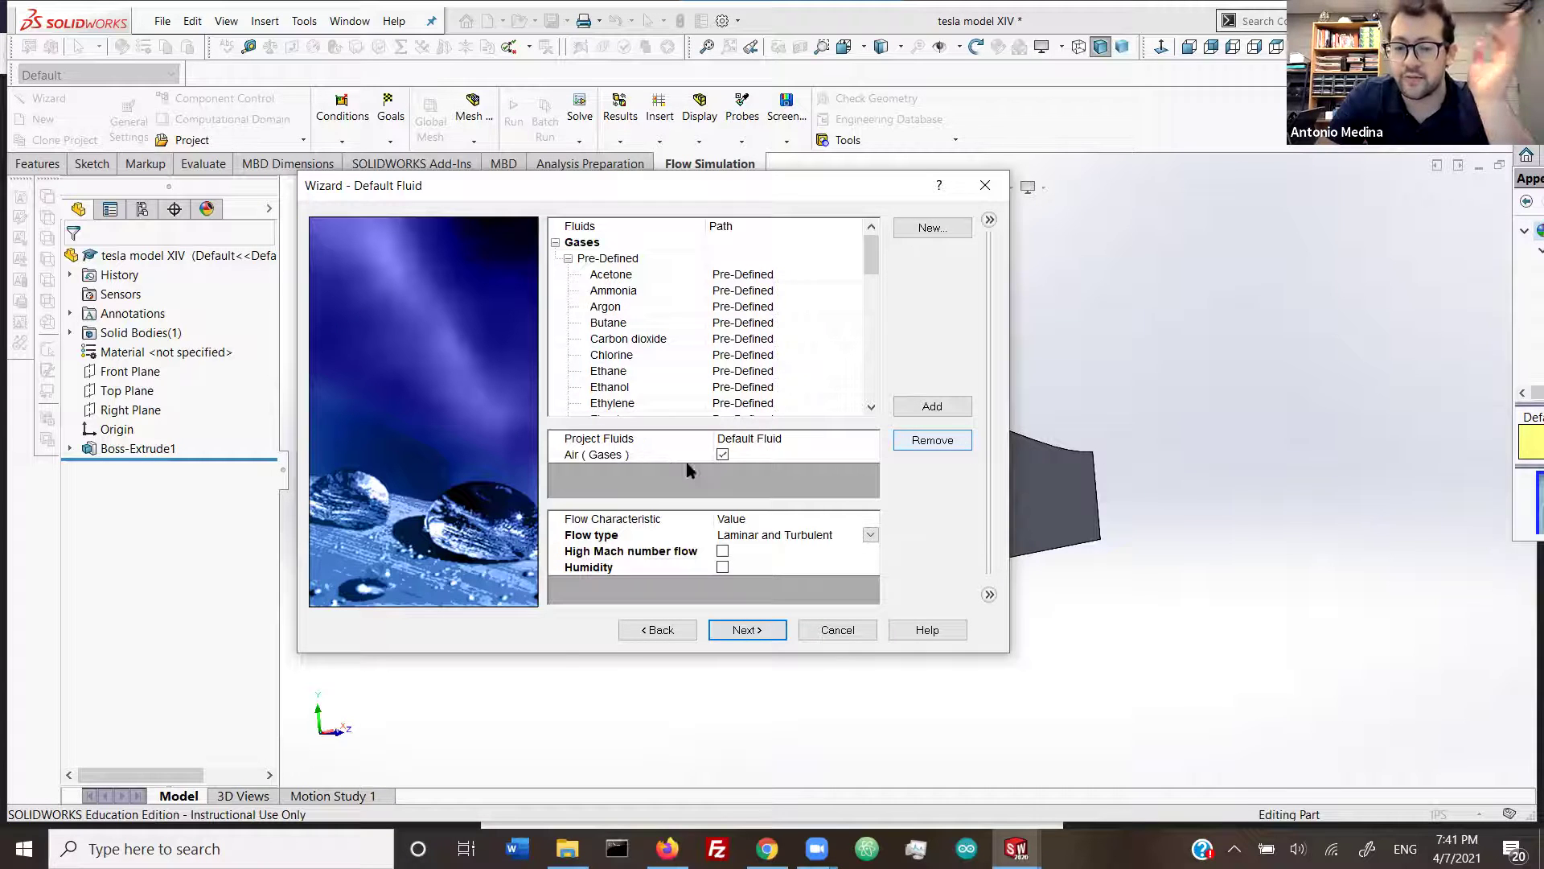
Step: Keep Laminar and Turbulent as the flow type, accept the default adiabatic wall conditions, and proceed to the initial and ambient conditions
{"action": "left_click", "coordinate": [617, 456]}
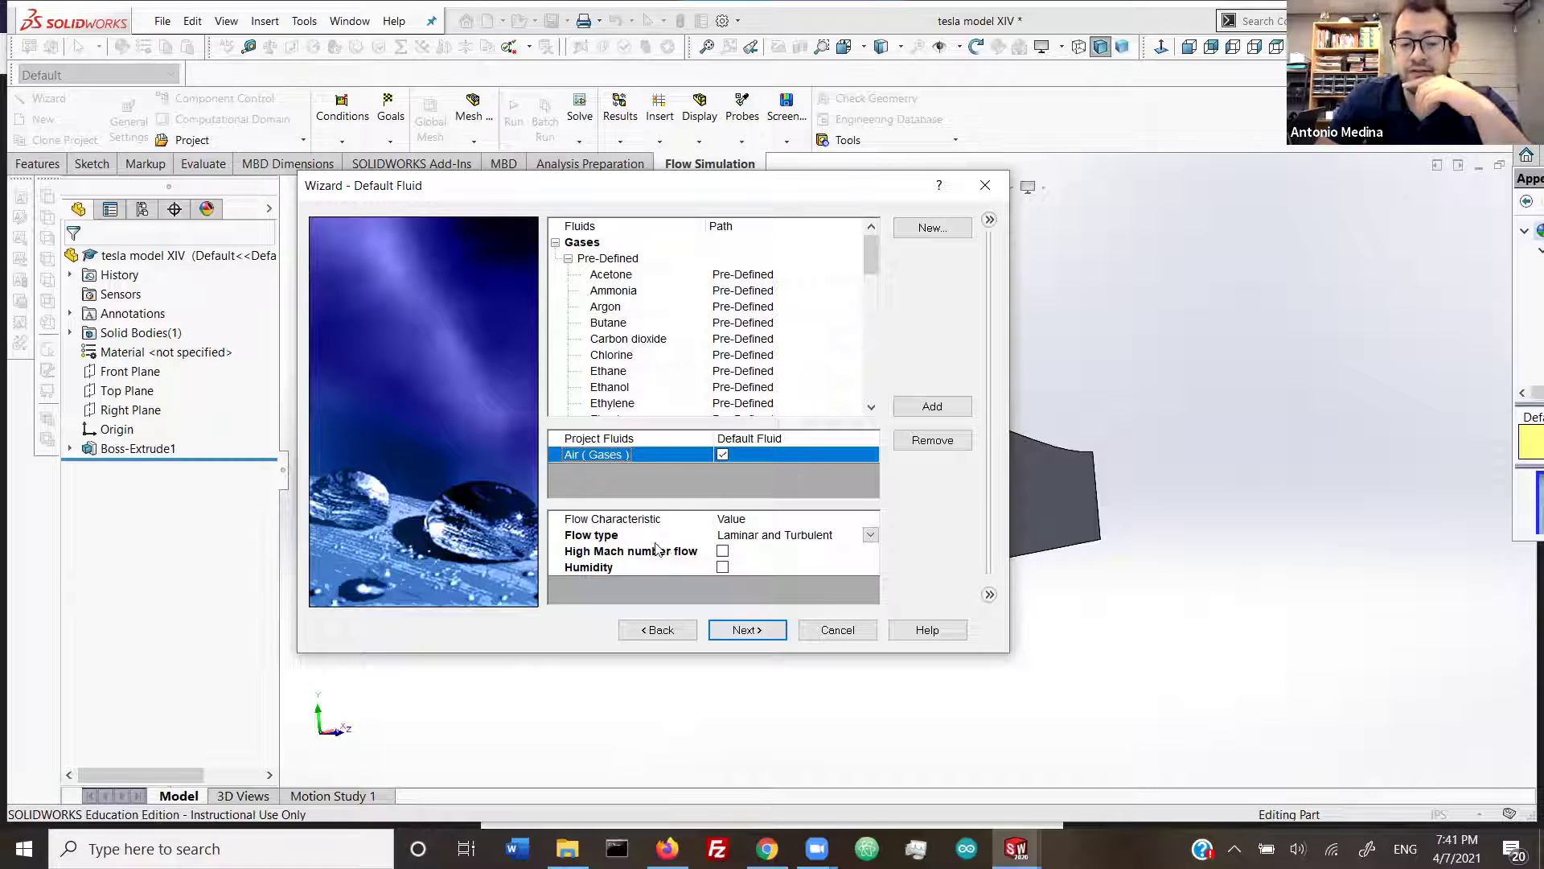
{"action": "left_click", "coordinate": [792, 539]}
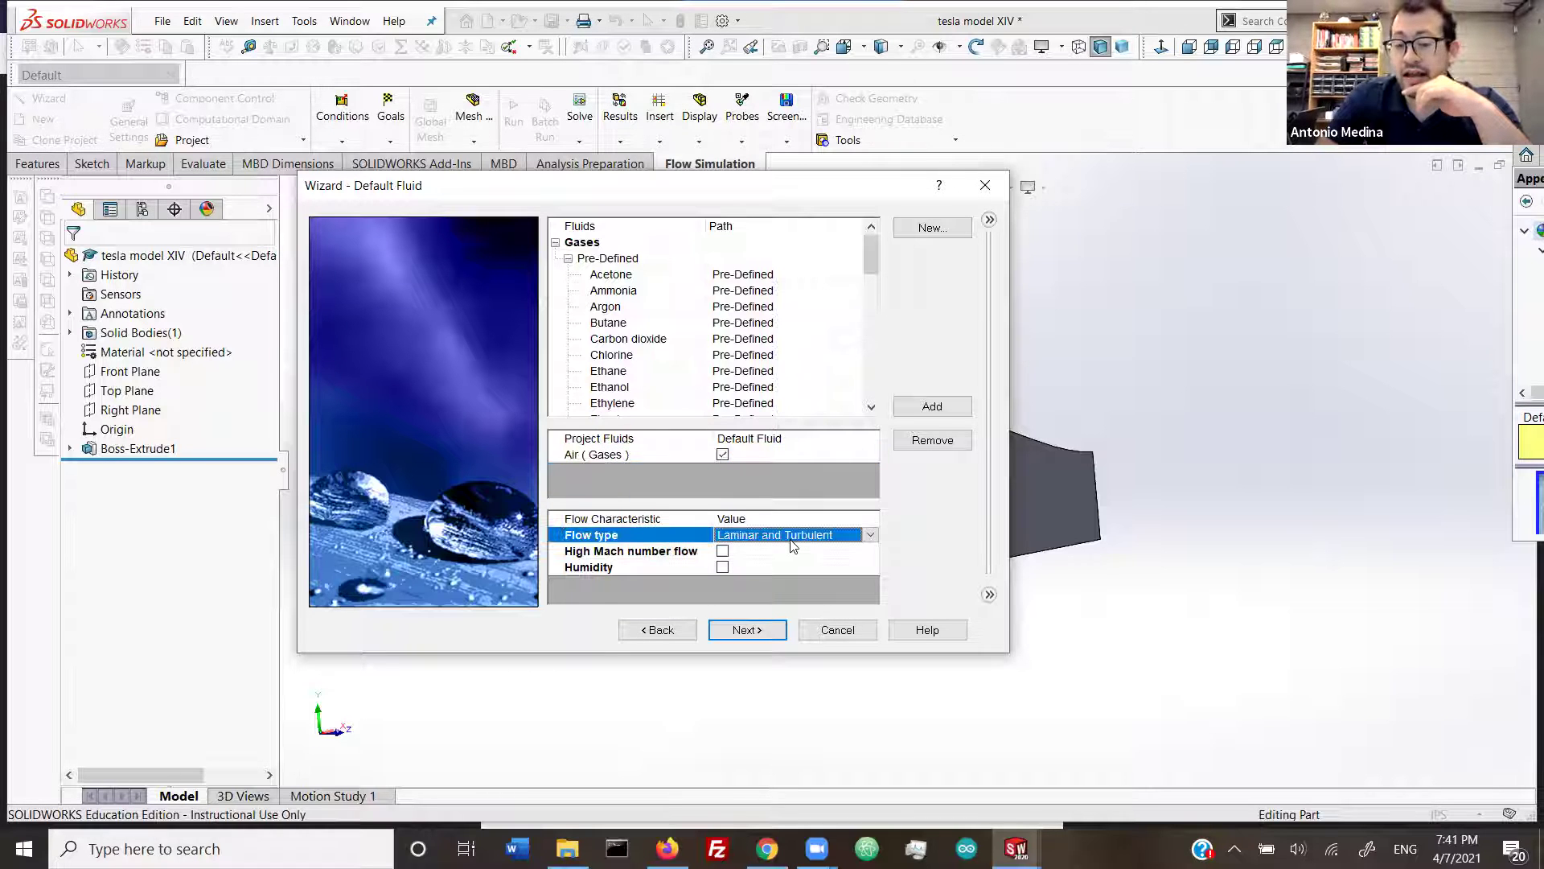
{"action": "left_click", "coordinate": [869, 537]}
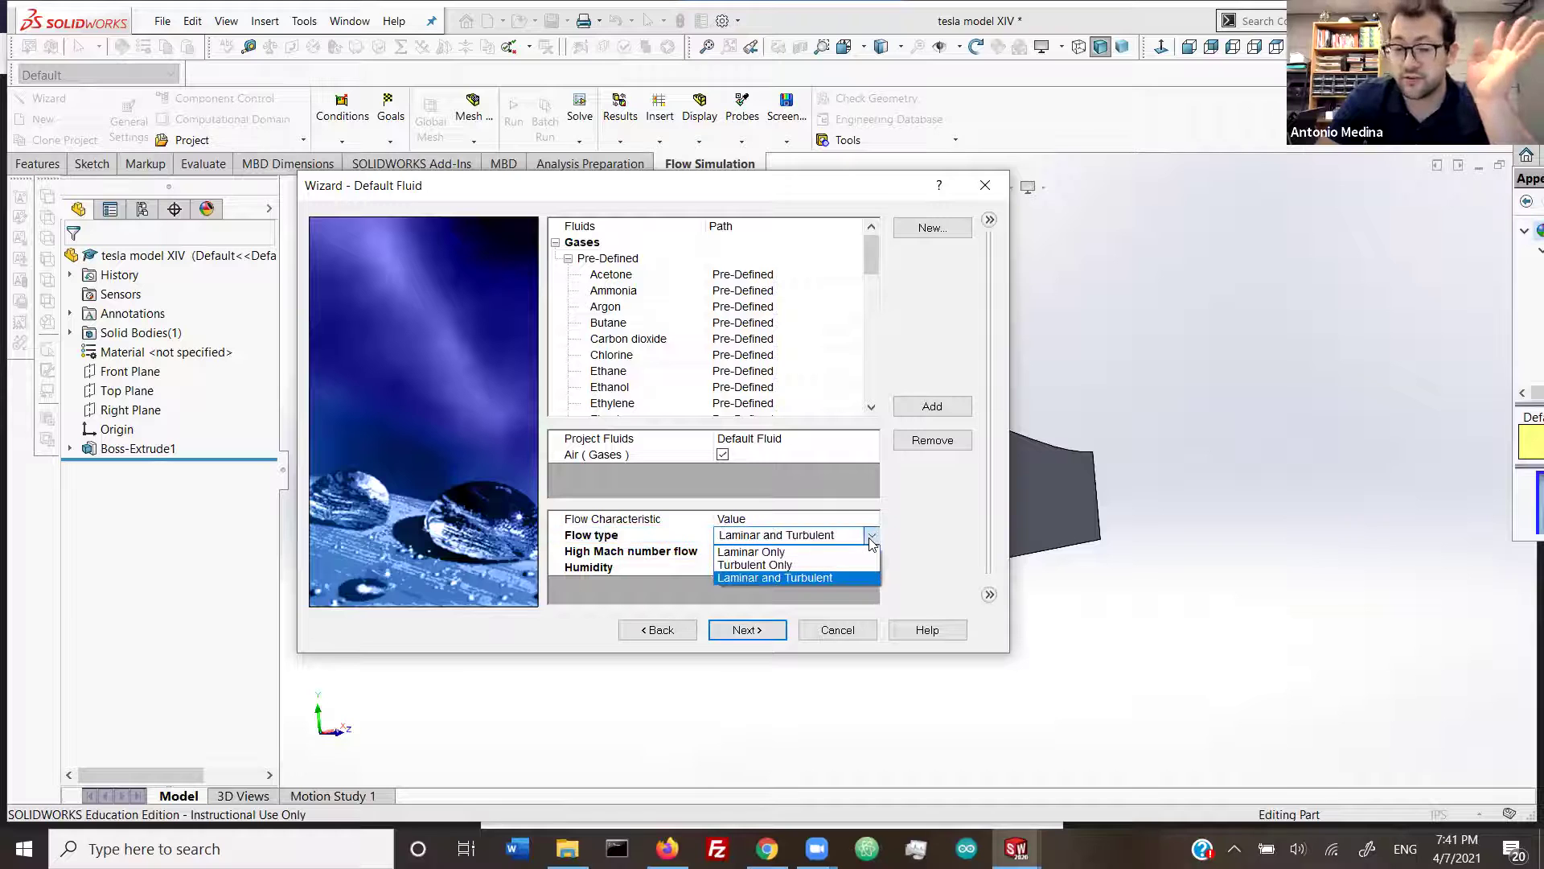
{"action": "left_click", "coordinate": [870, 541]}
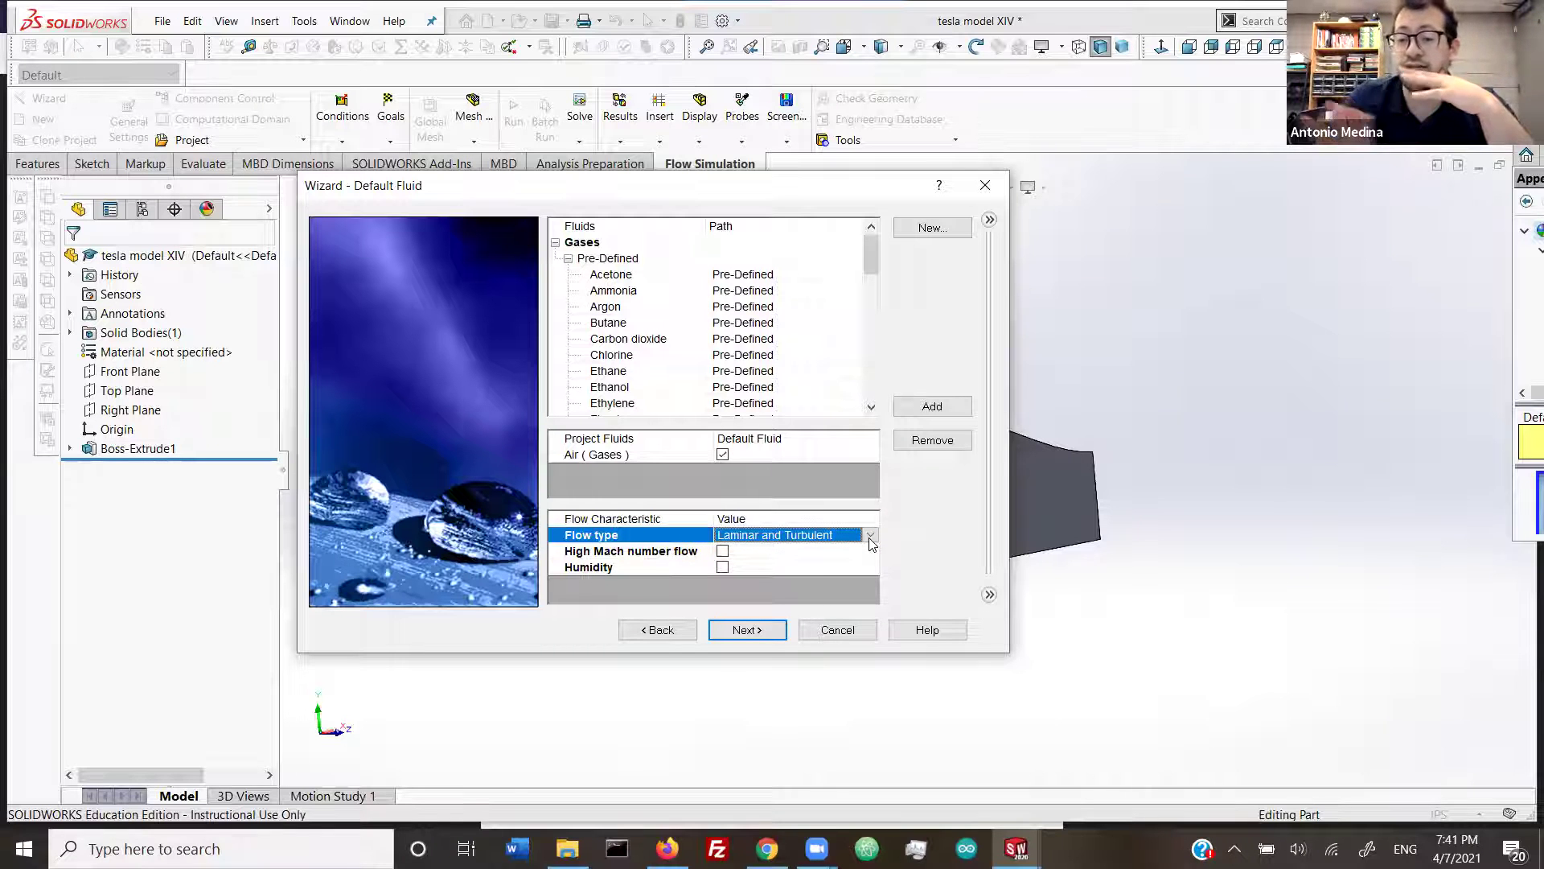
{"action": "left_click", "coordinate": [869, 540]}
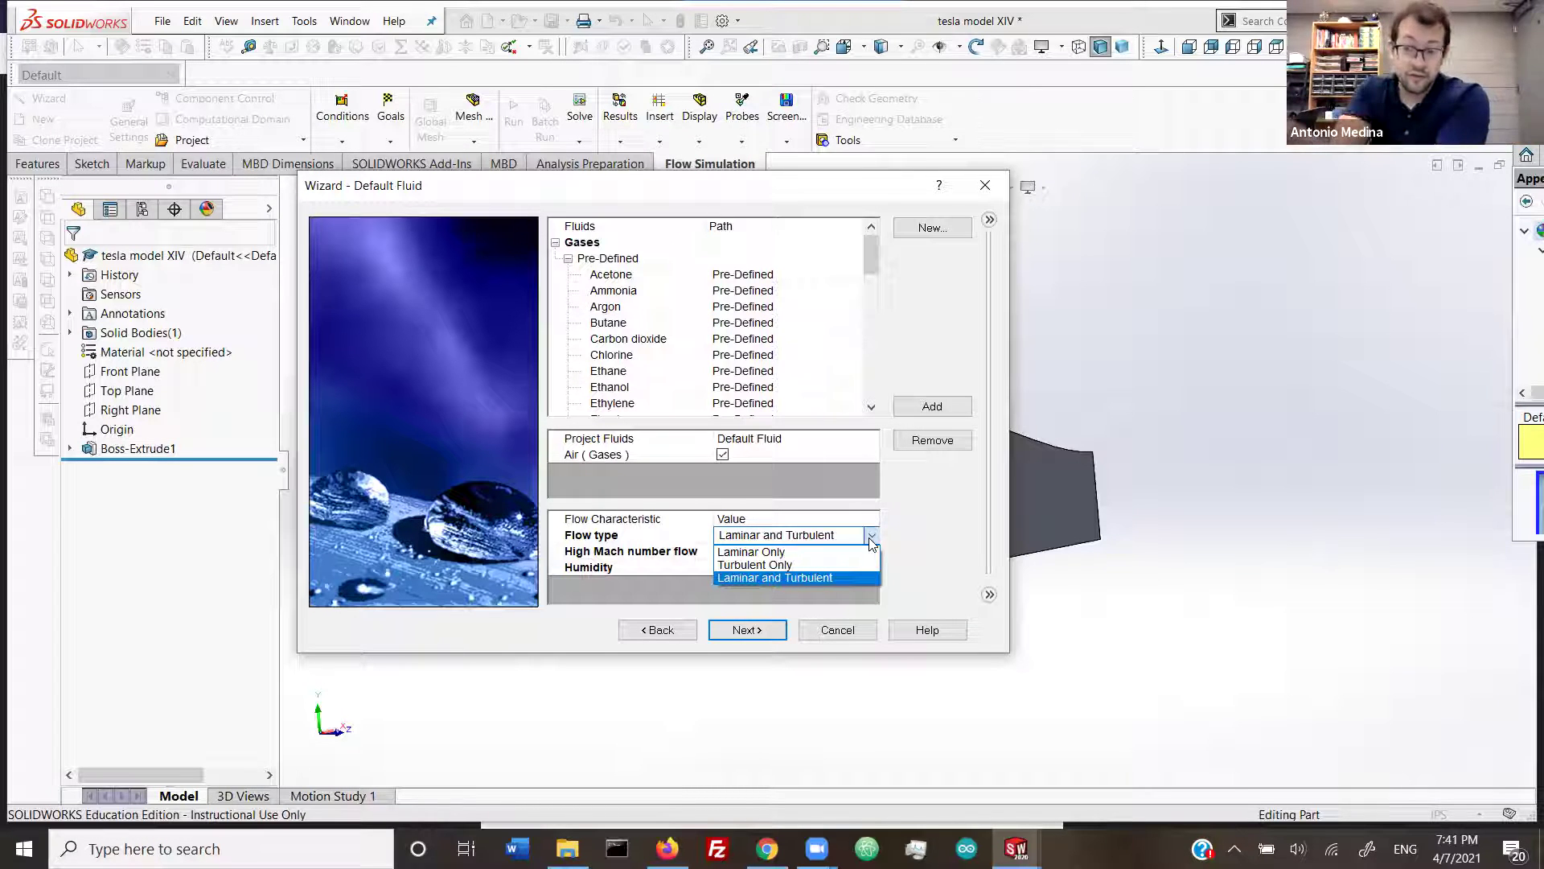
{"action": "left_click", "coordinate": [869, 539]}
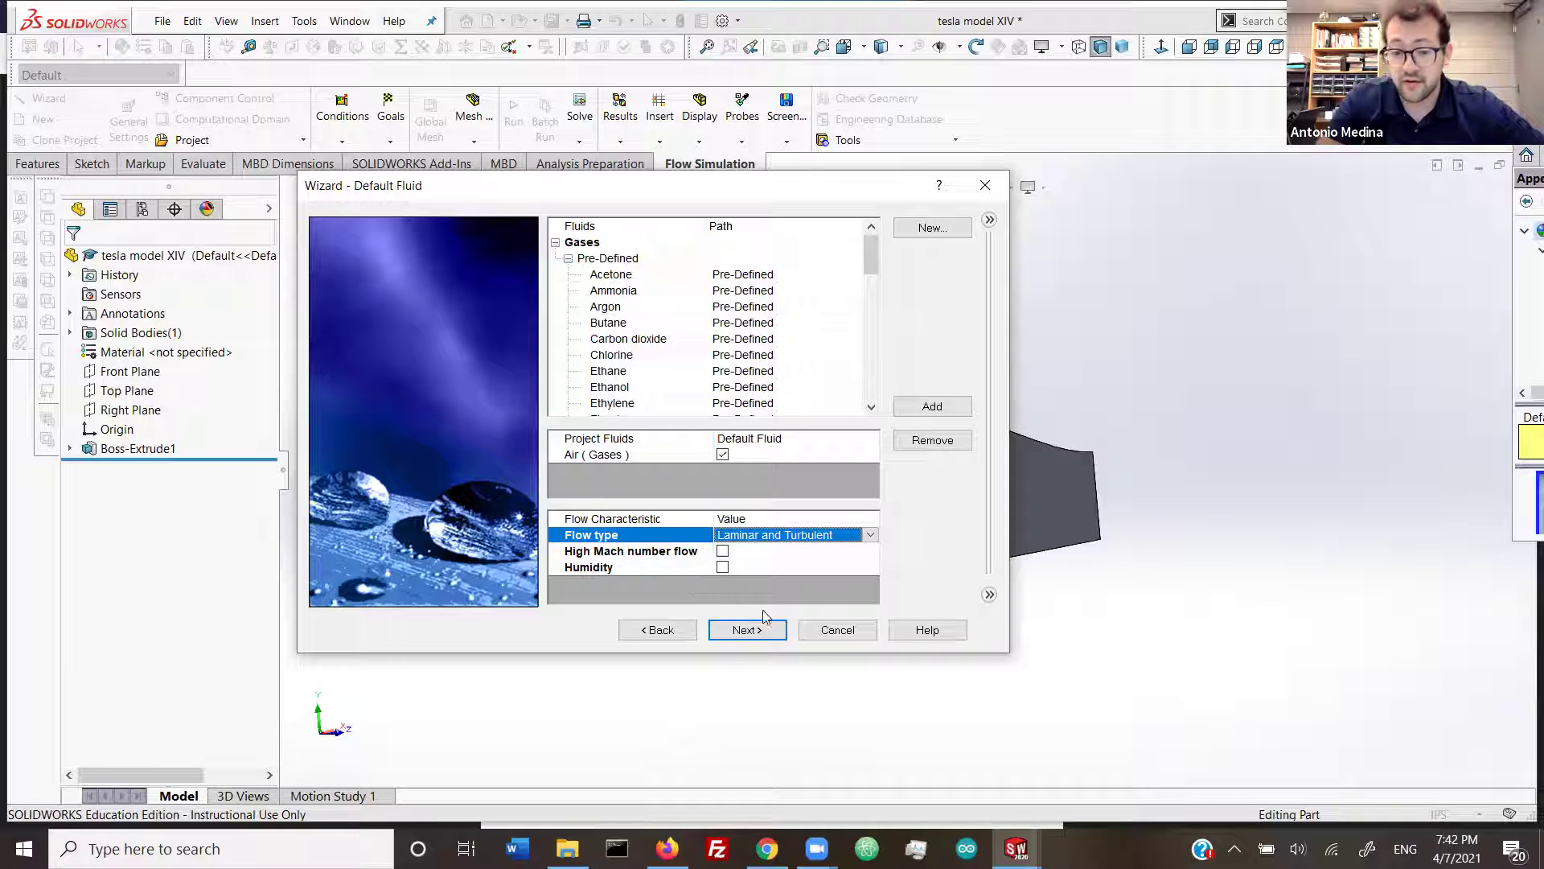
{"action": "left_click", "coordinate": [753, 635]}
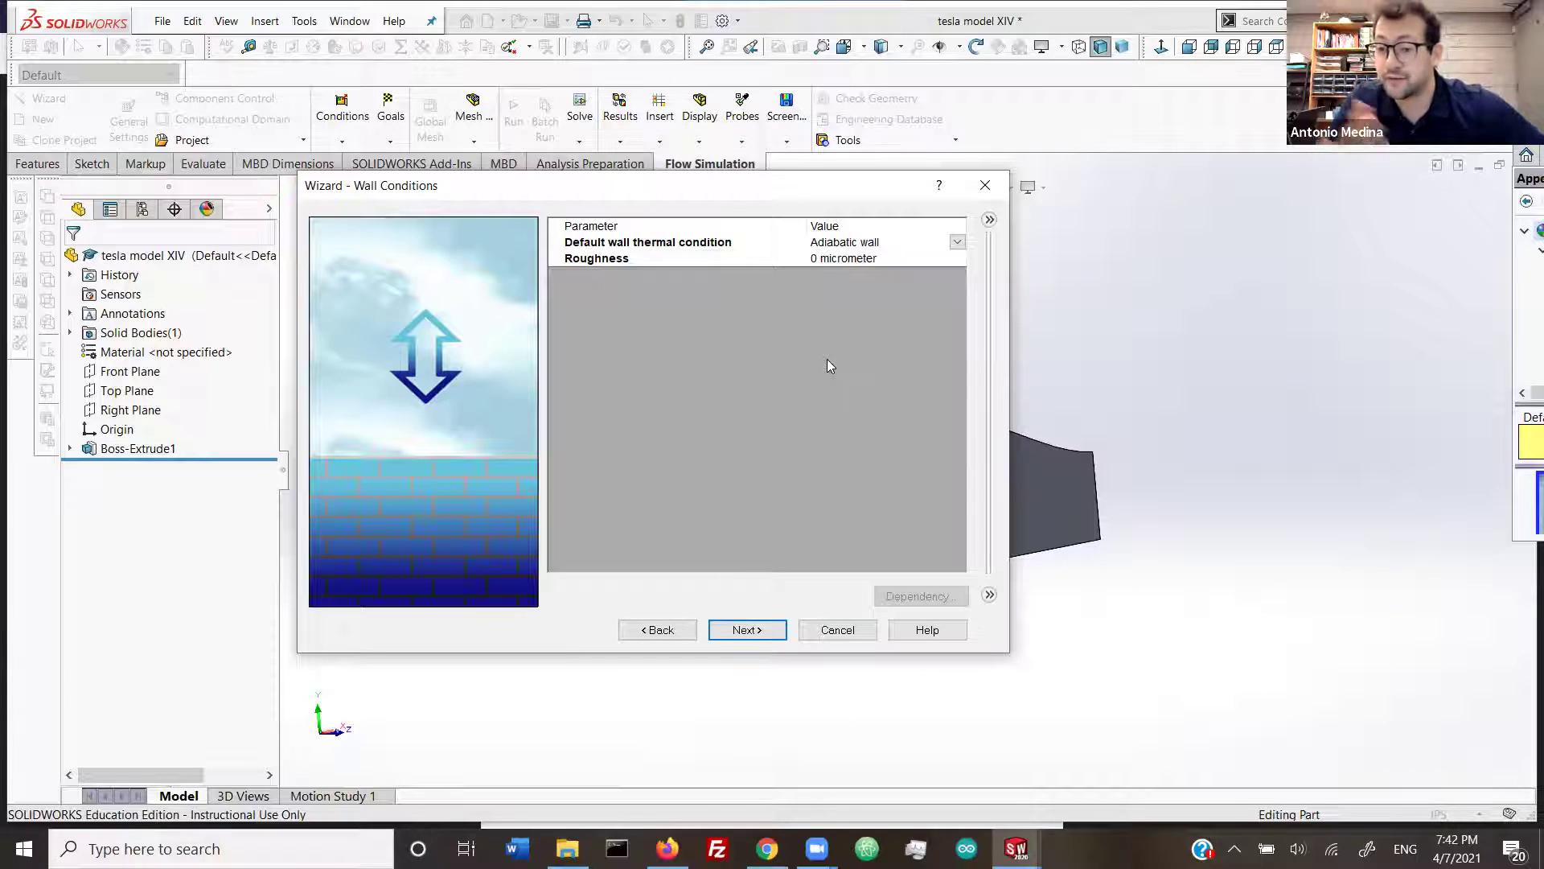
{"action": "left_click", "coordinate": [746, 630]}
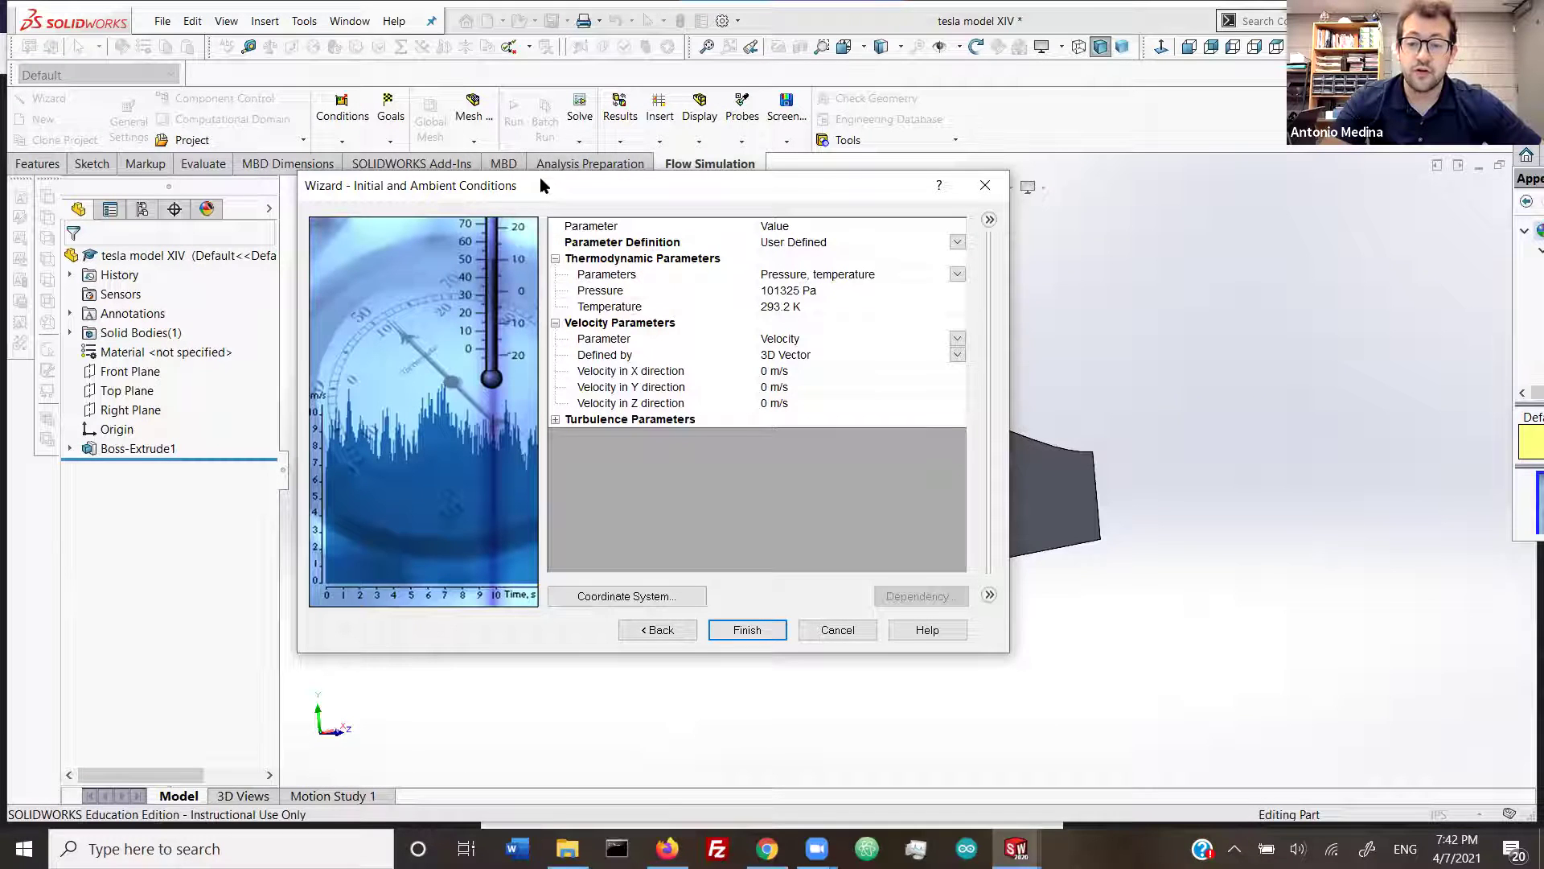
Step: Set the velocity in the X direction to 5 m/s and finish the project wizard
{"action": "left_click_drag", "start_coordinate": [541, 185], "coordinate": [1076, 538]}
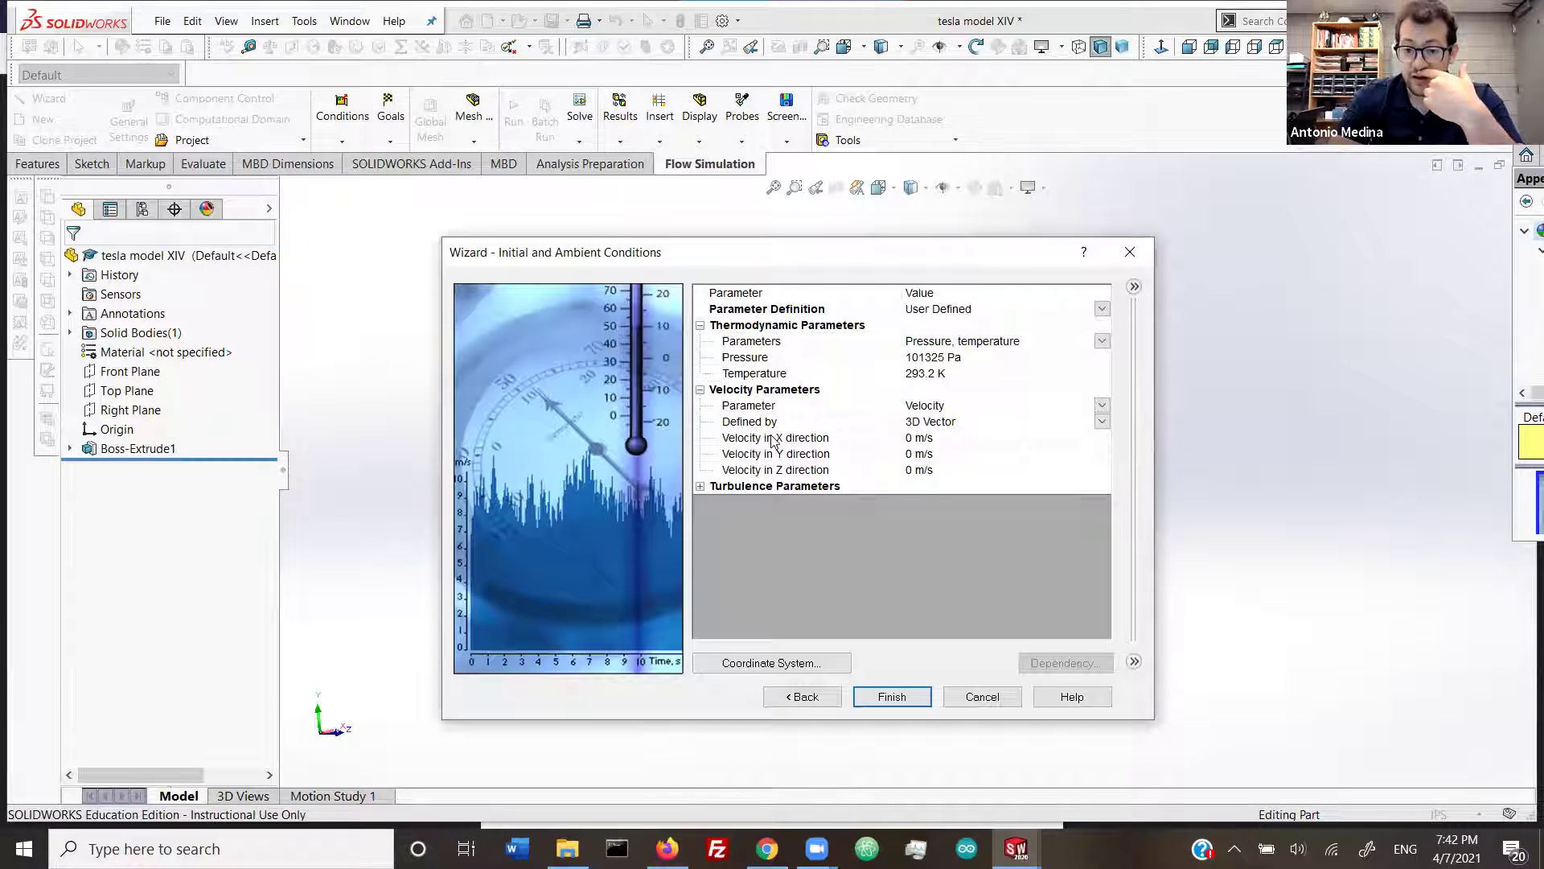
{"action": "left_click", "coordinate": [912, 440]}
{"action": "left_click", "coordinate": [912, 438]}
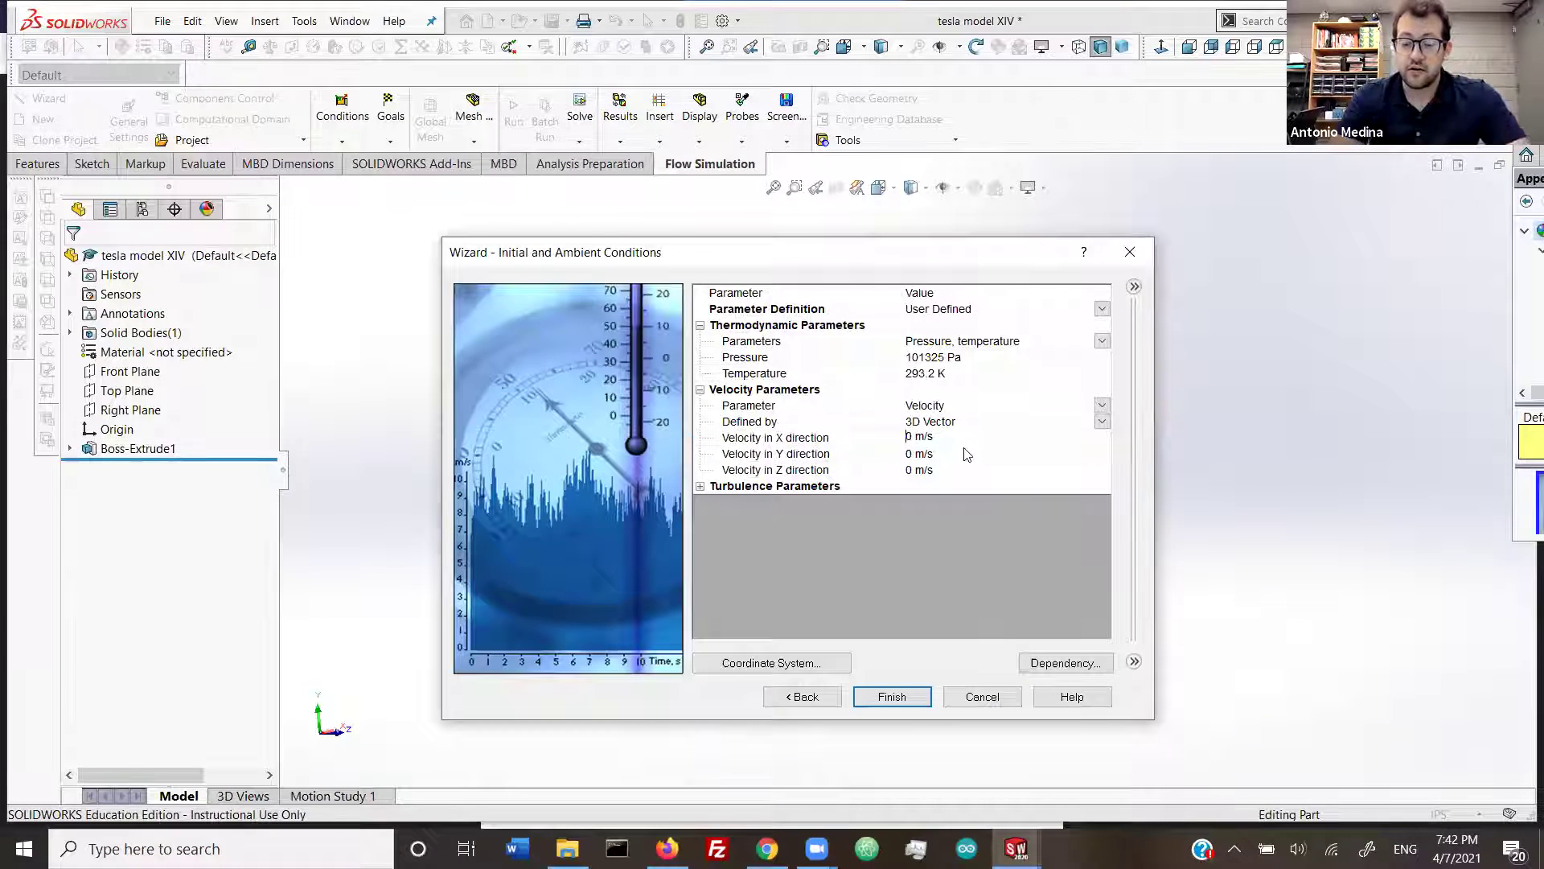
{"action": "key", "text": "Delete"}
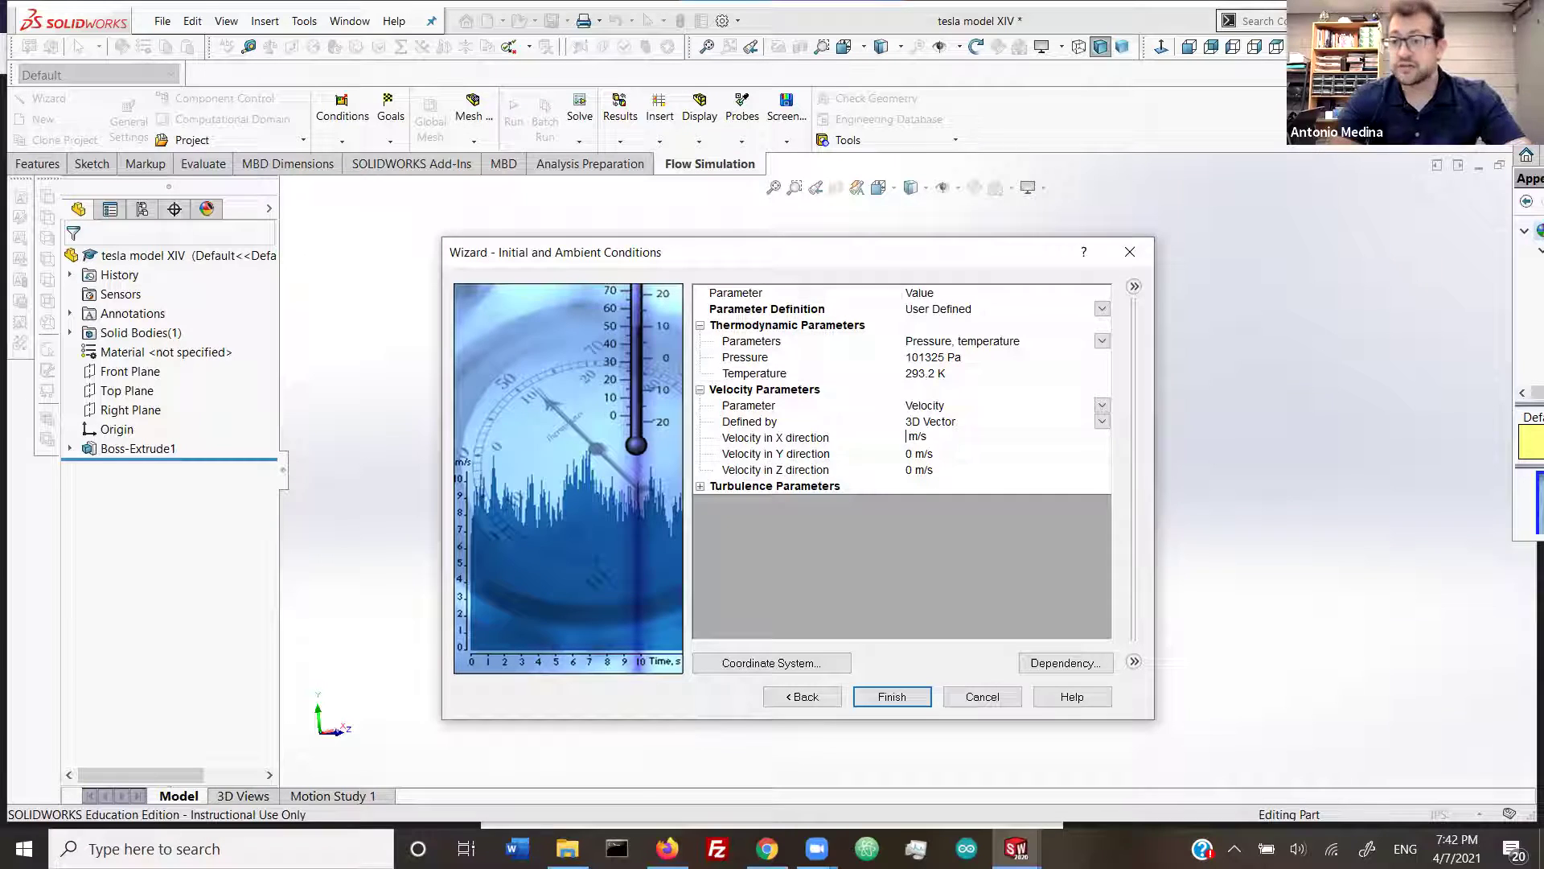
{"action": "type", "text": "5"}
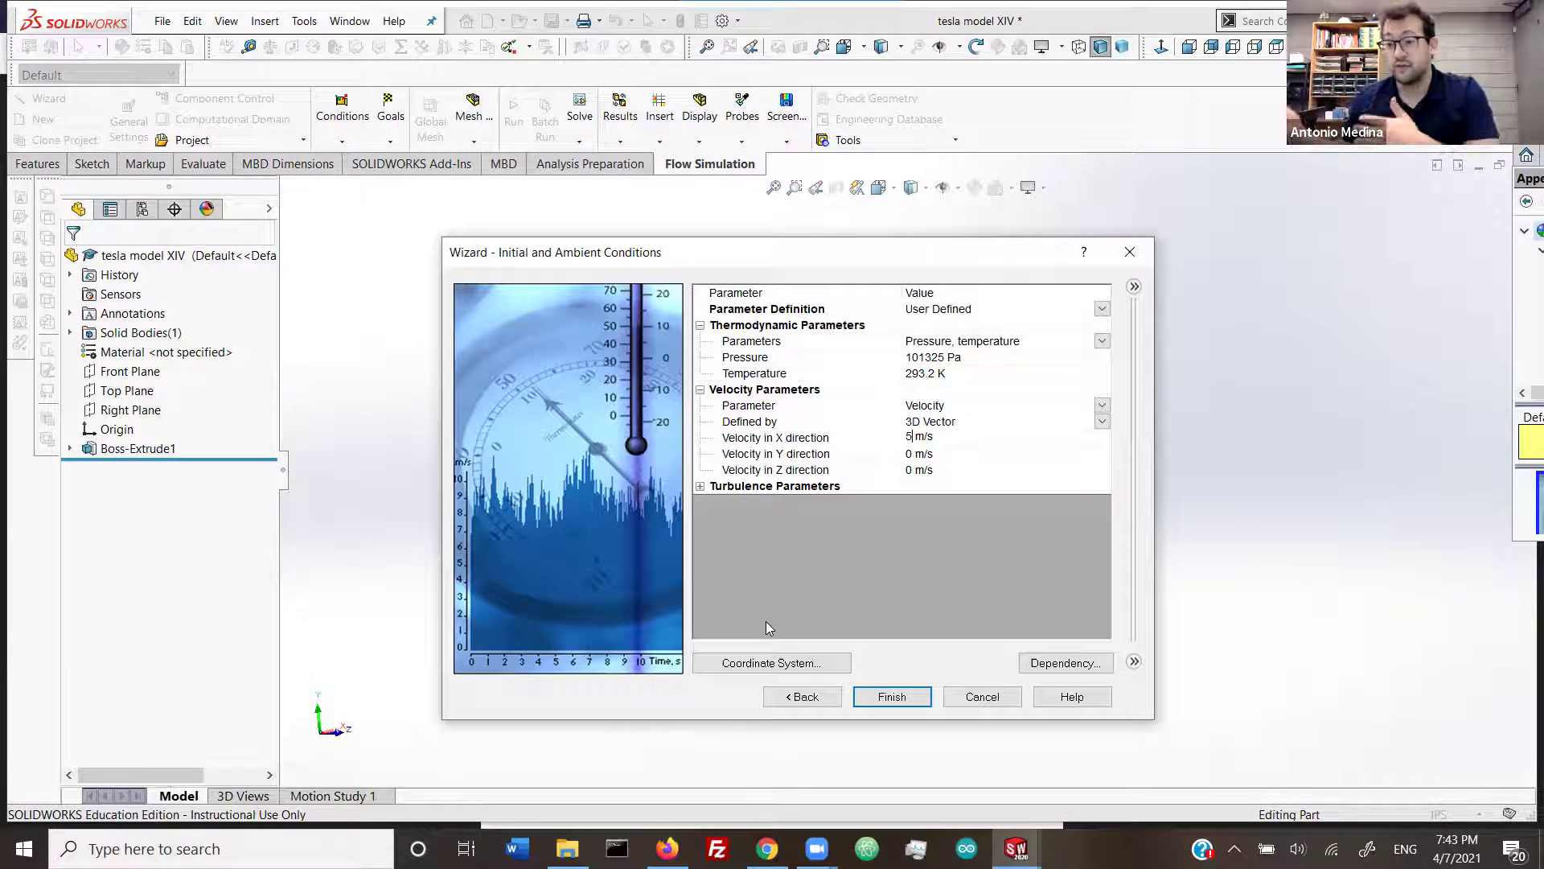
{"action": "left_click", "coordinate": [891, 697]}
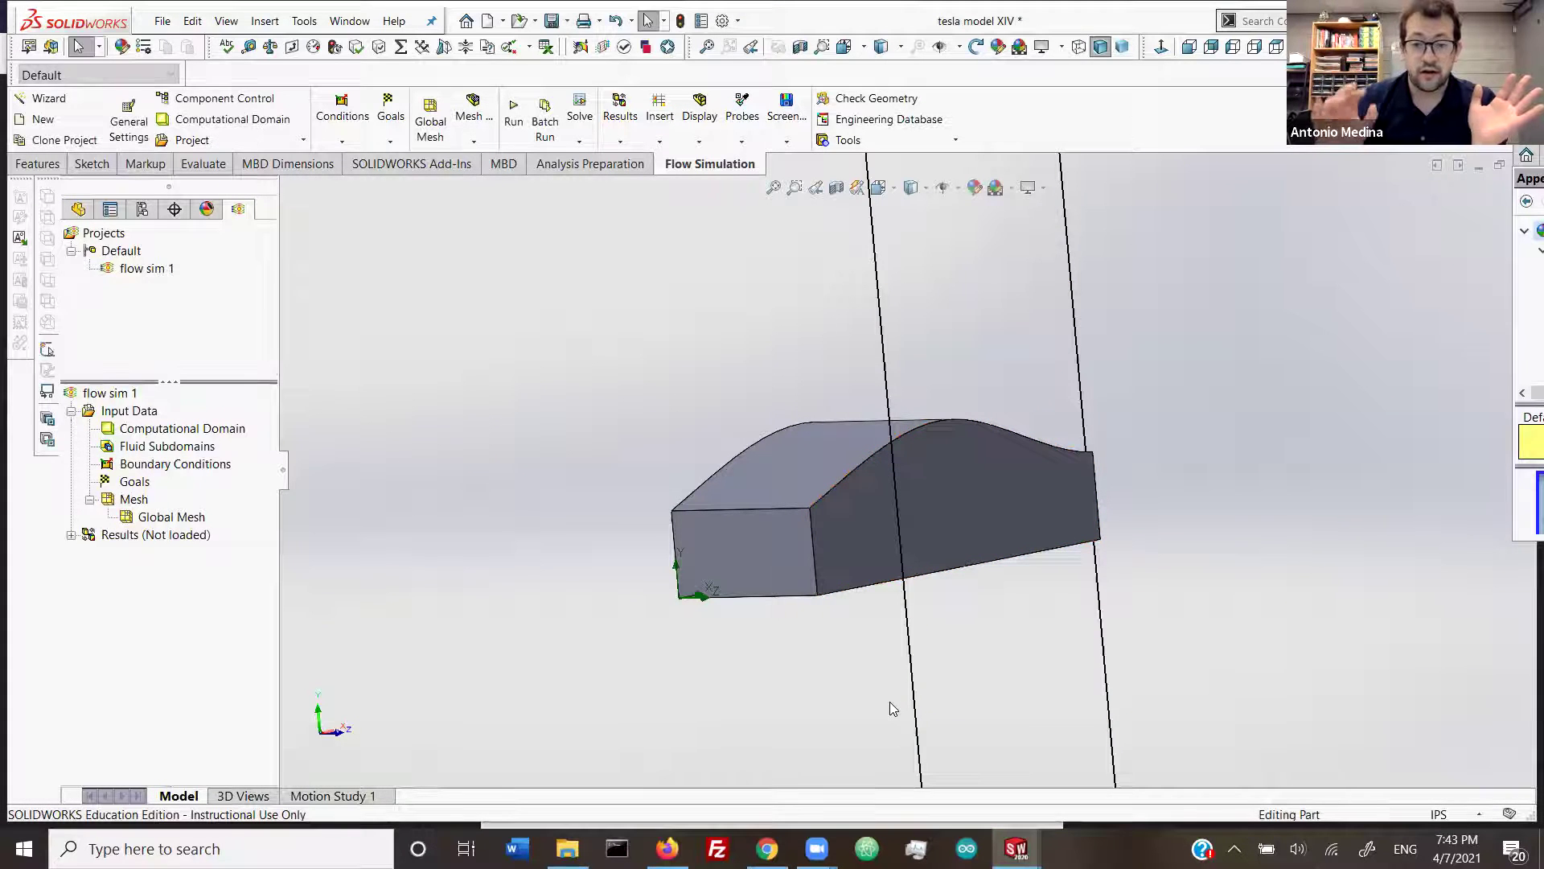
Step: Examine the computational domain box around the car body and its extent handles
{"action": "scroll", "coordinate": [891, 709], "scroll_direction": "down", "scroll_amount": 2}
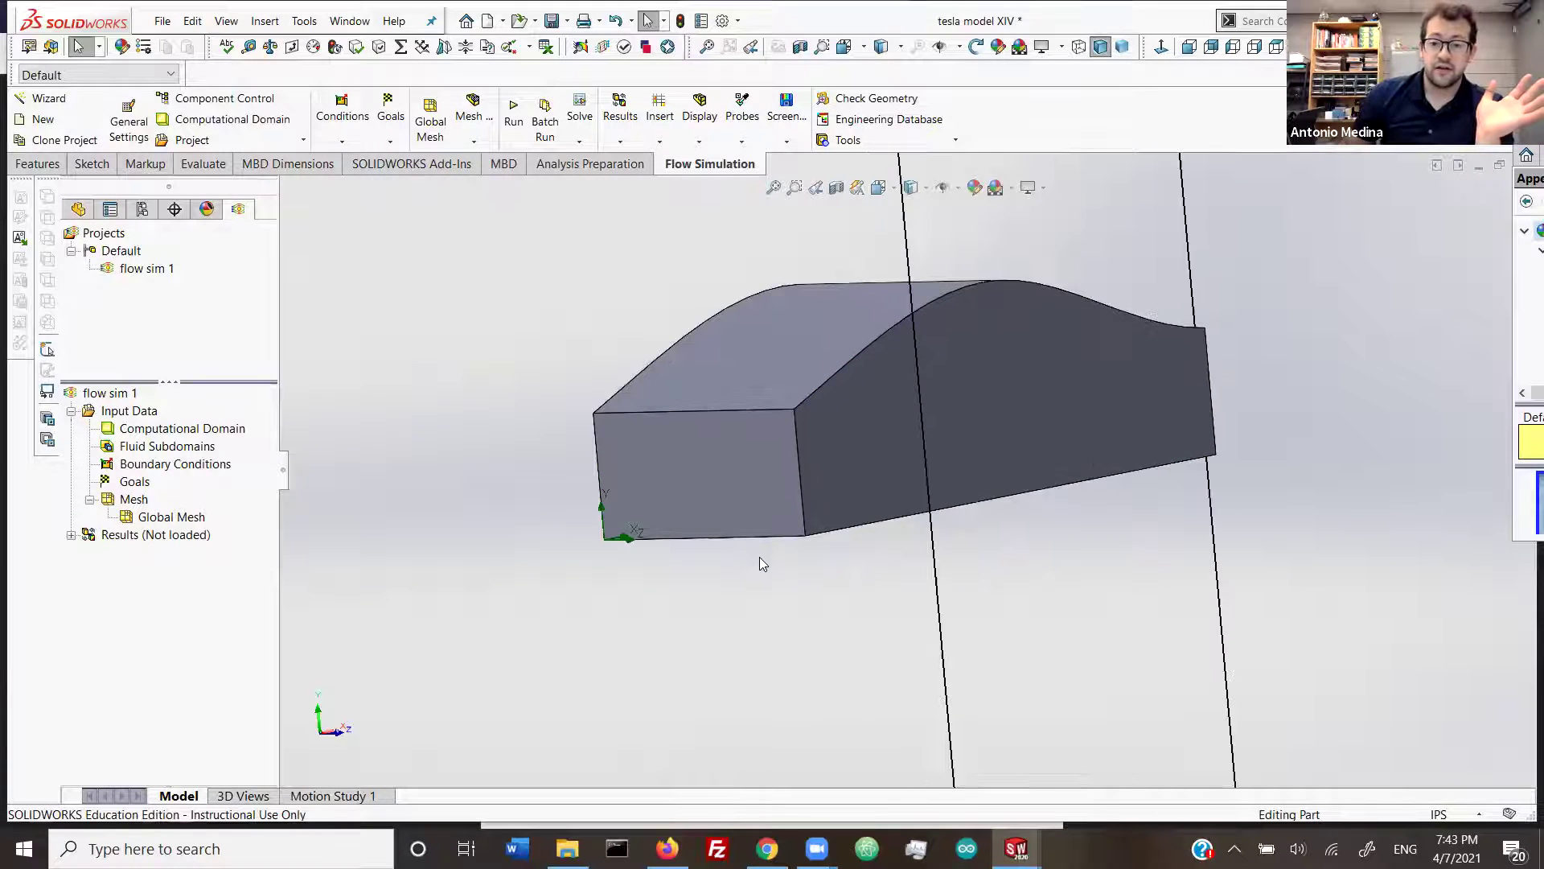
{"action": "scroll", "coordinate": [759, 557], "scroll_direction": "up", "scroll_amount": 8}
{"action": "scroll", "coordinate": [854, 582], "scroll_direction": "up", "scroll_amount": 1}
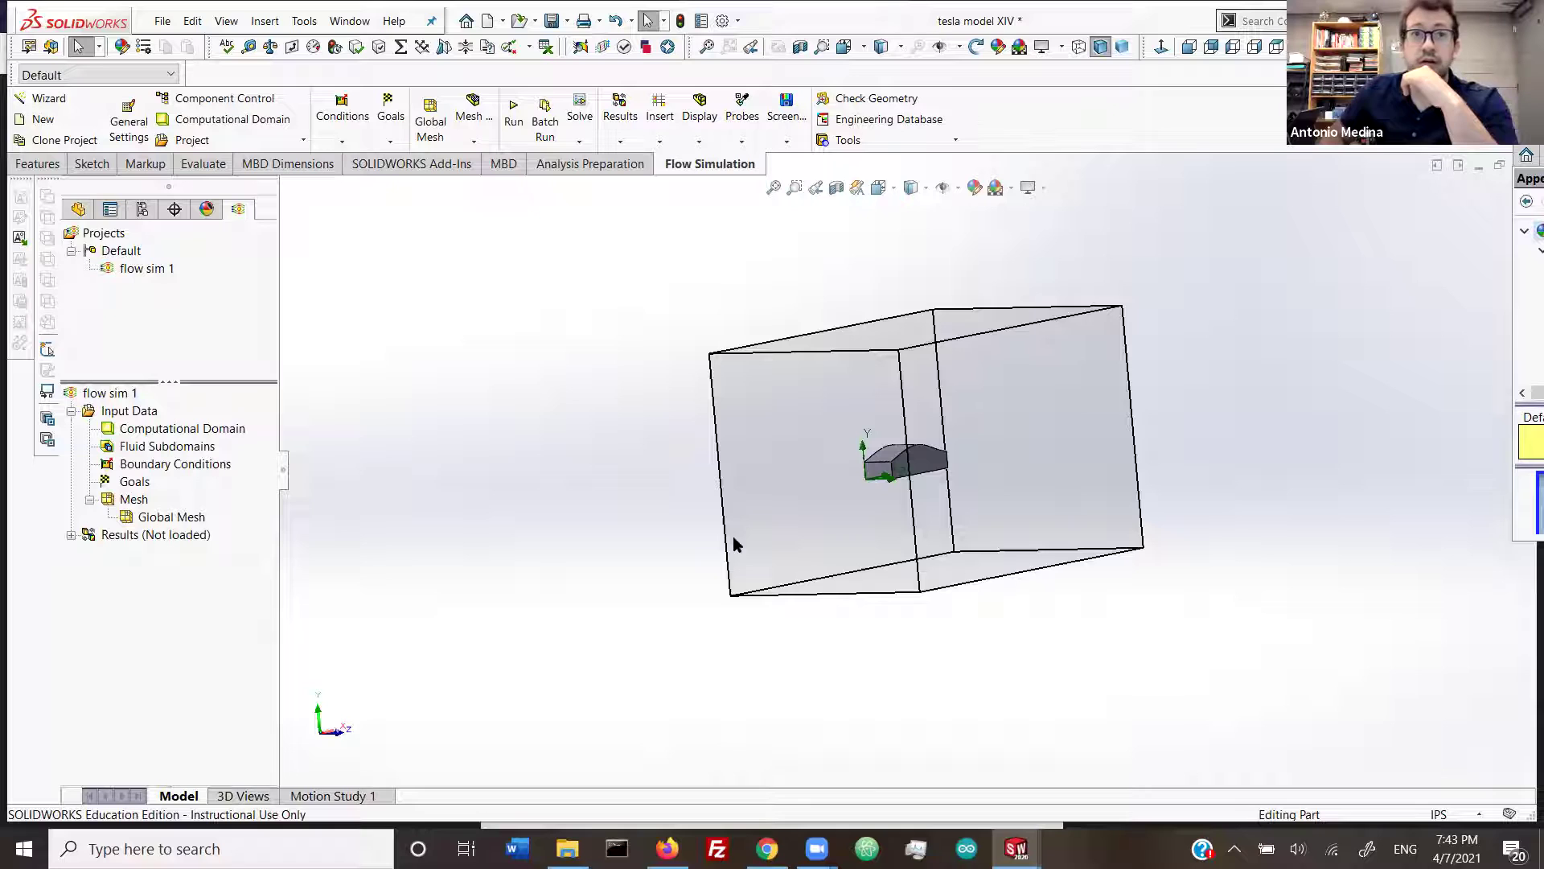
{"action": "scroll", "coordinate": [991, 392], "scroll_direction": "down", "scroll_amount": 1}
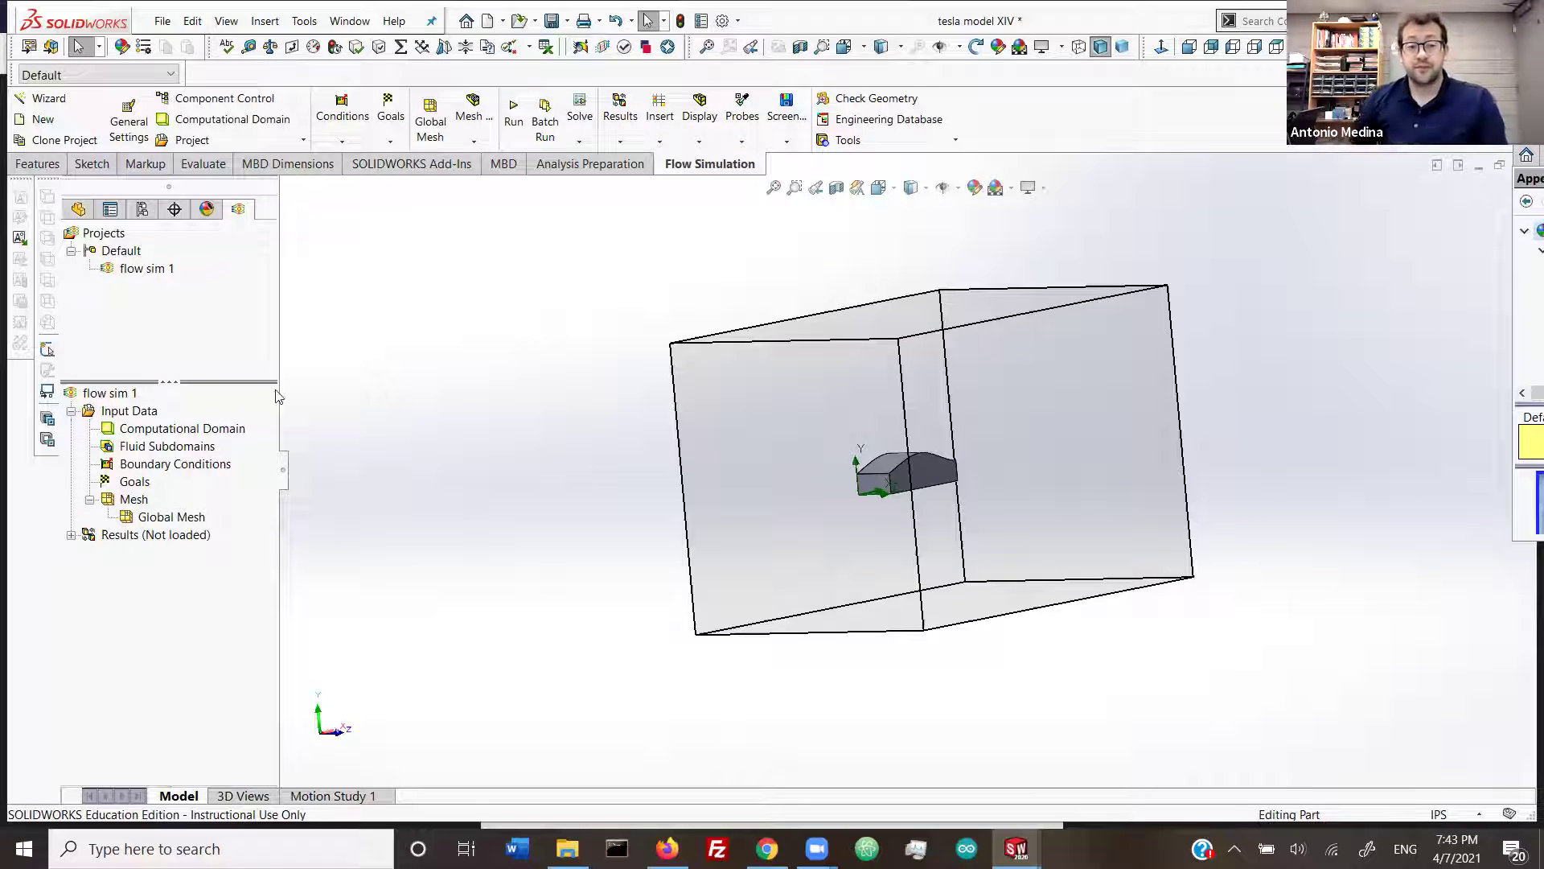
{"action": "left_click", "coordinate": [130, 269]}
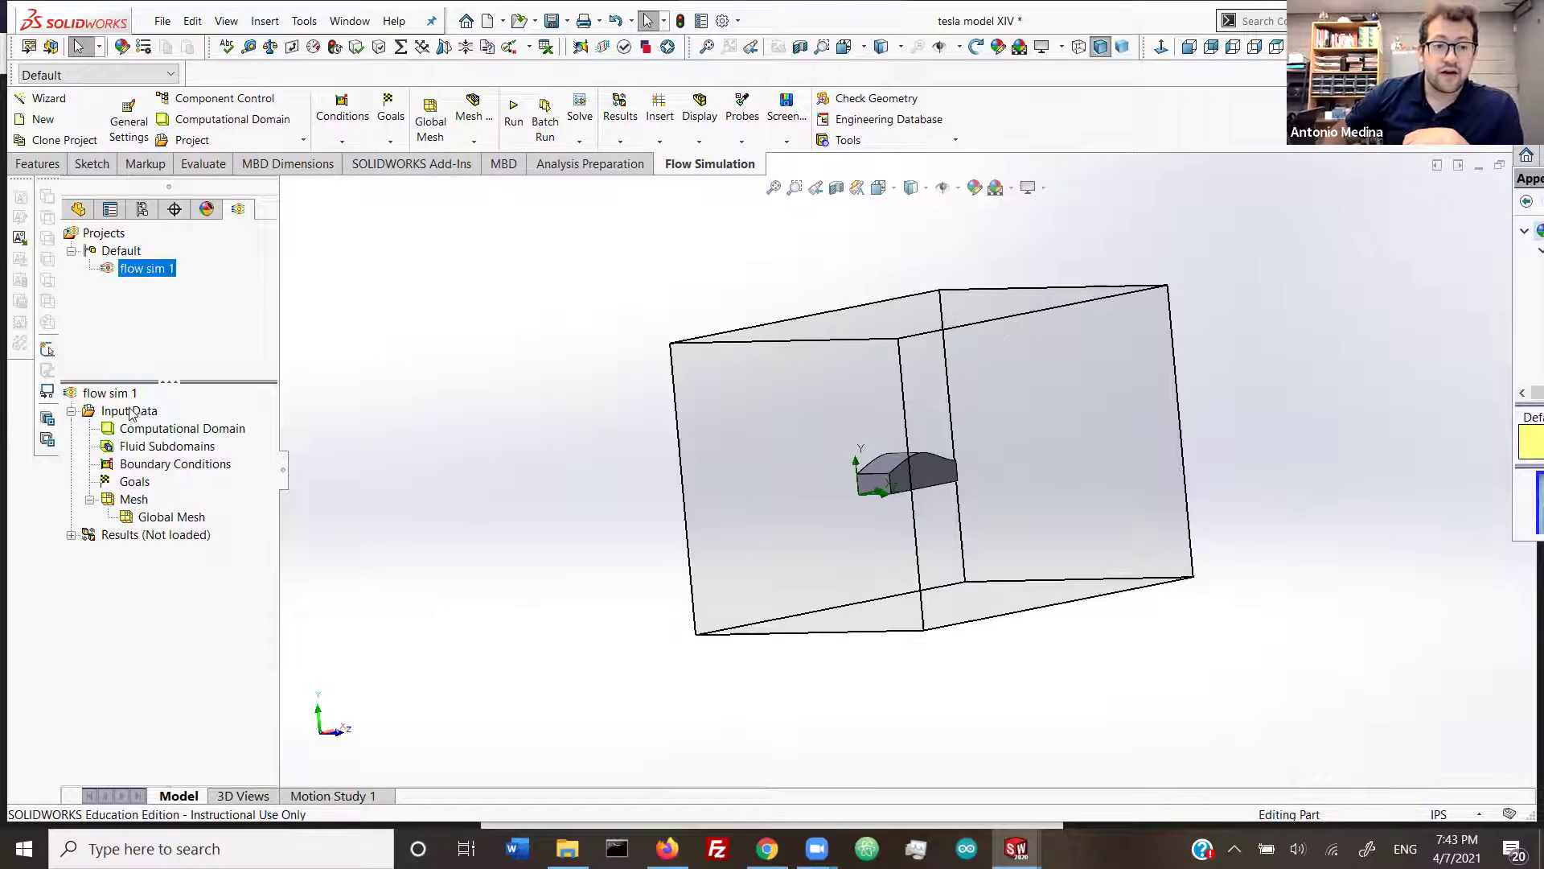
{"action": "left_click", "coordinate": [167, 435]}
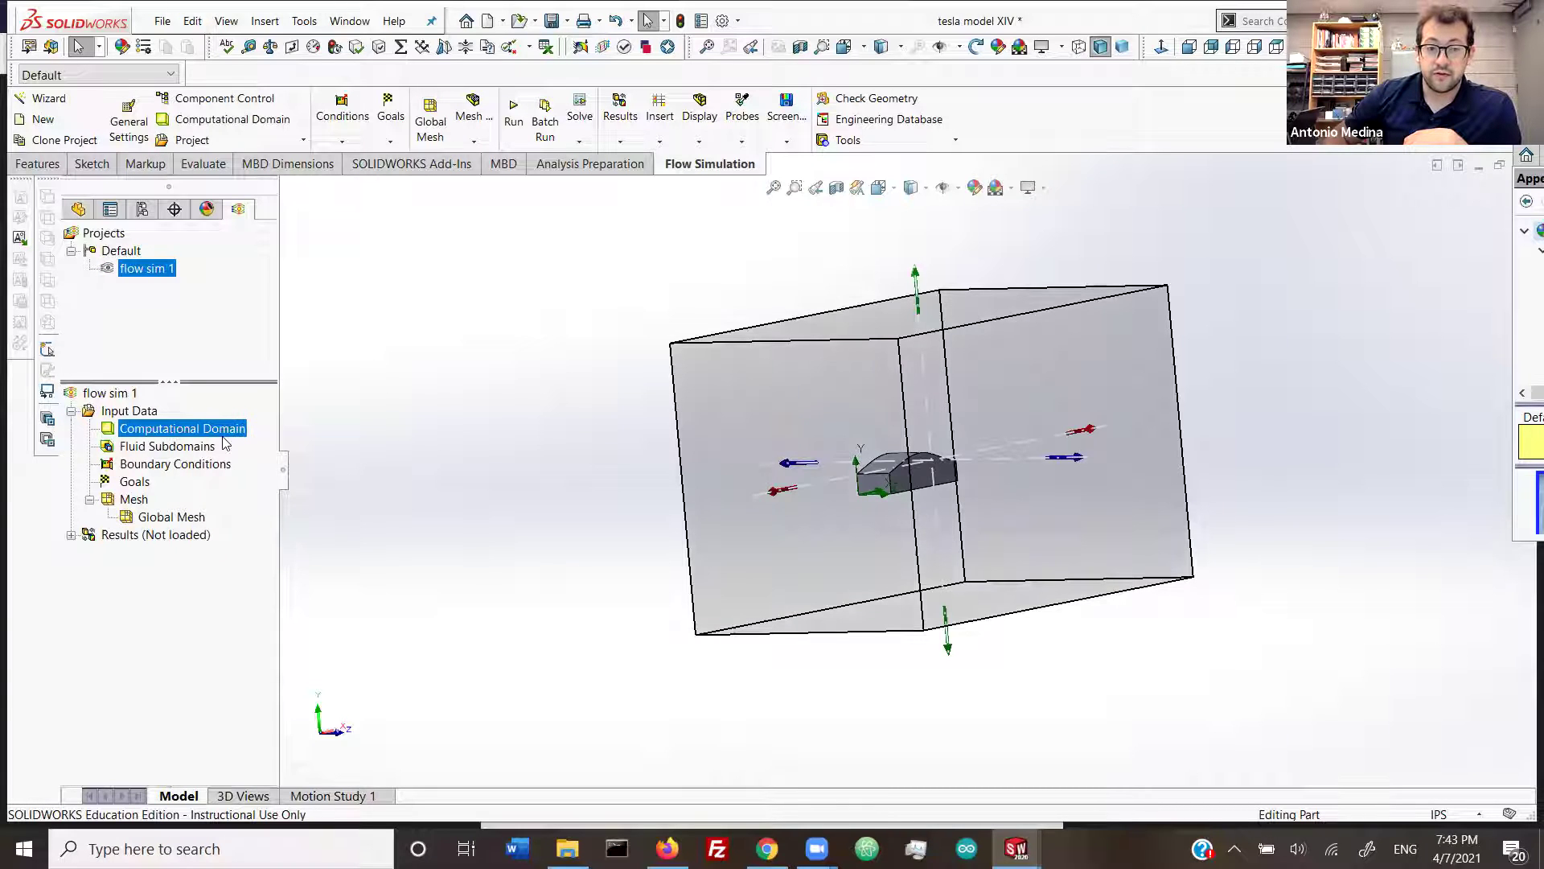
{"action": "left_click", "coordinate": [831, 562]}
{"action": "left_click", "coordinate": [835, 522]}
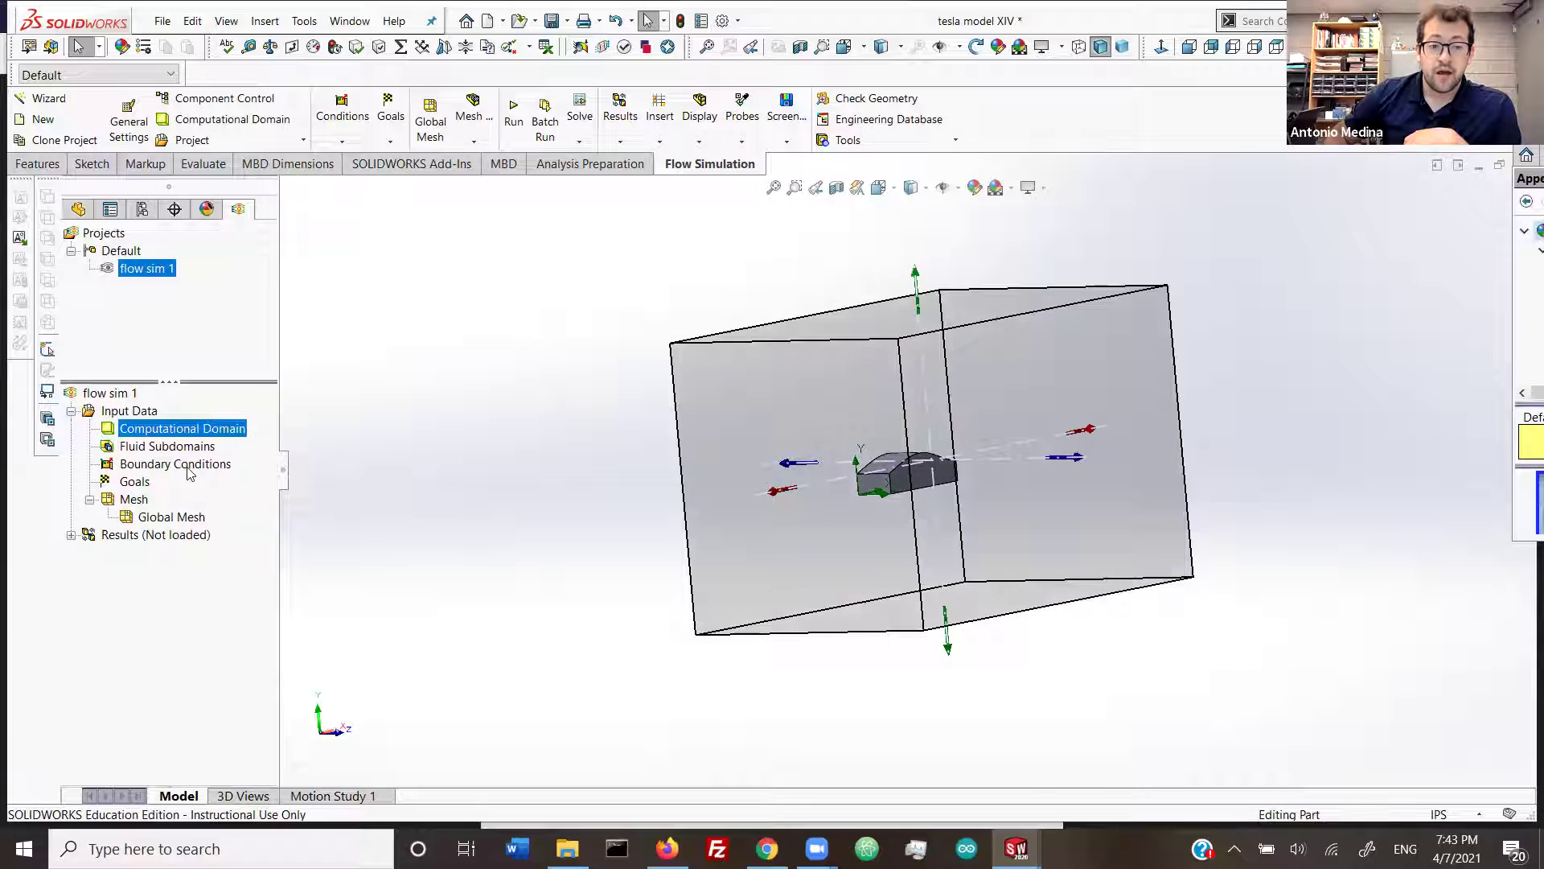
{"action": "key", "text": "Escape"}
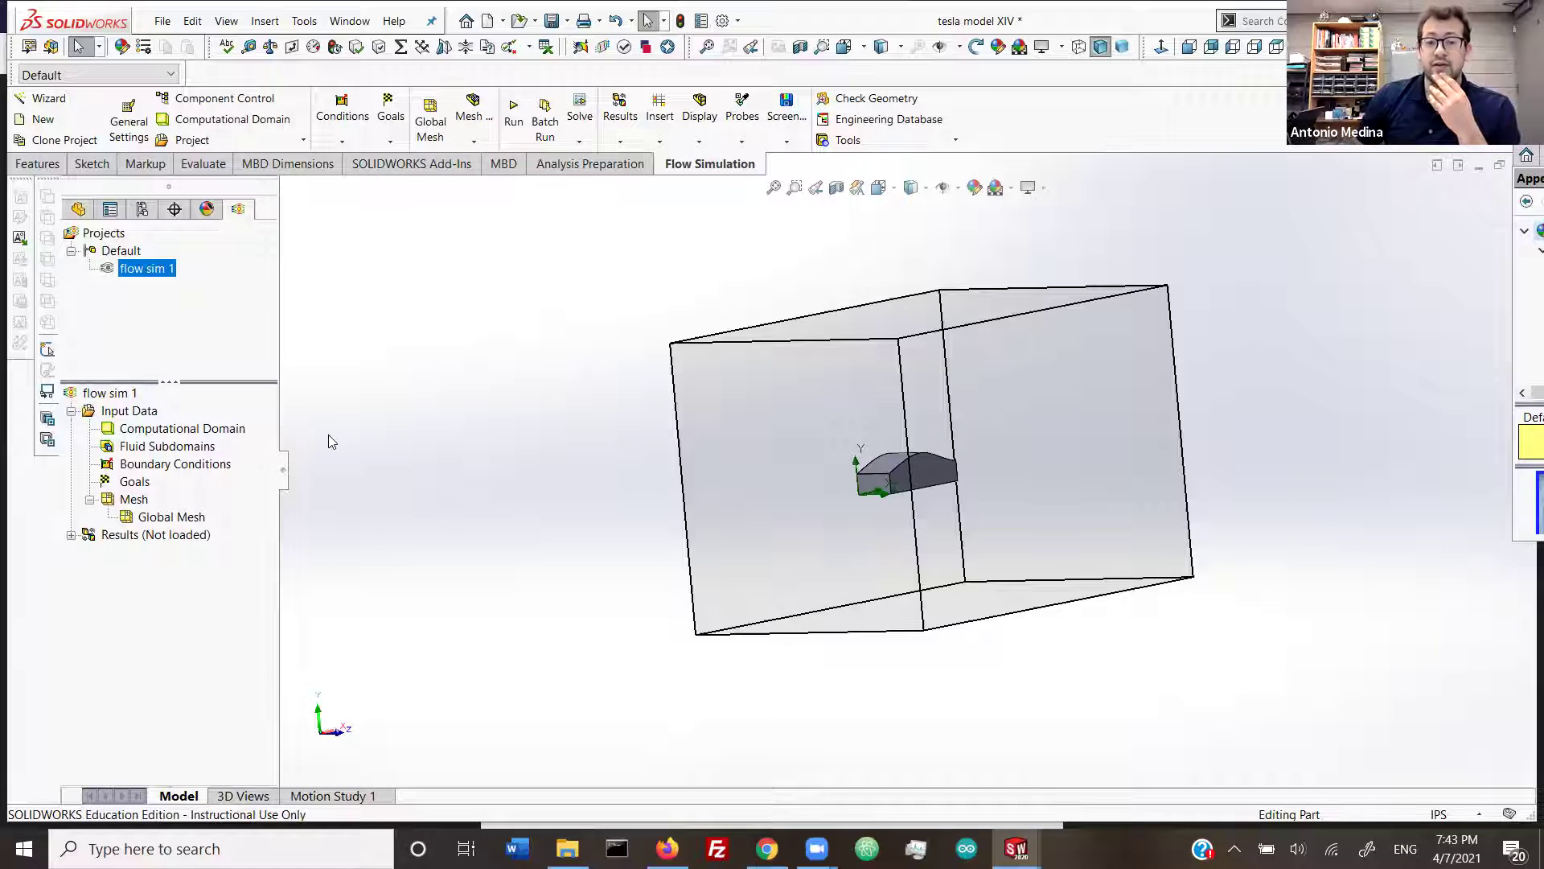
Step: Narrow the computational domain along Z to a Z max of about 0.087 m and a Z min of about -0.050 m
{"action": "left_click", "coordinate": [222, 429]}
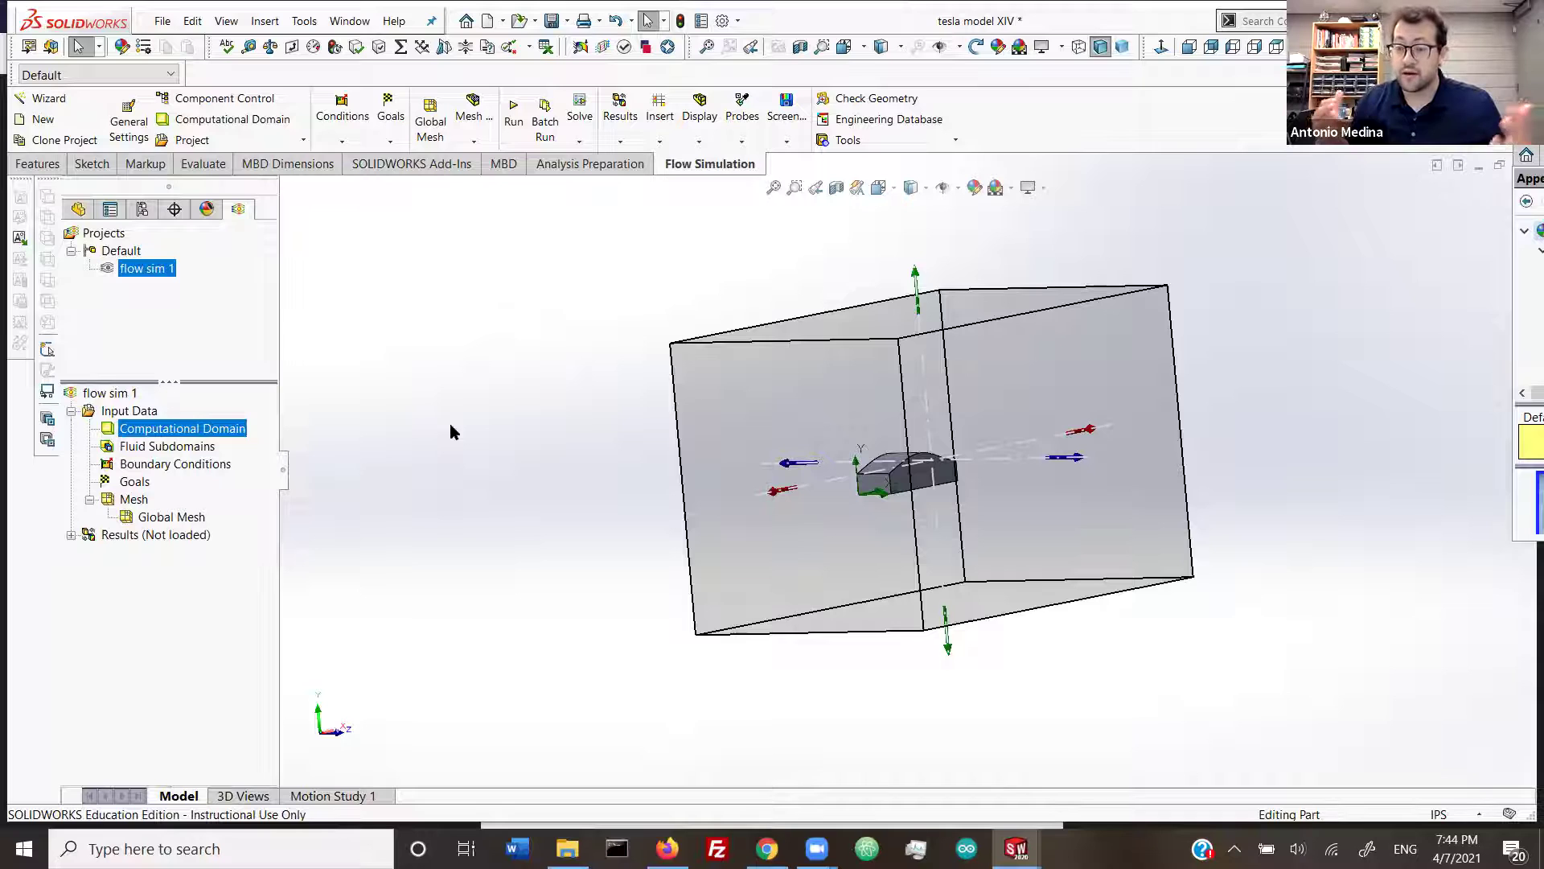
{"action": "middle_click_drag", "start_coordinate": [496, 424], "coordinate": [527, 410]}
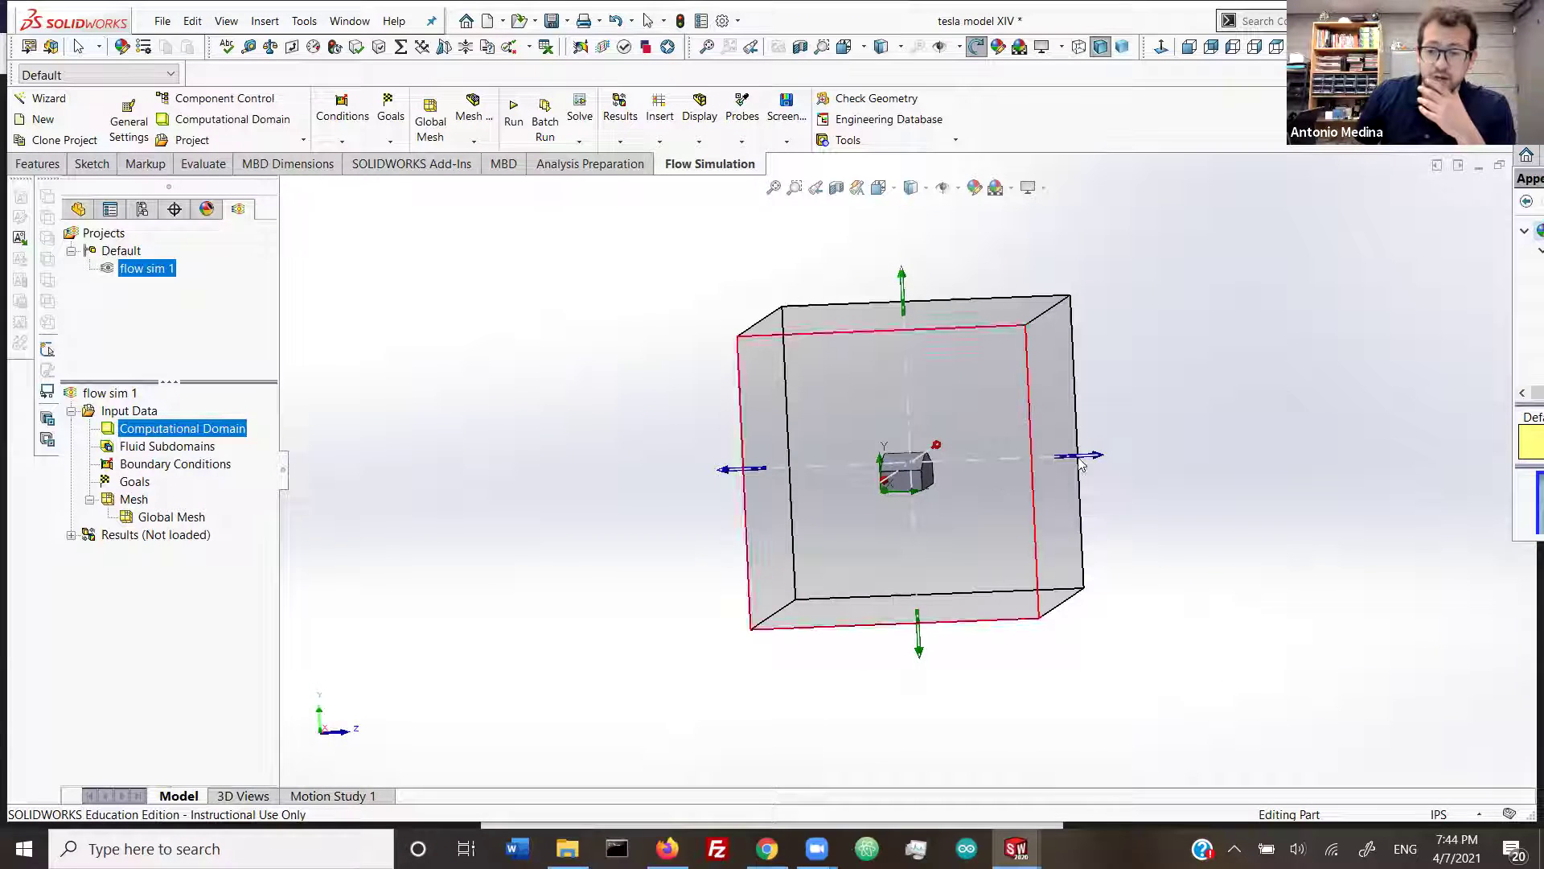
{"action": "left_click_drag", "start_coordinate": [1081, 460], "coordinate": [1057, 461]}
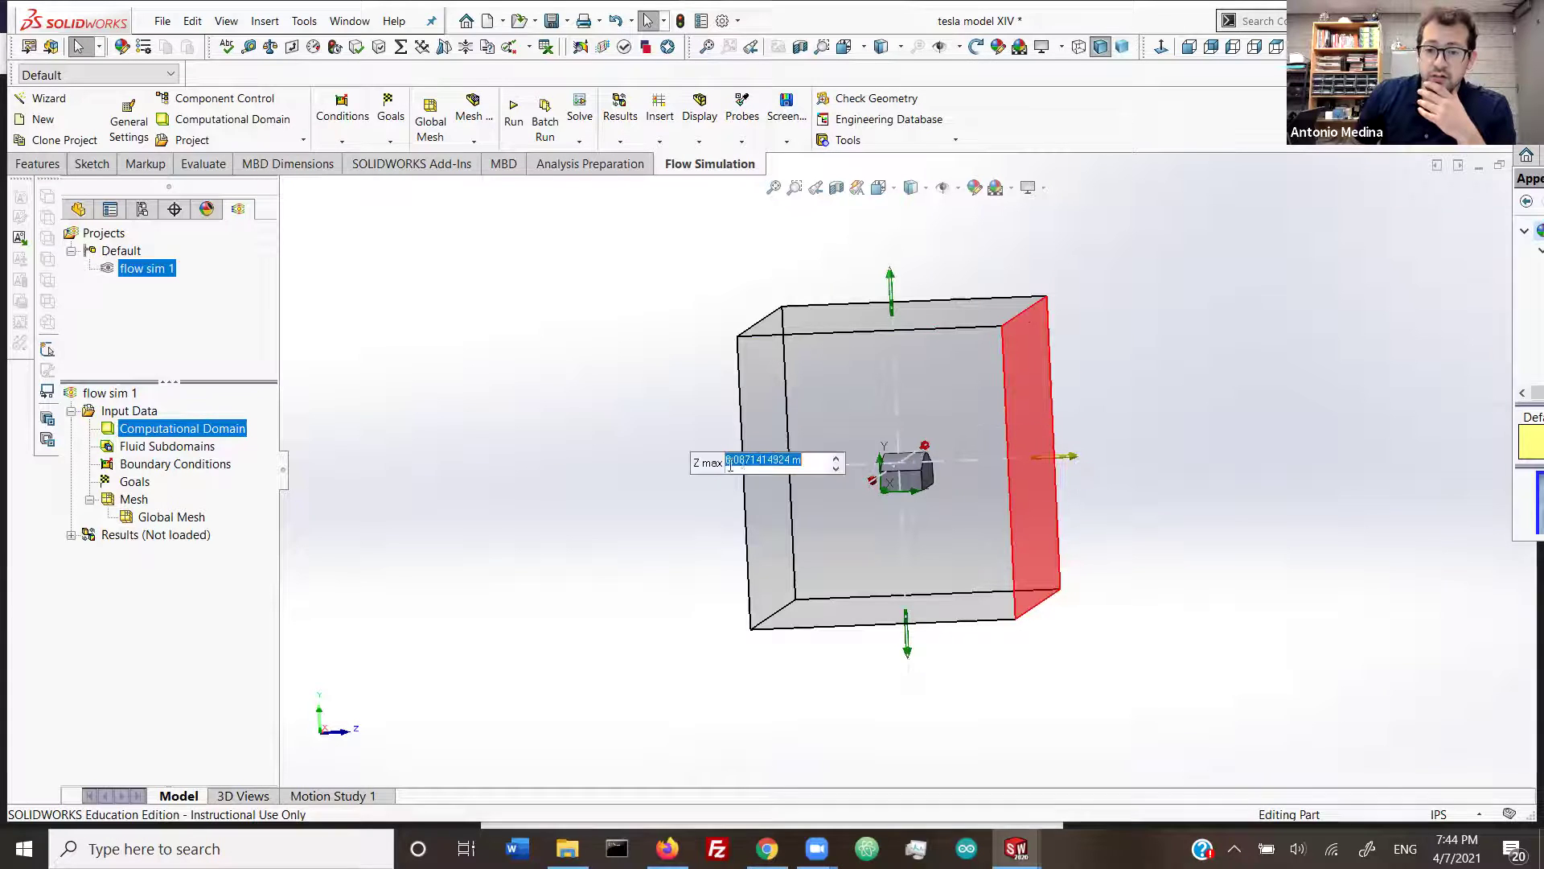
{"action": "left_click", "coordinate": [724, 480]}
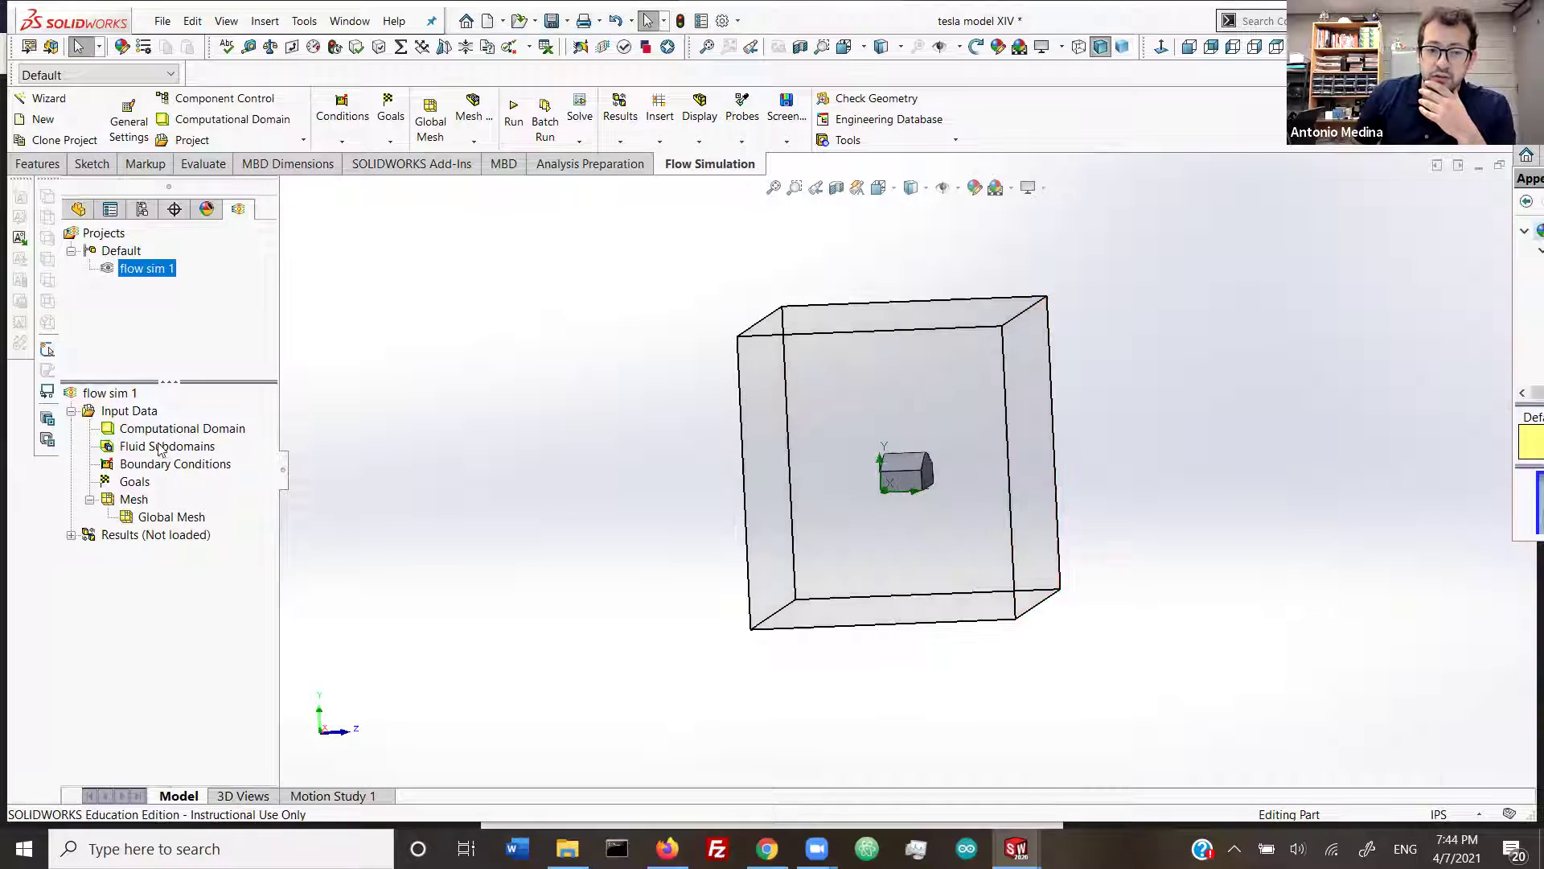
{"action": "left_click", "coordinate": [167, 431]}
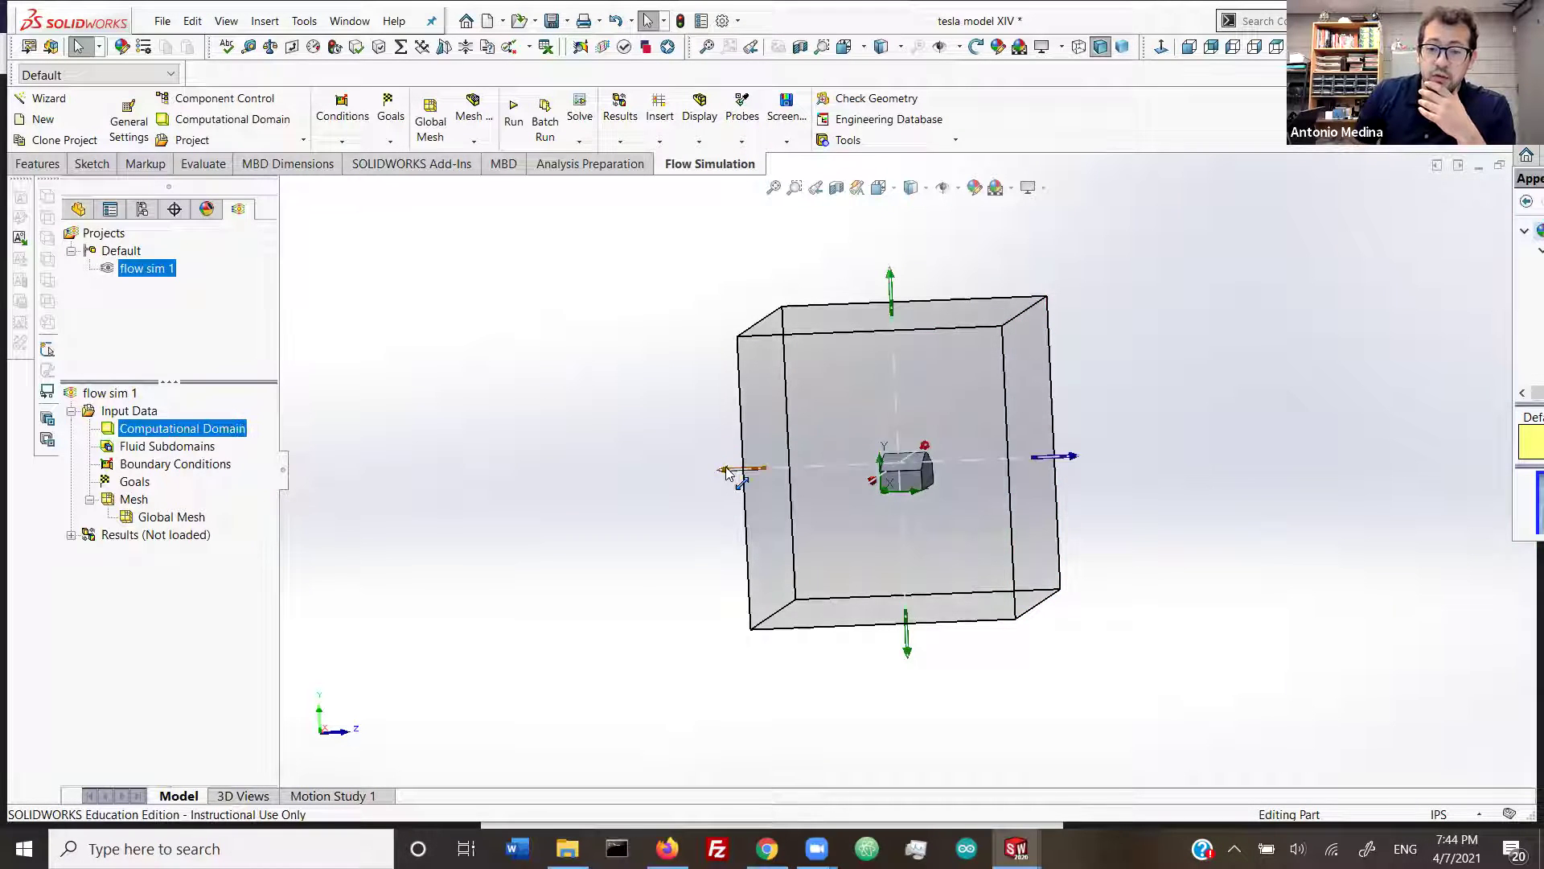
{"action": "left_click_drag", "start_coordinate": [771, 469], "coordinate": [785, 466]}
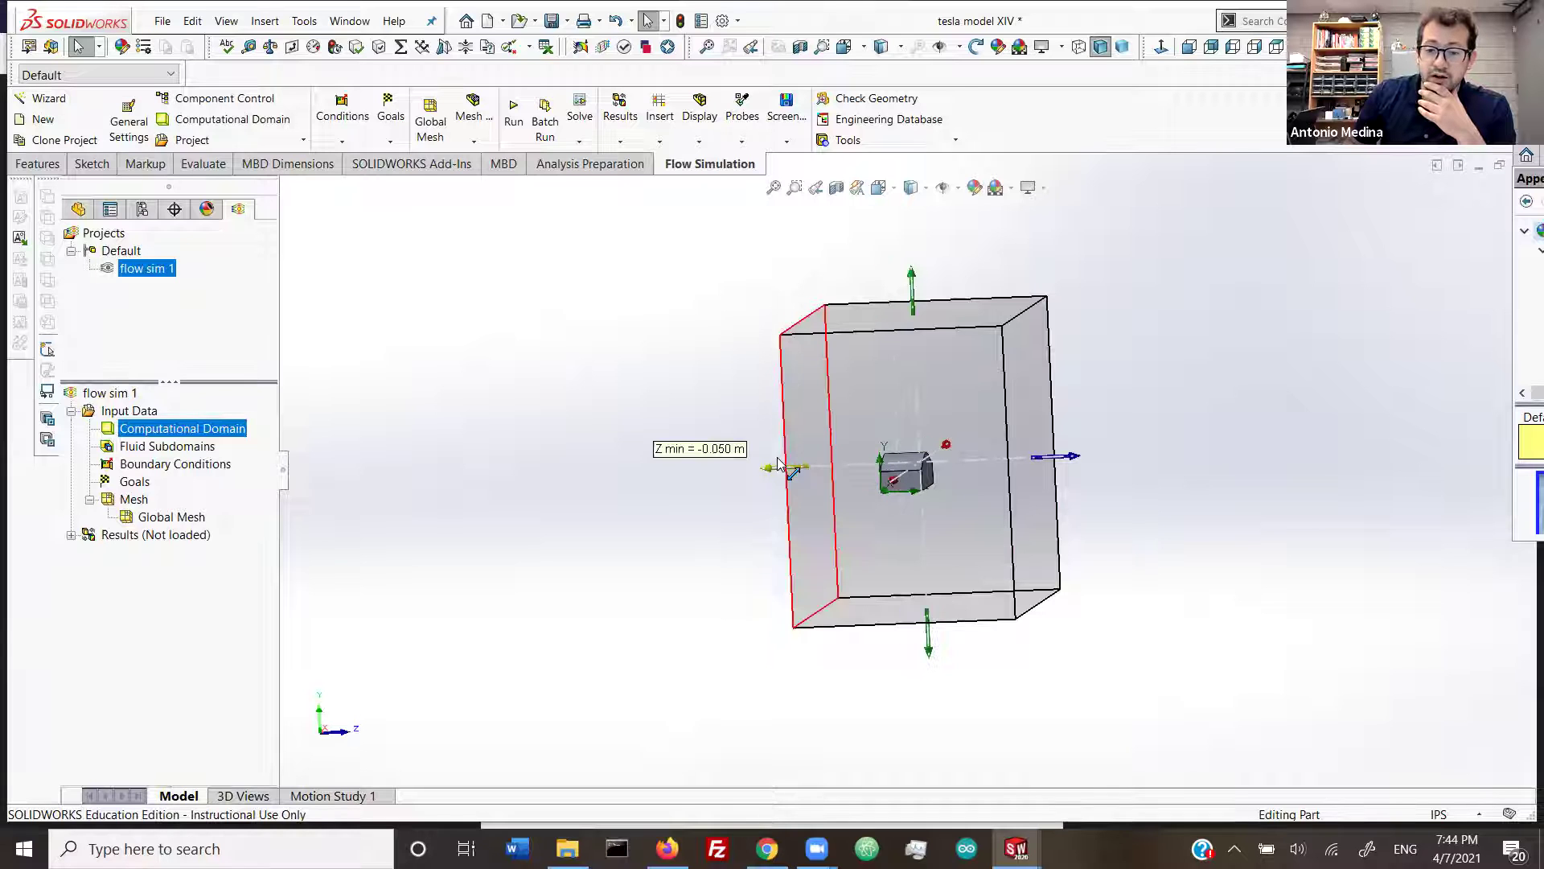
{"action": "left_click", "coordinate": [720, 552]}
Step: Reduce the computational domain's height by lowering its upper face and raising Y min to about -0.038 m
{"action": "middle_click_drag", "start_coordinate": [589, 554], "coordinate": [633, 540]}
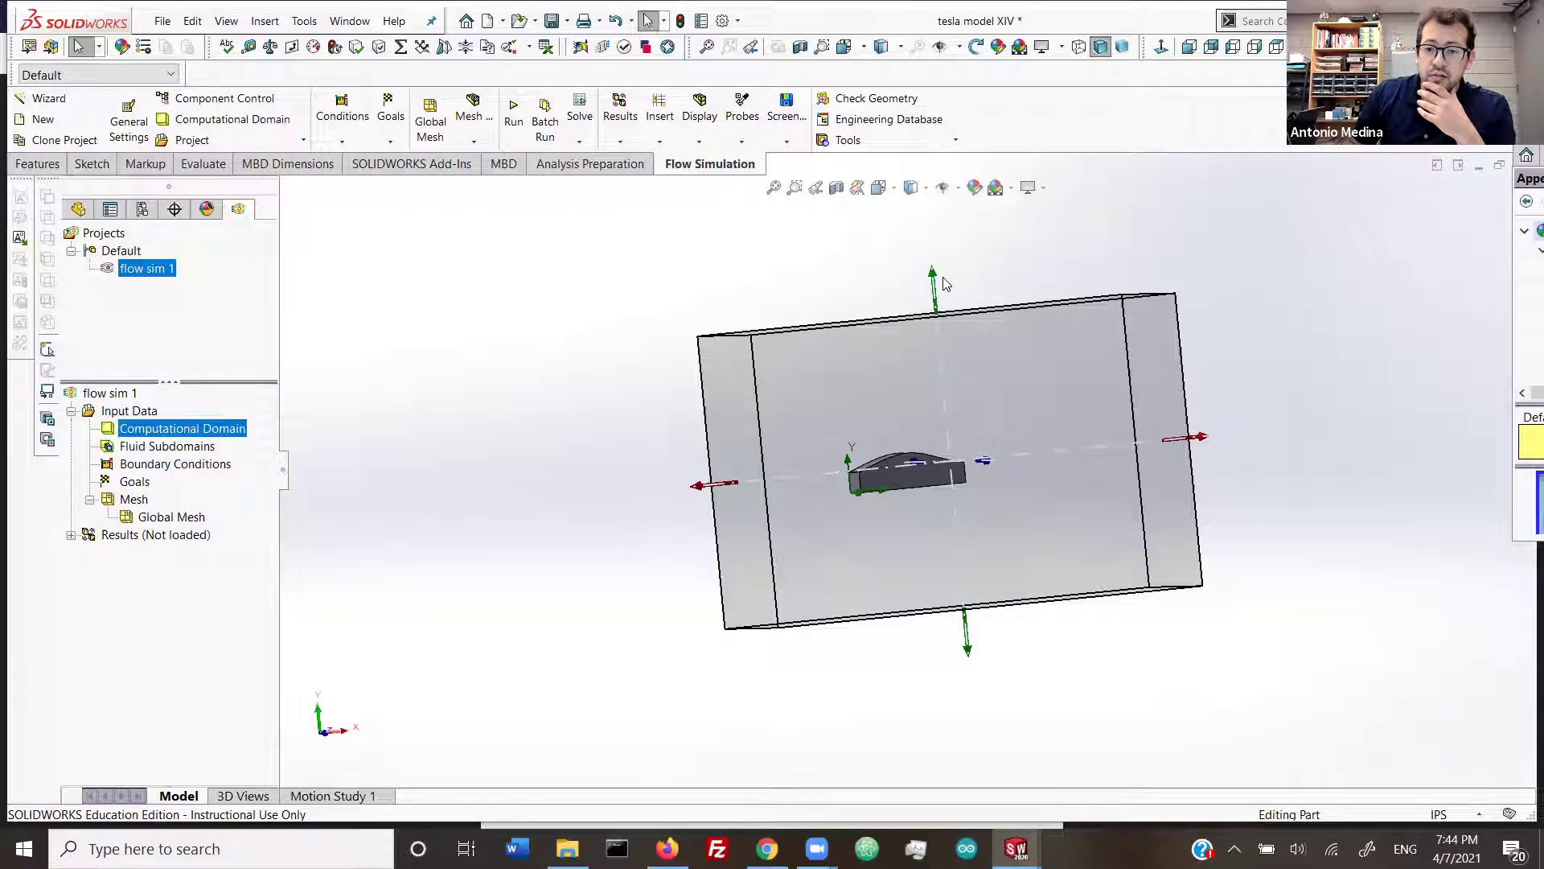
{"action": "left_click_drag", "start_coordinate": [934, 302], "coordinate": [938, 366]}
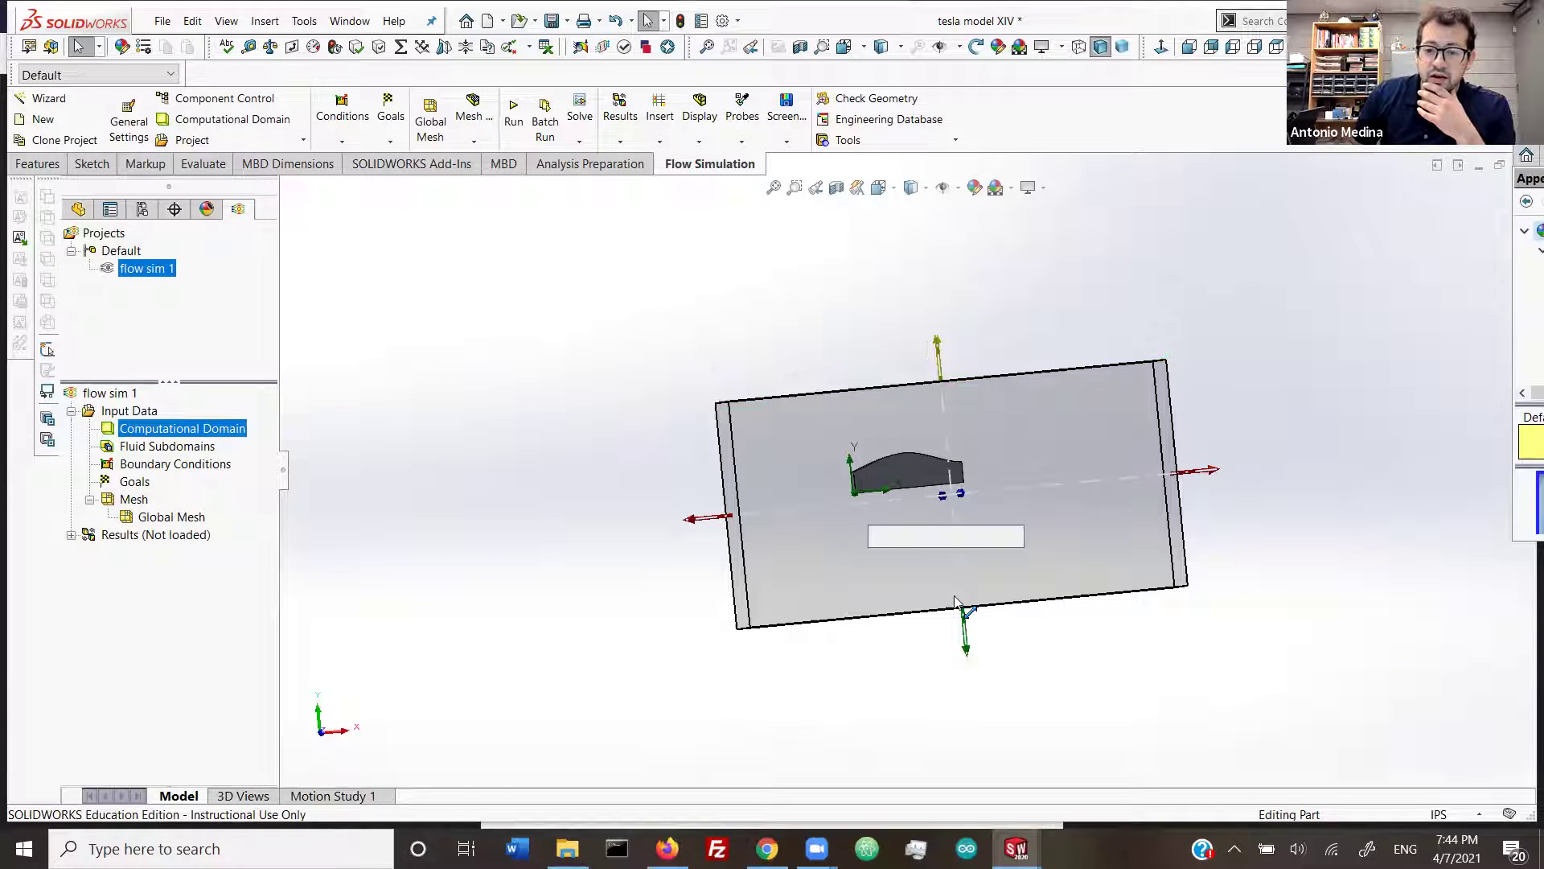
{"action": "left_click_drag", "start_coordinate": [964, 625], "coordinate": [603, 579]}
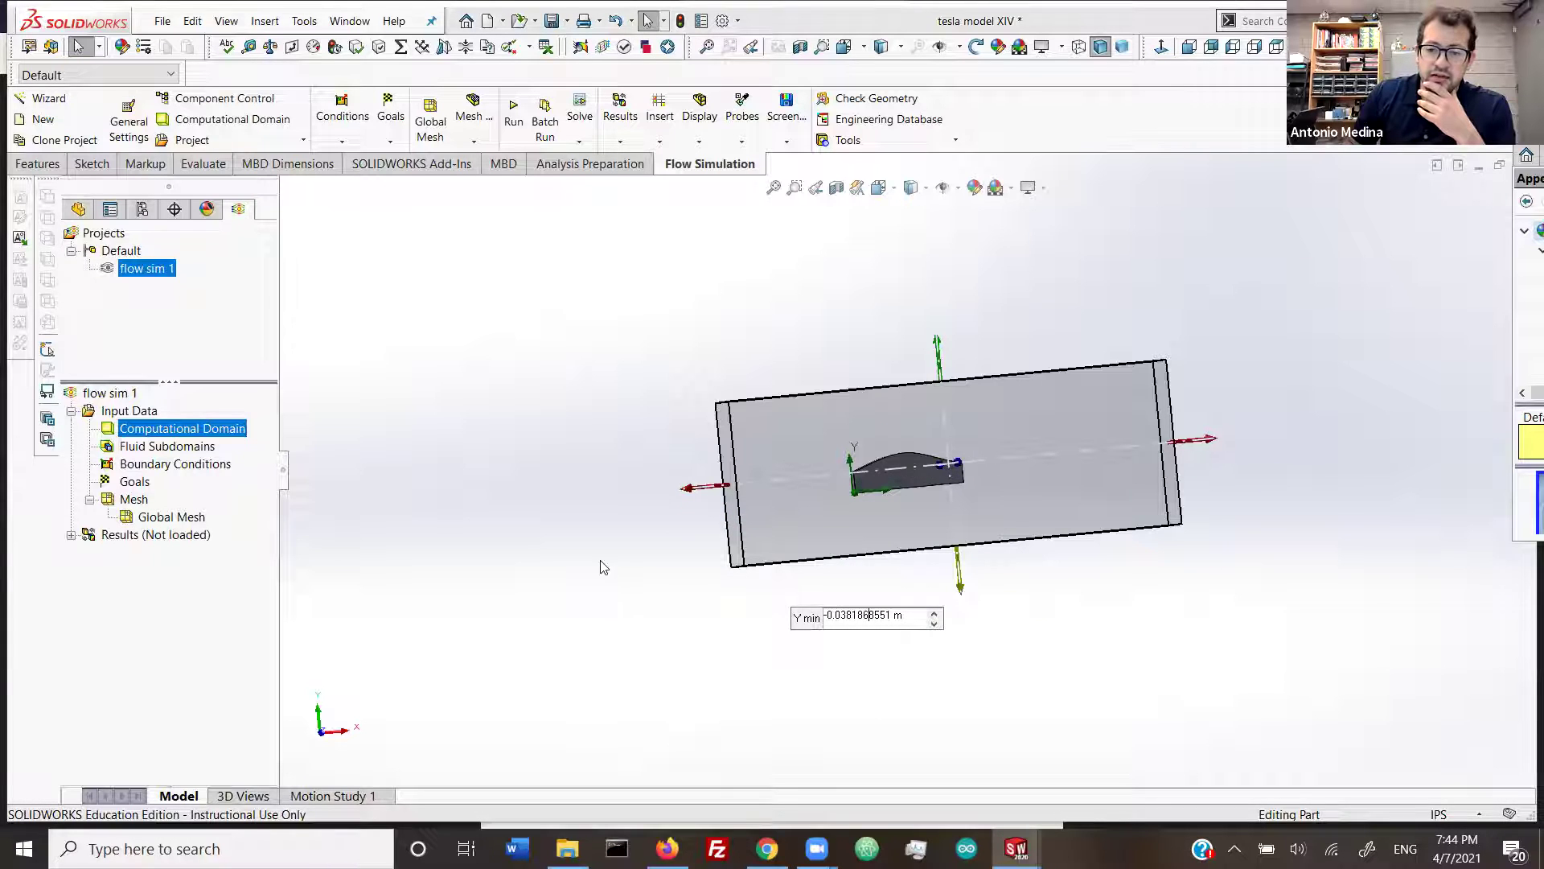
{"action": "middle_click_drag", "start_coordinate": [668, 563], "coordinate": [683, 562]}
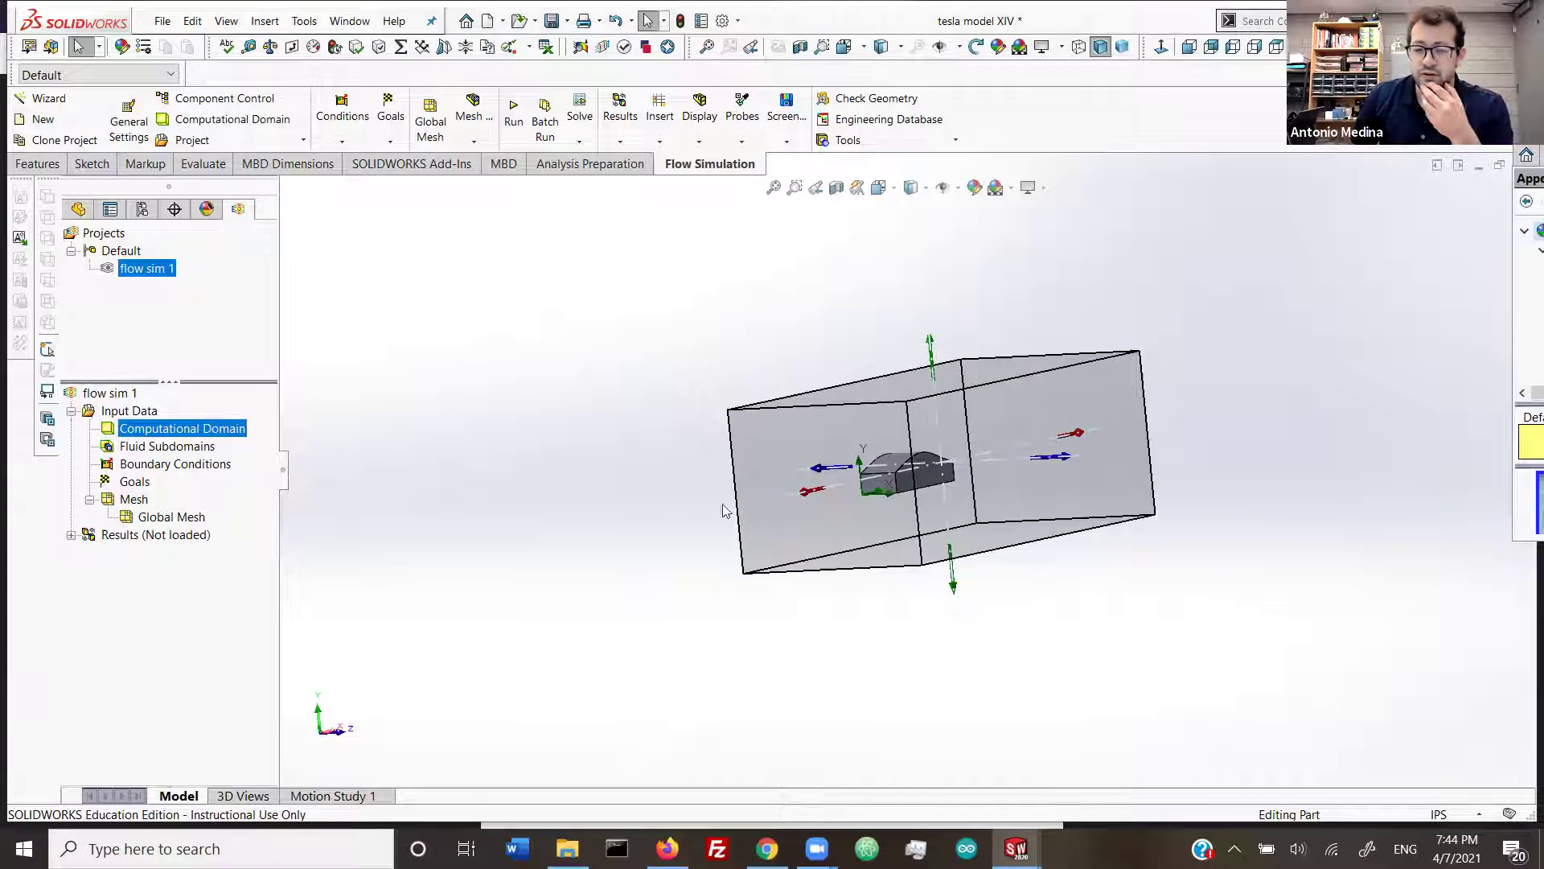
{"action": "left_click", "coordinate": [448, 429]}
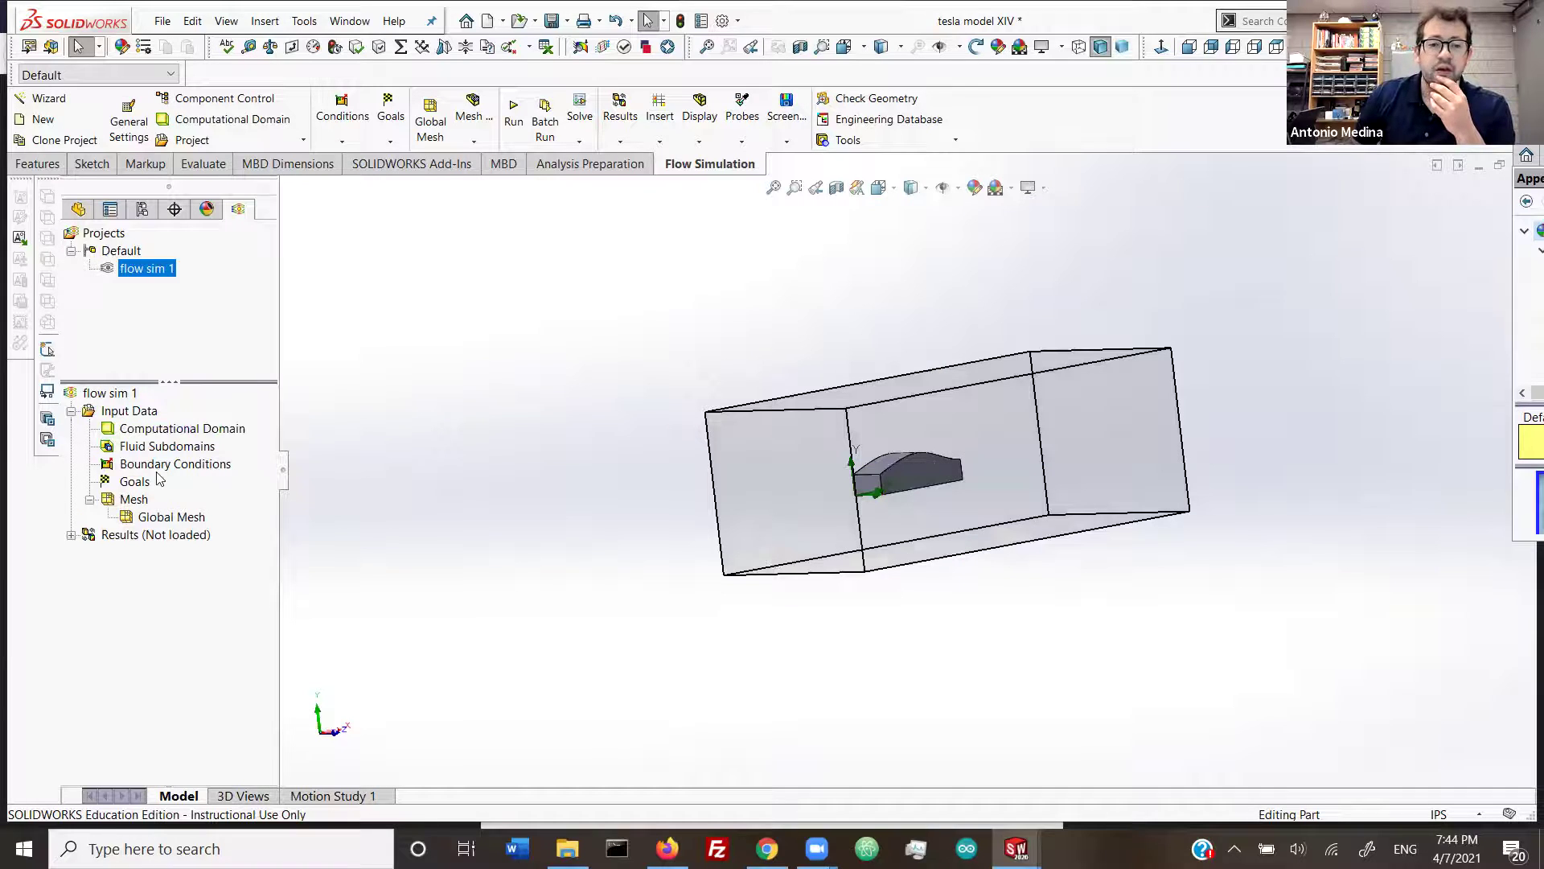
Step: Hide the computational domain and apply the Plain White scene to the model view
{"action": "right_click", "coordinate": [217, 435]}
{"action": "left_click", "coordinate": [220, 463]}
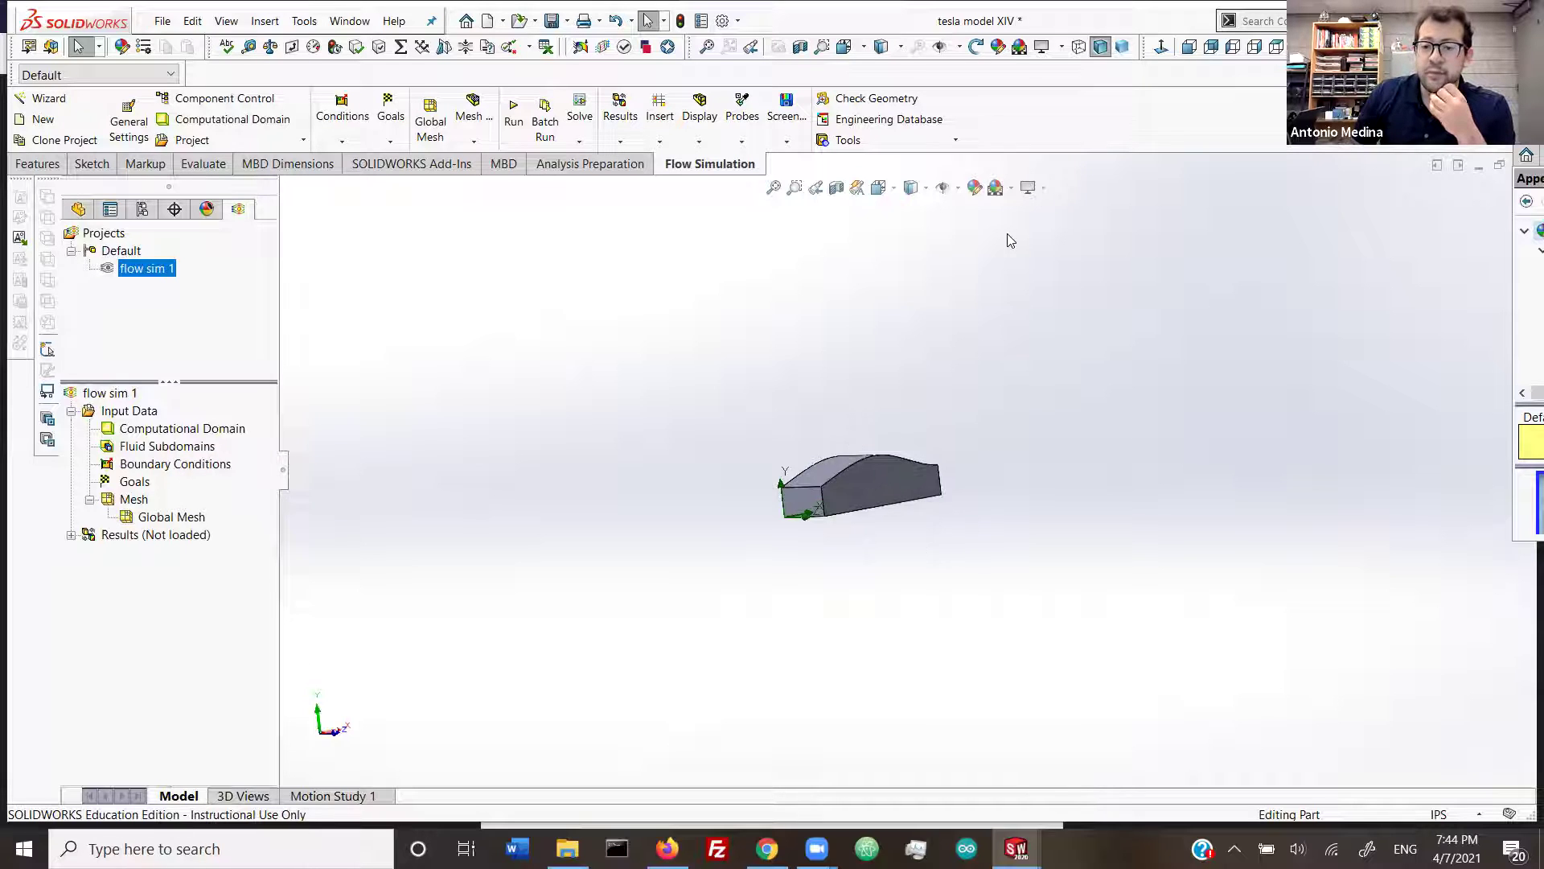
{"action": "scroll", "coordinate": [1008, 225], "scroll_direction": "up", "scroll_amount": 4}
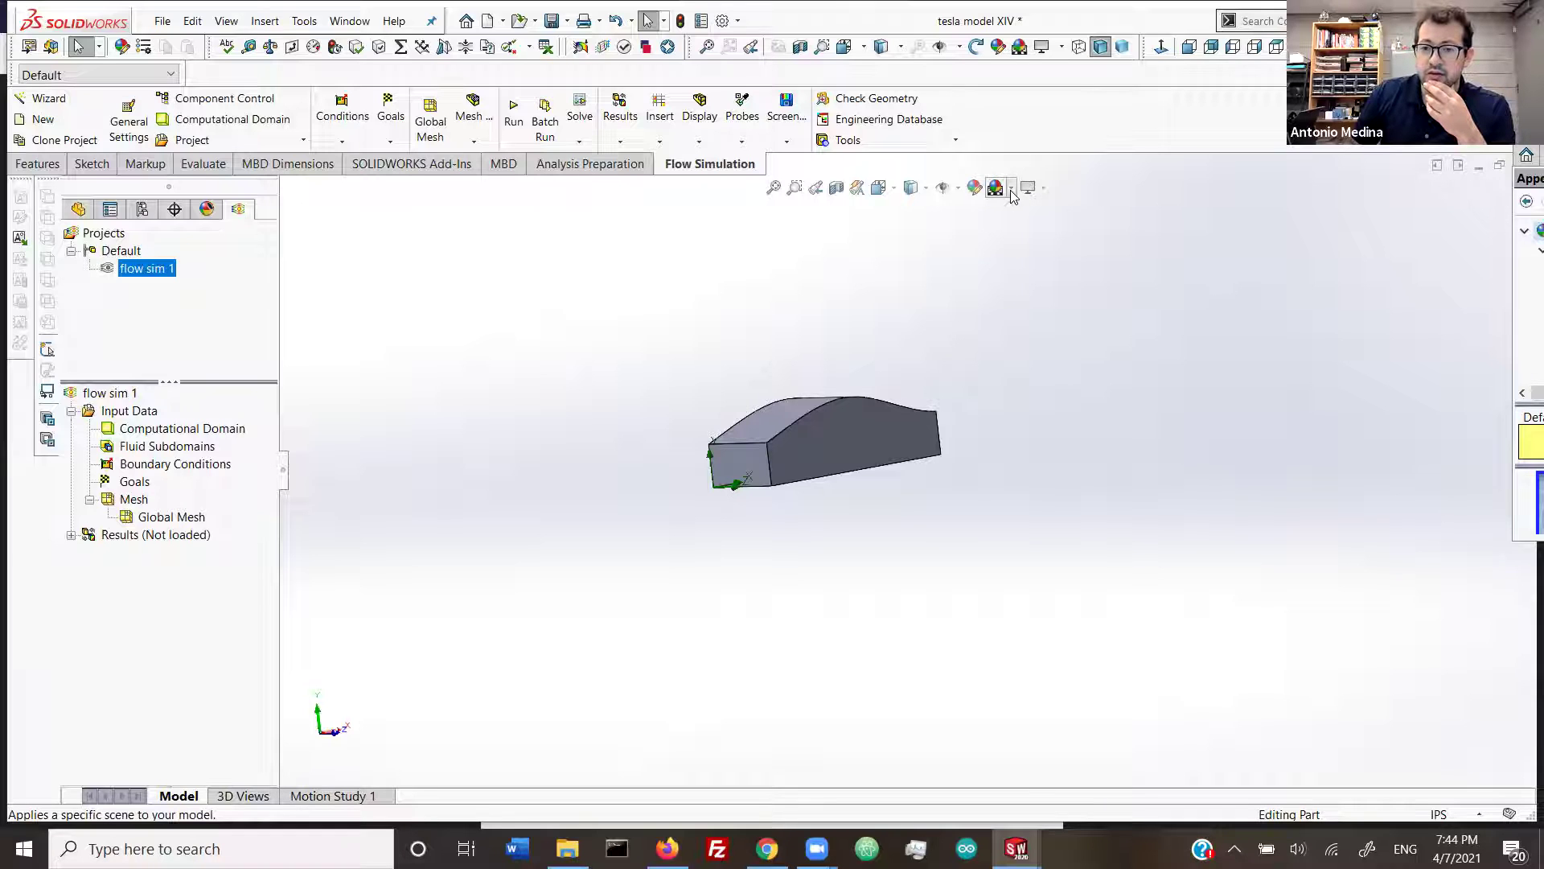
{"action": "left_click", "coordinate": [1011, 190]}
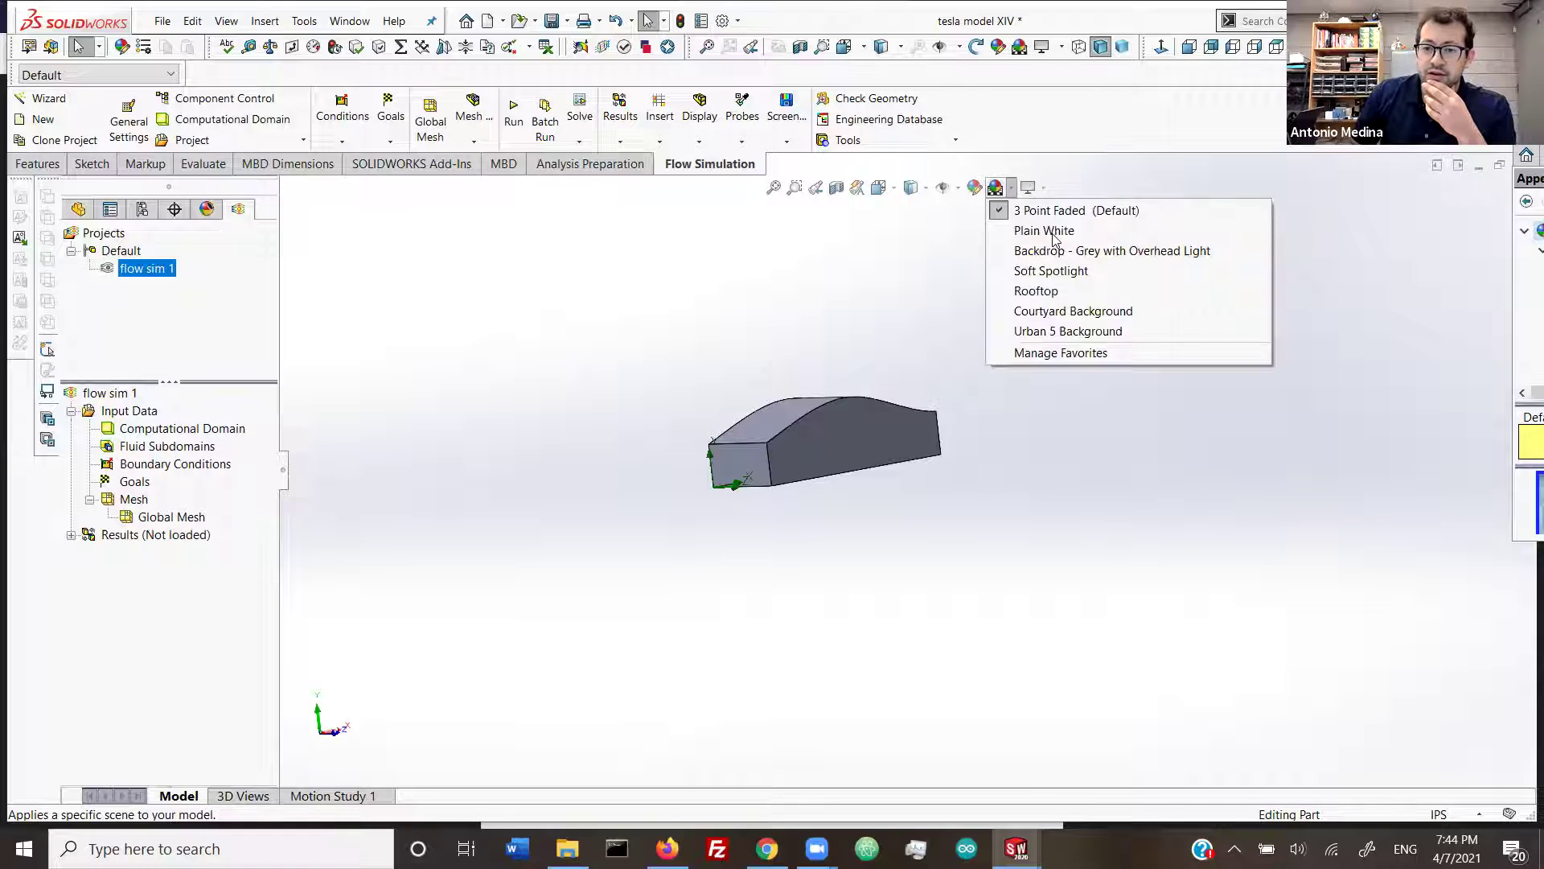
{"action": "left_click", "coordinate": [1013, 316]}
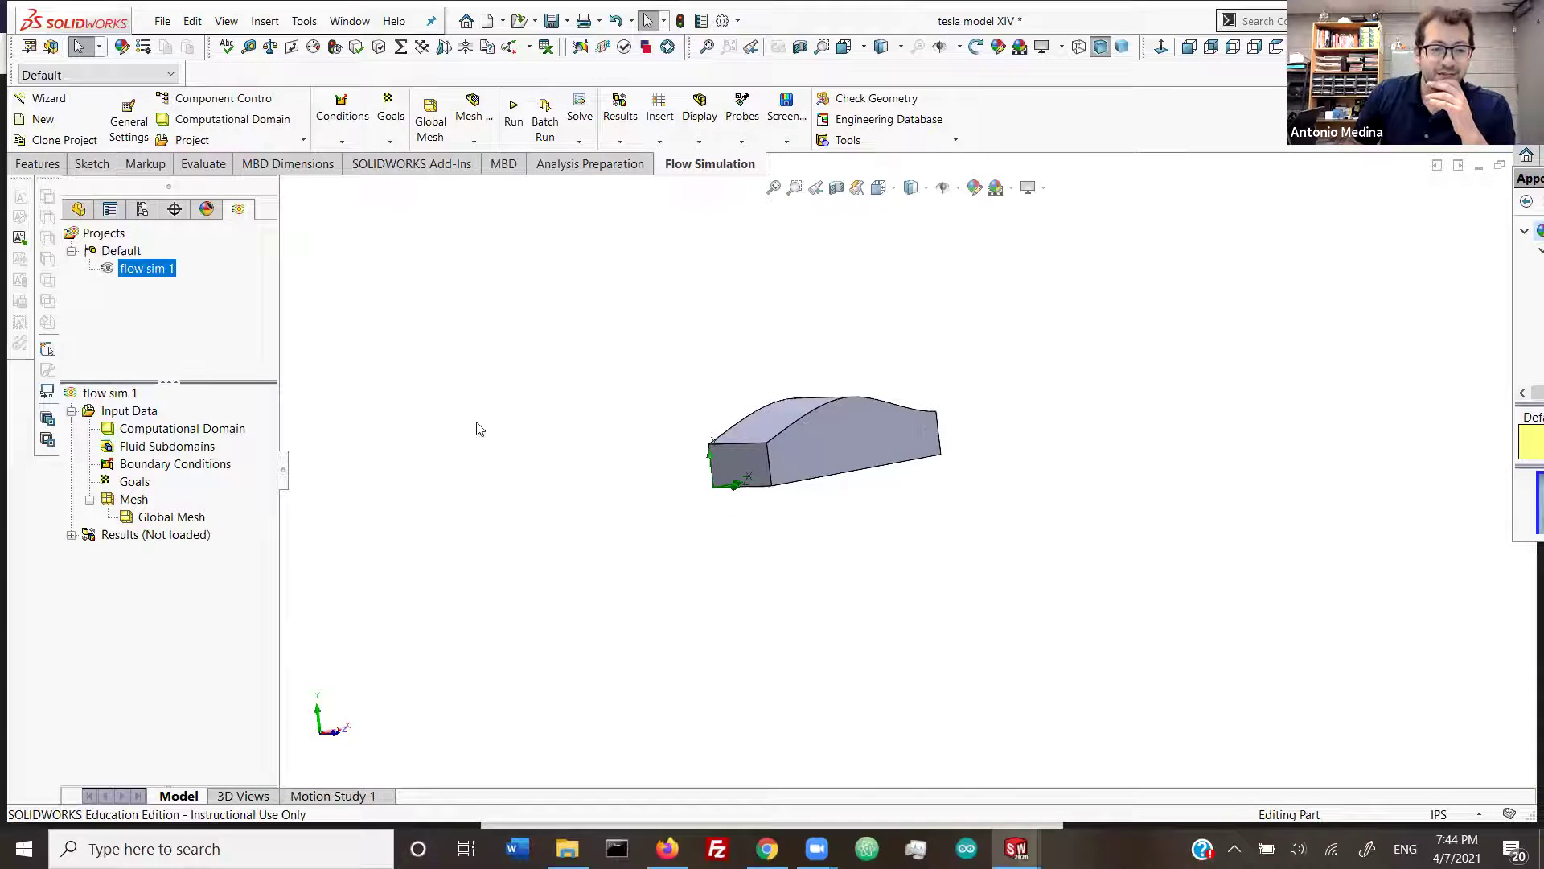
Step: Add a global goal for the average velocity to the flow sim 1 project
{"action": "right_click", "coordinate": [128, 483]}
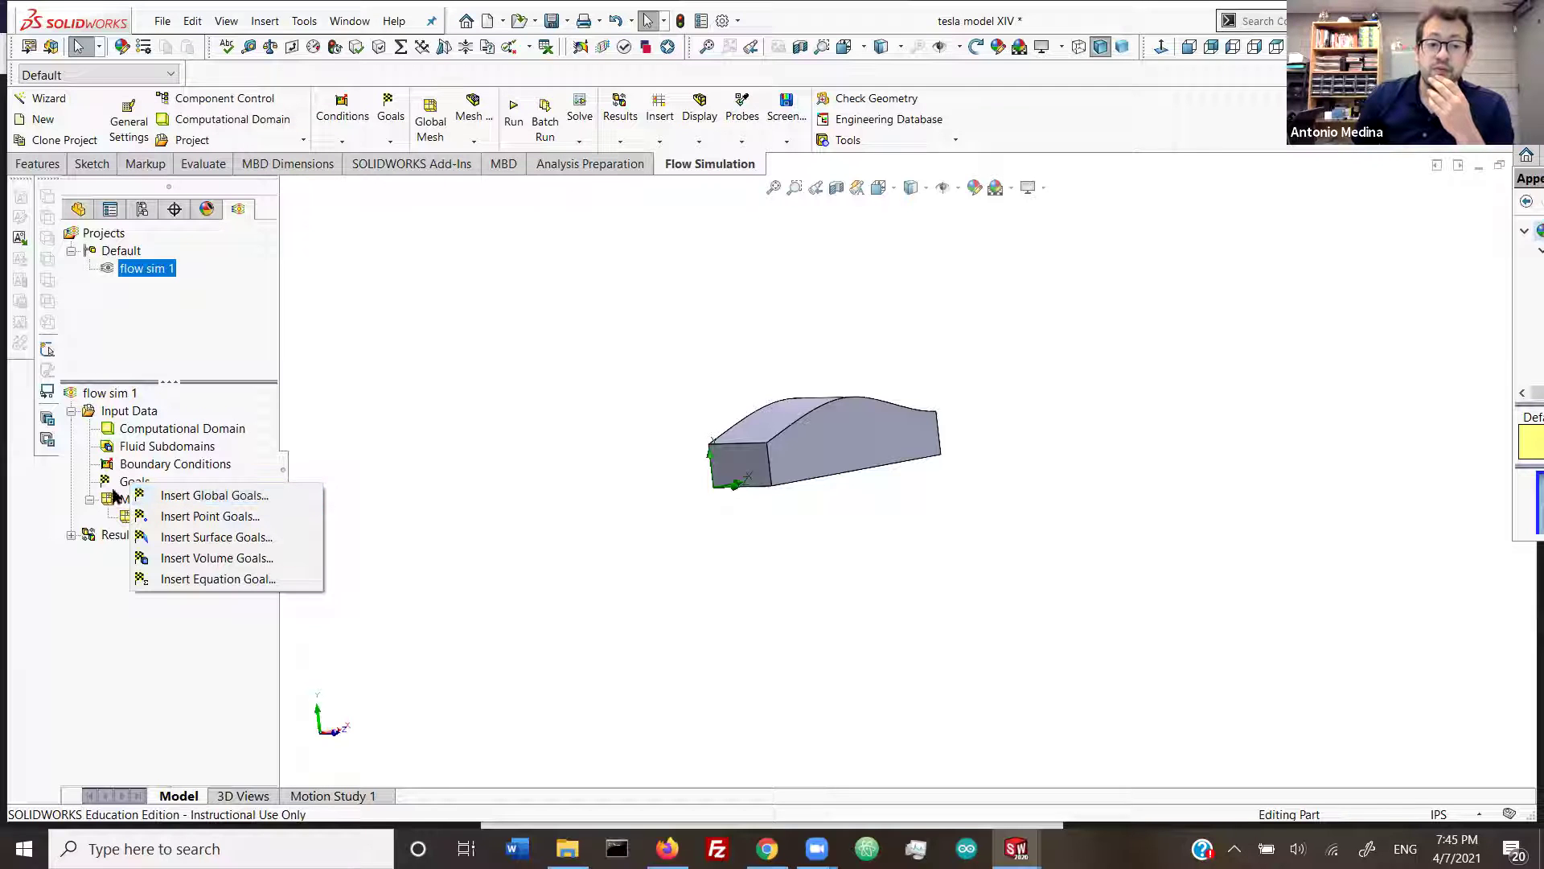
{"action": "left_click", "coordinate": [170, 499]}
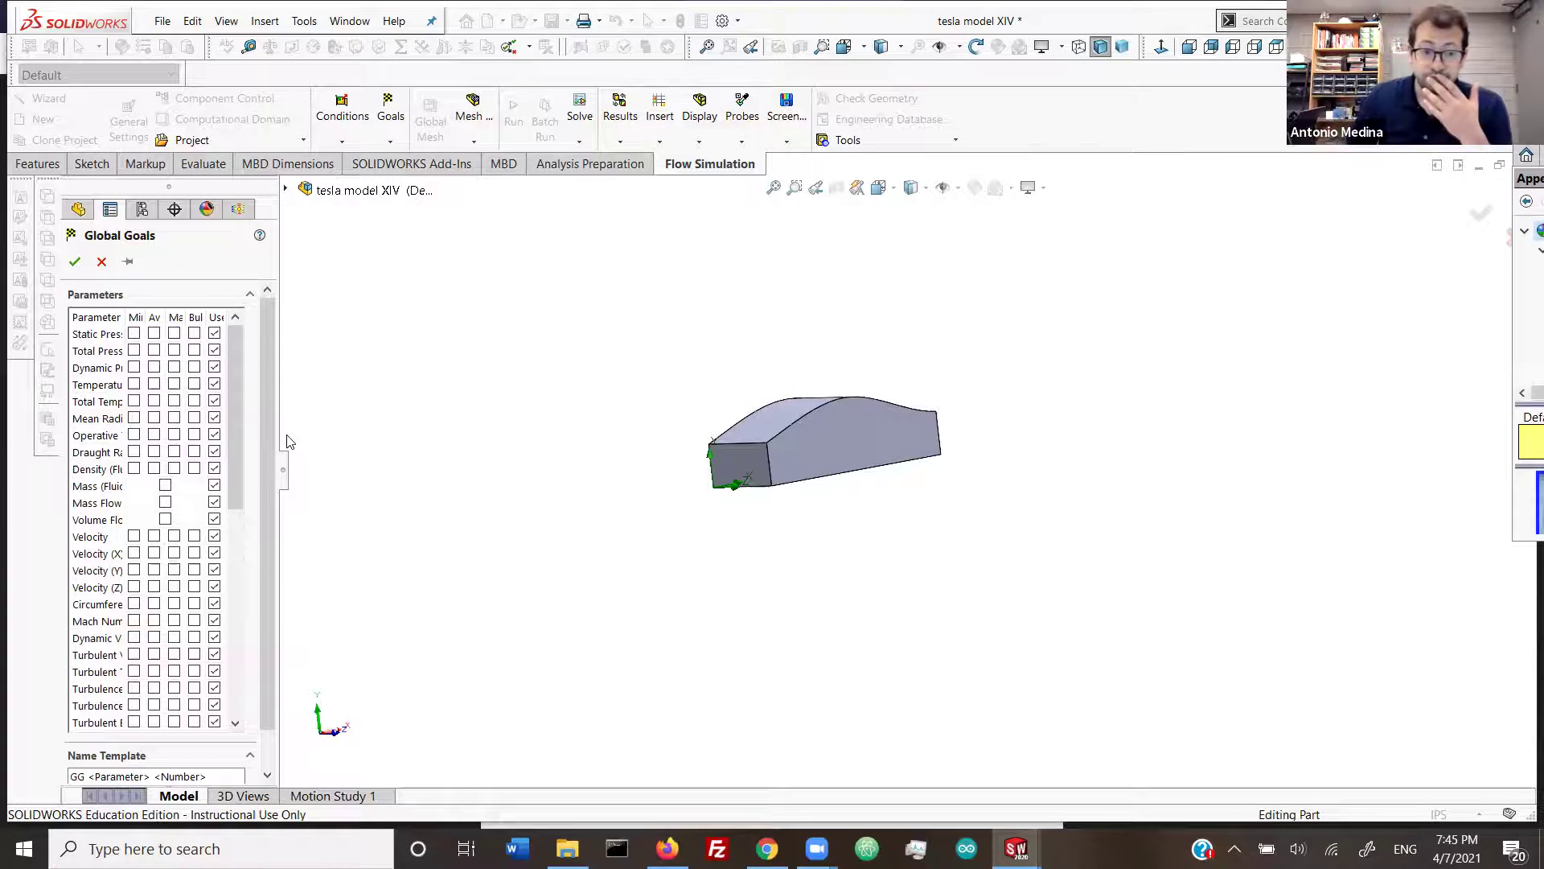
{"action": "left_click_drag", "start_coordinate": [281, 433], "coordinate": [476, 432]}
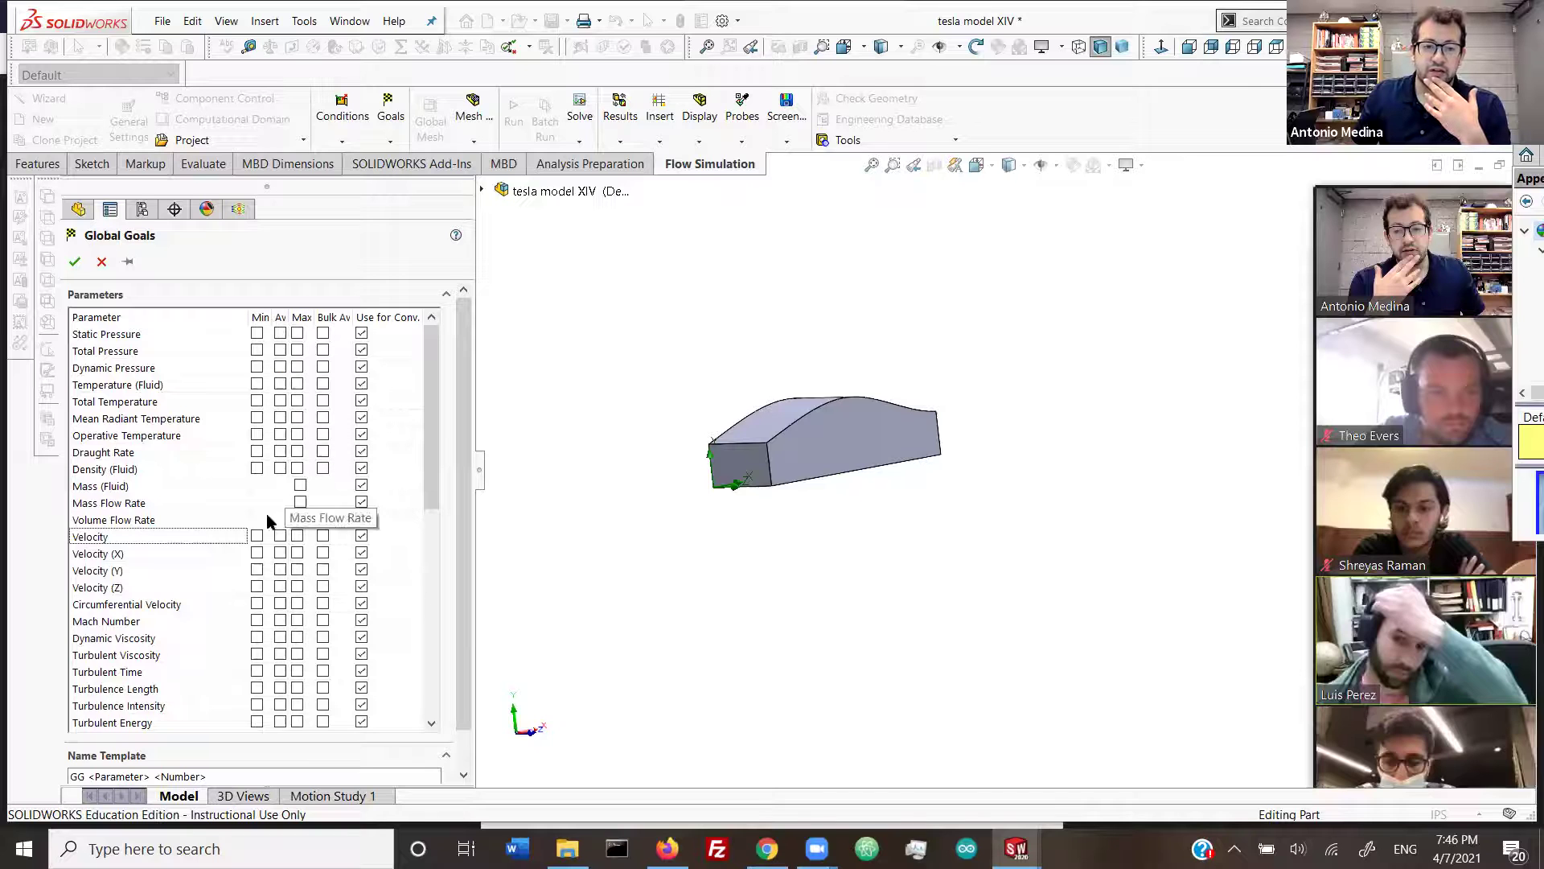
{"action": "left_click", "coordinate": [280, 317]}
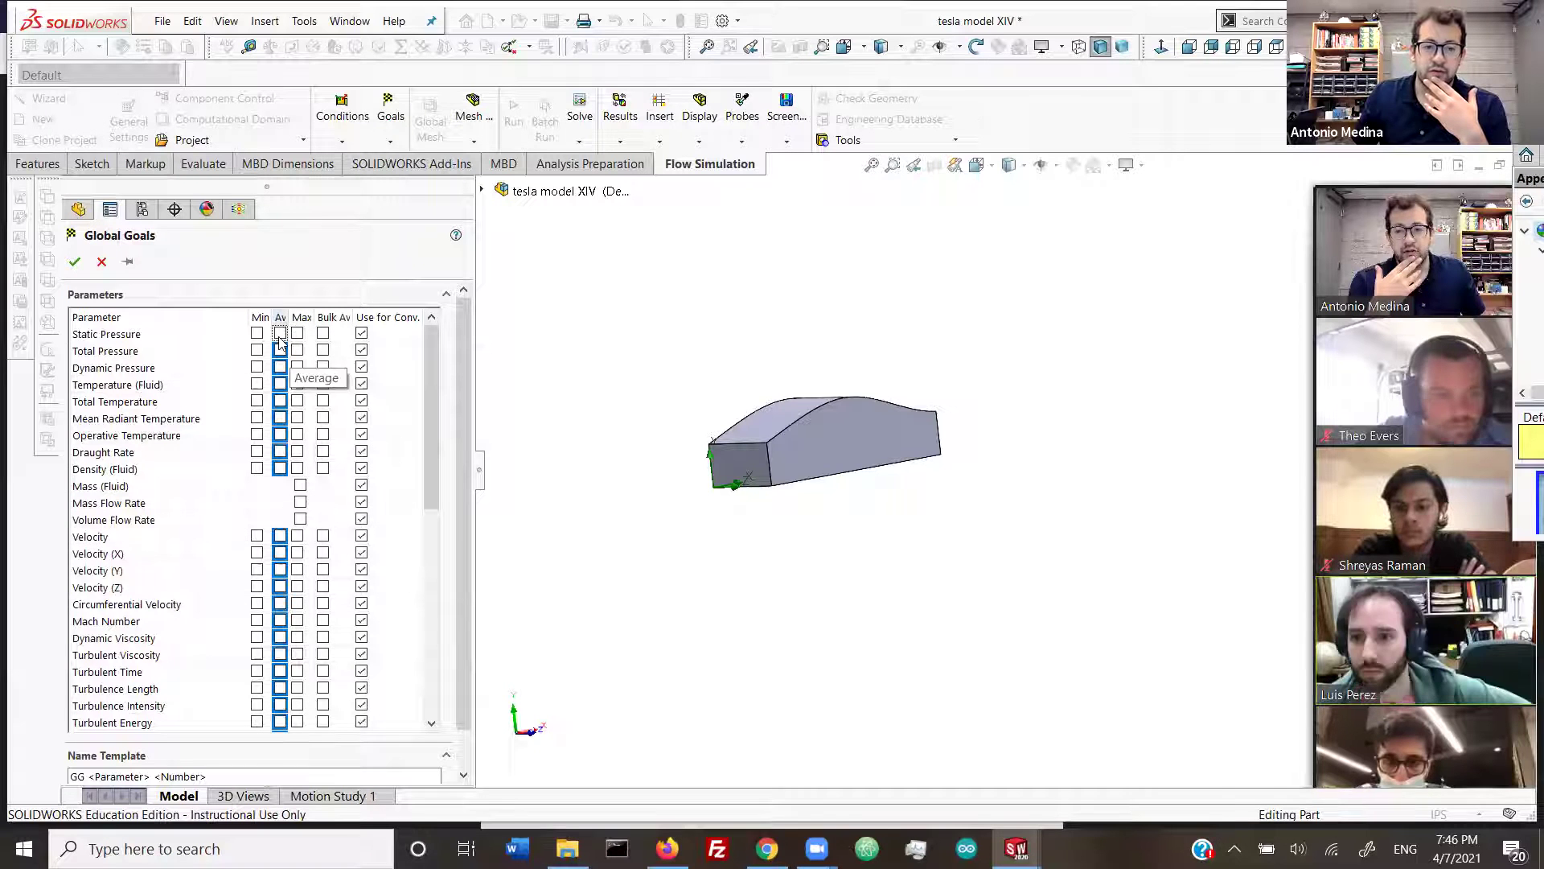
{"action": "left_click", "coordinate": [280, 535]}
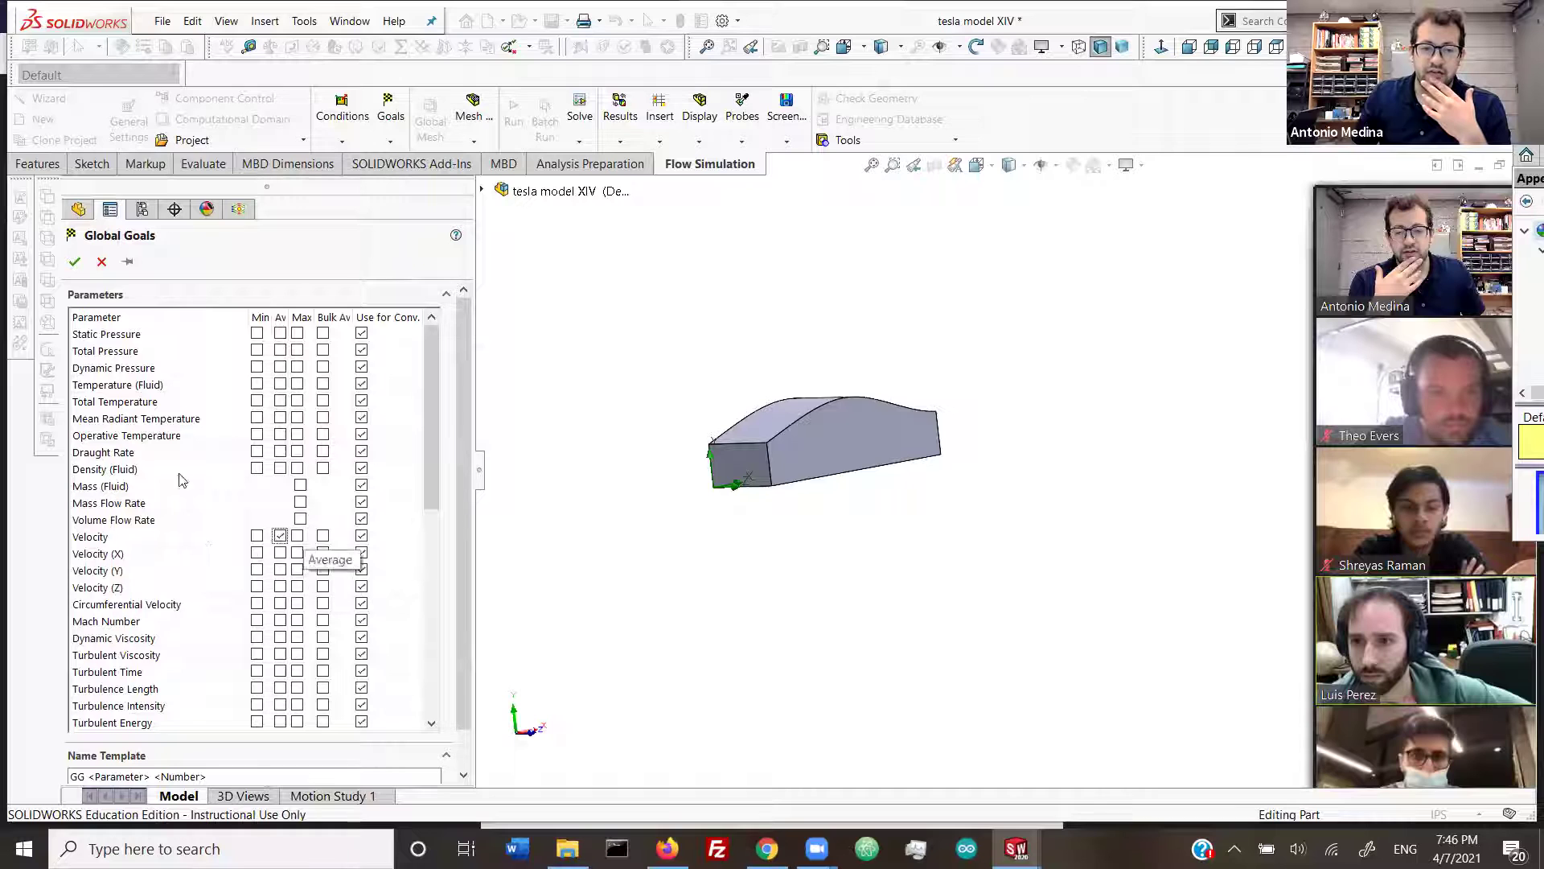
{"action": "left_click", "coordinate": [74, 262]}
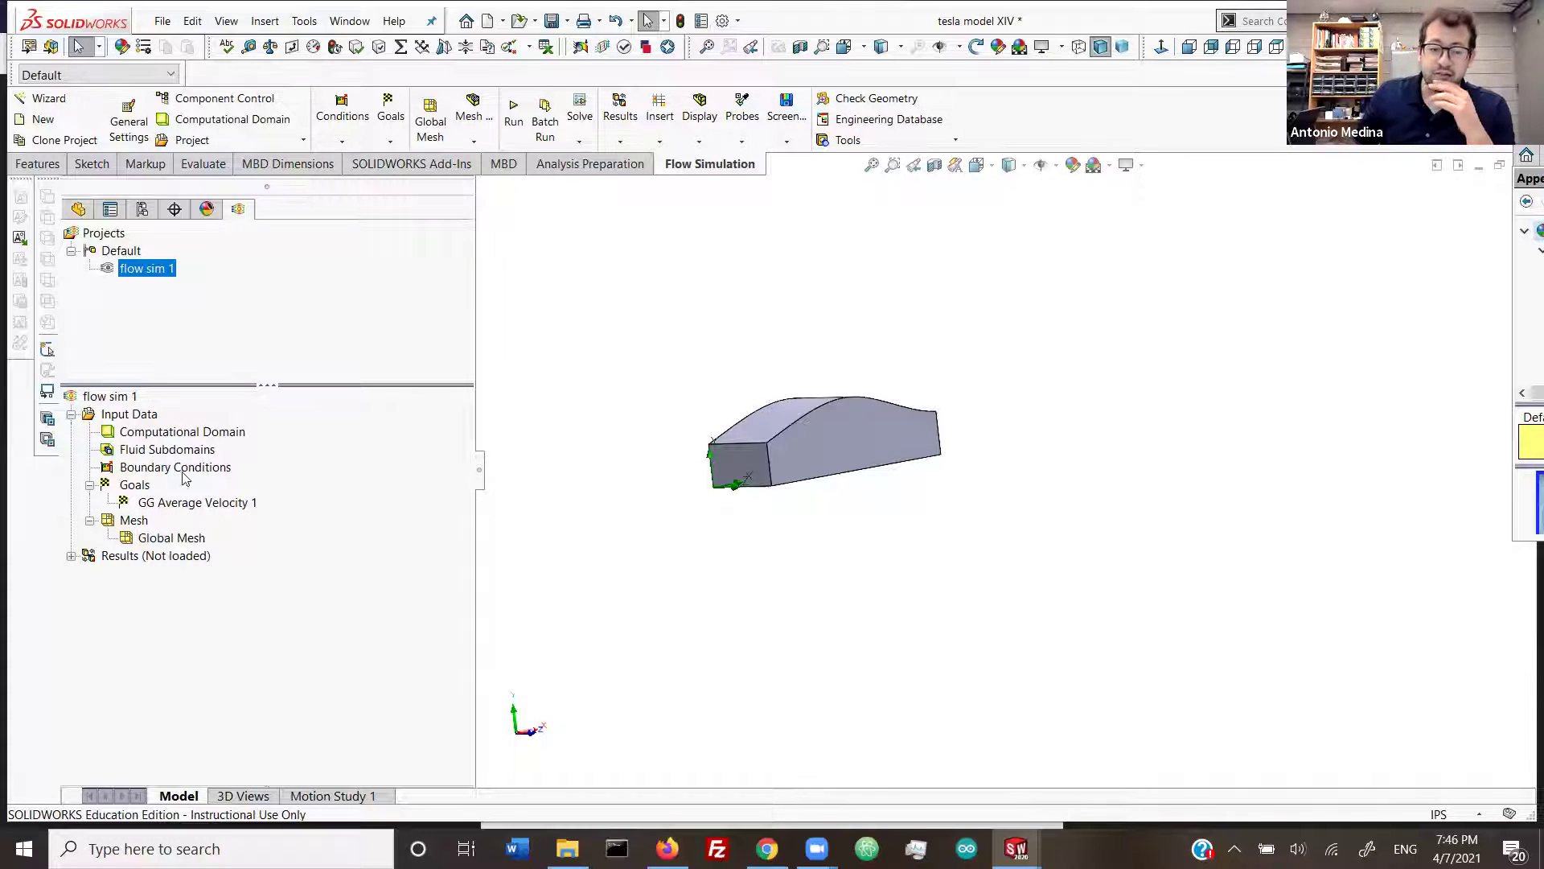
{"action": "right_click", "coordinate": [143, 486]}
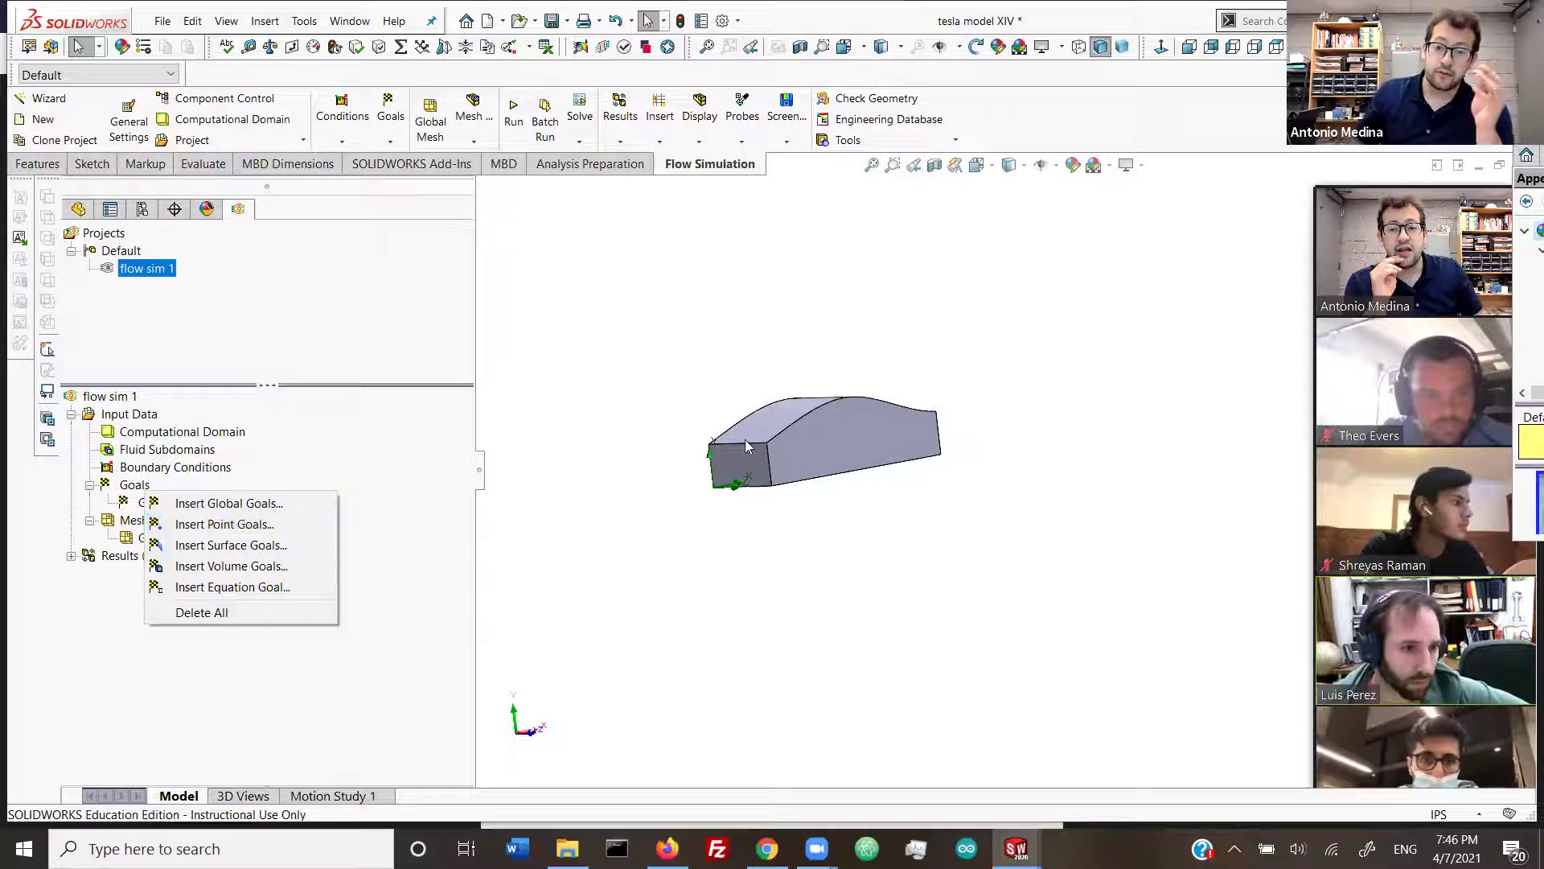
{"action": "left_click", "coordinate": [673, 499]}
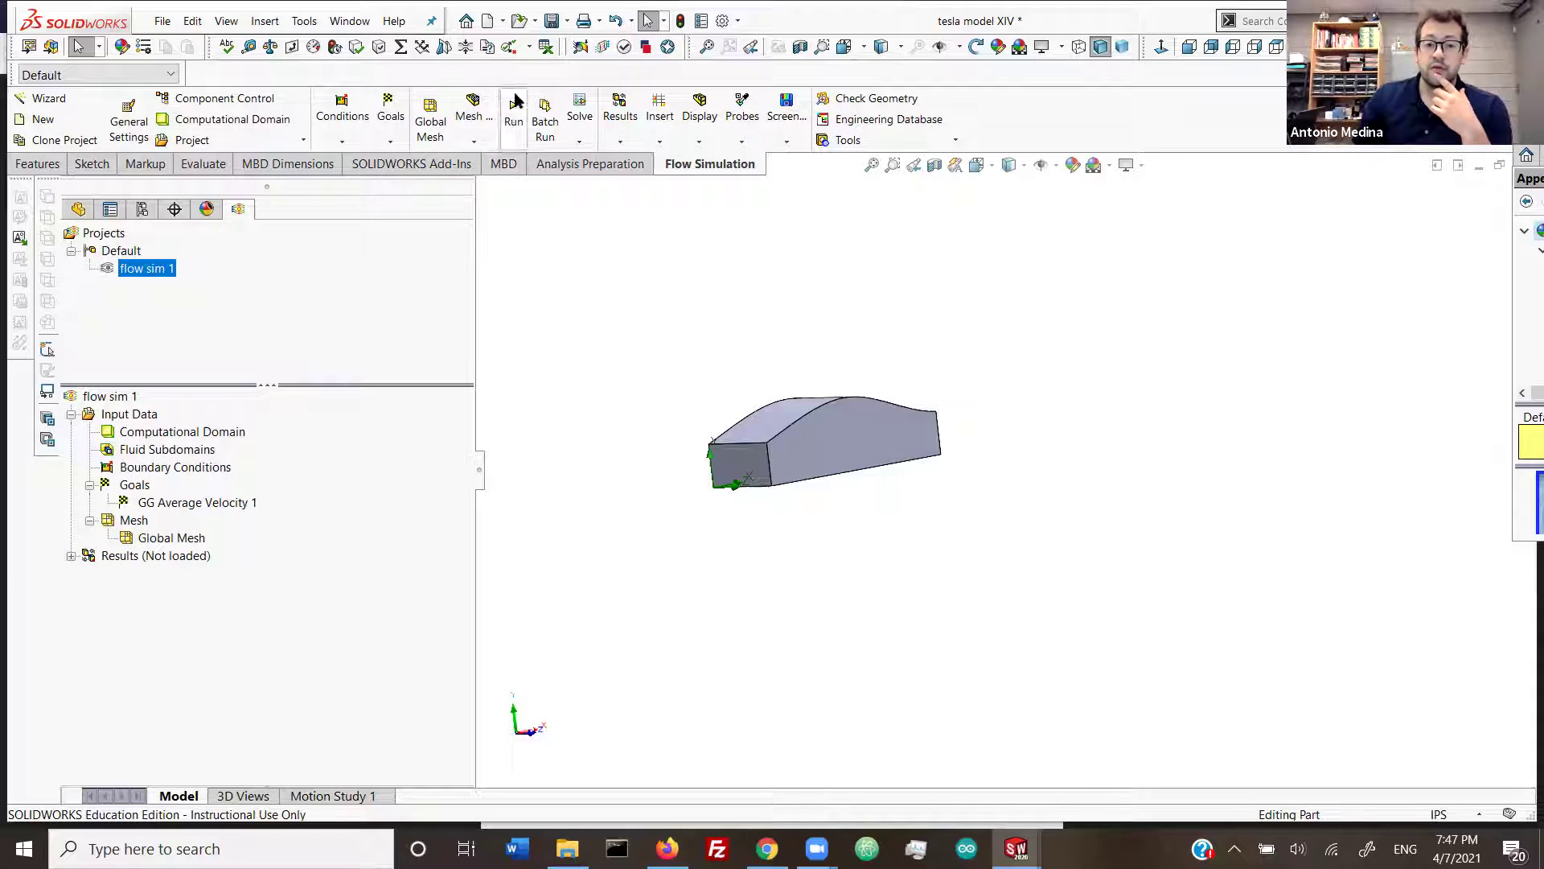
Step: Run flow sim 1 as a new calculation on this computer, using all cores and loading the results when finished
{"action": "right_click", "coordinate": [125, 400]}
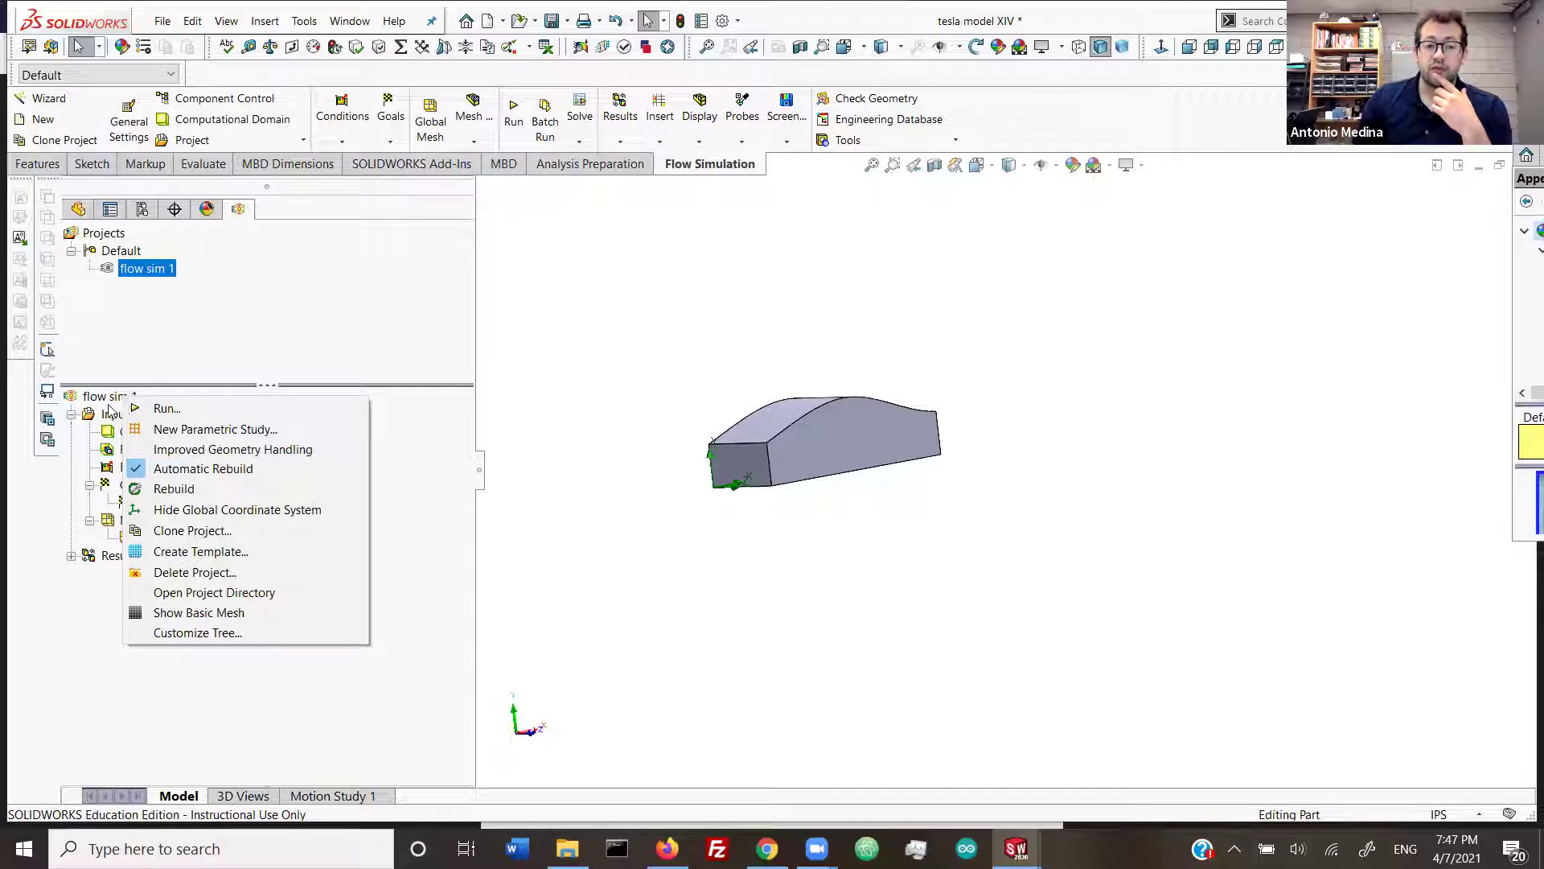
{"action": "left_click", "coordinate": [165, 408]}
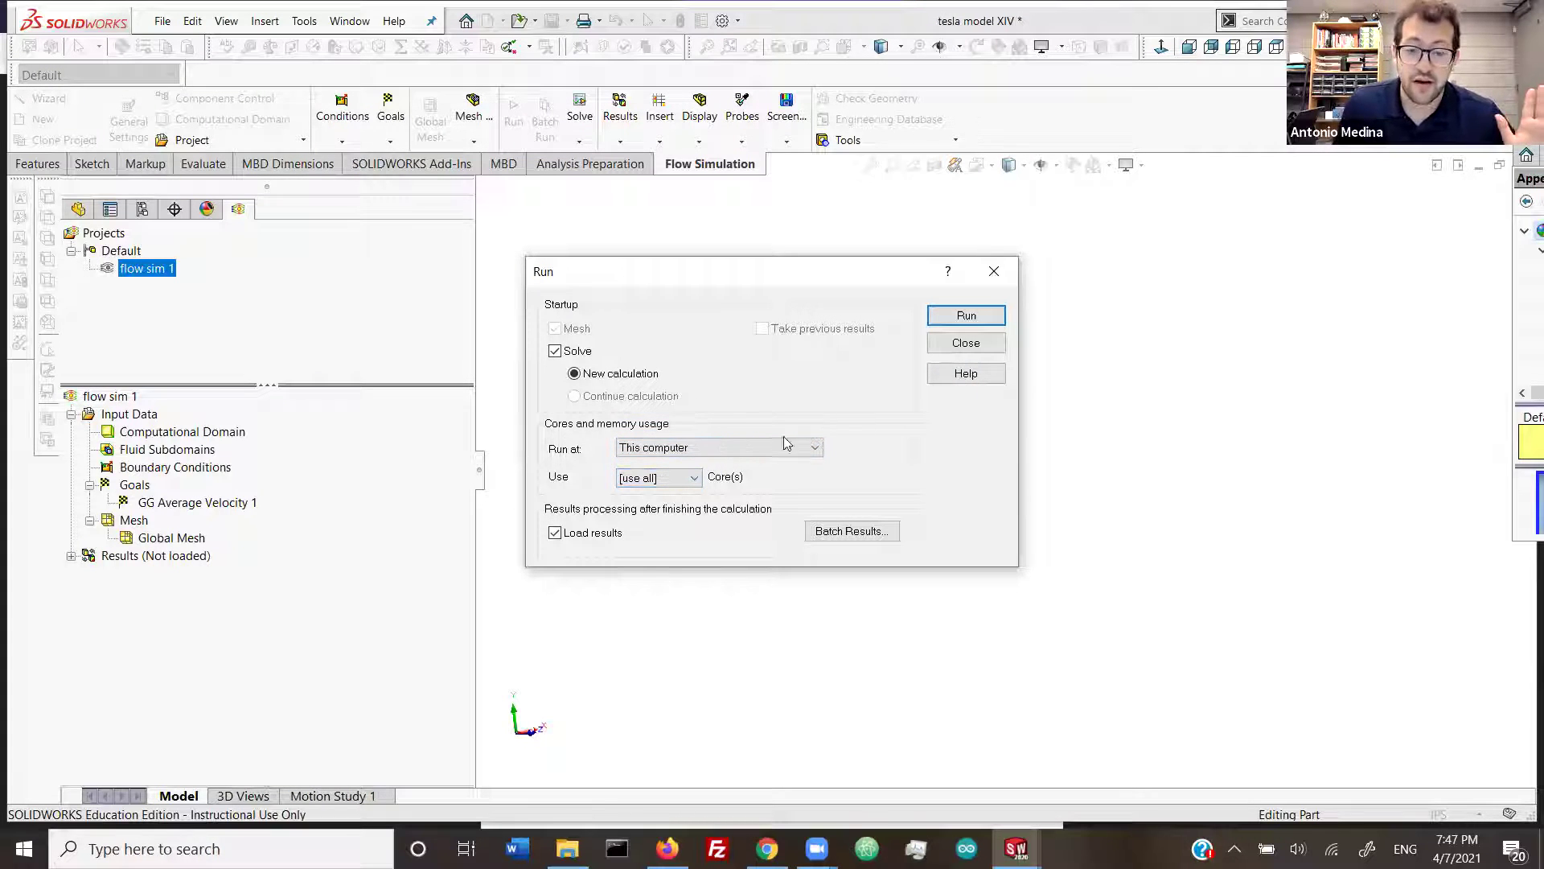
{"action": "left_click", "coordinate": [962, 320]}
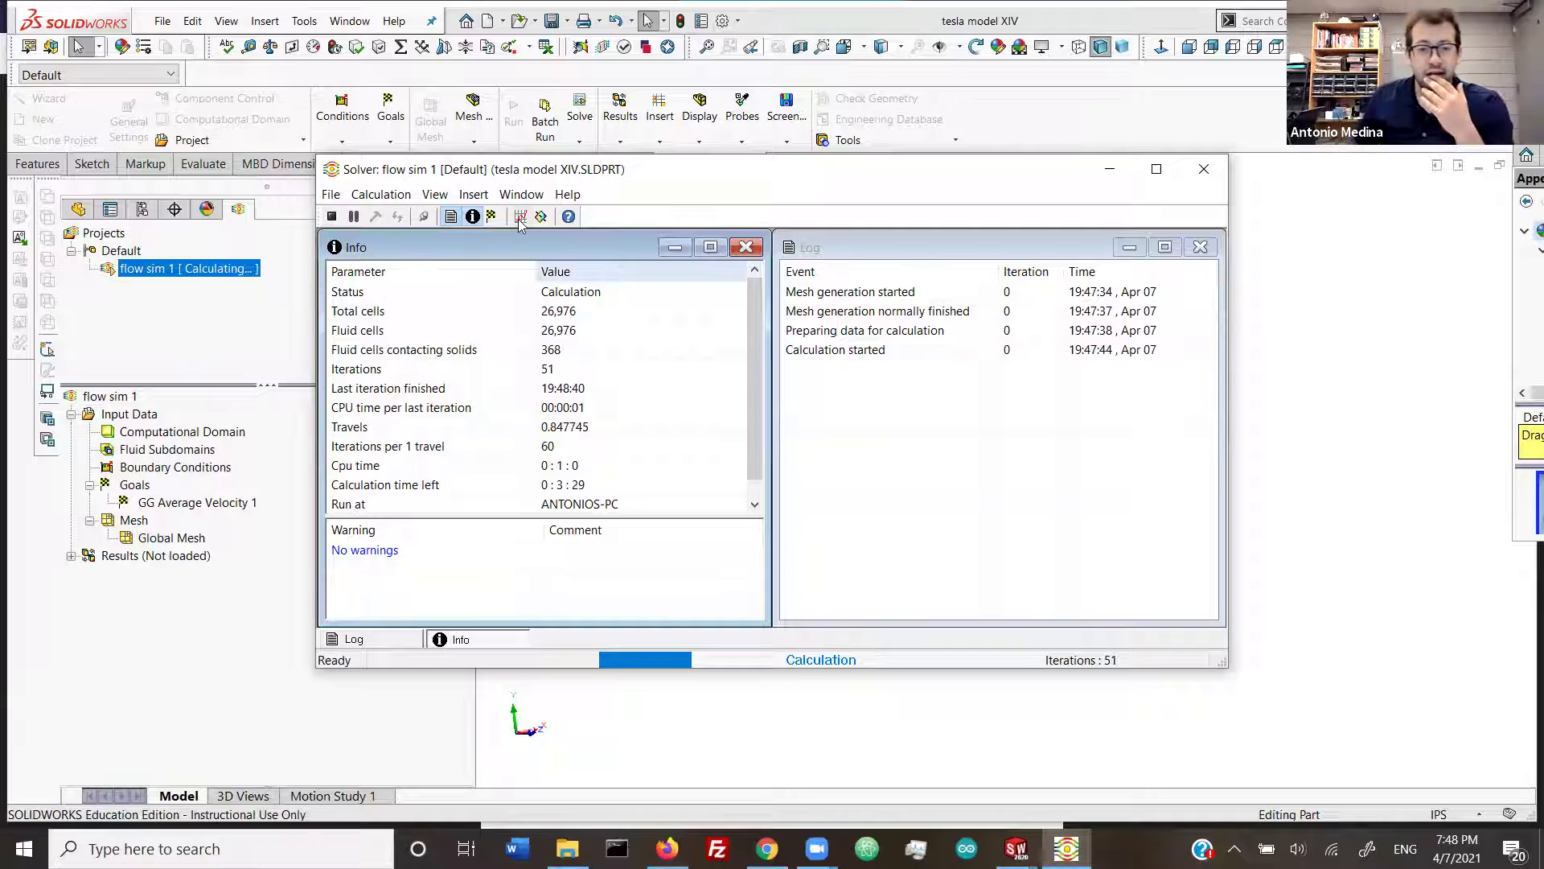
Step: Check the goal plot of the average velocity during the calculation, and close the solver once it has finished
{"action": "key", "text": "ctrl+g"}
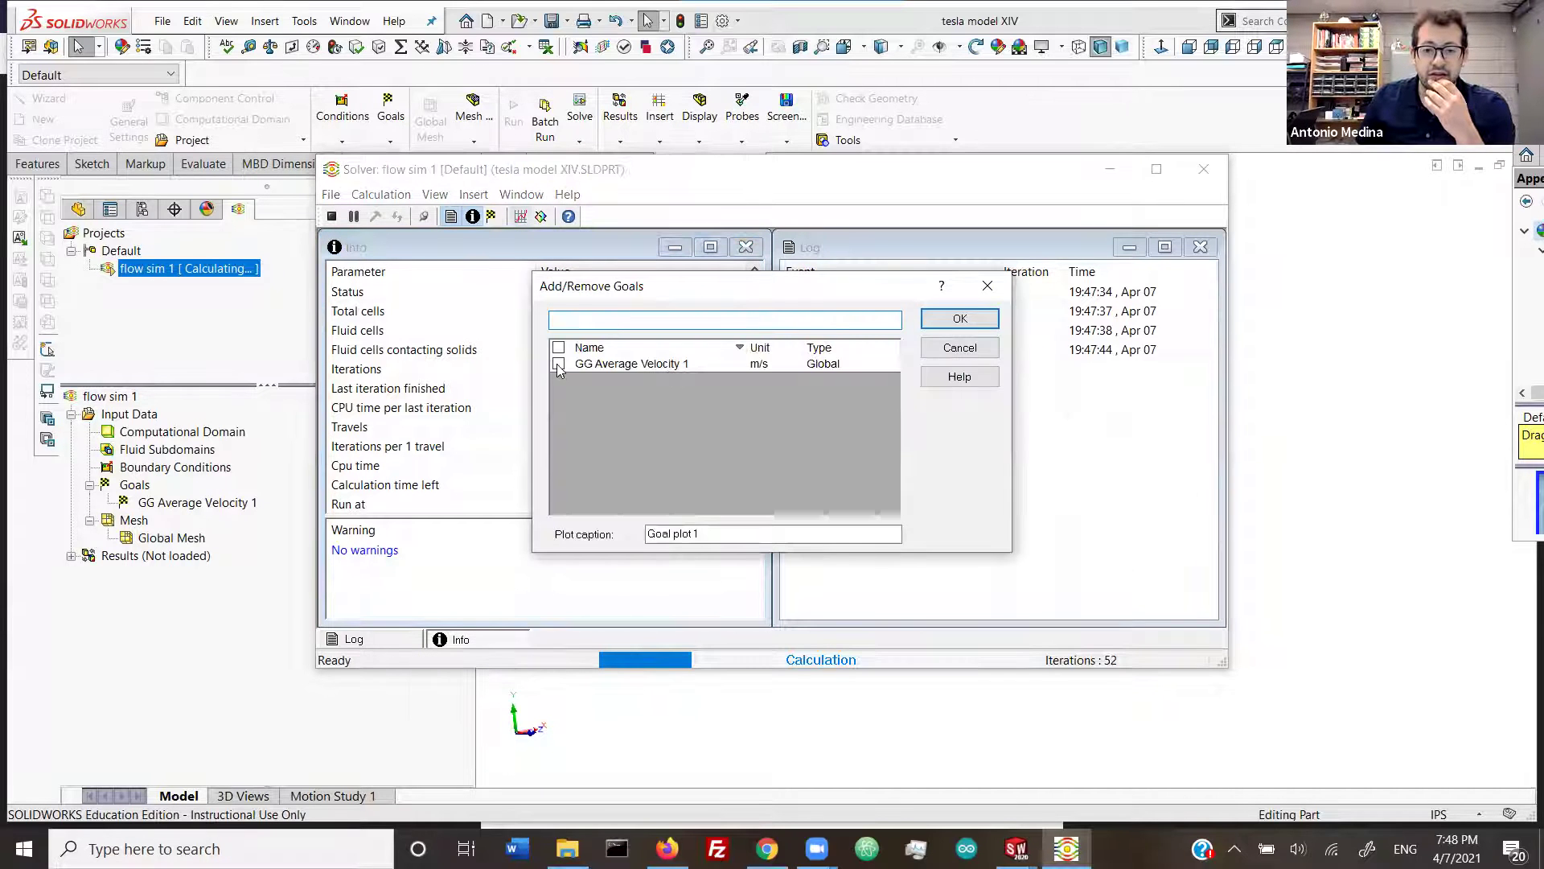
{"action": "left_click", "coordinate": [558, 364]}
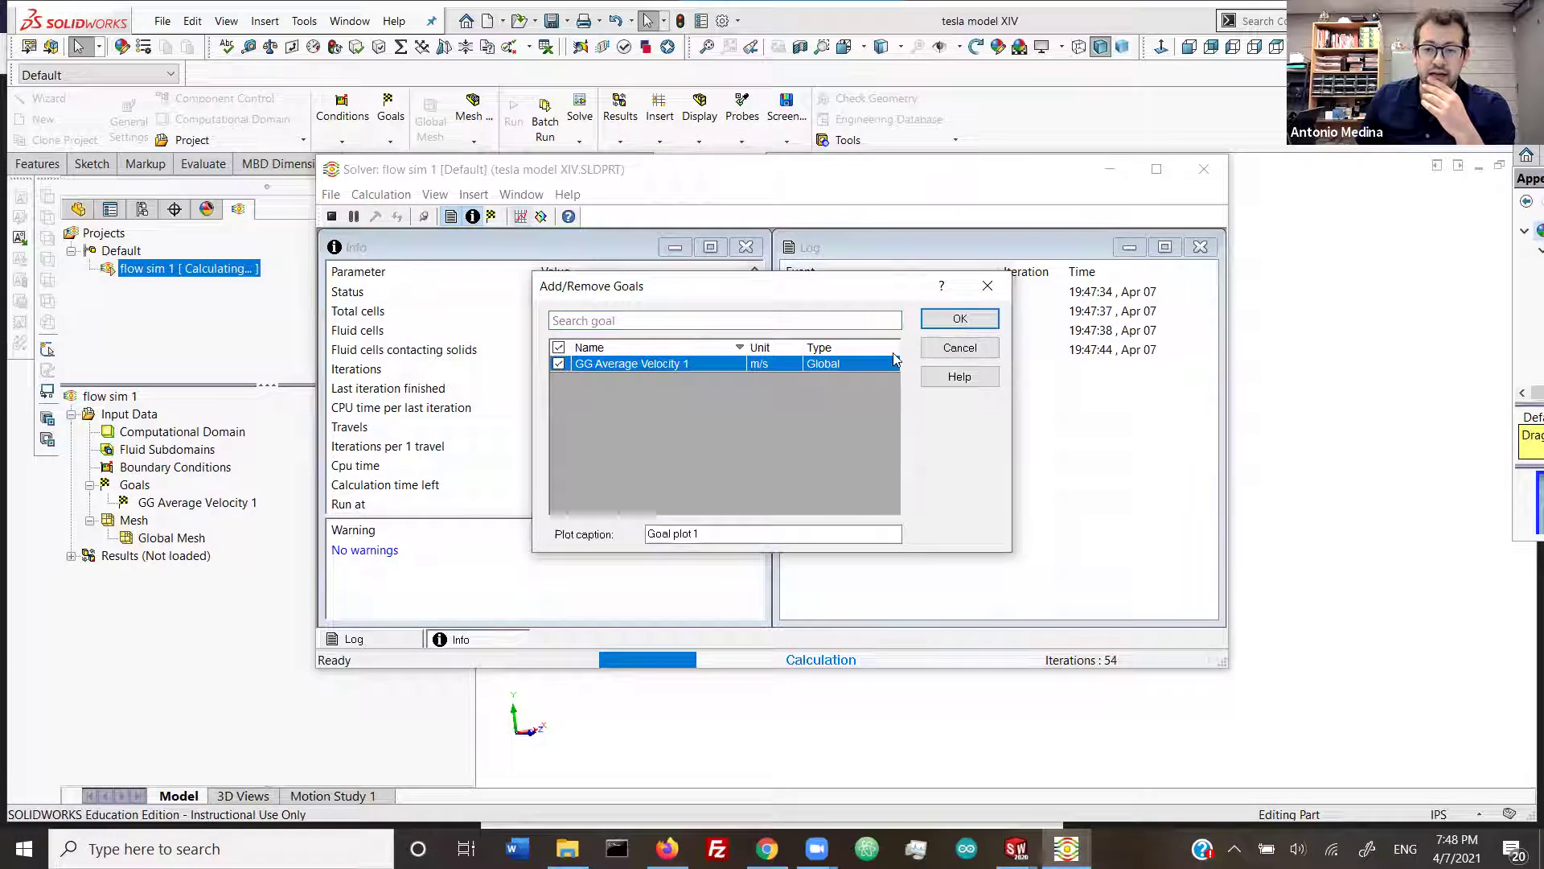
{"action": "left_click", "coordinate": [954, 321]}
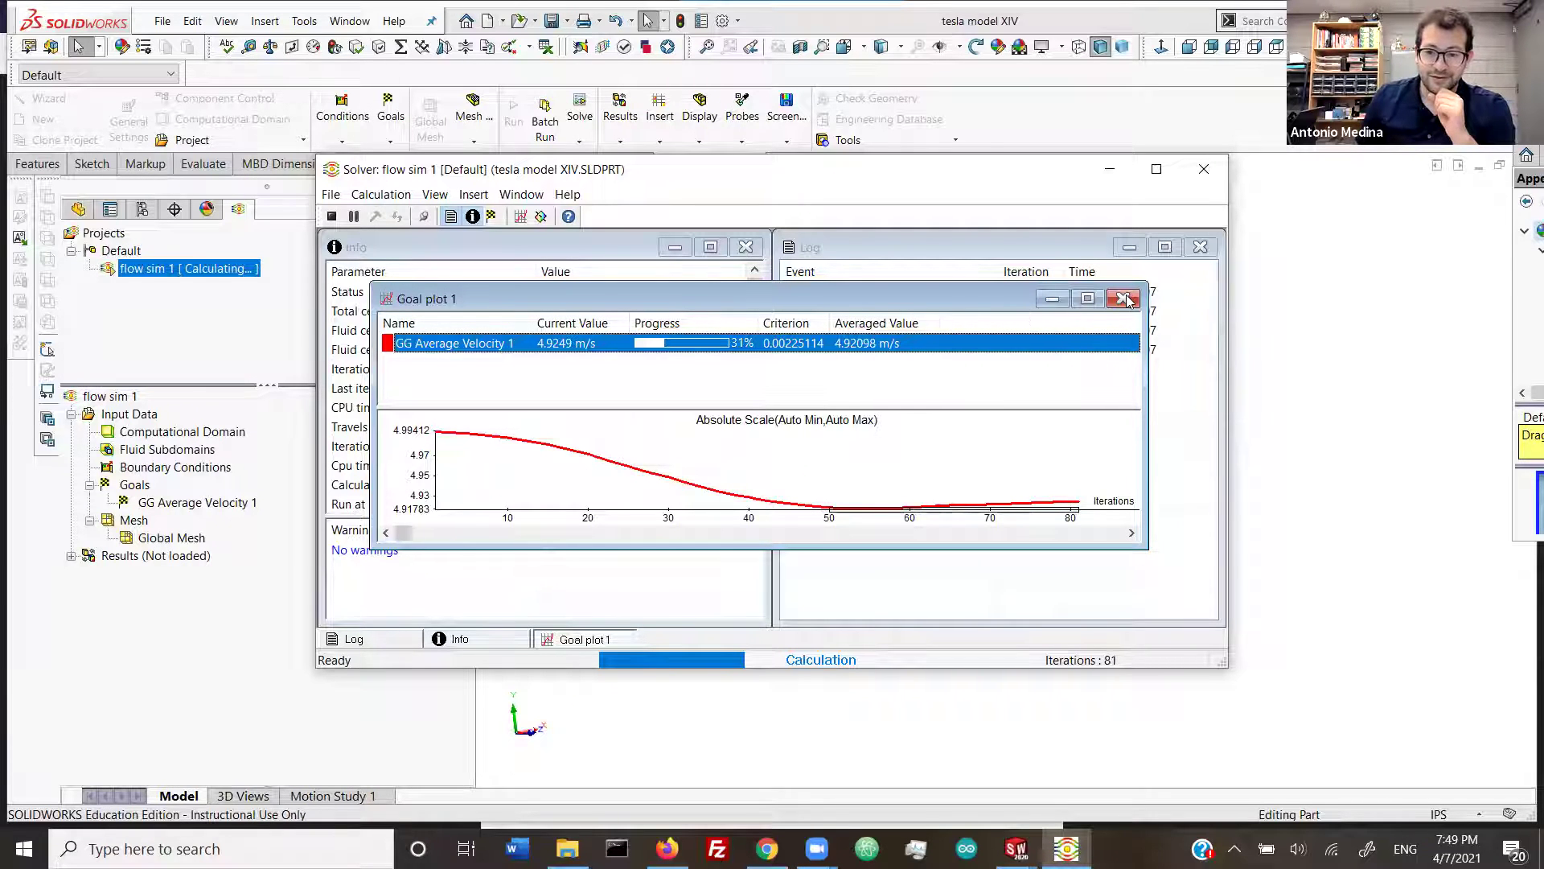
{"action": "key", "text": "ctrl+F4"}
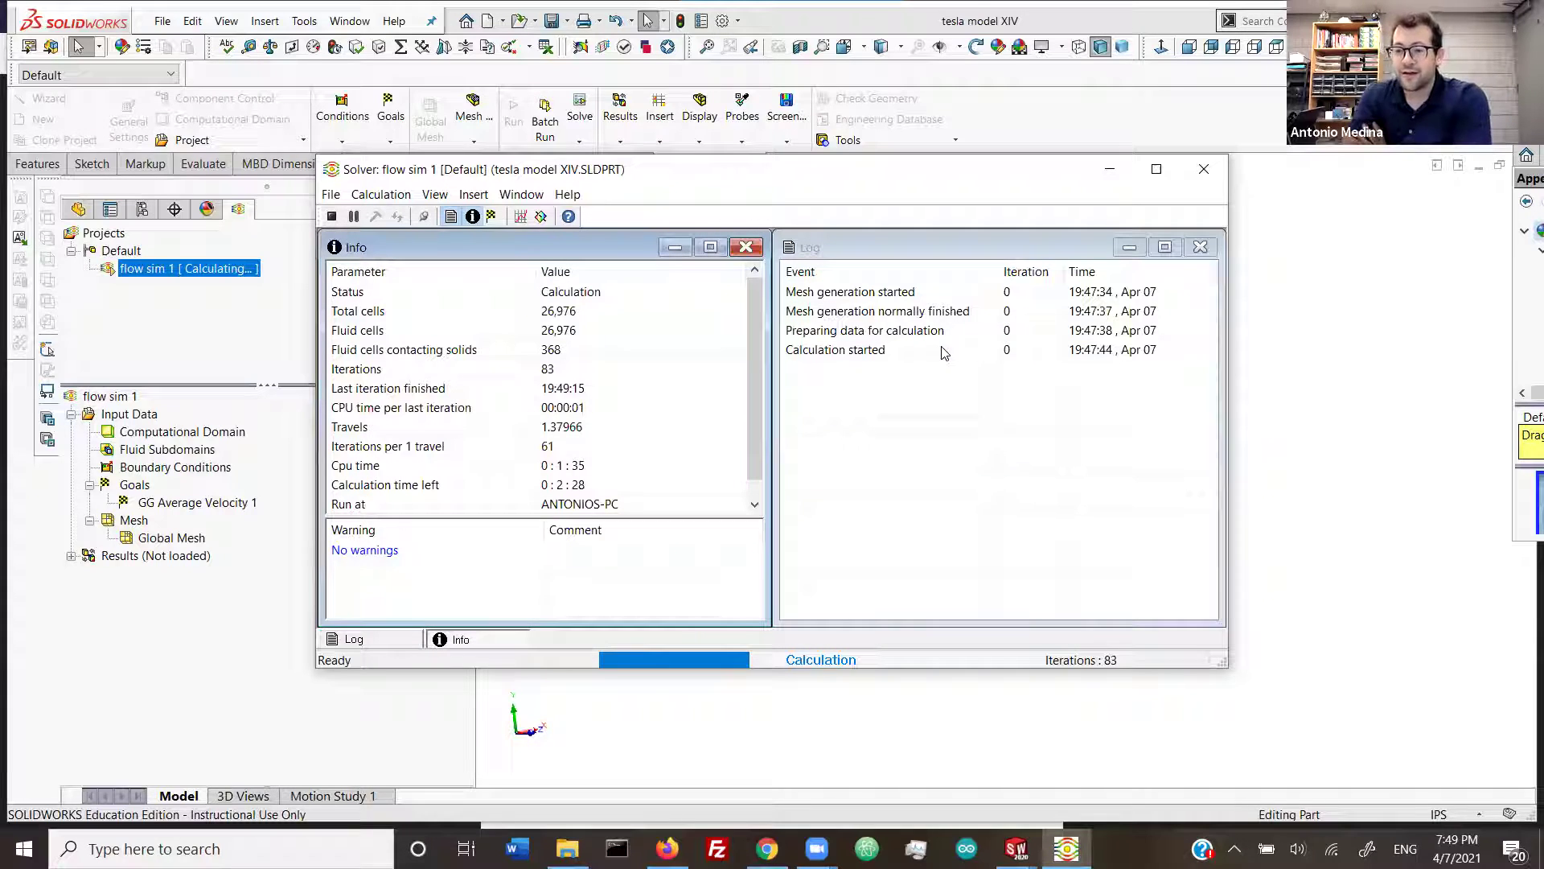
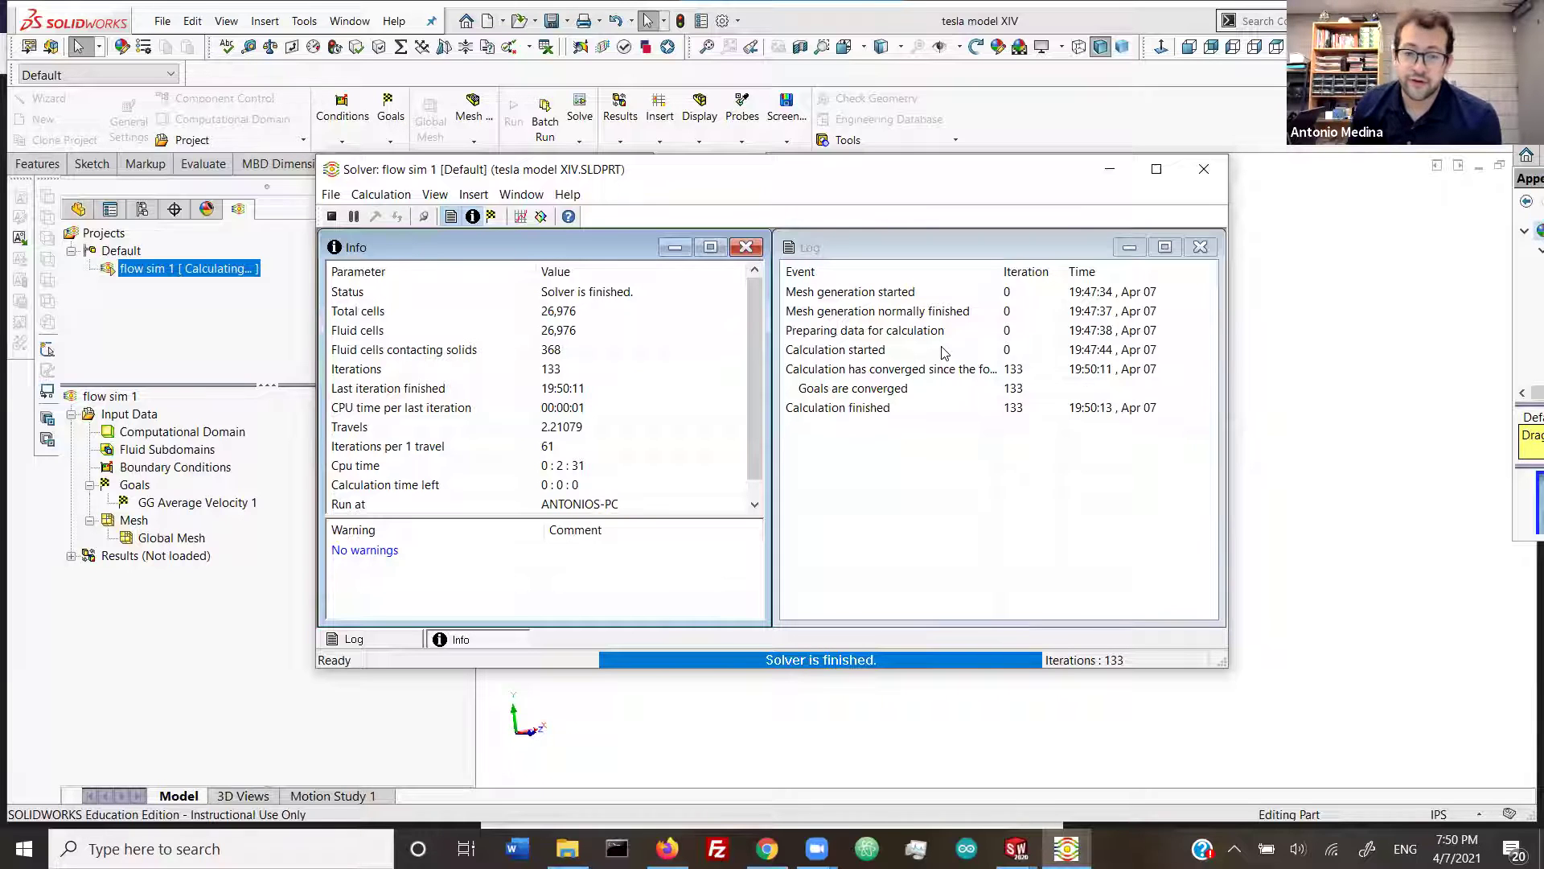
{"action": "left_click", "coordinate": [1204, 171]}
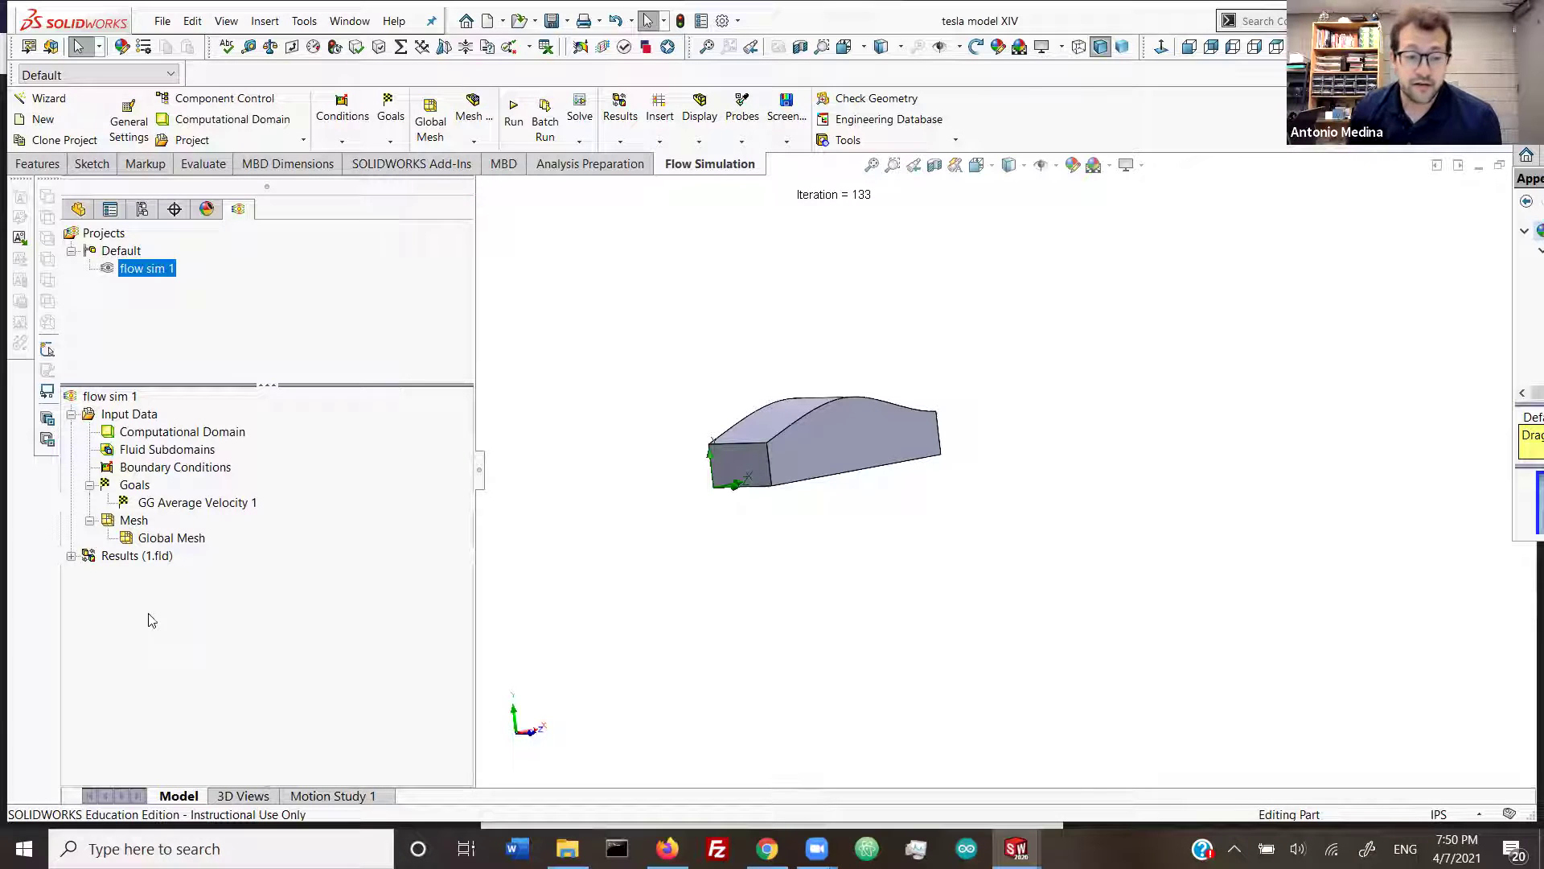
Step: Start a flow trajectories plot from the results with the car body's curved top, front, underside and rear faces as starting points
{"action": "left_click", "coordinate": [71, 556]}
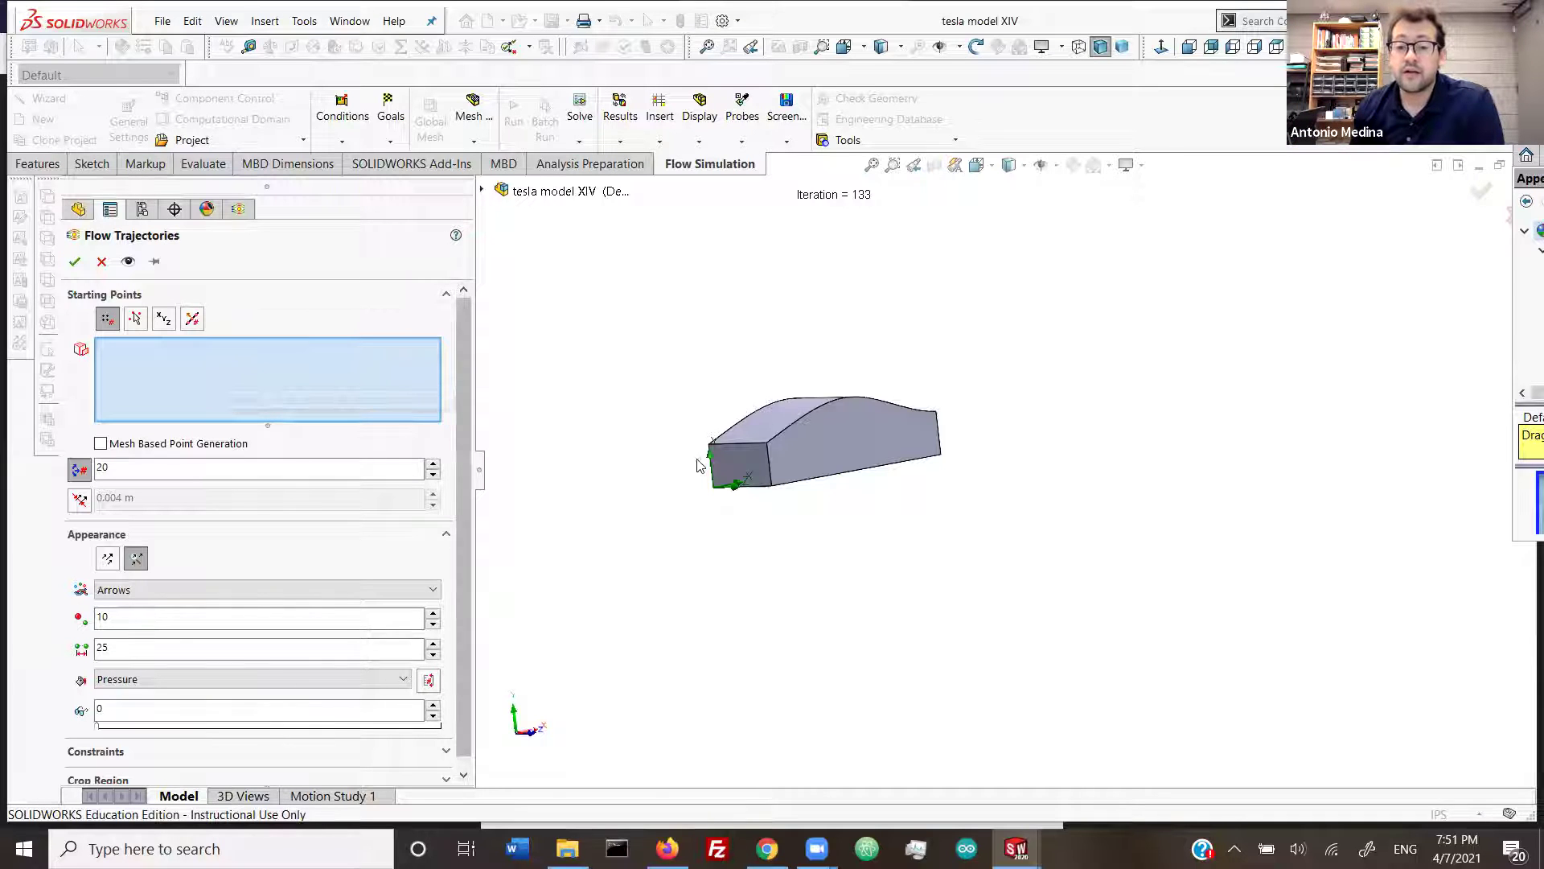
{"action": "scroll", "coordinate": [701, 466], "scroll_direction": "down", "scroll_amount": 3}
{"action": "middle_click_drag", "start_coordinate": [968, 478], "coordinate": [979, 411]}
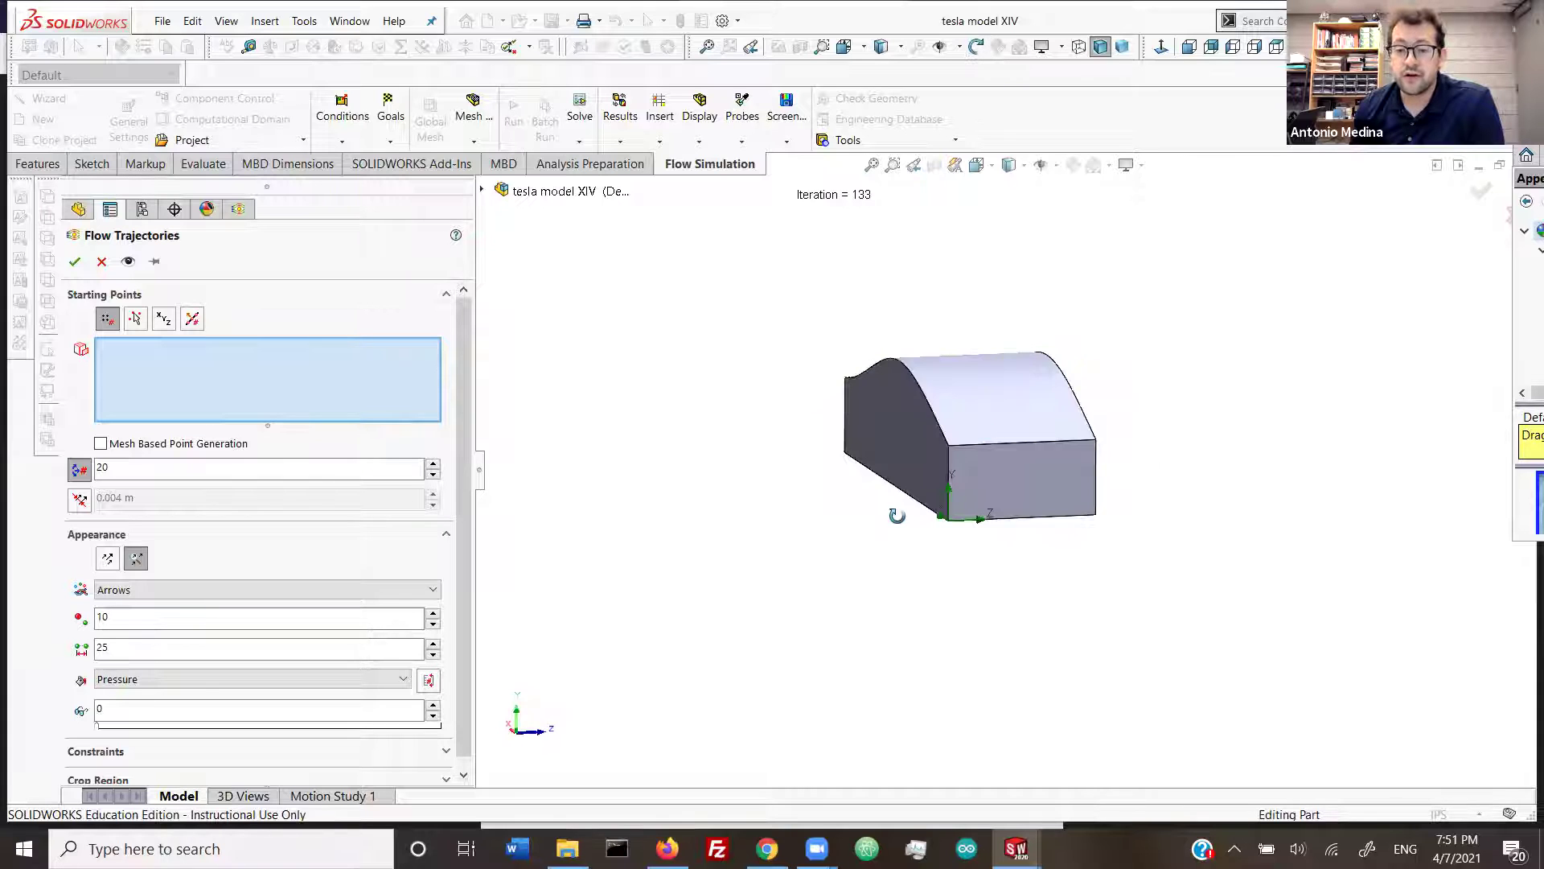
{"action": "left_click", "coordinate": [978, 410]}
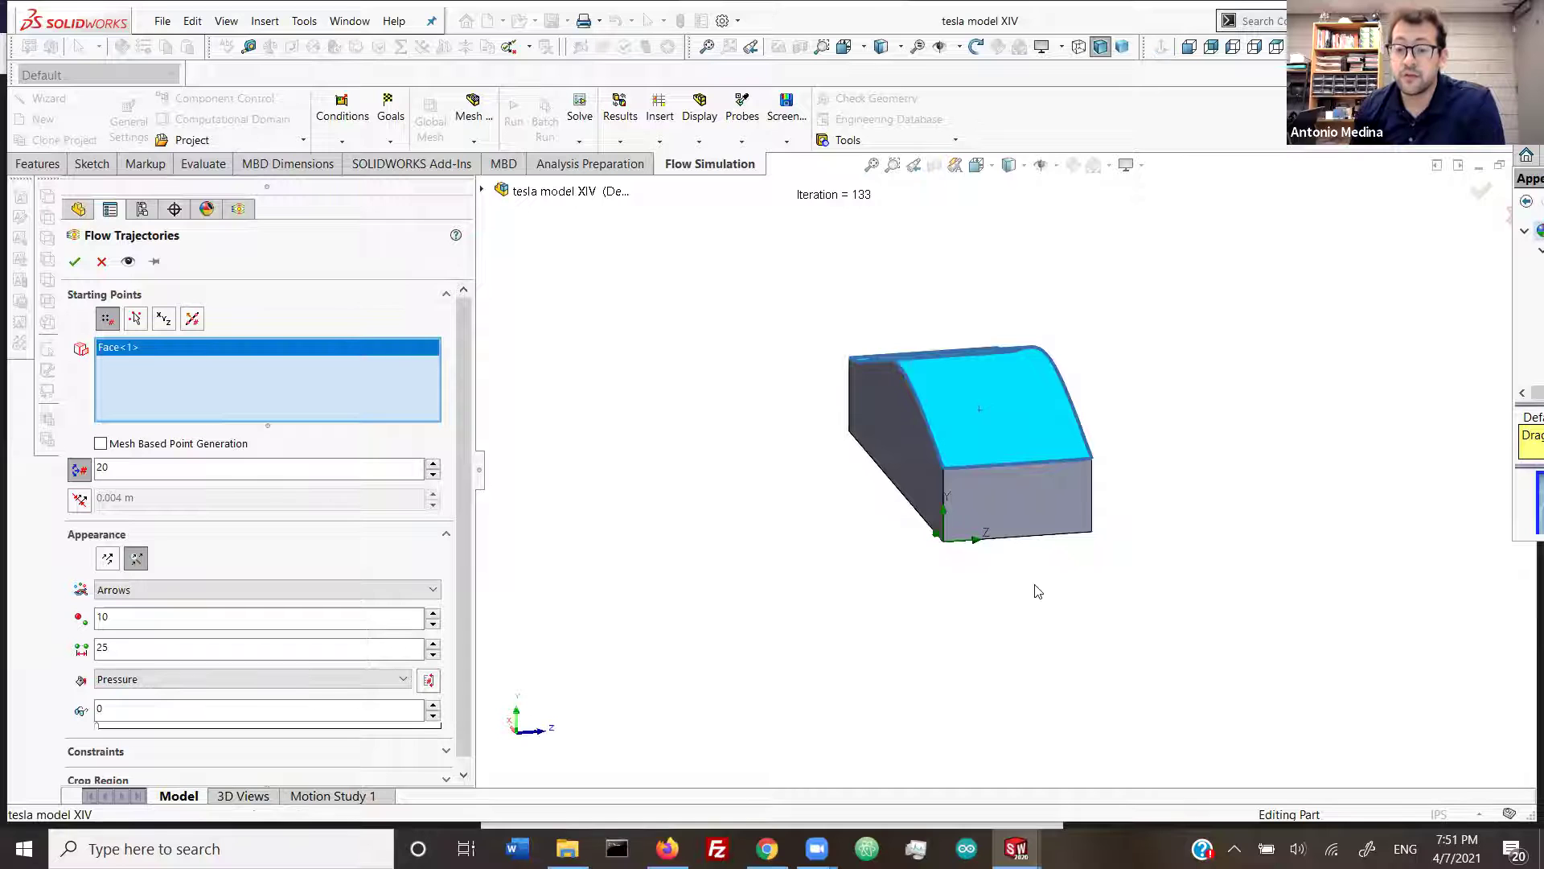
{"action": "left_click", "coordinate": [973, 499]}
{"action": "middle_click_drag", "start_coordinate": [973, 499], "coordinate": [1086, 603]}
{"action": "left_click", "coordinate": [1010, 528]}
{"action": "left_click", "coordinate": [949, 630]}
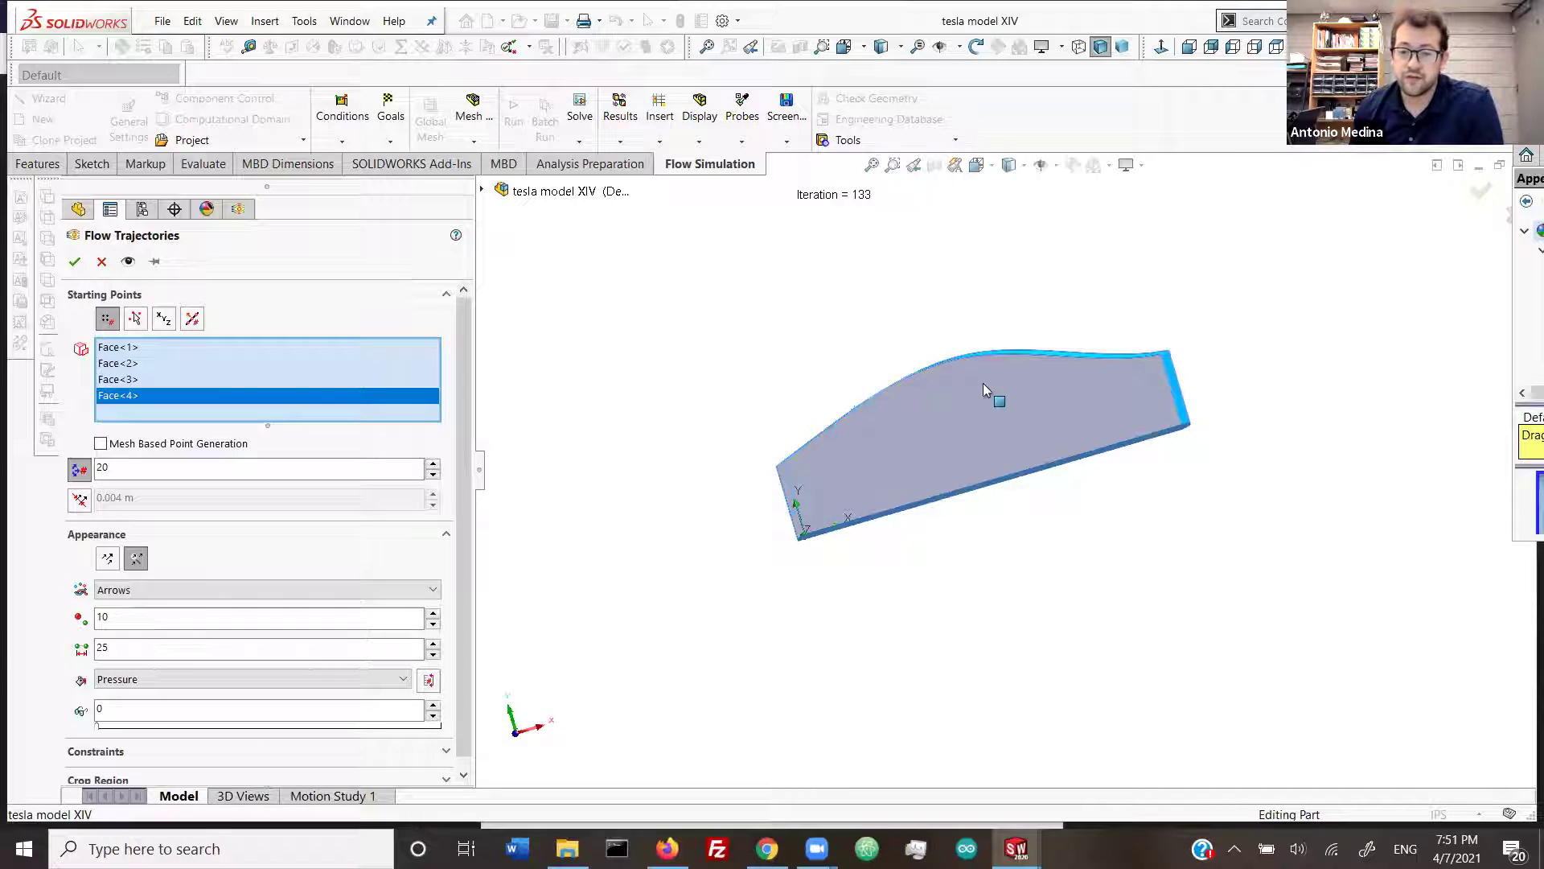
{"action": "middle_click_drag", "start_coordinate": [996, 396], "coordinate": [735, 328]}
{"action": "middle_click_drag", "start_coordinate": [791, 528], "coordinate": [724, 514]}
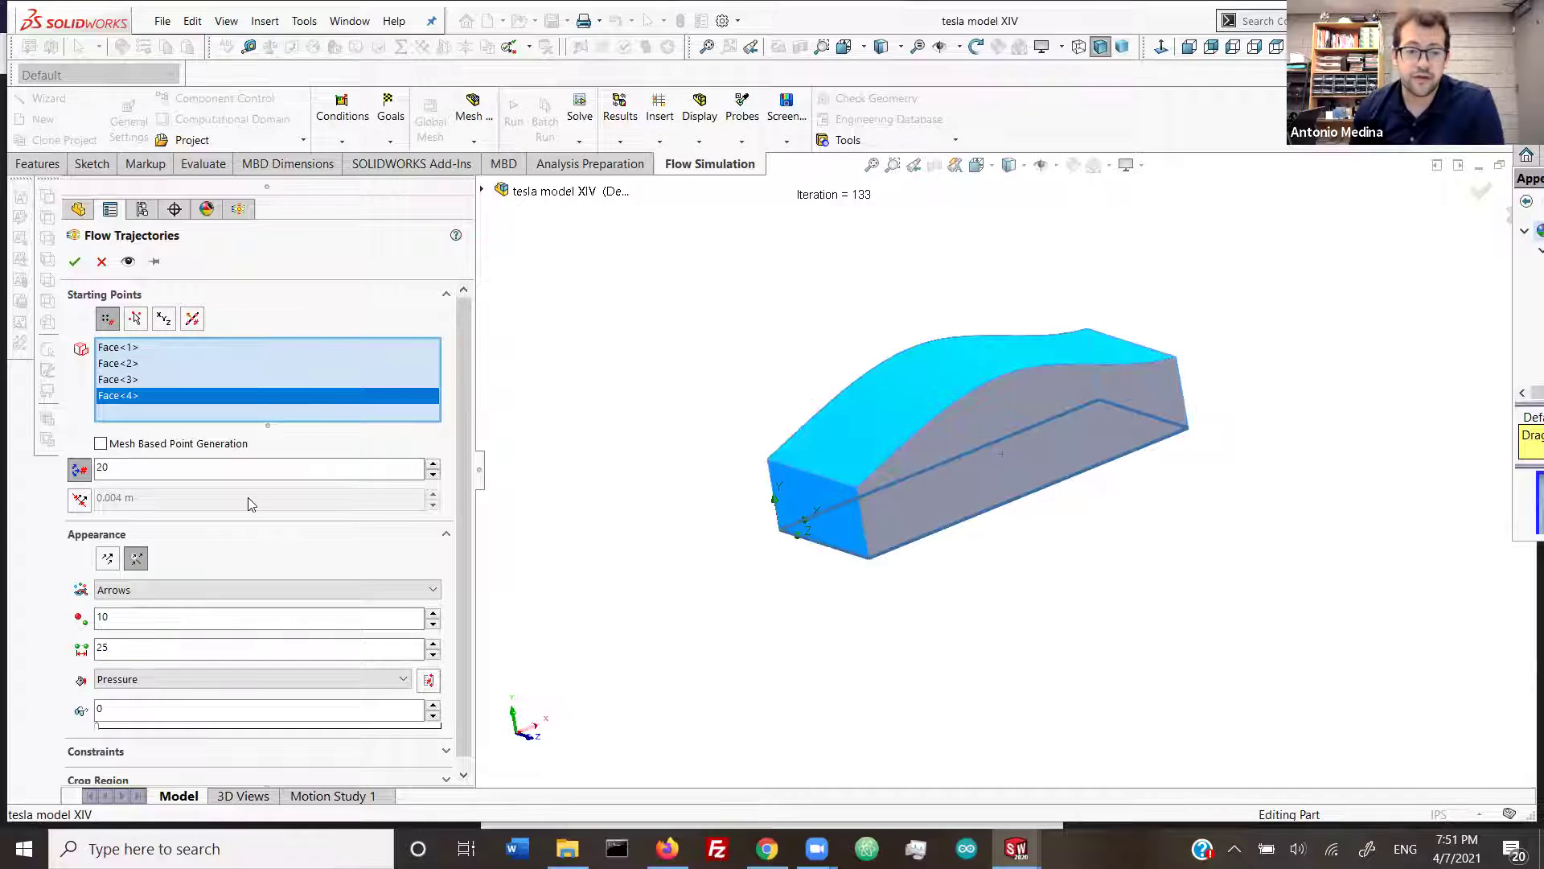
Step: Generate the trajectories with 20 points as arrows coloured by Velocity
{"action": "scroll", "coordinate": [219, 492], "scroll_direction": "down", "scroll_amount": 1}
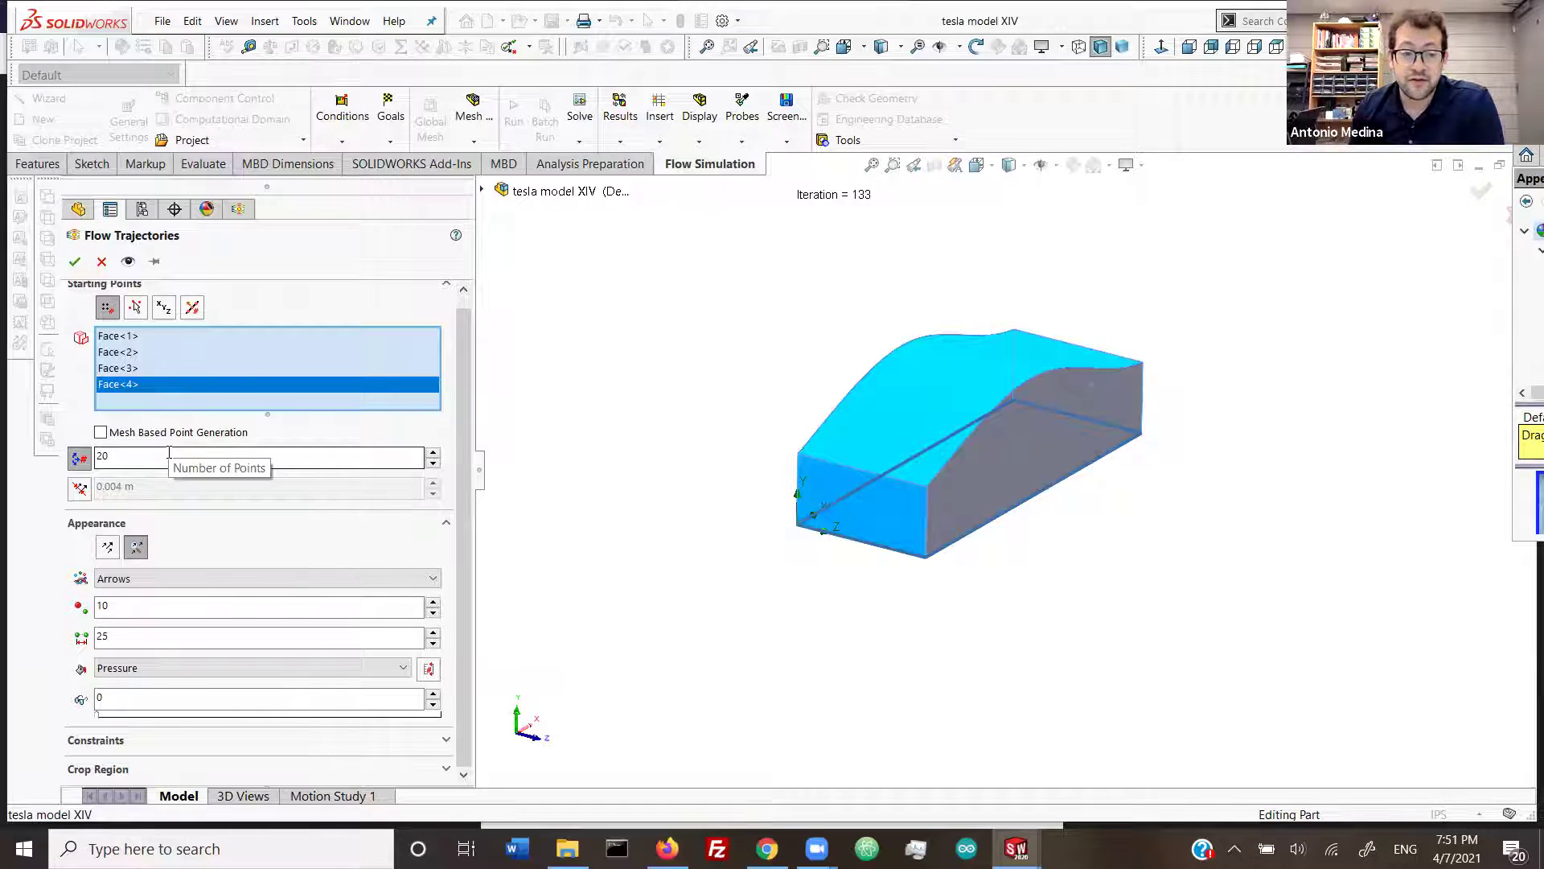
{"action": "left_click", "coordinate": [169, 455]}
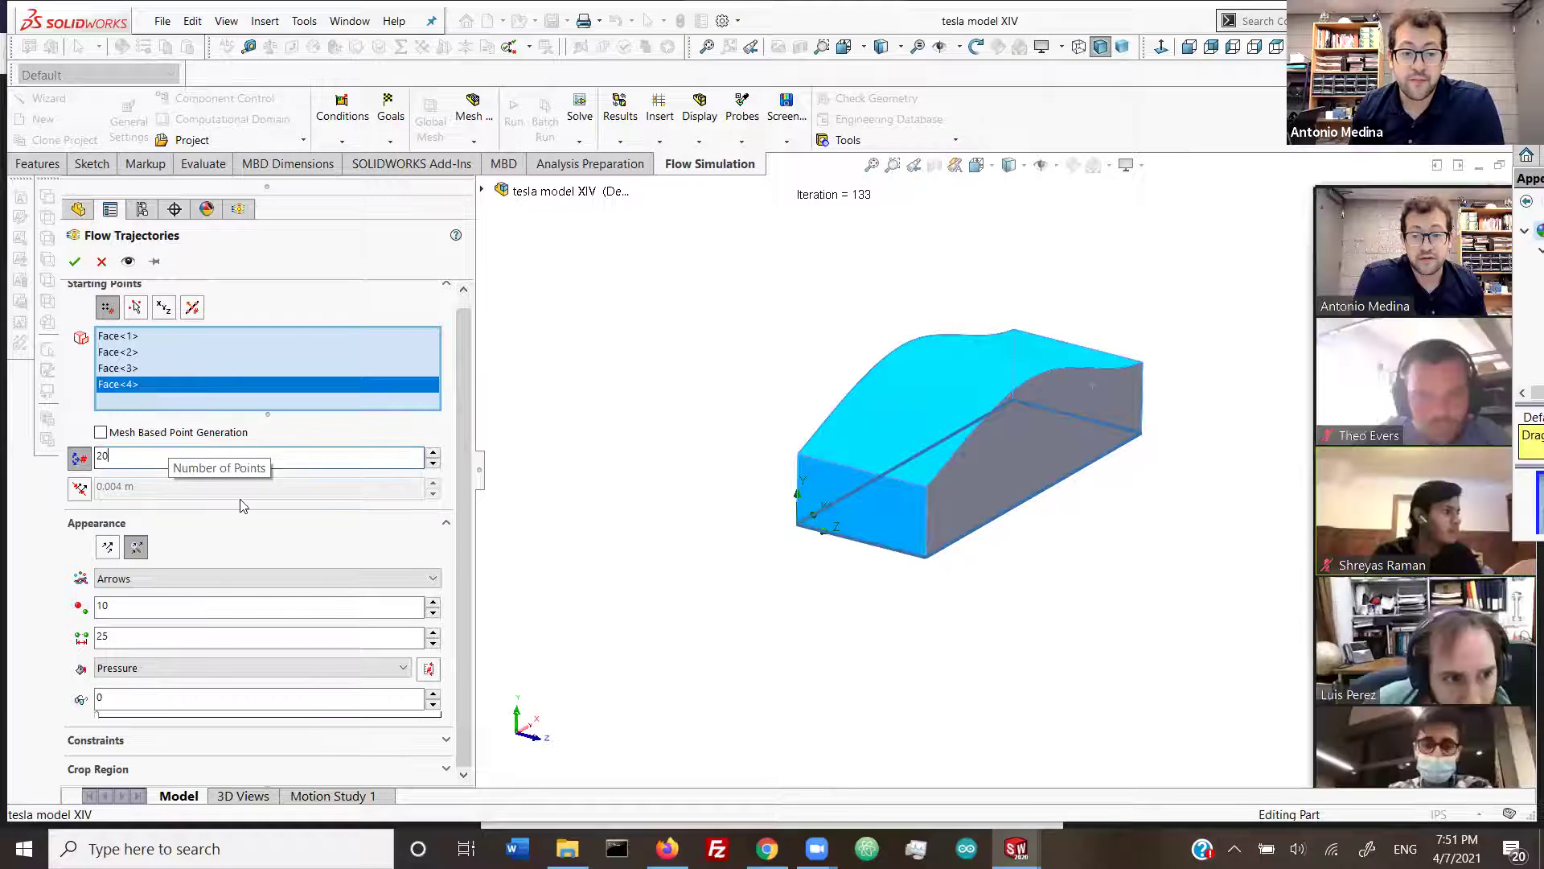
{"action": "left_click", "coordinate": [154, 583]}
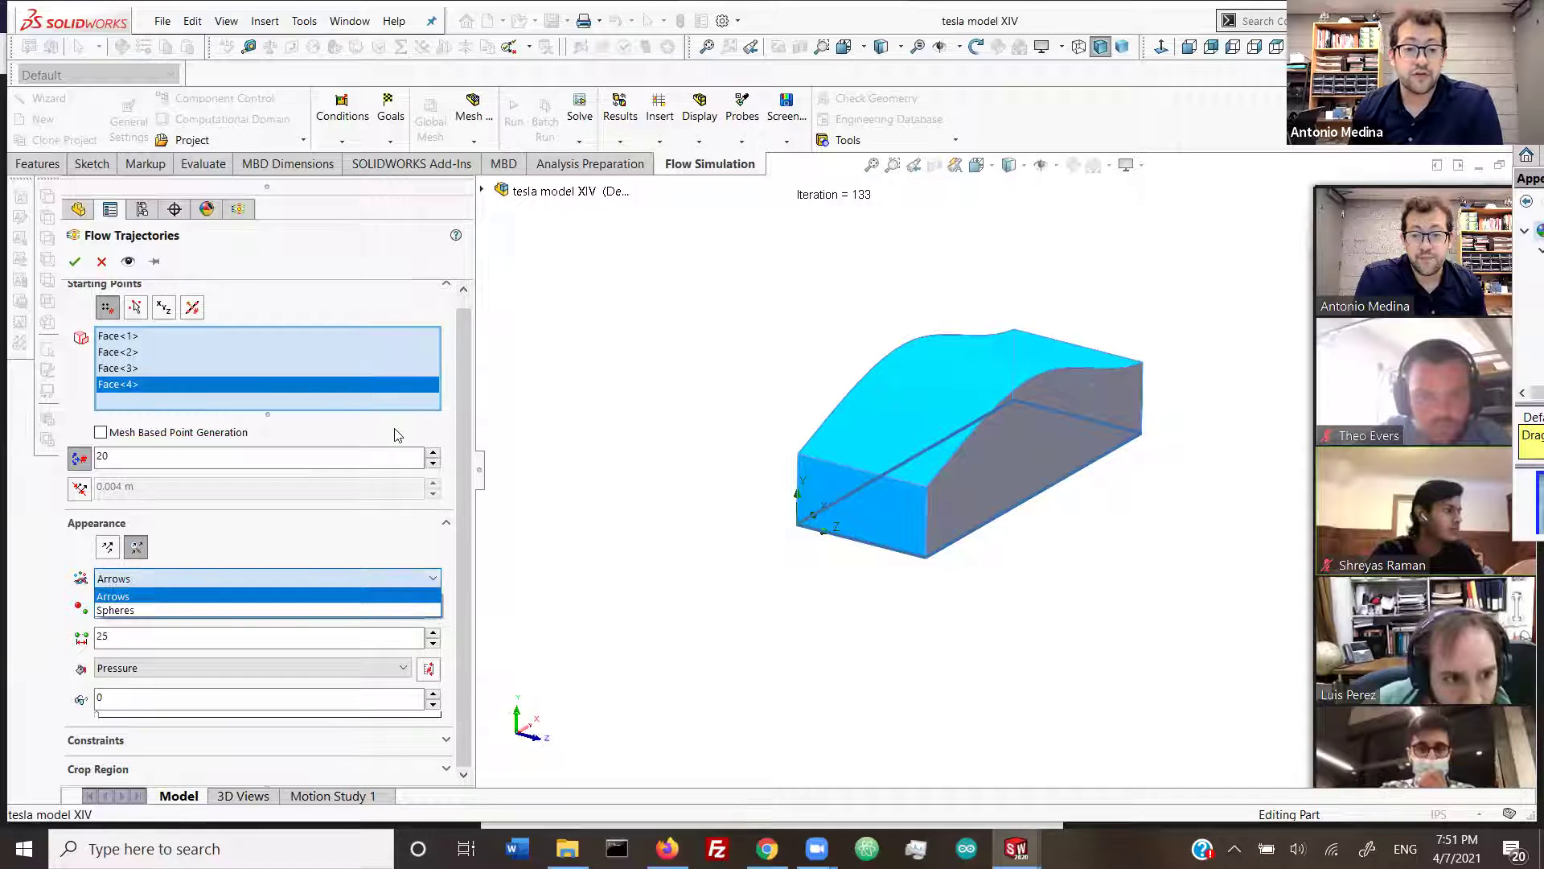
{"action": "left_click", "coordinate": [457, 398]}
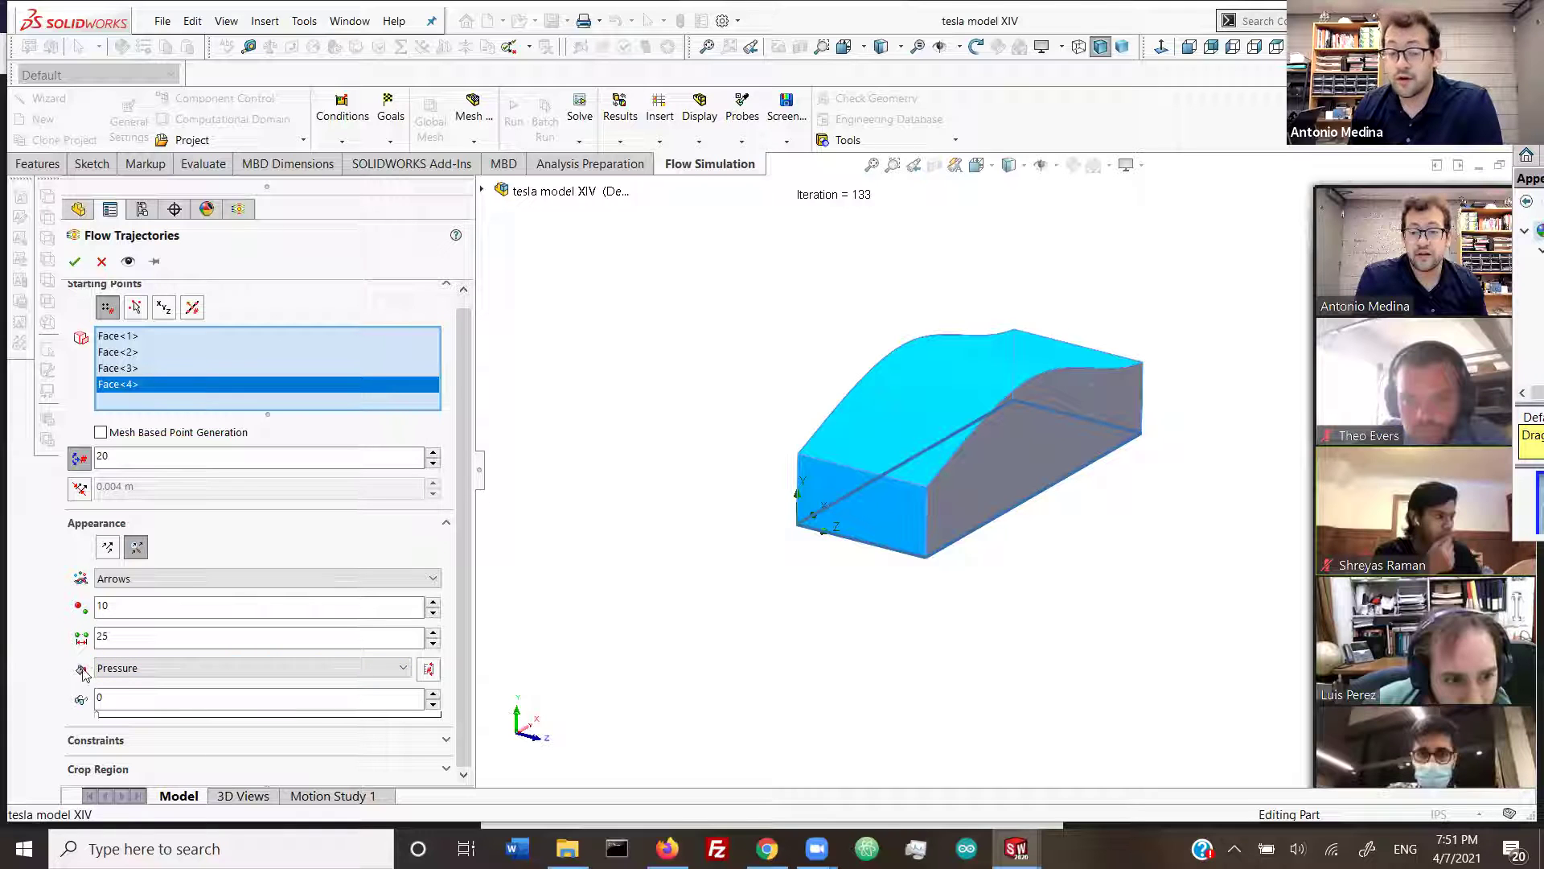
{"action": "left_click", "coordinate": [124, 669]}
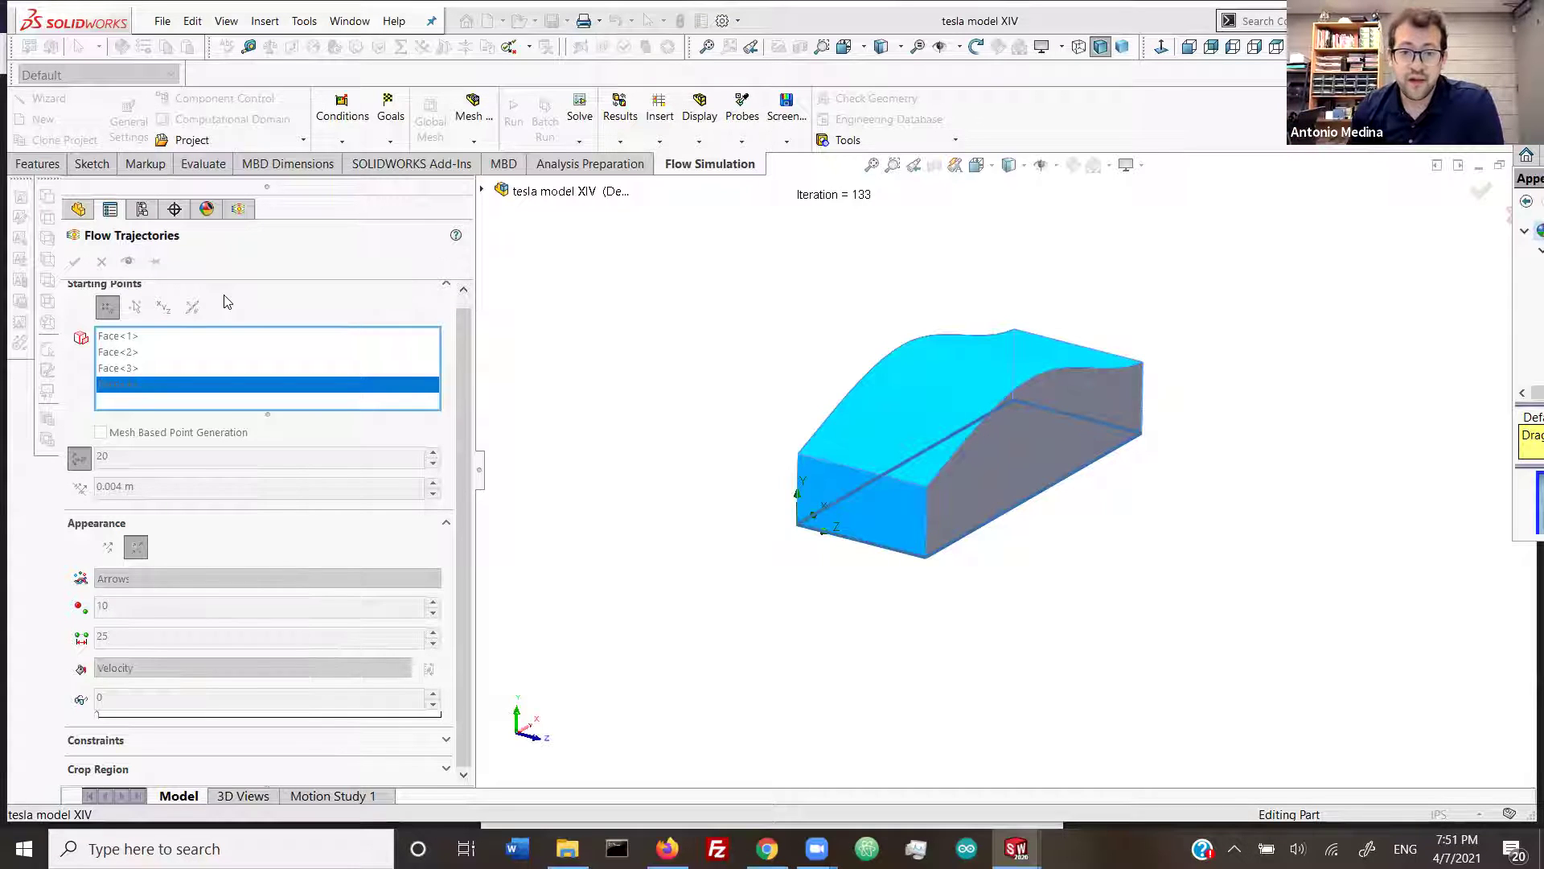
Step: Examine the velocity-coloured flow arrows around the car body, from the approaching air and front face to the rear wake
{"action": "scroll", "coordinate": [1028, 568], "scroll_direction": "up", "scroll_amount": 3}
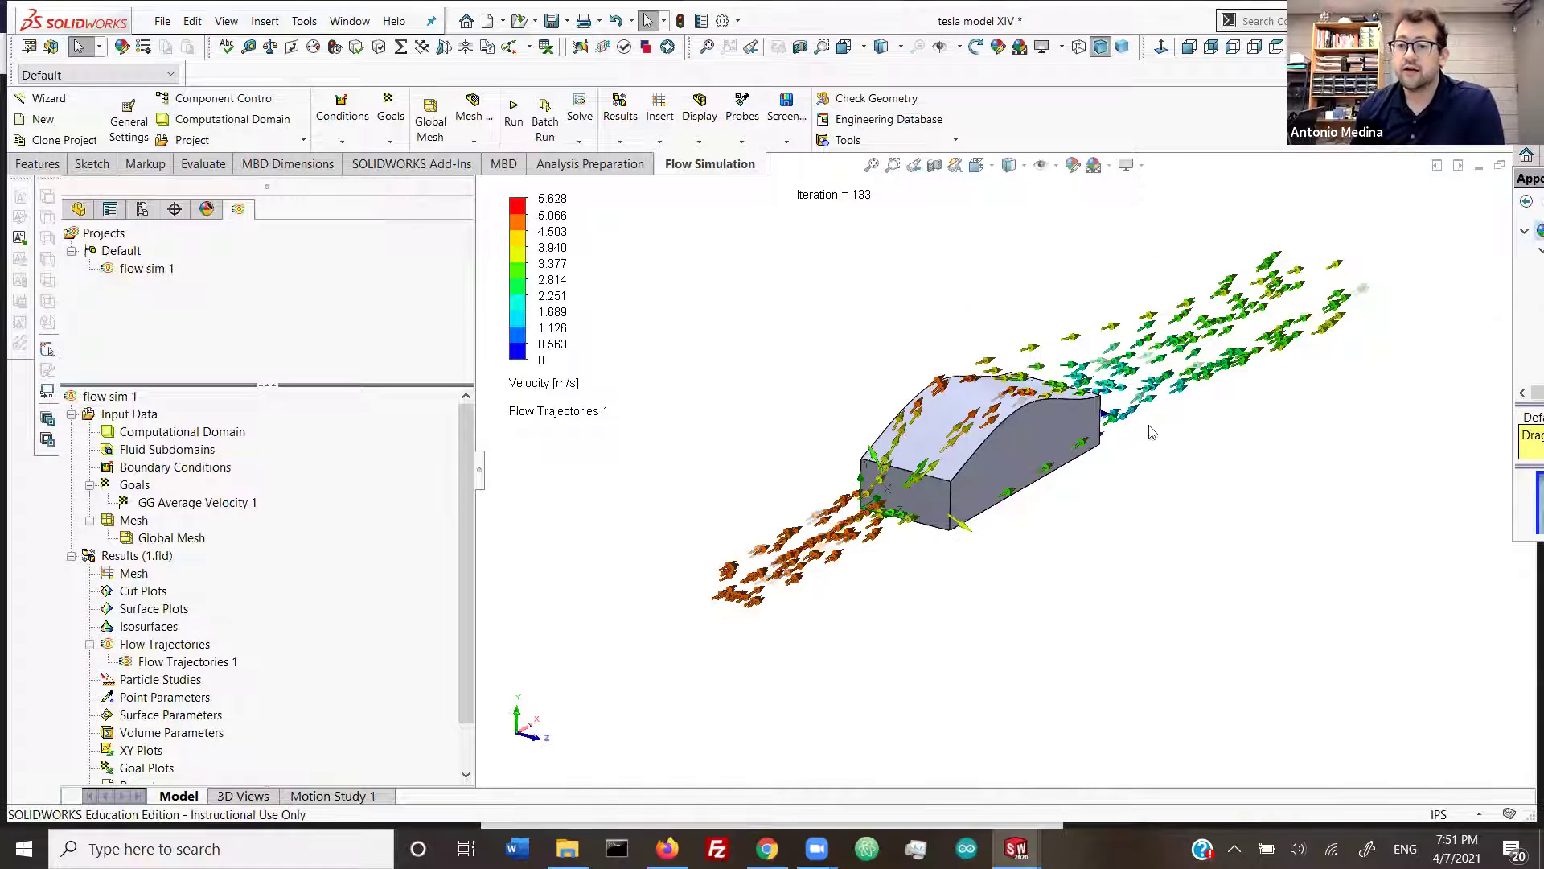
{"action": "scroll", "coordinate": [804, 628], "scroll_direction": "down", "scroll_amount": 3}
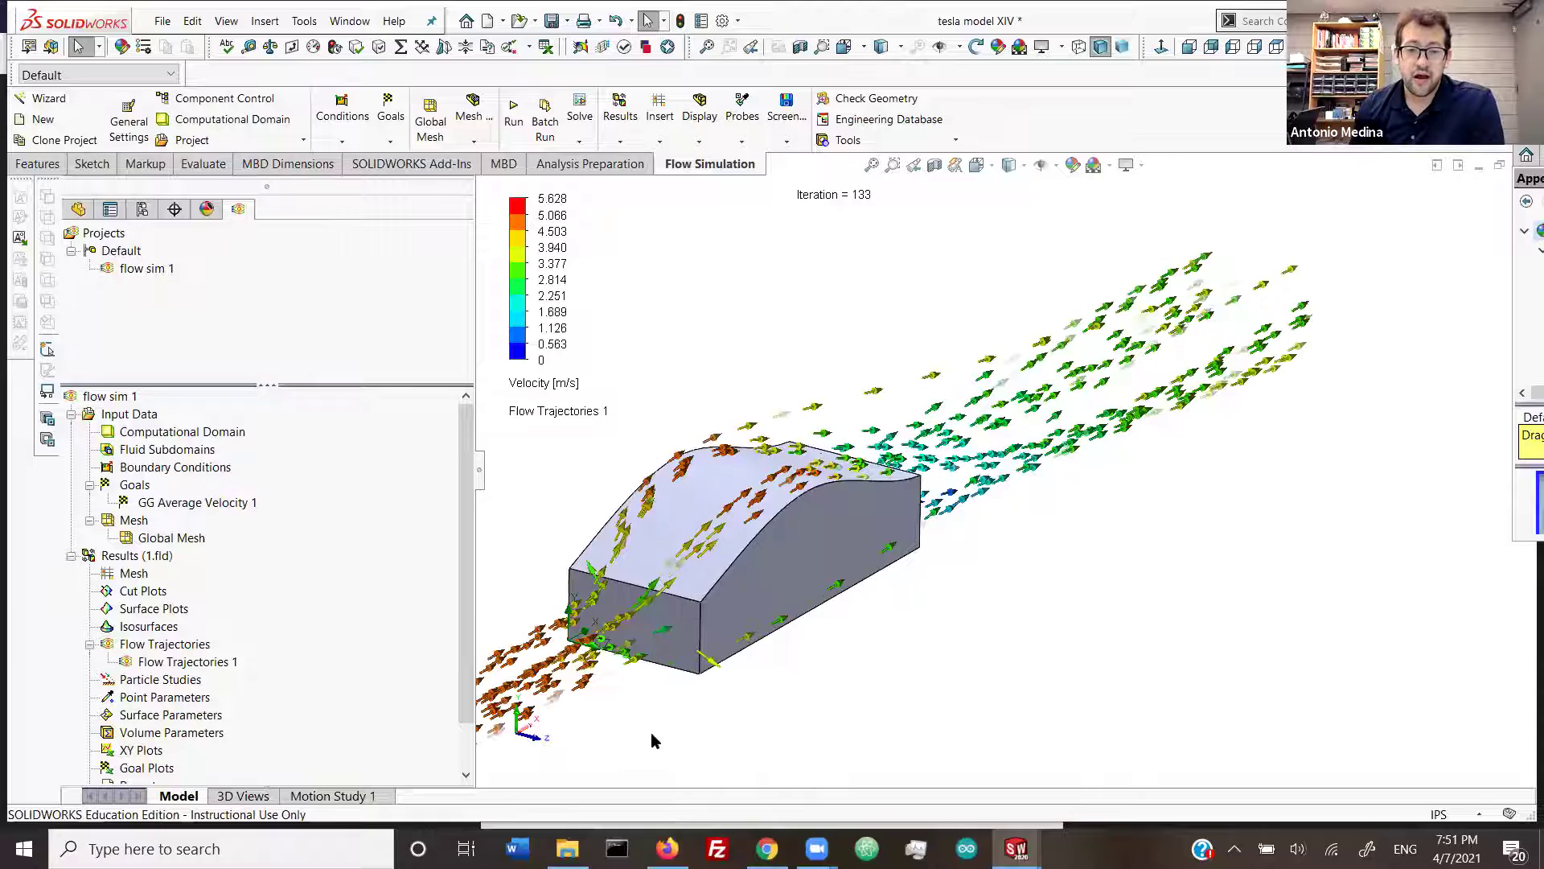
{"action": "scroll", "coordinate": [515, 603], "scroll_direction": "up", "scroll_amount": 1}
{"action": "scroll", "coordinate": [599, 666], "scroll_direction": "down", "scroll_amount": 1}
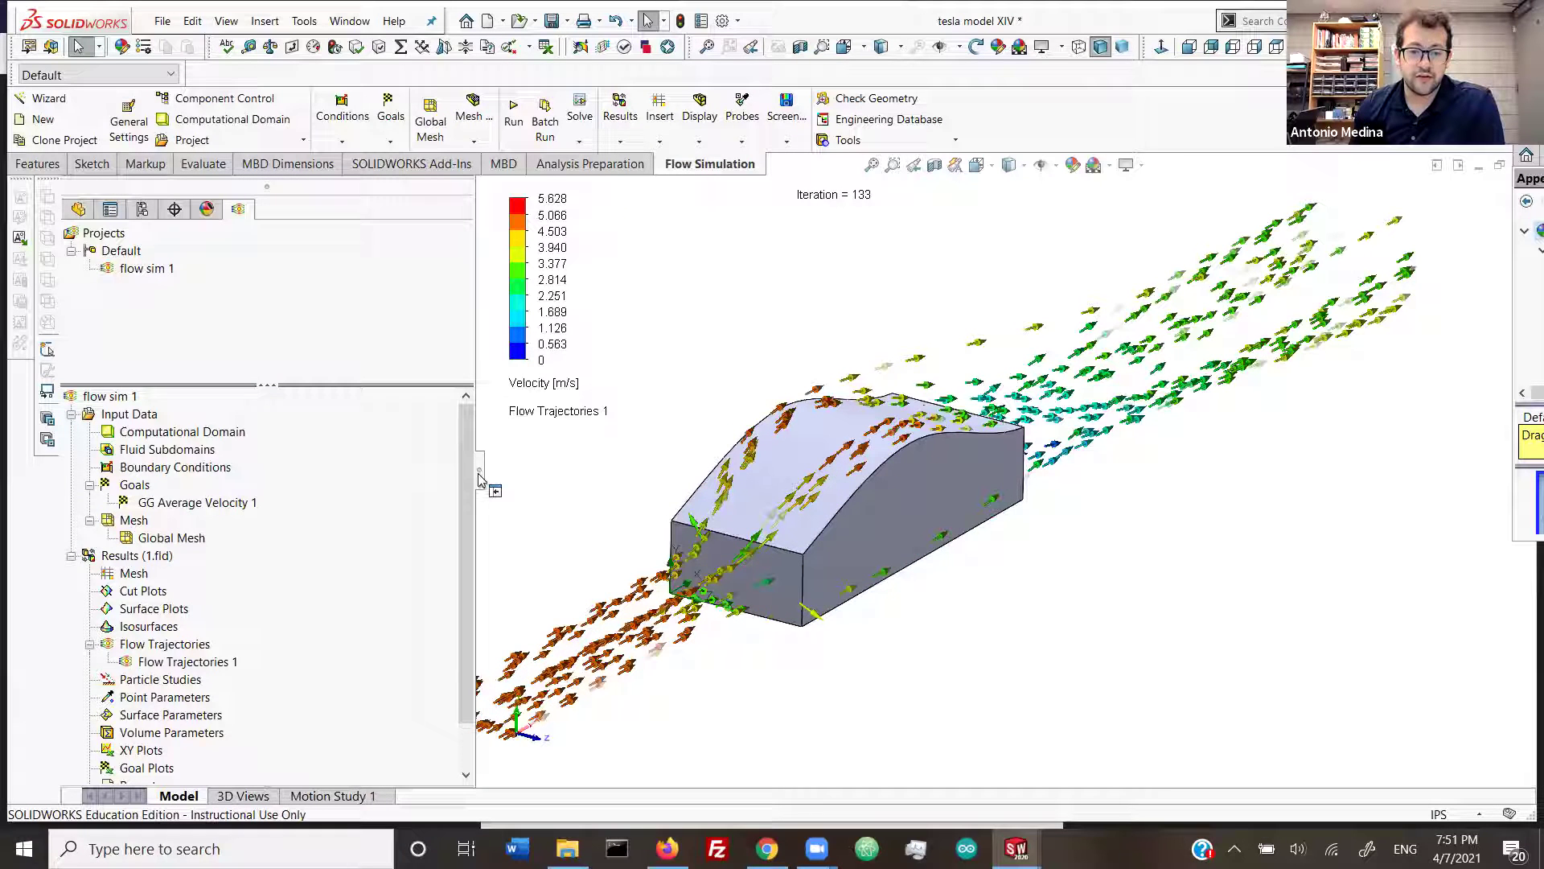
{"action": "left_click_drag", "start_coordinate": [480, 481], "coordinate": [281, 480]}
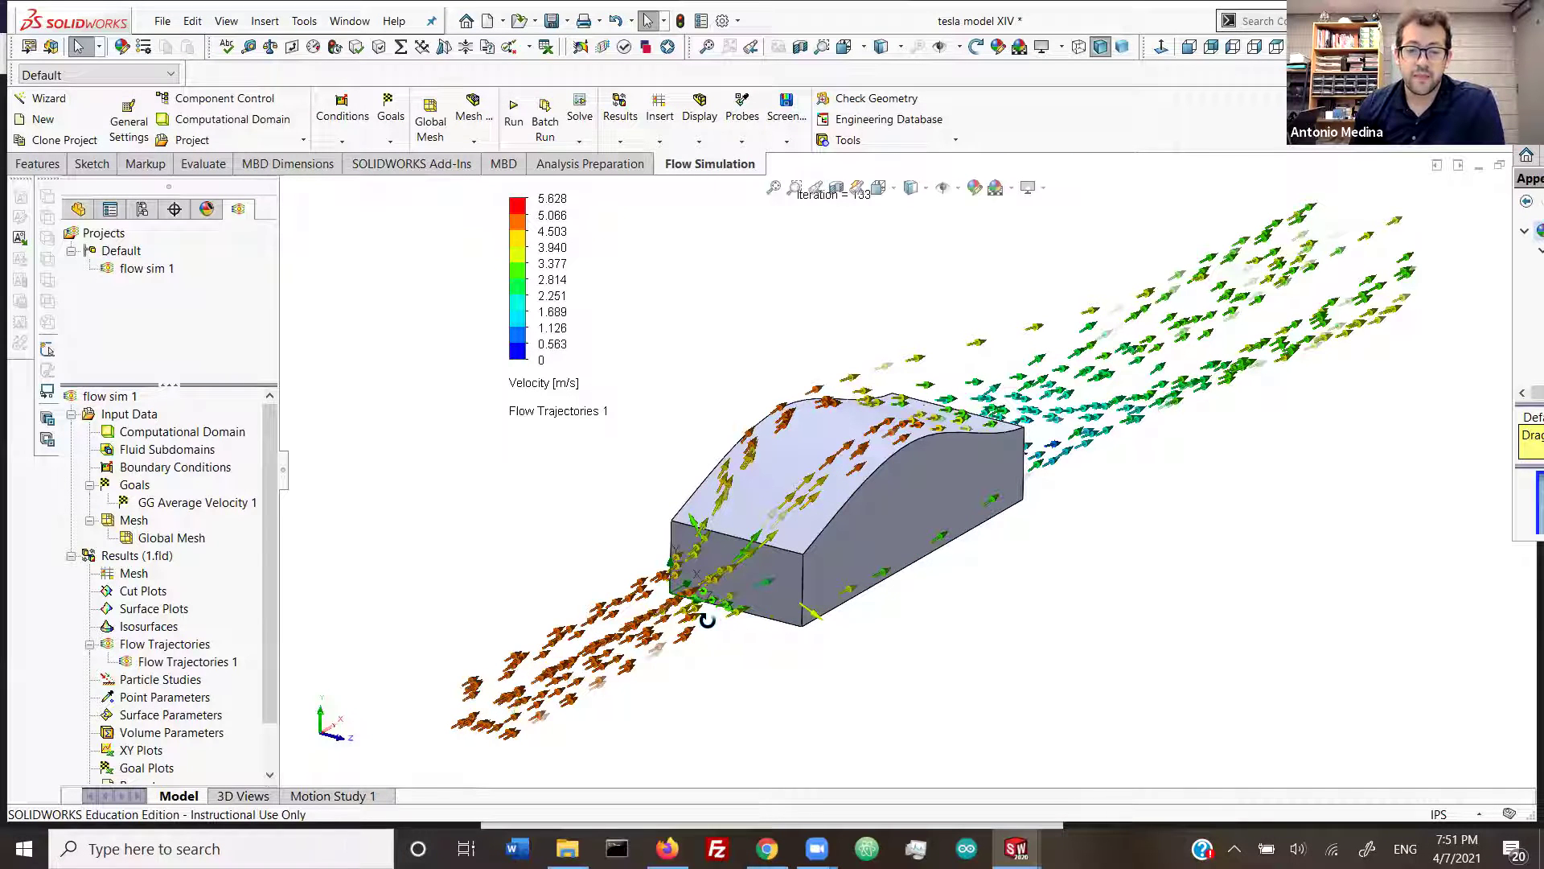
{"action": "scroll", "coordinate": [653, 607], "scroll_direction": "down", "scroll_amount": 1}
{"action": "mouse_move", "coordinate": [650, 601]}
{"action": "middle_mouse_down"}
{"action": "mouse_move", "coordinate": [676, 596]}
{"action": "mouse_move", "coordinate": [632, 592]}
{"action": "middle_mouse_up"}
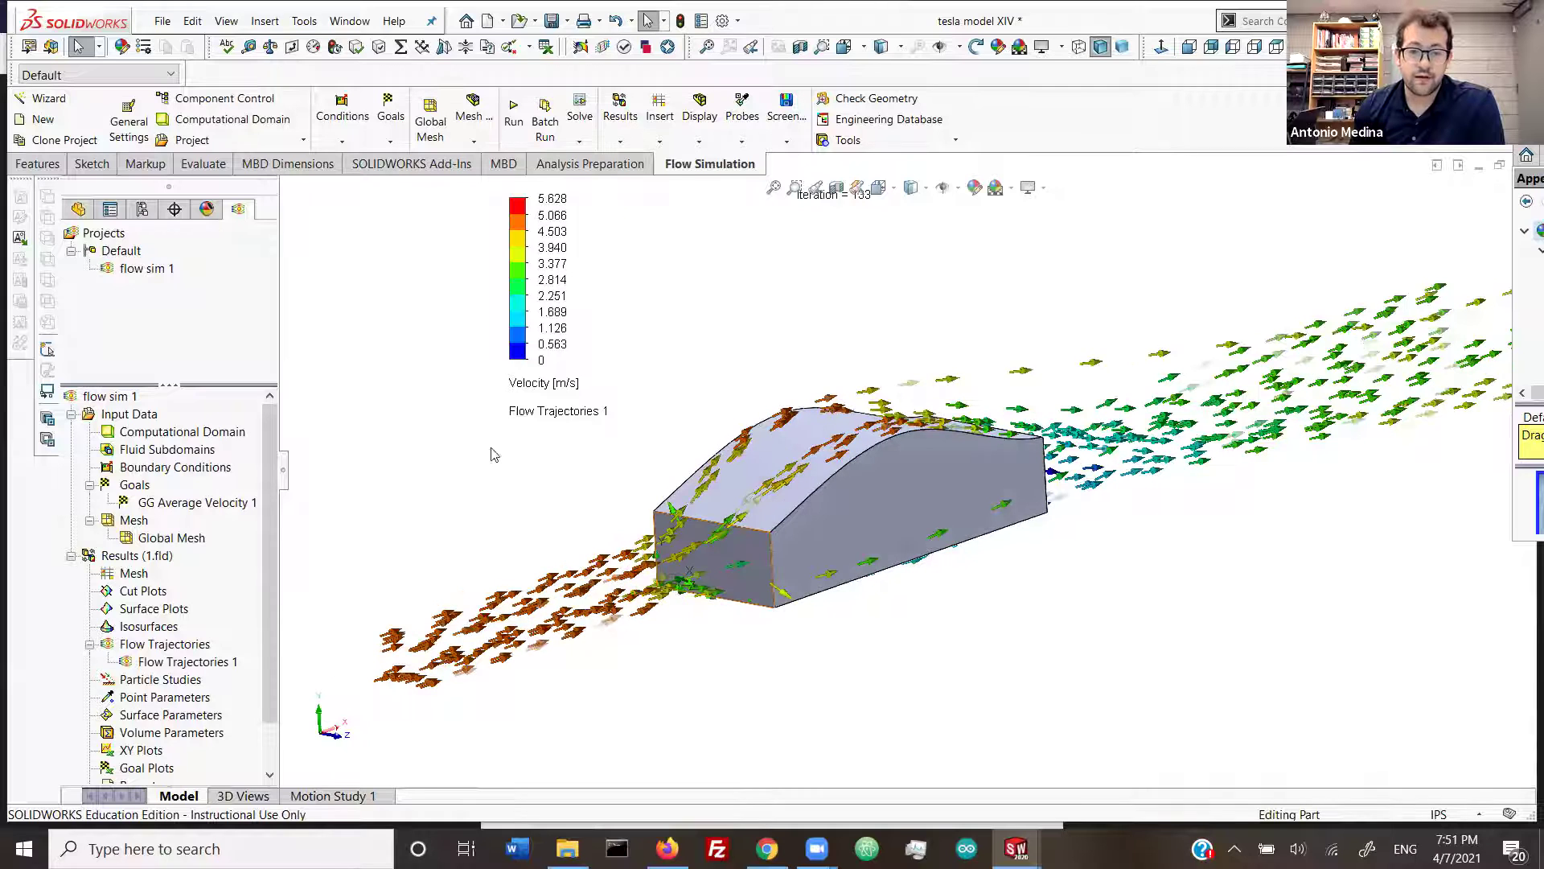
{"action": "left_click", "coordinate": [524, 207]}
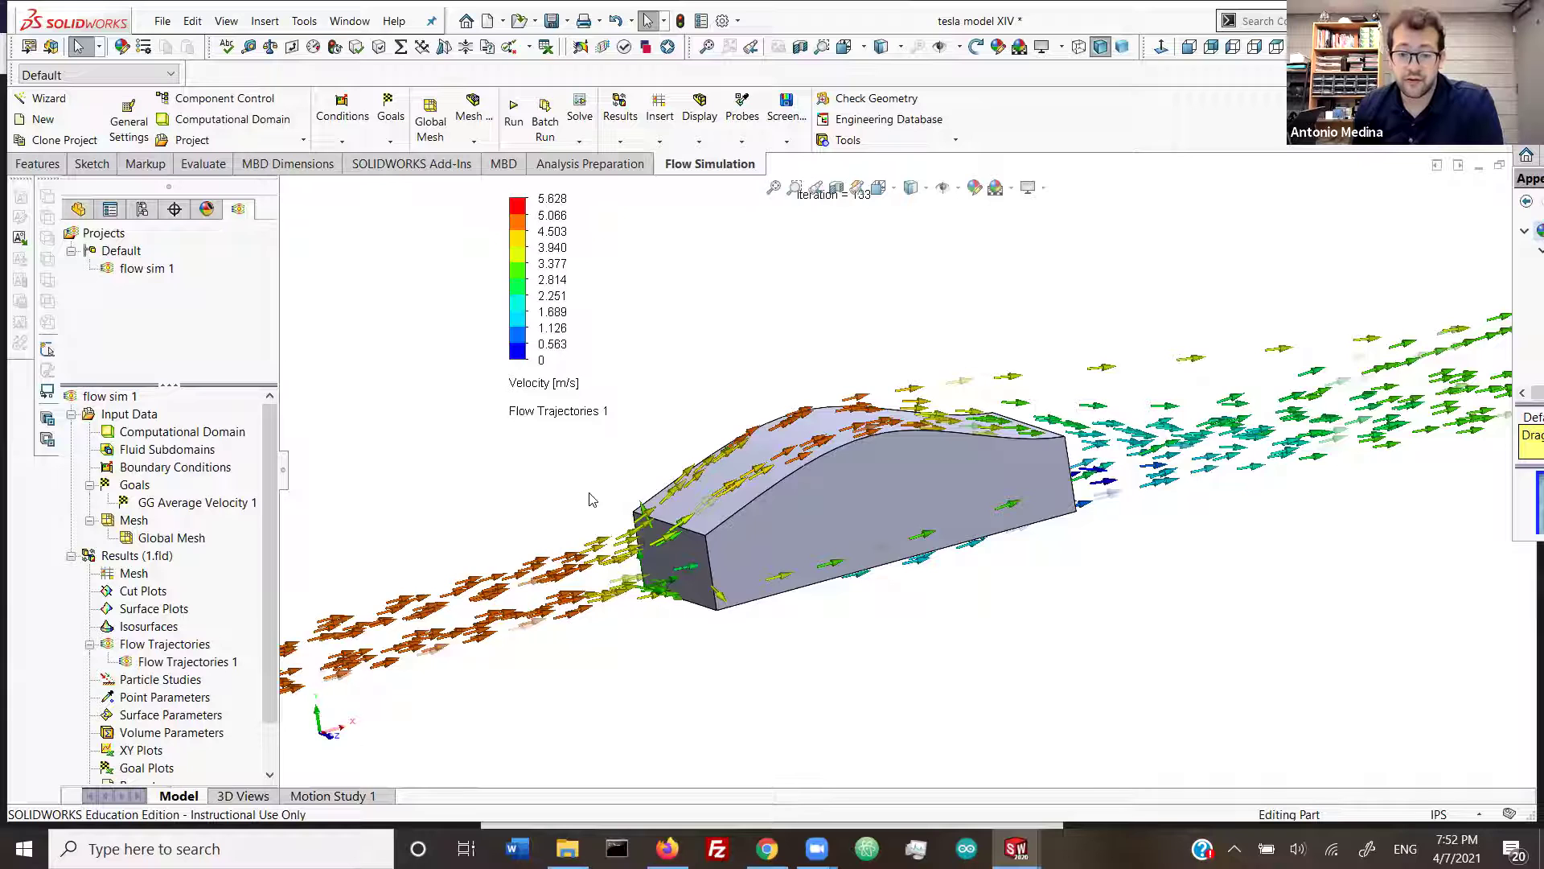
{"action": "scroll", "coordinate": [666, 613], "scroll_direction": "down", "scroll_amount": 1}
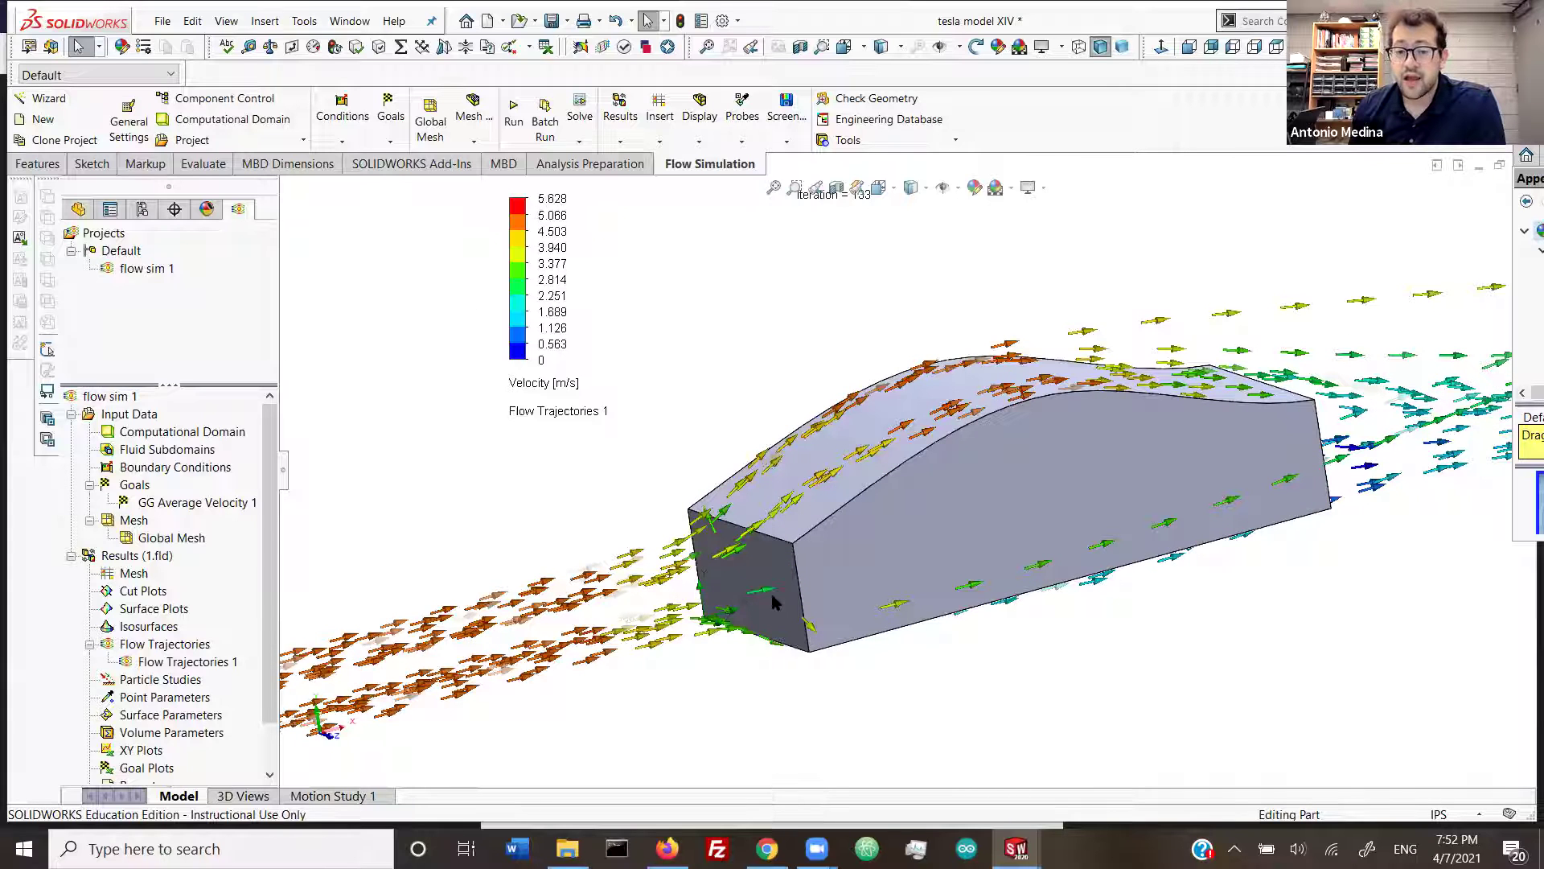
{"action": "scroll", "coordinate": [772, 601], "scroll_direction": "down", "scroll_amount": 1}
{"action": "scroll", "coordinate": [841, 439], "scroll_direction": "down", "scroll_amount": 1}
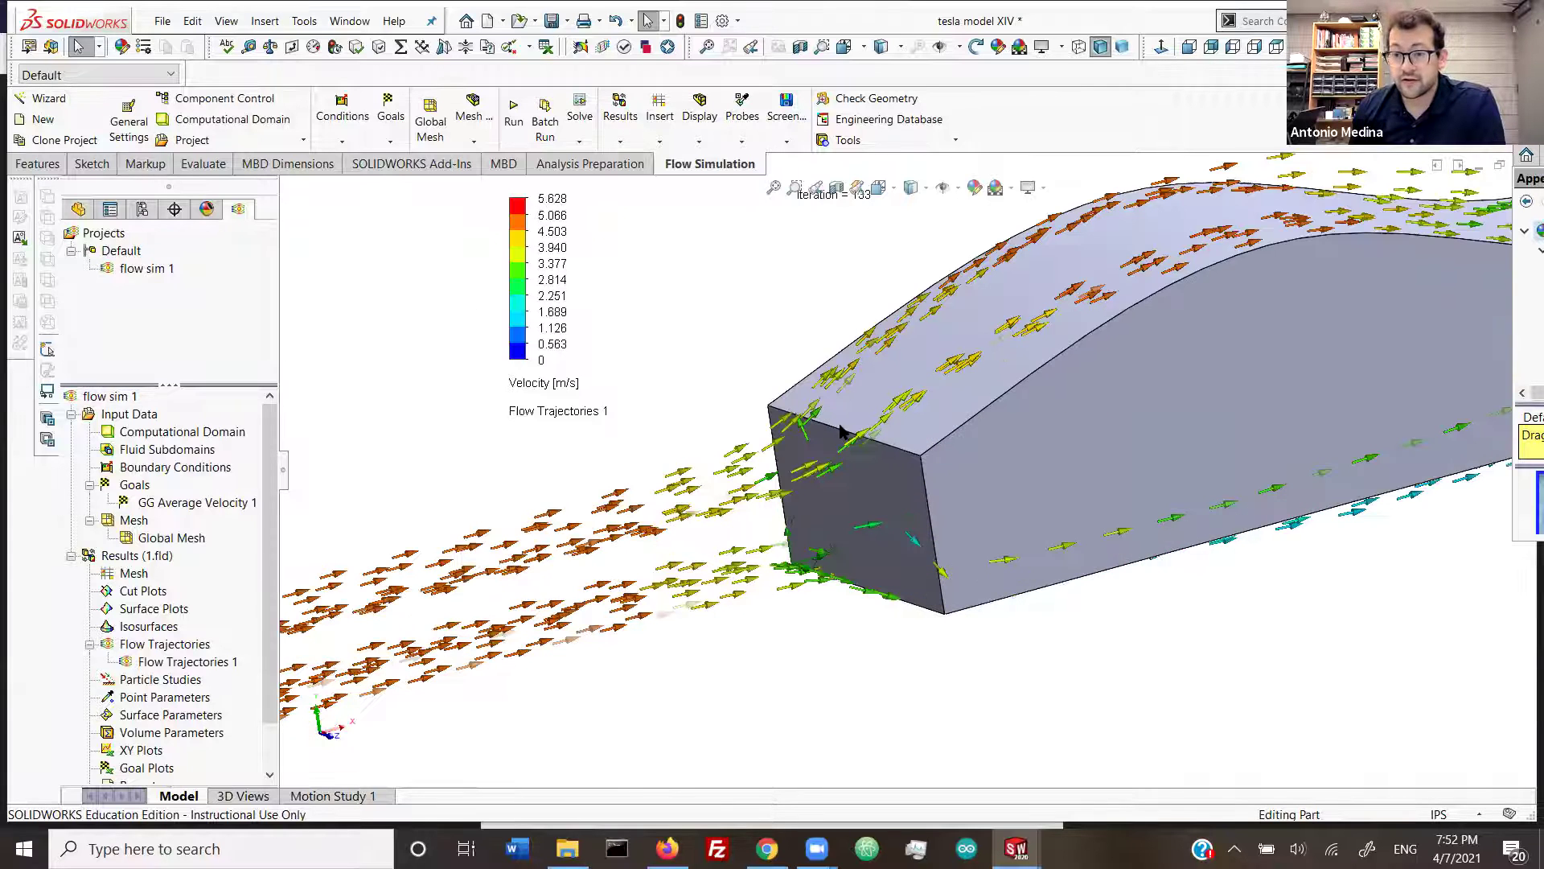
Step: Inspect the flow arrows up close at the car's front face, along its curved top and behind the rear face
{"action": "scroll", "coordinate": [849, 580], "scroll_direction": "down", "scroll_amount": 2}
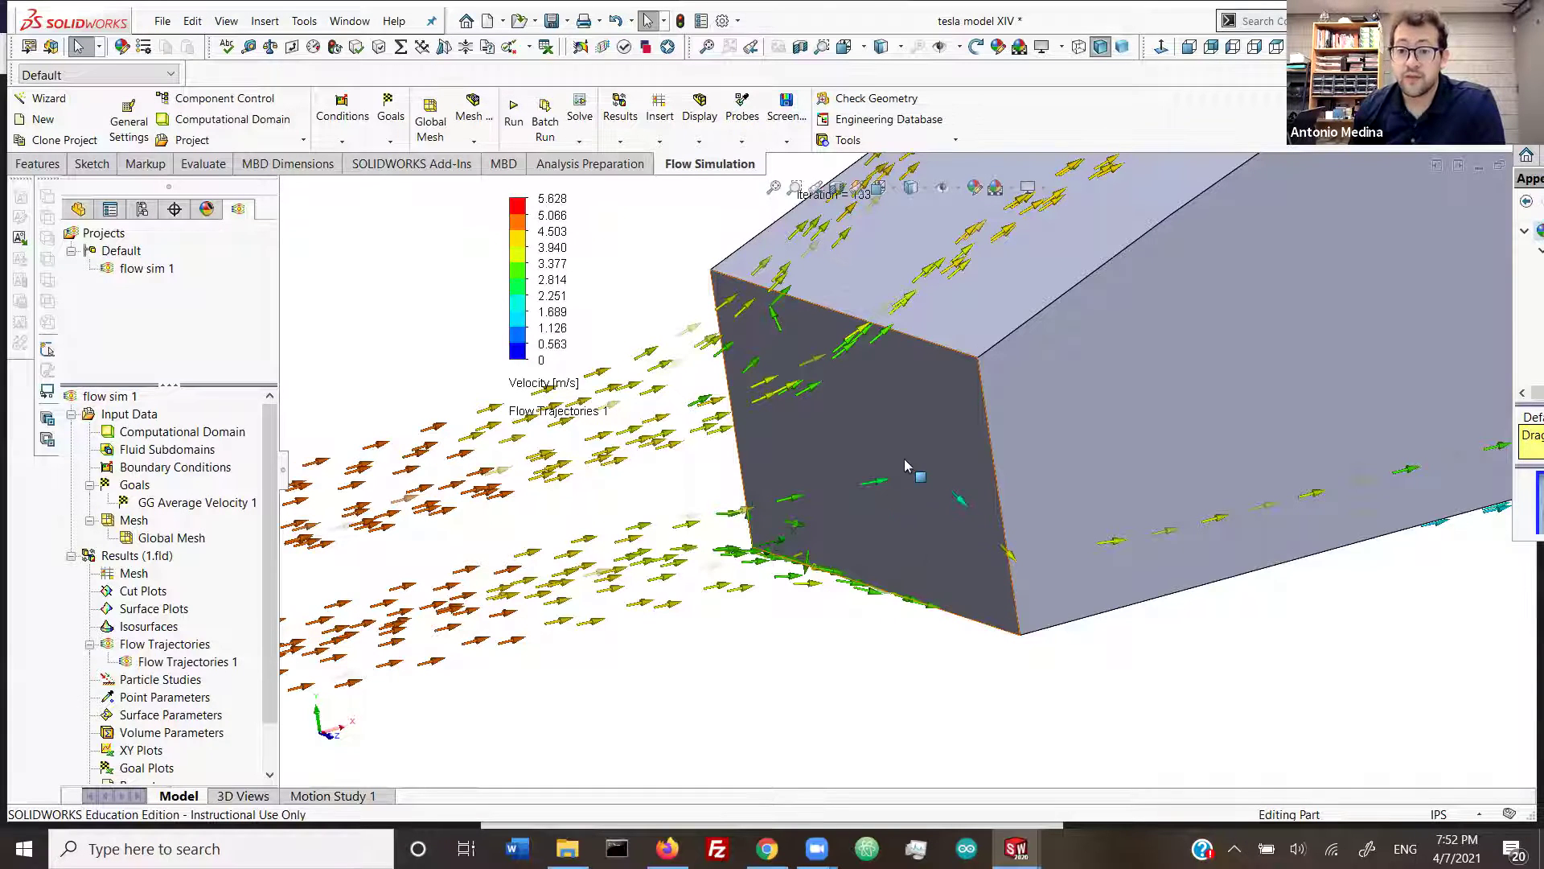
{"action": "scroll", "coordinate": [937, 378], "scroll_direction": "up", "scroll_amount": 2}
{"action": "scroll", "coordinate": [954, 378], "scroll_direction": "up", "scroll_amount": 1}
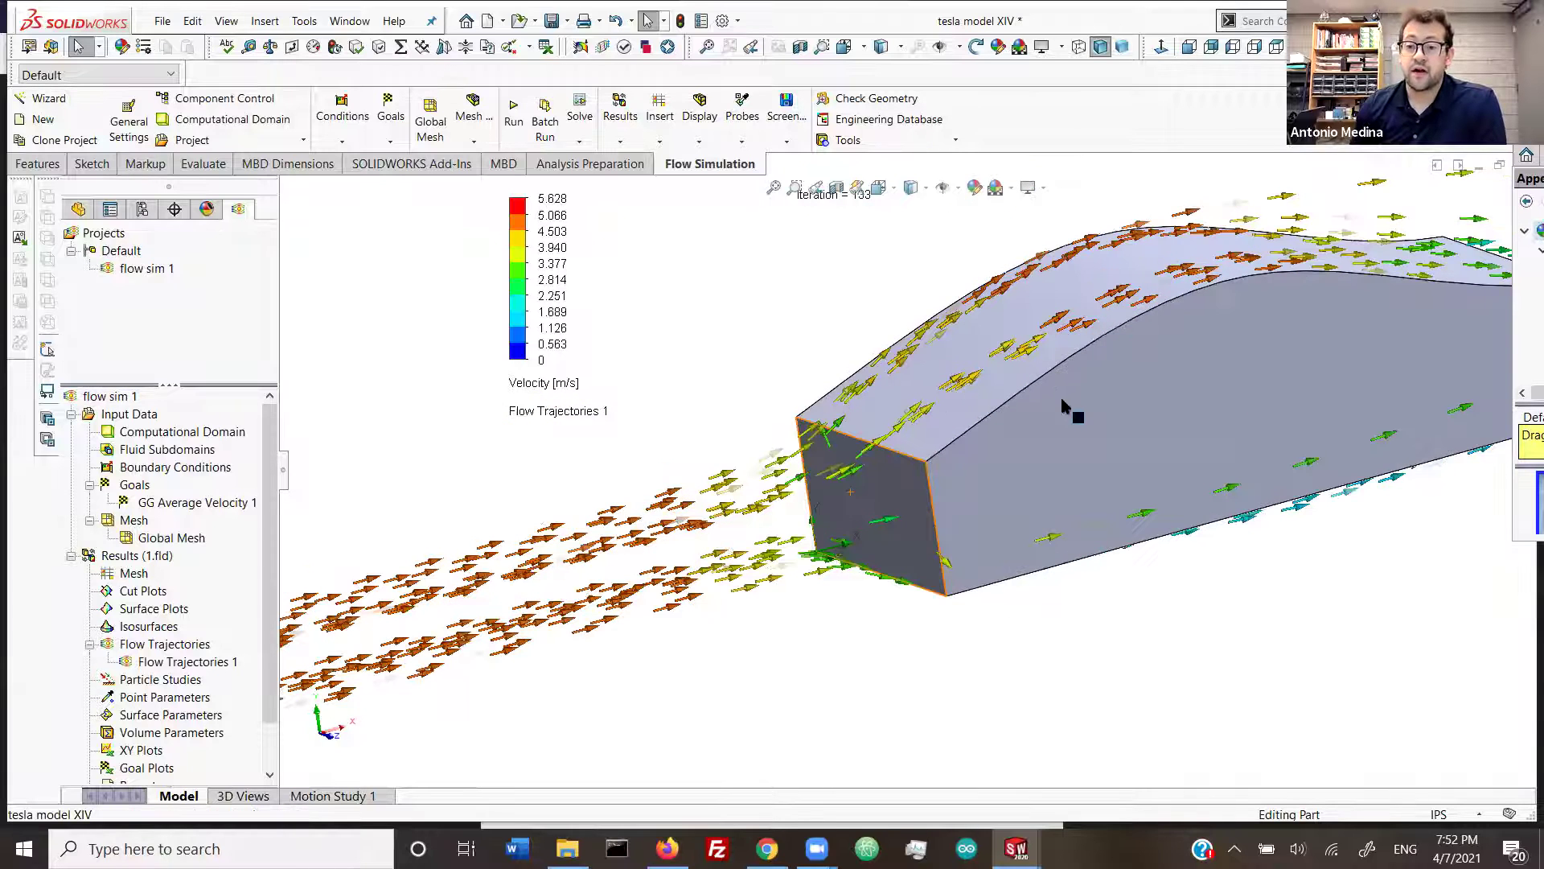
{"action": "scroll", "coordinate": [1066, 358], "scroll_direction": "up", "scroll_amount": 2}
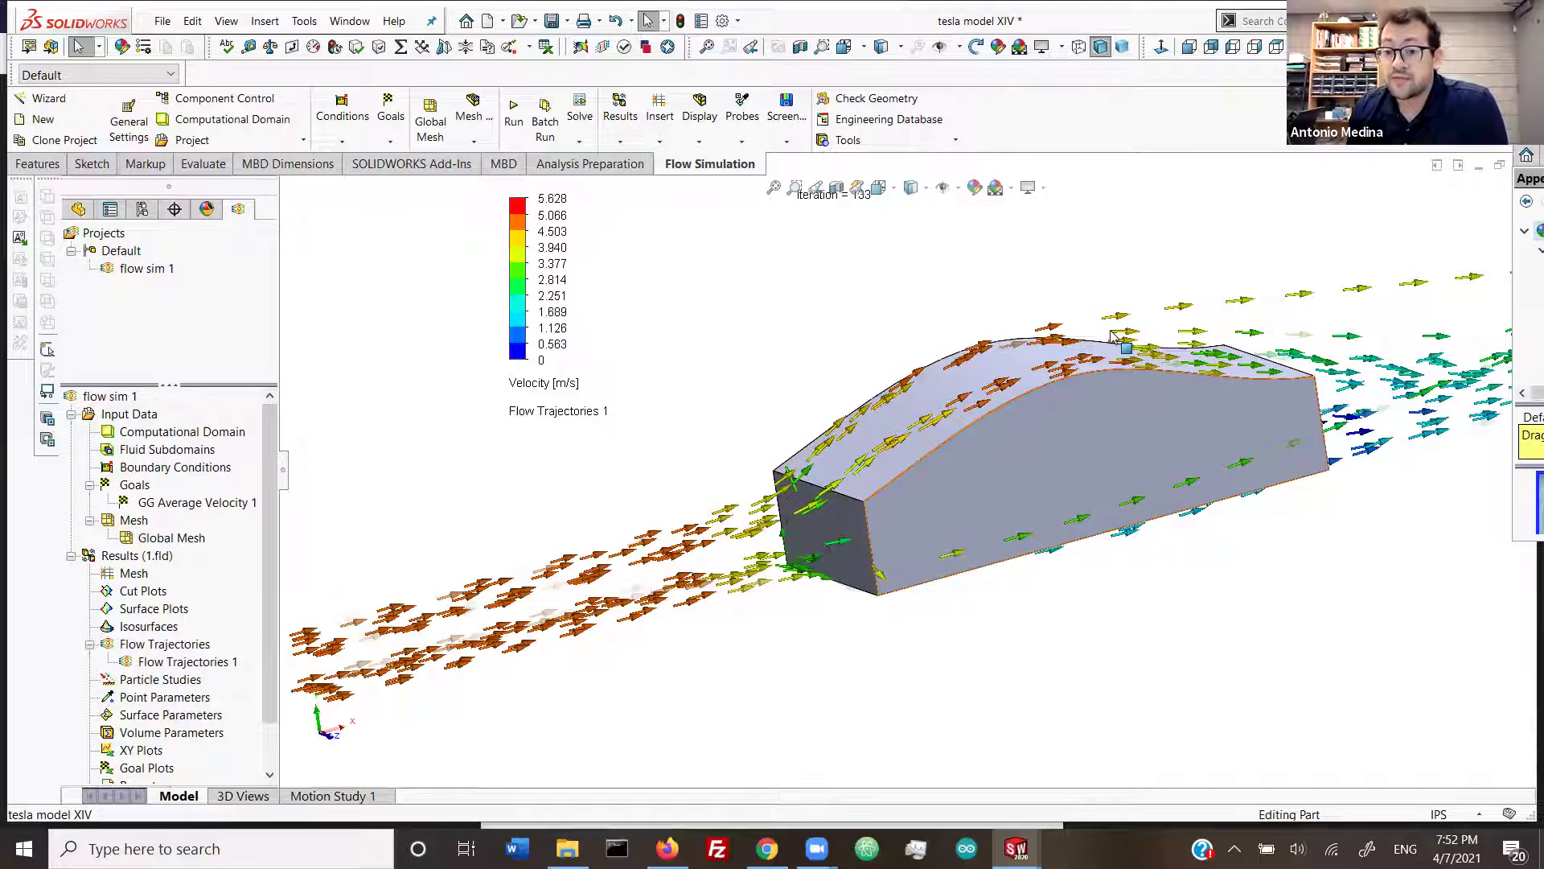
{"action": "scroll", "coordinate": [943, 462], "scroll_direction": "down", "scroll_amount": 1}
{"action": "scroll", "coordinate": [941, 472], "scroll_direction": "up", "scroll_amount": 3}
{"action": "middle_click_drag", "start_coordinate": [940, 474], "coordinate": [1108, 409]}
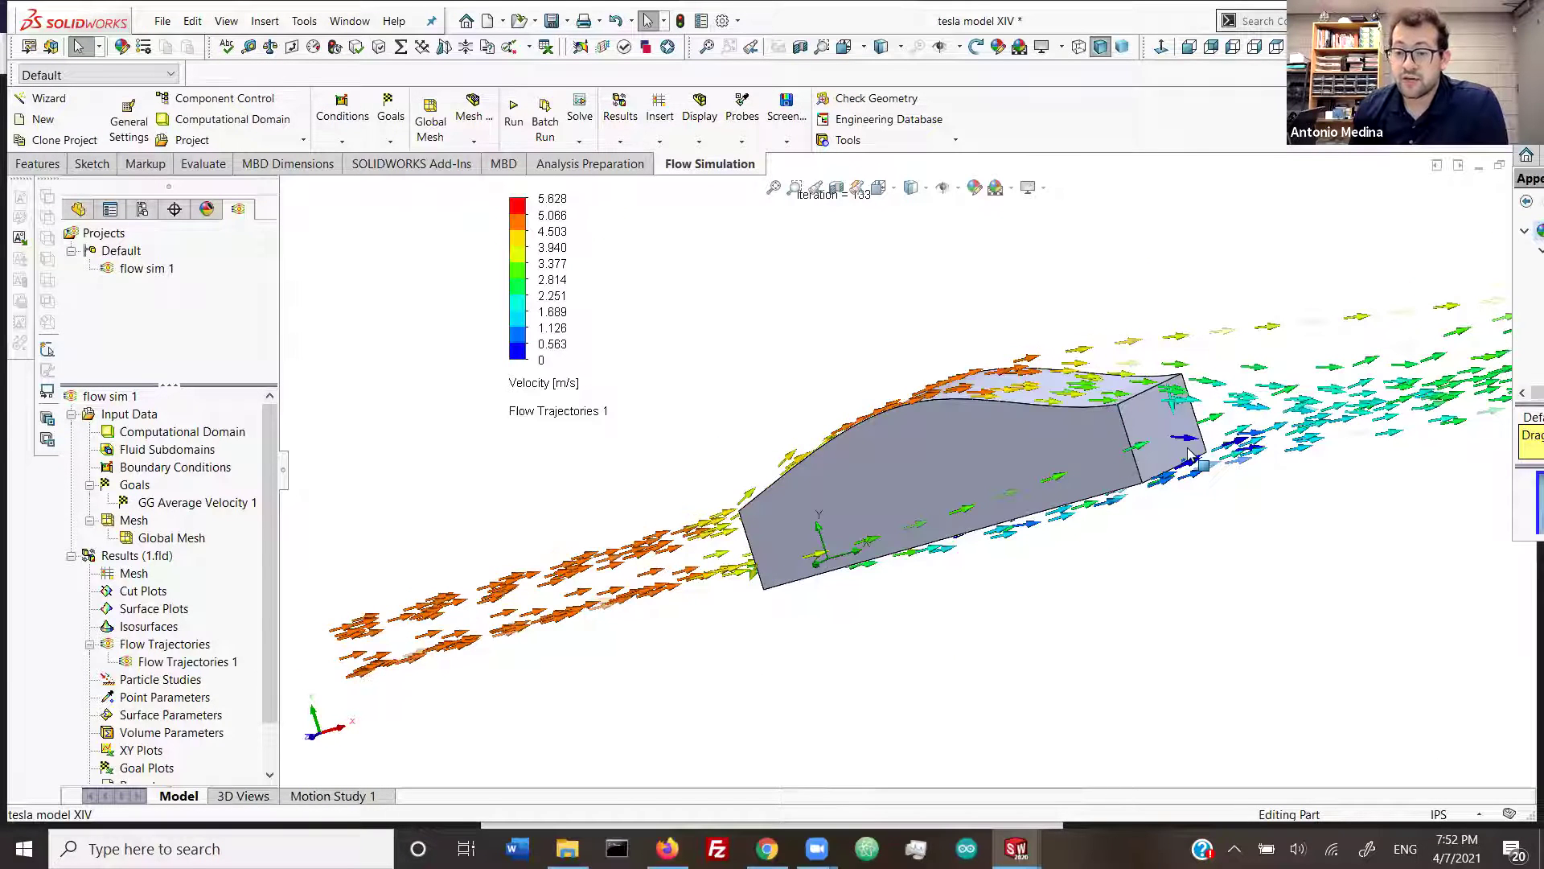
{"action": "scroll", "coordinate": [1189, 448], "scroll_direction": "down", "scroll_amount": 2}
{"action": "scroll", "coordinate": [1146, 430], "scroll_direction": "down", "scroll_amount": 1}
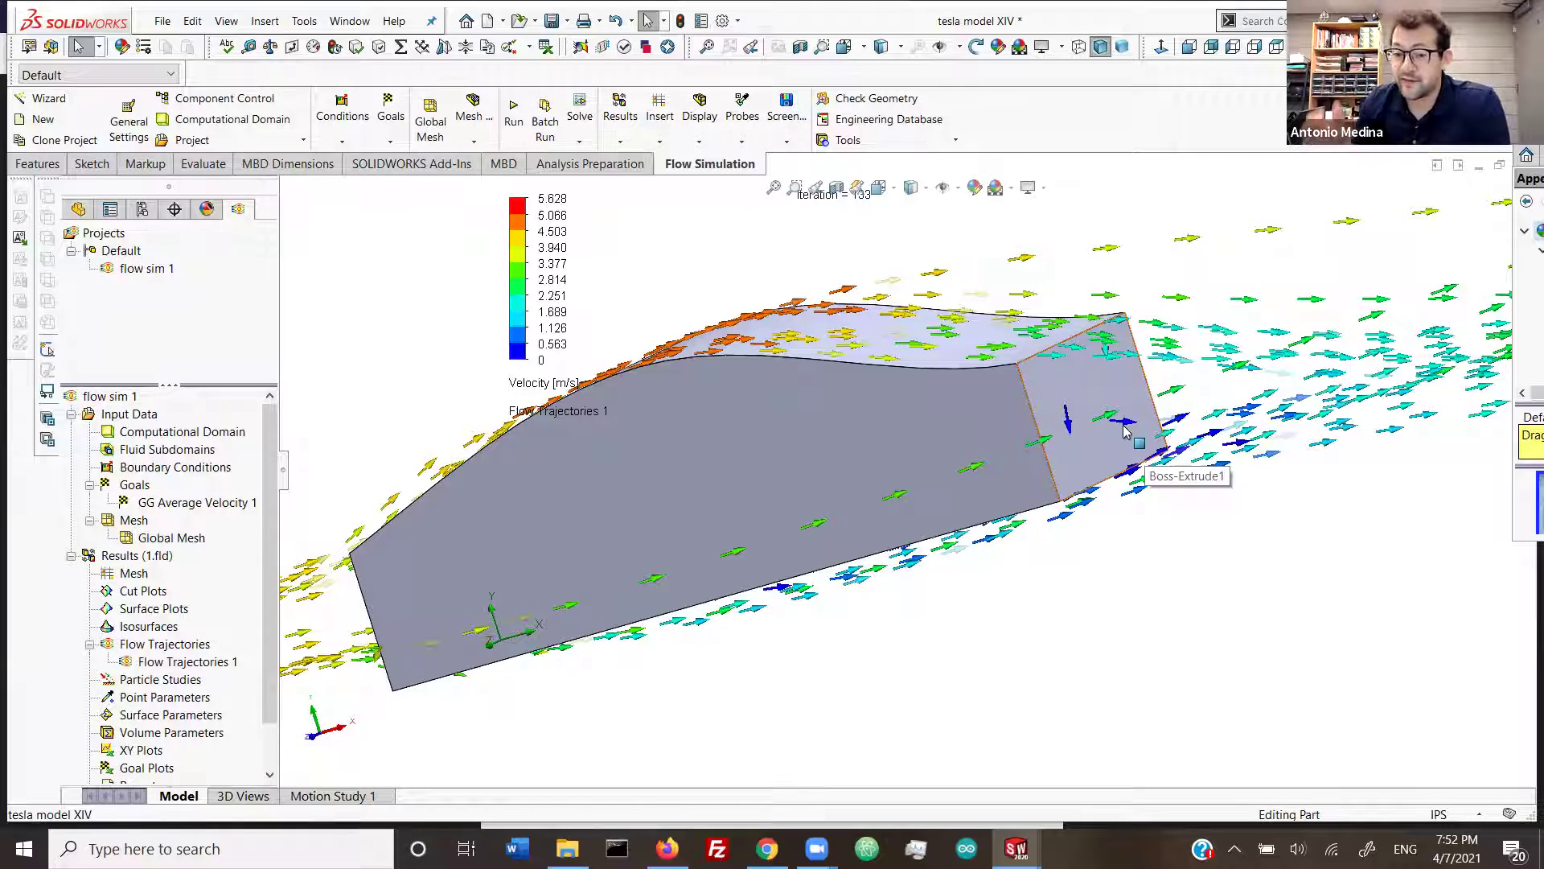
{"action": "scroll", "coordinate": [1022, 468], "scroll_direction": "up", "scroll_amount": 2}
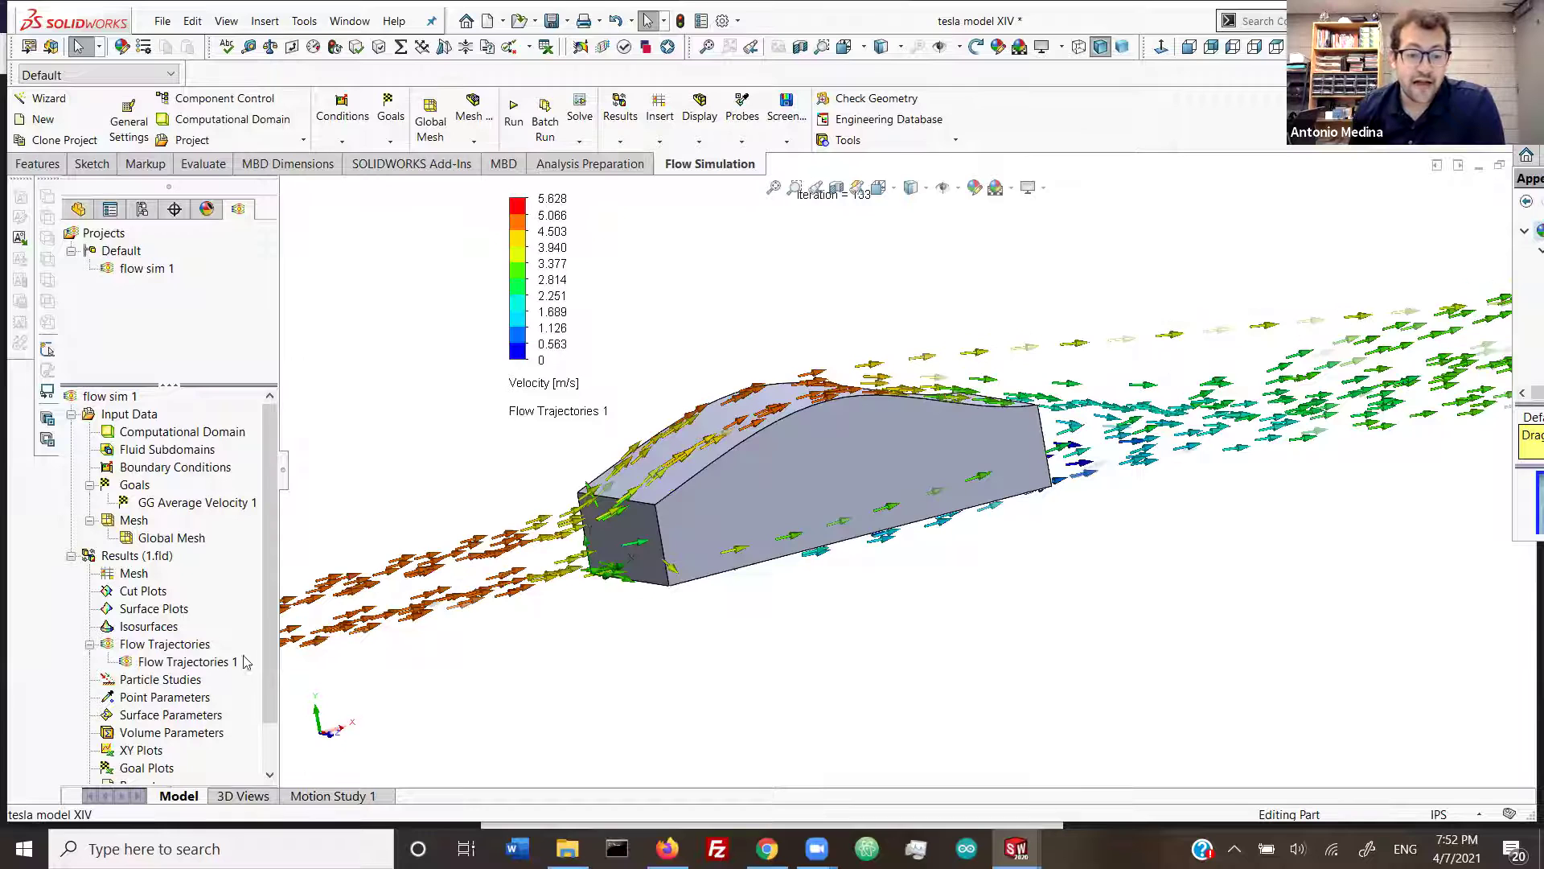
Step: Play the flow trajectories animation and watch the moving arrows over the car body and in the wake behind it
{"action": "key", "text": "Right"}
{"action": "right_click", "coordinate": [175, 664]}
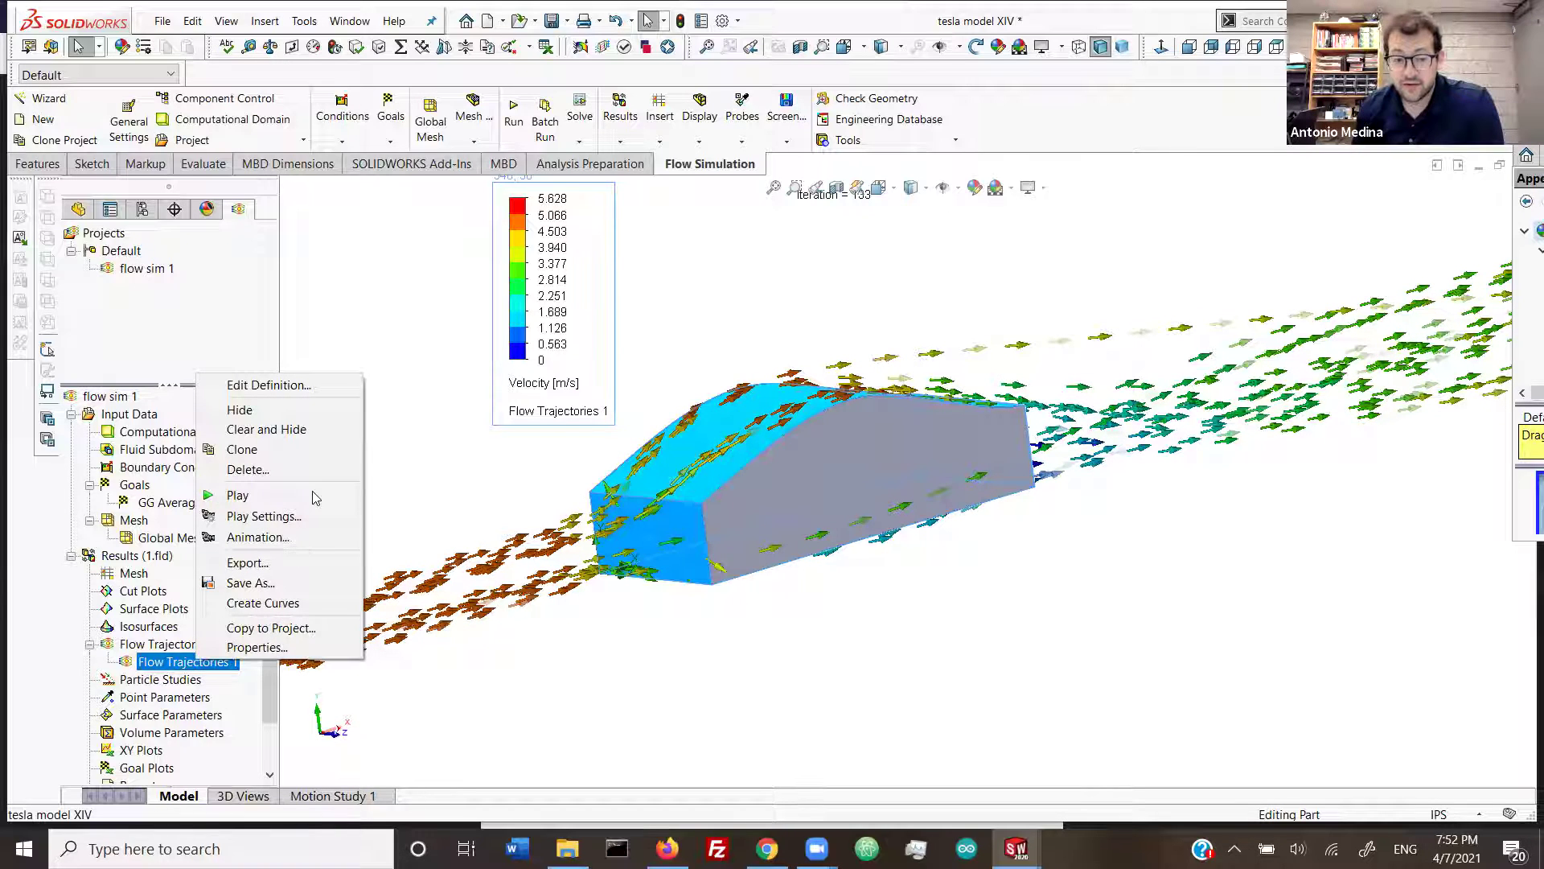
{"action": "key", "text": "Return"}
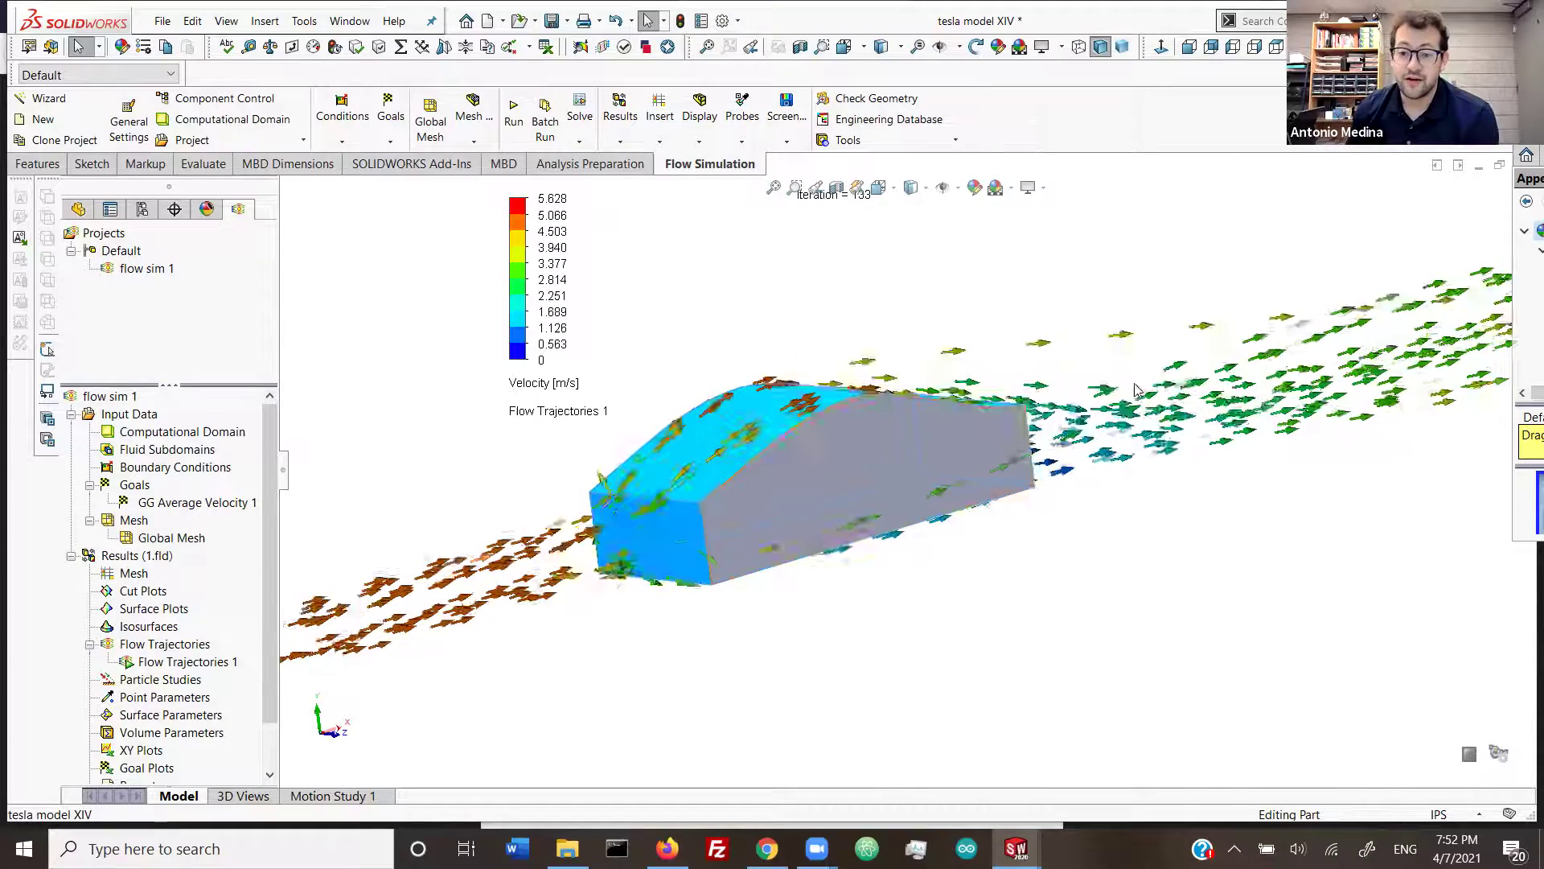
{"action": "scroll", "coordinate": [1027, 543], "scroll_direction": "up", "scroll_amount": 1}
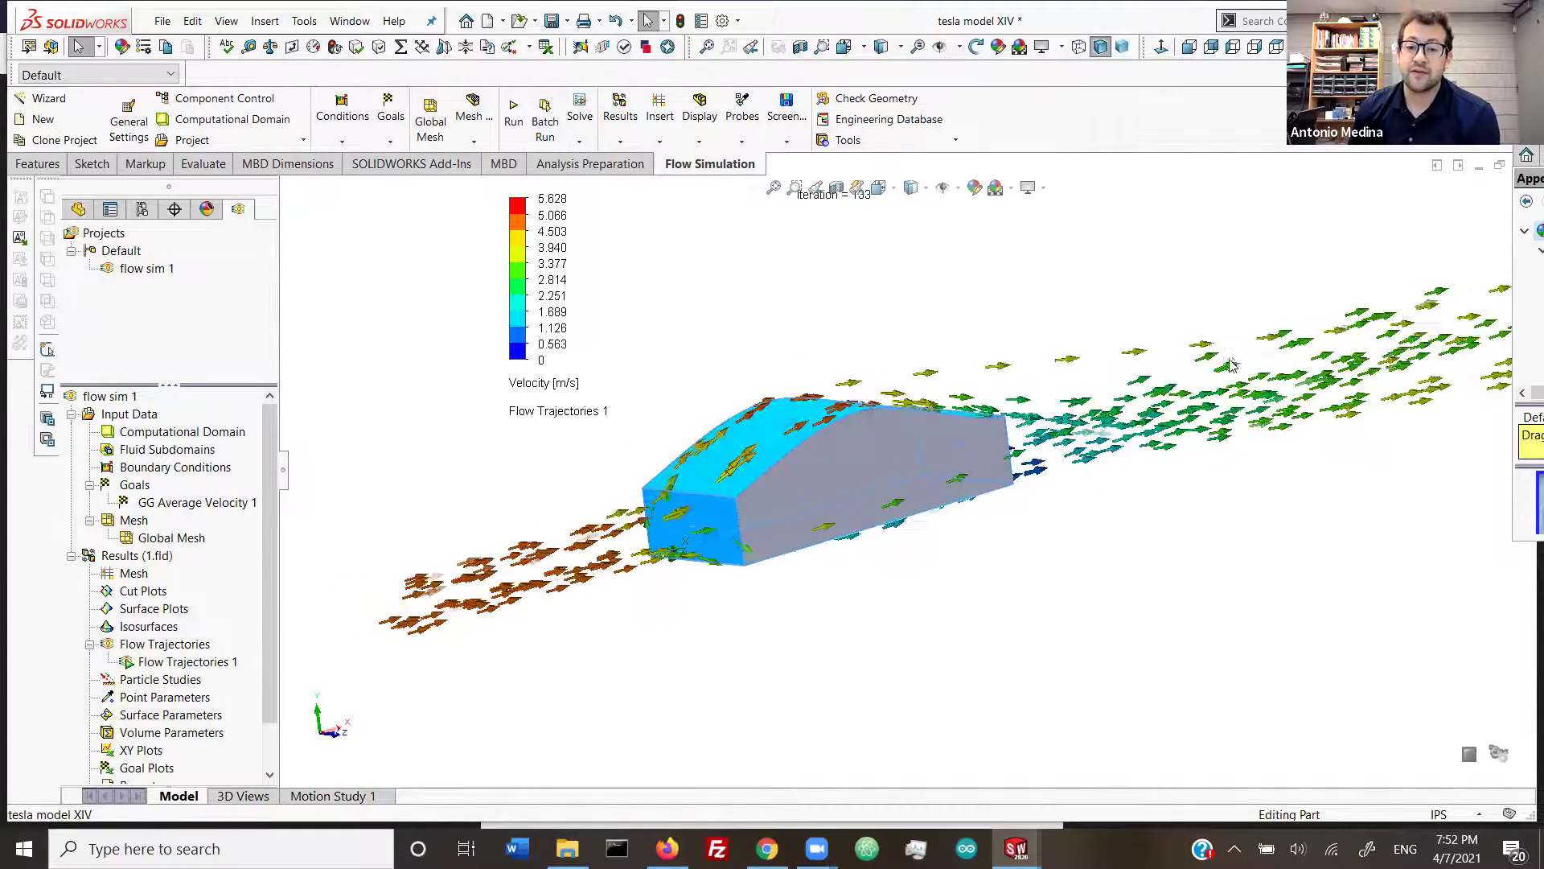
{"action": "scroll", "coordinate": [1238, 368], "scroll_direction": "down", "scroll_amount": 2}
{"action": "scroll", "coordinate": [1130, 523], "scroll_direction": "down", "scroll_amount": 4}
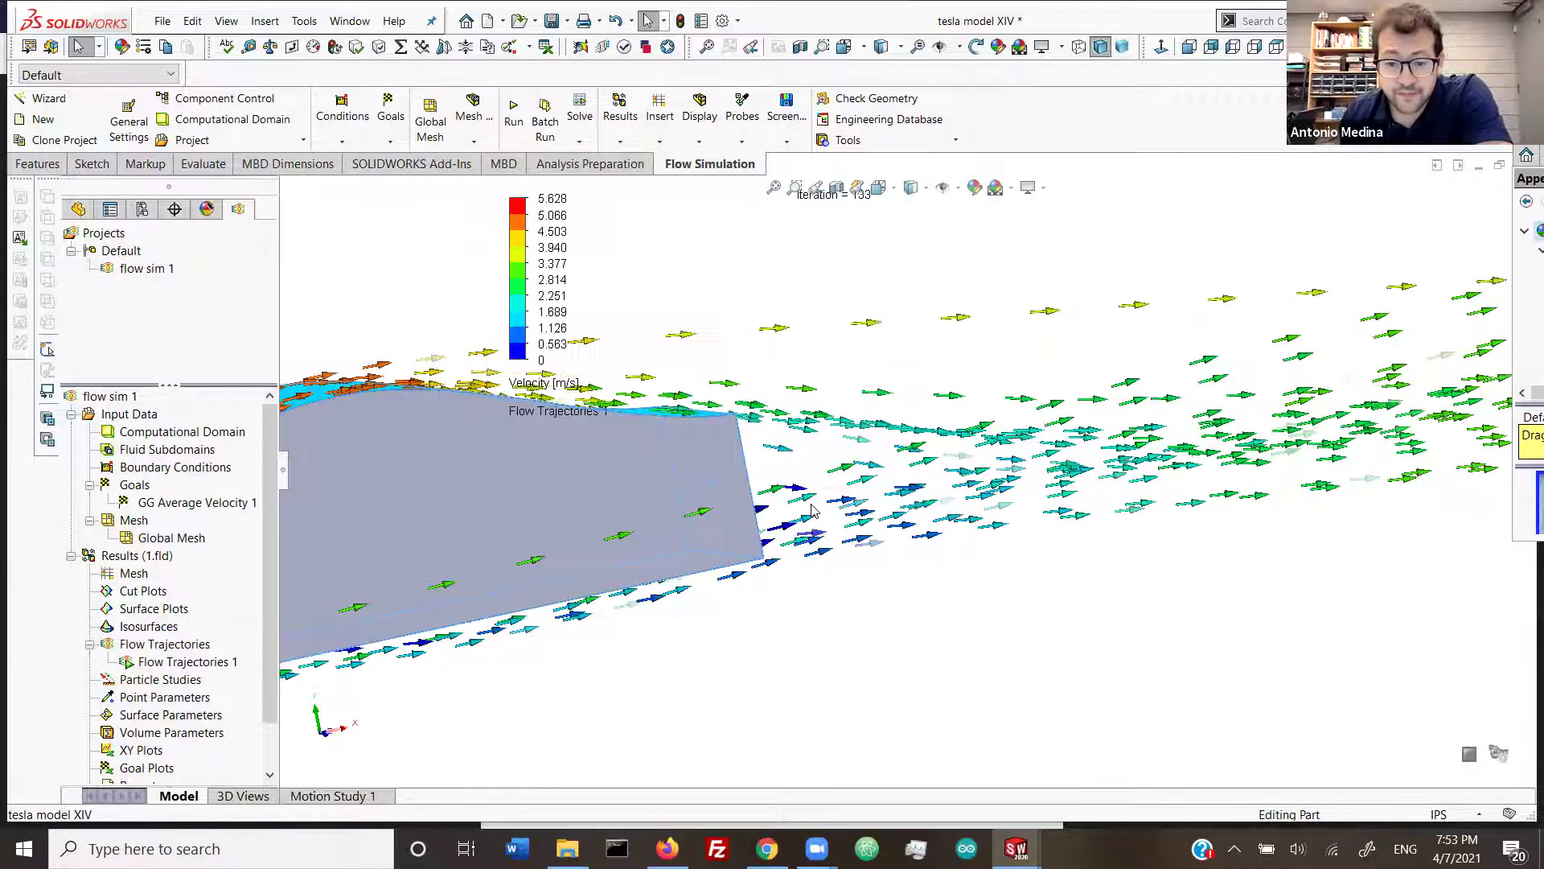
{"action": "middle_click_drag", "start_coordinate": [776, 393], "coordinate": [790, 429]}
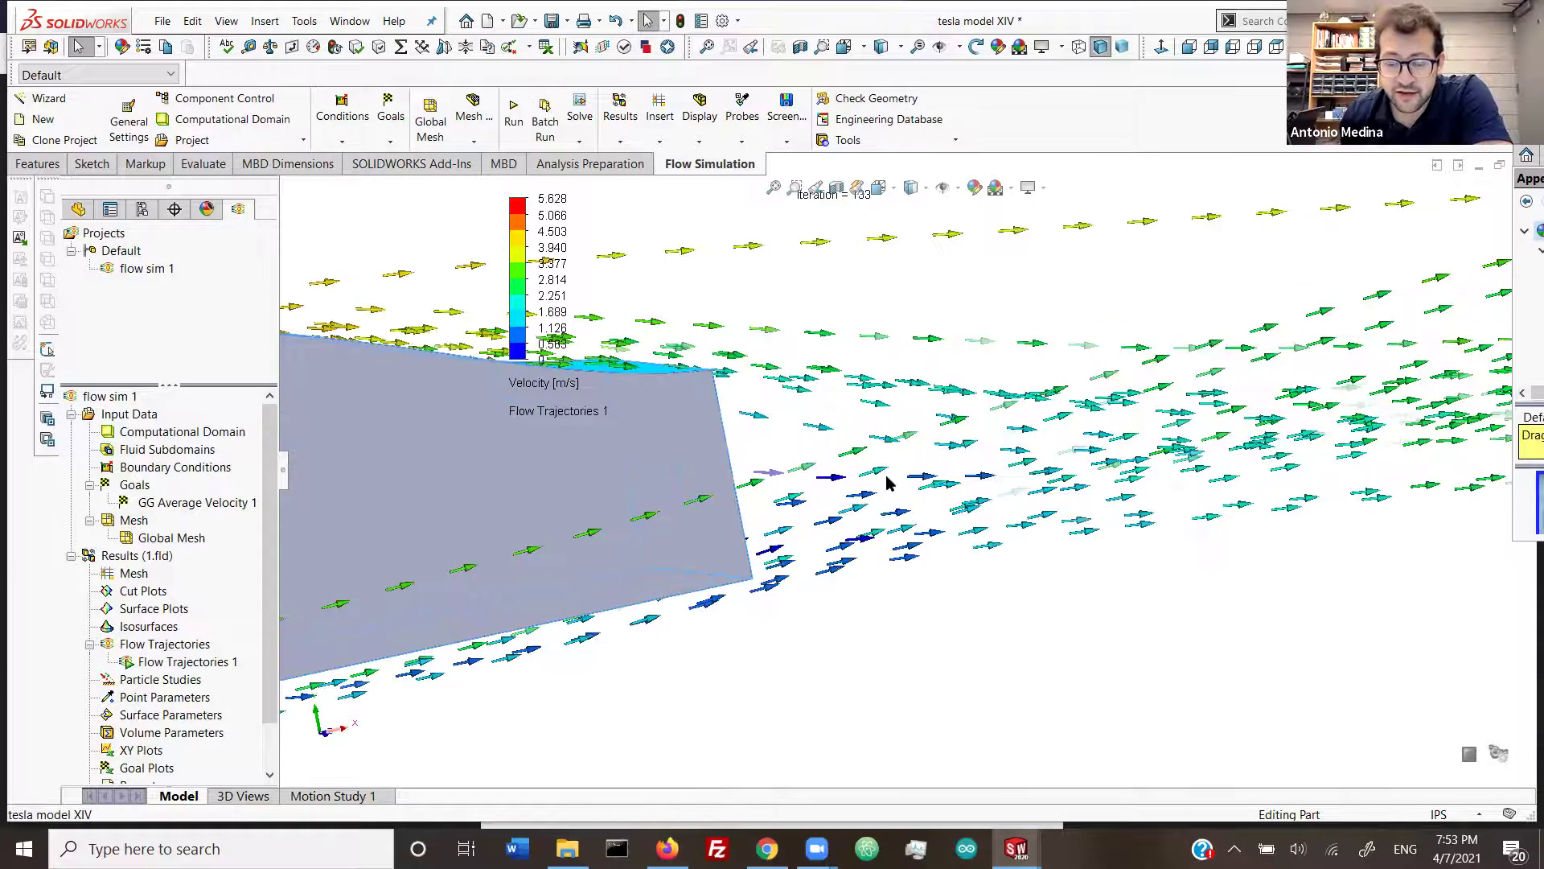
{"action": "middle_click_drag", "start_coordinate": [888, 477], "coordinate": [846, 547]}
{"action": "middle_click_drag", "start_coordinate": [811, 469], "coordinate": [464, 484]}
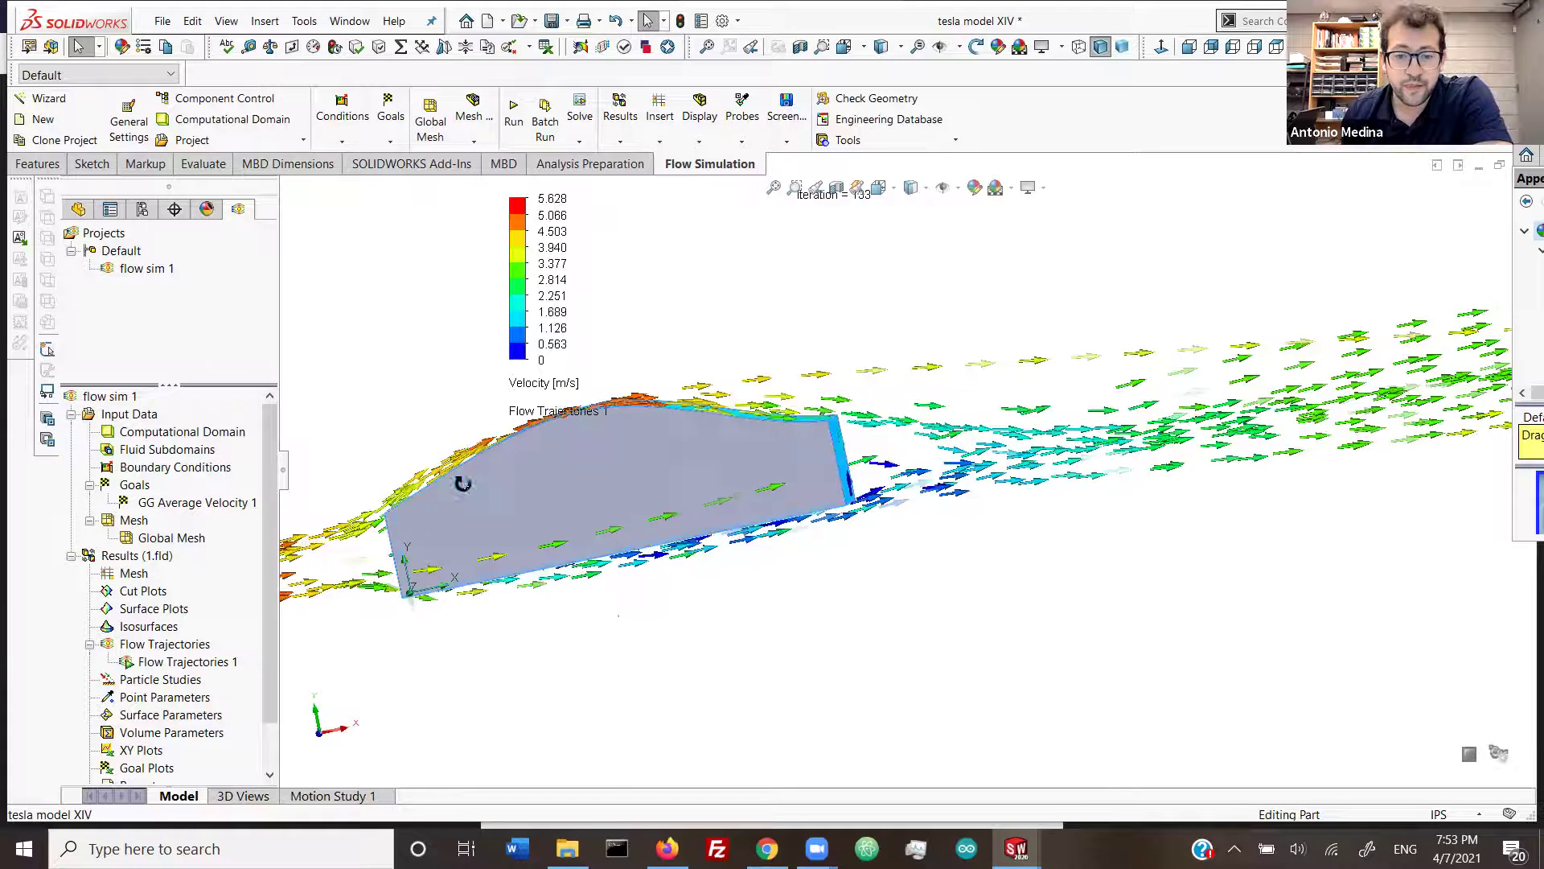
{"action": "middle_click_drag", "start_coordinate": [666, 626], "coordinate": [756, 646]}
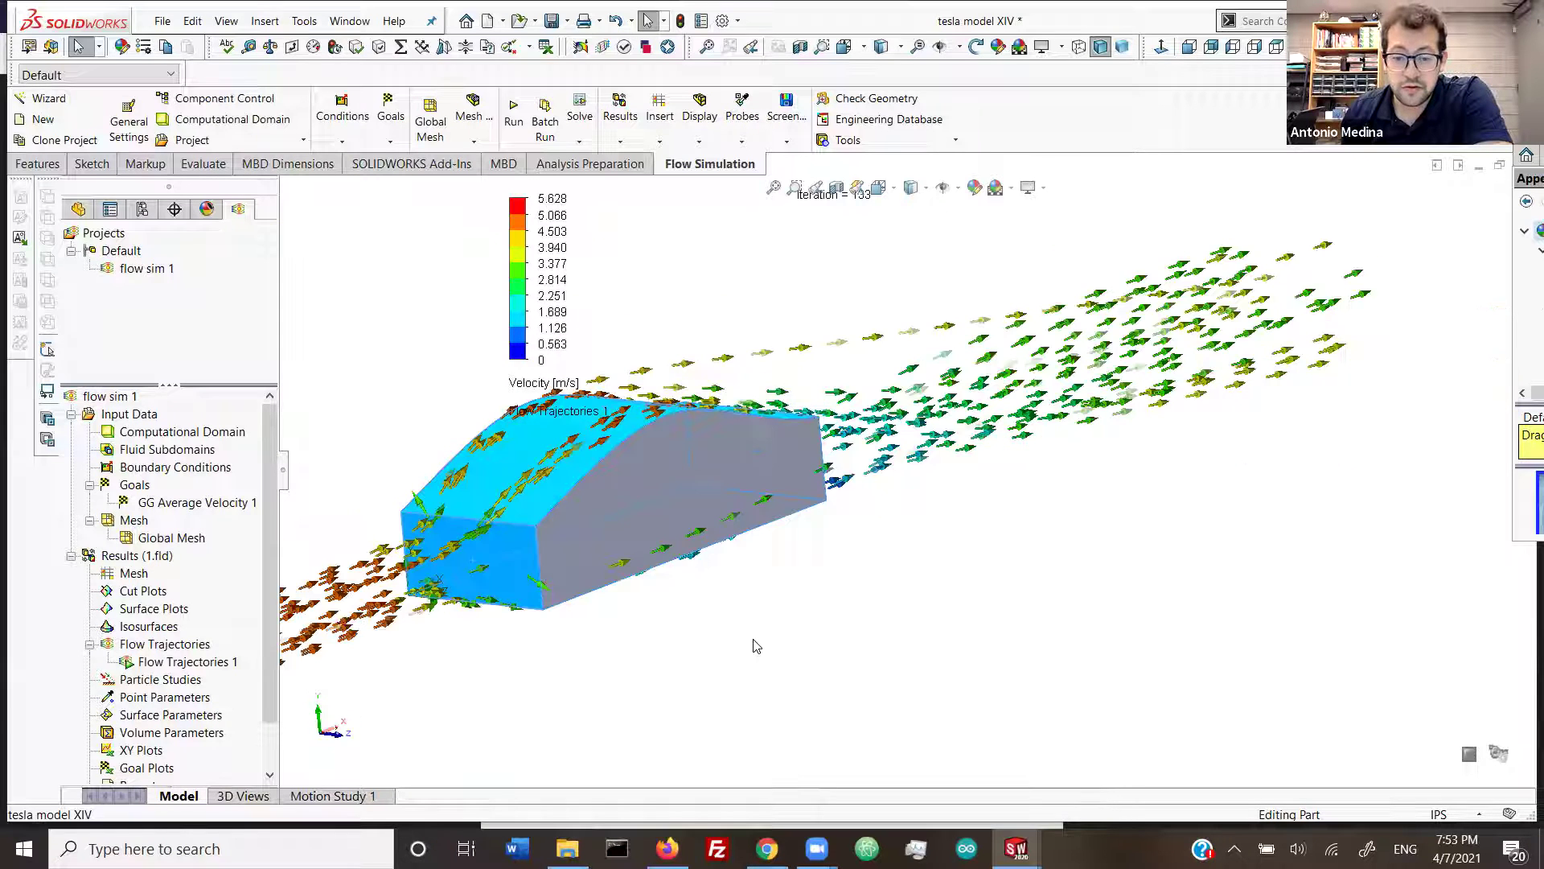
Step: Hide the flow trajectories and insert a cut plot of Velocity contours with 11 levels on the Front Plane at 0 m offset
{"action": "left_click", "coordinate": [202, 662]}
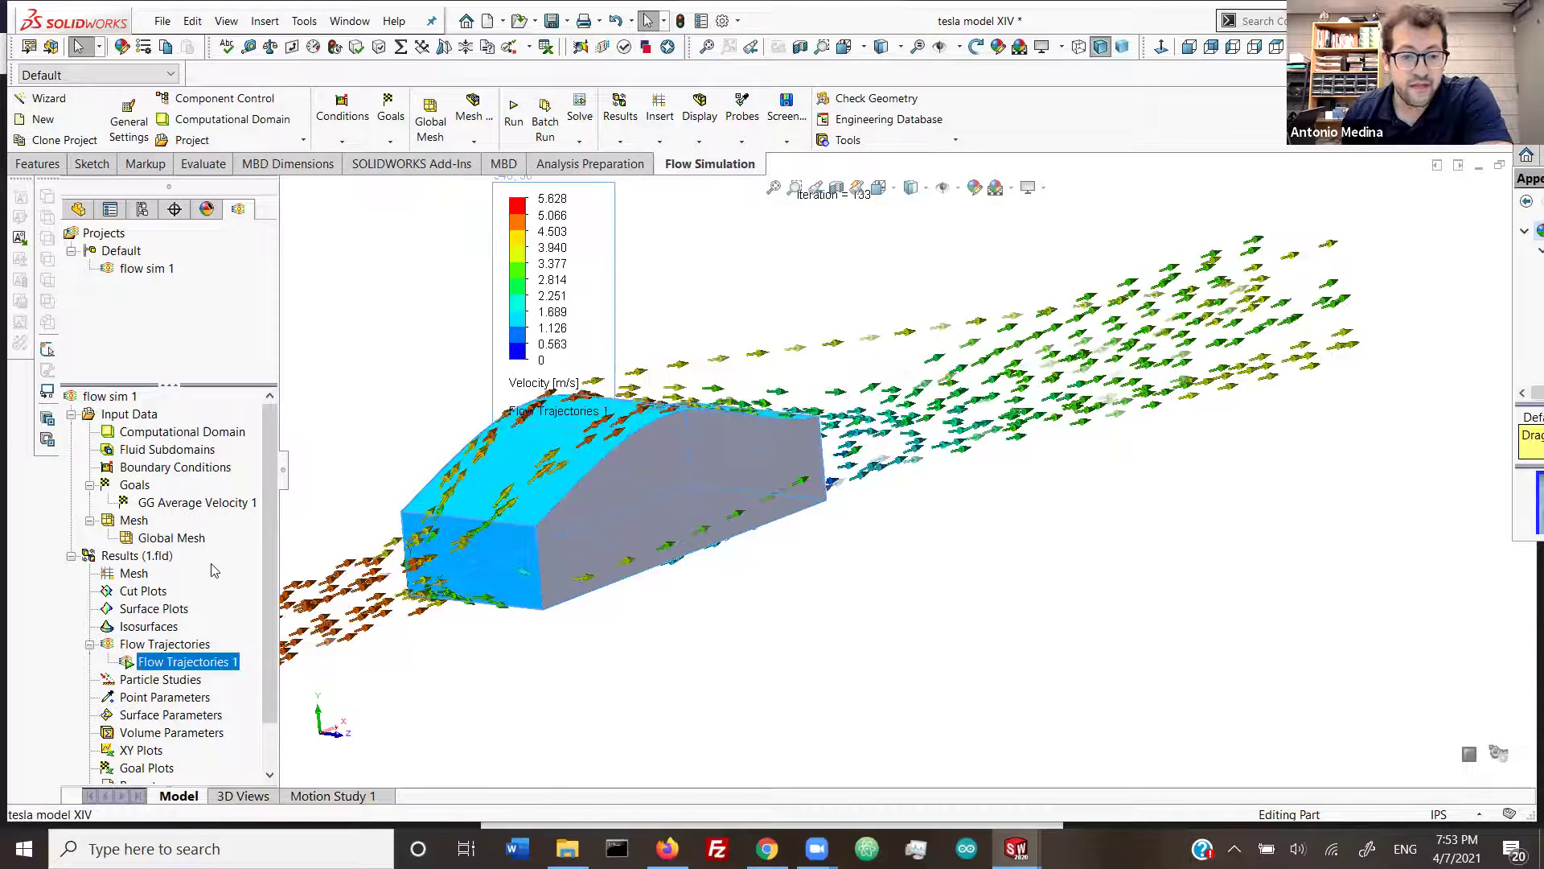
{"action": "right_click", "coordinate": [169, 667]}
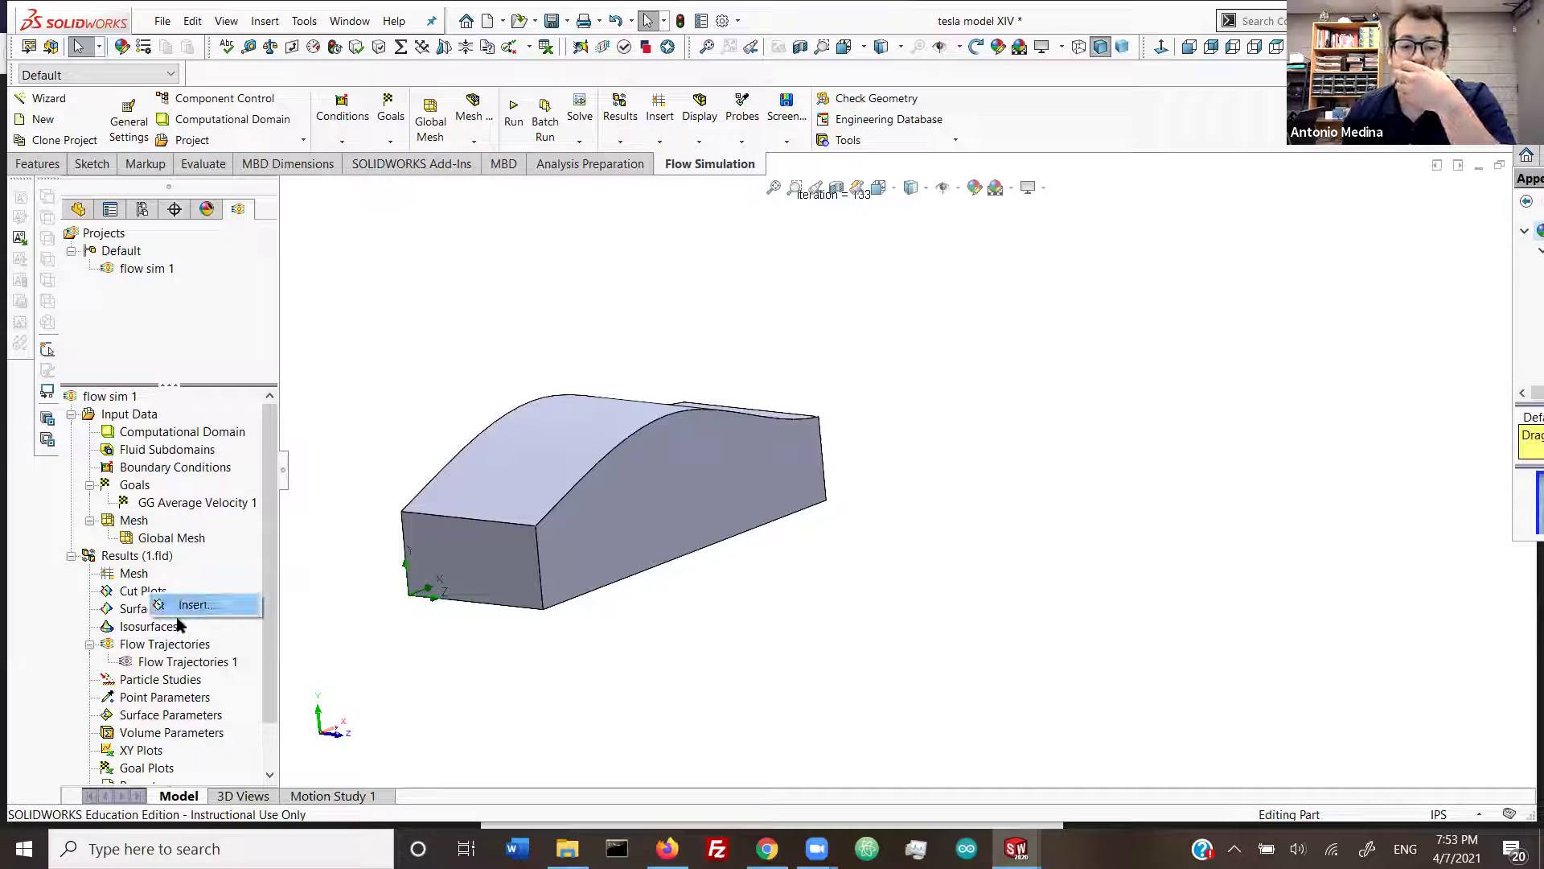
{"action": "left_click", "coordinate": [475, 416]}
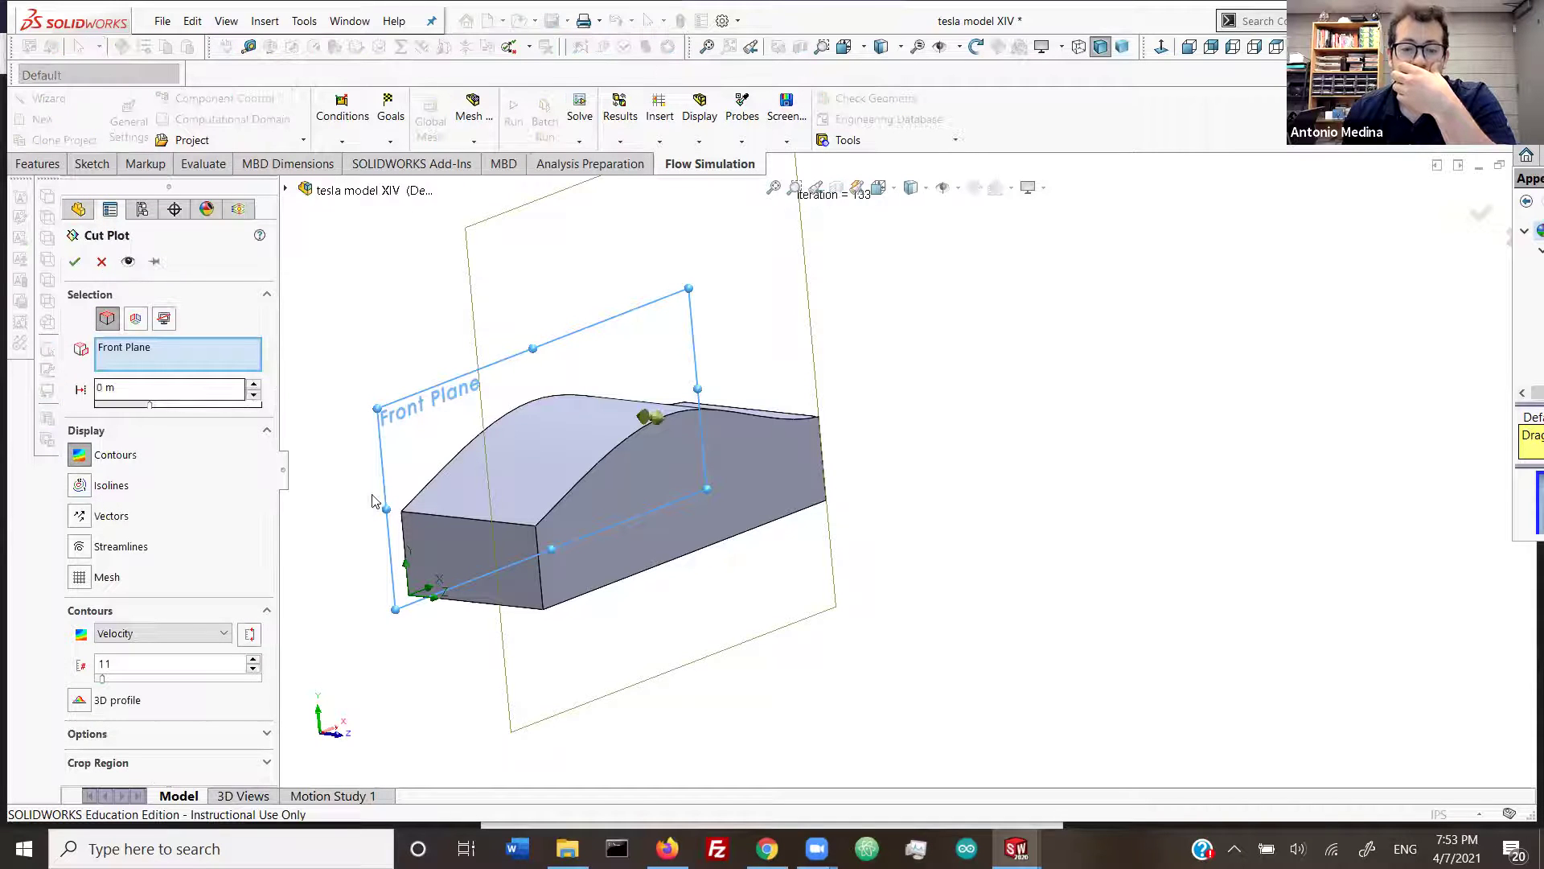
{"action": "scroll", "coordinate": [805, 471], "scroll_direction": "up", "scroll_amount": 3}
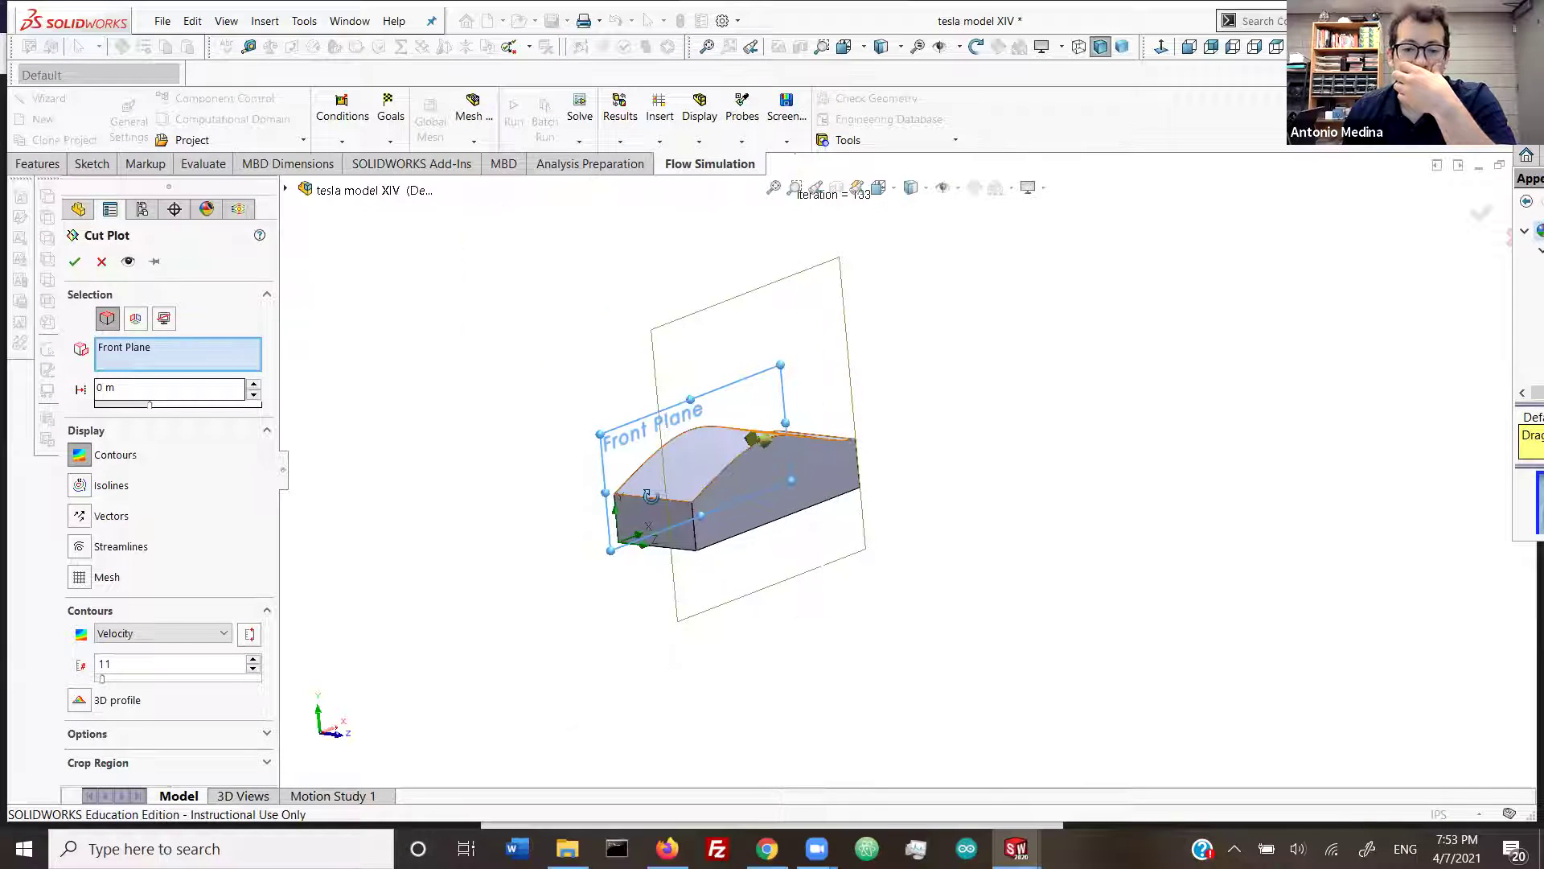
{"action": "scroll", "coordinate": [619, 522], "scroll_direction": "down", "scroll_amount": 3}
{"action": "middle_click_drag", "start_coordinate": [653, 469], "coordinate": [519, 461]}
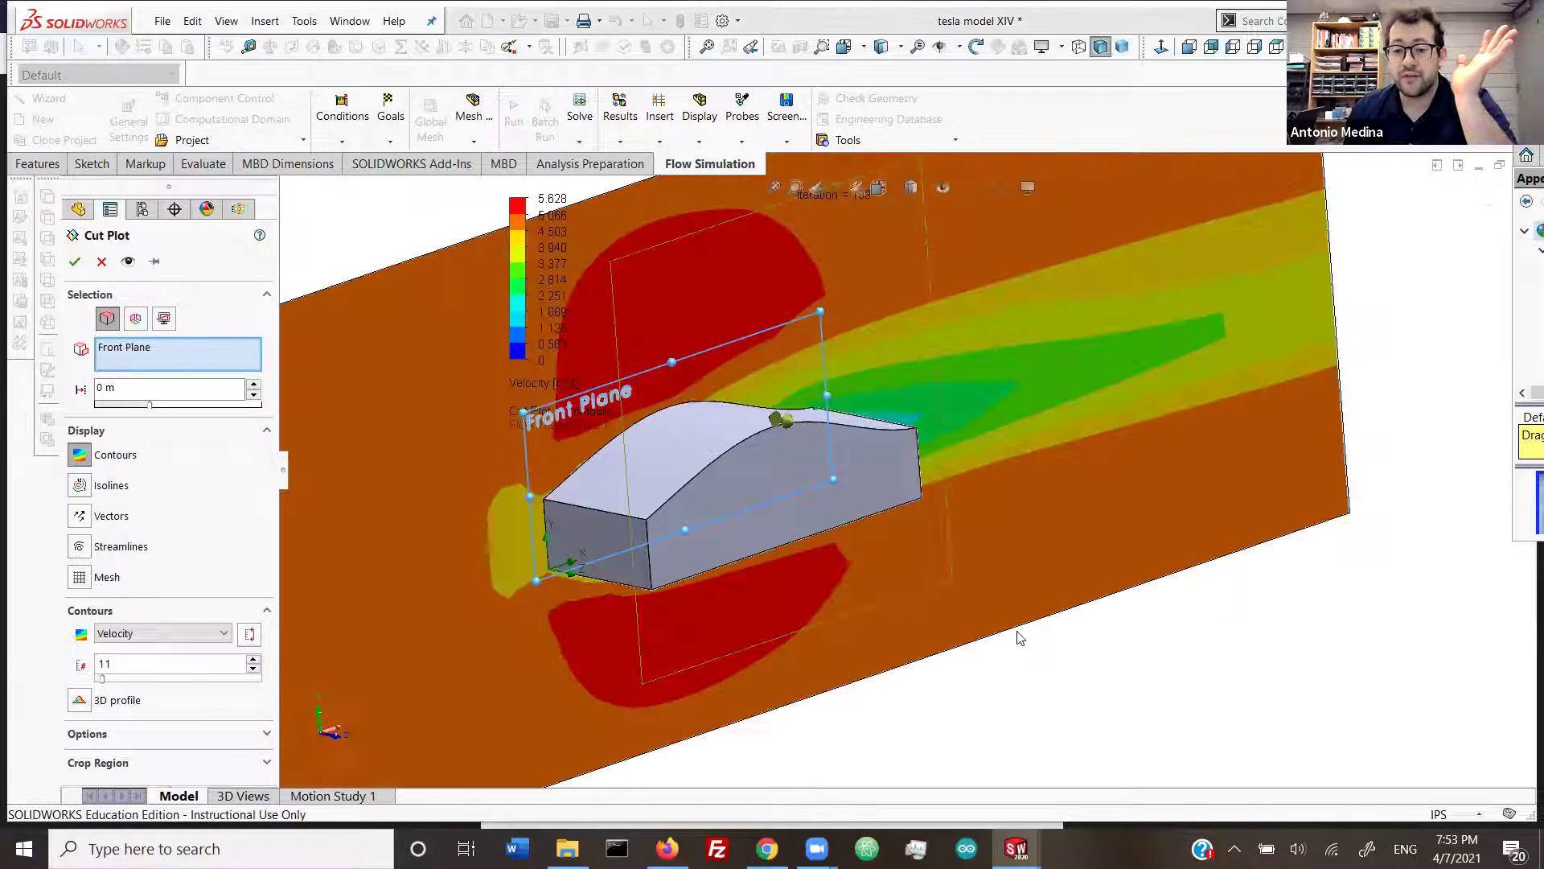
Step: Examine the velocity contours of the cut plot ahead of the car's nose, above and below the body, and in the wake
{"action": "middle_click_drag", "start_coordinate": [1047, 667], "coordinate": [949, 584]}
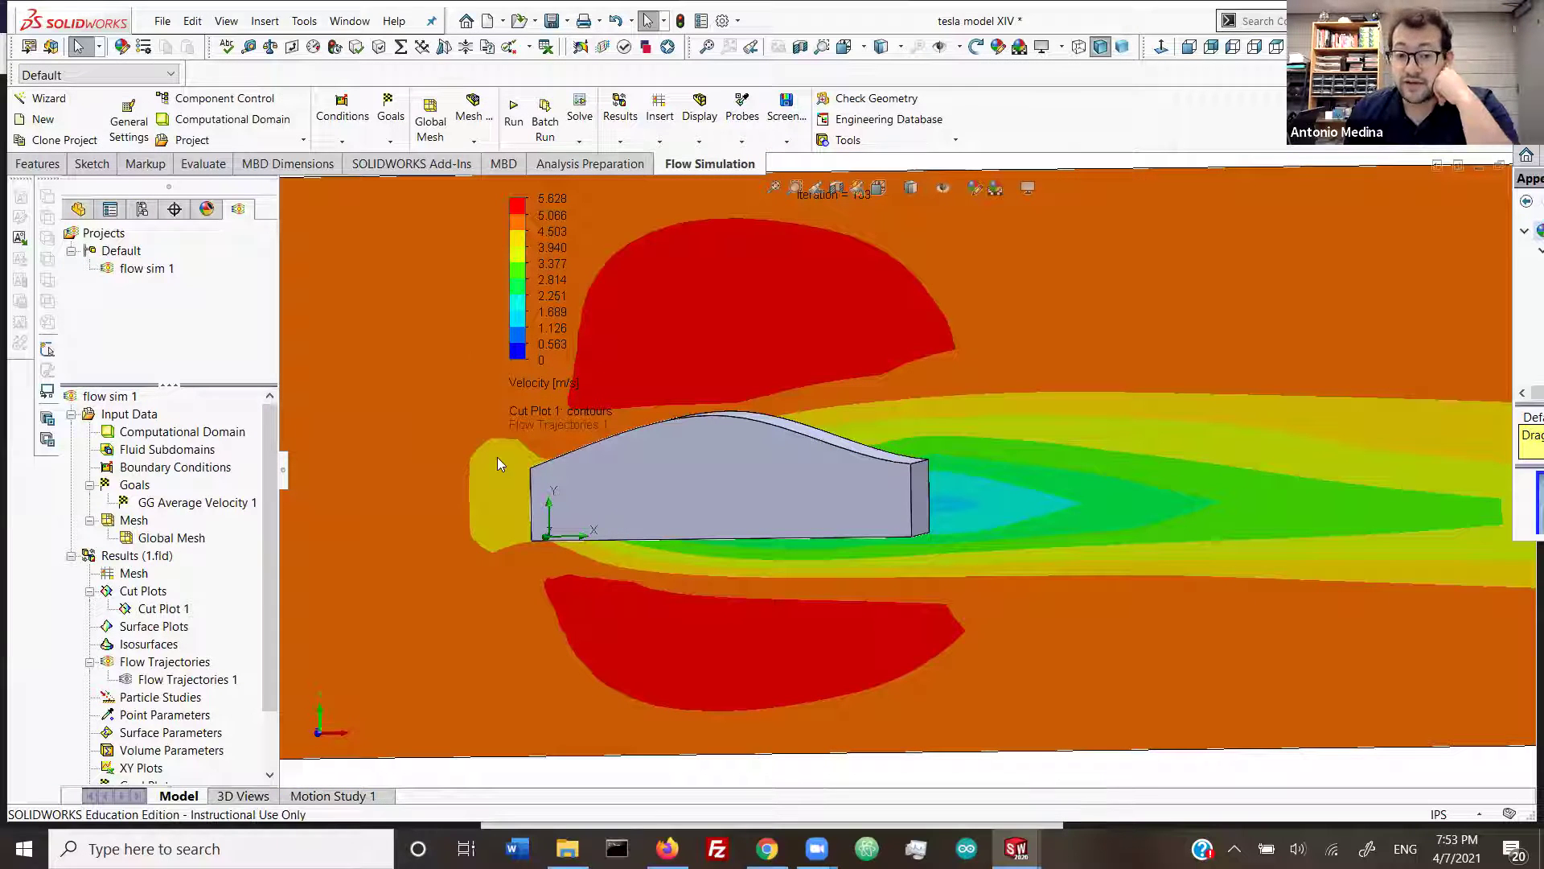
{"action": "scroll", "coordinate": [534, 479], "scroll_direction": "down", "scroll_amount": 2}
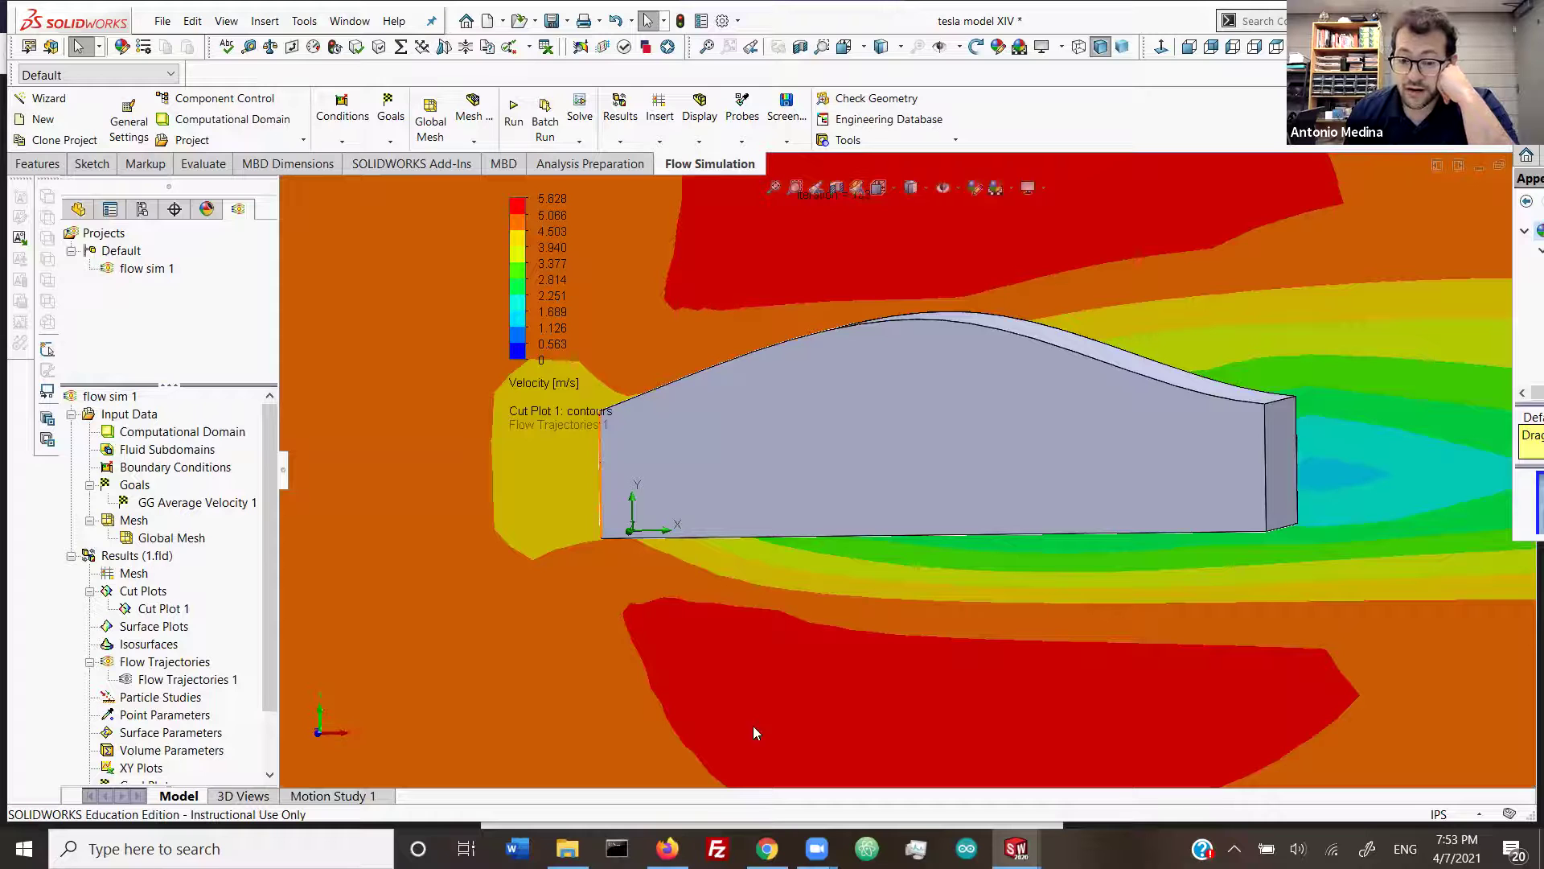
{"action": "scroll", "coordinate": [885, 466], "scroll_direction": "up", "scroll_amount": 2}
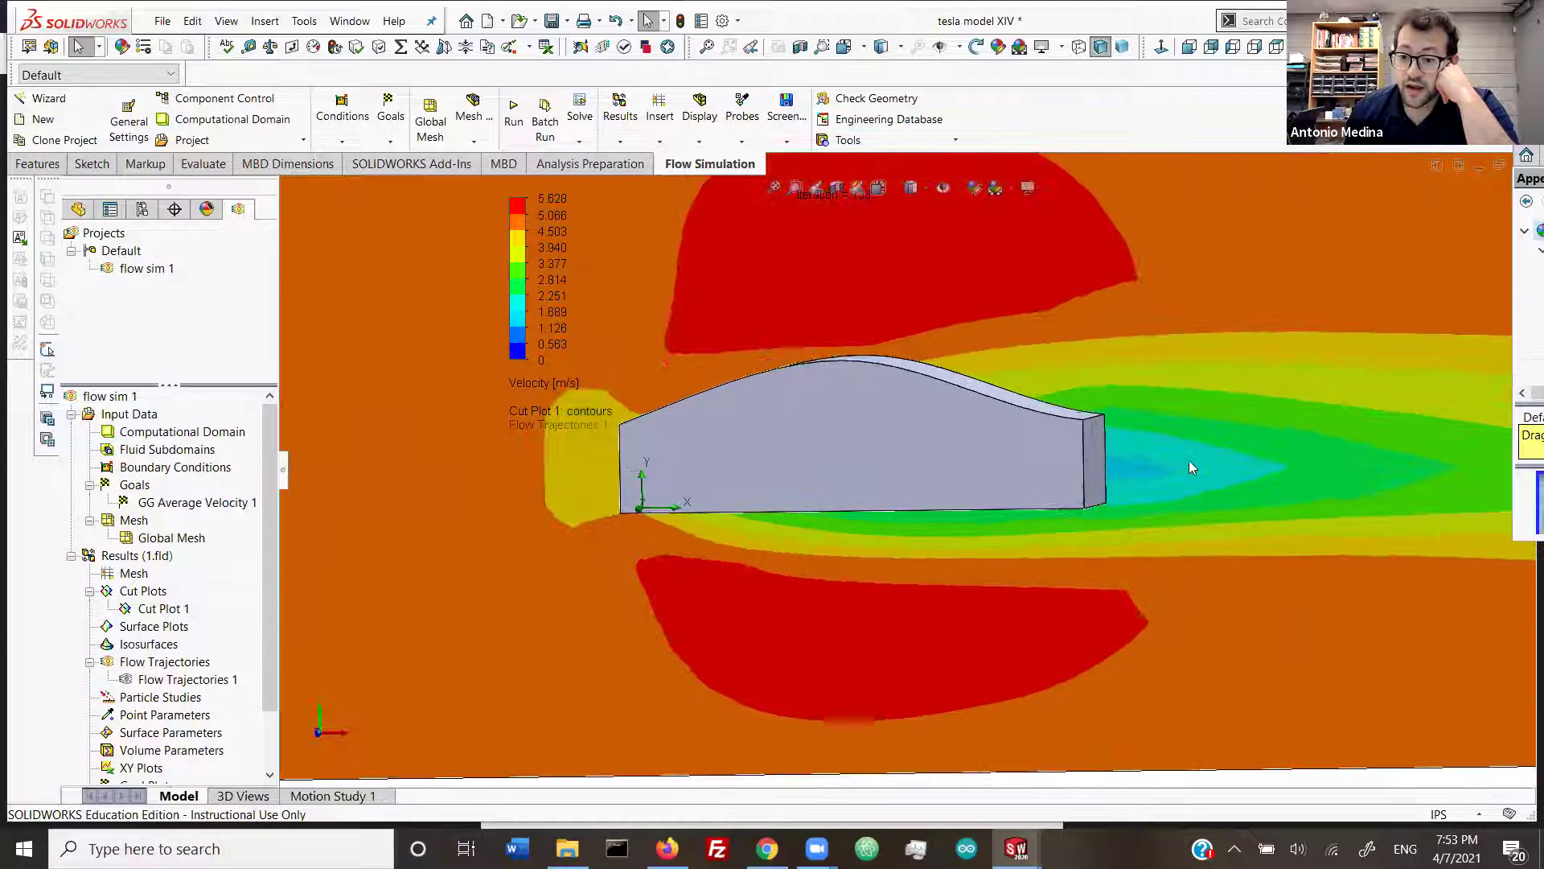
{"action": "scroll", "coordinate": [1150, 451], "scroll_direction": "down", "scroll_amount": 2}
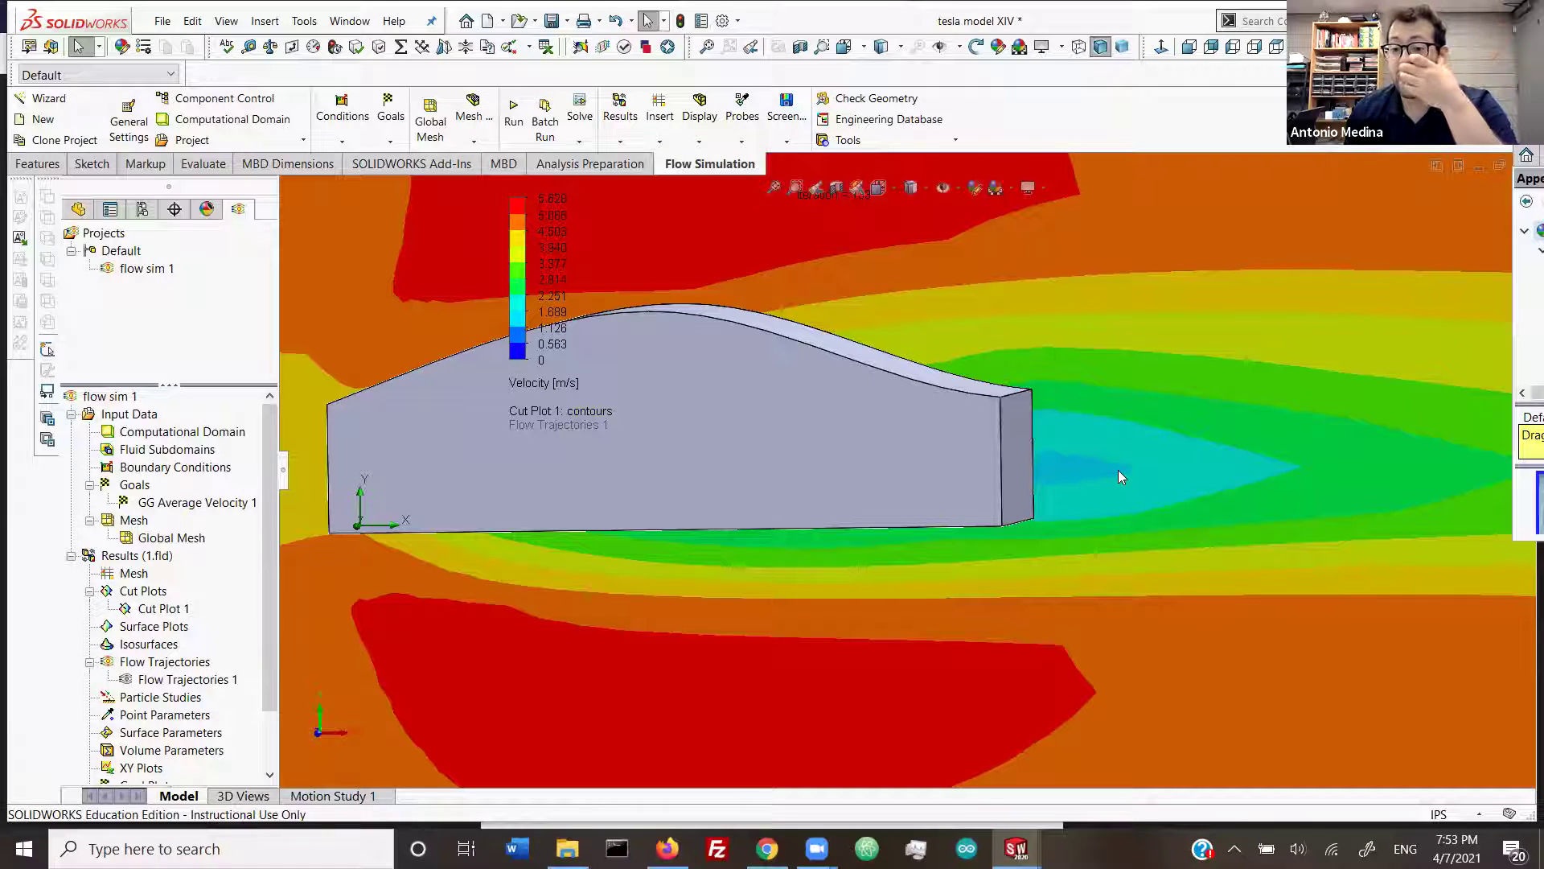
{"action": "scroll", "coordinate": [750, 575], "scroll_direction": "up", "scroll_amount": 2}
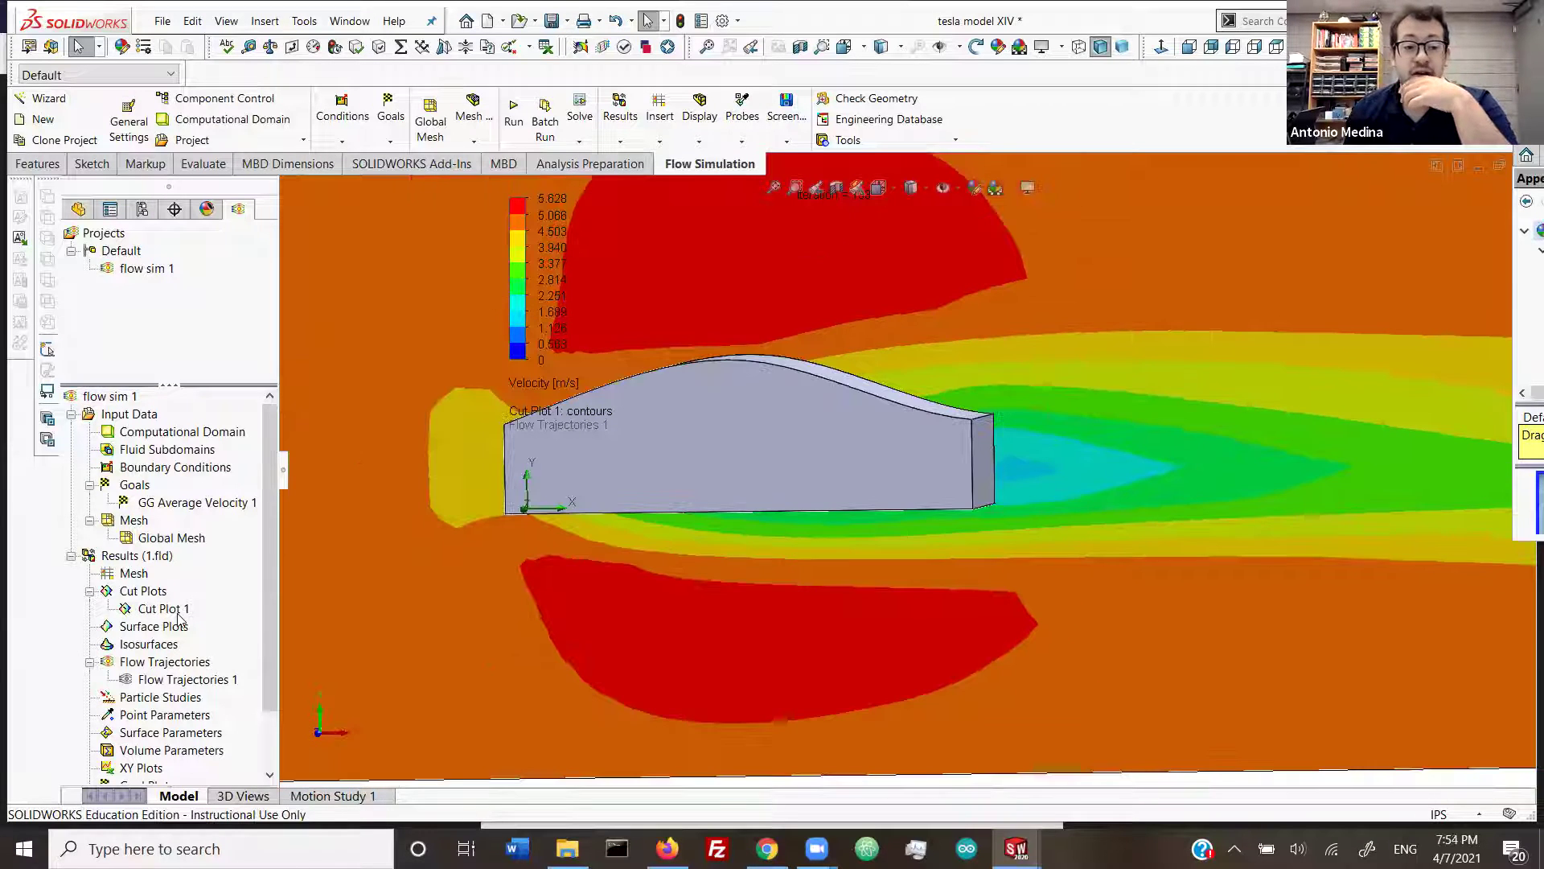
Step: Play the cut plot animation and watch how the velocity contours change as the plane sweeps across the car body
{"action": "right_click", "coordinate": [164, 614]}
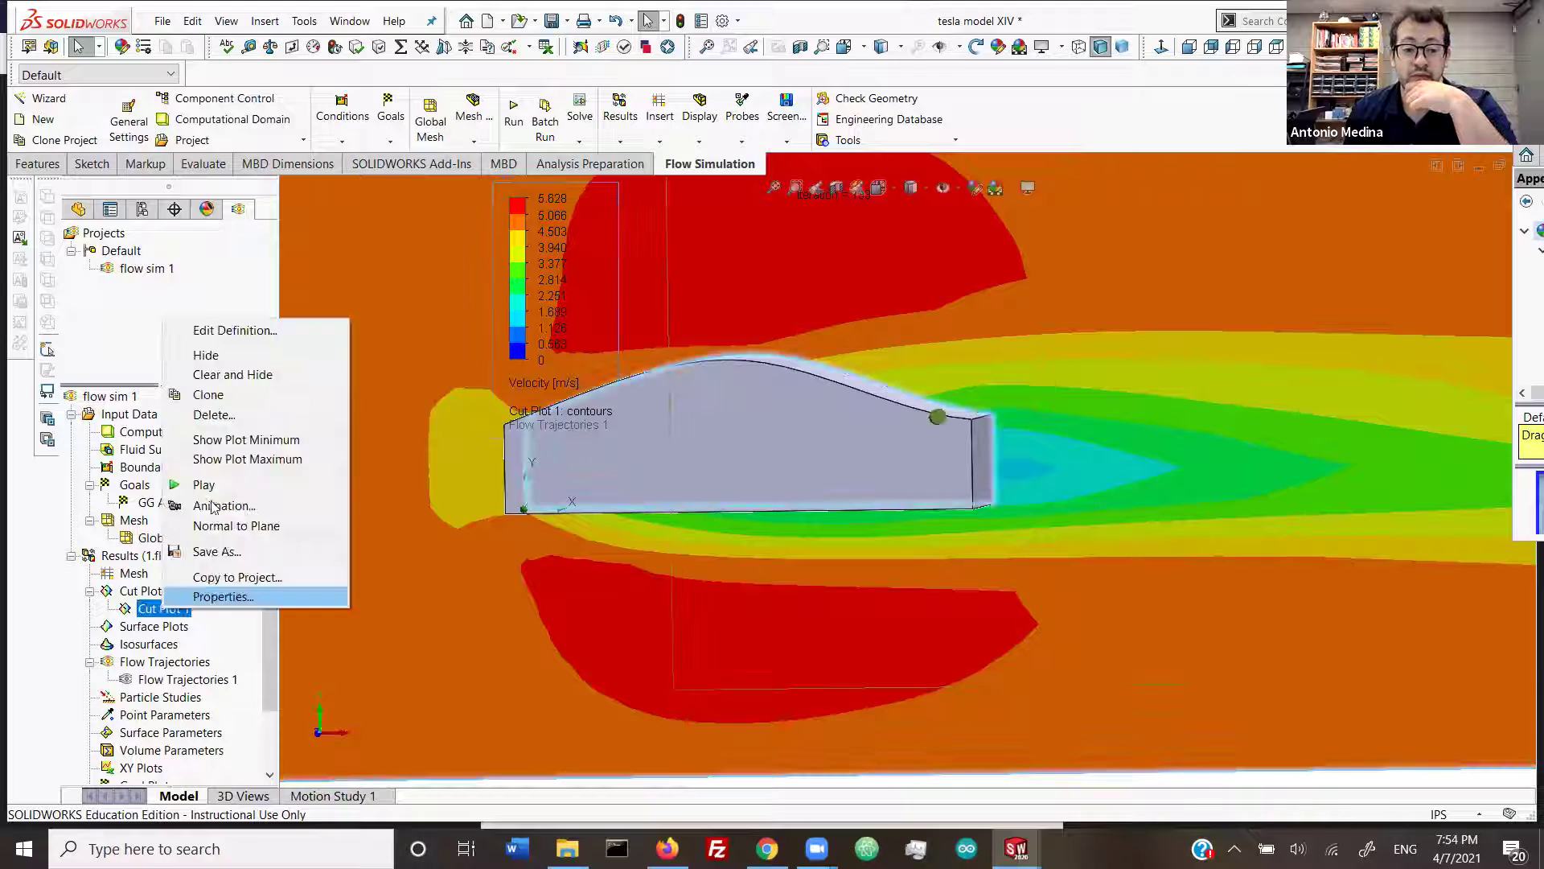
{"action": "left_click", "coordinate": [375, 523]}
{"action": "middle_click_drag", "start_coordinate": [582, 577], "coordinate": [673, 591]}
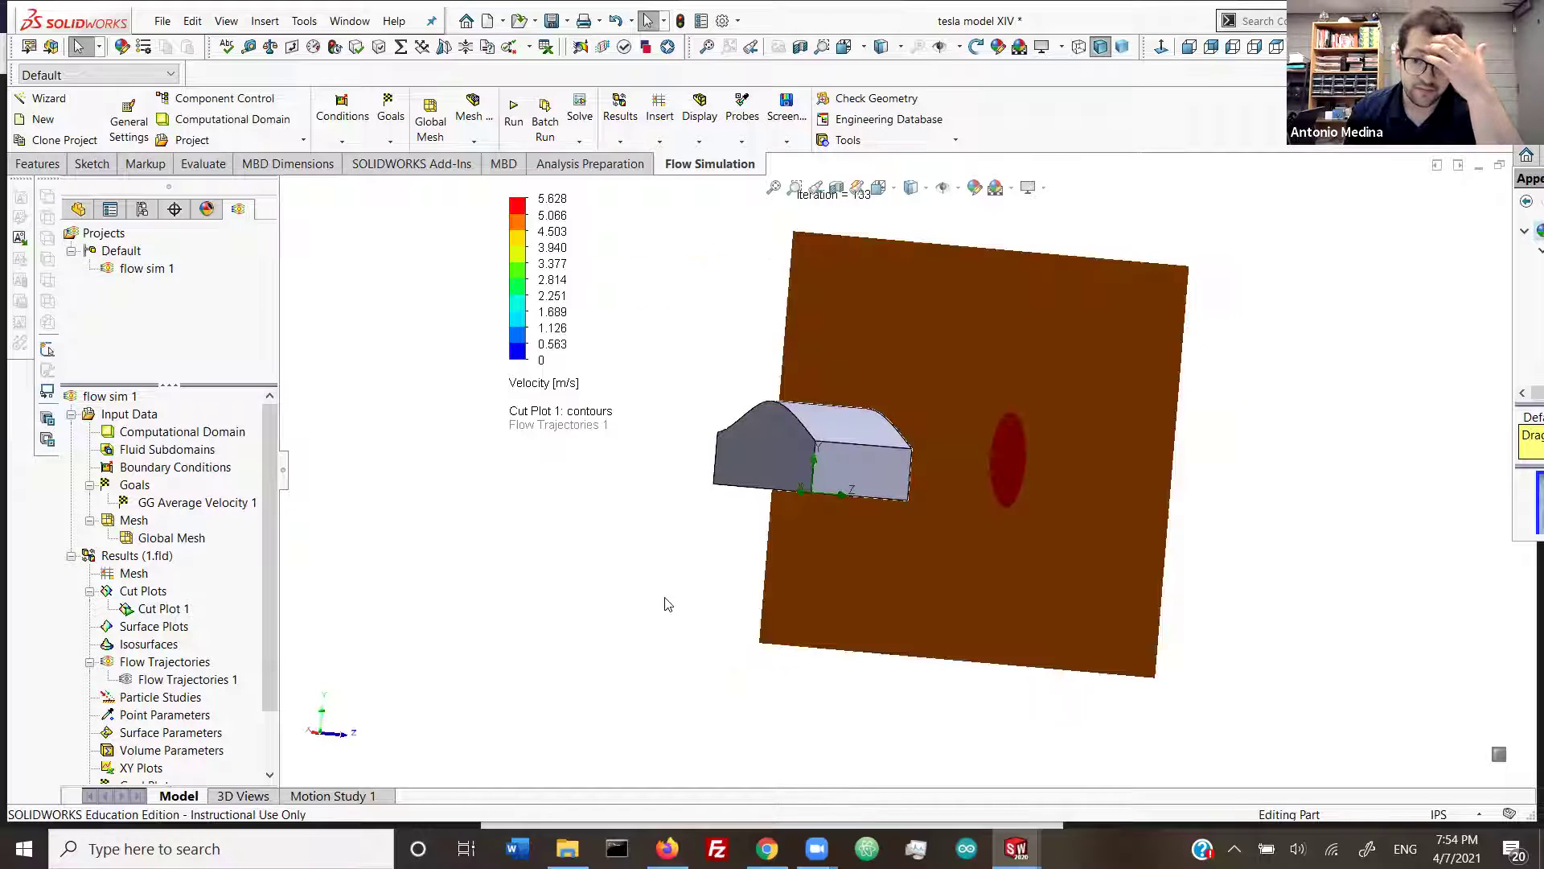
{"action": "middle_click_drag", "start_coordinate": [671, 599], "coordinate": [630, 607]}
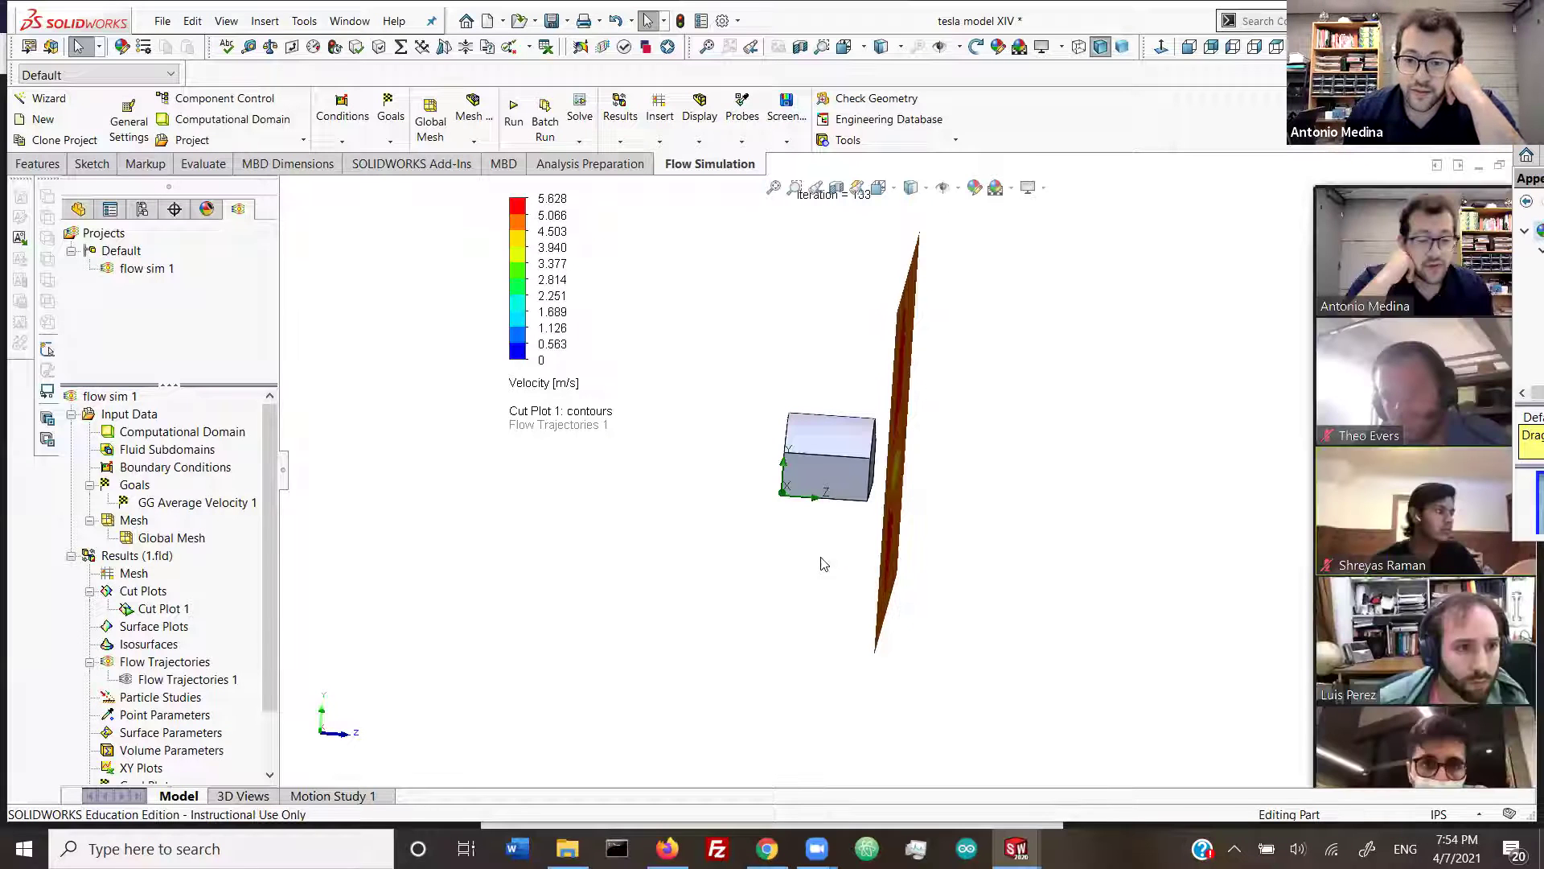
{"action": "middle_click_drag", "start_coordinate": [824, 564], "coordinate": [826, 567]}
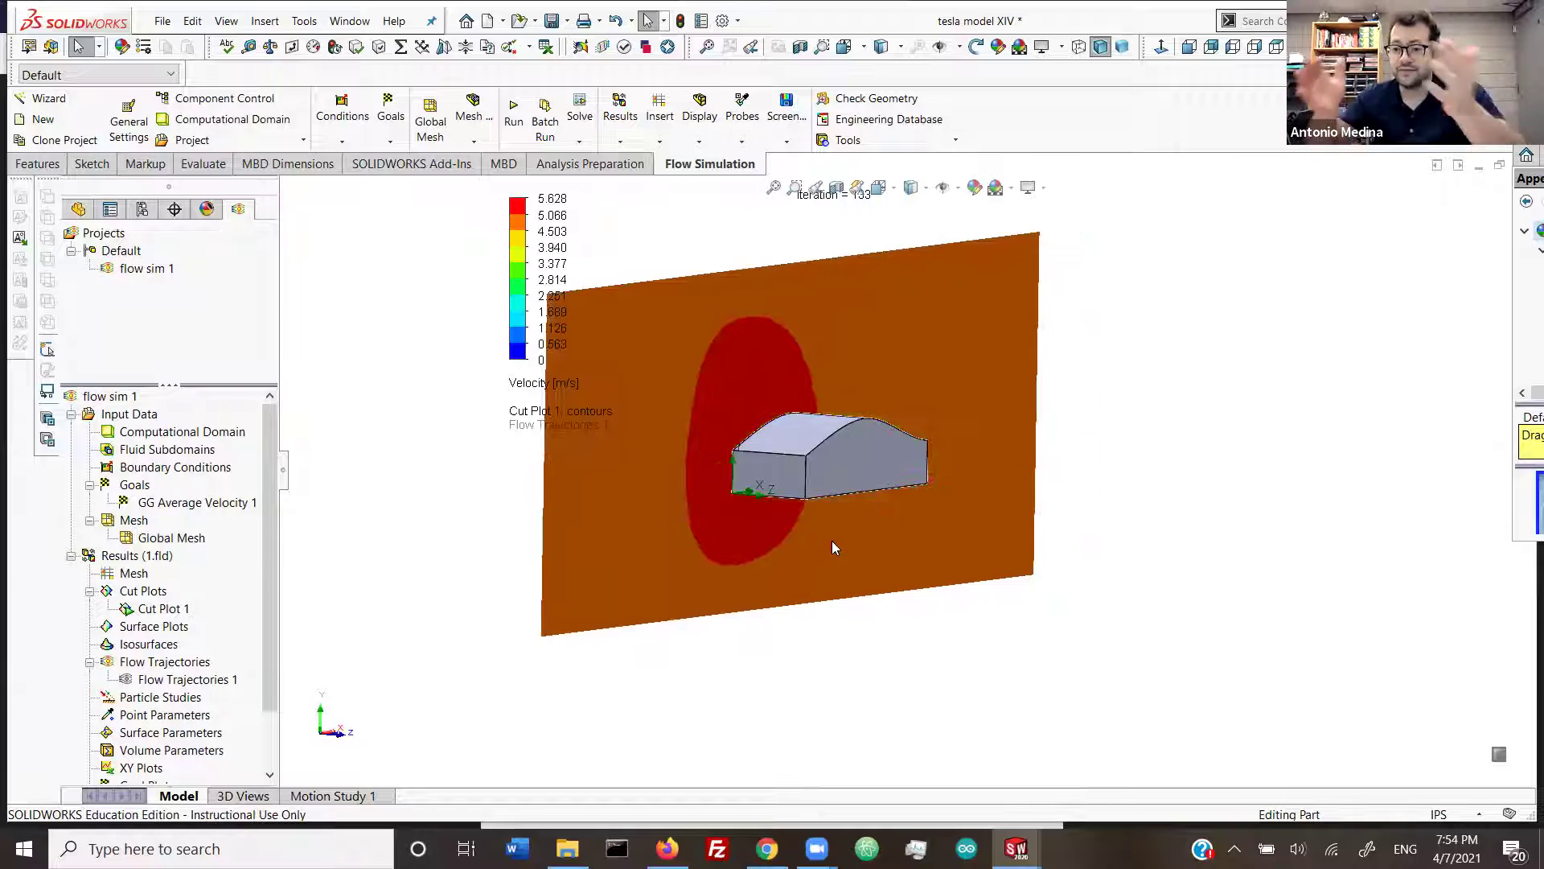
{"action": "scroll", "coordinate": [832, 518], "scroll_direction": "down", "scroll_amount": 1}
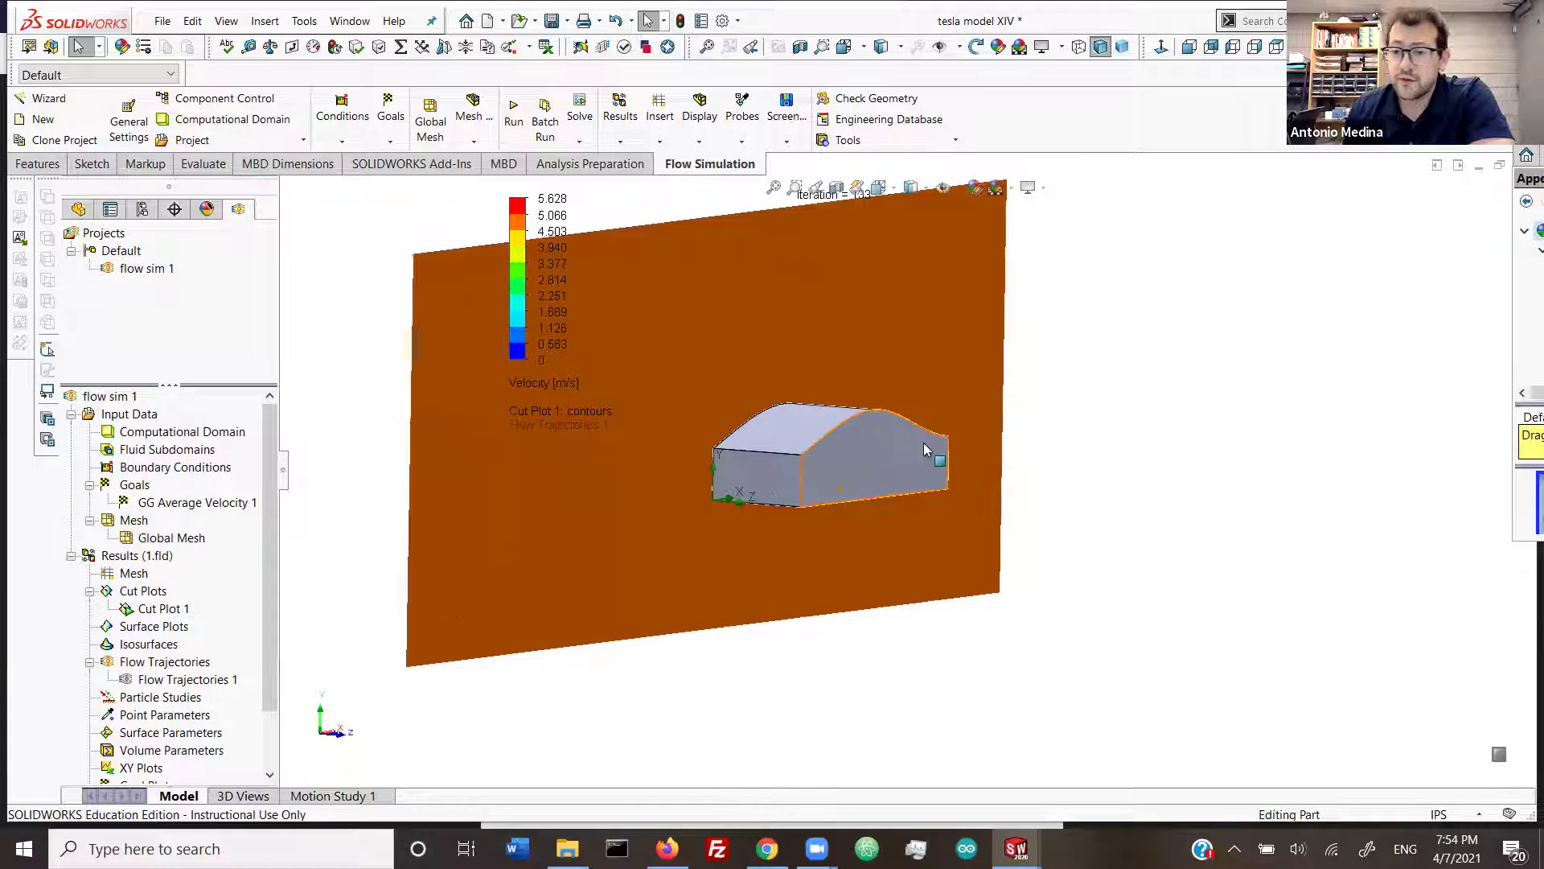
{"action": "scroll", "coordinate": [925, 439], "scroll_direction": "down", "scroll_amount": 1}
{"action": "middle_click_drag", "start_coordinate": [891, 508], "coordinate": [852, 539]}
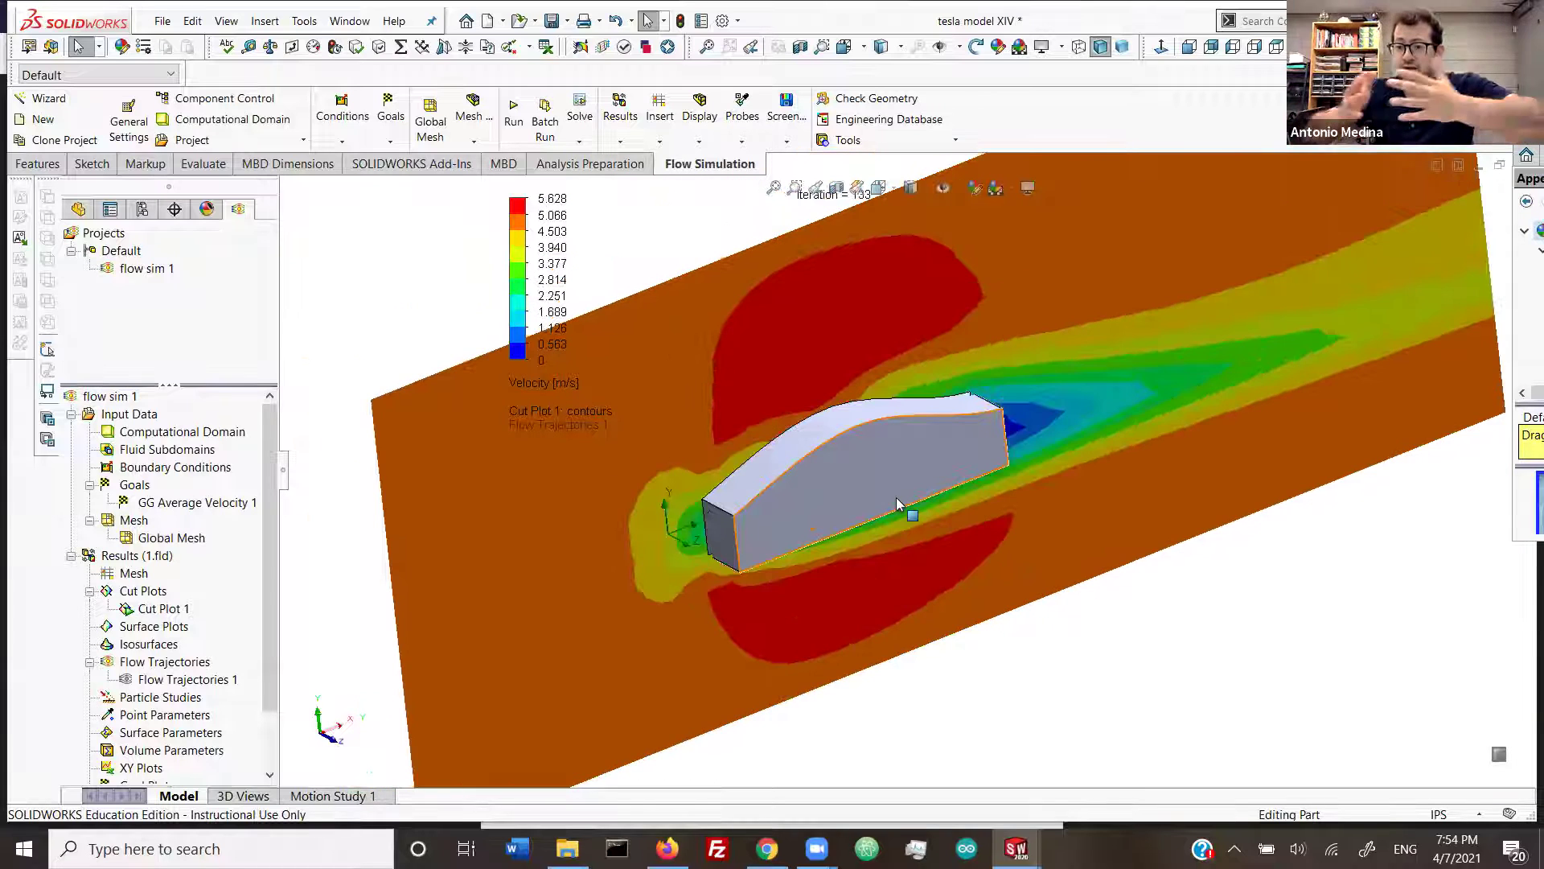
{"action": "left_click_drag", "start_coordinate": [912, 515], "coordinate": [474, 442]}
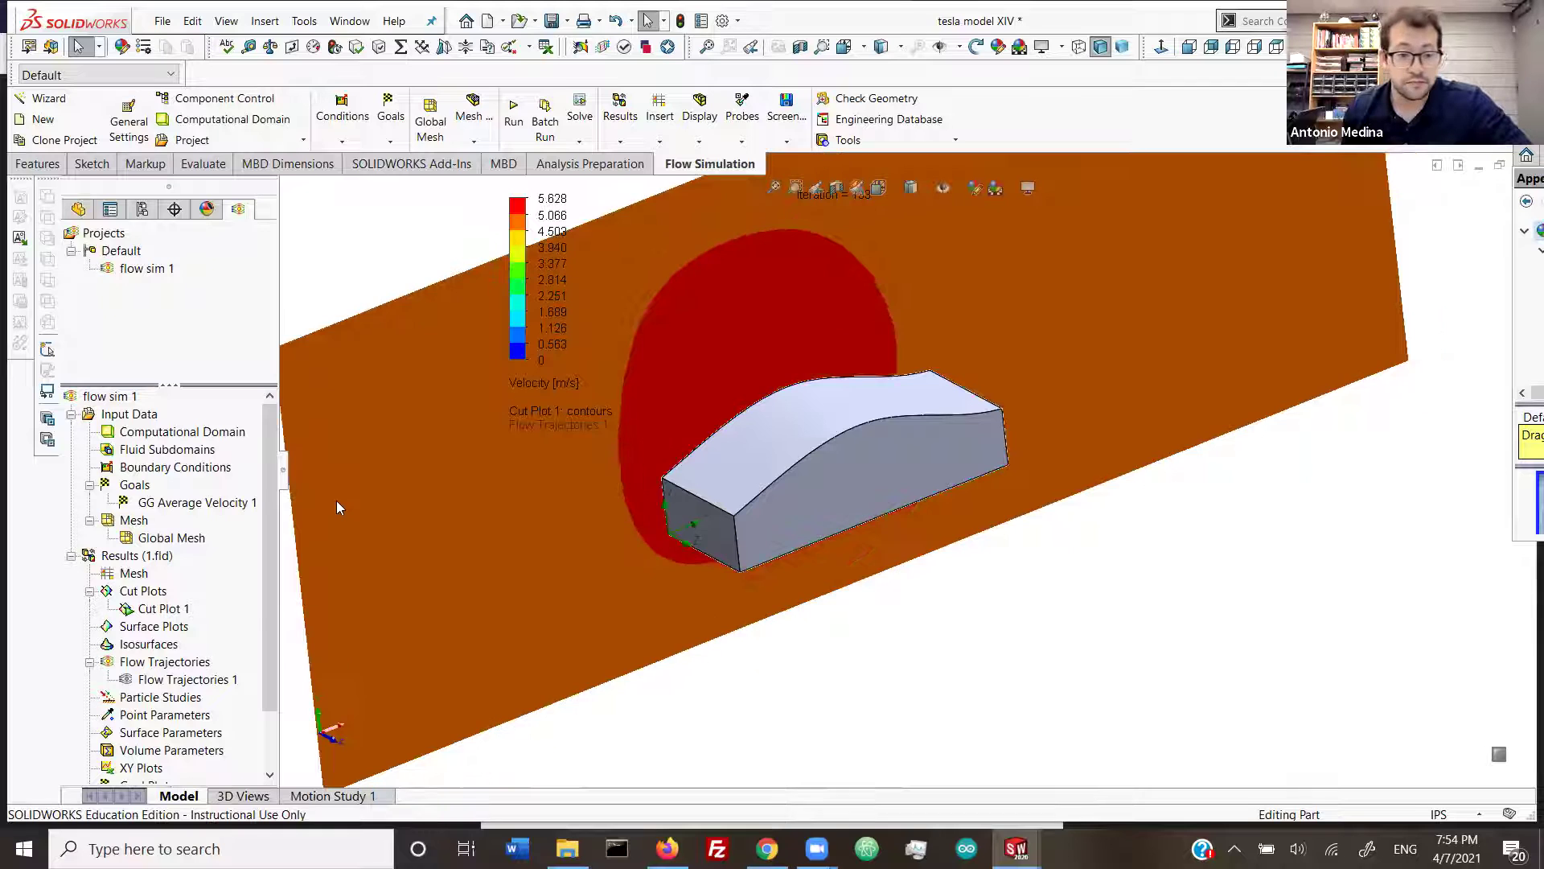
Step: Stop the cut plot animation and hide the cut plot
{"action": "right_click", "coordinate": [165, 609]}
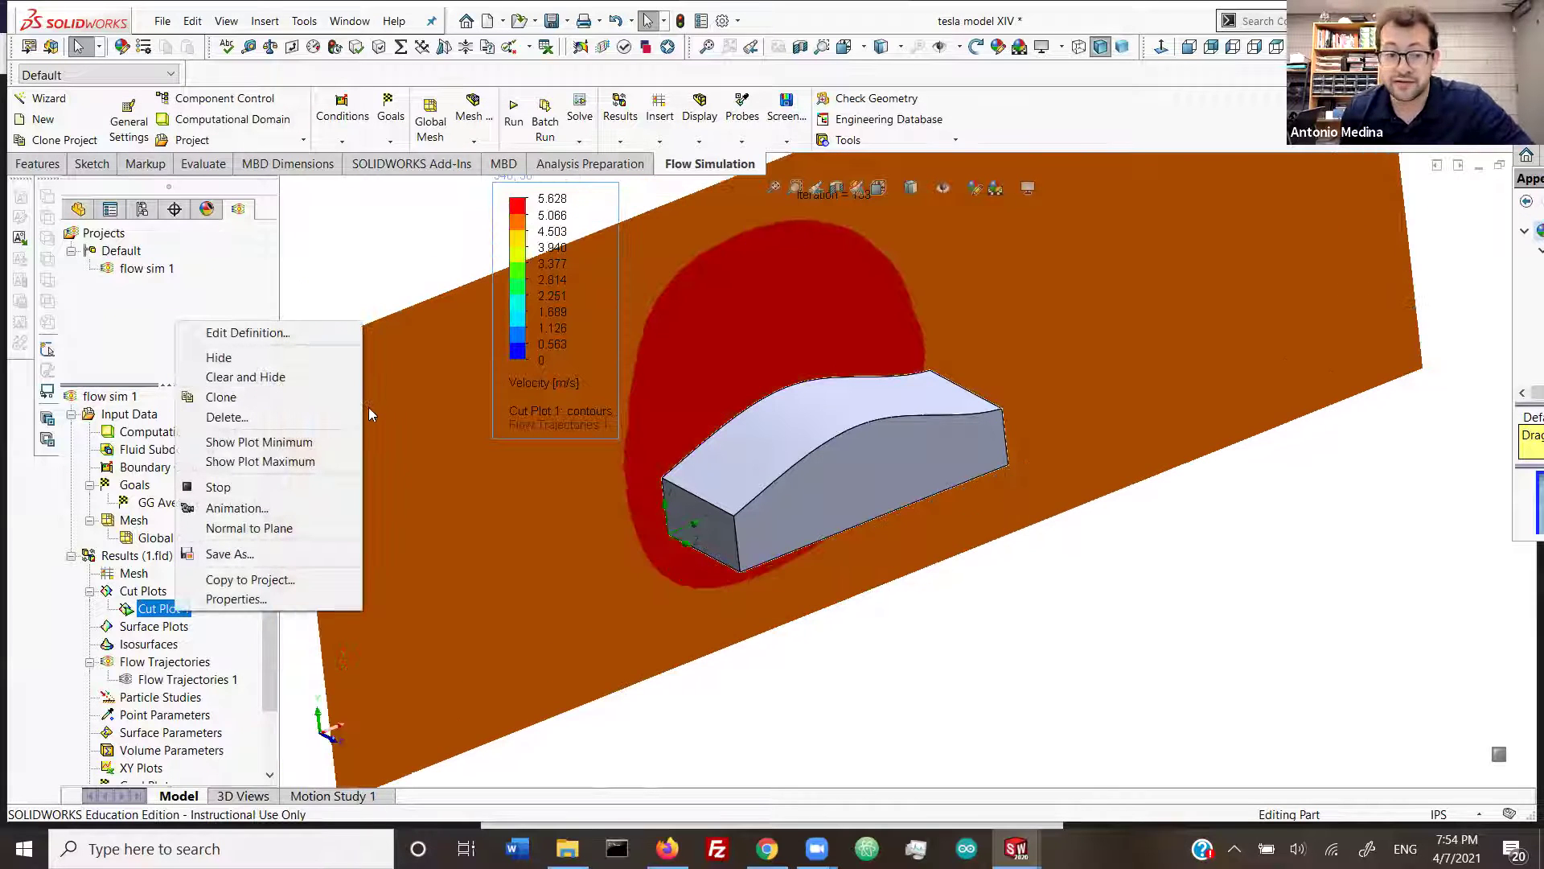
{"action": "left_click", "coordinate": [249, 487]}
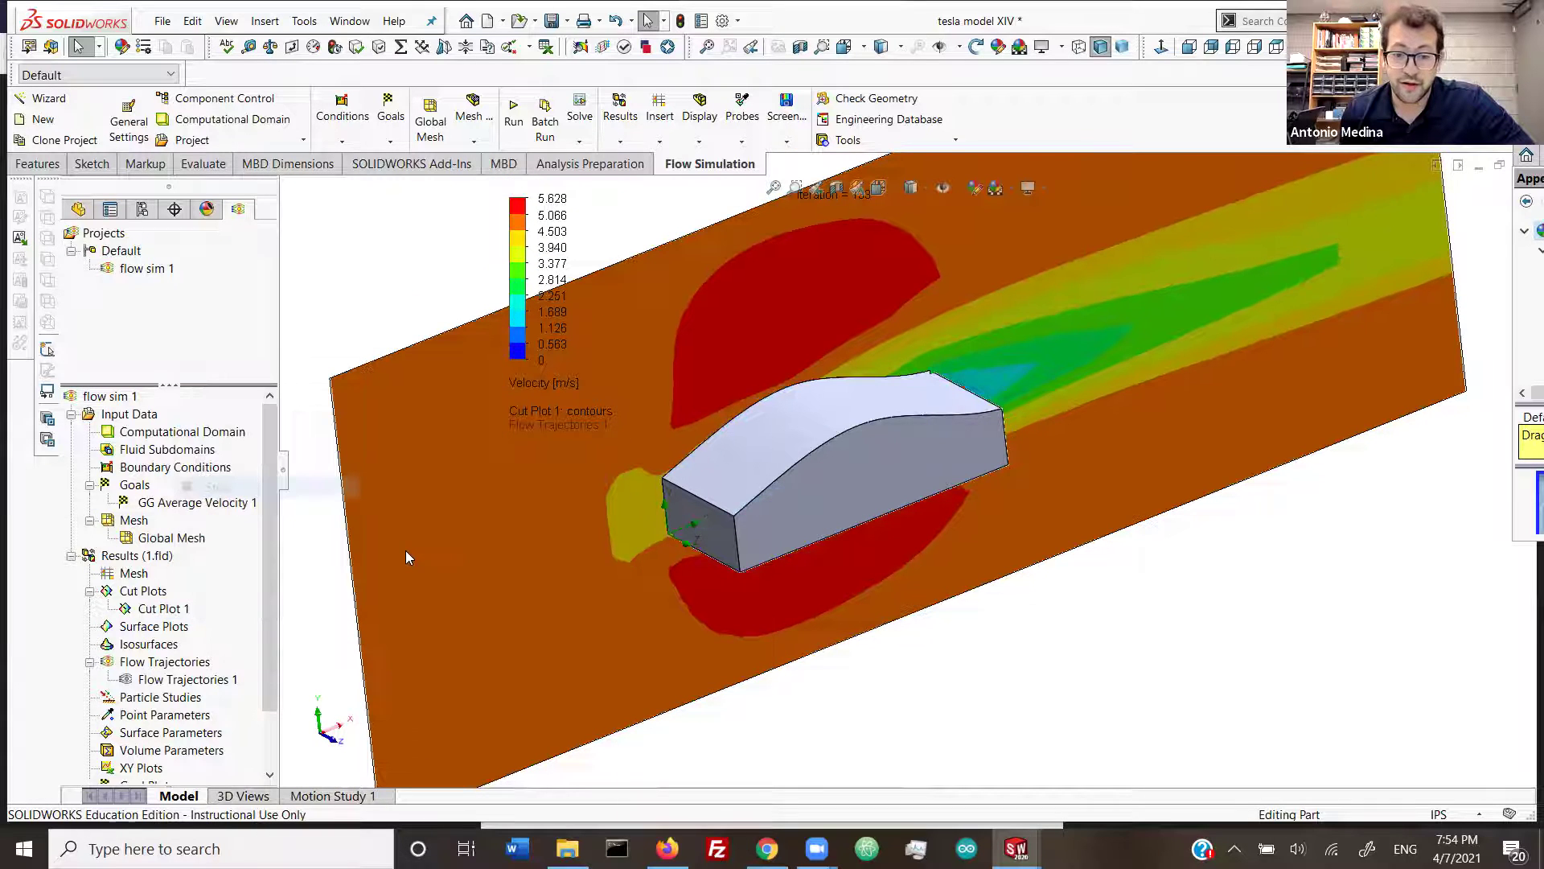
{"action": "right_click", "coordinate": [164, 606]}
{"action": "left_click", "coordinate": [193, 593]}
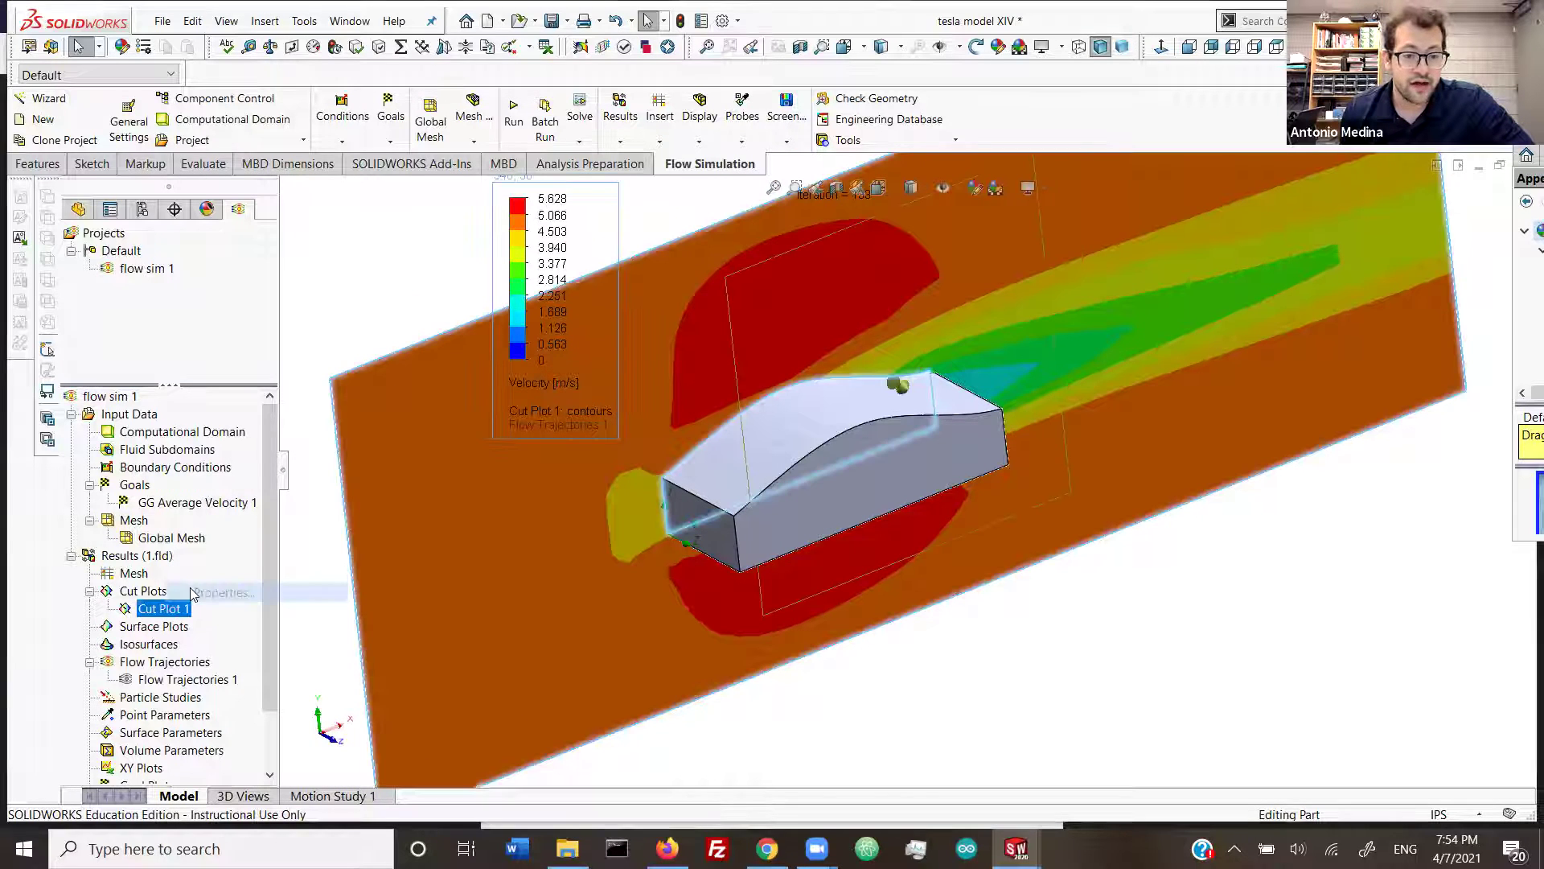
{"action": "key", "text": "Escape"}
{"action": "right_click", "coordinate": [178, 605]}
{"action": "left_click", "coordinate": [241, 351]}
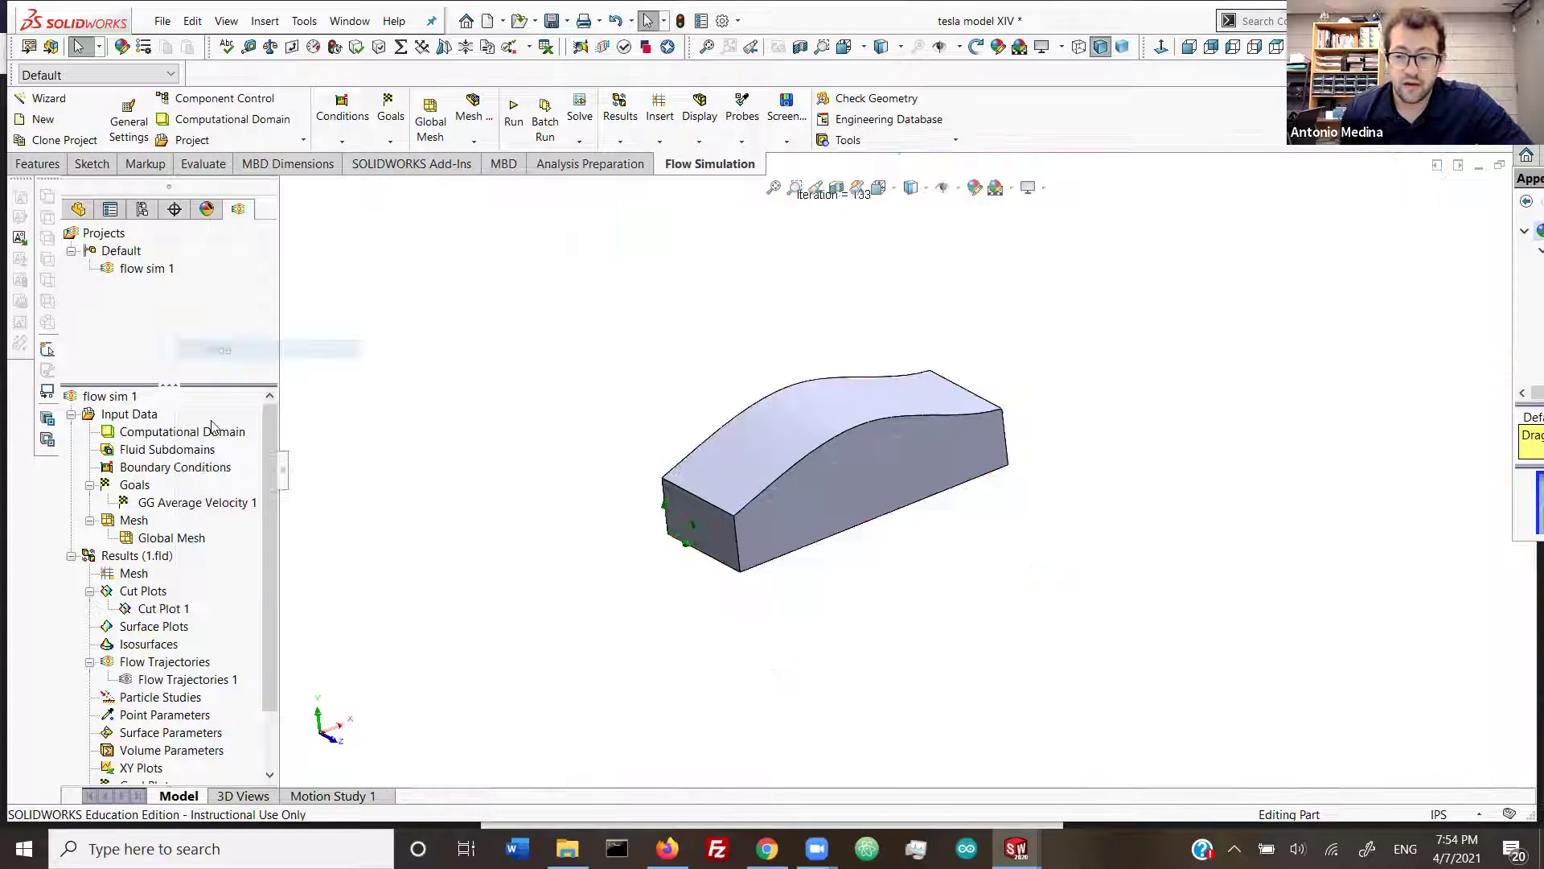
{"action": "scroll", "coordinate": [141, 612], "scroll_direction": "down", "scroll_amount": 1}
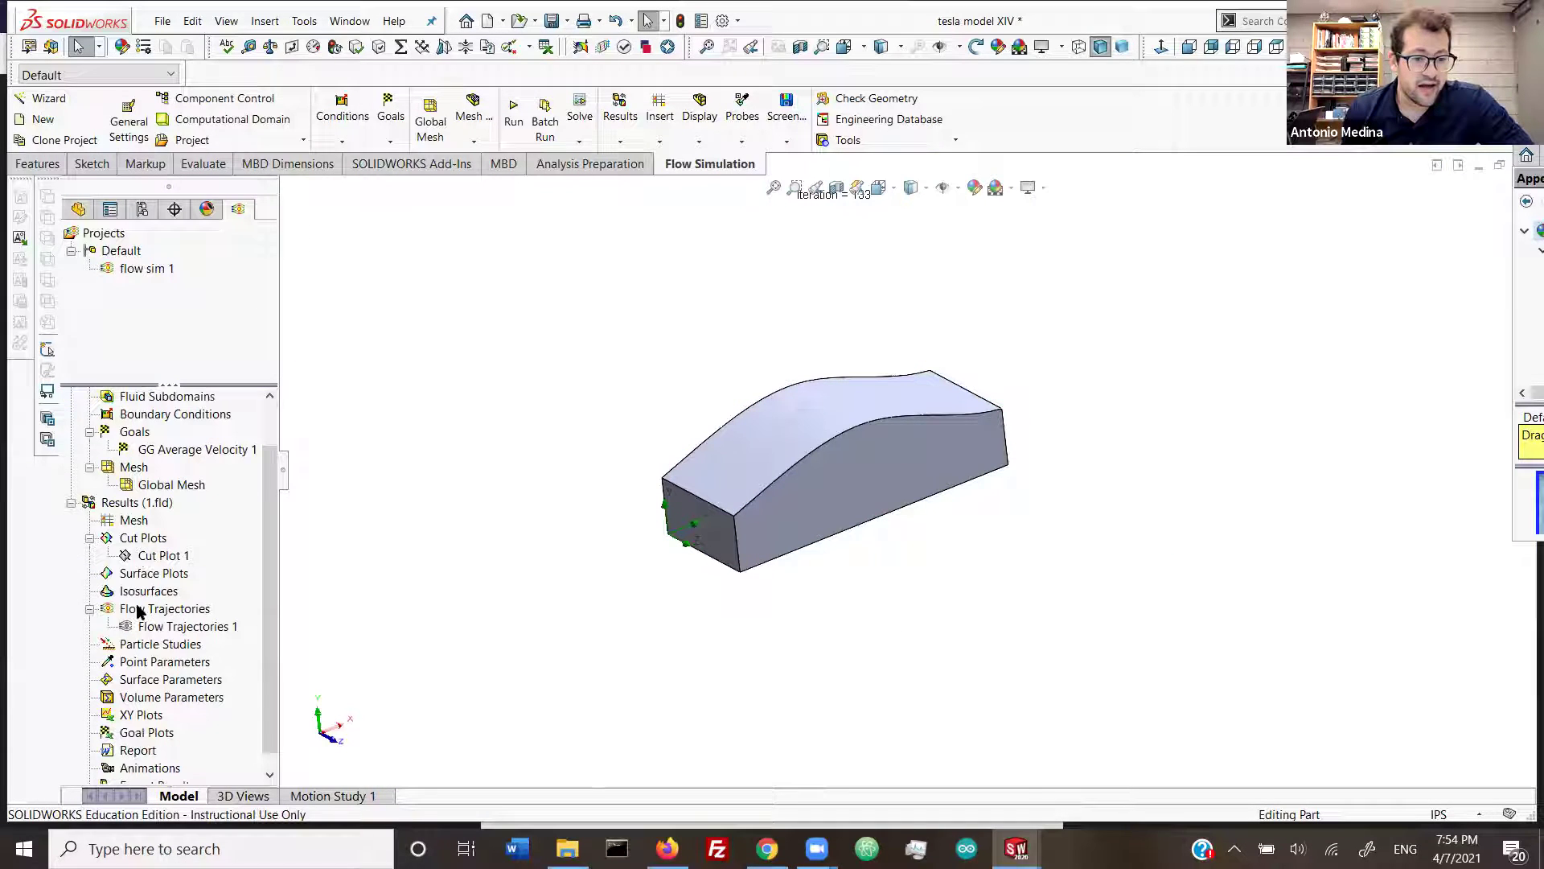
Step: Start a new surface plot displaying both contours and isolines, with Pressure as the contour parameter
{"action": "scroll", "coordinate": [152, 555], "scroll_direction": "down", "scroll_amount": 1}
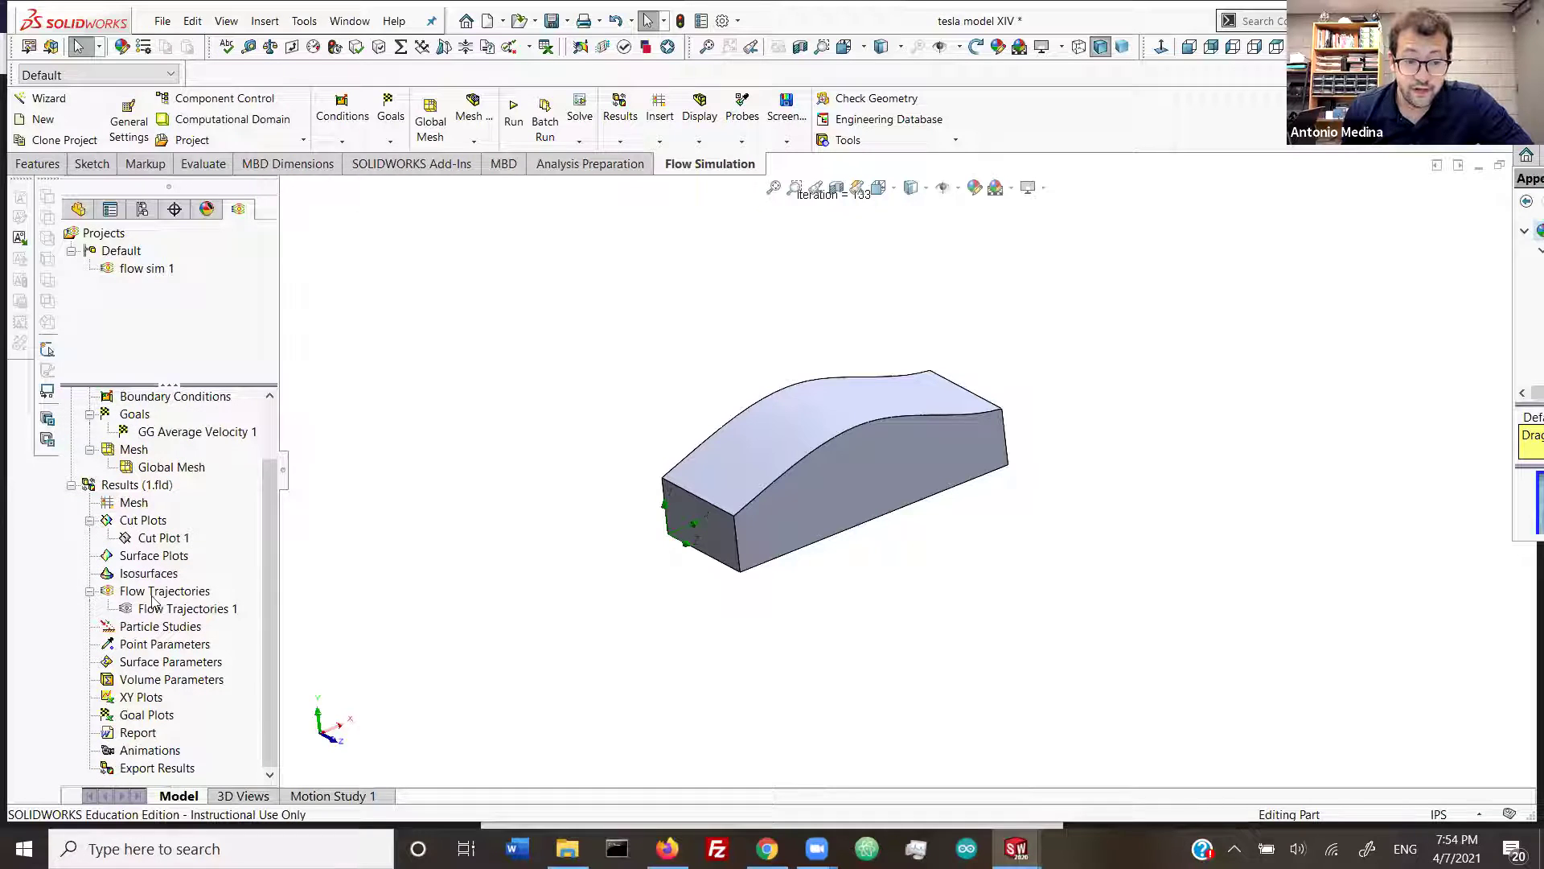
{"action": "right_click", "coordinate": [163, 557]}
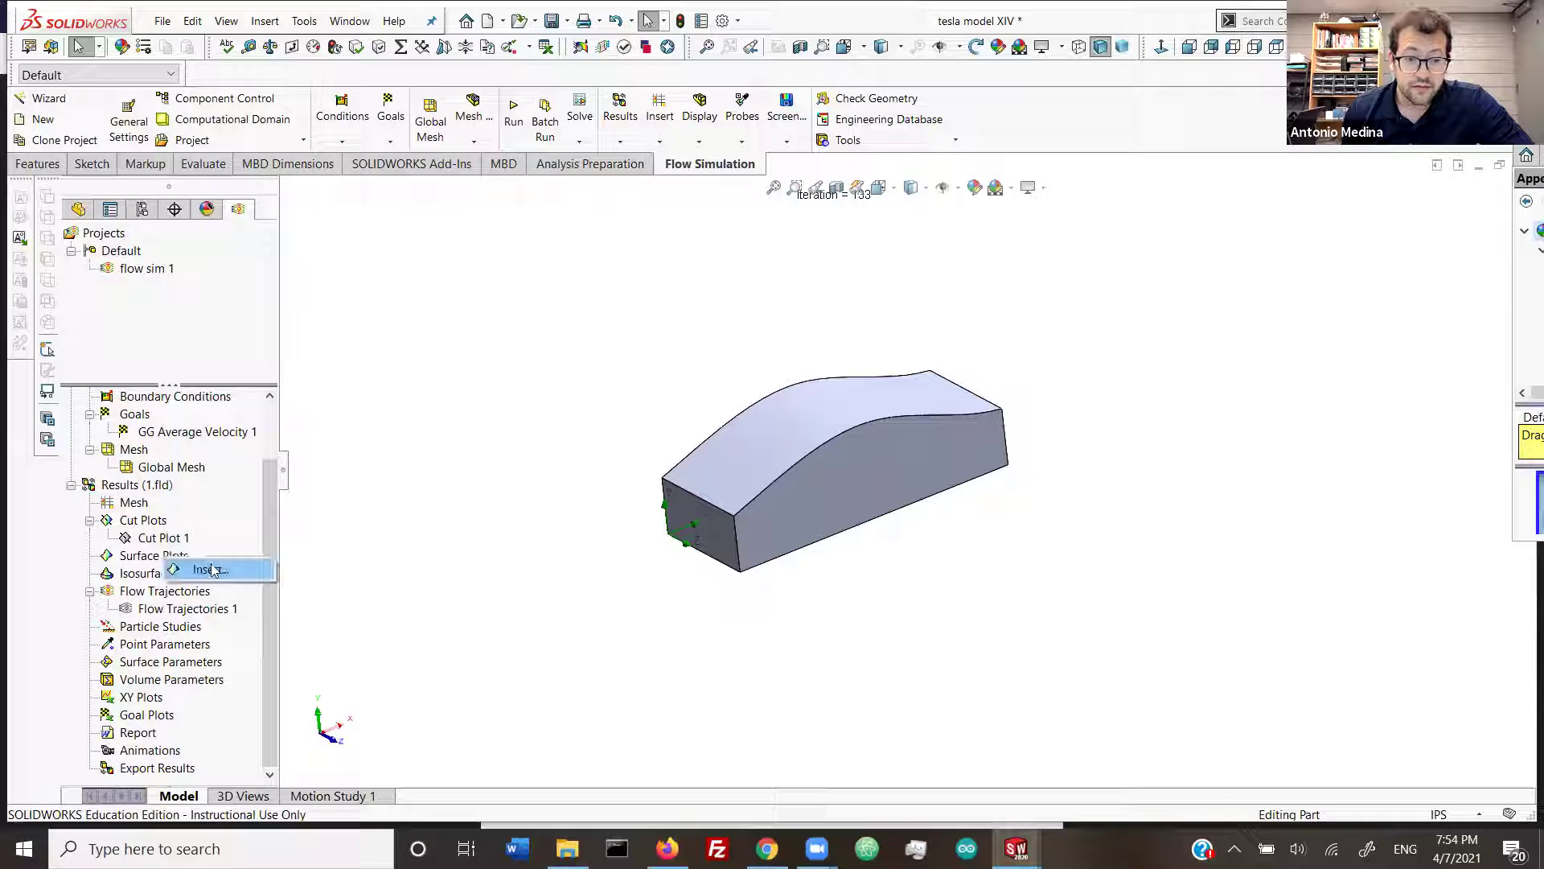
{"action": "left_click", "coordinate": [539, 515]}
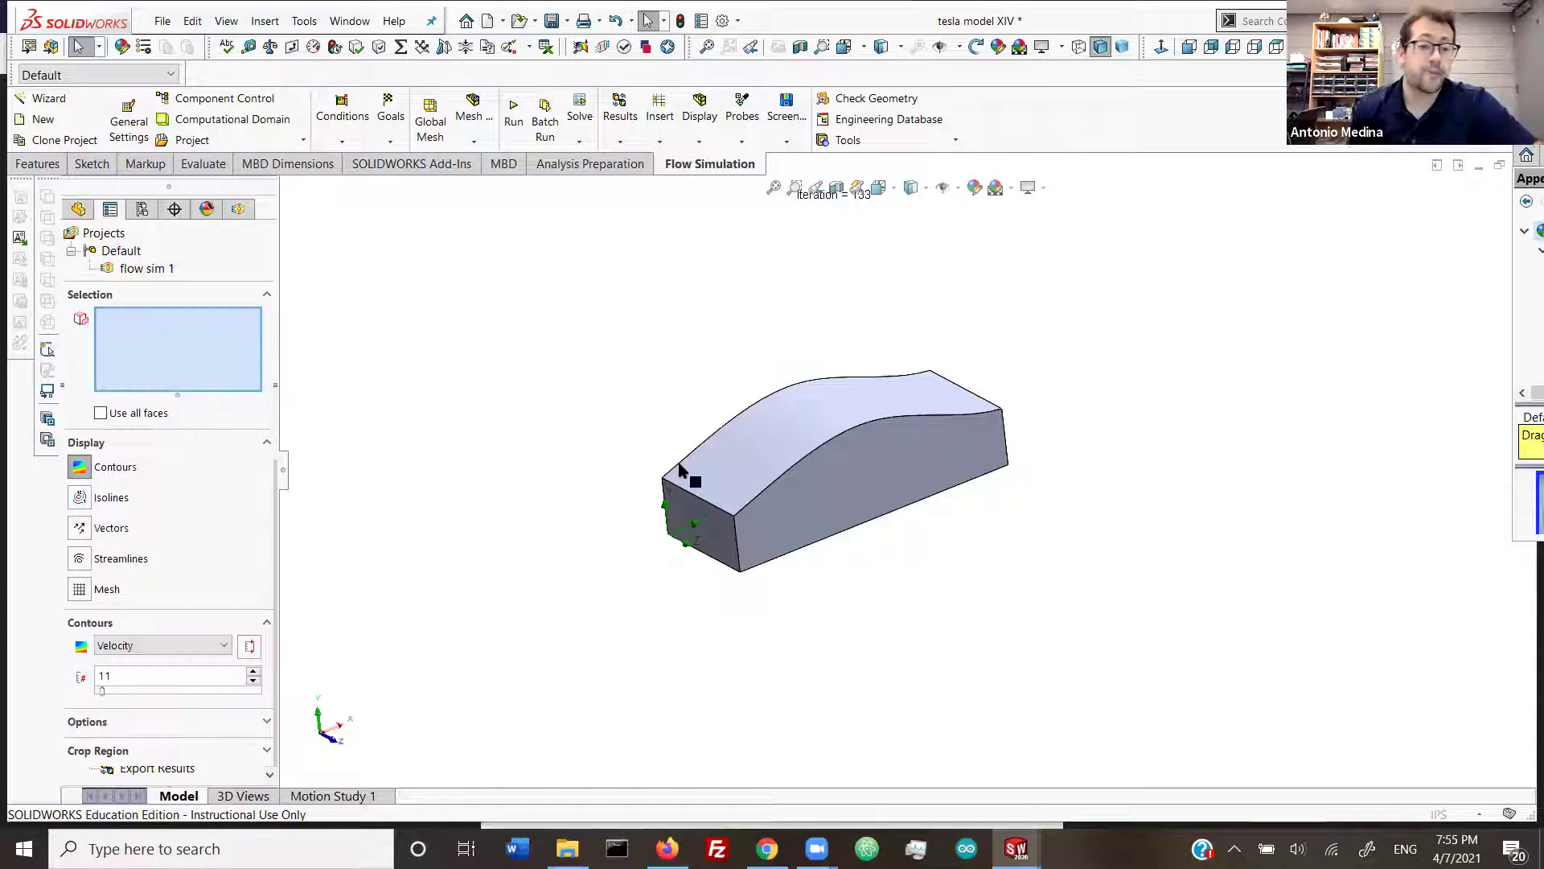
{"action": "left_click", "coordinate": [77, 498]}
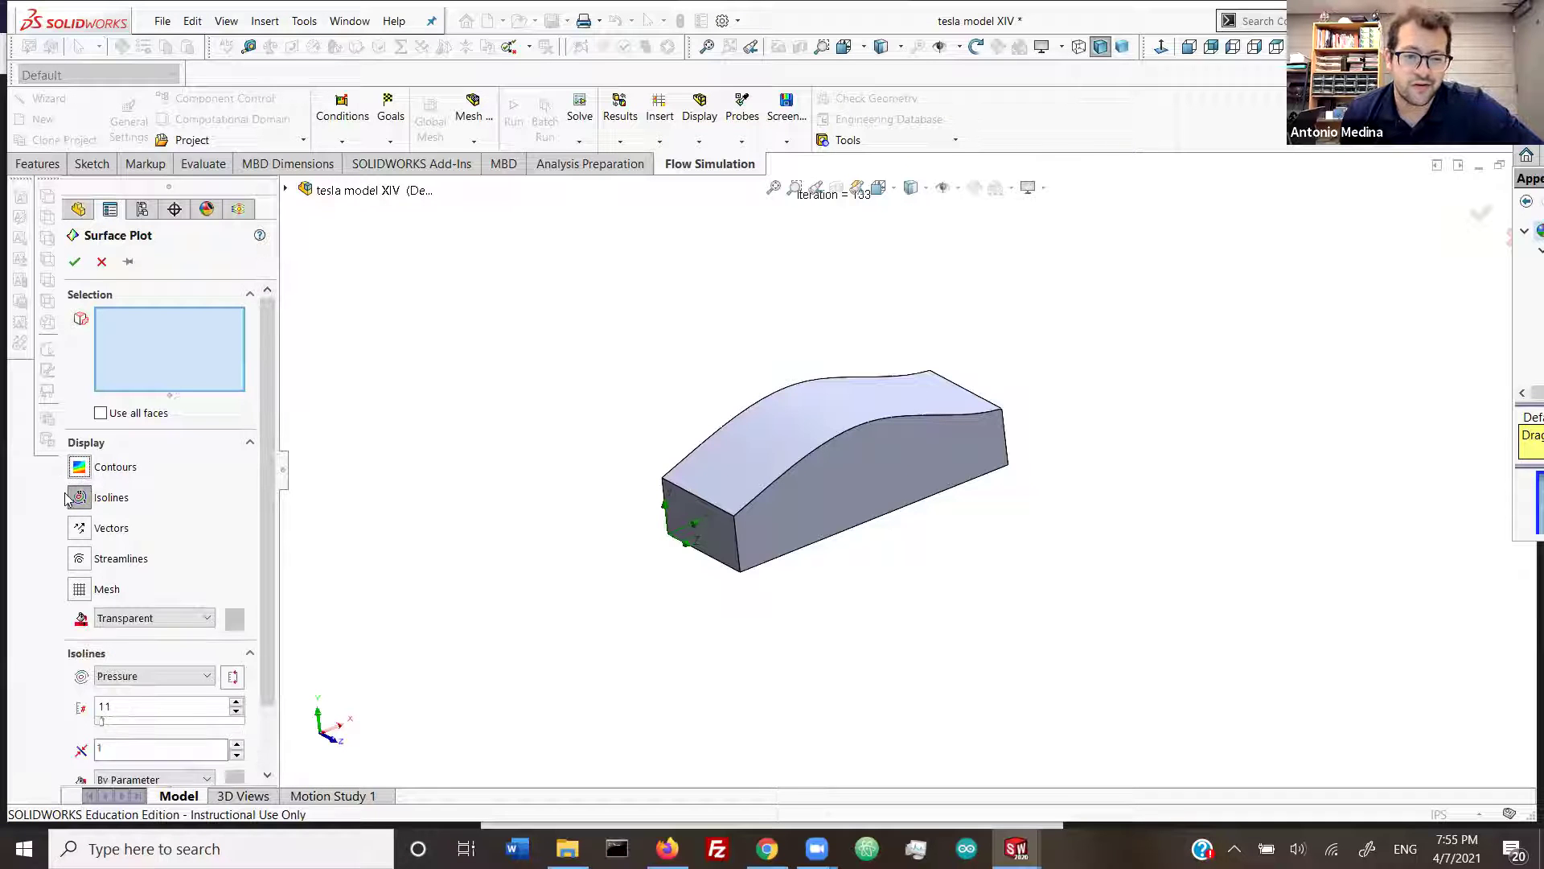
{"action": "left_click", "coordinate": [81, 469]}
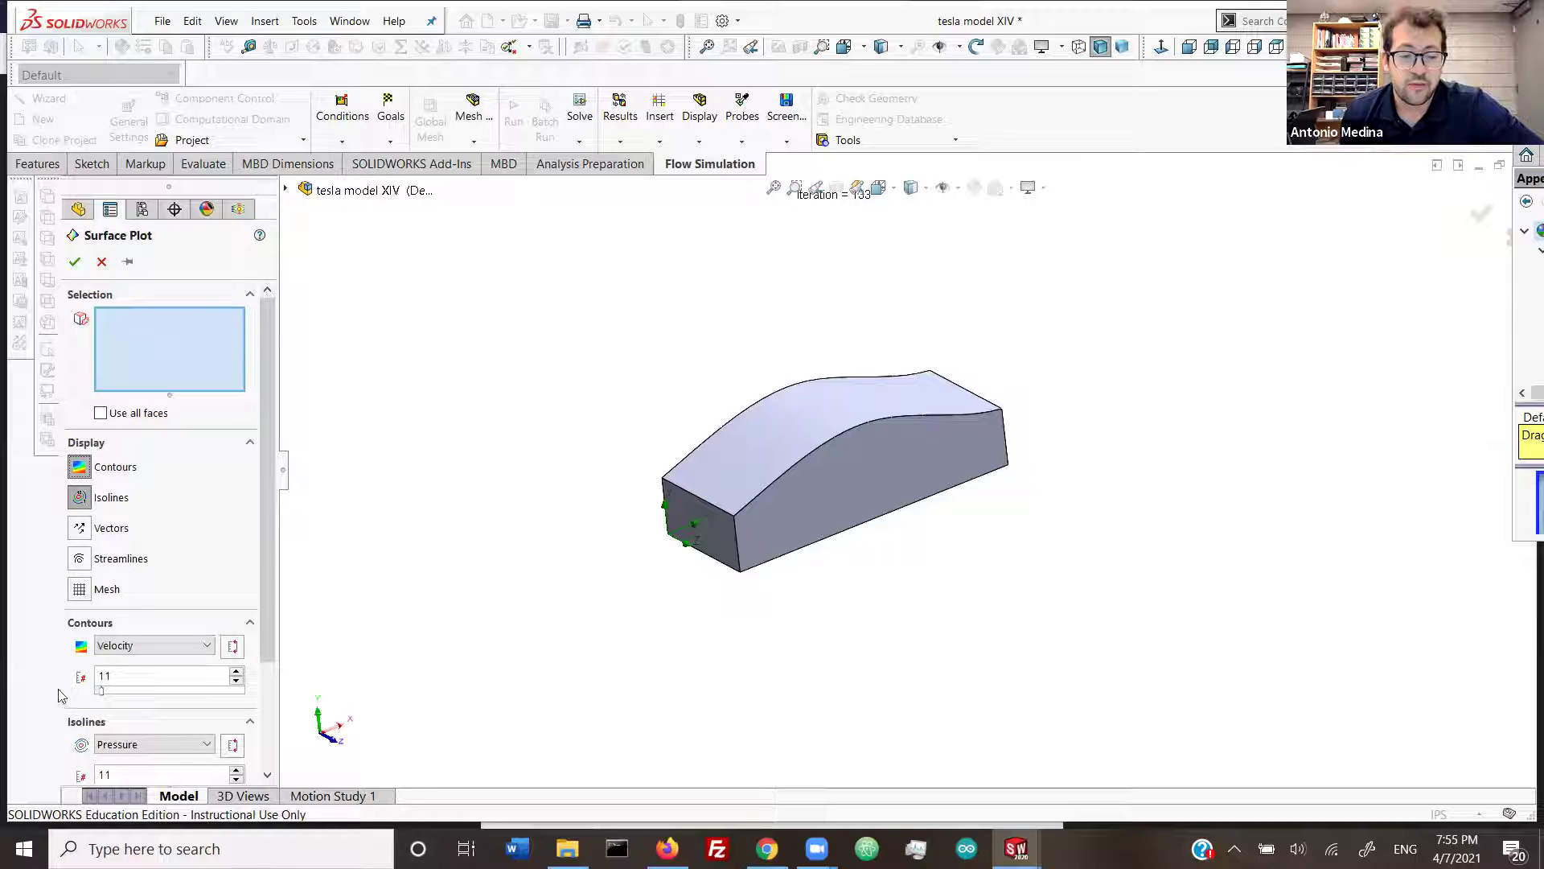
{"action": "left_click", "coordinate": [155, 645]}
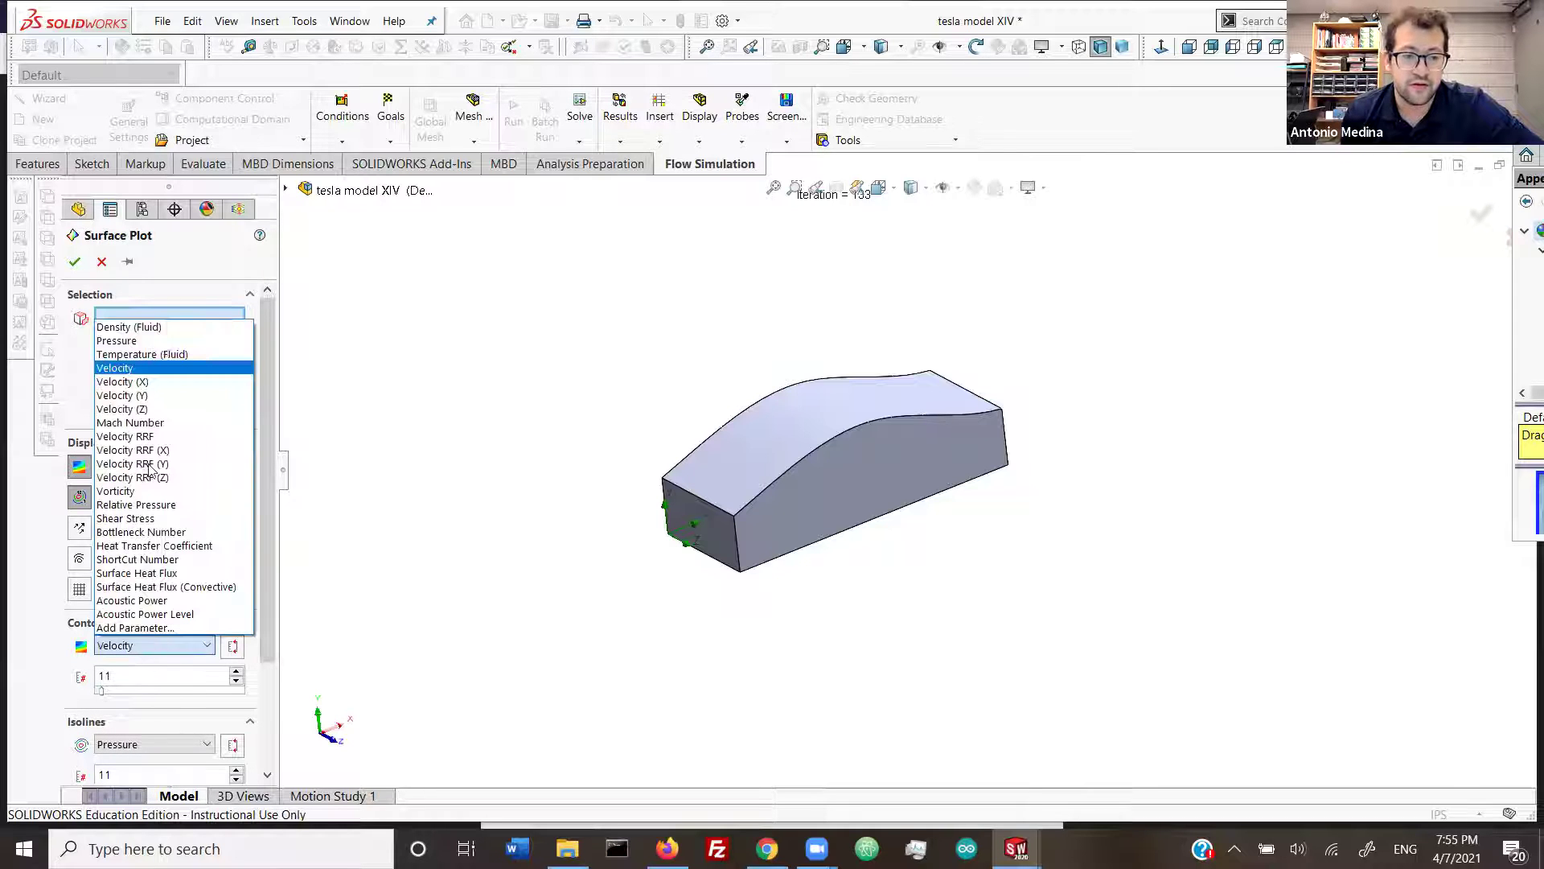
{"action": "left_click", "coordinate": [129, 340]}
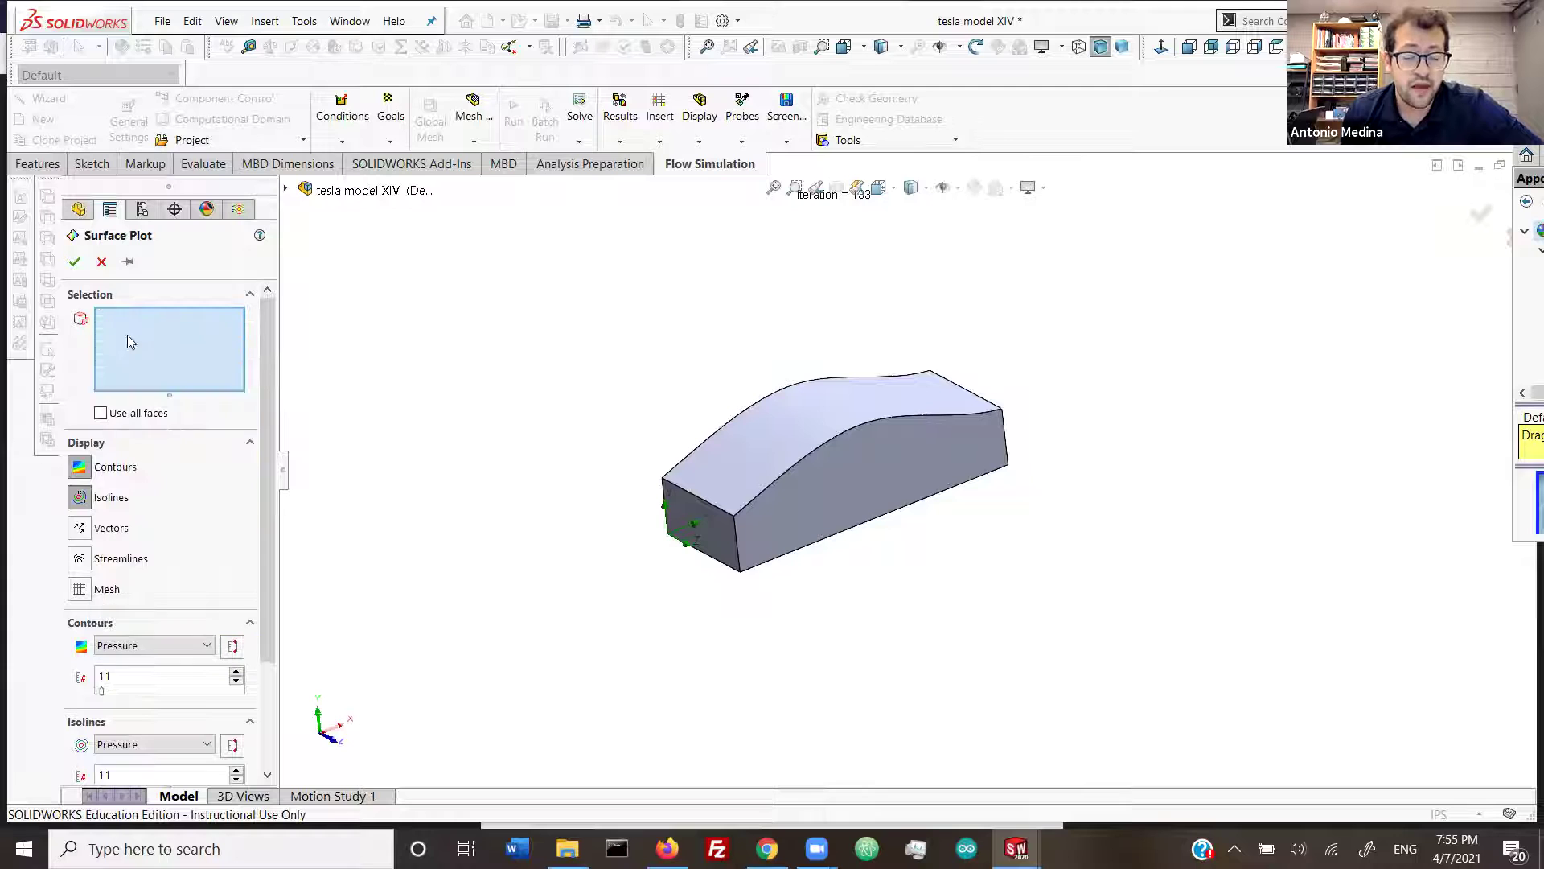
Step: Select four faces of the car body, including the top, side and front, and create the surface plot on them
{"action": "left_click", "coordinate": [806, 478]}
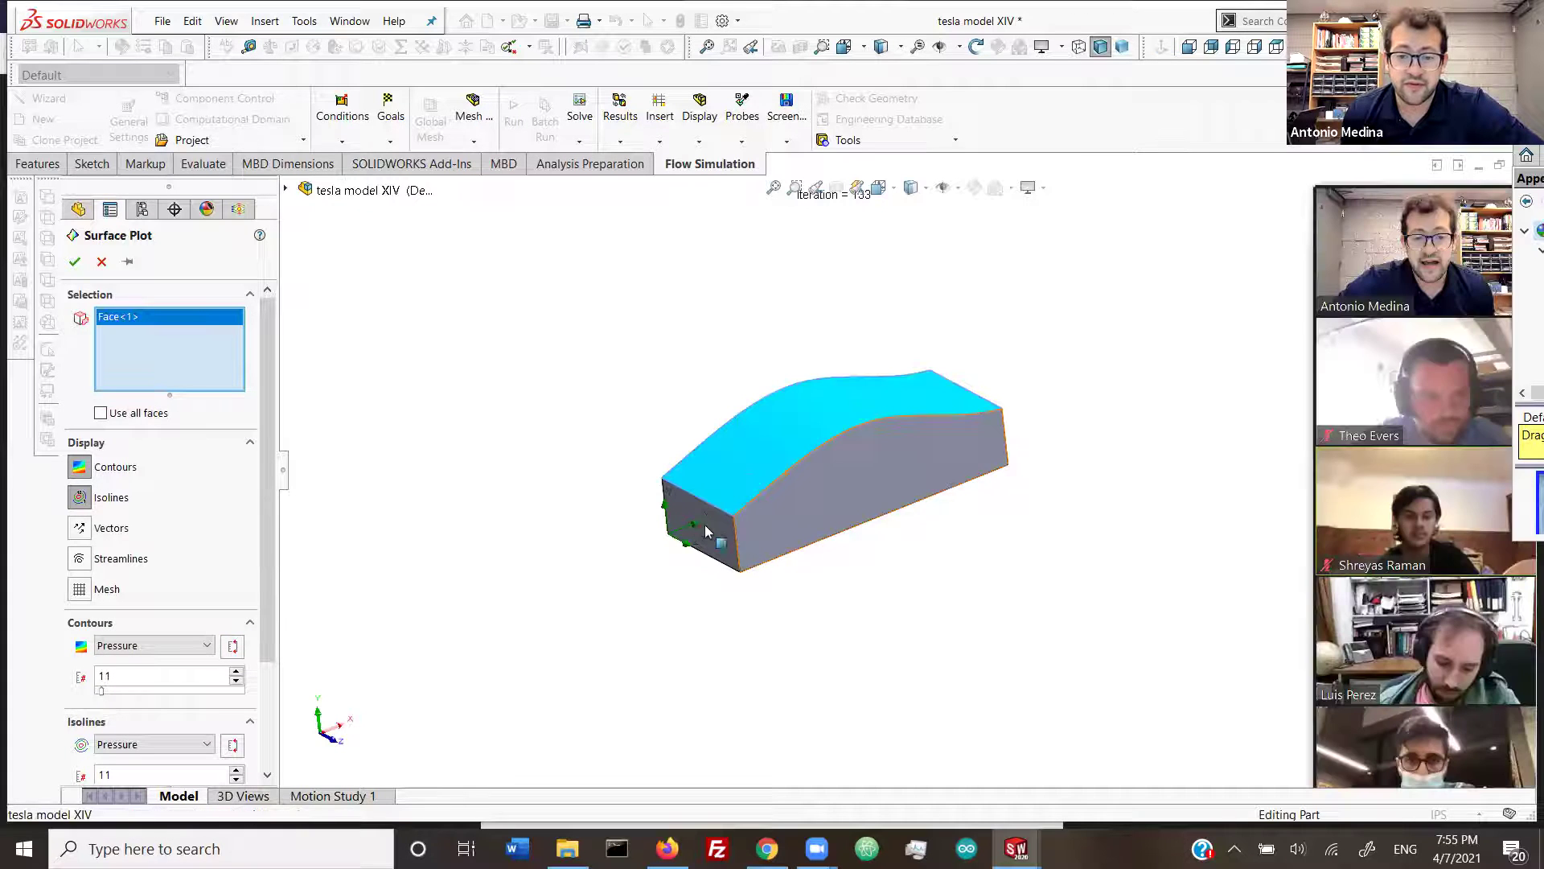
{"action": "left_click", "coordinate": [713, 502]}
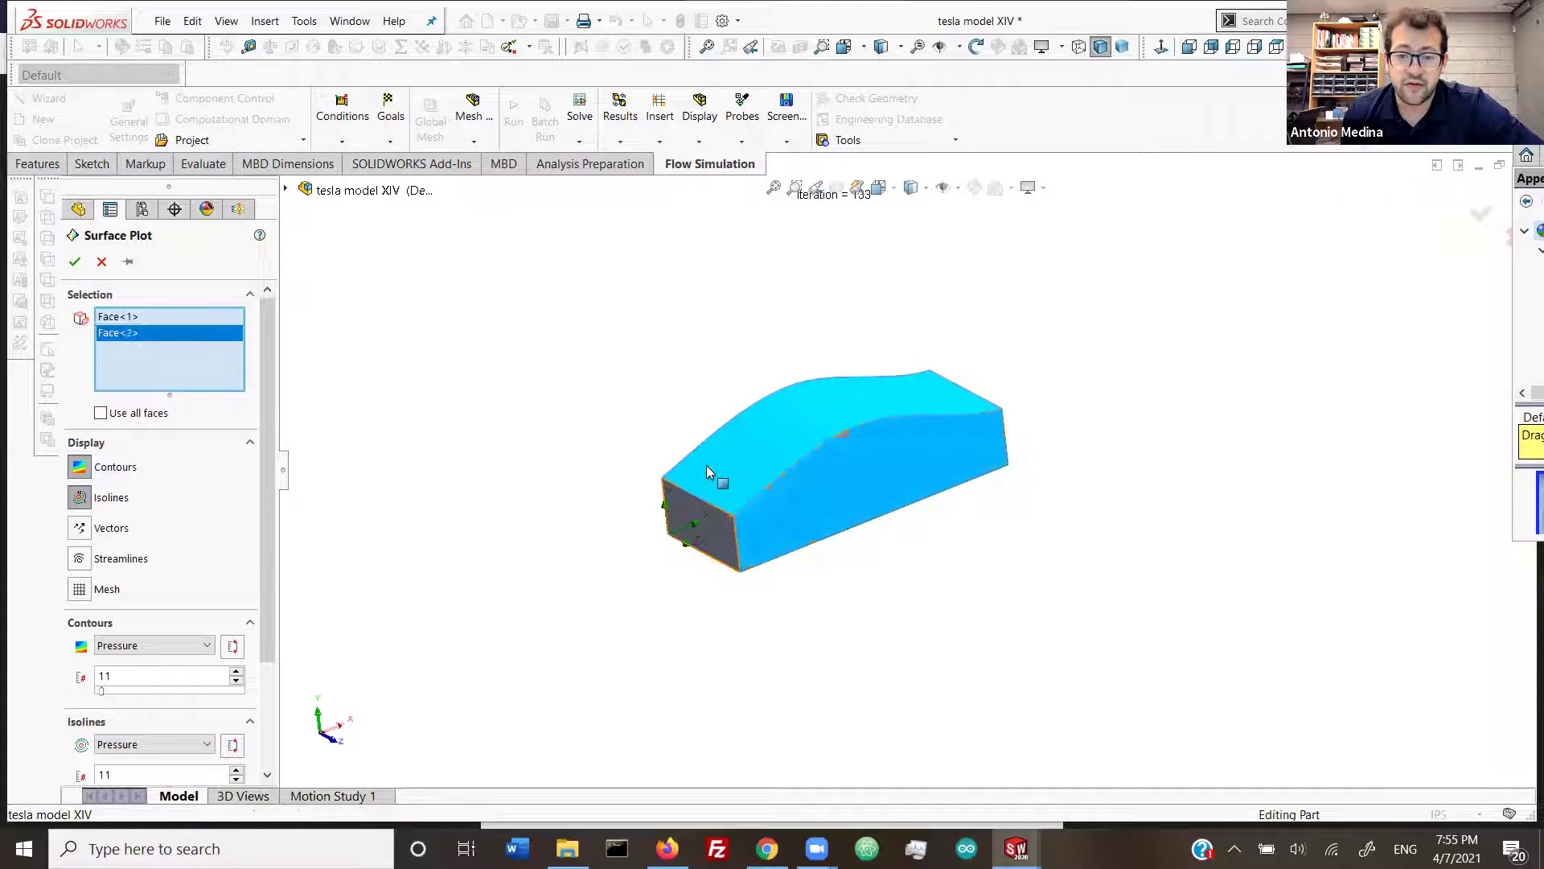
{"action": "left_click", "coordinate": [688, 519]}
{"action": "left_click", "coordinate": [1006, 421]}
{"action": "middle_click_drag", "start_coordinate": [771, 553], "coordinate": [614, 551]}
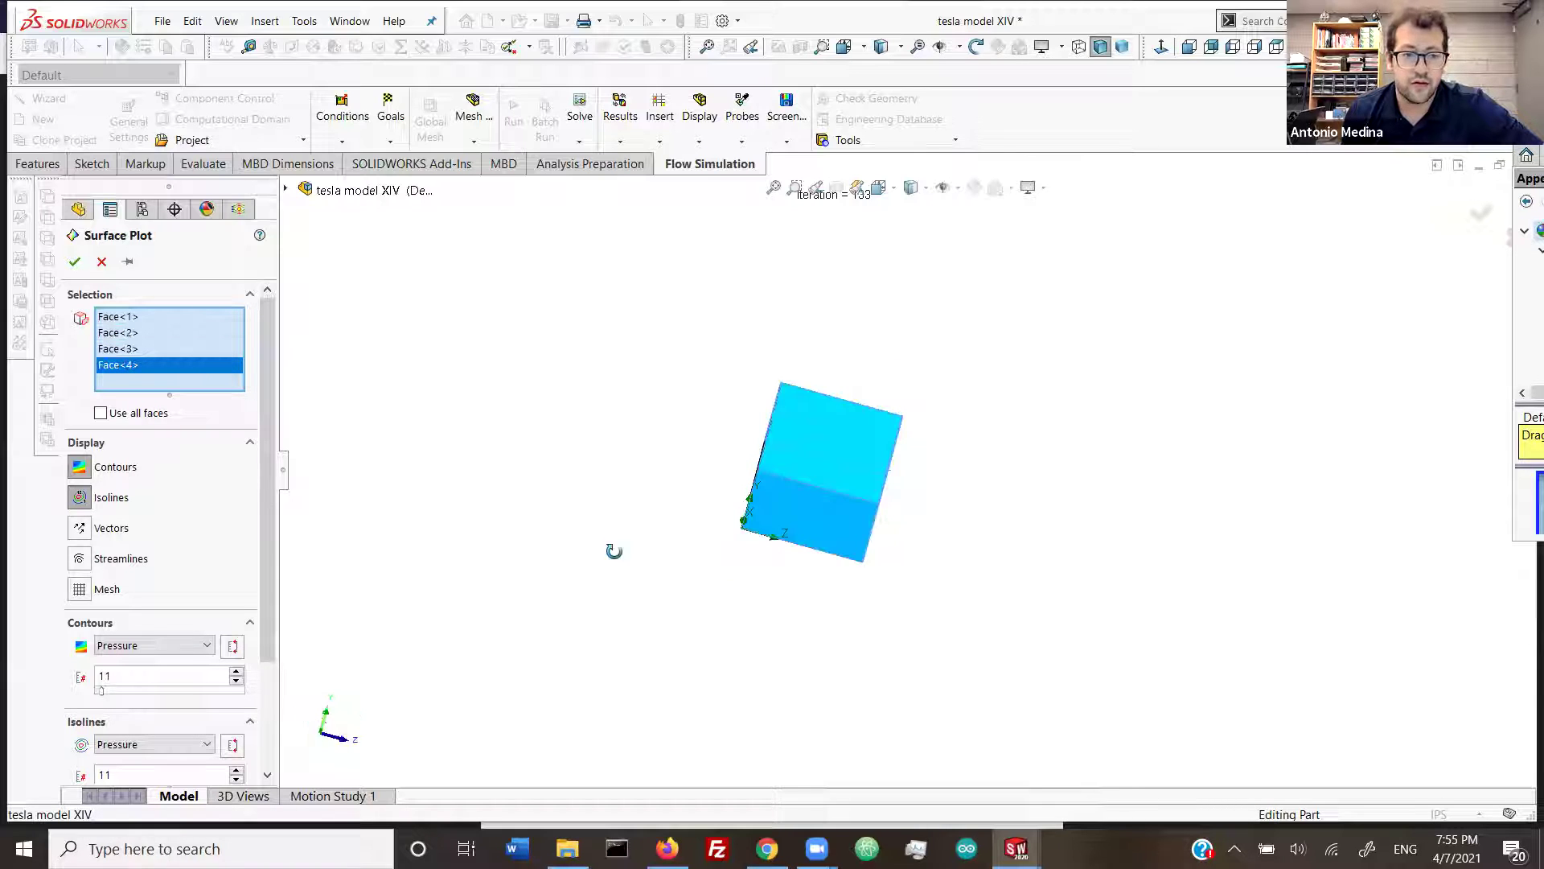
{"action": "left_click", "coordinate": [75, 263]}
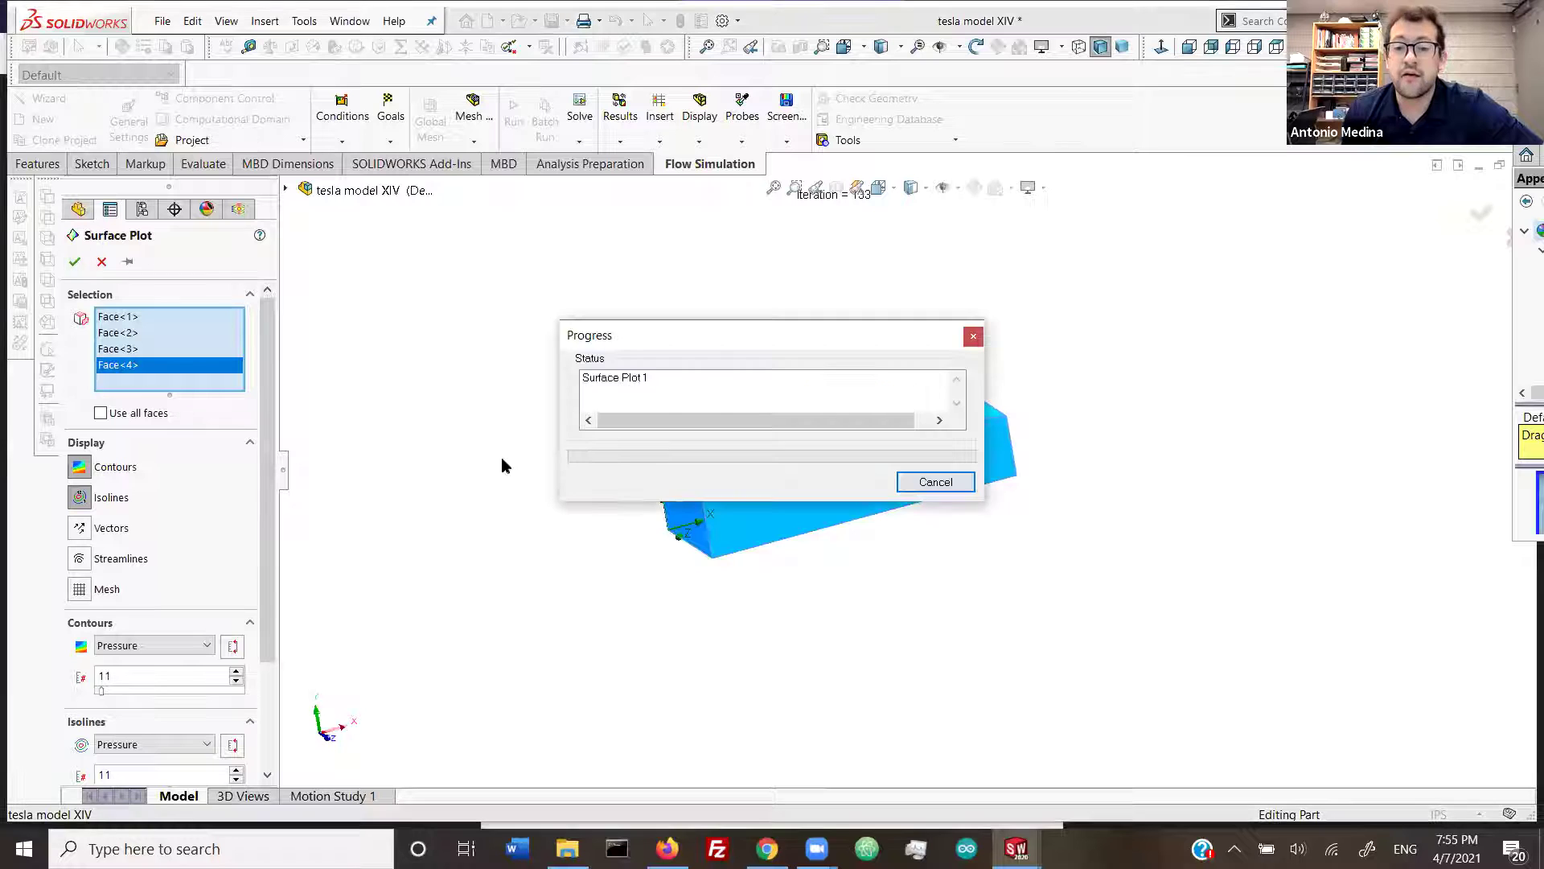
Step: Examine the pressure contours and isolines on the car's front face, sloped nose, roof and side
{"action": "middle_click_drag", "start_coordinate": [584, 487], "coordinate": [633, 489]}
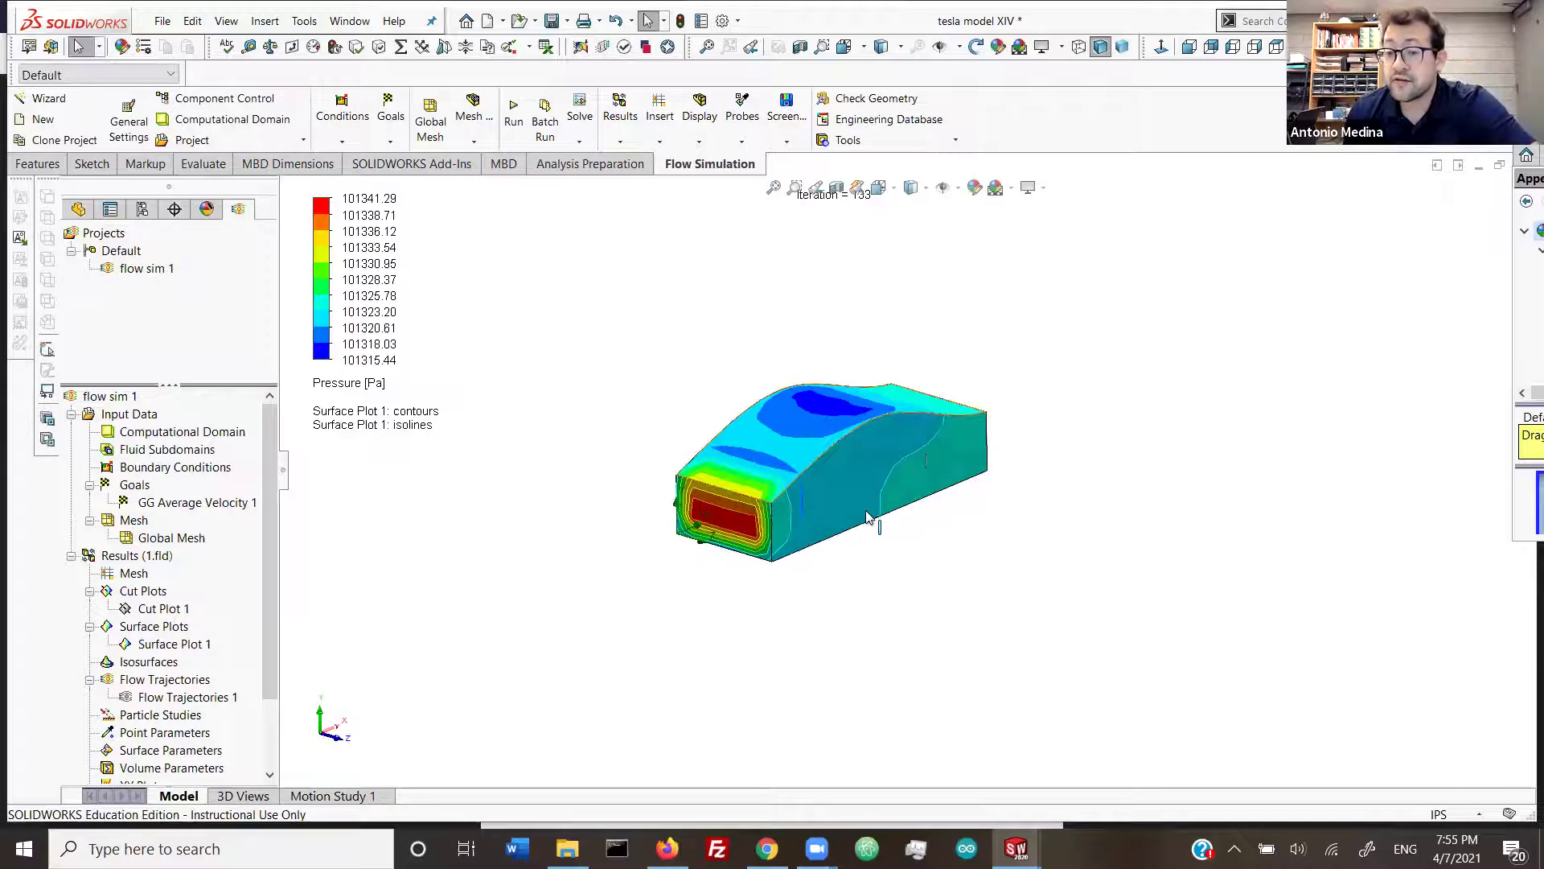
{"action": "scroll", "coordinate": [869, 499], "scroll_direction": "down", "scroll_amount": 5}
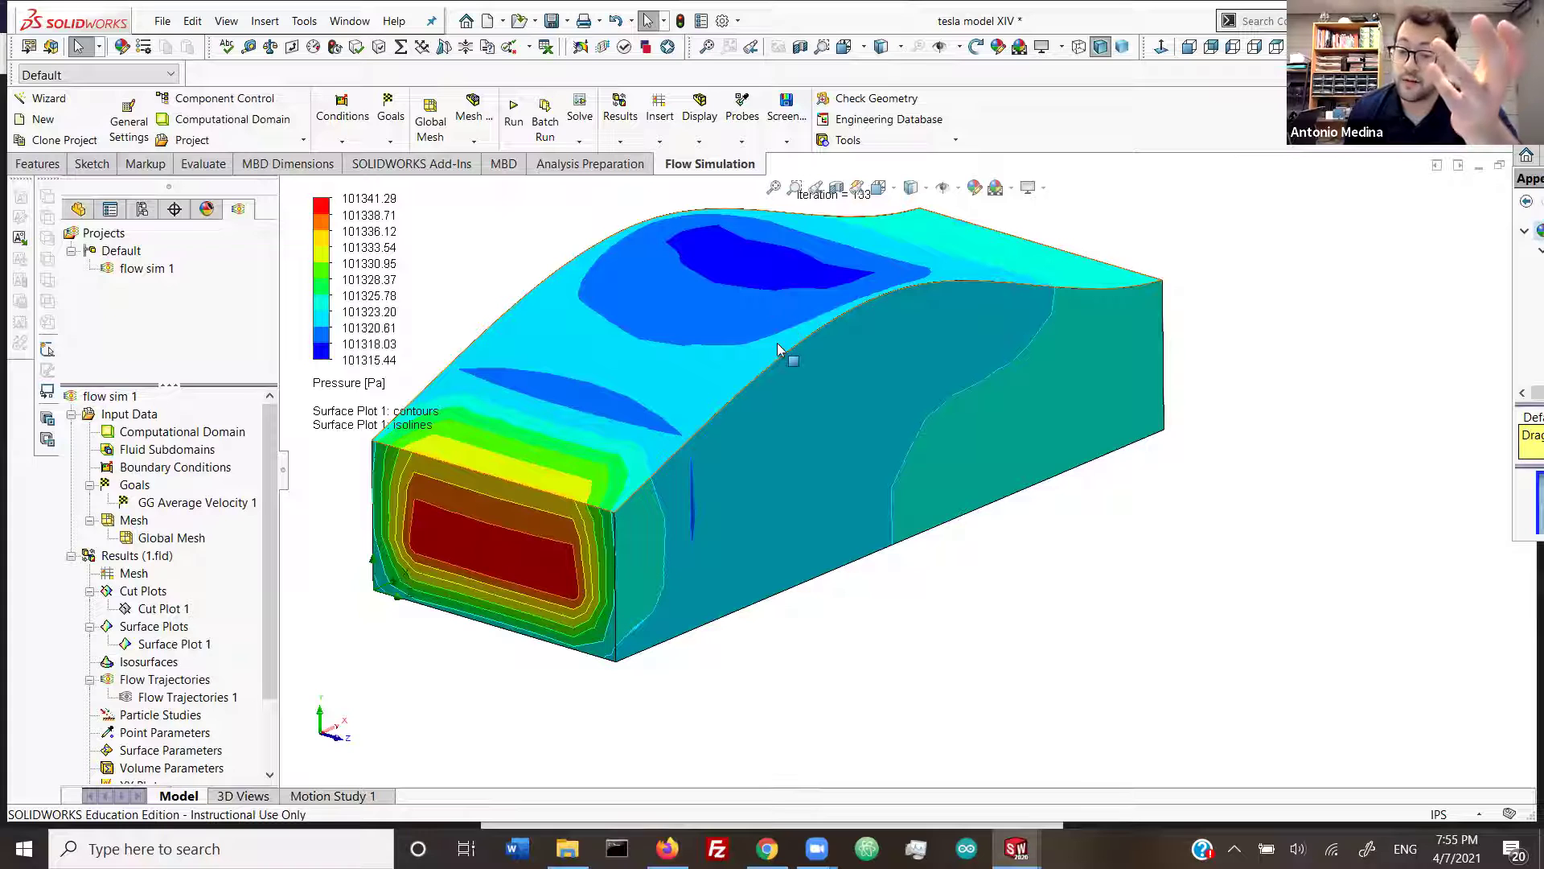
{"action": "scroll", "coordinate": [776, 350], "scroll_direction": "up", "scroll_amount": 2}
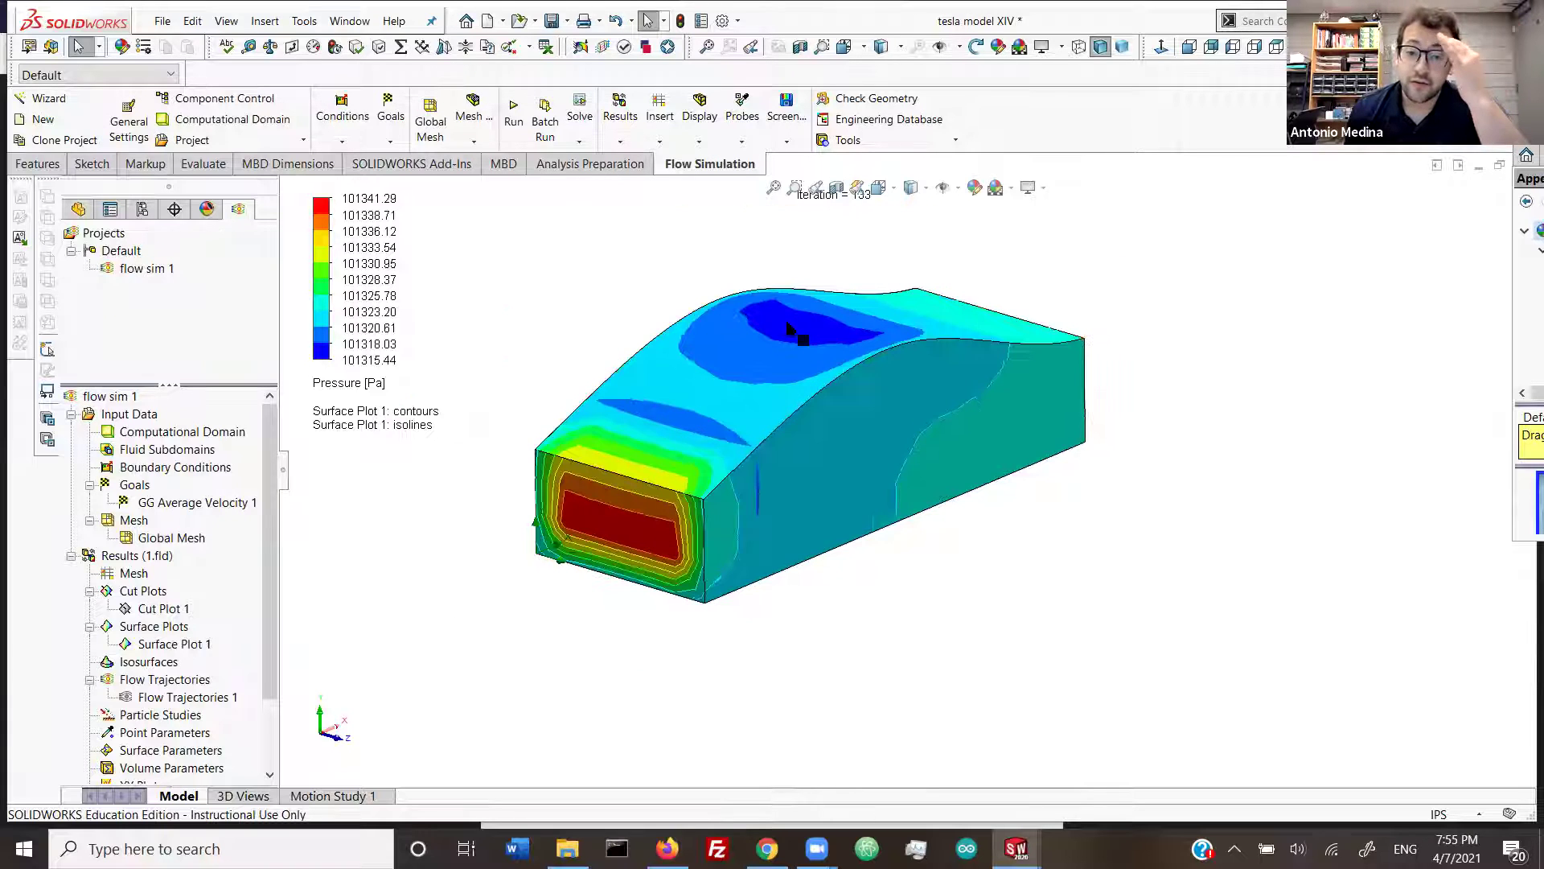
{"action": "scroll", "coordinate": [764, 374], "scroll_direction": "up", "scroll_amount": 1}
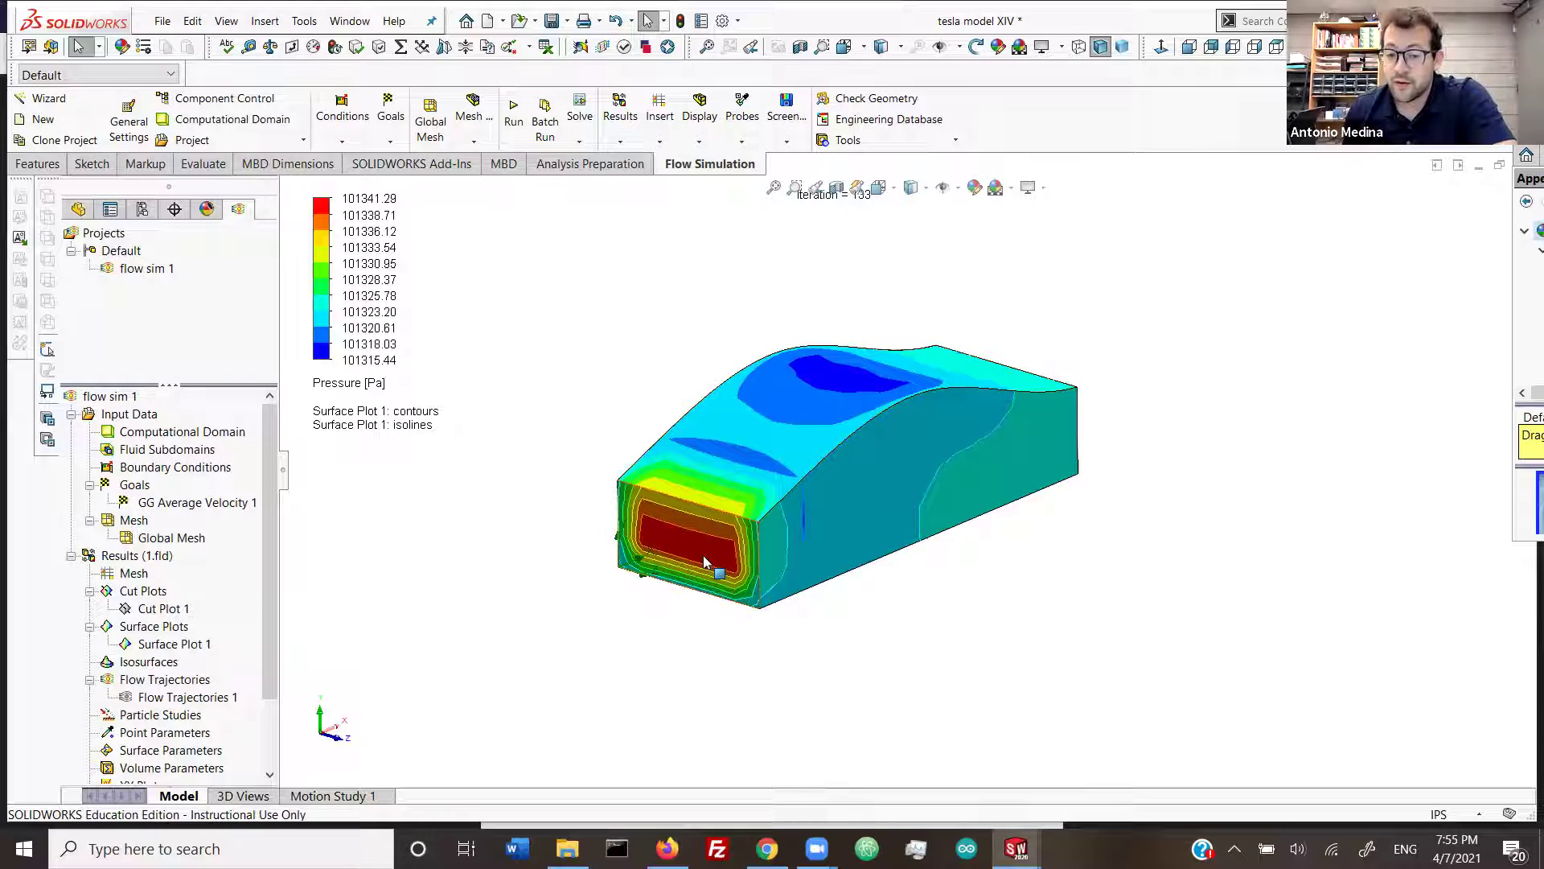
{"action": "middle_click_drag", "start_coordinate": [928, 446], "coordinate": [1099, 414]}
{"action": "middle_click_drag", "start_coordinate": [1024, 490], "coordinate": [1175, 410]}
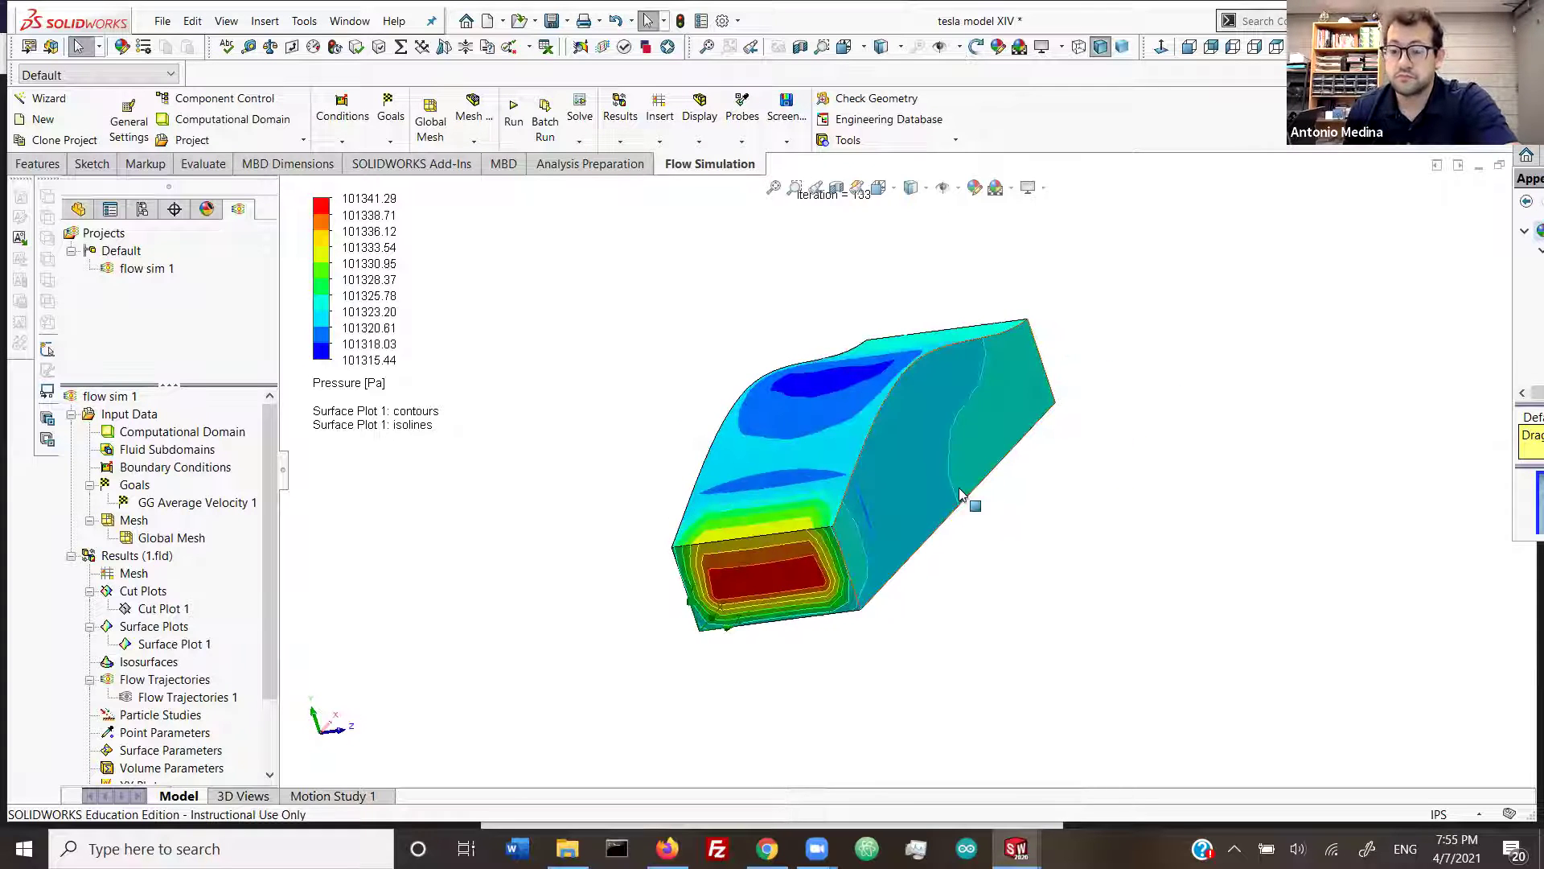
Step: Hide the pressure surface plot on the car body
{"action": "right_click", "coordinate": [186, 648]}
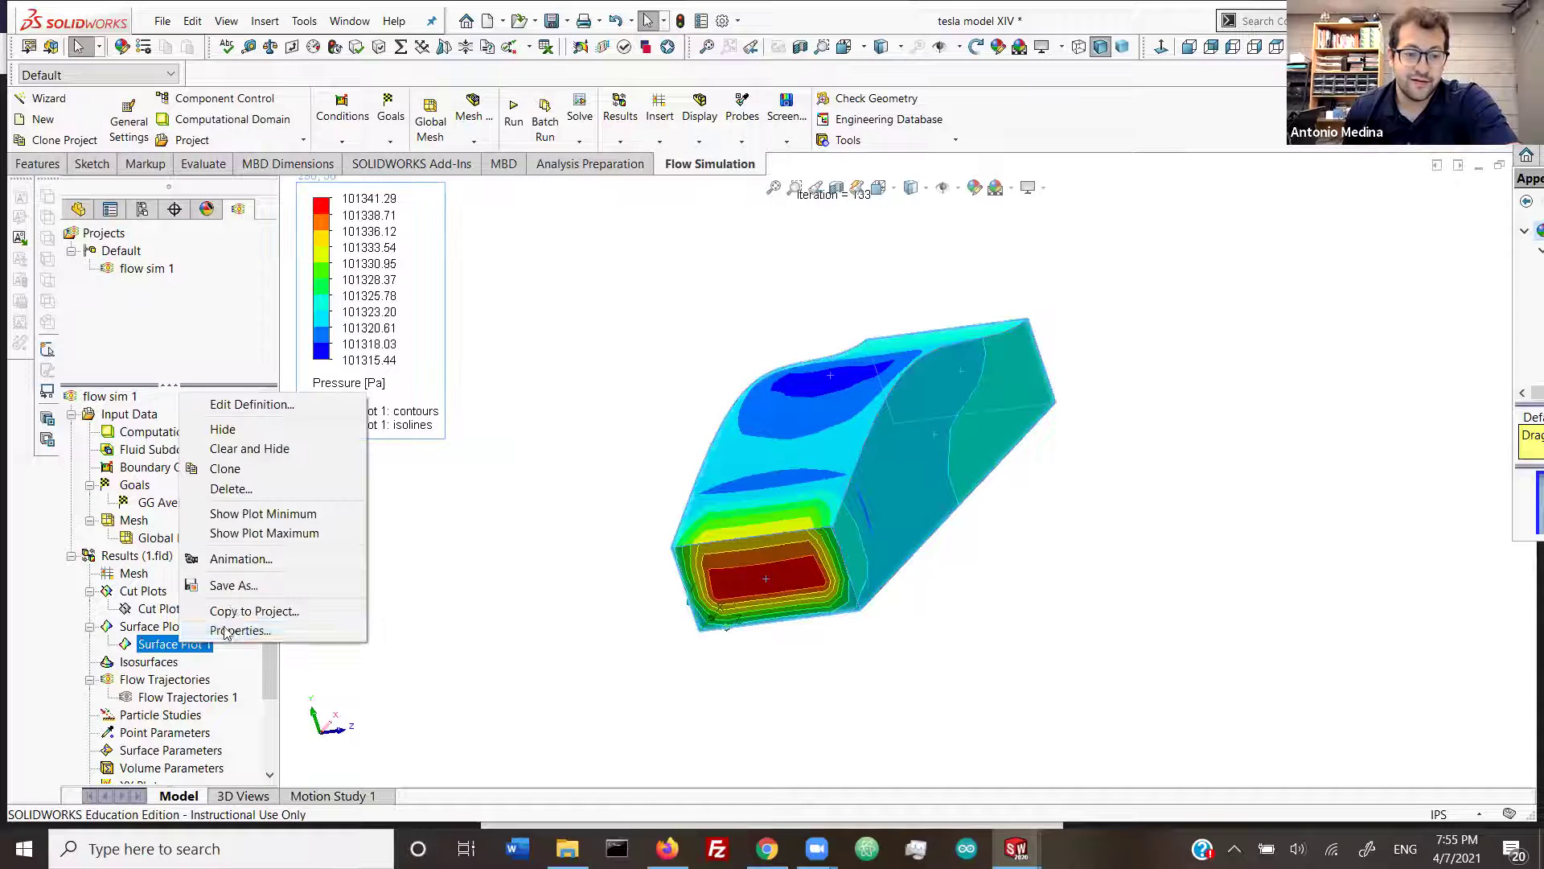
{"action": "left_click", "coordinate": [241, 431]}
{"action": "middle_click_drag", "start_coordinate": [676, 516], "coordinate": [917, 592]}
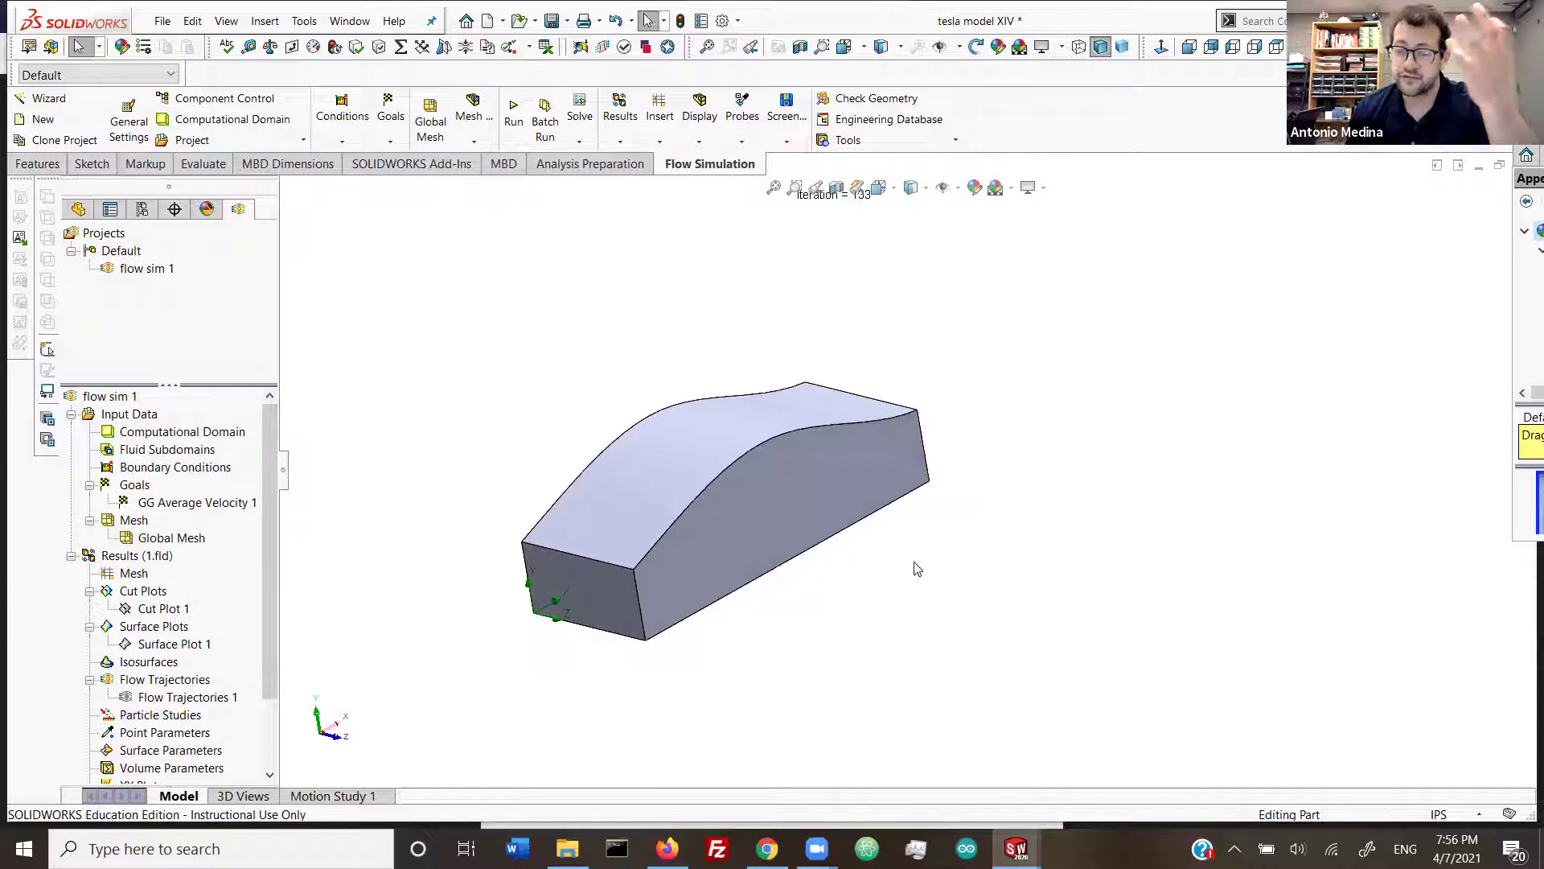
Step: Create a new part document
{"action": "left_click", "coordinate": [36, 165]}
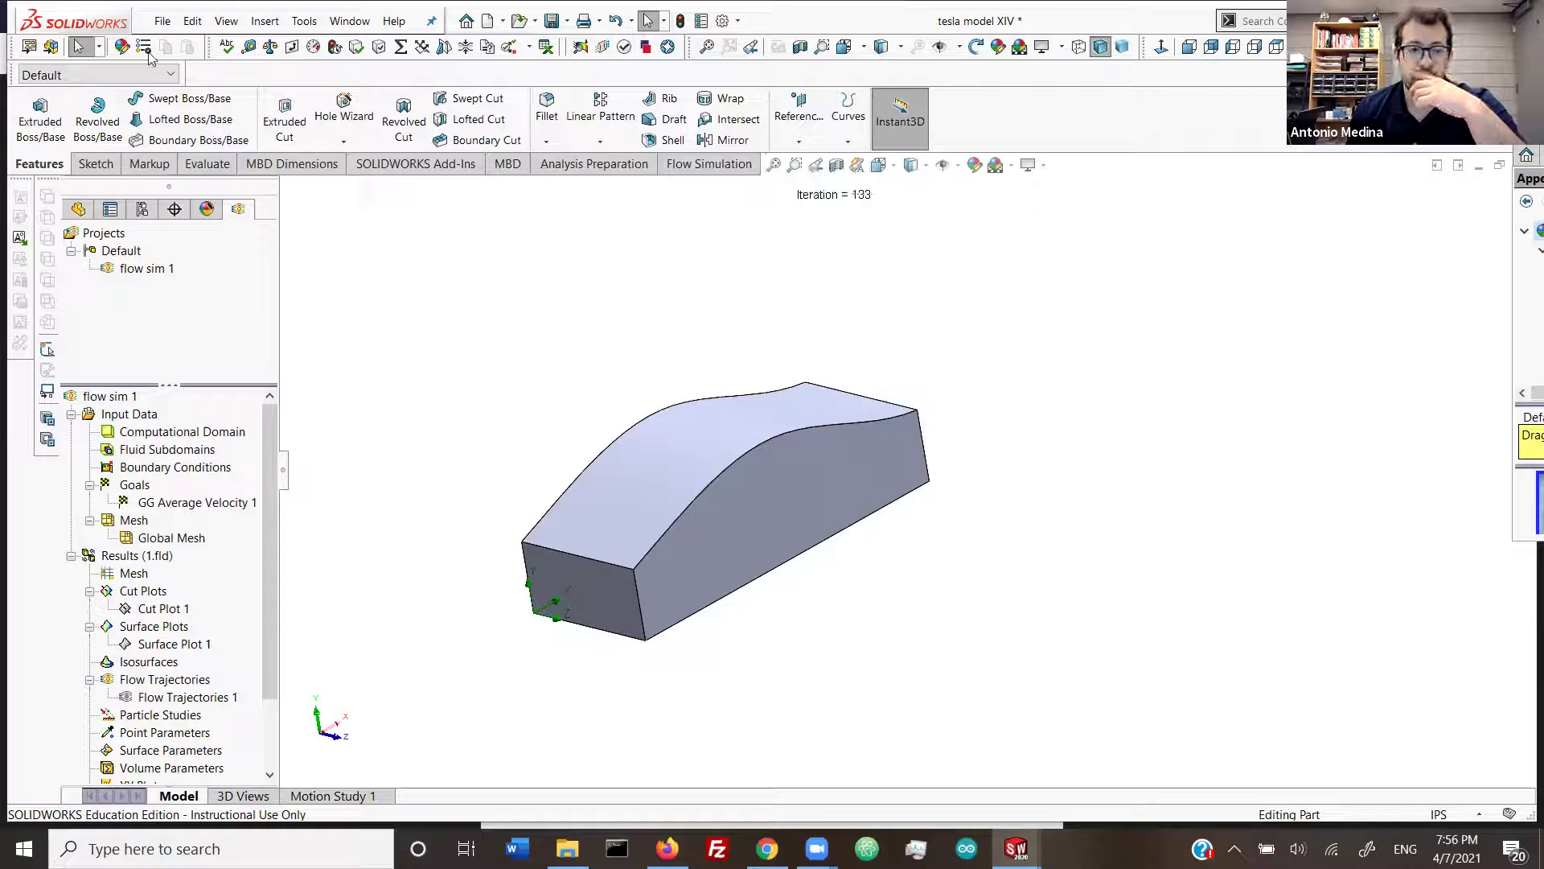
{"action": "left_click", "coordinate": [163, 21]}
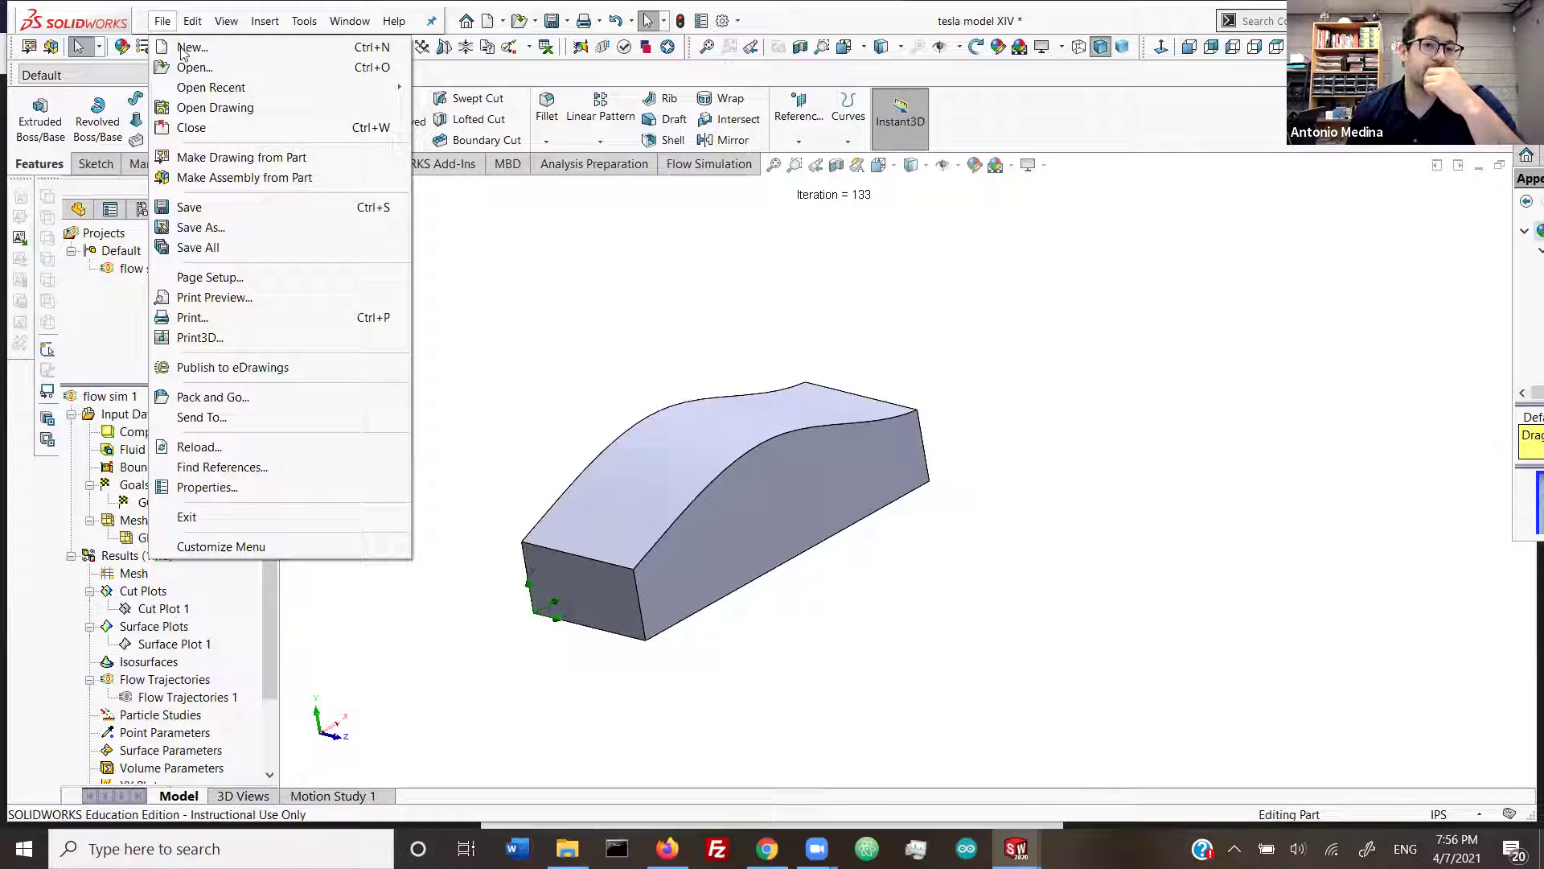
{"action": "left_click", "coordinate": [951, 409]}
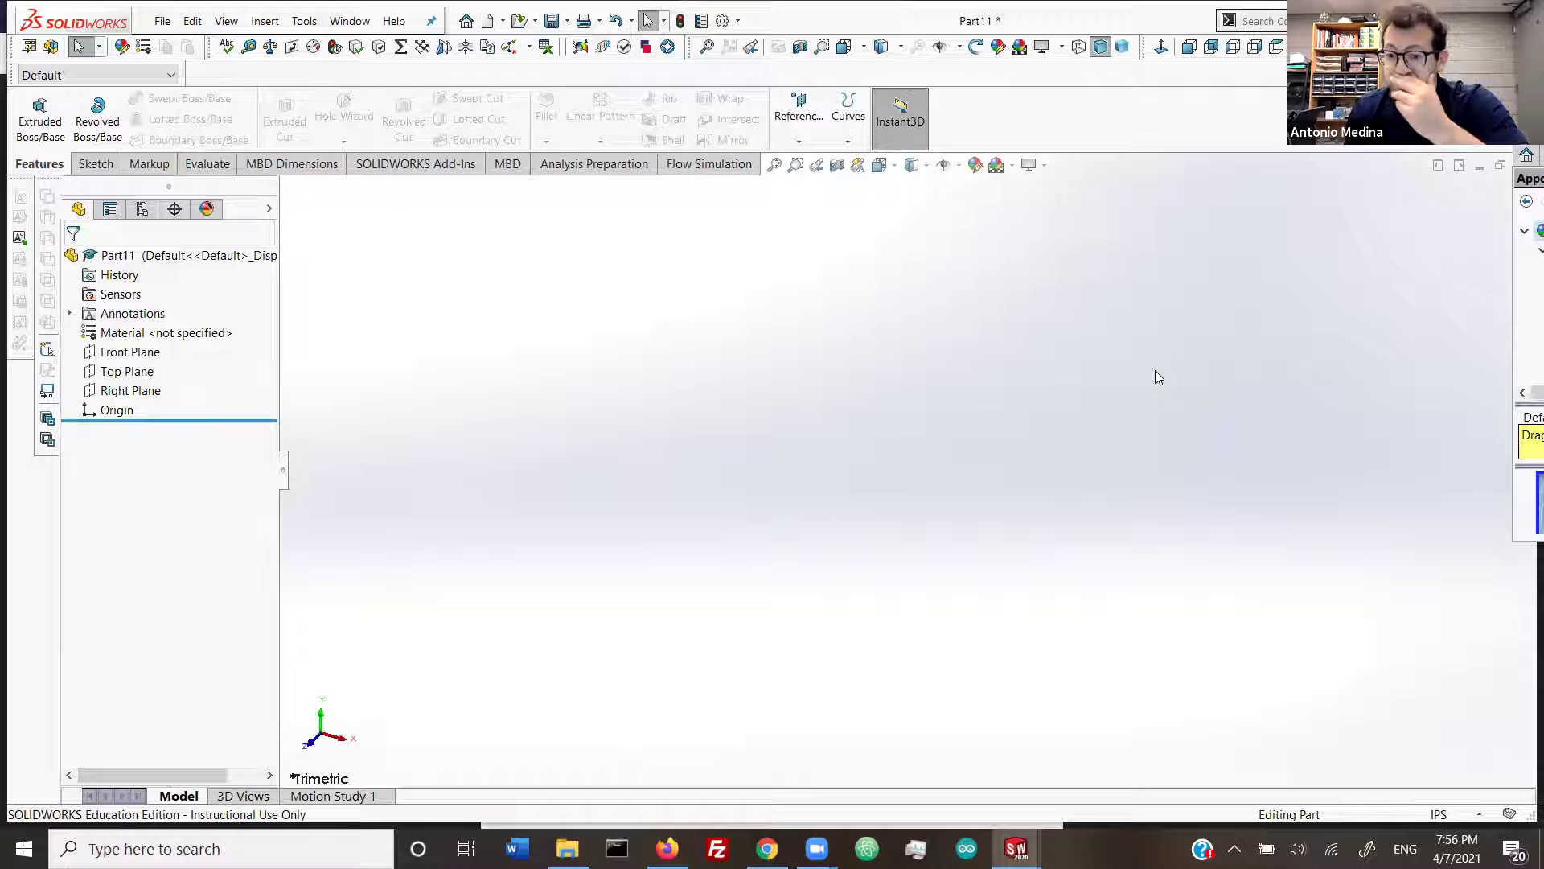
Step: Sketch a circle centred on the origin on the Top Plane and exit the sketch
{"action": "left_click", "coordinate": [94, 164]}
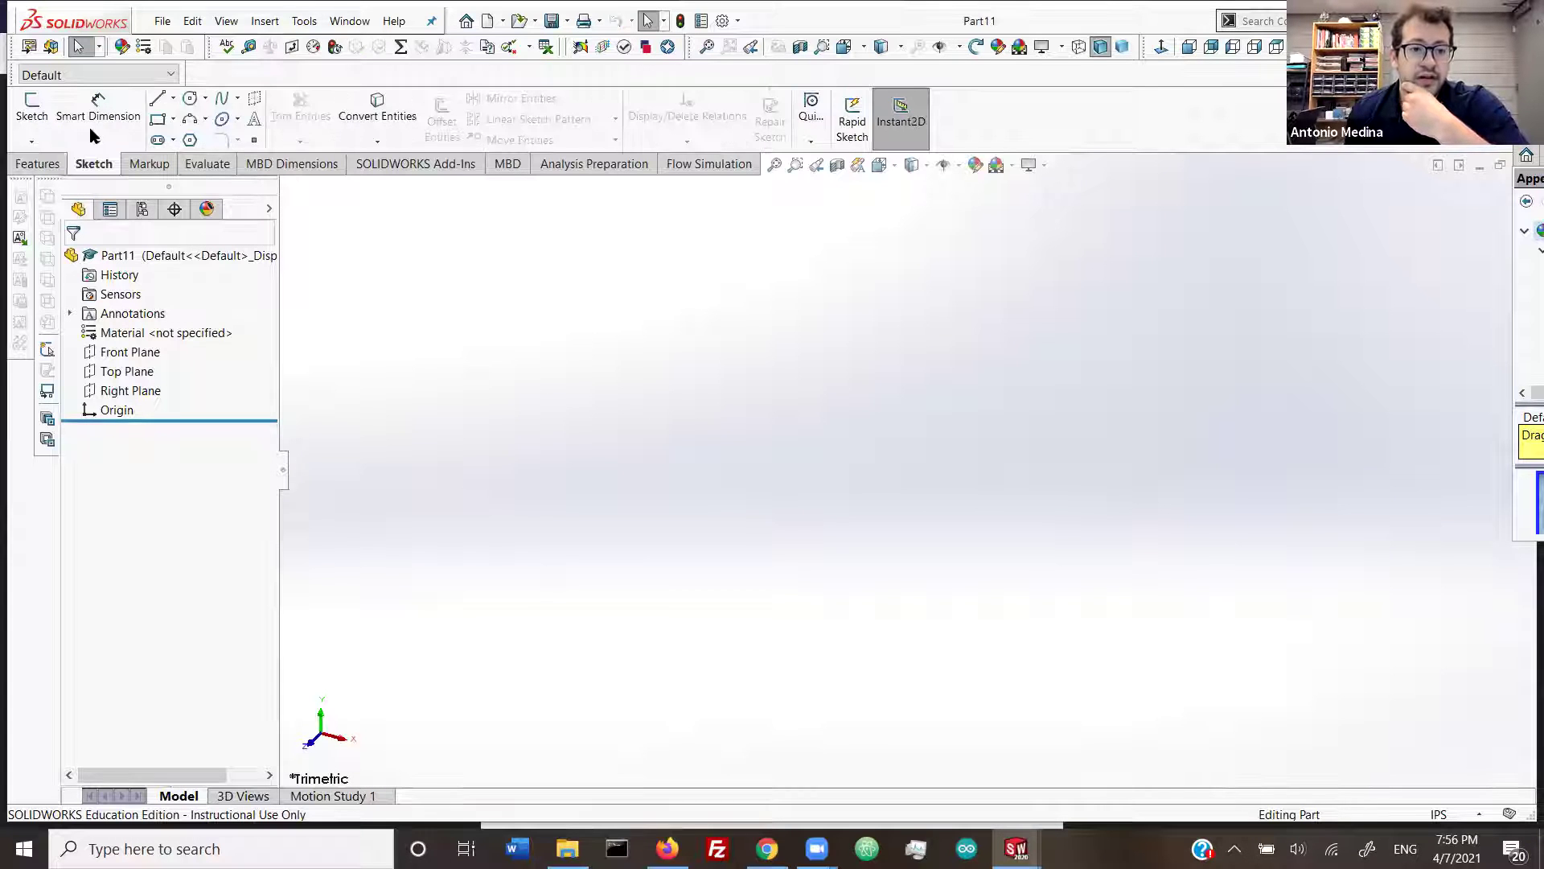
{"action": "left_click", "coordinate": [636, 458]}
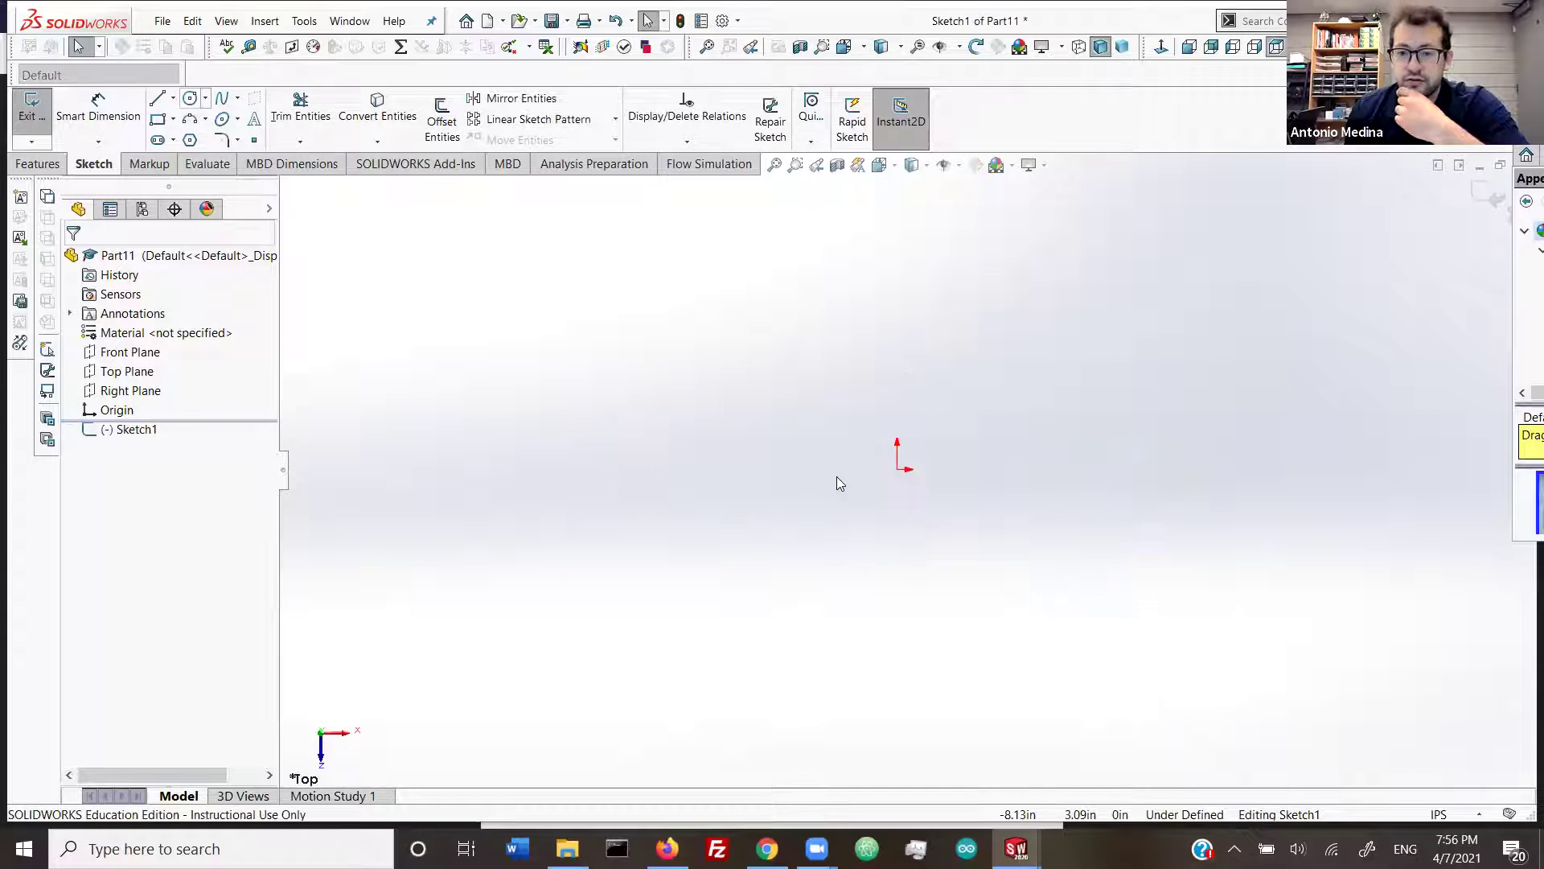
{"action": "left_click", "coordinate": [897, 470]}
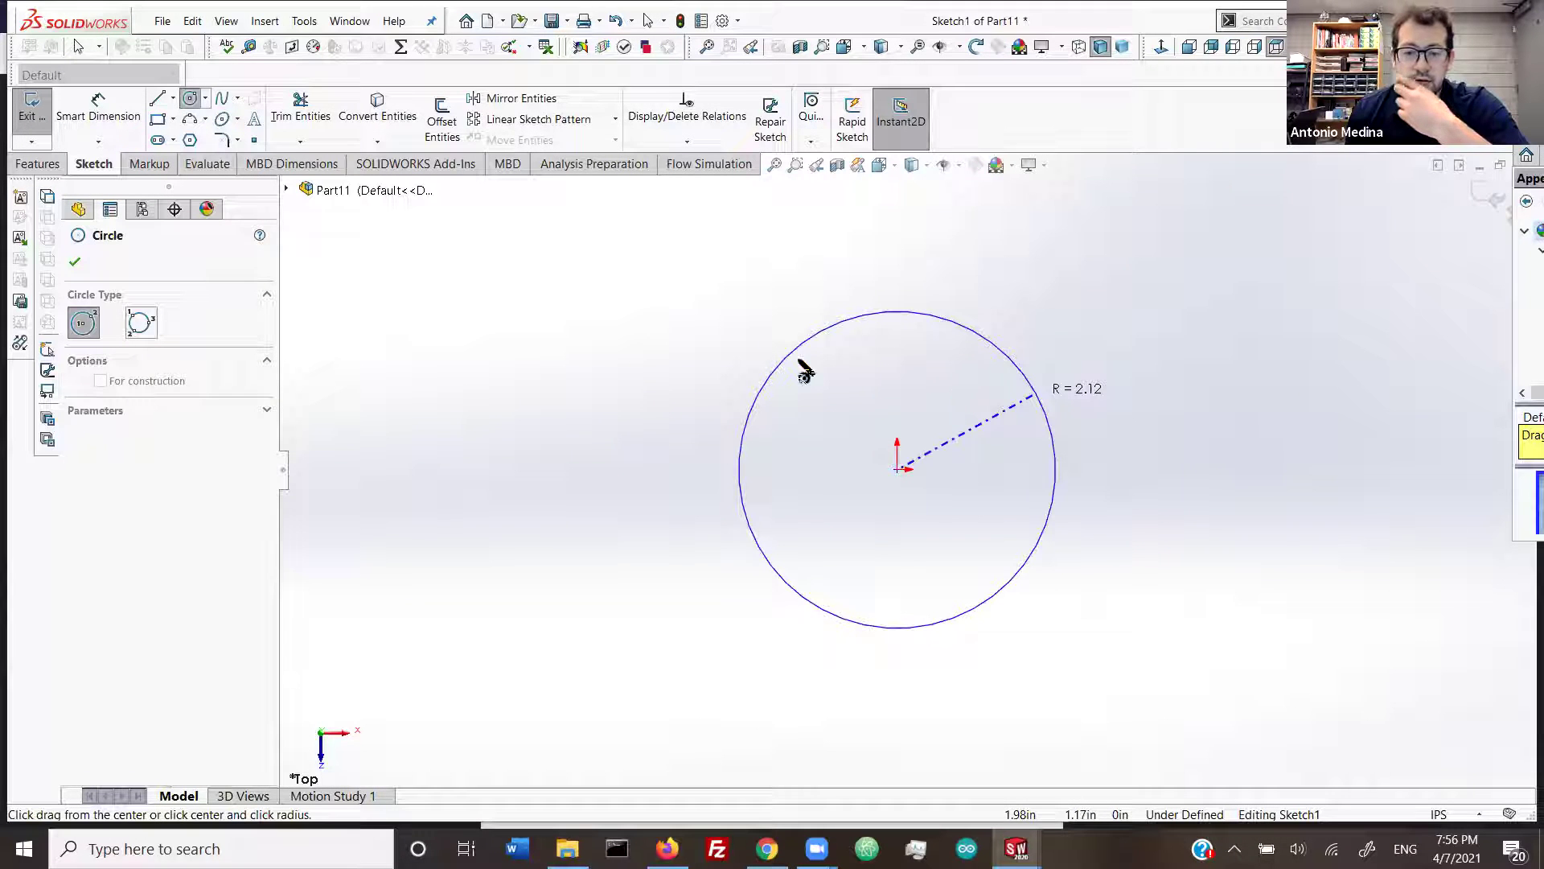
{"action": "left_click", "coordinate": [742, 380]}
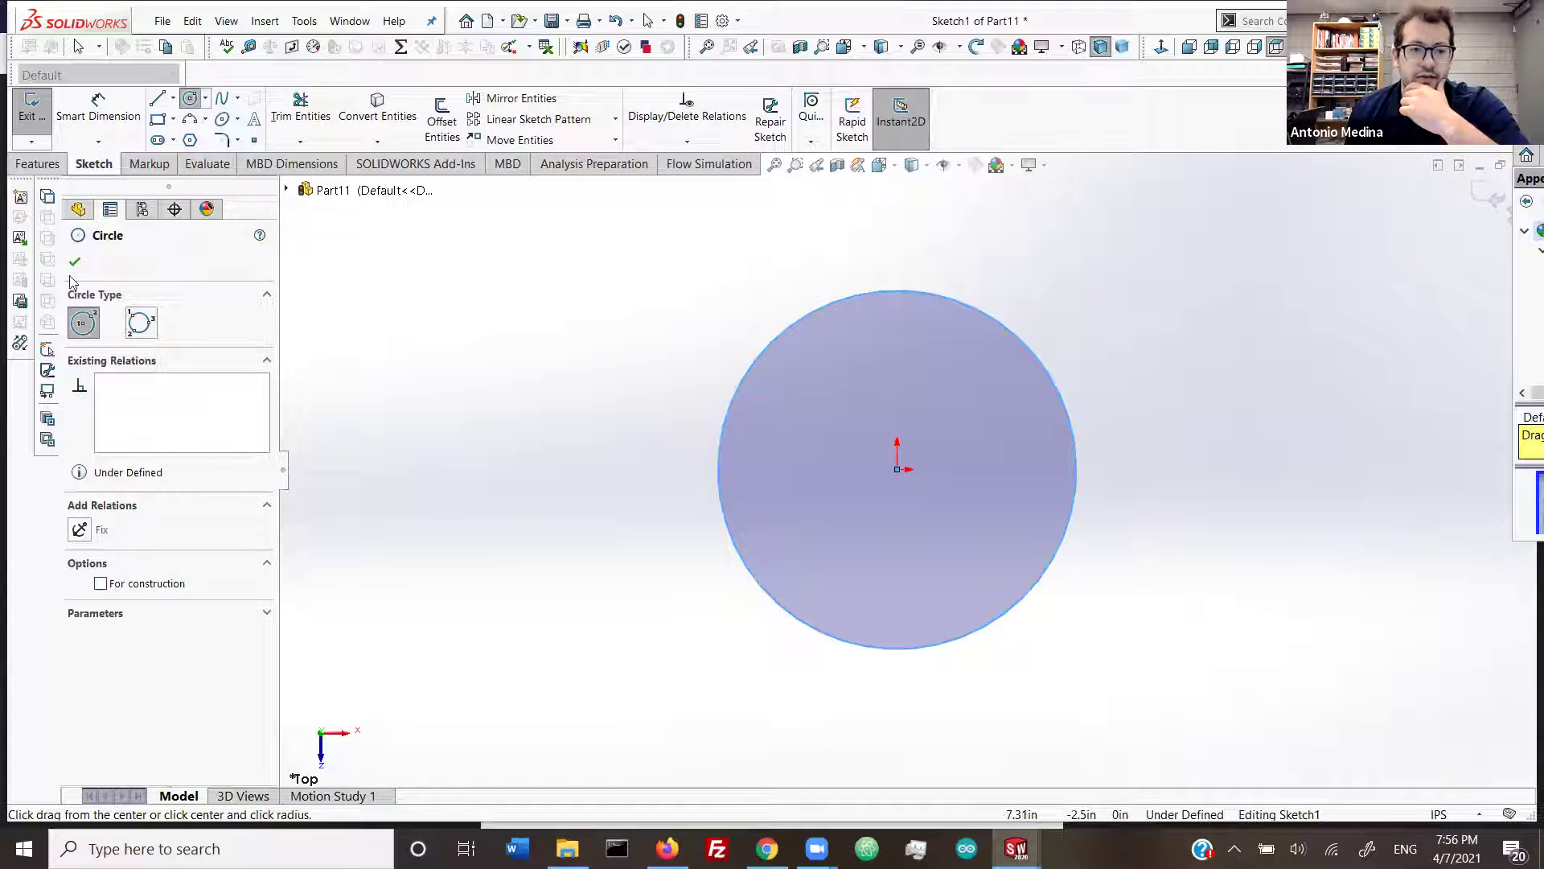
{"action": "left_click", "coordinate": [31, 111]}
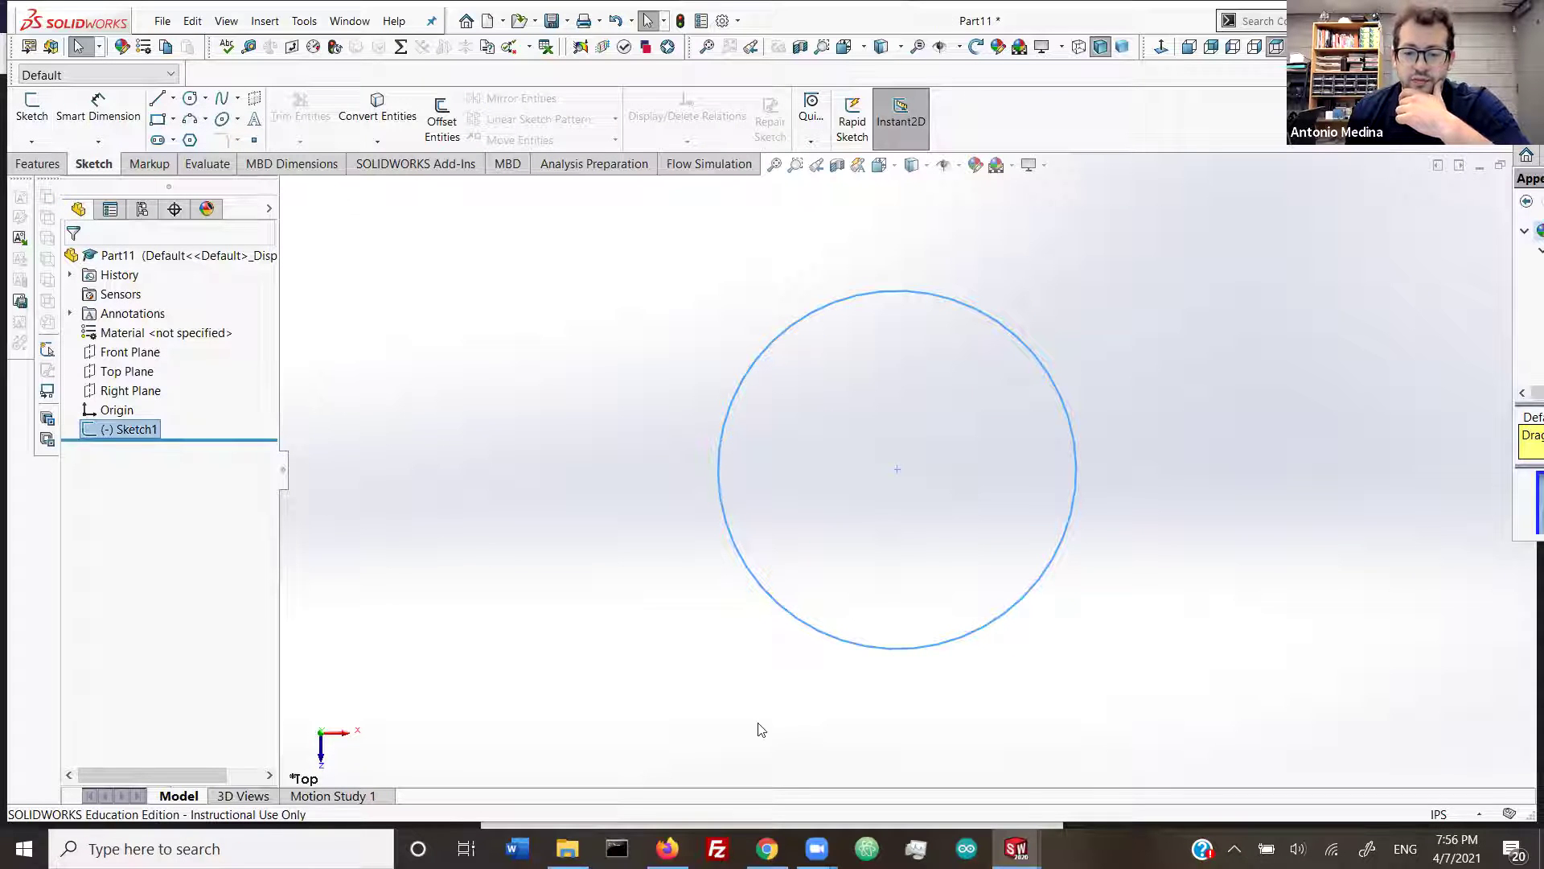
Step: Switch to the open sphere part and load its flow simulation results
{"action": "left_click", "coordinate": [1016, 849]}
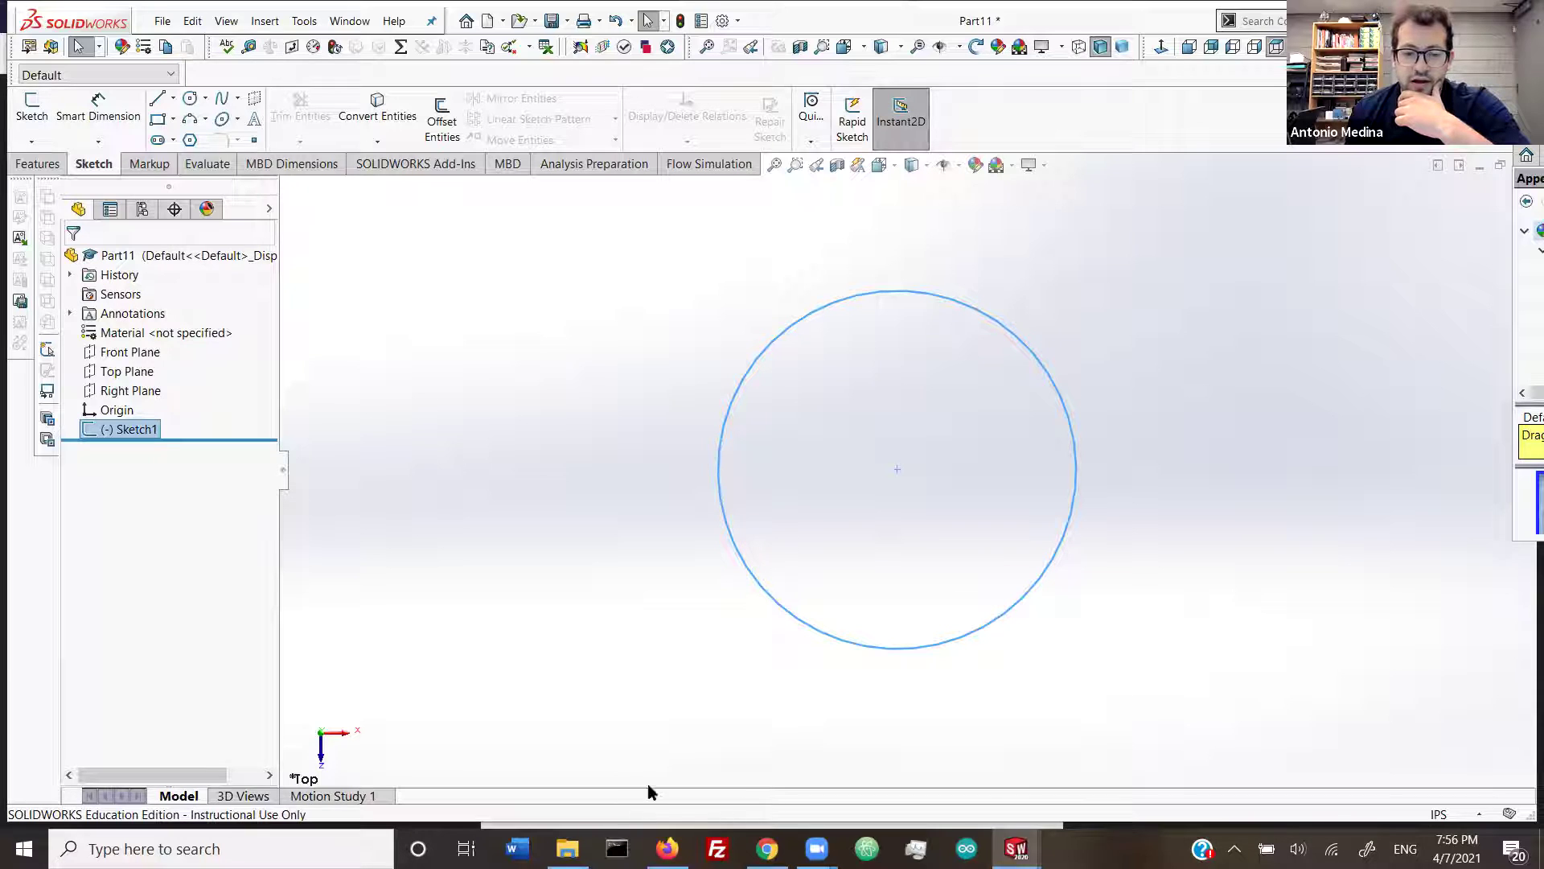
{"action": "left_click", "coordinate": [390, 777]}
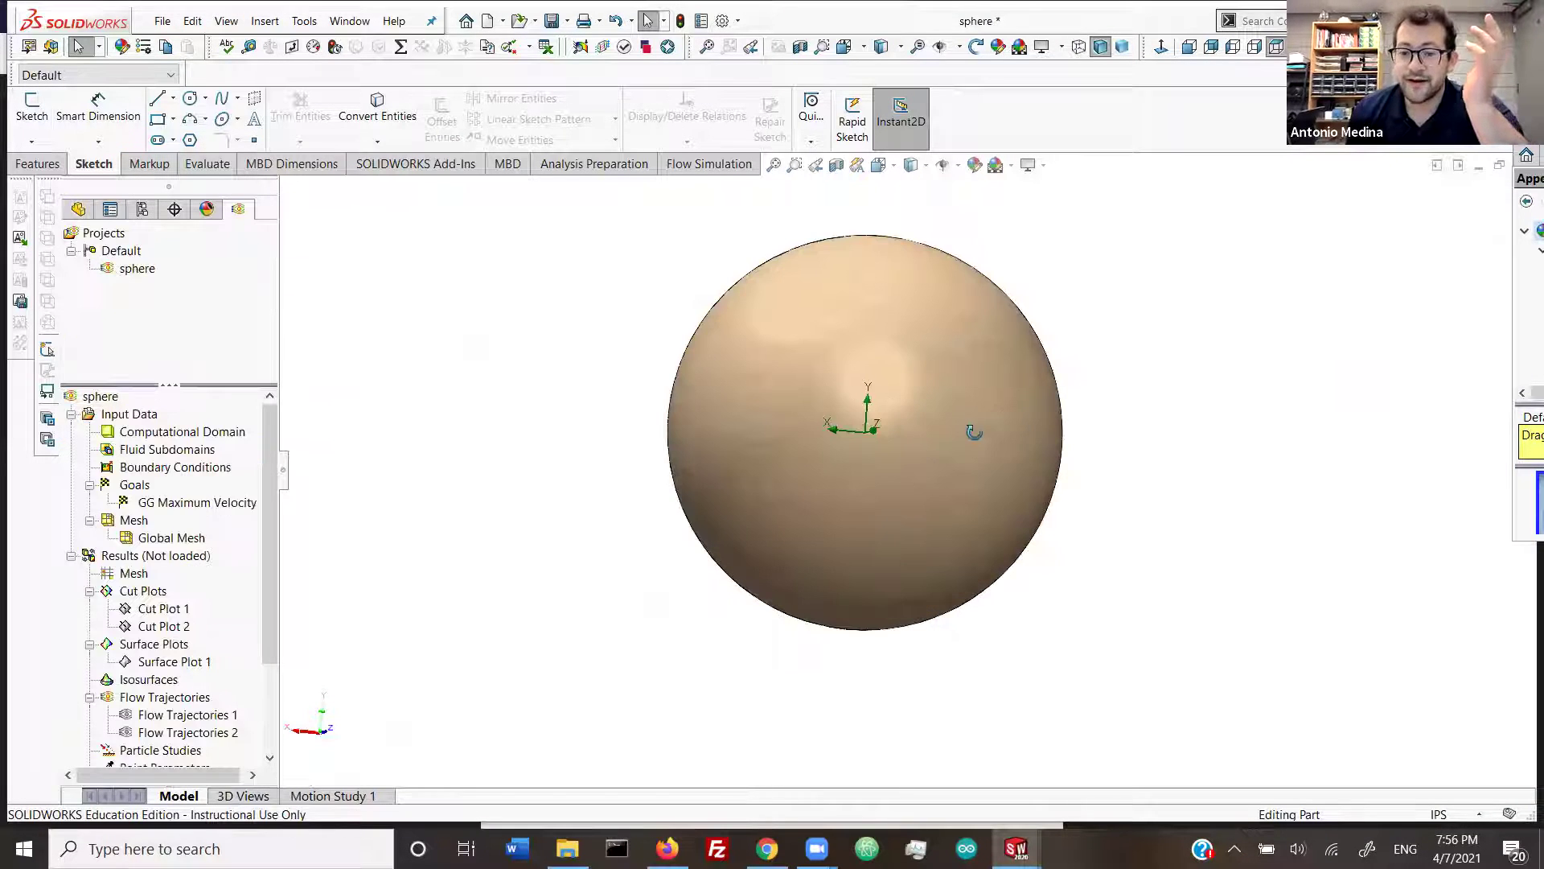
{"action": "scroll", "coordinate": [930, 465], "scroll_direction": "down", "scroll_amount": 5}
{"action": "scroll", "coordinate": [971, 415], "scroll_direction": "up", "scroll_amount": 3}
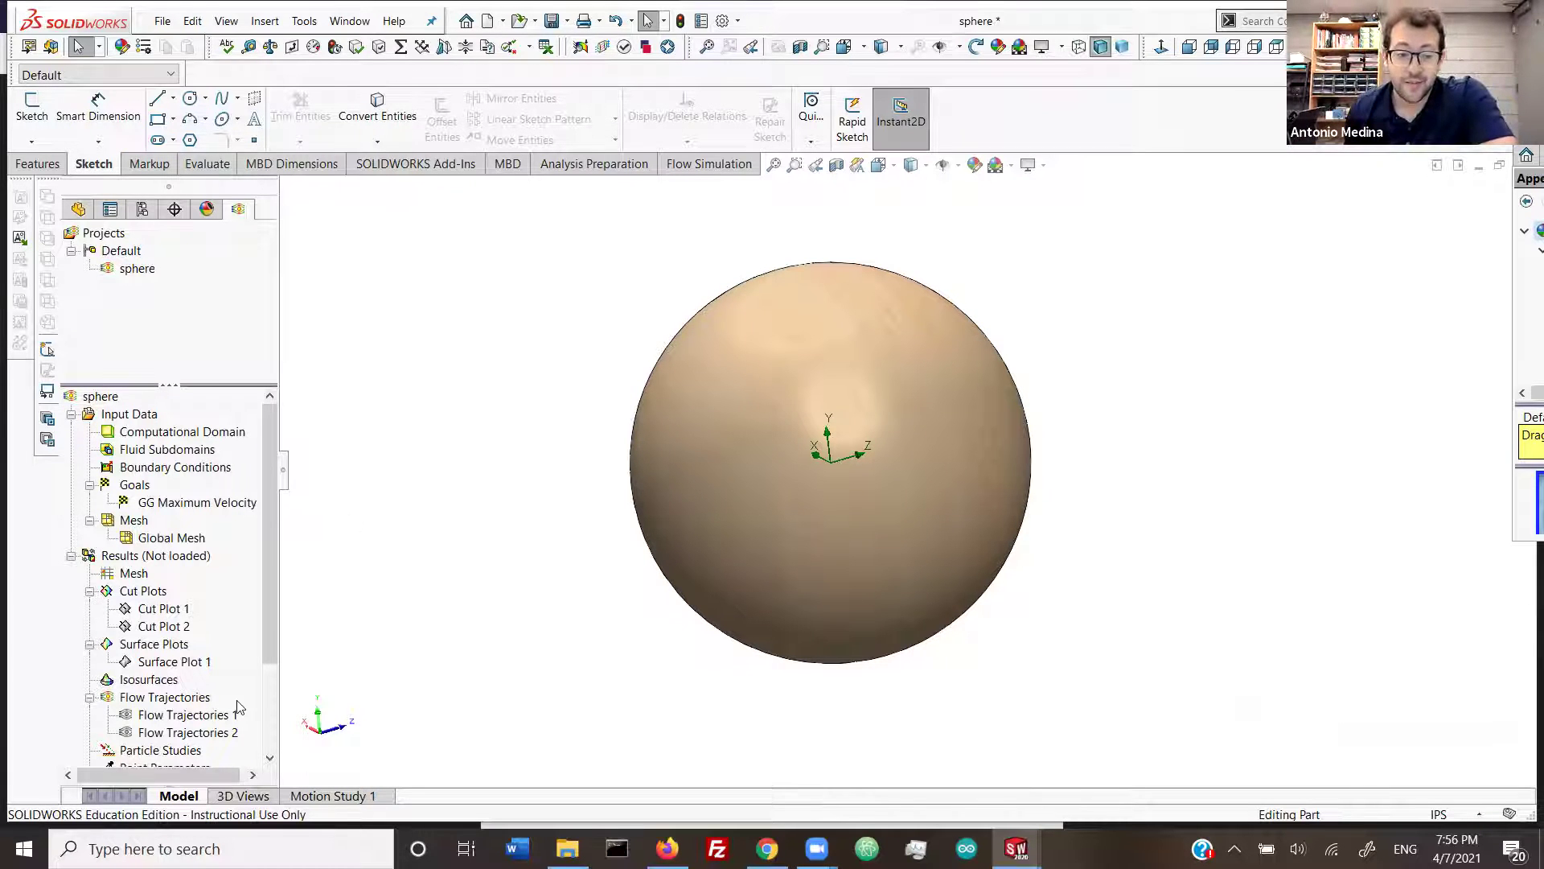
{"action": "right_click", "coordinate": [167, 555]}
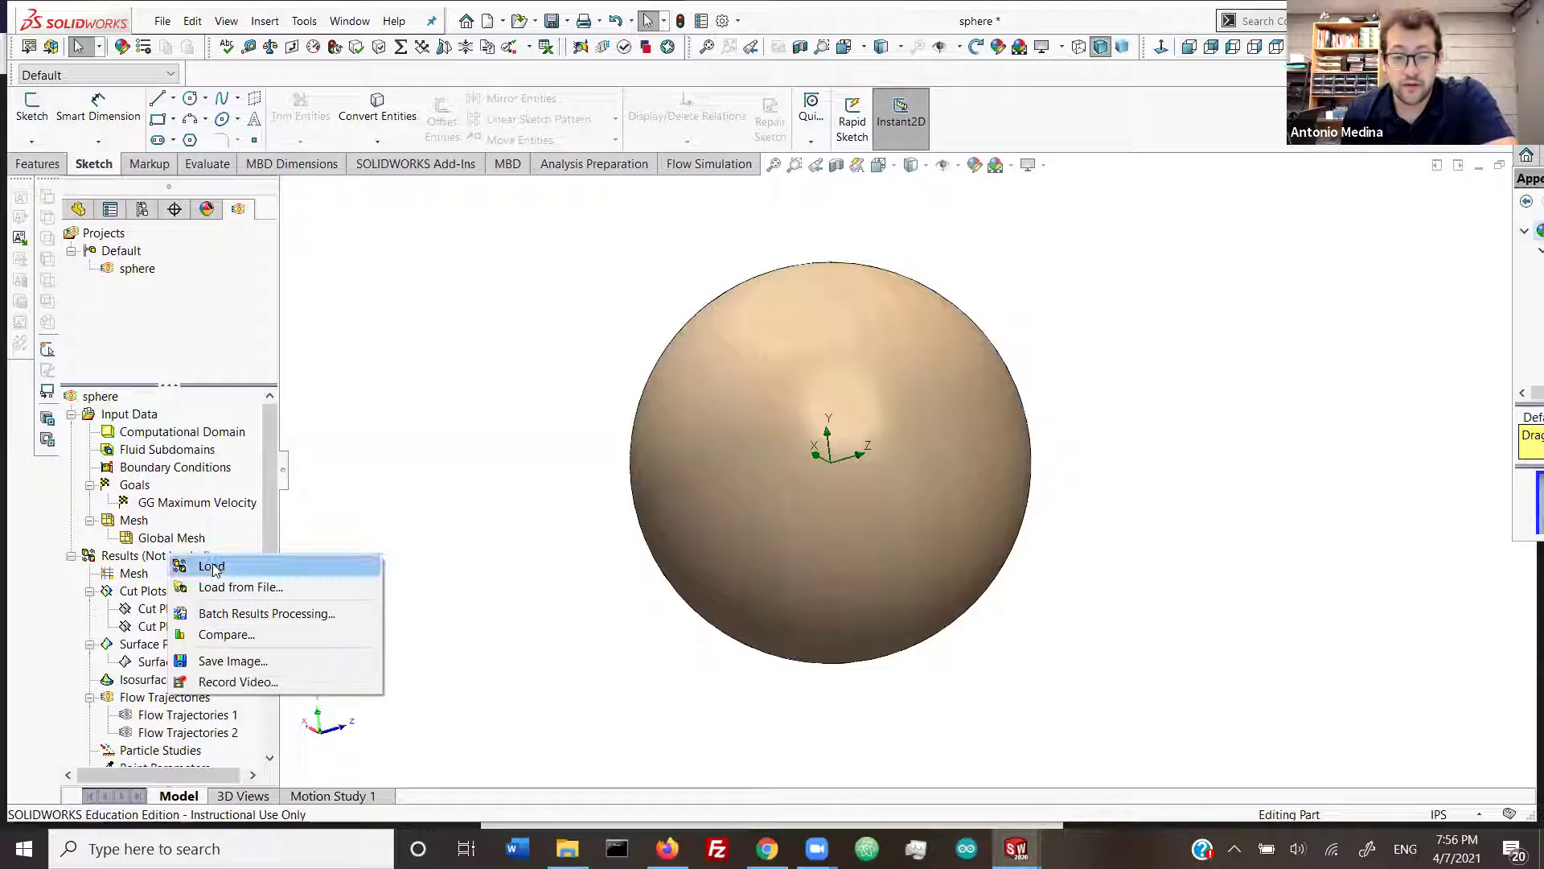
{"action": "left_click", "coordinate": [211, 566]}
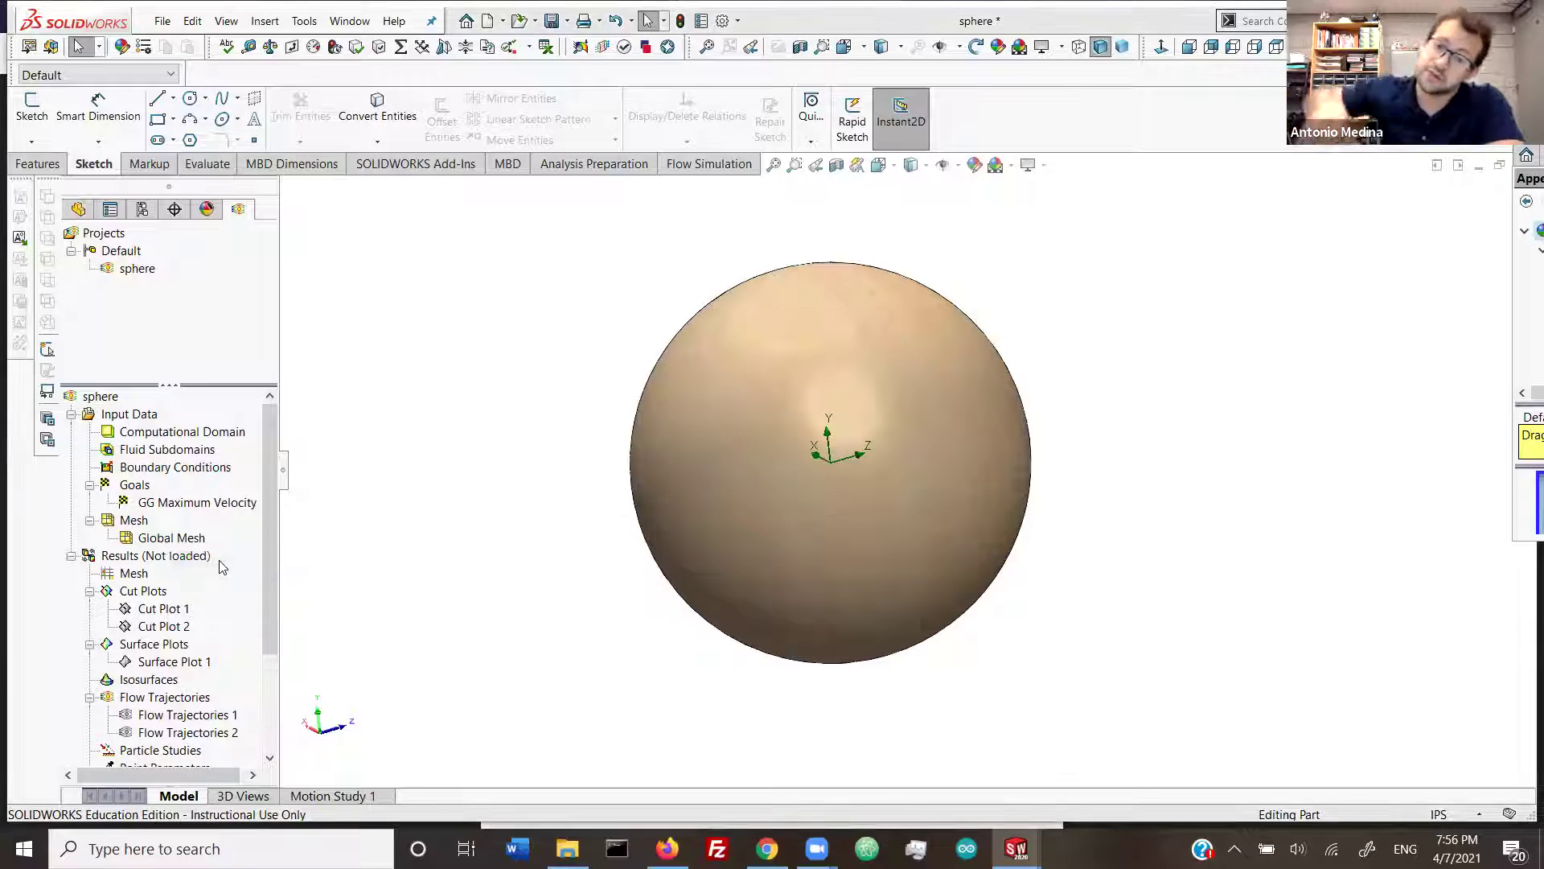
Step: Display the animated Flow Trajectories 1 and view the flow around the sphere from the side
{"action": "scroll", "coordinate": [174, 669], "scroll_direction": "down", "scroll_amount": 1}
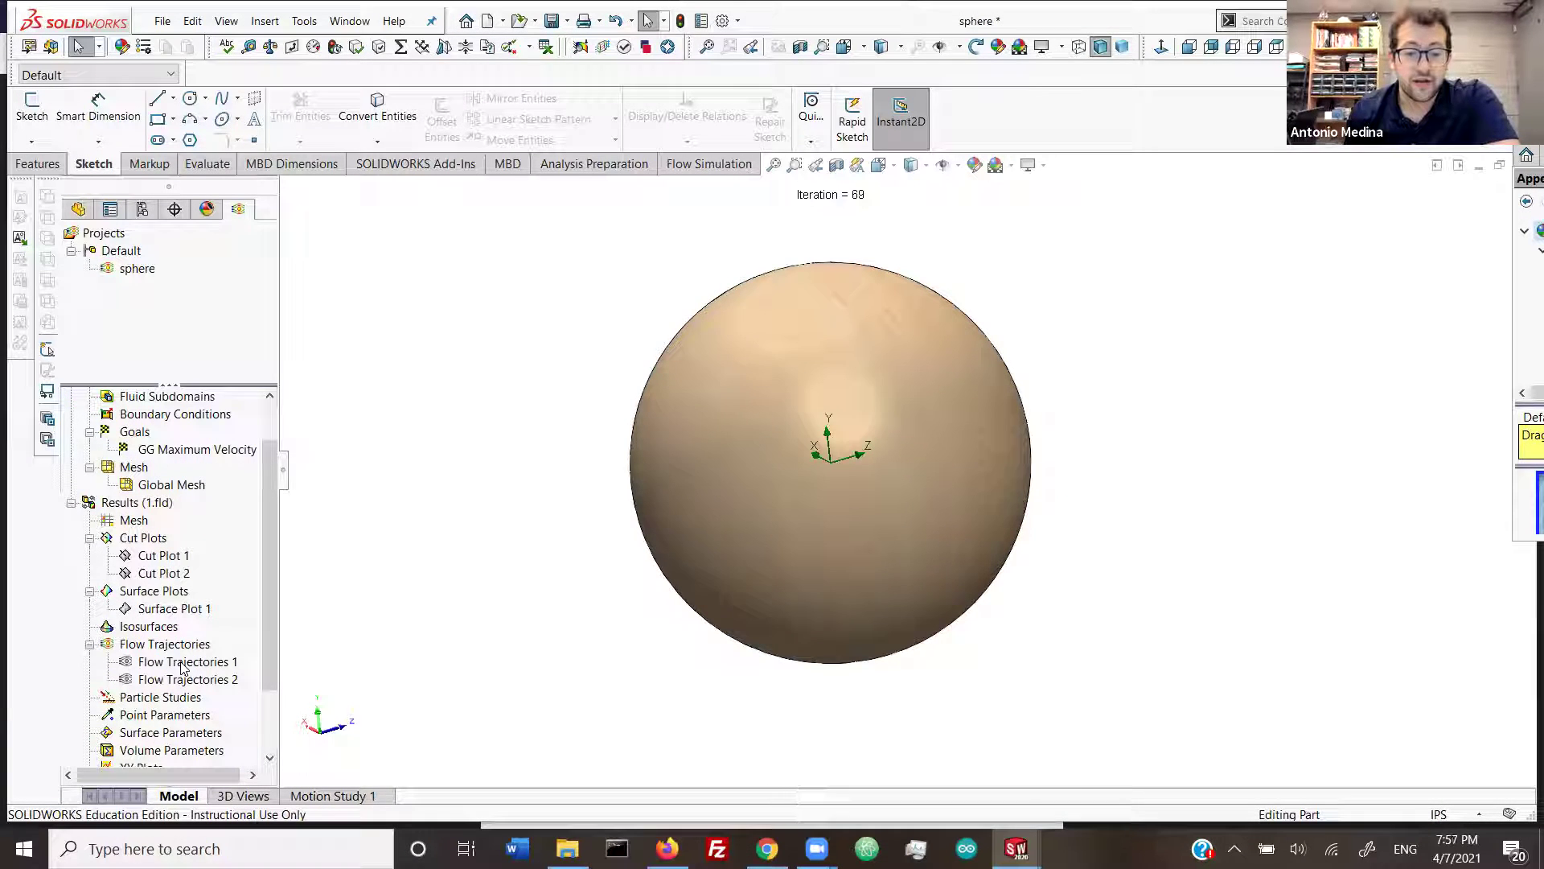
{"action": "right_click", "coordinate": [182, 664]}
{"action": "left_click", "coordinate": [223, 499]}
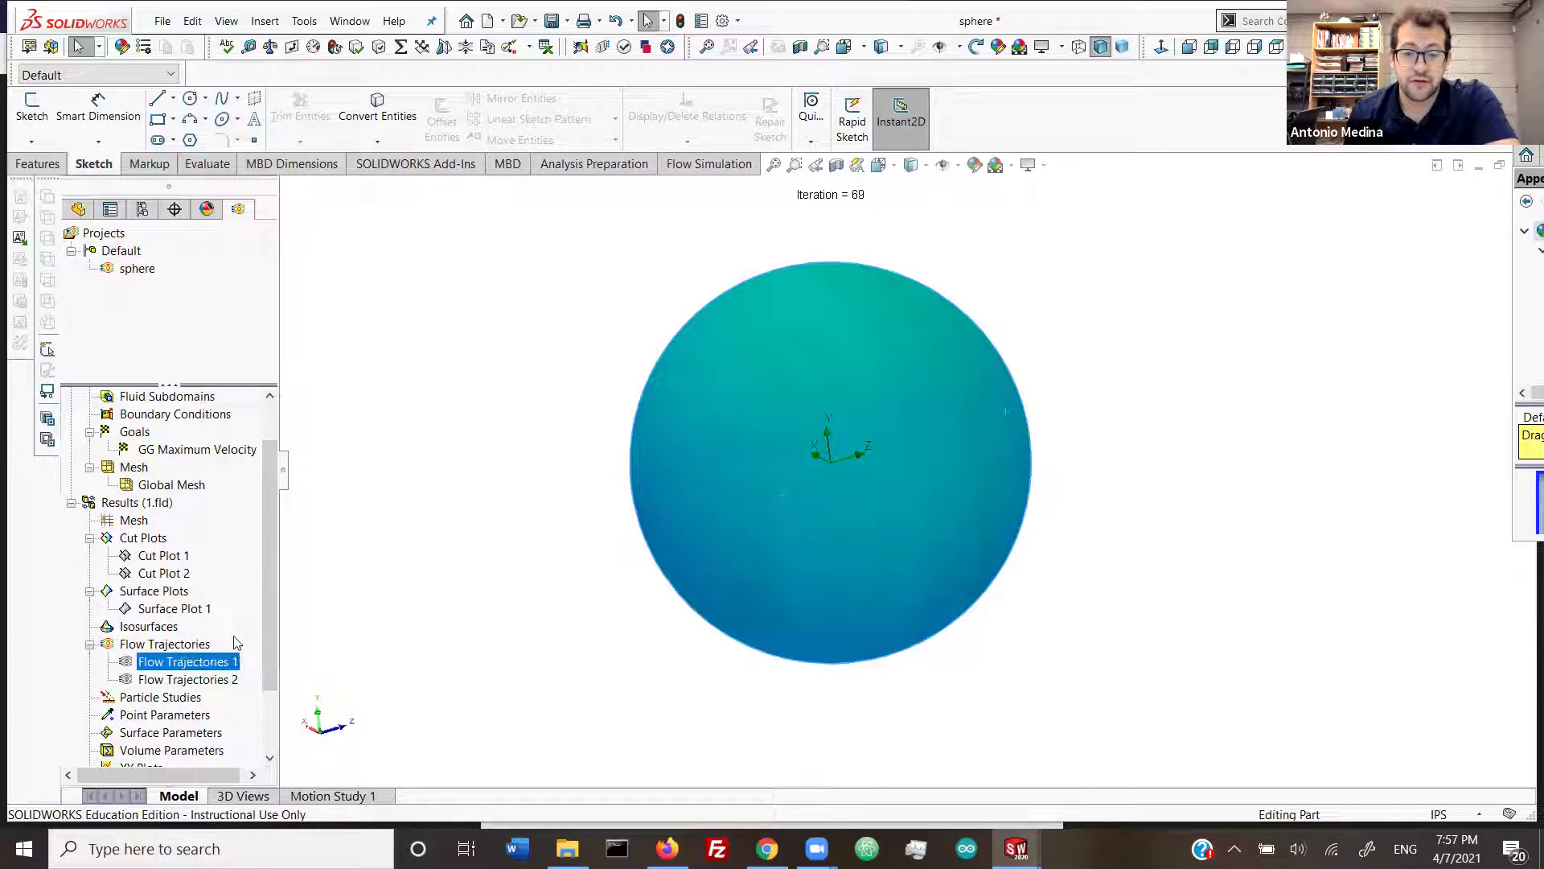
{"action": "scroll", "coordinate": [560, 624], "scroll_direction": "up", "scroll_amount": 2}
{"action": "middle_click_drag", "start_coordinate": [506, 582], "coordinate": [1006, 445]}
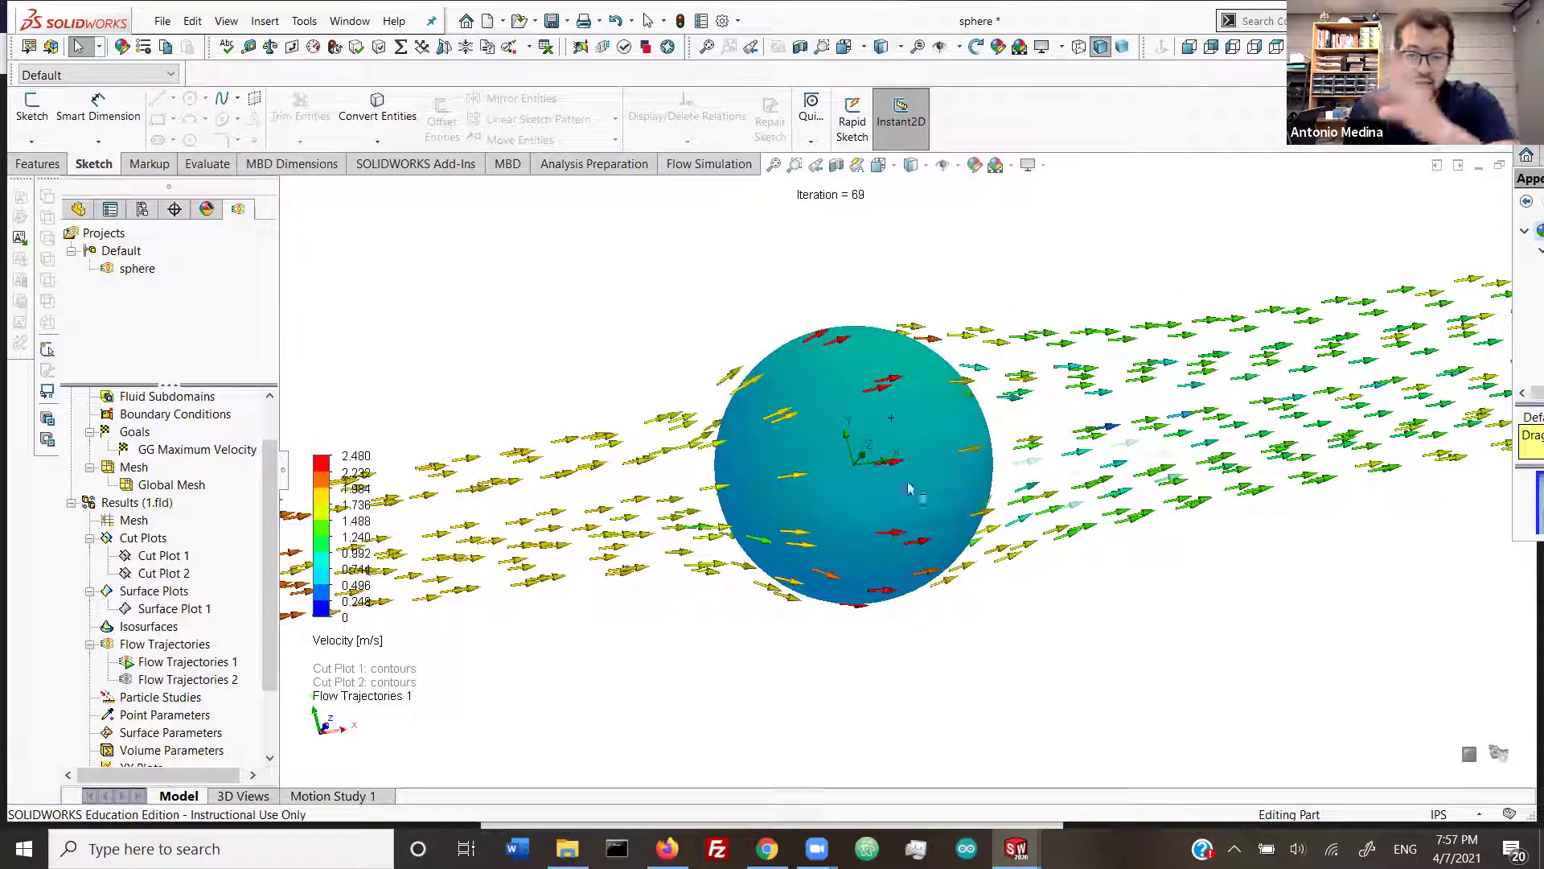
Step: Play Flow Trajectories 2 around the sphere in place of Flow Trajectories 1, and stop the animation
{"action": "right_click", "coordinate": [237, 662]}
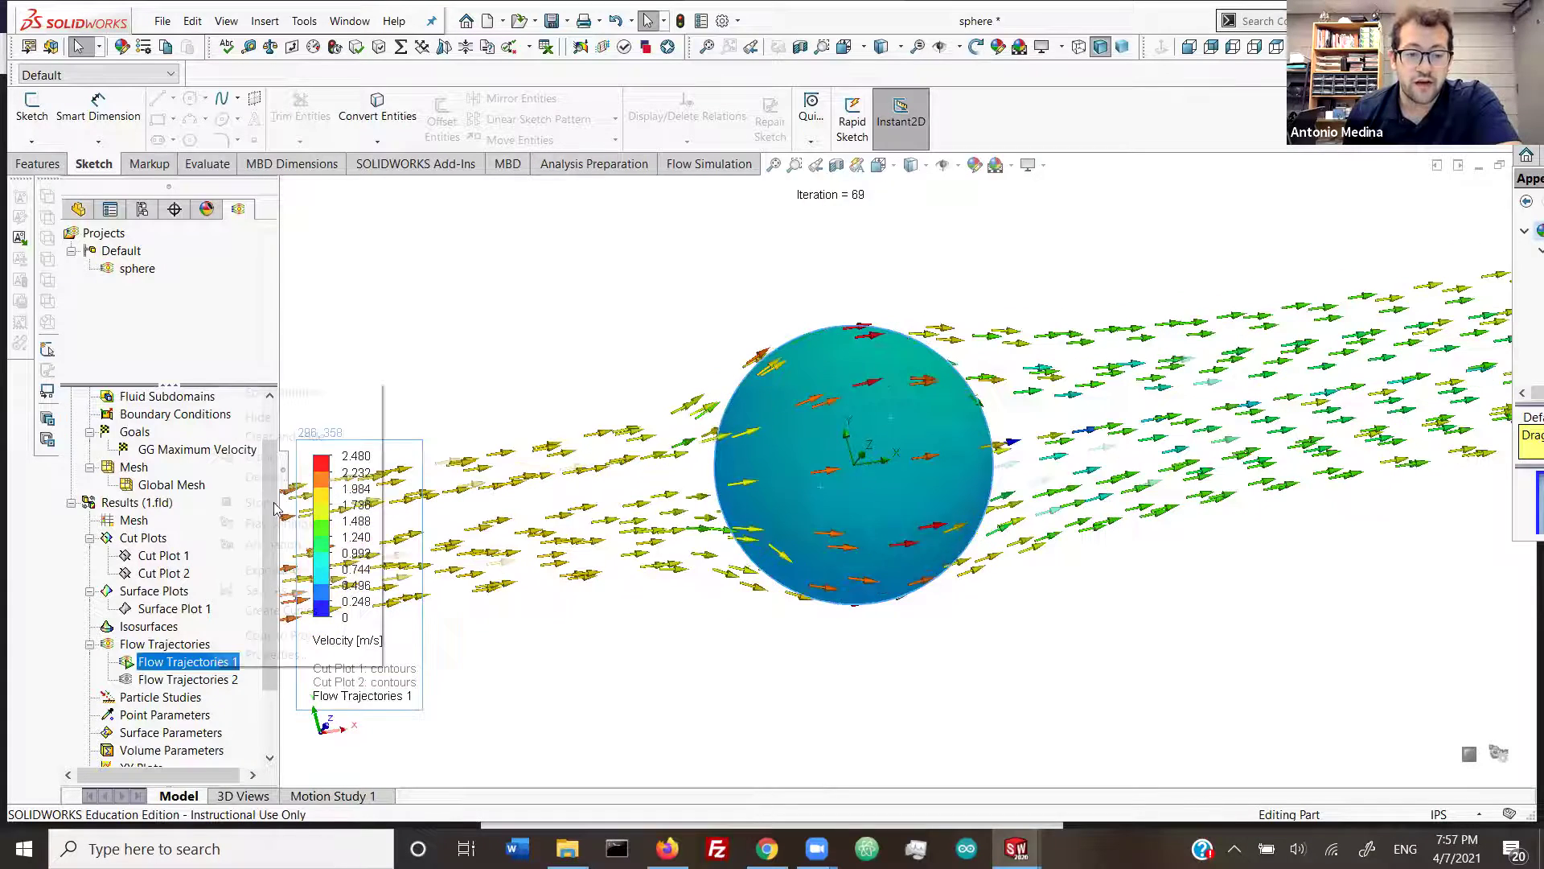
{"action": "right_click", "coordinate": [203, 678]}
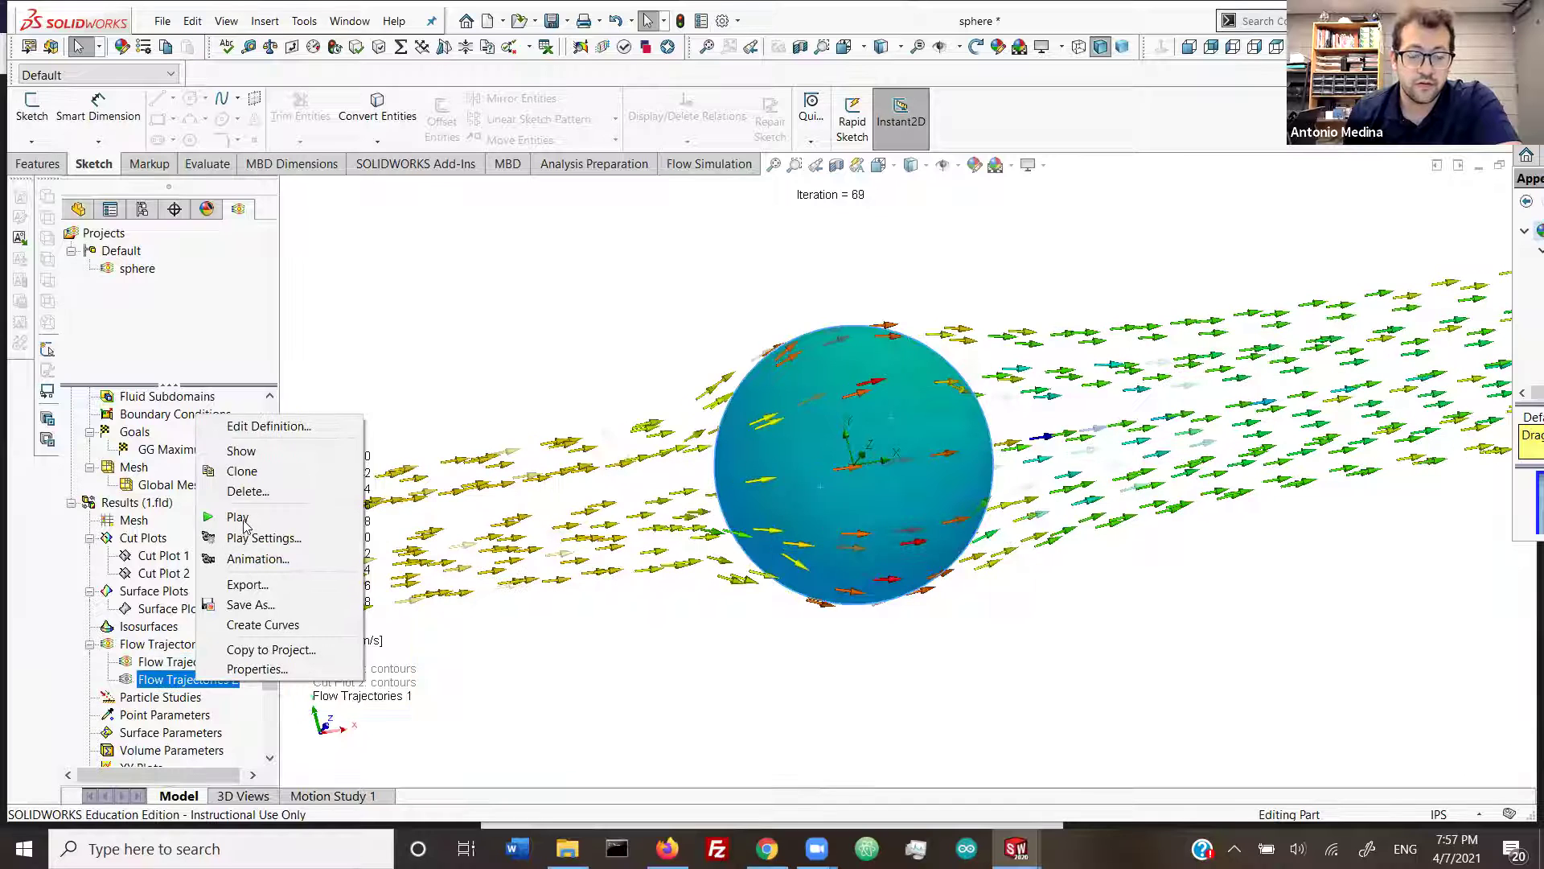
{"action": "left_click", "coordinate": [237, 517]}
{"action": "right_click", "coordinate": [213, 662]}
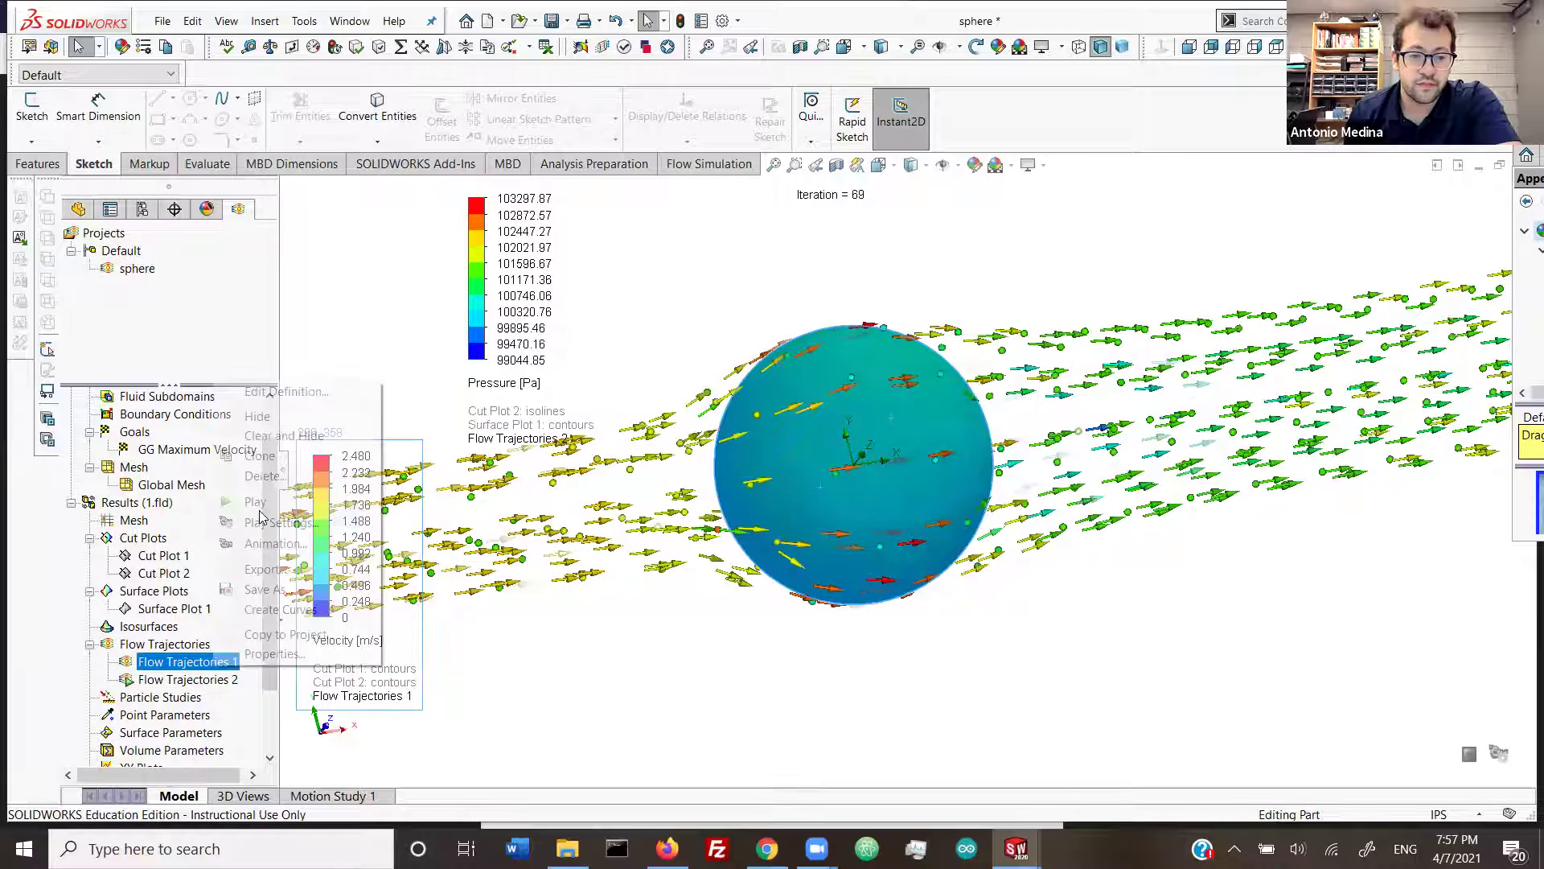
{"action": "left_click", "coordinate": [281, 420]}
{"action": "mouse_move", "coordinate": [796, 625]}
{"action": "middle_mouse_down"}
{"action": "mouse_move", "coordinate": [752, 631]}
{"action": "mouse_move", "coordinate": [775, 630]}
{"action": "middle_mouse_up"}
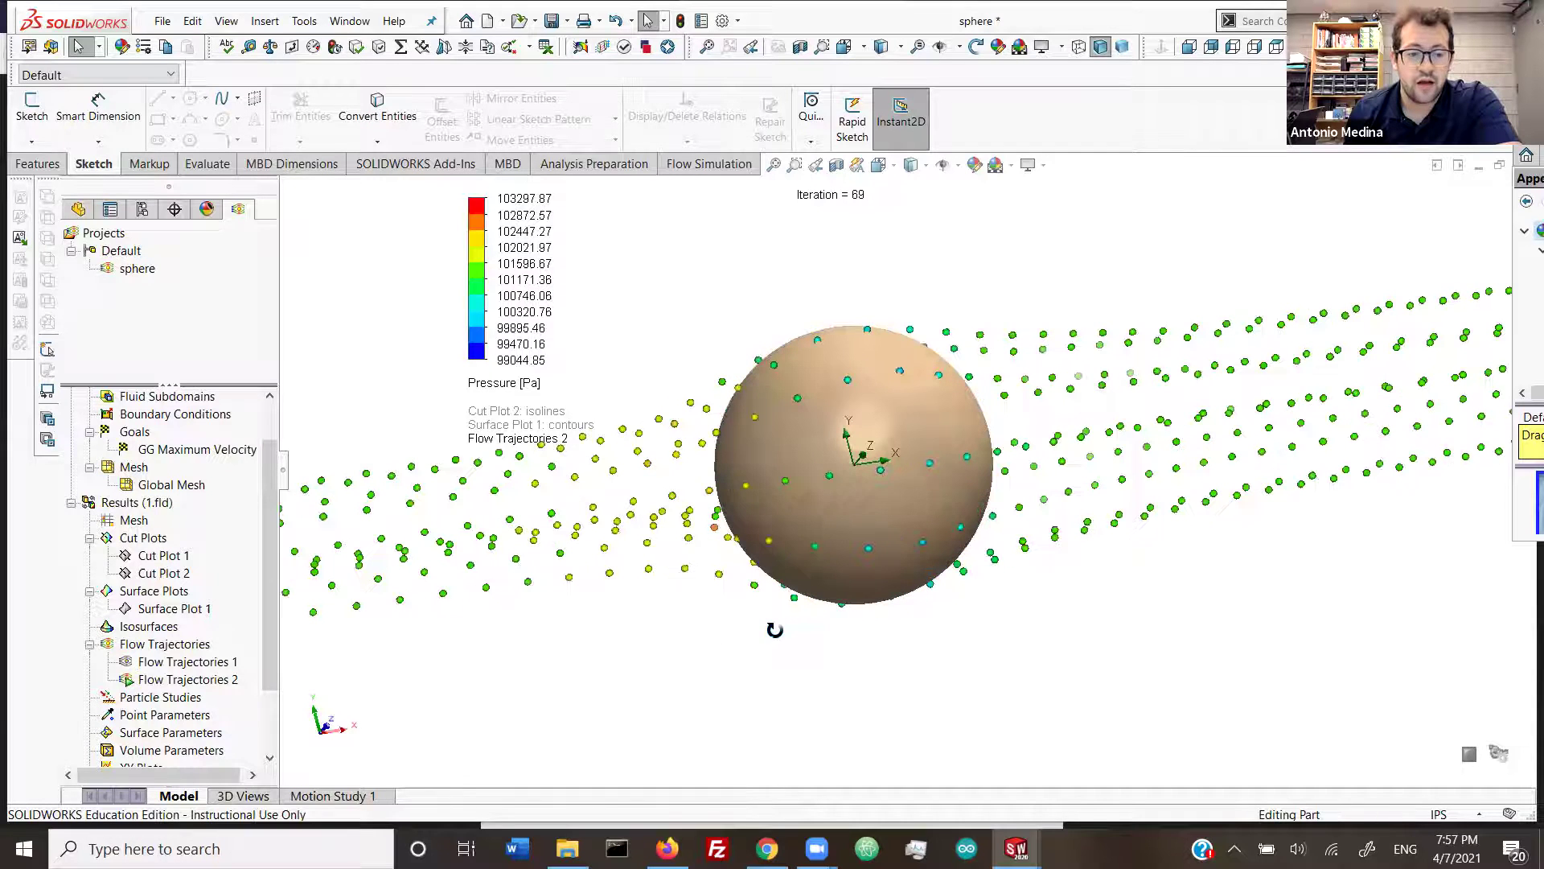
{"action": "right_click", "coordinate": [202, 679]}
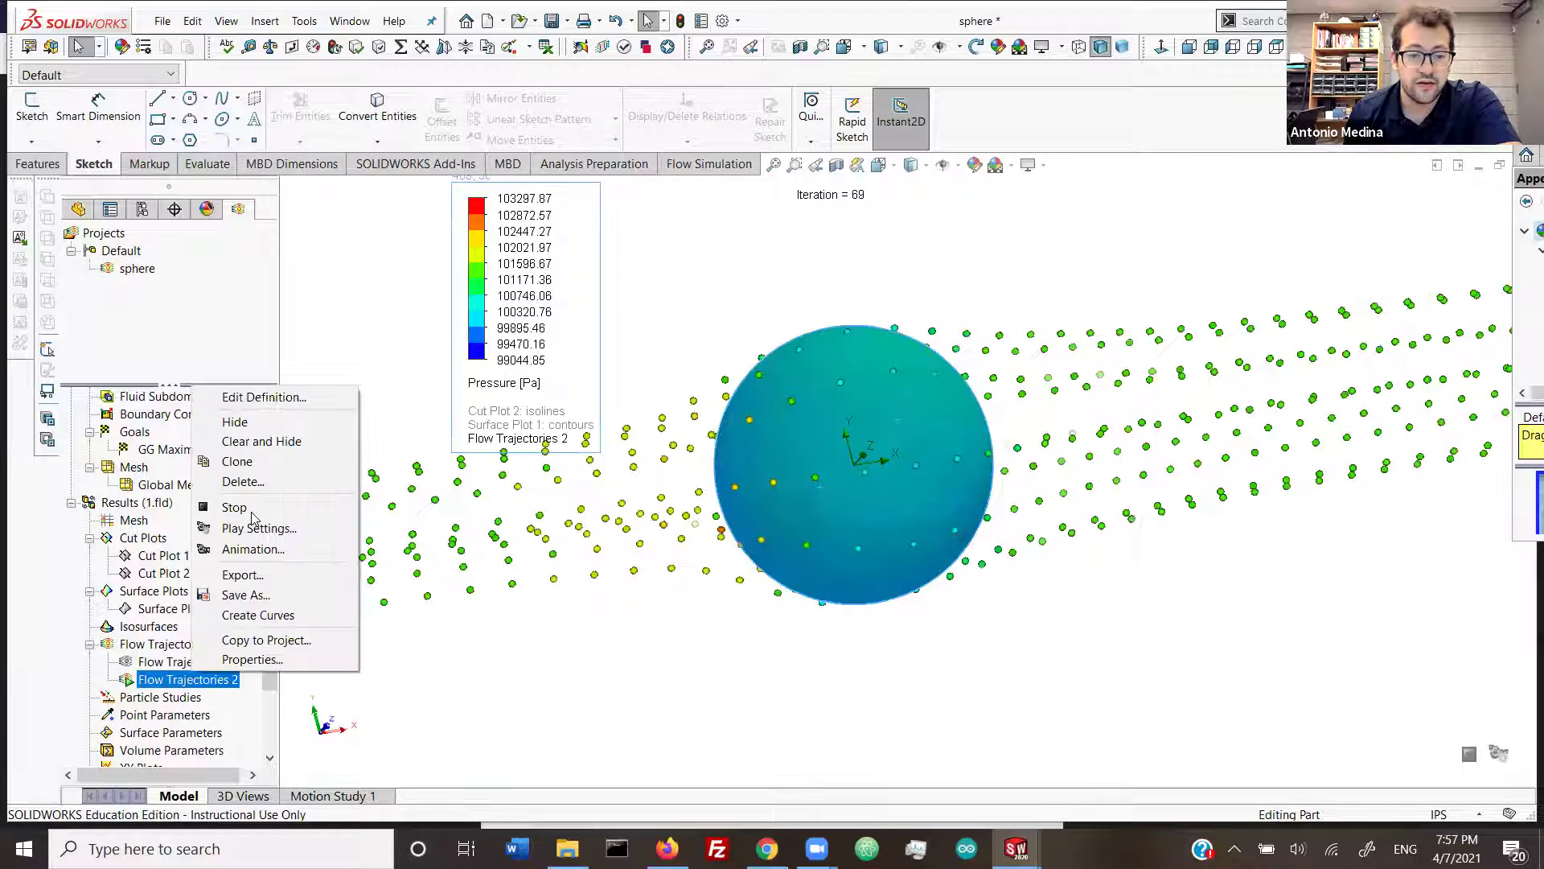
{"action": "left_click", "coordinate": [410, 707]}
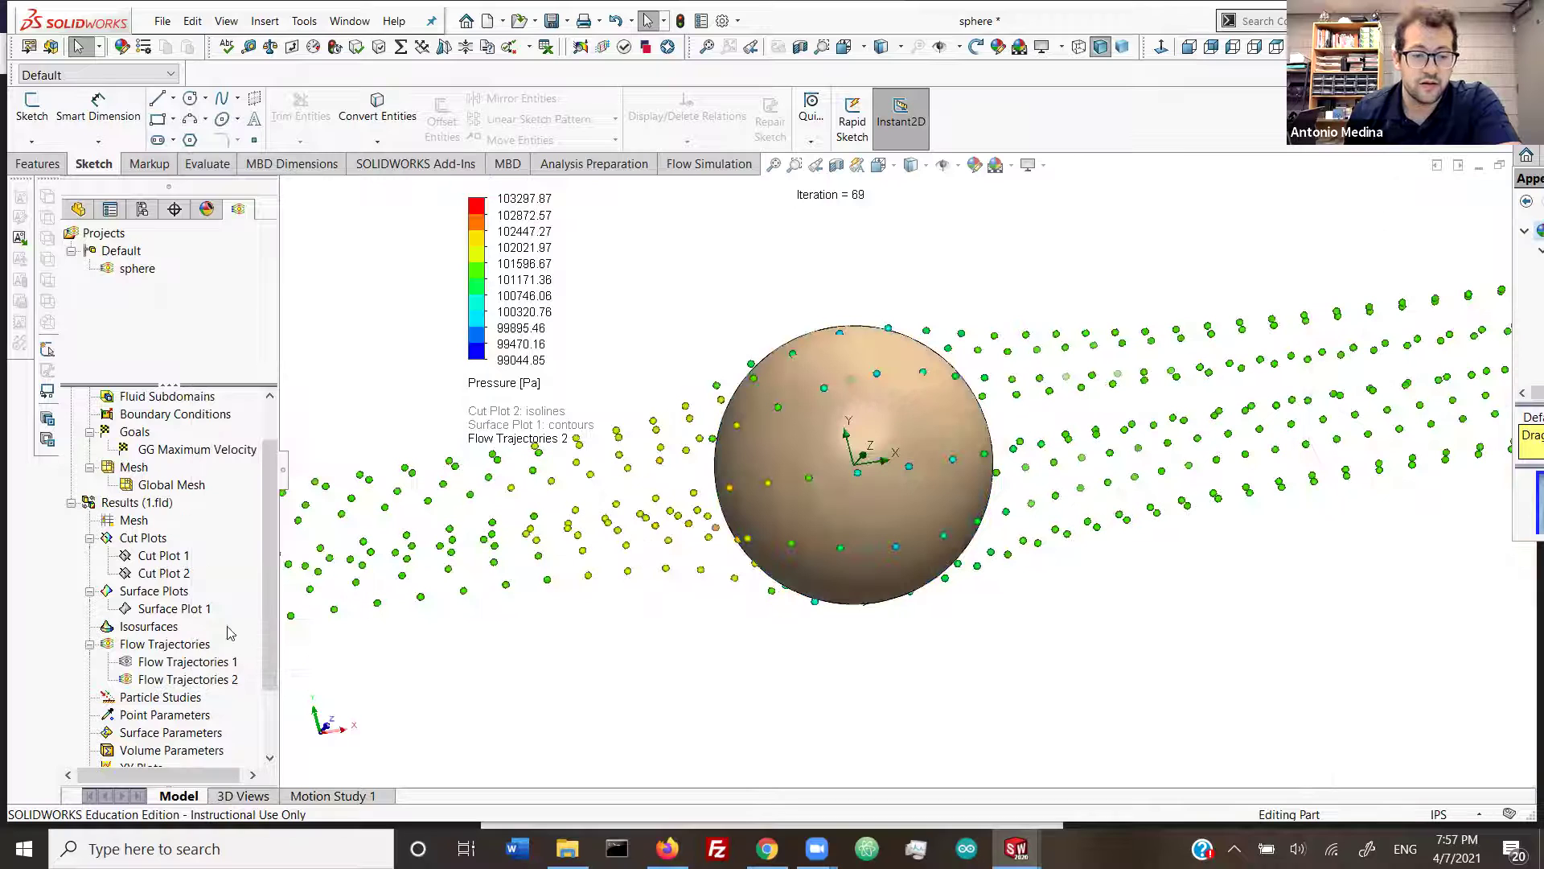
Step: Animate Cut Plot 1 through the sphere while viewing it from several angles, and stop the animation
{"action": "right_click", "coordinate": [167, 555]}
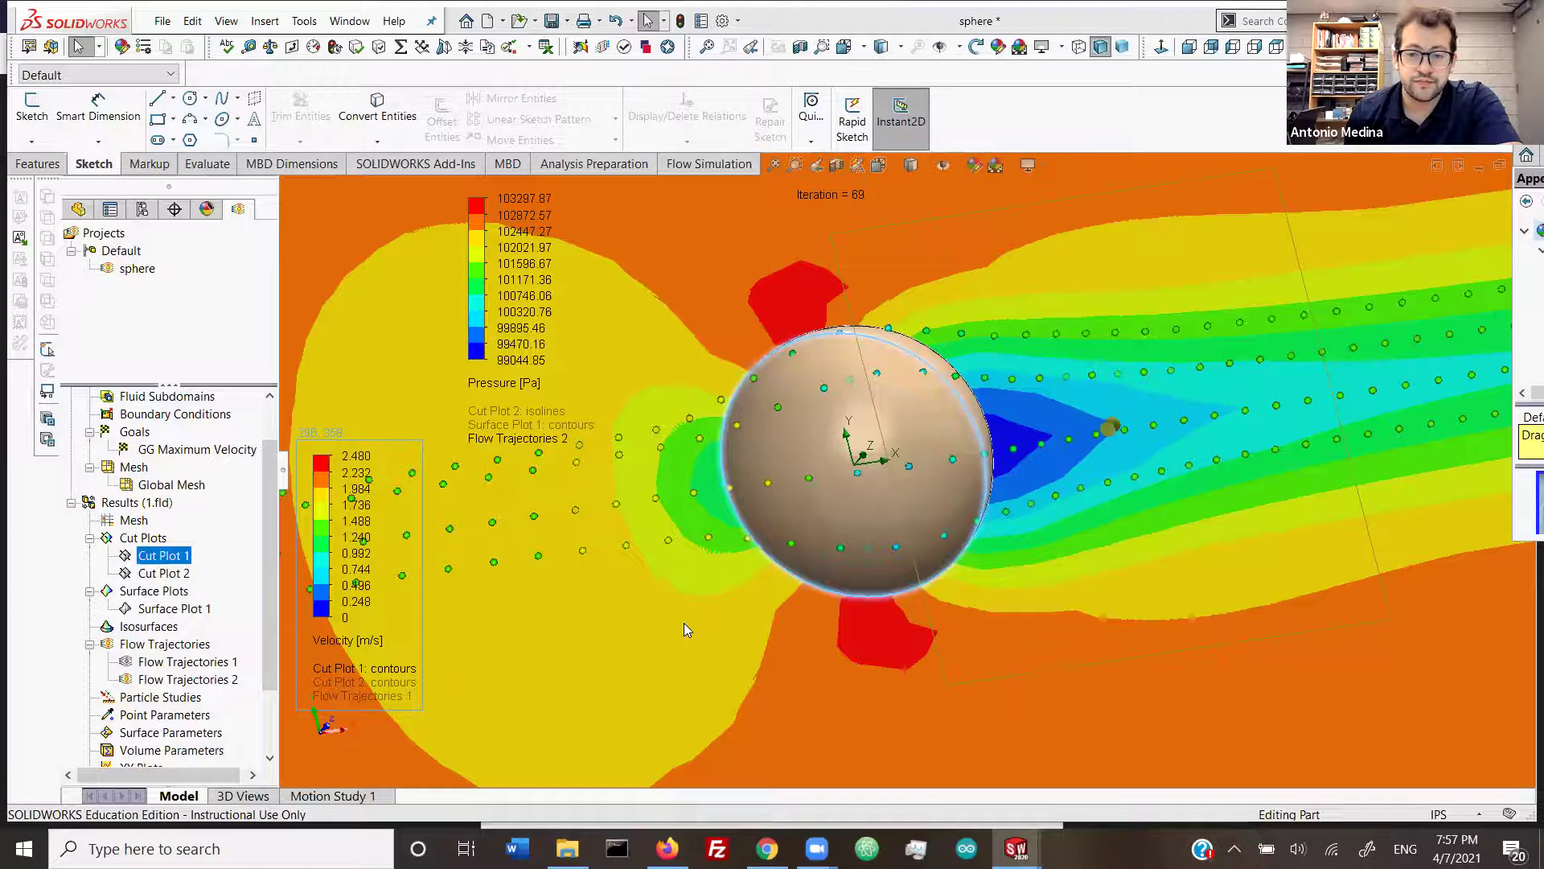
{"action": "middle_click_drag", "start_coordinate": [682, 632], "coordinate": [834, 633]}
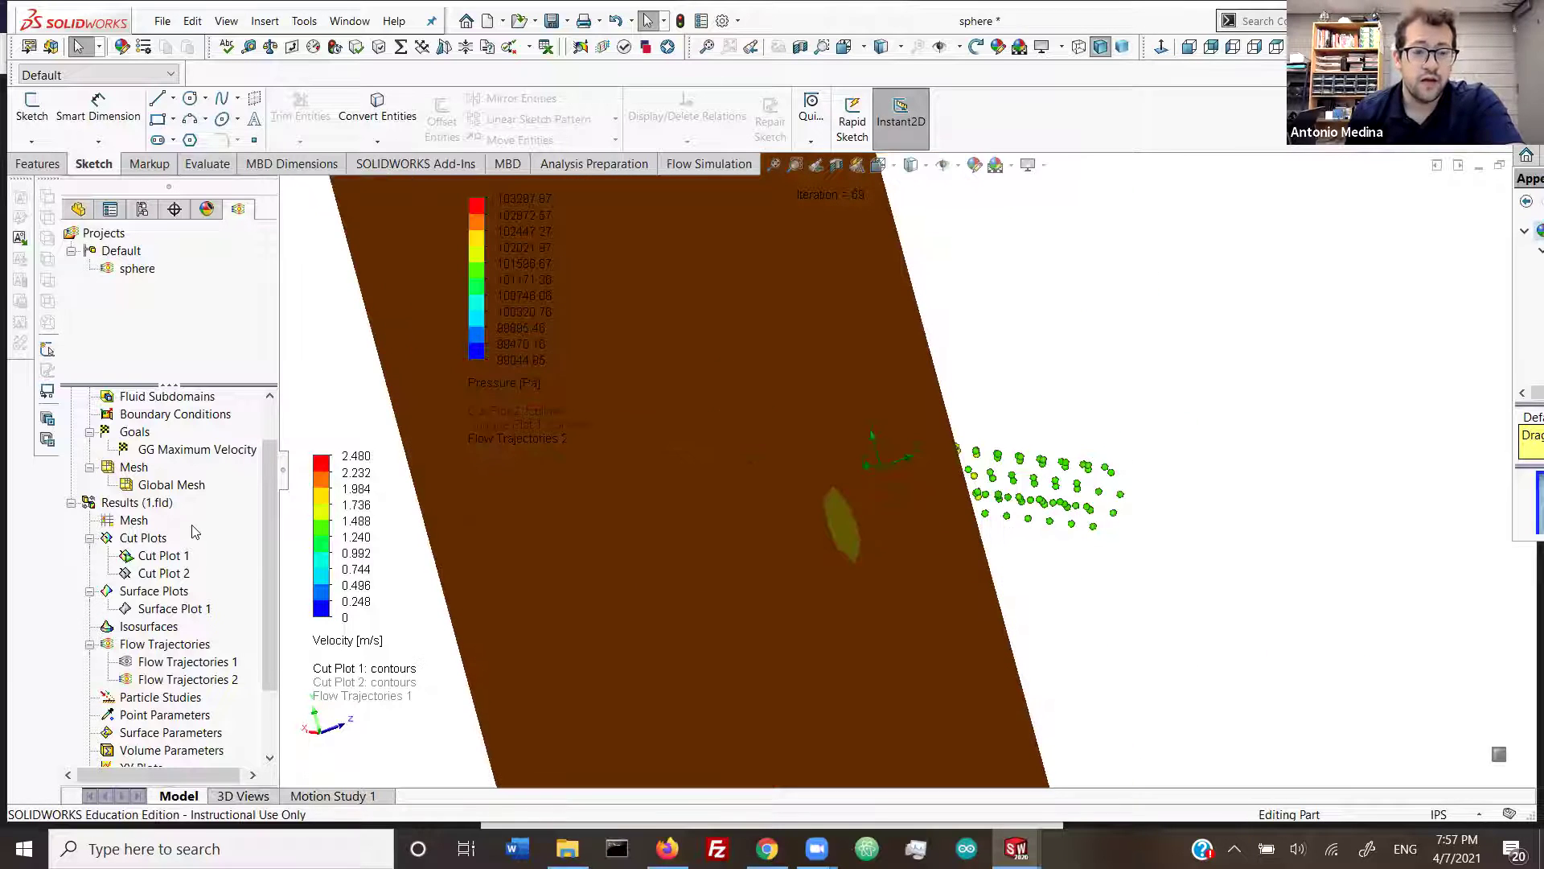
{"action": "right_click", "coordinate": [146, 558]}
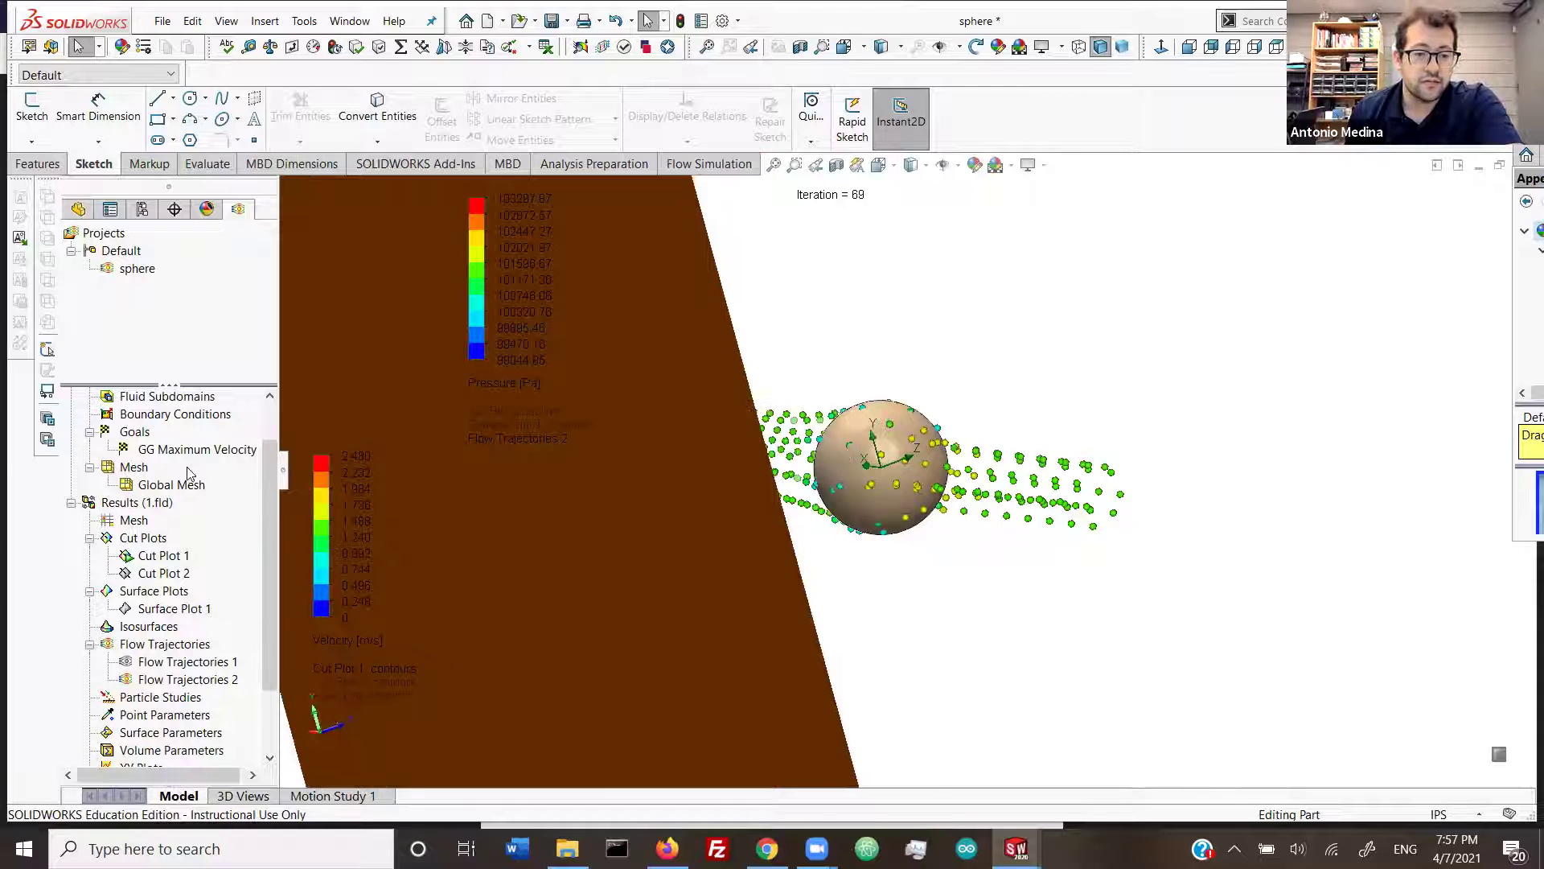
{"action": "left_click", "coordinate": [605, 545]}
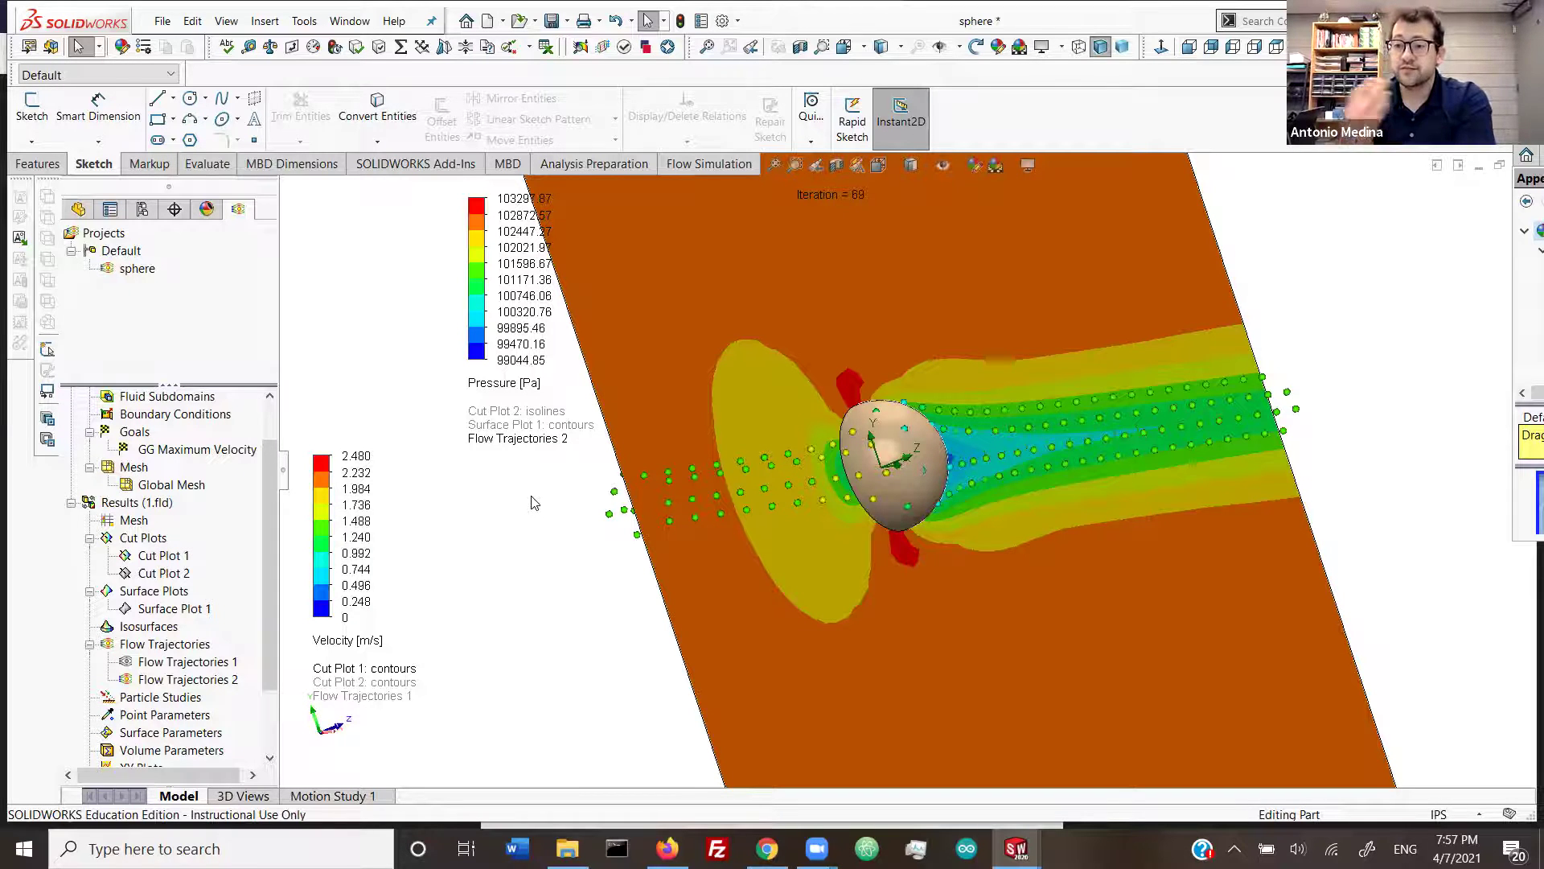
Step: Browse for a file to open in Desktop > Career > Yale > Senior Year > Senior Fall > MENG400 > FlowSimulationPSET
{"action": "left_click", "coordinate": [169, 18]}
{"action": "left_click", "coordinate": [230, 74]}
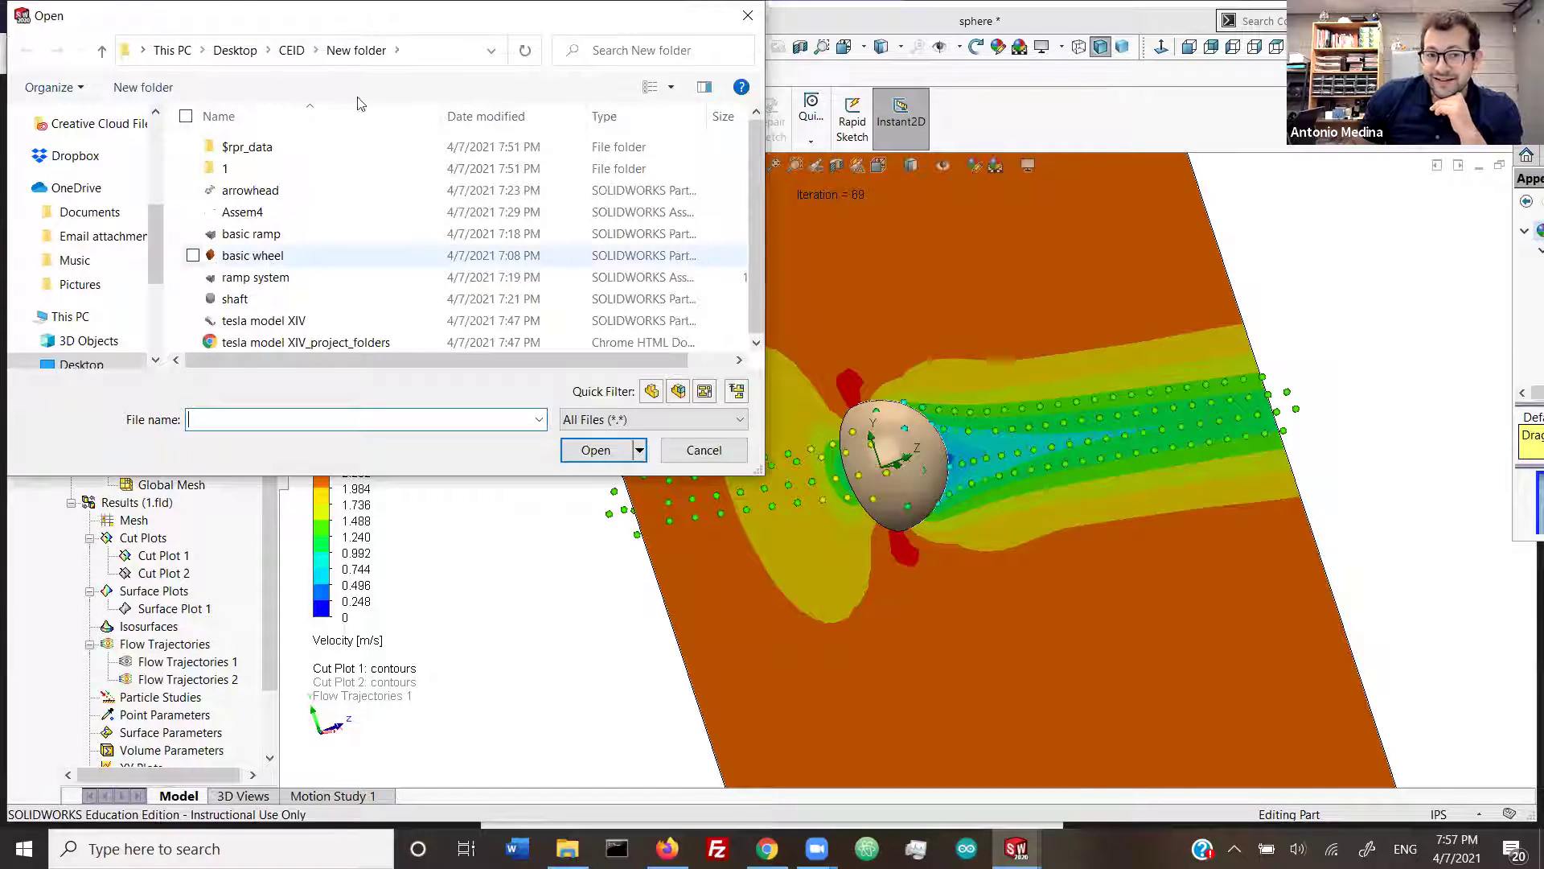
{"action": "scroll", "coordinate": [96, 259], "scroll_direction": "up", "scroll_amount": 2}
{"action": "left_click", "coordinate": [234, 49]}
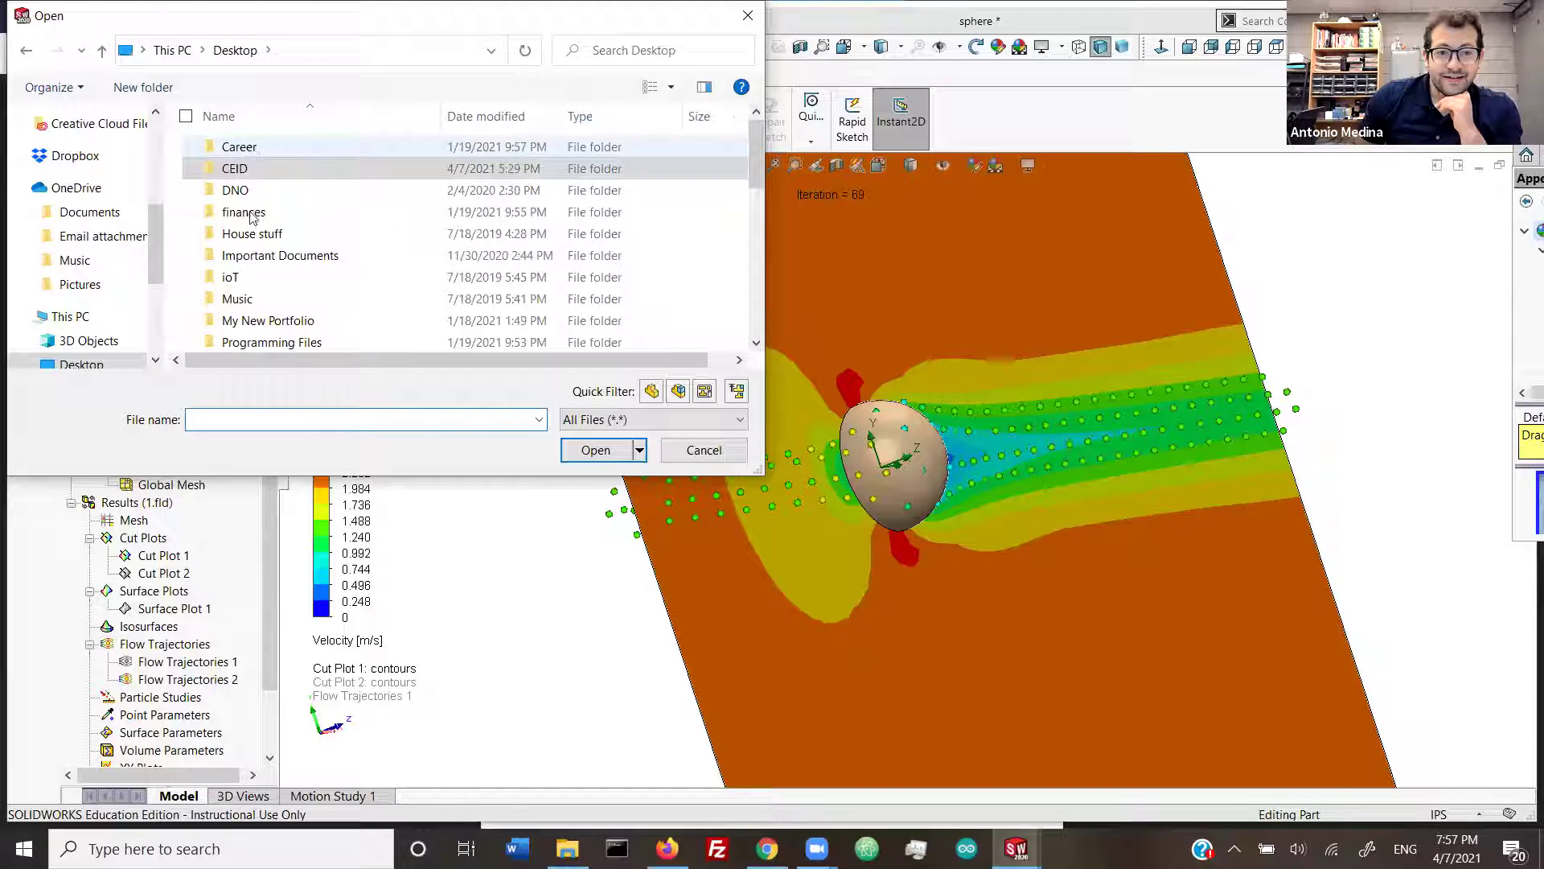
{"action": "scroll", "coordinate": [330, 302], "scroll_direction": "down", "scroll_amount": 1}
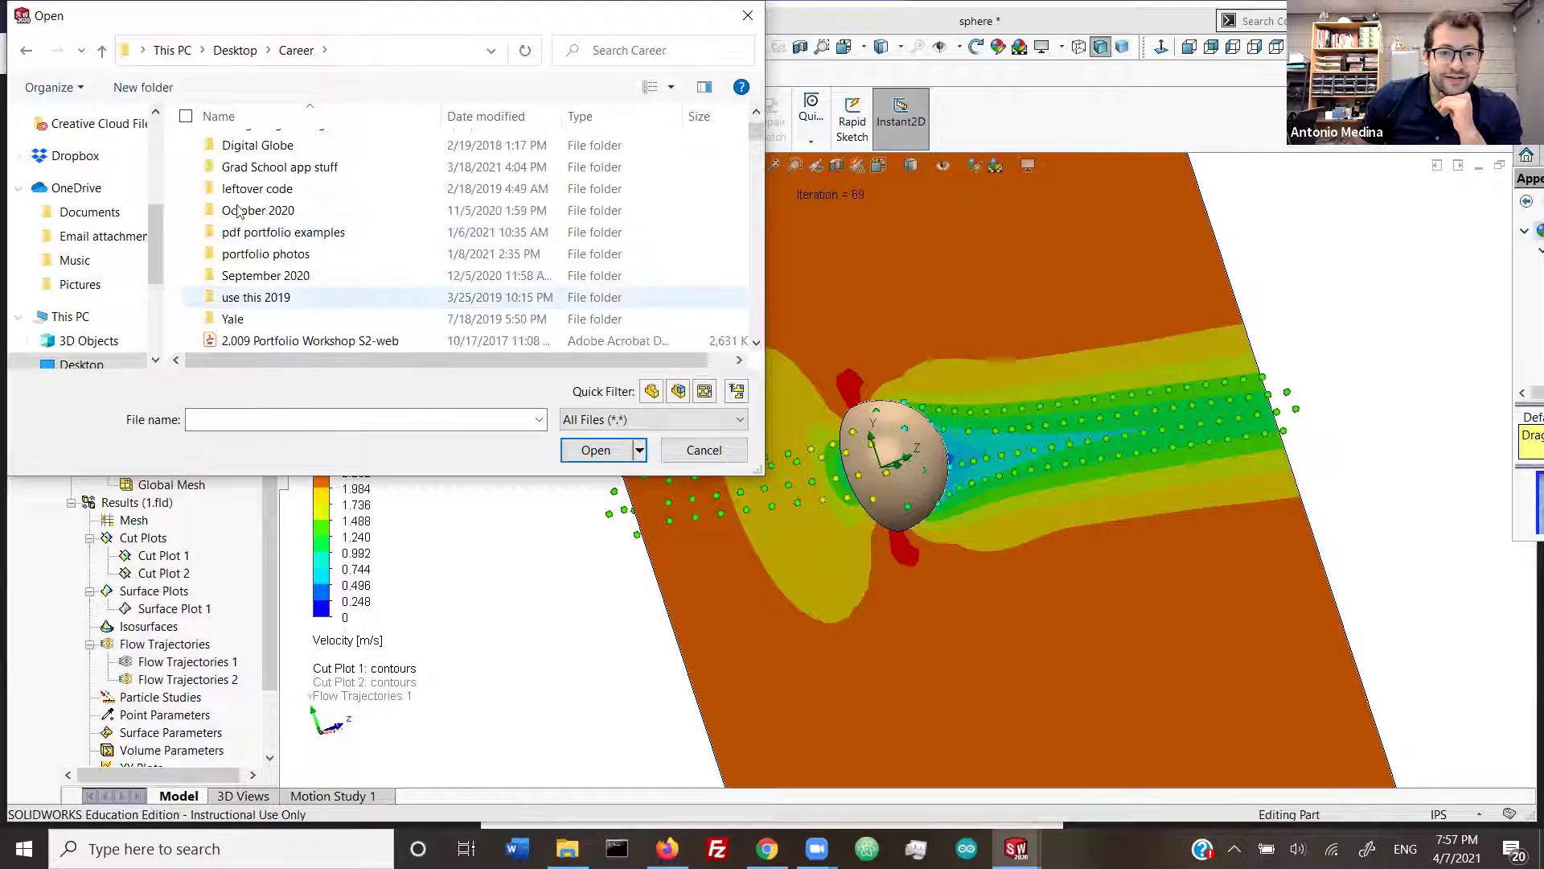
{"action": "double_click", "coordinate": [233, 319]}
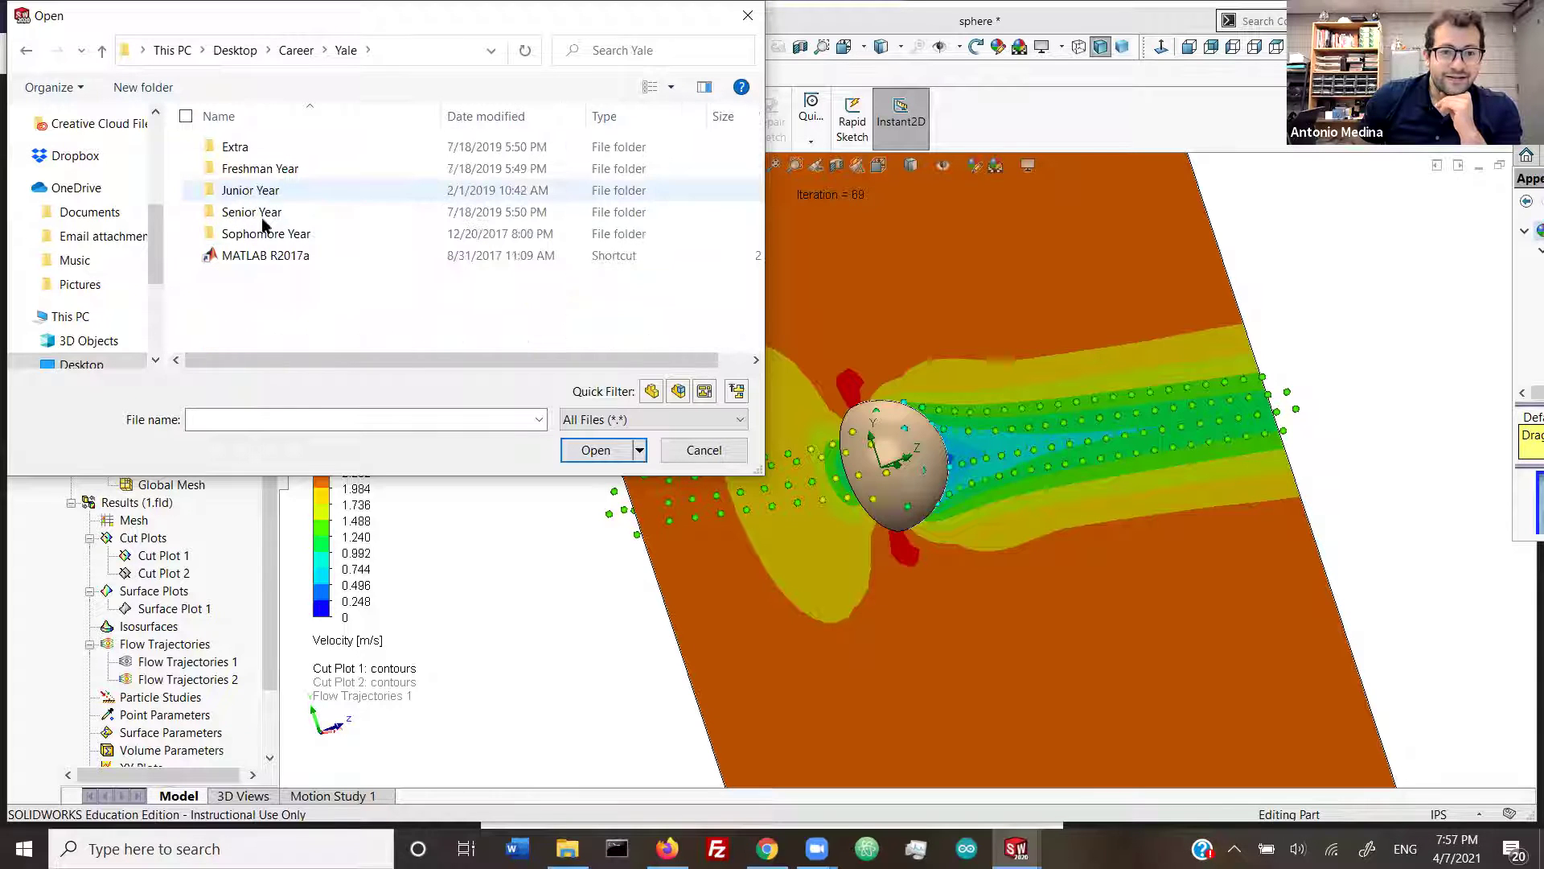
{"action": "key", "text": "Return"}
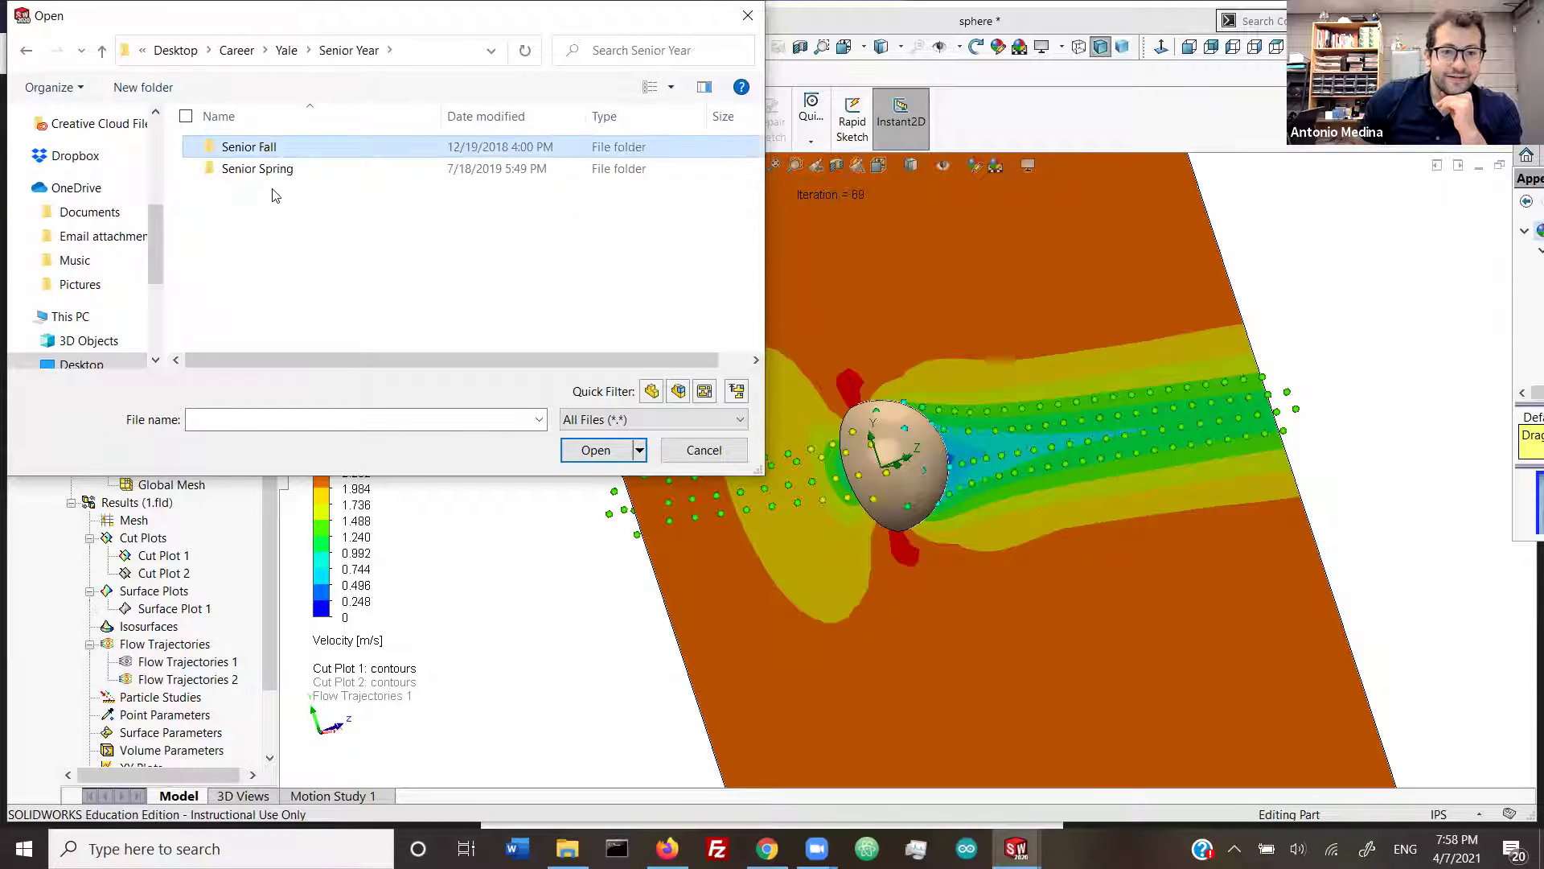
{"action": "double_click", "coordinate": [272, 188]}
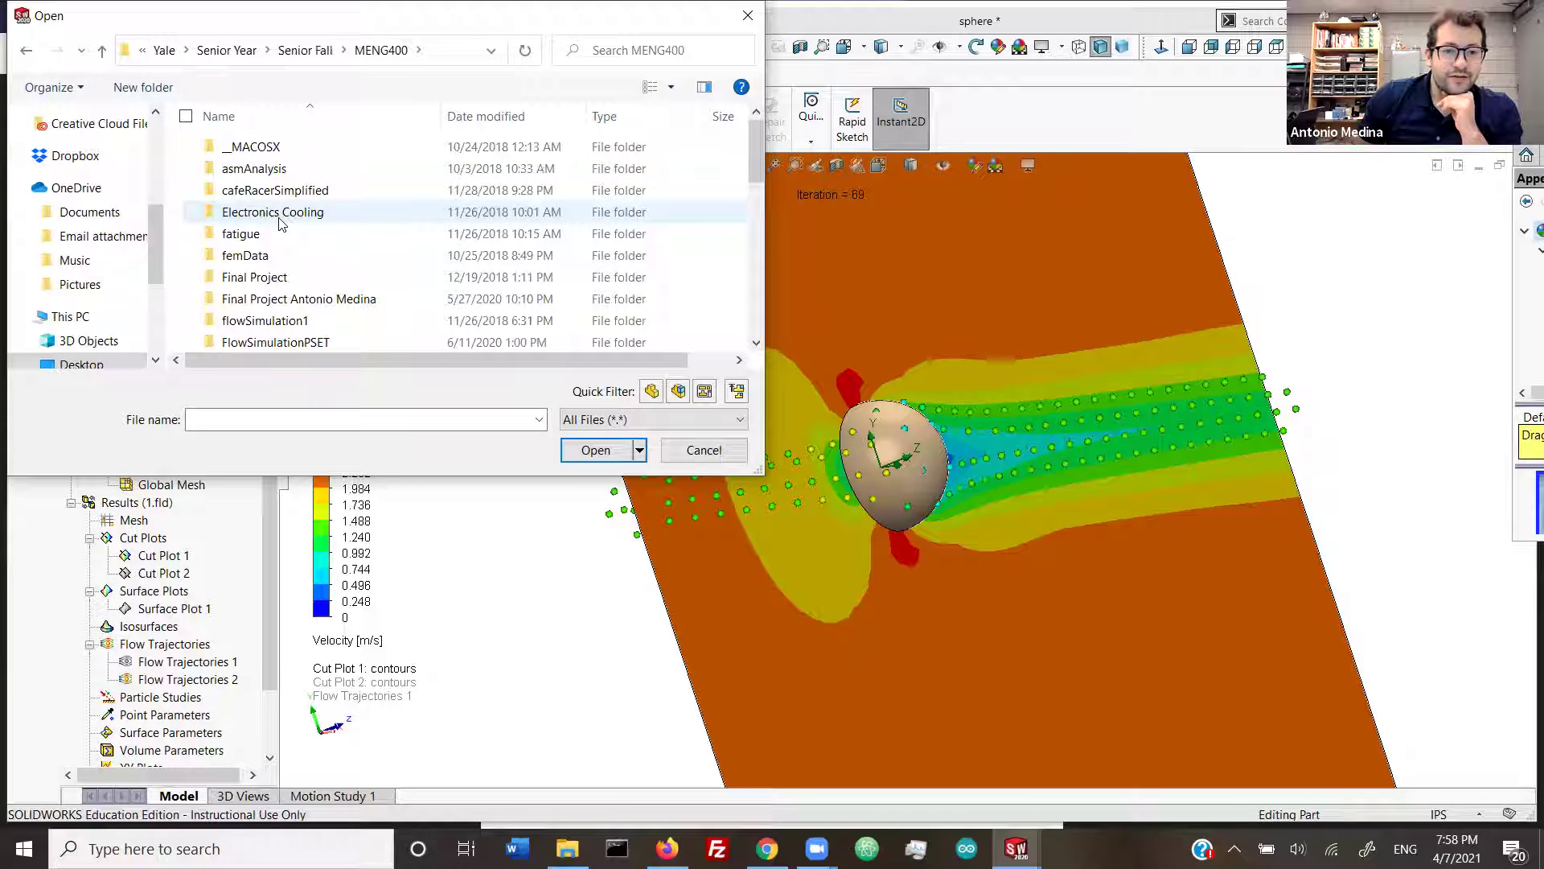
{"action": "scroll", "coordinate": [314, 287], "scroll_direction": "down", "scroll_amount": 2}
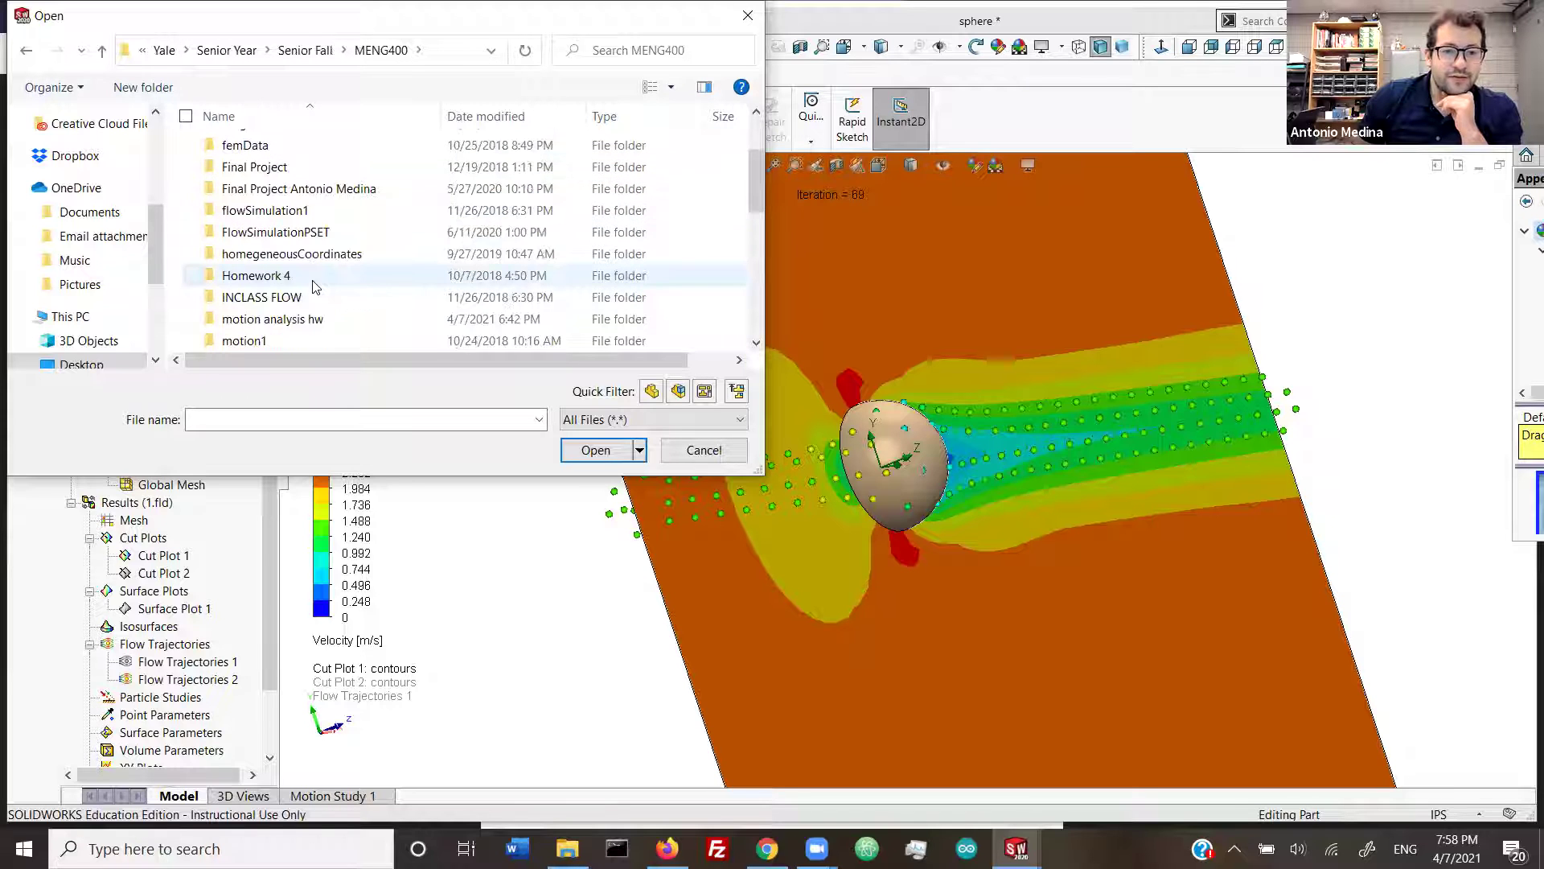
{"action": "double_click", "coordinate": [306, 238]}
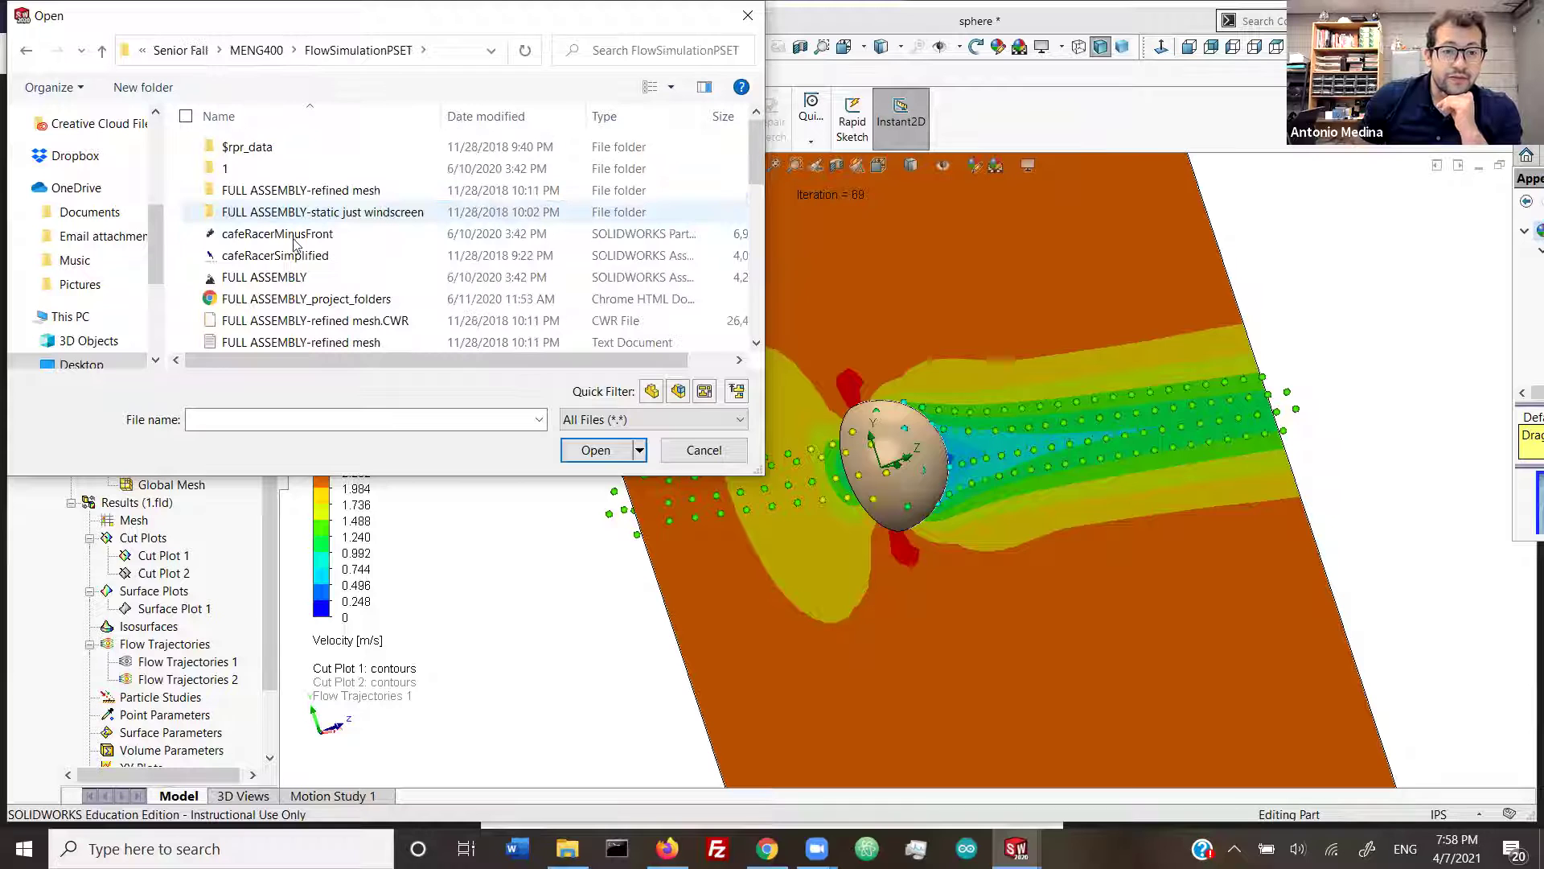
Step: Open the FULL ASSEMBLY motorcycle file and accept the Flow Simulation old-format conversion notice
{"action": "scroll", "coordinate": [295, 233], "scroll_direction": "down", "scroll_amount": 2}
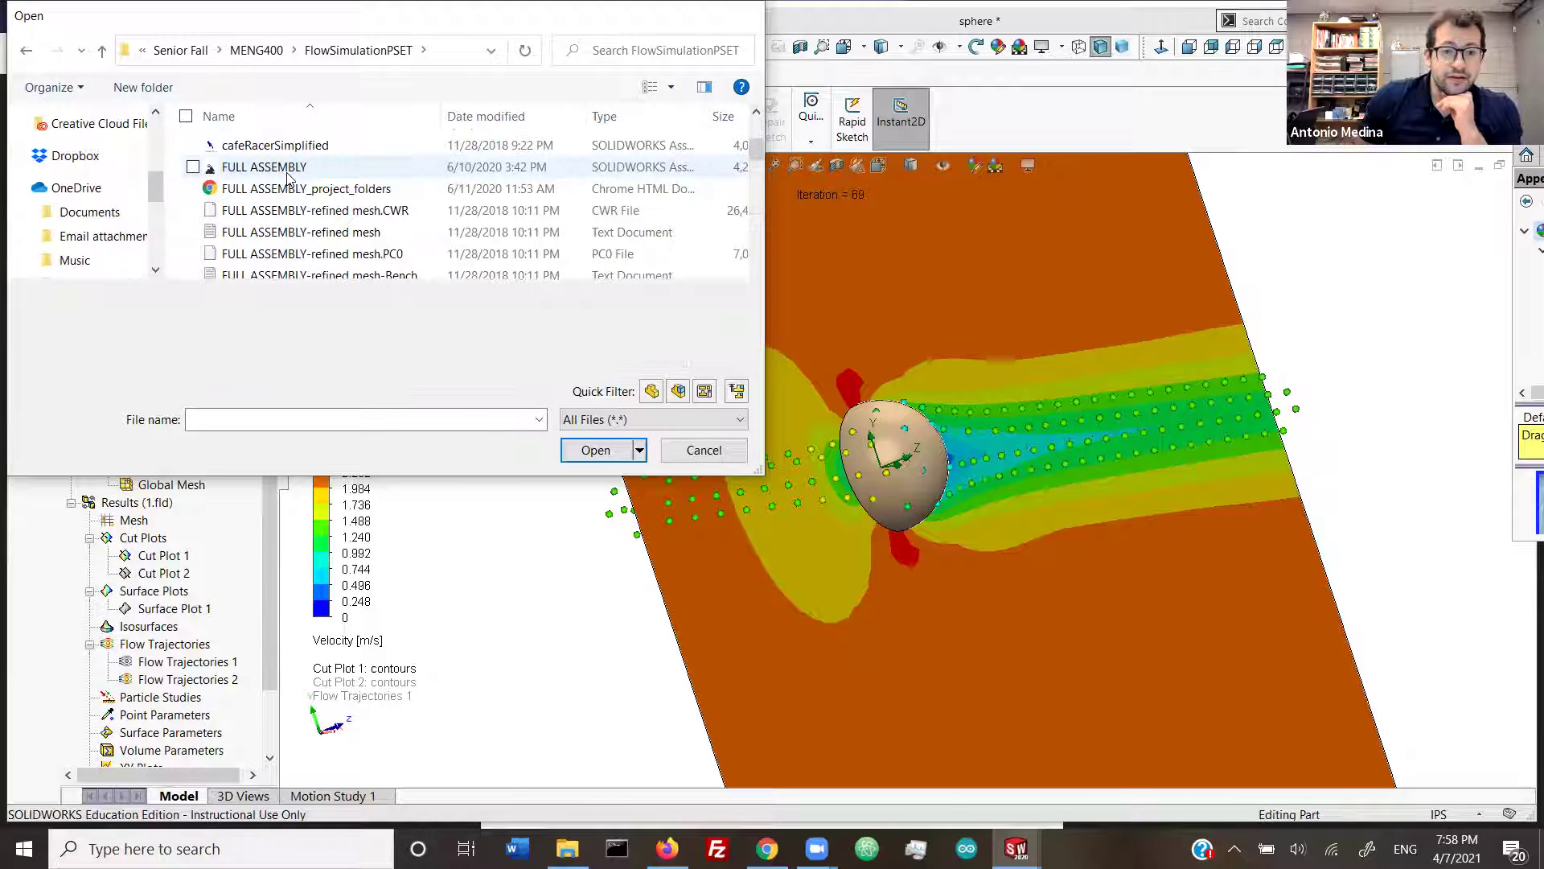
{"action": "key", "text": "Escape"}
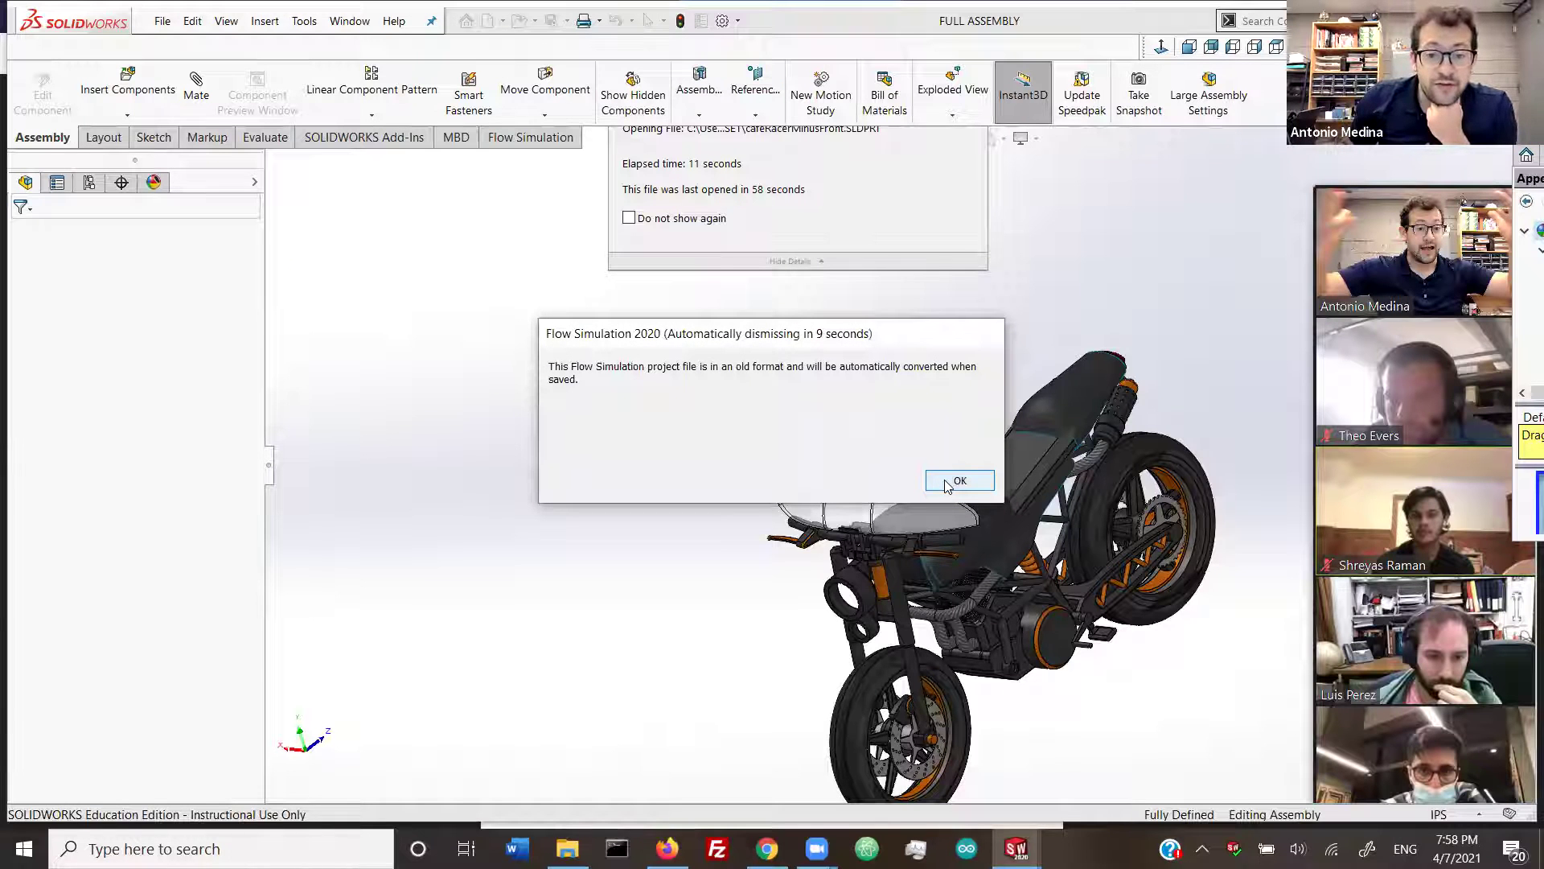
{"action": "left_click", "coordinate": [959, 480]}
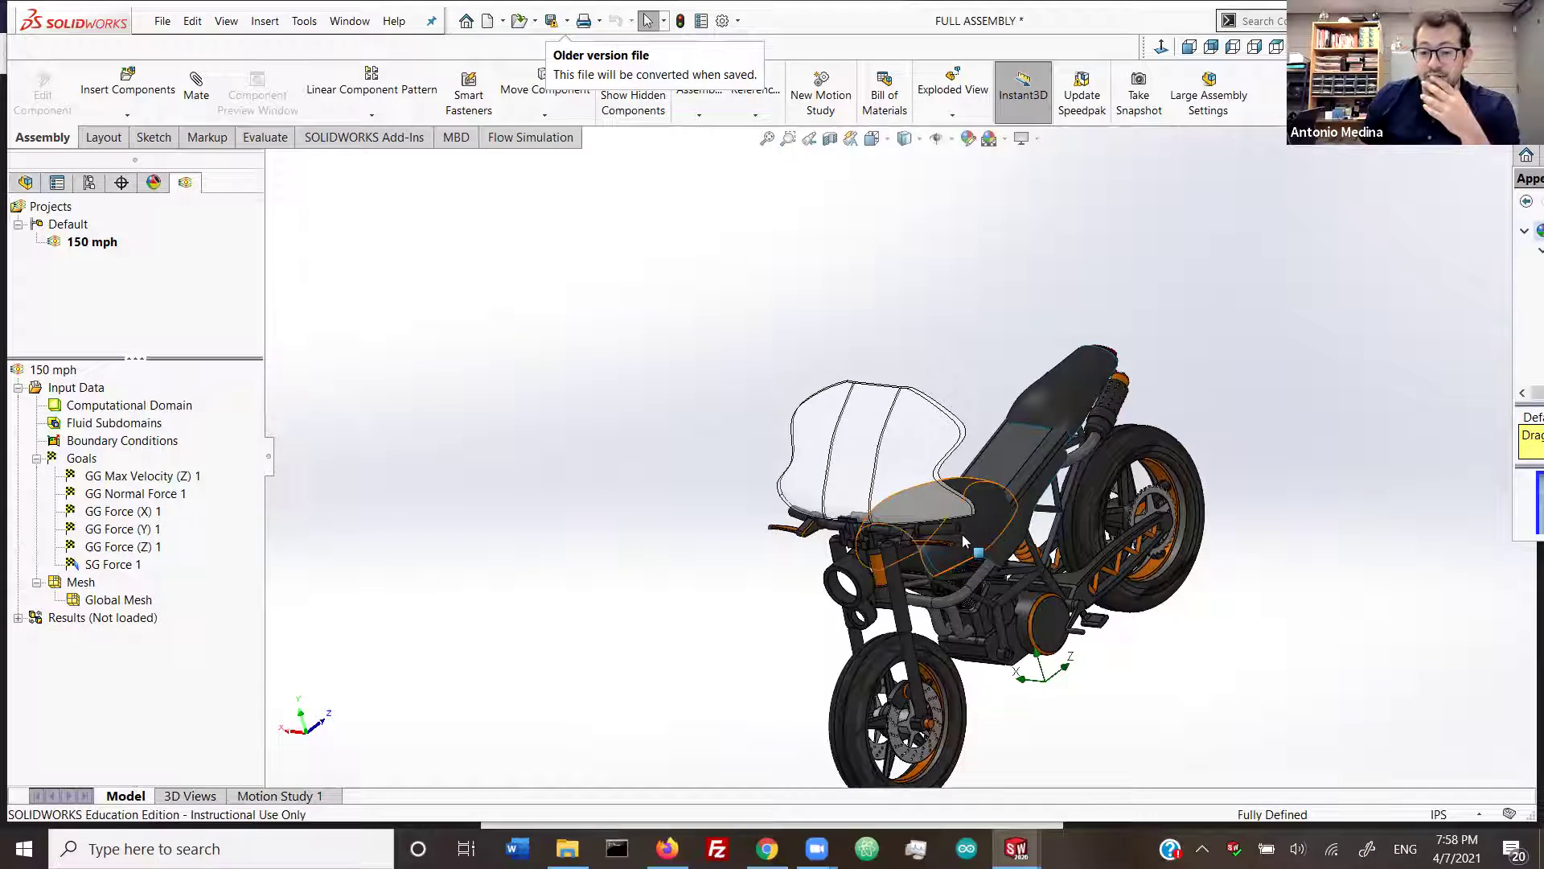
Step: Look over the motorcycle assembly, load the flow simulation results of the 150 mph project and expand them
{"action": "scroll", "coordinate": [995, 398], "scroll_direction": "down", "scroll_amount": 3}
{"action": "middle_click_drag", "start_coordinate": [957, 349], "coordinate": [599, 469]}
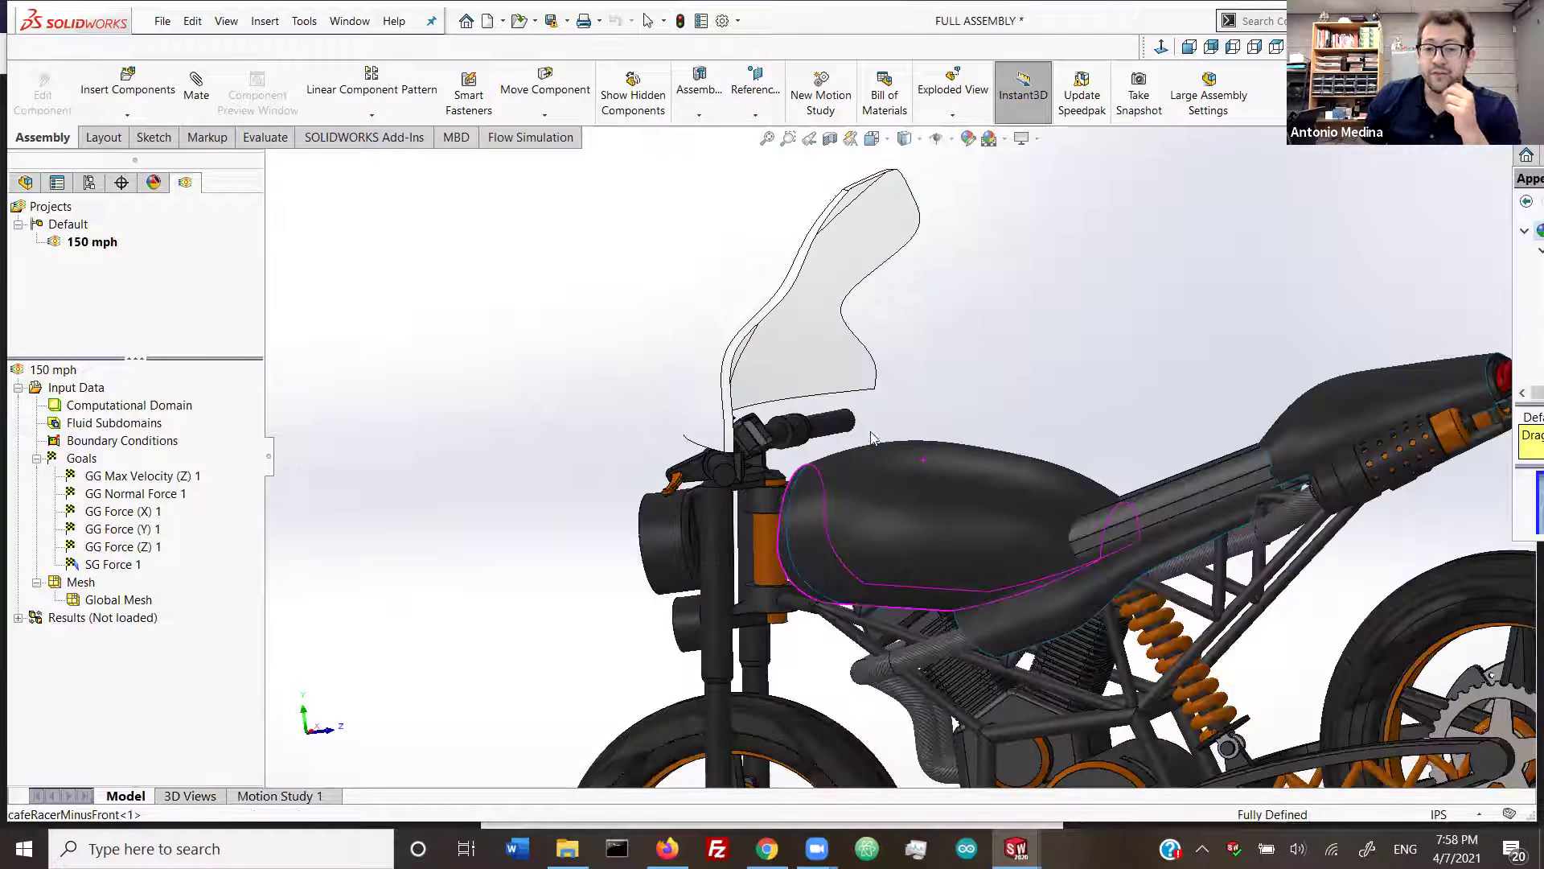
{"action": "scroll", "coordinate": [873, 437], "scroll_direction": "up", "scroll_amount": 3}
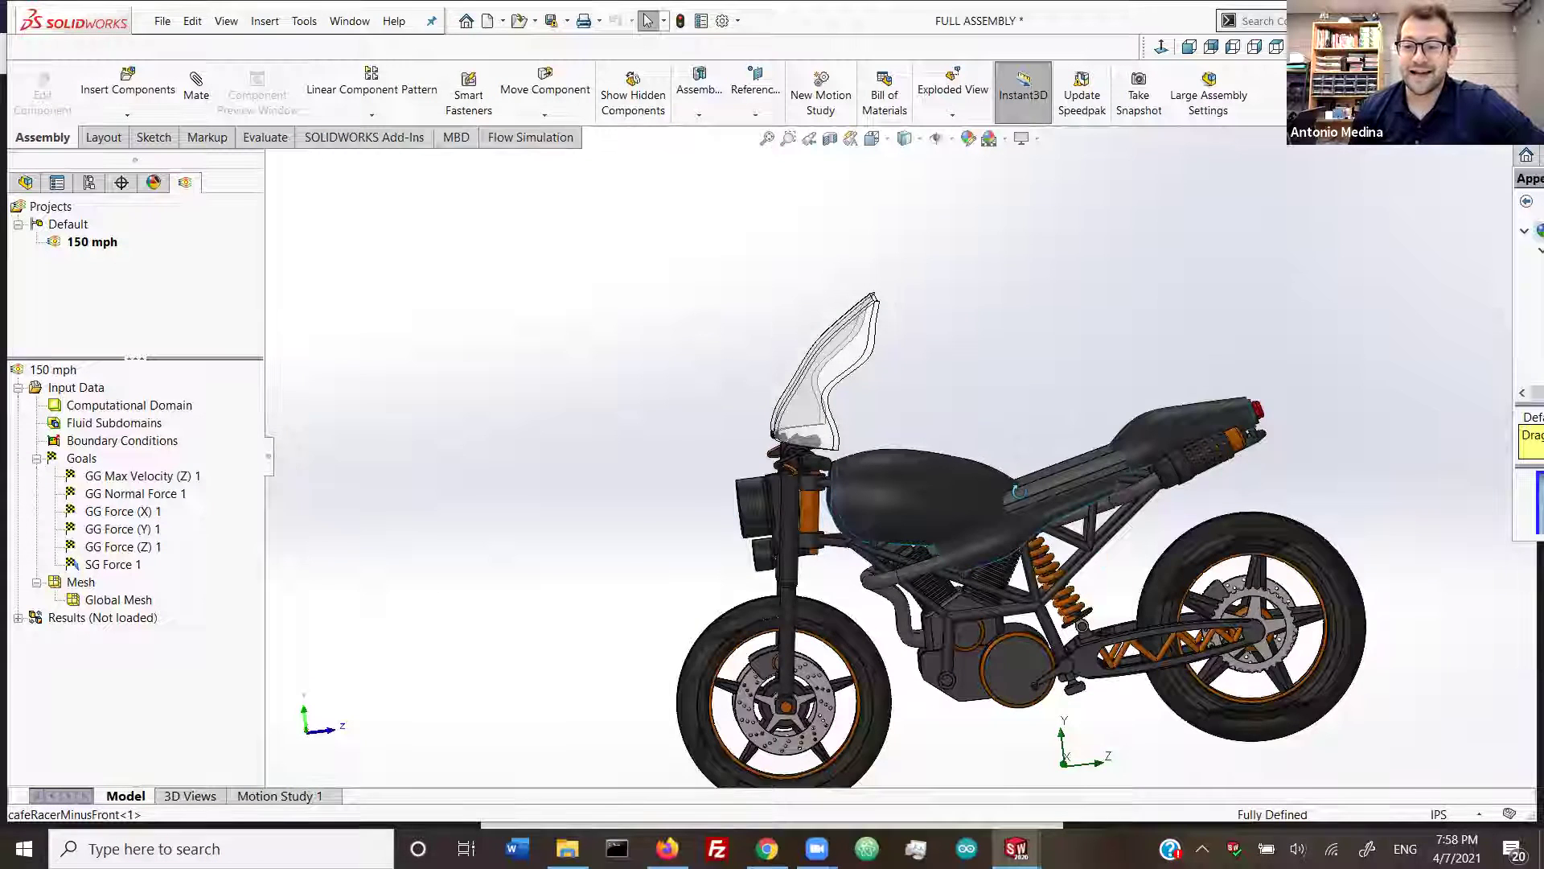
{"action": "middle_click_drag", "start_coordinate": [1018, 489], "coordinate": [854, 402]}
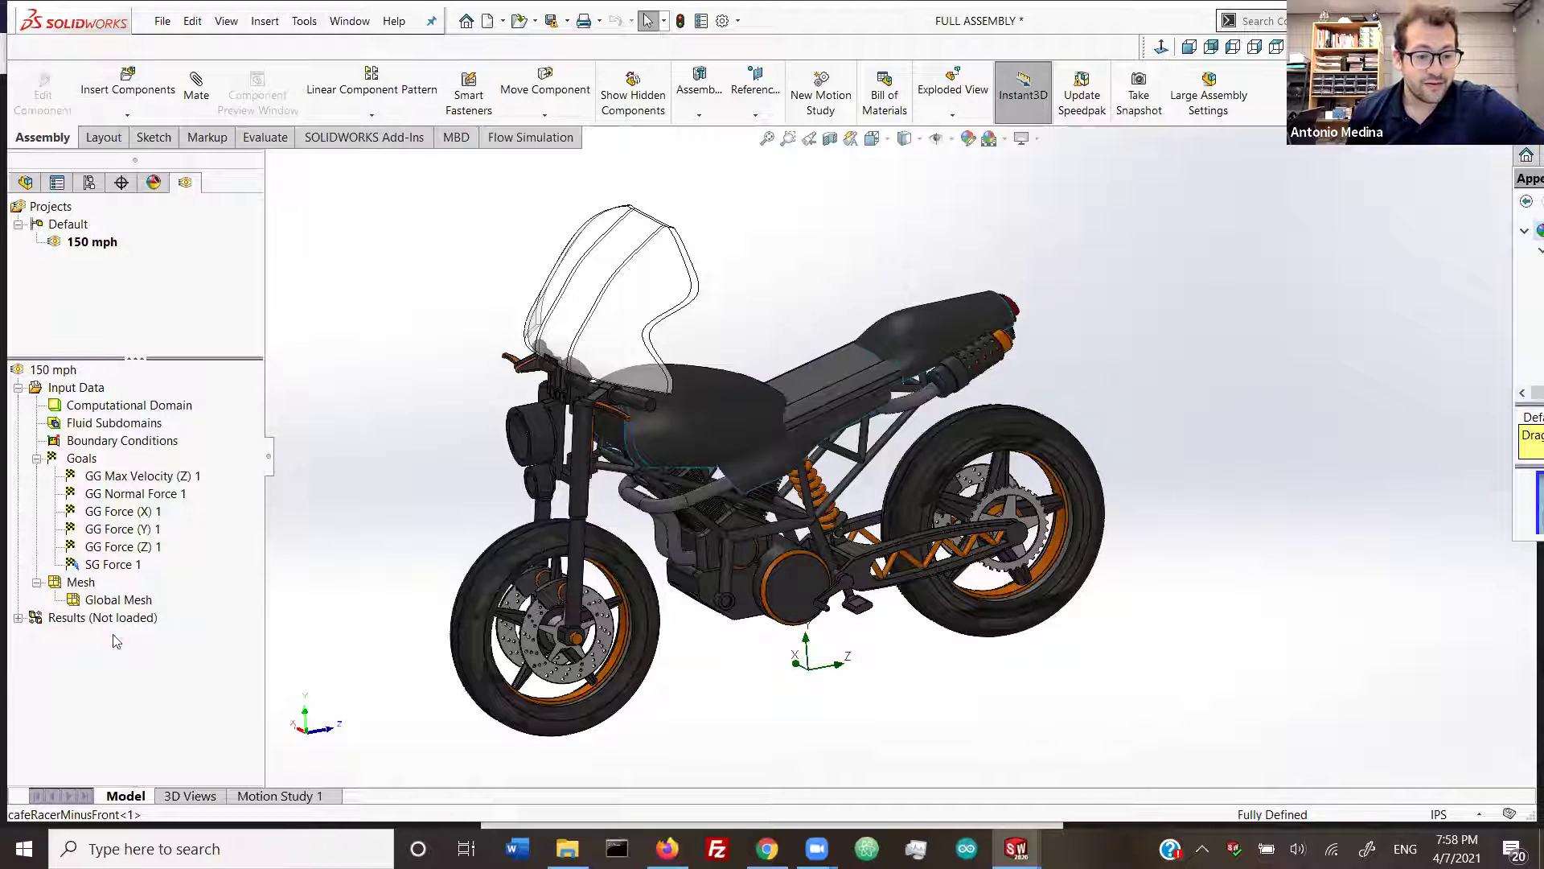
{"action": "right_click", "coordinate": [121, 621]}
{"action": "left_click", "coordinate": [304, 538]}
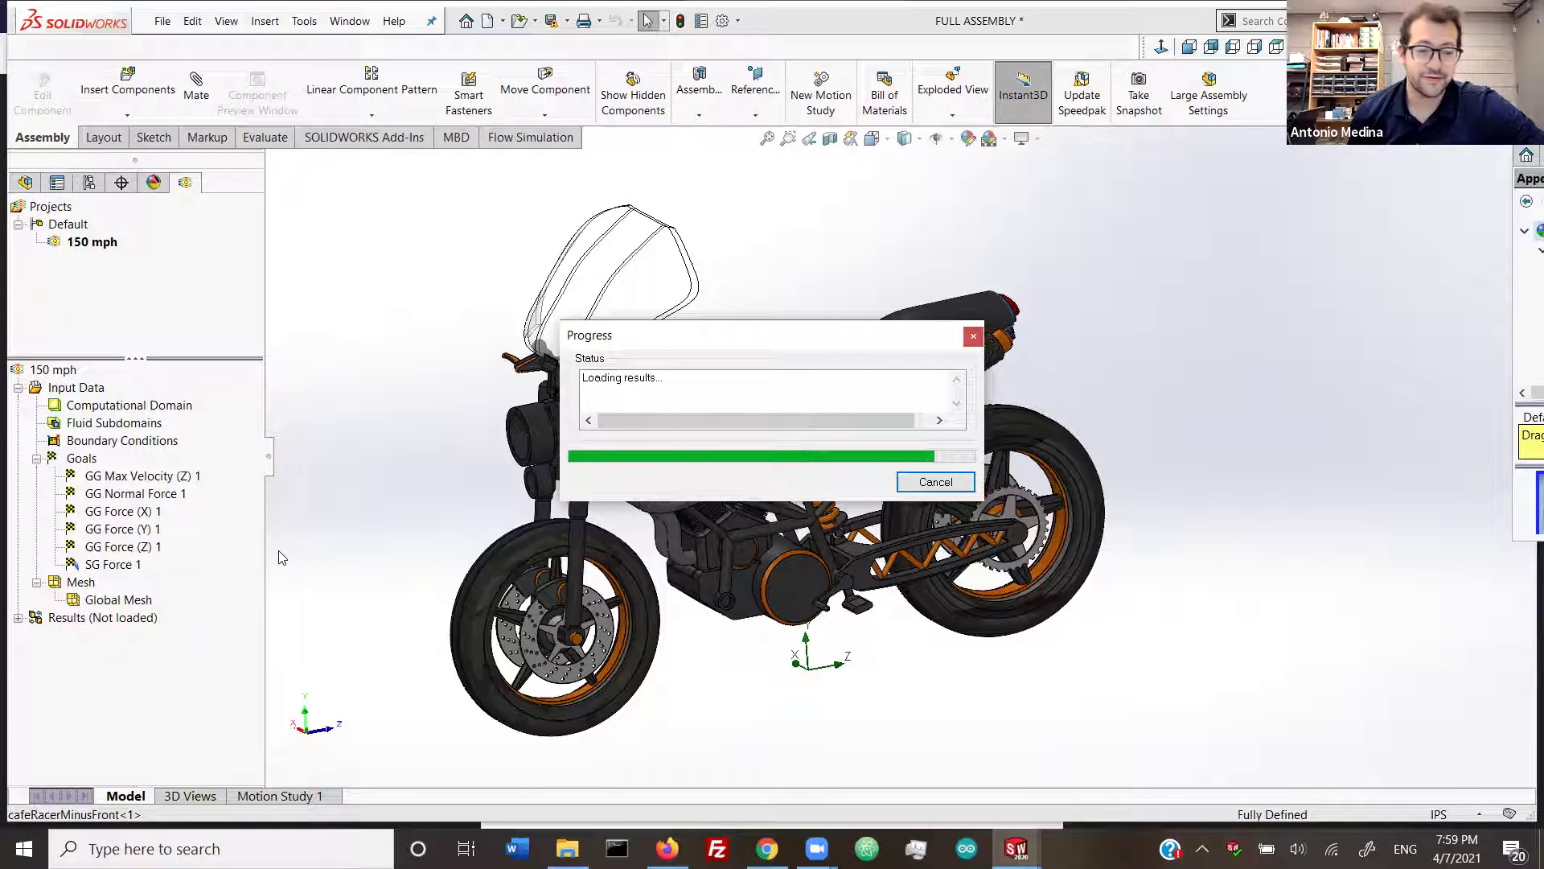
{"action": "left_click", "coordinate": [18, 618]}
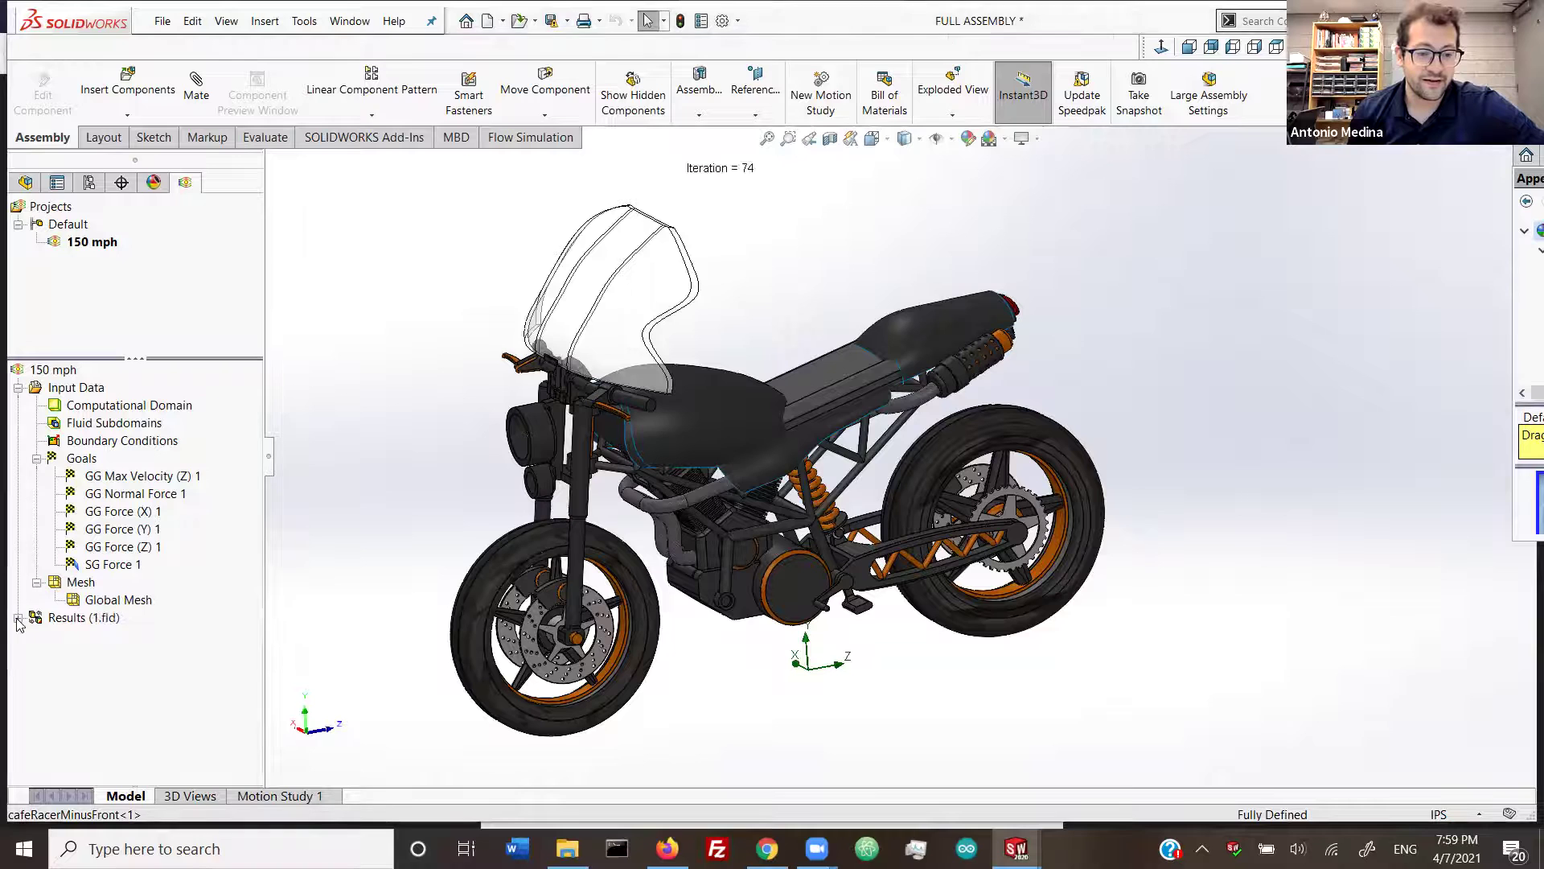
Step: Display the animated Flow Trajectories 1 over the motorcycle's windscreen
{"action": "right_click", "coordinate": [202, 603]}
{"action": "key", "text": "Return"}
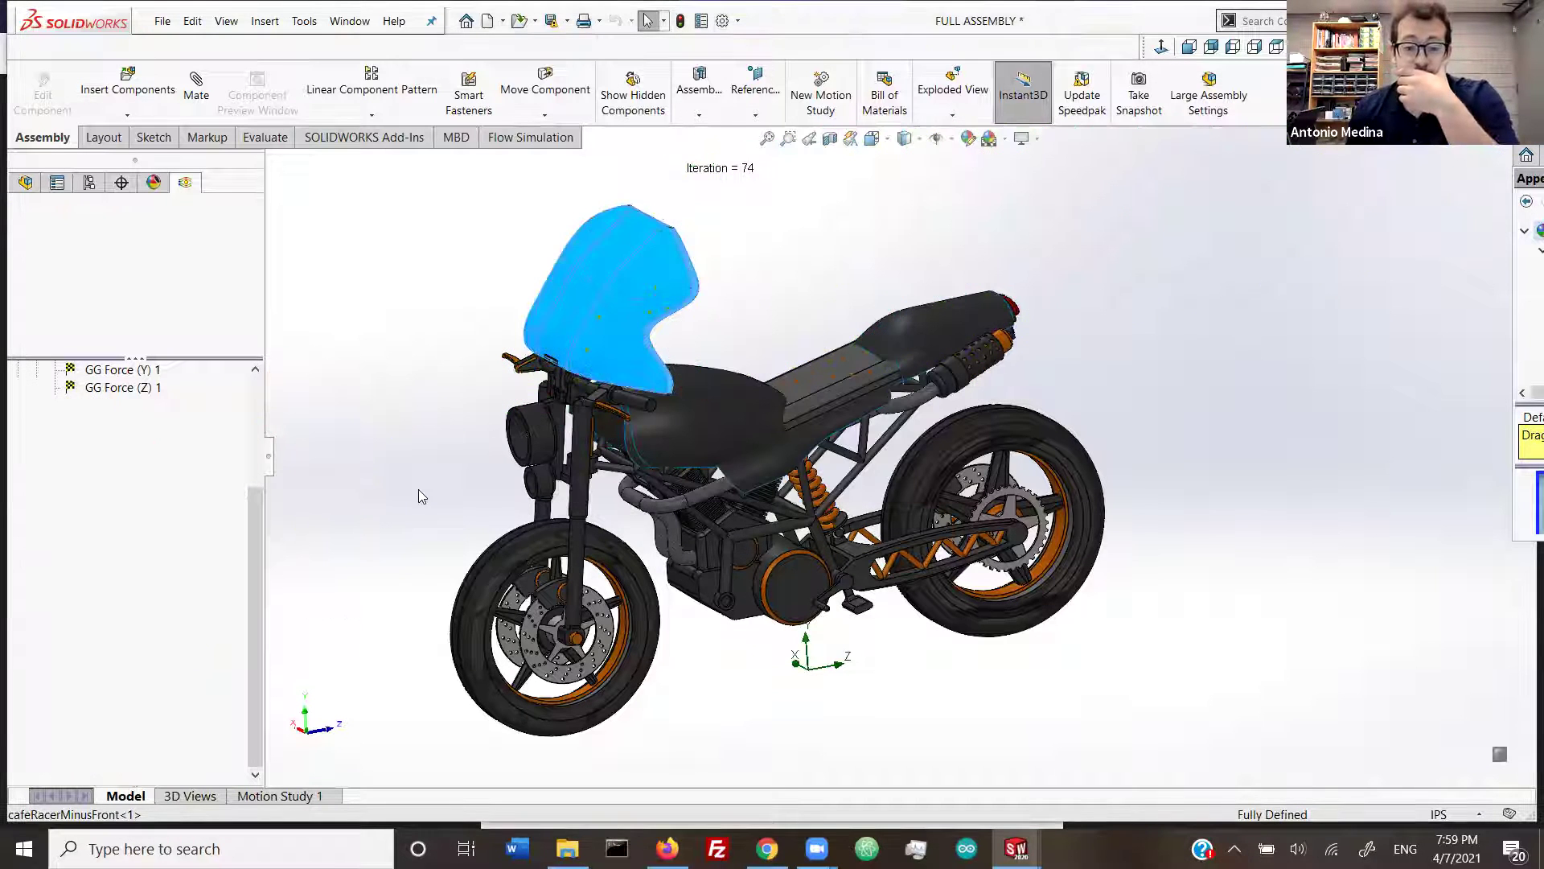
{"action": "left_click", "coordinate": [507, 501]}
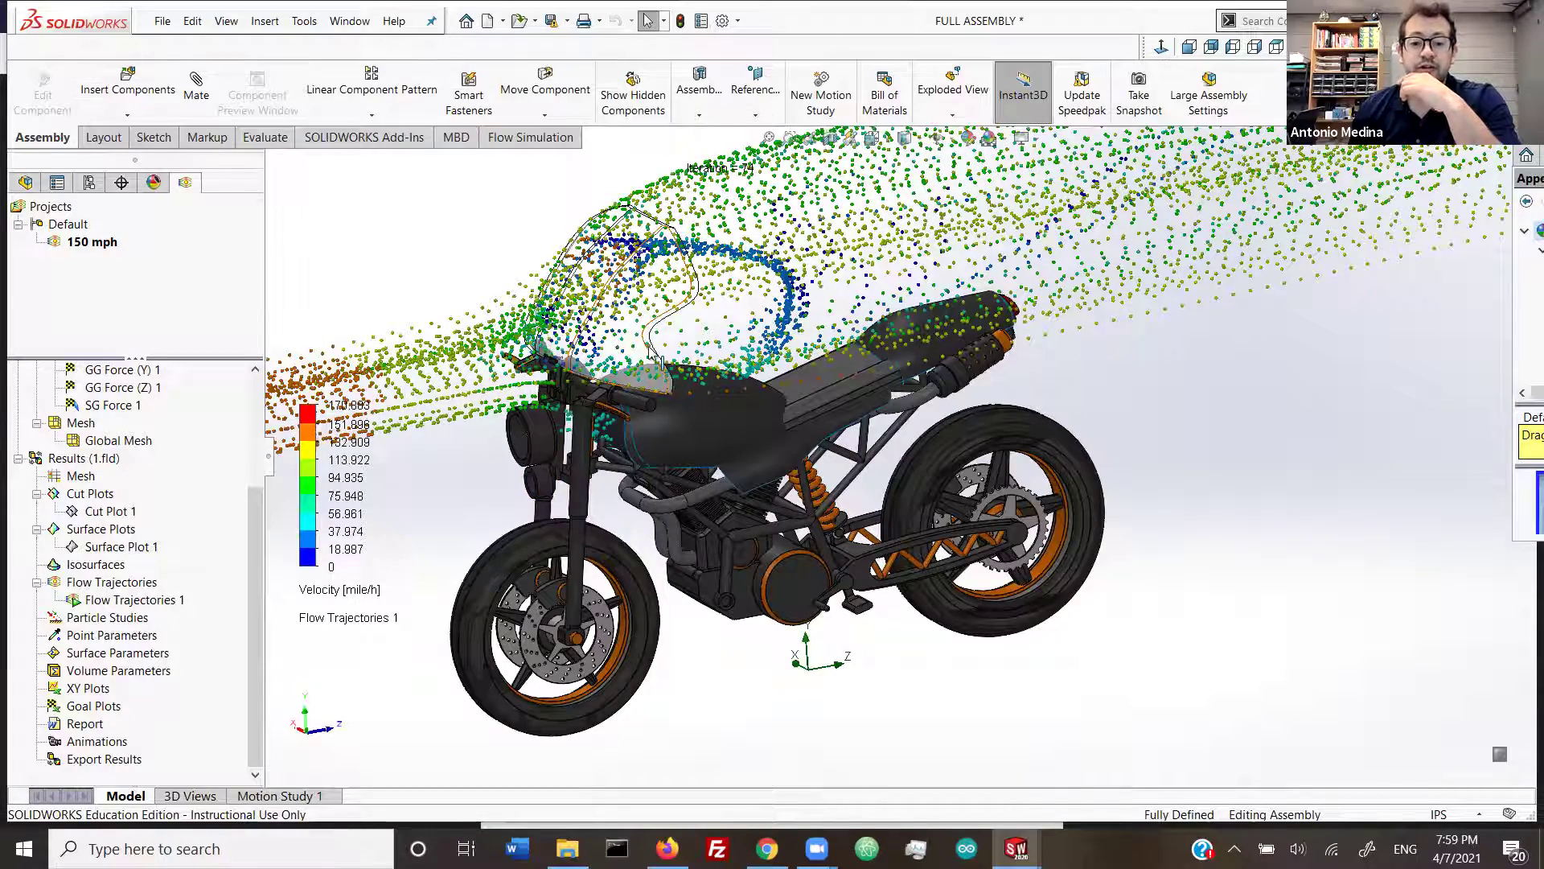
Step: Move the velocity legend up, clear of the incoming flow trajectories
{"action": "scroll", "coordinate": [649, 347], "scroll_direction": "up", "scroll_amount": 1}
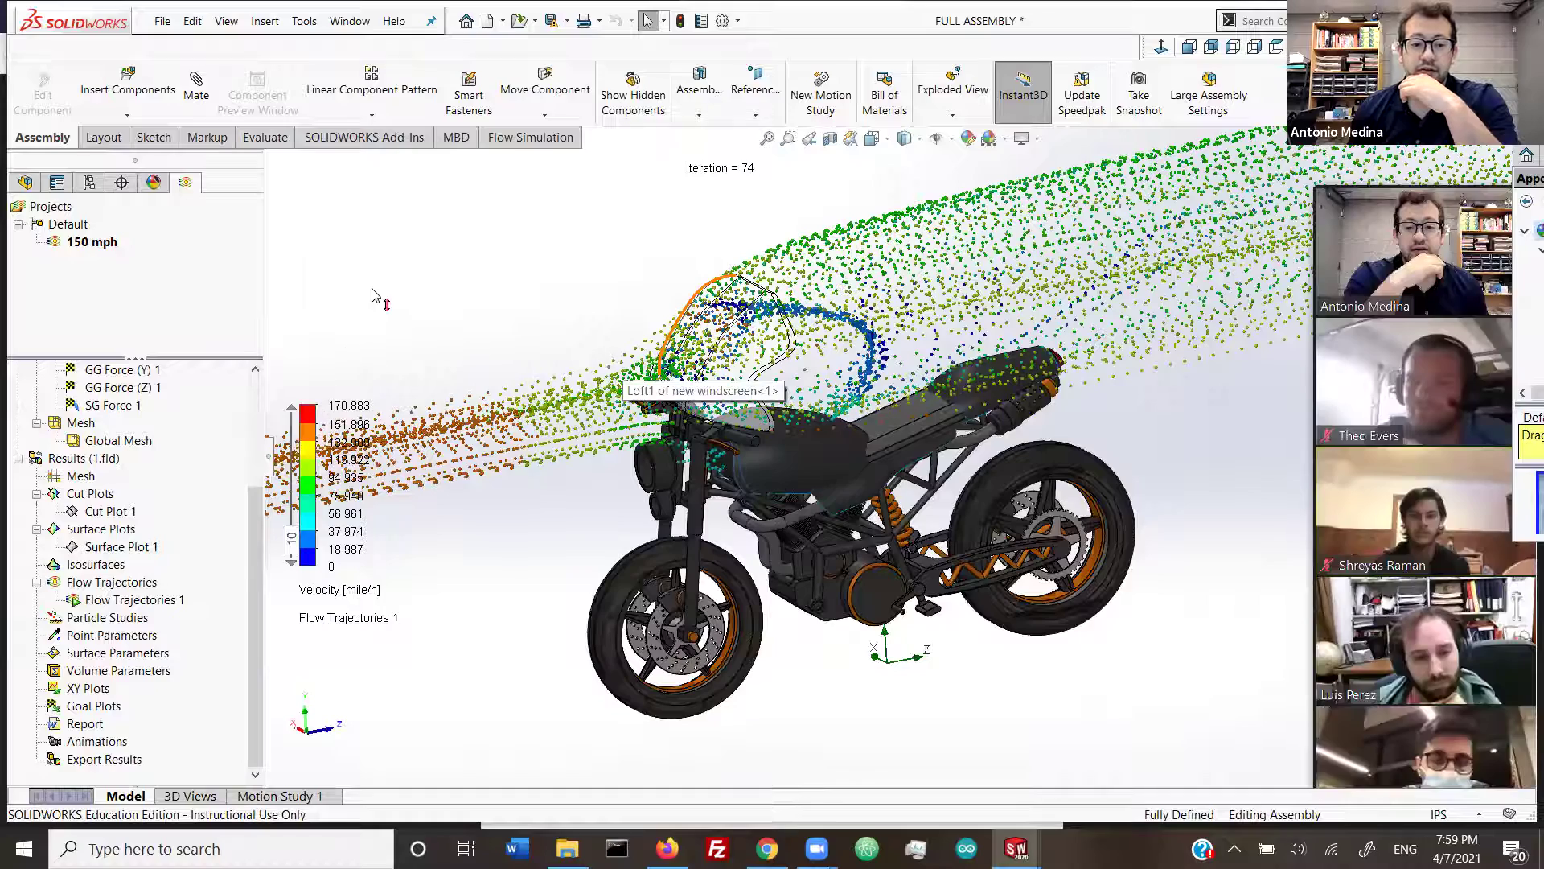
{"action": "left_click", "coordinate": [334, 418]}
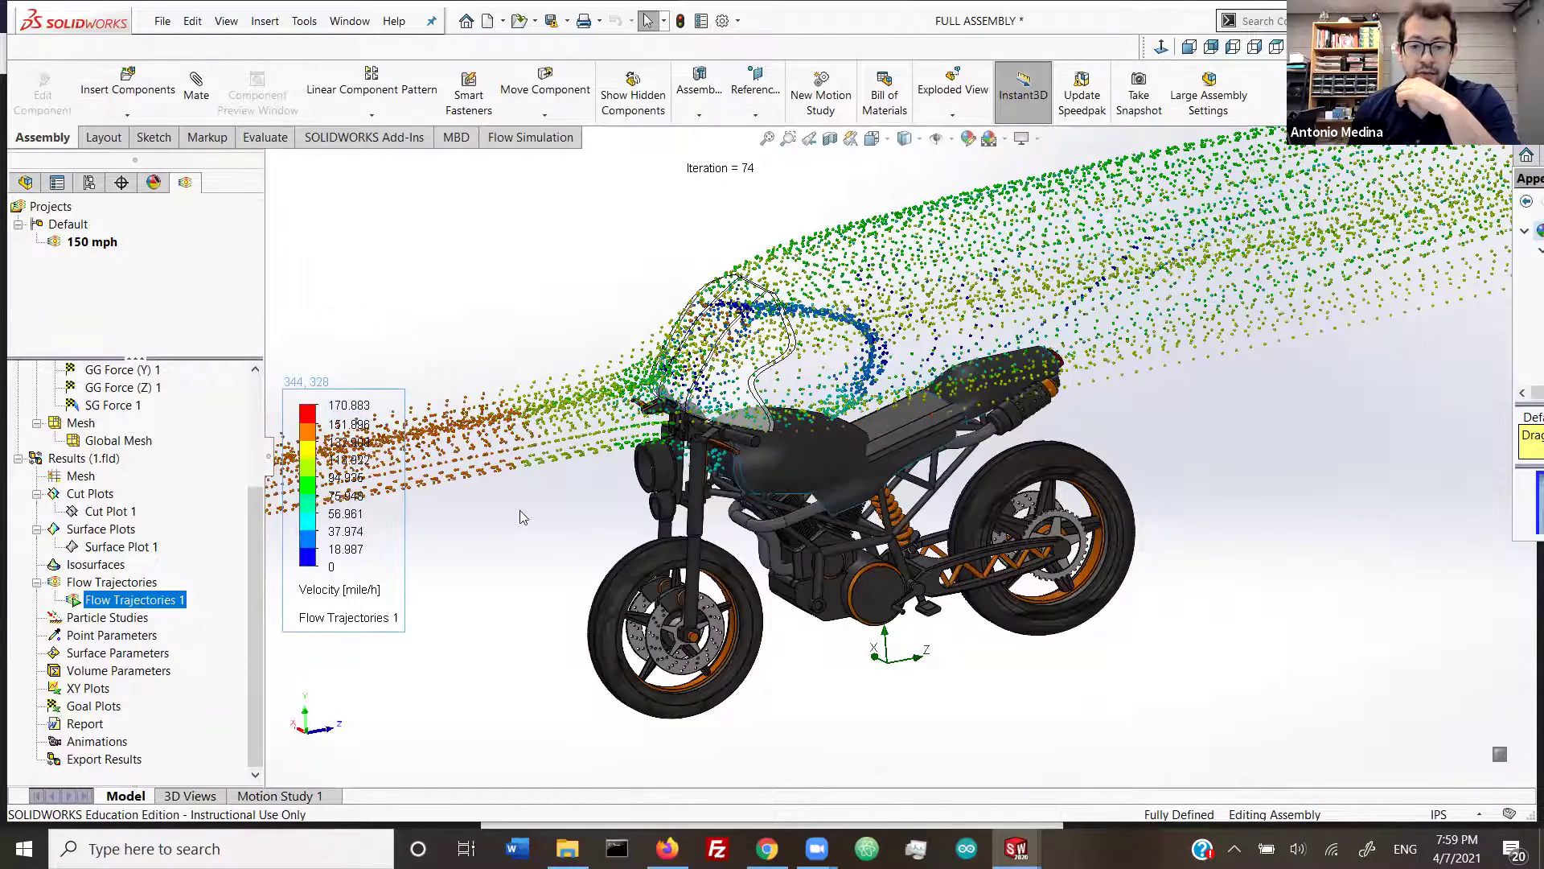
{"action": "left_click_drag", "start_coordinate": [333, 583], "coordinate": [387, 366]}
{"action": "left_click", "coordinate": [368, 425]}
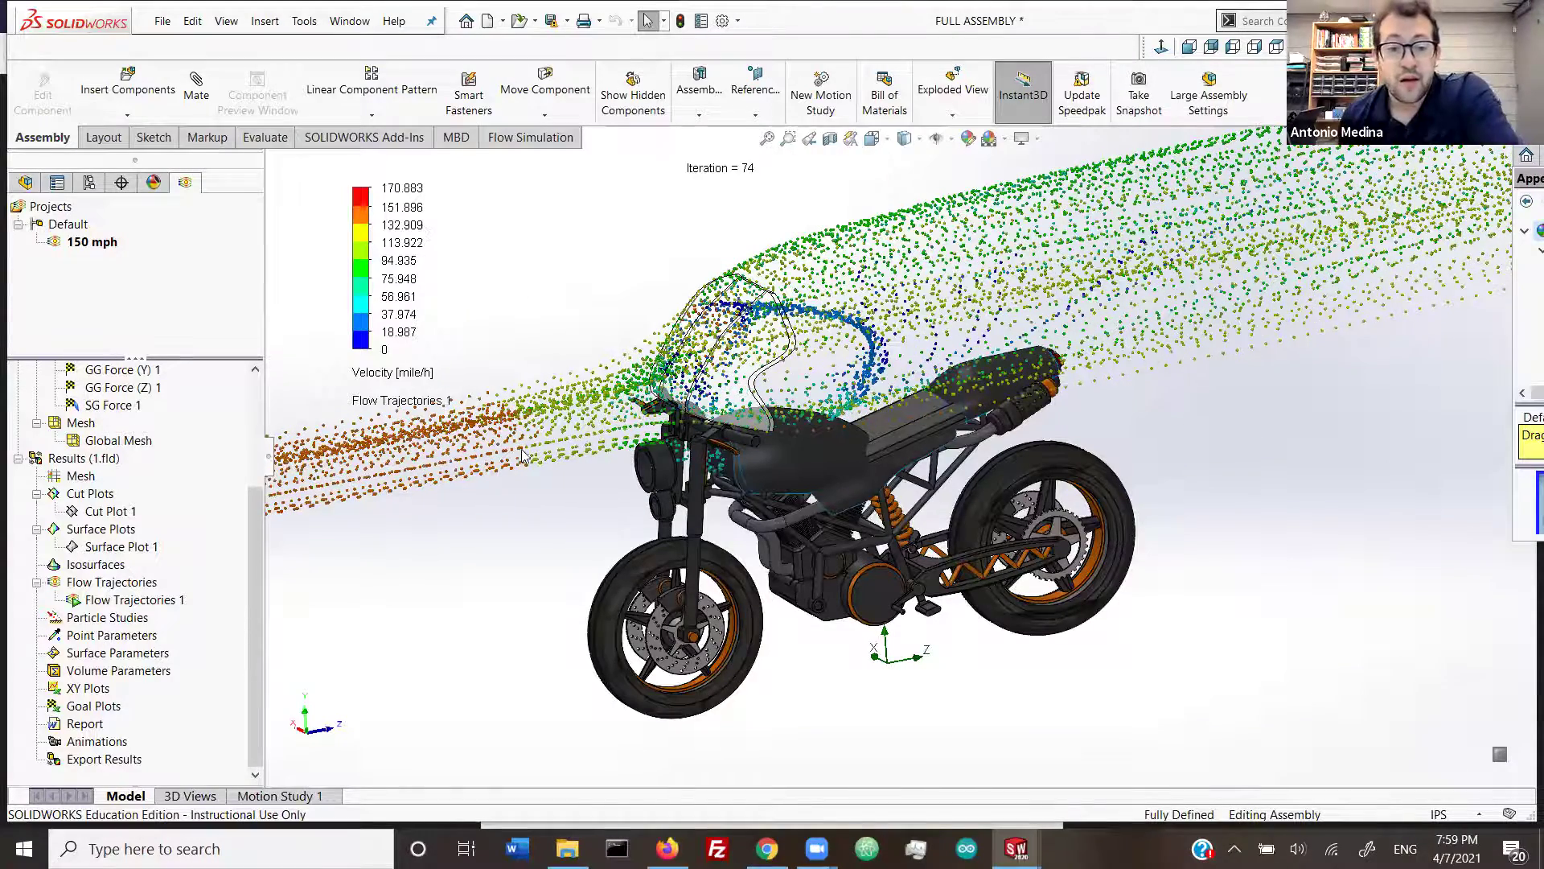
Step: Examine the velocity trajectories in front of, over and behind the windscreen, close up and from the side
{"action": "scroll", "coordinate": [388, 477], "scroll_direction": "down", "scroll_amount": 2}
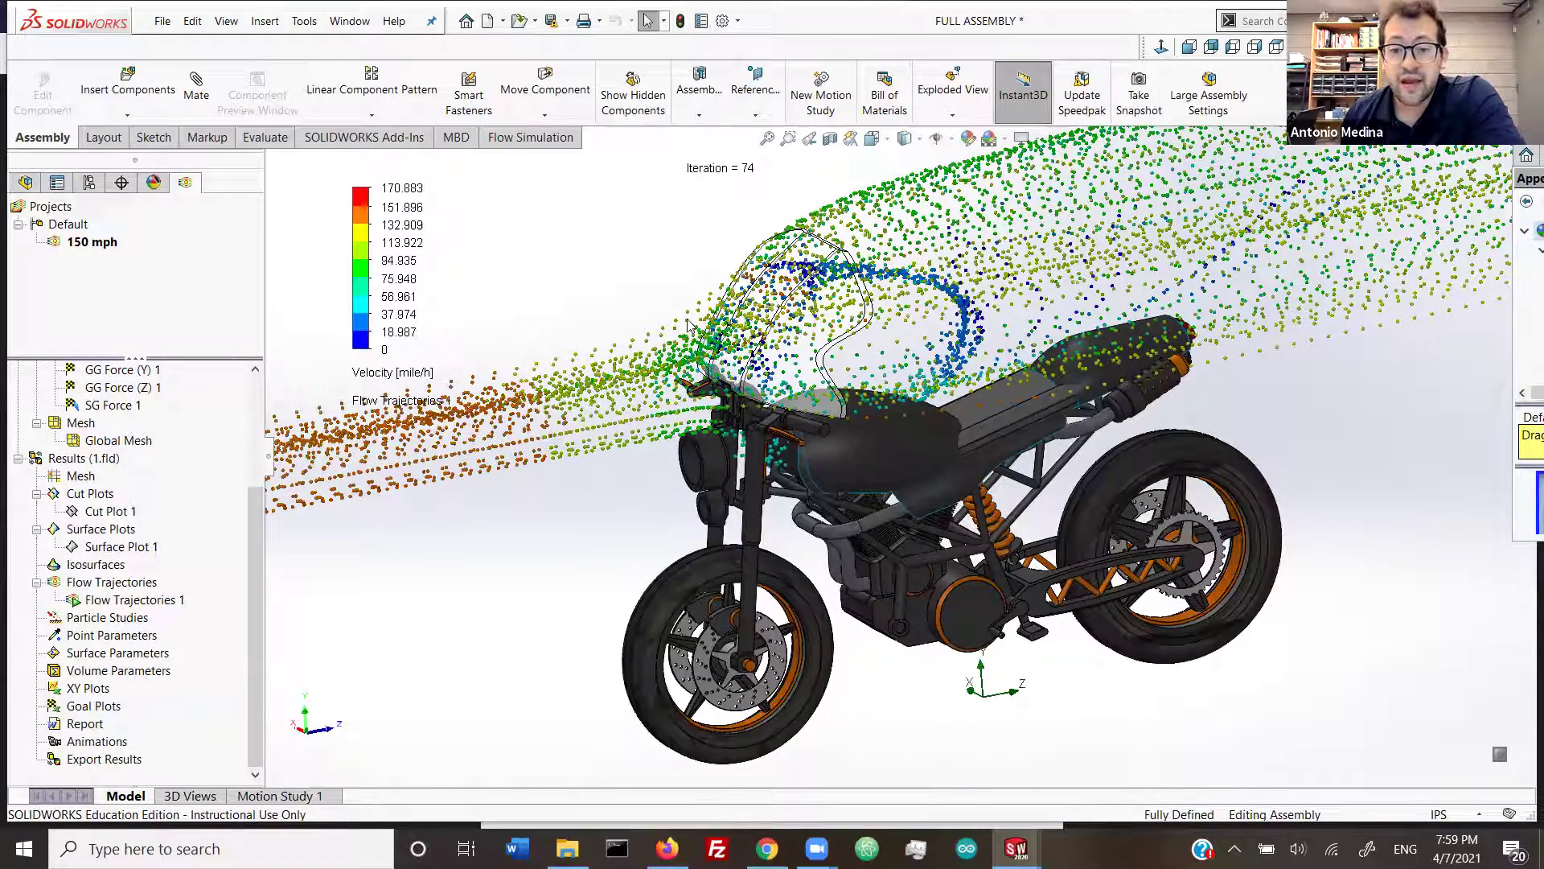
{"action": "scroll", "coordinate": [949, 362], "scroll_direction": "down", "scroll_amount": 1}
{"action": "scroll", "coordinate": [1018, 354], "scroll_direction": "down", "scroll_amount": 1}
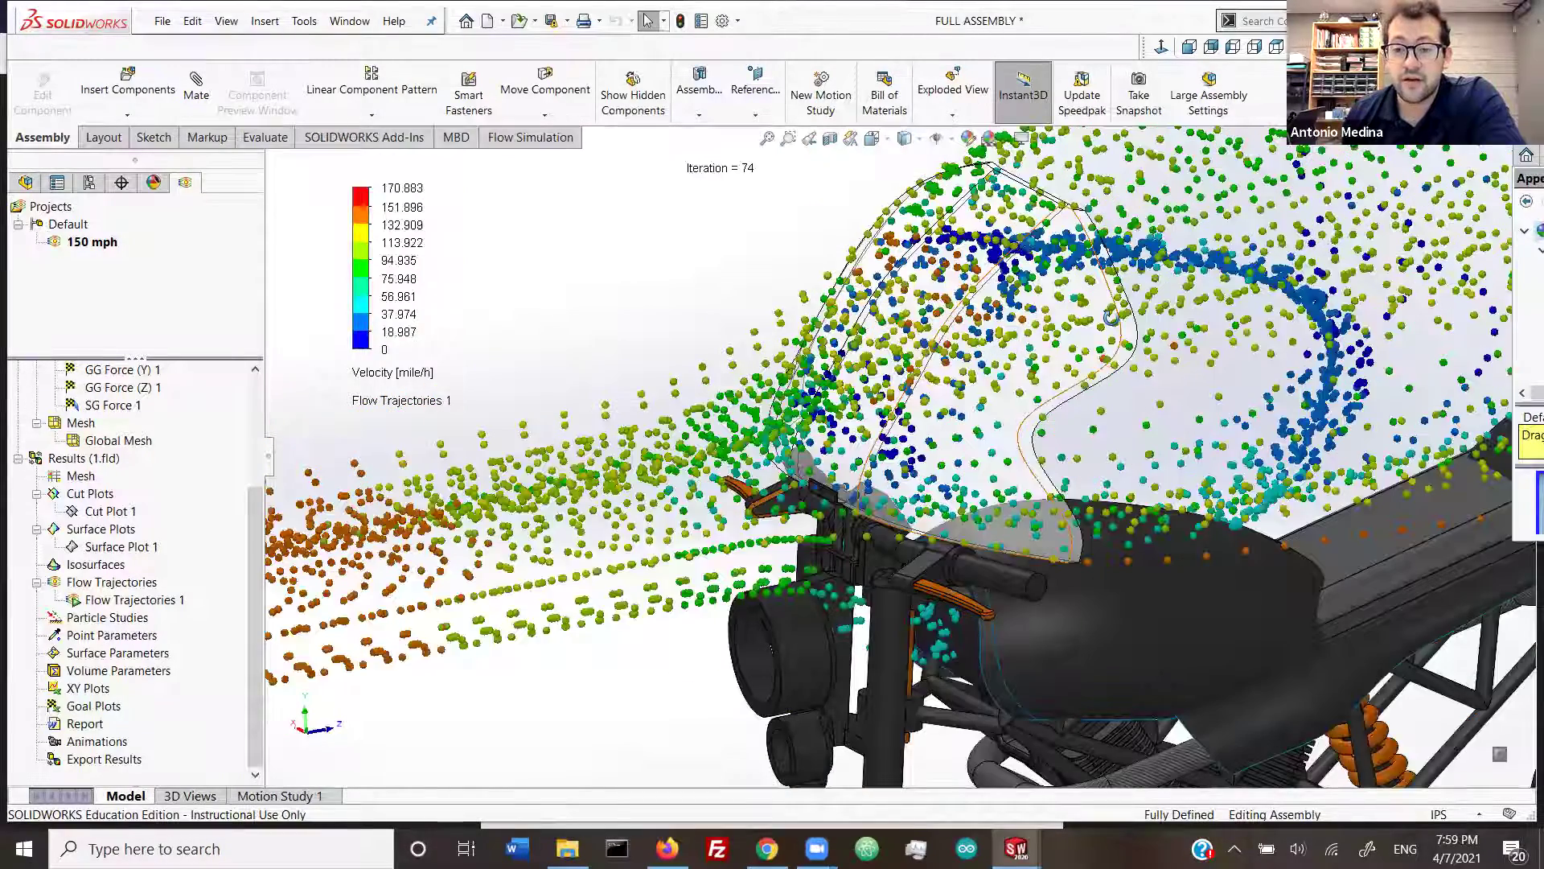
{"action": "scroll", "coordinate": [1046, 374], "scroll_direction": "up", "scroll_amount": 2}
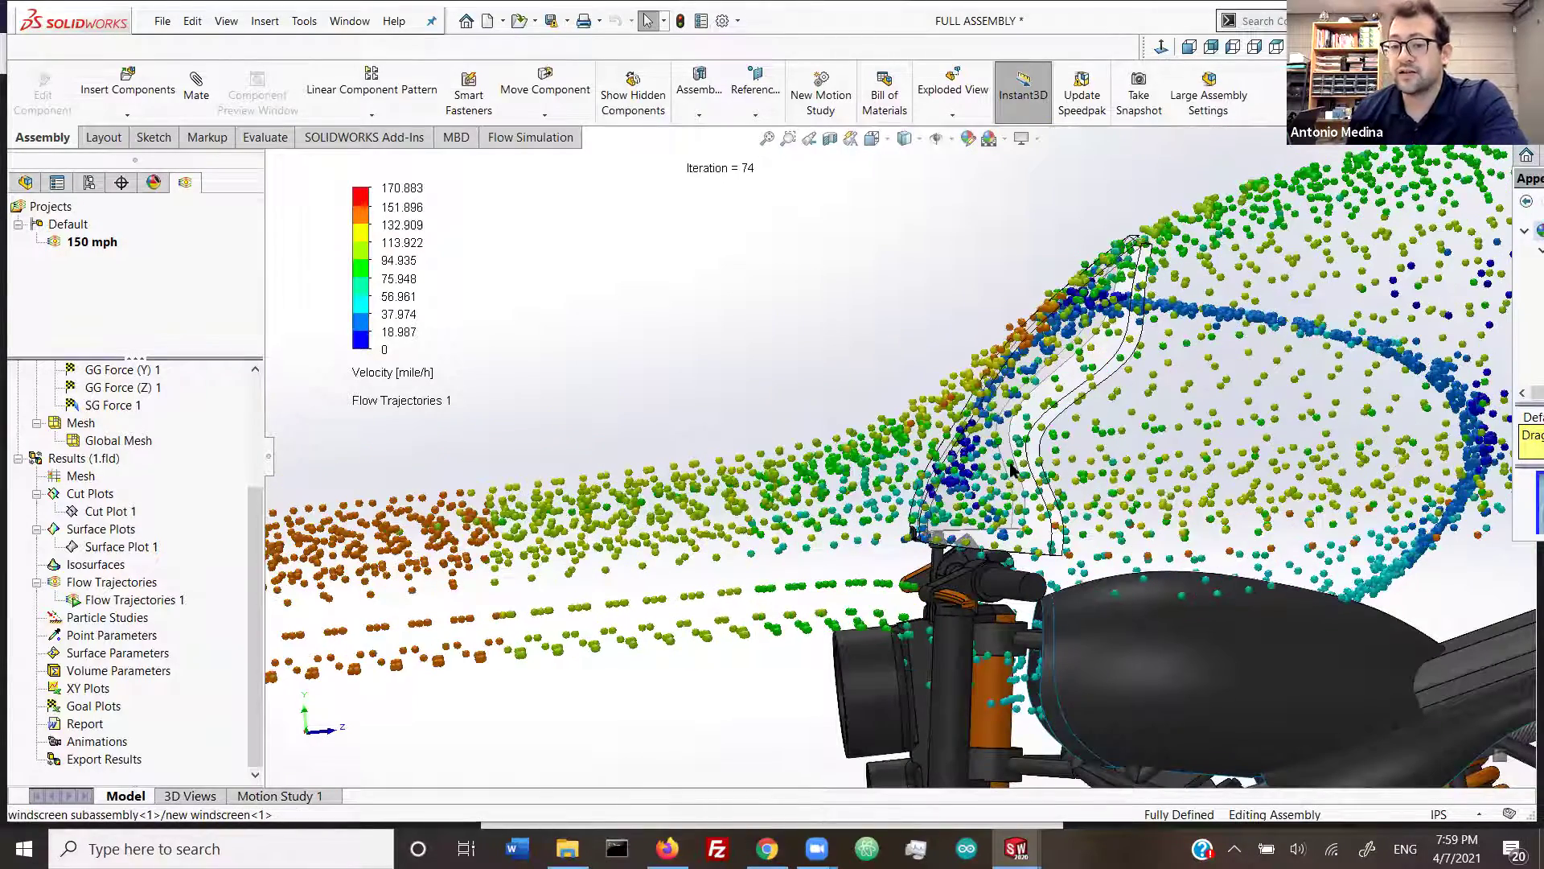
{"action": "scroll", "coordinate": [858, 487], "scroll_direction": "up", "scroll_amount": 3}
{"action": "scroll", "coordinate": [812, 525], "scroll_direction": "down", "scroll_amount": 2}
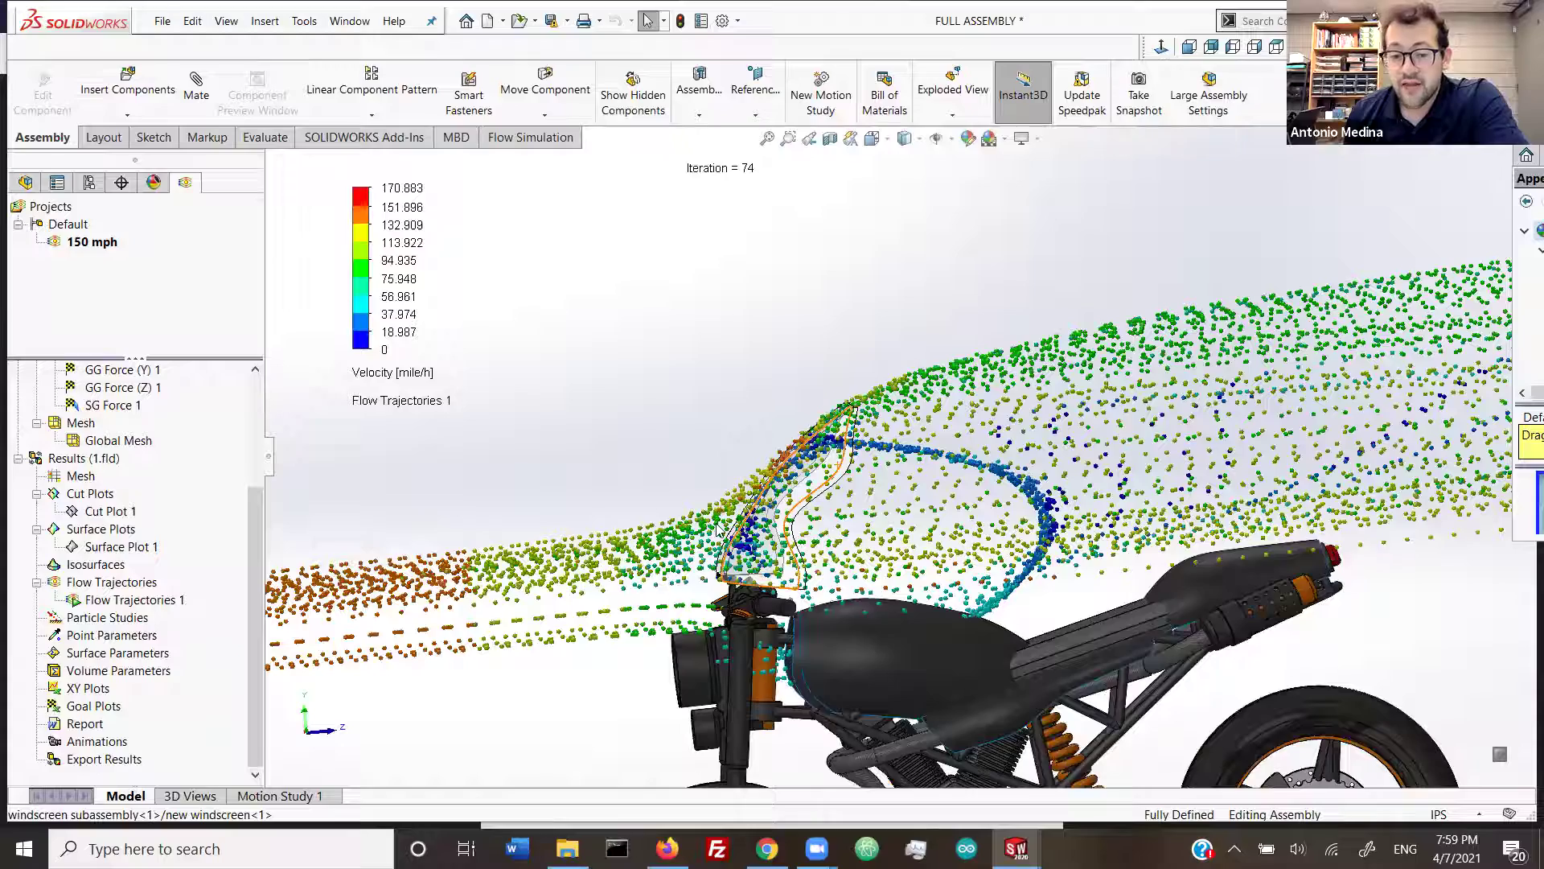
Step: Examine the flow trajectories behind the windscreen close up, and around the whole motorcycle from the side and from above
{"action": "scroll", "coordinate": [719, 531], "scroll_direction": "down", "scroll_amount": 1}
{"action": "scroll", "coordinate": [757, 555], "scroll_direction": "down", "scroll_amount": 1}
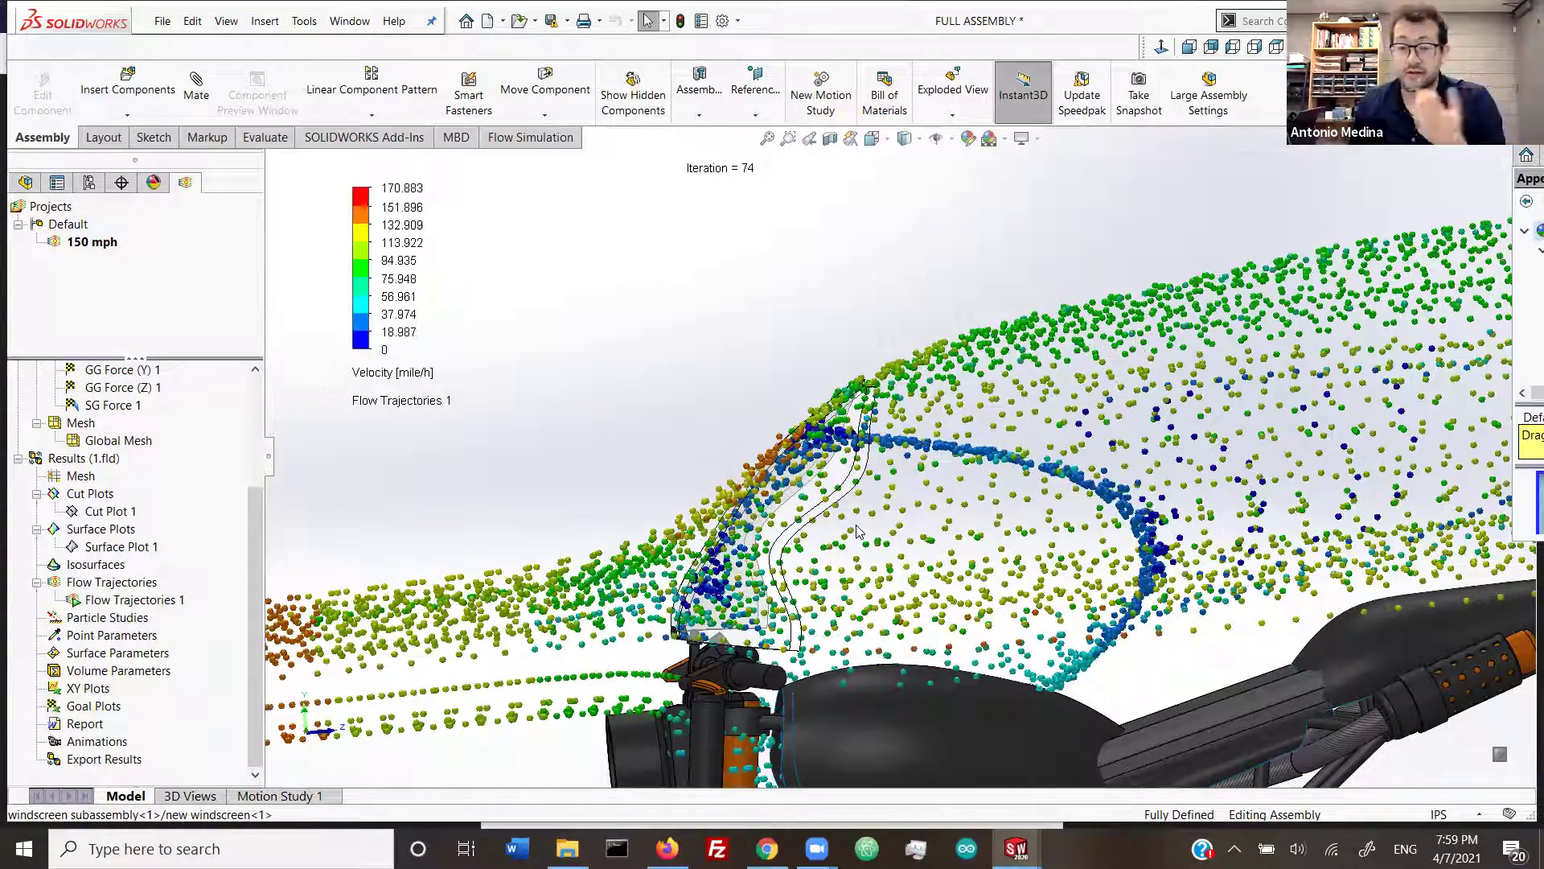
{"action": "scroll", "coordinate": [792, 648], "scroll_direction": "up", "scroll_amount": 2}
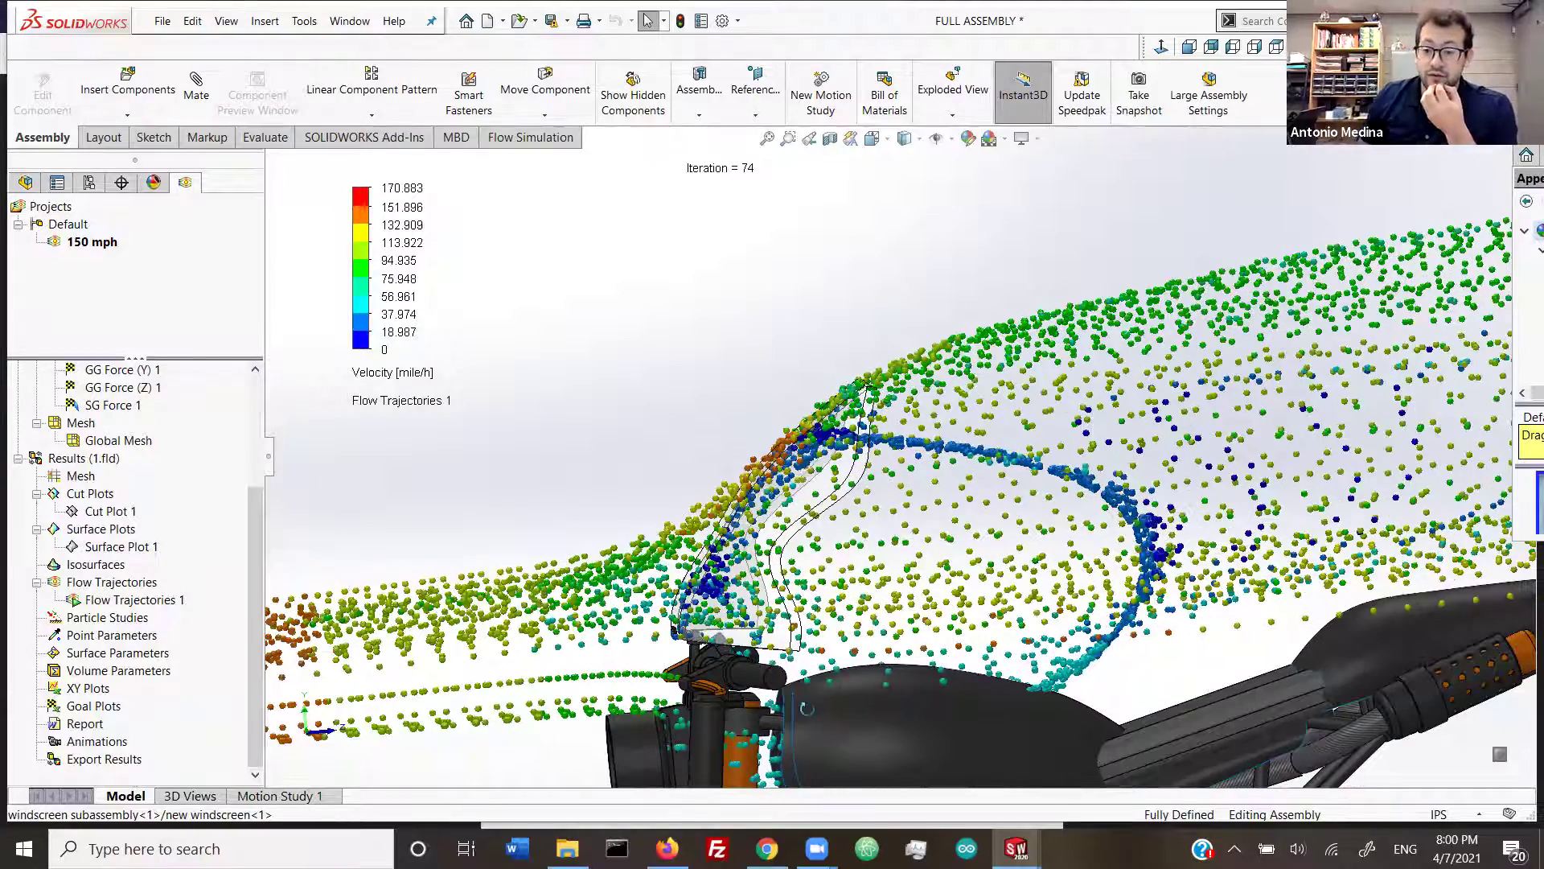
{"action": "scroll", "coordinate": [774, 686], "scroll_direction": "up", "scroll_amount": 2}
{"action": "scroll", "coordinate": [810, 686], "scroll_direction": "up", "scroll_amount": 1}
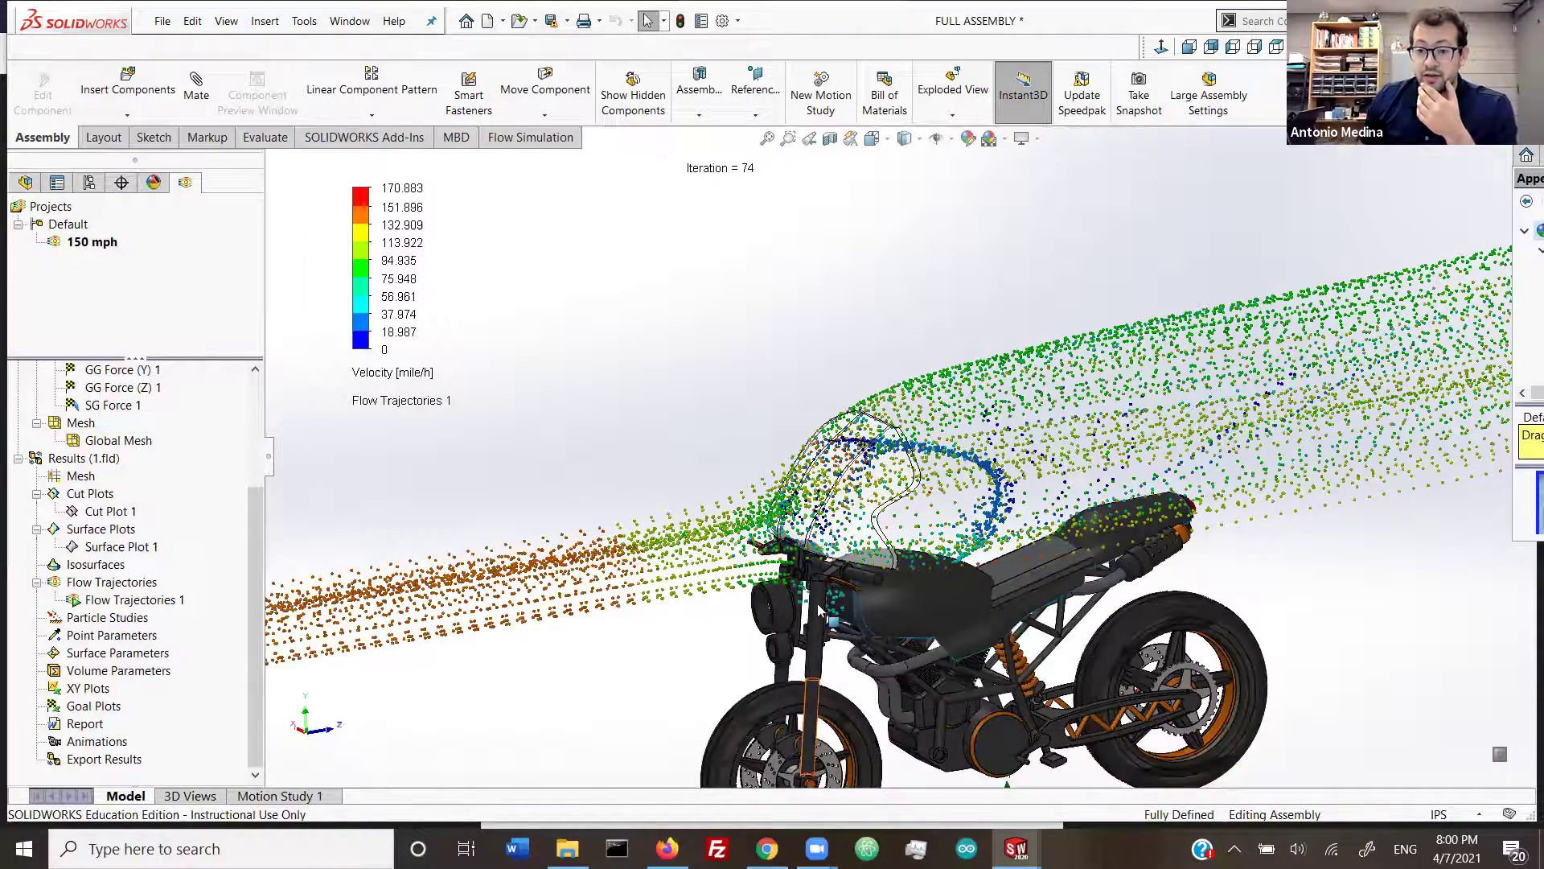
{"action": "scroll", "coordinate": [808, 690], "scroll_direction": "up", "scroll_amount": 1}
{"action": "middle_click_drag", "start_coordinate": [808, 690], "coordinate": [802, 762]}
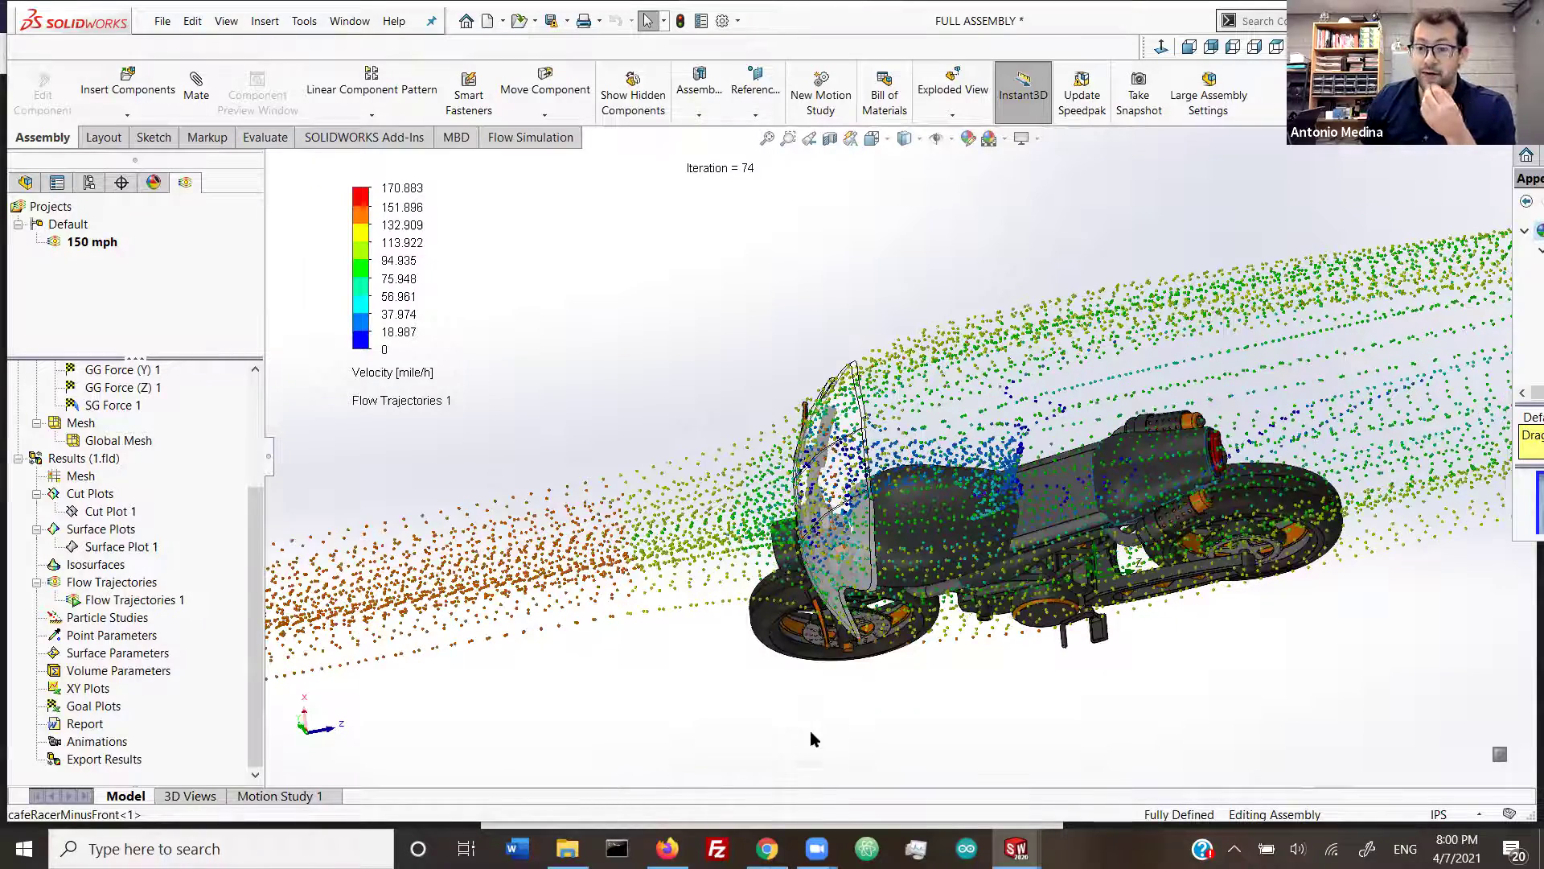
{"action": "middle_click_drag", "start_coordinate": [827, 653], "coordinate": [846, 560]}
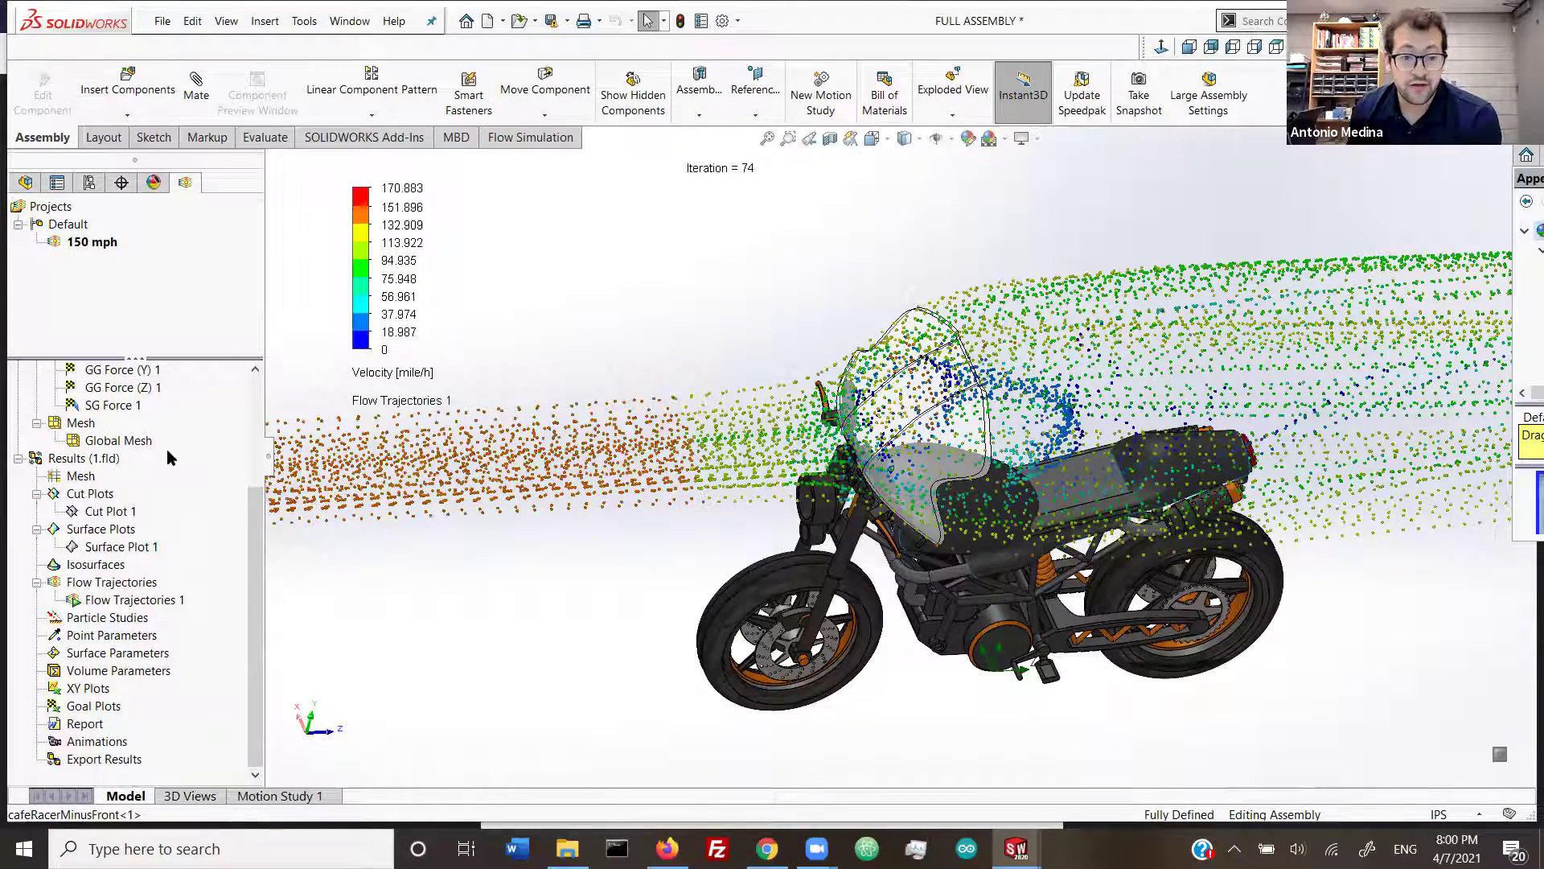
Step: Stop the Flow Trajectories 1 animation and show the pressure contours of Surface Plot 1 on the windscreen
{"action": "right_click", "coordinate": [157, 599]}
{"action": "left_click", "coordinate": [185, 369]}
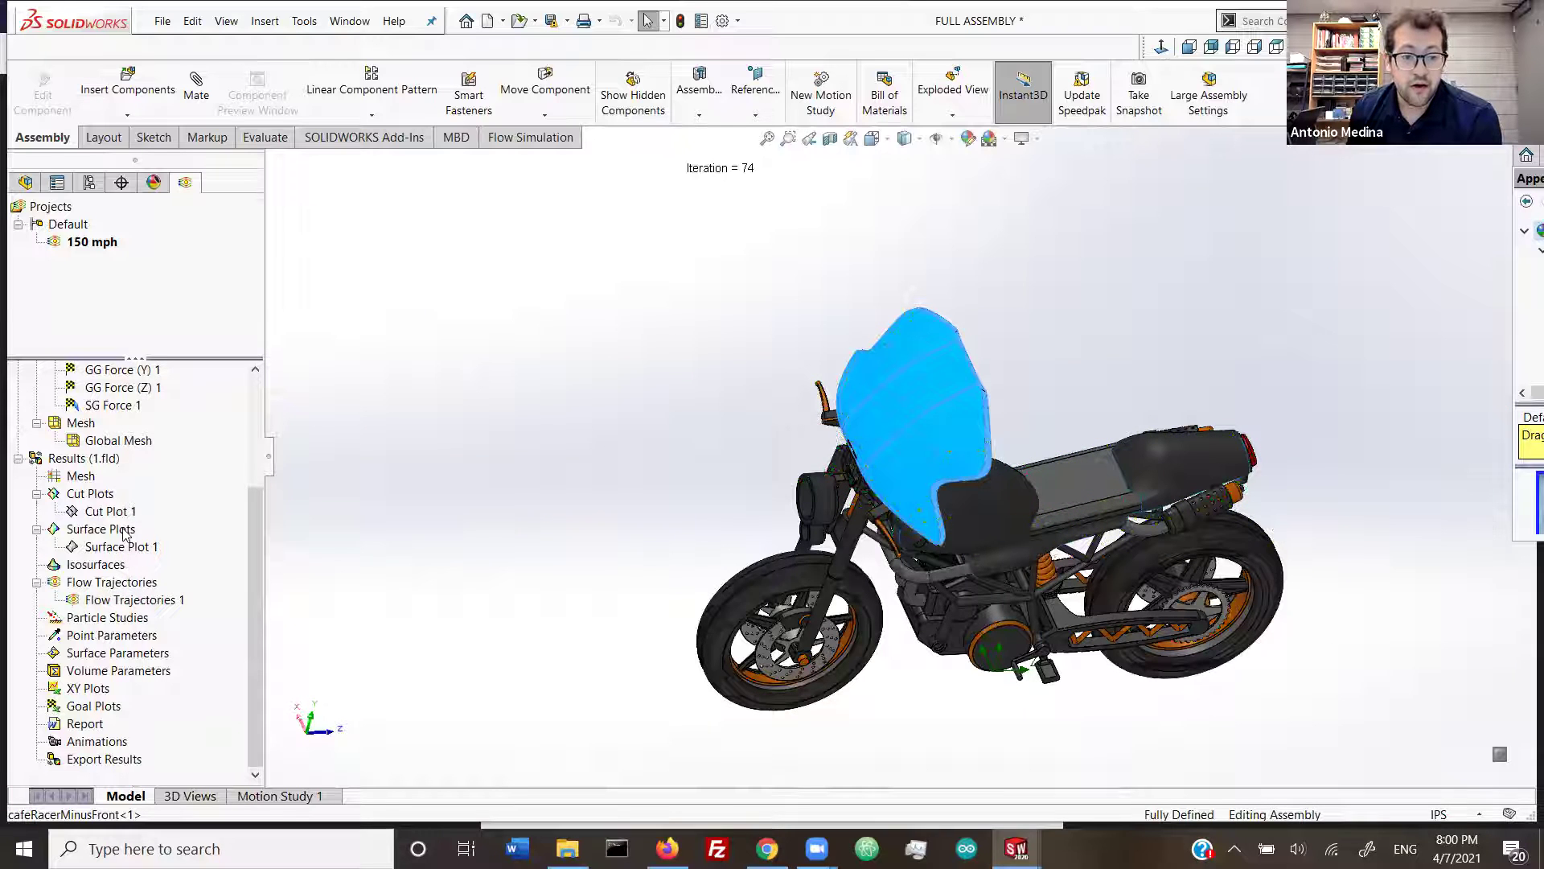
{"action": "right_click", "coordinate": [135, 548]}
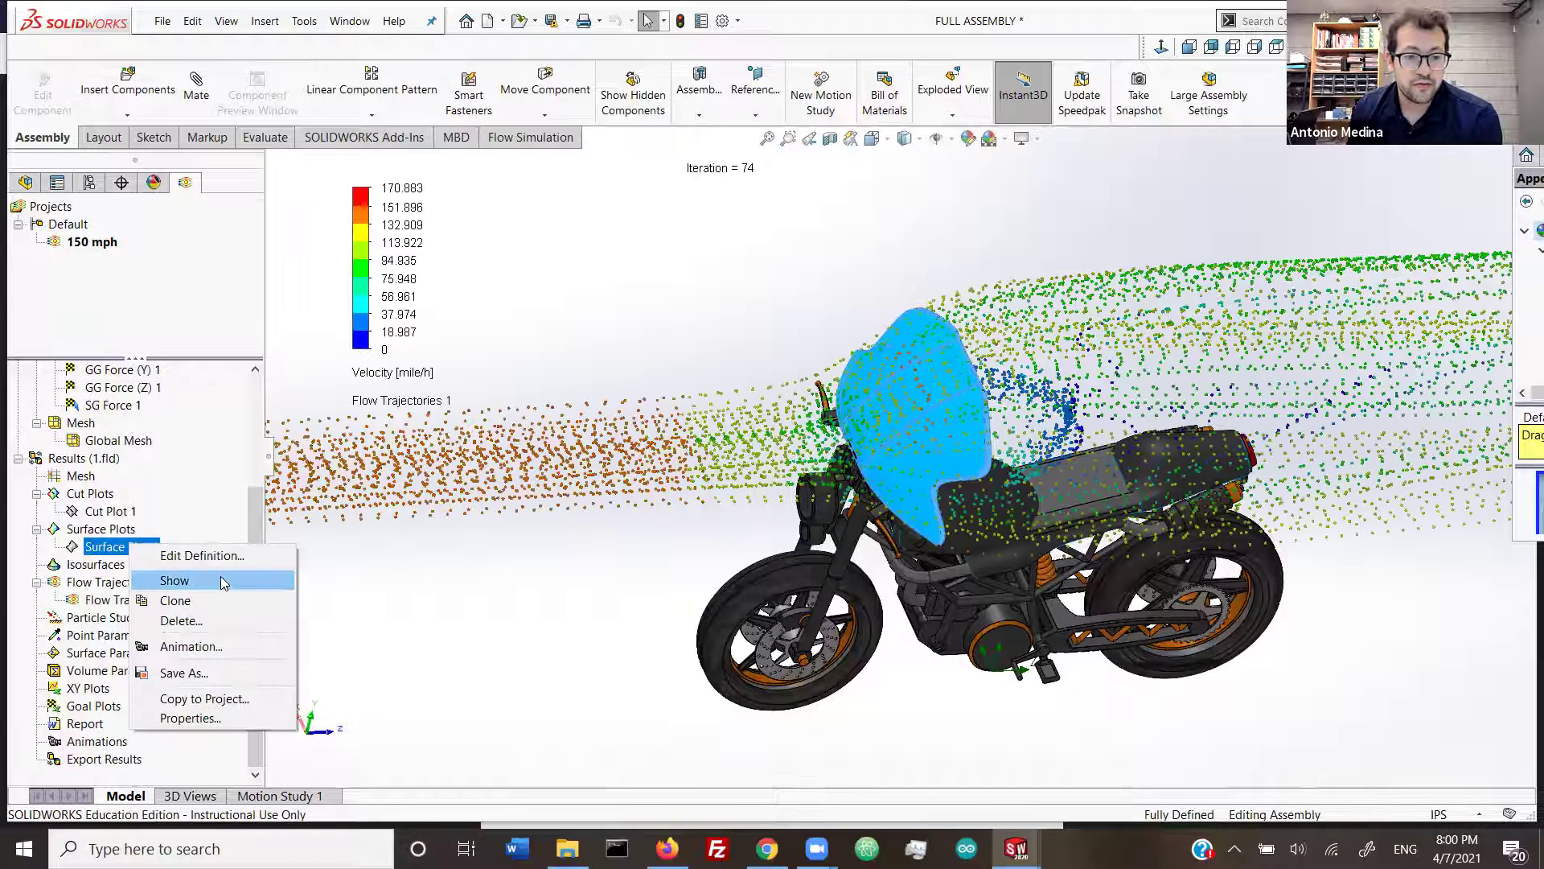
{"action": "key", "text": "Return"}
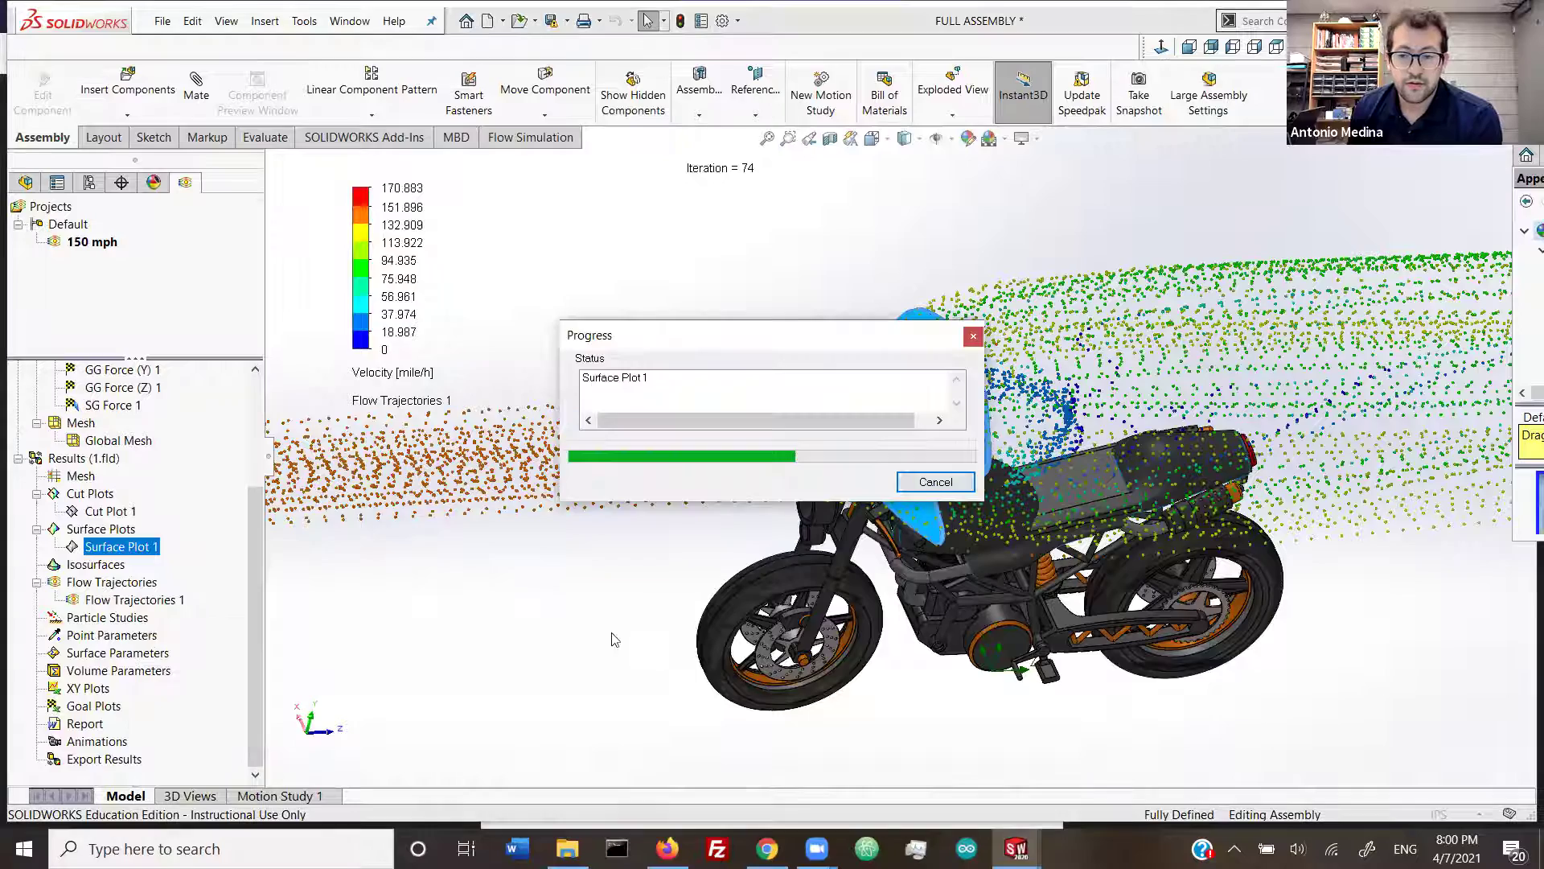
{"action": "left_click", "coordinate": [508, 512]}
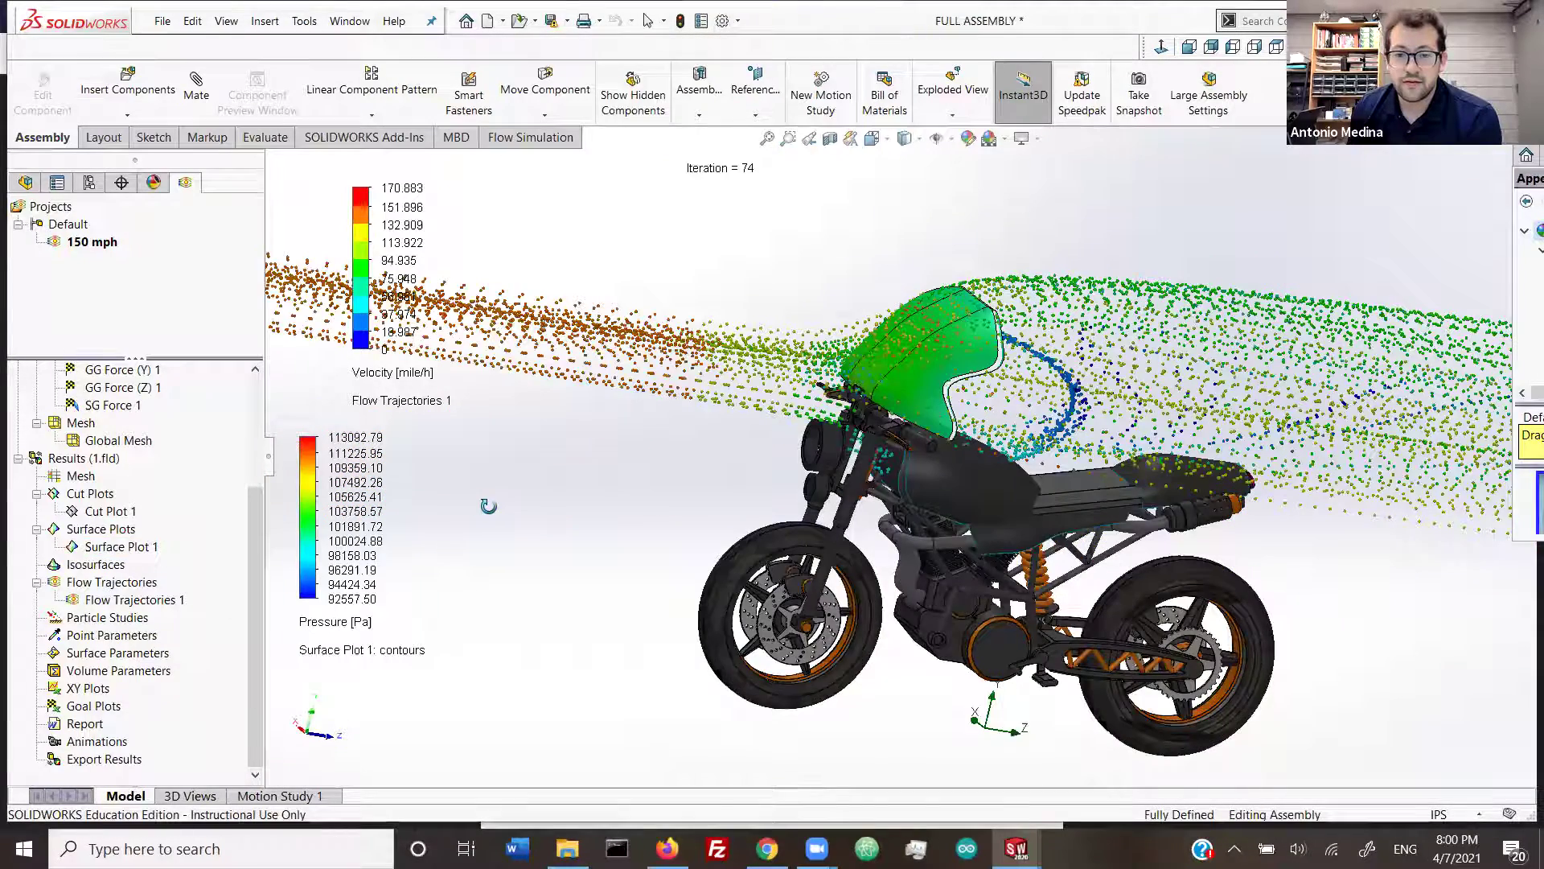
{"action": "middle_click_drag", "start_coordinate": [483, 505], "coordinate": [654, 509]}
Step: Switch to Firefox, bring up SW Flow Tutorial.pdf and read its First Steps contents: Ball Valve Design, Conjugate Heat Transfer and Porous Media
{"action": "left_click", "coordinate": [667, 849]}
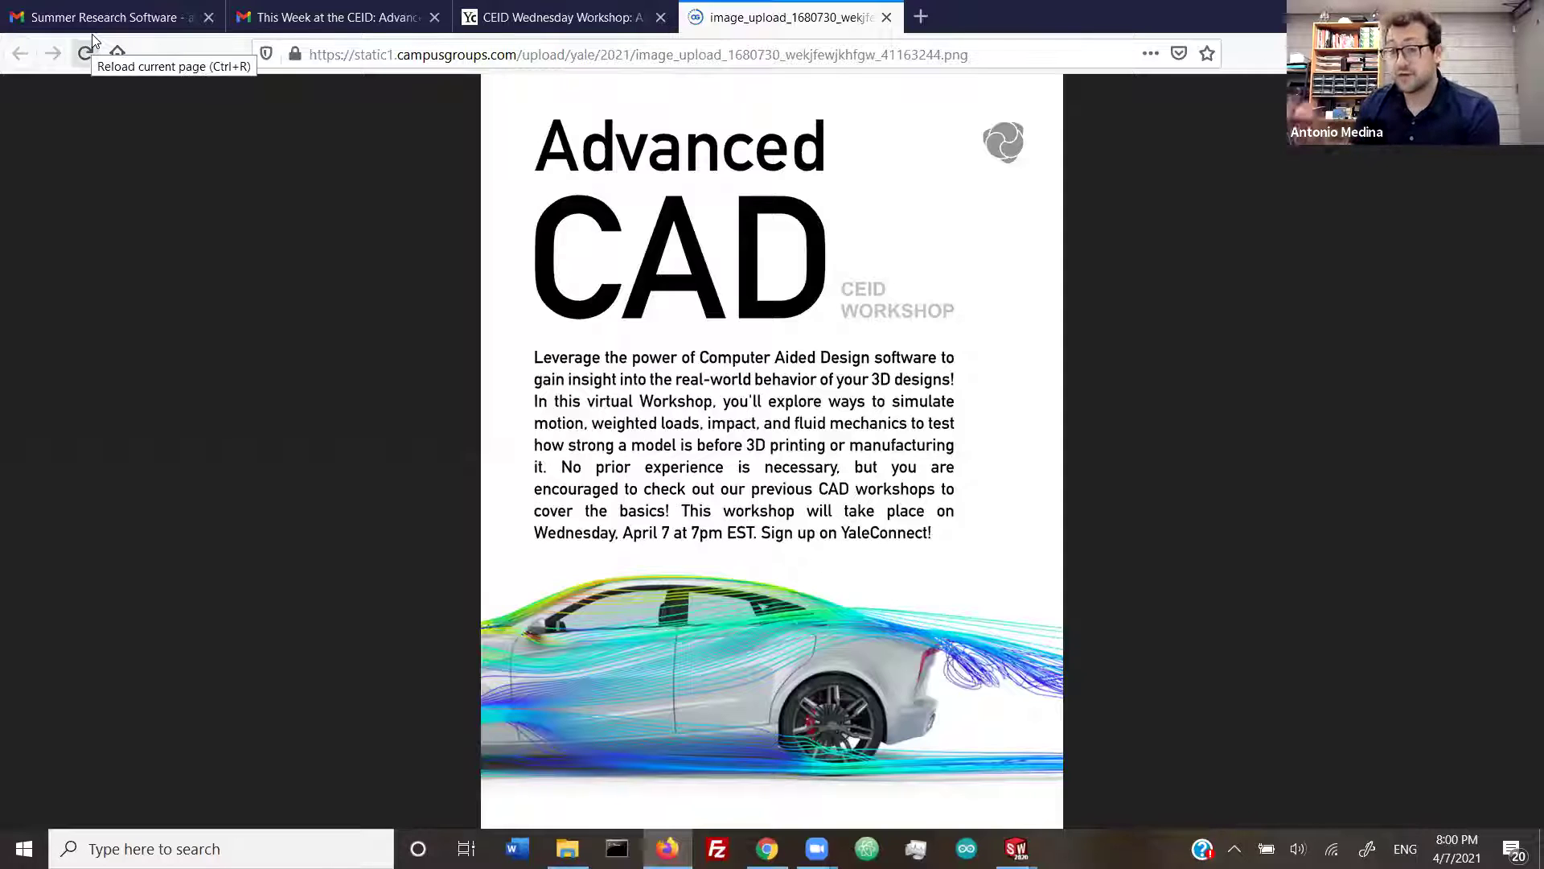
{"action": "left_click", "coordinate": [99, 16]}
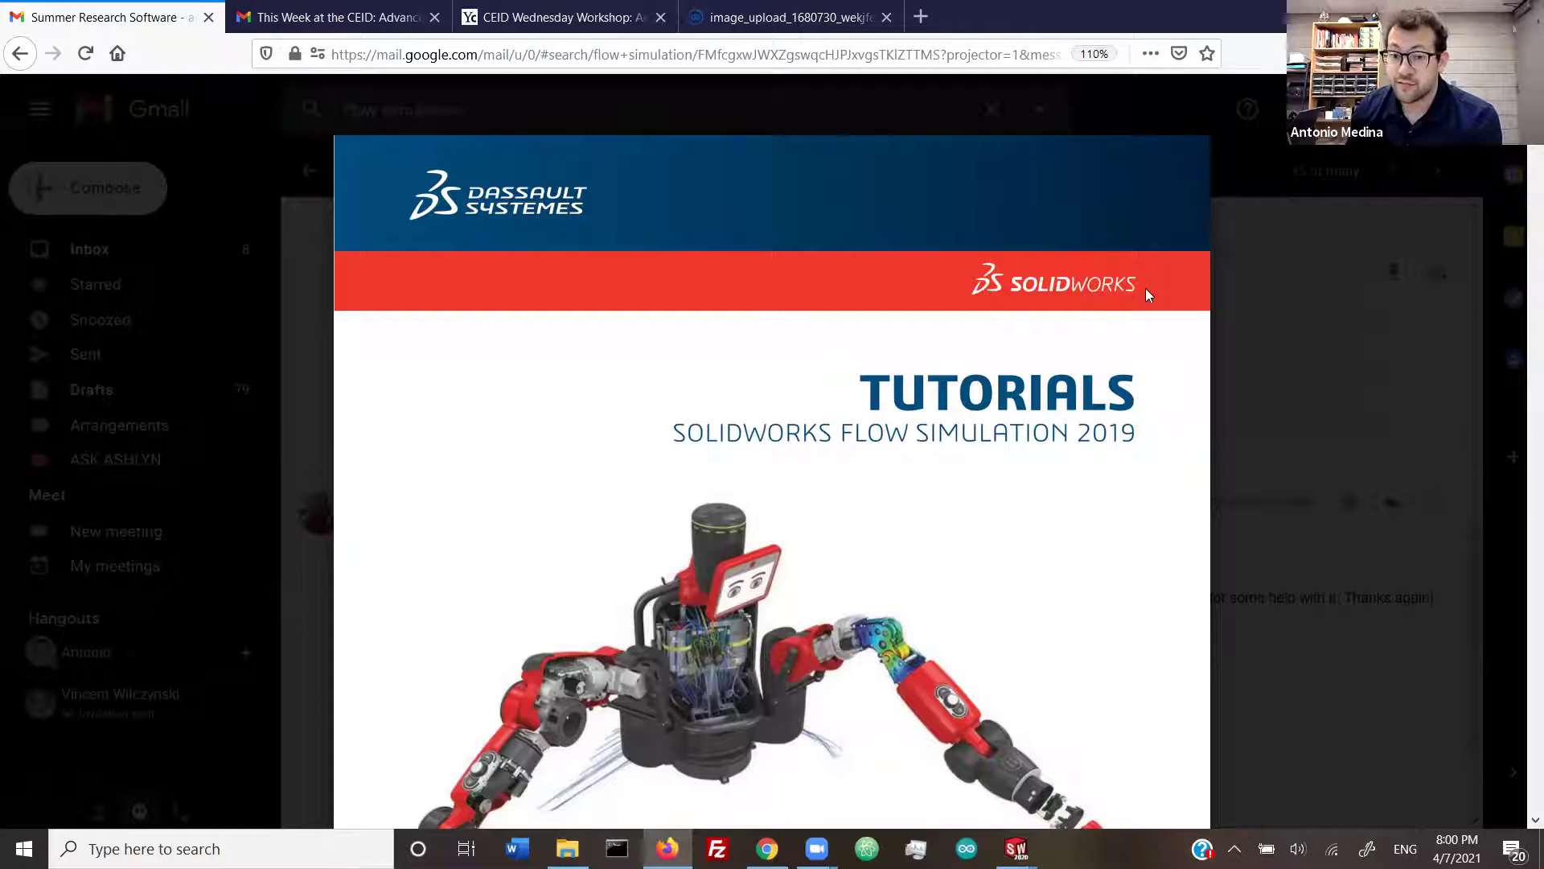
{"action": "scroll", "coordinate": [756, 796], "scroll_direction": "down", "scroll_amount": 2}
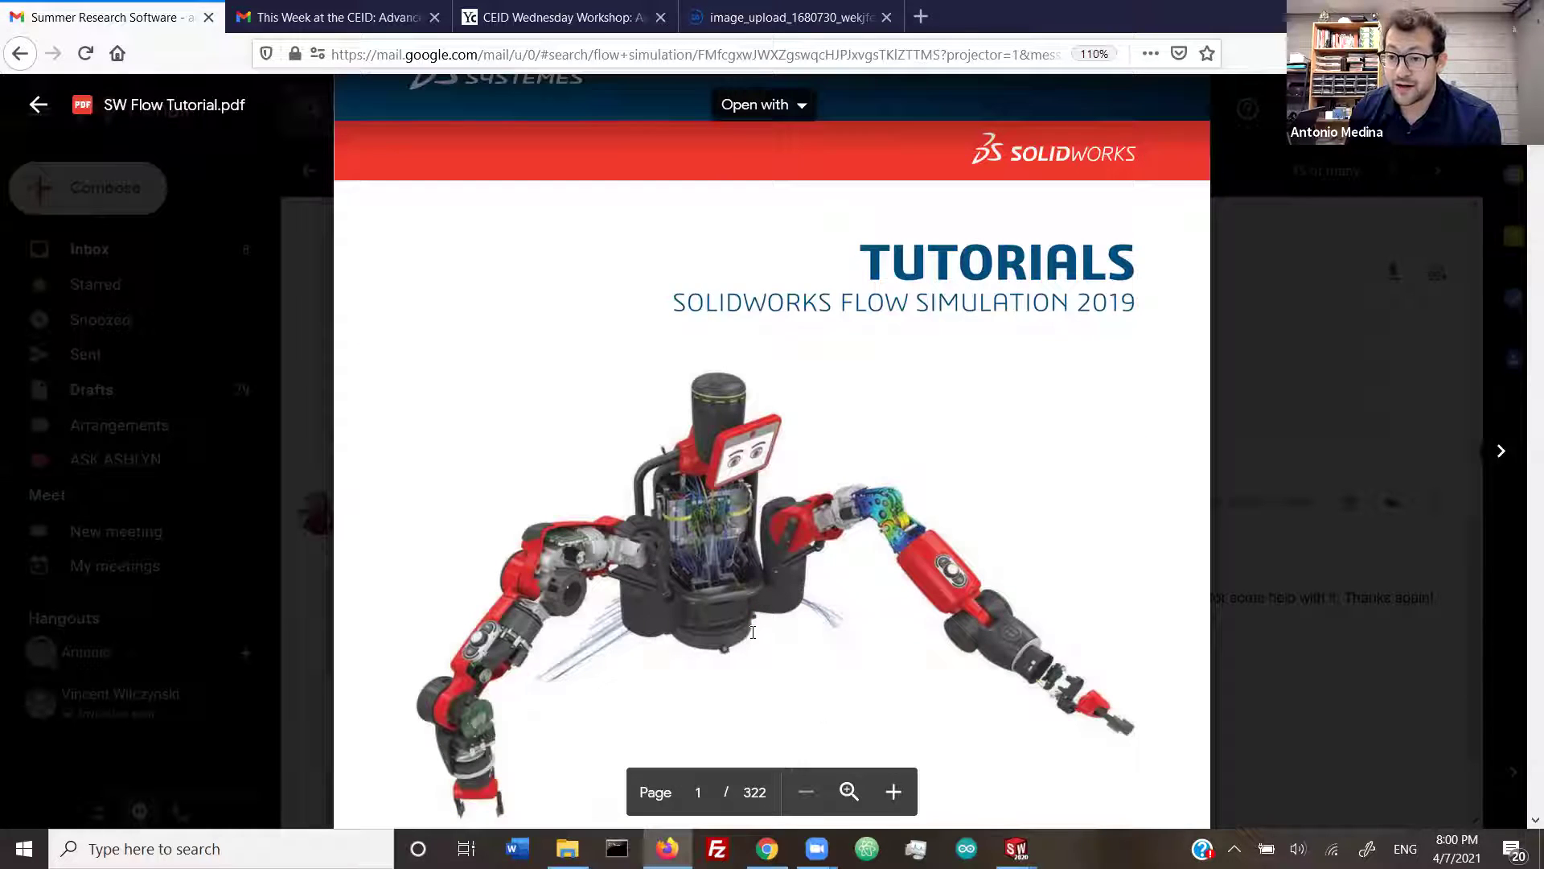
{"action": "scroll", "coordinate": [755, 626], "scroll_direction": "down", "scroll_amount": 10}
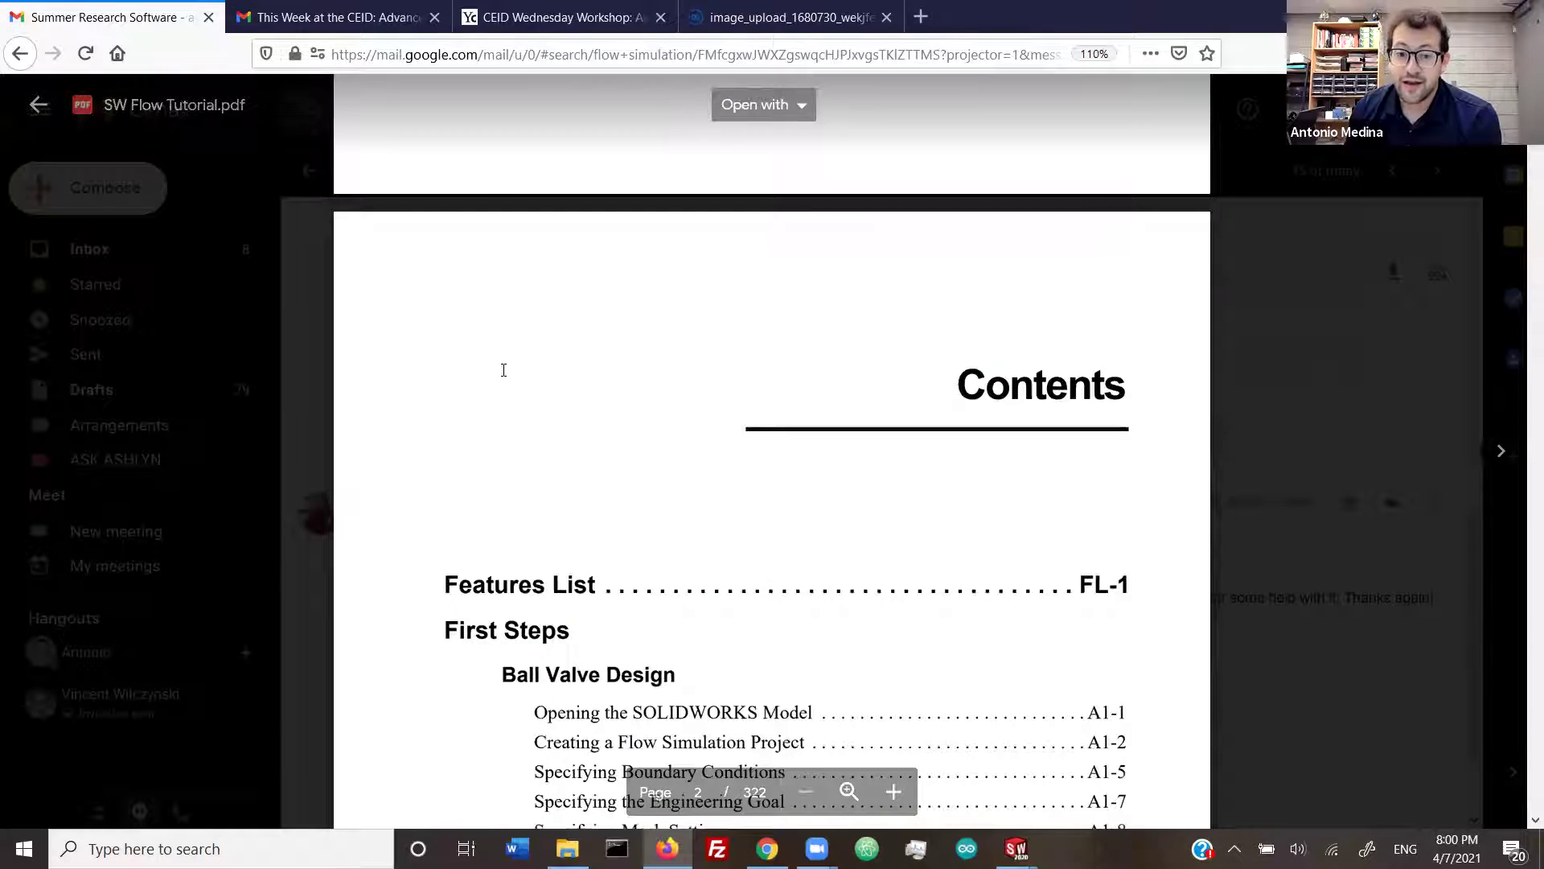
{"action": "scroll", "coordinate": [504, 370], "scroll_direction": "down", "scroll_amount": 5}
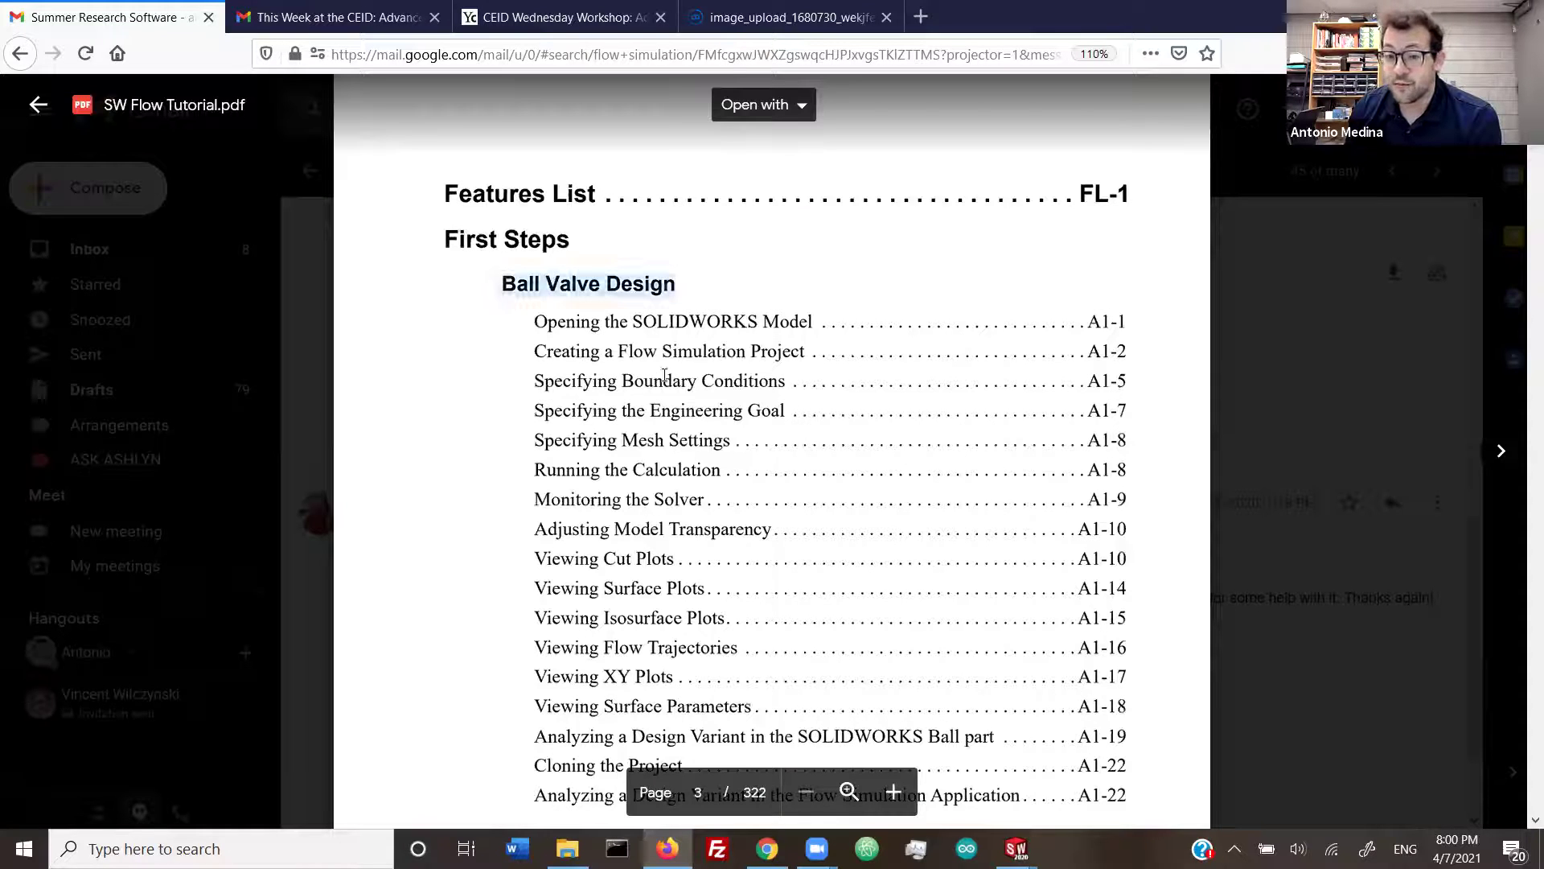
{"action": "scroll", "coordinate": [652, 394], "scroll_direction": "down", "scroll_amount": 10}
{"action": "left_click", "coordinate": [505, 303]}
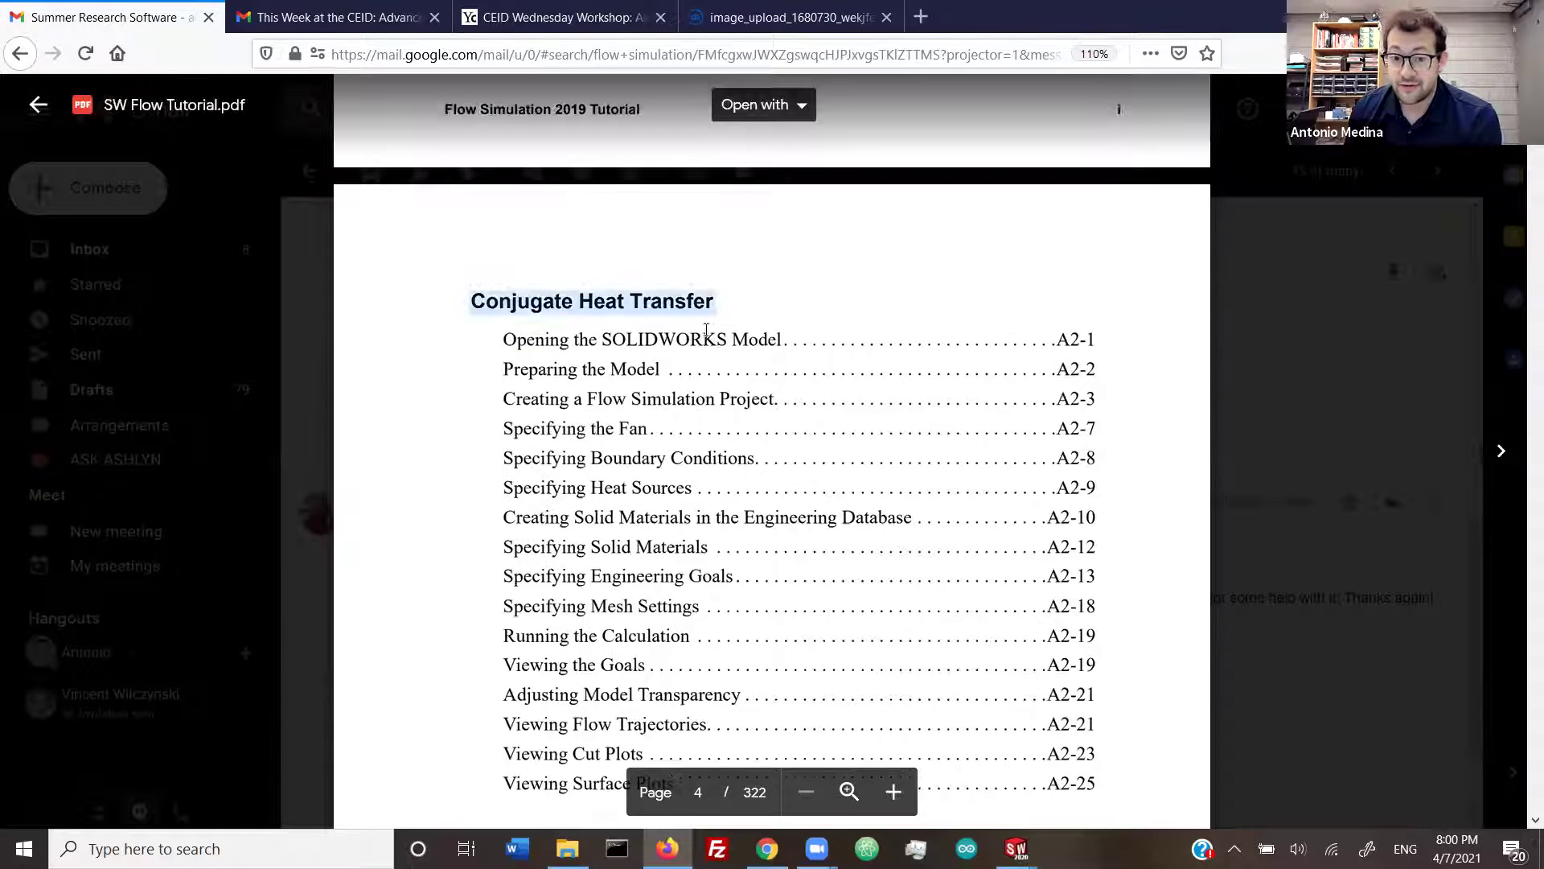
{"action": "scroll", "coordinate": [675, 394], "scroll_direction": "down", "scroll_amount": 10}
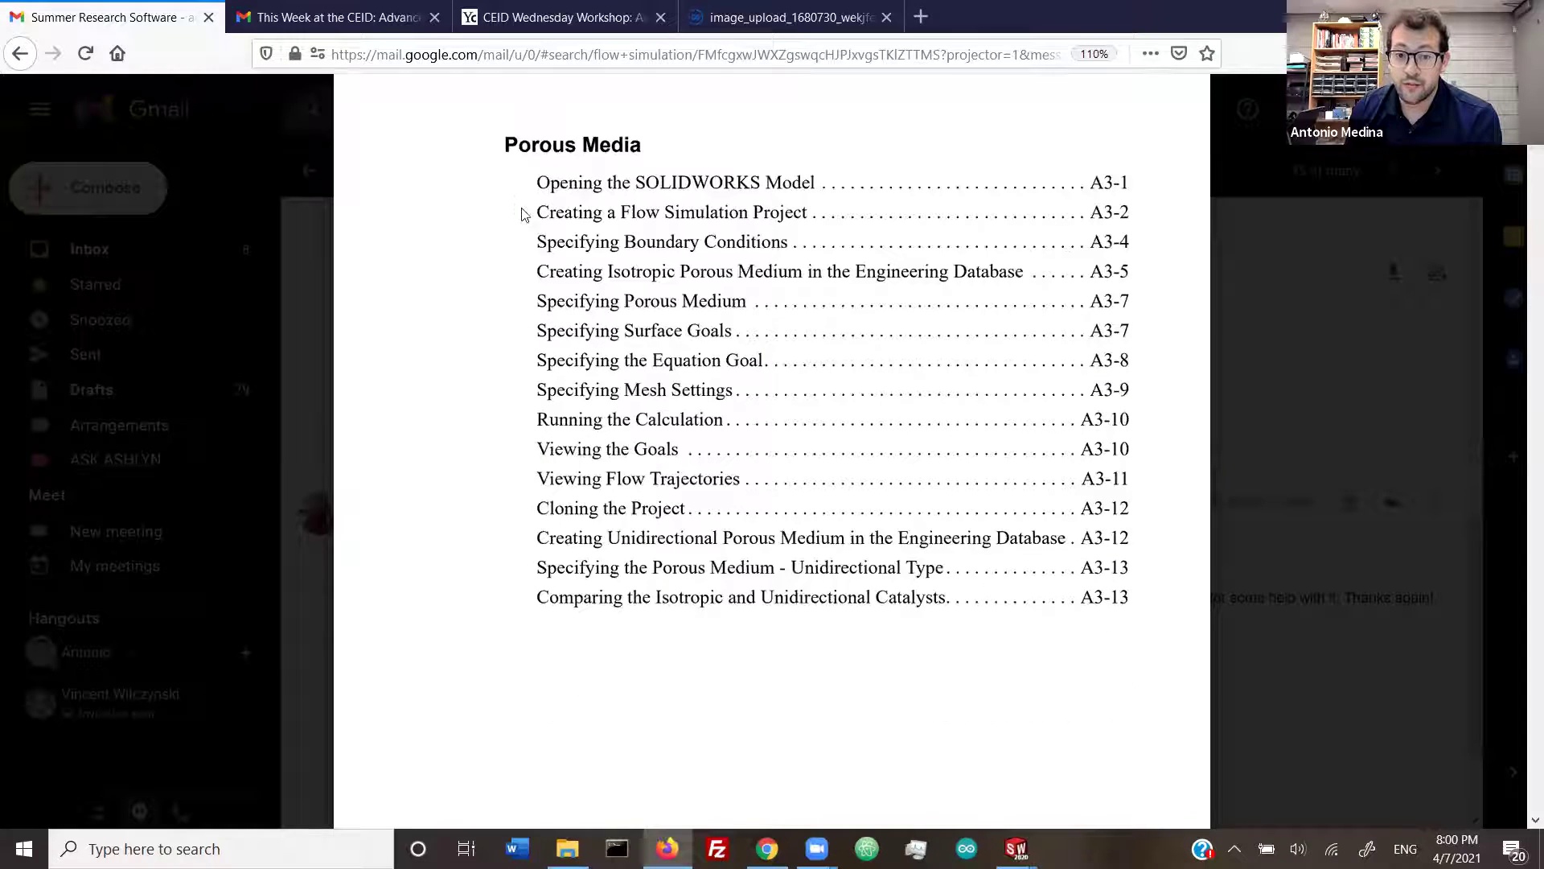
{"action": "left_click", "coordinate": [607, 144]}
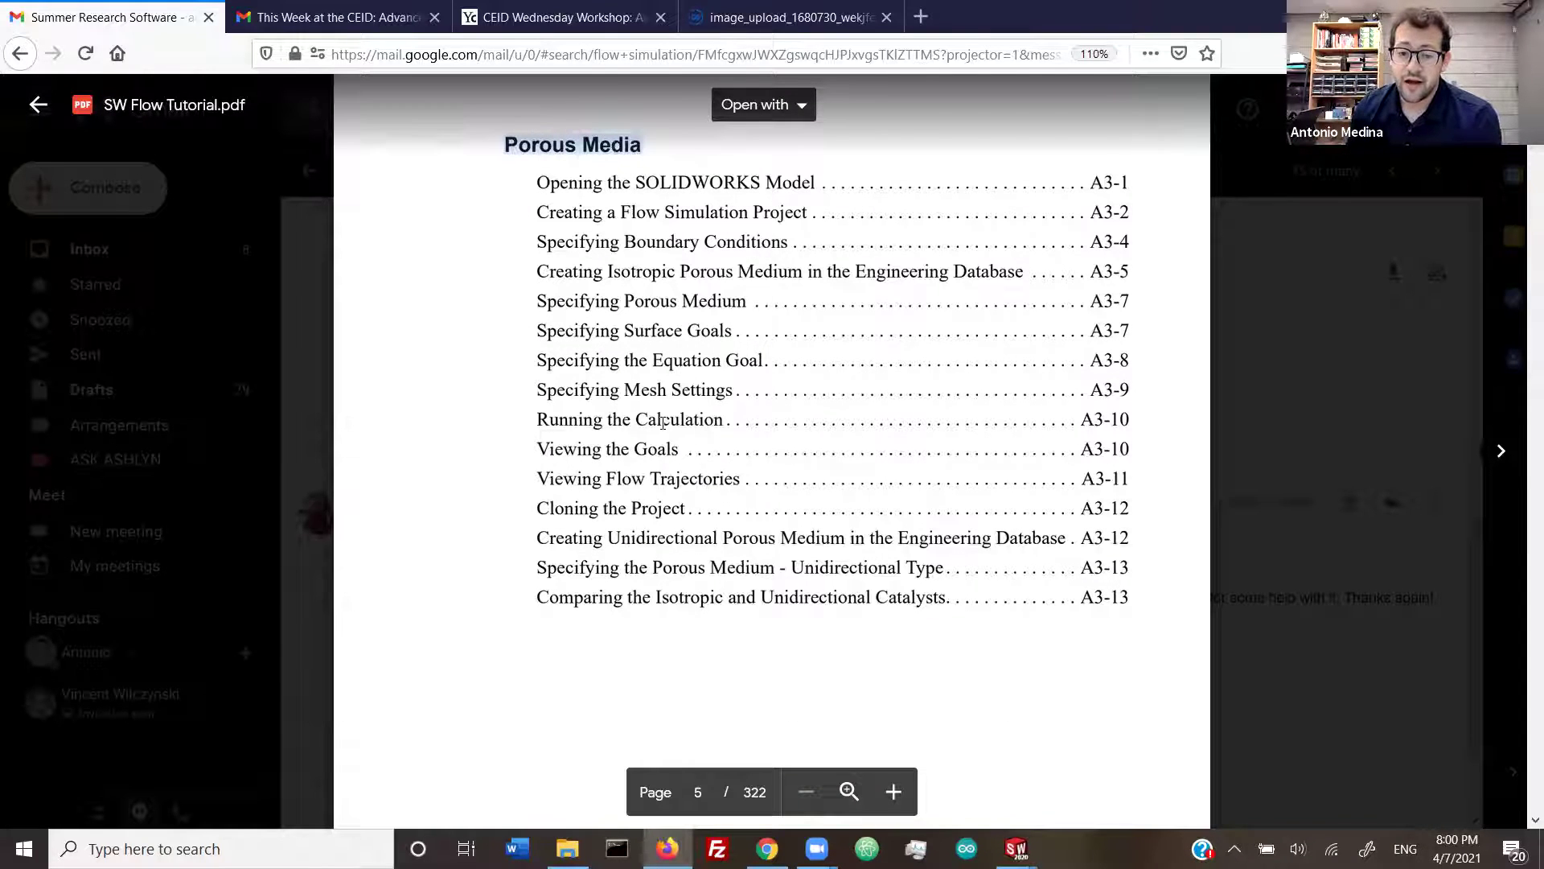
Step: Look through the tutorial's contents from the Intermediate Examples through the Advanced Examples to the Hospital Room example
{"action": "scroll", "coordinate": [662, 422], "scroll_direction": "down", "scroll_amount": 8}
{"action": "scroll", "coordinate": [515, 414], "scroll_direction": "down", "scroll_amount": 2}
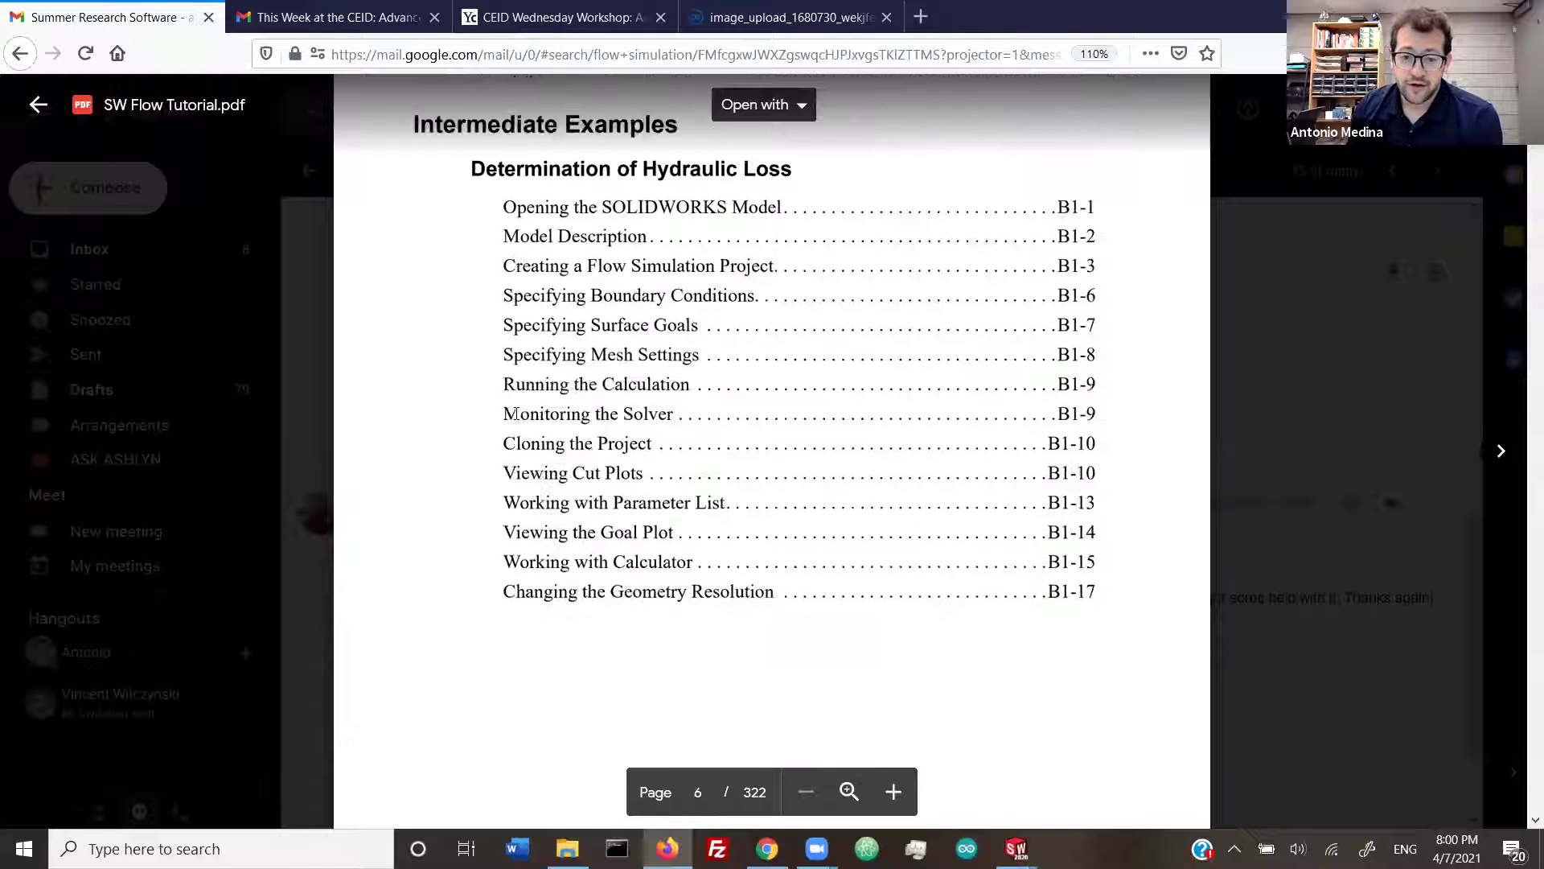
{"action": "scroll", "coordinate": [516, 414], "scroll_direction": "down", "scroll_amount": 10}
{"action": "scroll", "coordinate": [520, 412], "scroll_direction": "down", "scroll_amount": 7}
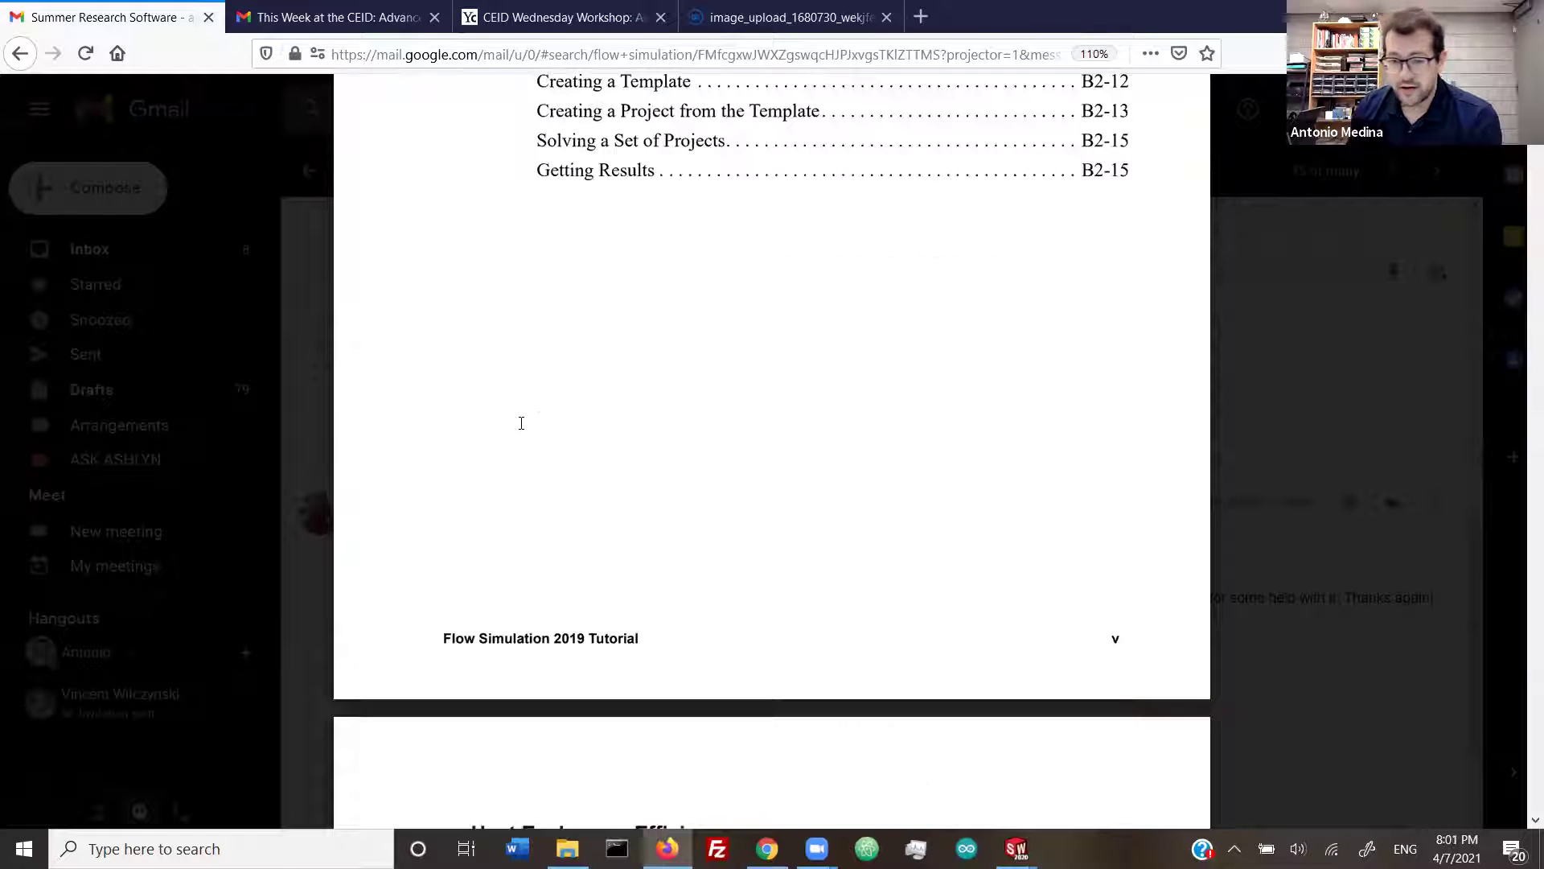
{"action": "scroll", "coordinate": [521, 423], "scroll_direction": "down", "scroll_amount": 20}
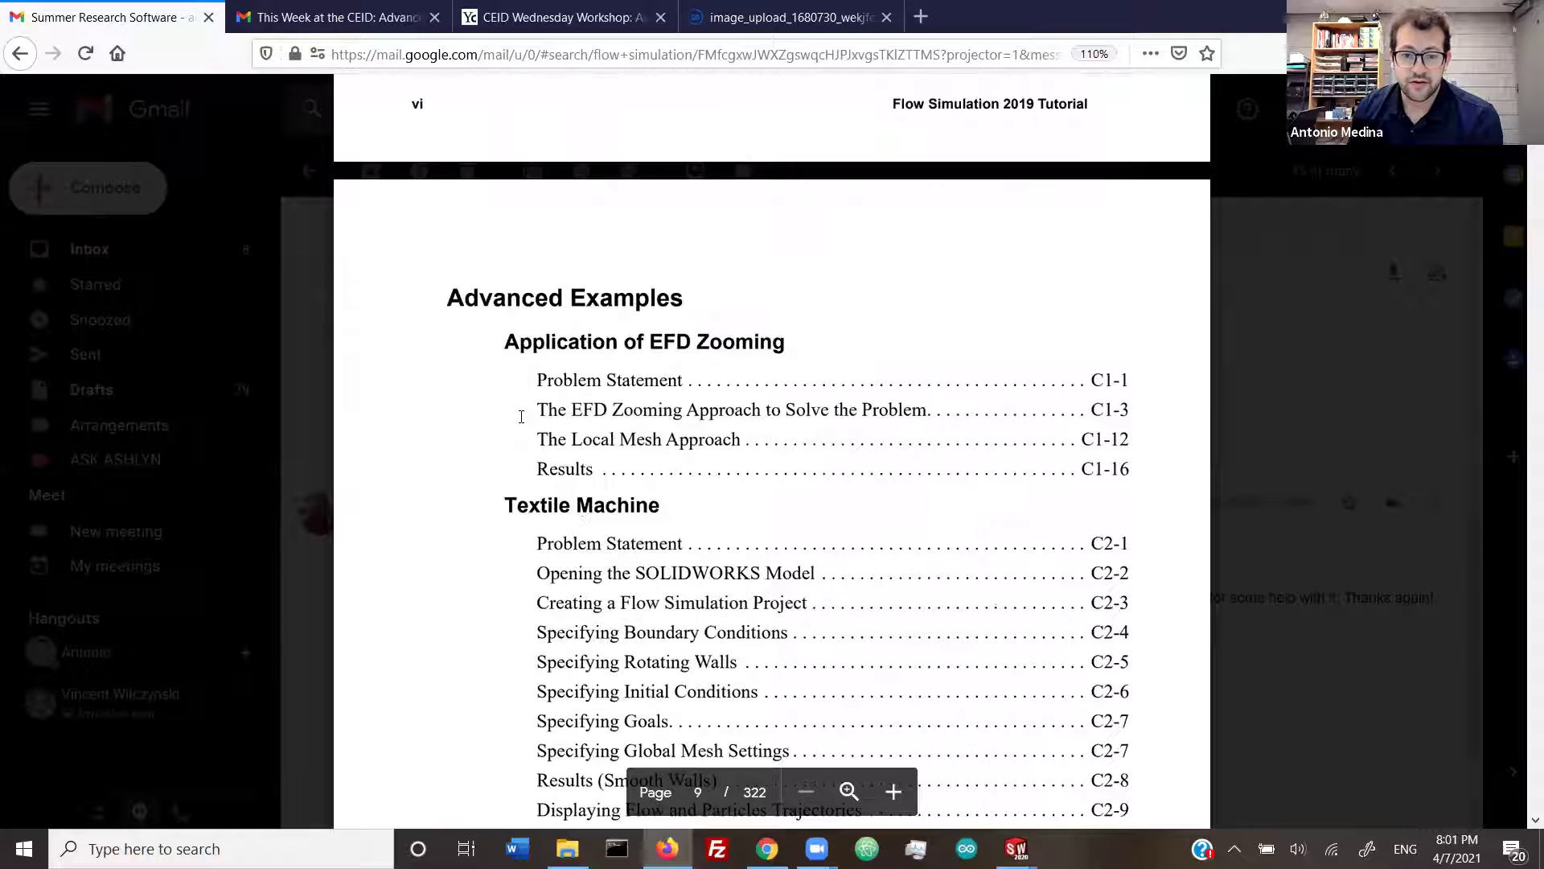
{"action": "scroll", "coordinate": [523, 426], "scroll_direction": "down", "scroll_amount": 9}
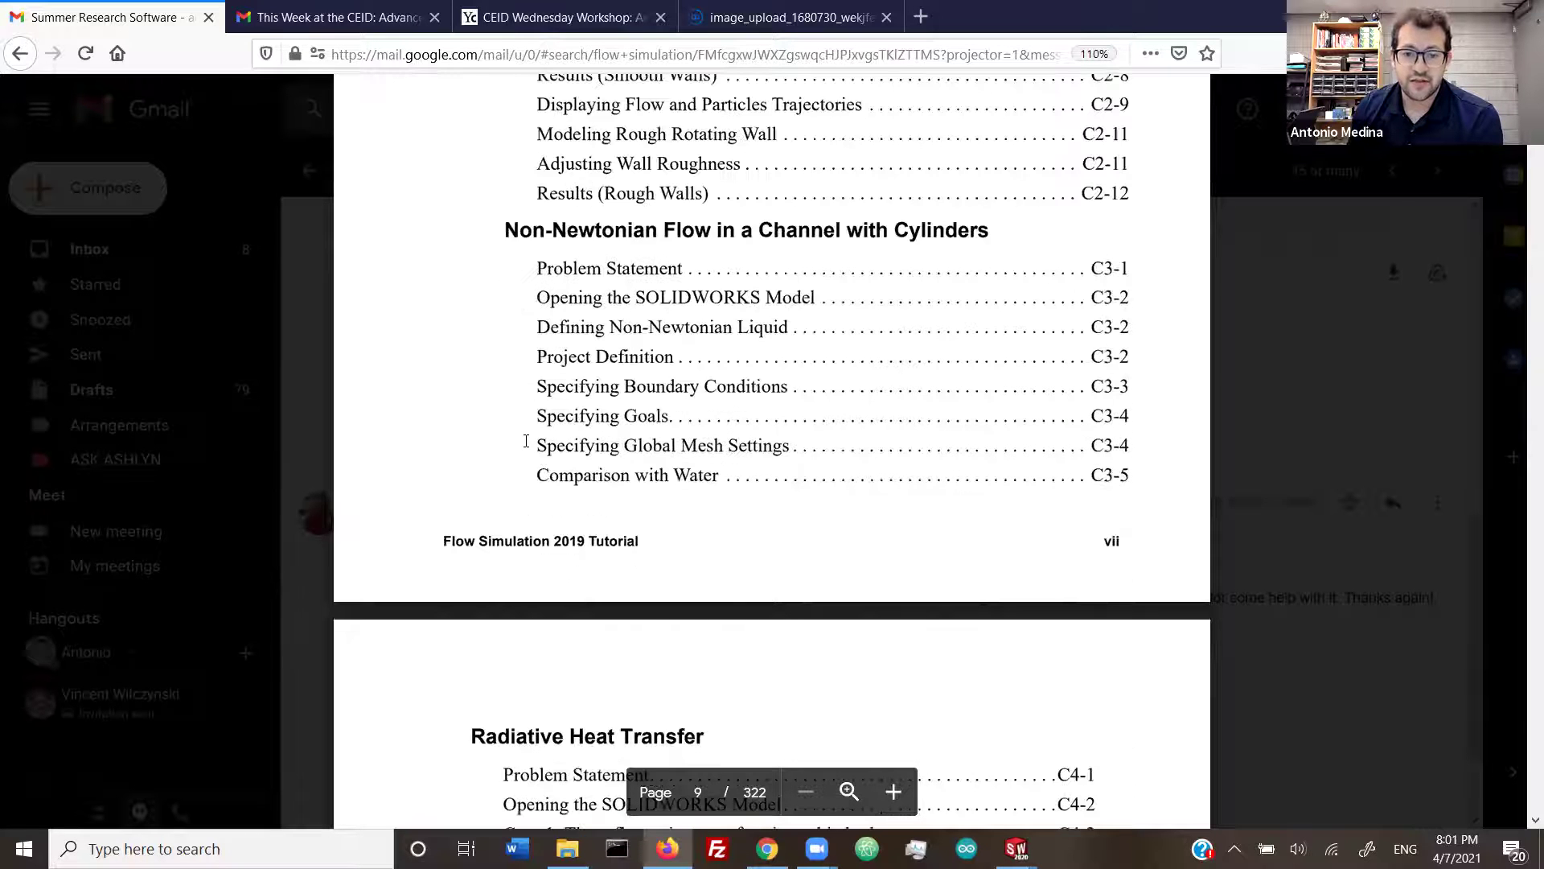
{"action": "scroll", "coordinate": [526, 441], "scroll_direction": "up", "scroll_amount": 6}
{"action": "scroll", "coordinate": [526, 440], "scroll_direction": "down", "scroll_amount": 10}
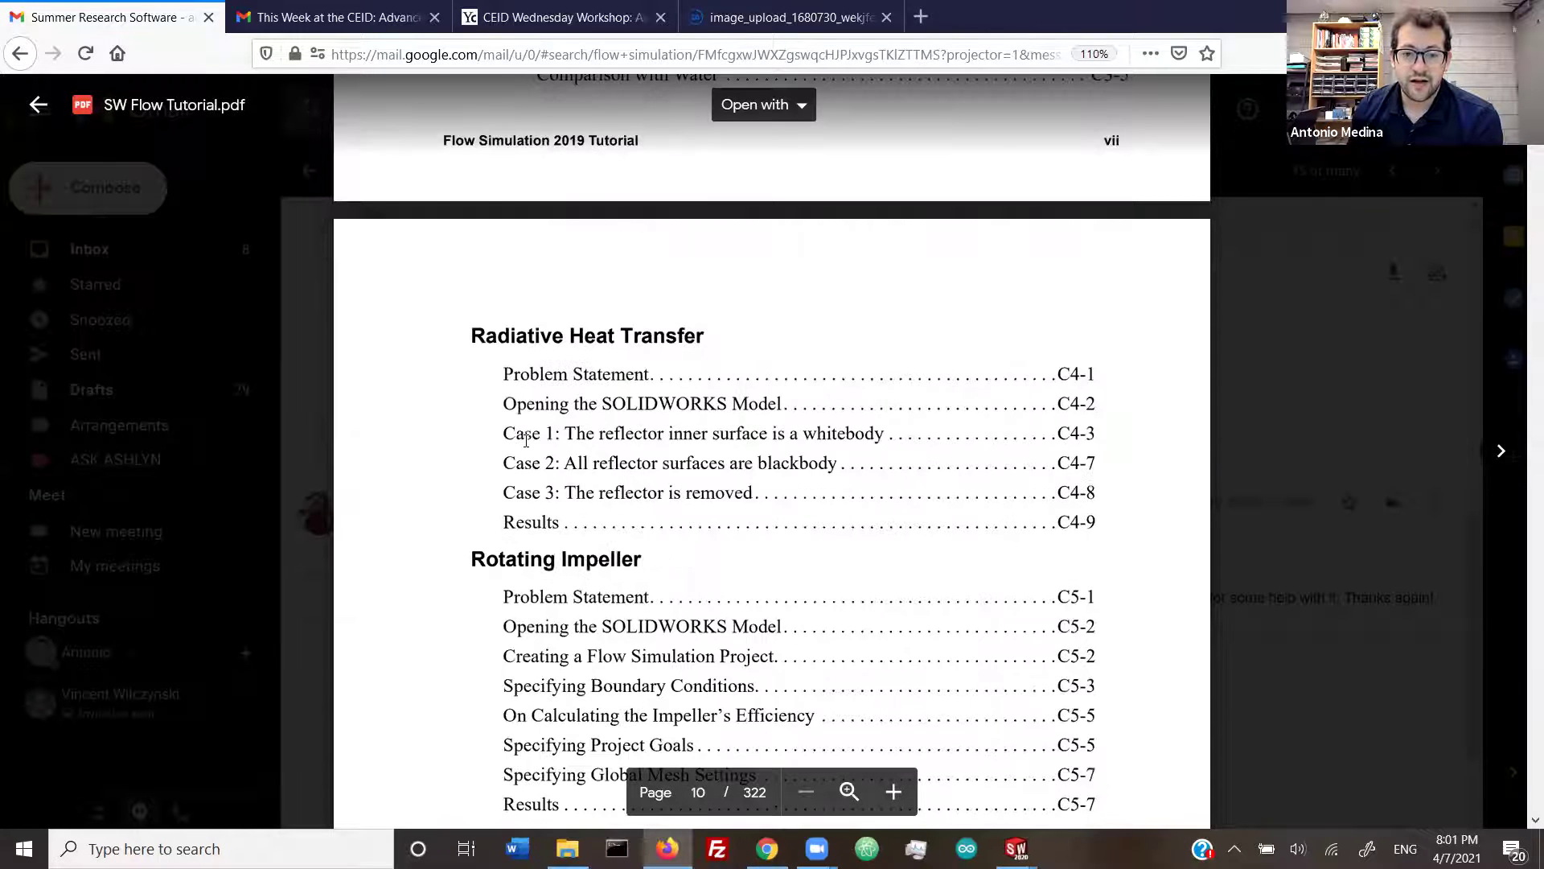
{"action": "scroll", "coordinate": [526, 440], "scroll_direction": "down", "scroll_amount": 20}
{"action": "scroll", "coordinate": [526, 440], "scroll_direction": "down", "scroll_amount": 10}
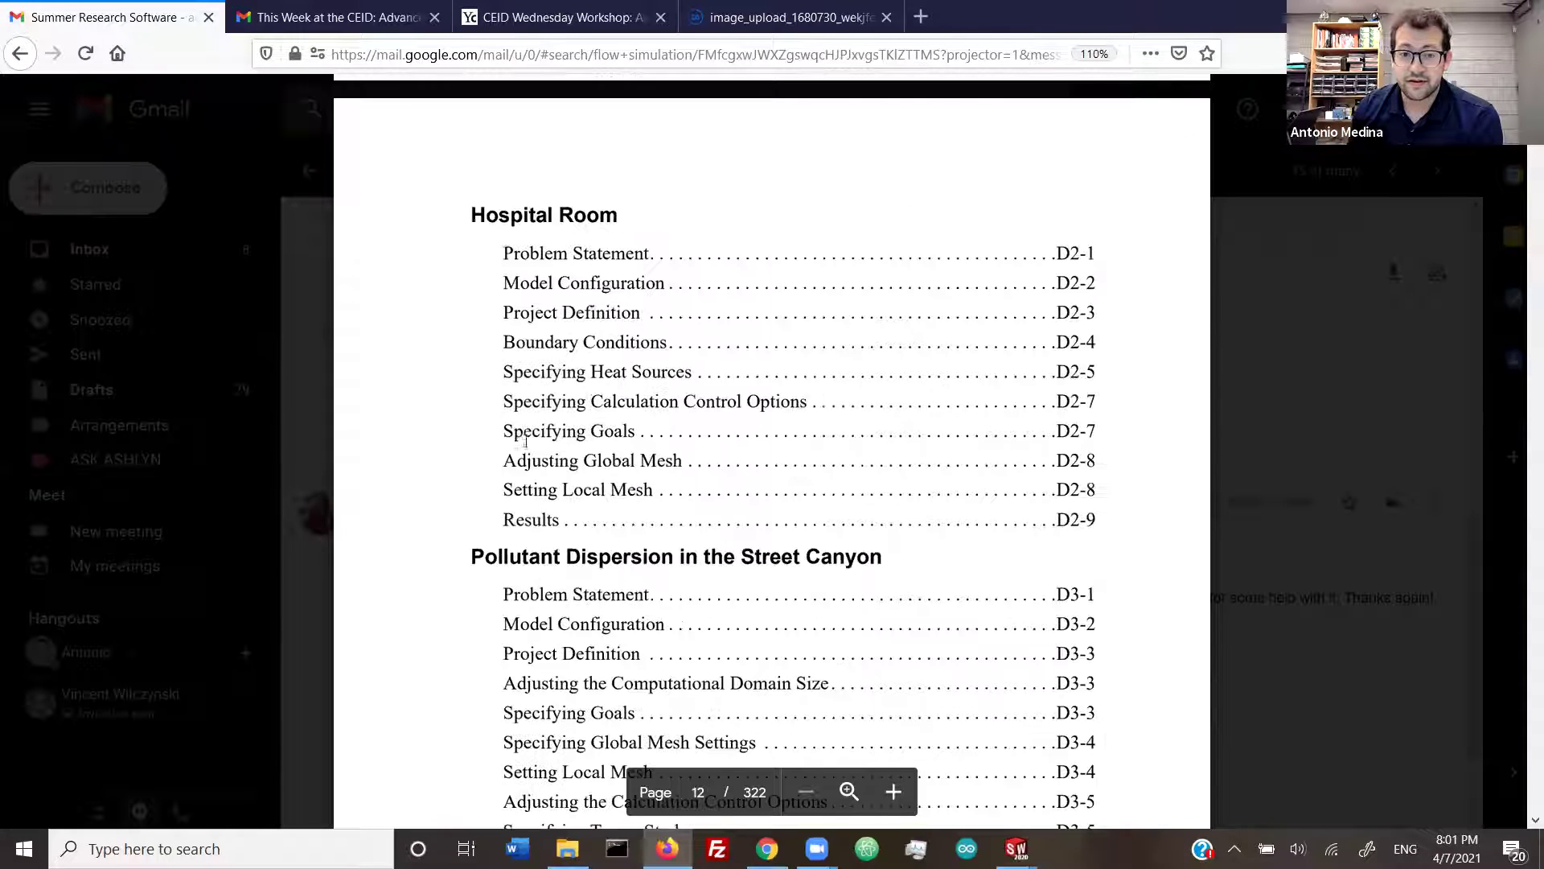
Step: Read the tutorial's contents for the Electronics Cooling Module and Parametric Study Examples, highlighting the Electronic components and Design Optimization headings
{"action": "scroll", "coordinate": [513, 435], "scroll_direction": "down", "scroll_amount": 10}
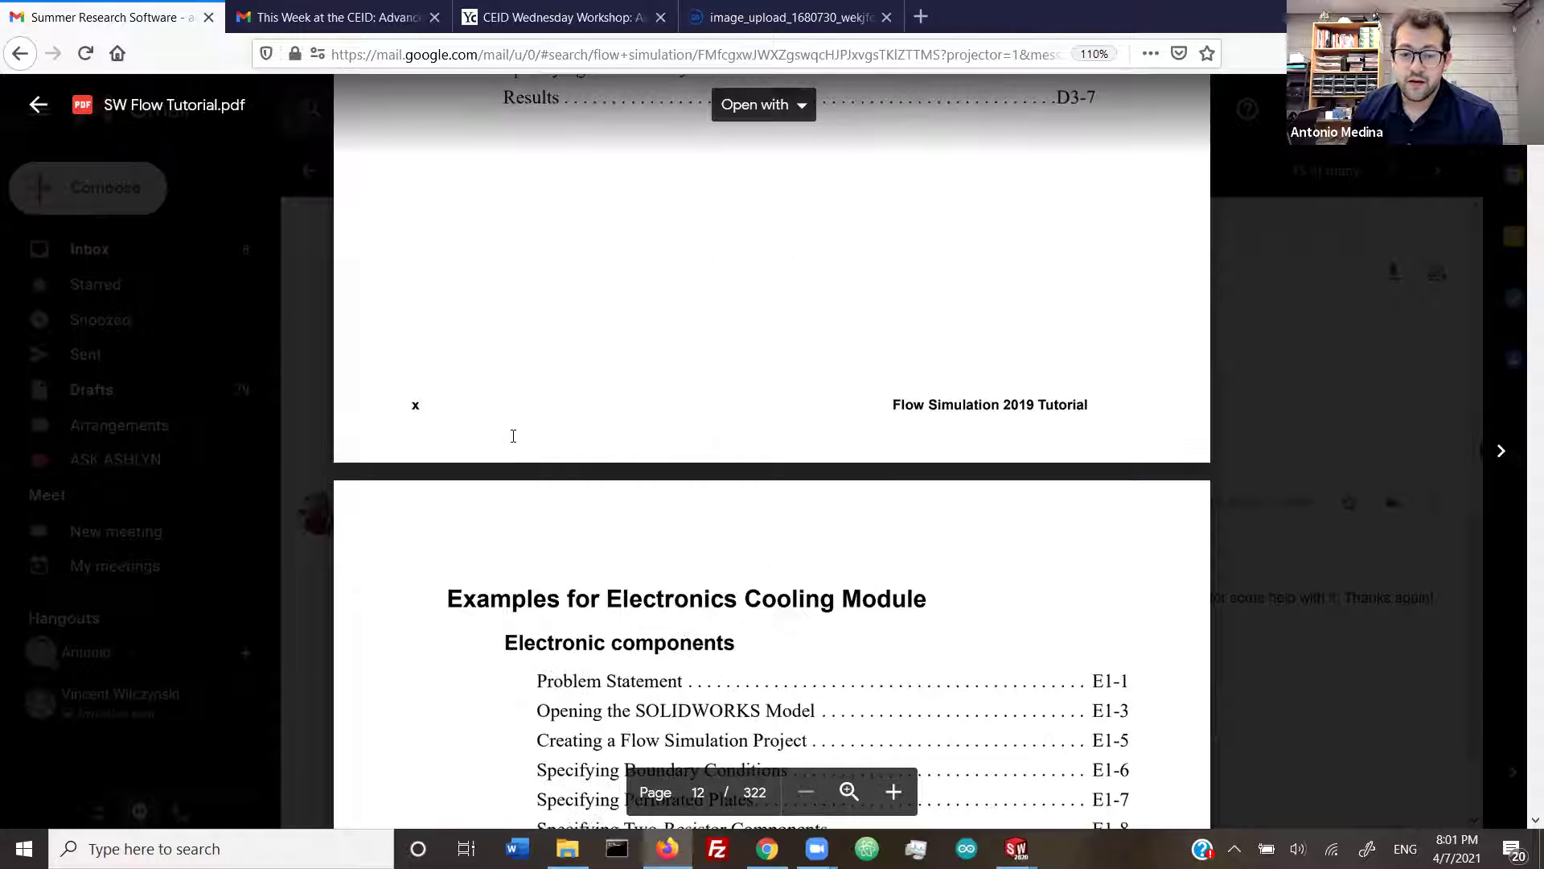
{"action": "scroll", "coordinate": [513, 436], "scroll_direction": "down", "scroll_amount": 5}
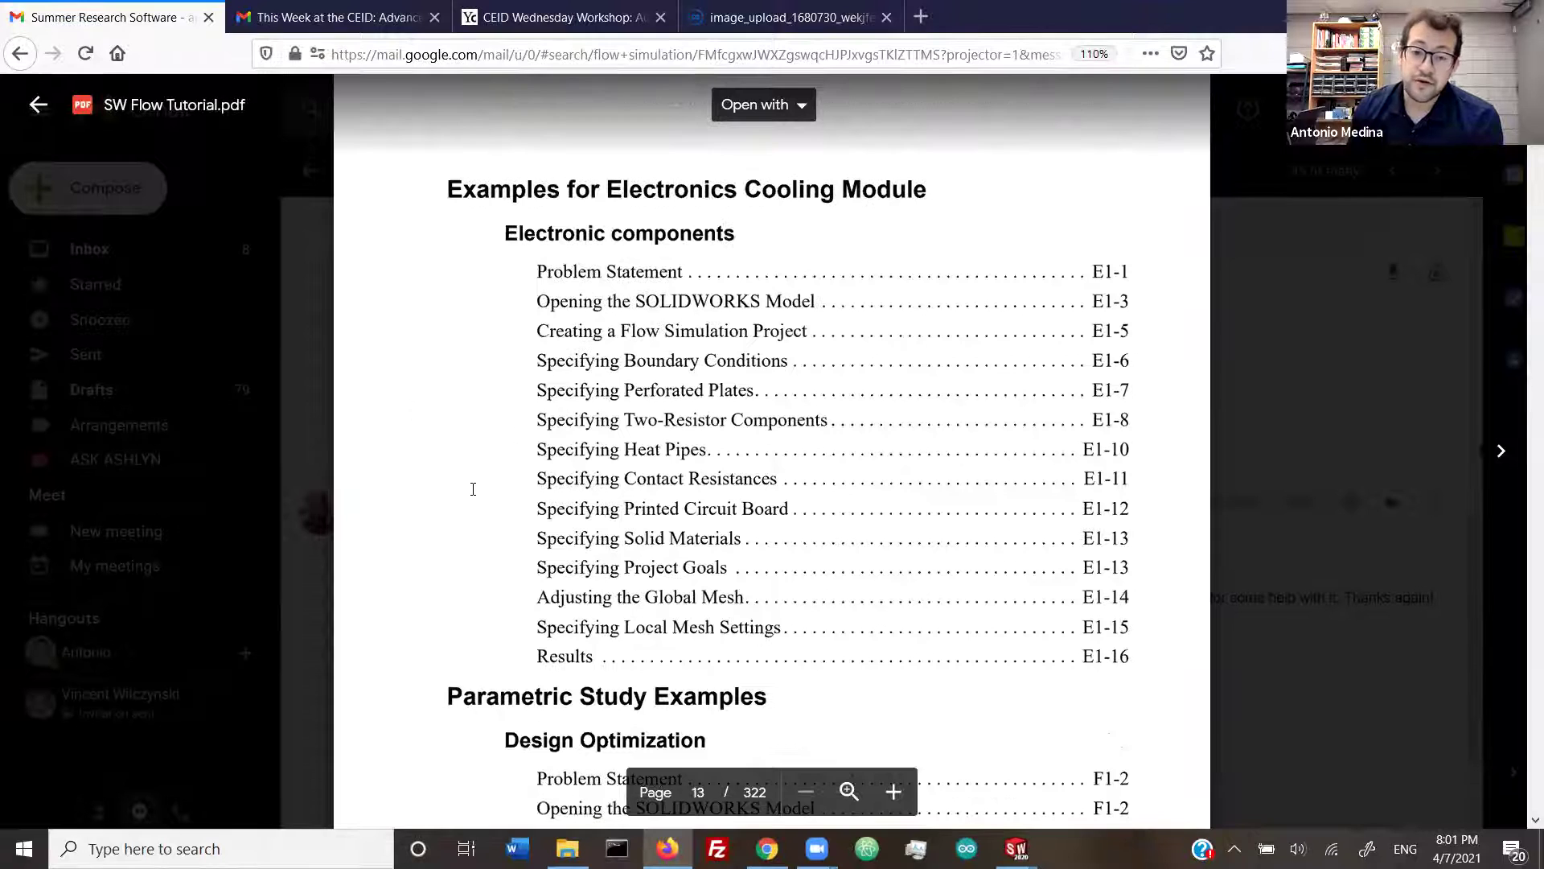
{"action": "triple_click", "coordinate": [674, 236]}
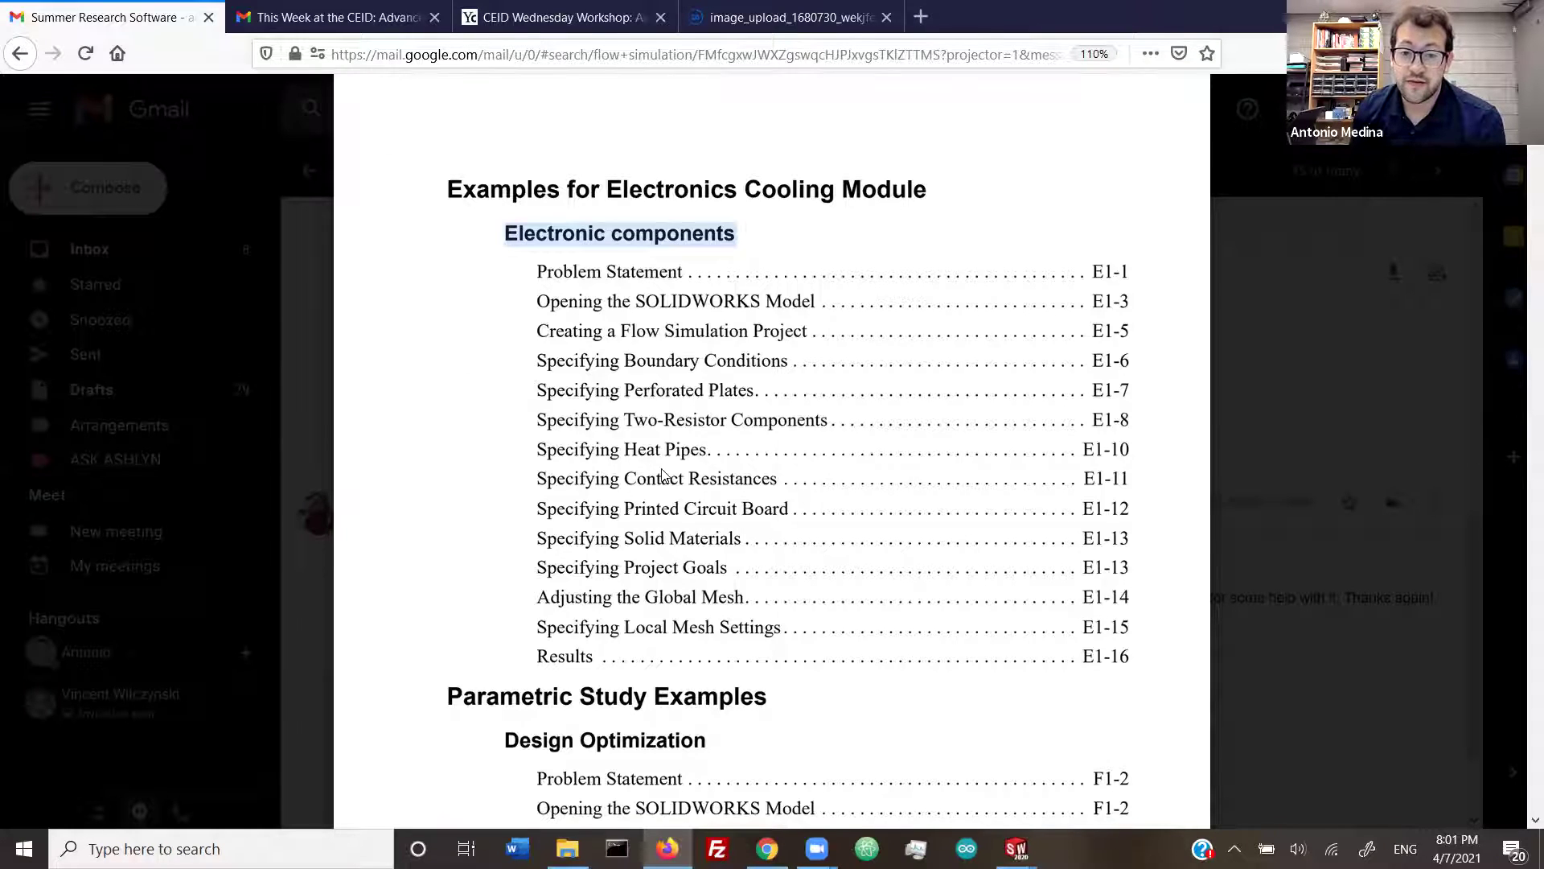
{"action": "scroll", "coordinate": [664, 470], "scroll_direction": "down", "scroll_amount": 10}
{"action": "scroll", "coordinate": [642, 207], "scroll_direction": "up", "scroll_amount": 3}
{"action": "double_click", "coordinate": [751, 208]}
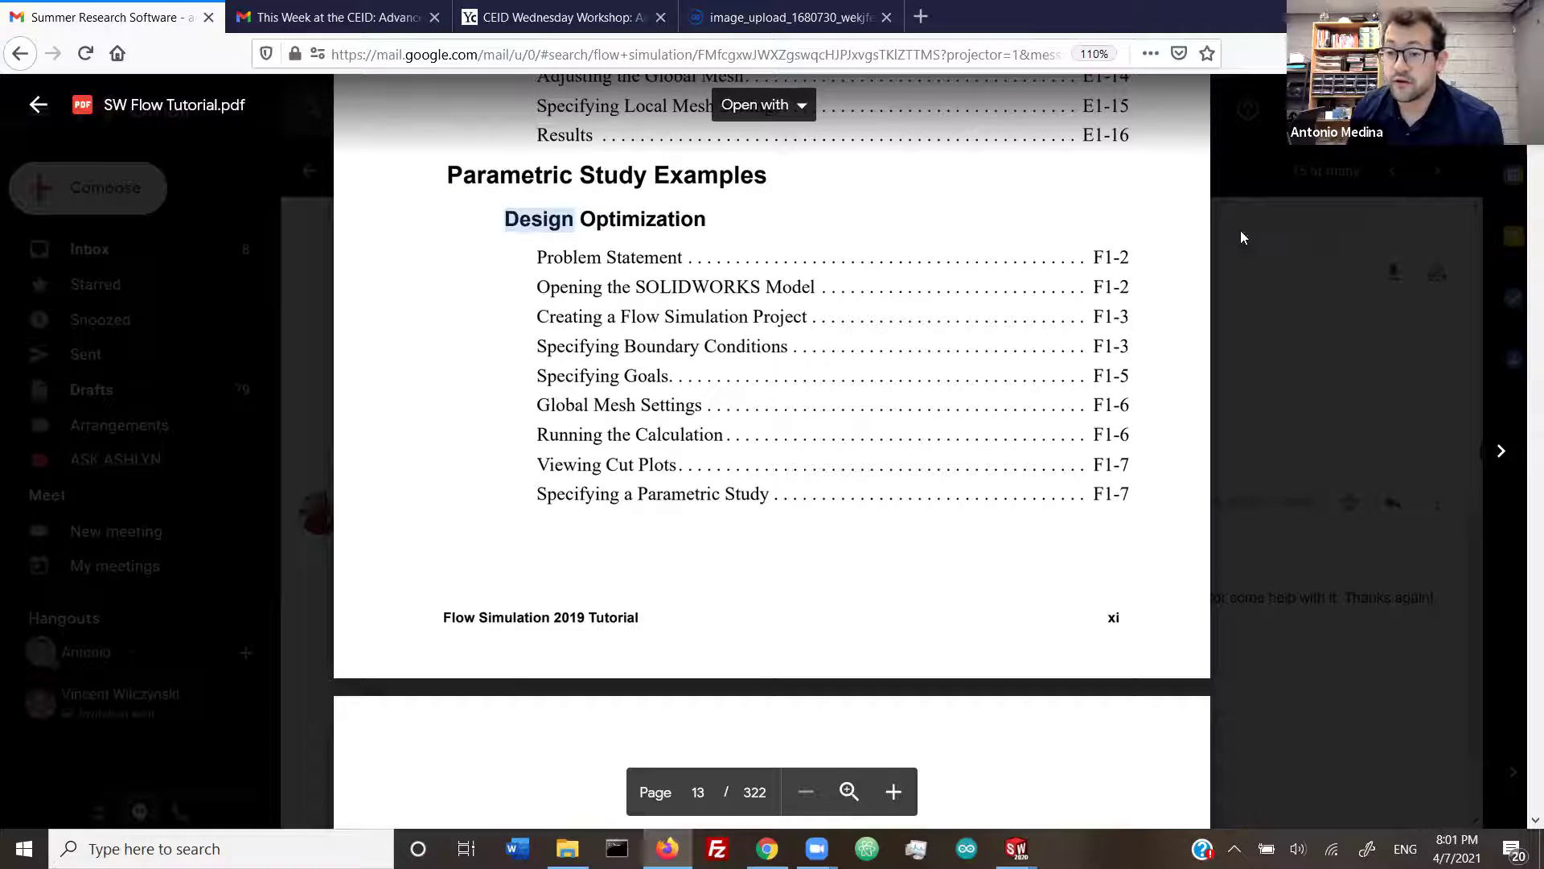
{"action": "left_click", "coordinate": [1200, 207]}
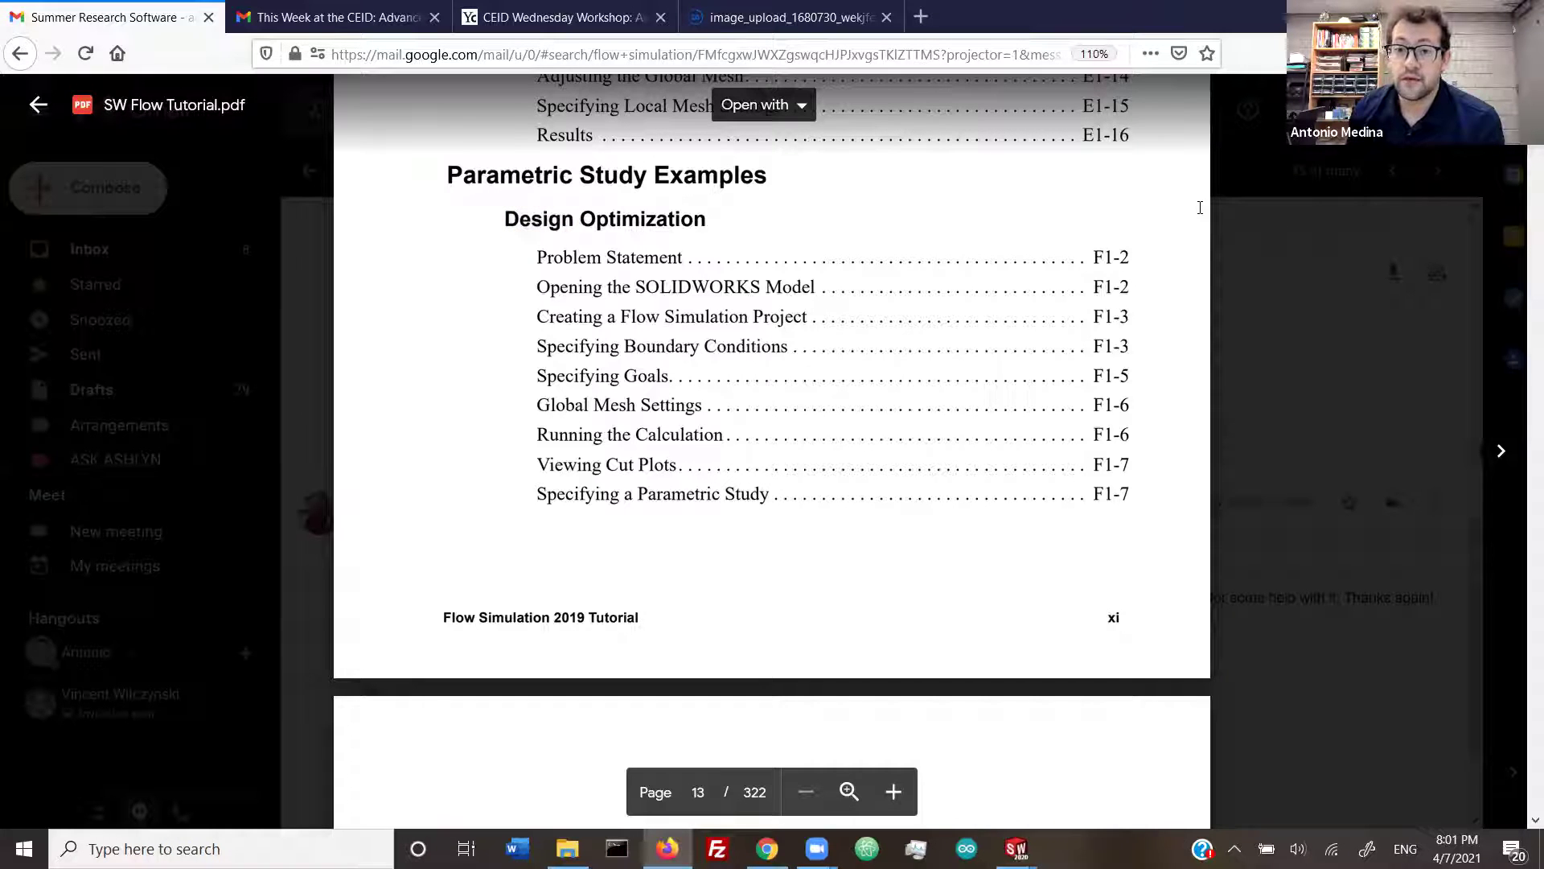